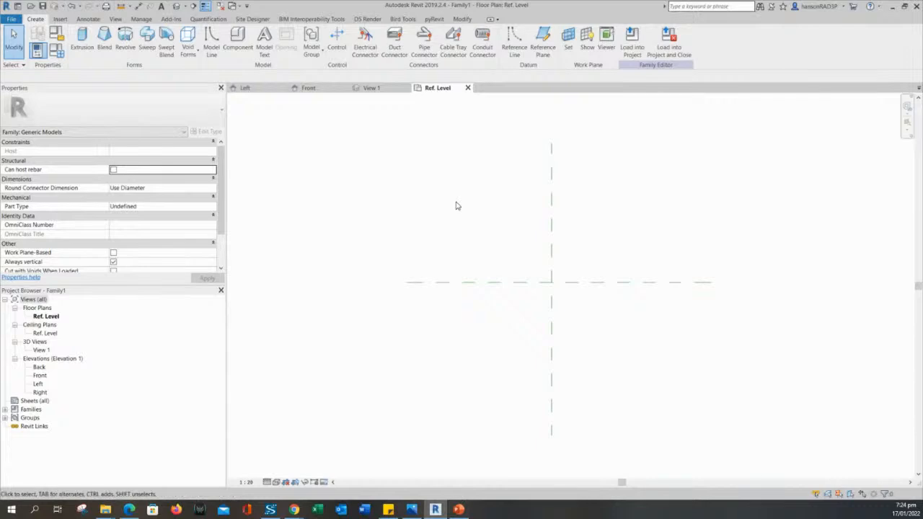
mouse_move(455, 204)
middle_down()
mouse_move(462, 212)
mouse_move(455, 209)
middle_up()
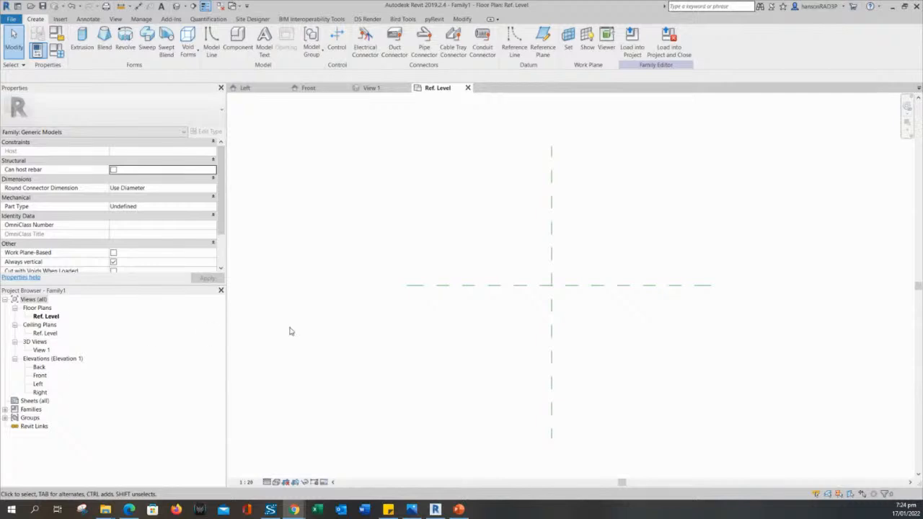
middle_drag(430, 342, 414, 346)
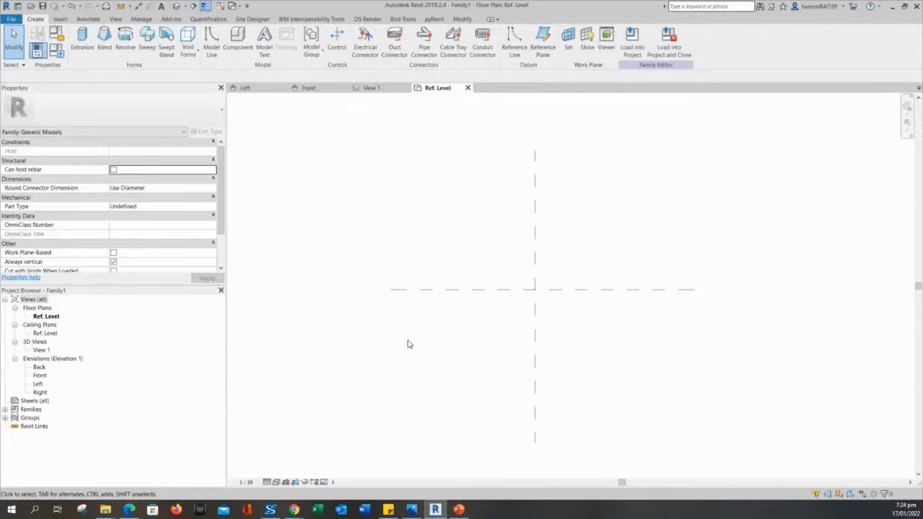
middle_drag(408, 344, 405, 345)
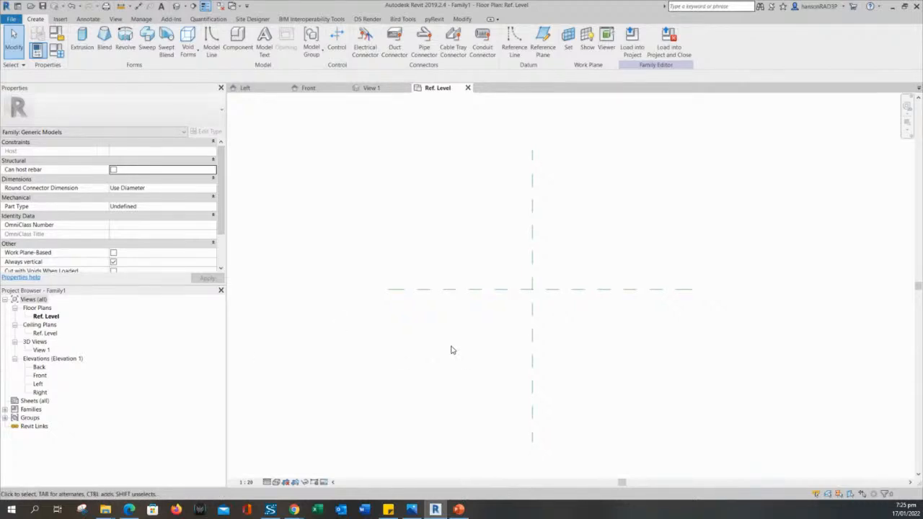
middle_drag(450, 349, 447, 350)
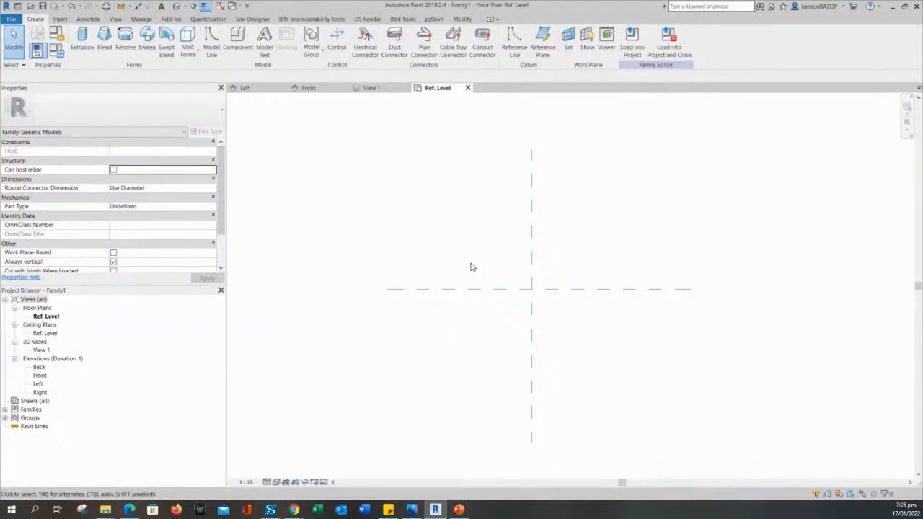
scroll(465, 272, up, 1)
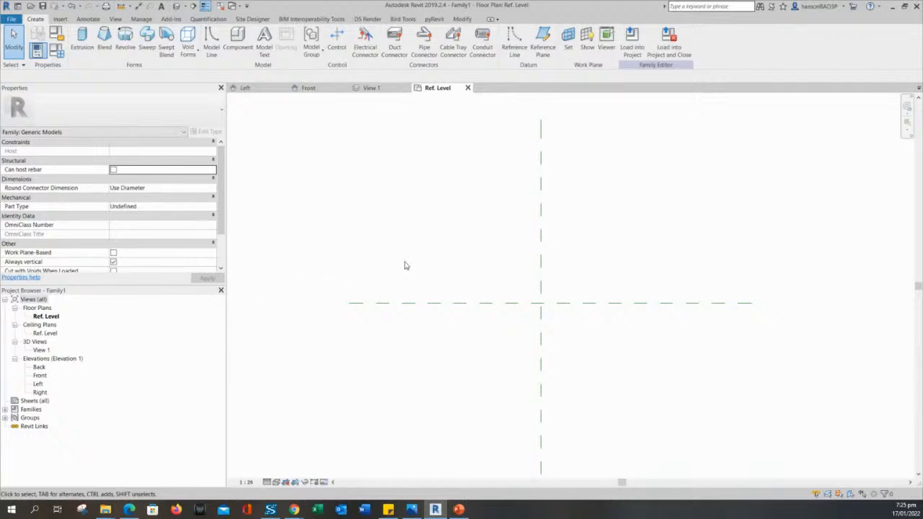
middle_drag(405, 262, 403, 262)
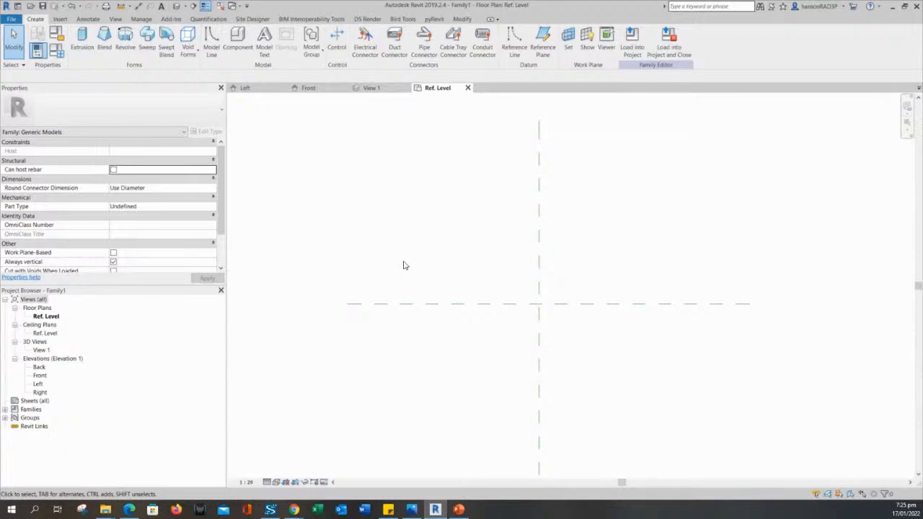
mouse_move(404, 265)
middle_down()
mouse_move(420, 272)
mouse_move(406, 257)
middle_up()
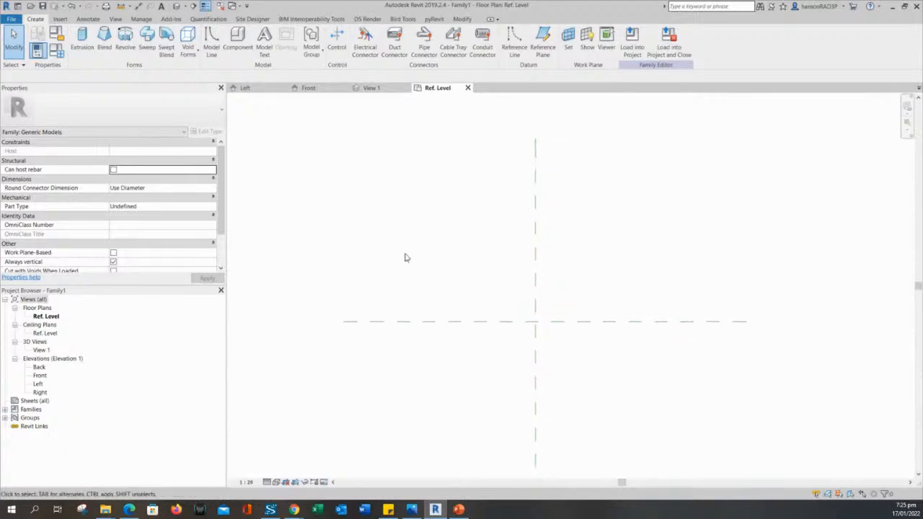
Close the Front, Left and 3D View 1 views, keeping only the Ref. Level floor plan open.
click(389, 89)
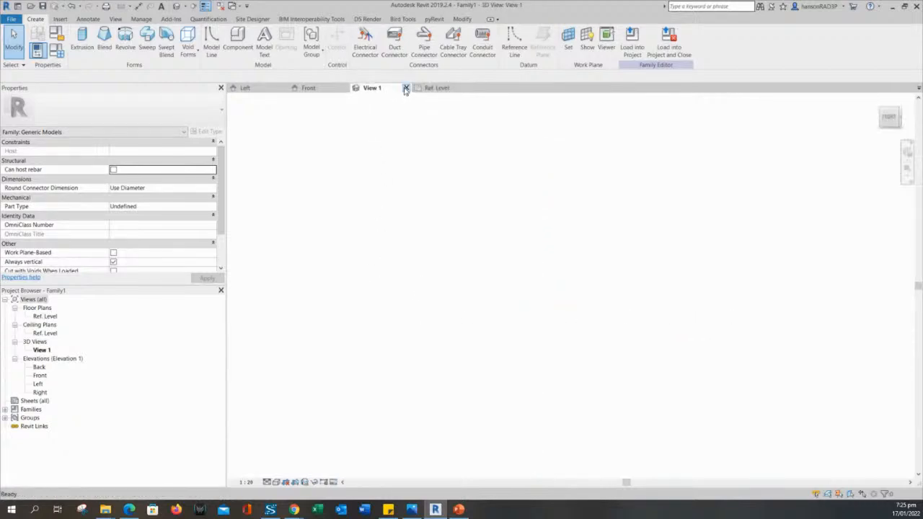
click(345, 87)
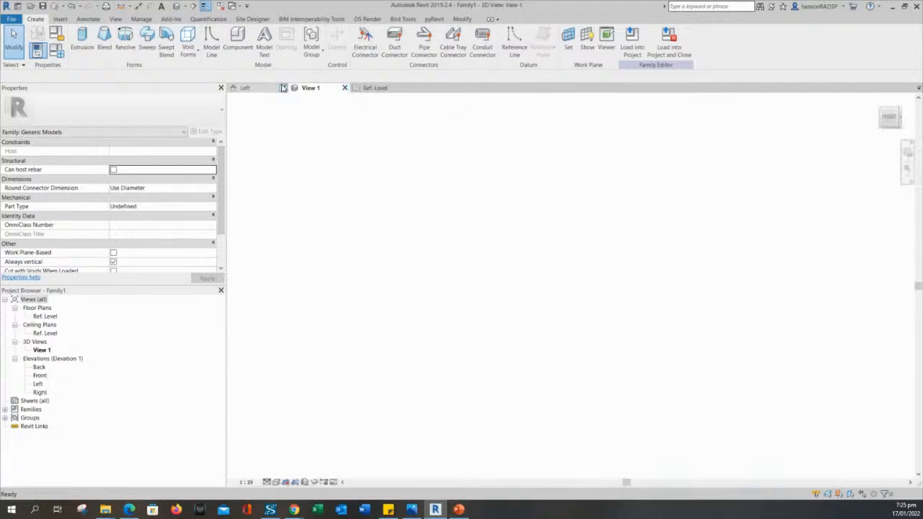
click(278, 88)
click(282, 88)
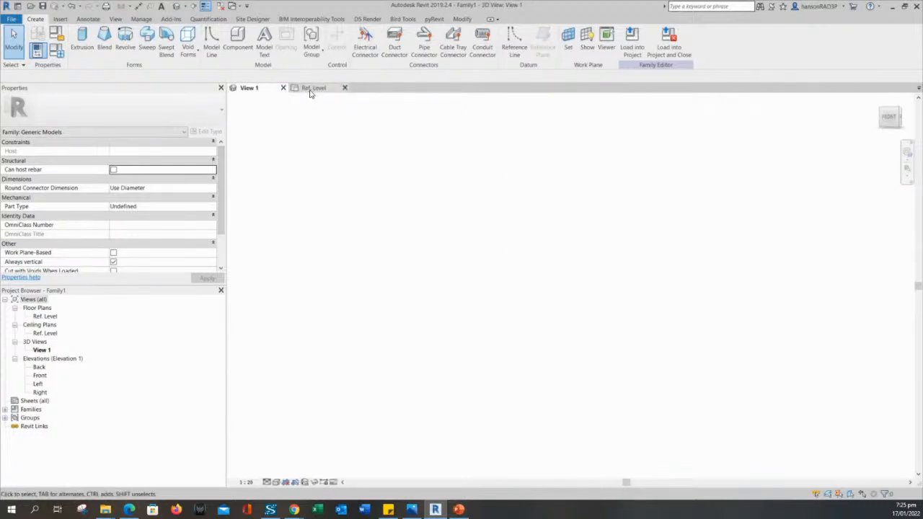
click(310, 89)
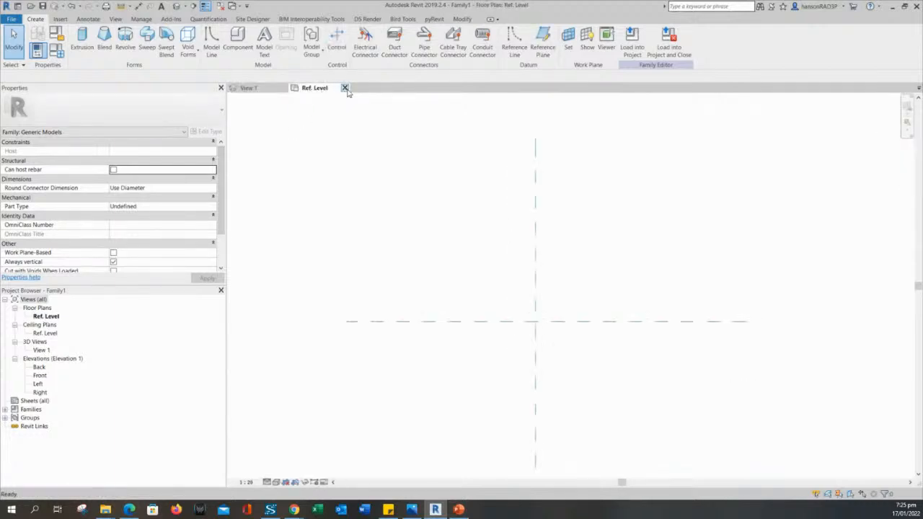
click(247, 88)
click(284, 87)
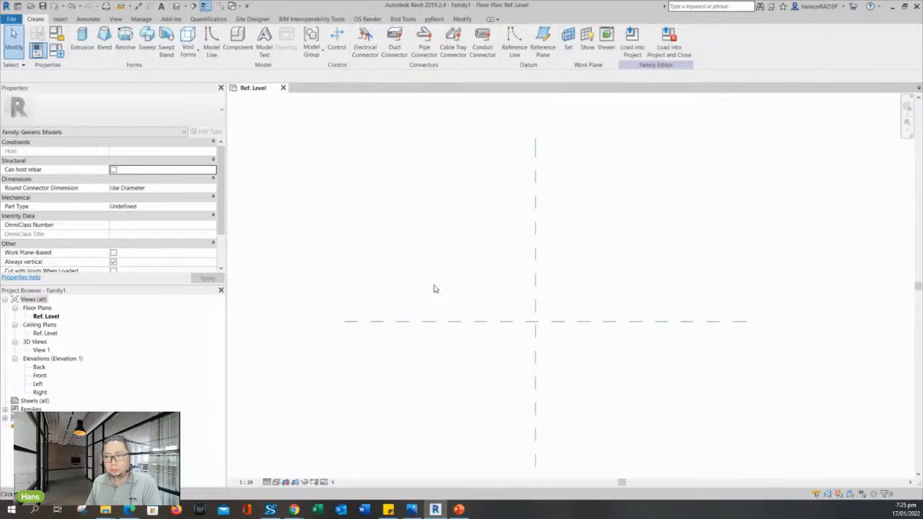
Switch to PowerPoint and review the Steps in Creating Families slide, highlighting the Choose Template item, before returning to Revit.
scroll(448, 236, up, 2)
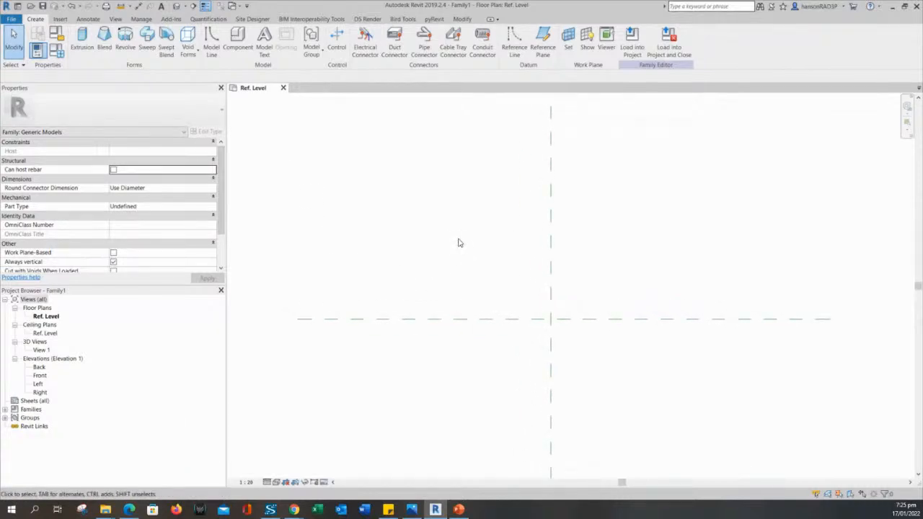
scroll(457, 243, down, 1)
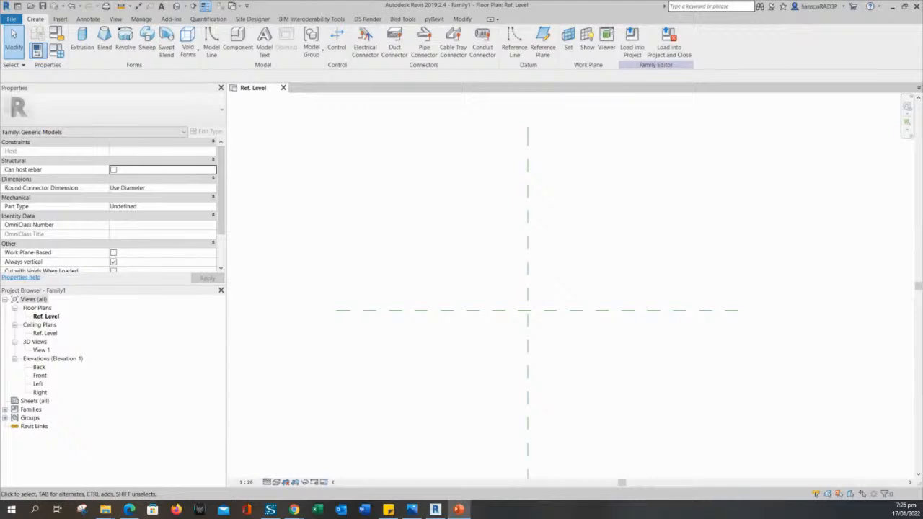
drag(0, 99, 343, 115)
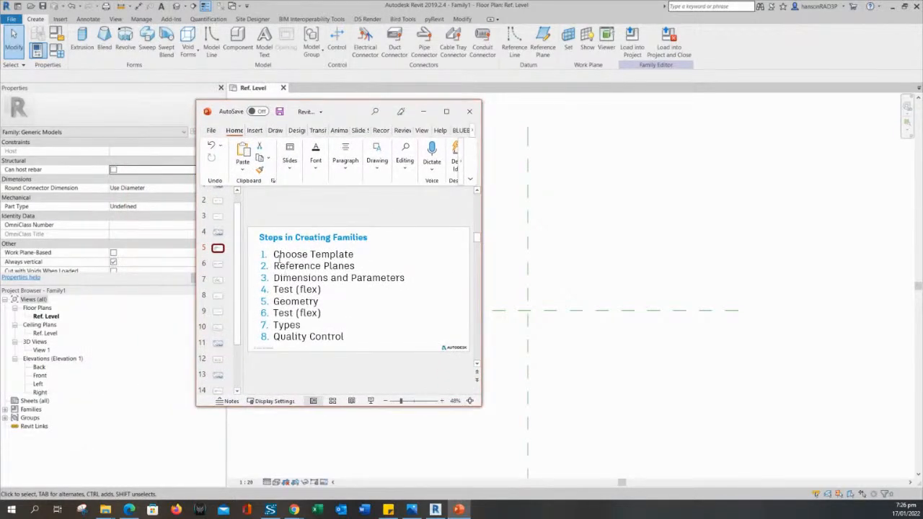
drag(274, 254, 353, 246)
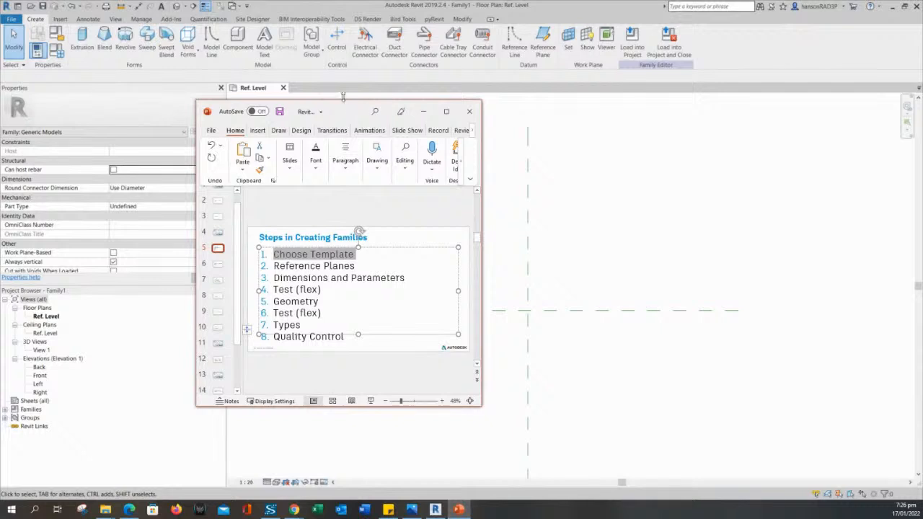
click(322, 108)
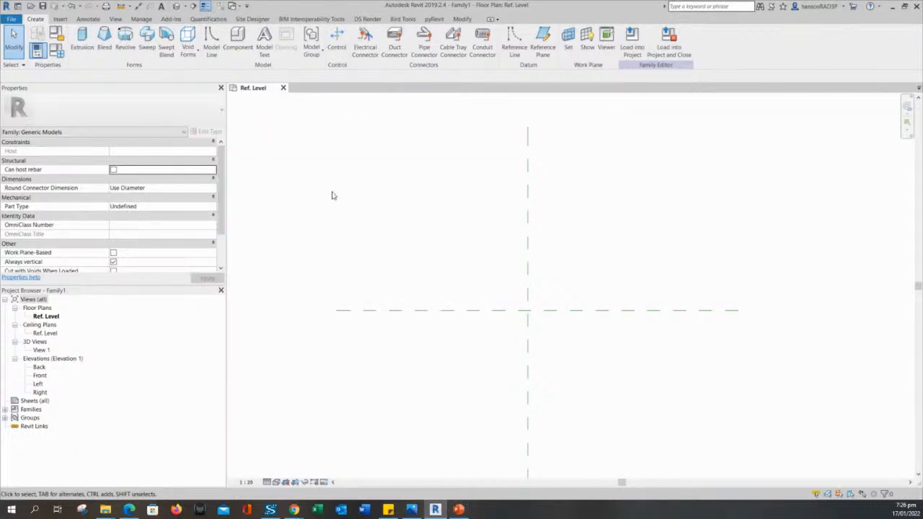
Start a new family and browse for its template to Revit Libraries, REVIT LIBRARIES COLLECTION, Metric Templates in the REVIT folder.
click(5, 9)
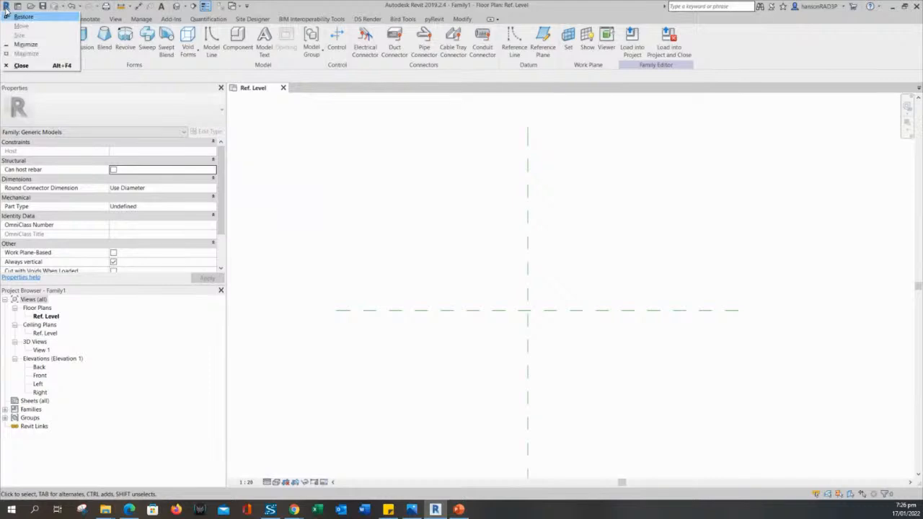
click(109, 74)
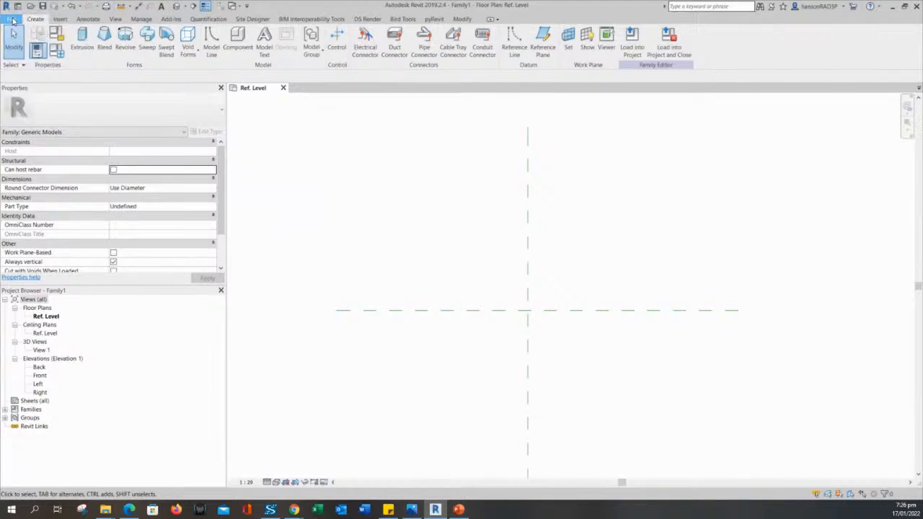
click(11, 18)
mouse_move(62, 60)
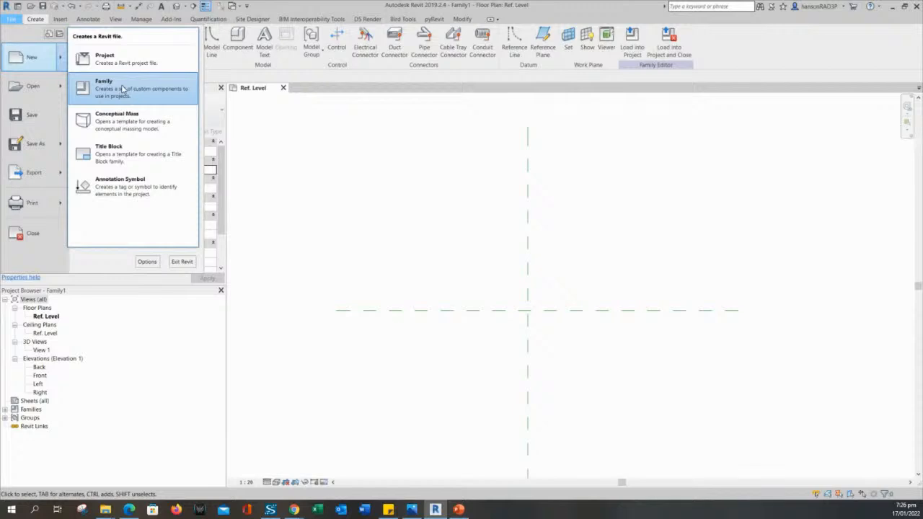
click(123, 88)
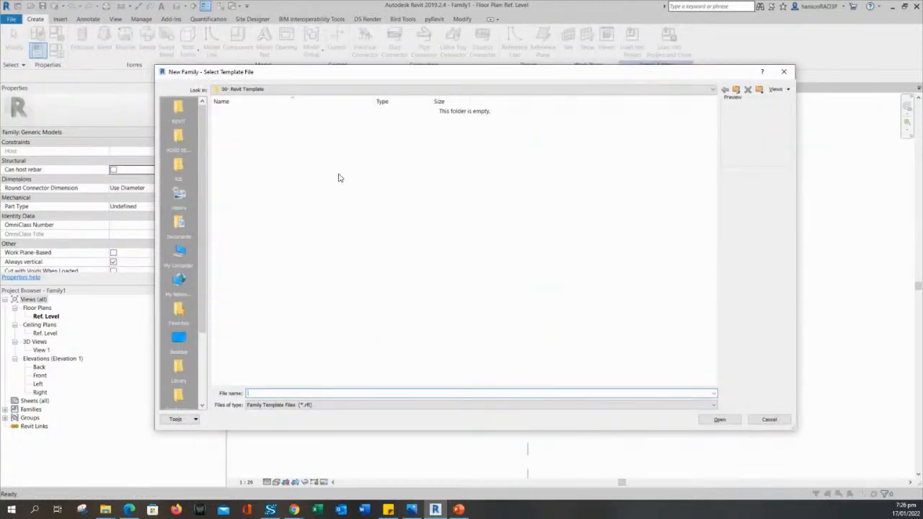
drag(375, 66, 413, 75)
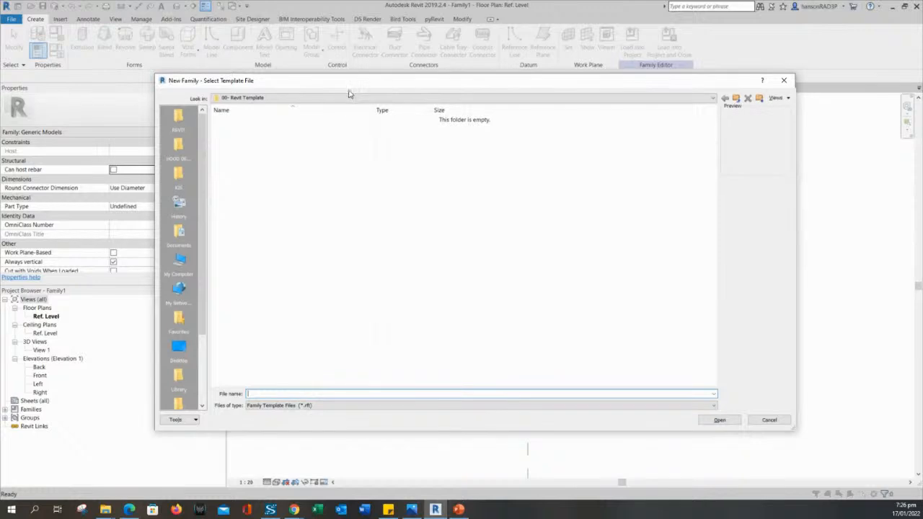
click(178, 119)
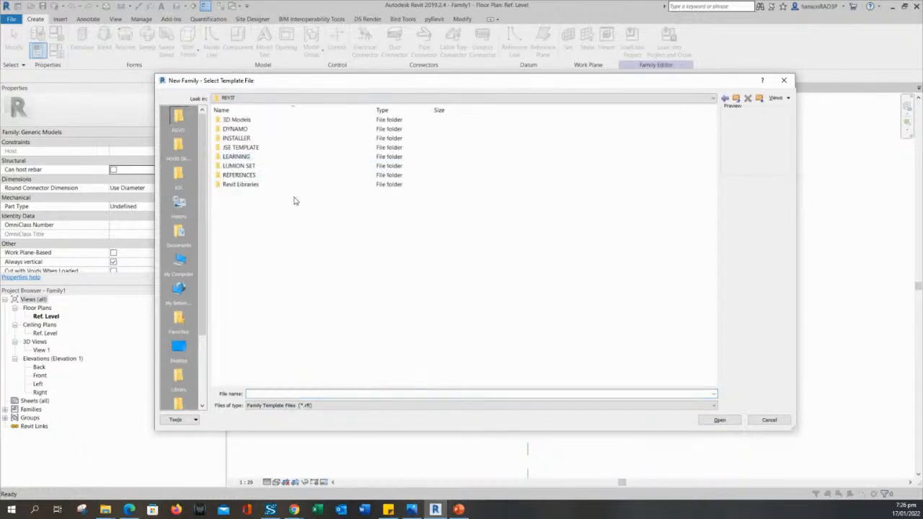
double_click(245, 184)
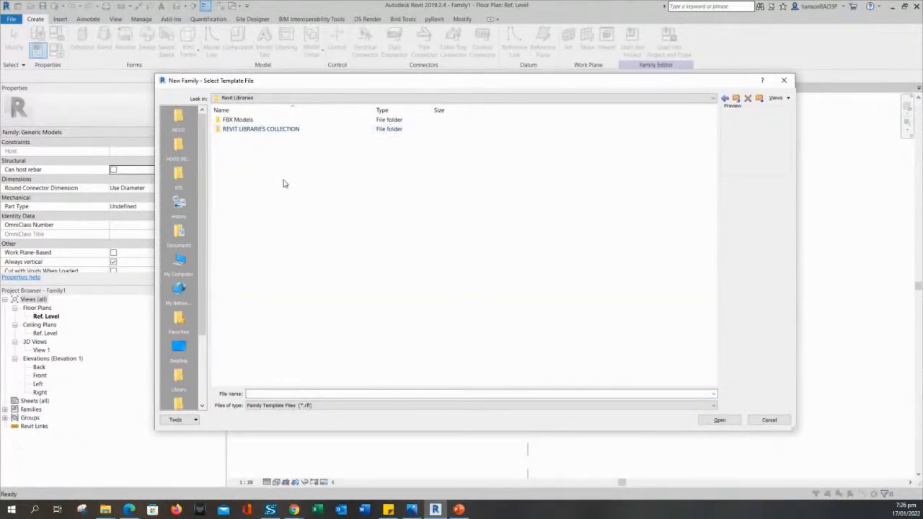
double_click(249, 129)
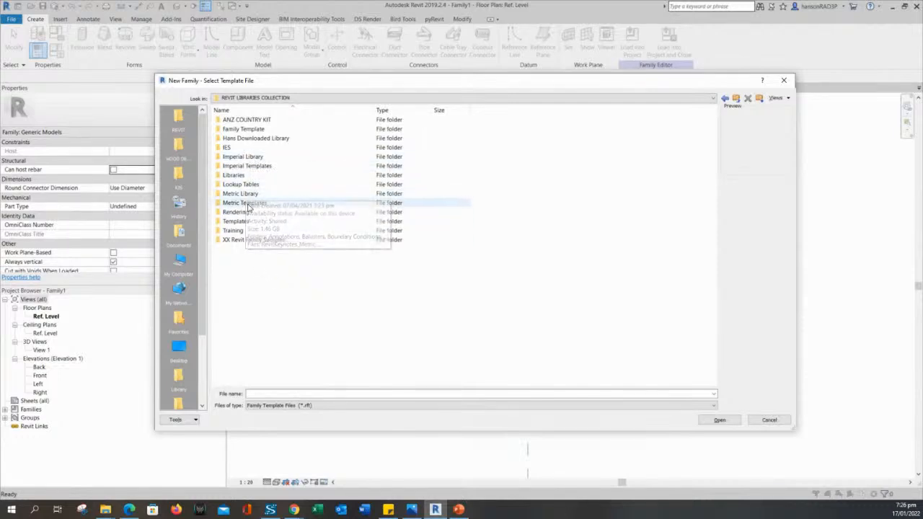
double_click(248, 204)
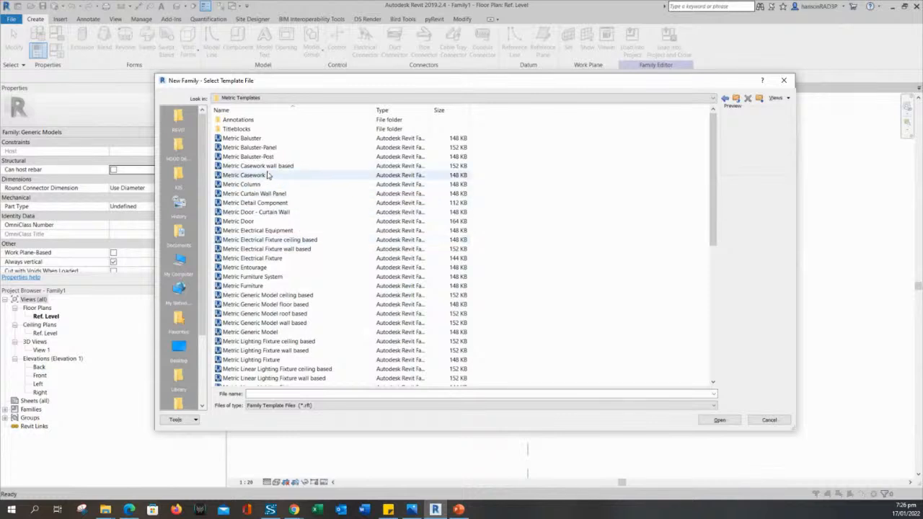
Create the new family from the Metric Generic Model template.
click(266, 175)
drag(329, 82, 395, 57)
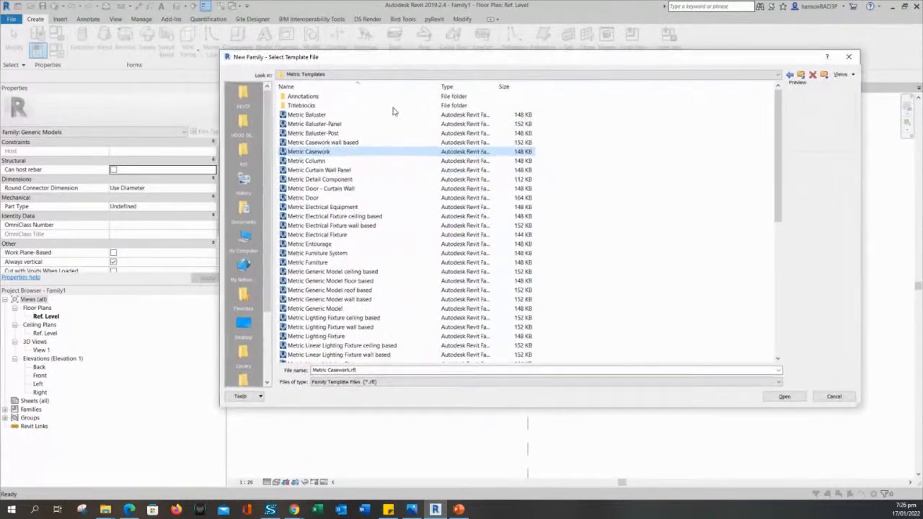
click(317, 262)
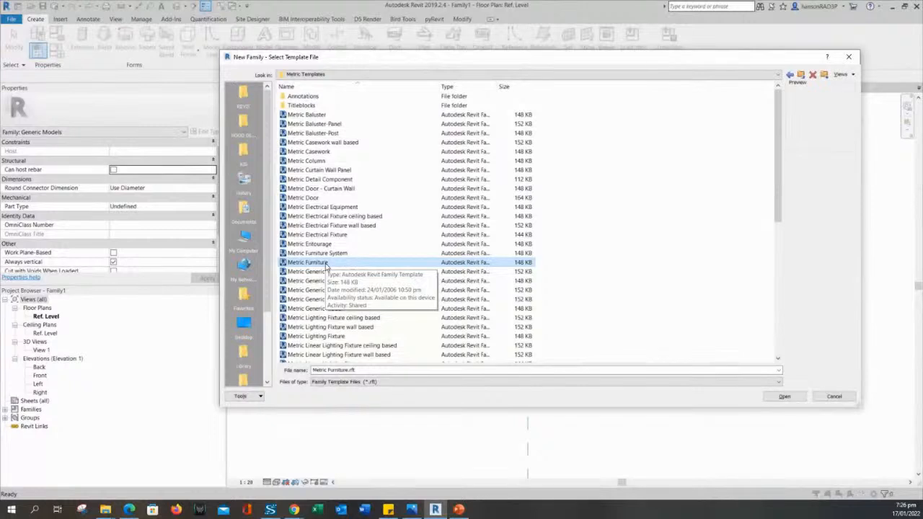
drag(425, 57, 460, 58)
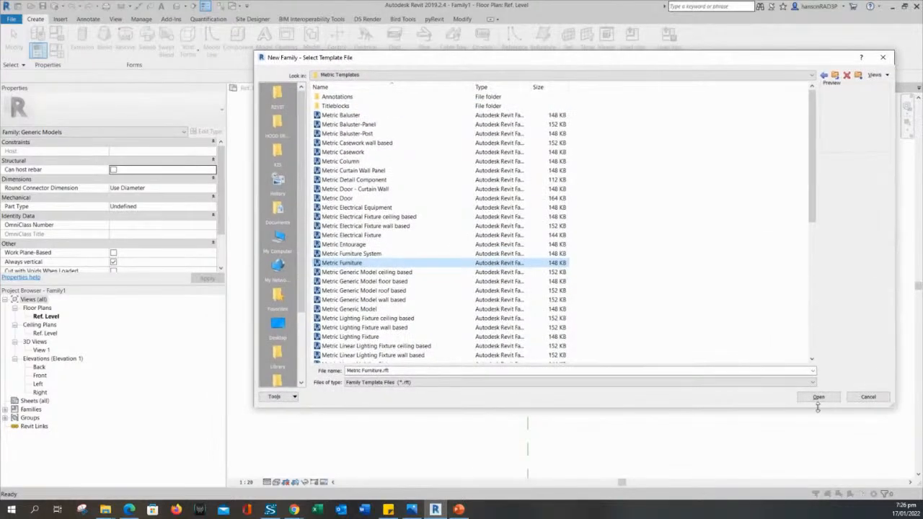
drag(891, 406, 857, 416)
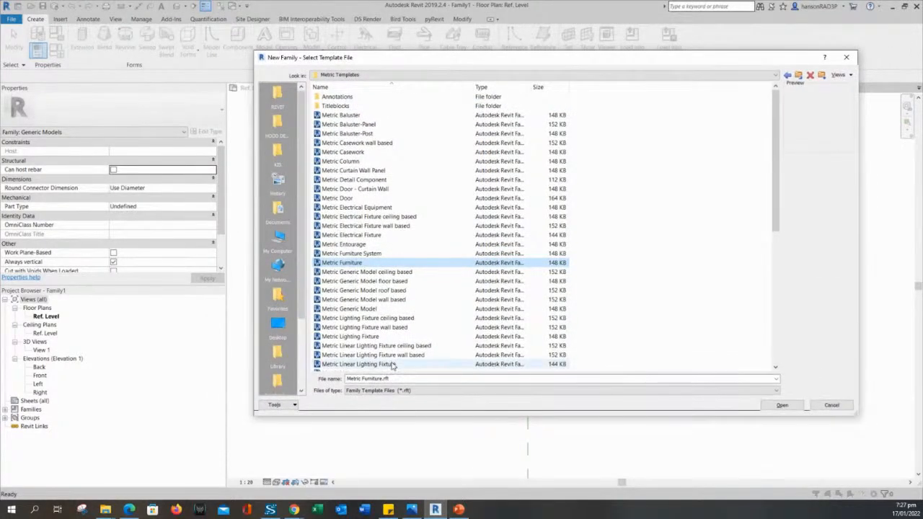
click(363, 309)
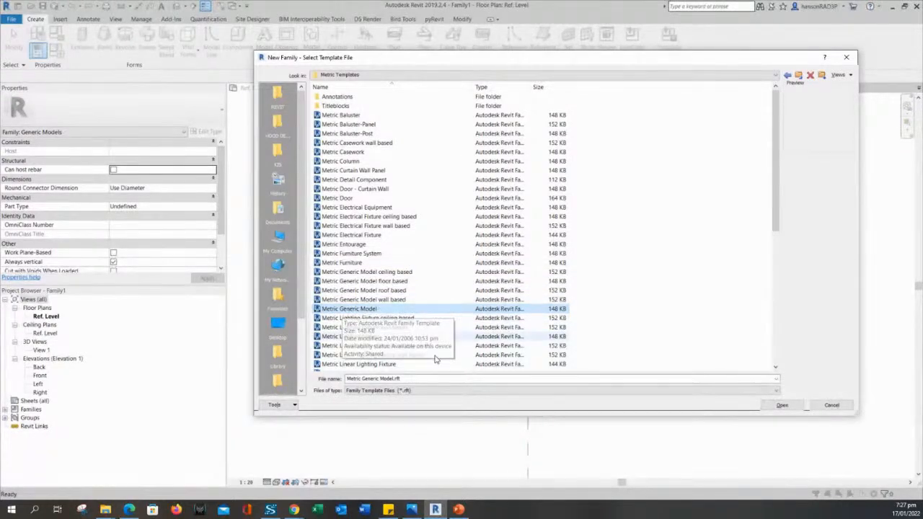
click(782, 406)
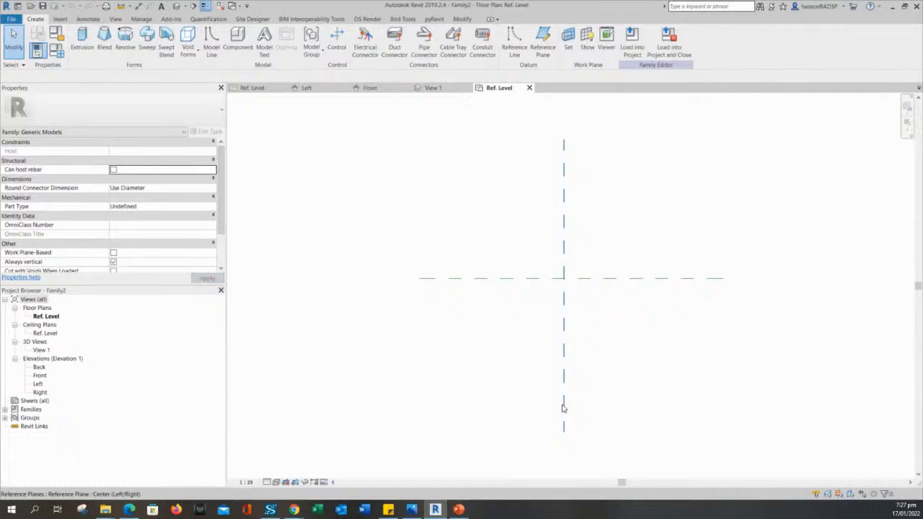
Close the inactive views and close Family1 without saving, keeping only the new family's Ref. Level plan open.
click(221, 5)
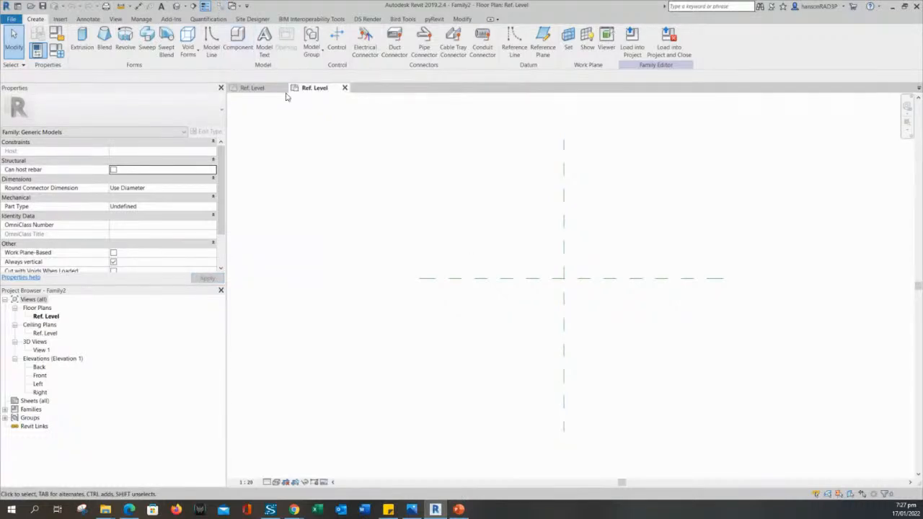
click(281, 87)
click(484, 258)
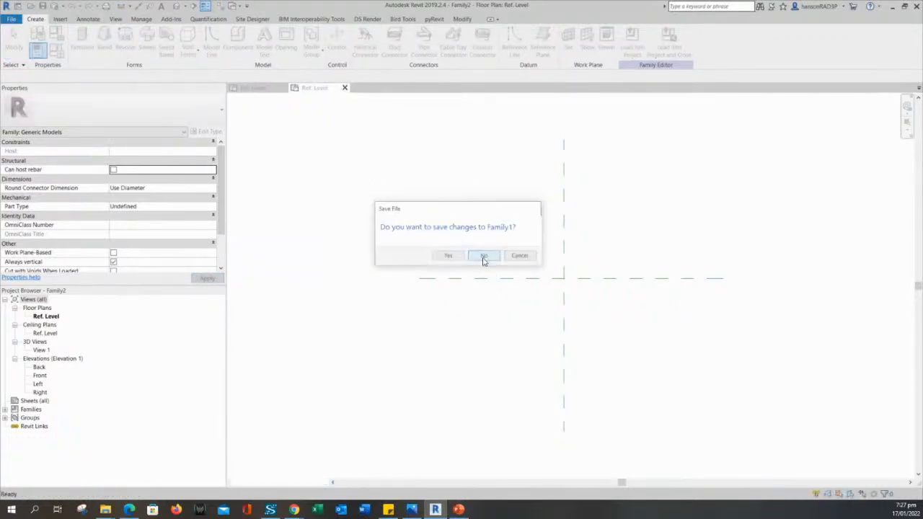
middle_drag(498, 249, 483, 263)
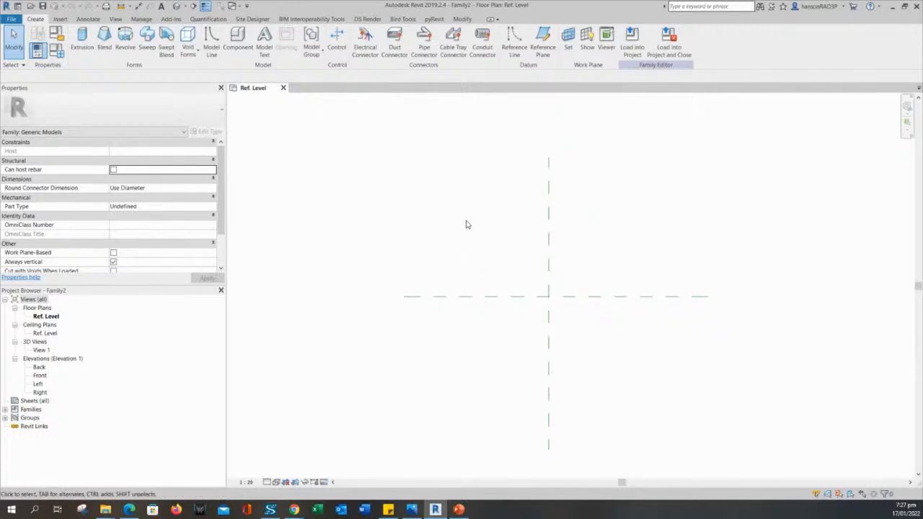
middle_drag(475, 220, 467, 215)
scroll(468, 215, up, 1)
middle_drag(471, 265, 461, 247)
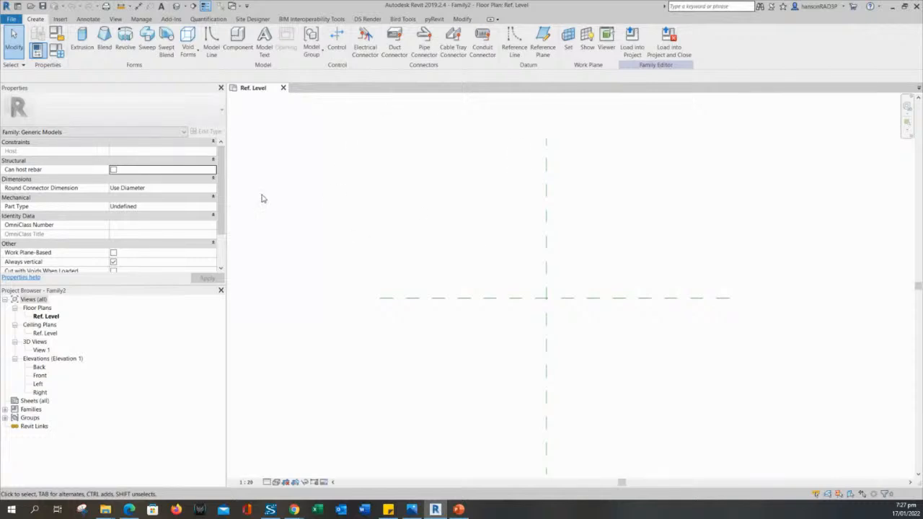
middle_drag(400, 239, 405, 245)
middle_drag(460, 280, 480, 267)
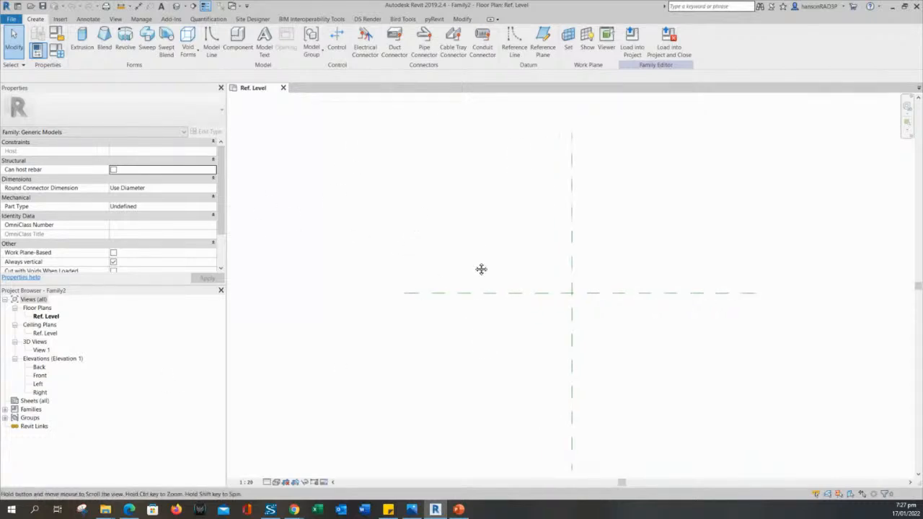
middle_drag(411, 213, 392, 218)
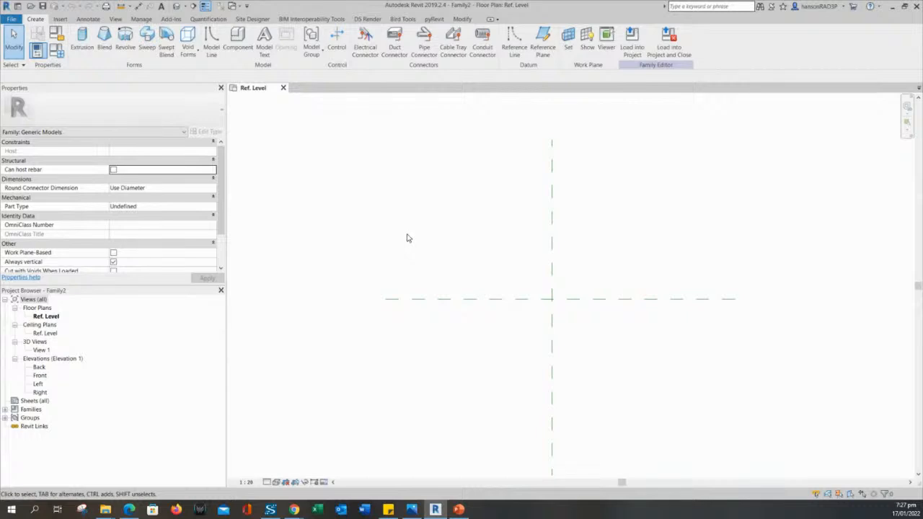
middle_drag(498, 210, 496, 228)
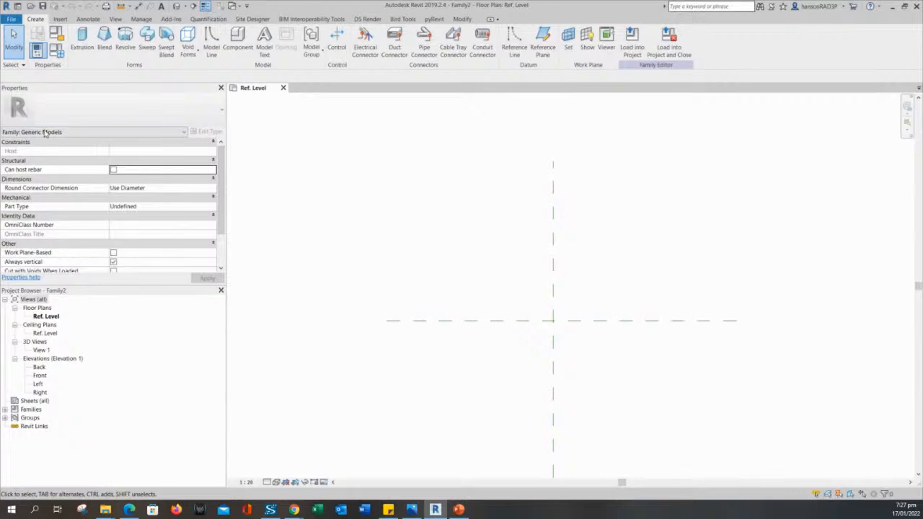
Review the new family's category and its full list of properties, from Constraints through the Other group.
click(78, 133)
click(75, 140)
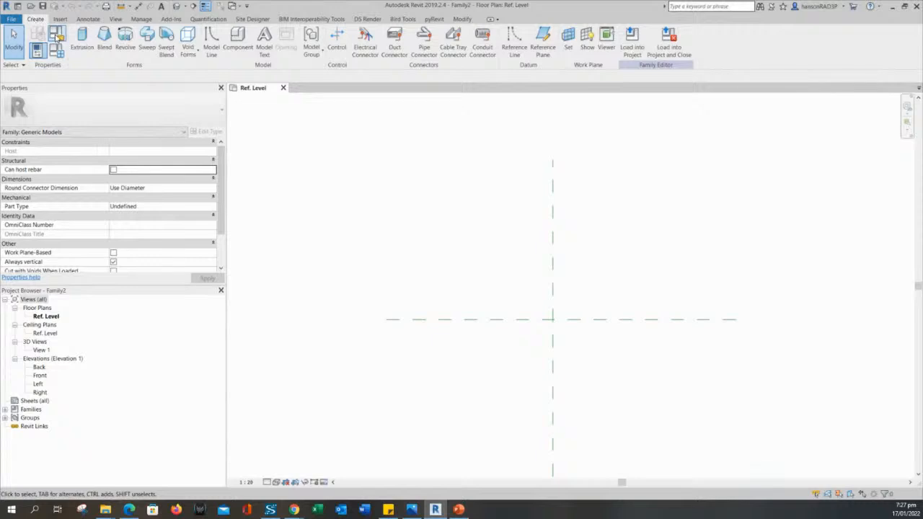
drag(488, 193, 432, 272)
middle_drag(443, 277, 444, 276)
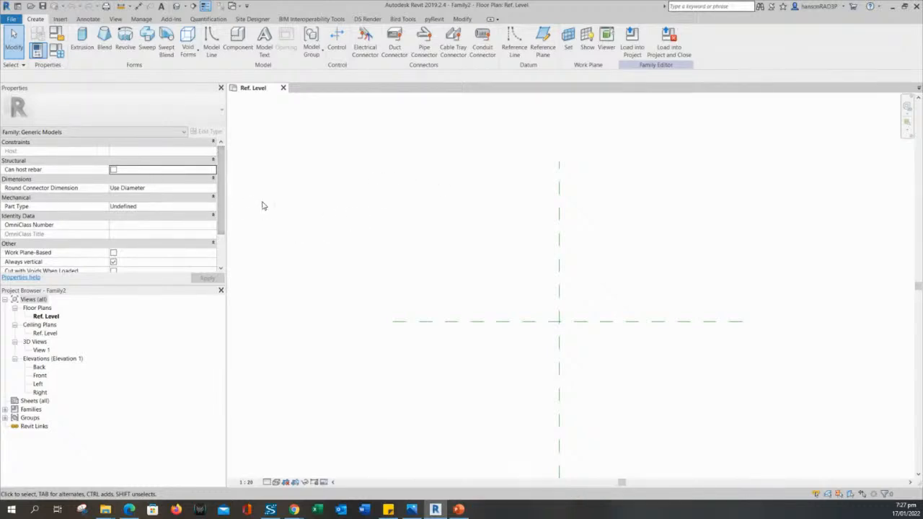
drag(222, 195, 222, 217)
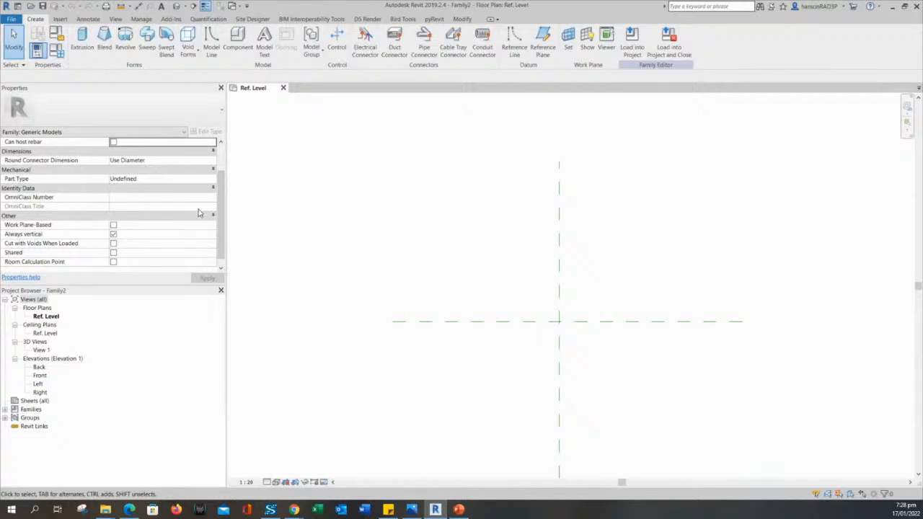
scroll(222, 195, down, 1)
scroll(221, 201, up, 1)
scroll(222, 180, up, 3)
scroll(222, 175, down, 4)
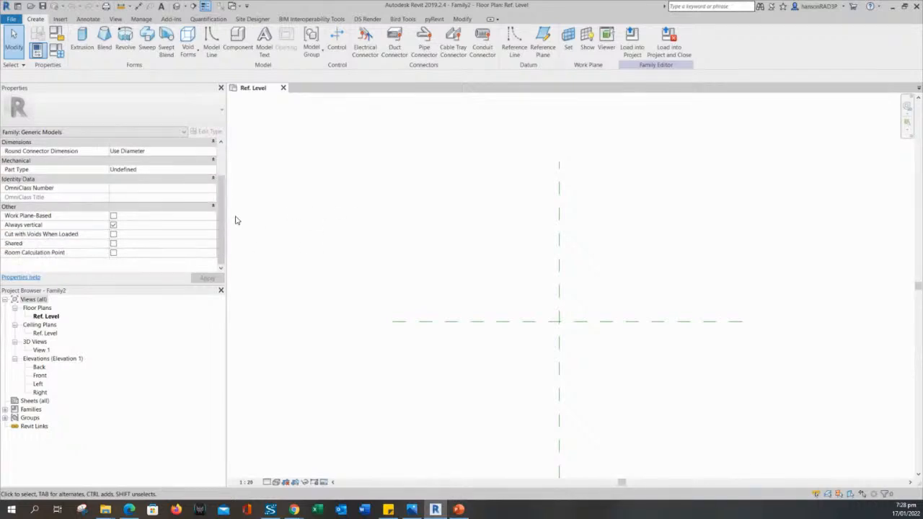
scroll(221, 209, up, 4)
middle_drag(452, 248, 444, 241)
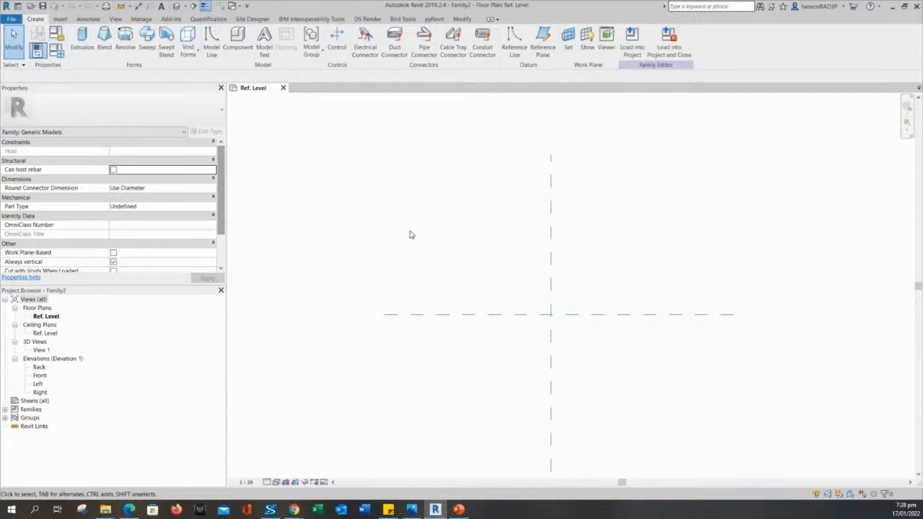
middle_drag(523, 180, 517, 178)
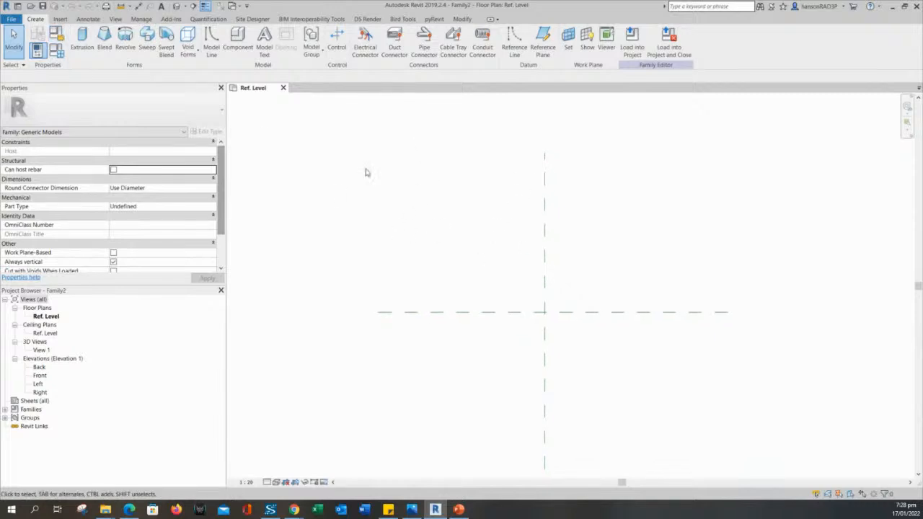
middle_drag(455, 262, 449, 260)
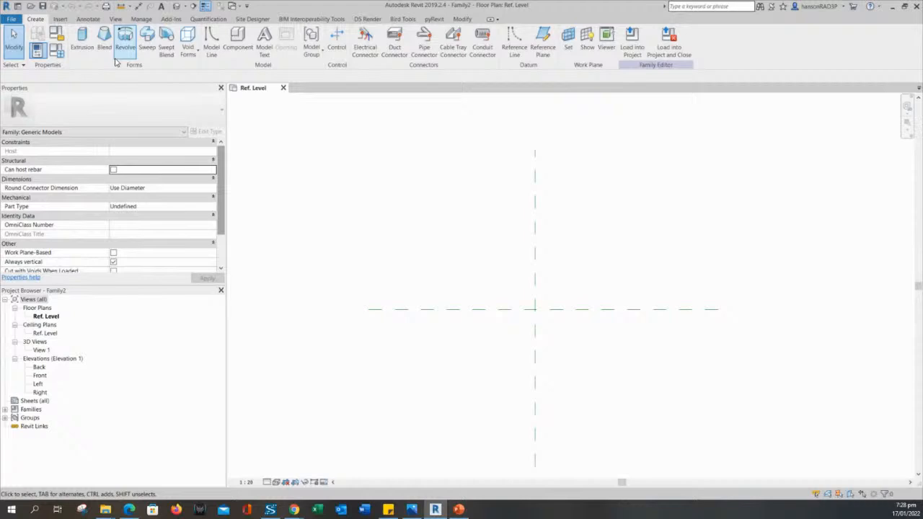
Change the family category from Generic Models to Furniture in Family Category and Parameters.
click(57, 34)
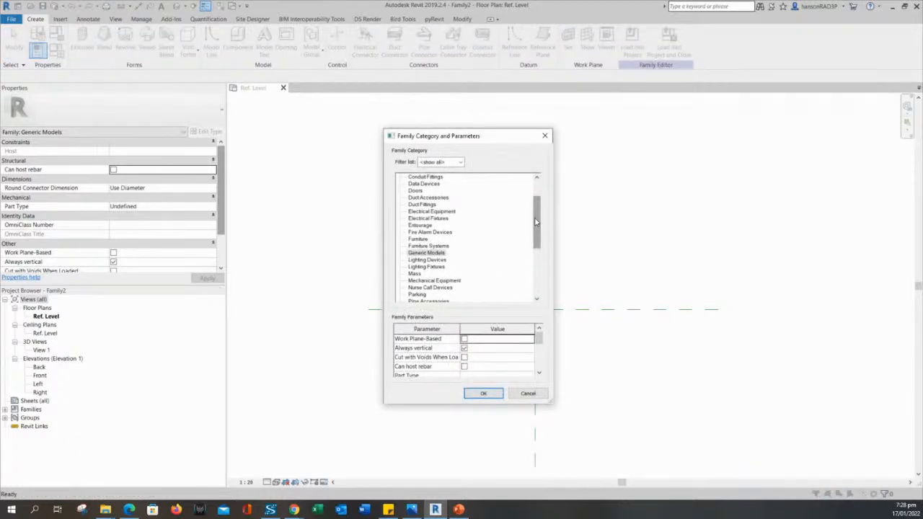
drag(535, 222, 534, 230)
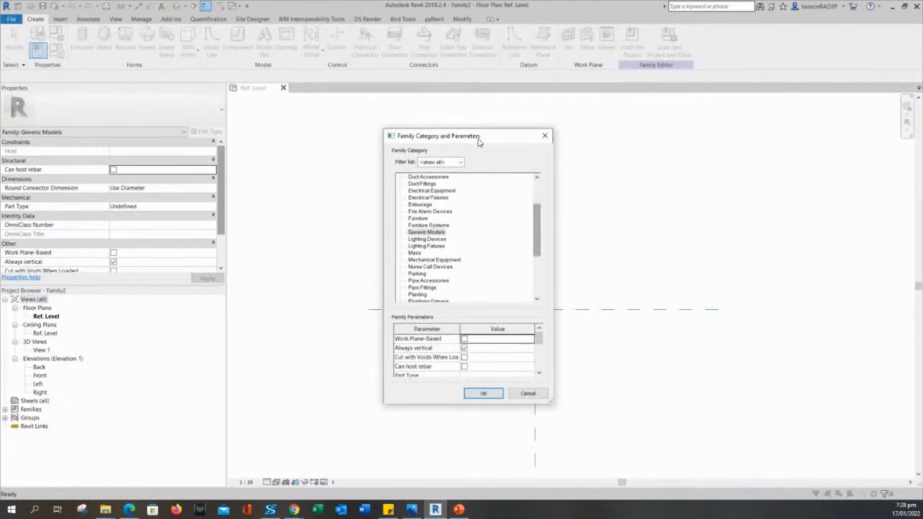
drag(480, 141, 478, 121)
click(427, 212)
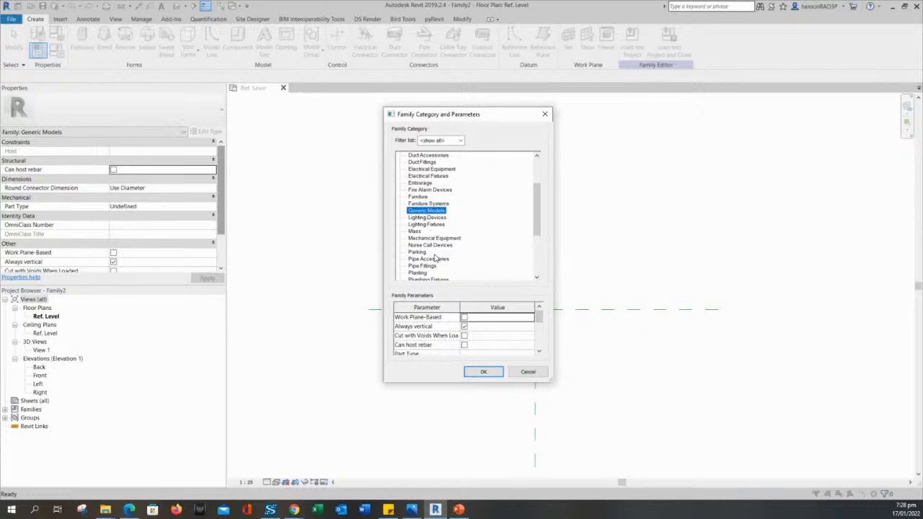
drag(536, 211, 536, 207)
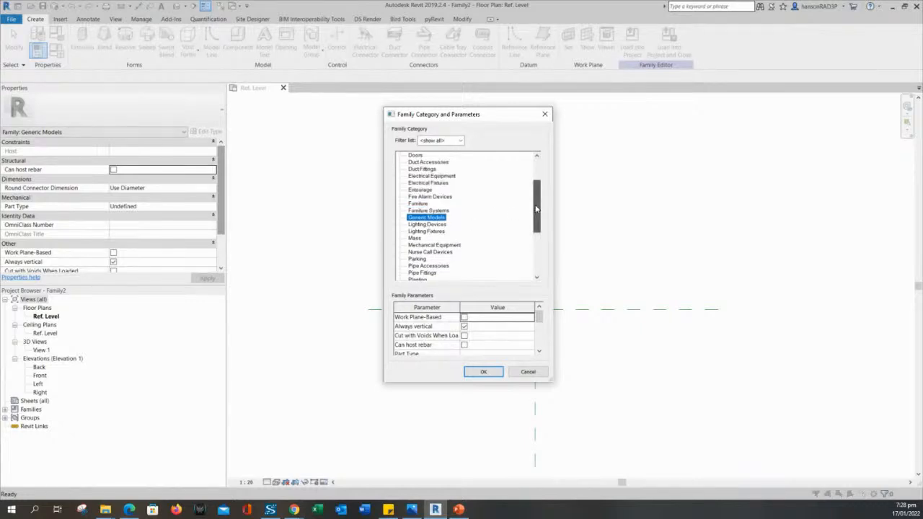
click(418, 204)
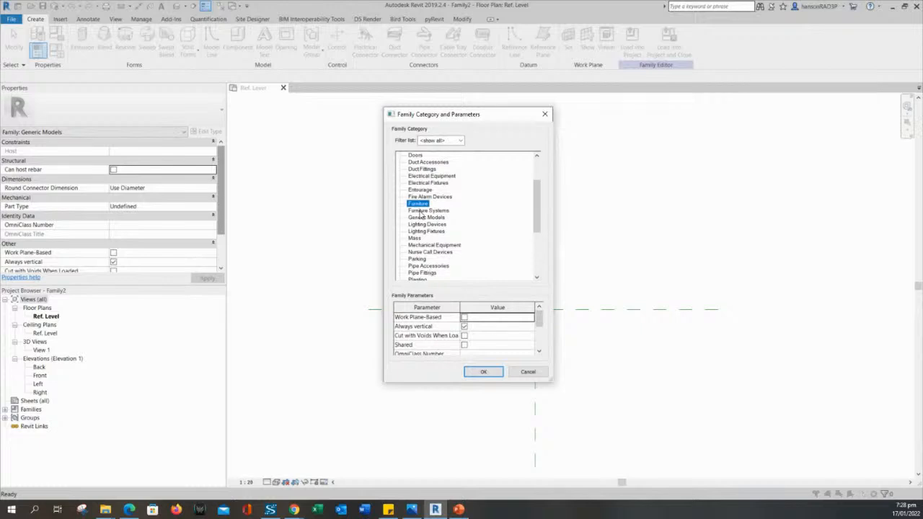
click(482, 372)
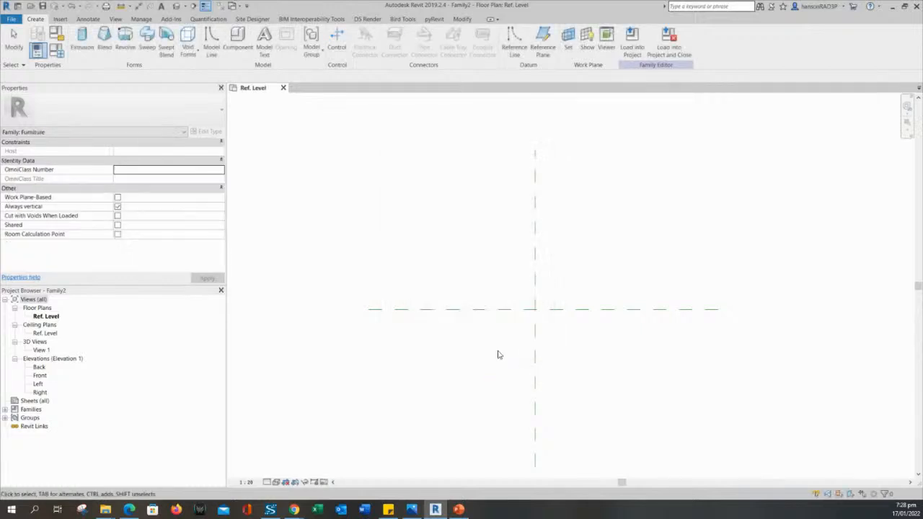
middle_drag(513, 415, 509, 381)
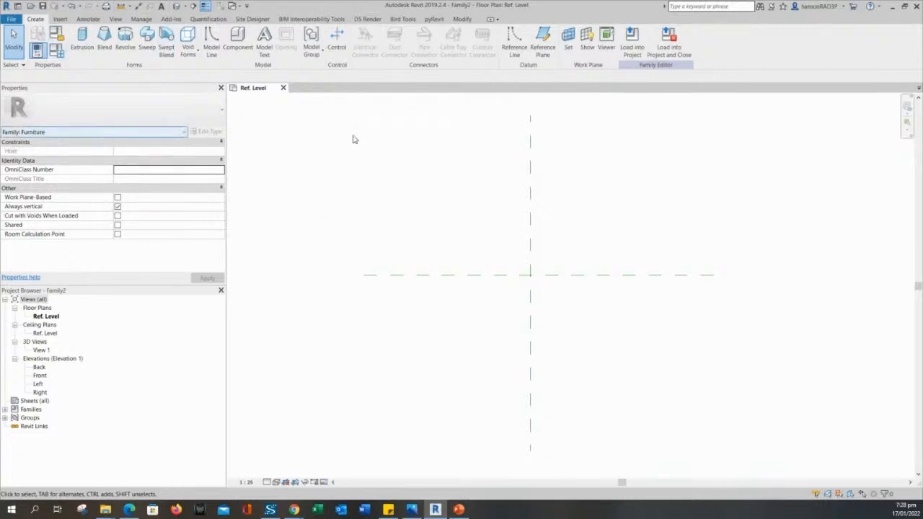
drag(445, 156, 402, 212)
middle_drag(471, 205, 466, 216)
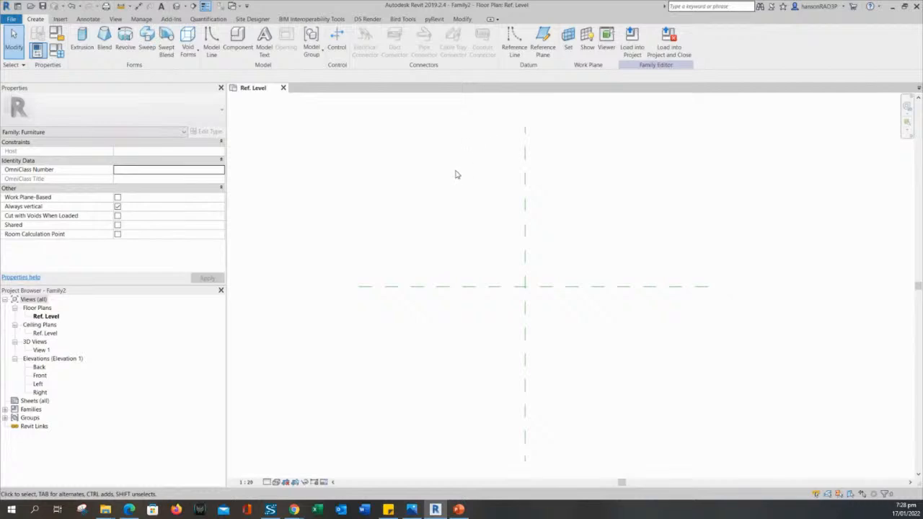
drag(454, 175, 426, 224)
drag(441, 202, 388, 250)
middle_drag(412, 243, 455, 255)
drag(469, 217, 397, 262)
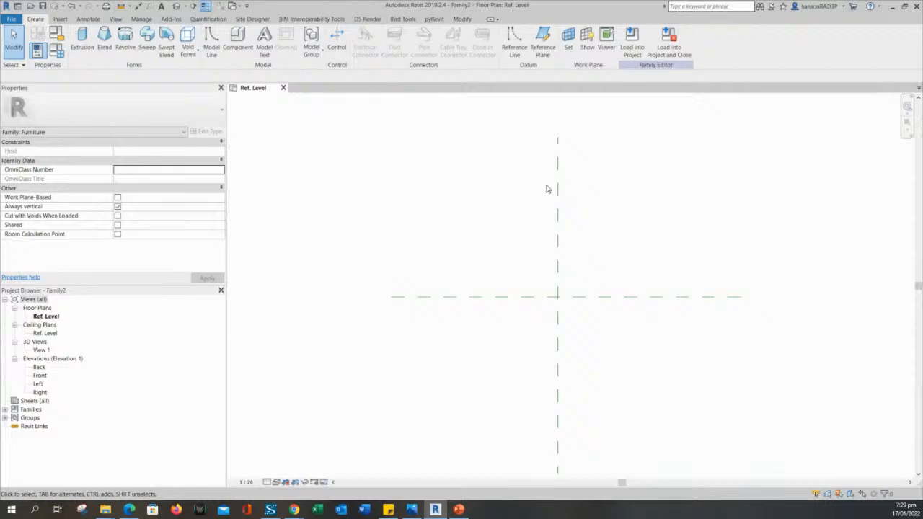
middle_drag(546, 188, 516, 176)
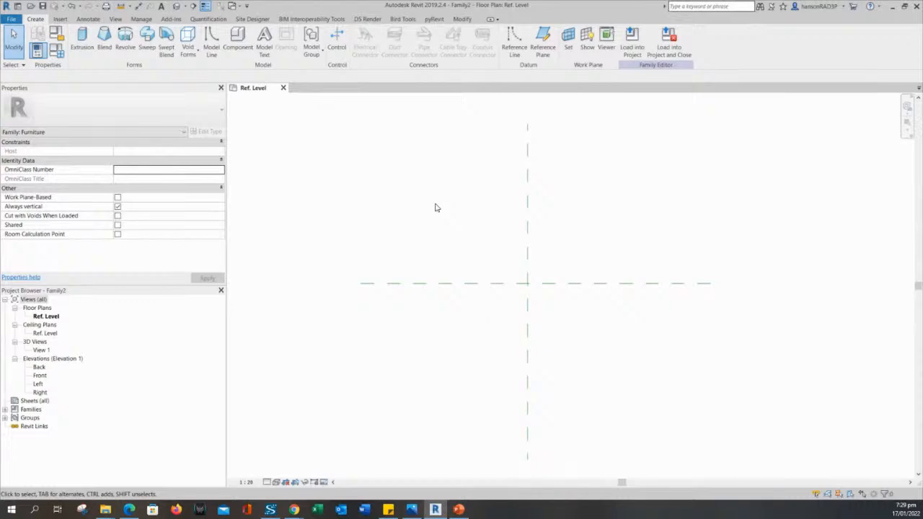
middle_drag(434, 208, 407, 212)
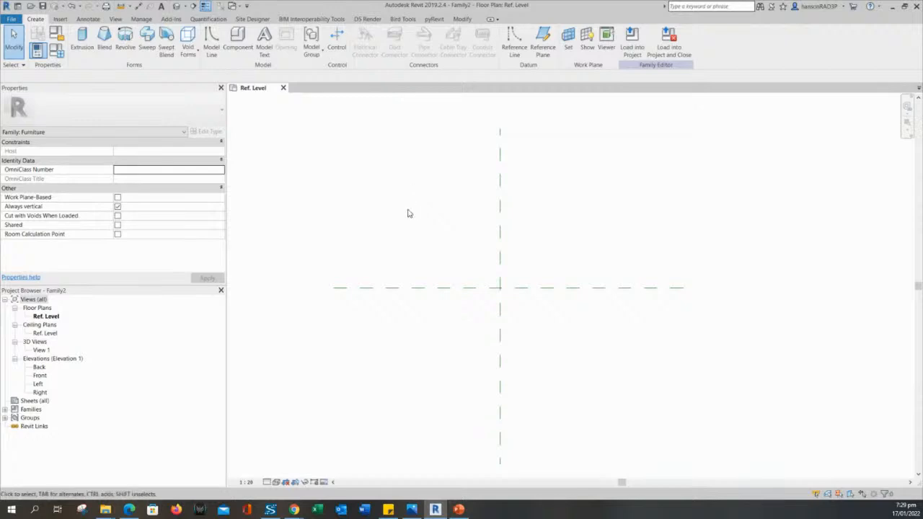
middle_drag(408, 212, 424, 210)
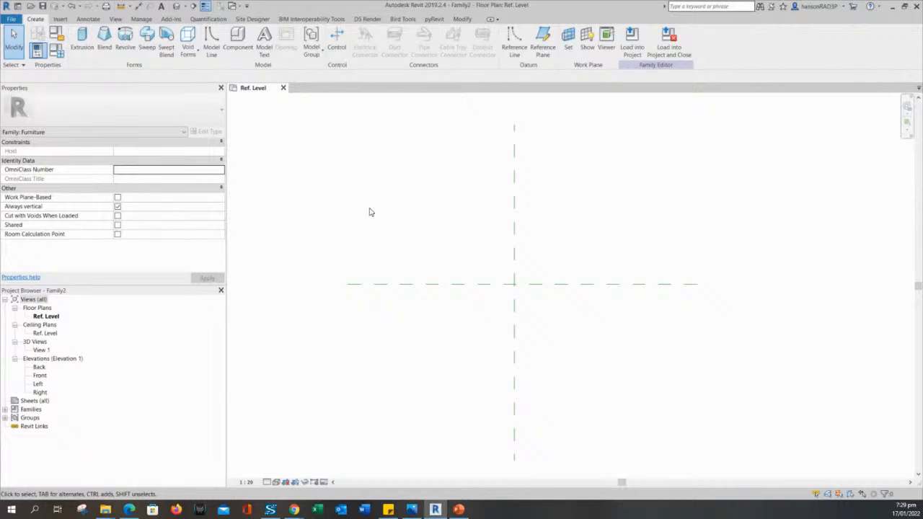
mouse_move(393, 229)
middle_down()
mouse_move(373, 221)
mouse_move(380, 224)
middle_up()
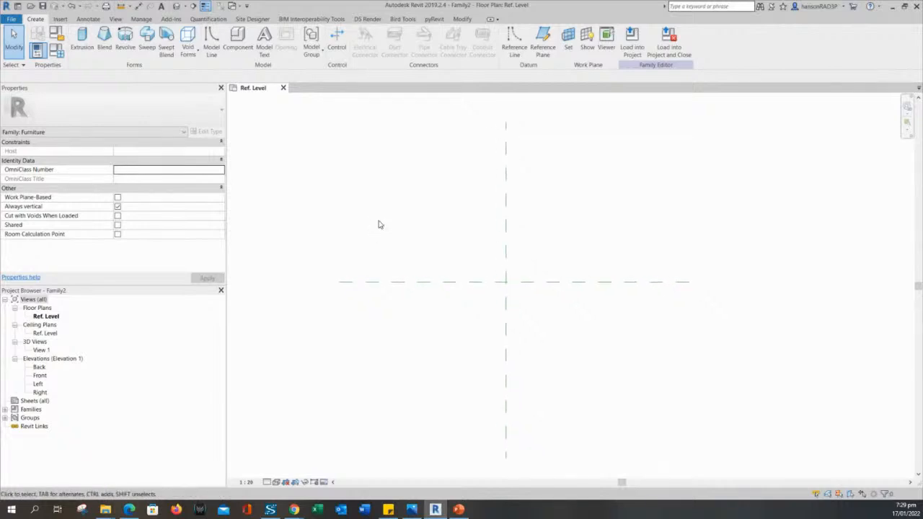
drag(431, 183, 372, 229)
middle_drag(372, 229, 414, 233)
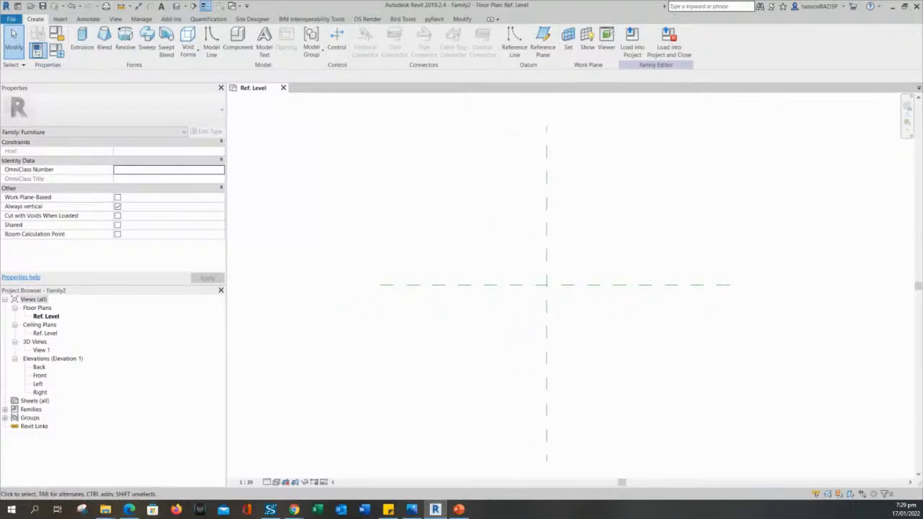
Switch to PowerPoint, highlight the Reference Planes item on the Steps in Creating Families slide, and return to Revit.
key(alt+Tab)
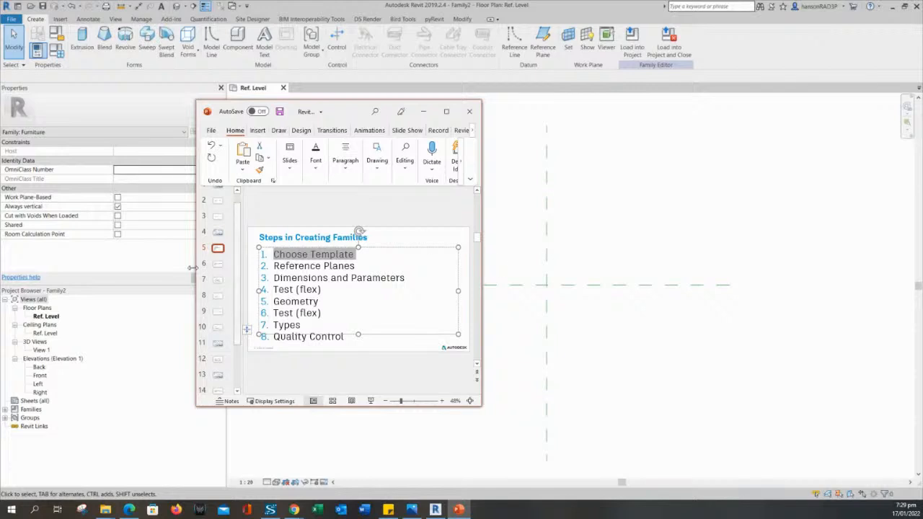
click(344, 268)
drag(273, 265, 356, 267)
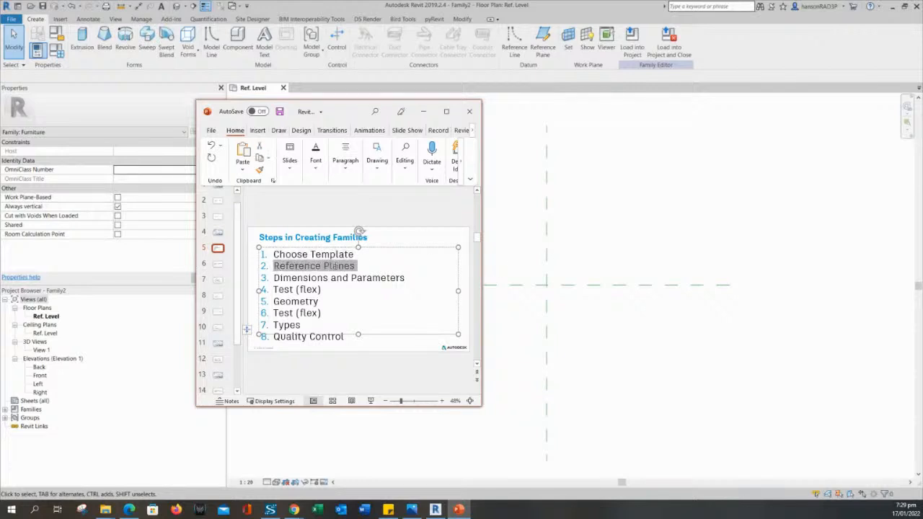
click(423, 111)
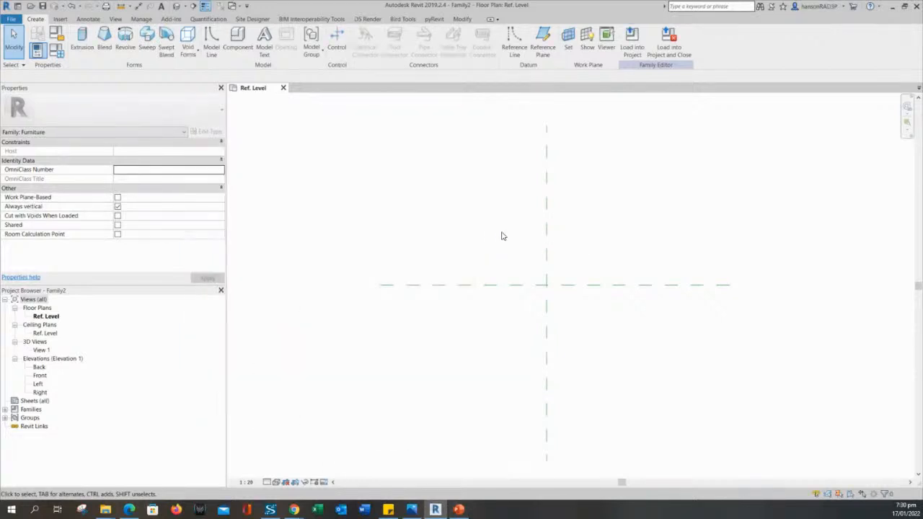
Examine the Center (Left/Right) and Center (Front/Back) reference planes and their properties in the Ref. Level plan.
click(548, 216)
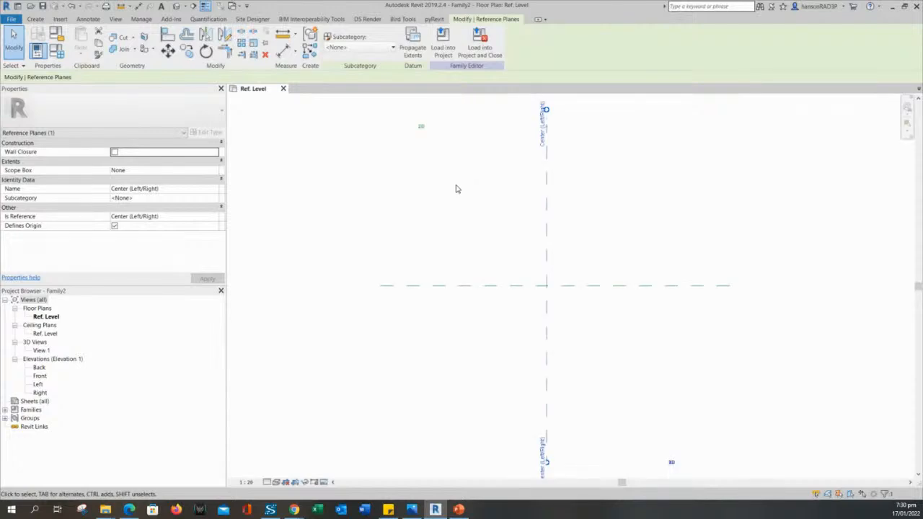
click(457, 183)
click(548, 218)
click(399, 197)
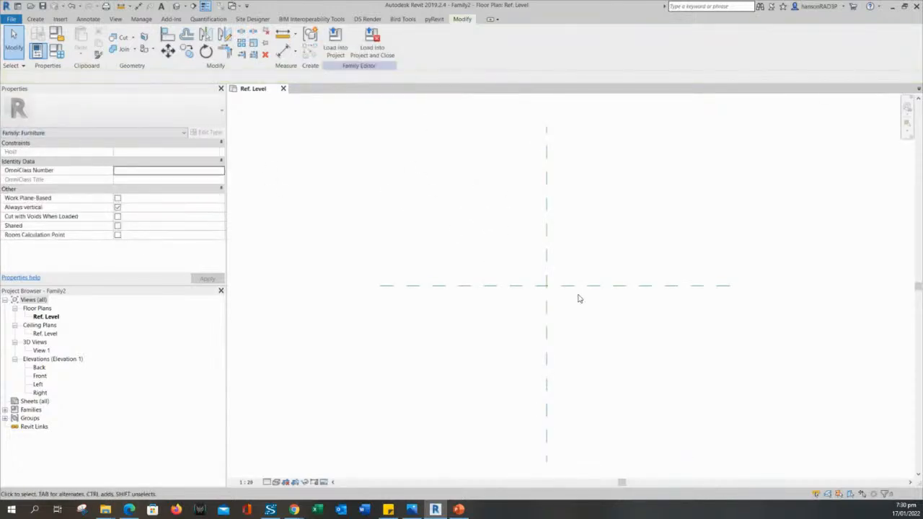
click(547, 221)
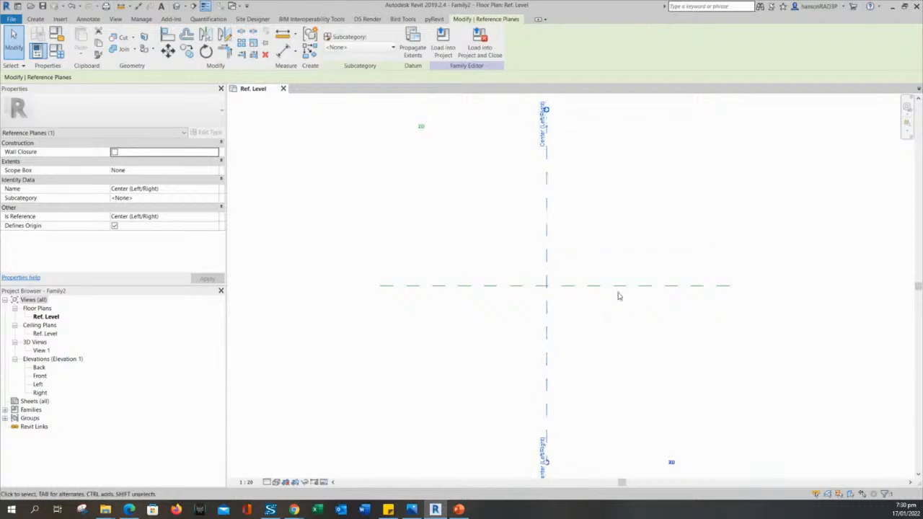
scroll(418, 313, up, 2)
click(527, 295)
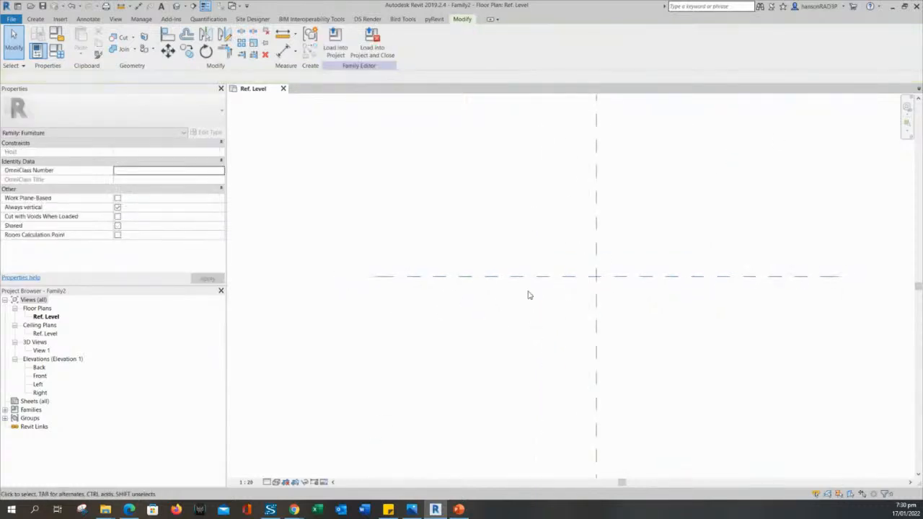
click(526, 276)
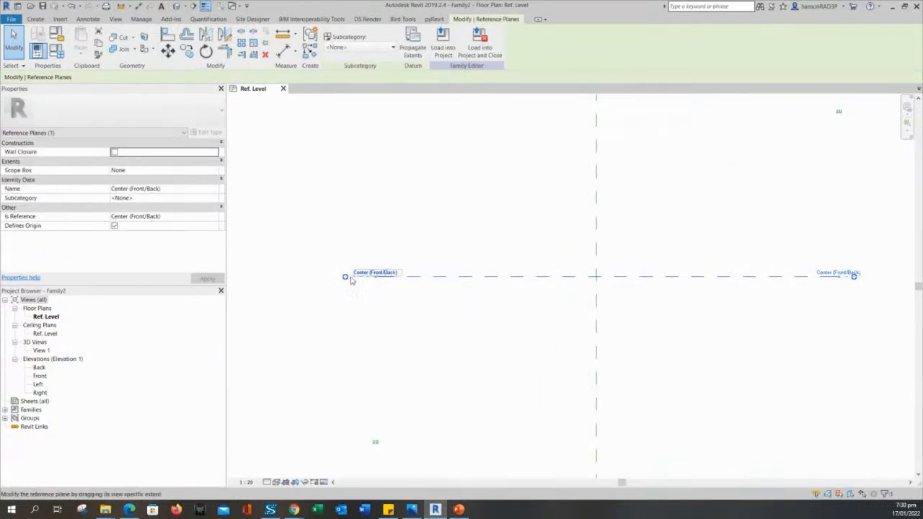
click(412, 310)
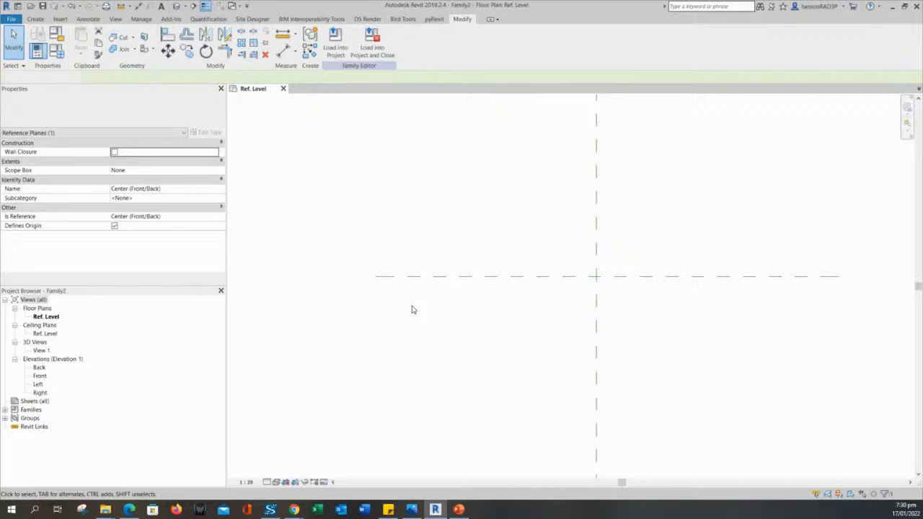
click(596, 223)
scroll(472, 233, down, 2)
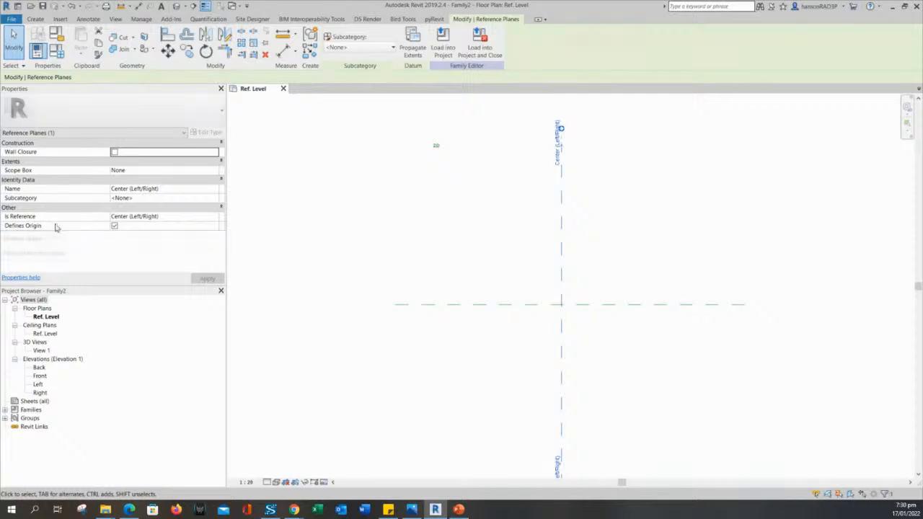
click(494, 269)
scroll(566, 306, up, 2)
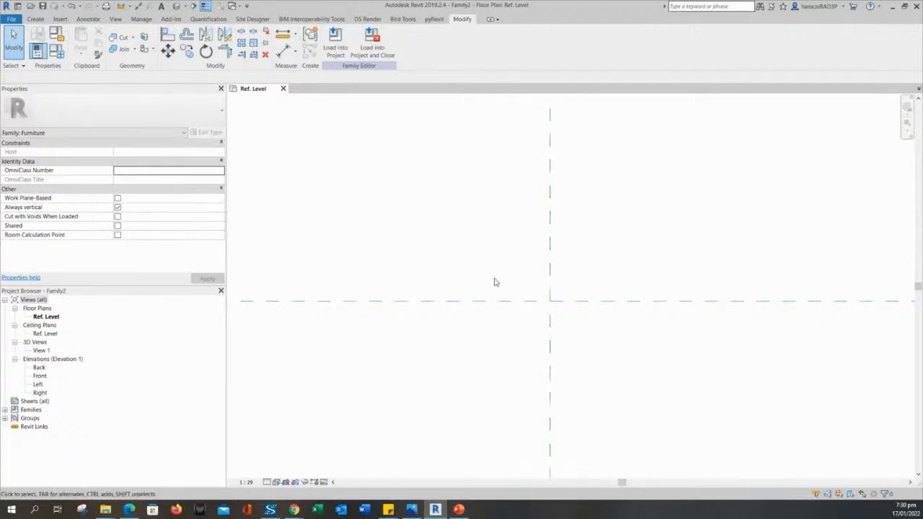
mouse_move(494, 280)
middle_down()
mouse_move(478, 277)
mouse_move(482, 292)
middle_up()
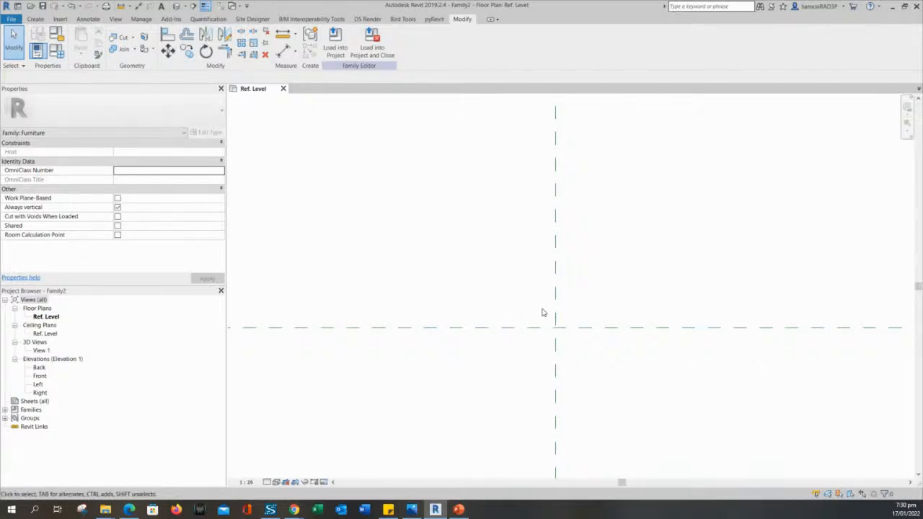
scroll(561, 305, down, 4)
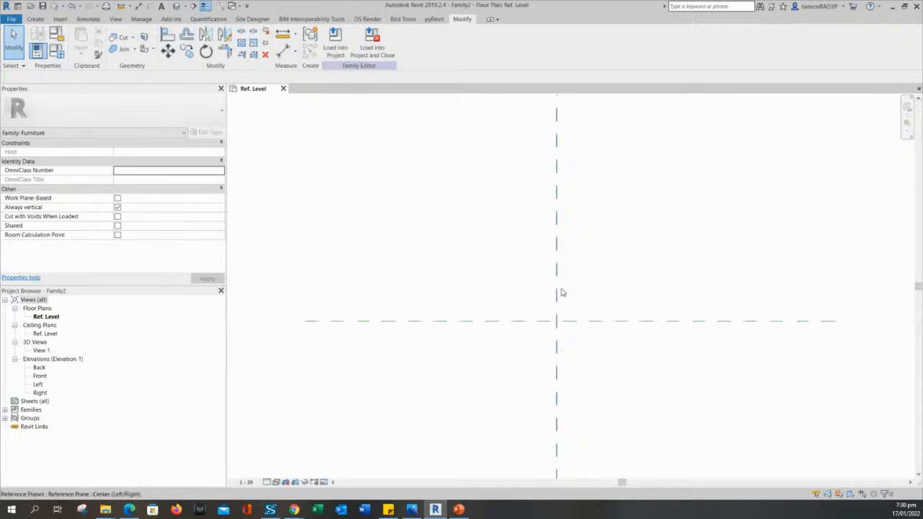
middle_drag(470, 286, 459, 261)
scroll(440, 280, down, 4)
scroll(460, 260, up, 1)
scroll(566, 283, up, 3)
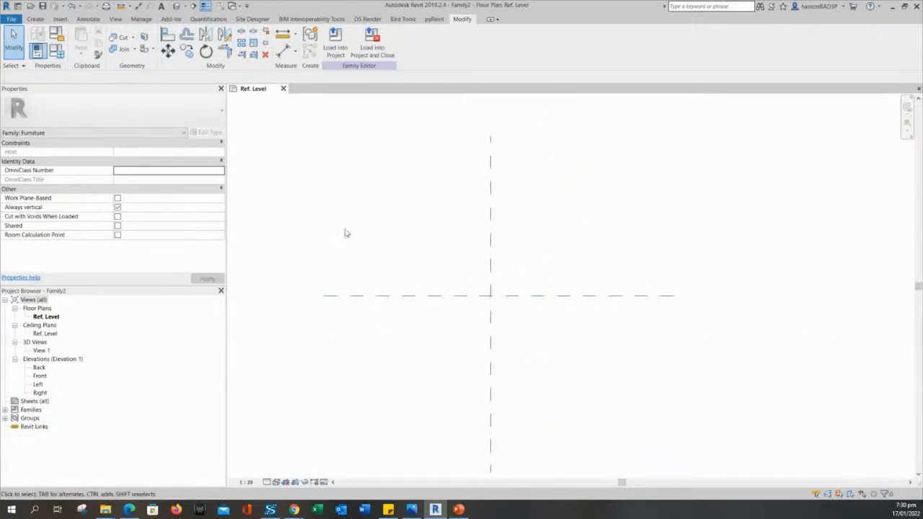
middle_drag(361, 246, 383, 255)
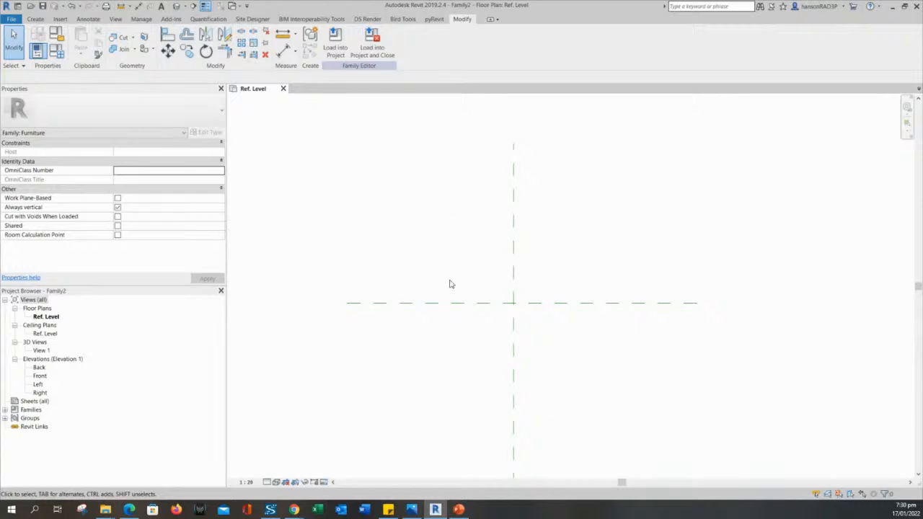
middle_drag(426, 206, 434, 223)
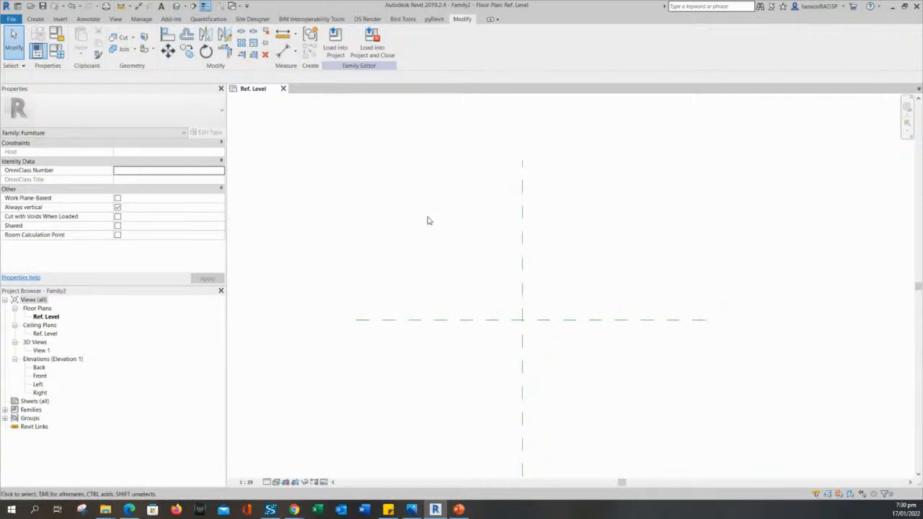
scroll(436, 235, down, 2)
mouse_move(434, 233)
middle_down()
mouse_move(423, 254)
mouse_move(430, 232)
middle_up()
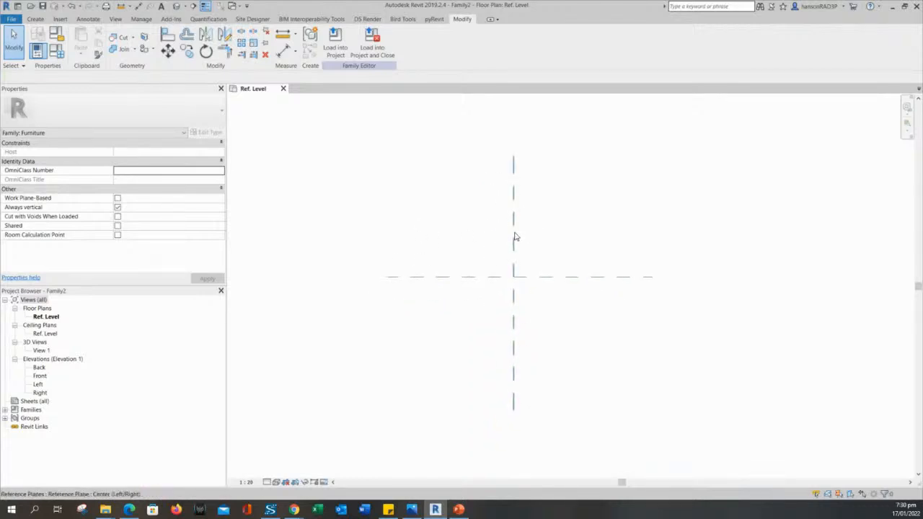
Draw two vertical reference planes, about 490 mm left and 560 mm right of the Center (Left/Right) plane.
click(35, 18)
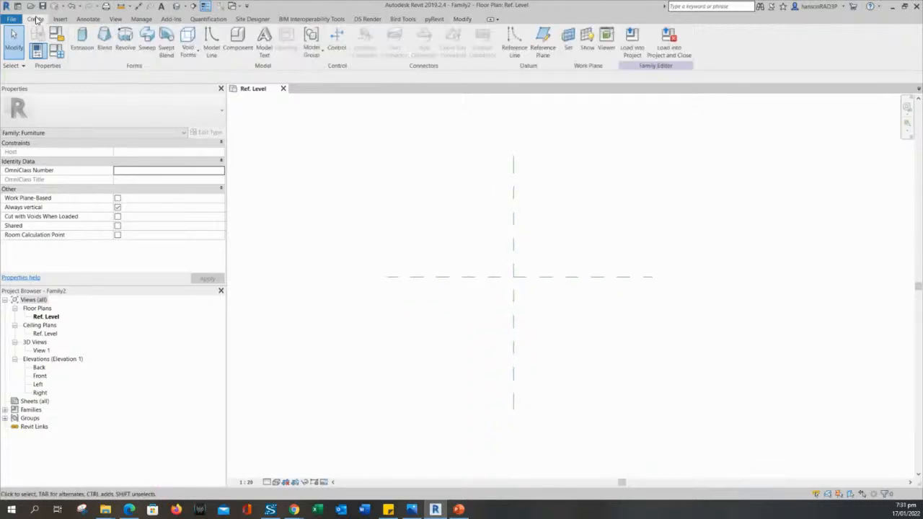
click(542, 40)
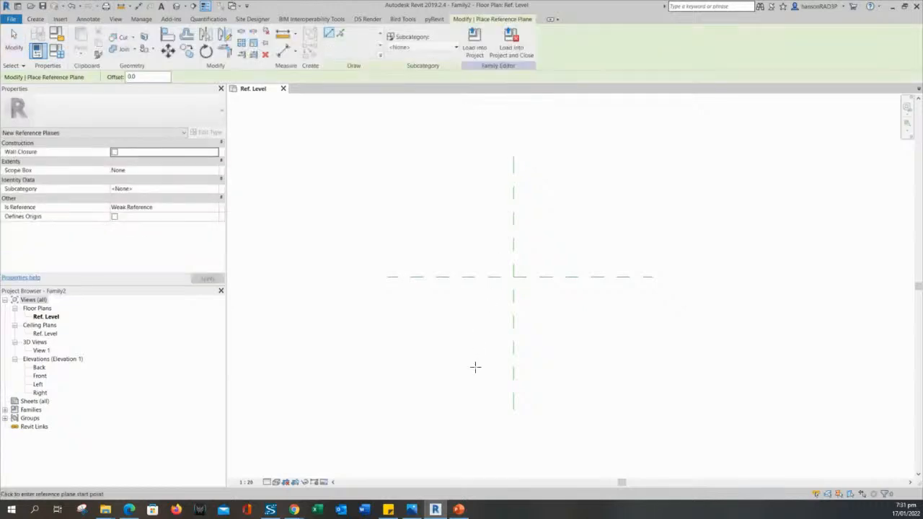
click(468, 371)
click(467, 193)
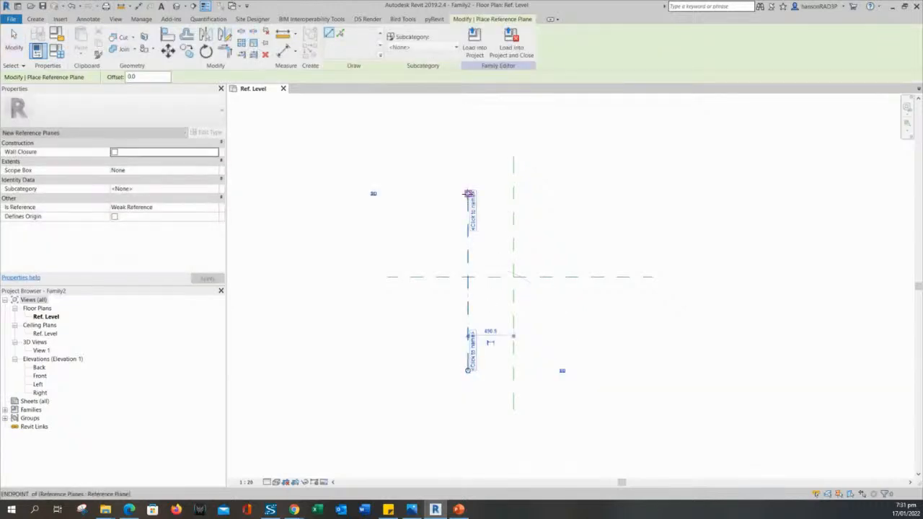
click(565, 370)
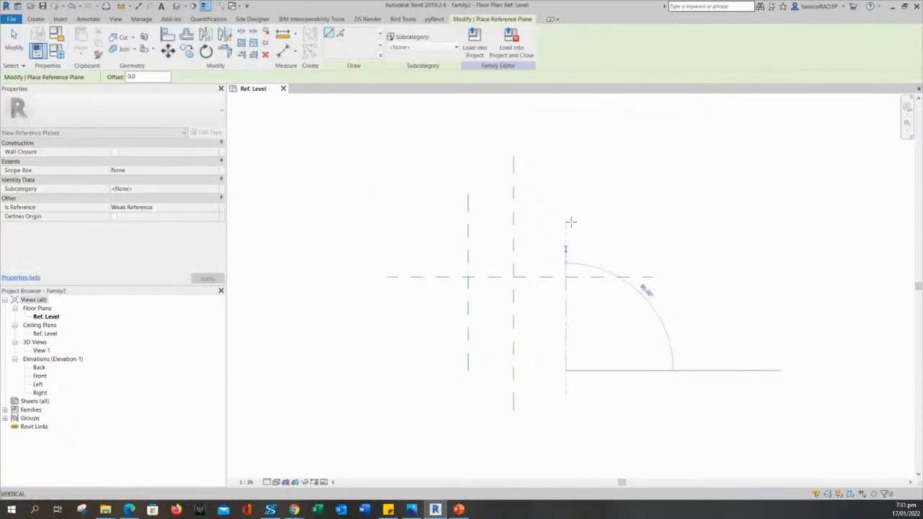
click(565, 193)
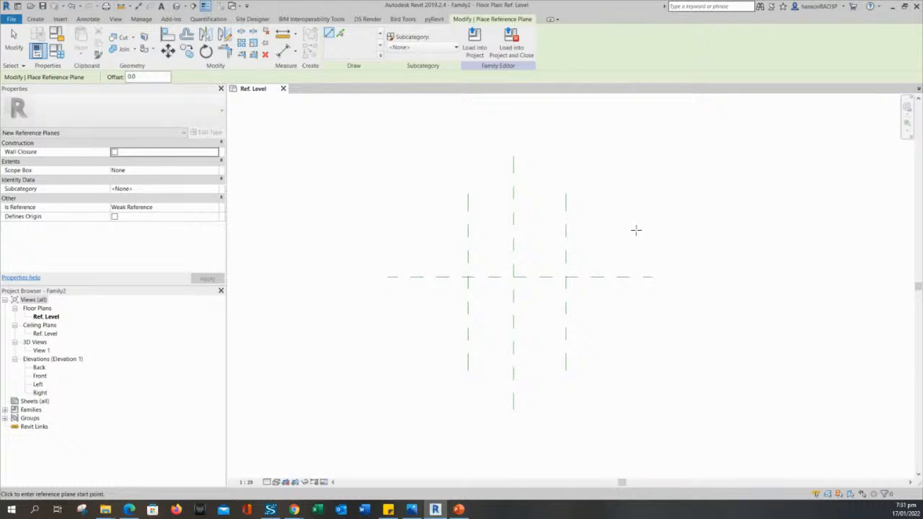
Draw two horizontal reference planes, about 468 mm above and 648 mm below the Center (Front/Back) plane, and end the command.
click(664, 233)
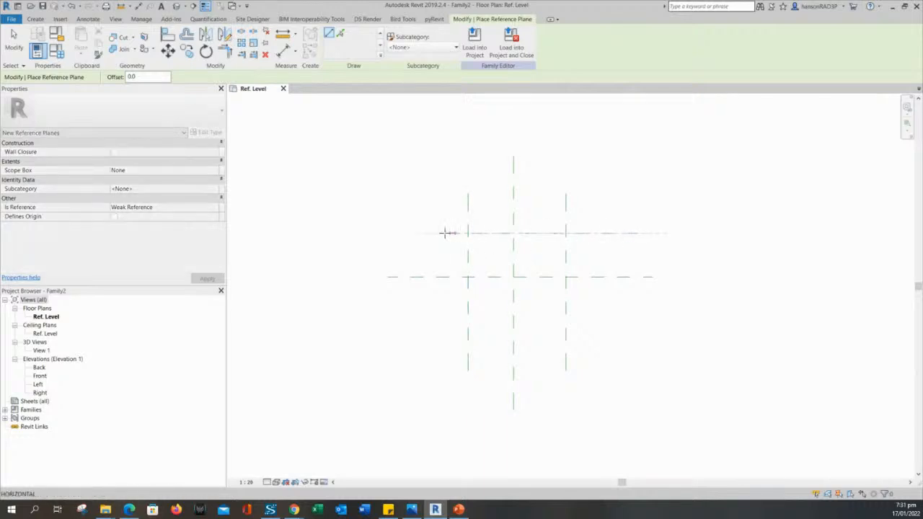
click(401, 232)
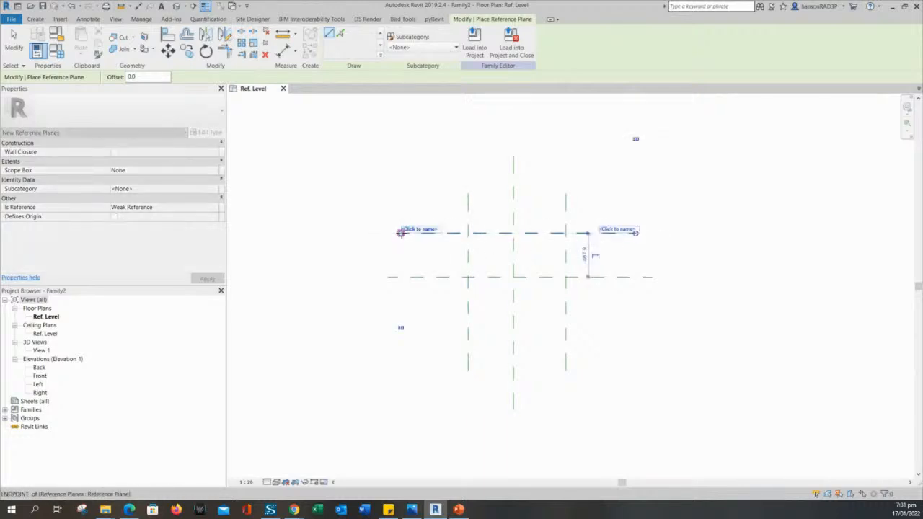
click(627, 336)
click(410, 336)
key(Escape)
key(Escape)
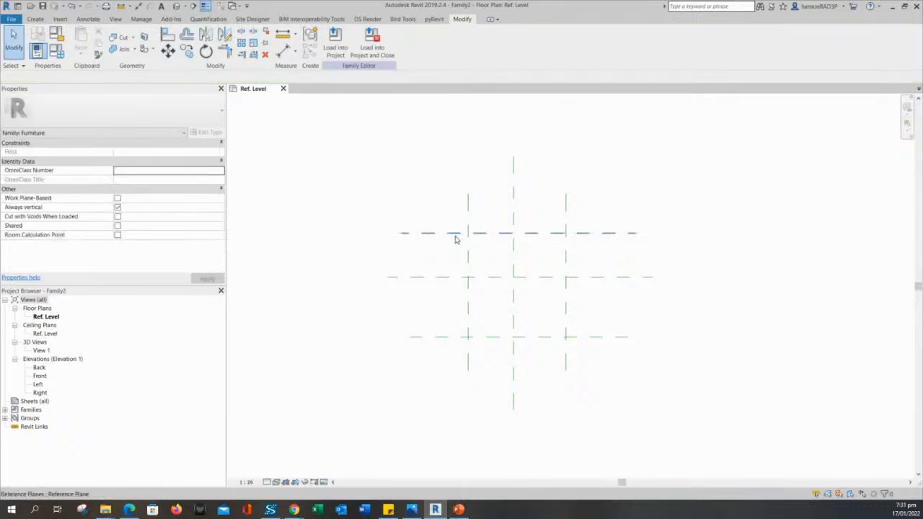
Examine the four new reference planes around the center planes, including their name and reference properties.
click(443, 336)
click(520, 319)
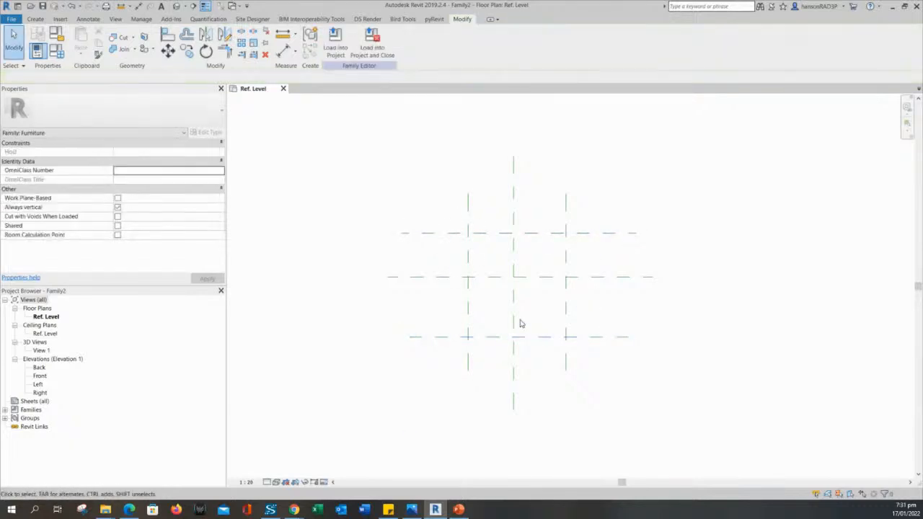
middle_drag(615, 322, 600, 313)
scroll(463, 238, up, 2)
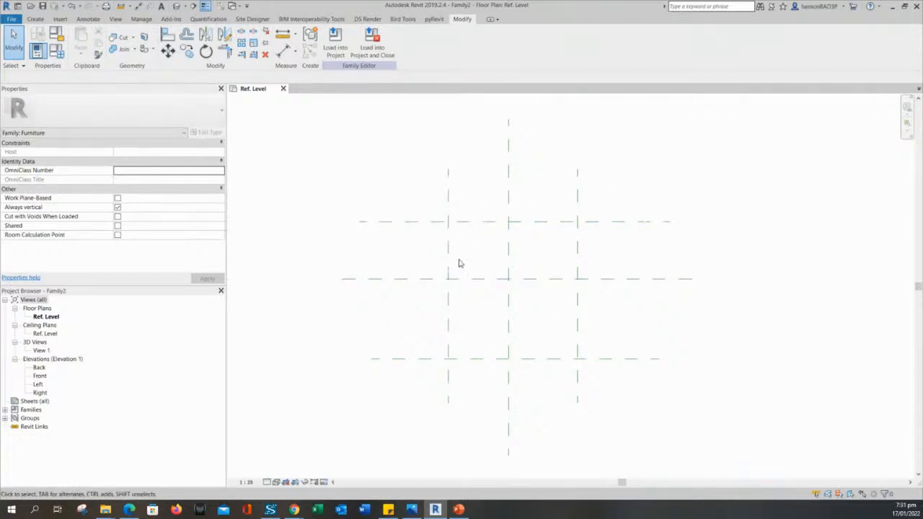
middle_drag(442, 259, 443, 234)
middle_drag(441, 232, 417, 186)
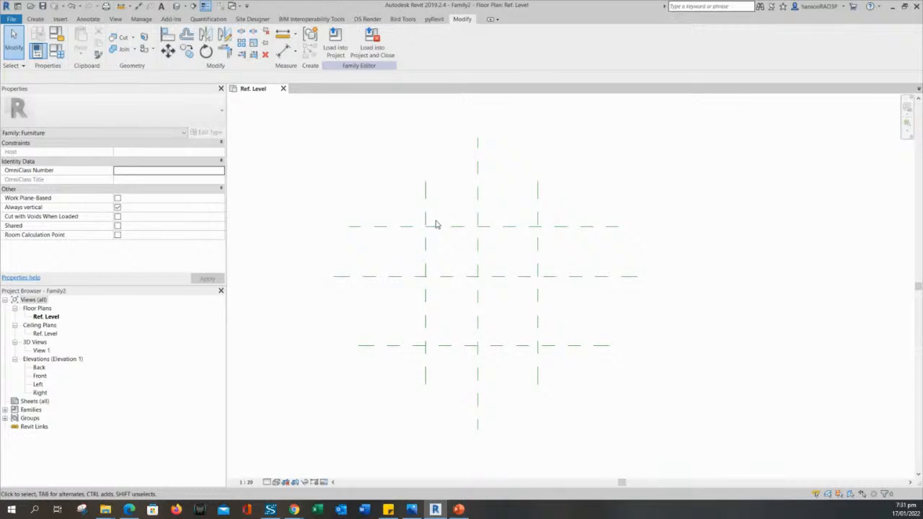
click(426, 190)
click(548, 226)
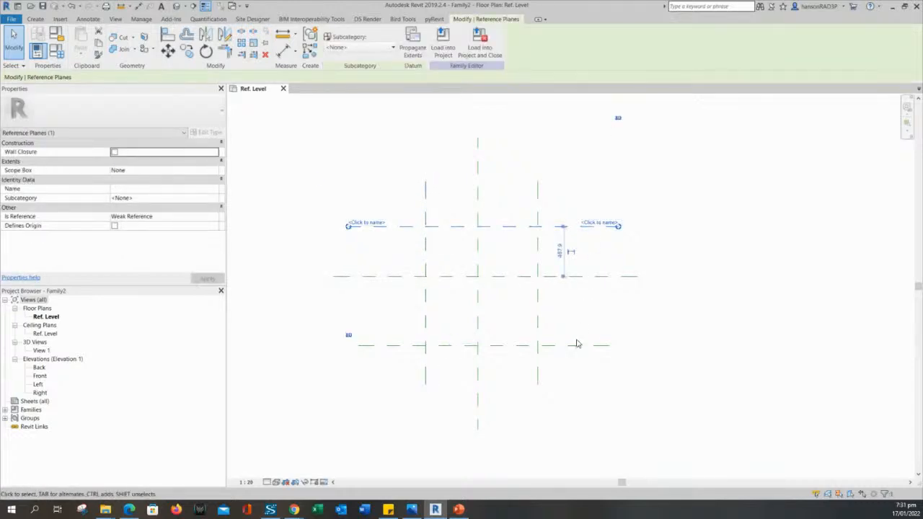
click(537, 323)
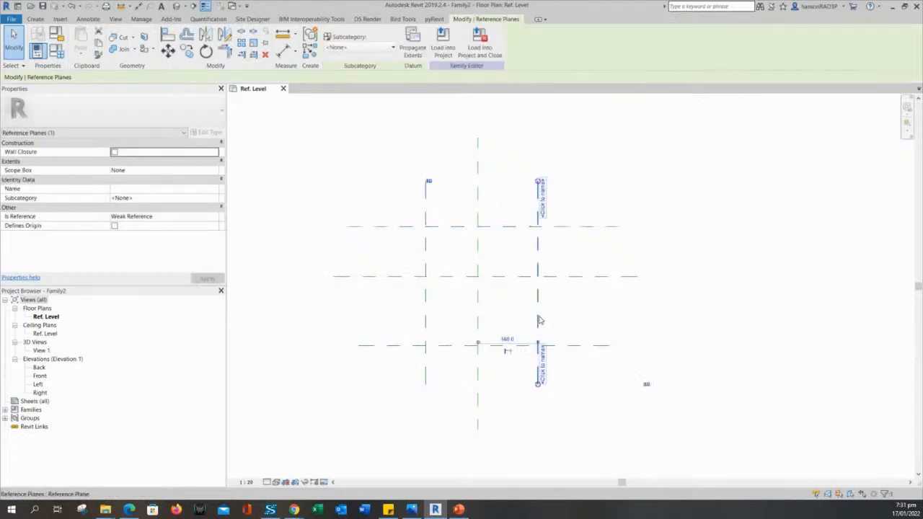
click(443, 348)
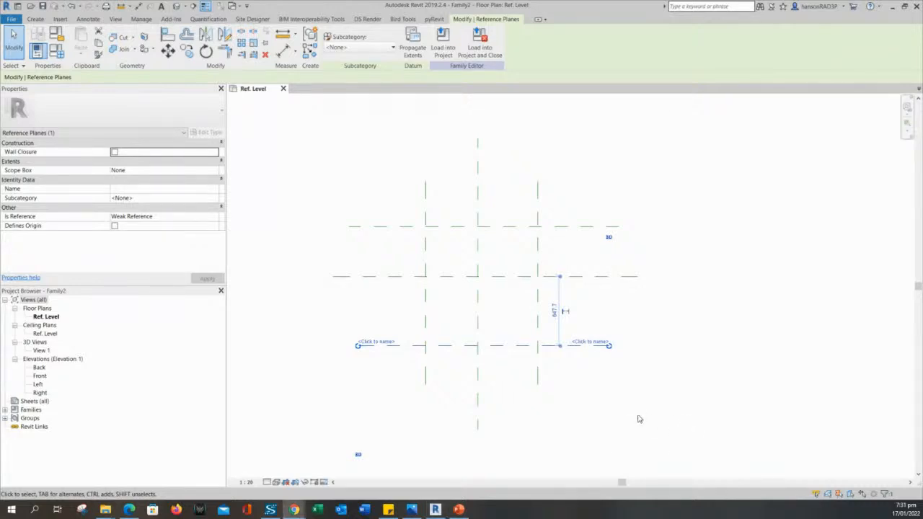
click(682, 377)
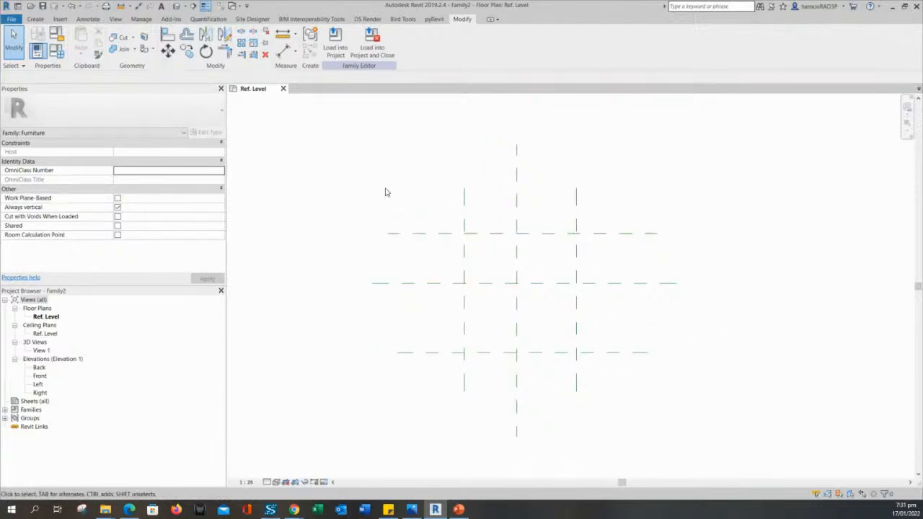
scroll(380, 231, down, 2)
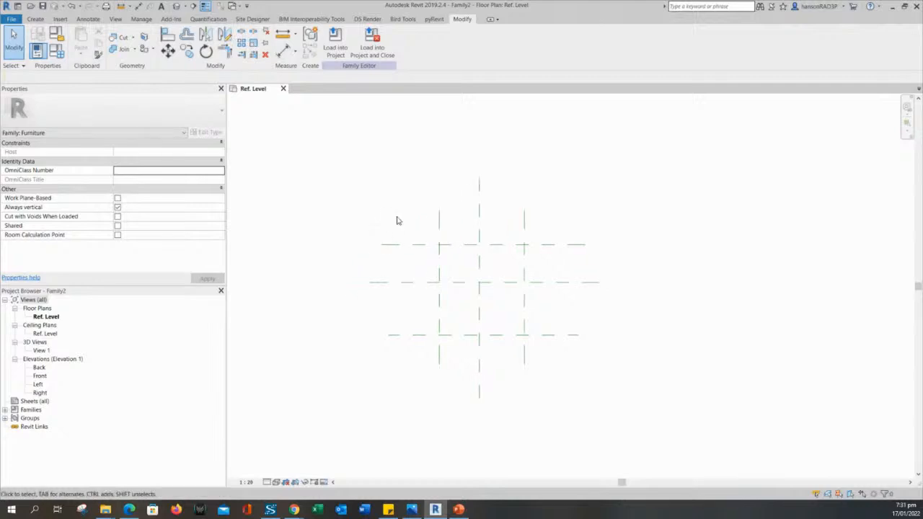
Open the Front elevation view of the family from the Ref. Level floor plan.
double_click(54, 318)
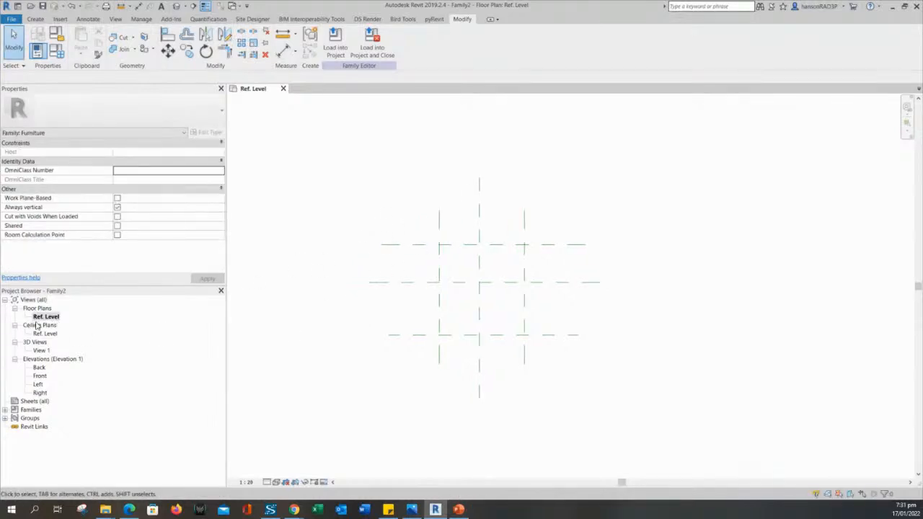
double_click(37, 318)
middle_drag(348, 323, 370, 322)
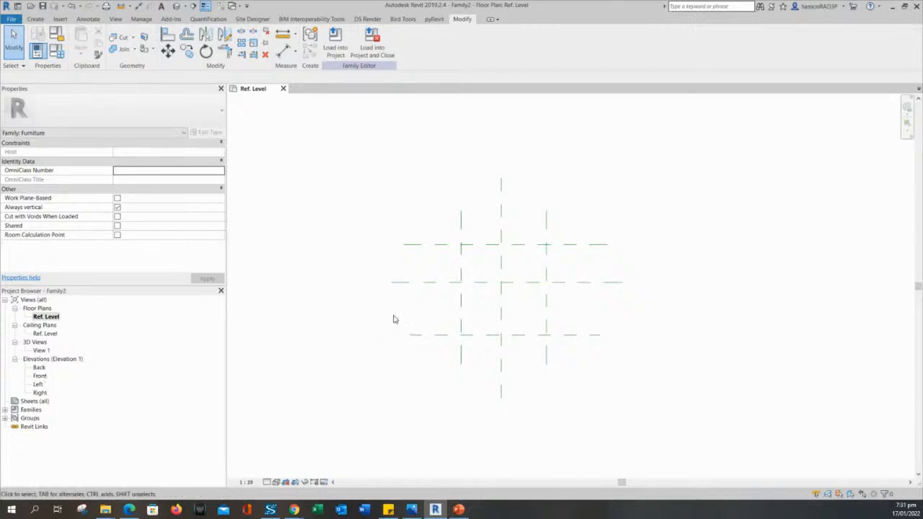
click(39, 376)
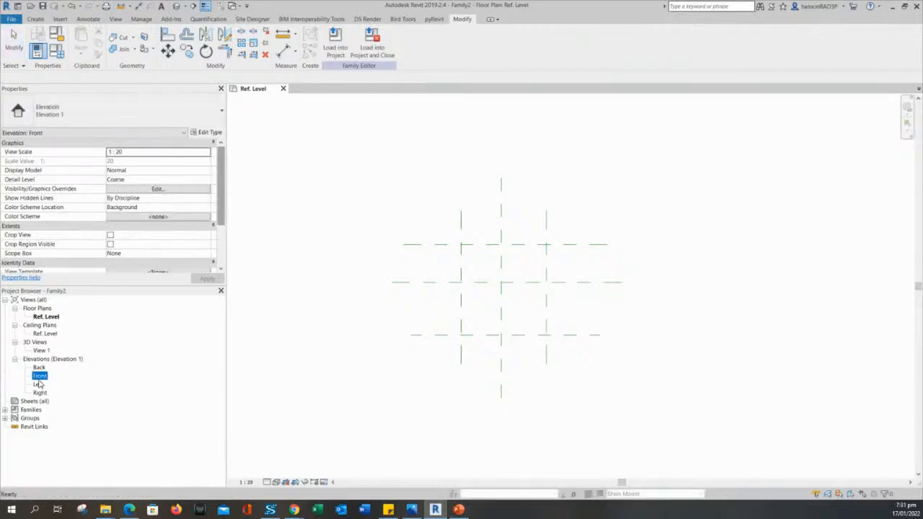
double_click(40, 376)
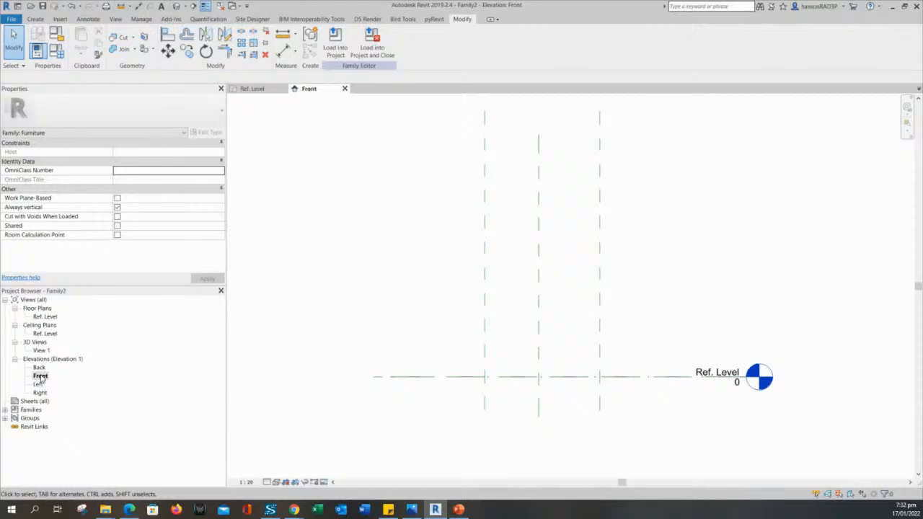
click(40, 376)
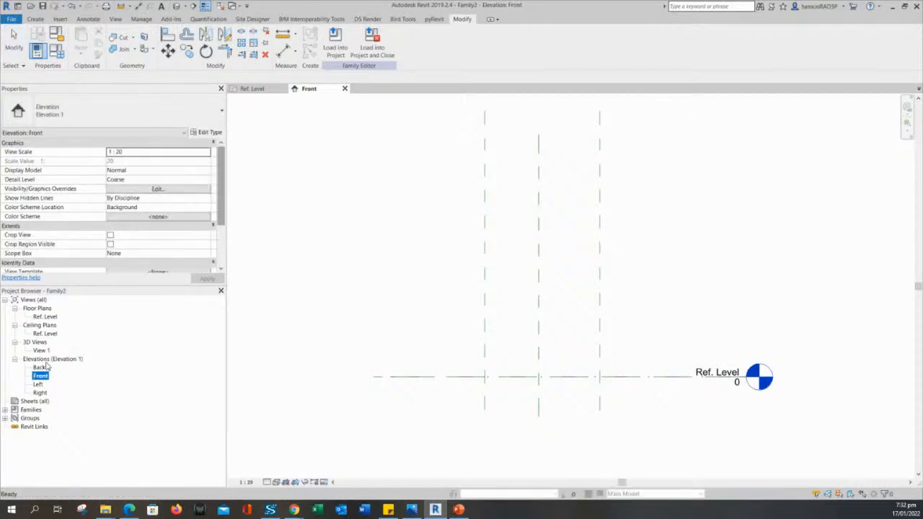
click(440, 346)
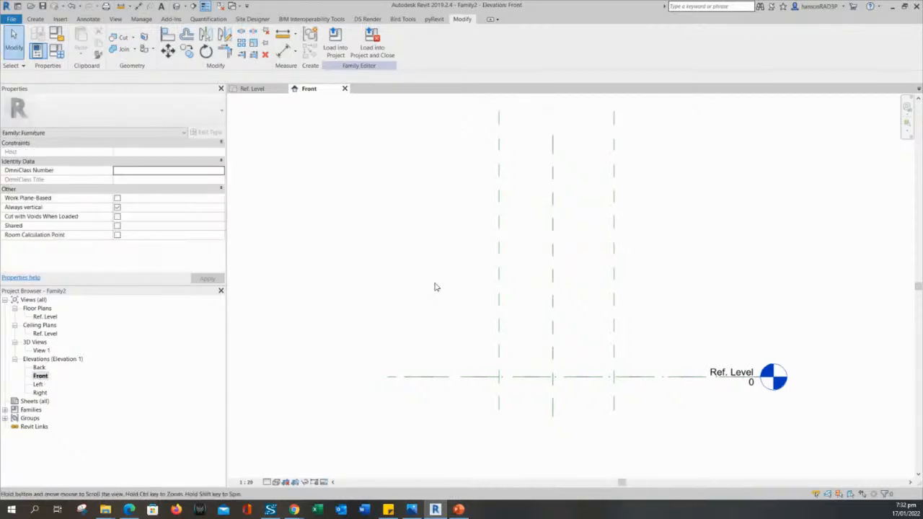
Draw a horizontal reference plane about 747 mm above Ref. Level, crossing the three vertical planes in the Front elevation, and end the command.
scroll(692, 382, up, 3)
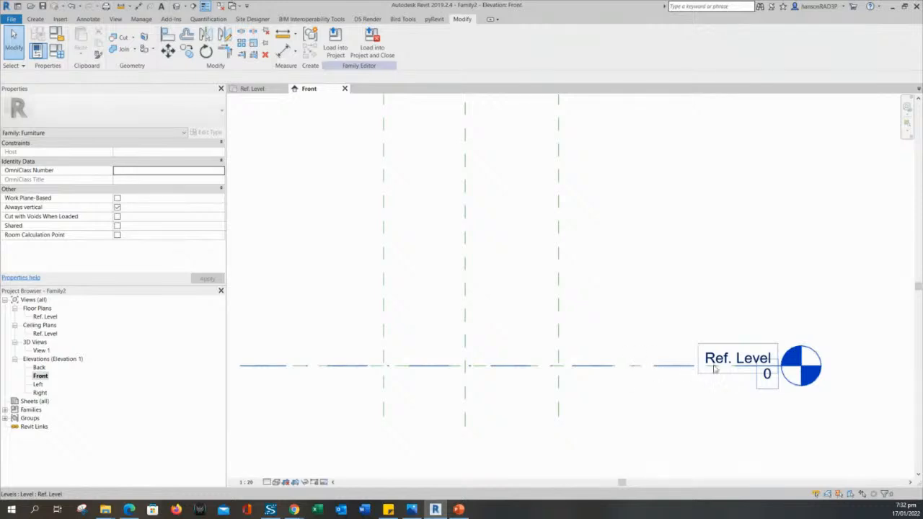
scroll(649, 369, down, 1)
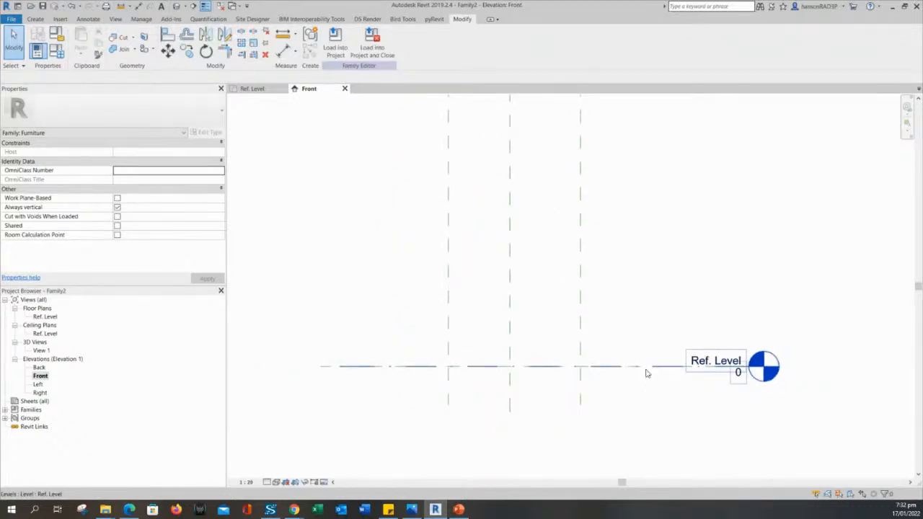
middle_drag(614, 384, 618, 385)
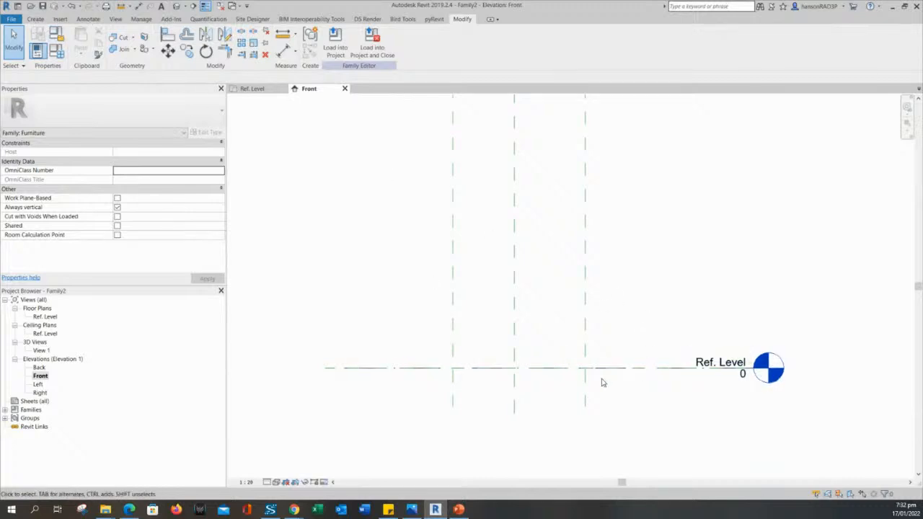
scroll(638, 377, up, 1)
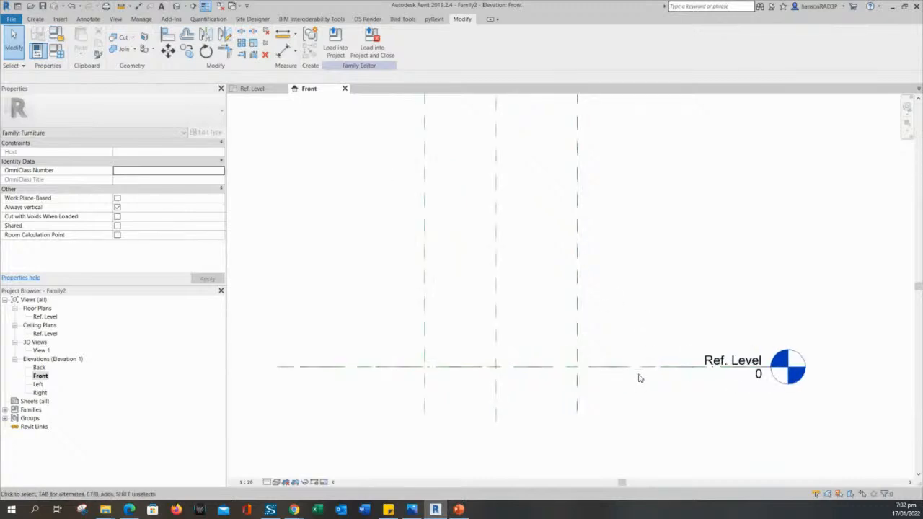
scroll(517, 353, up, 1)
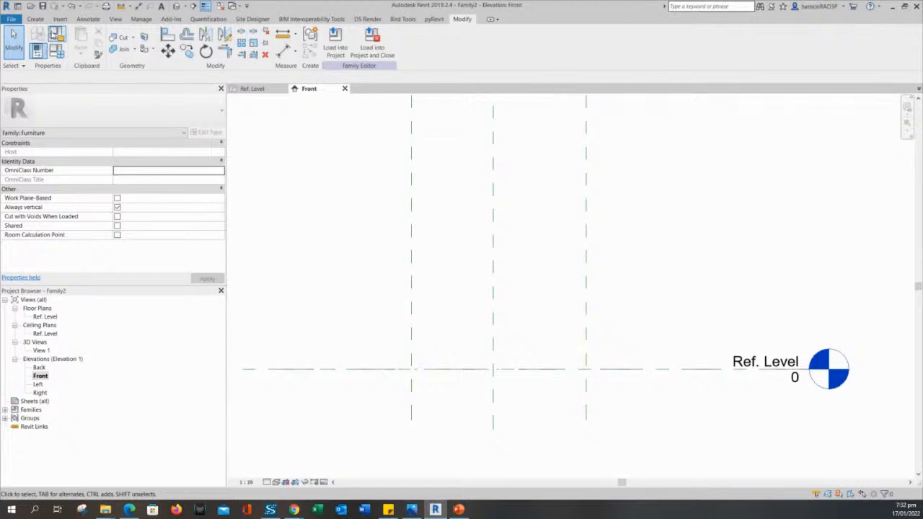
click(34, 19)
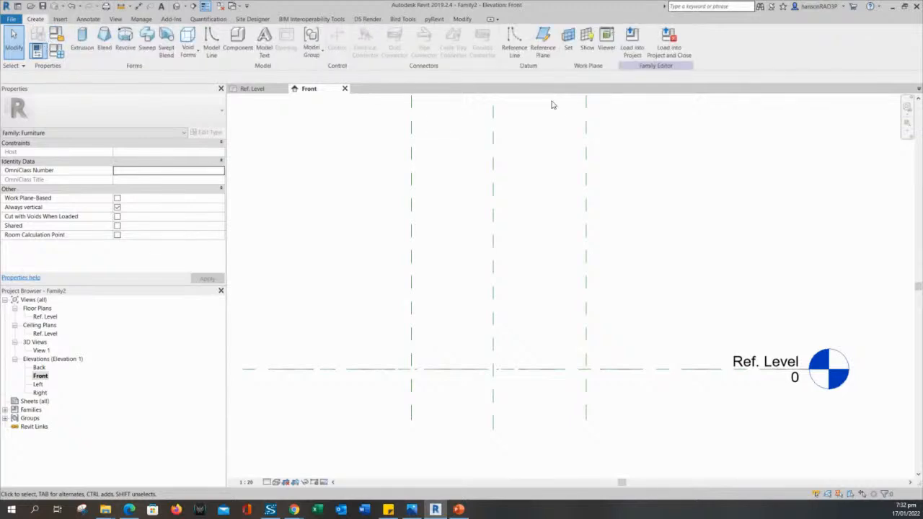
click(545, 42)
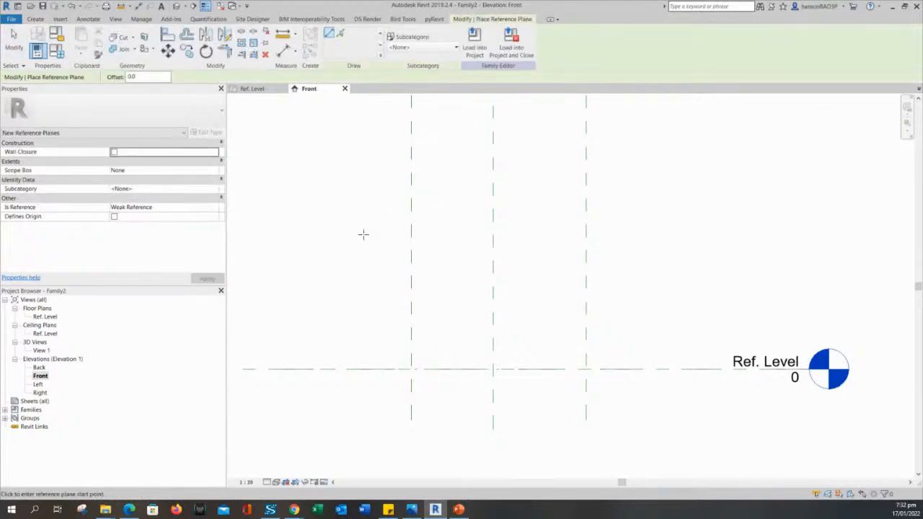
click(317, 245)
click(712, 245)
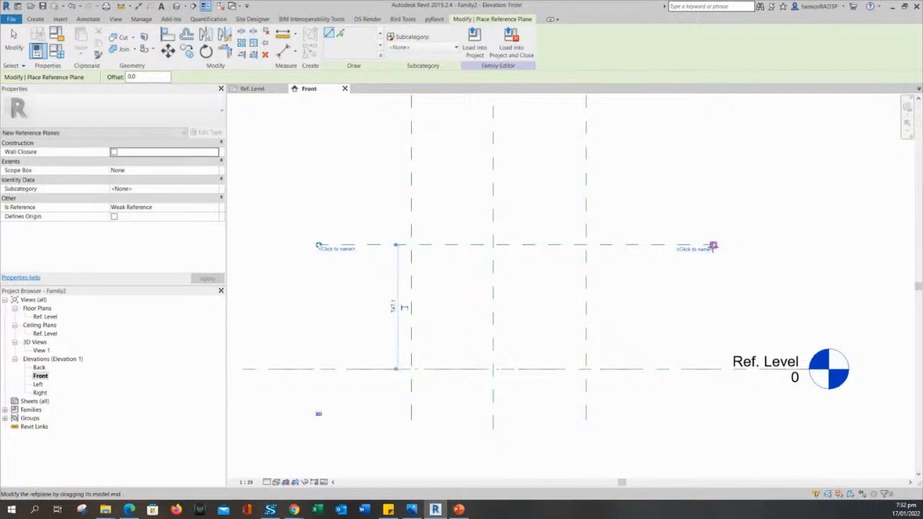
key(Escape)
key(Escape)
click(626, 245)
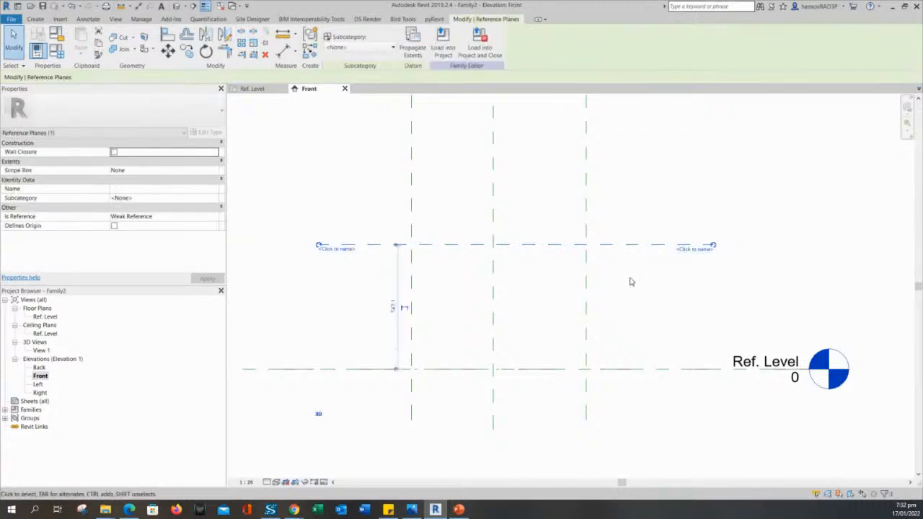
key(Escape)
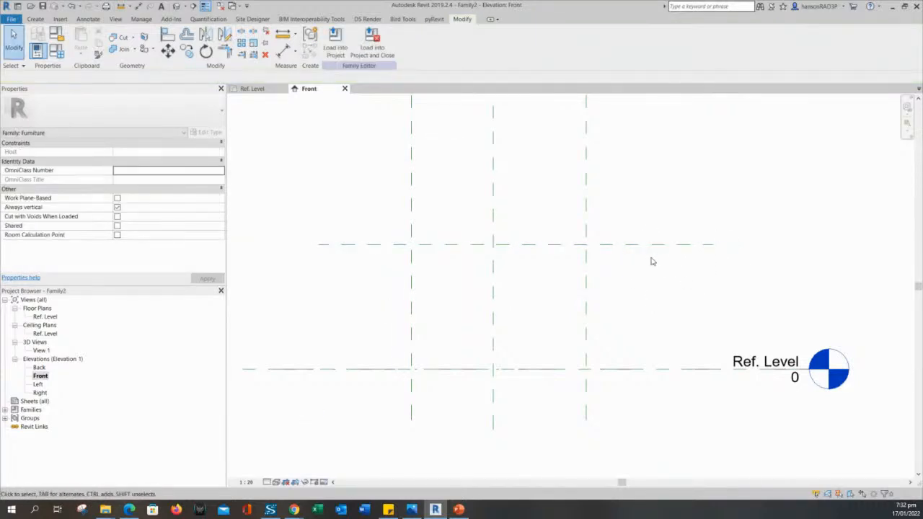
click(637, 246)
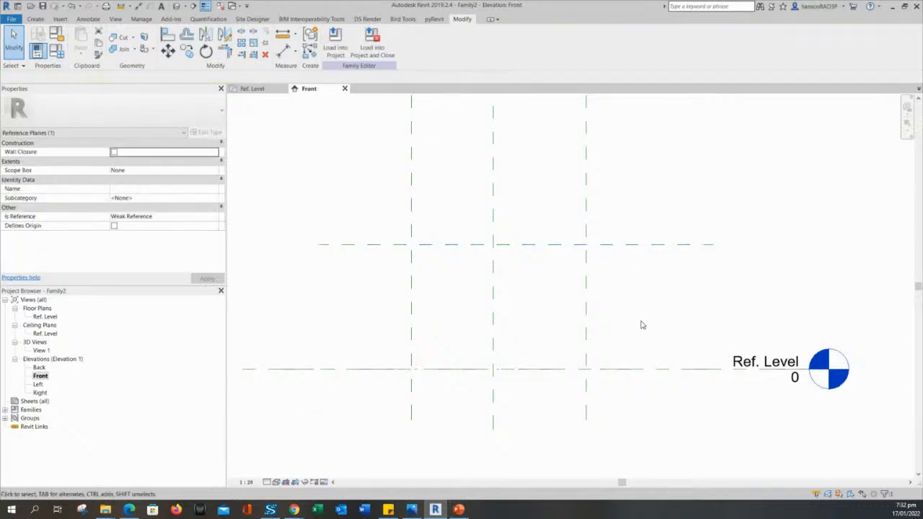
key(Escape)
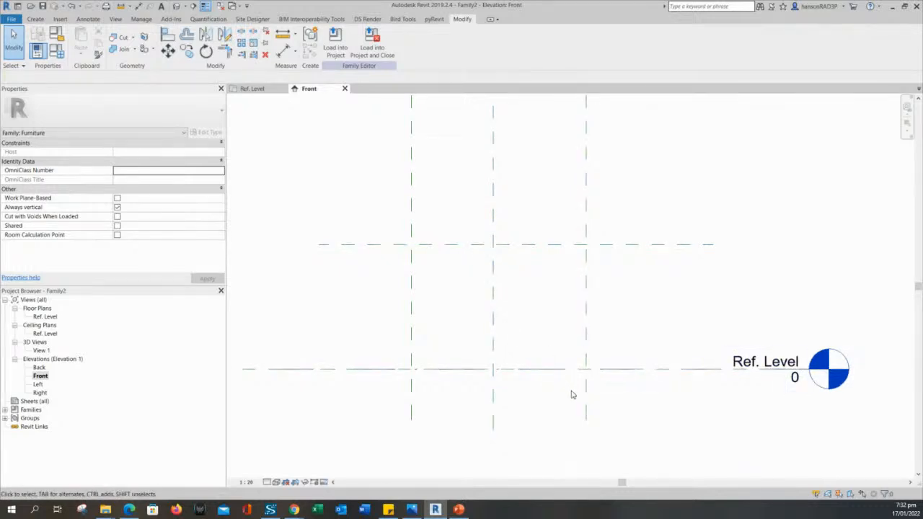
middle_drag(572, 394, 577, 383)
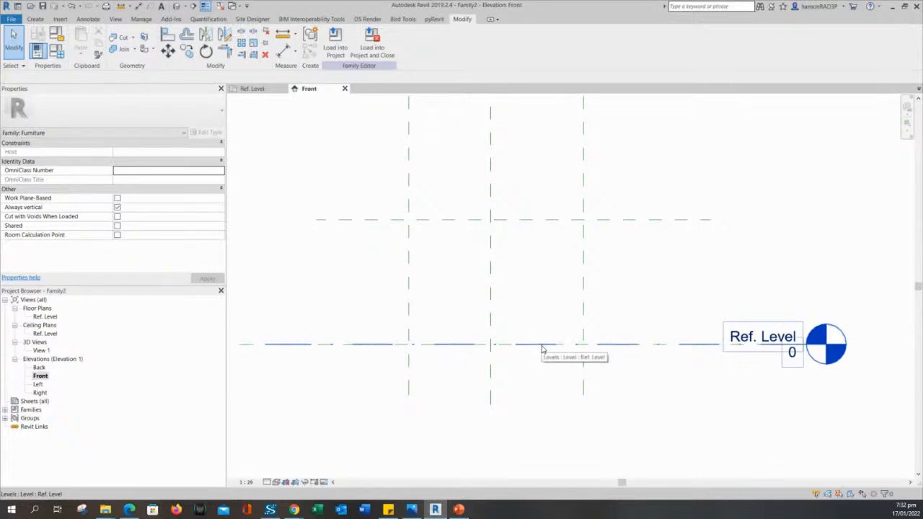
Open the Ref. Level floor plan and look over its vertical and horizontal reference planes.
click(45, 317)
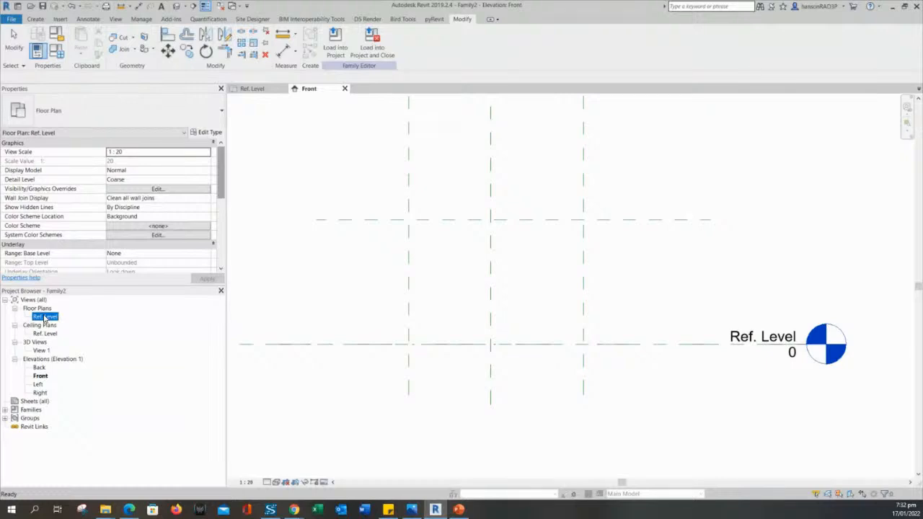
double_click(44, 317)
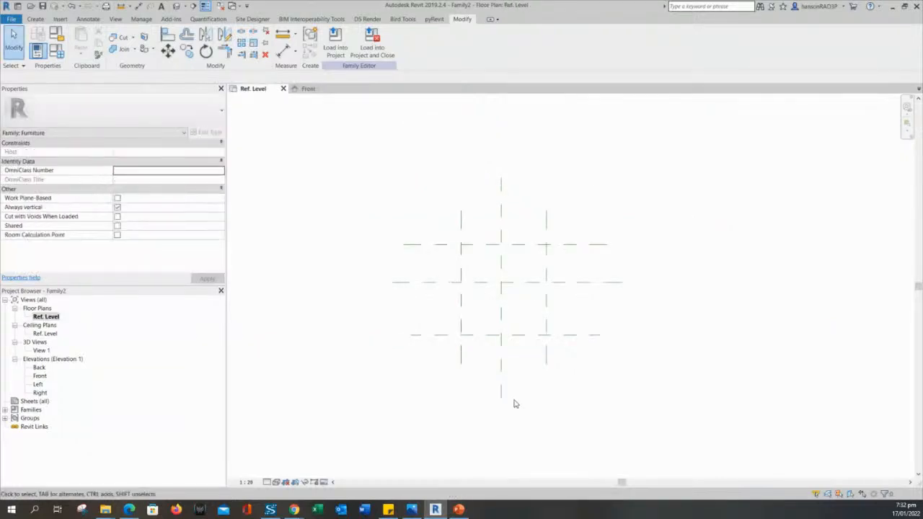
middle_drag(638, 385, 644, 426)
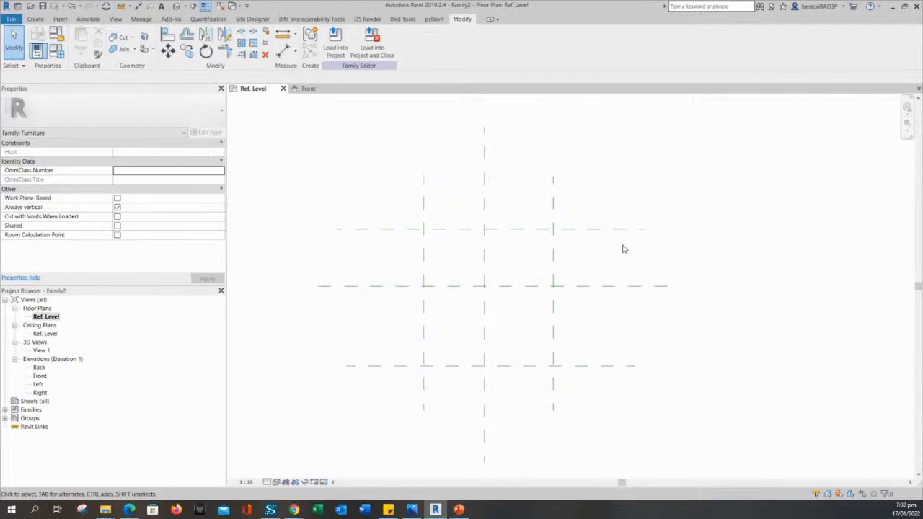
middle_drag(527, 286, 547, 241)
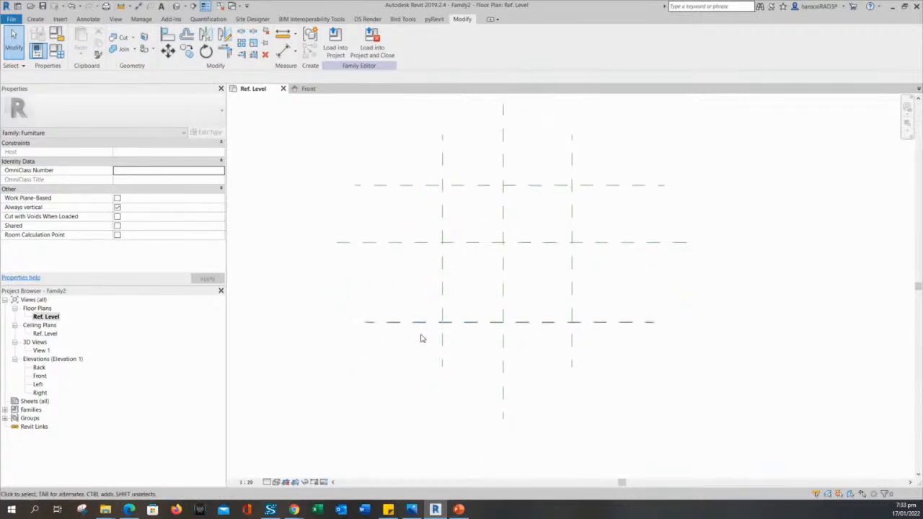
middle_drag(568, 333, 574, 361)
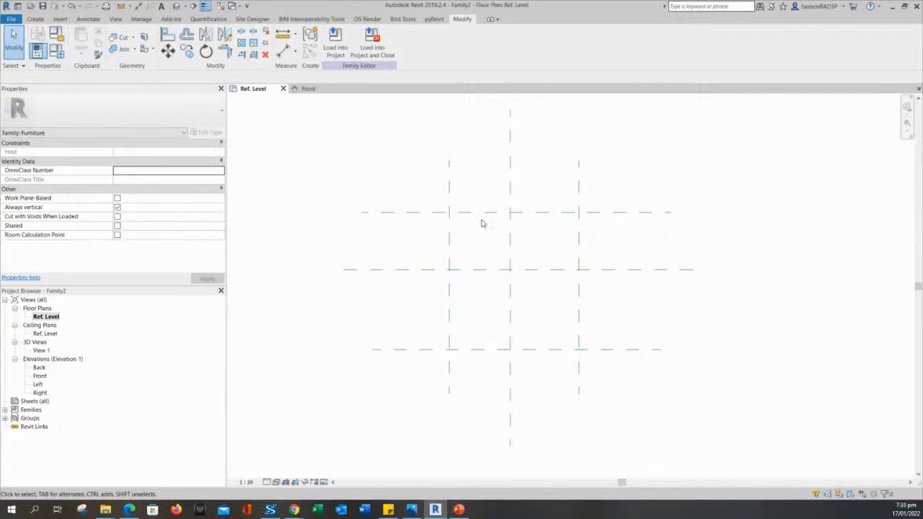
middle_drag(482, 237, 483, 251)
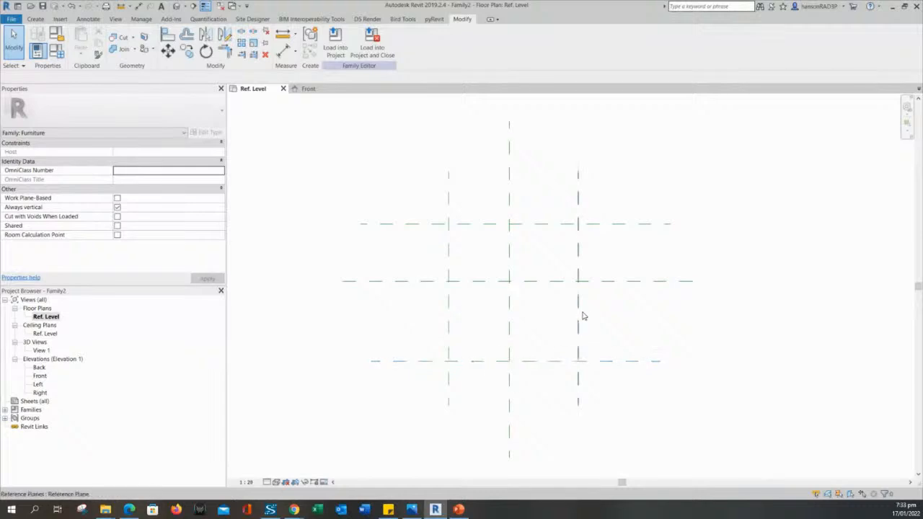
middle_drag(528, 276, 541, 317)
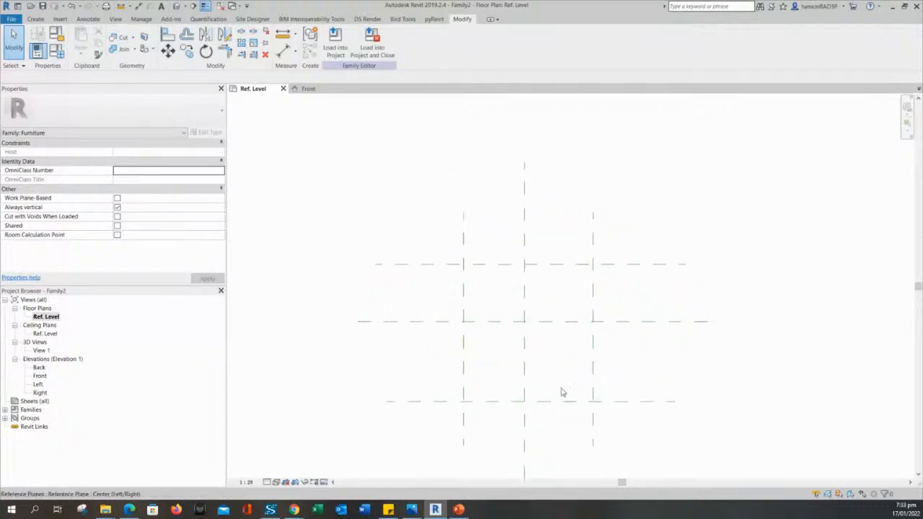
middle_drag(444, 356, 436, 297)
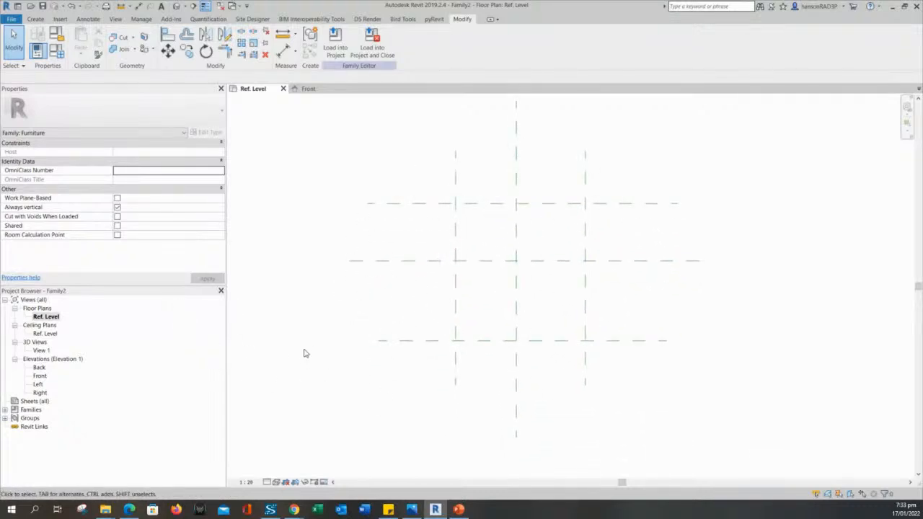
middle_drag(382, 375, 381, 387)
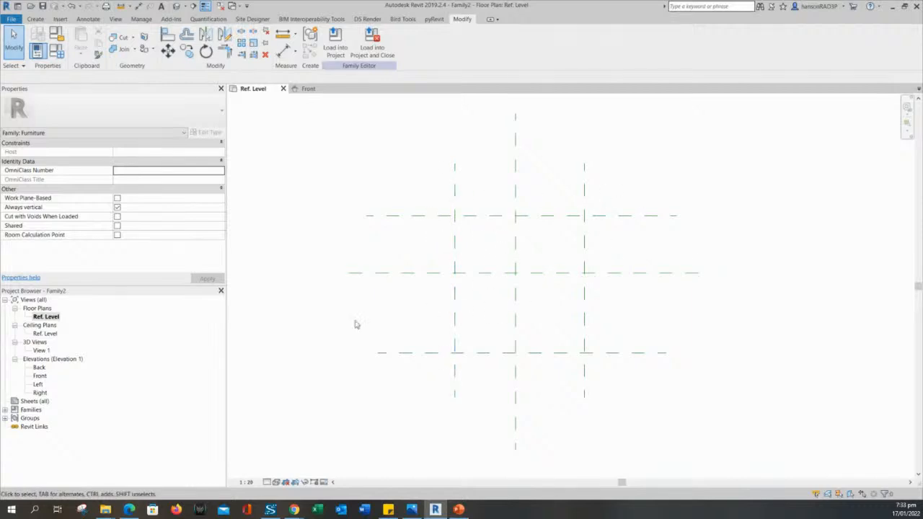
Switch to PowerPoint, highlight "Dimensions and Parameters" on the Steps in Creating Families slide, and return to Revit.
key(alt+Tab)
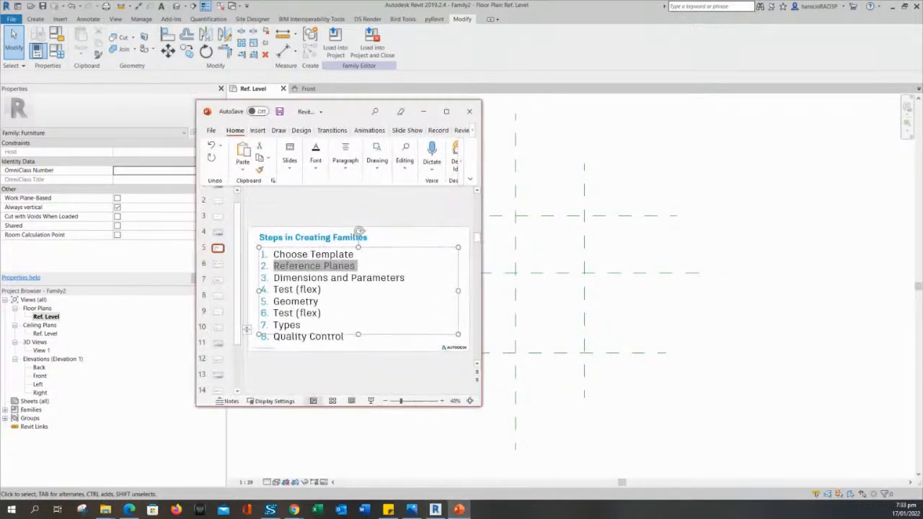
click(330, 278)
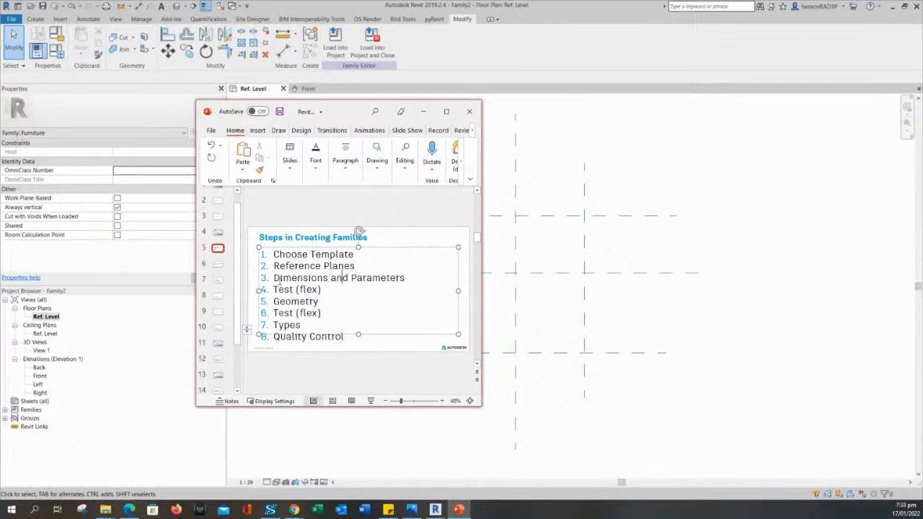
drag(275, 278, 406, 278)
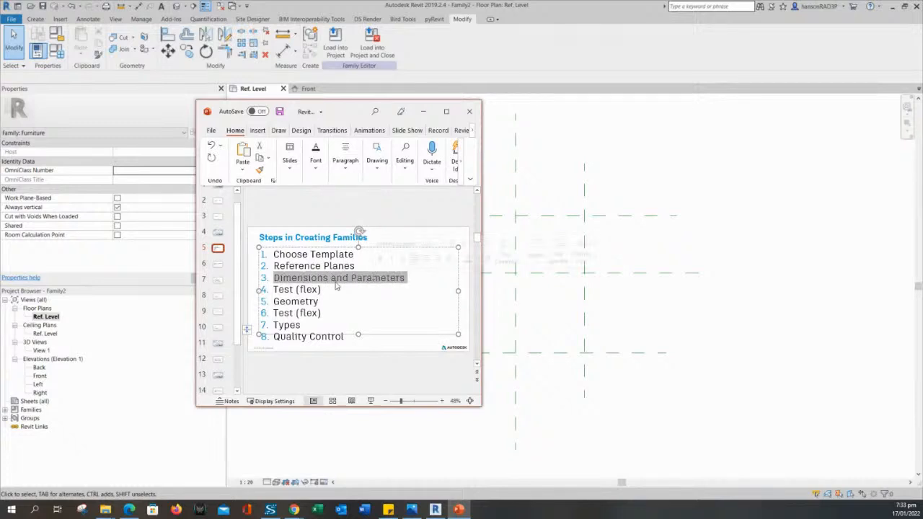
click(424, 111)
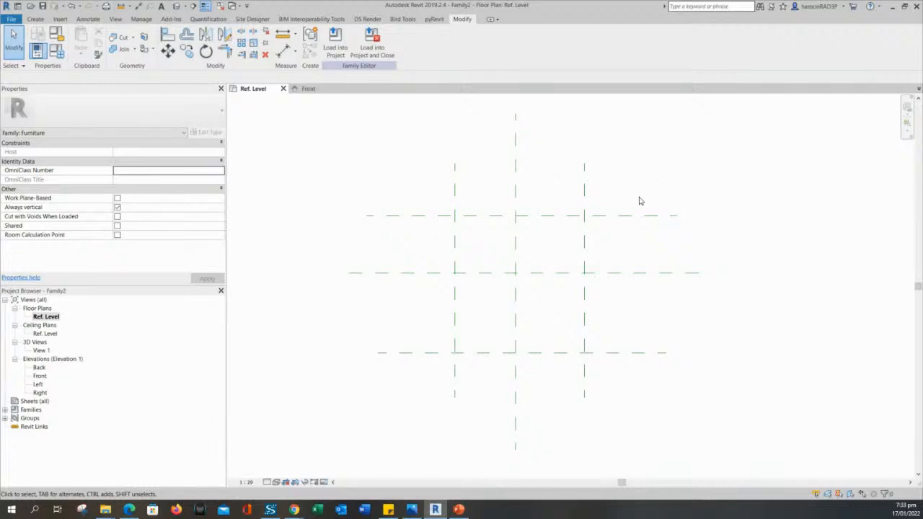
Place a continuous aligned dimension across the left, Center (Left/Right) and right vertical reference planes, above the horizontal planes.
middle_drag(433, 165, 418, 189)
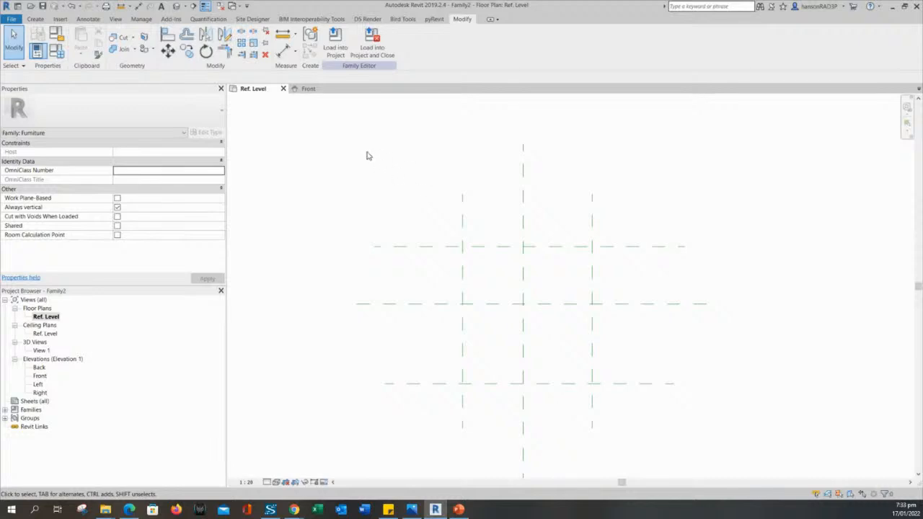
click(283, 50)
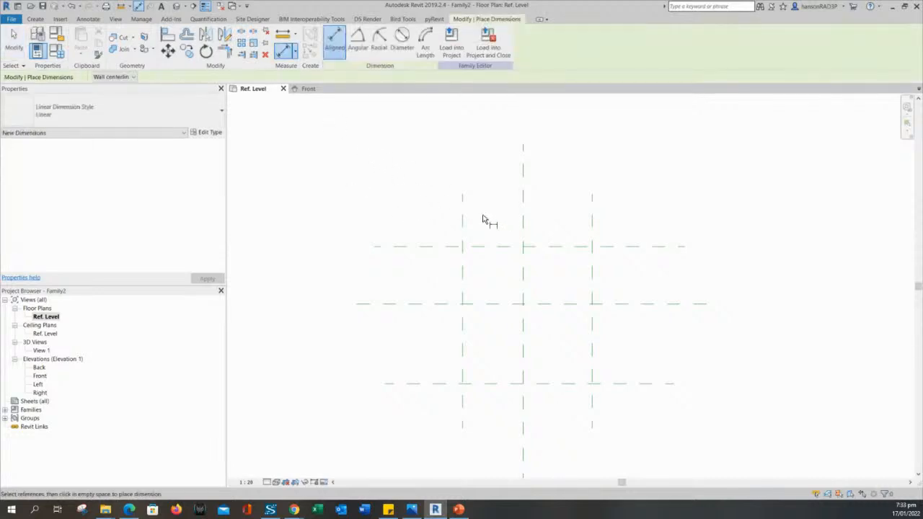
click(16, 36)
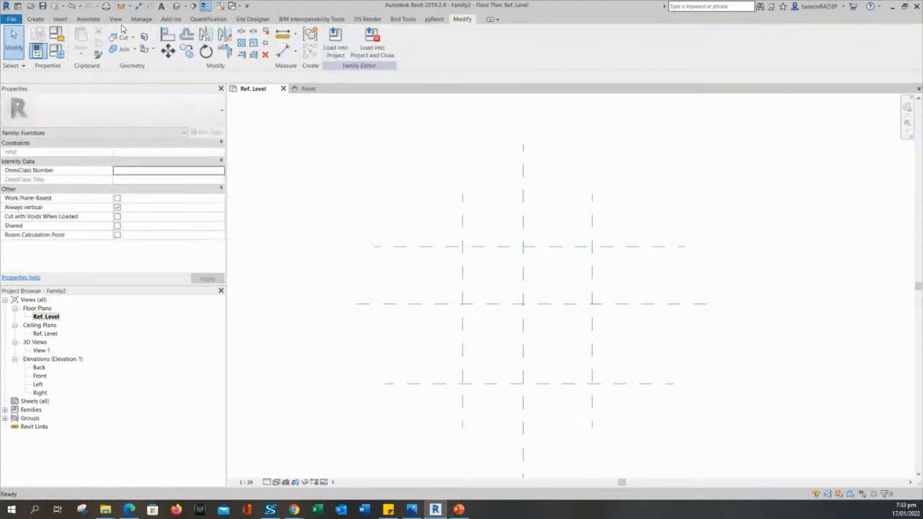
click(86, 21)
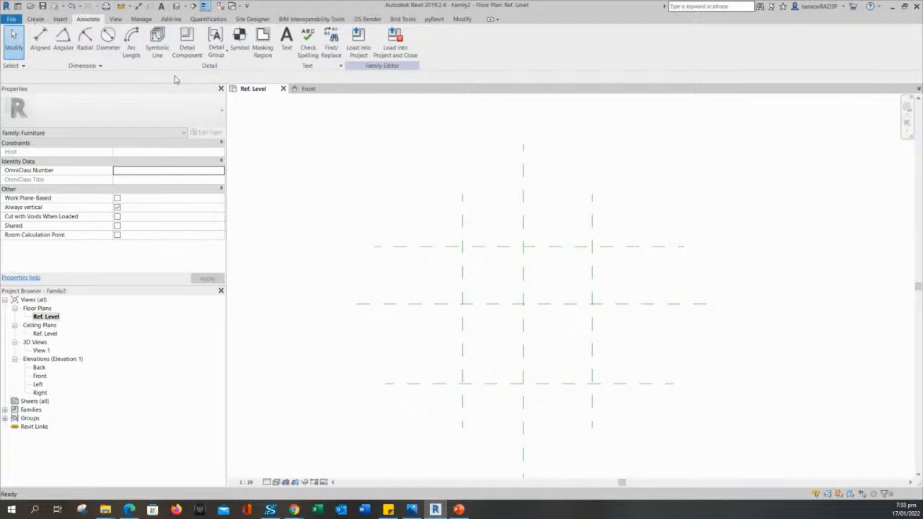
click(40, 37)
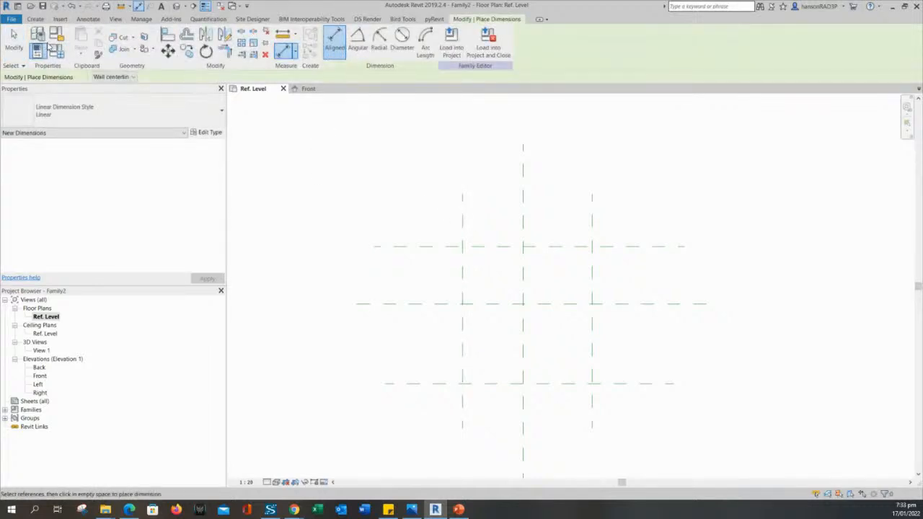
click(464, 229)
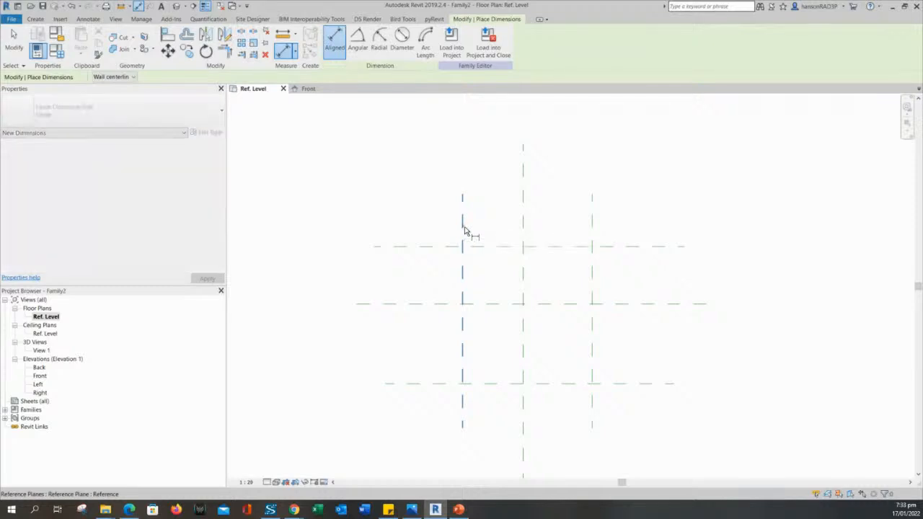
click(523, 232)
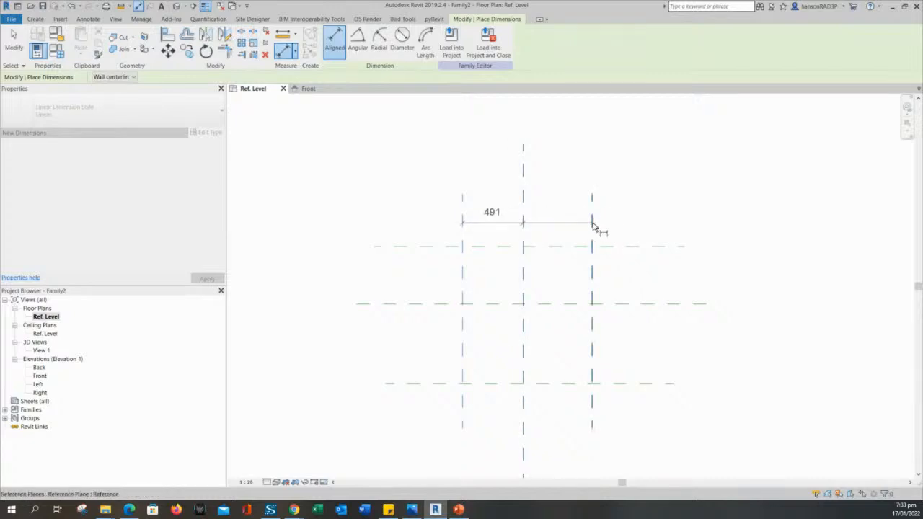
click(592, 206)
click(638, 177)
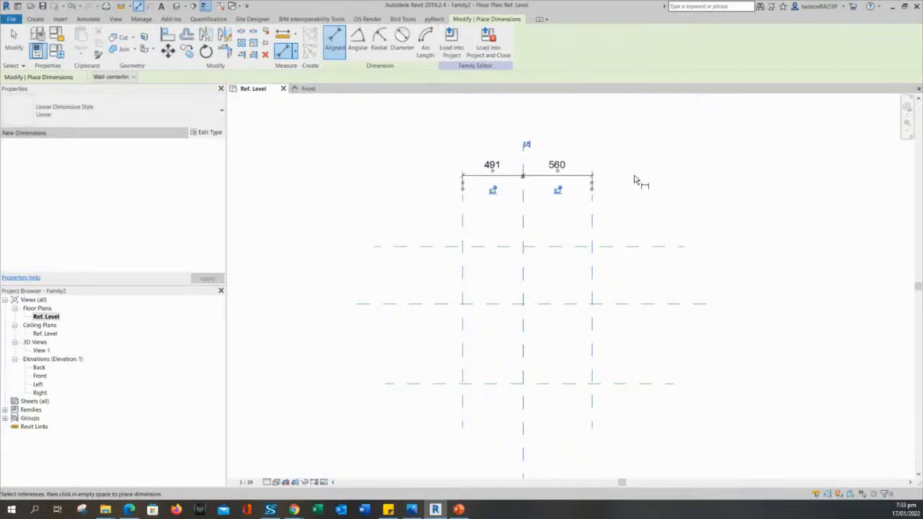
middle_drag(650, 204, 670, 227)
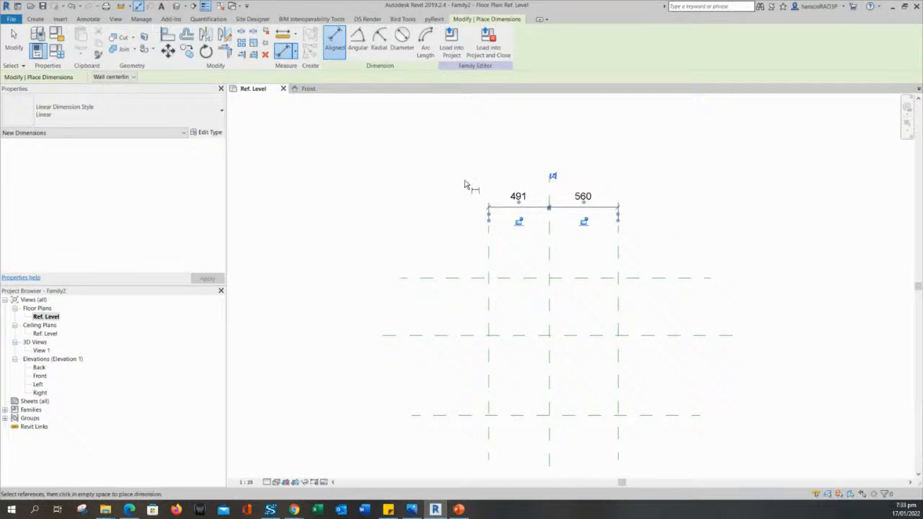
Apply the EQ constraint to the continuous dimension across the three vertical reference planes.
middle_drag(447, 268, 435, 245)
scroll(624, 185, up, 1)
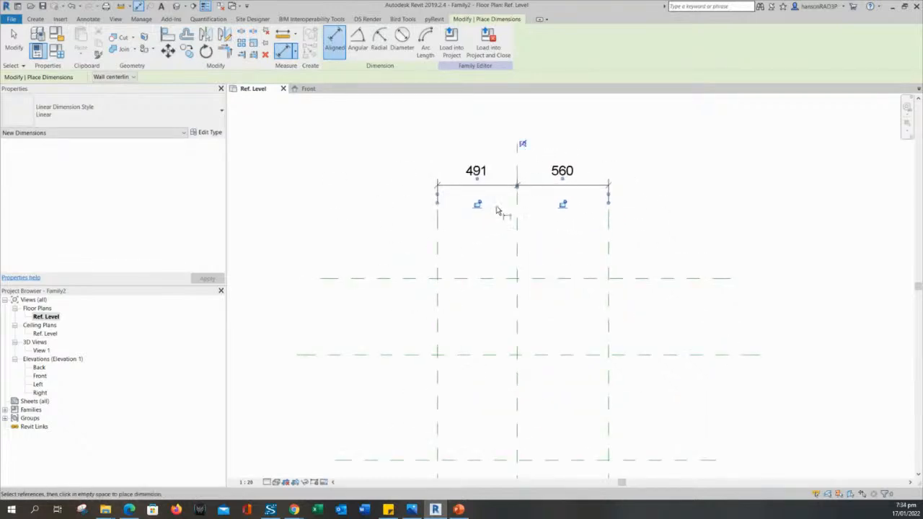
click(523, 144)
scroll(676, 209, down, 2)
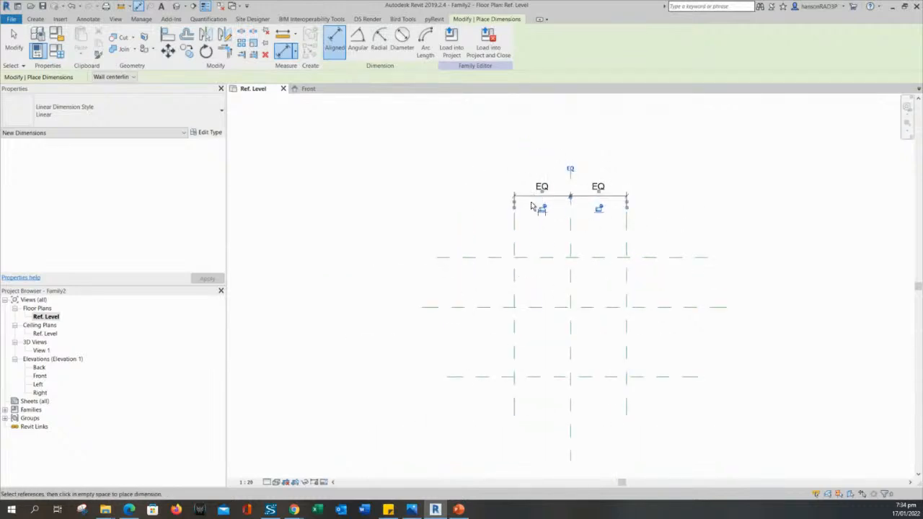
Place a continuous aligned dimension across the three horizontal reference planes, left of the vertical planes, and make its segments equal.
middle_drag(288, 292, 294, 261)
middle_drag(450, 264, 427, 293)
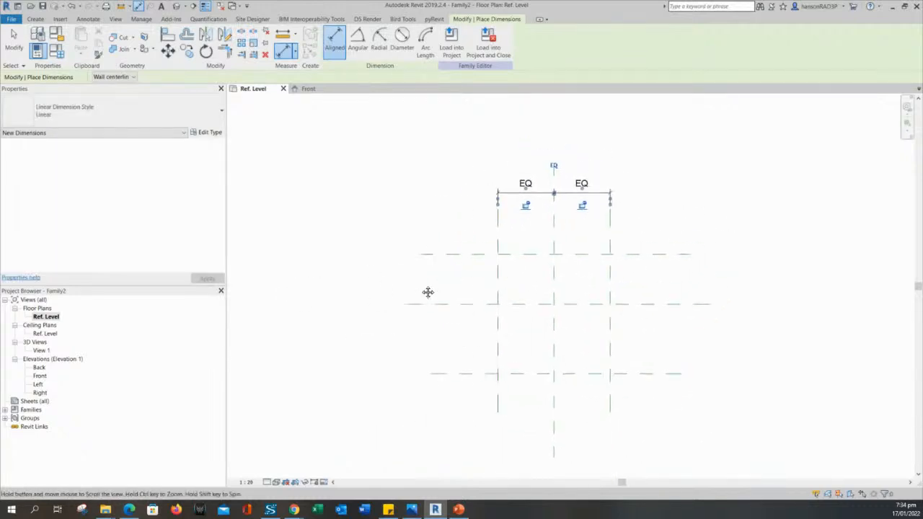
click(477, 256)
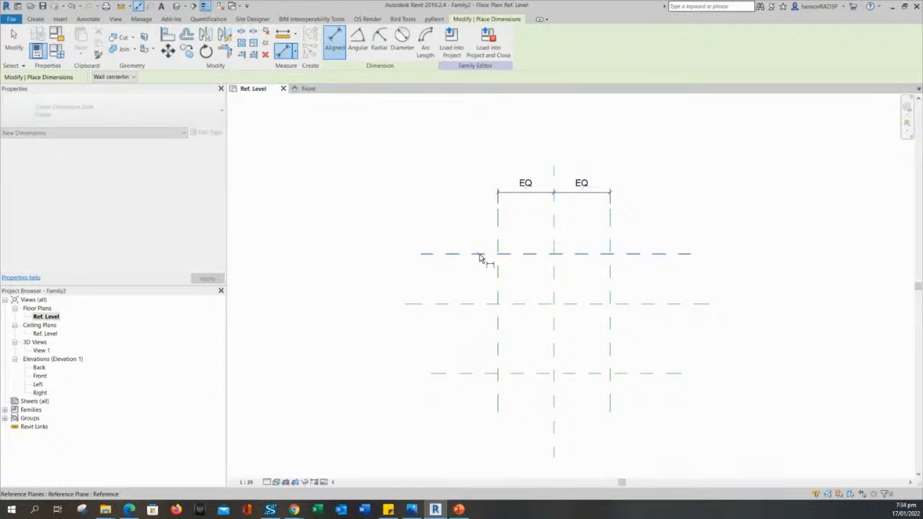
click(474, 303)
click(483, 373)
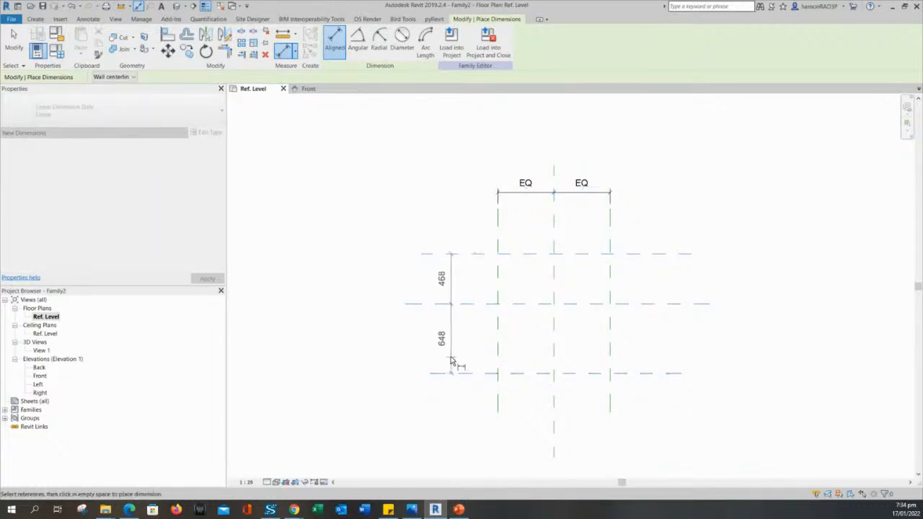
click(451, 361)
click(421, 313)
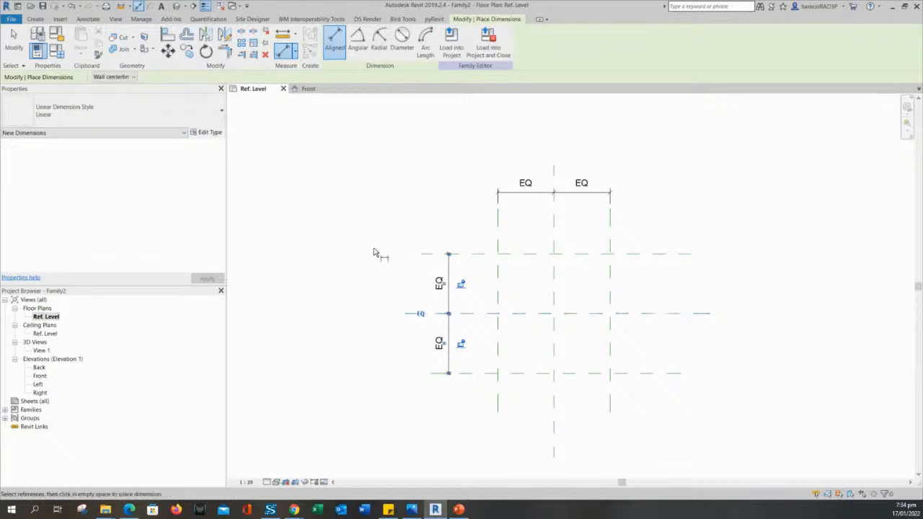
scroll(407, 238, up, 1)
key(Escape)
key(Escape)
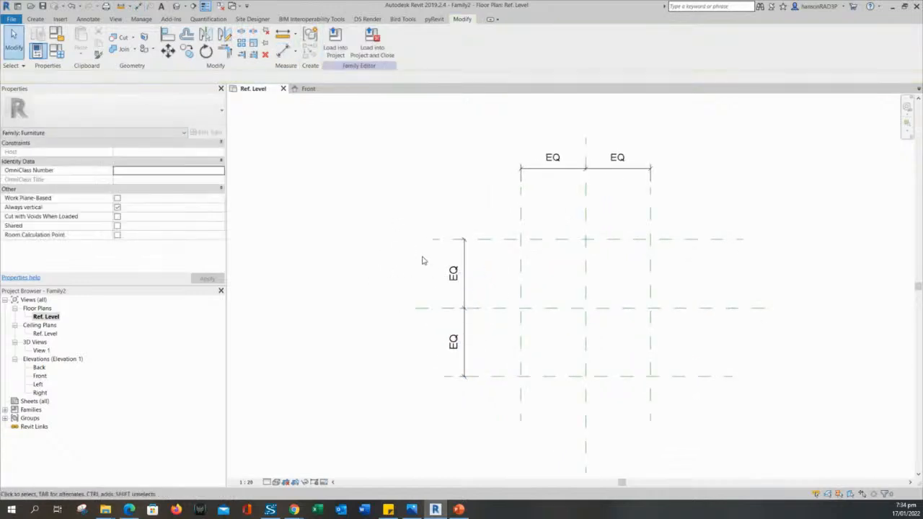
middle_drag(422, 262, 398, 266)
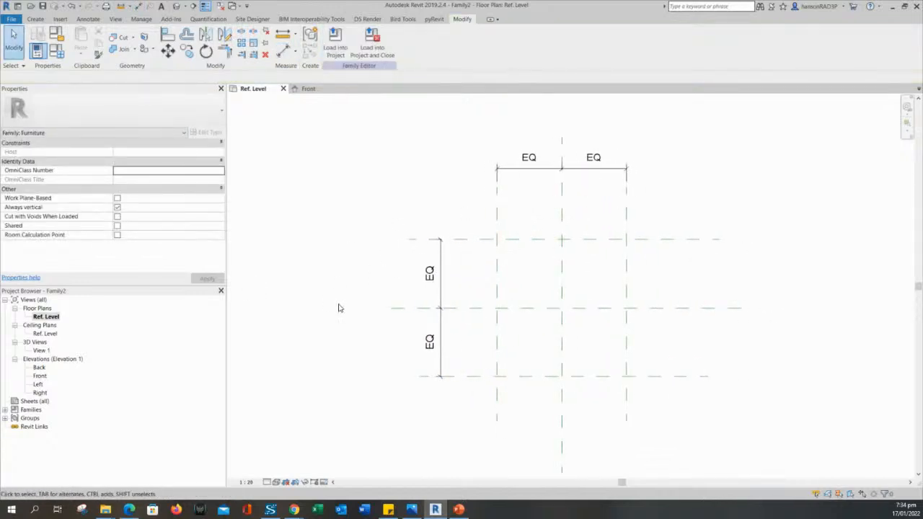
middle_drag(427, 295, 435, 311)
scroll(509, 226, up, 1)
scroll(338, 294, down, 1)
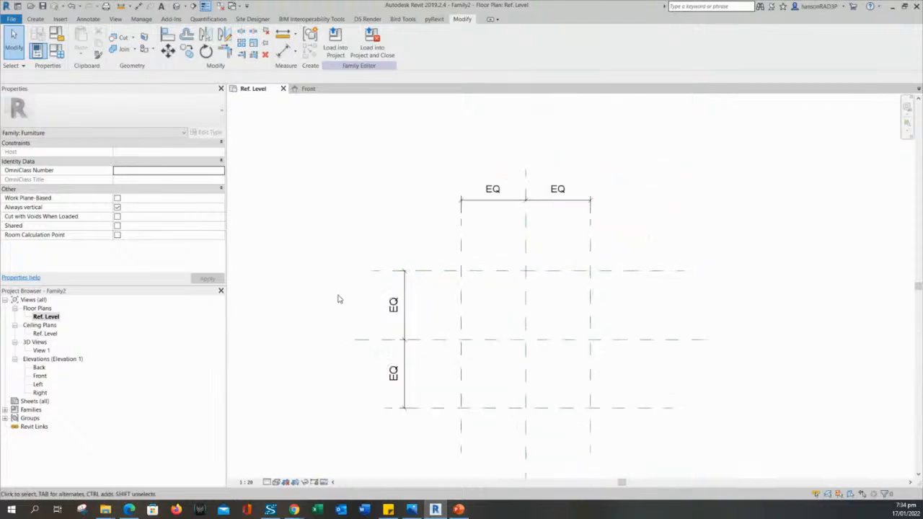
middle_drag(339, 294, 435, 287)
scroll(389, 278, up, 2)
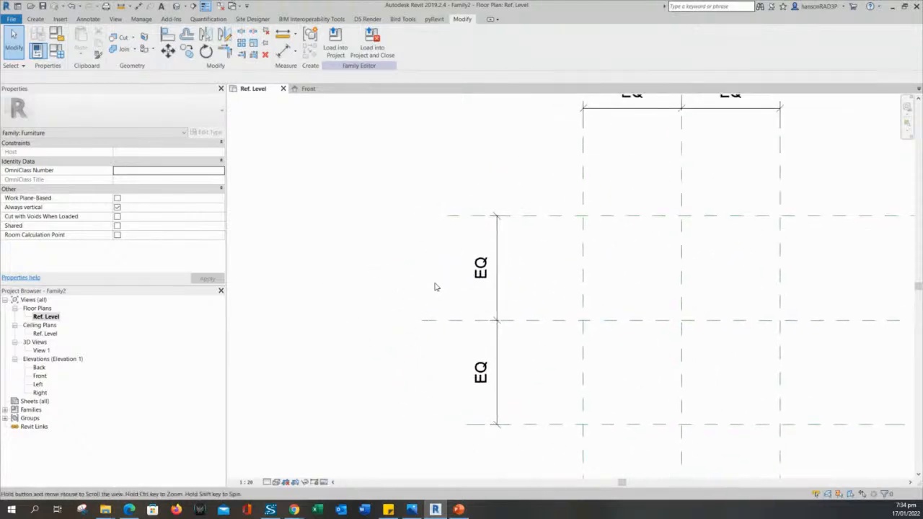
scroll(462, 246, down, 1)
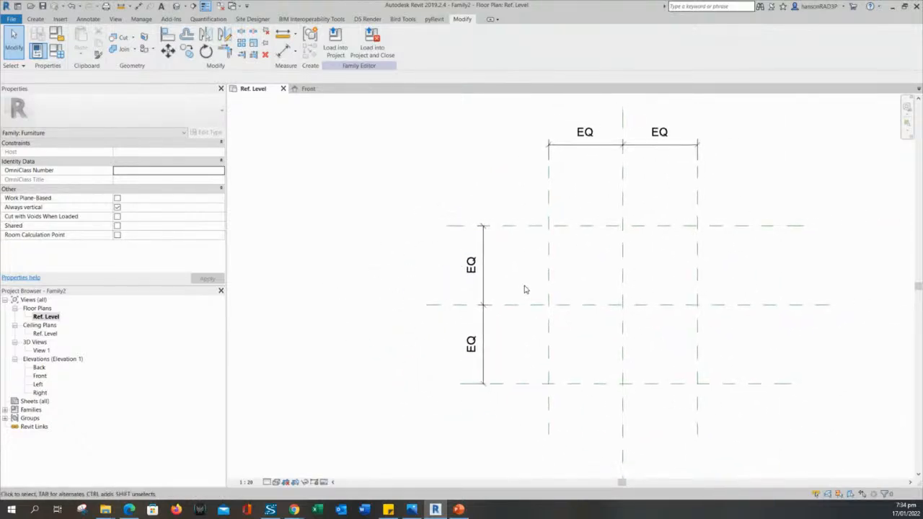
scroll(523, 288, down, 1)
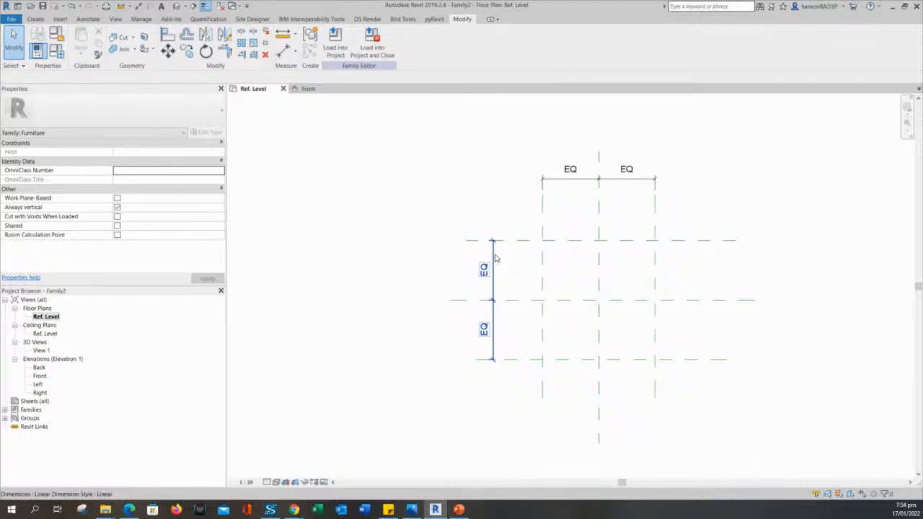
Move the upper horizontal reference plane slightly upward, about 1160 mm from the lower horizontal plane.
click(494, 258)
click(516, 242)
mouse_move(516, 243)
mouse_down()
mouse_move(518, 225)
mouse_move(521, 235)
mouse_up()
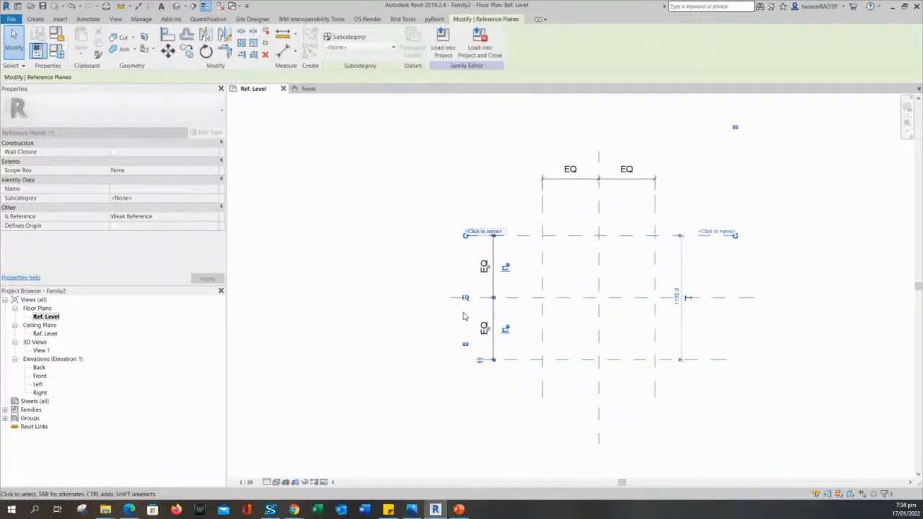
click(388, 256)
Place an overall aligned dimension between the left and right vertical reference planes, above the EQ dimension.
middle_drag(310, 160, 287, 203)
click(266, 55)
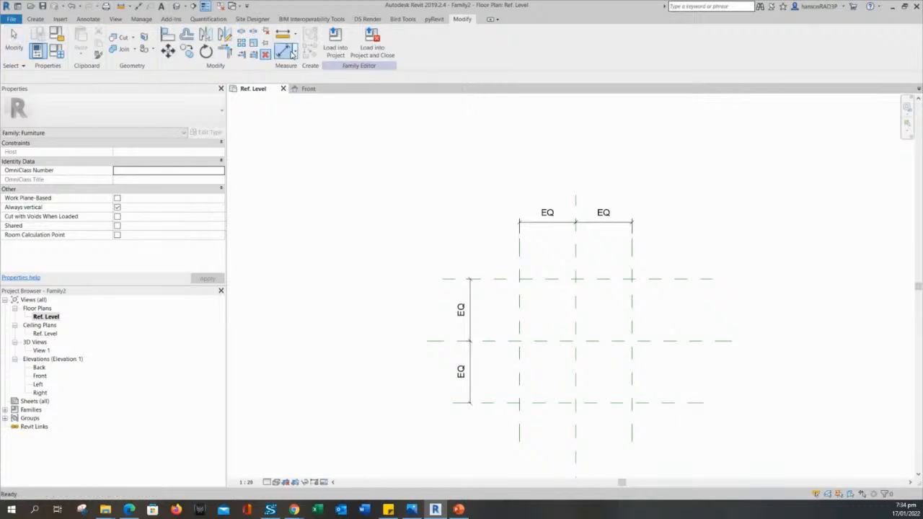
click(290, 53)
click(520, 264)
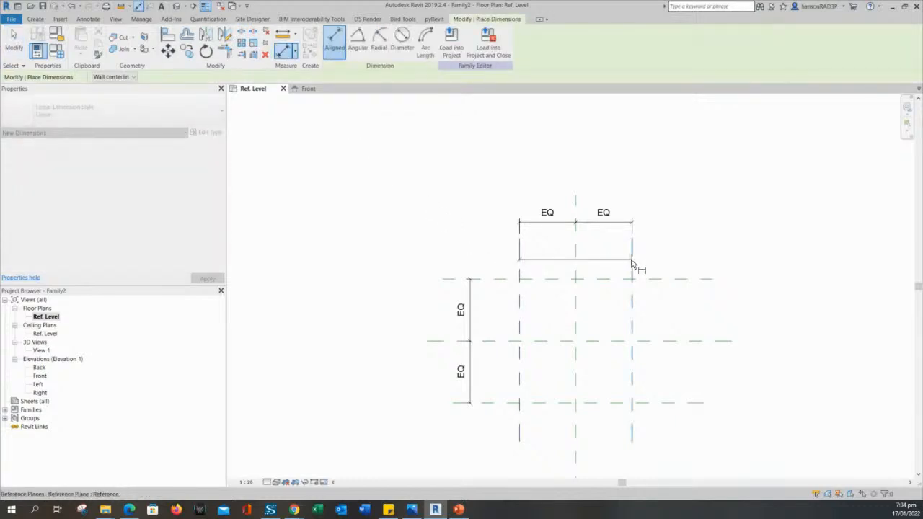
click(631, 264)
click(632, 182)
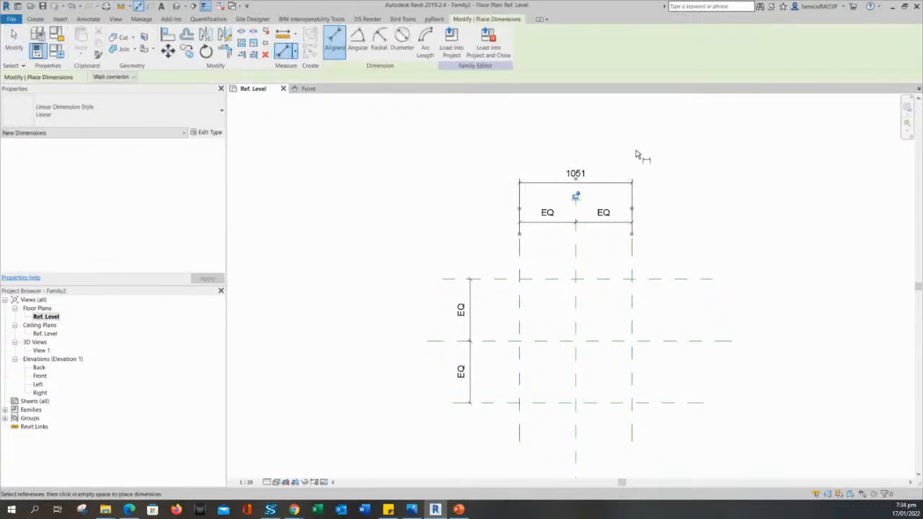
Place an overall aligned dimension between the upper and lower horizontal reference planes, left of the EQ dimension, and end the command.
scroll(637, 155, up, 1)
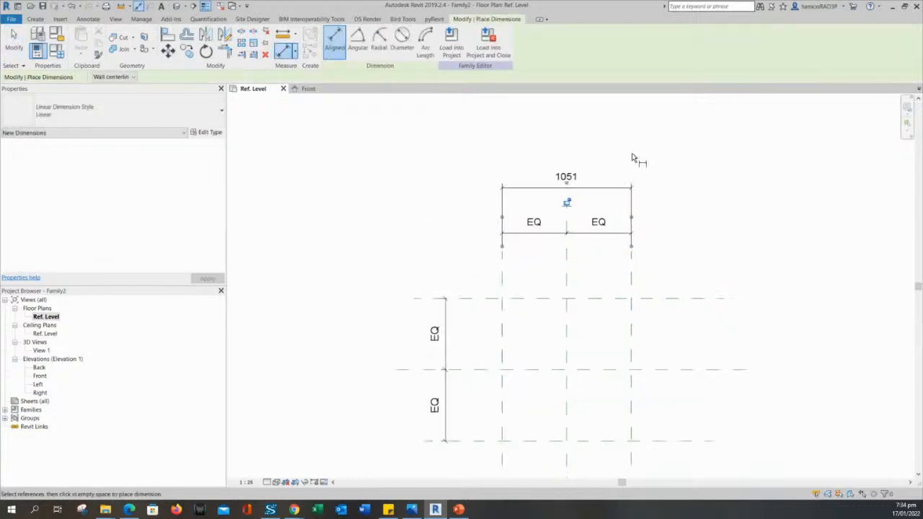
click(484, 299)
middle_drag(485, 349, 484, 246)
click(478, 341)
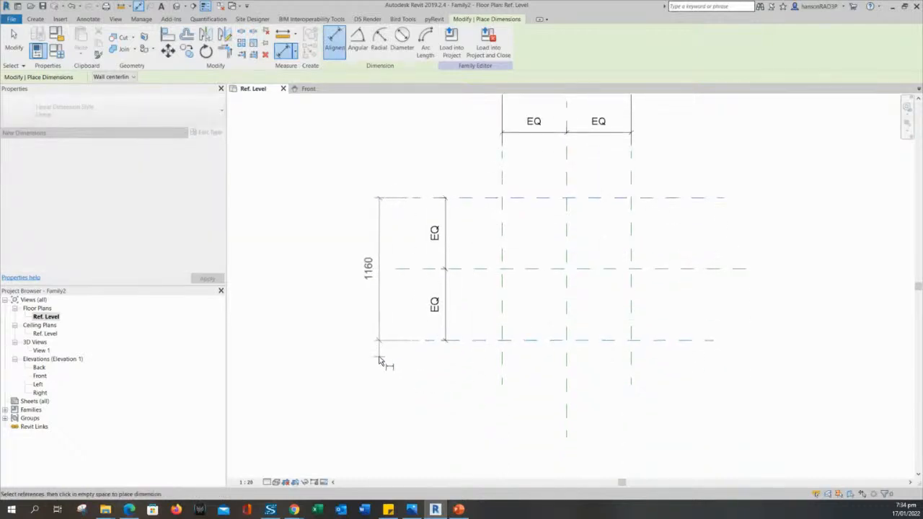
click(380, 361)
scroll(405, 404, down, 1)
key(Escape)
key(Escape)
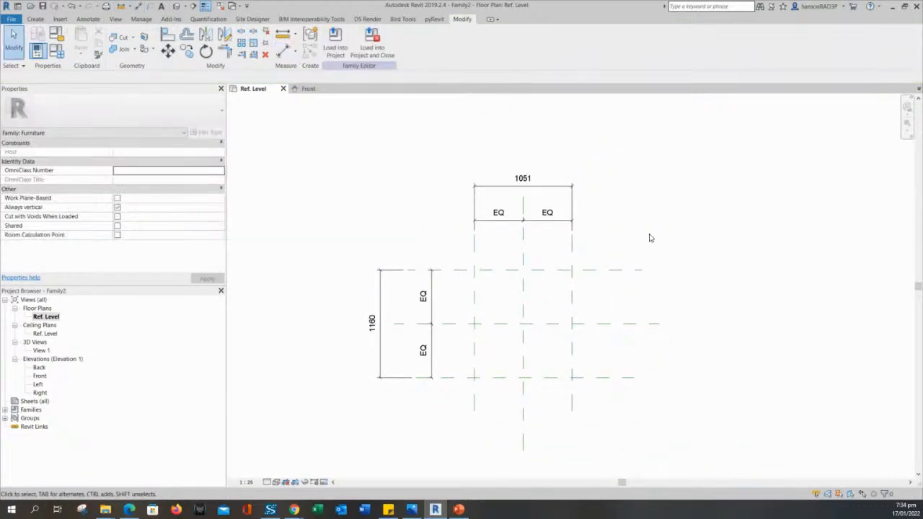
Move the overall dimension line of the horizontal reference planes closer to the vertical EQ dimension string.
middle_drag(587, 228, 601, 248)
scroll(632, 253, down, 2)
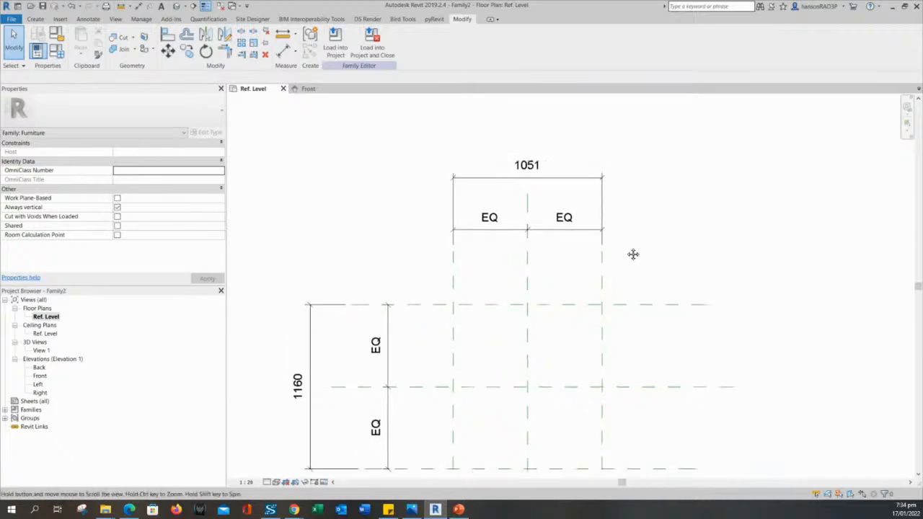
scroll(547, 155, up, 2)
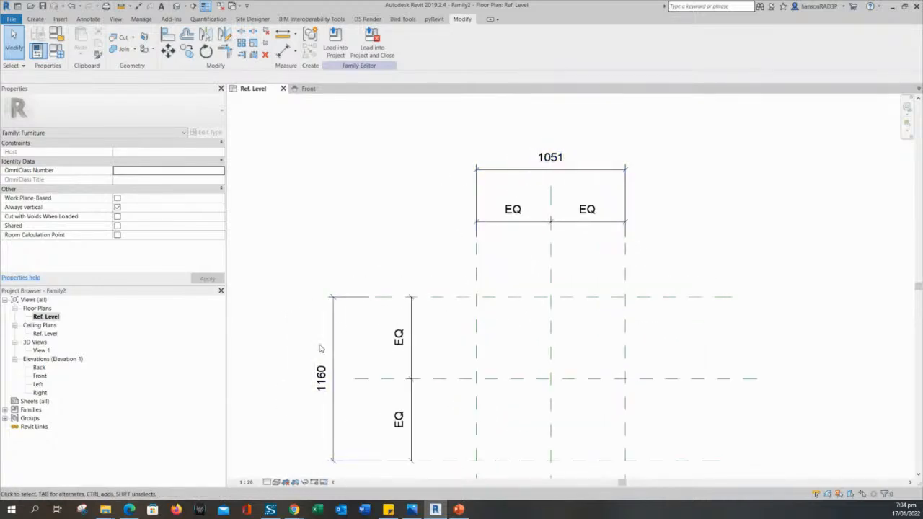
middle_drag(430, 227, 416, 261)
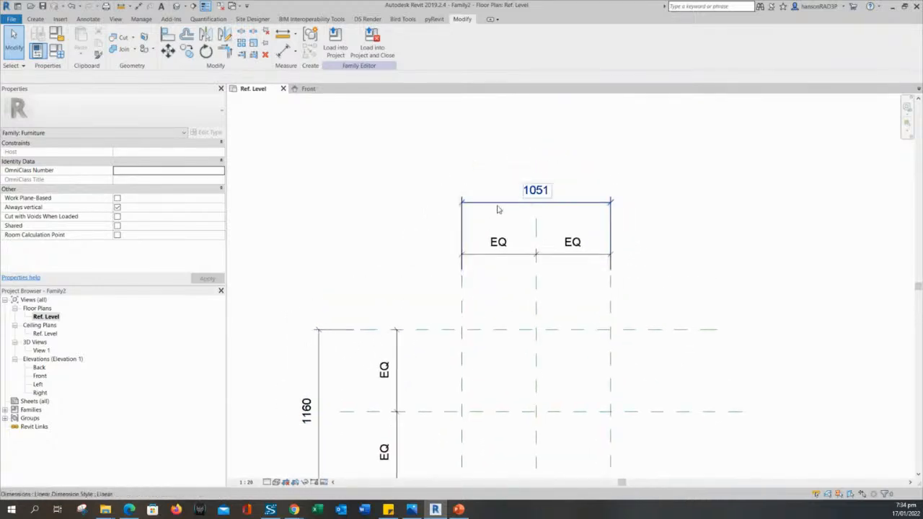
scroll(513, 231, down, 1)
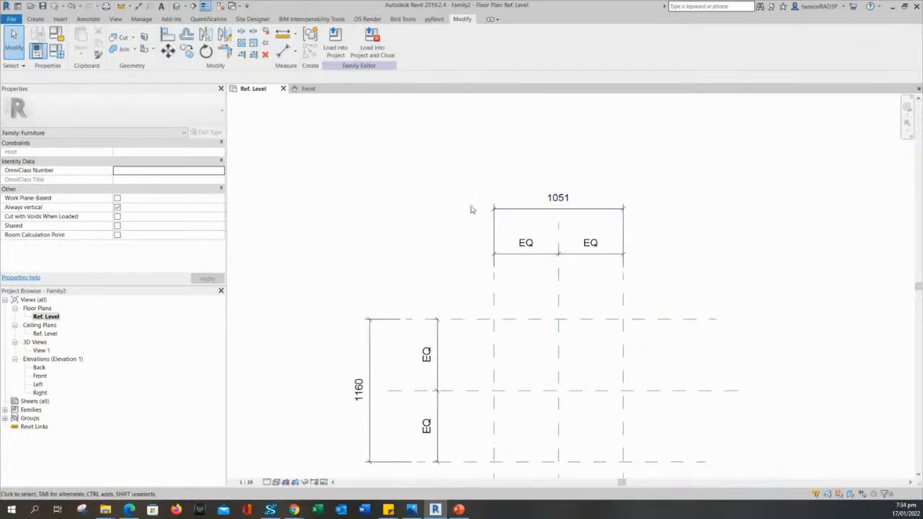
scroll(471, 209, down, 2)
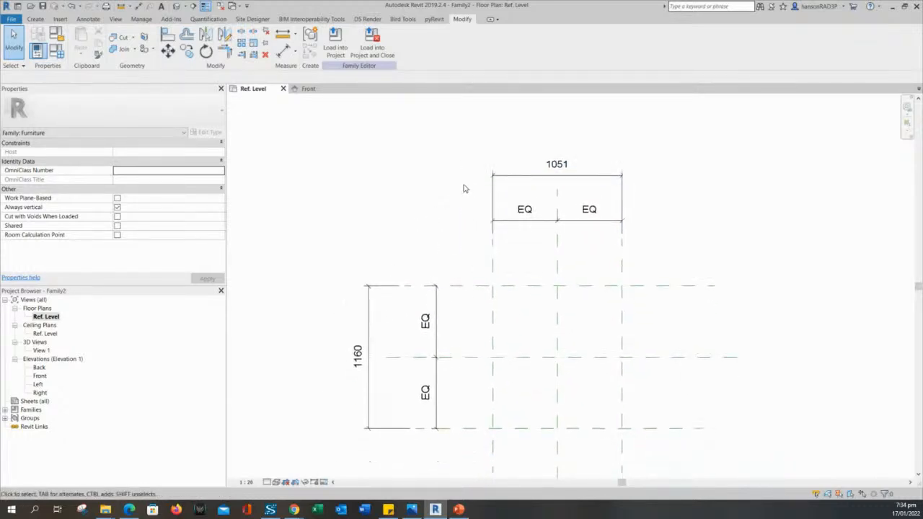
click(390, 293)
drag(390, 292, 411, 295)
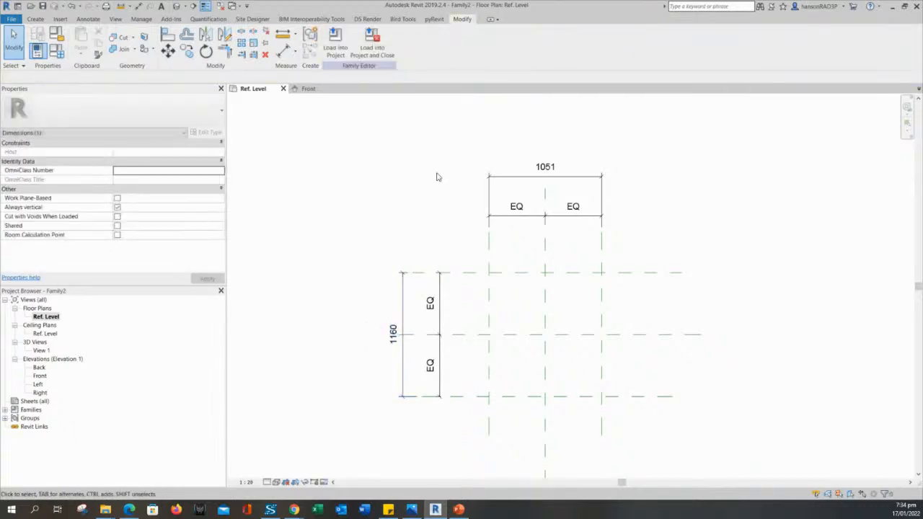
scroll(537, 186, up, 2)
click(503, 286)
Delete the overall dimension between the left and right vertical reference planes.
middle_drag(503, 286, 488, 269)
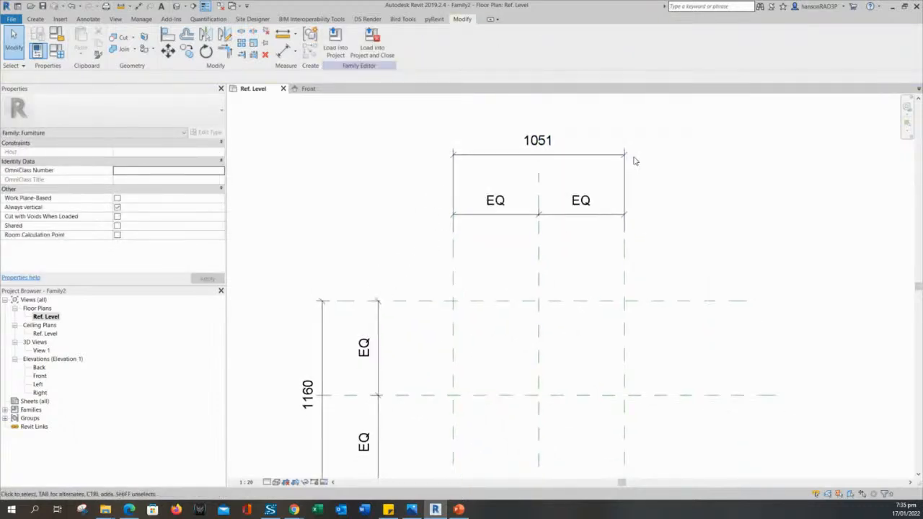
middle_drag(500, 140, 527, 179)
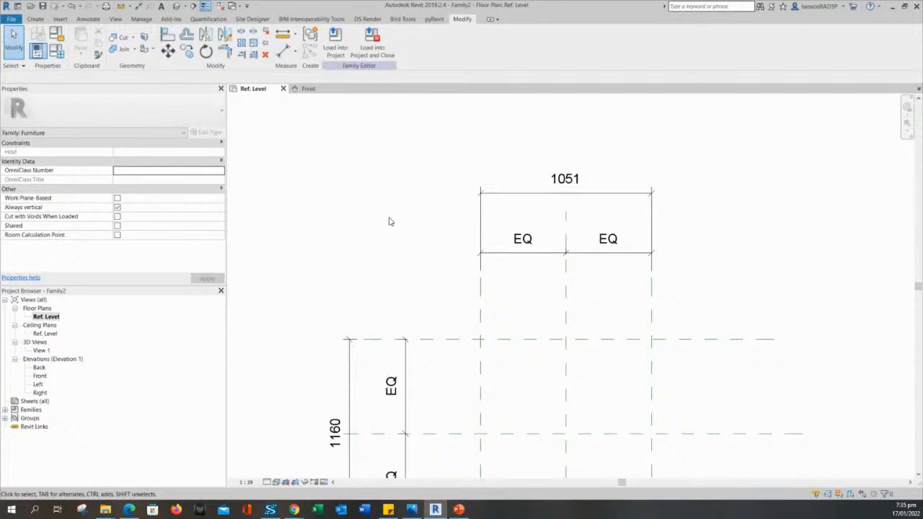
scroll(400, 220, down, 1)
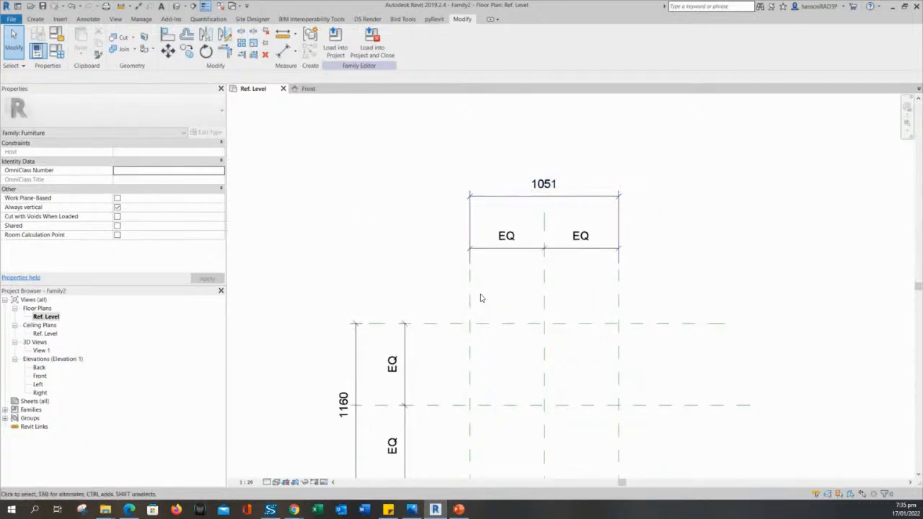
click(504, 205)
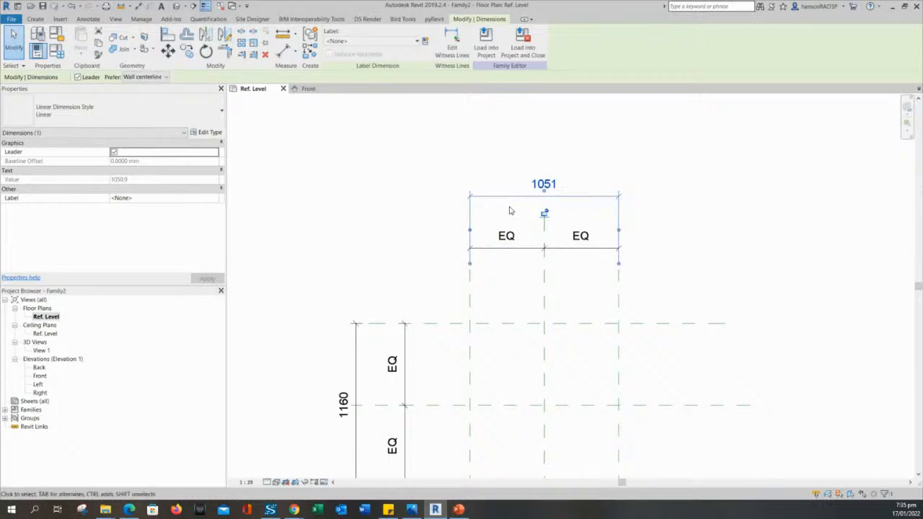
key(Delete)
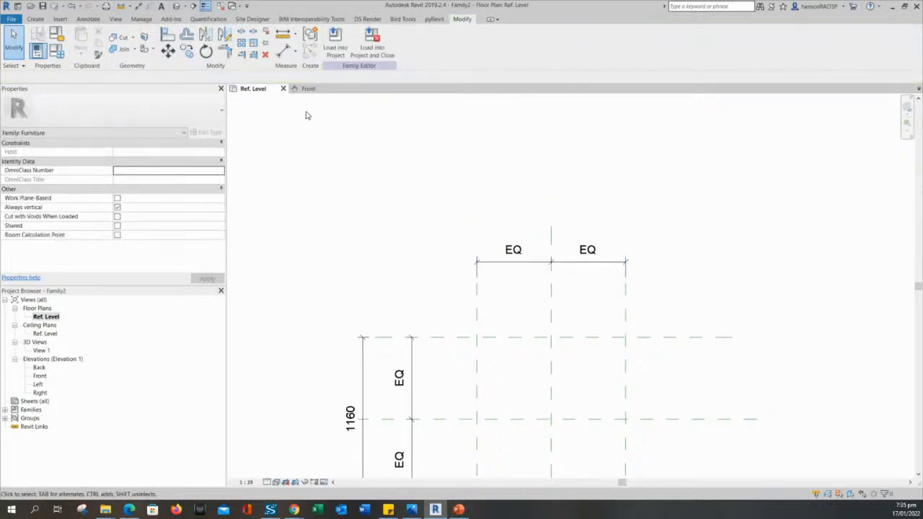
Dimension the full distance between the outer vertical reference planes with an aligned dimension above the EQ string, and end the command.
click(283, 49)
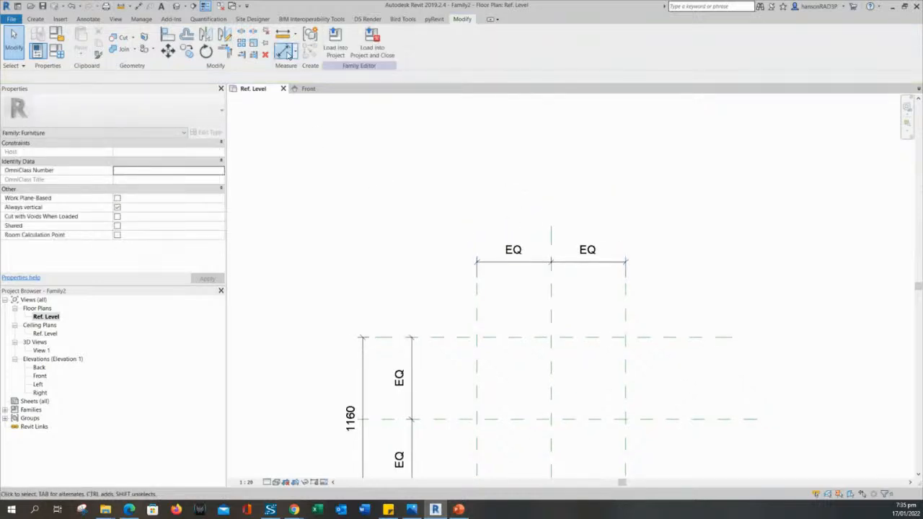
click(477, 315)
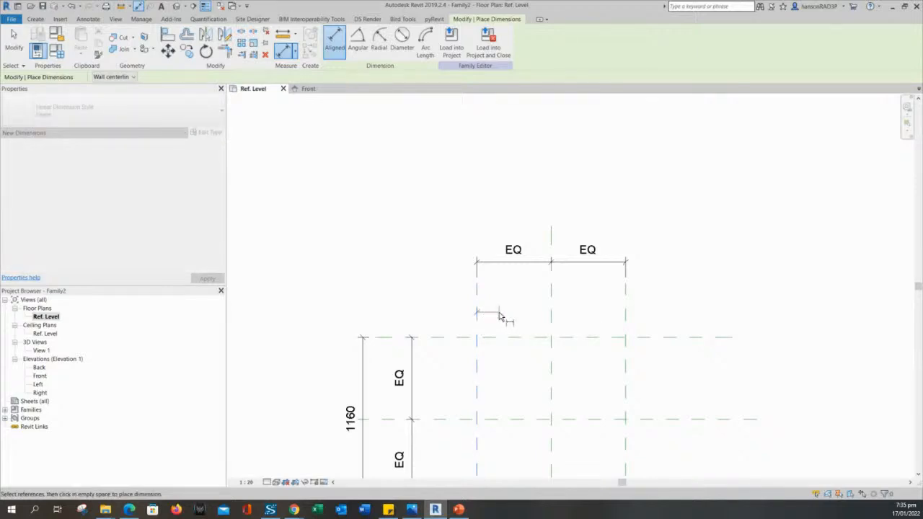
click(626, 319)
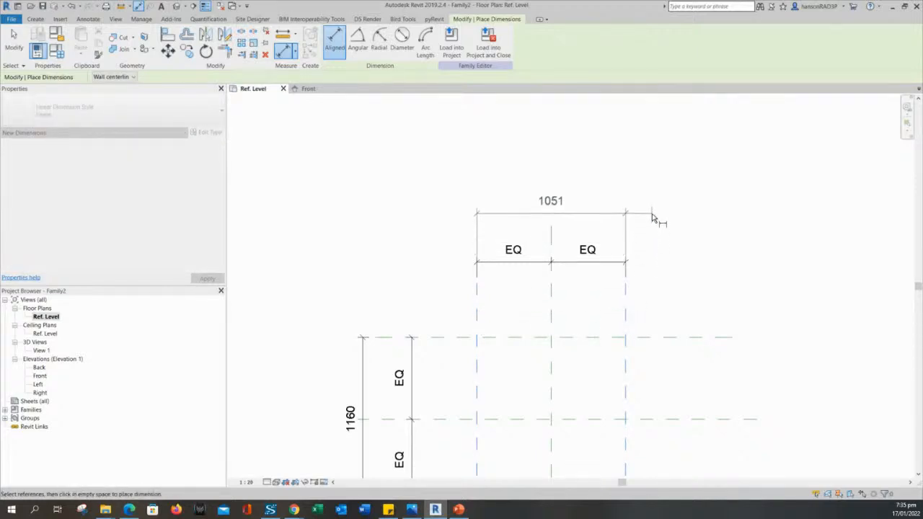
click(652, 214)
scroll(456, 341, down, 1)
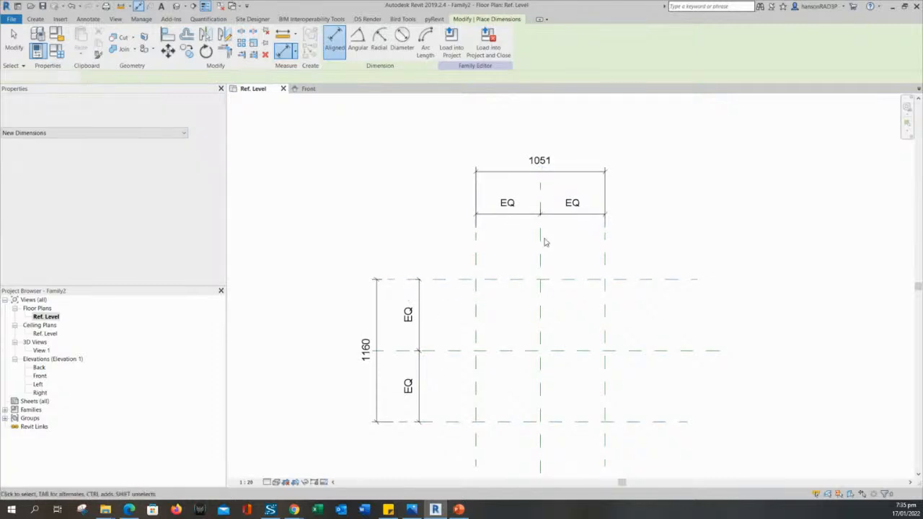
key(Escape)
key(Escape)
scroll(552, 185, up, 1)
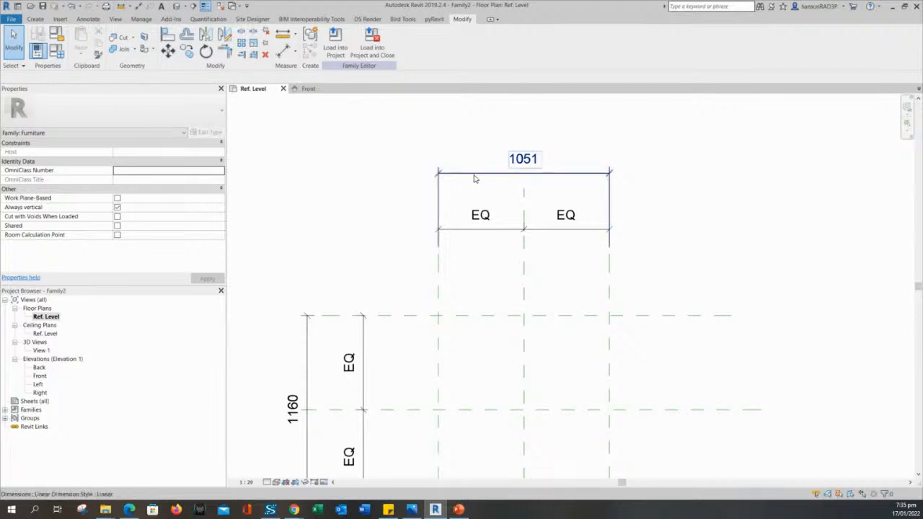
middle_drag(455, 316, 454, 266)
scroll(453, 267, down, 1)
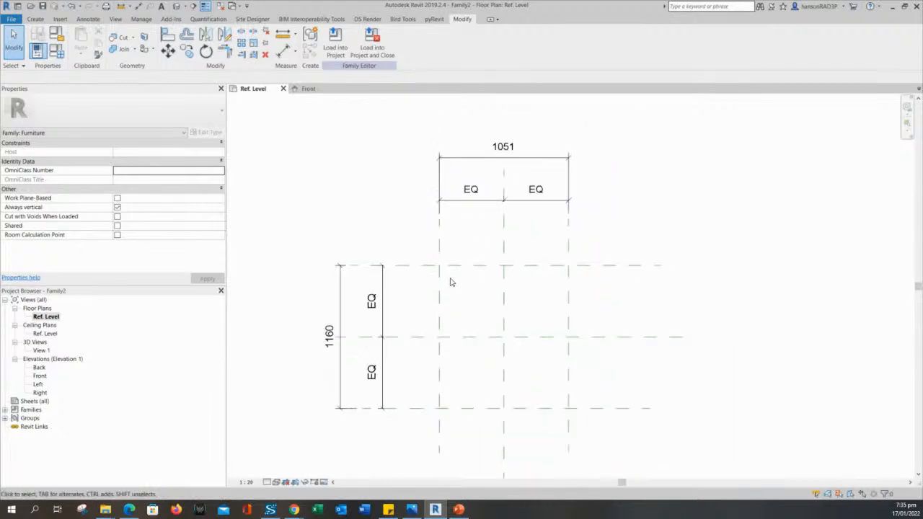
scroll(444, 264, up, 1)
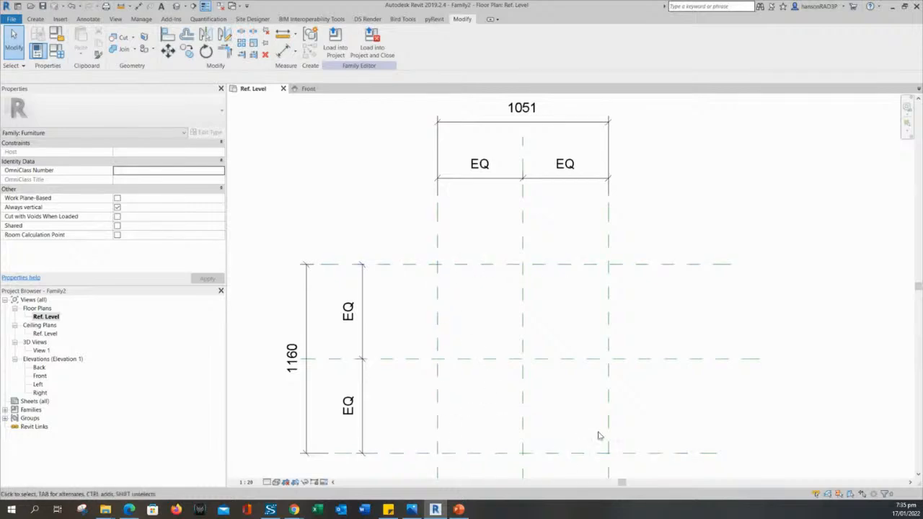
scroll(581, 300, down, 1)
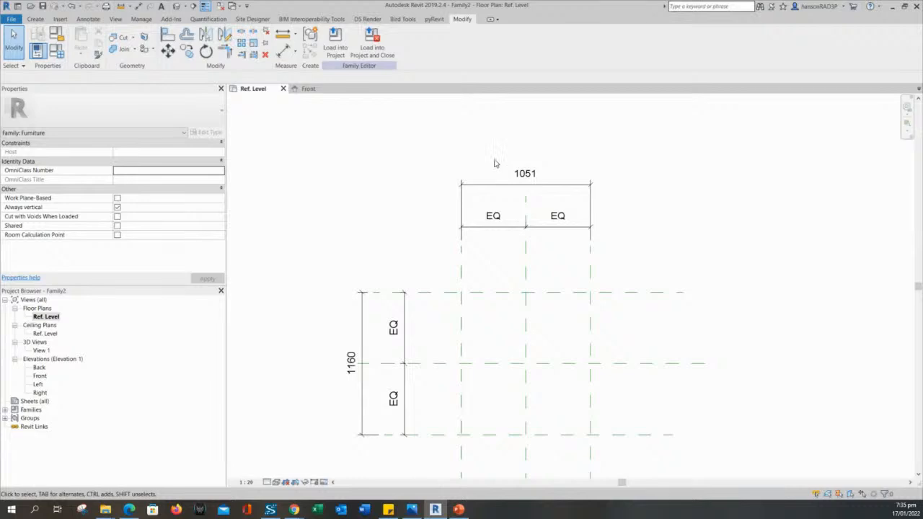
middle_drag(439, 191, 446, 211)
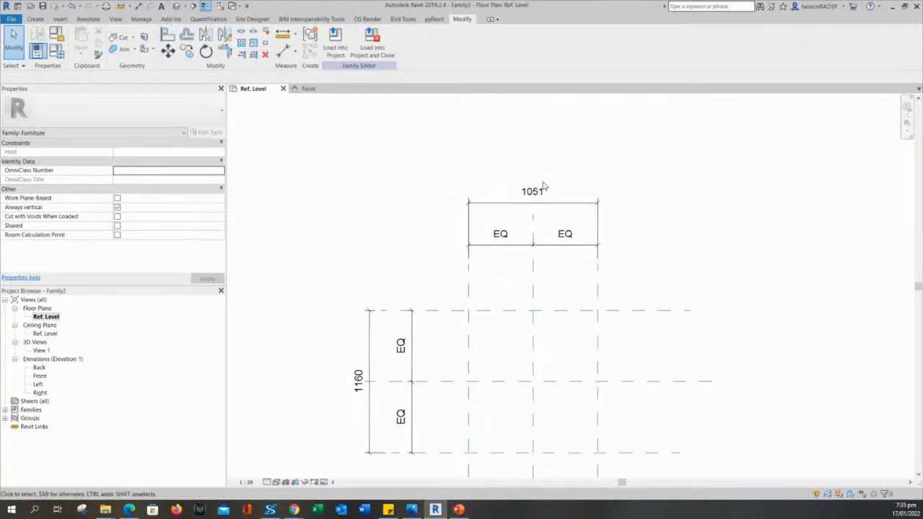
click(492, 207)
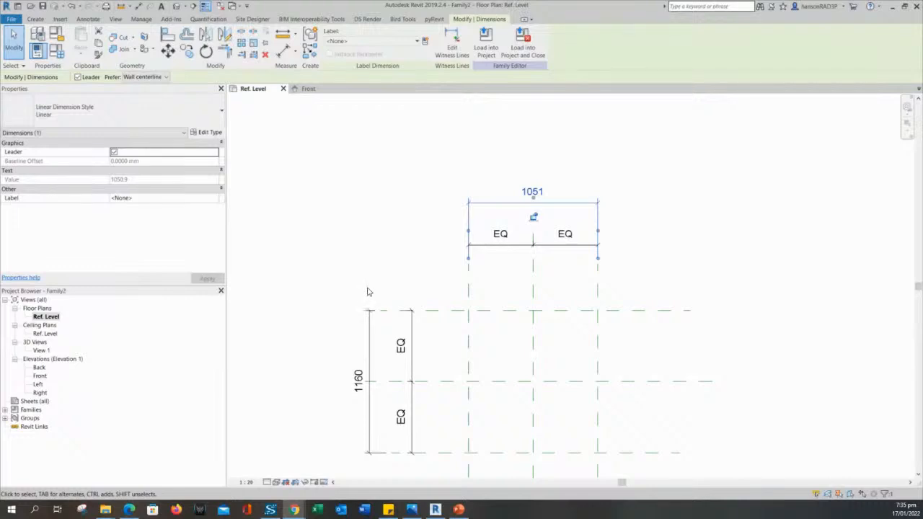
click(698, 173)
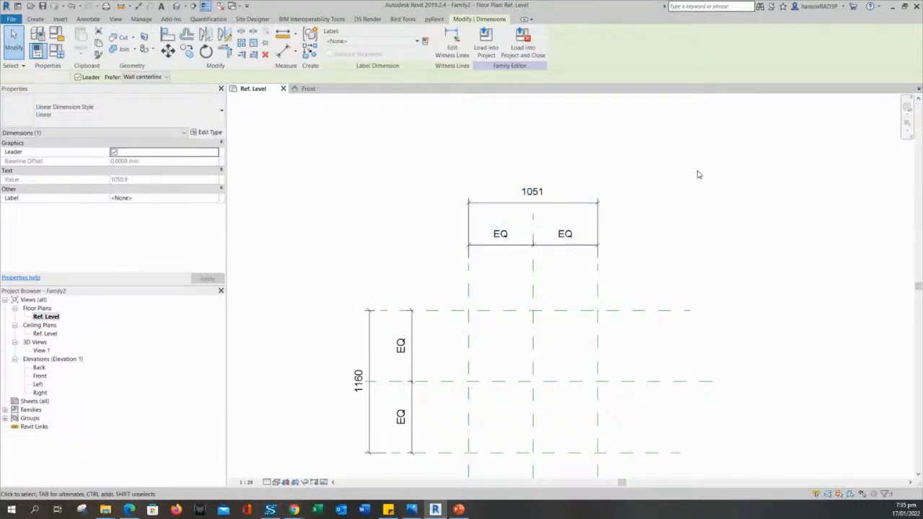
click(559, 203)
click(403, 209)
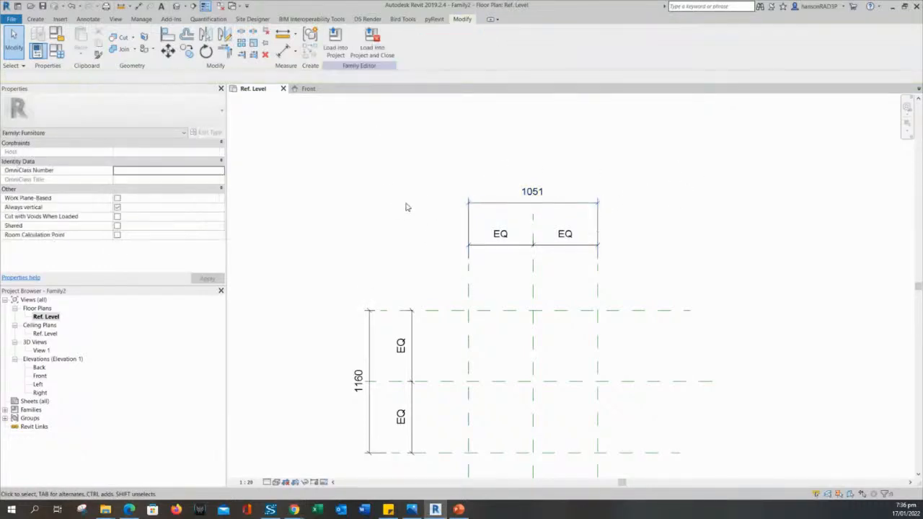
Label the overall dimension between the outer vertical reference planes with a new family type parameter named LENGTH.
click(484, 208)
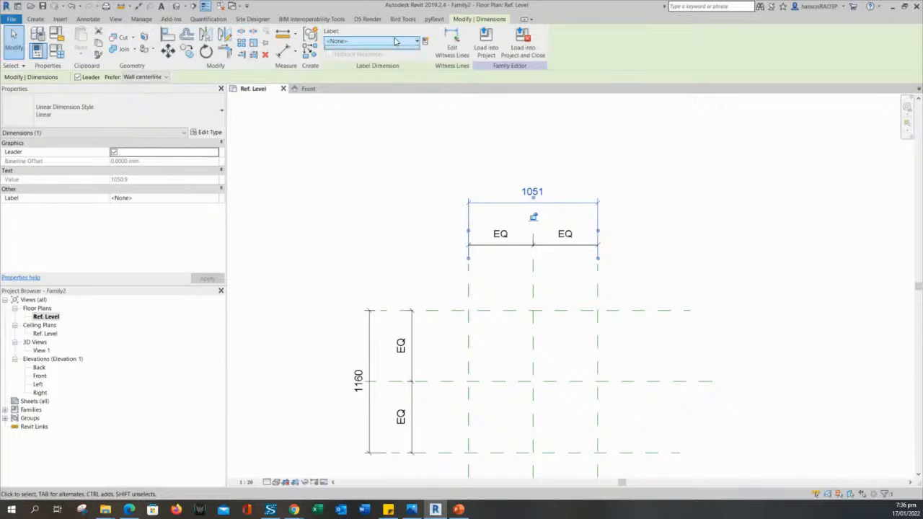
click(364, 42)
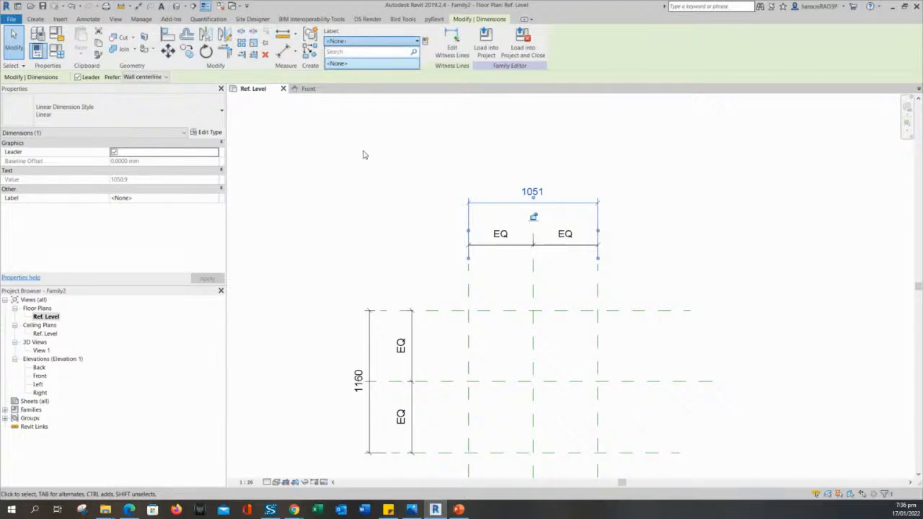
click(424, 42)
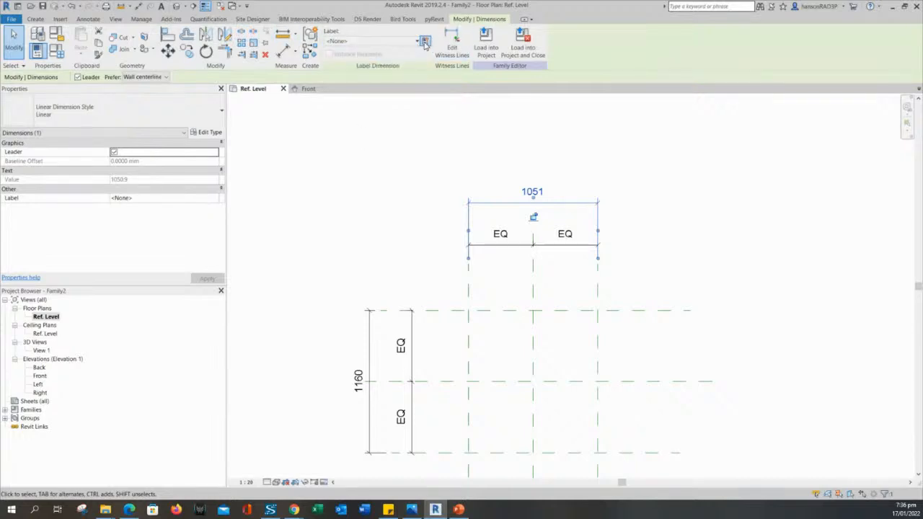
click(424, 42)
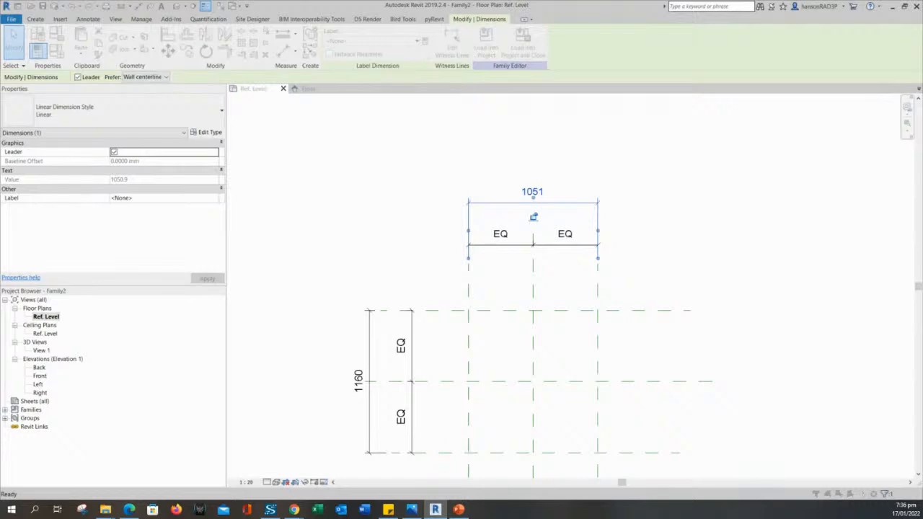
drag(0, 86, 340, 109)
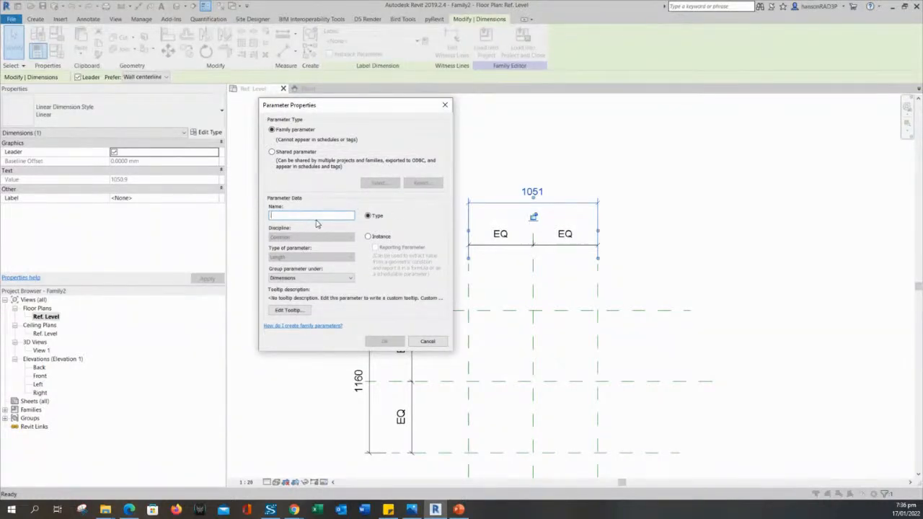
text(Le)
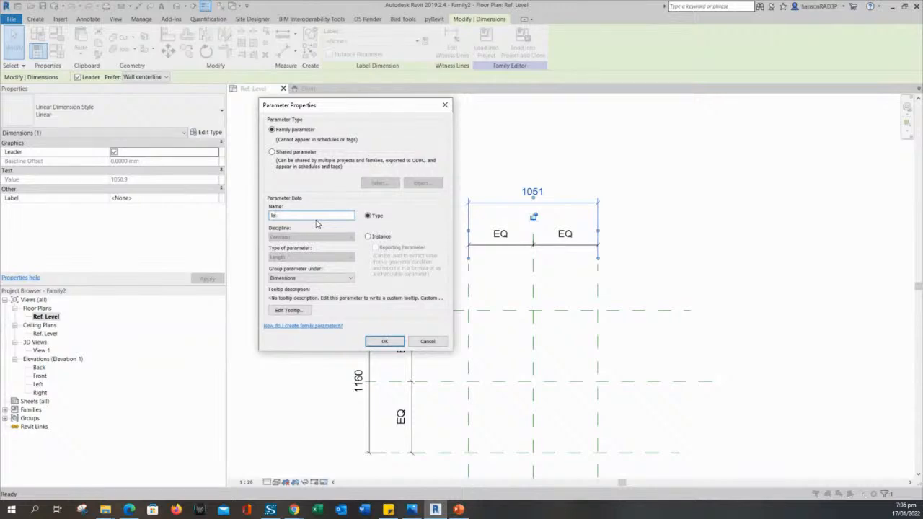
key(BackSpace)
key(BackSpace)
text(L)
drag(295, 218, 244, 219)
drag(334, 106, 346, 111)
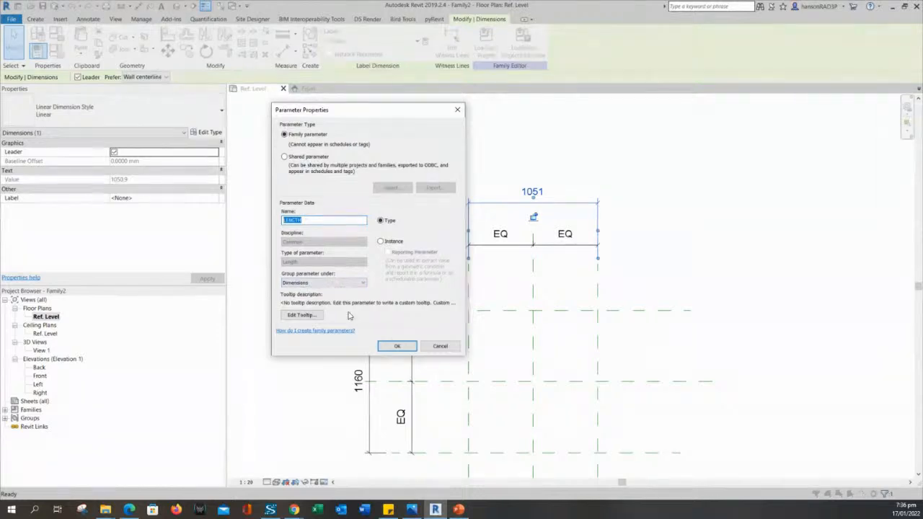
click(393, 350)
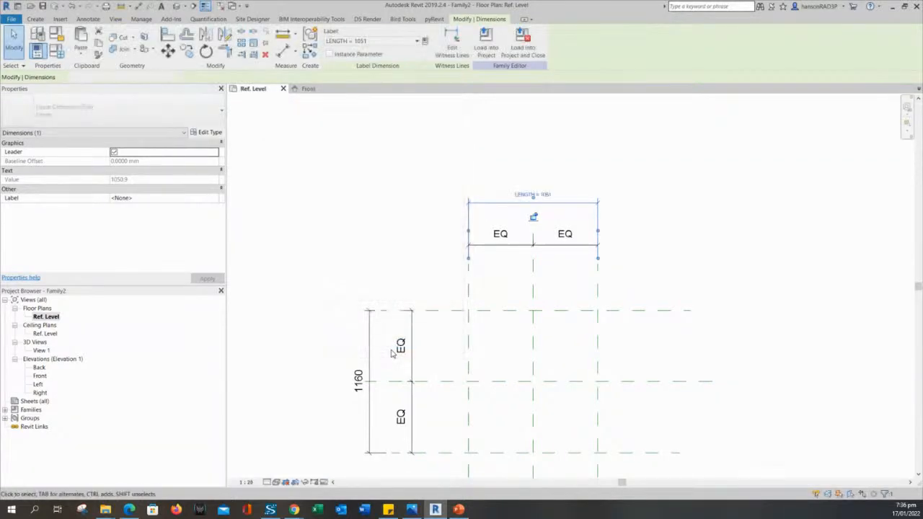
click(717, 237)
Examine the LENGTH label on the overall dimension above the EQ string.
scroll(580, 205, up, 3)
middle_drag(384, 144, 394, 152)
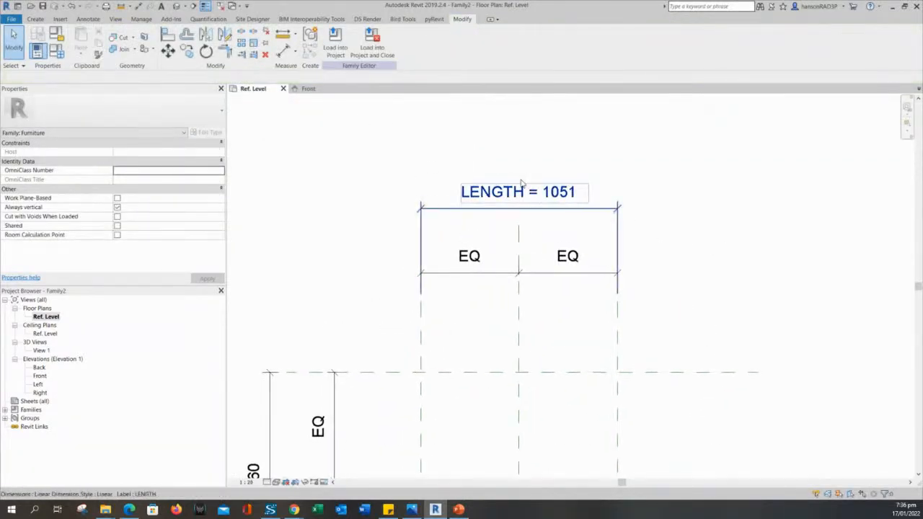
click(507, 199)
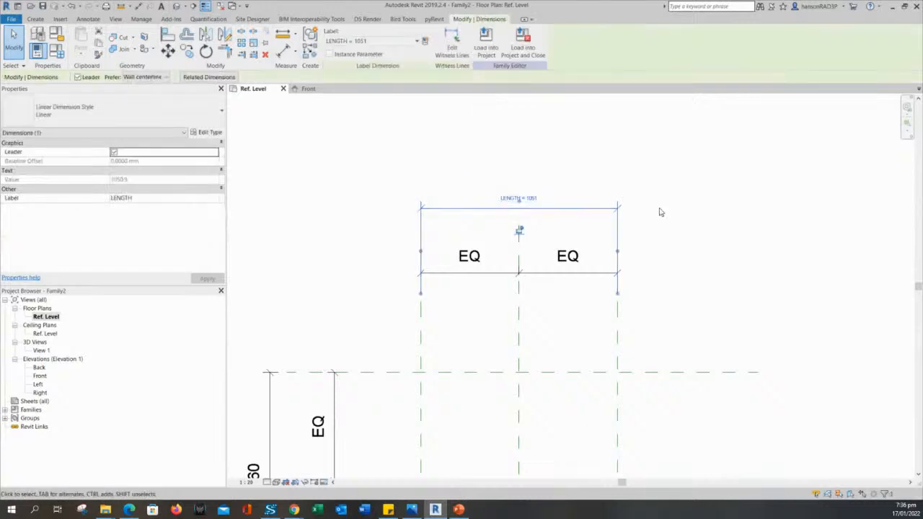
click(562, 128)
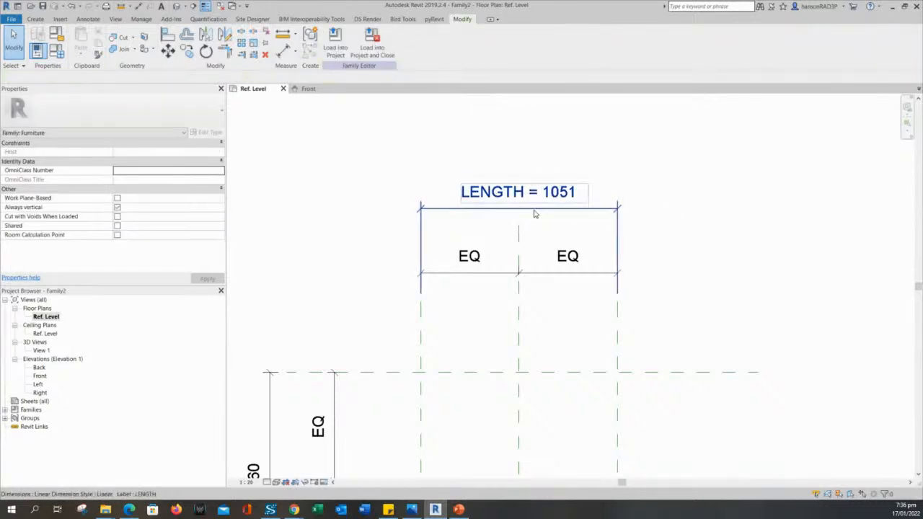
click(531, 212)
click(480, 160)
scroll(373, 233, down, 2)
middle_drag(344, 267, 443, 219)
scroll(420, 194, down, 1)
scroll(524, 173, up, 1)
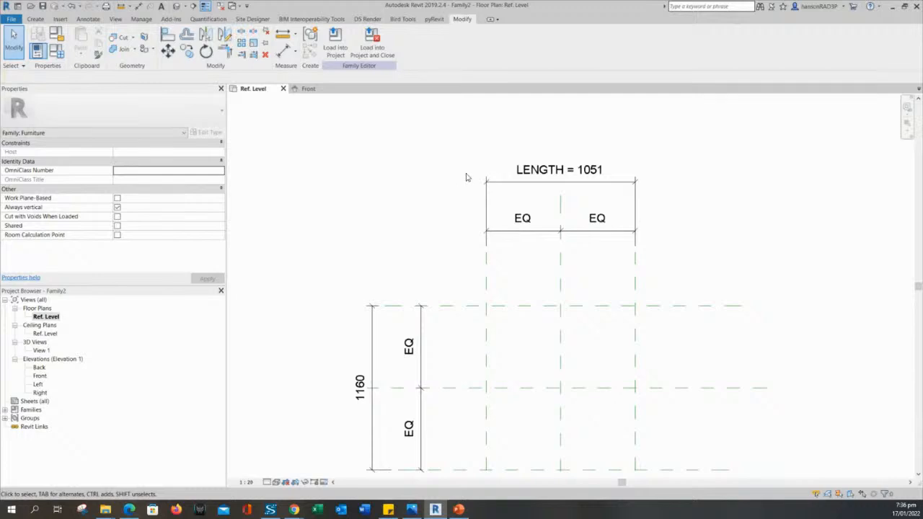
click(536, 181)
click(438, 165)
Open the Family Types dialog, make it smaller, and expand the Identity Data group.
click(55, 55)
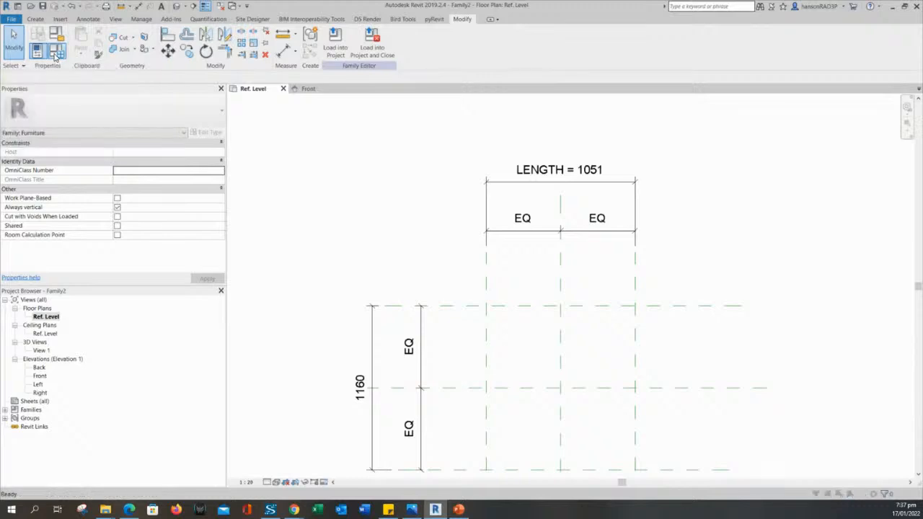
drag(407, 66, 335, 116)
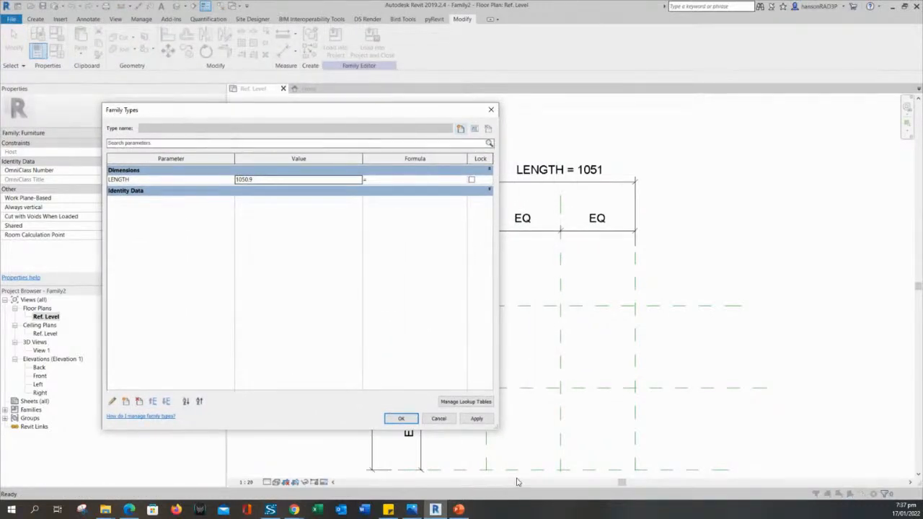
drag(505, 433, 379, 392)
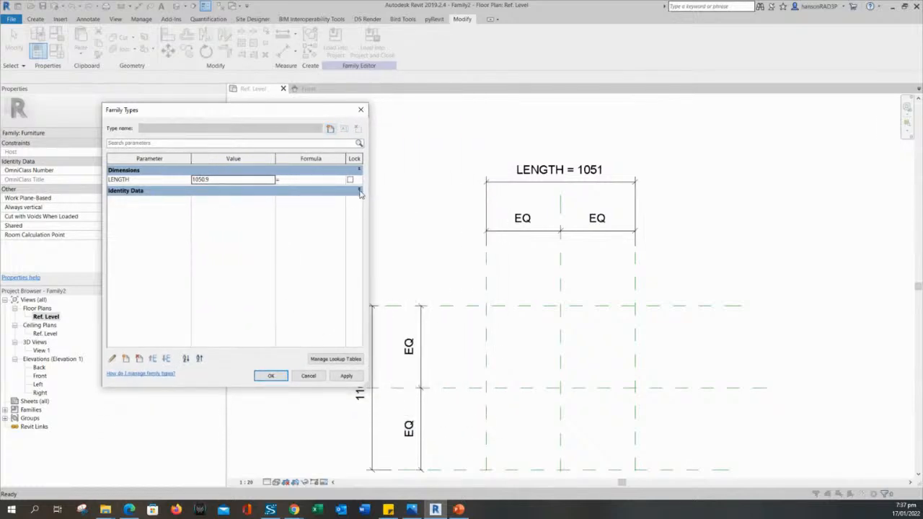
click(359, 190)
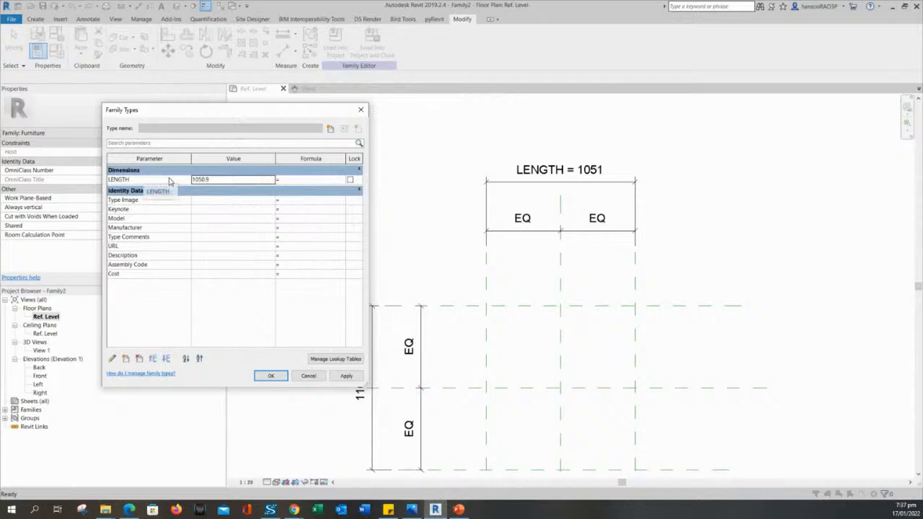
Edit the LENGTH parameter so that it is grouped under Graphics.
click(114, 359)
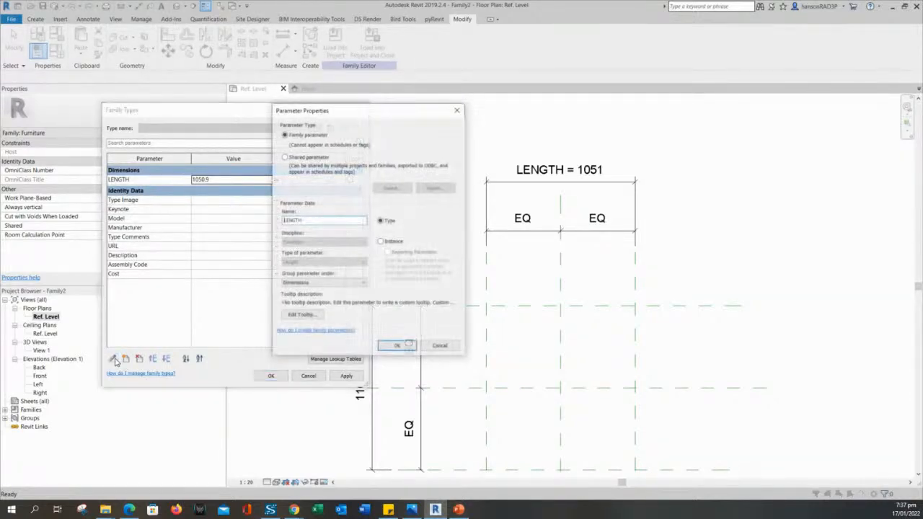
click(317, 282)
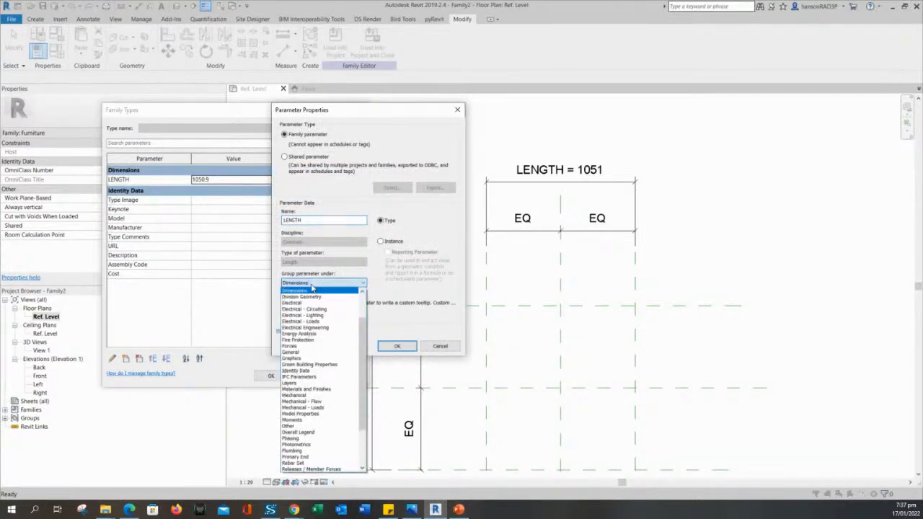
click(310, 285)
click(309, 284)
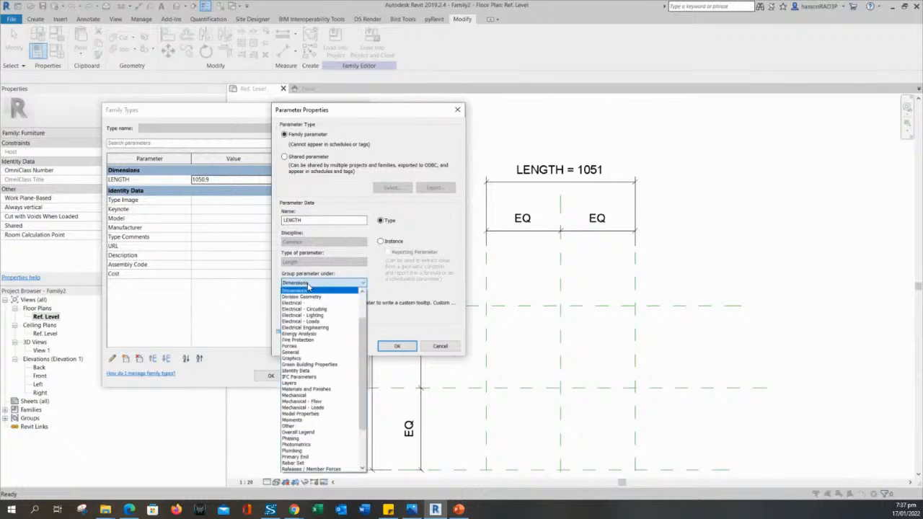
click(300, 358)
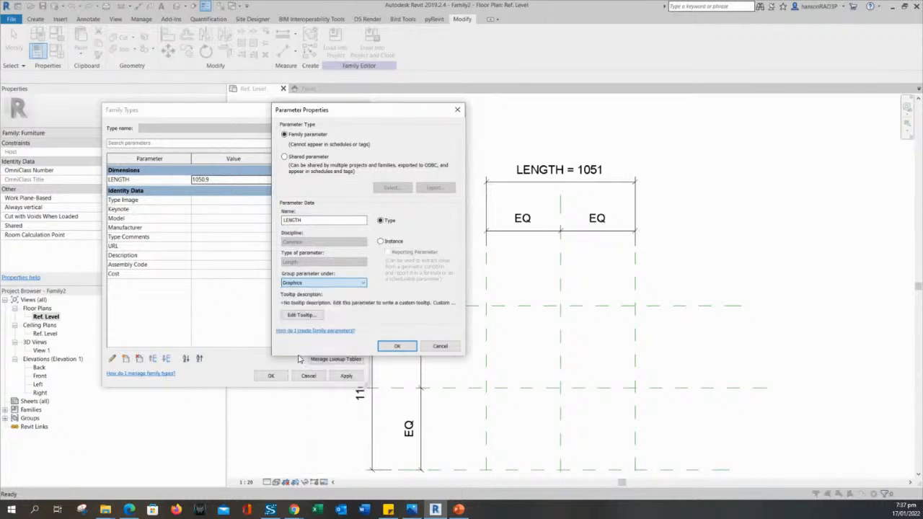
click(397, 346)
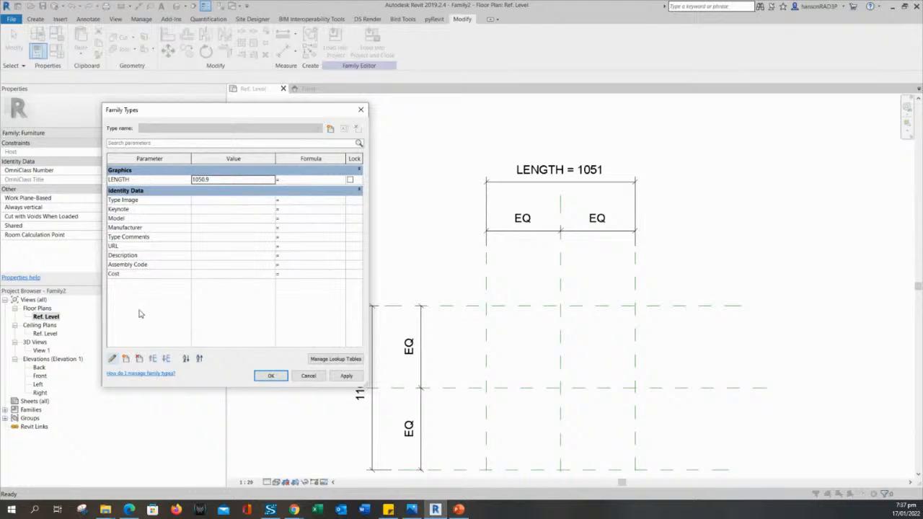
Group the LENGTH parameter under Dimensions again and accept the family types.
click(113, 359)
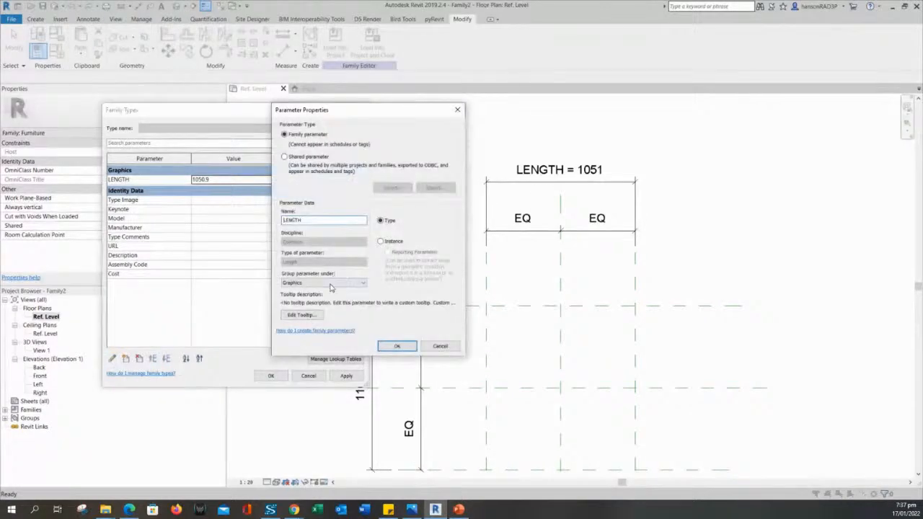
click(330, 285)
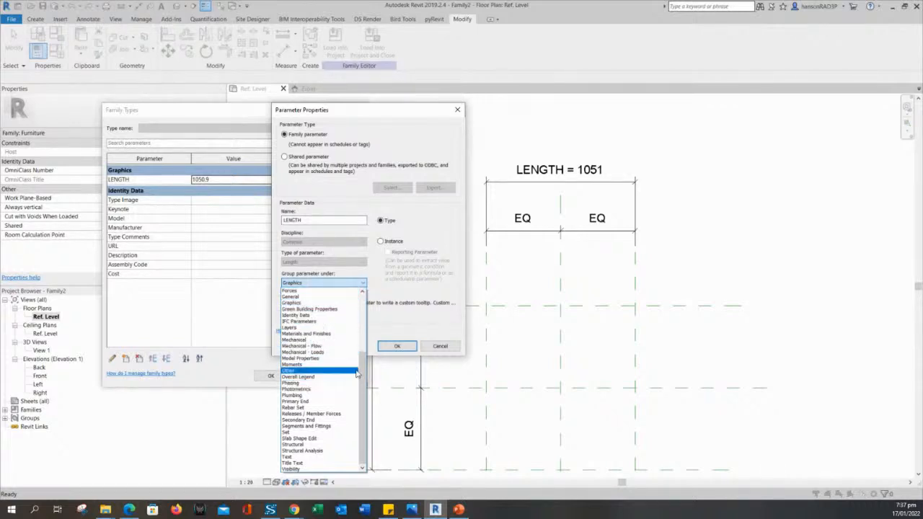
scroll(356, 373, up, 5)
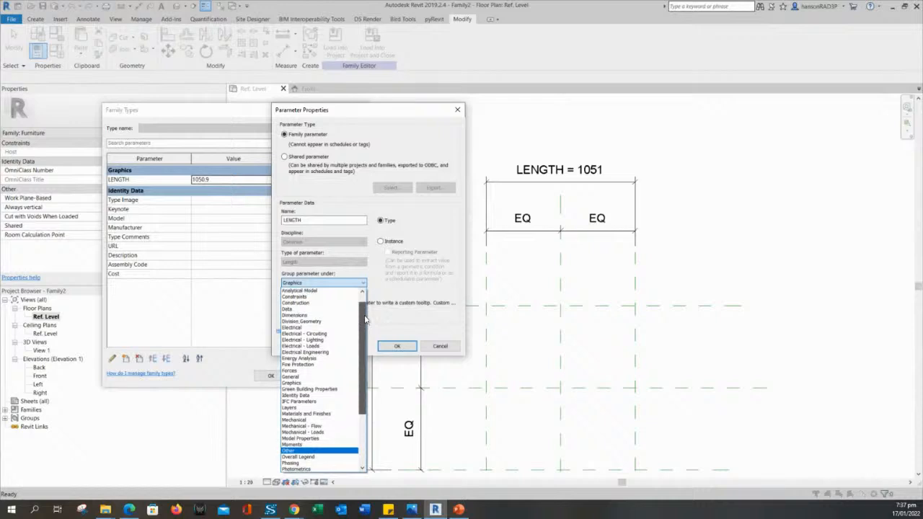
drag(365, 319, 366, 312)
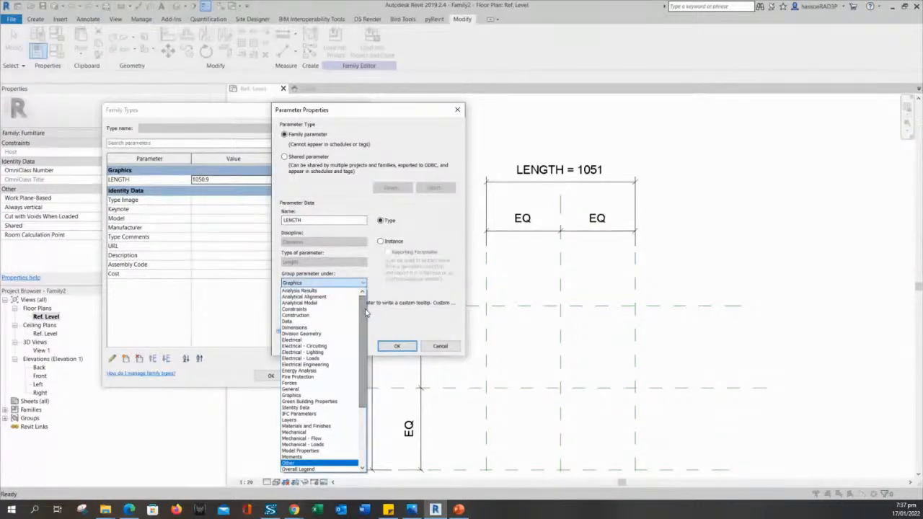
click(296, 327)
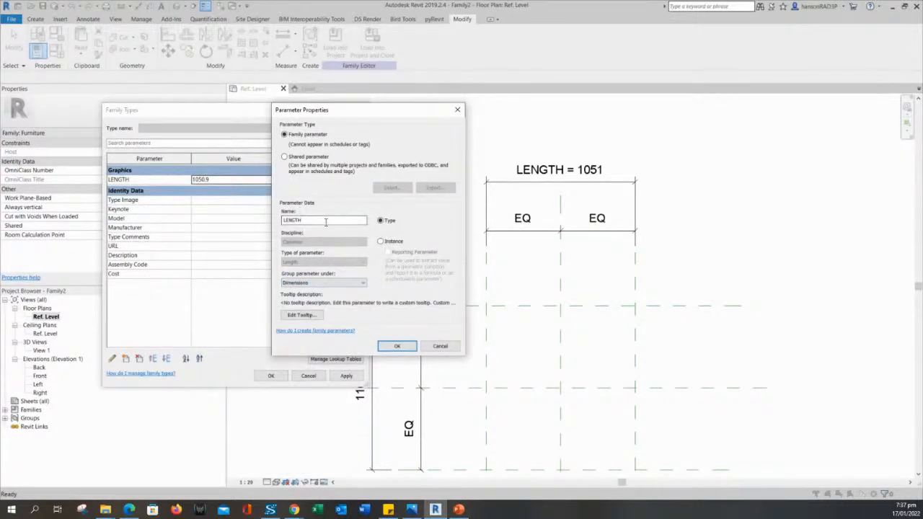
click(397, 346)
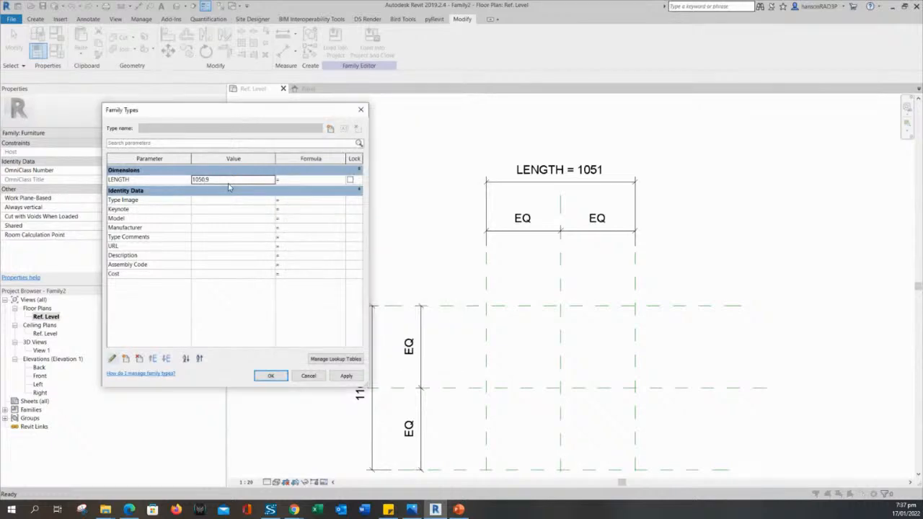
click(269, 376)
scroll(436, 247, down, 2)
middle_drag(435, 296, 500, 220)
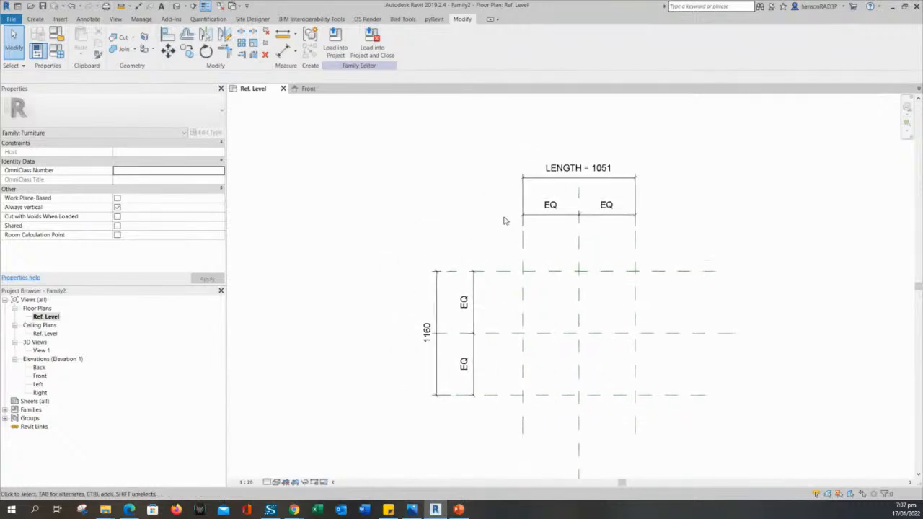
Label the overall vertical dimension beside the EQ string with a new WIDTH type parameter grouped under Dimensions.
click(434, 305)
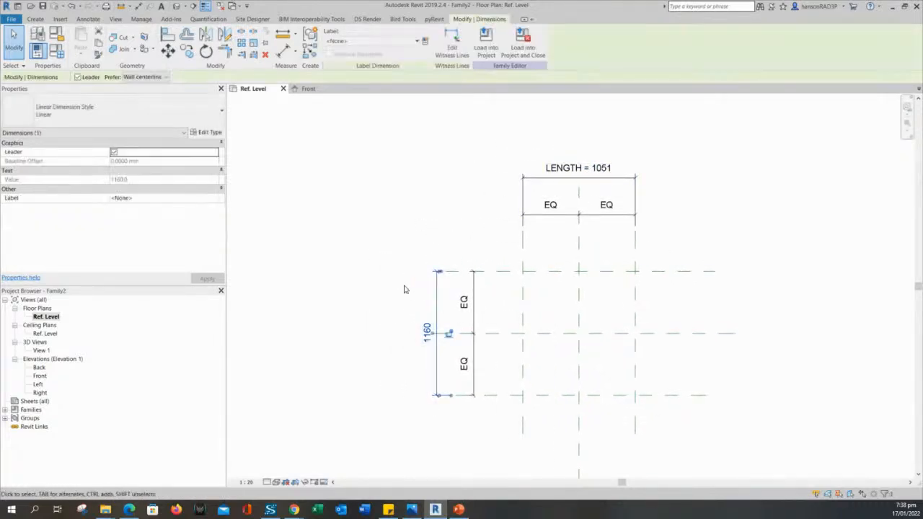
click(404, 289)
click(439, 299)
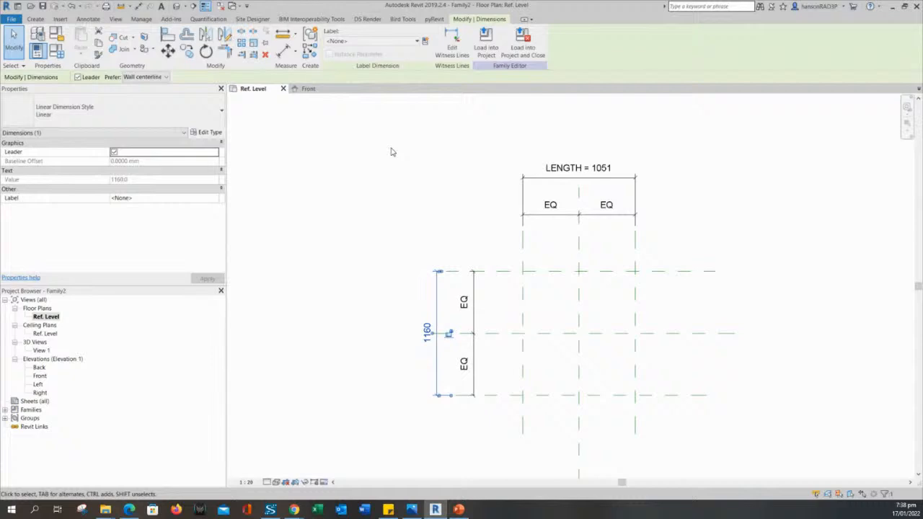
click(413, 41)
click(425, 42)
drag(349, 112, 310, 111)
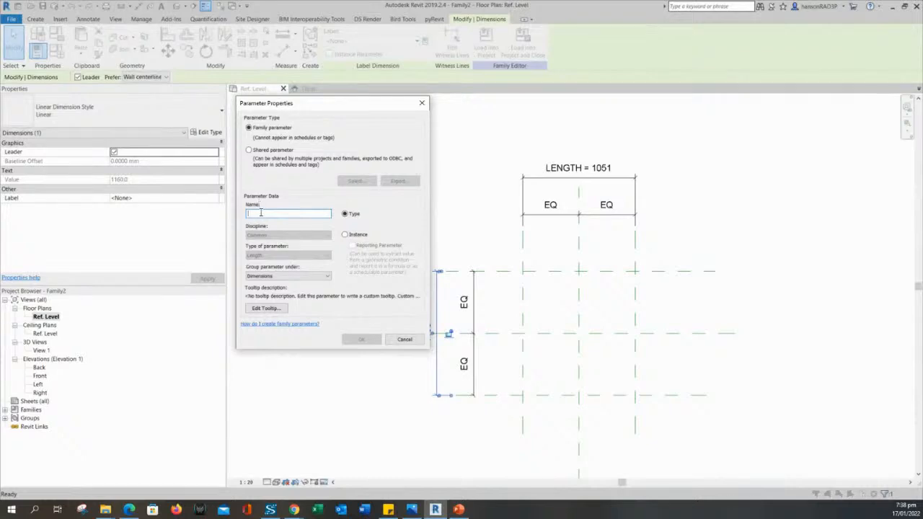
text(WIDTH)
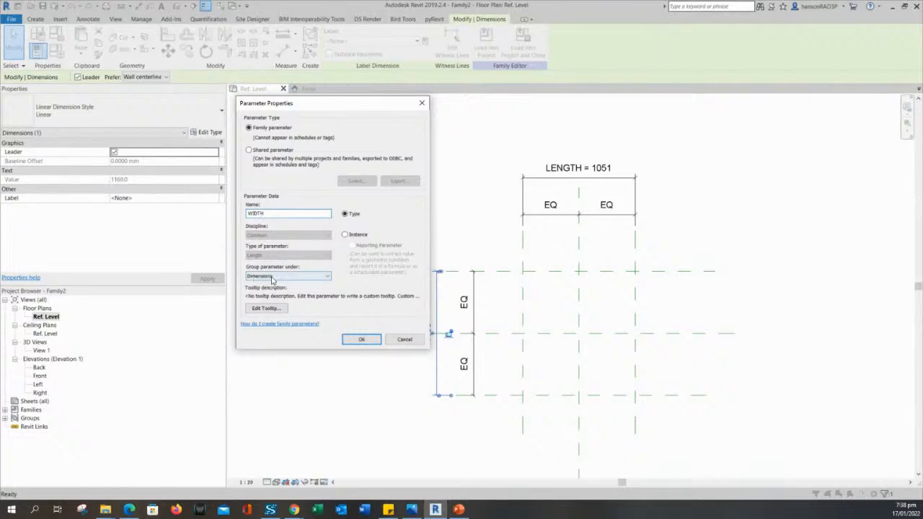
click(361, 340)
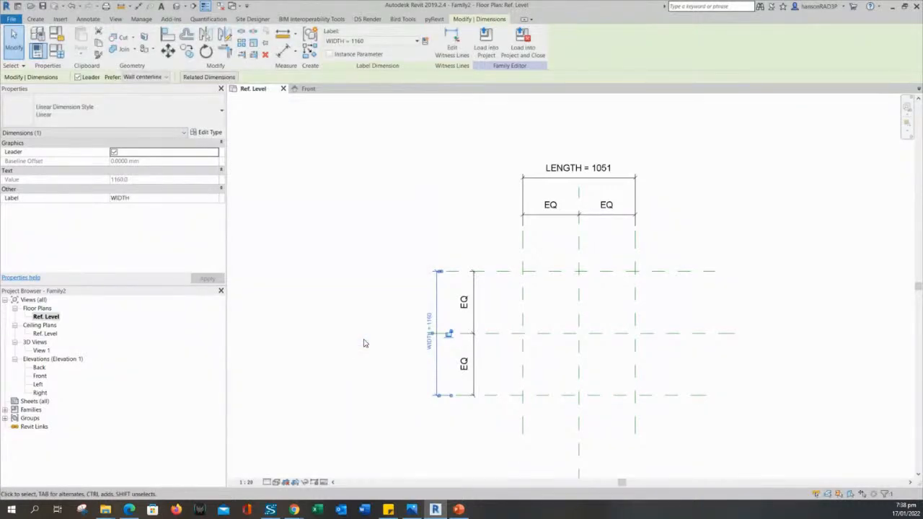
click(374, 286)
scroll(422, 339, up, 2)
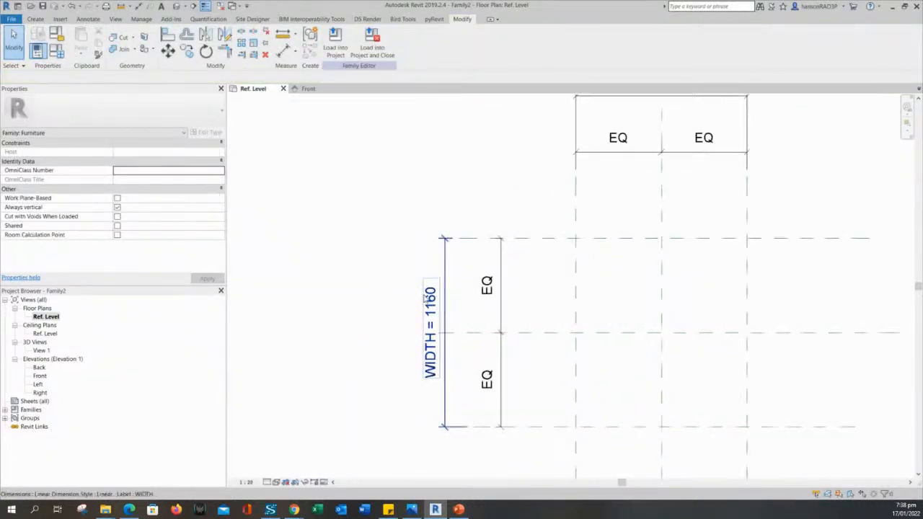
scroll(426, 297, down, 2)
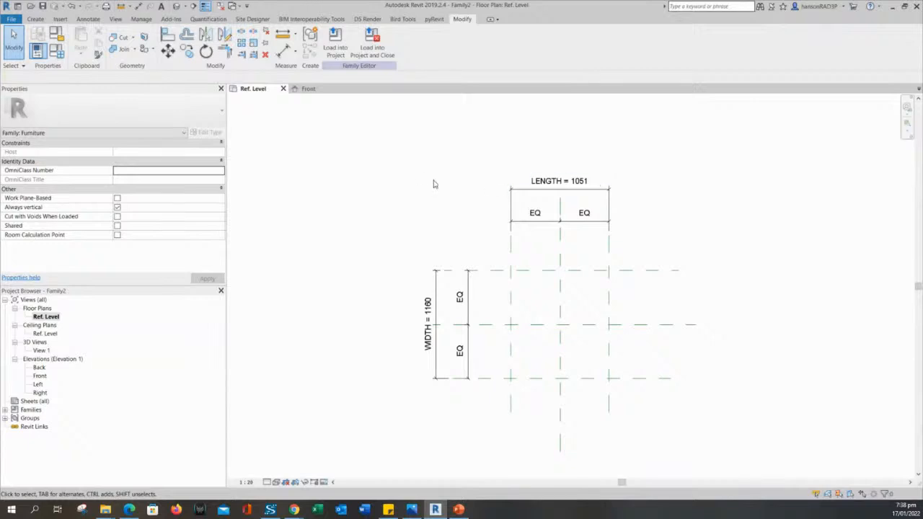
Examine the LENGTH dimension and the two outer vertical reference planes that it controls.
mouse_move(440, 209)
middle_down()
mouse_move(463, 212)
mouse_move(441, 209)
mouse_move(440, 223)
middle_up()
scroll(438, 229, down, 2)
scroll(437, 233, up, 4)
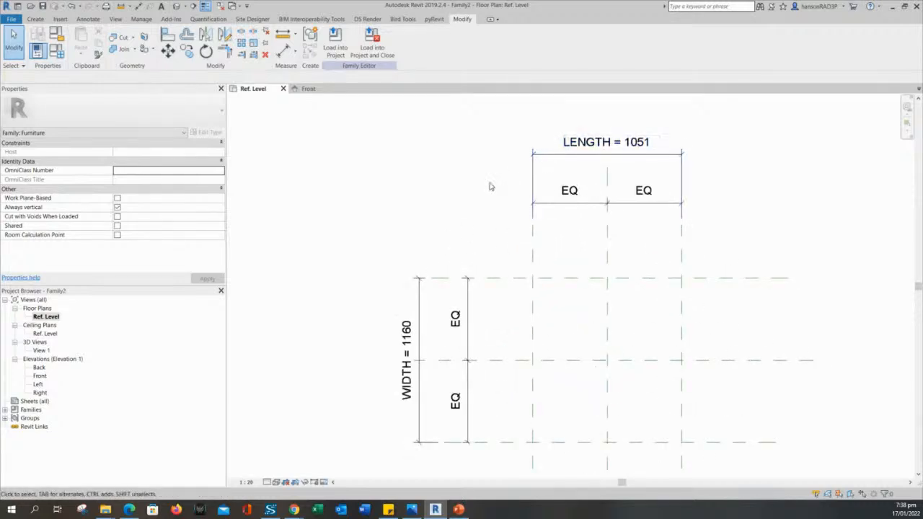
middle_drag(490, 185, 508, 197)
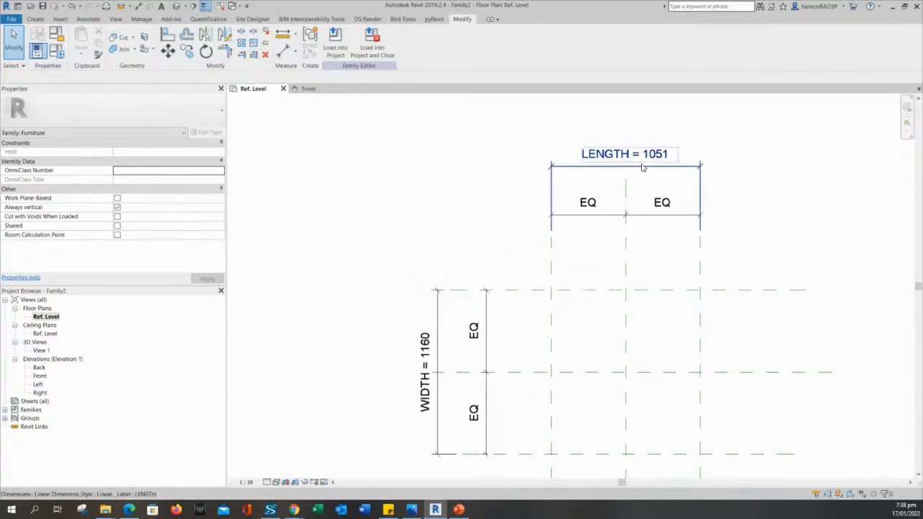
click(585, 172)
click(585, 171)
click(507, 175)
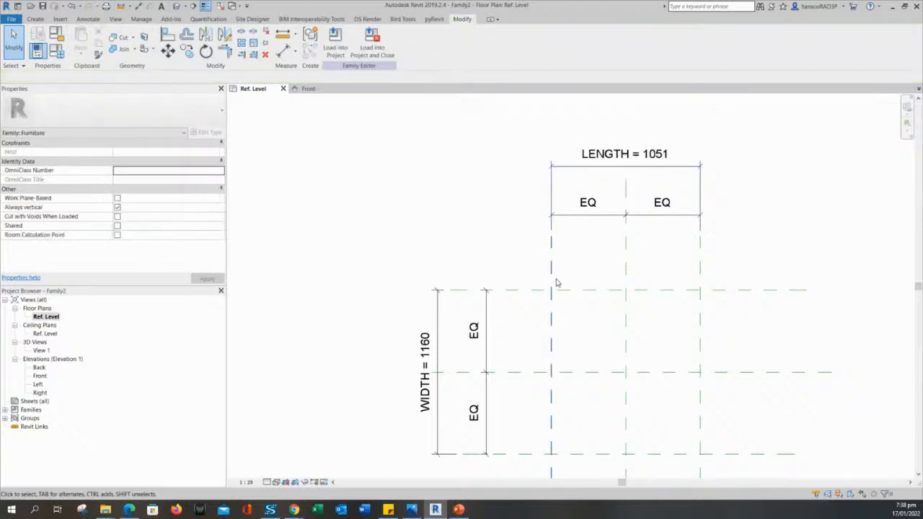
click(553, 266)
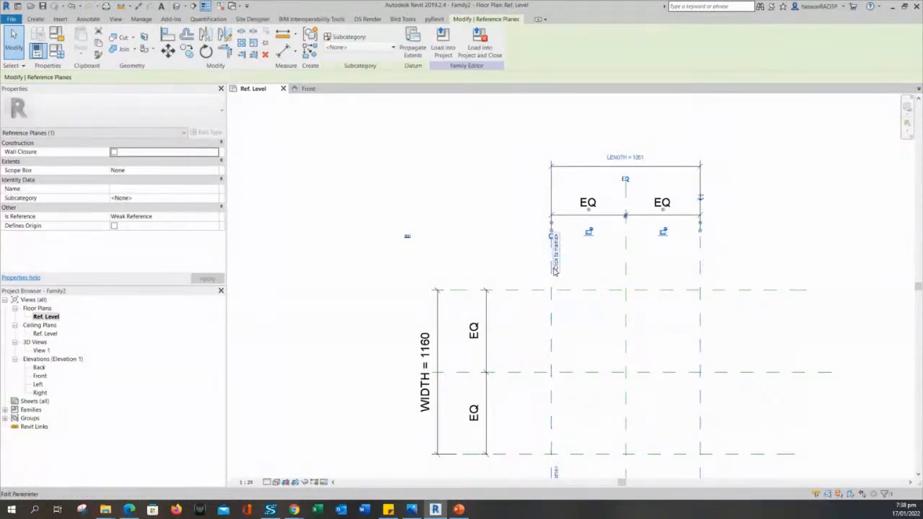
click(700, 321)
scroll(692, 323, down, 3)
middle_drag(689, 333, 682, 311)
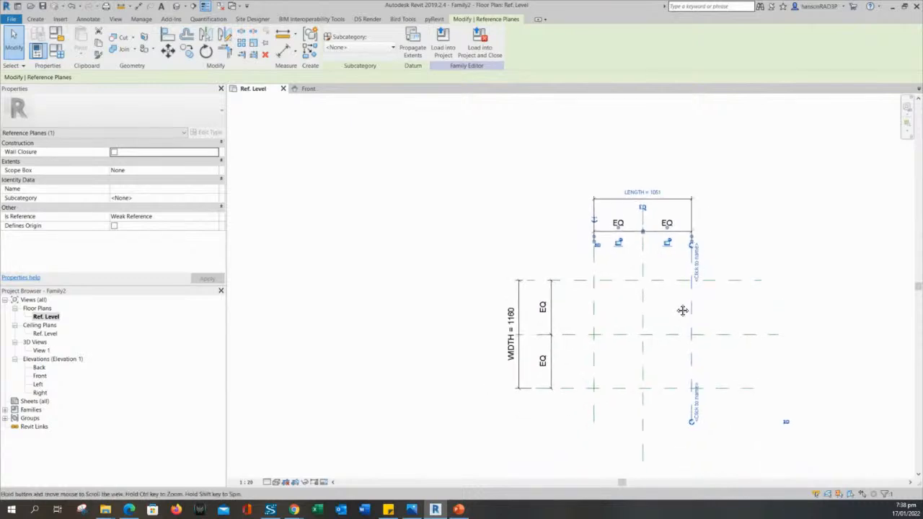
click(497, 226)
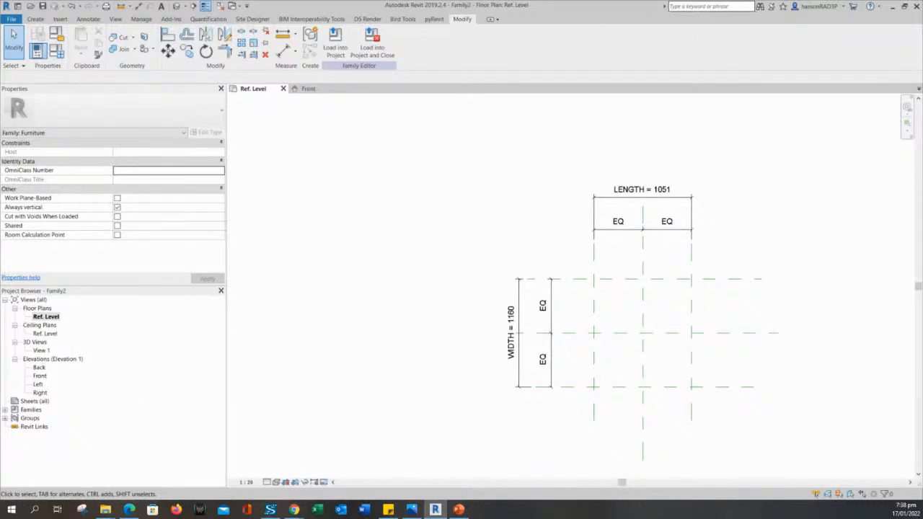
Switch to PowerPoint, review the Dimensions and Parameters and Test (flex) items on the family-creation slide, and return to Revit.
key(alt+Tab)
click(282, 283)
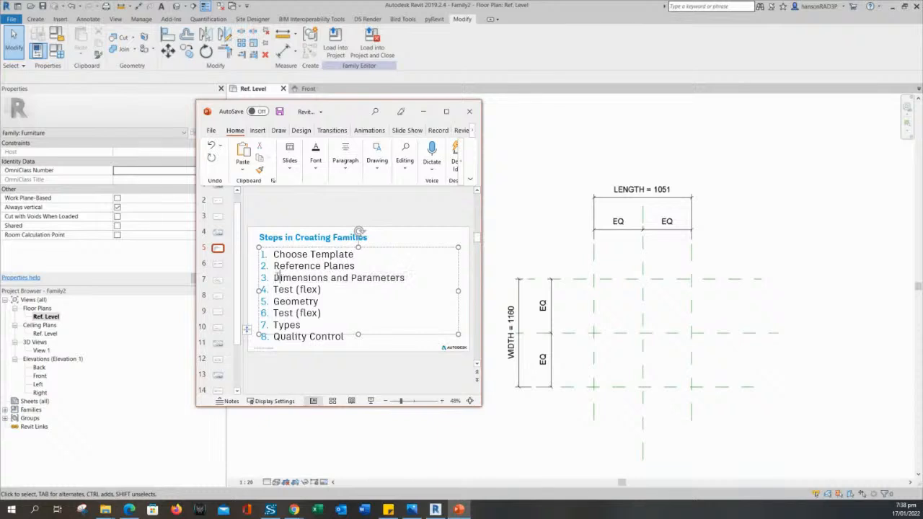
drag(275, 278, 409, 279)
click(324, 288)
drag(410, 278, 338, 291)
click(323, 289)
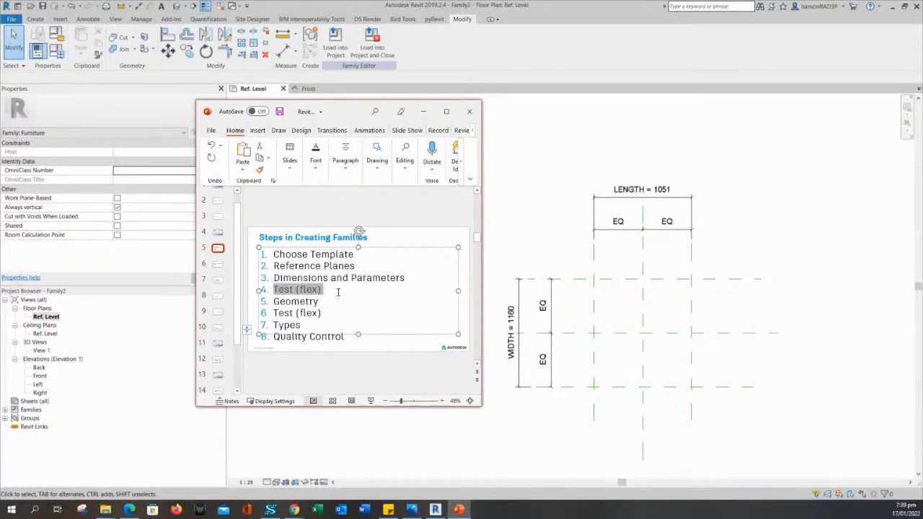
click(423, 111)
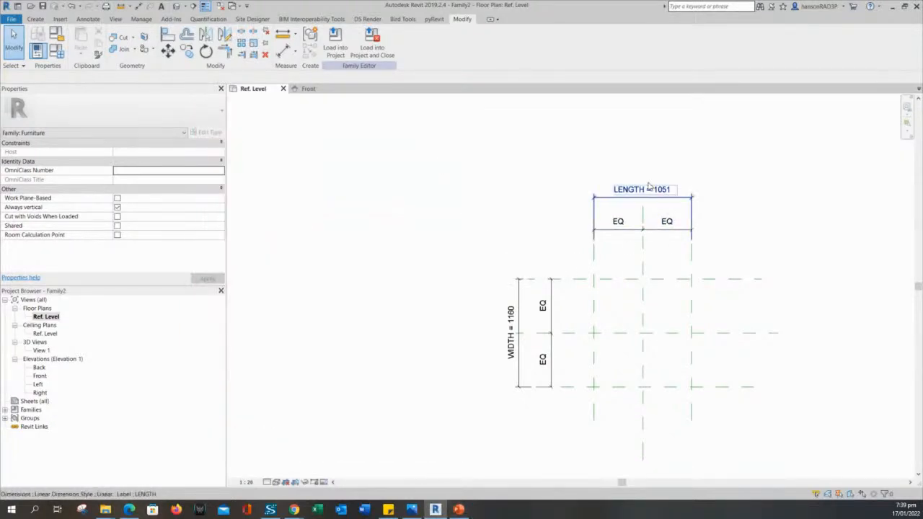
Flex the family by moving the right vertical reference plane outward until LENGTH is 1100.
middle_drag(519, 231, 486, 229)
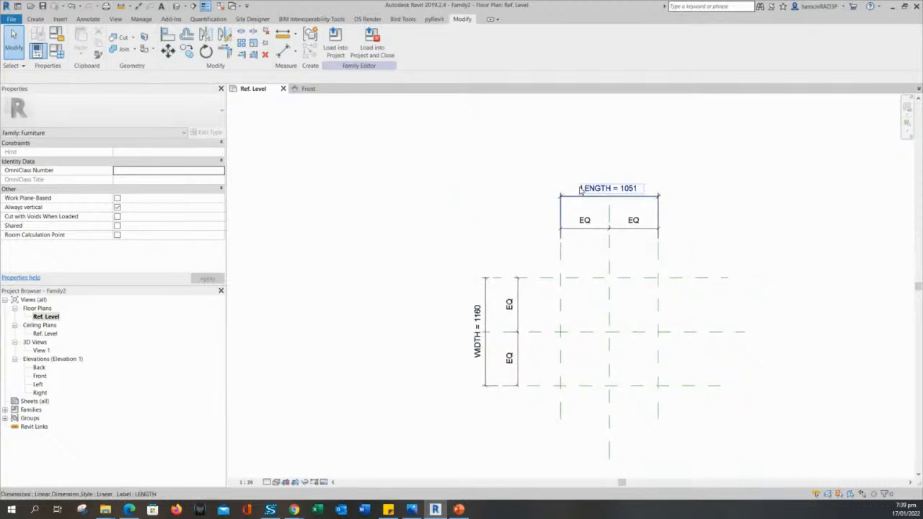
middle_drag(537, 243, 531, 241)
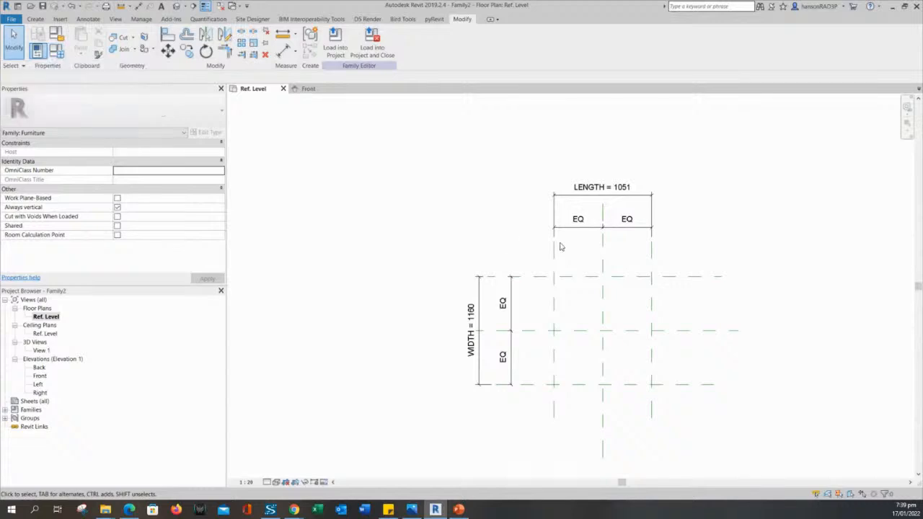
click(652, 256)
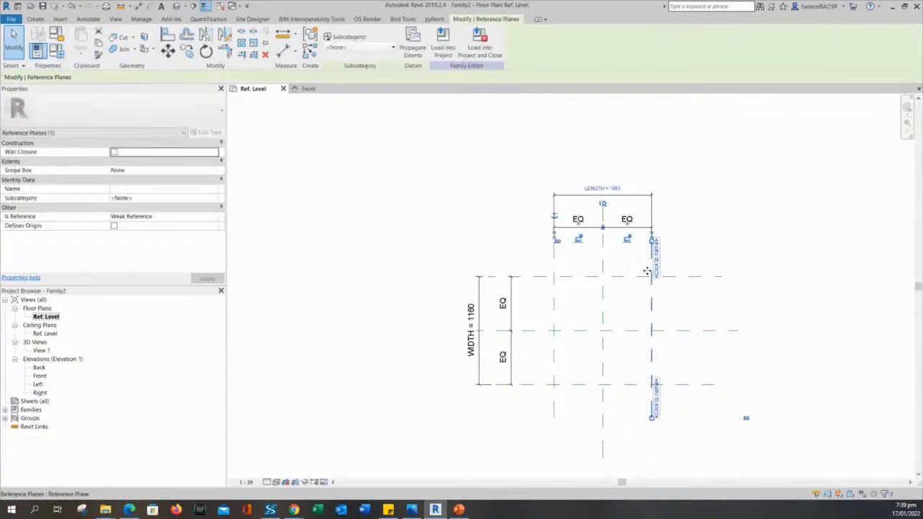
drag(651, 311, 654, 311)
click(749, 418)
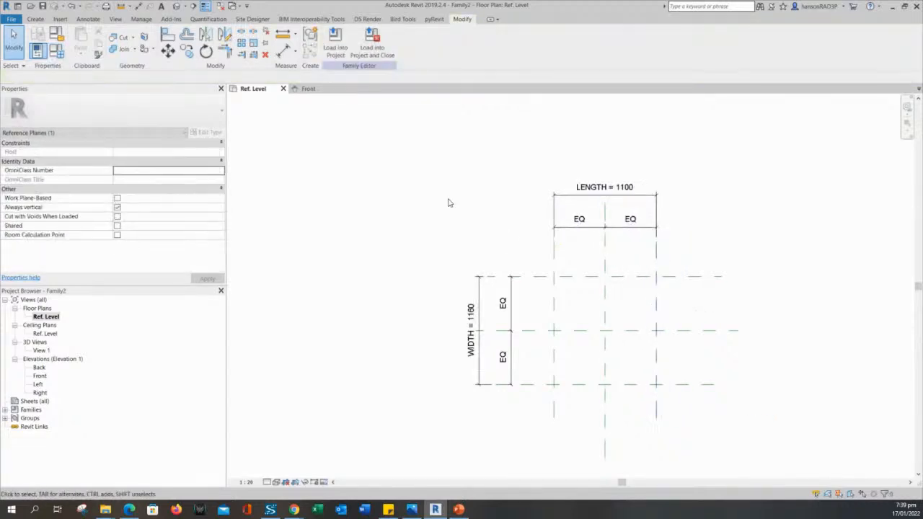
Flex the LENGTH parameter to 2000 in Family Types and apply it to the reference planes.
click(56, 50)
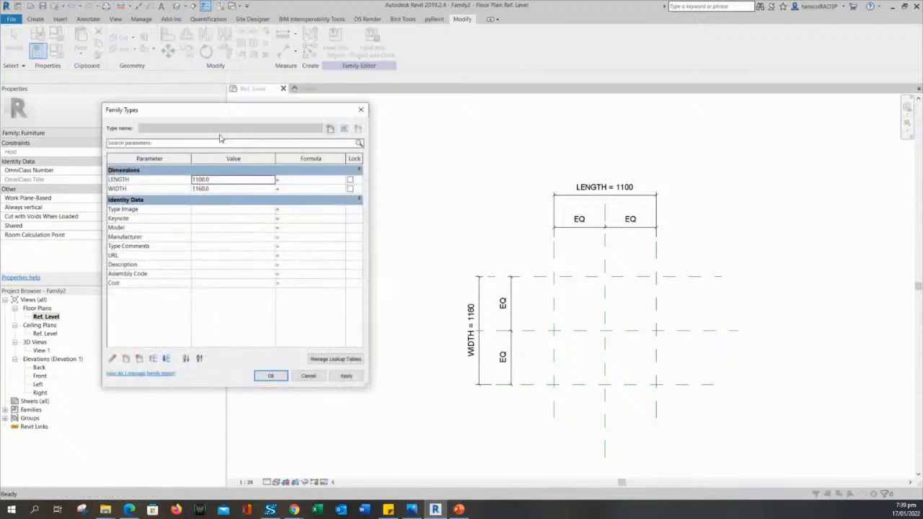
double_click(219, 180)
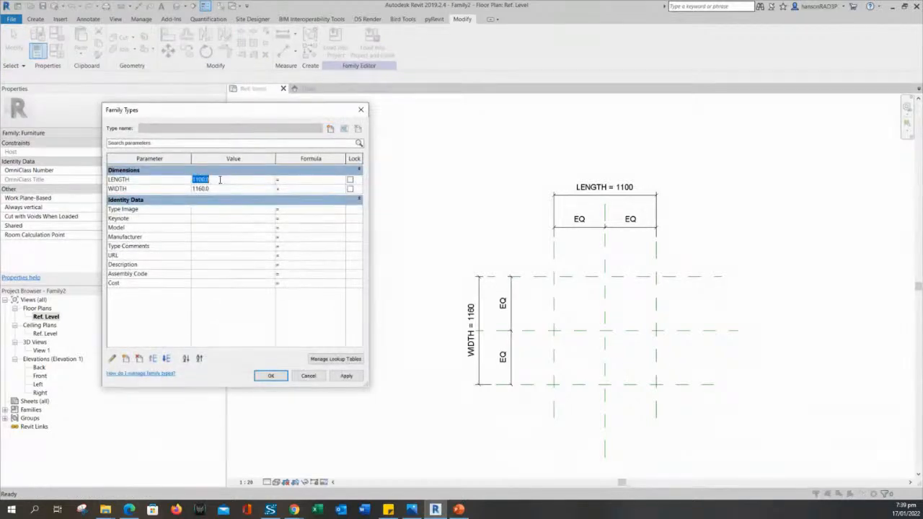
drag(234, 120, 285, 174)
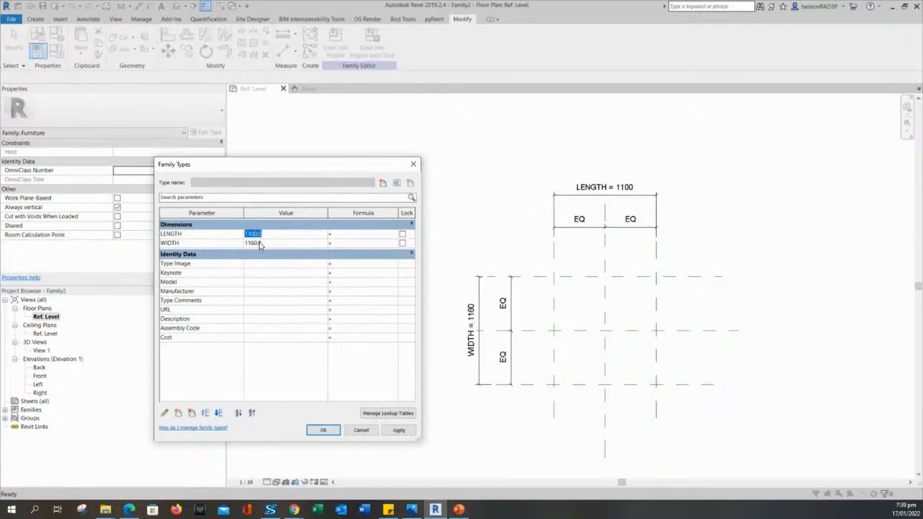
text(2000)
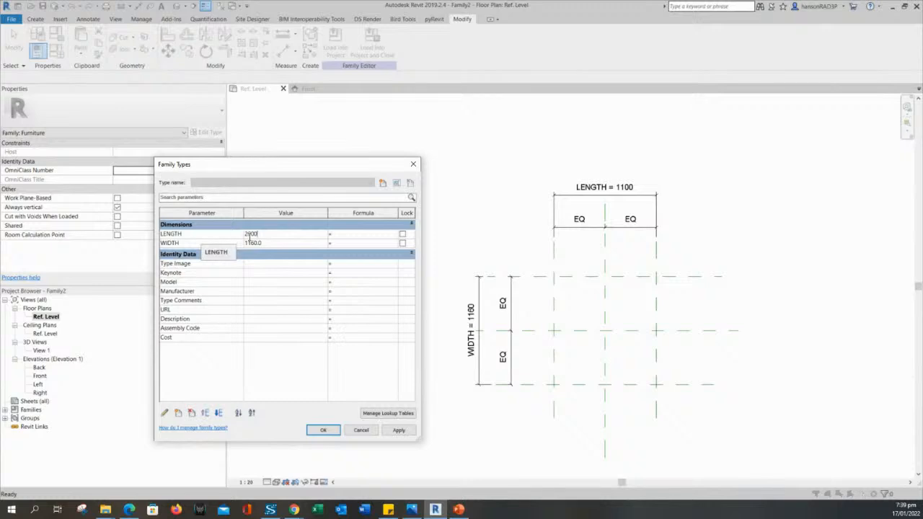
click(398, 430)
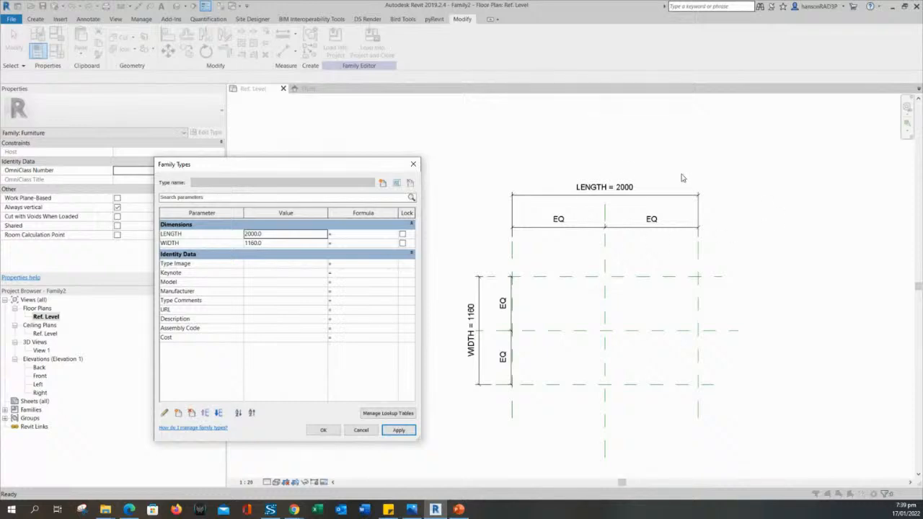
Flex the WIDTH parameter to 500, apply it, and accept the family types.
click(274, 246)
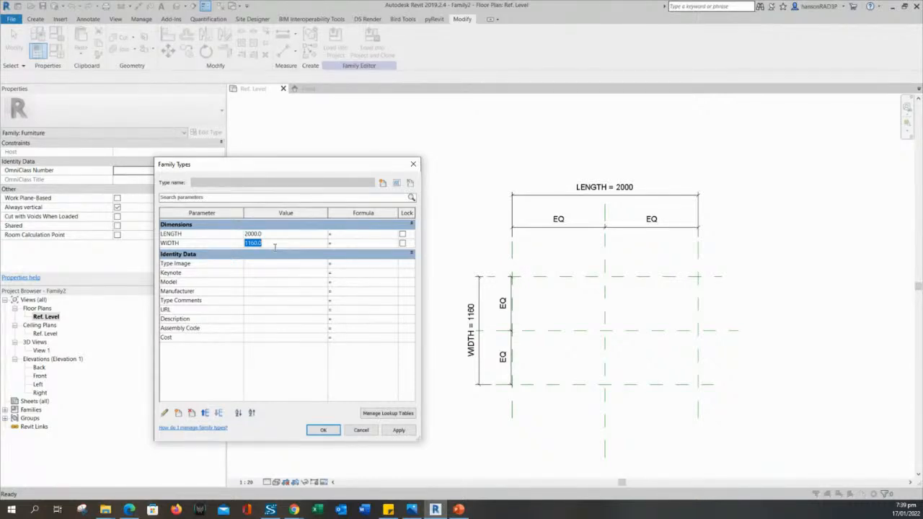
text(500)
click(399, 430)
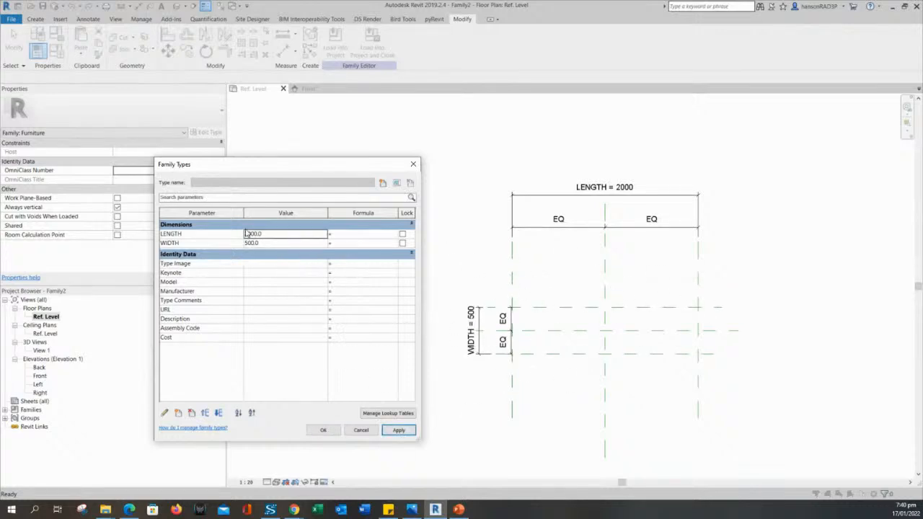
drag(282, 172, 264, 154)
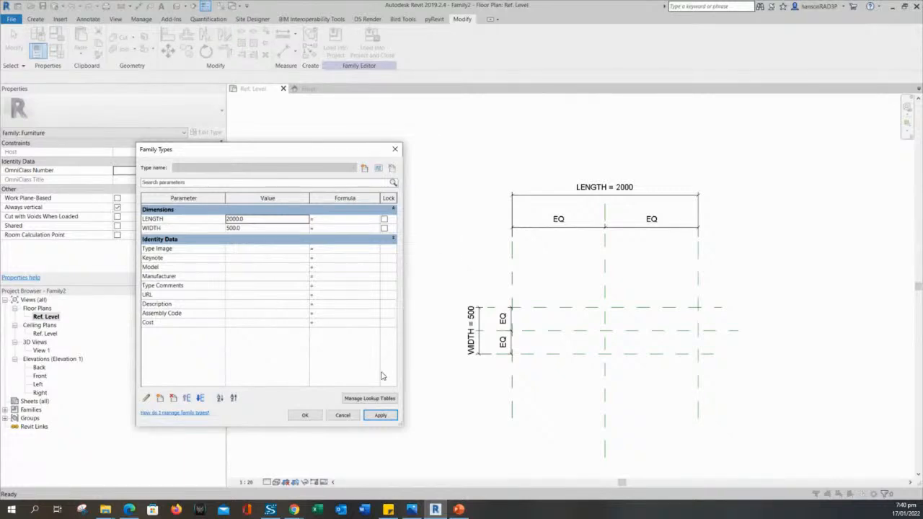
click(305, 415)
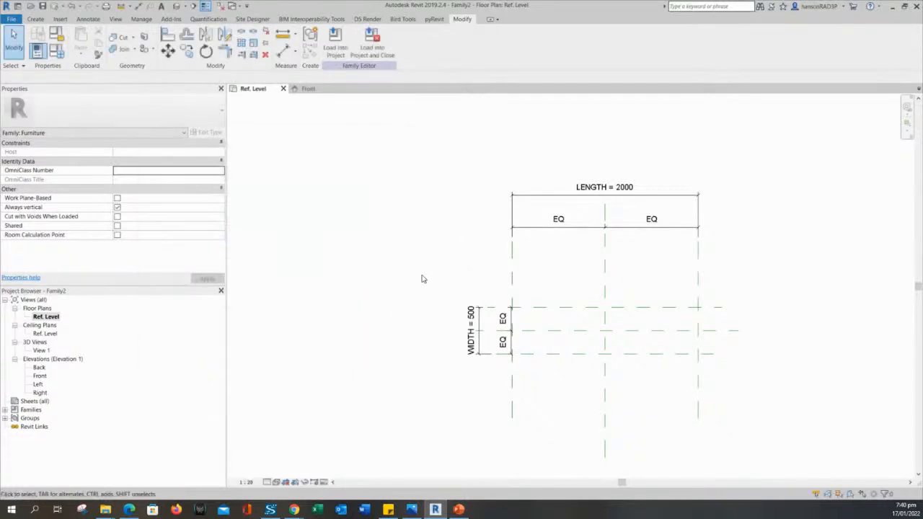
Move the WIDTH dimension and its EQ dimension further outward, clear of the left vertical reference plane.
middle_drag(426, 278, 413, 273)
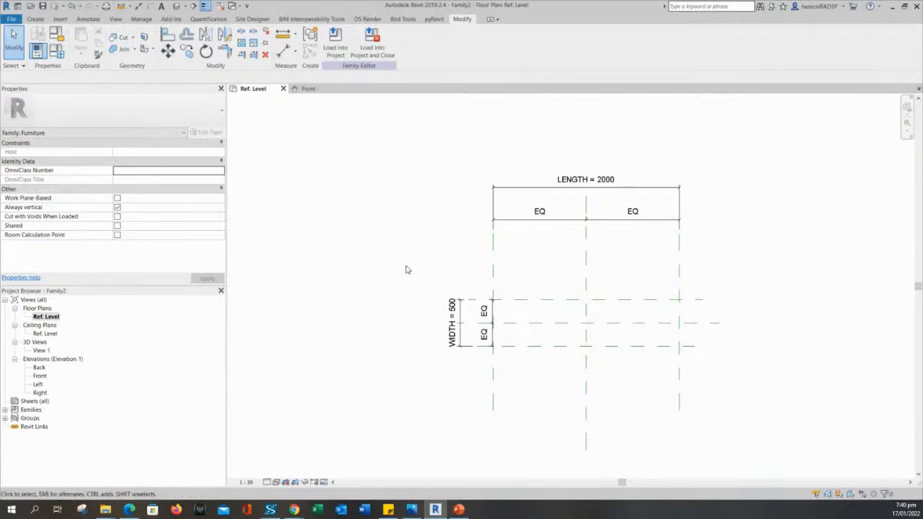
scroll(406, 270, up, 1)
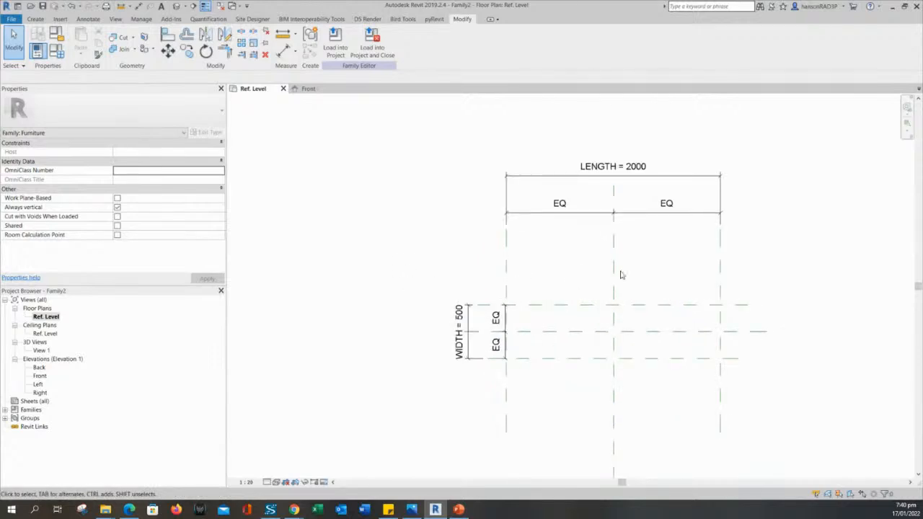
middle_drag(581, 266, 568, 274)
scroll(463, 328, up, 1)
scroll(464, 328, up, 1)
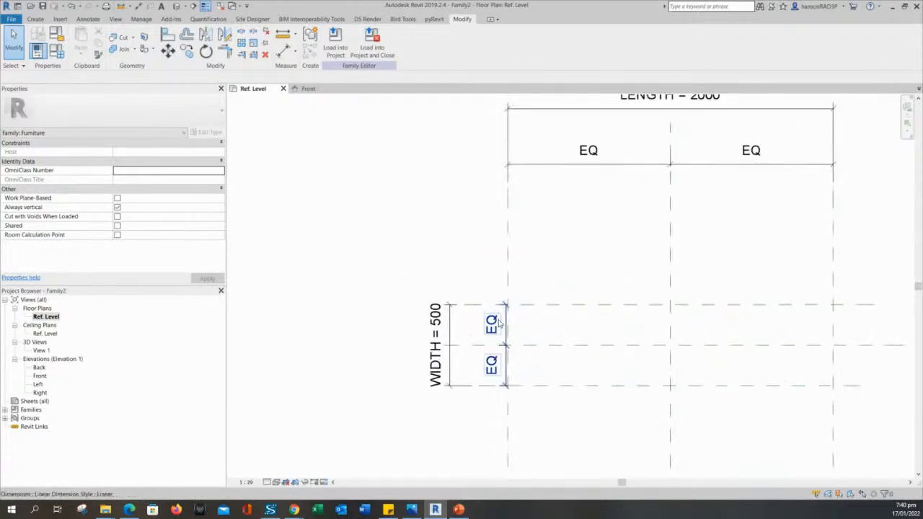
click(486, 318)
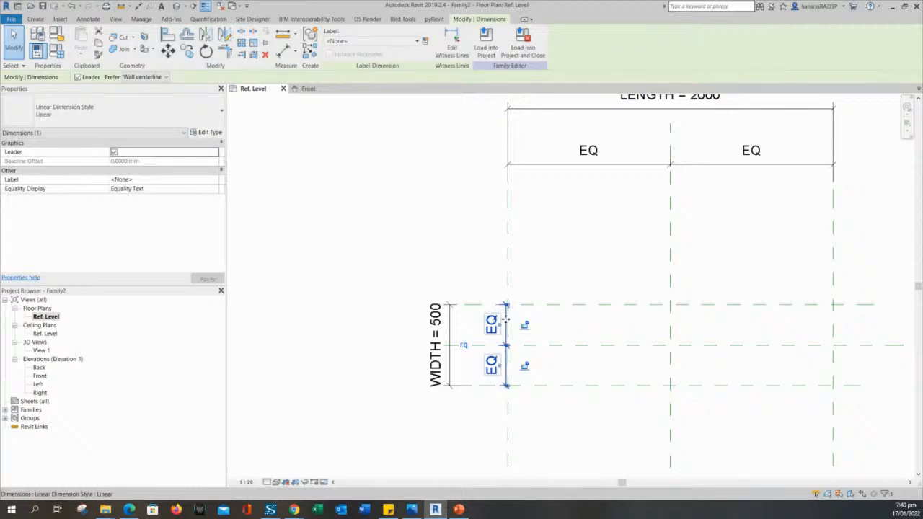
click(450, 310)
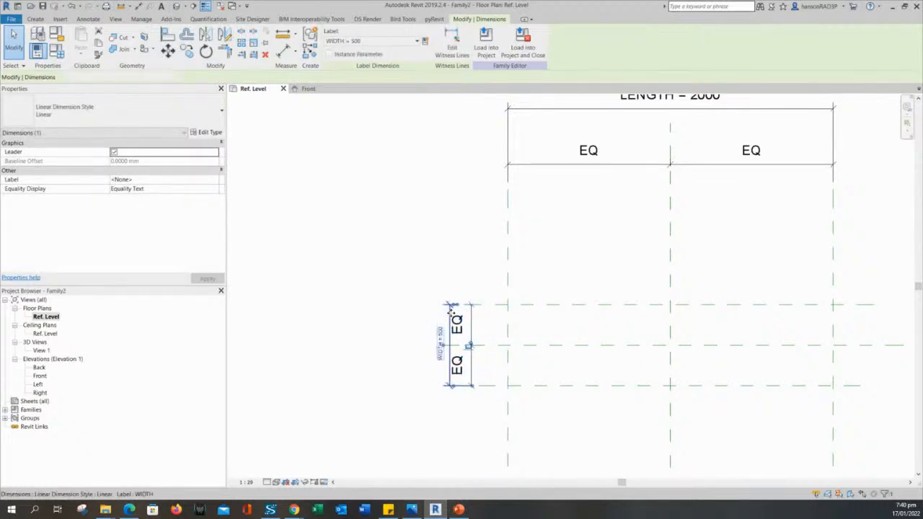
scroll(449, 310, up, 1)
drag(450, 310, 379, 305)
click(484, 320)
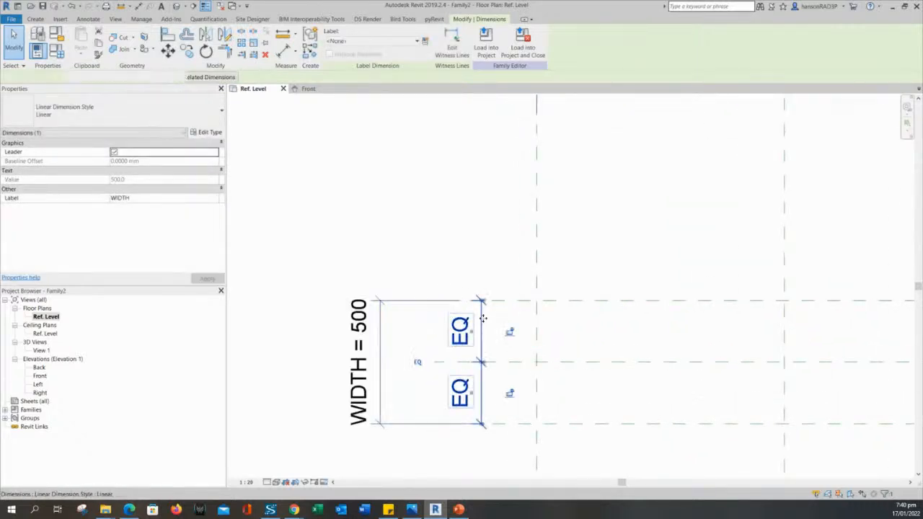
click(443, 274)
scroll(433, 215, down, 3)
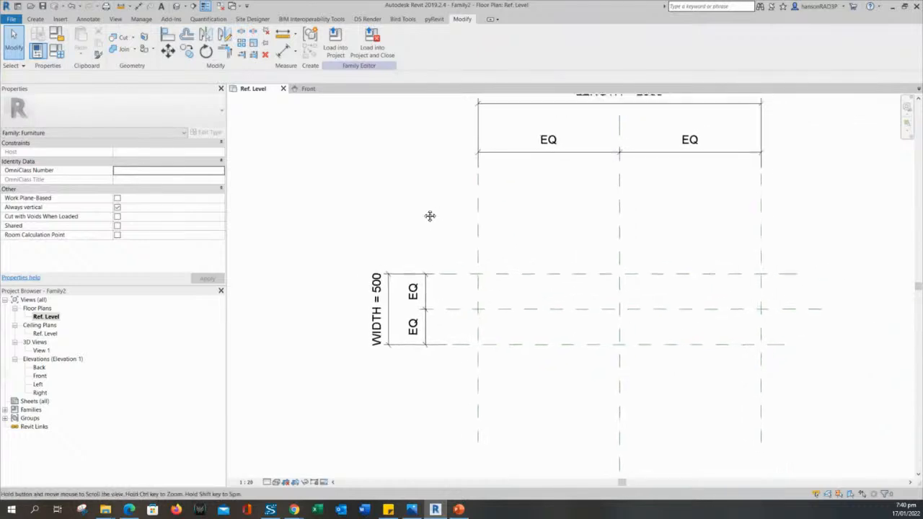
middle_drag(421, 204, 359, 208)
scroll(414, 230, up, 3)
middle_drag(469, 231, 484, 263)
scroll(480, 252, down, 5)
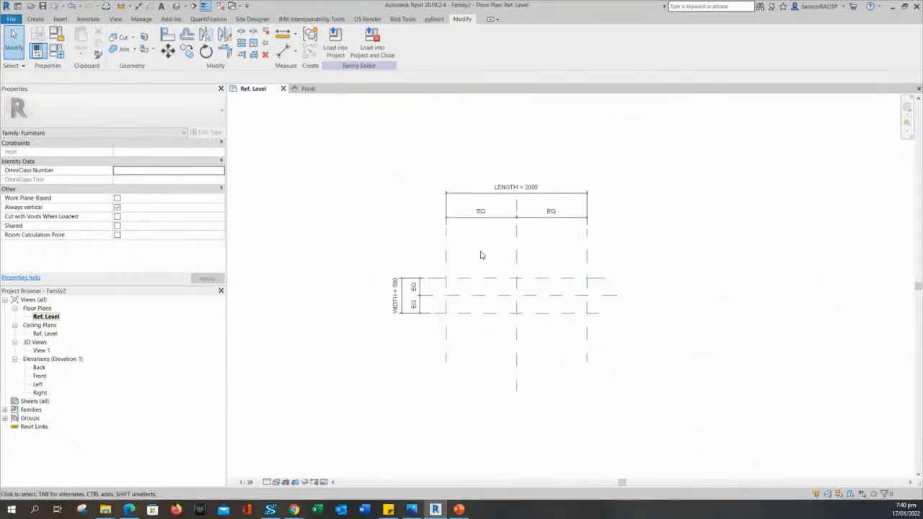
scroll(501, 155, up, 3)
scroll(482, 310, up, 1)
middle_drag(478, 315, 491, 281)
scroll(484, 281, down, 1)
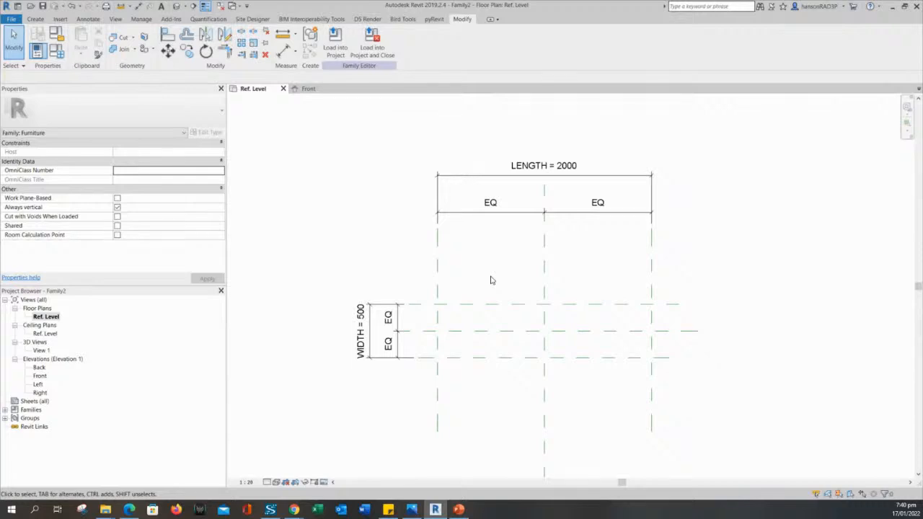
middle_drag(490, 280, 493, 271)
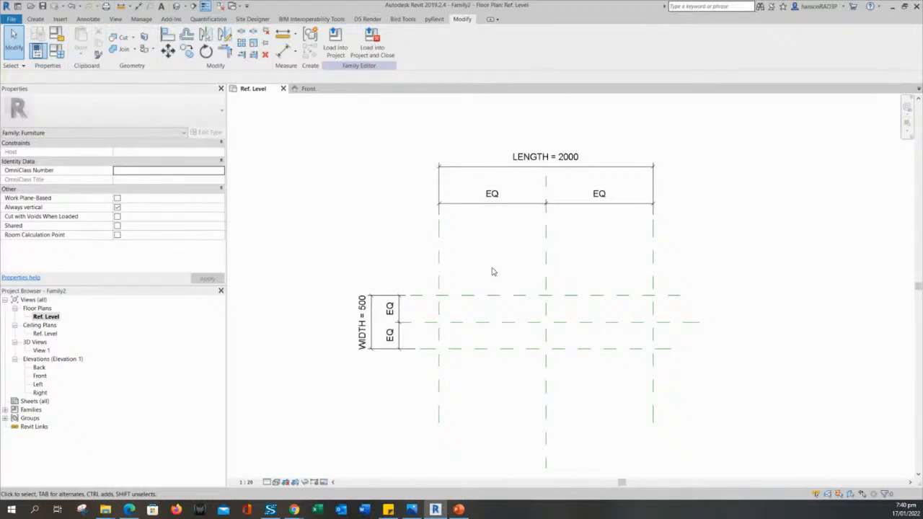
middle_drag(493, 271, 477, 281)
click(533, 178)
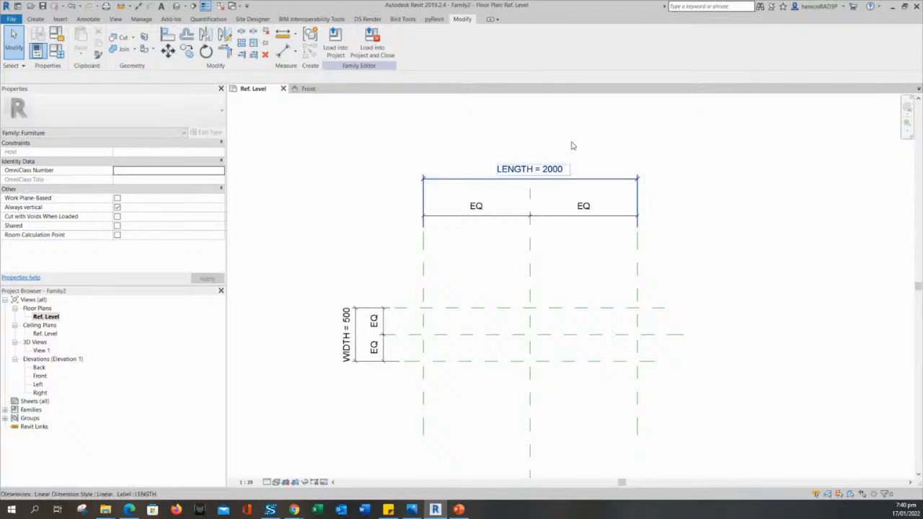
middle_drag(494, 258, 505, 229)
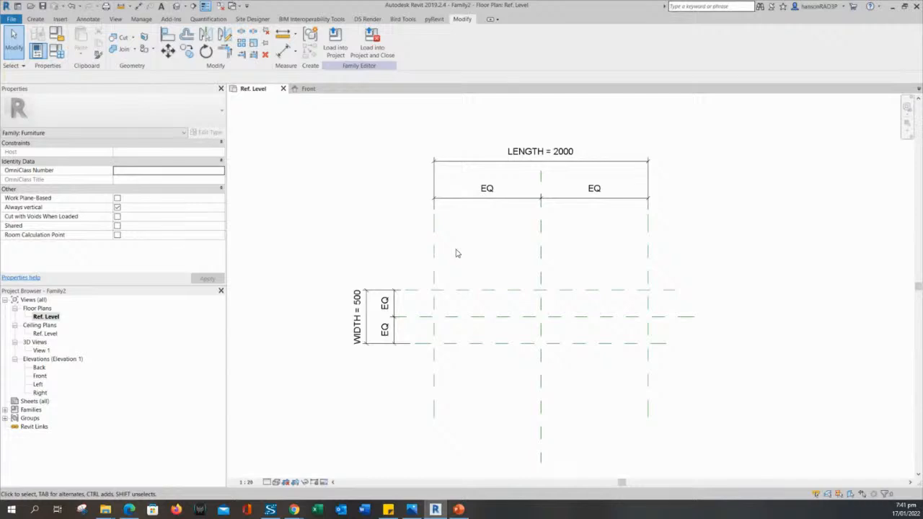
middle_drag(456, 253, 456, 269)
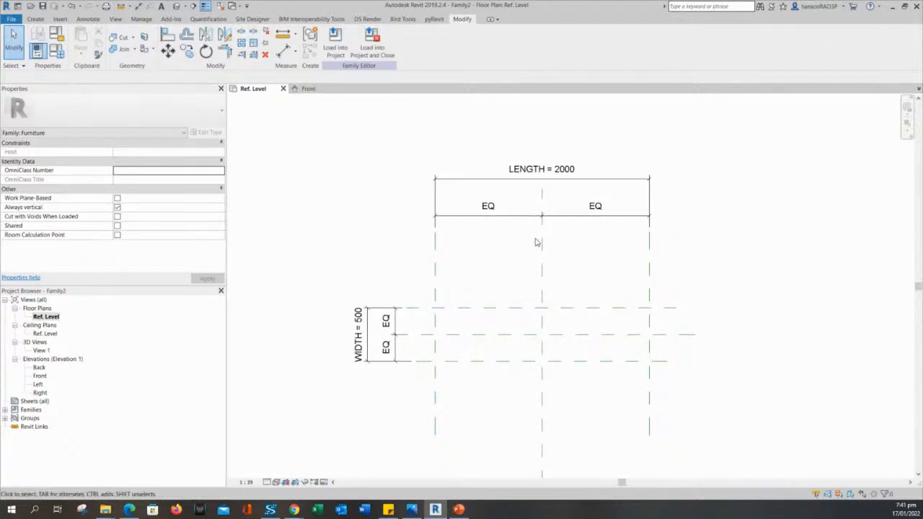
middle_drag(476, 259, 485, 263)
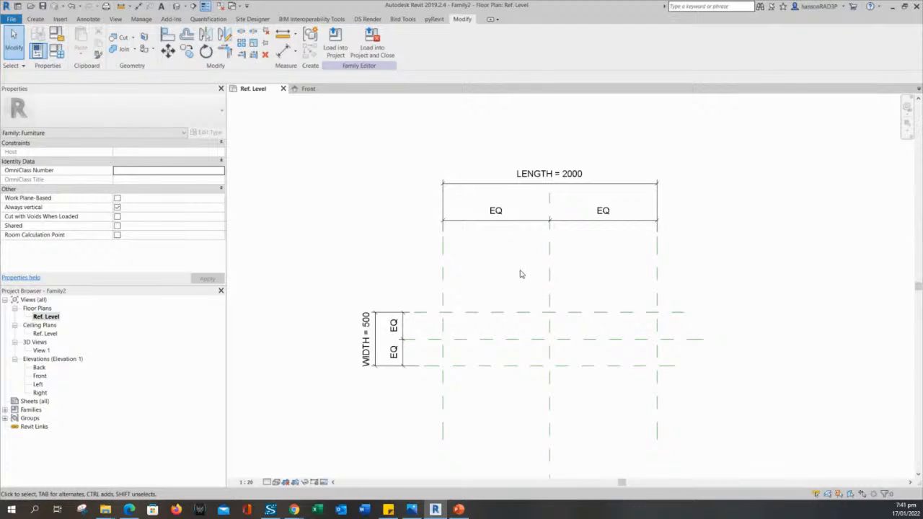
middle_drag(505, 294, 496, 263)
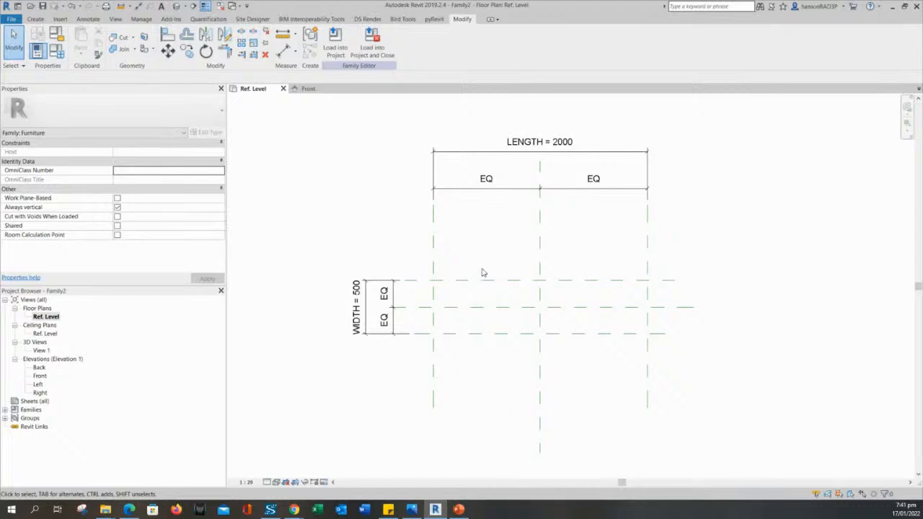
middle_drag(482, 258, 494, 266)
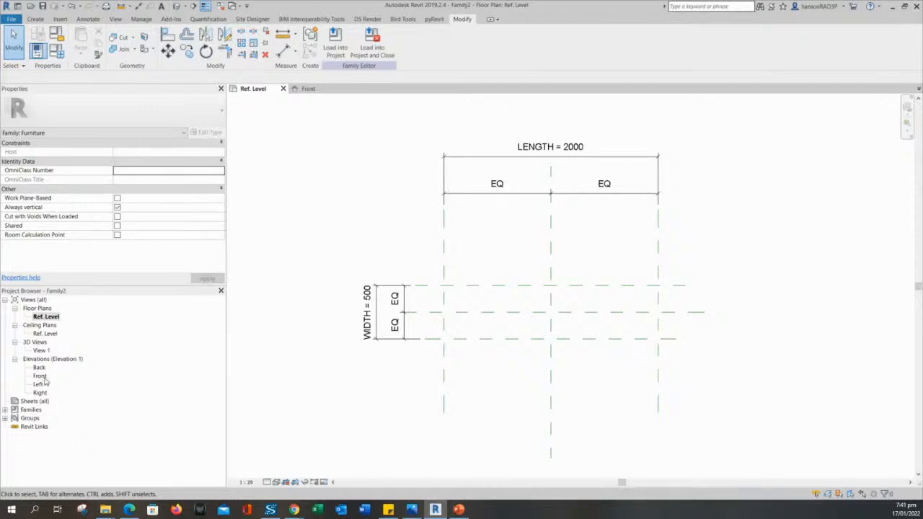
Open the Front elevation view and check the horizontal reference plane above the Ref. Level.
click(39, 376)
double_click(41, 377)
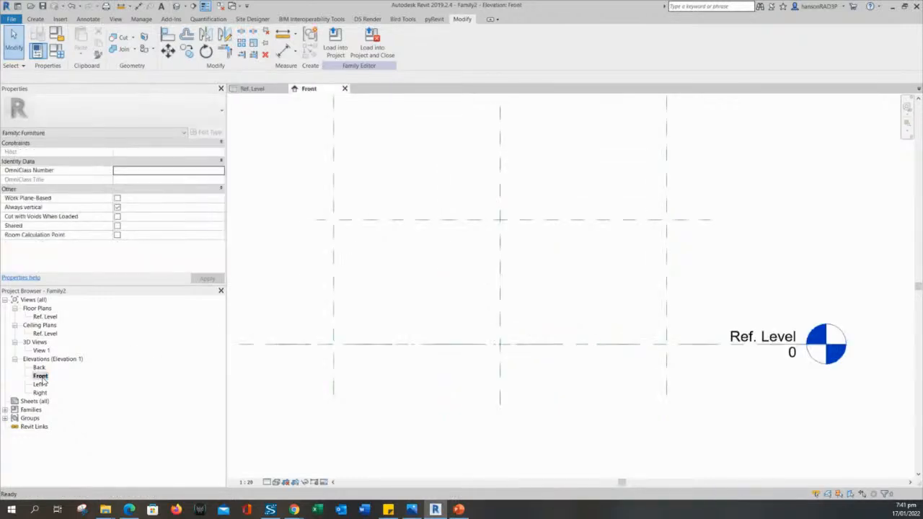
scroll(339, 414, down, 2)
middle_drag(418, 420, 499, 395)
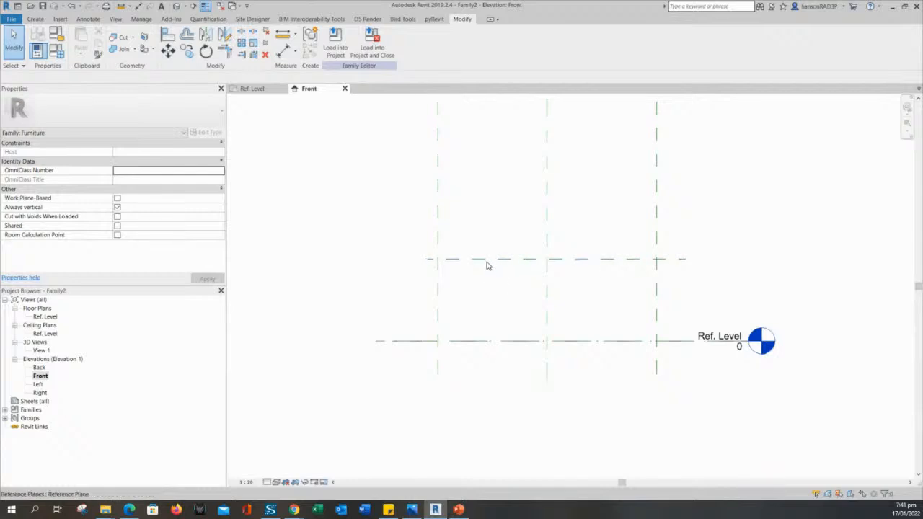
click(488, 261)
click(478, 215)
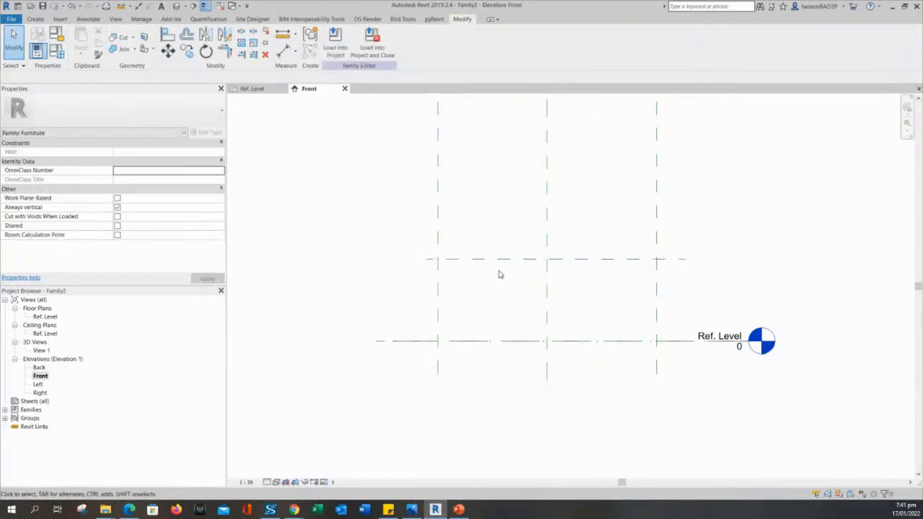
click(500, 260)
click(484, 243)
click(486, 261)
middle_drag(505, 237, 520, 177)
click(334, 201)
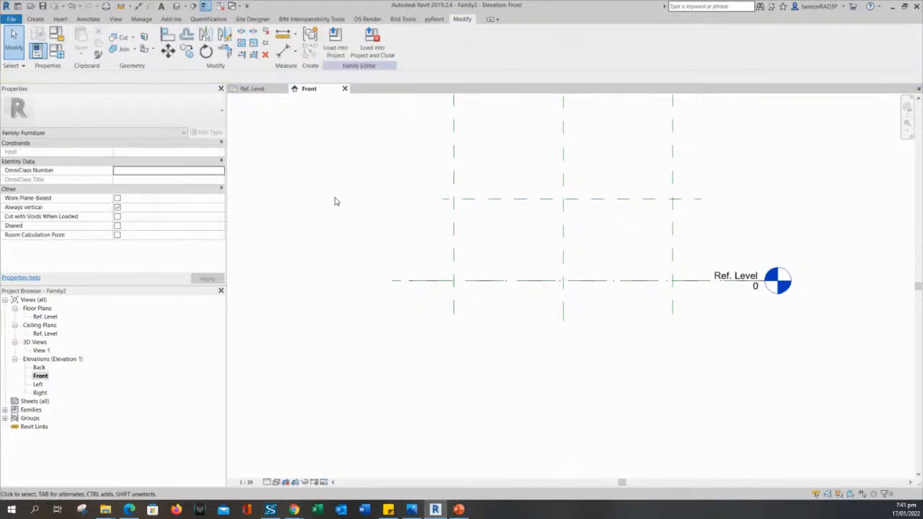
middle_drag(334, 202, 377, 248)
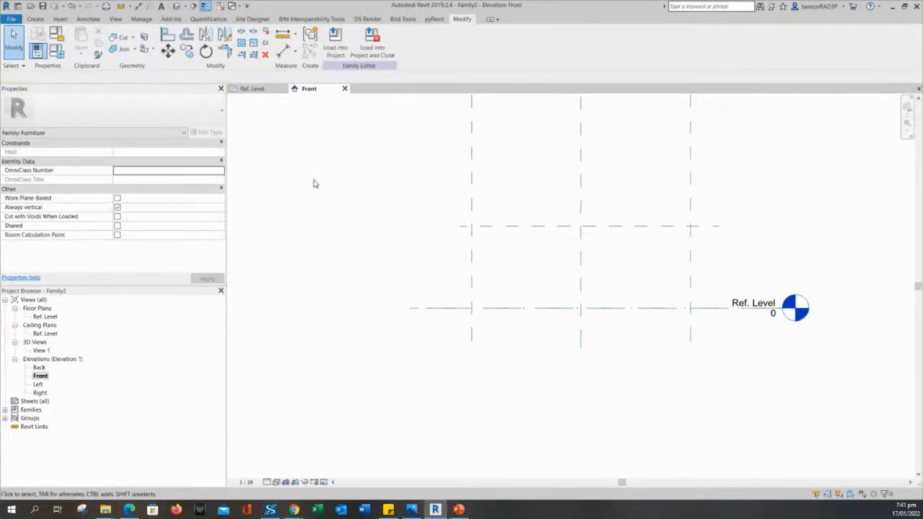
Place an aligned dimension between the Ref. Level reference plane and the horizontal reference plane above it, outside the left vertical plane.
click(285, 49)
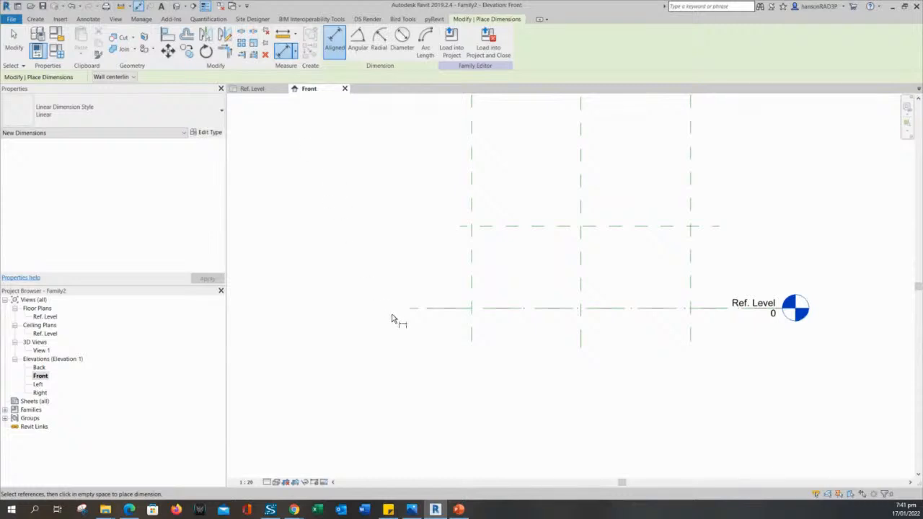
click(423, 309)
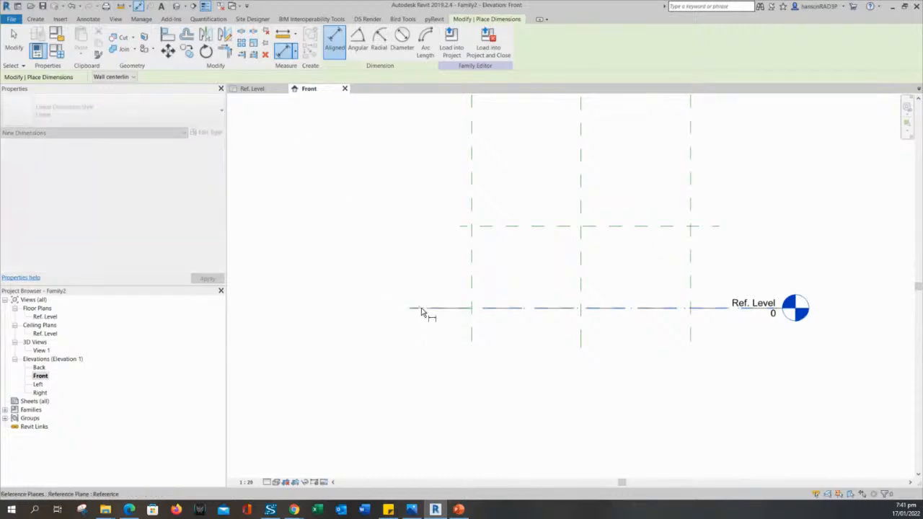
click(505, 227)
click(420, 252)
right_click(376, 220)
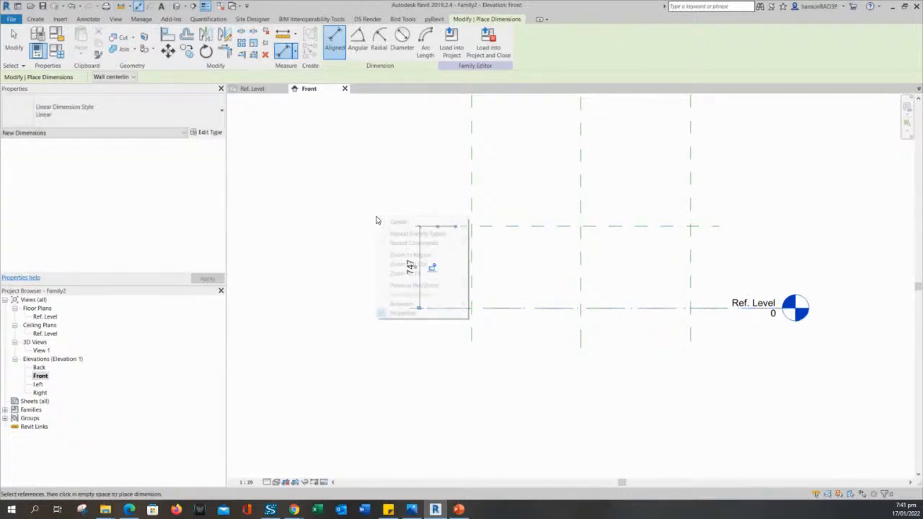
scroll(394, 222, up, 2)
right_click(398, 228)
click(416, 228)
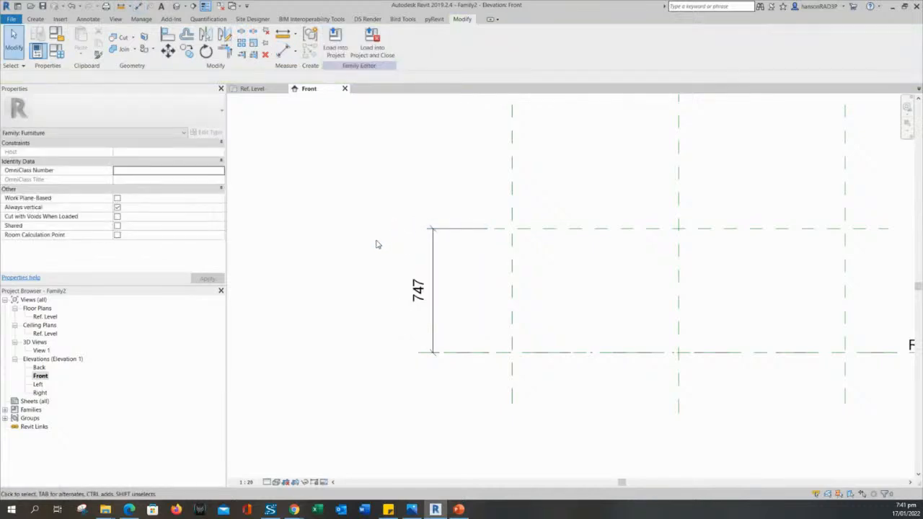
click(433, 324)
click(334, 185)
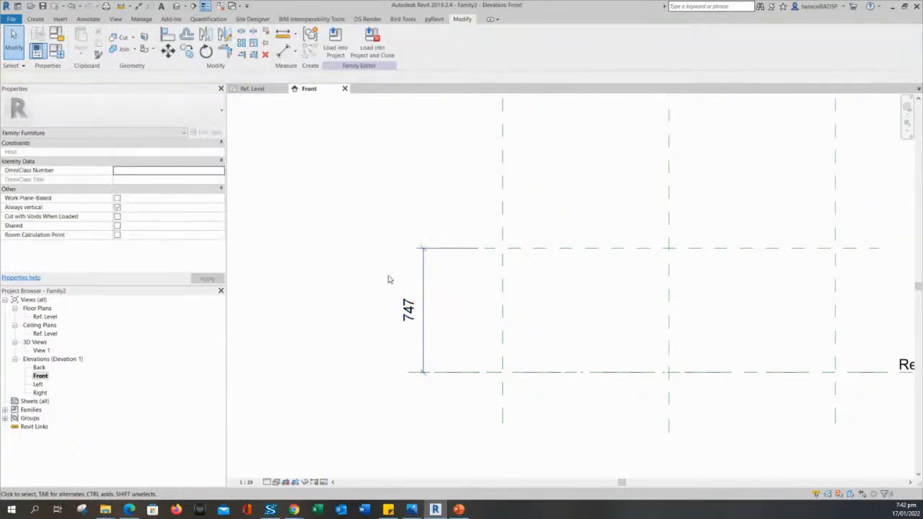
Label the vertical dimension with a new family type parameter named HEIGHT, grouped under Dimensions.
click(423, 273)
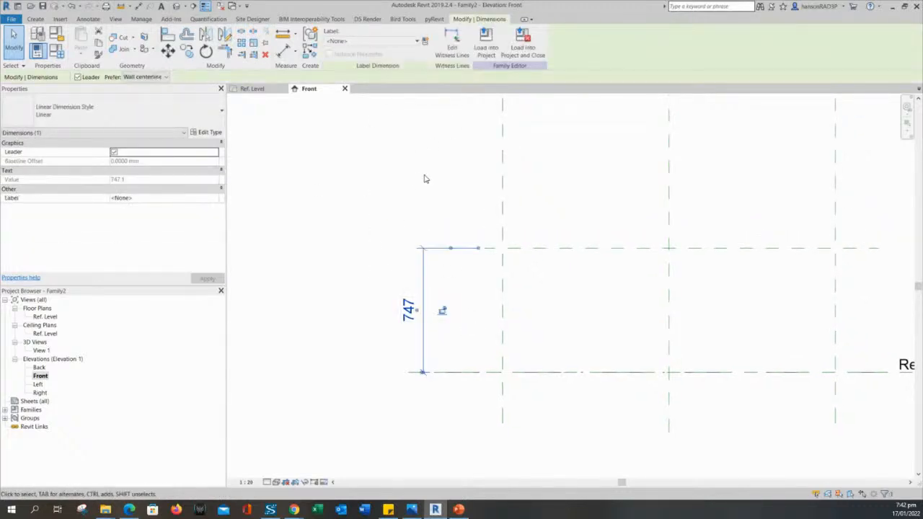
click(415, 41)
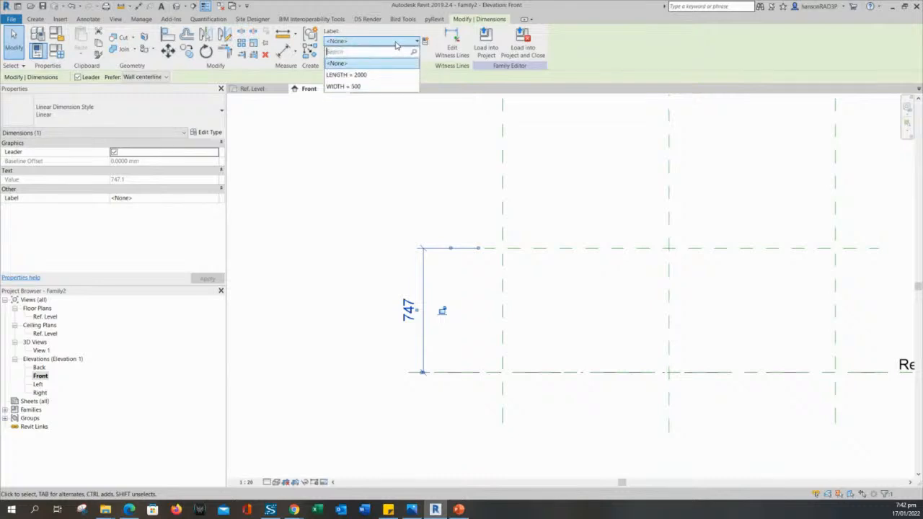
click(425, 42)
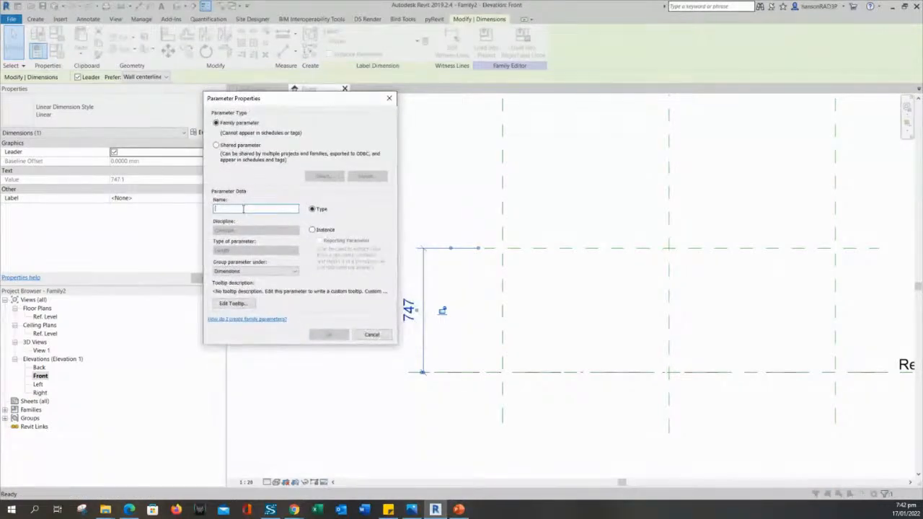
text(HEIGHT)
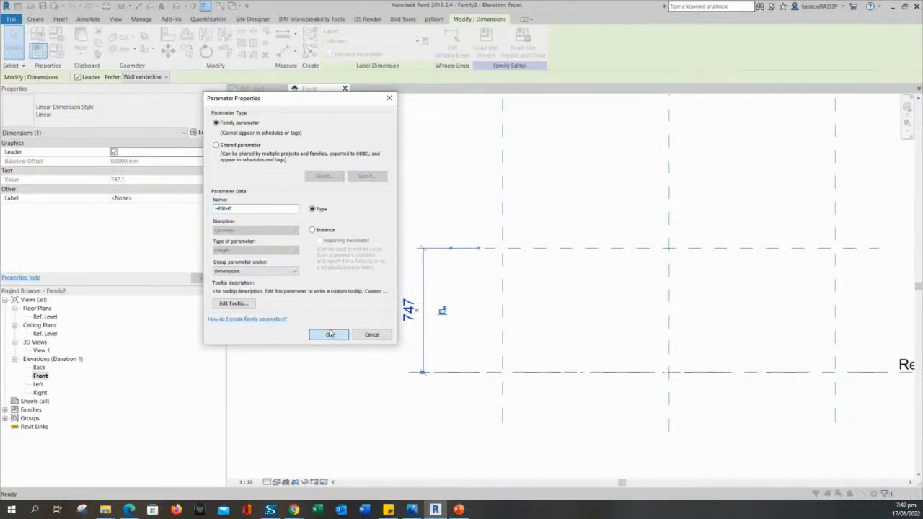
click(330, 334)
click(333, 258)
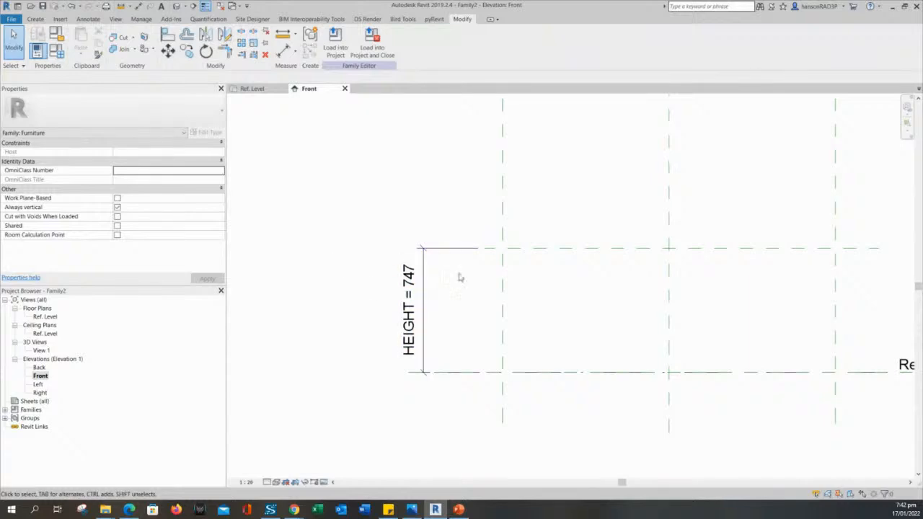
Set the HEIGHT parameter to 800 in the family types and apply it to the Front elevation's reference planes.
scroll(457, 290, down, 2)
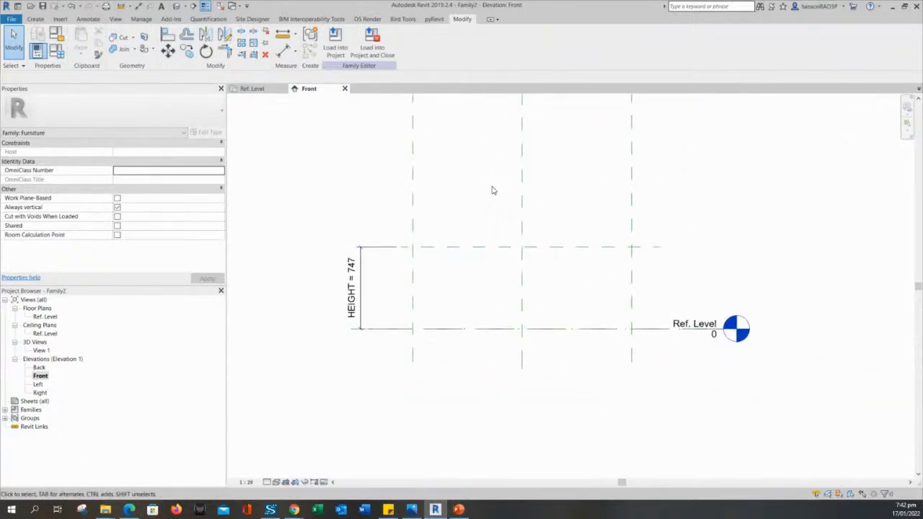
scroll(479, 184, down, 1)
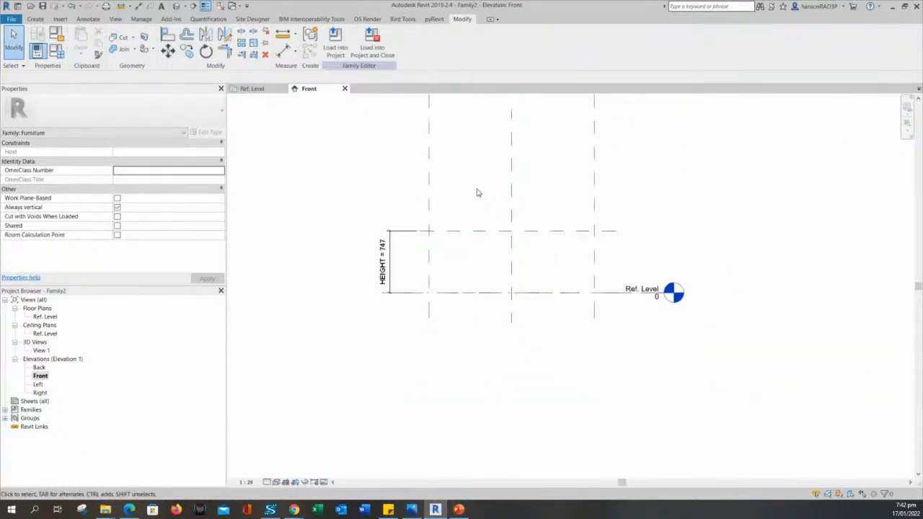
middle_drag(477, 193, 587, 256)
scroll(587, 255, up, 1)
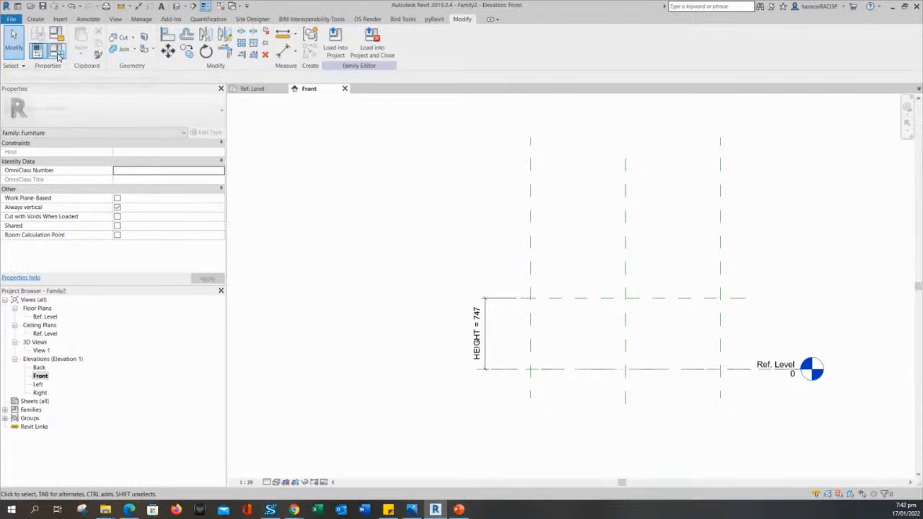
click(58, 54)
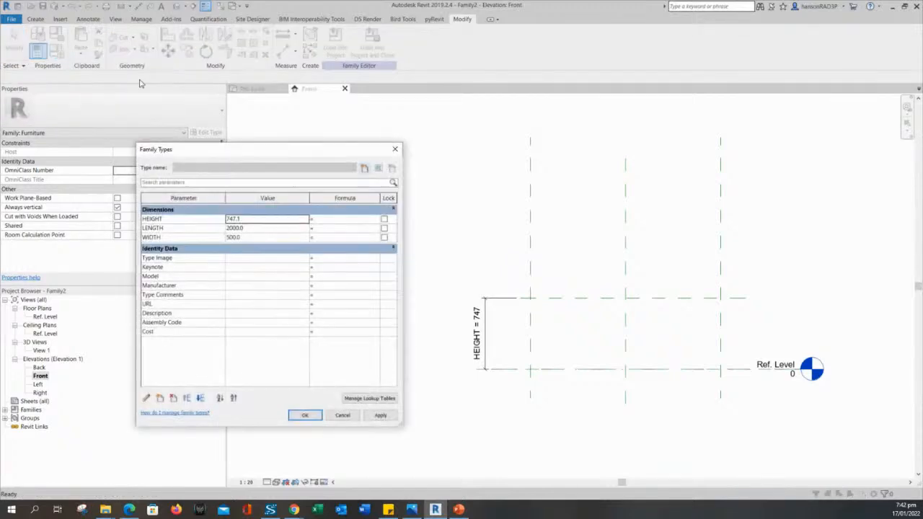
click(247, 221)
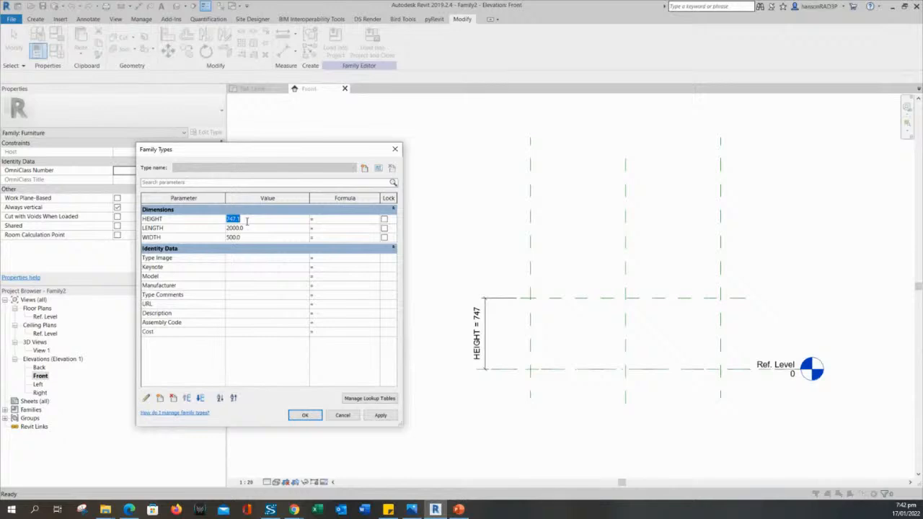
text(800)
click(380, 416)
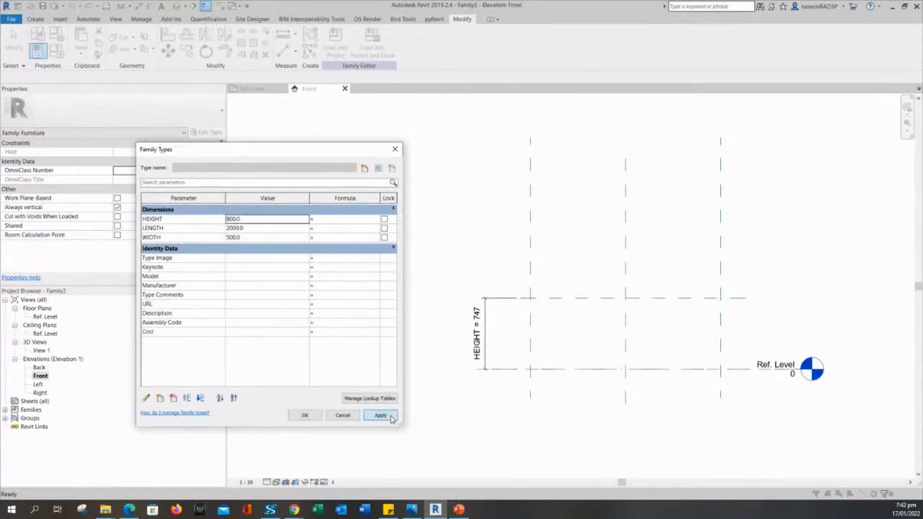
click(295, 418)
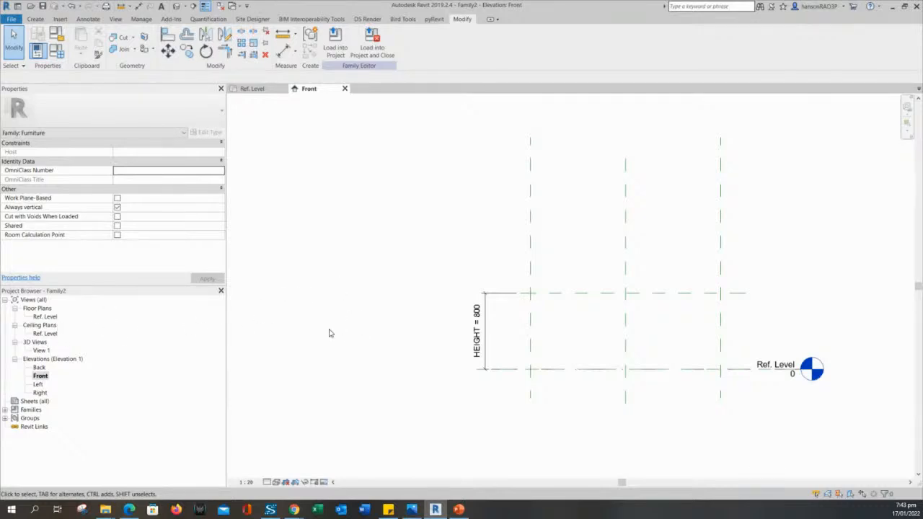
Open the Ref. Level floor plan and review the LENGTH, WIDTH and EQ dimensions on the reference planes.
double_click(45, 316)
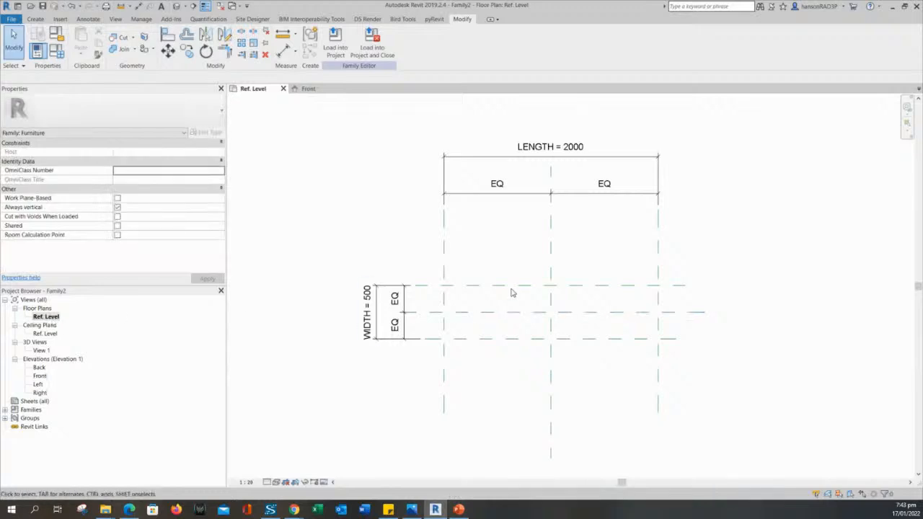
middle_drag(472, 250, 515, 243)
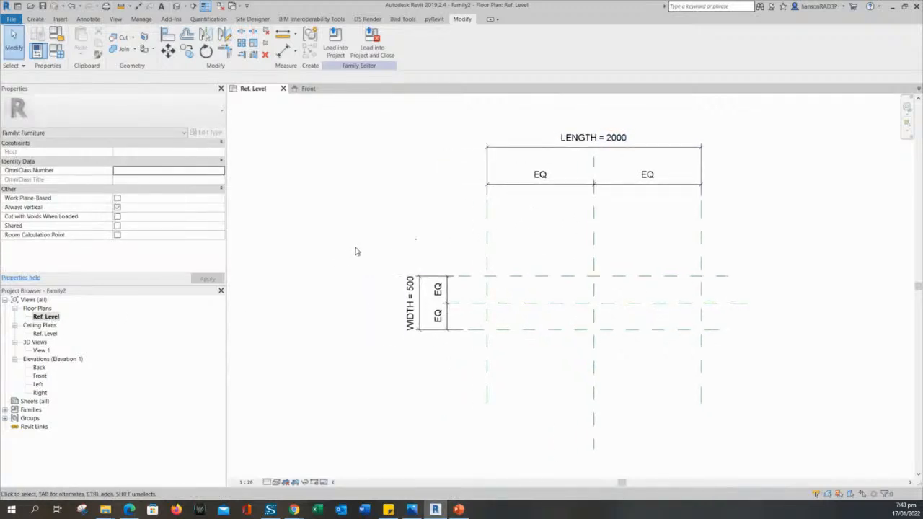
middle_drag(587, 254, 570, 270)
scroll(570, 270, up, 2)
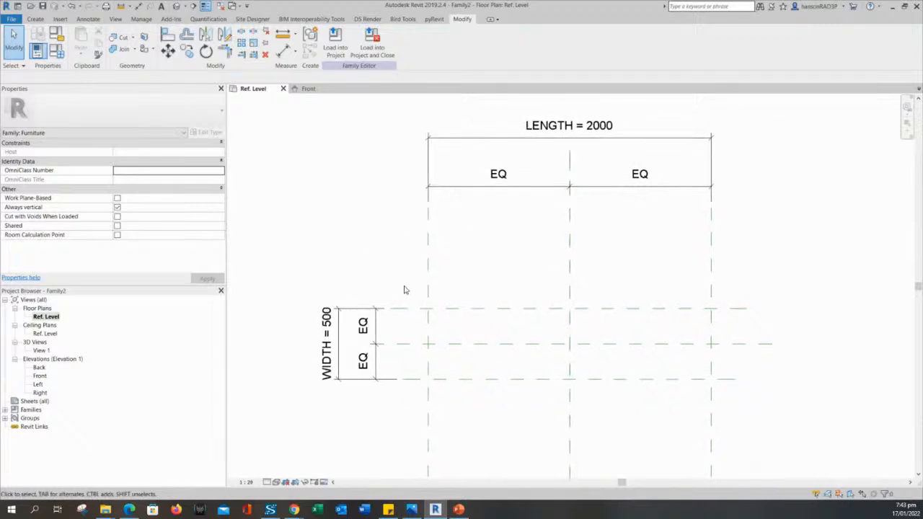
middle_drag(360, 234, 393, 241)
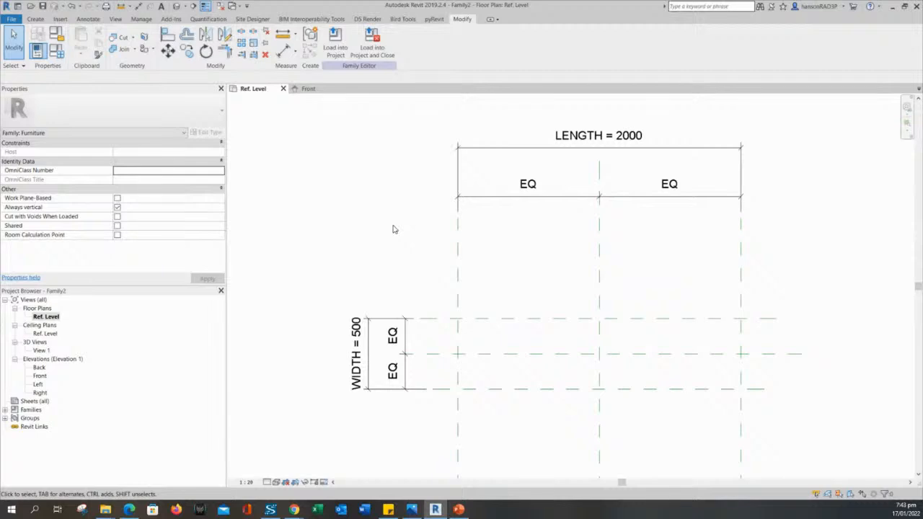
middle_drag(287, 195, 319, 157)
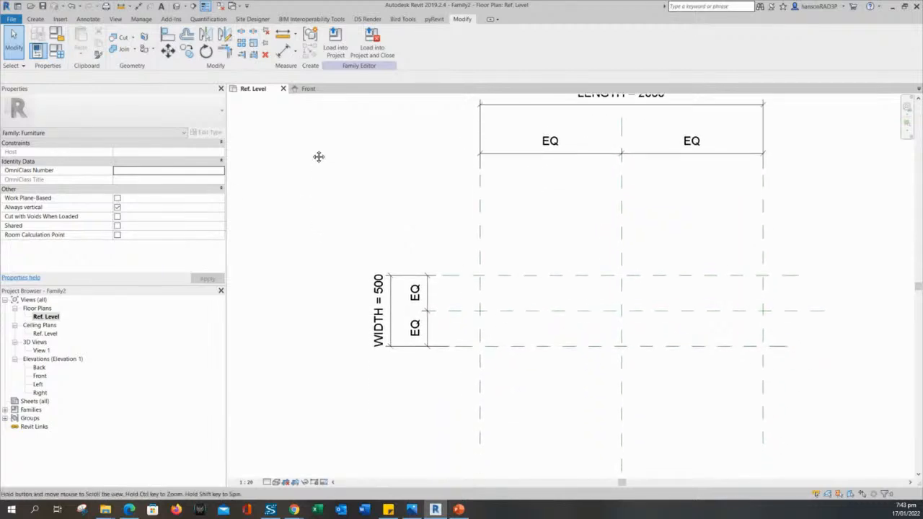
scroll(339, 193, down, 1)
middle_drag(373, 210, 363, 253)
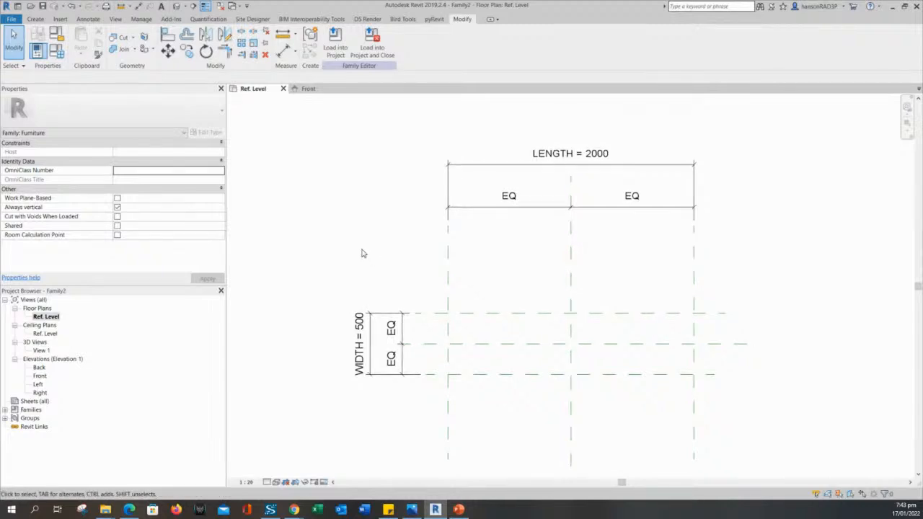
Save the family as BIM FAMILY TEST in the LEARNING folder inside the REVIT folder.
key(ctrl+s)
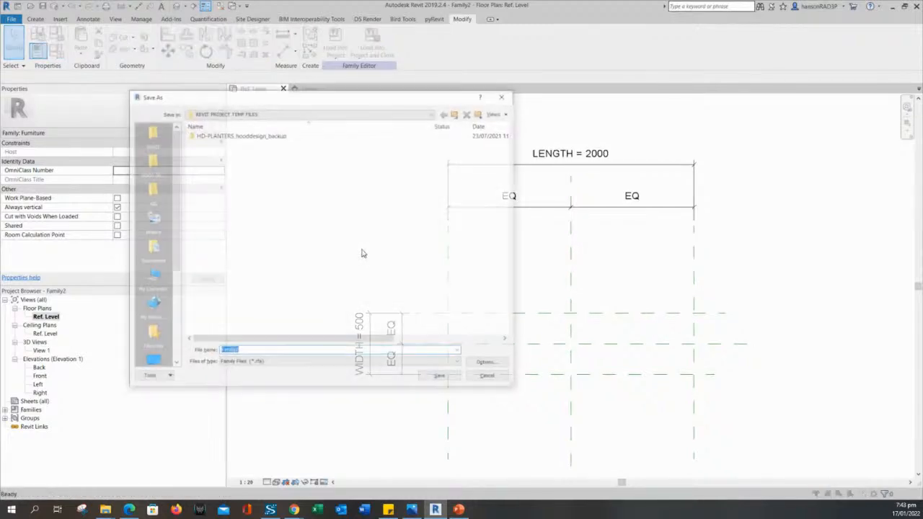
drag(300, 94, 392, 104)
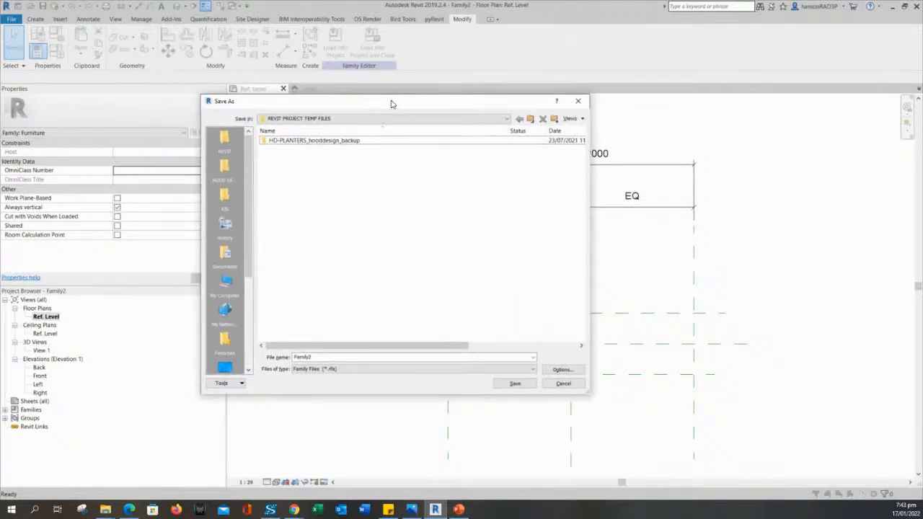
click(224, 140)
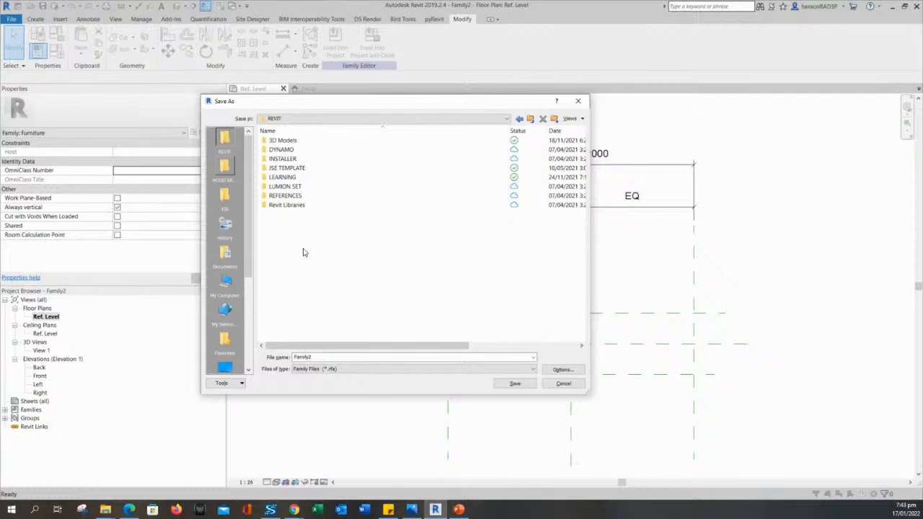
double_click(292, 178)
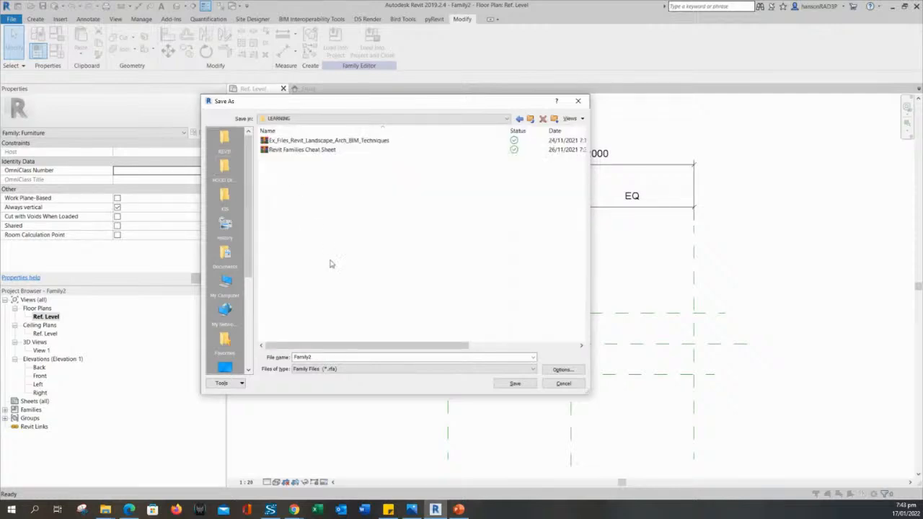
double_click(336, 356)
text(B)
text(IM SA)
text(FA)
text(MILY)
text(TEST)
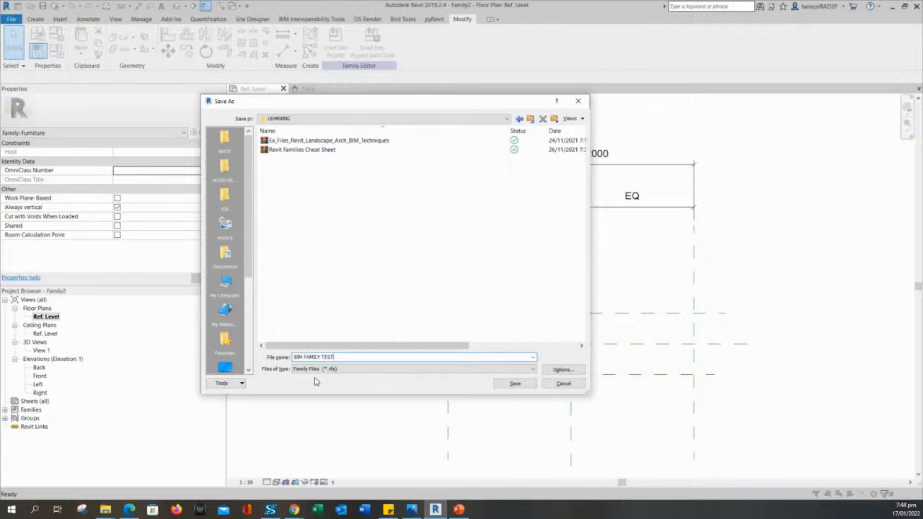
key(Return)
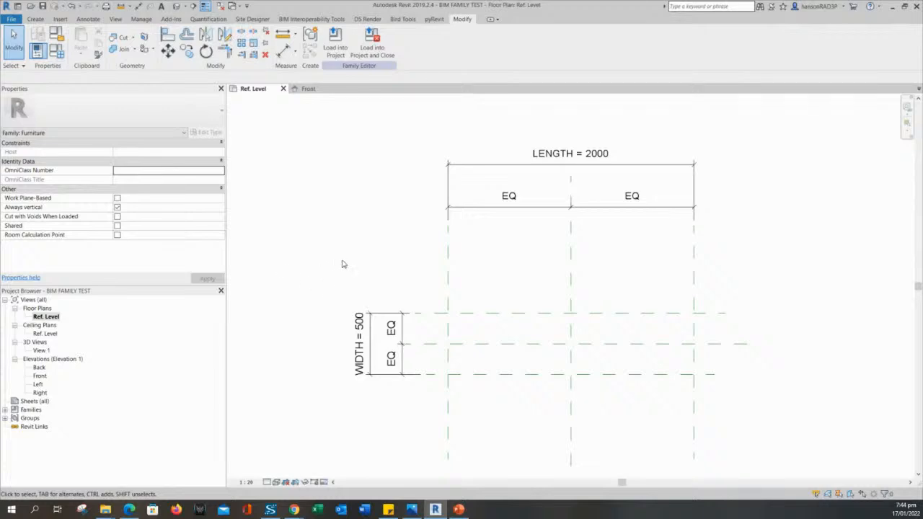
Check the Geometry step on the PowerPoint slide about creating families, and return to the Revit floor plan.
middle_drag(368, 266, 360, 245)
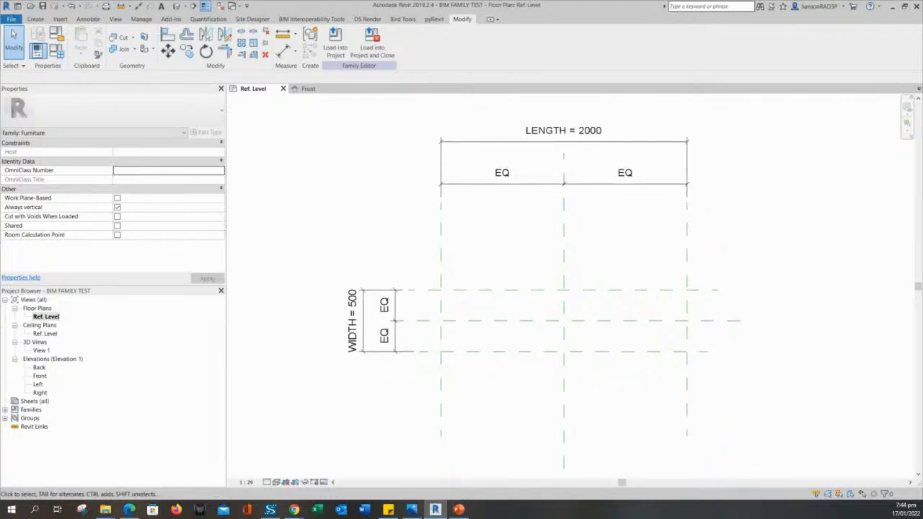
key(alt+Tab)
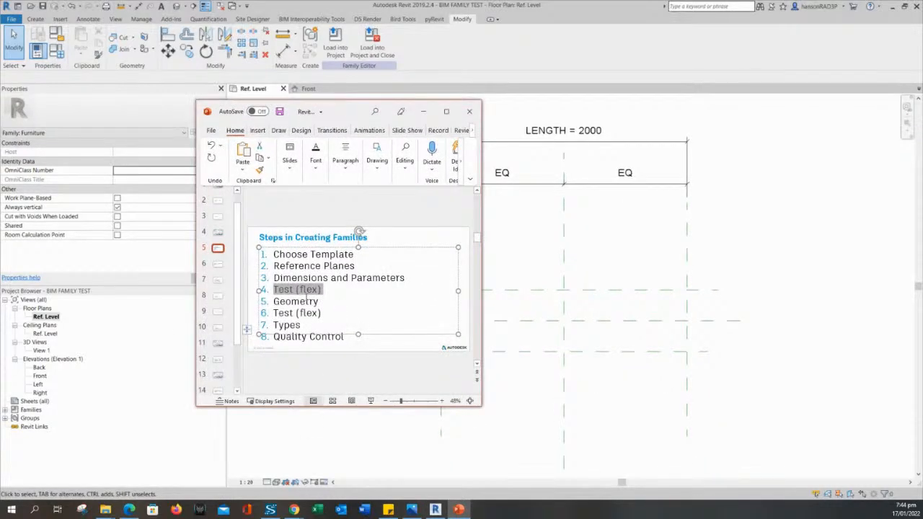
drag(320, 303, 280, 309)
click(423, 111)
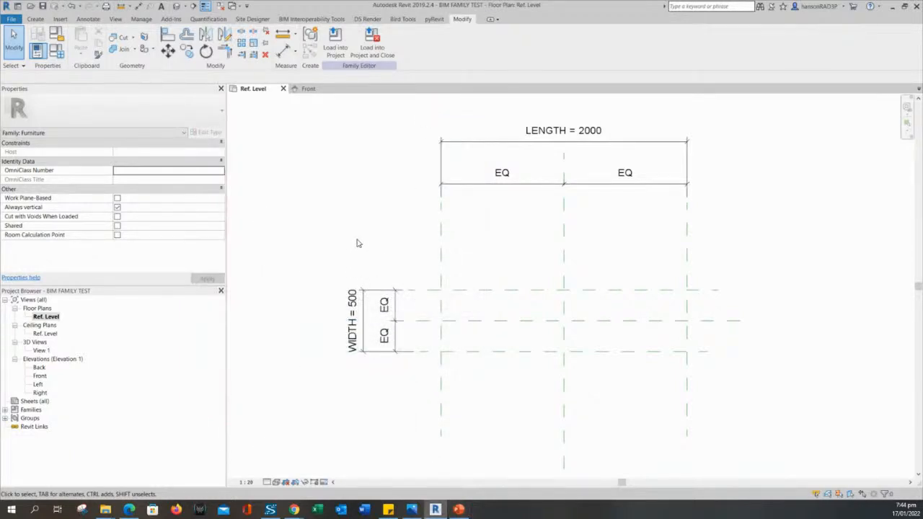
mouse_move(354, 239)
middle_down()
mouse_move(331, 248)
mouse_move(342, 236)
middle_up()
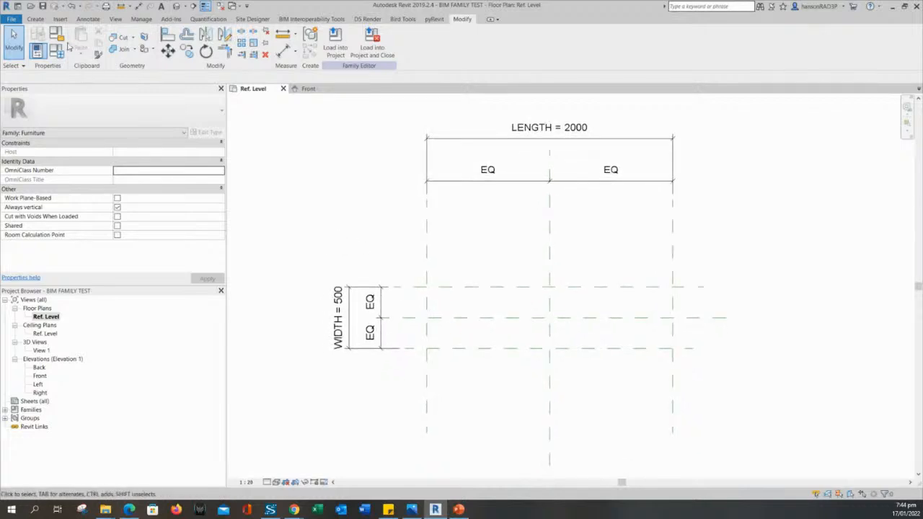
Start a solid extrusion on the Ref. Level work plane and review its depth and constraint settings.
click(37, 20)
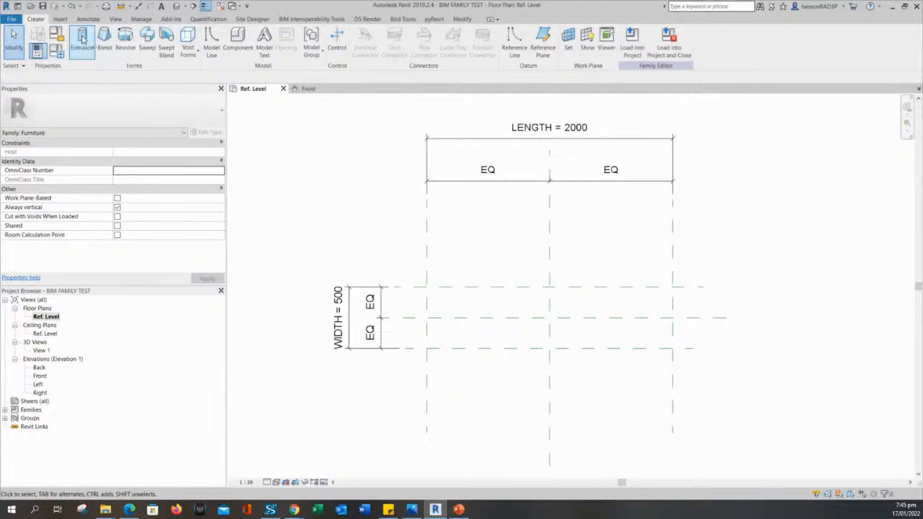
click(82, 38)
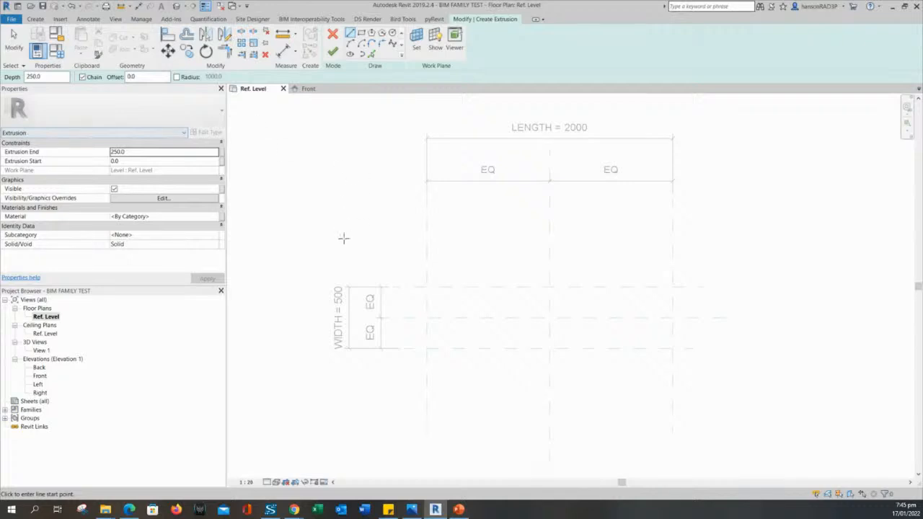
middle_drag(359, 239, 380, 261)
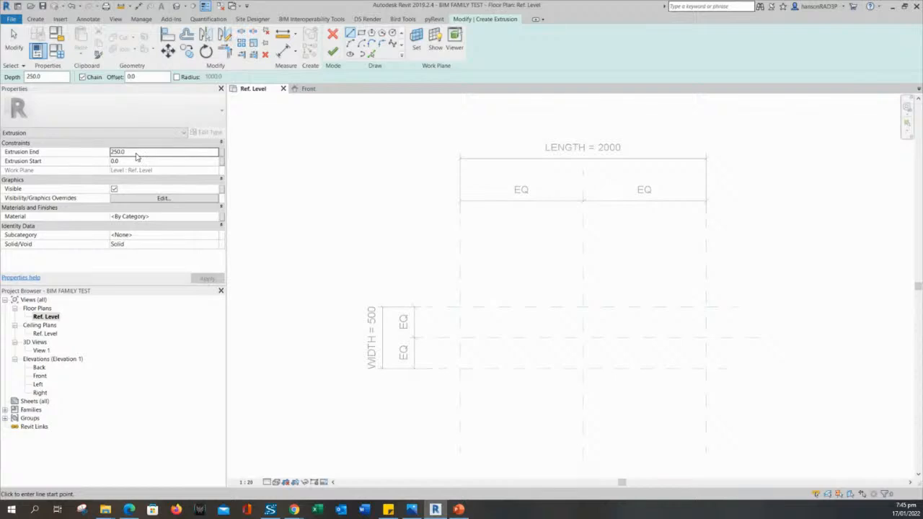
middle_drag(310, 211, 320, 212)
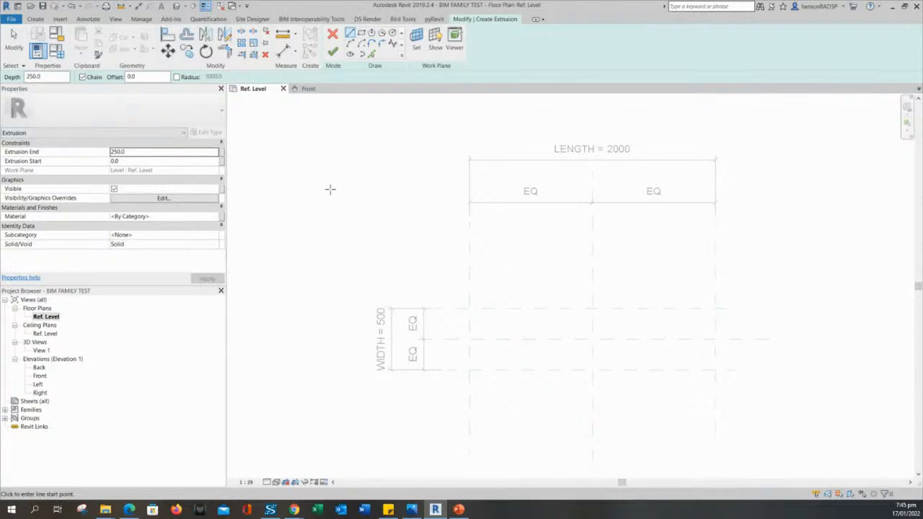
middle_drag(336, 202, 336, 208)
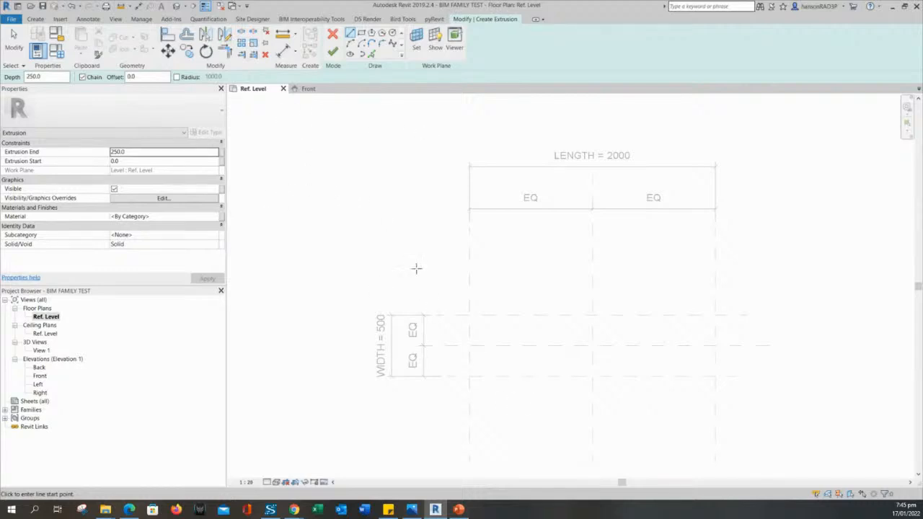
middle_drag(416, 267, 410, 247)
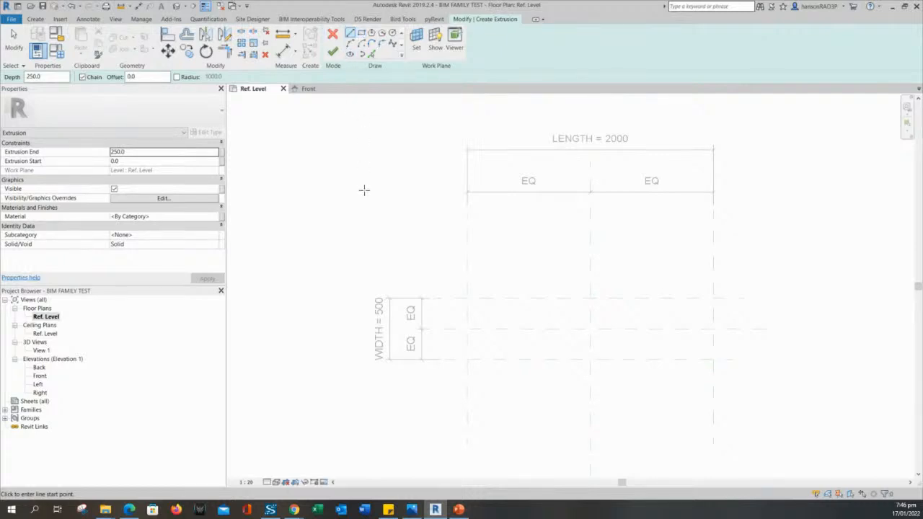
middle_drag(364, 190, 346, 206)
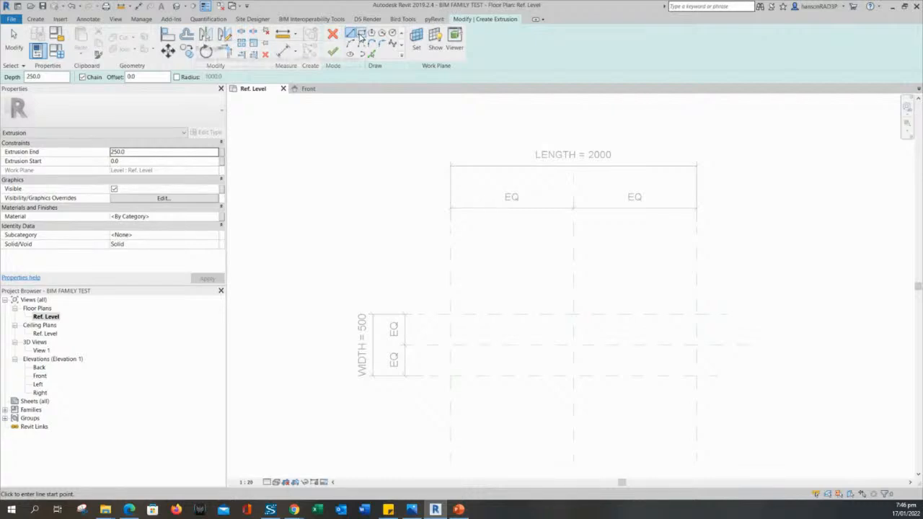
Choose the Rectangle tool for the extrusion sketch and try a first corner at the front-left reference plane intersection.
click(363, 34)
middle_drag(404, 250, 389, 194)
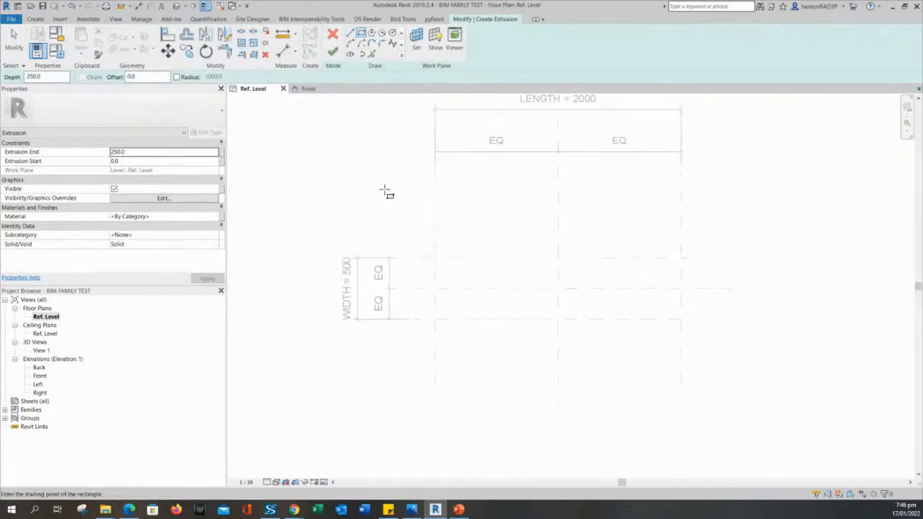
click(435, 319)
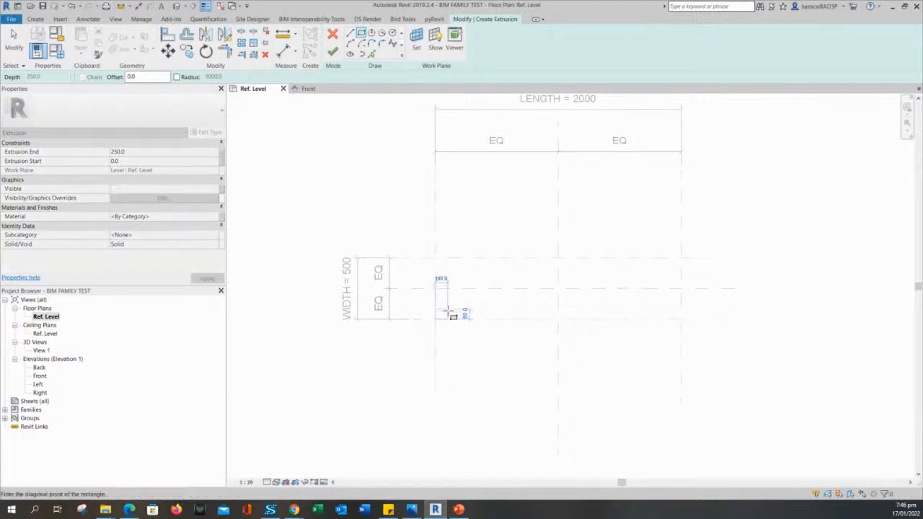
key(Escape)
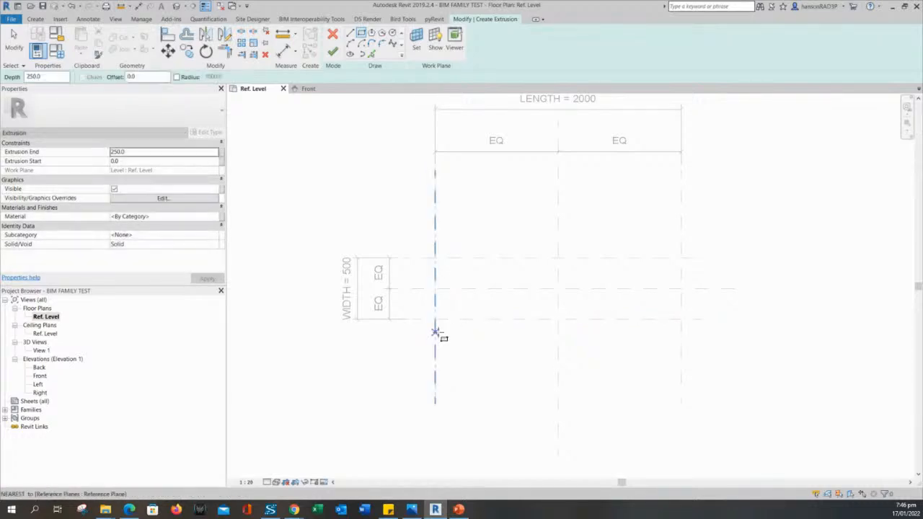
middle_drag(465, 358, 464, 377)
scroll(435, 335, up, 2)
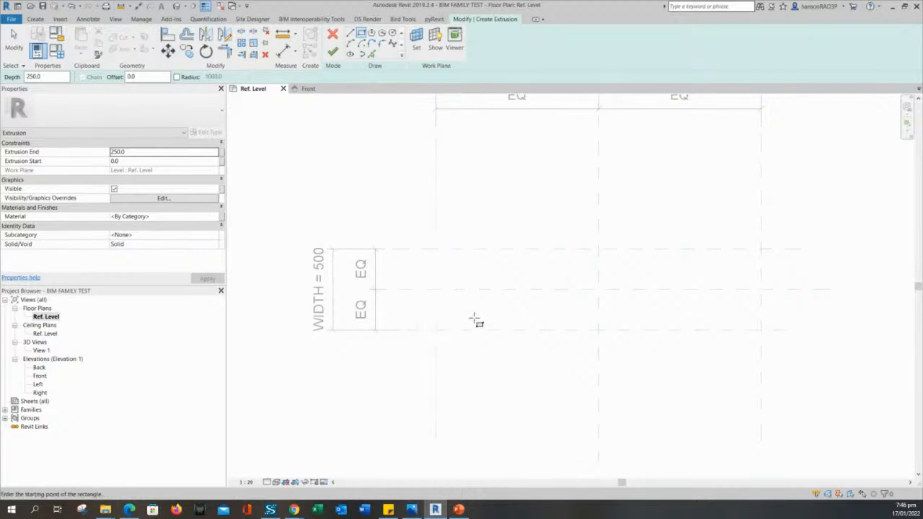
scroll(454, 325, up, 2)
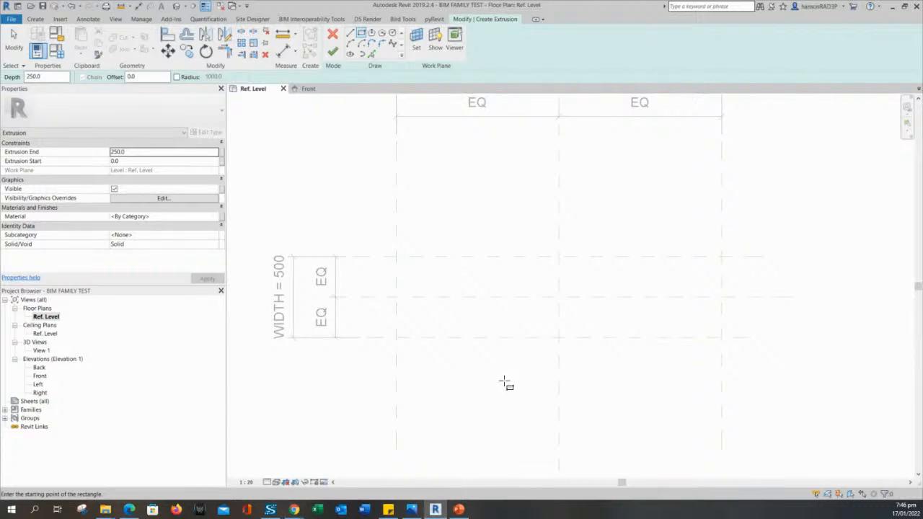
scroll(495, 387, up, 1)
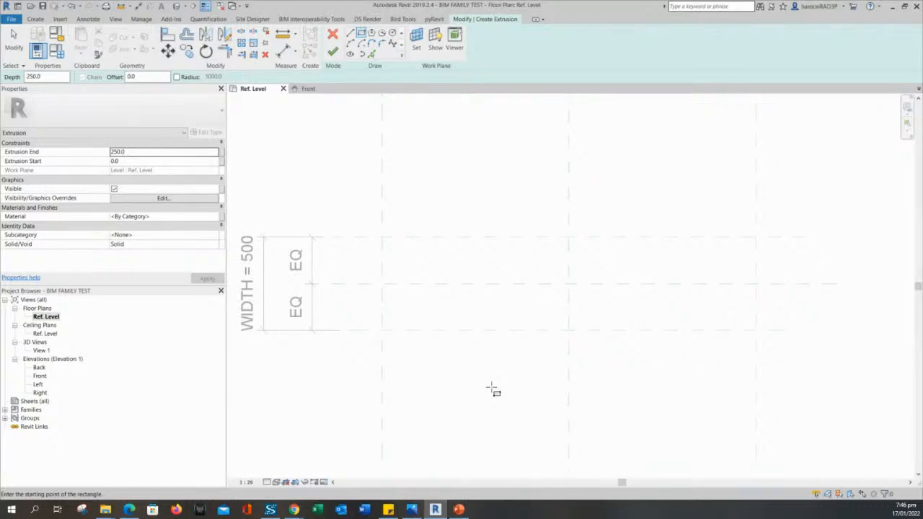
middle_drag(481, 387, 447, 377)
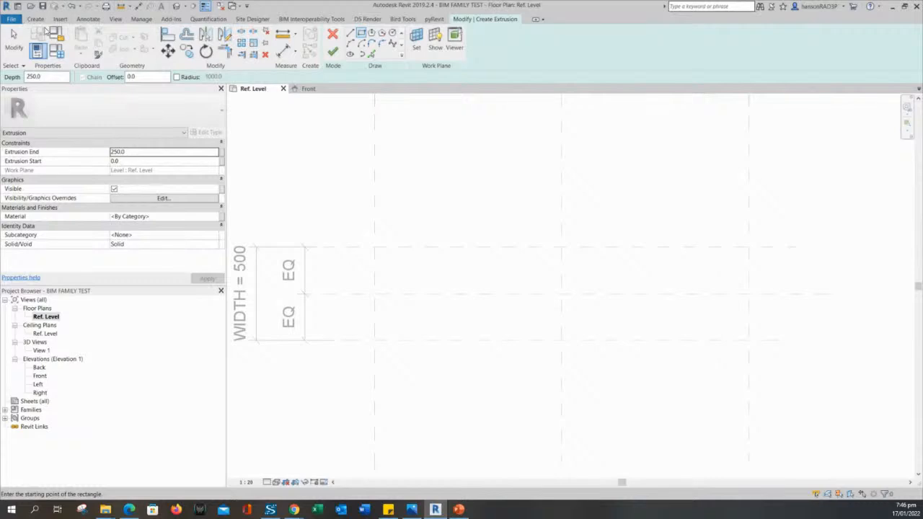
click(35, 18)
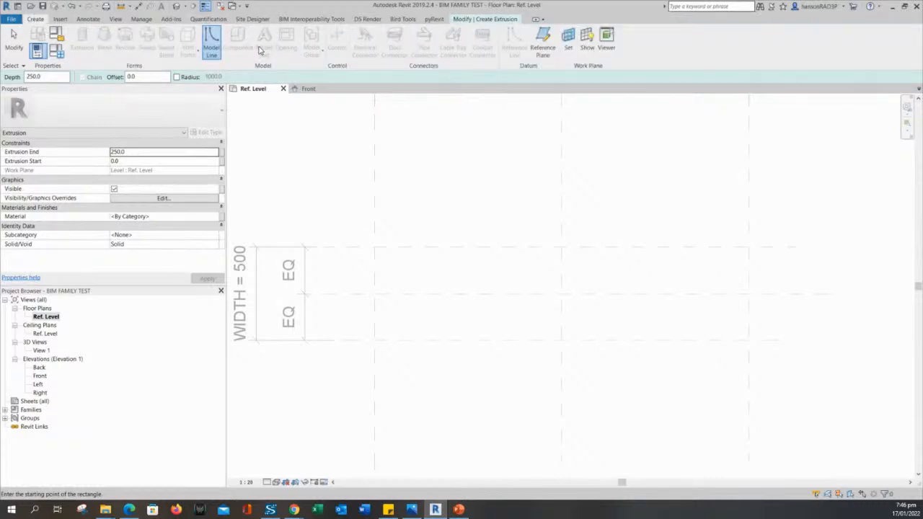
click(483, 21)
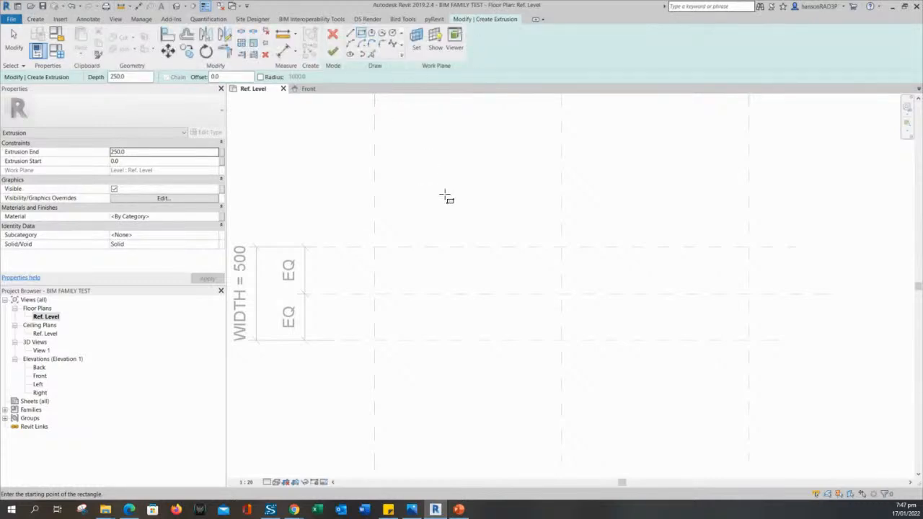
Sketch a 2000 by 500 rectangle between opposite intersections of the outer LENGTH and WIDTH reference planes.
middle_drag(446, 196, 501, 251)
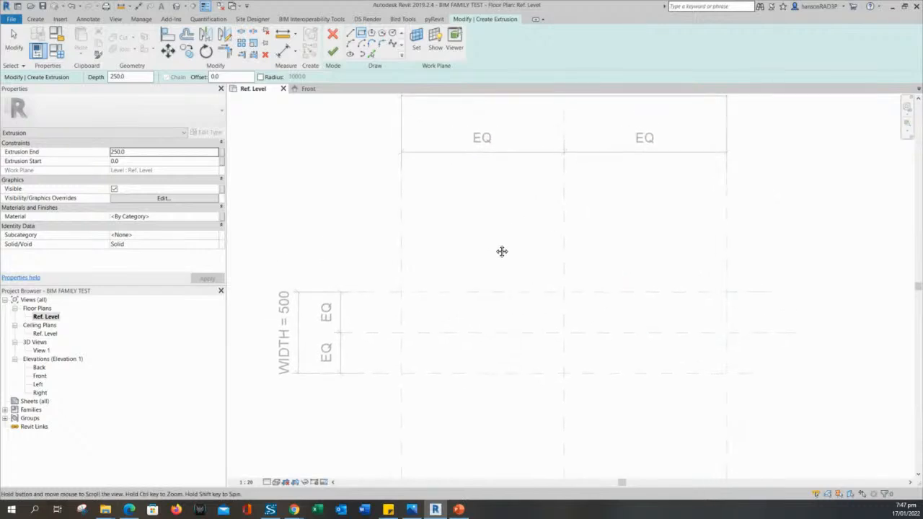
scroll(501, 250, down, 1)
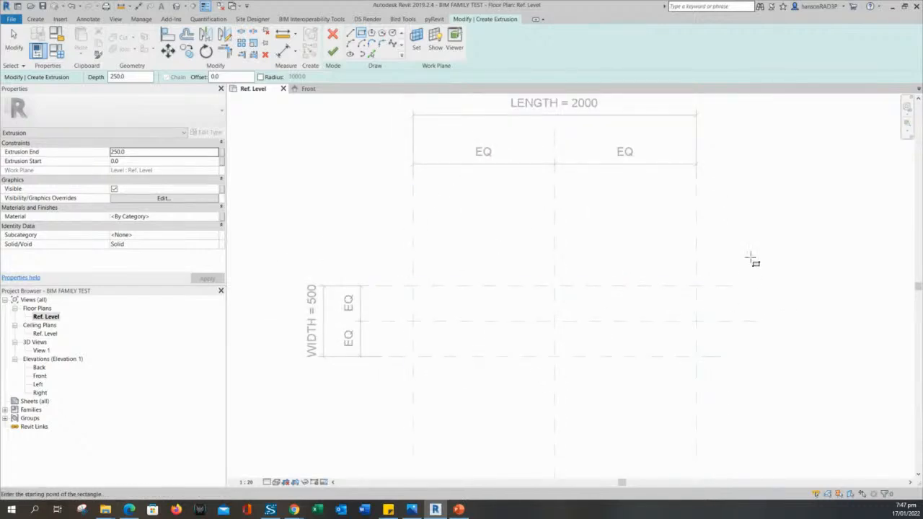
middle_drag(517, 238, 484, 250)
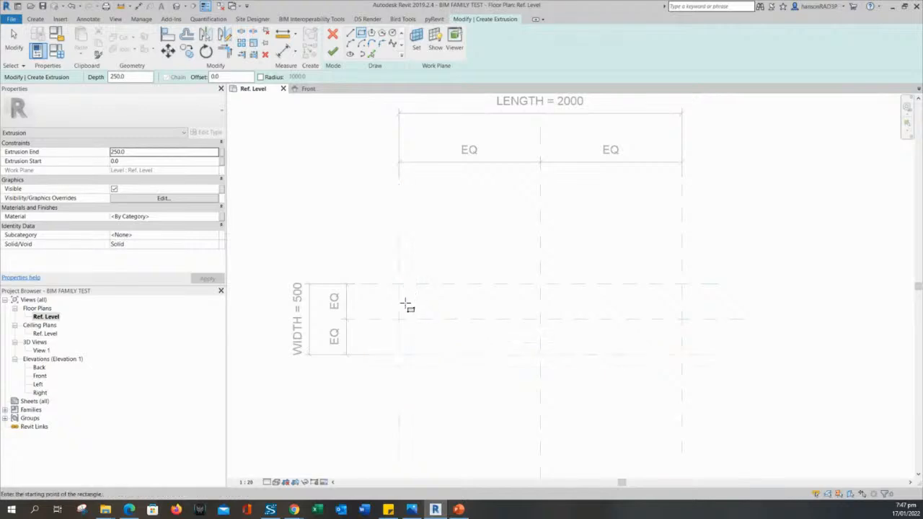
click(398, 355)
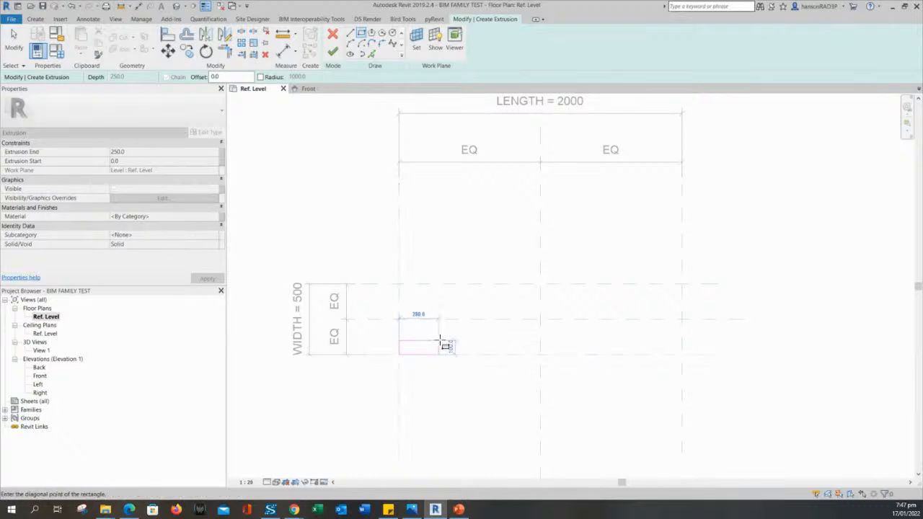
click(682, 285)
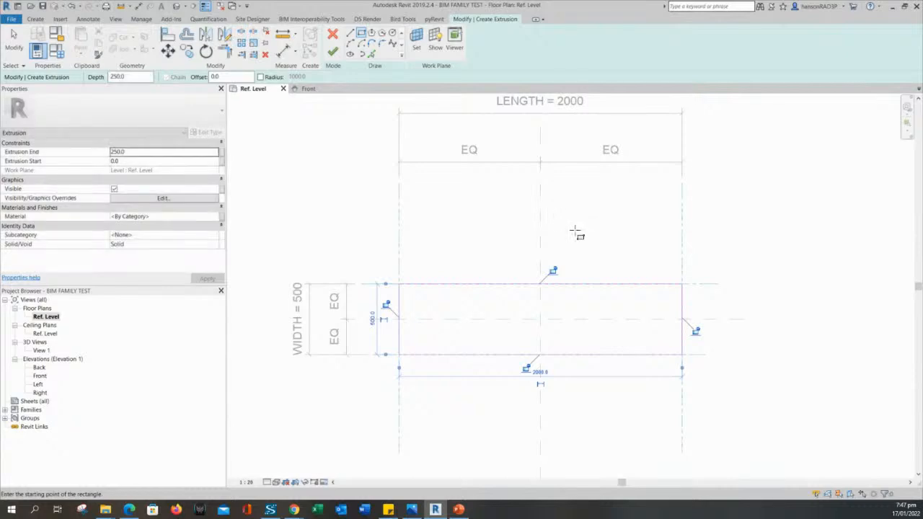
Lock all four sides of the rectangle to the outer reference planes with alignment constraints.
middle_drag(579, 226, 592, 202)
scroll(589, 202, down, 2)
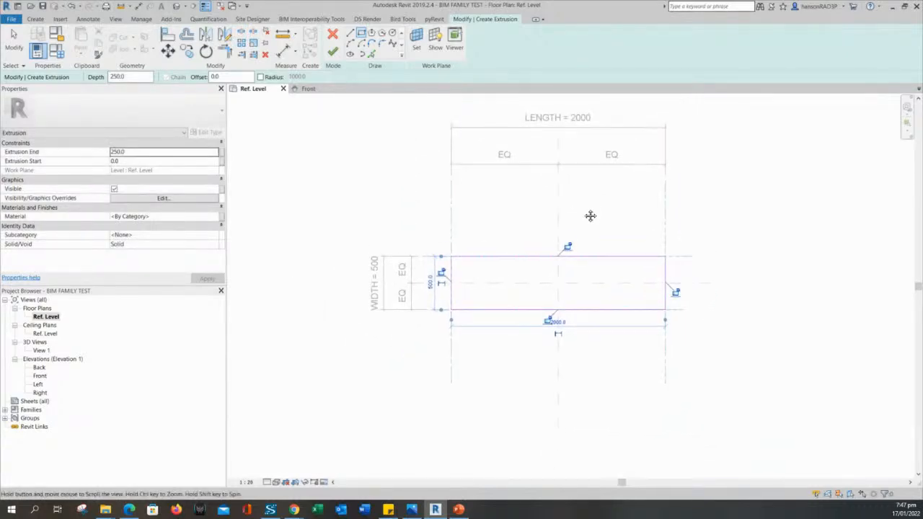
scroll(580, 231, up, 2)
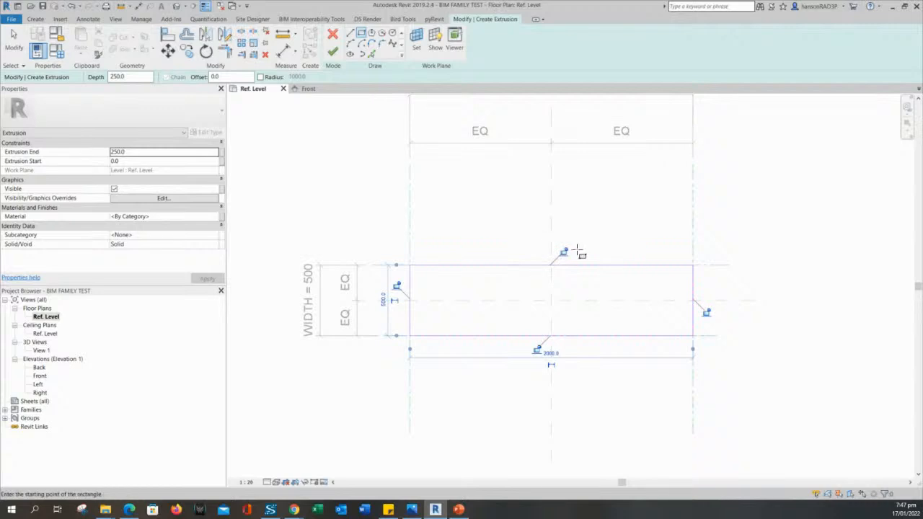
middle_drag(580, 243, 594, 235)
scroll(594, 235, up, 2)
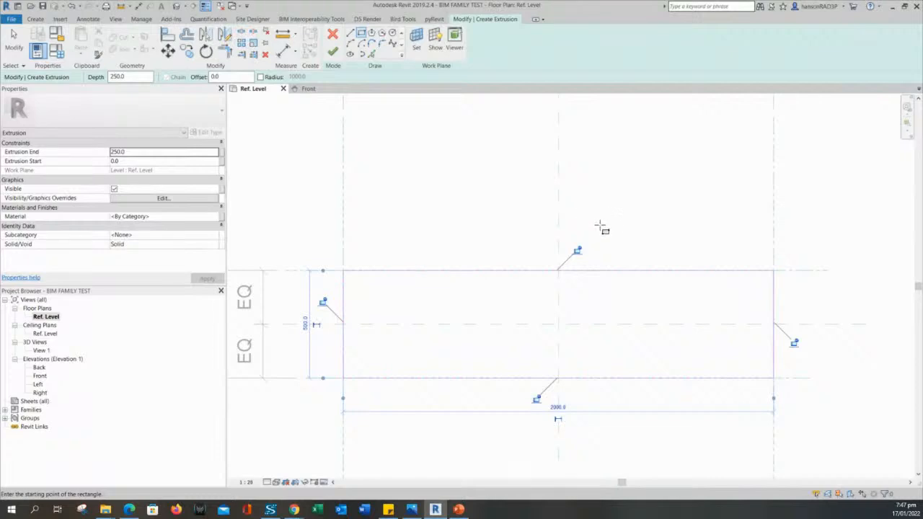
scroll(603, 225, down, 2)
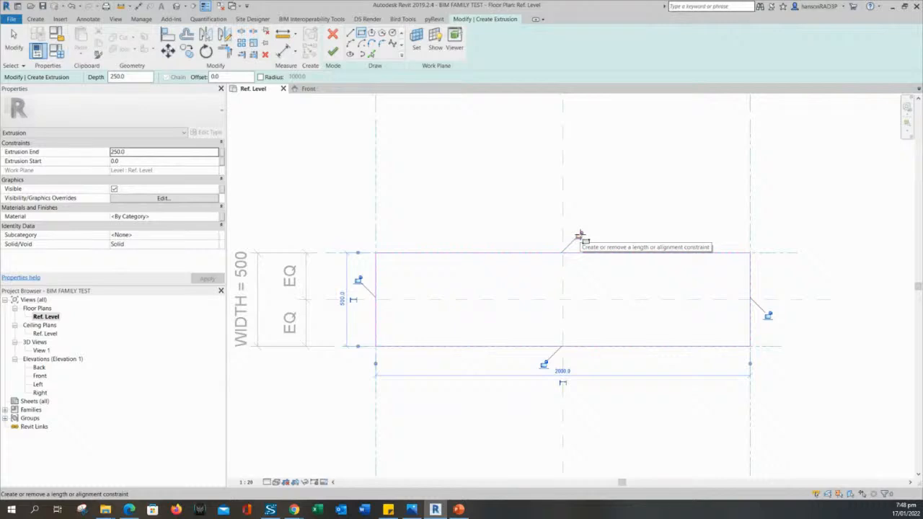
click(576, 237)
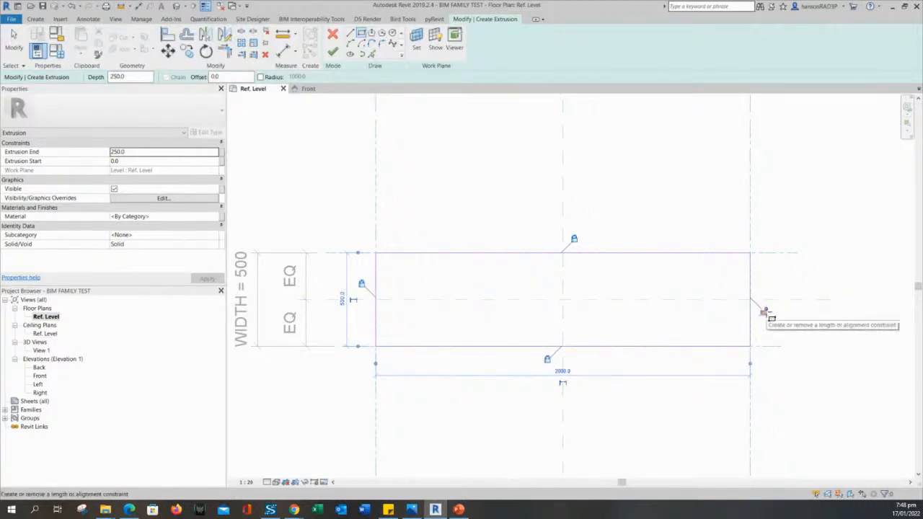
Finish the extrusion sketch with a depth of 250 and clear the selection.
scroll(800, 336, down, 2)
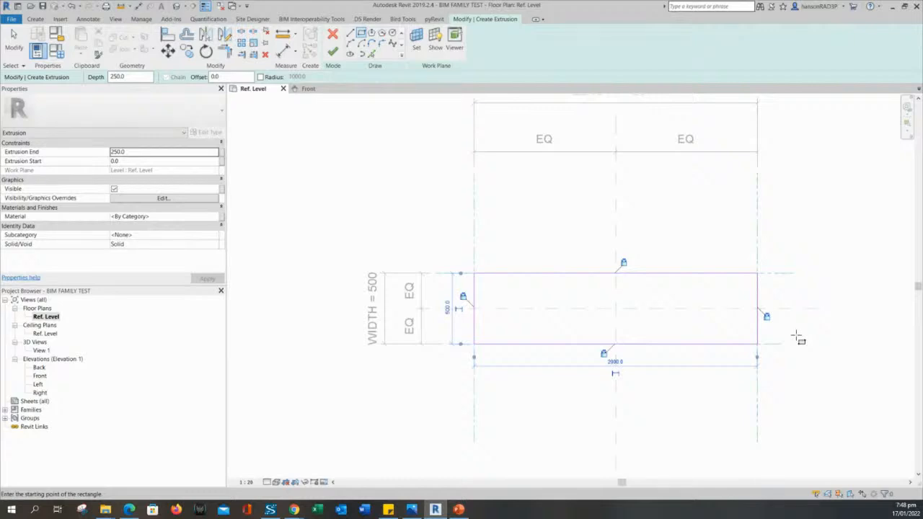
scroll(581, 224, down, 1)
middle_drag(581, 224, 545, 245)
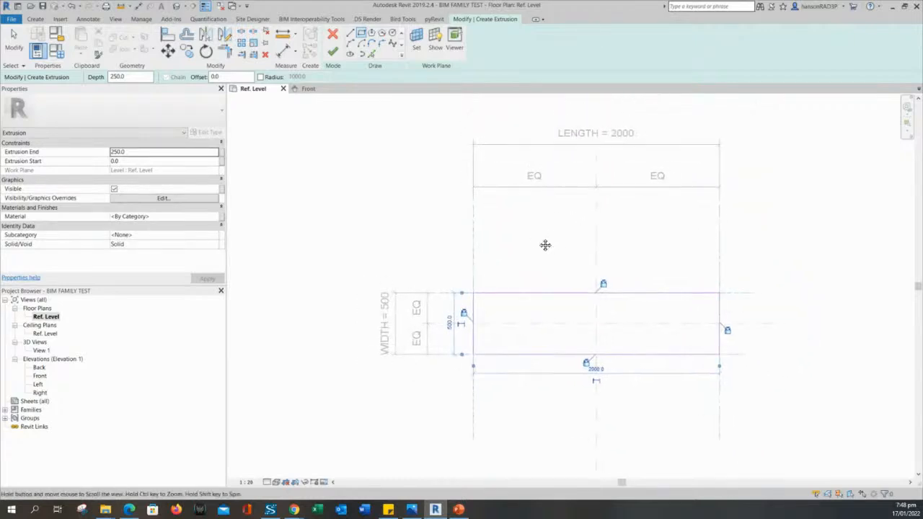
click(332, 53)
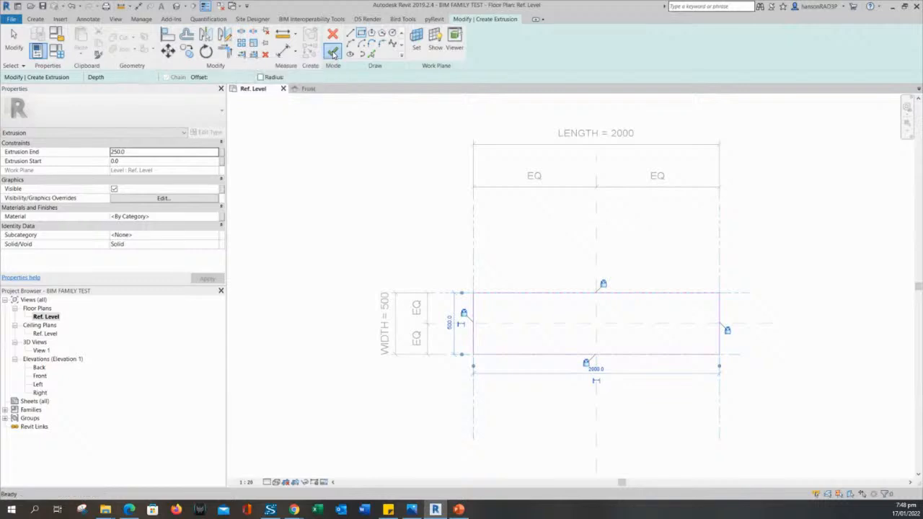
click(420, 217)
middle_drag(524, 248, 497, 250)
middle_drag(497, 286, 457, 289)
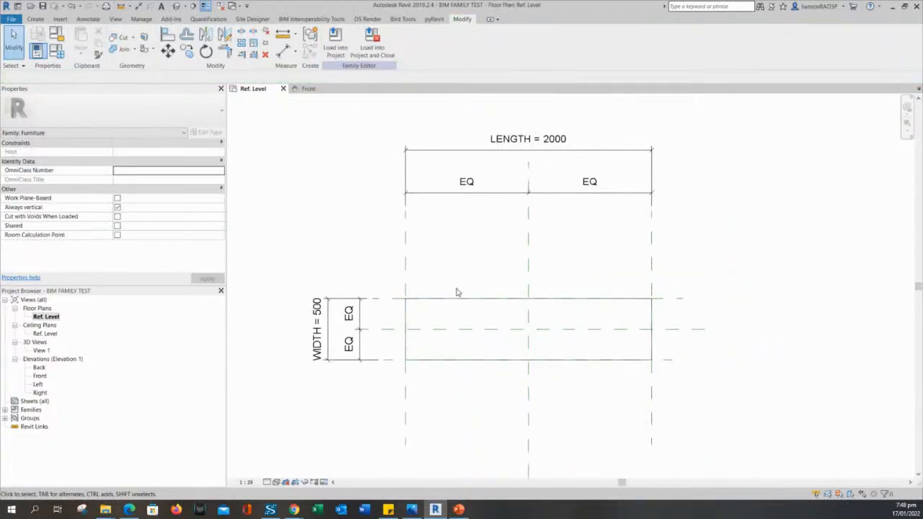
Select the extrusion in the plan to inspect its outline and properties, and deselect it.
scroll(457, 292, up, 2)
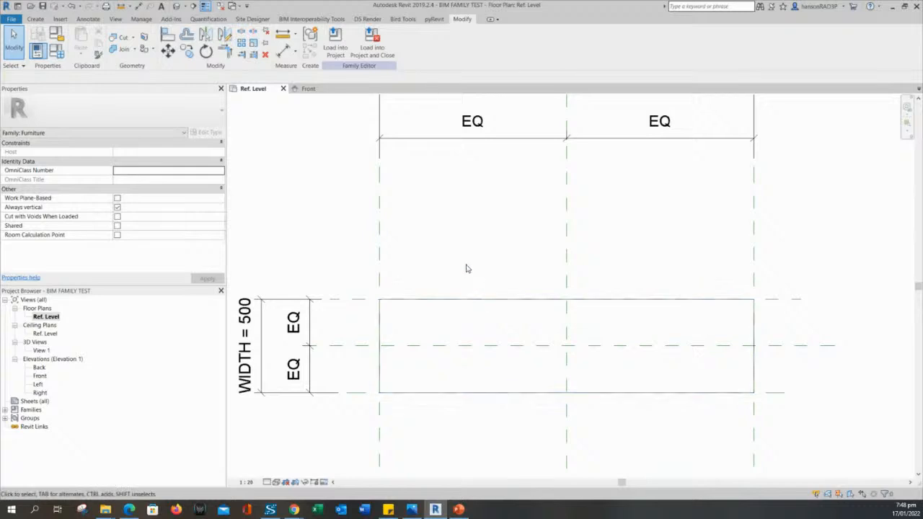
click(461, 299)
middle_drag(468, 280, 497, 238)
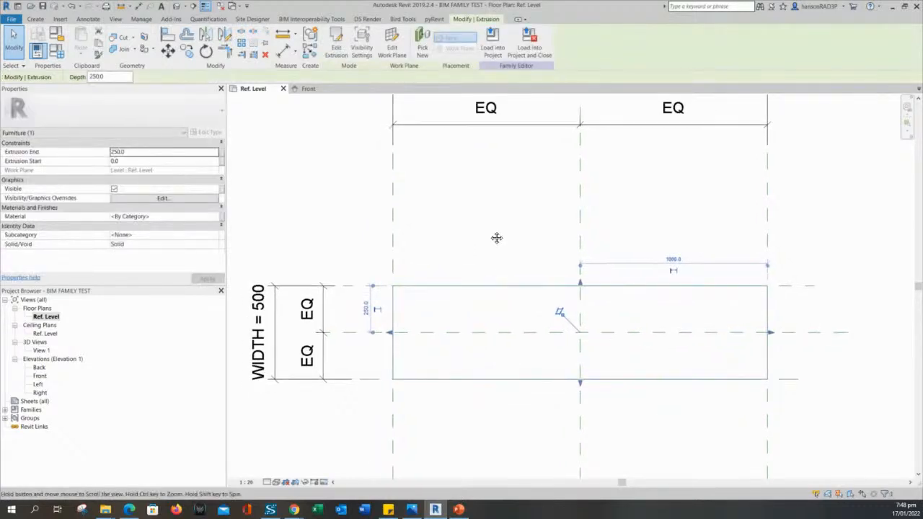
click(491, 241)
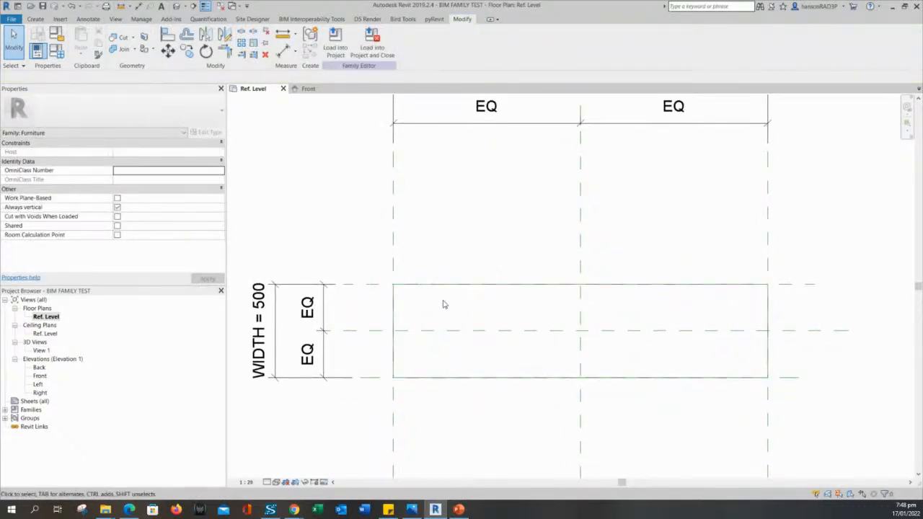
middle_drag(474, 224, 482, 238)
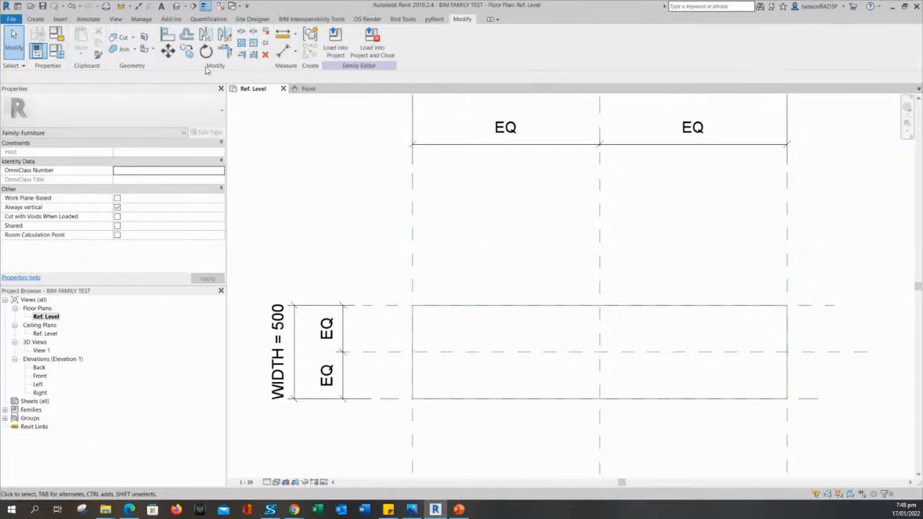
Open the default 3D view of the family and detach it as a floating window beside the Ref. Level plan.
click(176, 6)
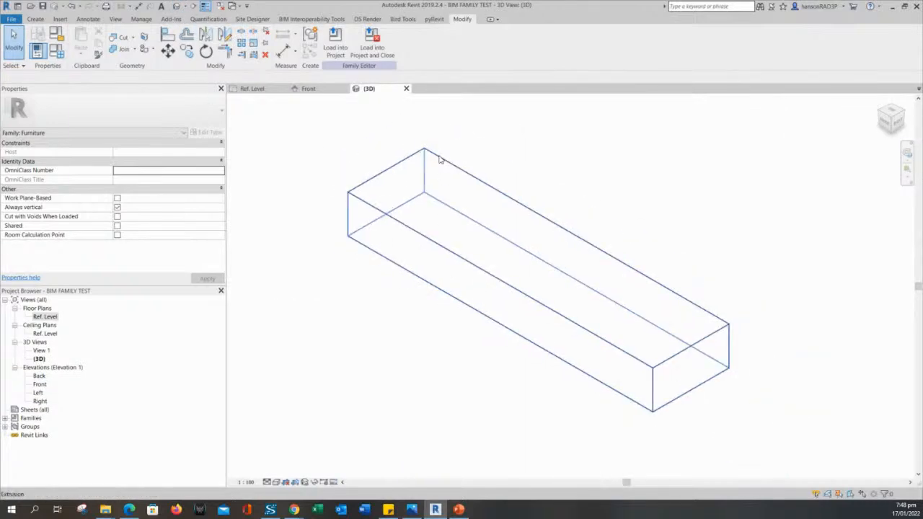
drag(392, 93, 455, 98)
drag(416, 160, 614, 157)
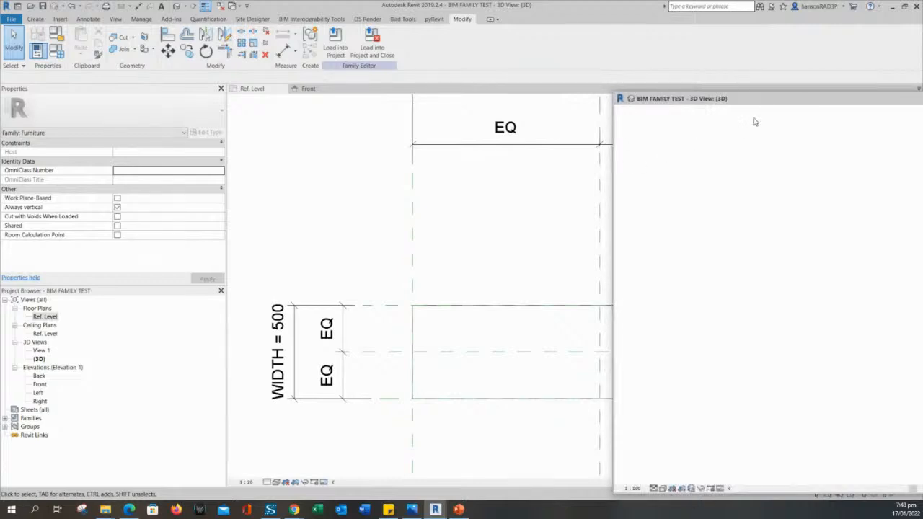
Dock the floating 3D view window back among the open view tabs.
drag(771, 99, 611, 95)
drag(648, 135, 601, 93)
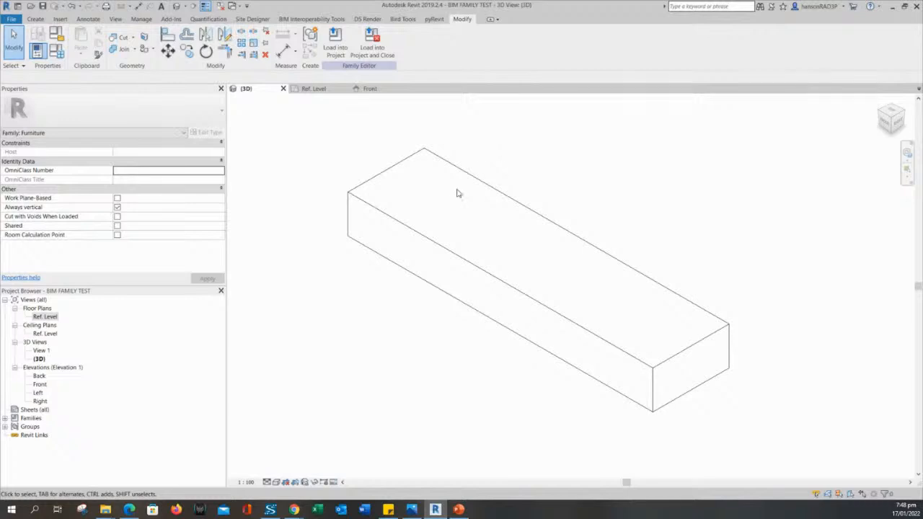
Examine the extrusion, reference planes and LENGTH and WIDTH dimensions in the Ref. Level floor plan.
click(327, 88)
scroll(375, 233, down, 3)
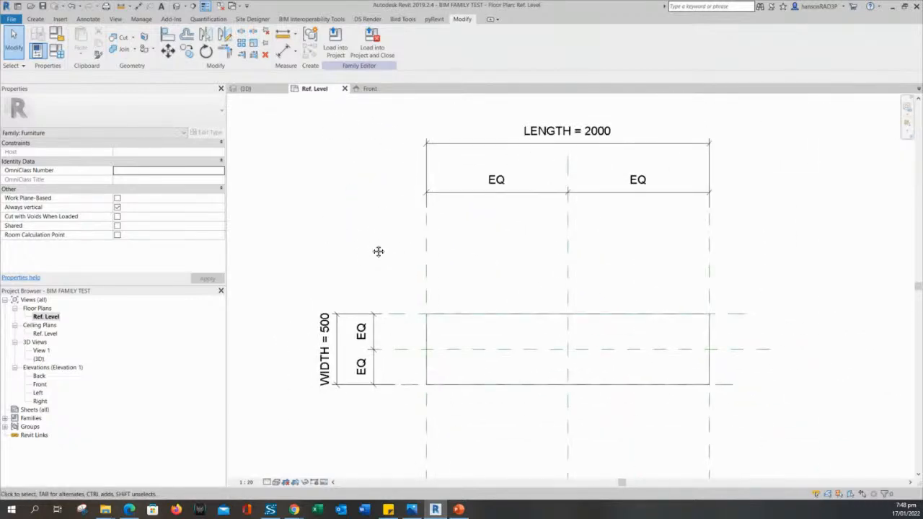
mouse_move(379, 251)
middle_down()
mouse_move(357, 245)
mouse_move(376, 258)
middle_up()
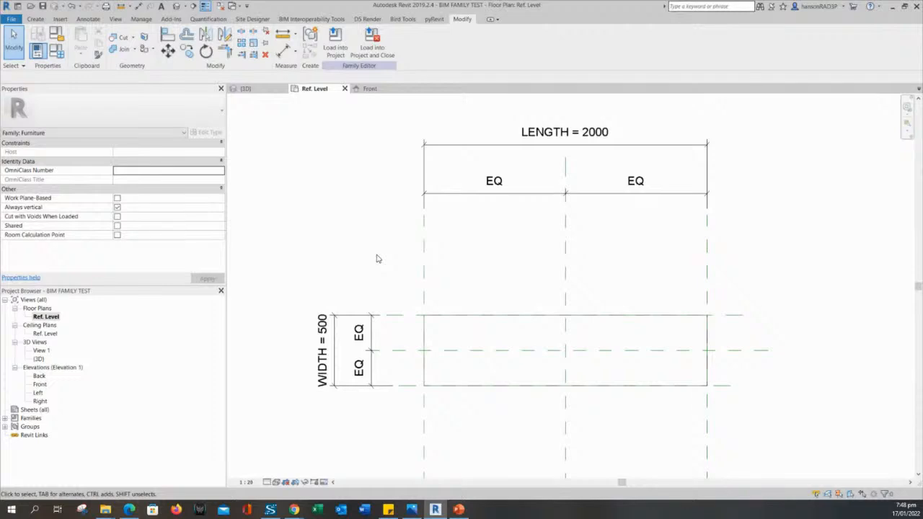
click(443, 317)
click(477, 334)
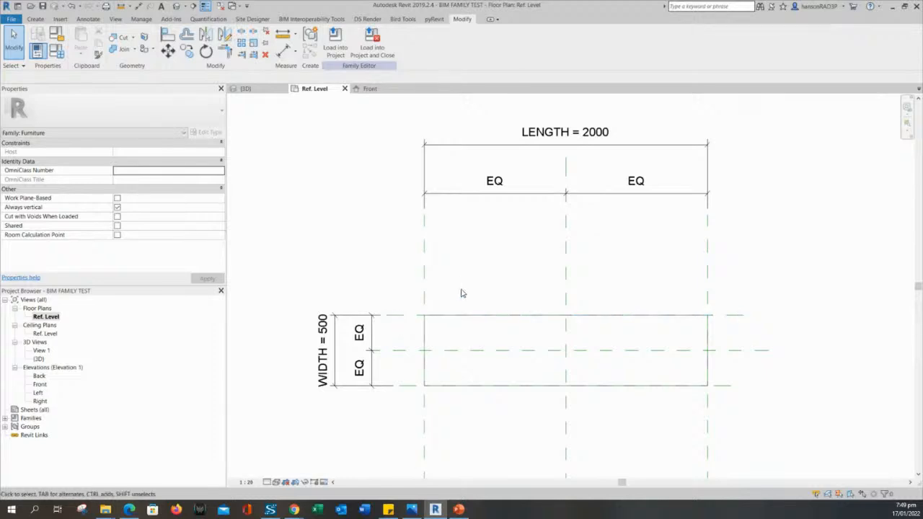
scroll(492, 261, down, 1)
click(434, 244)
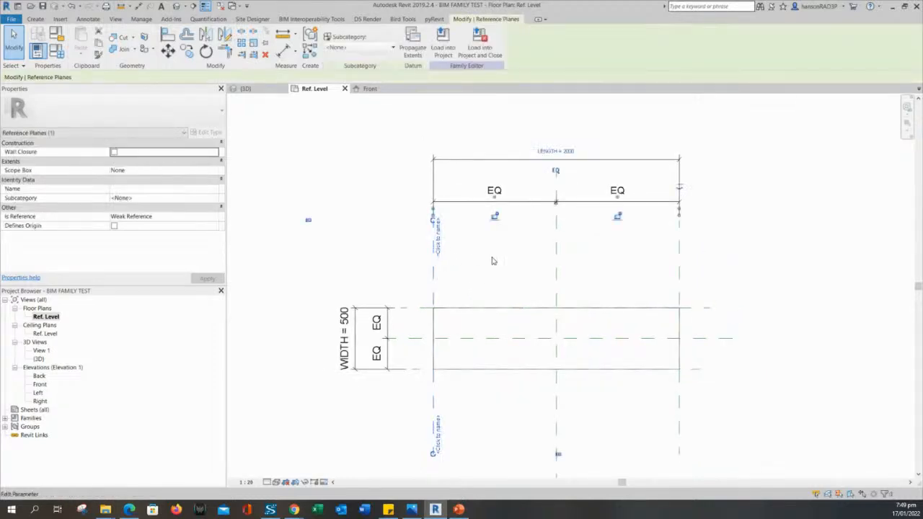
click(498, 264)
scroll(544, 224, up, 3)
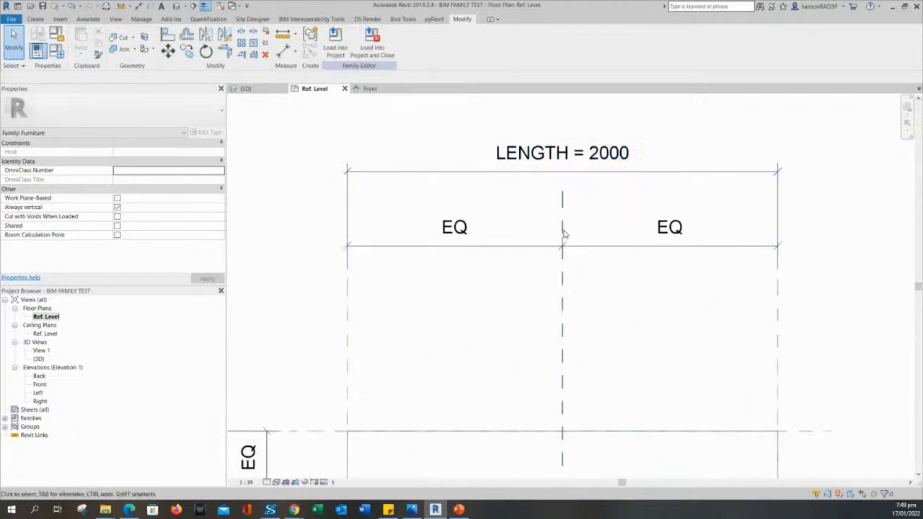
scroll(534, 184, down, 1)
scroll(527, 144, down, 2)
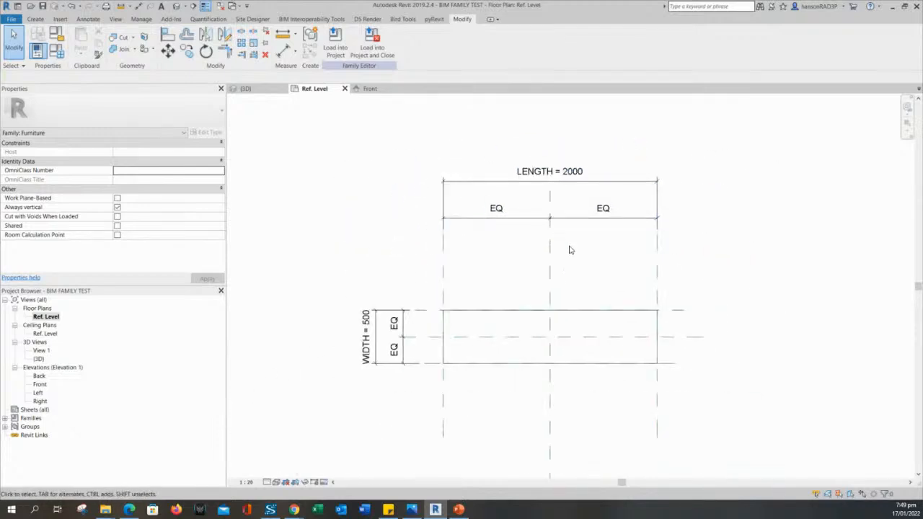
click(526, 315)
click(515, 270)
scroll(475, 271, down, 1)
middle_drag(480, 272, 490, 255)
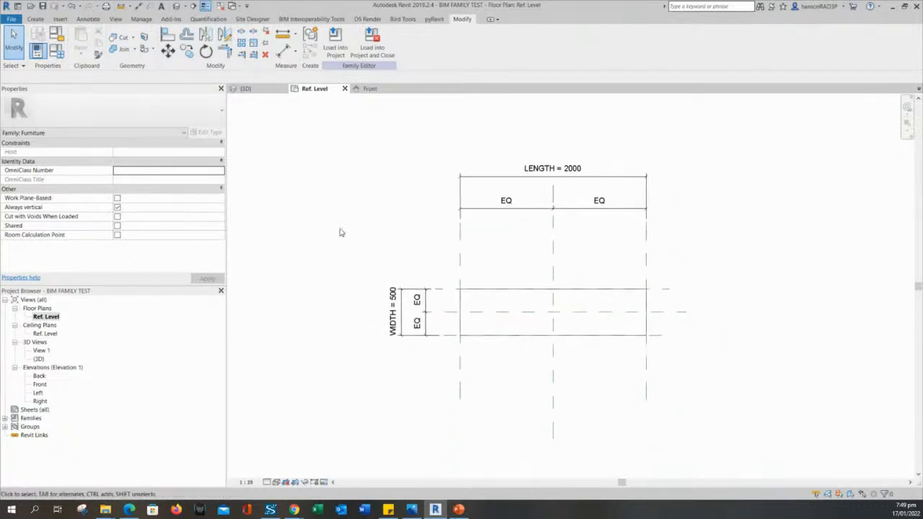
middle_drag(339, 231, 367, 228)
middle_drag(422, 239, 472, 264)
scroll(474, 263, up, 1)
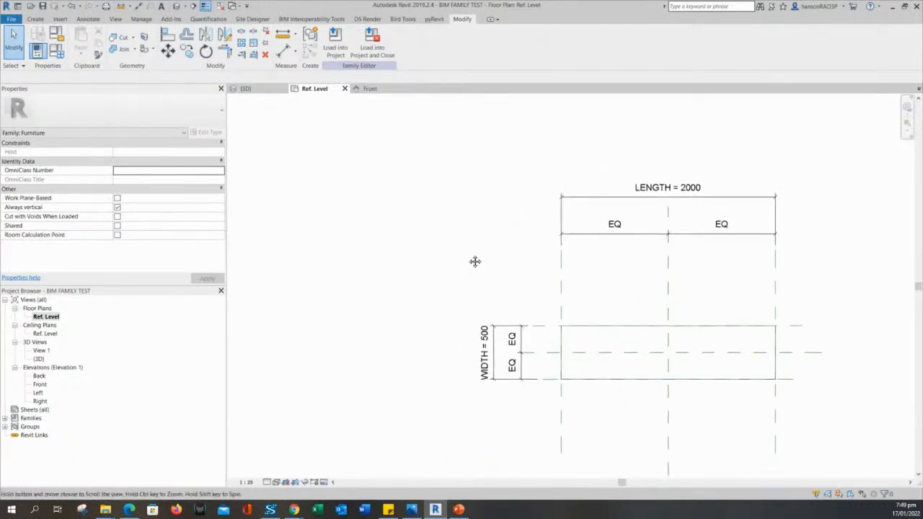
Set the family's LENGTH parameter to 1200 in Family Types and apply it.
click(56, 49)
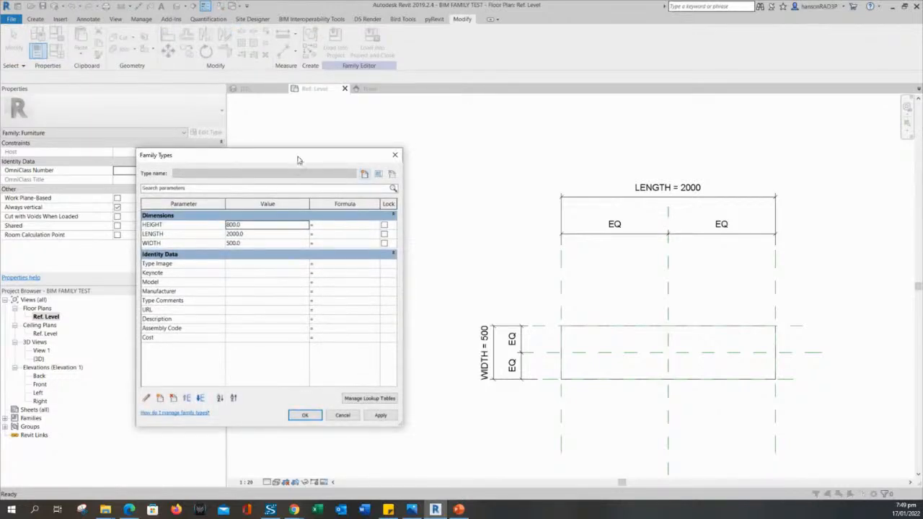
click(255, 233)
text(1200)
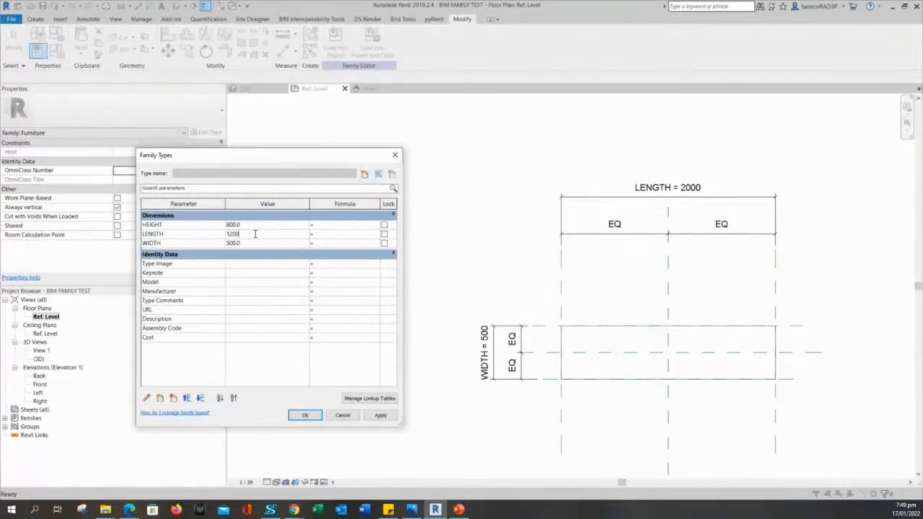
click(382, 417)
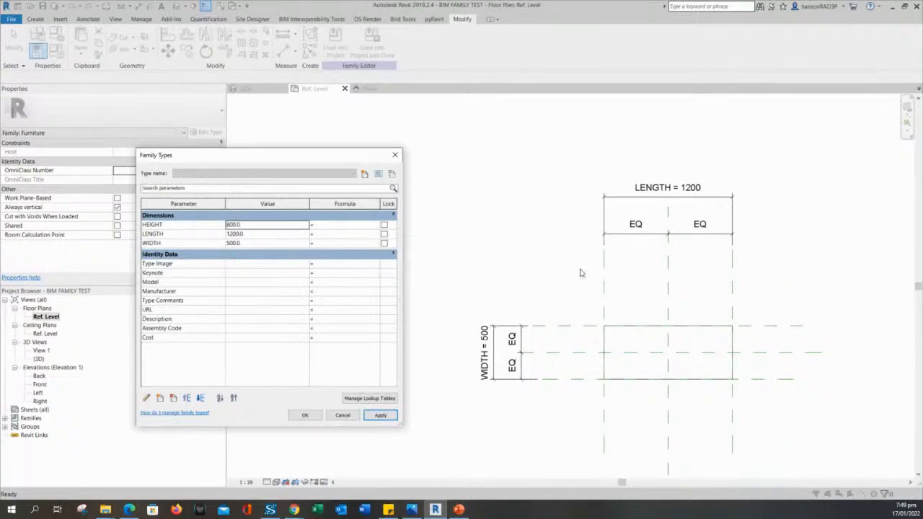
Set the WIDTH parameter to 1000, apply it and close Family Types.
click(247, 243)
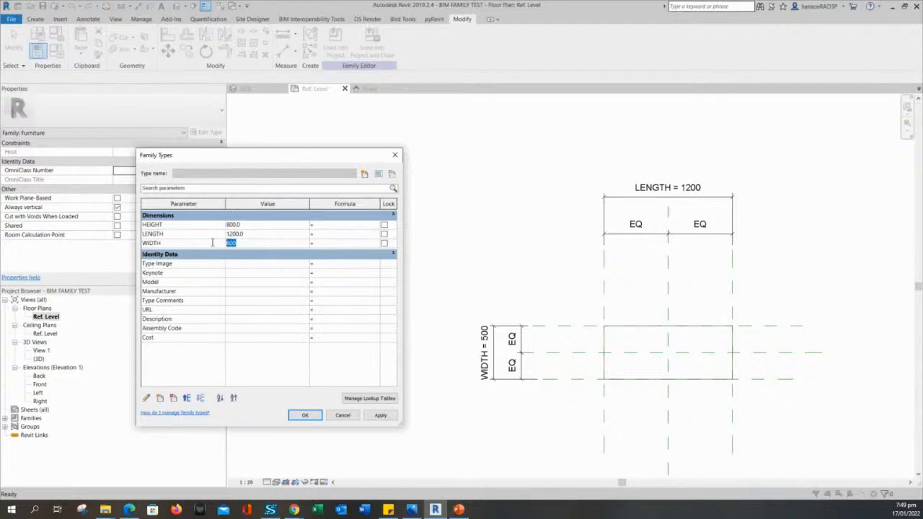
click(378, 413)
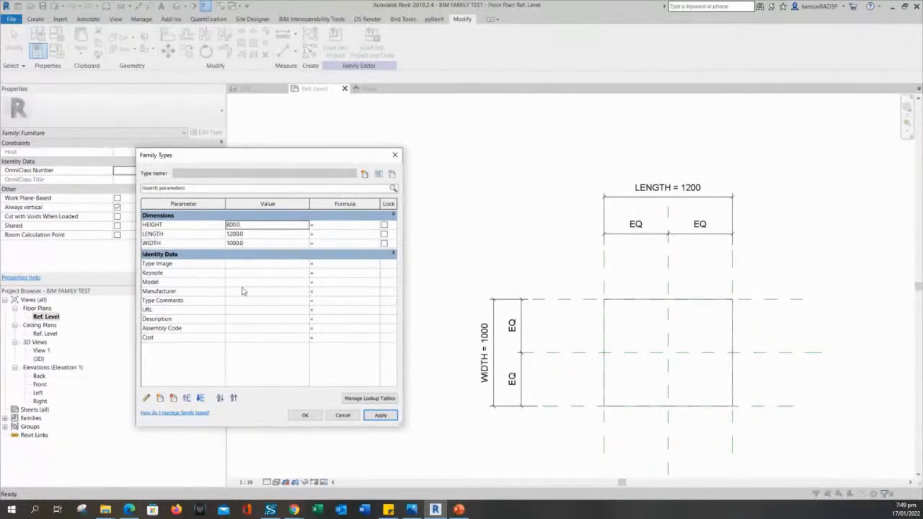
click(306, 415)
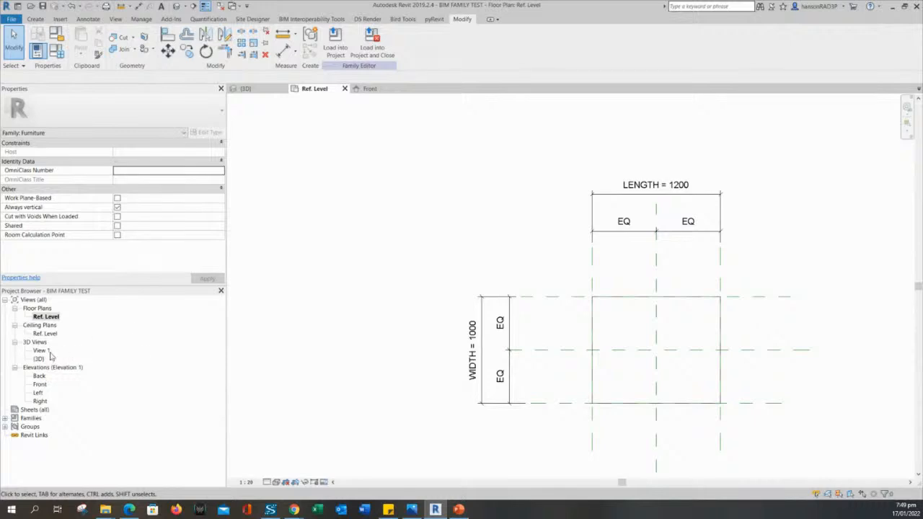
Open the Front elevation and examine the extrusion's start and end constraints relative to the HEIGHT dimension.
click(41, 384)
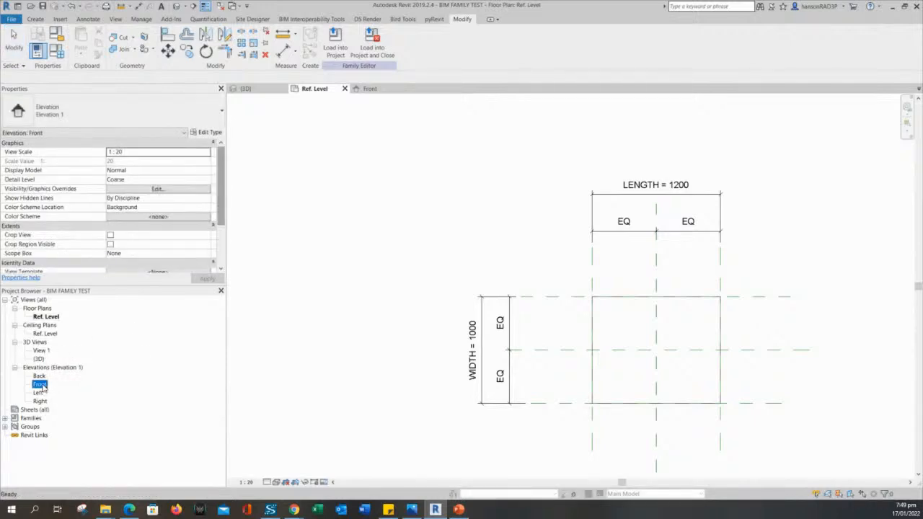
double_click(40, 385)
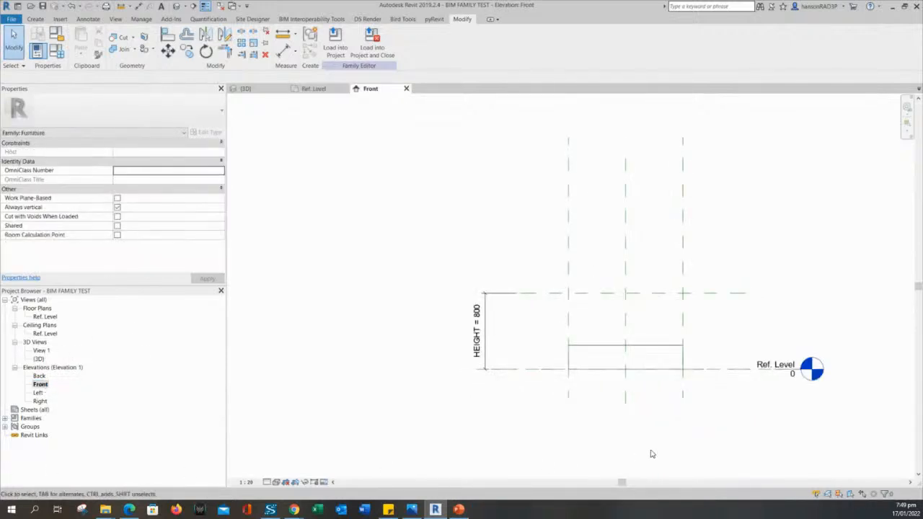
scroll(569, 361, up, 3)
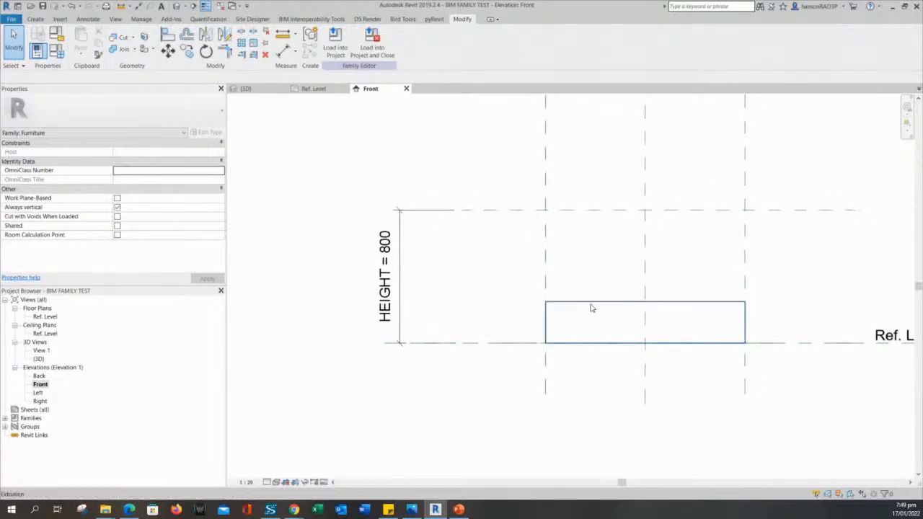
click(555, 301)
click(497, 268)
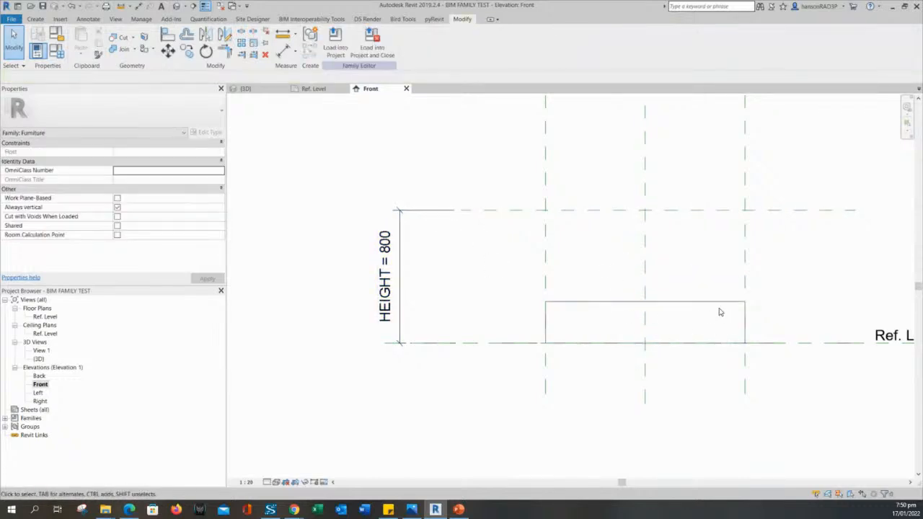
click(676, 310)
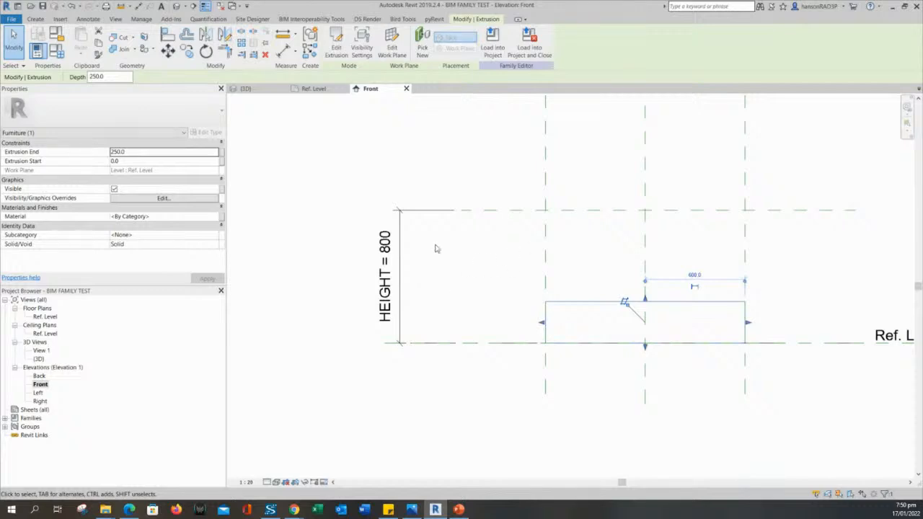
click(132, 161)
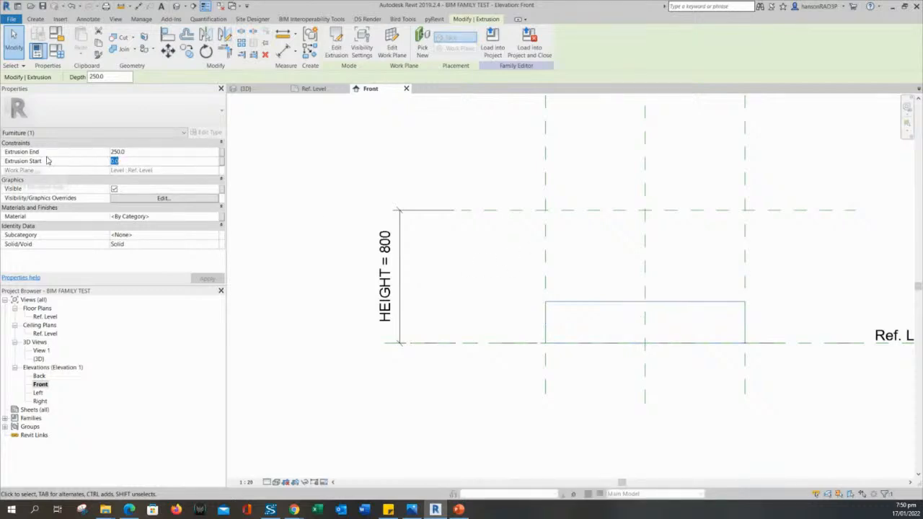
click(129, 152)
click(129, 163)
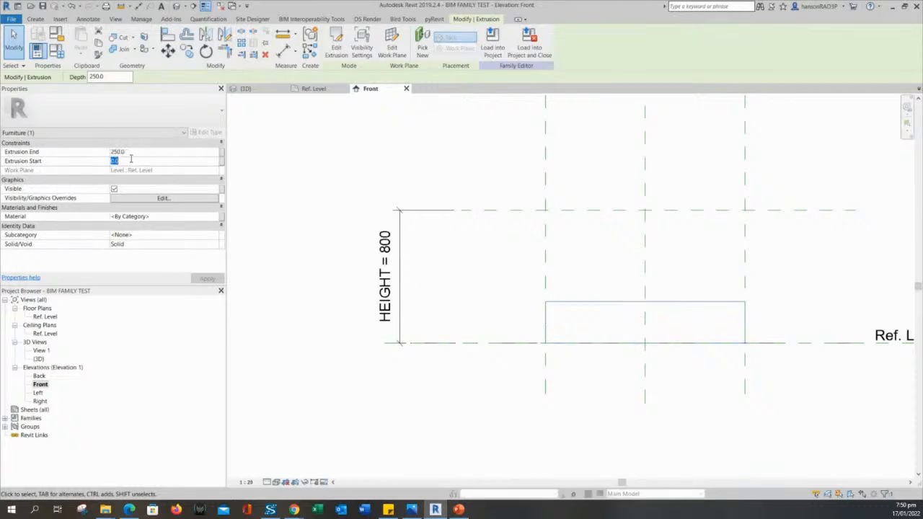
click(132, 153)
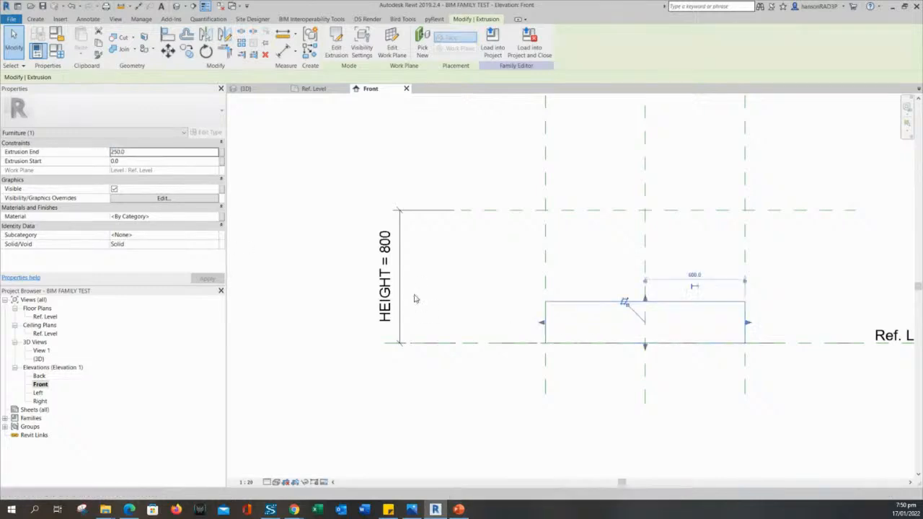
click(598, 418)
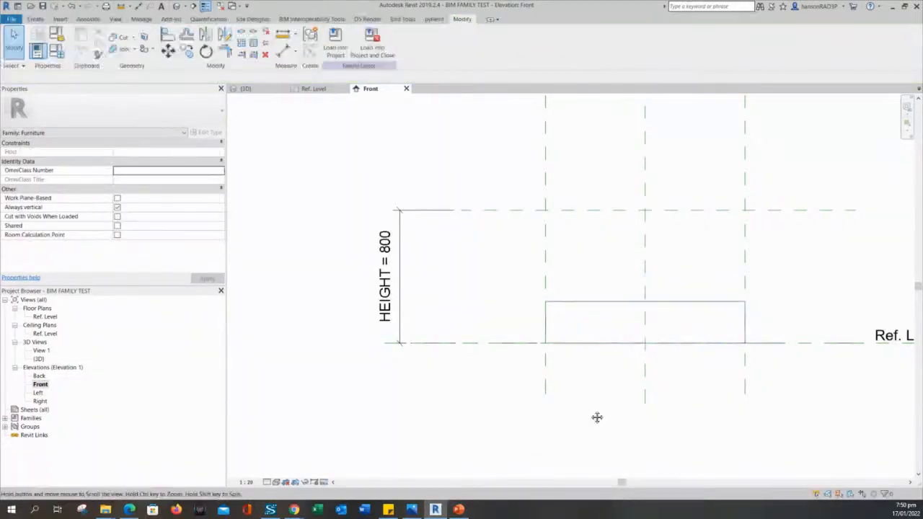
Stretch the extrusion's top face up to the upper HEIGHT reference plane and lock it to that plane.
click(588, 304)
scroll(717, 385, up, 2)
scroll(599, 341, up, 1)
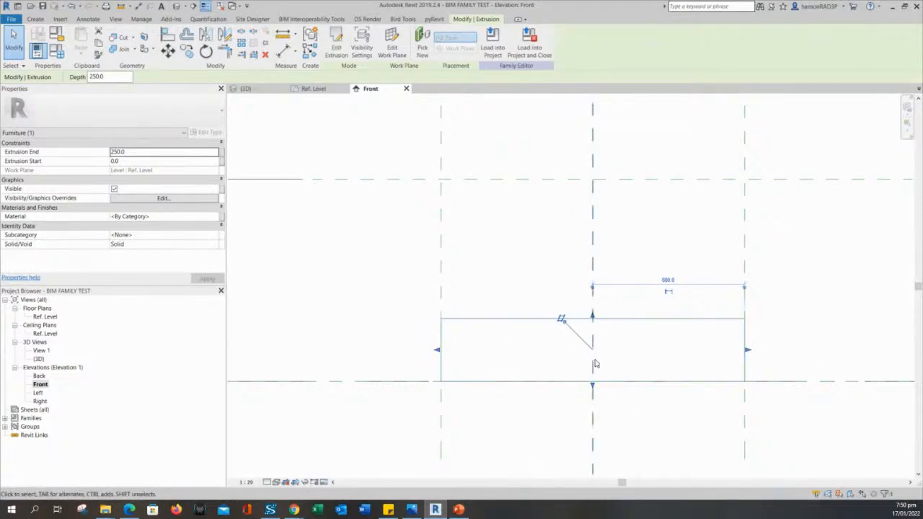
middle_drag(618, 348, 593, 368)
drag(578, 327, 630, 192)
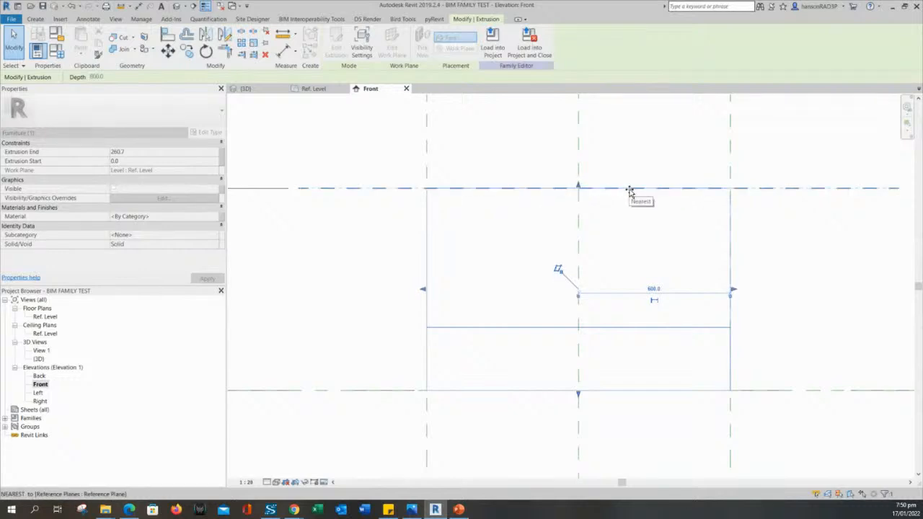
drag(630, 191, 630, 191)
scroll(573, 278, down, 2)
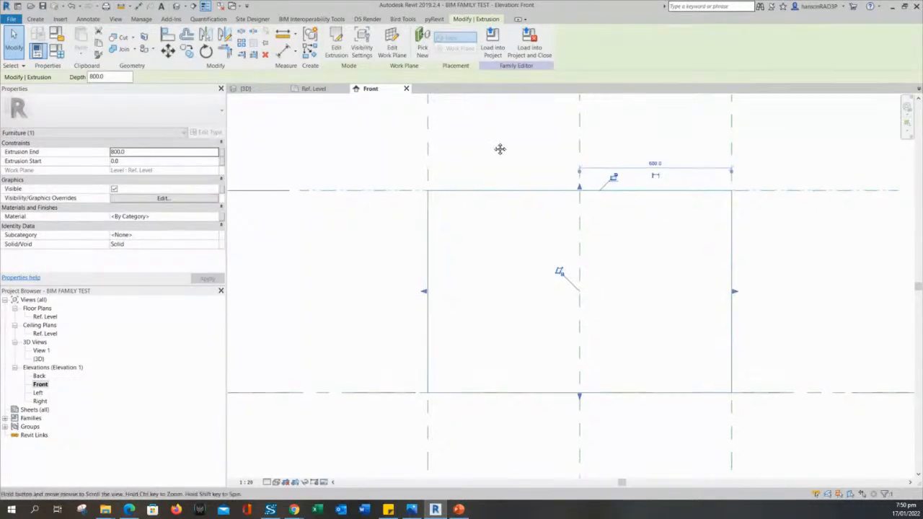
scroll(572, 212, up, 2)
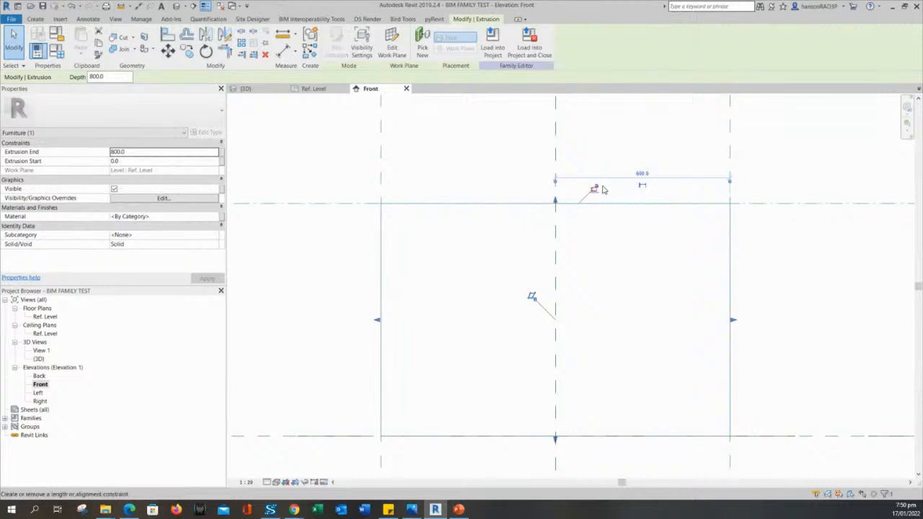
scroll(600, 197, up, 2)
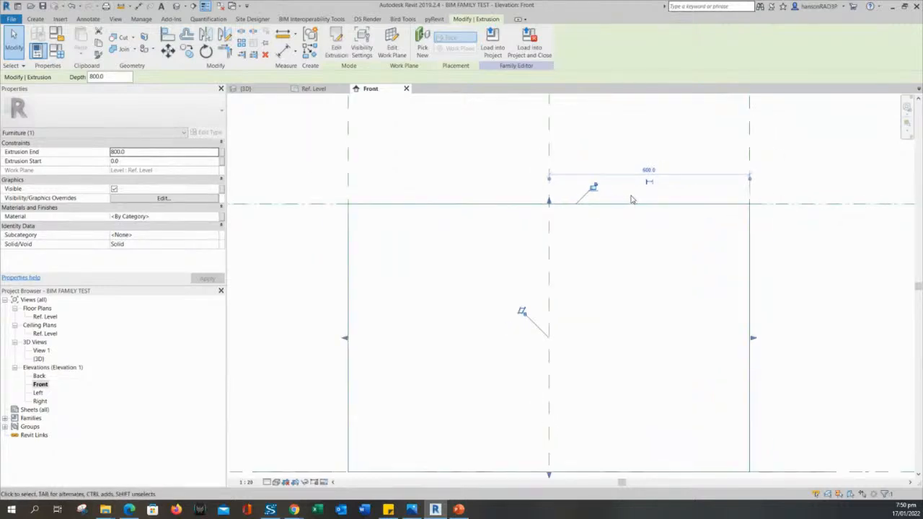
scroll(602, 199, up, 1)
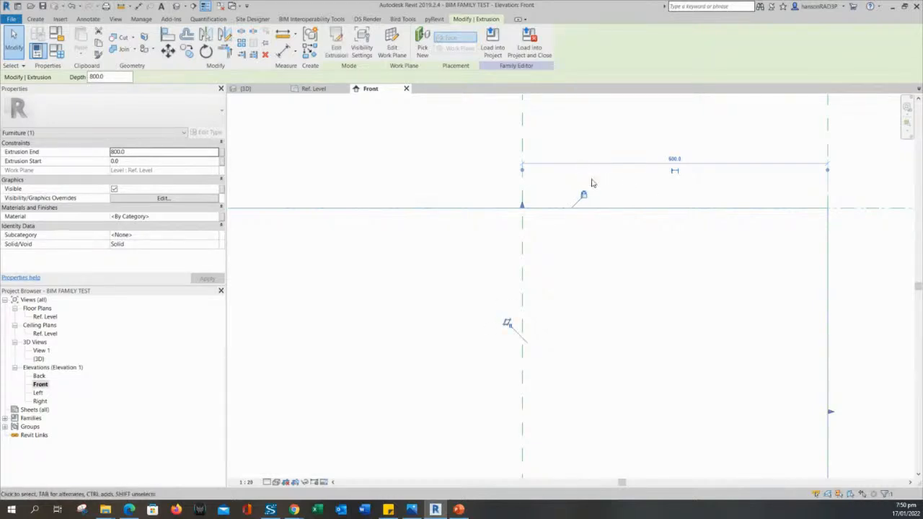
scroll(554, 243, down, 4)
click(744, 242)
Set the family's HEIGHT parameter to 500 in Family Types and apply it.
middle_drag(427, 249, 436, 262)
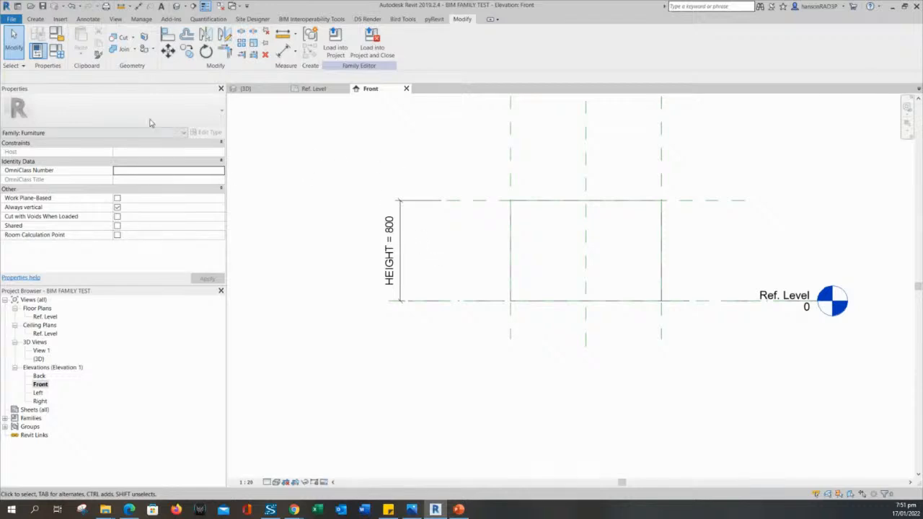
middle_drag(300, 199, 303, 220)
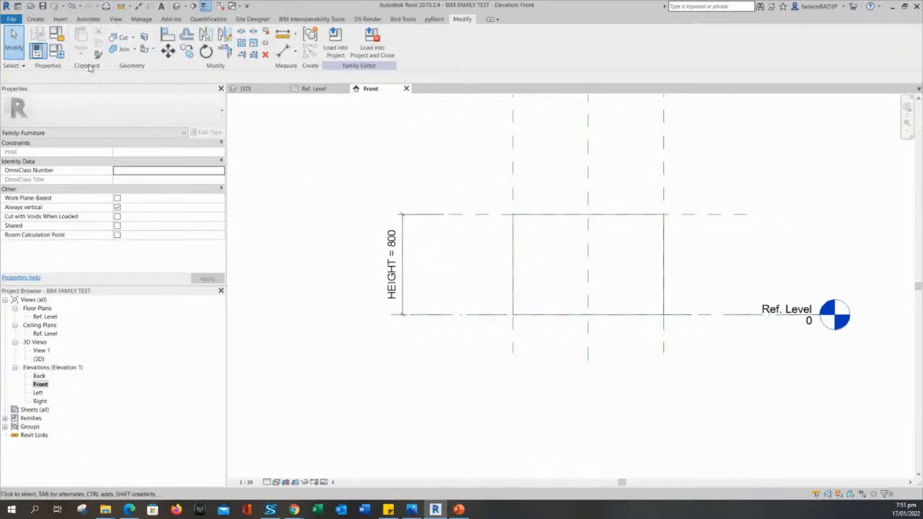
click(56, 49)
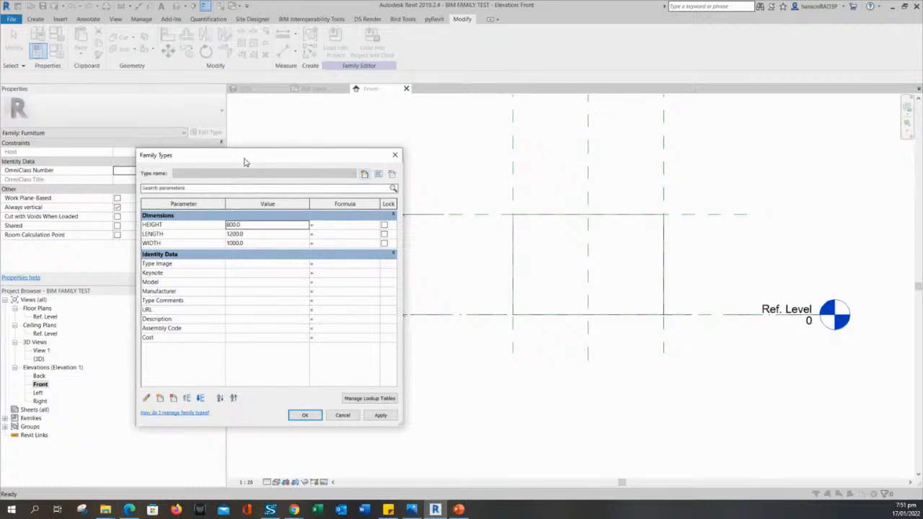
drag(242, 156, 201, 152)
click(212, 223)
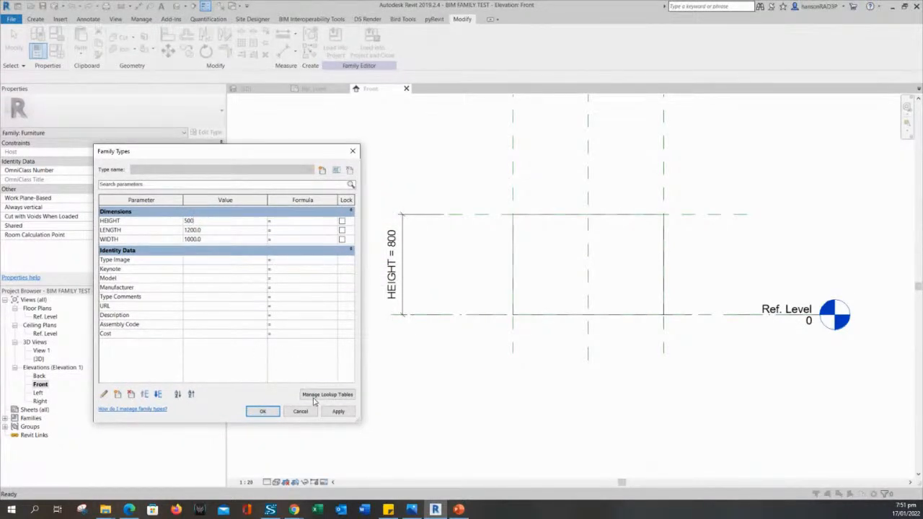
click(337, 411)
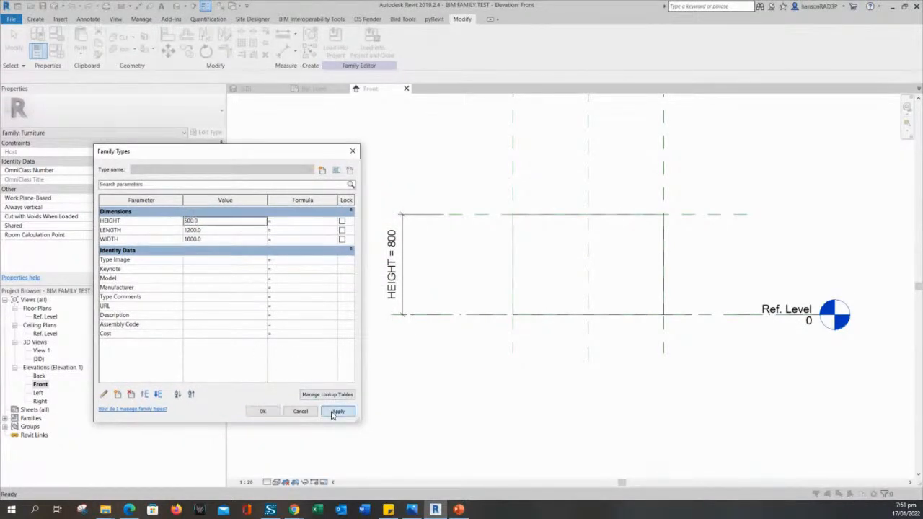
Close Family Types and open the 3D view to show the resized extrusion.
click(263, 414)
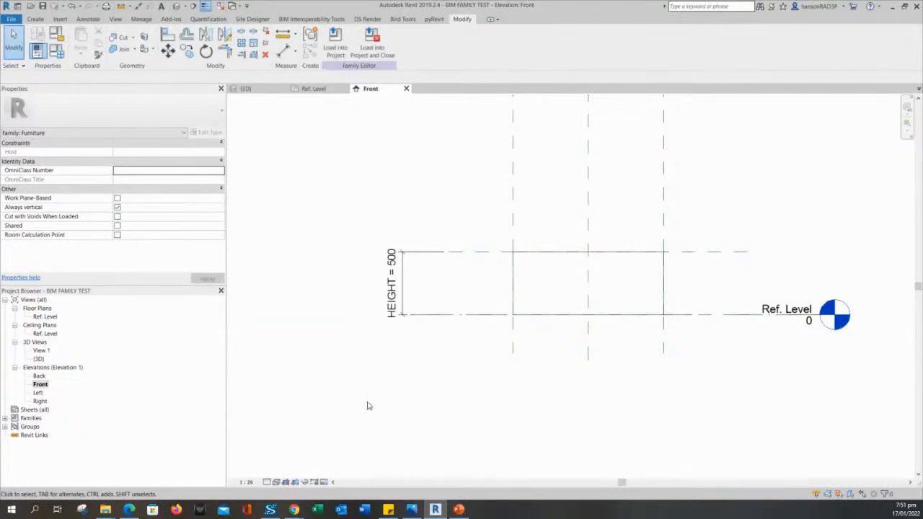
click(469, 482)
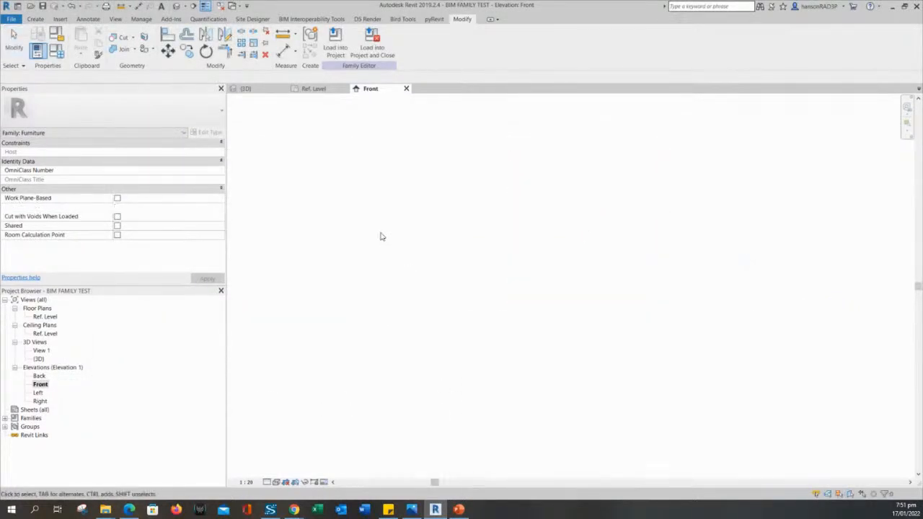
key(z)
key(e)
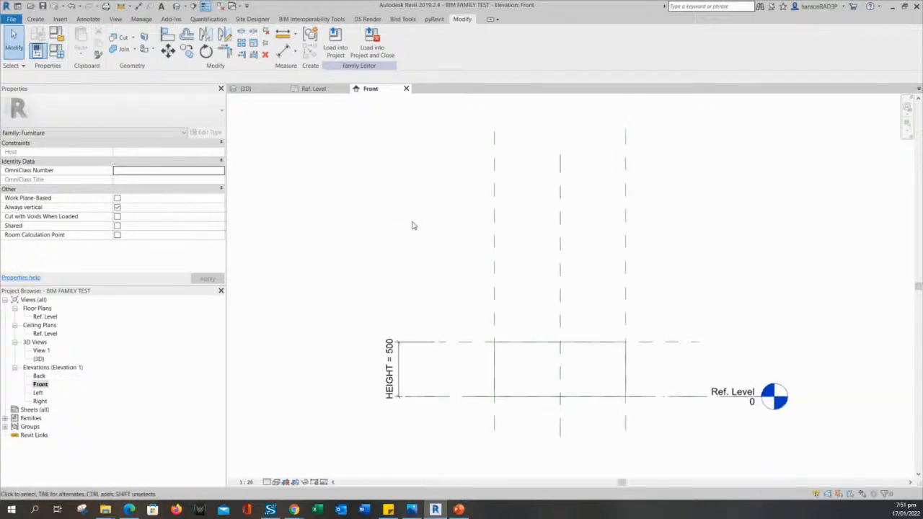
click(248, 88)
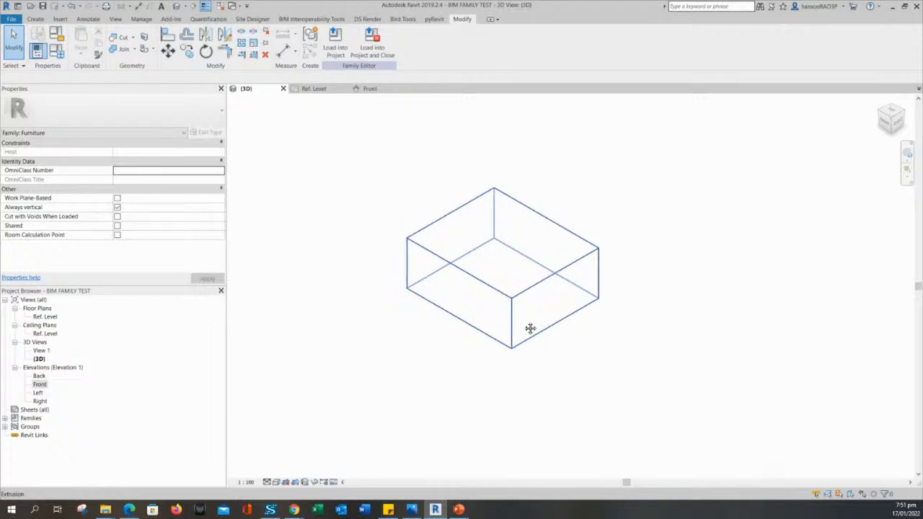
middle_drag(529, 329, 670, 324)
scroll(575, 291, up, 2)
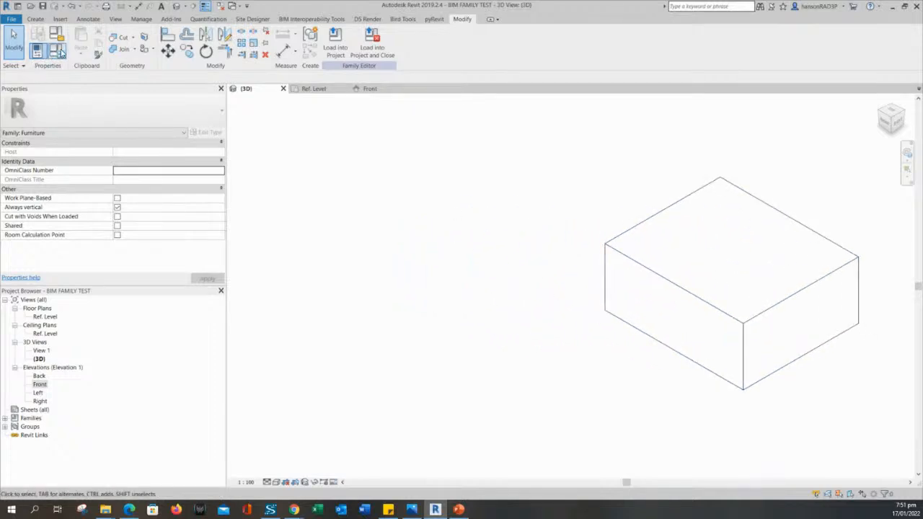
click(36, 50)
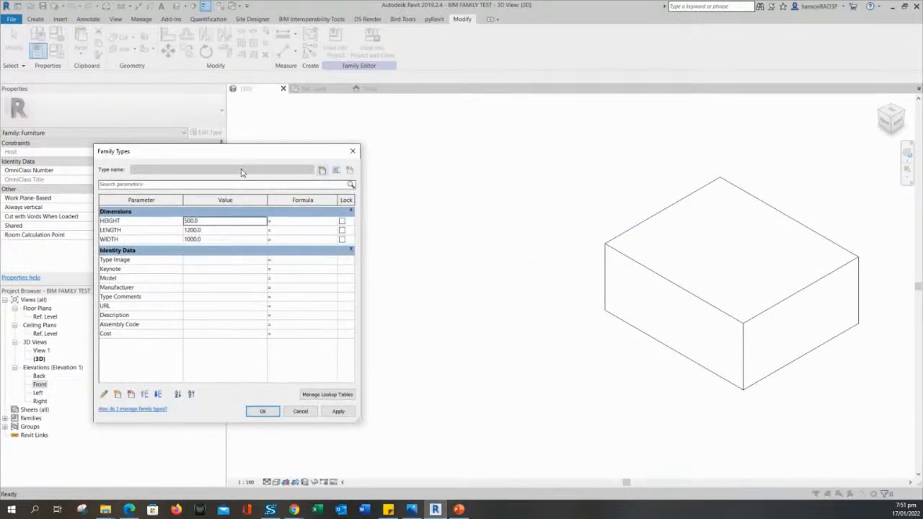
drag(240, 151, 315, 155)
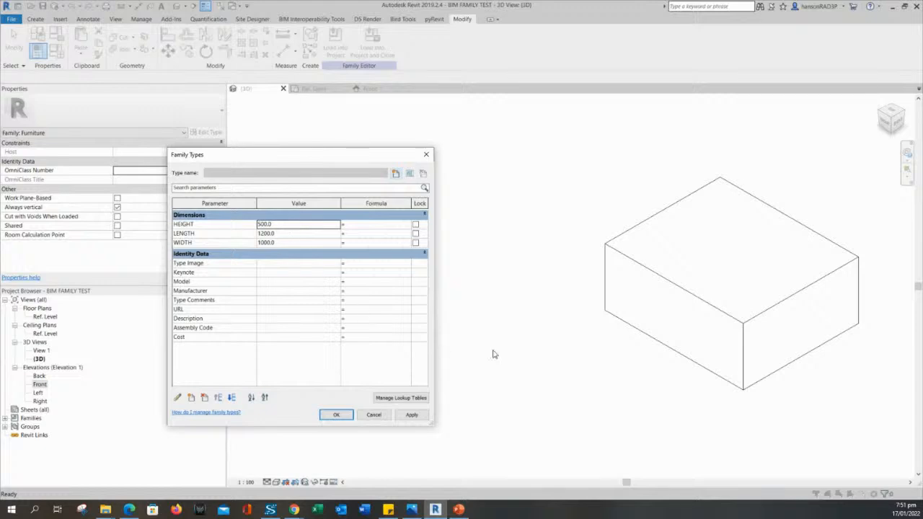
click(516, 351)
key(Escape)
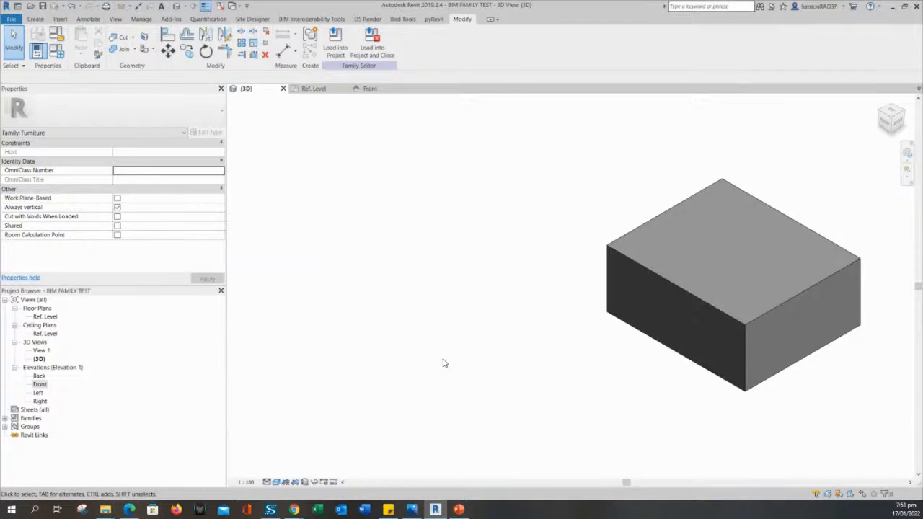
Compare the Wireframe and Hidden Line visual styles in the 3D view, finishing with the Shaded style.
click(277, 481)
click(275, 482)
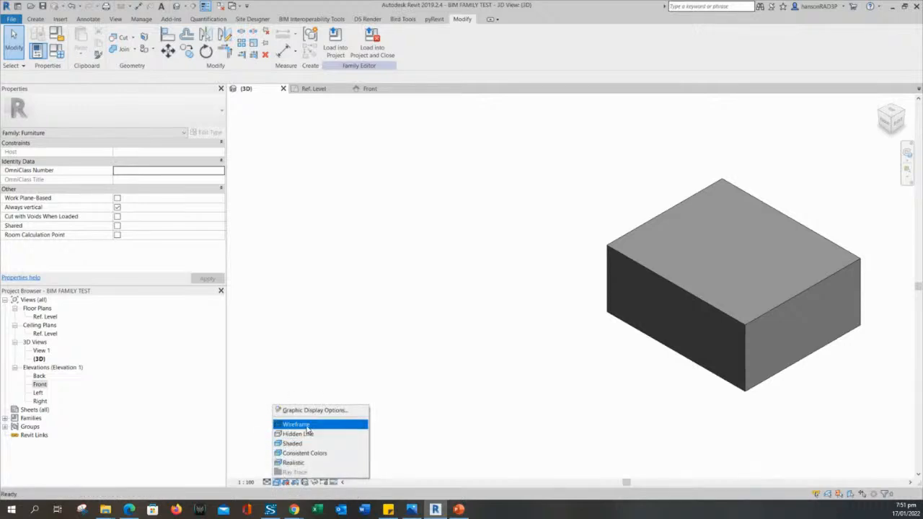
click(304, 426)
click(276, 481)
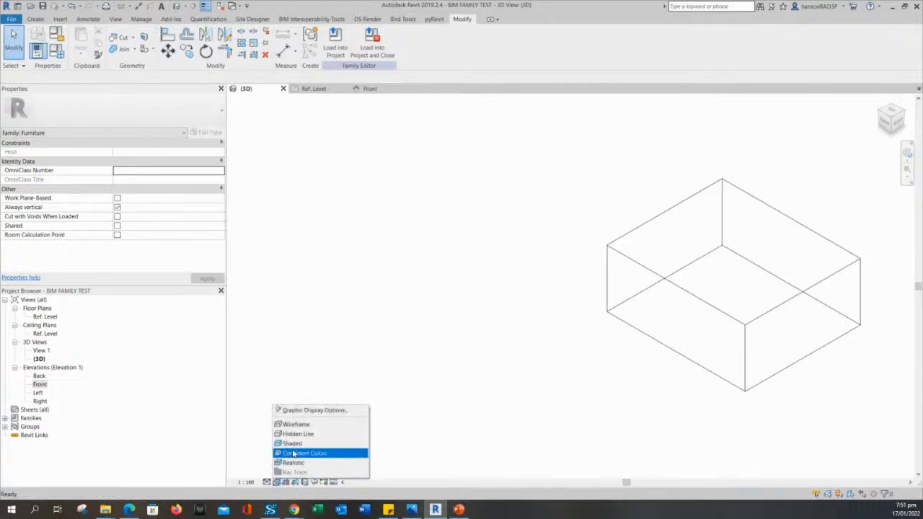
click(296, 433)
click(276, 482)
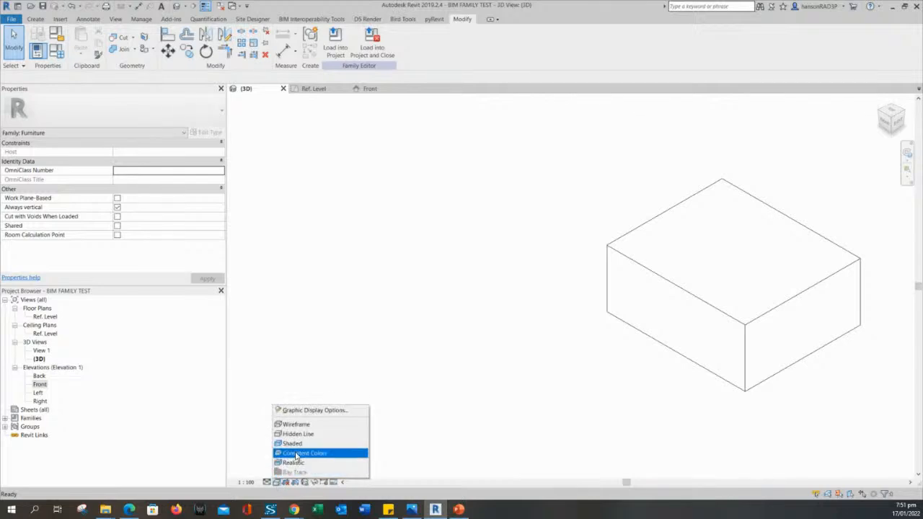
click(300, 446)
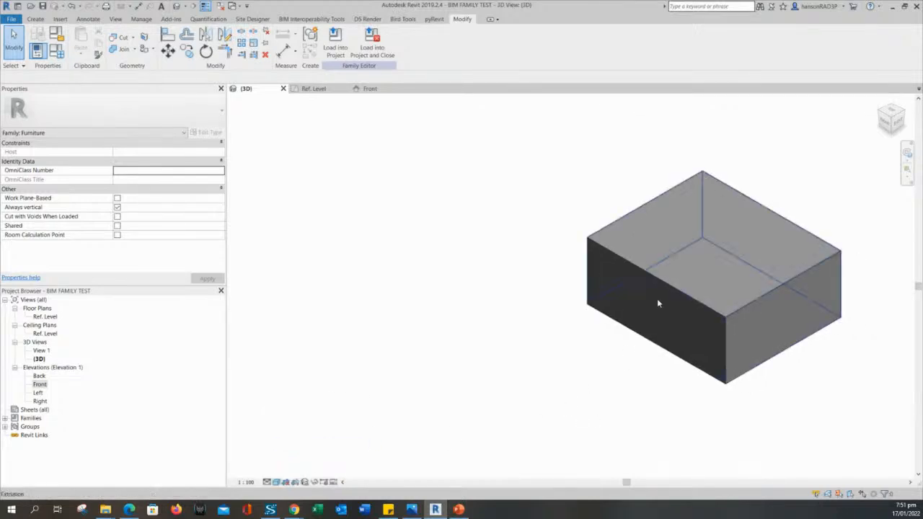
scroll(657, 299, up, 2)
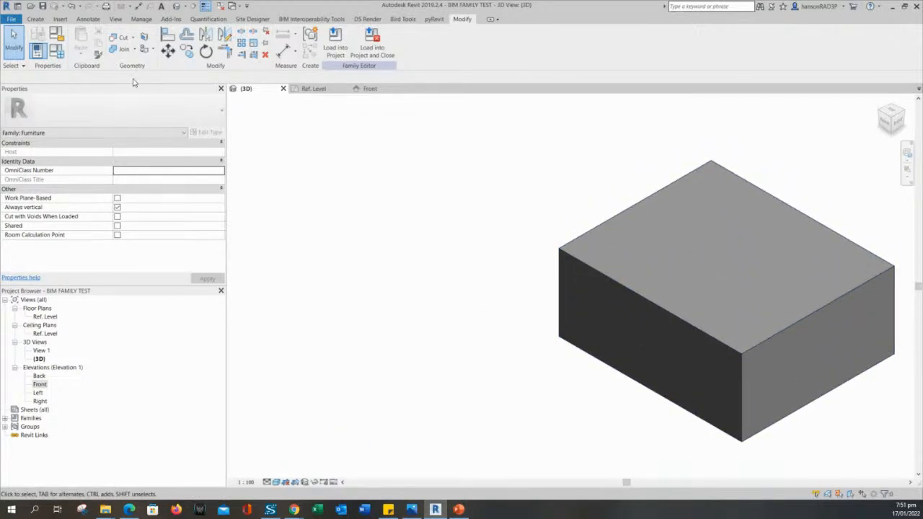
Set HEIGHT to 800, LENGTH to 2000 and WIDTH to 1200 in Family Types, apply the values and close it.
click(56, 50)
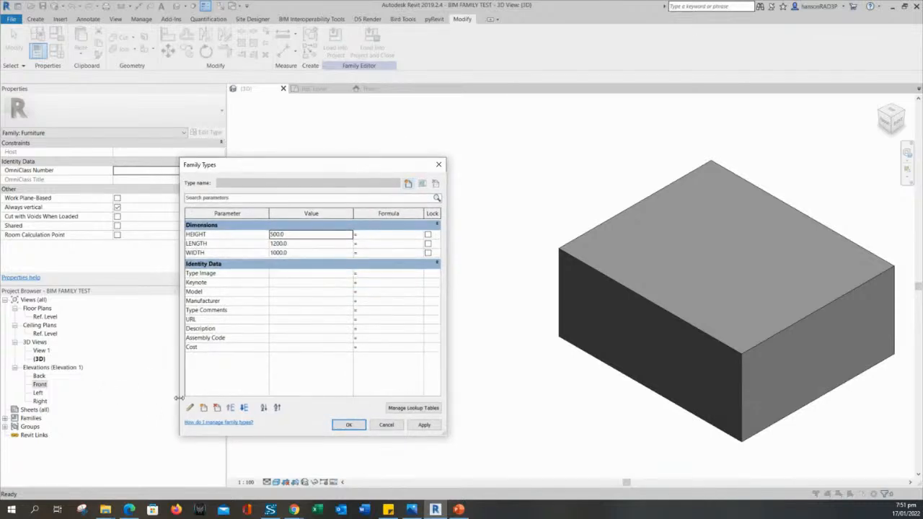
click(304, 236)
text(800)
click(305, 243)
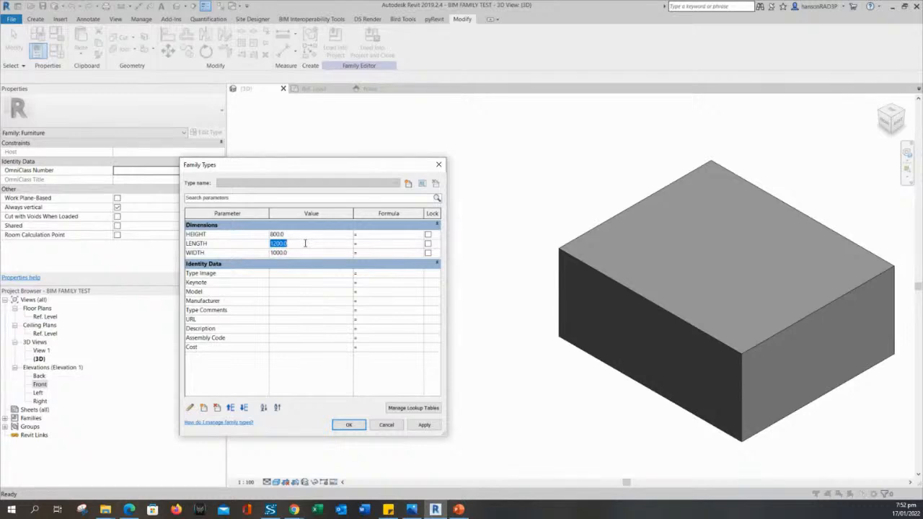
text(2000)
click(303, 254)
text(1200)
click(424, 425)
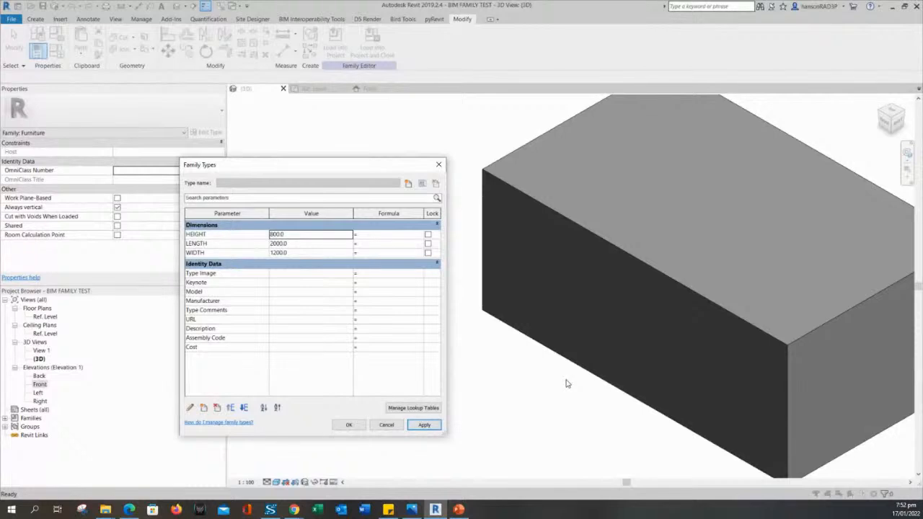
click(349, 425)
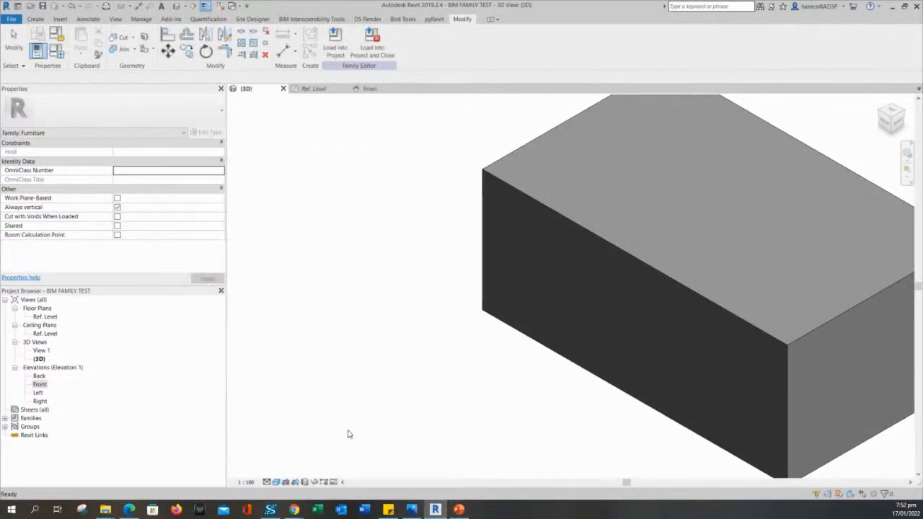
Examine the flexed extrusion in the 3D view, selecting it to check its extrusion start and end constraints.
scroll(427, 396, down, 2)
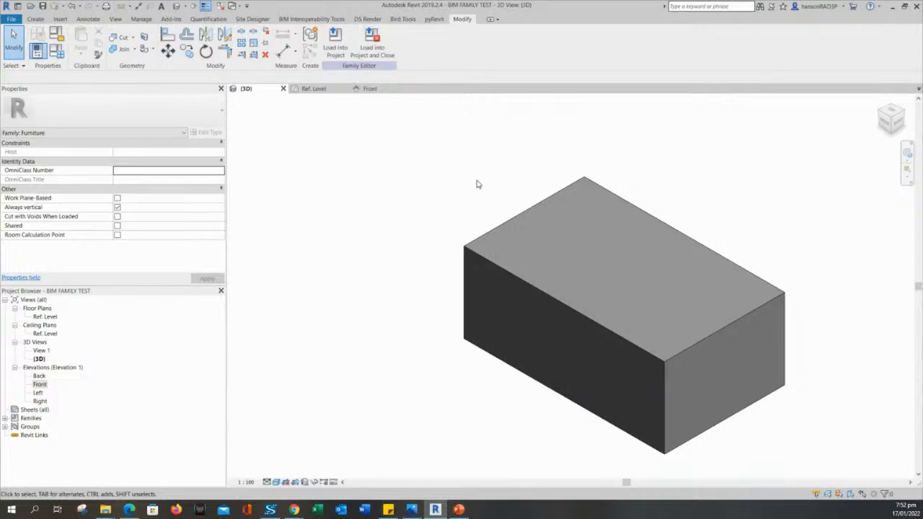
click(514, 214)
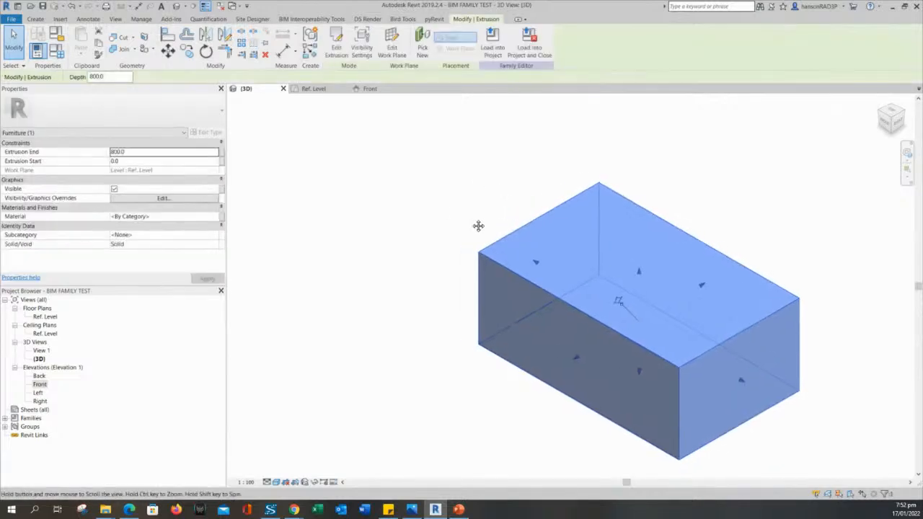
scroll(519, 245, down, 2)
click(433, 270)
click(570, 272)
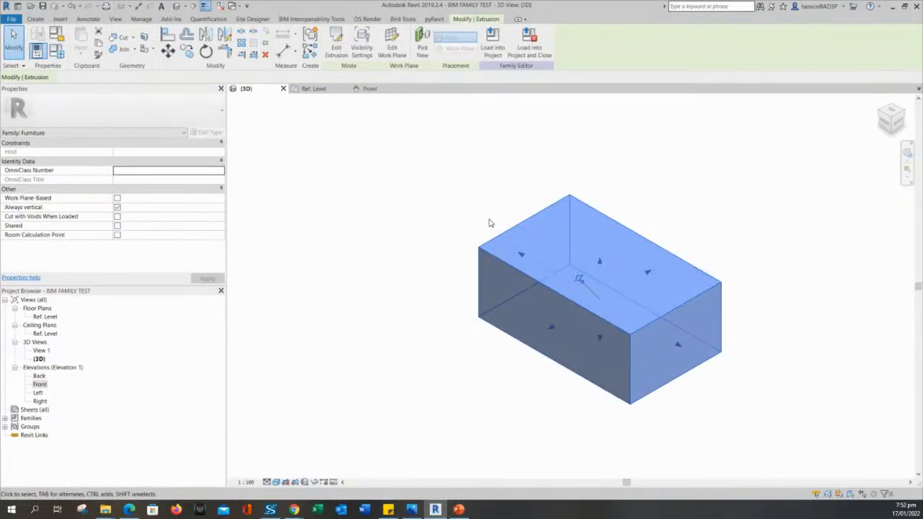
click(483, 220)
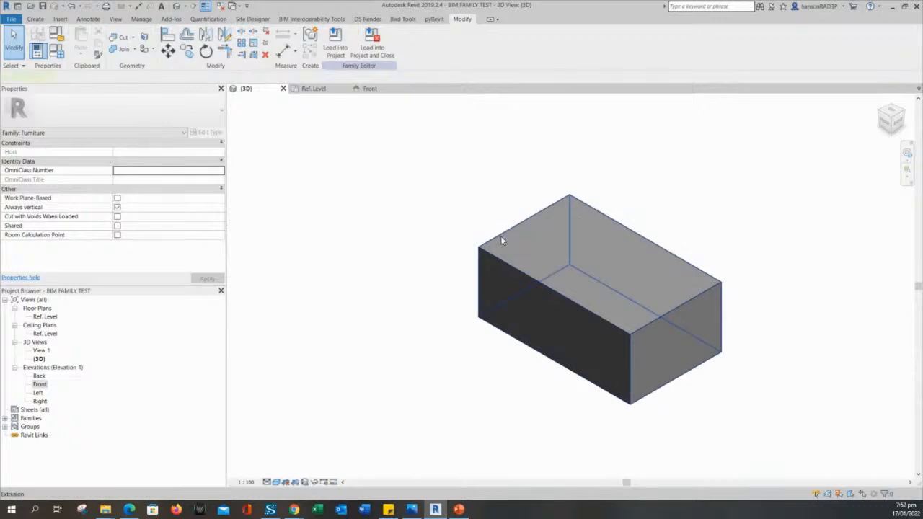
click(500, 236)
click(478, 234)
click(517, 248)
click(481, 214)
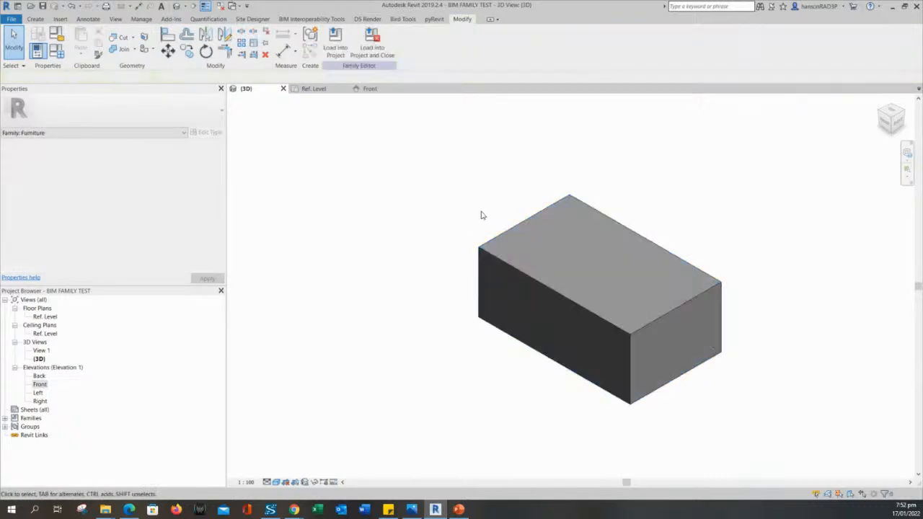
click(499, 235)
Open the Ref. Level floor plan and examine the LENGTH and WIDTH dimensions together with their EQ dimensions.
click(313, 88)
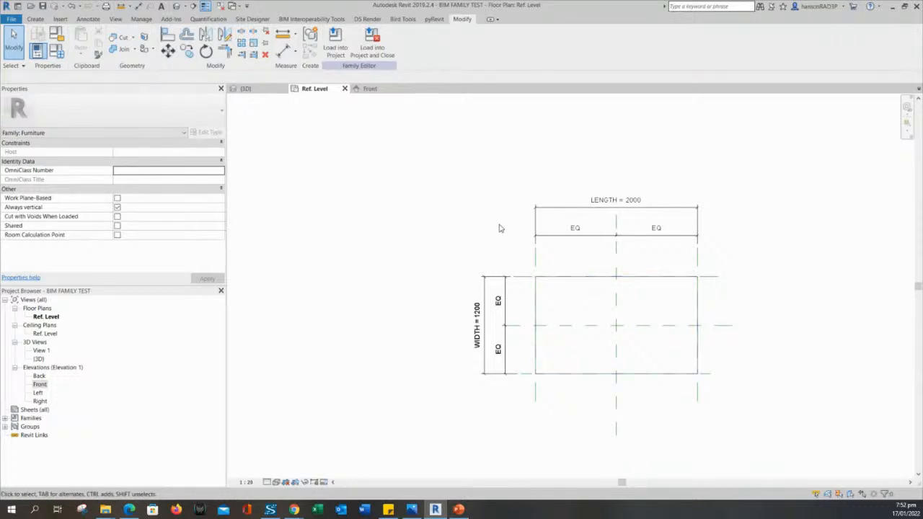
middle_drag(490, 223, 498, 214)
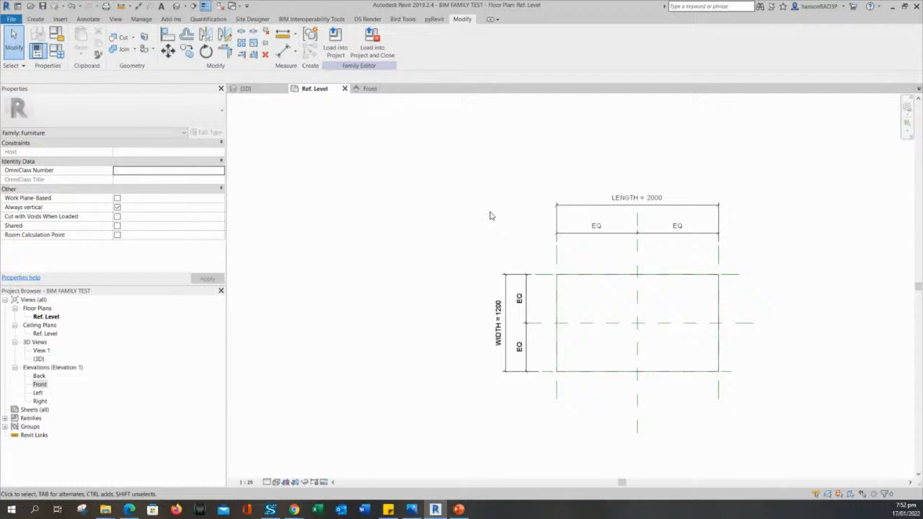
middle_drag(500, 247, 485, 232)
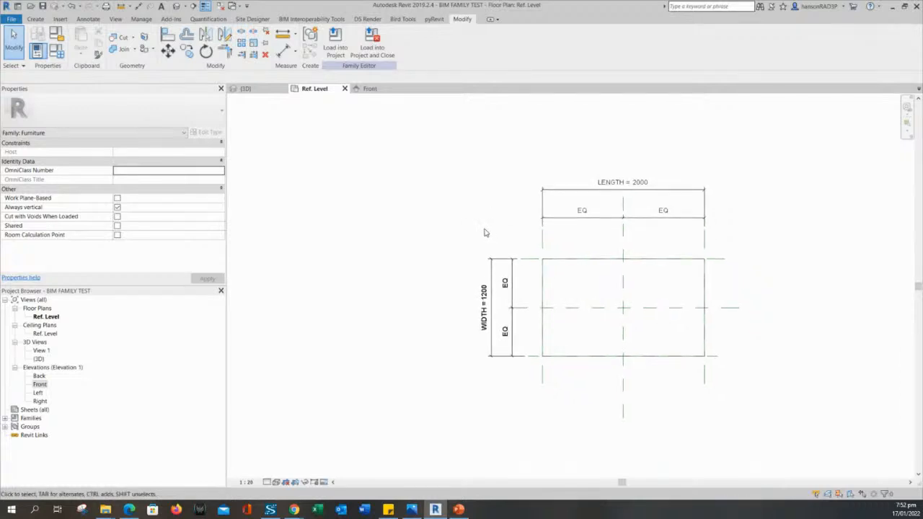
middle_drag(457, 233, 455, 238)
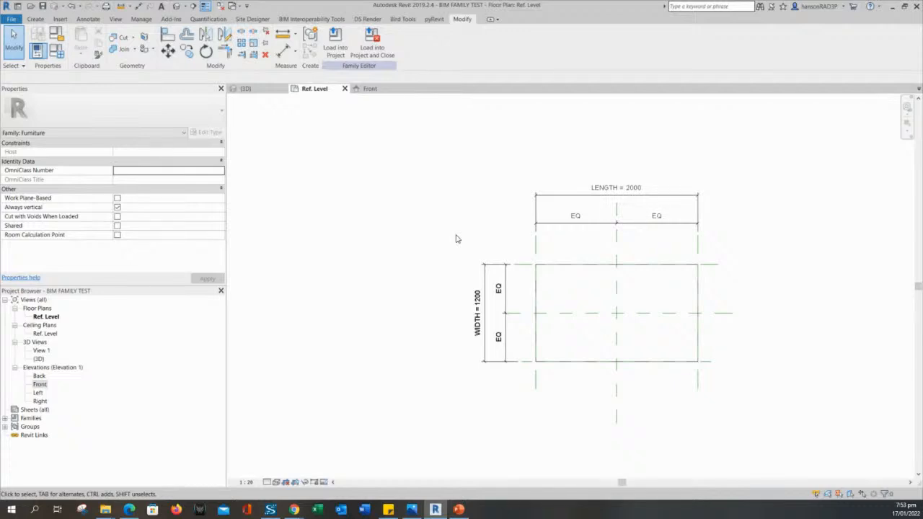
middle_drag(456, 239, 440, 247)
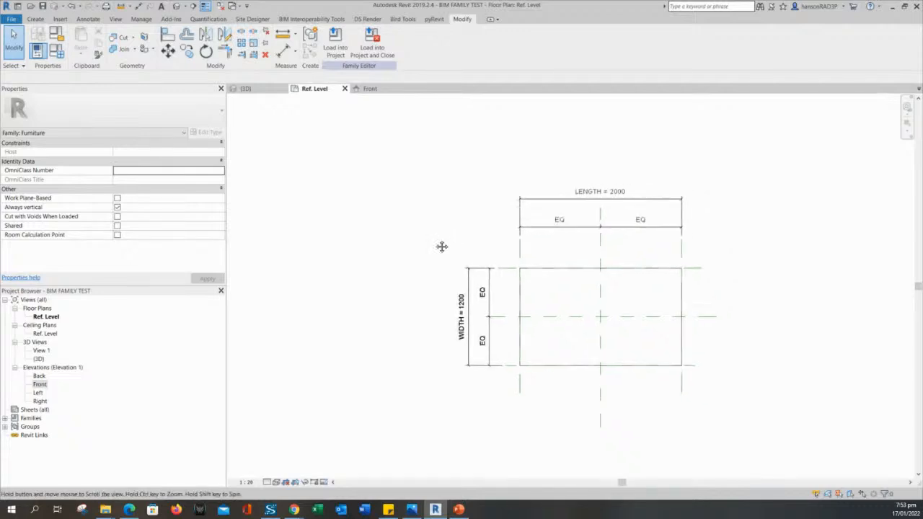
scroll(570, 303, up, 2)
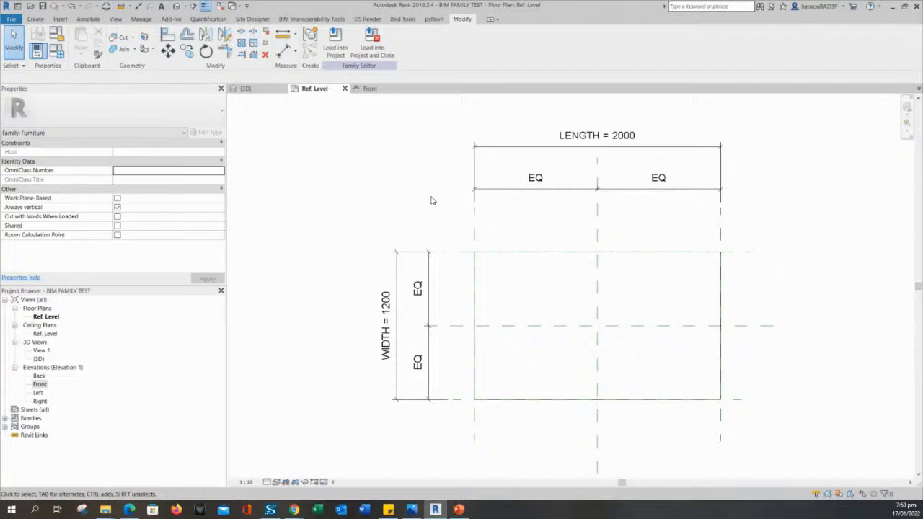
scroll(432, 204, down, 2)
middle_drag(429, 208, 428, 226)
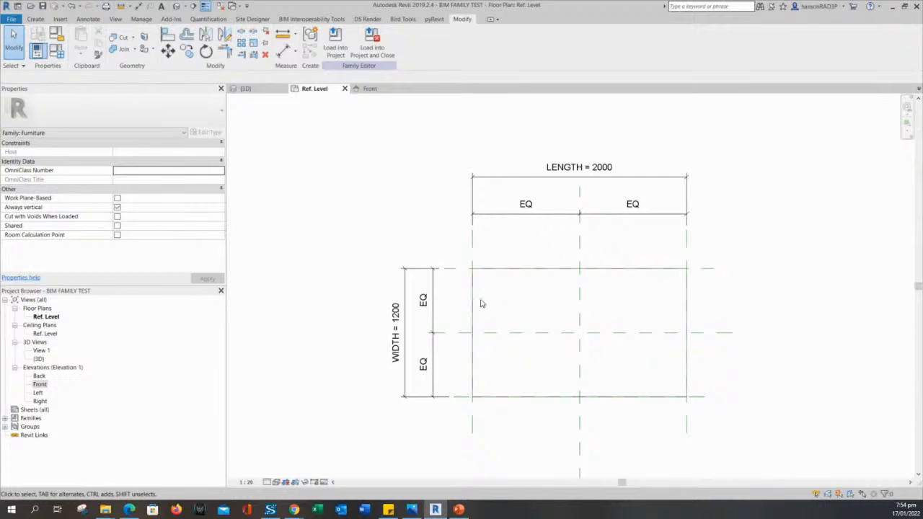
Examine in plan how the extrusion's edges line up with the outer and centre reference planes.
scroll(478, 278, up, 3)
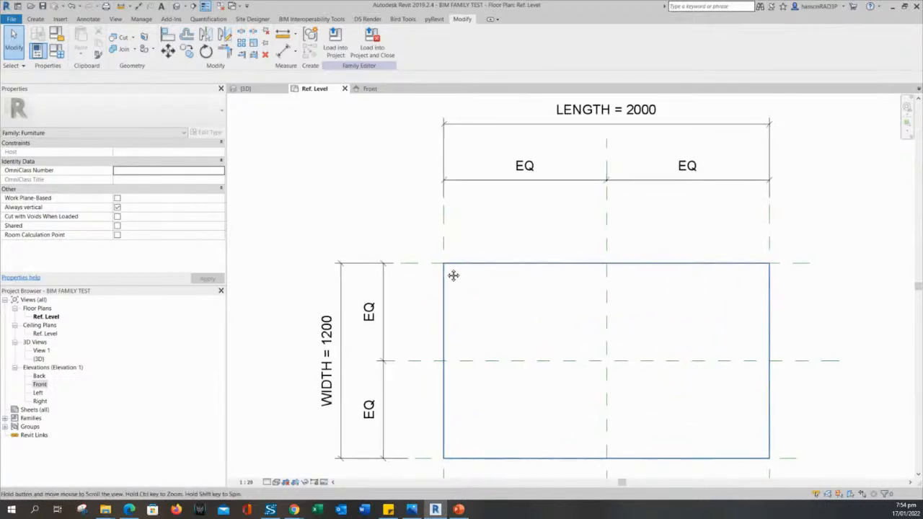
mouse_move(454, 275)
middle_down()
mouse_move(474, 268)
mouse_move(455, 274)
mouse_move(441, 243)
mouse_move(447, 198)
middle_up()
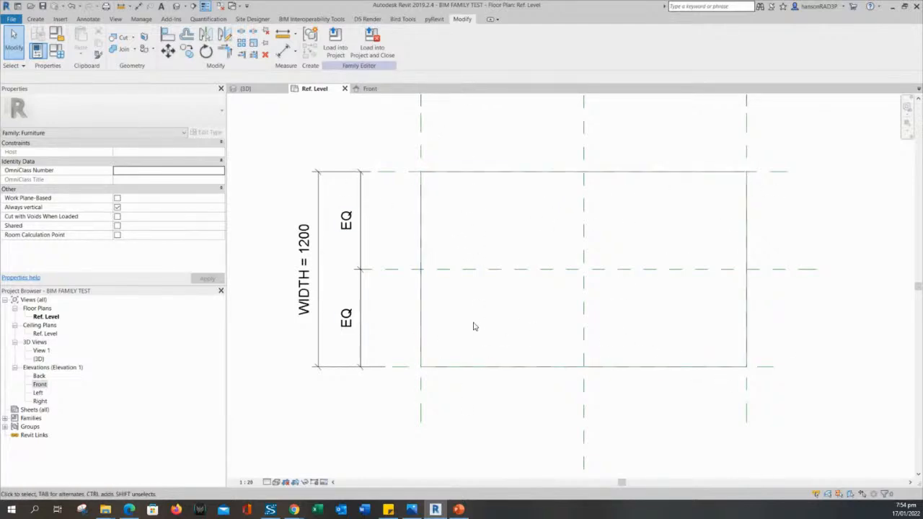
middle_drag(473, 324, 462, 327)
scroll(444, 220, down, 2)
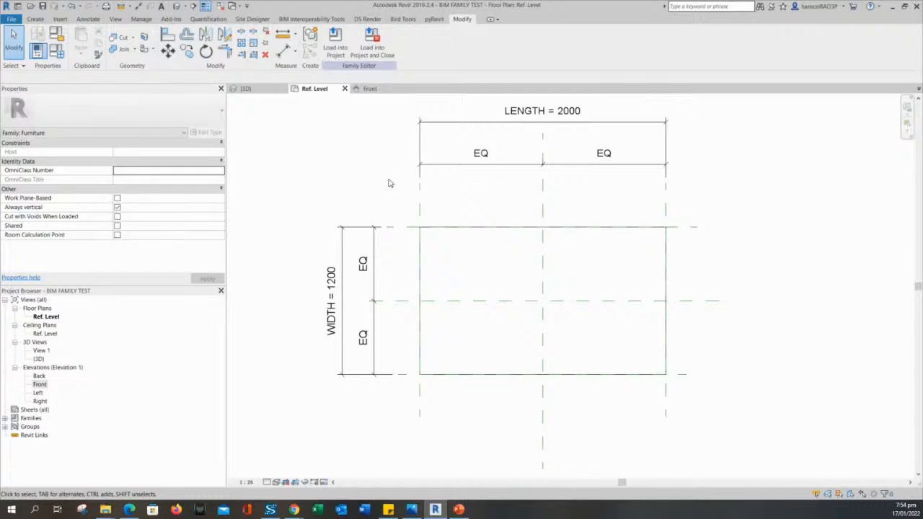
click(420, 209)
click(490, 215)
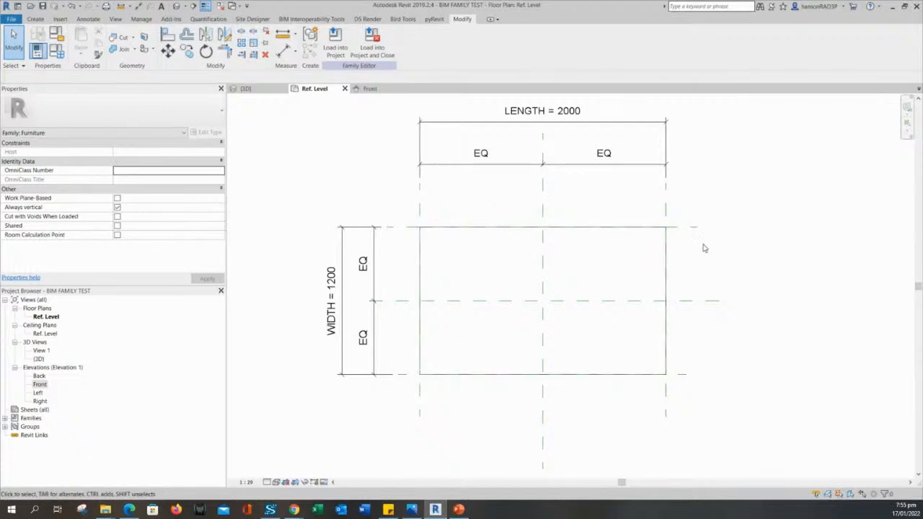
scroll(399, 248, up, 2)
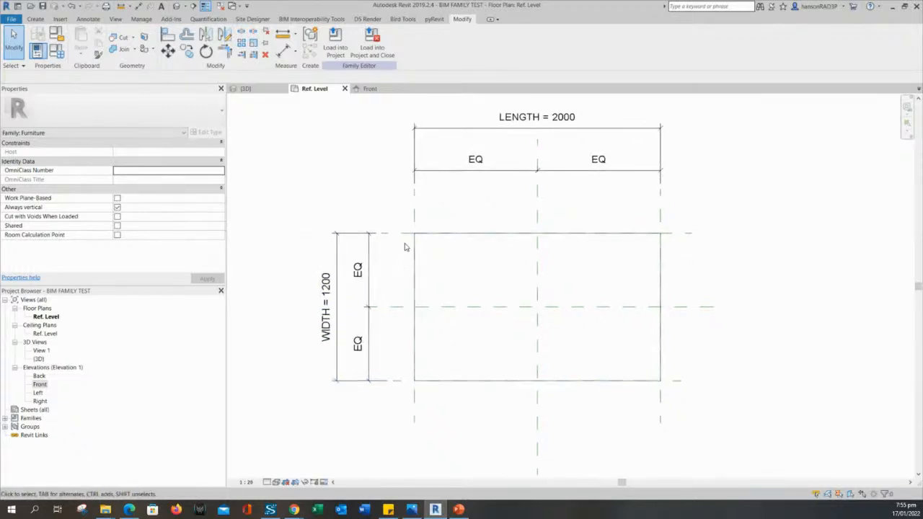
scroll(338, 181, up, 1)
scroll(338, 160, down, 1)
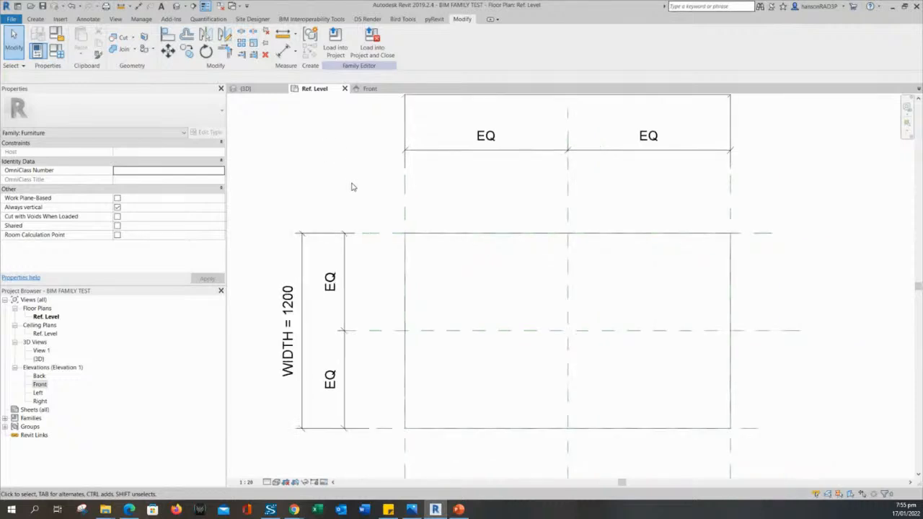
Draw a vertical reference plane about 52 mm inside the extrusion's left edge and a horizontal one about 60 mm inside its lower edge.
middle_drag(351, 185, 373, 189)
click(36, 20)
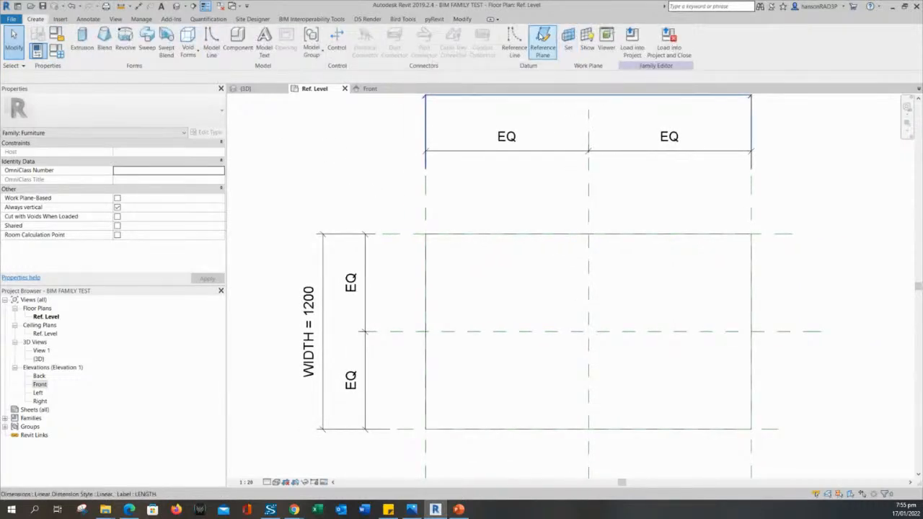
click(545, 37)
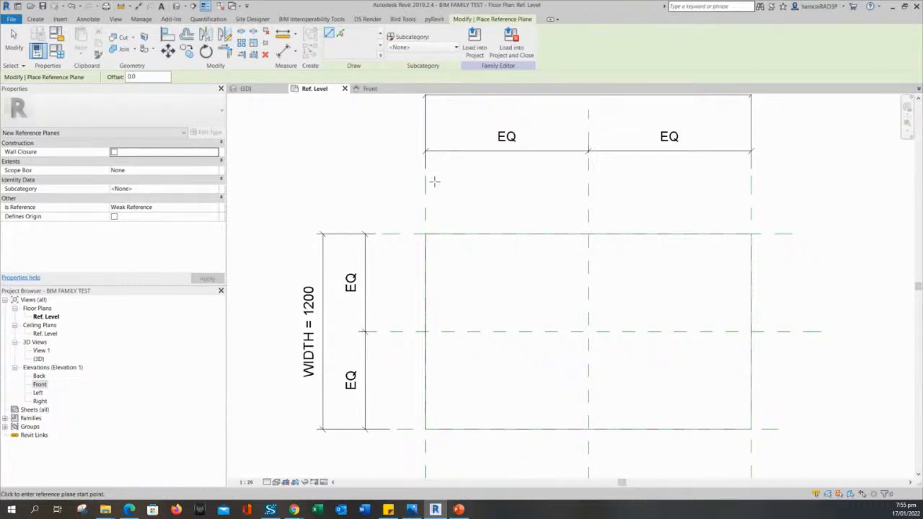
click(435, 182)
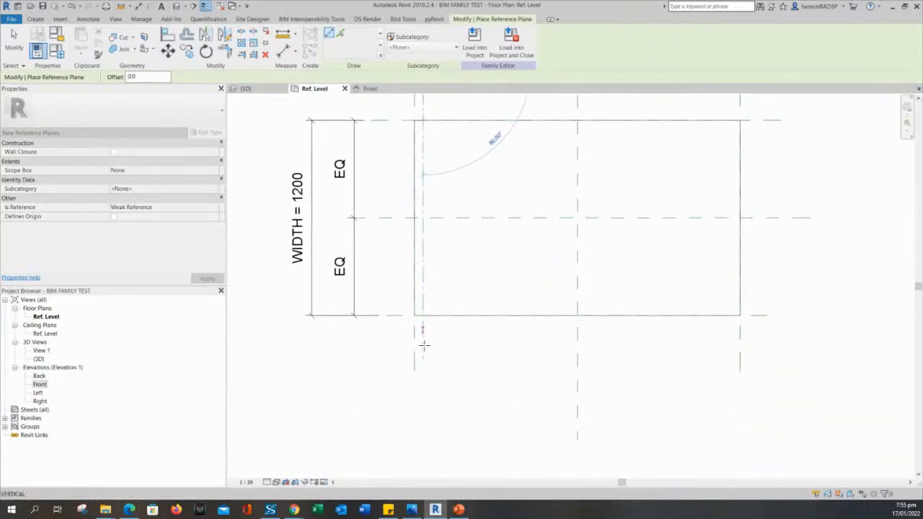
click(423, 410)
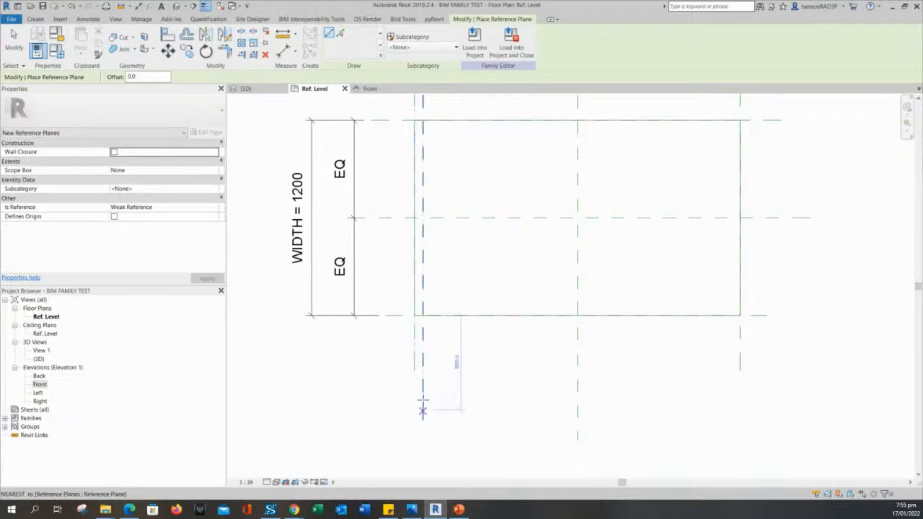
click(383, 305)
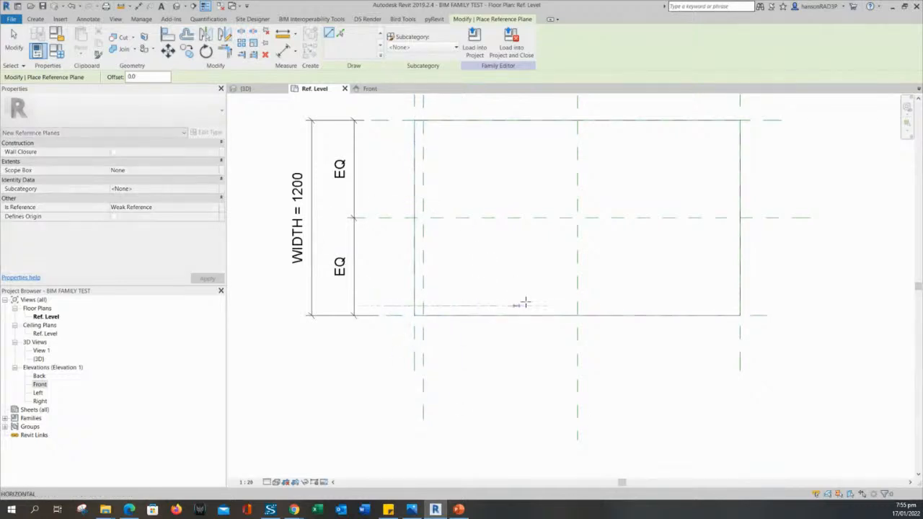
click(757, 305)
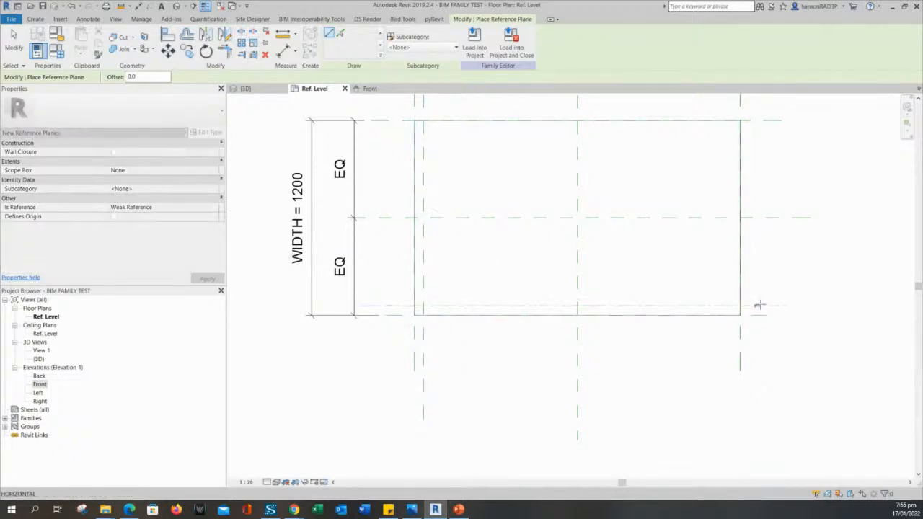
click(799, 304)
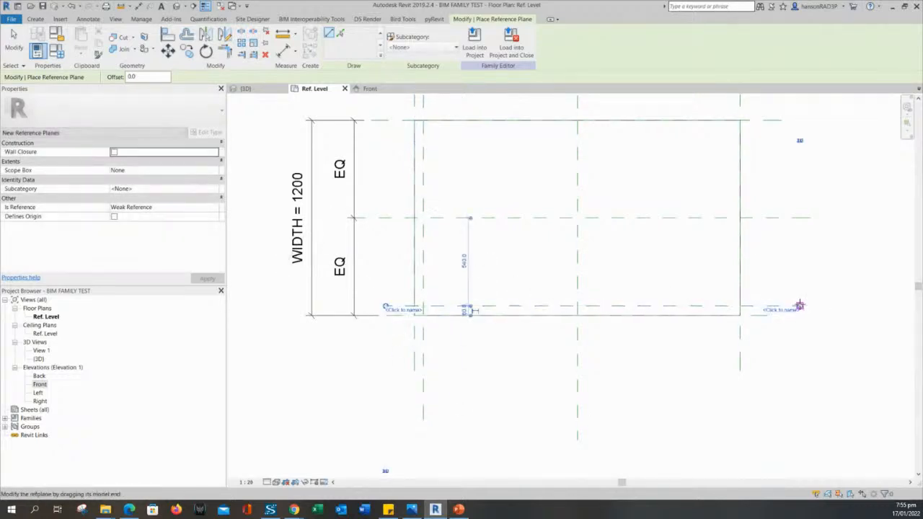
Draw a vertical reference plane about 79 mm inside the extrusion's right edge and a horizontal one about 60 mm inside its upper edge.
click(727, 99)
click(727, 353)
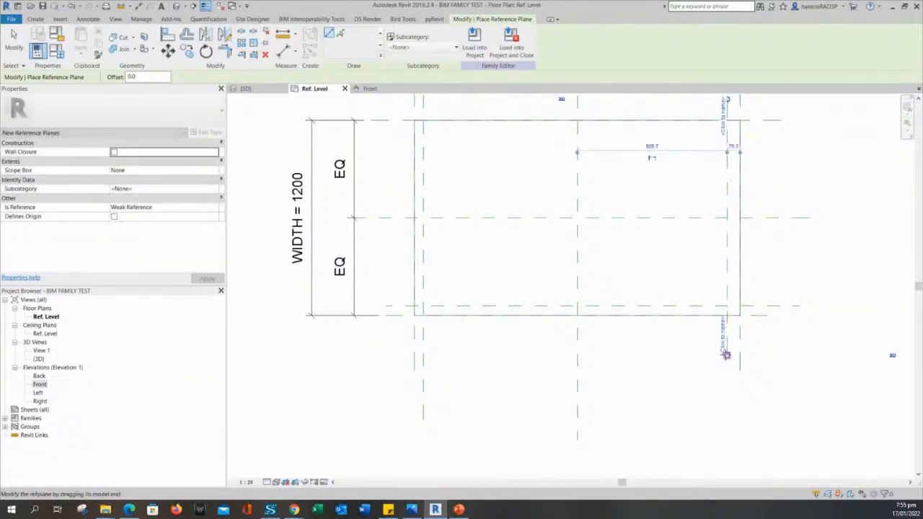
click(767, 130)
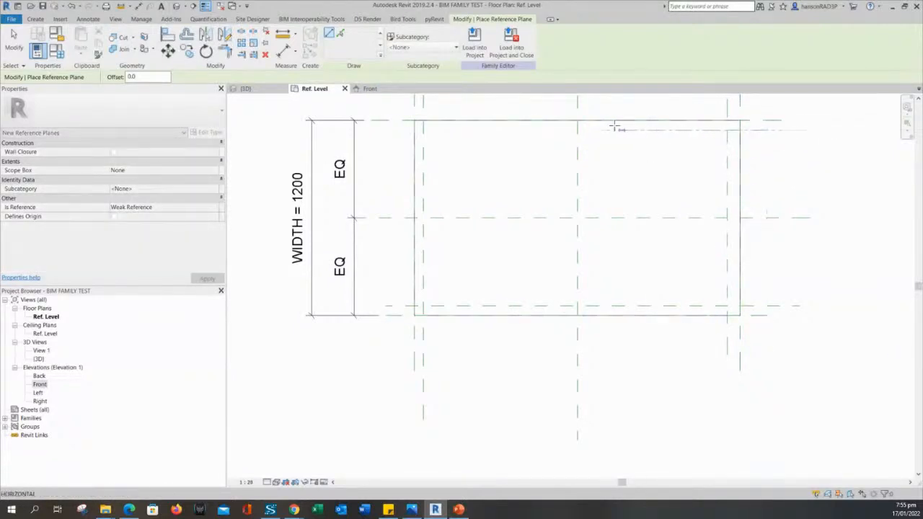
click(393, 131)
key(Escape)
key(Escape)
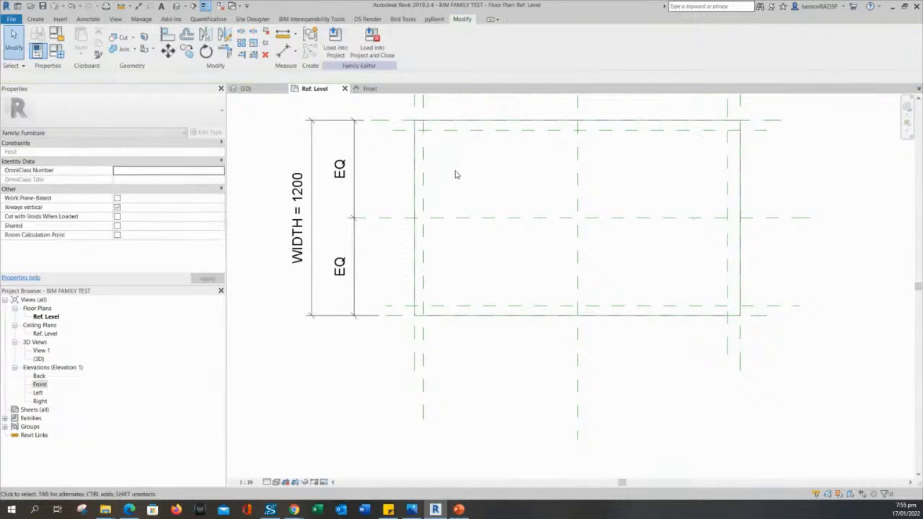
Add an aligned dimension between the left outer reference plane and the inner plane beside it, placed above the extrusion.
middle_drag(432, 138, 445, 210)
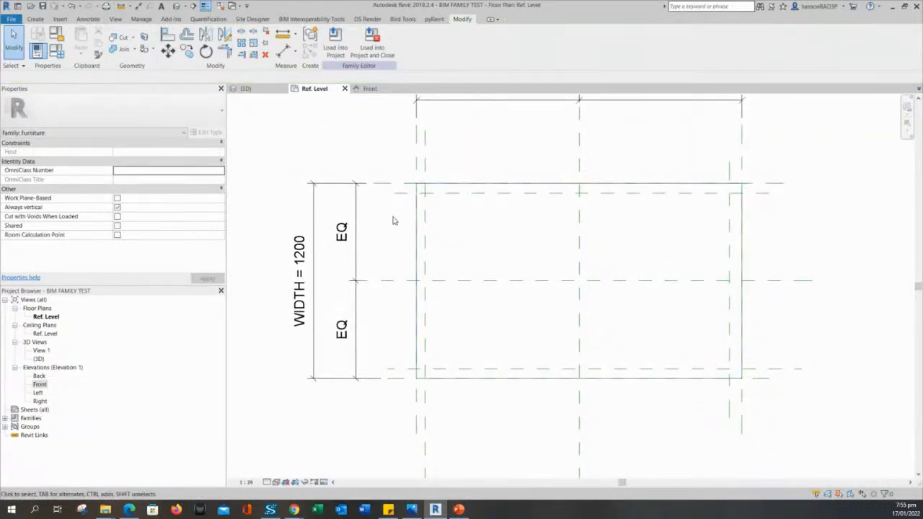
scroll(393, 216, up, 3)
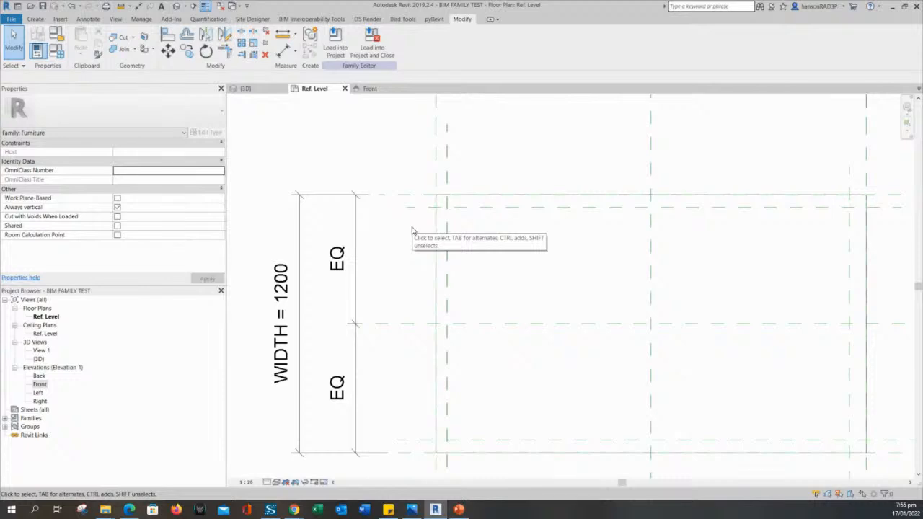
scroll(411, 207, down, 4)
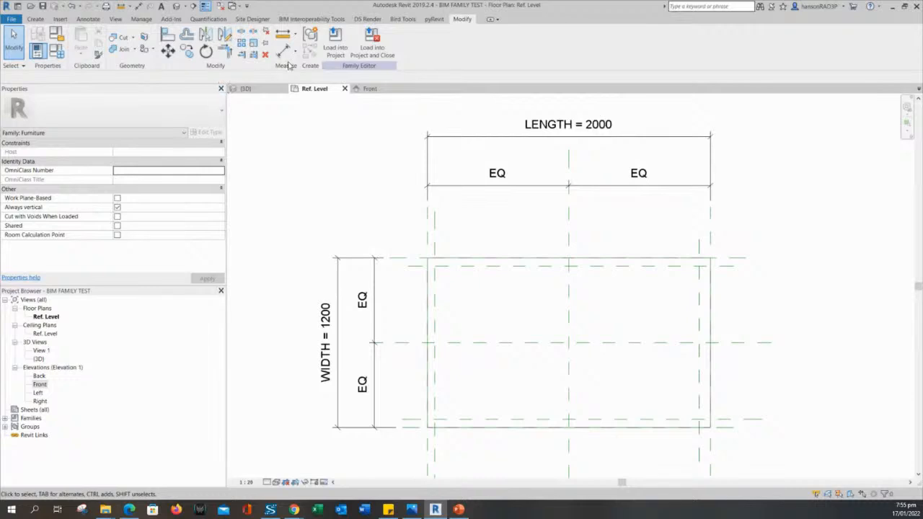
click(283, 49)
scroll(411, 235, up, 2)
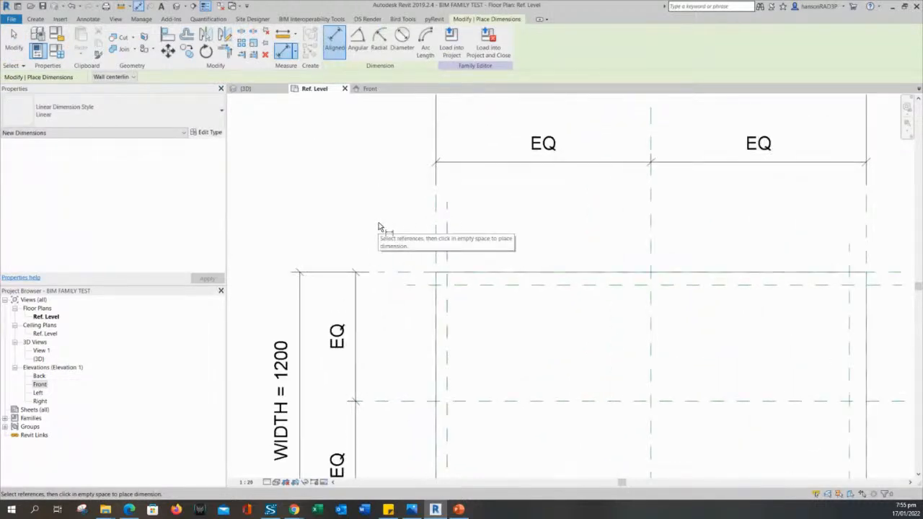
middle_drag(378, 222, 402, 260)
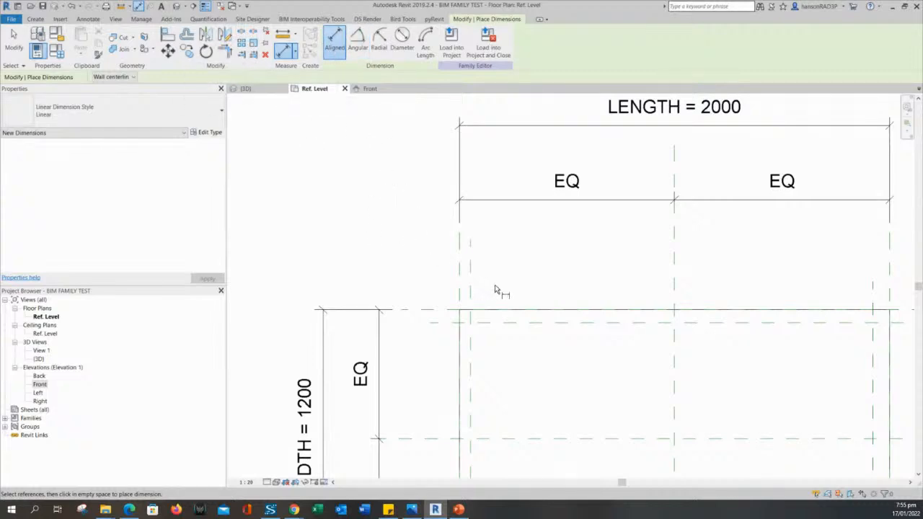
scroll(505, 292, up, 2)
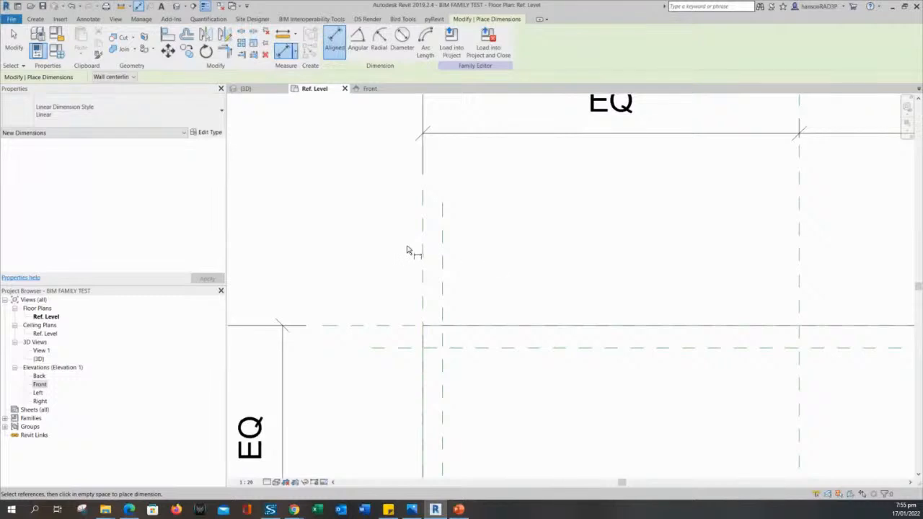
scroll(414, 244, down, 2)
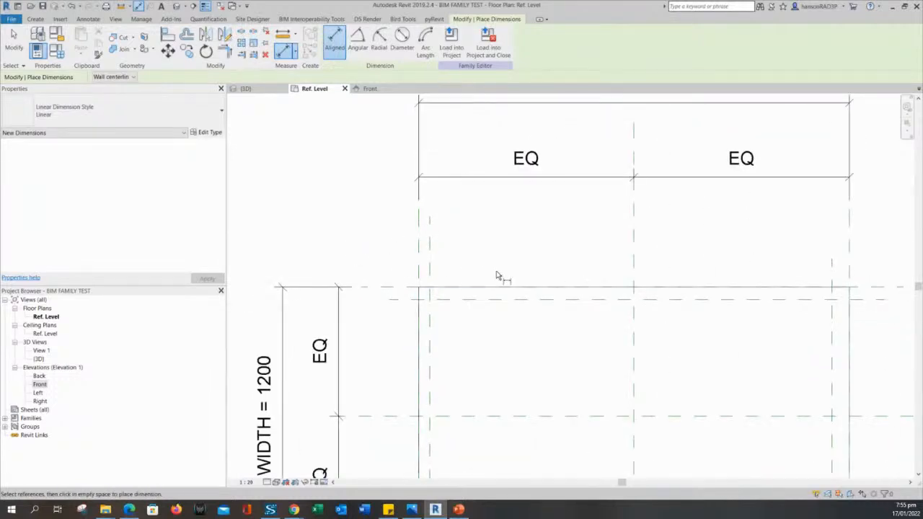
scroll(468, 243, up, 2)
scroll(355, 263, up, 1)
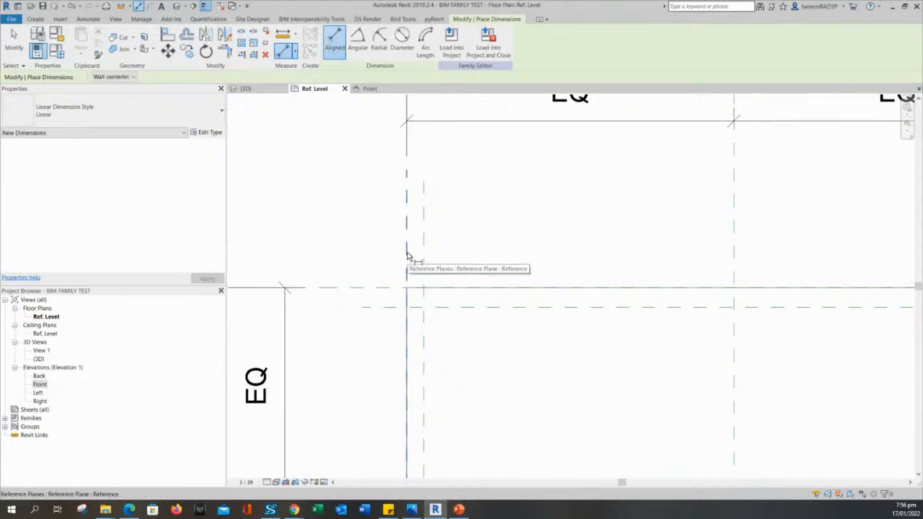
click(407, 256)
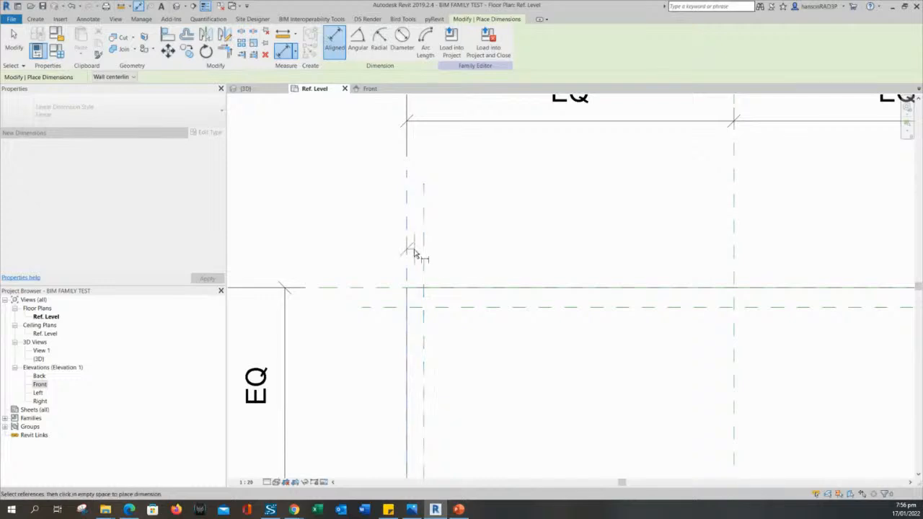
click(424, 253)
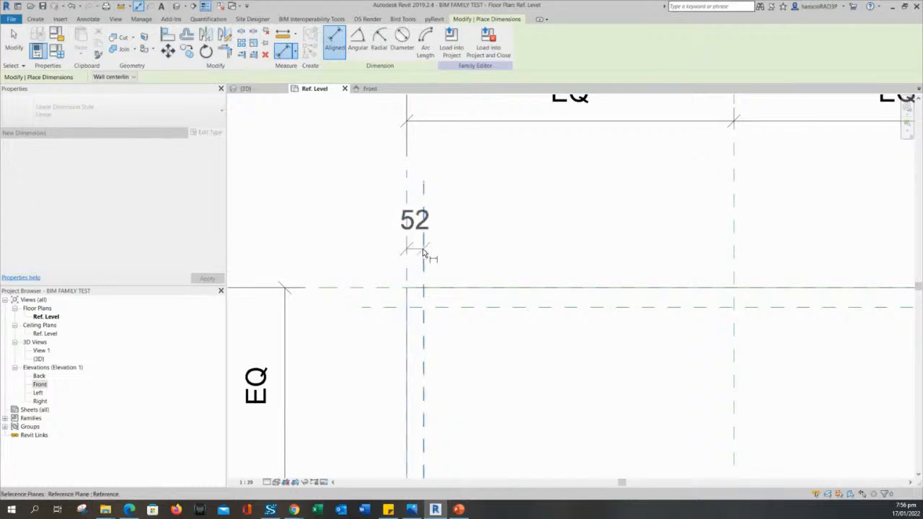
click(472, 210)
Dimension the gap between the upper outer reference plane and the inner plane below it, placed beside the extrusion's upper-left corner.
scroll(553, 239, down, 2)
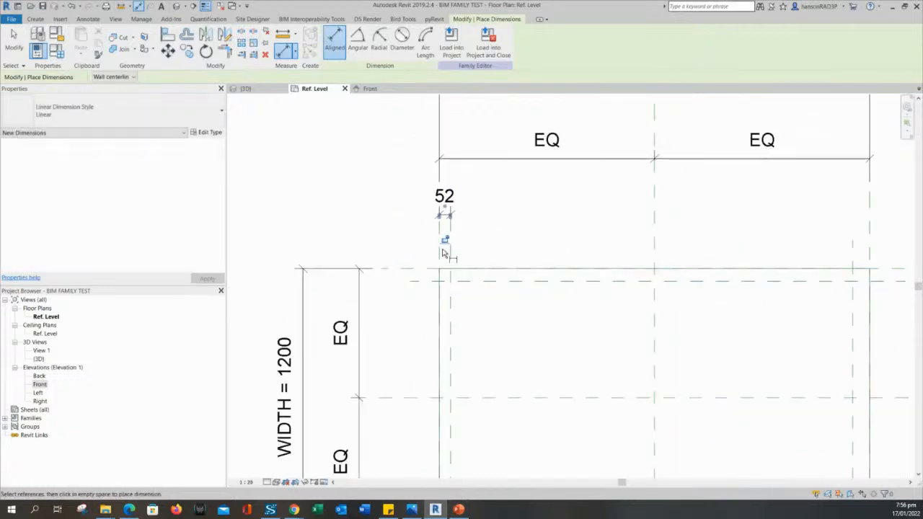
scroll(385, 283, up, 2)
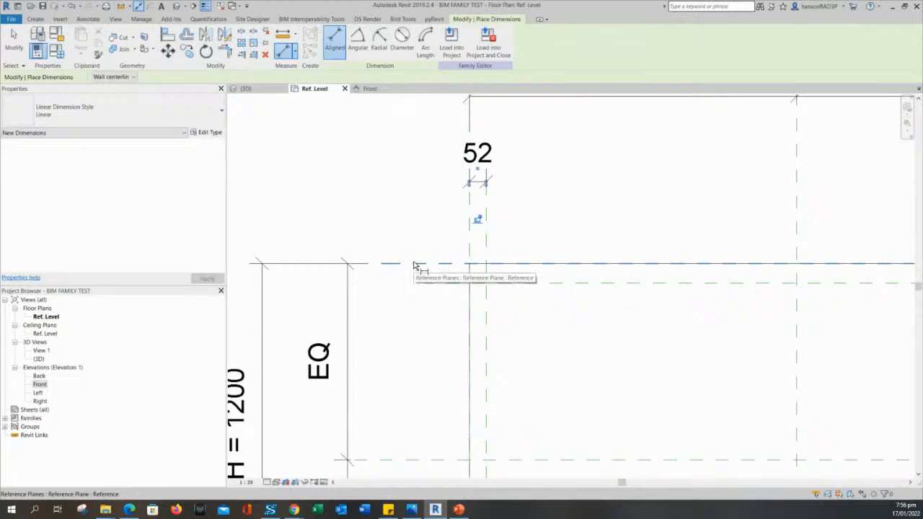
click(412, 264)
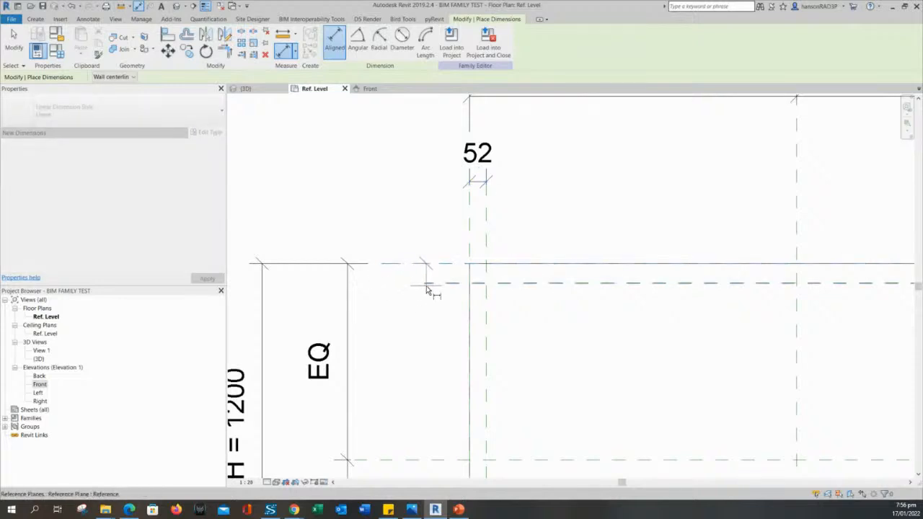
click(426, 283)
click(395, 331)
Dimension the gap between the lower outer reference plane and the inner plane above it, placed beyond the extrusion's right edge.
scroll(406, 361, down, 2)
scroll(385, 325, down, 2)
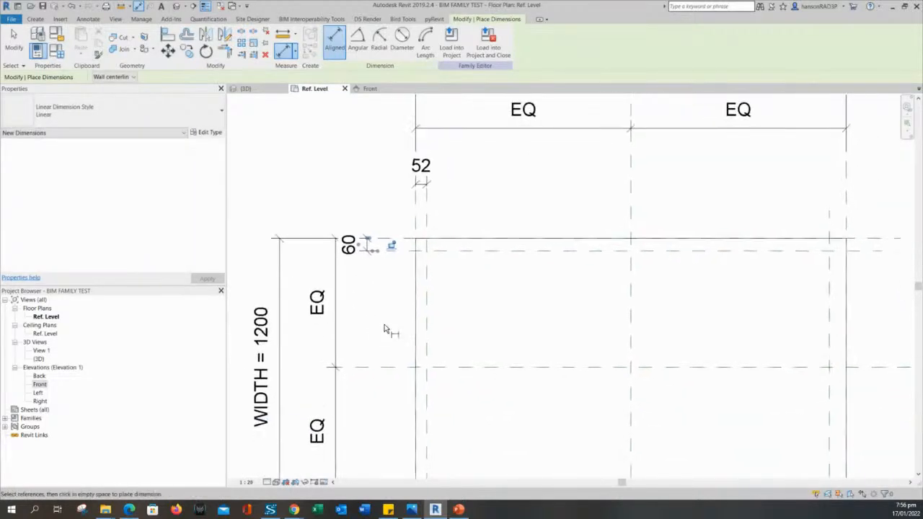
scroll(643, 305, up, 2)
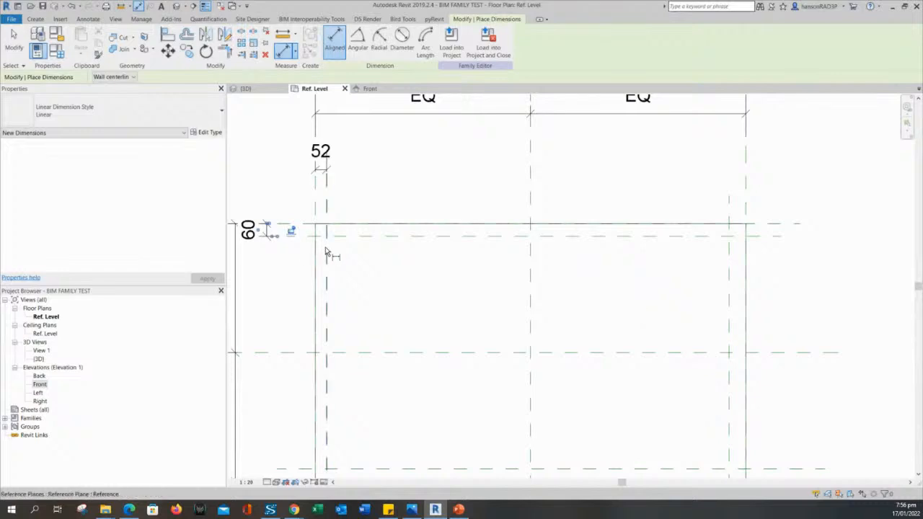
scroll(412, 253, down, 1)
scroll(593, 267, up, 3)
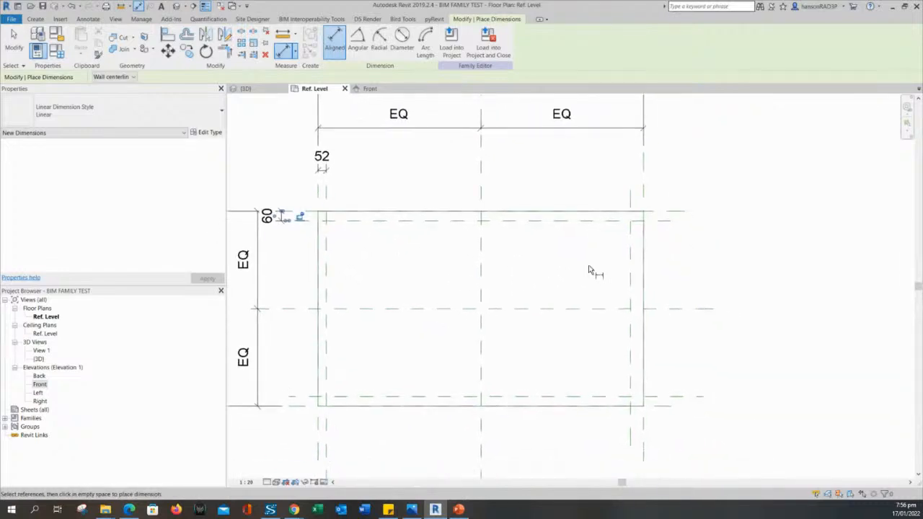
scroll(710, 246, down, 1)
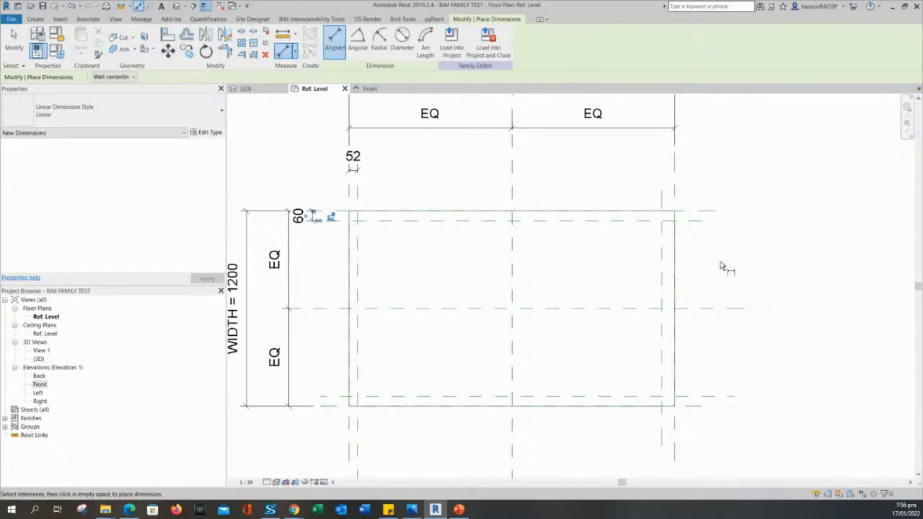
scroll(735, 404, up, 2)
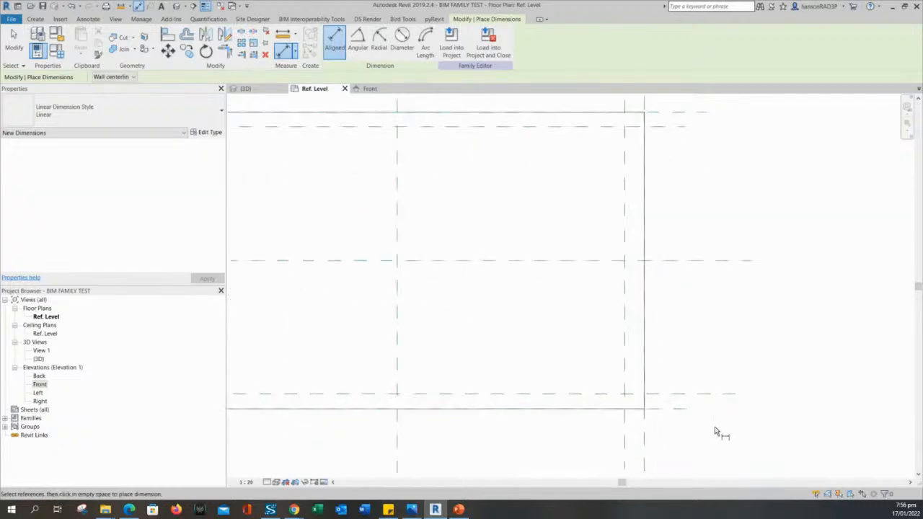
click(684, 409)
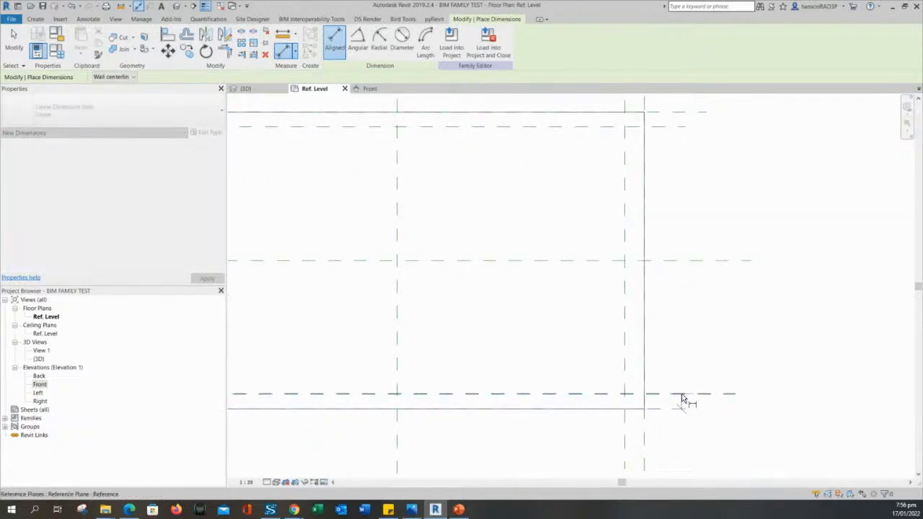
click(681, 395)
click(734, 341)
Dimension the gap between the right outer reference plane and its inner plane below the extrusion, and end dimensioning.
middle_drag(695, 463, 681, 330)
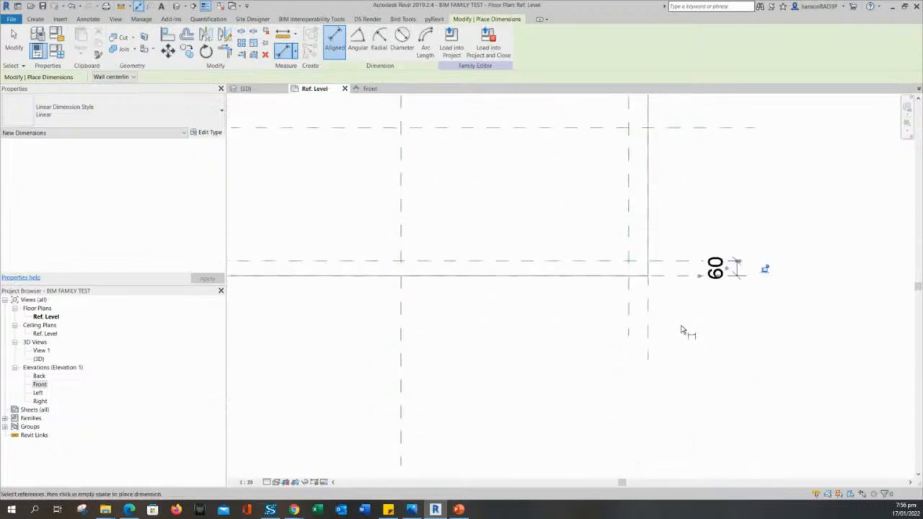
click(648, 330)
click(629, 325)
click(575, 376)
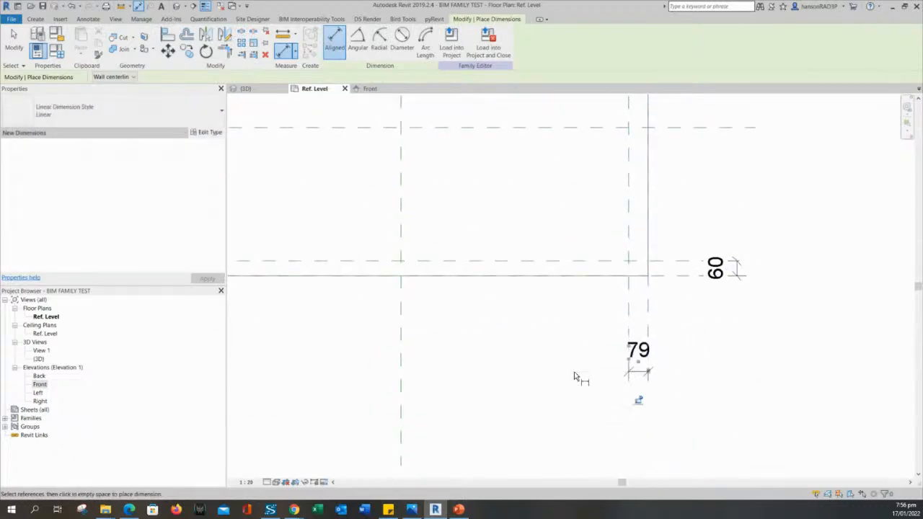
scroll(569, 370, down, 4)
scroll(519, 354, up, 1)
middle_drag(519, 354, 597, 403)
key(Escape)
key(Escape)
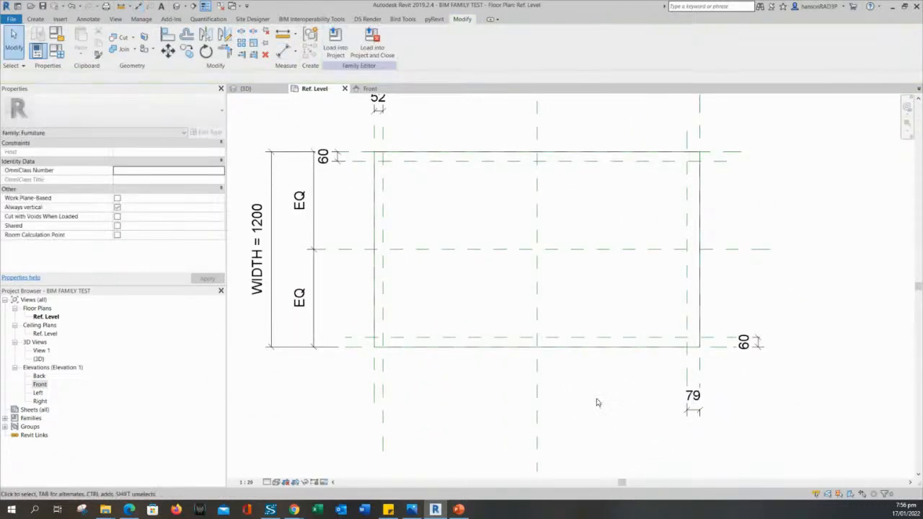
Label the gap dimension at the extrusion's upper-left corner with a new type parameter named LEG OFFSET.
middle_drag(343, 168, 378, 224)
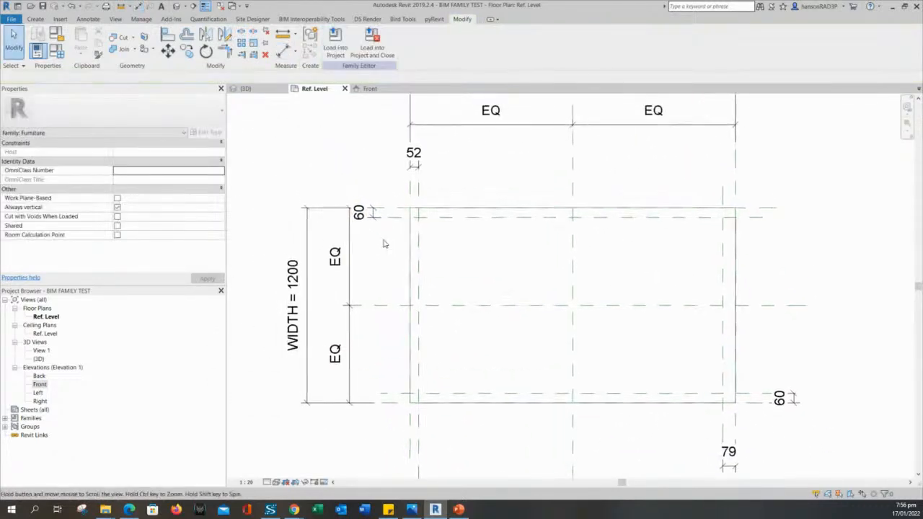
click(360, 211)
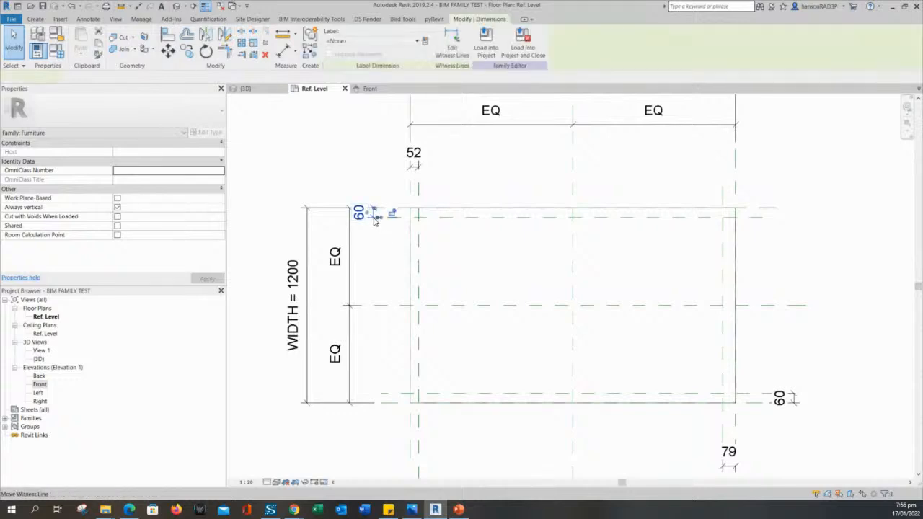
click(425, 41)
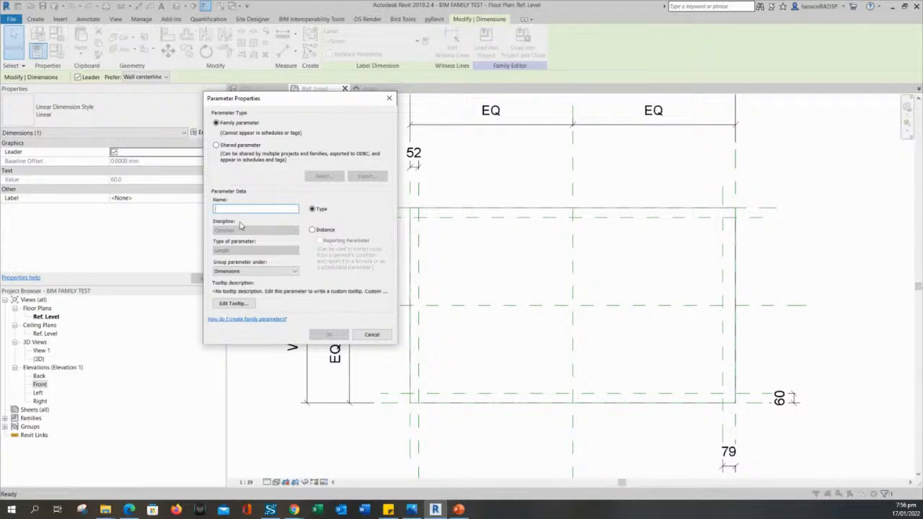
text(LEG)
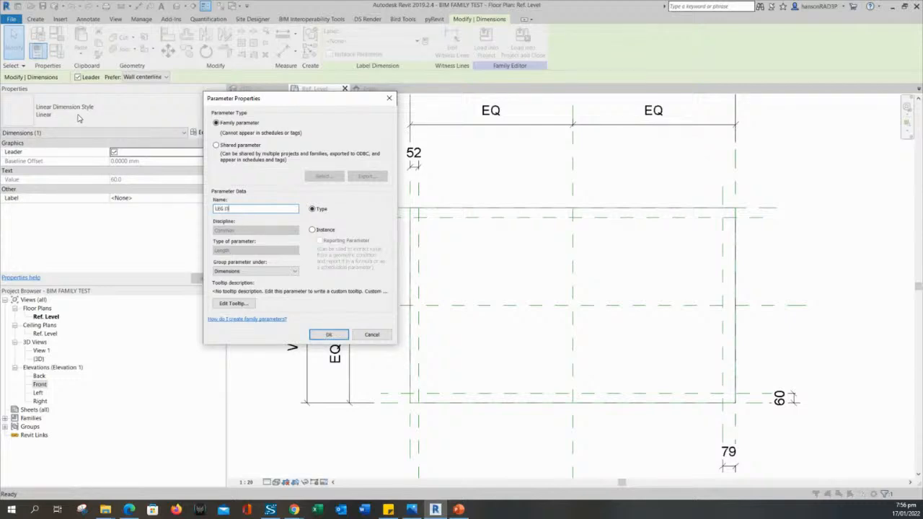
text( OFFSET)
key(Return)
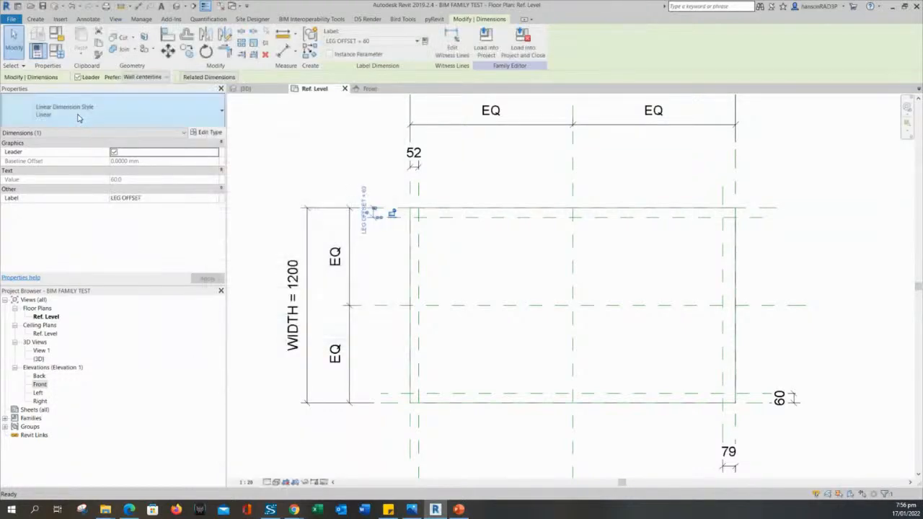
Set the LEG OFFSET parameter to 50 in the family types and apply it.
click(56, 50)
click(292, 244)
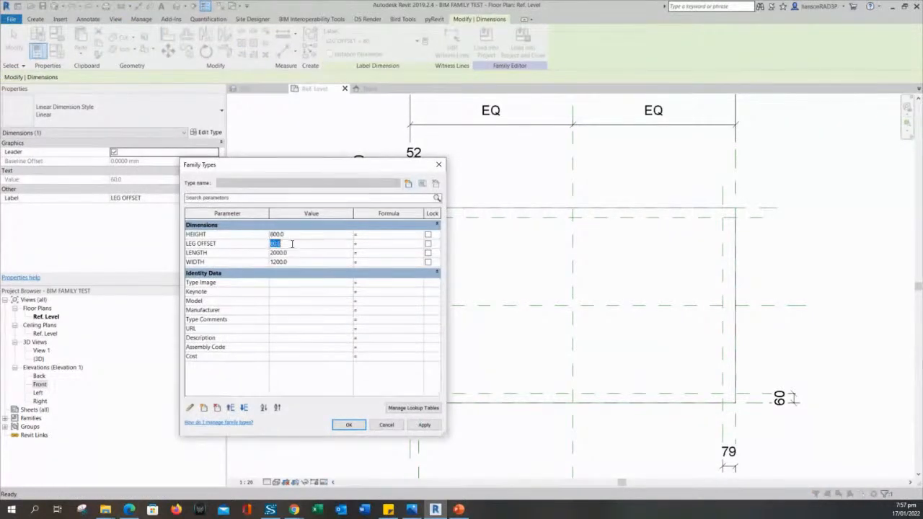
text(50)
click(424, 425)
click(348, 425)
Assign the LEG OFFSET label to the three remaining gap dimensions between the outer and inner reference planes.
scroll(469, 281, up, 4)
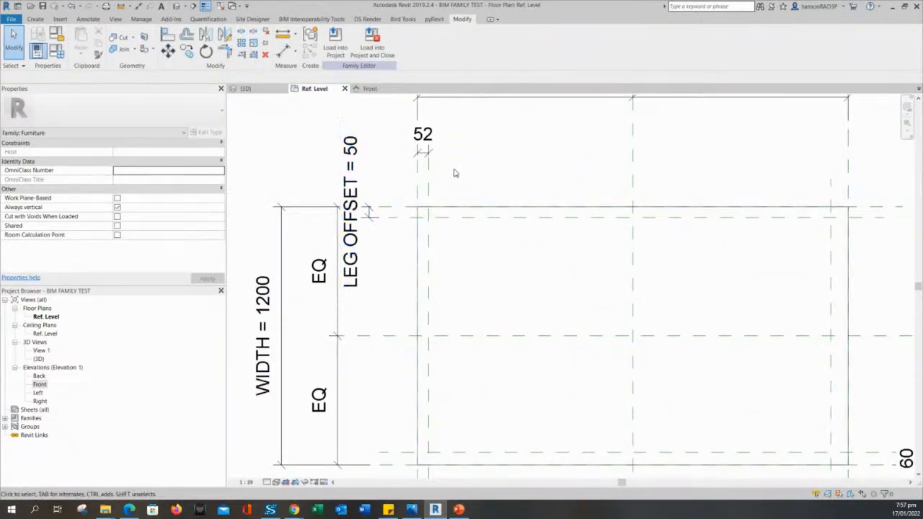
scroll(432, 162, up, 2)
click(422, 147)
scroll(423, 147, down, 4)
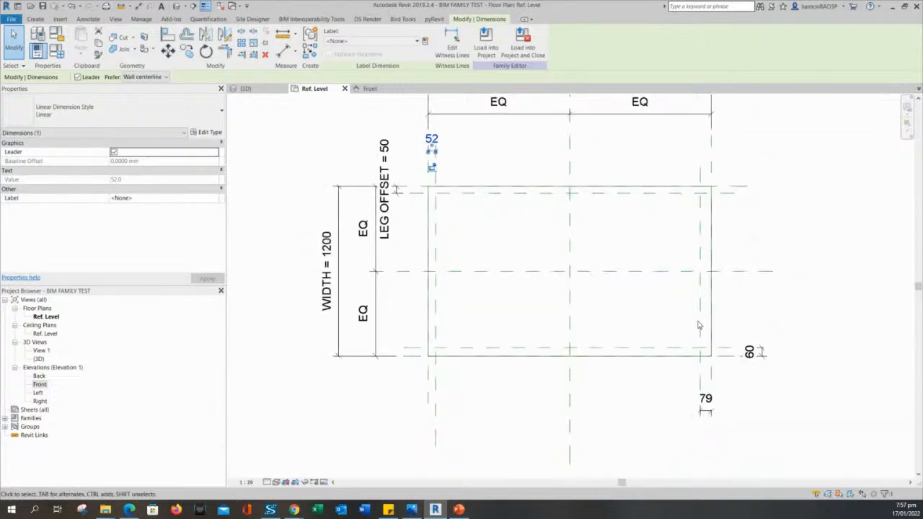
ctrl+click(750, 353)
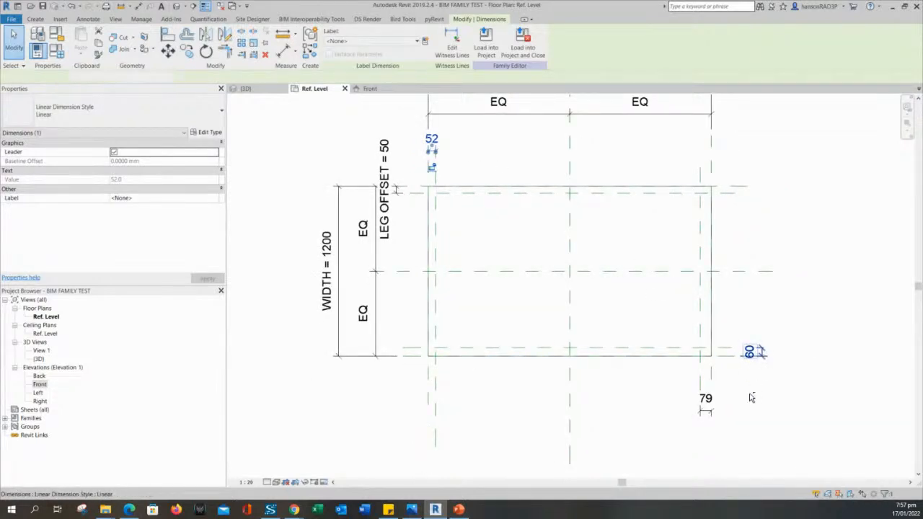
ctrl+click(705, 408)
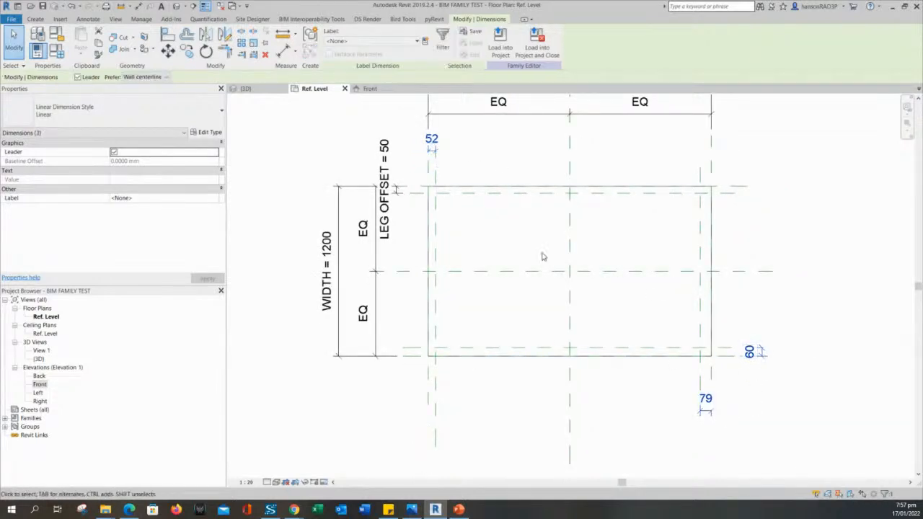
click(360, 42)
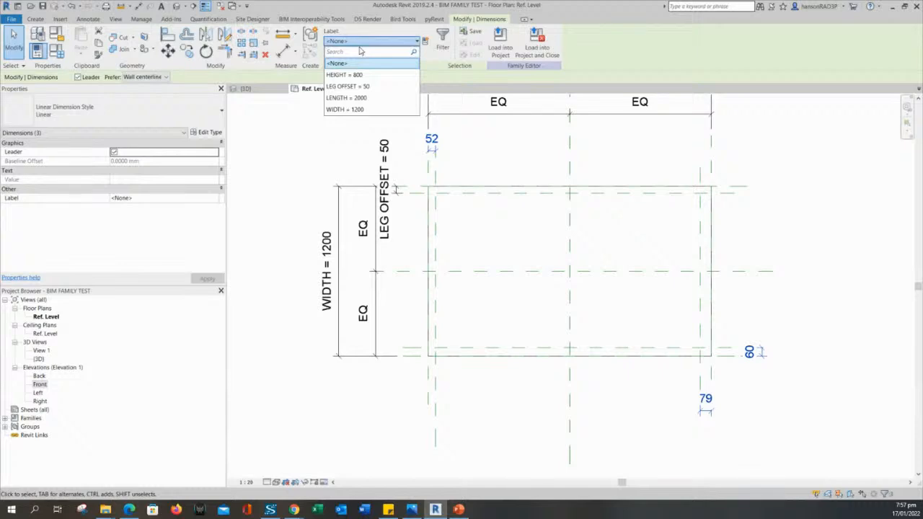
click(349, 87)
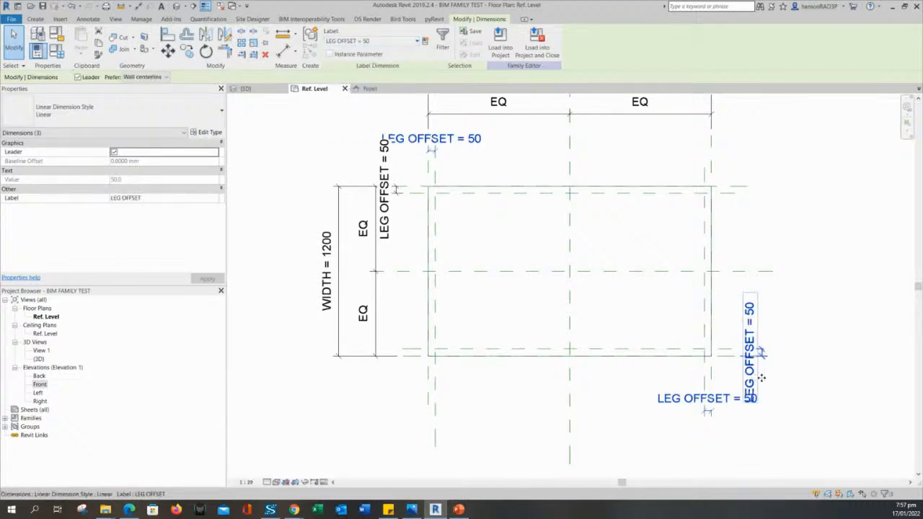
key(Escape)
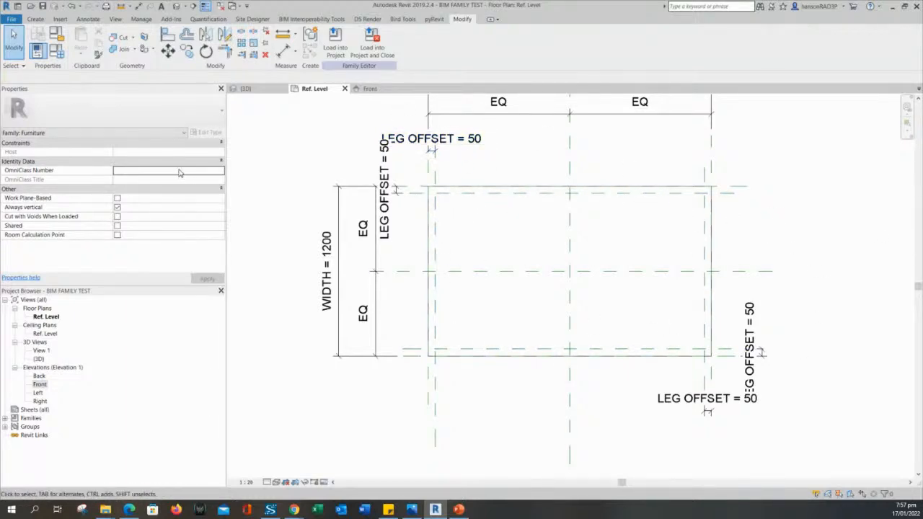
Change the LEG OFFSET parameter to 75 in the family types to flex all four inner planes.
click(57, 51)
drag(324, 168, 243, 128)
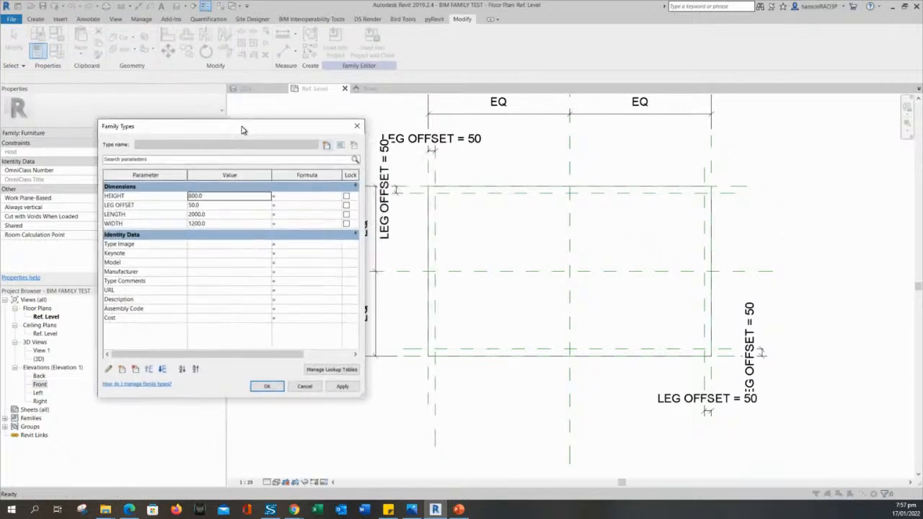
click(223, 206)
text(75)
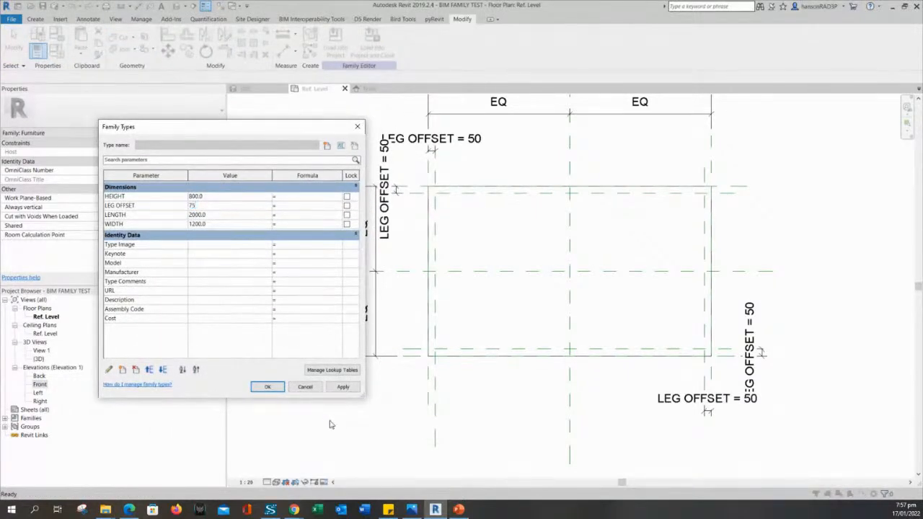
click(342, 387)
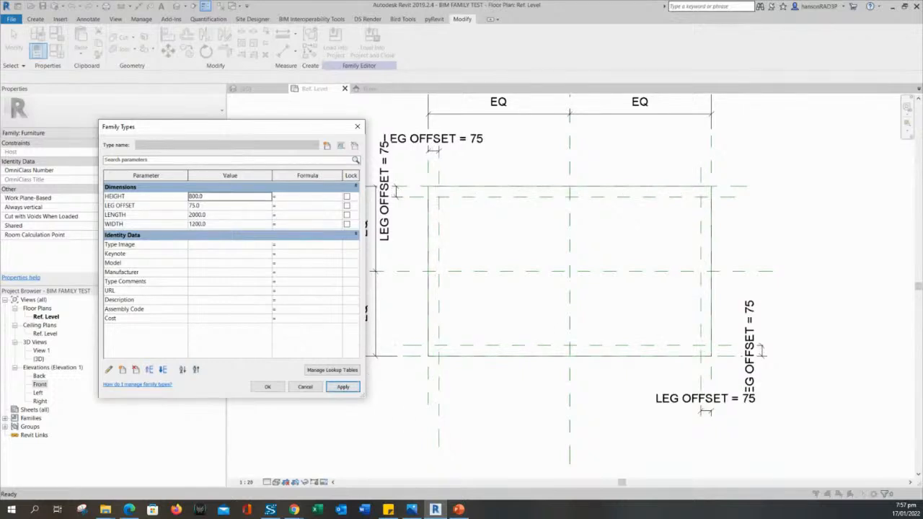
click(266, 388)
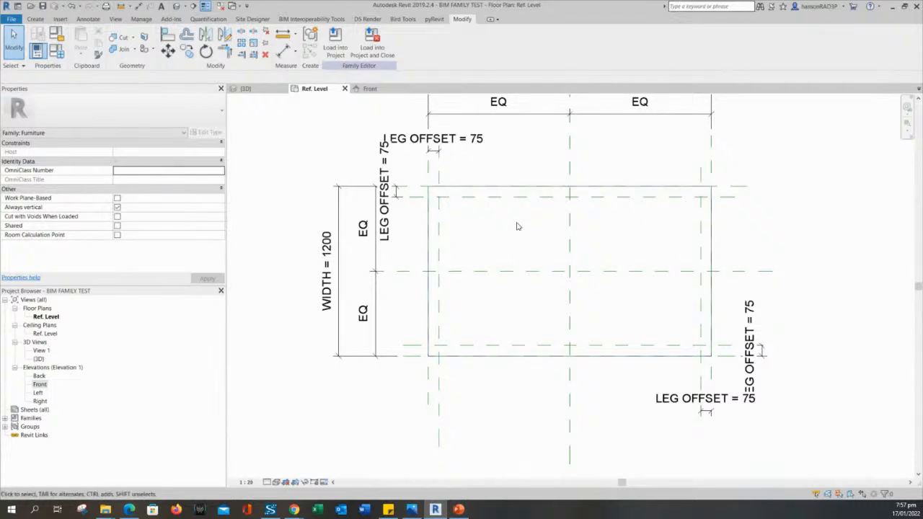
middle_drag(509, 239, 484, 252)
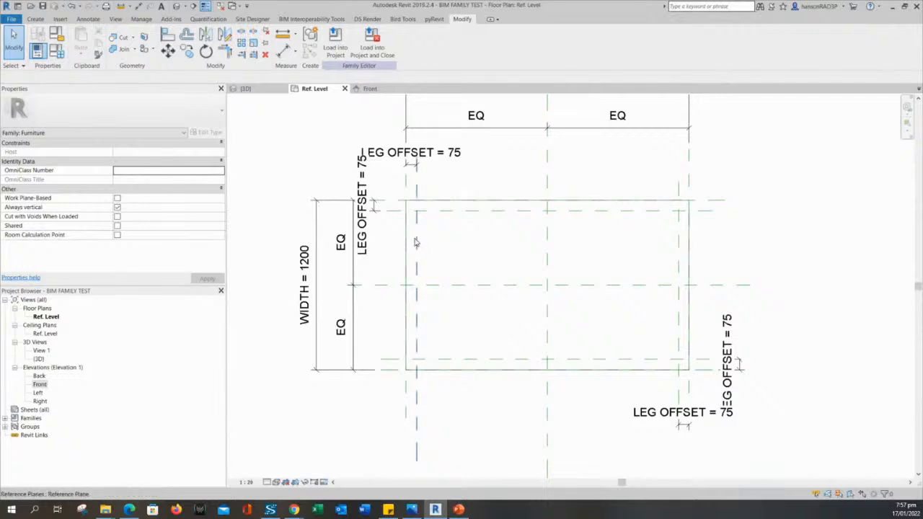
click(416, 242)
click(481, 249)
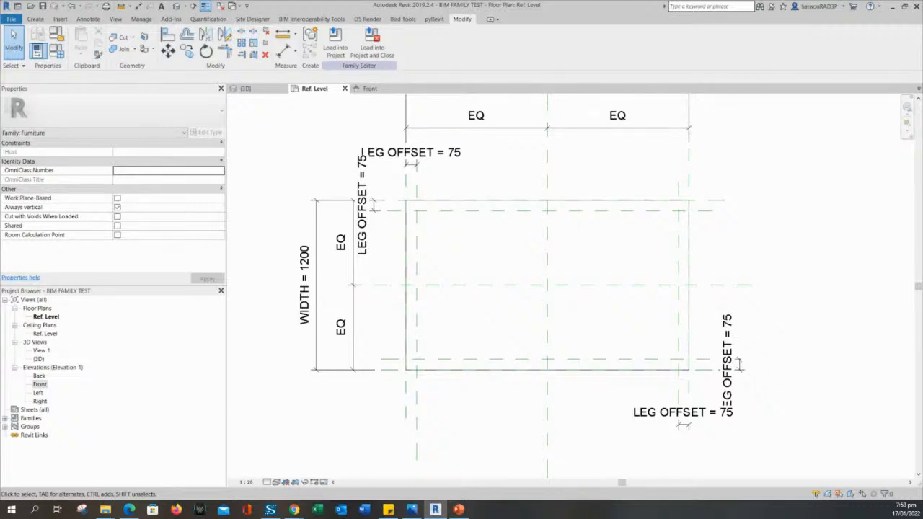
mouse_move(498, 250)
middle_down()
mouse_move(491, 231)
mouse_move(495, 247)
middle_up()
scroll(485, 229, down, 2)
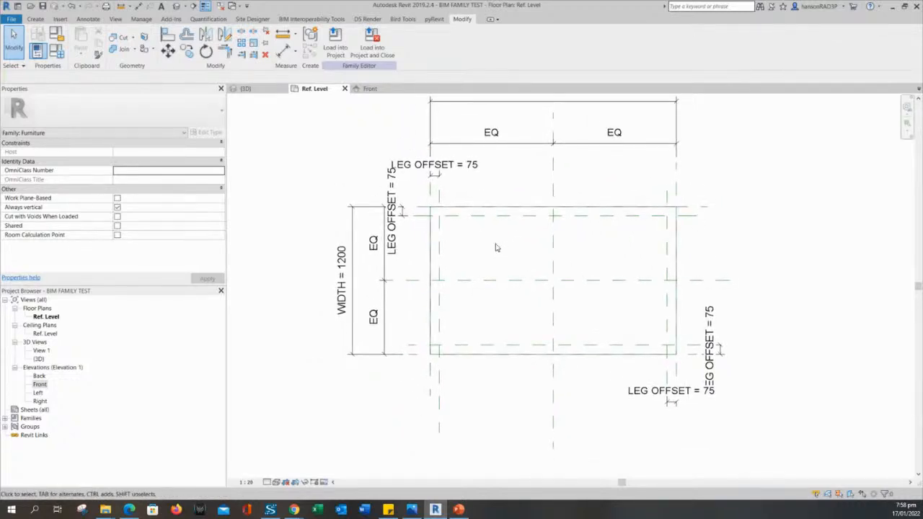
middle_drag(496, 247, 490, 268)
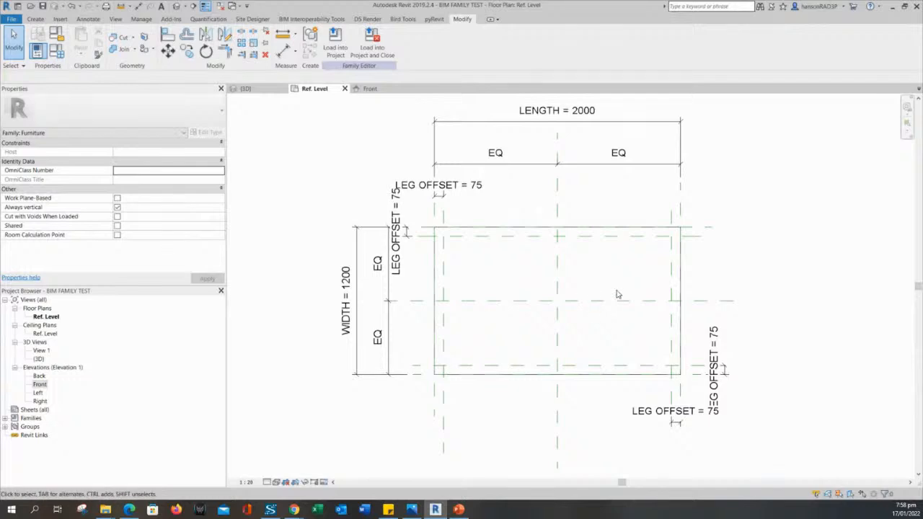
middle_drag(530, 268, 524, 261)
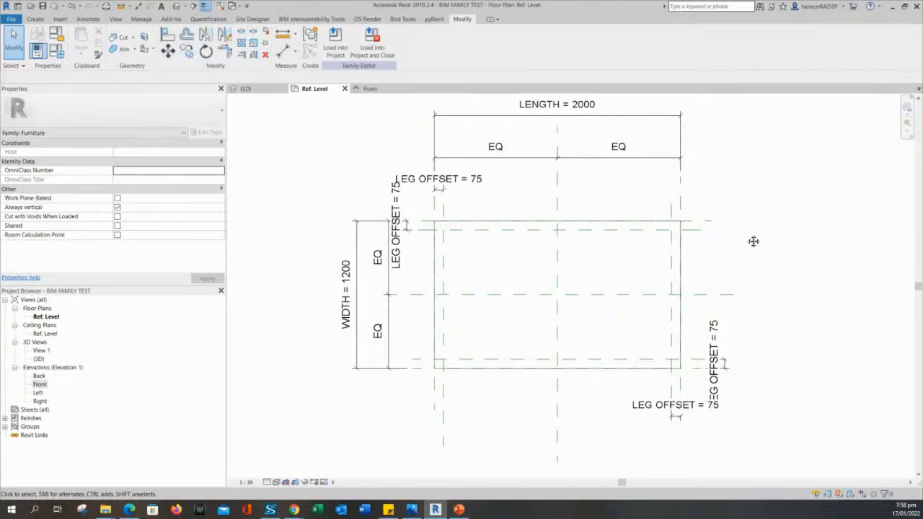
middle_drag(754, 241, 759, 242)
middle_drag(480, 272, 486, 272)
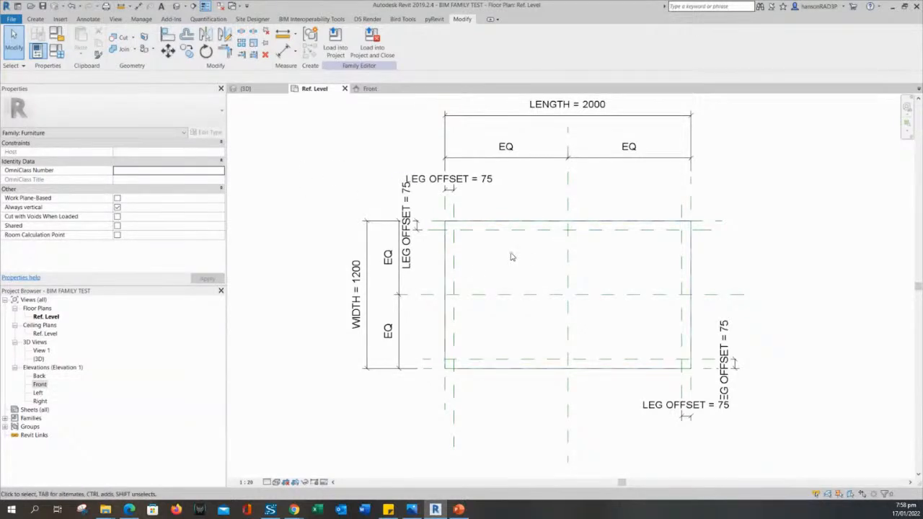
middle_drag(512, 256, 499, 253)
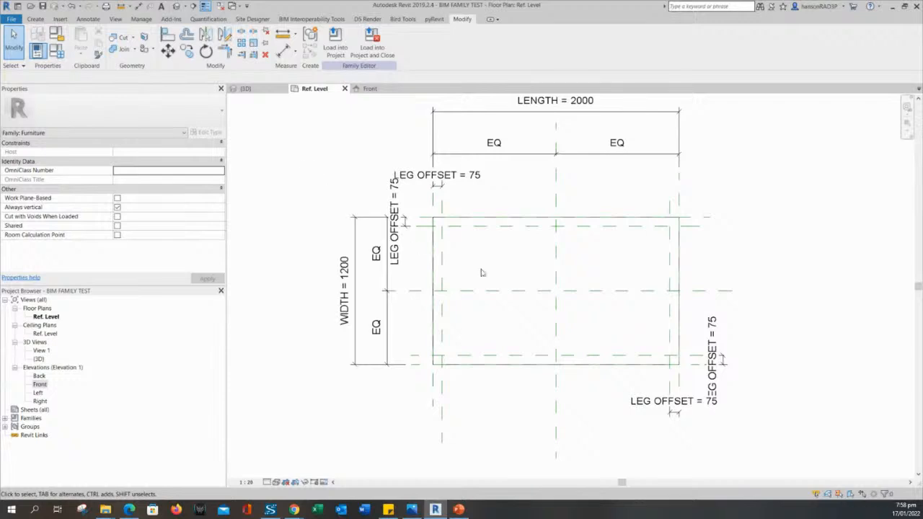
mouse_move(482, 273)
middle_down()
mouse_move(449, 267)
mouse_move(473, 280)
middle_up()
scroll(474, 279, up, 1)
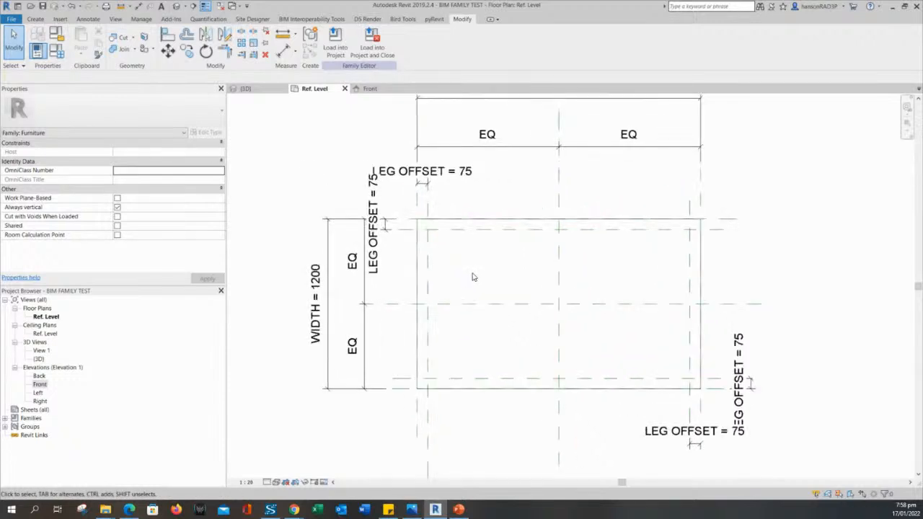
Draw a vertical reference plane just inside the left leg-offset plane and a horizontal one just below the upper leg-offset plane.
click(36, 20)
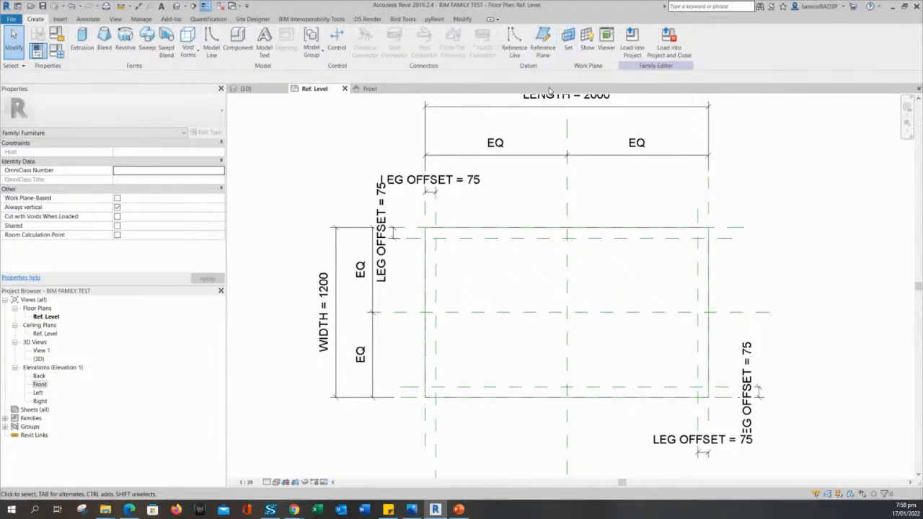
click(546, 40)
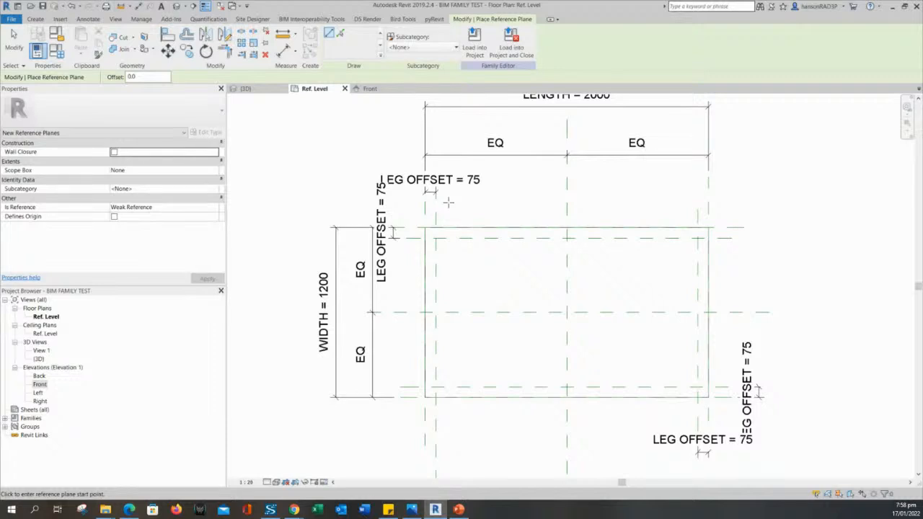
click(448, 202)
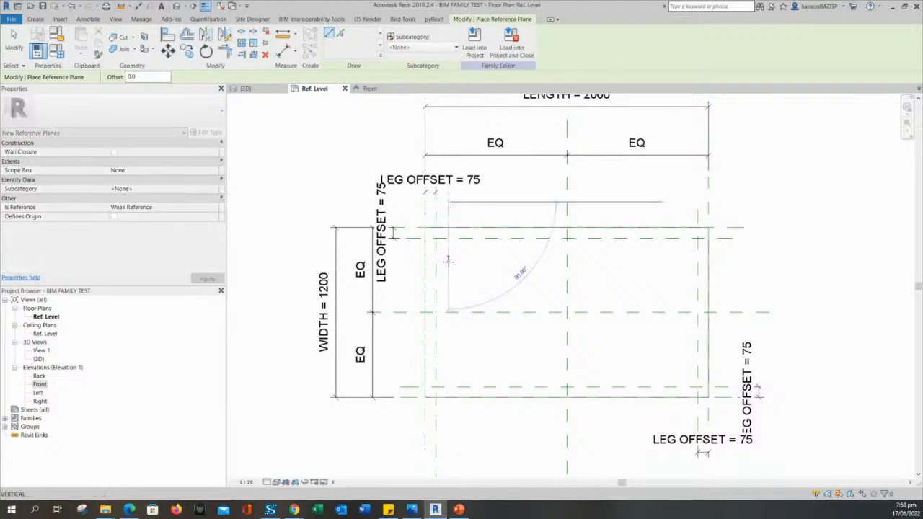
click(449, 419)
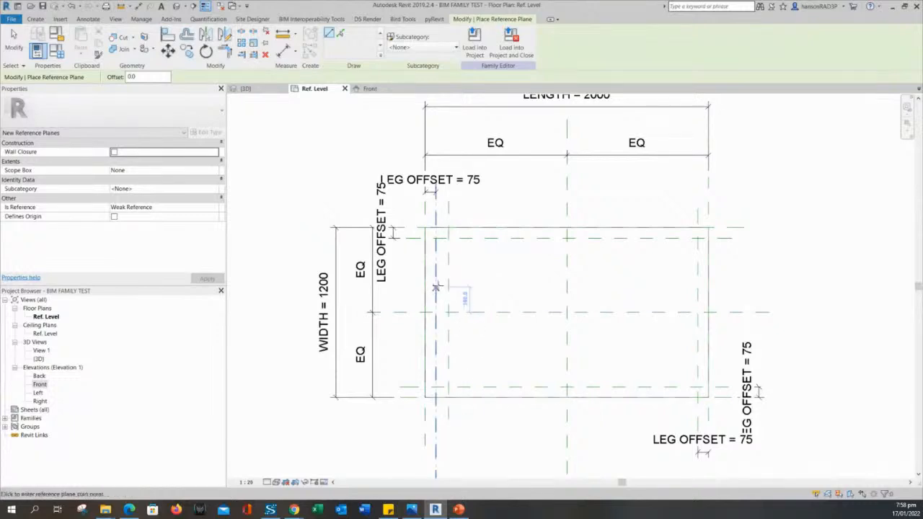
click(408, 251)
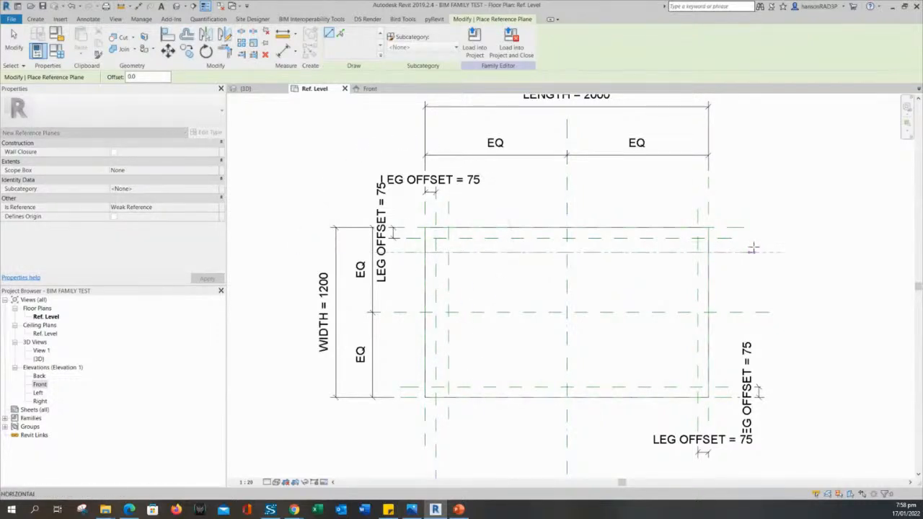
click(755, 251)
Draw a vertical reference plane about 145 mm inside the right leg-offset plane and a horizontal one above the lower leg-offset plane, ending plane placement.
click(678, 202)
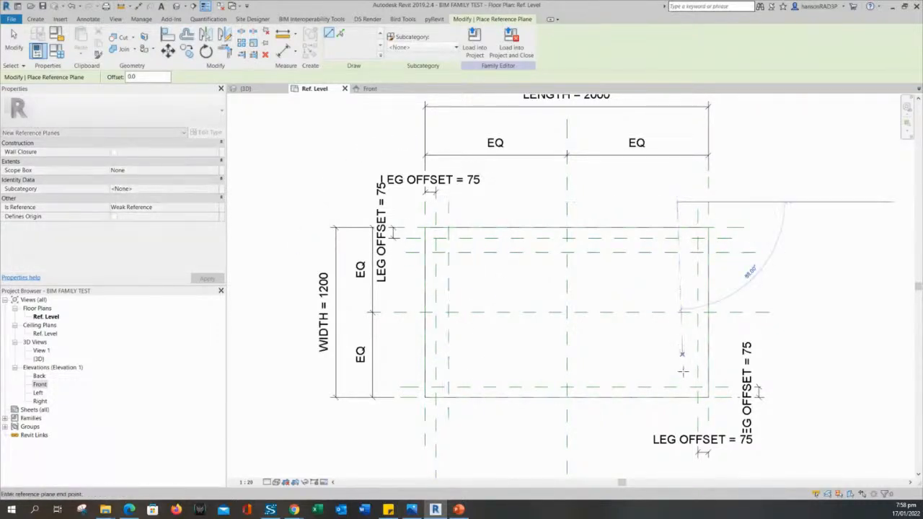
click(682, 418)
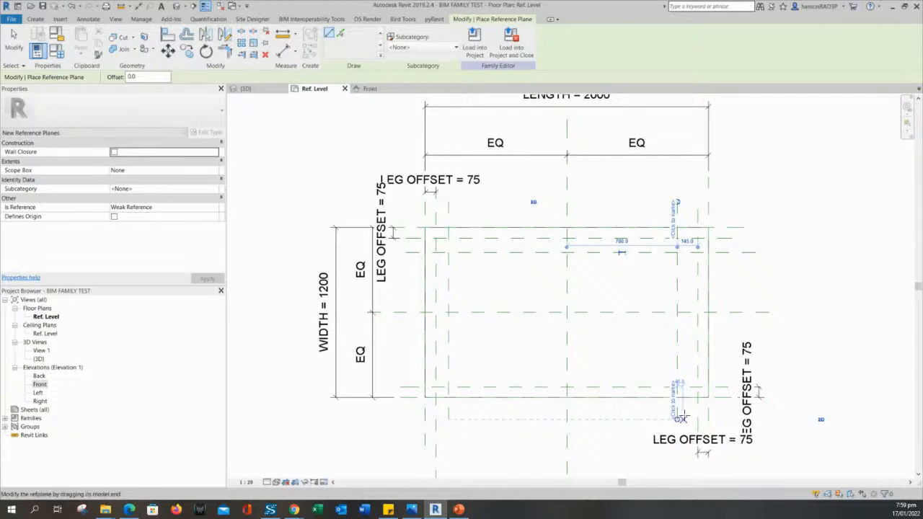
click(726, 369)
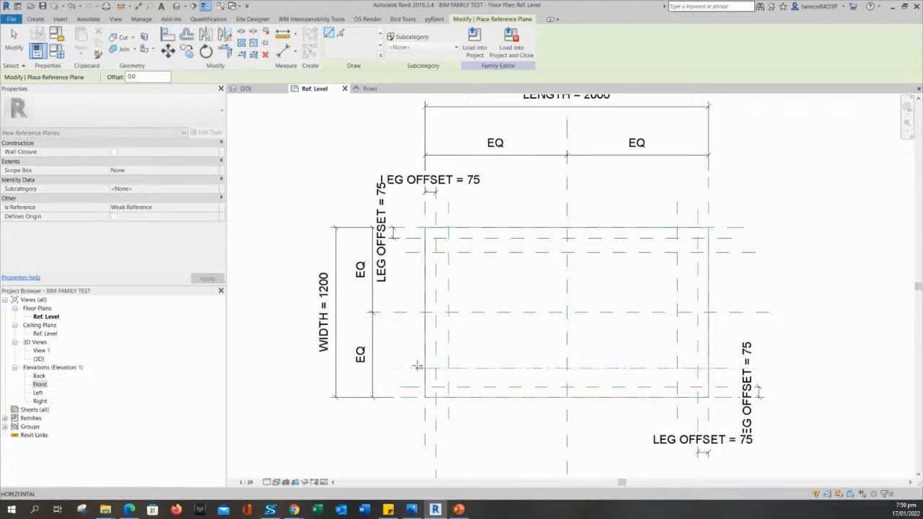
click(393, 368)
scroll(431, 378, up, 5)
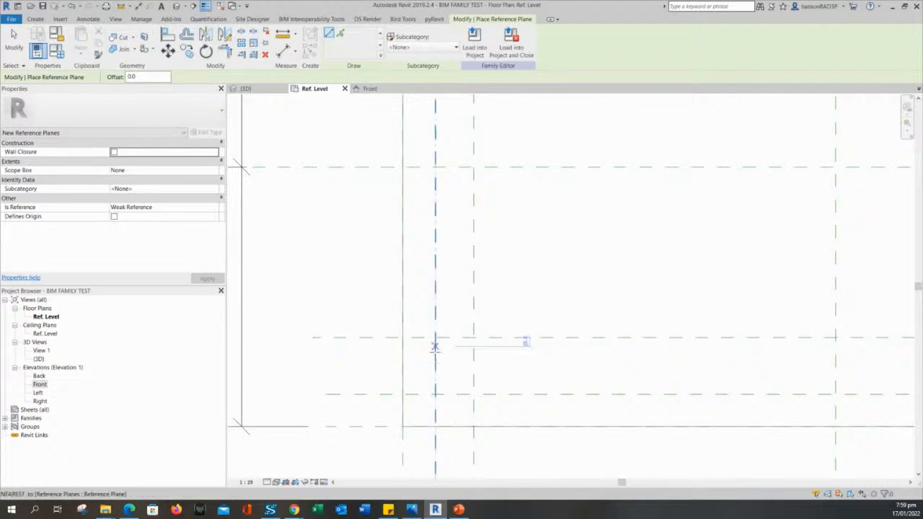
key(Escape)
key(Escape)
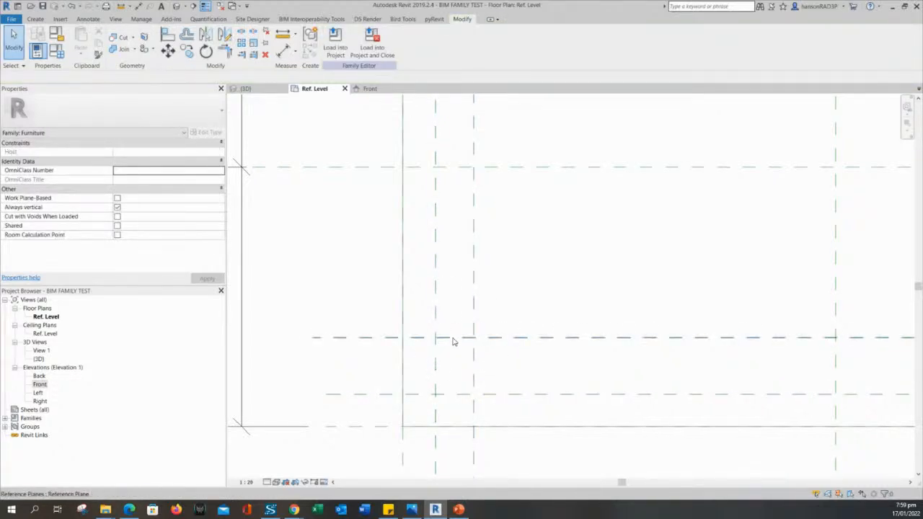
Examine the overall layout of outer, leg-offset and inner leg reference planes around the tabletop in plan.
scroll(441, 332, down, 3)
scroll(482, 336, up, 2)
scroll(482, 336, down, 2)
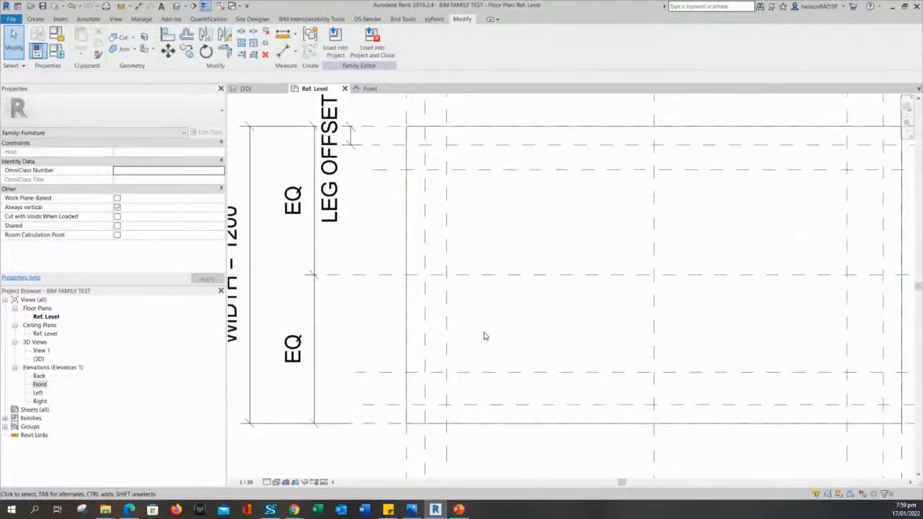
middle_drag(478, 354, 470, 357)
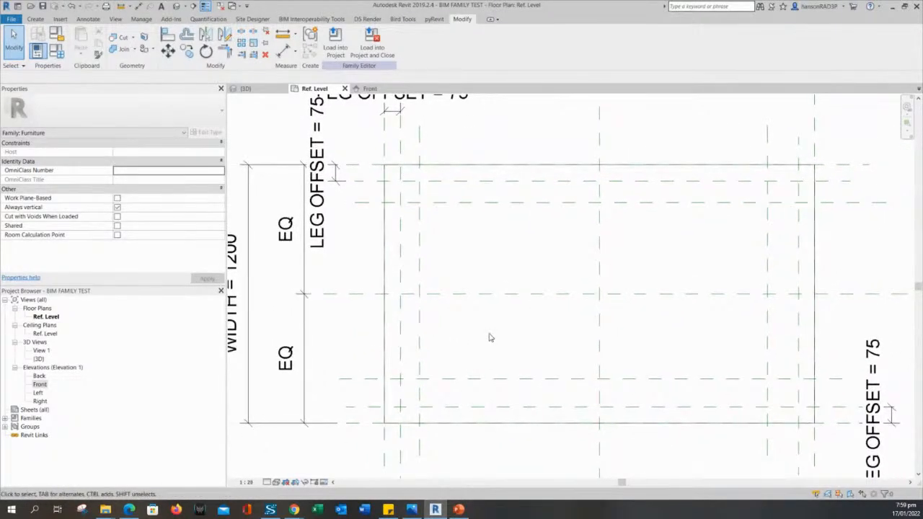
scroll(482, 272, down, 1)
scroll(373, 172, up, 1)
scroll(534, 221, down, 1)
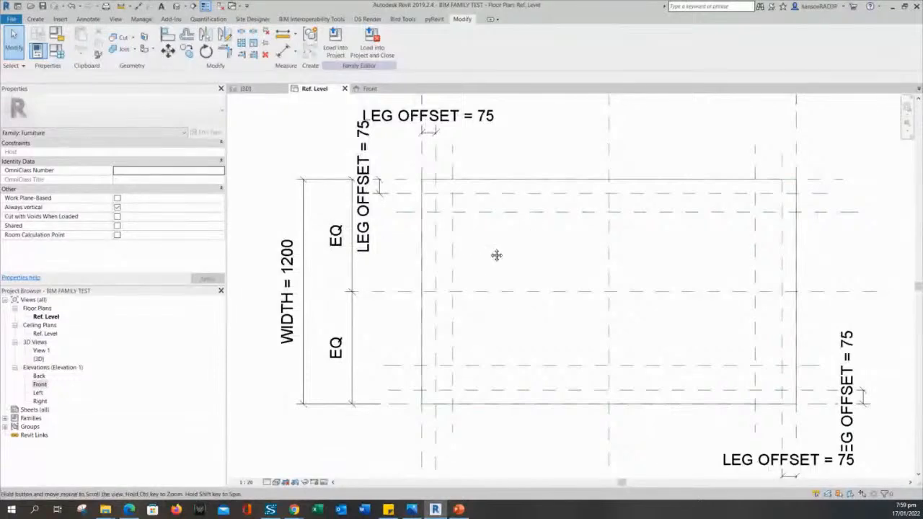
middle_drag(496, 256, 510, 266)
scroll(481, 278, down, 2)
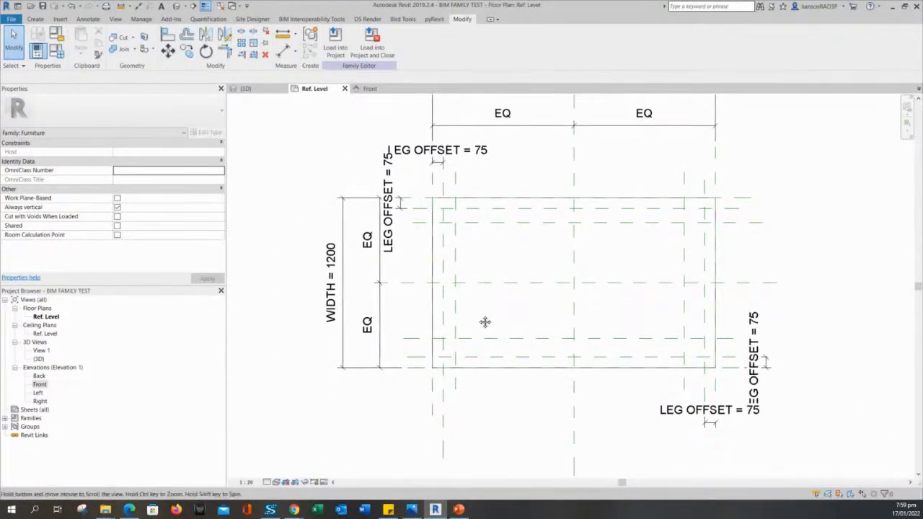
scroll(484, 322, up, 2)
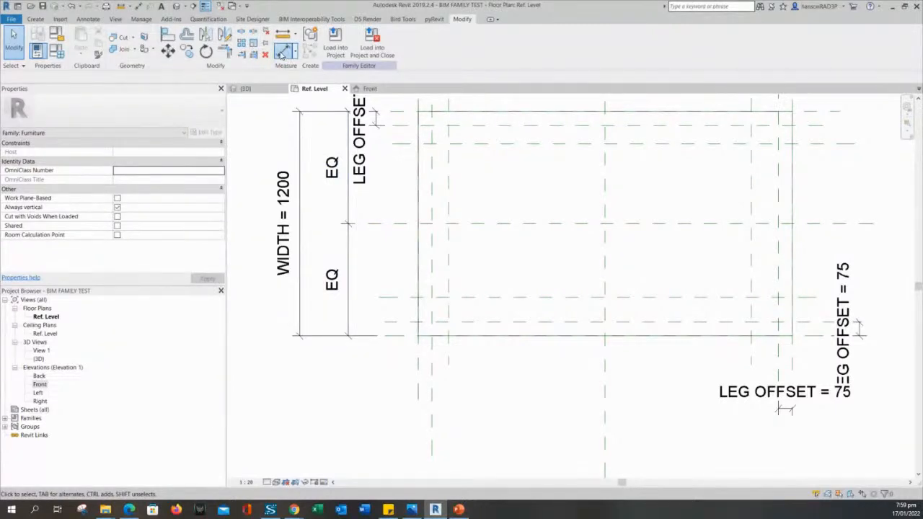
Add an aligned dimension between the upper leg-offset plane and the inner leg plane below it, placed outside the tabletop's left edge.
click(282, 52)
scroll(494, 373, down, 2)
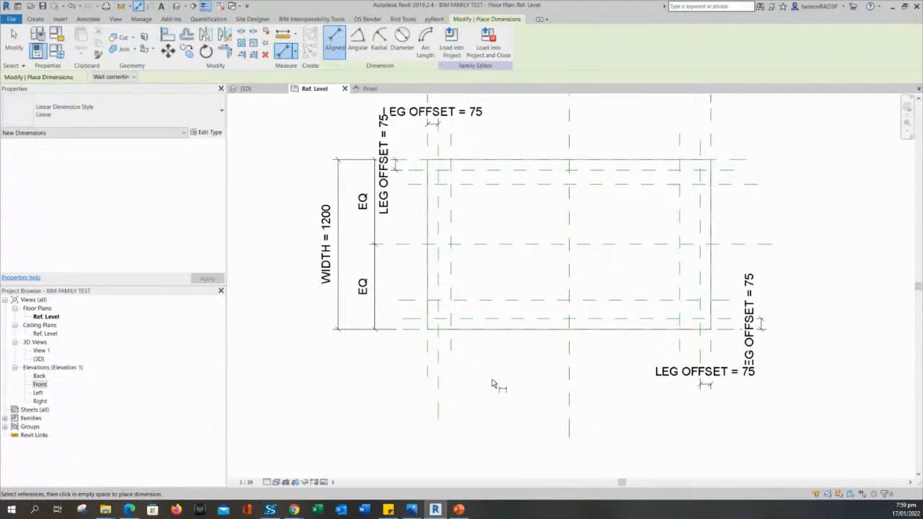
middle_drag(492, 384, 496, 408)
scroll(501, 252, up, 2)
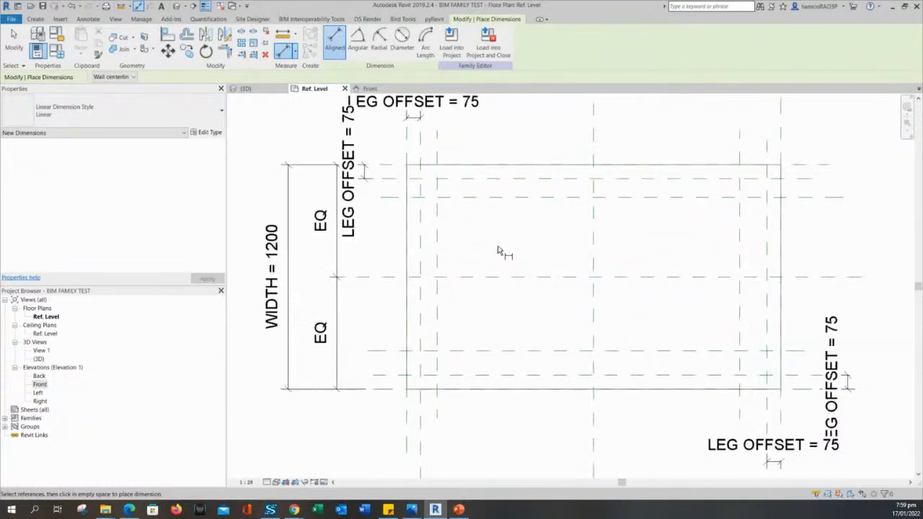
middle_drag(500, 252, 498, 267)
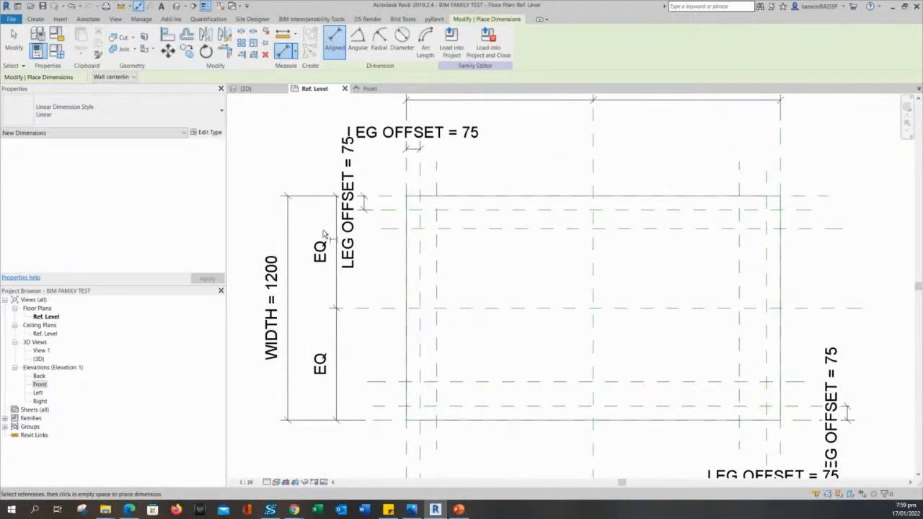
scroll(418, 195, up, 3)
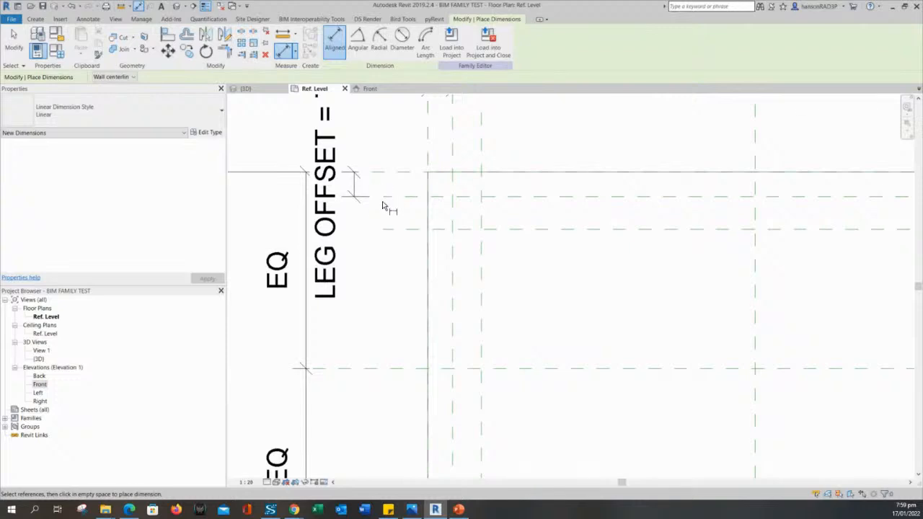
scroll(385, 206, down, 1)
scroll(467, 245, up, 1)
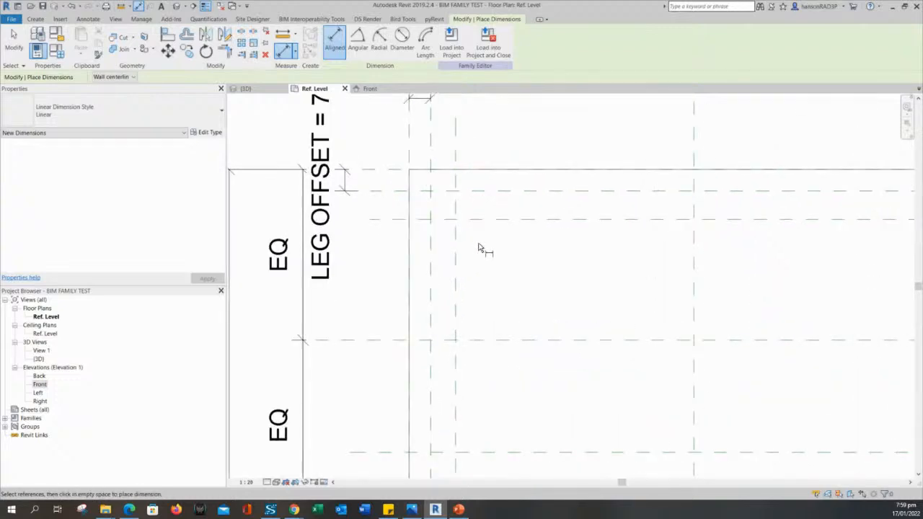
middle_drag(514, 267, 515, 302)
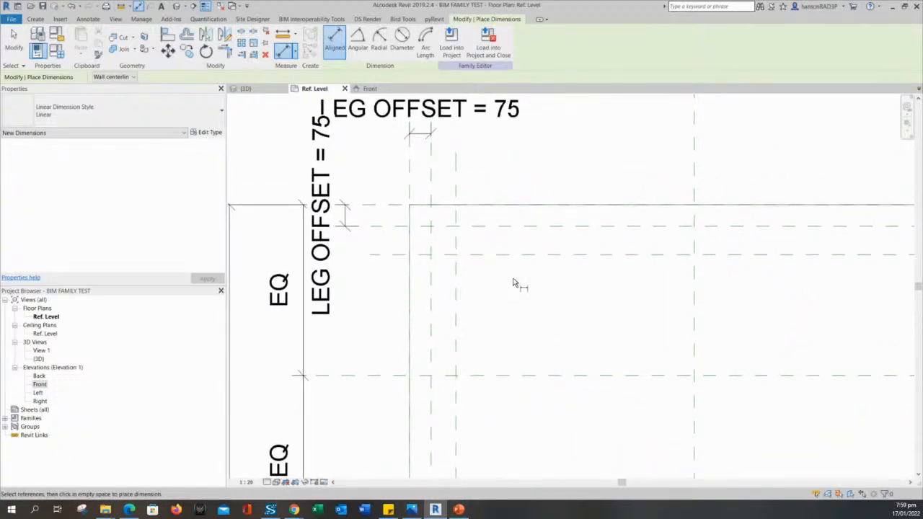
scroll(377, 231, down, 2)
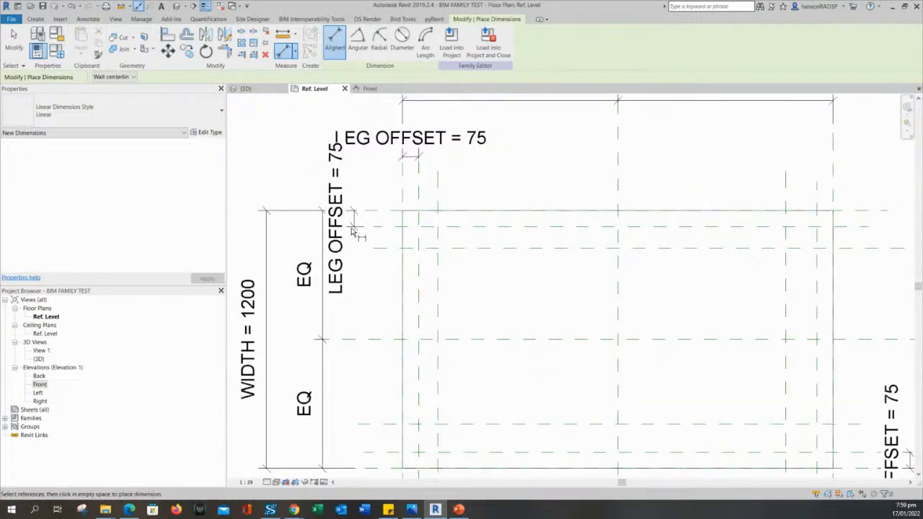
scroll(454, 240, up, 2)
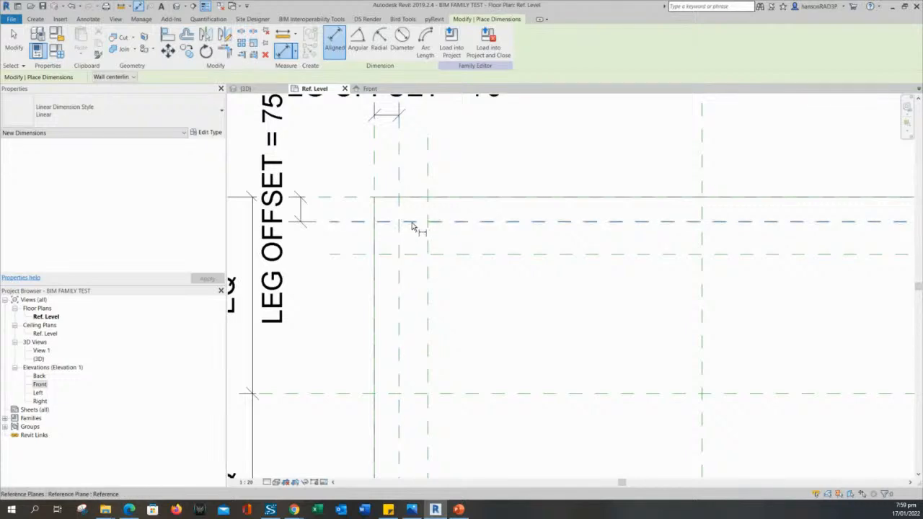
click(469, 223)
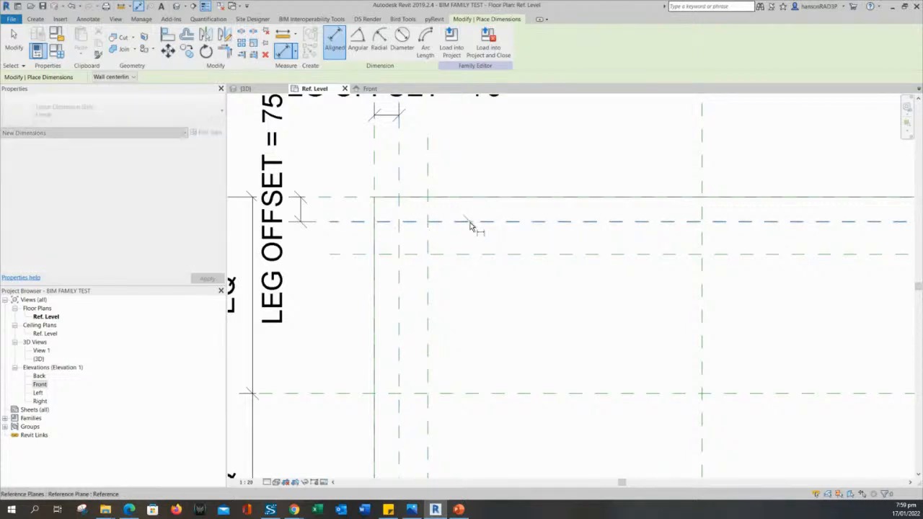
click(480, 256)
scroll(461, 264, down, 3)
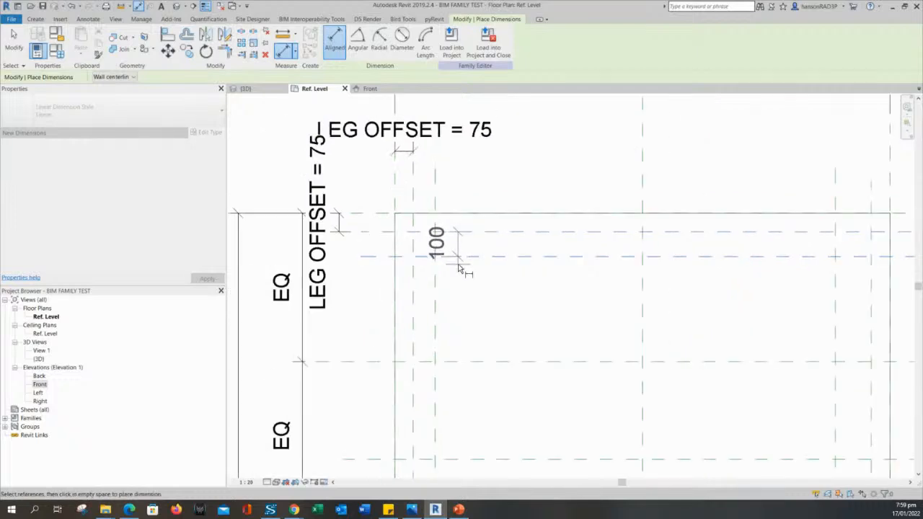
click(387, 288)
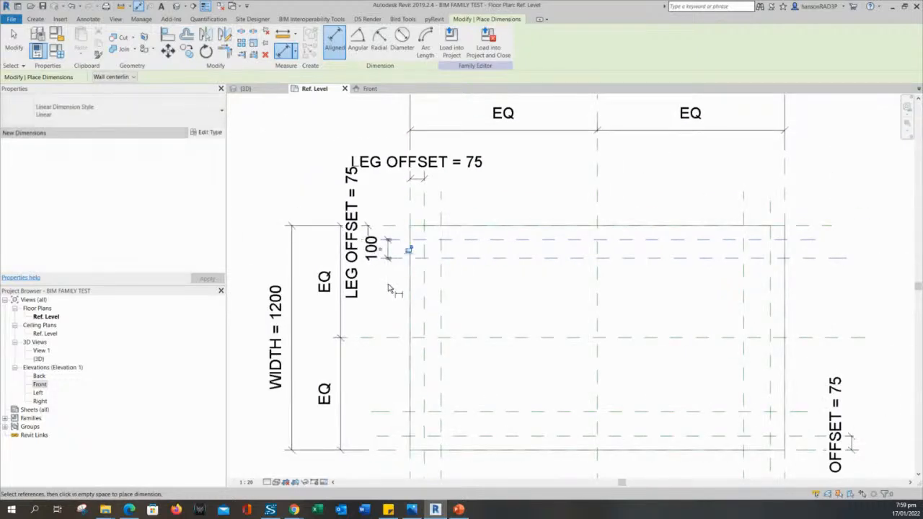
Dimension the gap between the left leg-offset plane and the adjacent inner leg plane, placed above the tabletop, and end dimensioning.
scroll(483, 289, up, 2)
click(391, 268)
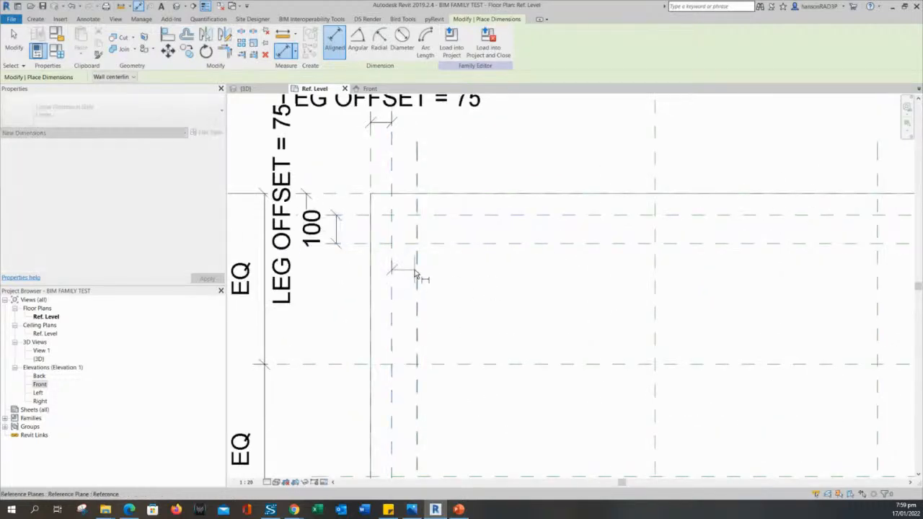
click(418, 273)
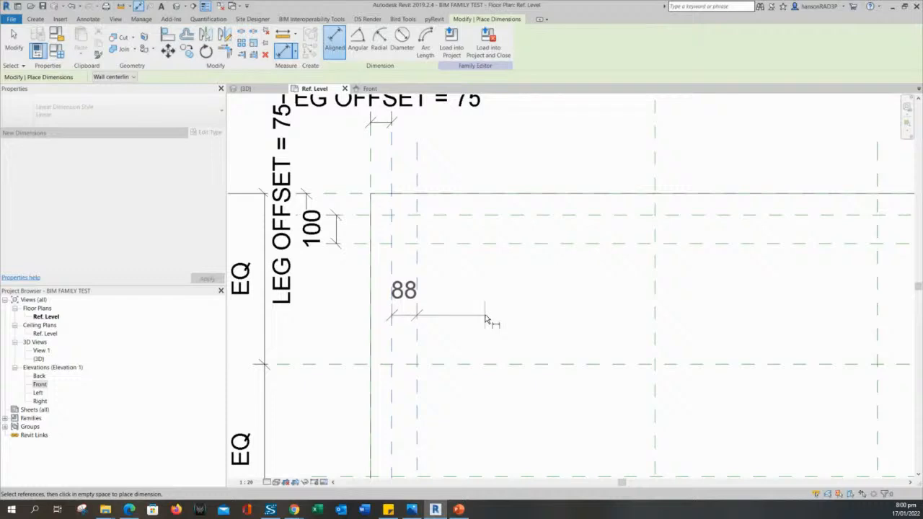
click(514, 151)
scroll(548, 150, down, 2)
scroll(570, 170, up, 2)
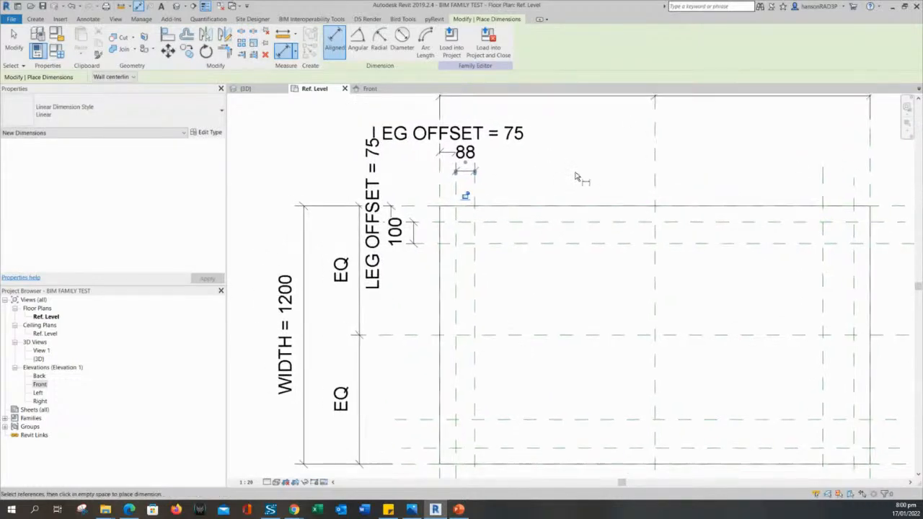
key(Escape)
key(Escape)
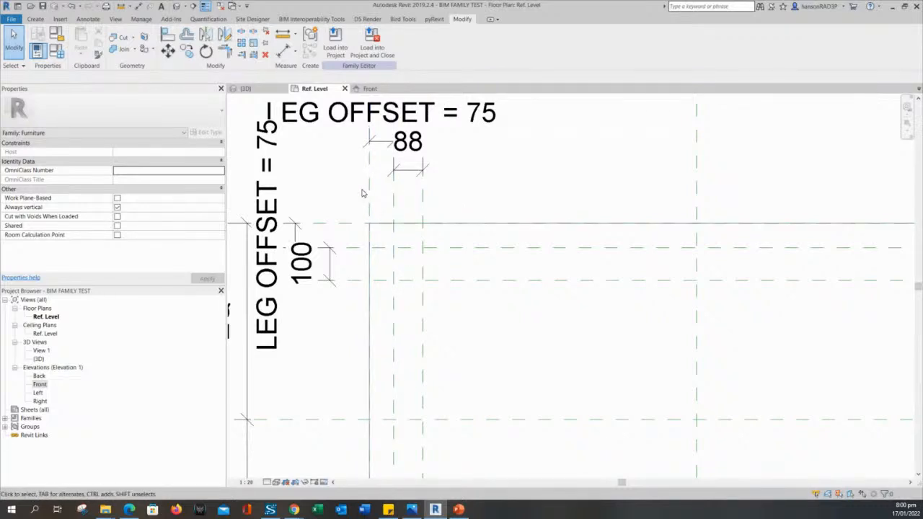
Inspect the two new leg-width dimensions and their reference planes at the tabletop's upper-left corner.
middle_drag(483, 201, 494, 228)
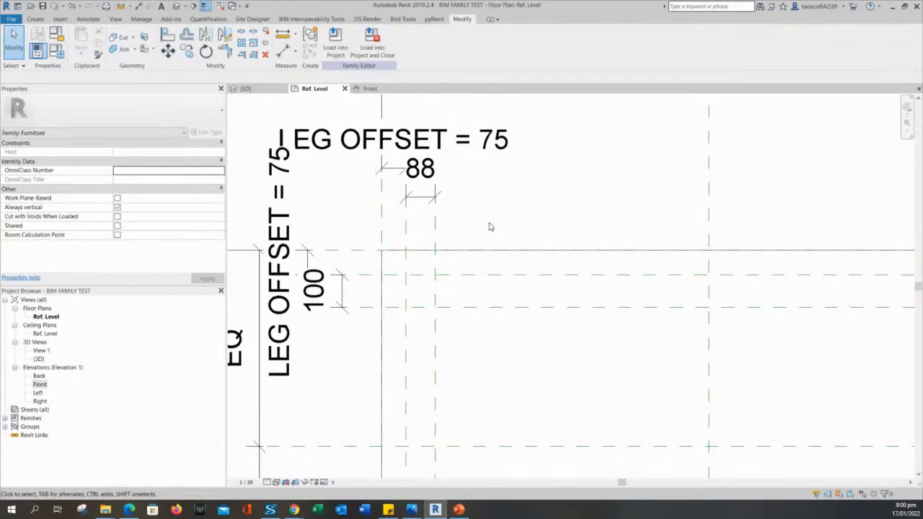
middle_drag(345, 211, 358, 221)
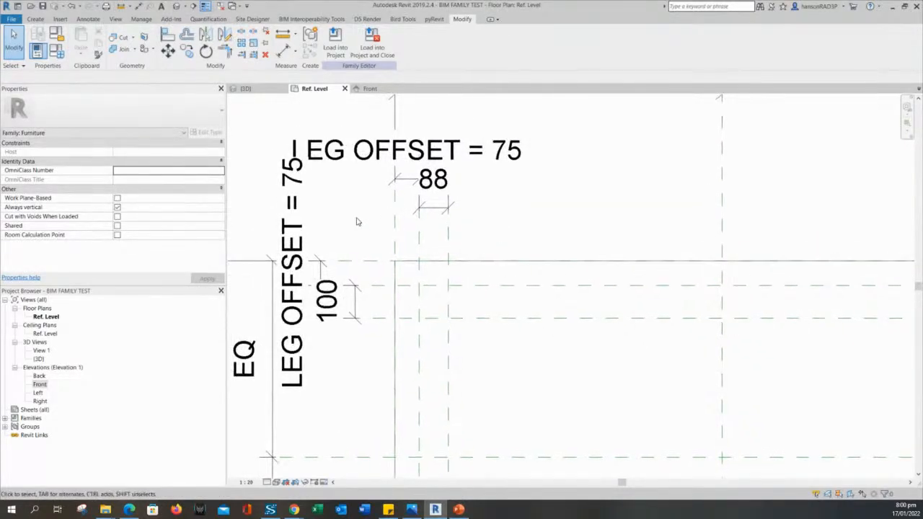
middle_drag(496, 231, 477, 287)
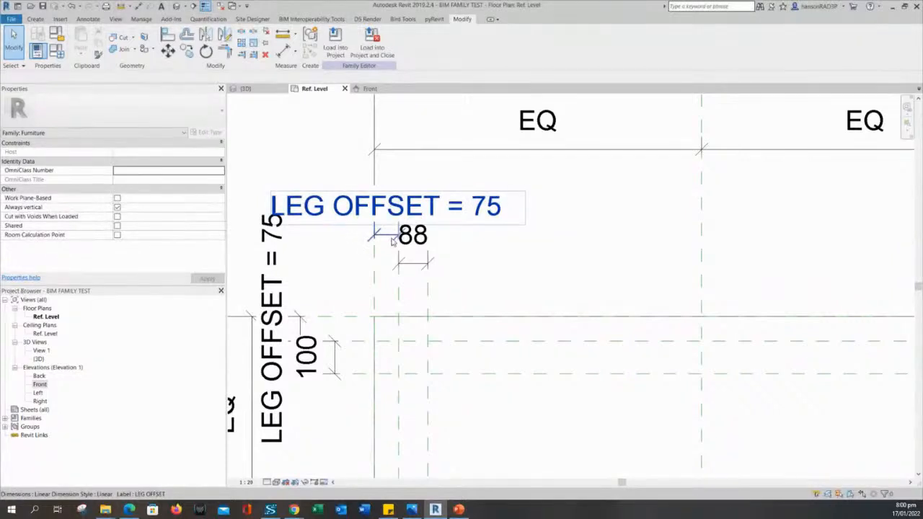
scroll(381, 275, up, 3)
scroll(355, 275, down, 2)
middle_drag(357, 301, 404, 236)
scroll(486, 221, up, 2)
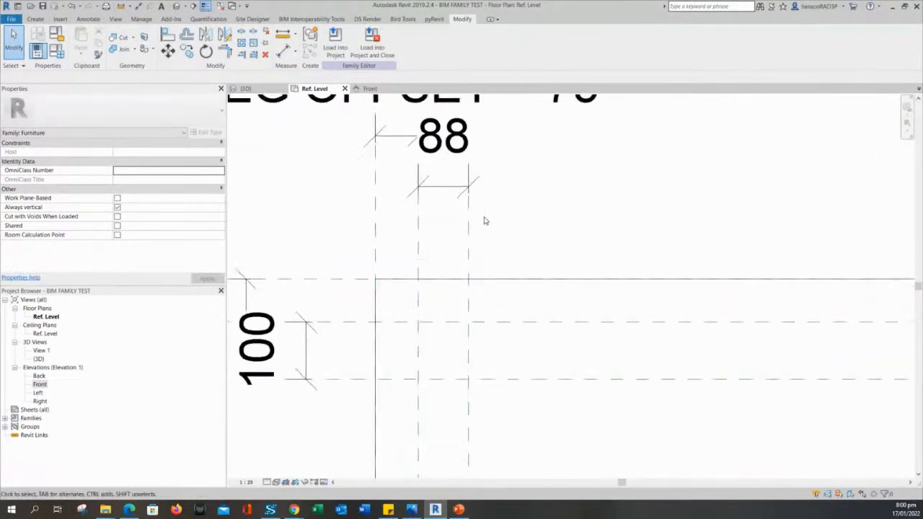
scroll(438, 196, down, 2)
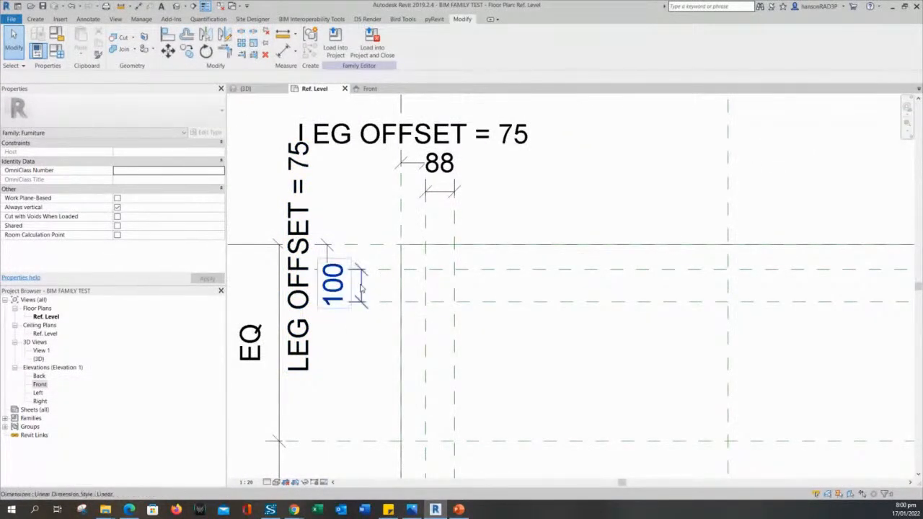
middle_drag(509, 350, 506, 344)
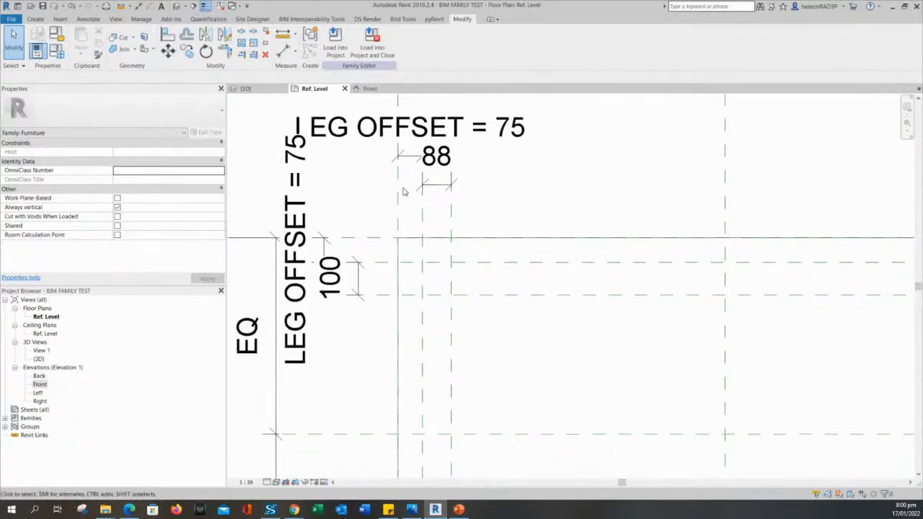
middle_drag(390, 191, 394, 217)
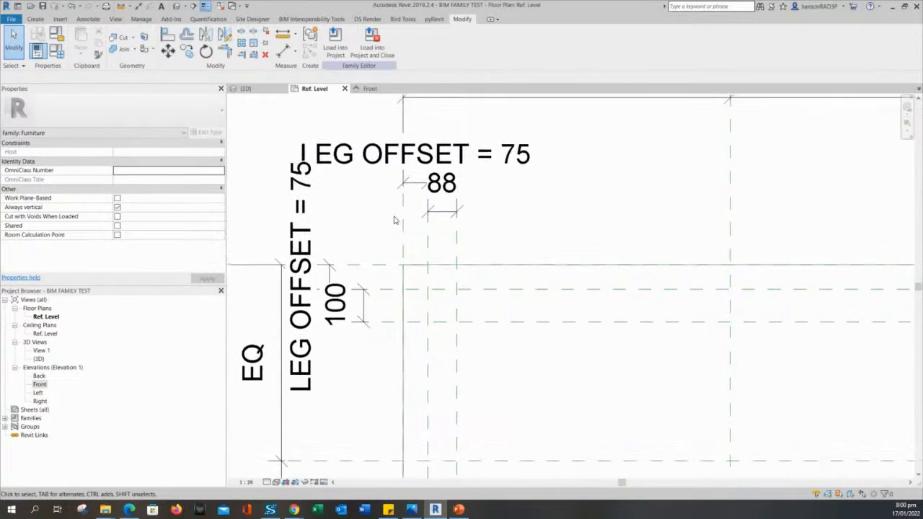
scroll(404, 217, down, 1)
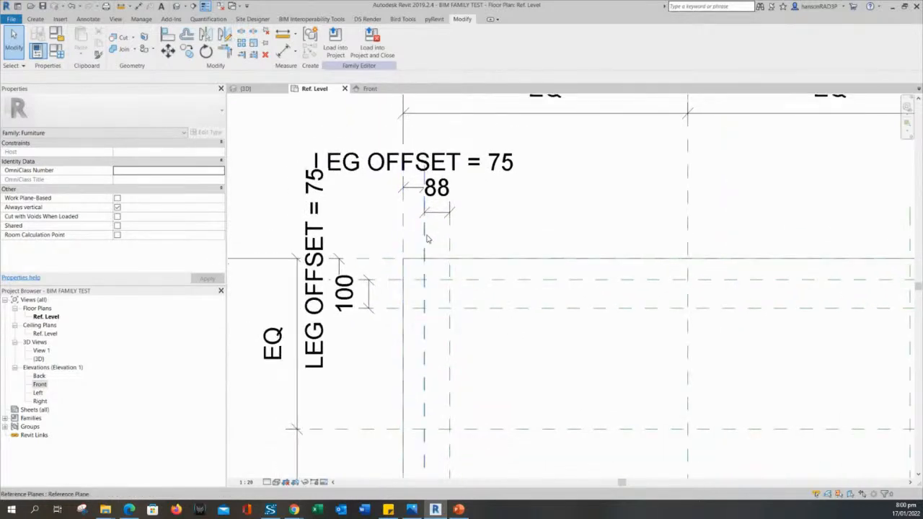
scroll(475, 321, up, 1)
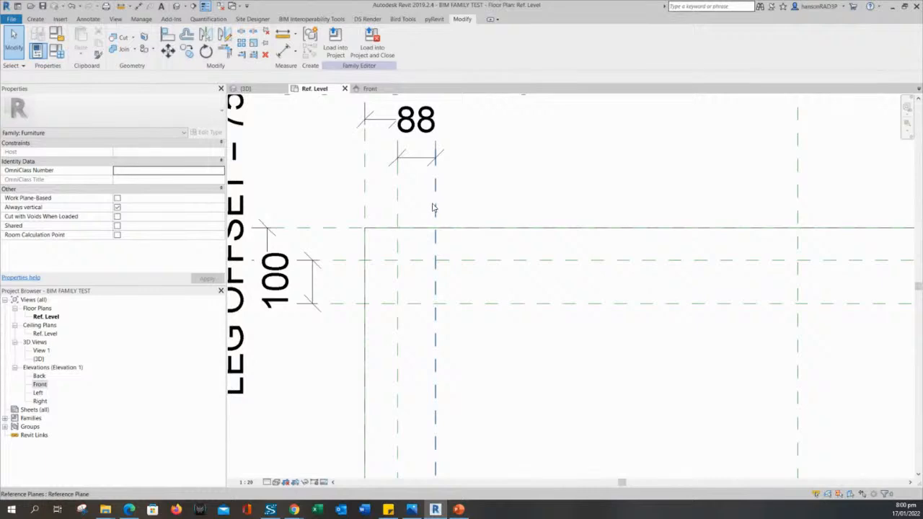
scroll(504, 353, down, 1)
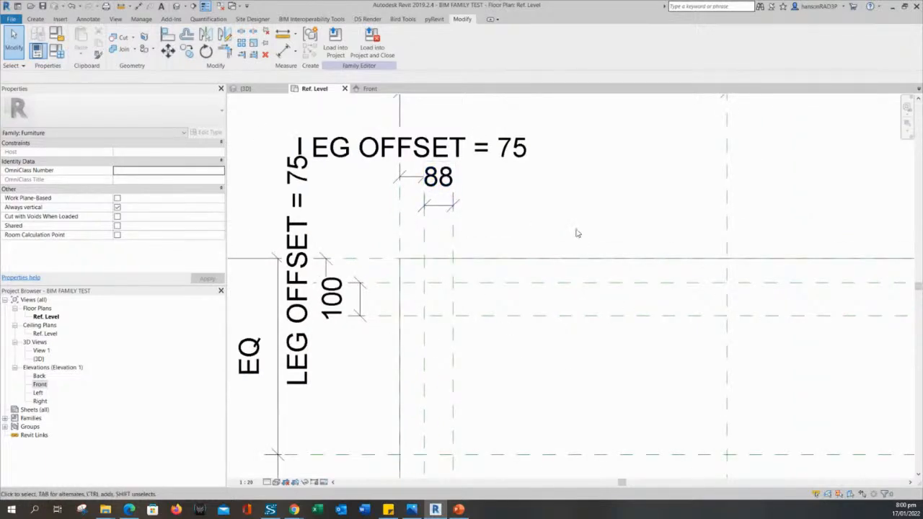
middle_drag(525, 239, 519, 213)
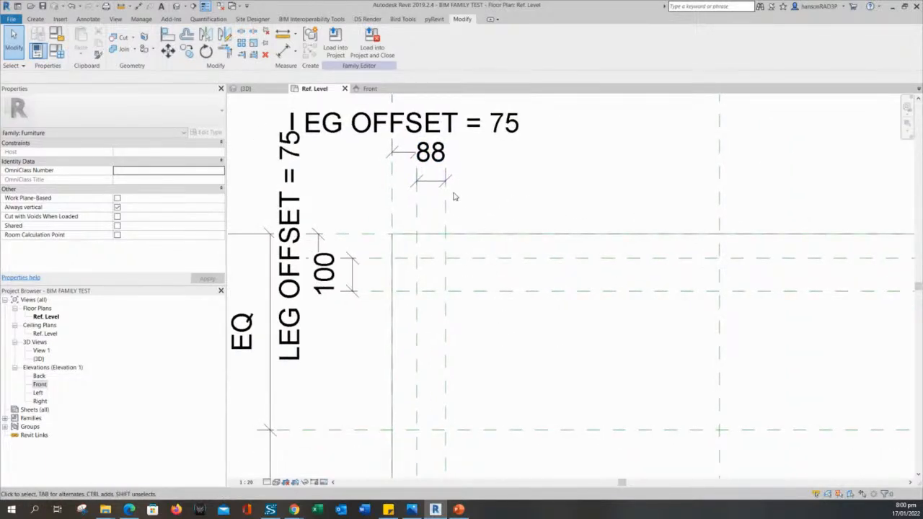
scroll(515, 182, down, 2)
middle_drag(515, 183, 518, 213)
scroll(518, 213, up, 1)
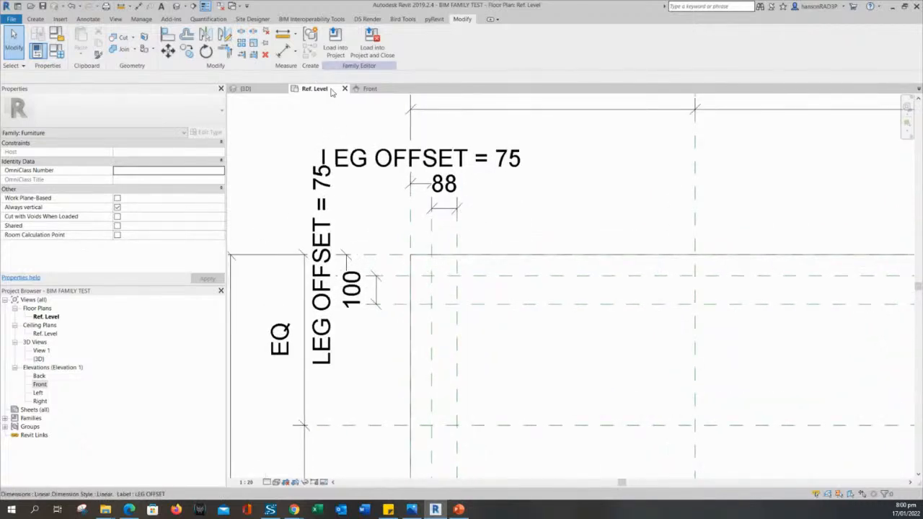
click(492, 209)
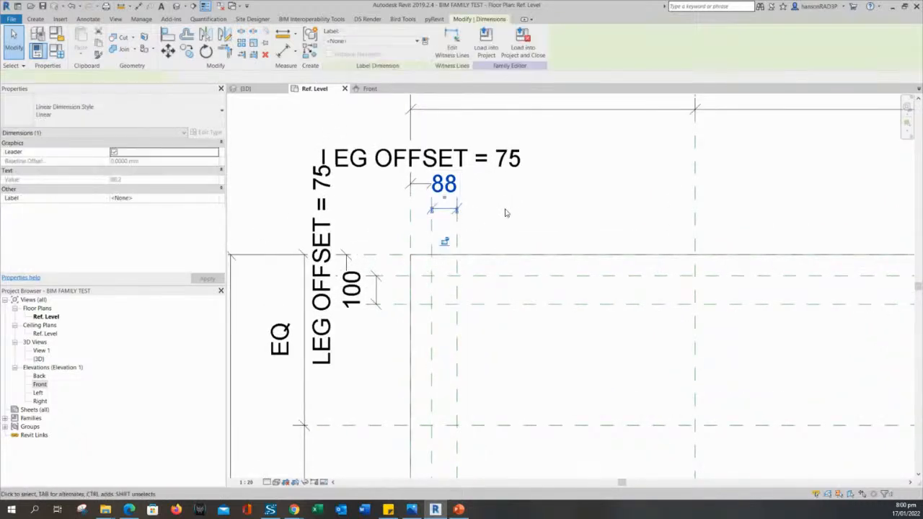
scroll(515, 215, down, 2)
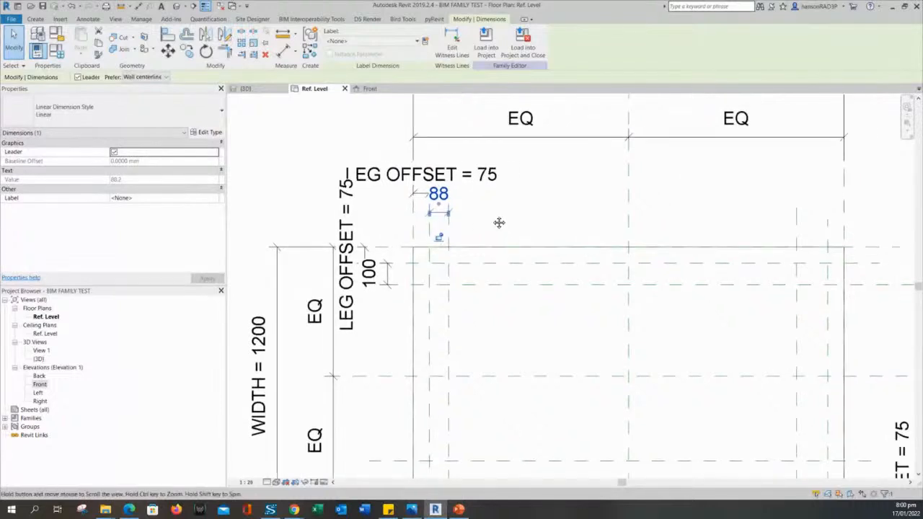
click(492, 220)
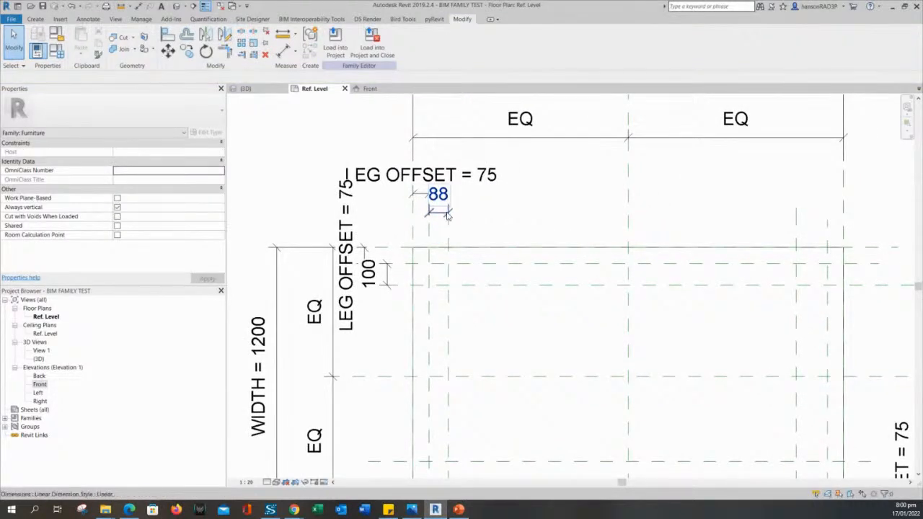
Add an aligned dimension between the right leg-offset plane and the adjacent inner leg plane, placed above the tabletop, and end dimensioning.
middle_drag(678, 220, 597, 226)
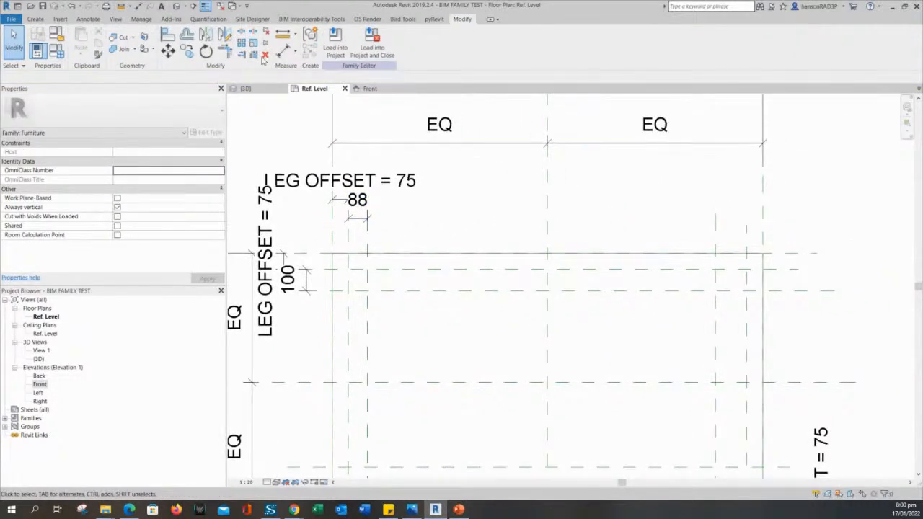
click(285, 51)
scroll(677, 233, up, 2)
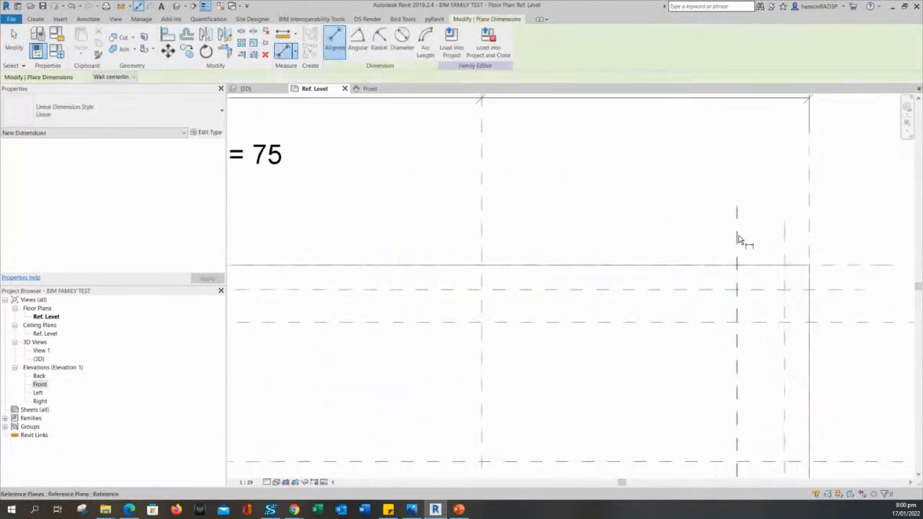
click(784, 251)
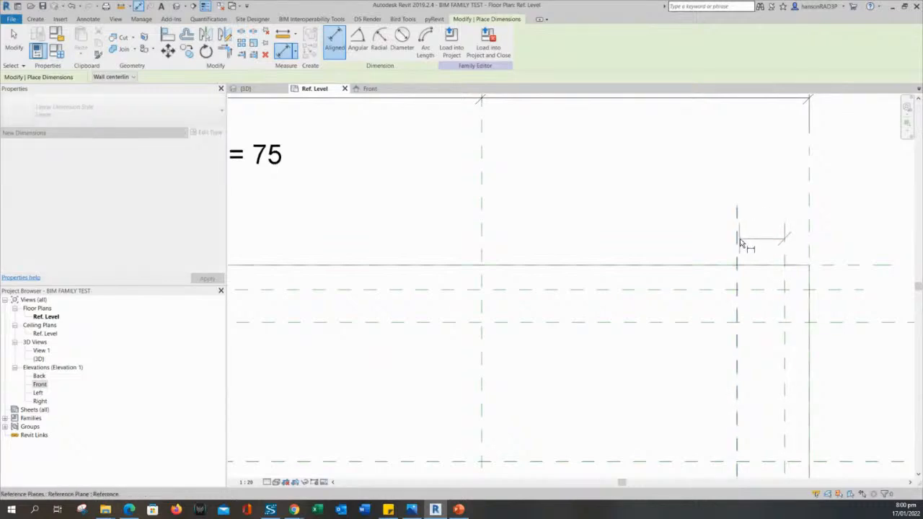
click(739, 241)
click(750, 180)
middle_drag(880, 323, 714, 280)
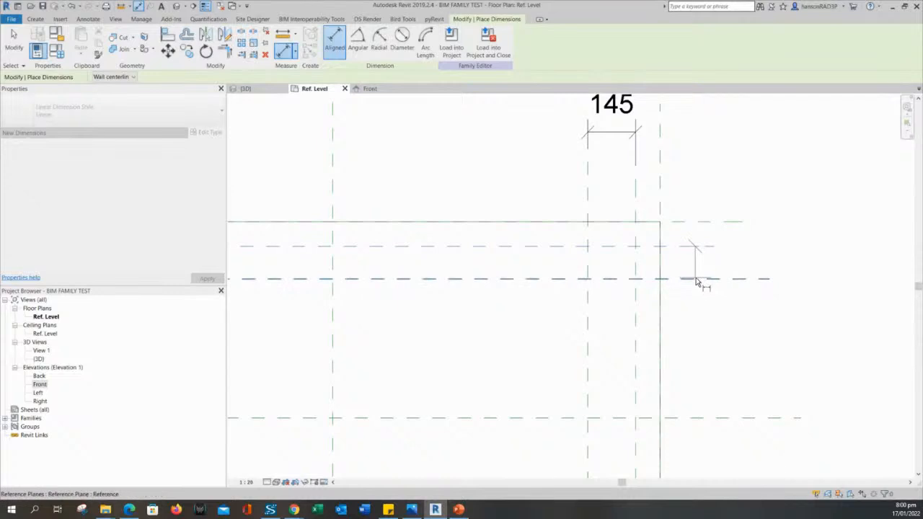
scroll(739, 287, down, 1)
scroll(739, 287, down, 2)
middle_drag(743, 319, 739, 288)
key(Escape)
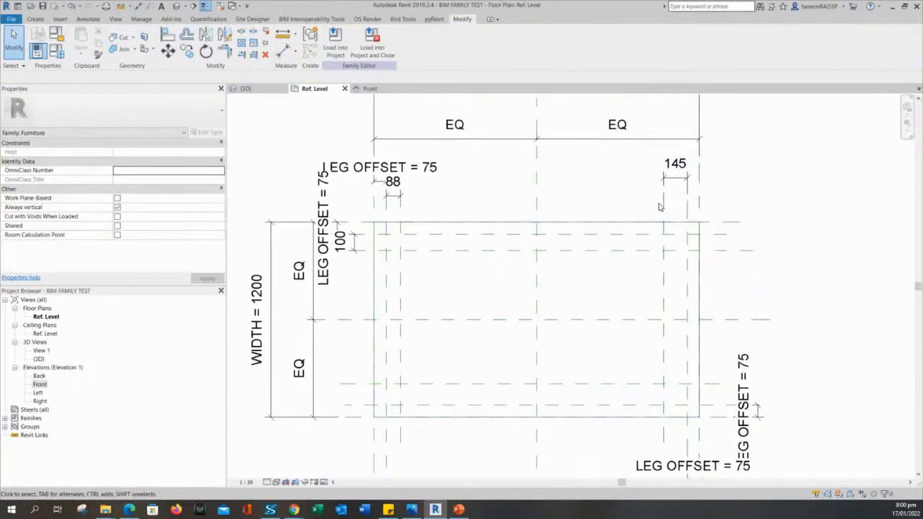
Delete the unlabelled leg-width dimension above the tabletop's upper-right corner.
click(673, 186)
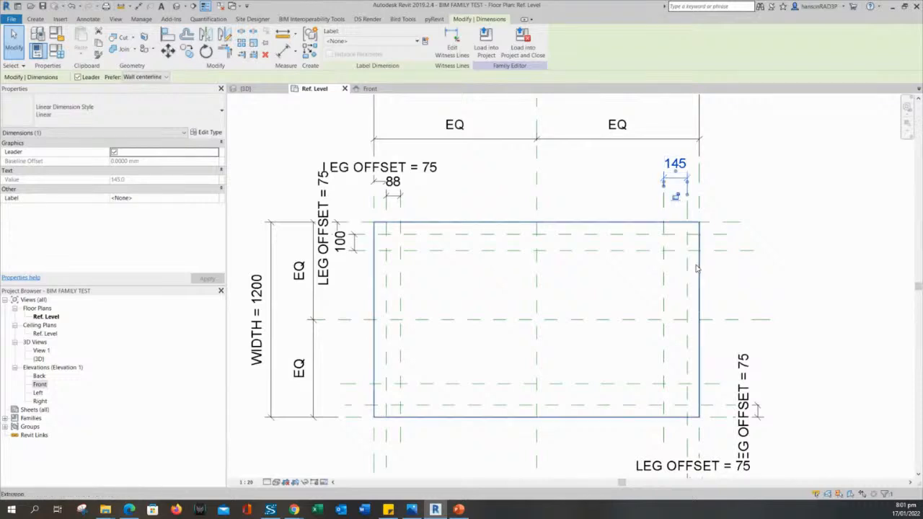
middle_drag(683, 268, 673, 201)
click(493, 230)
middle_drag(493, 229, 507, 249)
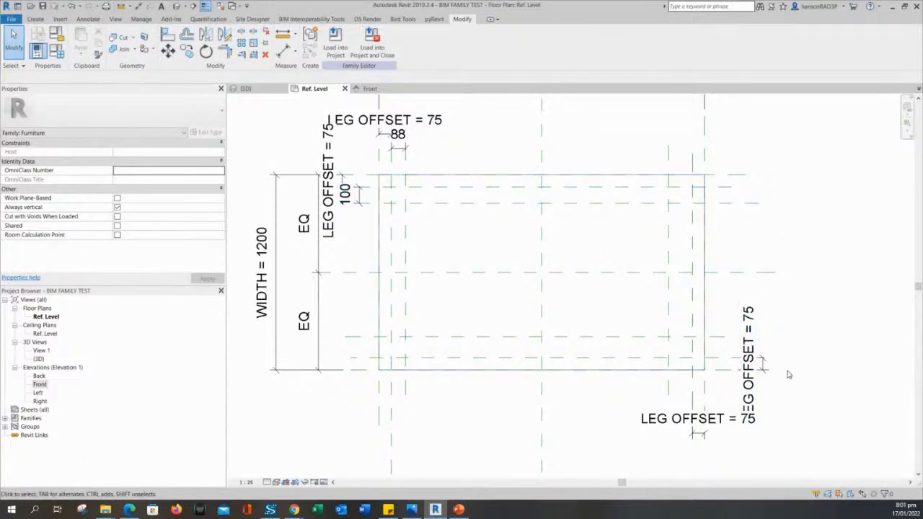
Add an aligned dimension between the right leg-offset plane and the adjacent inner leg plane, placed below the tabletop.
middle_drag(719, 402, 674, 335)
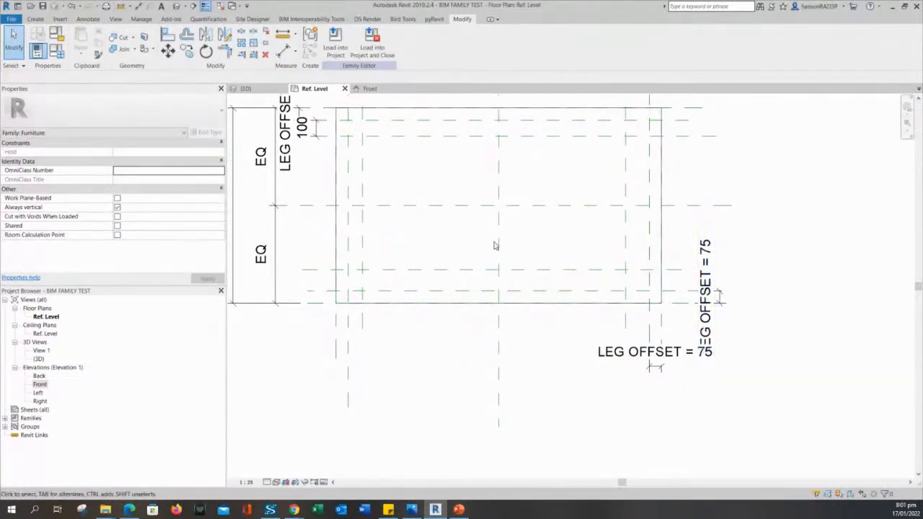
click(291, 49)
scroll(638, 278, up, 3)
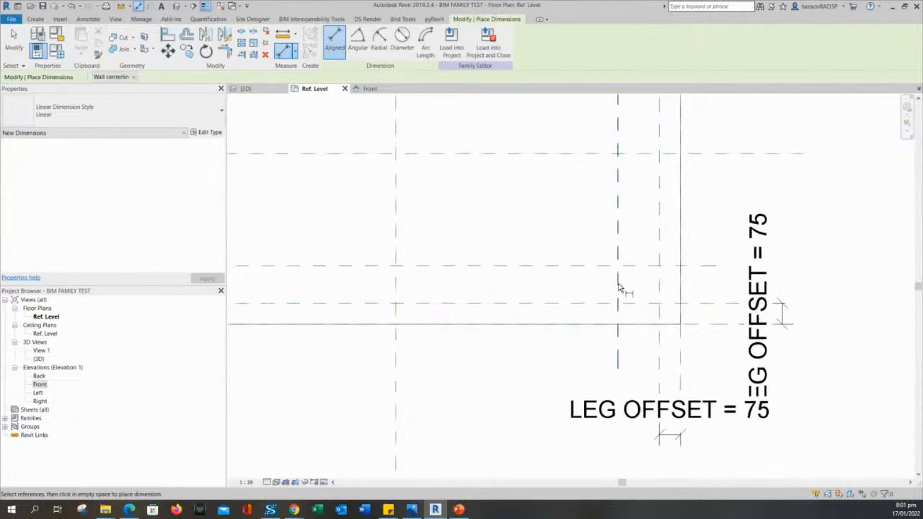
click(659, 250)
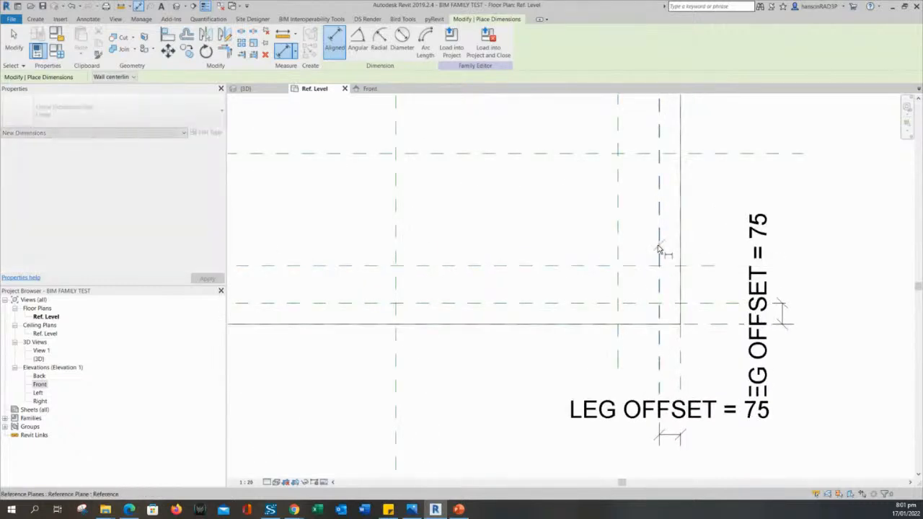
click(618, 248)
click(535, 380)
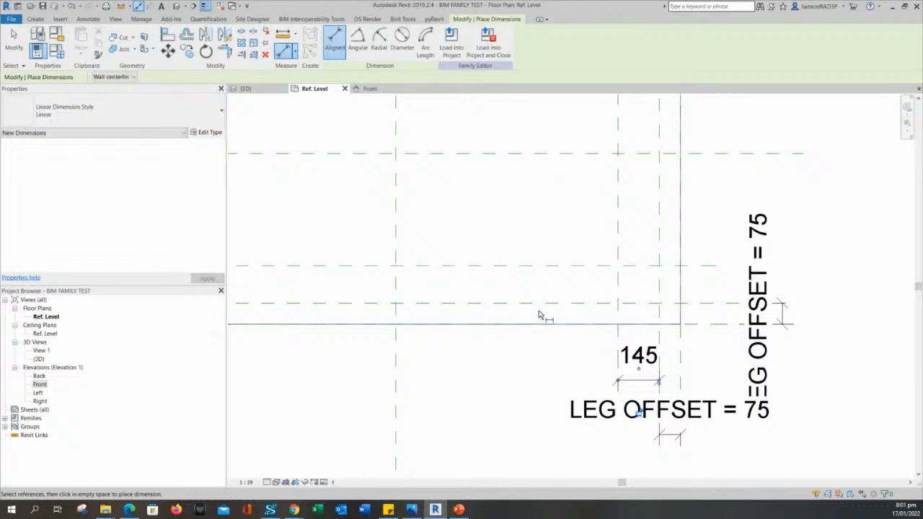
Dimension the gap between the lower leg-offset plane and the inner leg plane above it, outside the tabletop's right edge, and end dimensioning.
click(577, 304)
click(579, 266)
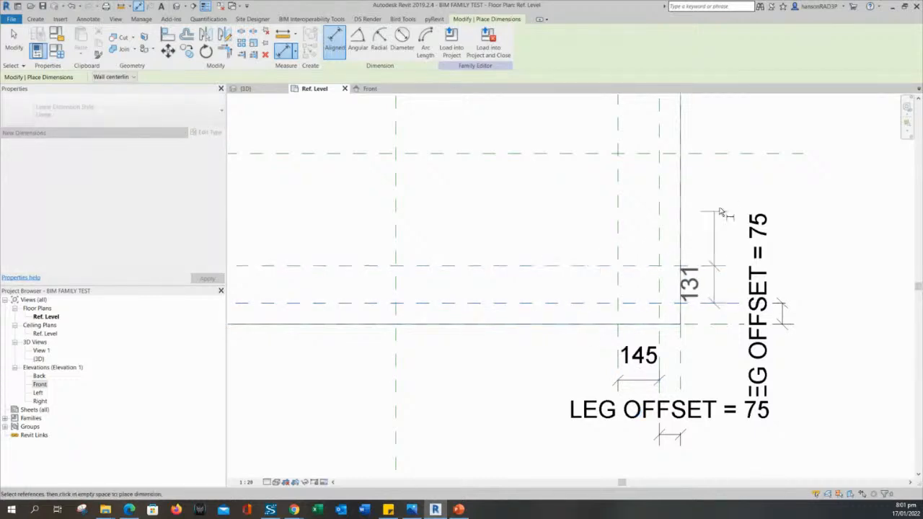
click(732, 193)
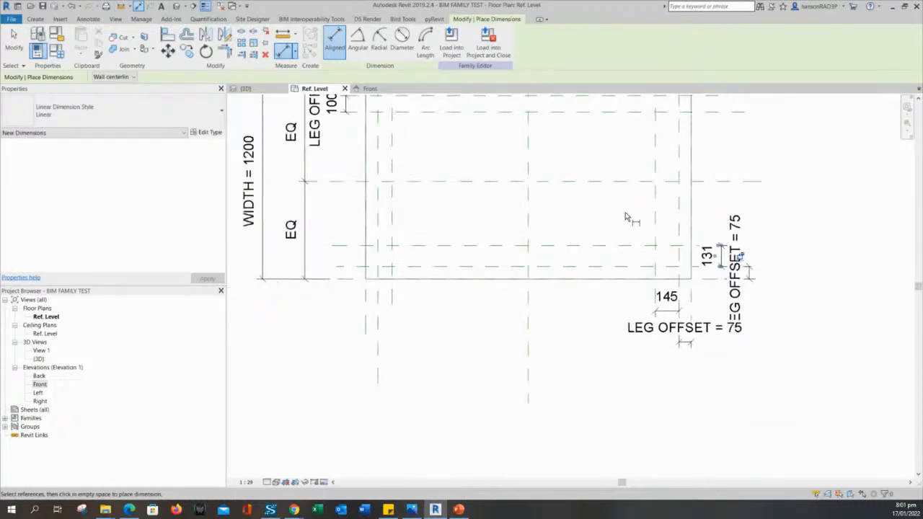
key(Escape)
key(Escape)
Label the leg-width dimension above the tabletop's upper-left corner with a new family type parameter named LEG.
scroll(628, 214, down, 2)
middle_drag(585, 212, 515, 264)
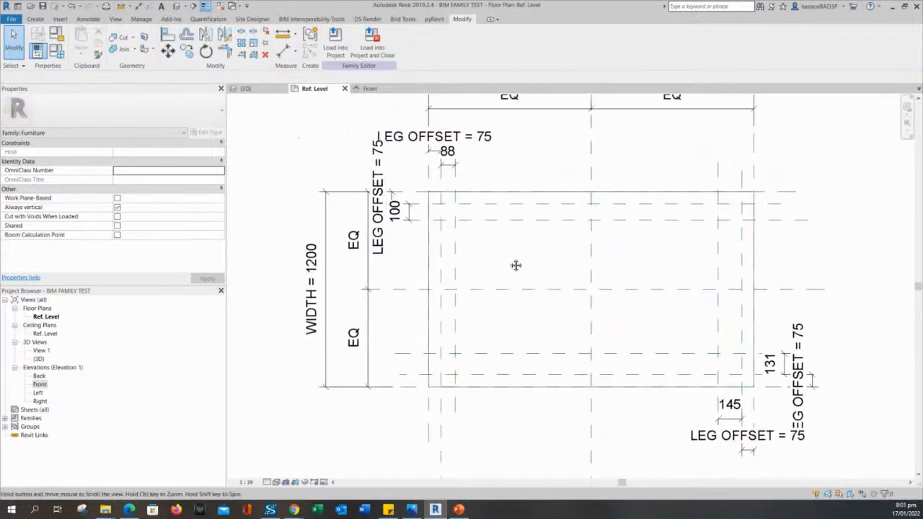
middle_drag(450, 175, 463, 187)
click(459, 181)
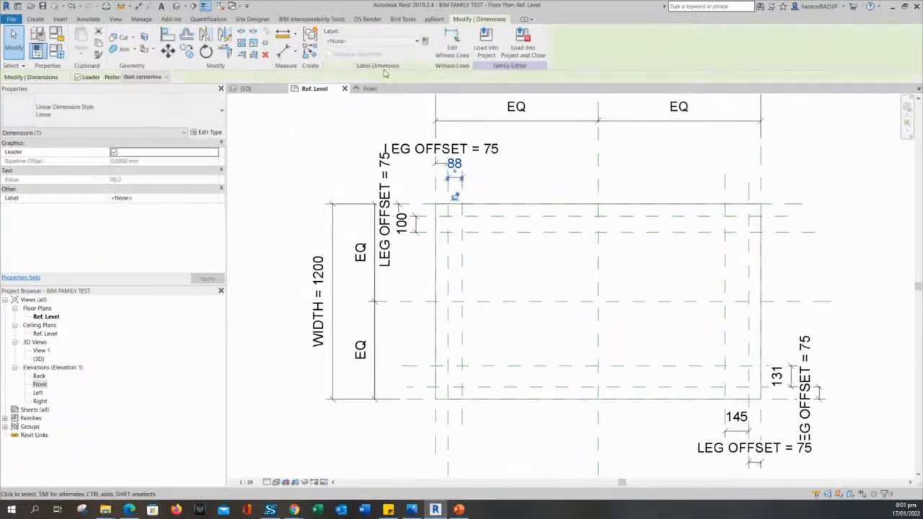
click(425, 43)
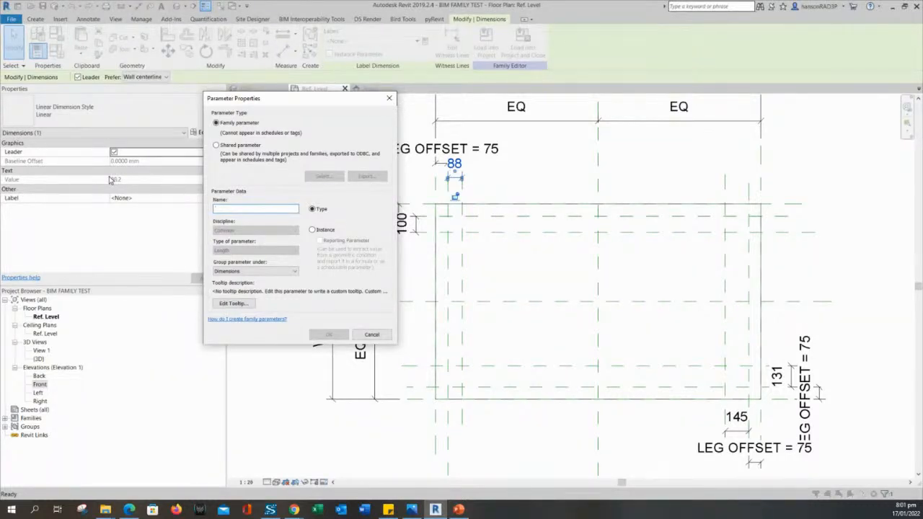
text(Le)
key(Return)
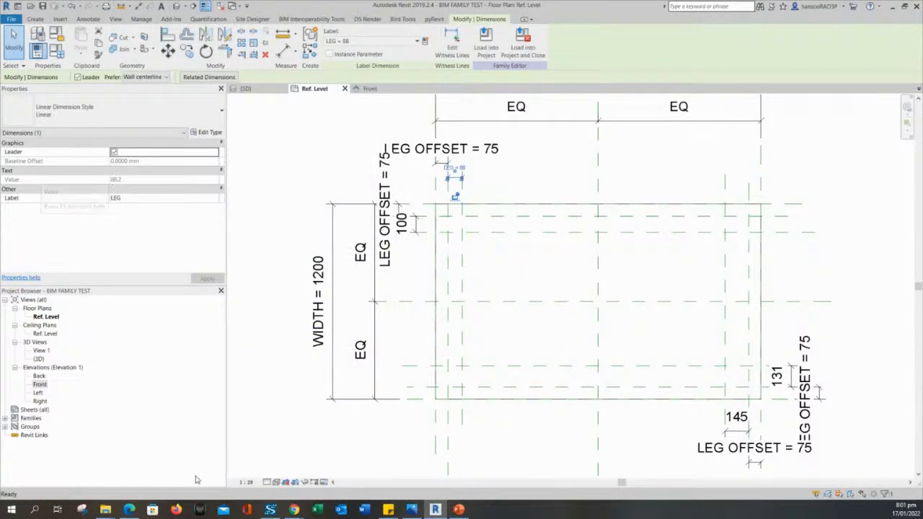
Assign the LEG parameter to the three remaining leg-width dimensions at the tabletop's left, right and lower edges together.
scroll(472, 181, up, 3)
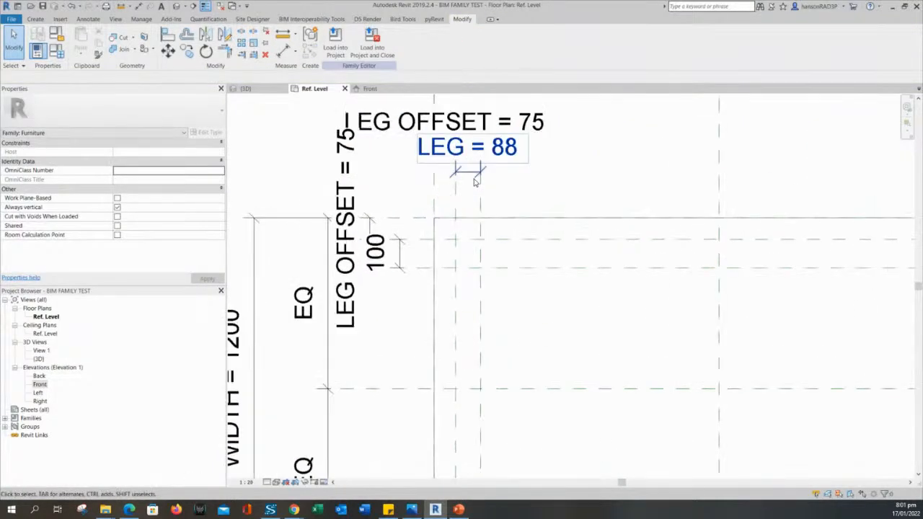
click(531, 188)
middle_drag(533, 191, 531, 223)
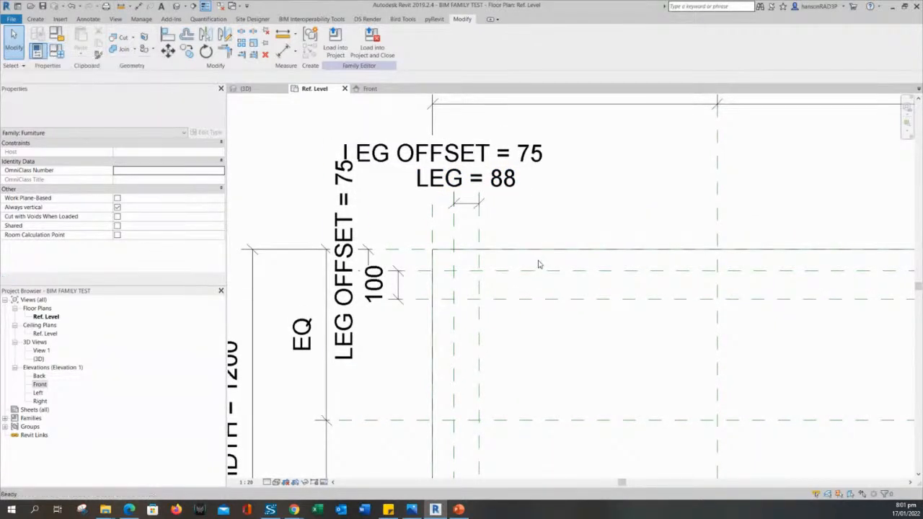
click(399, 290)
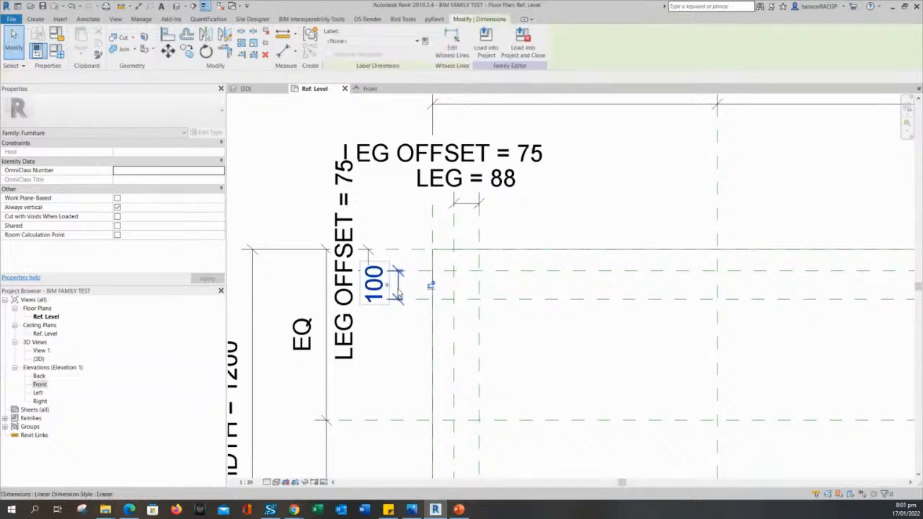
scroll(522, 318, down, 5)
middle_drag(586, 379, 562, 277)
scroll(721, 361, up, 2)
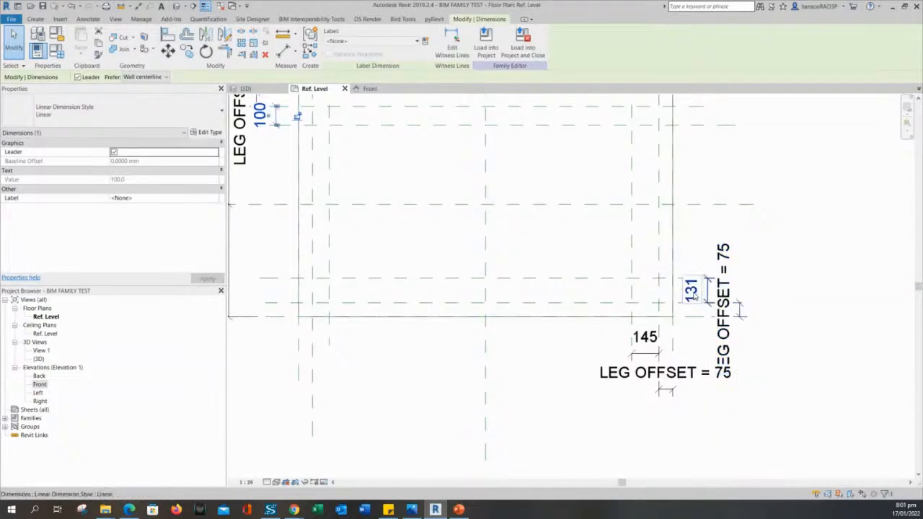
ctrl+click(645, 363)
ctrl+click(646, 354)
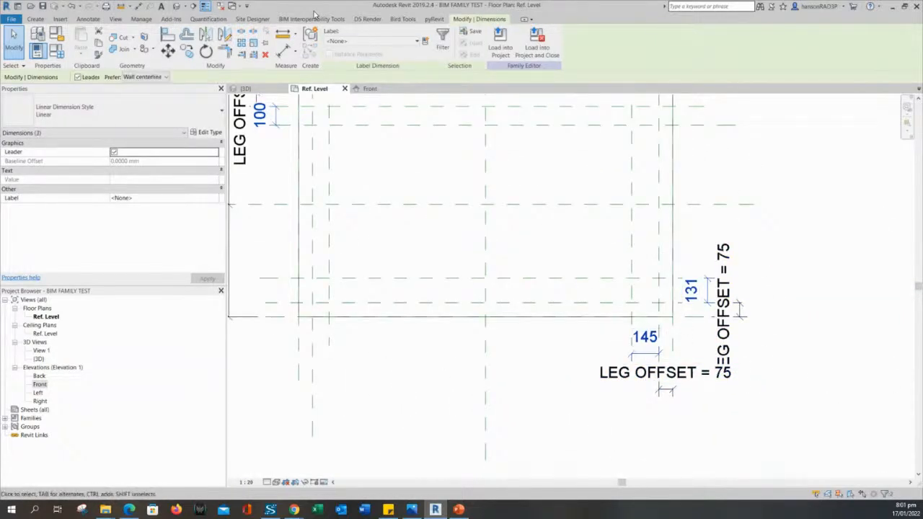
click(370, 41)
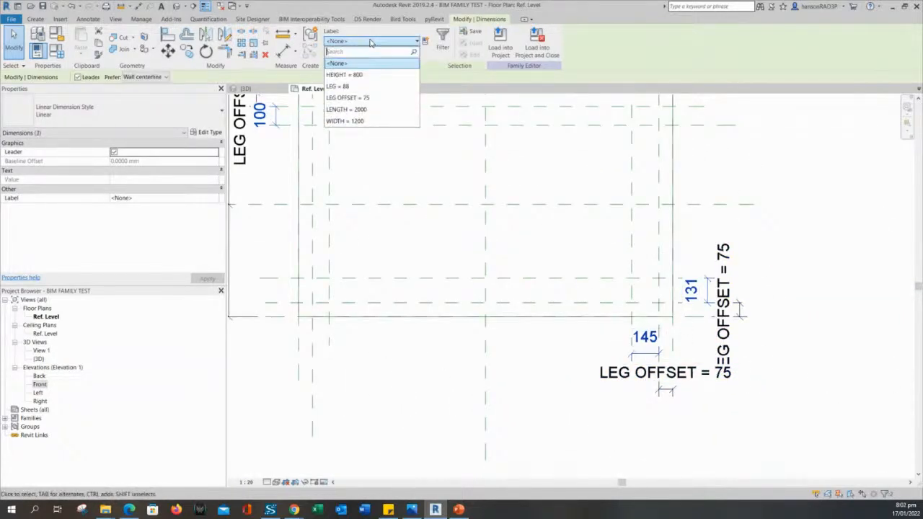
click(353, 87)
scroll(563, 420, down, 3)
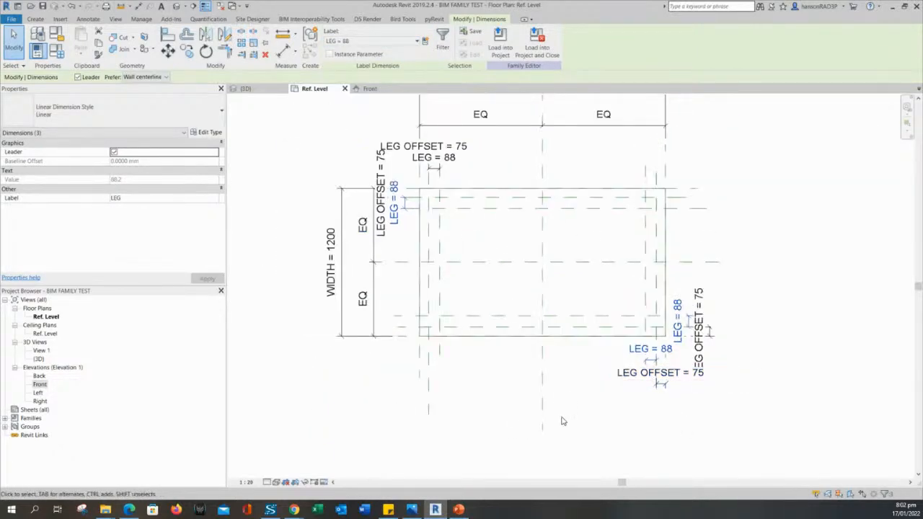
click(615, 427)
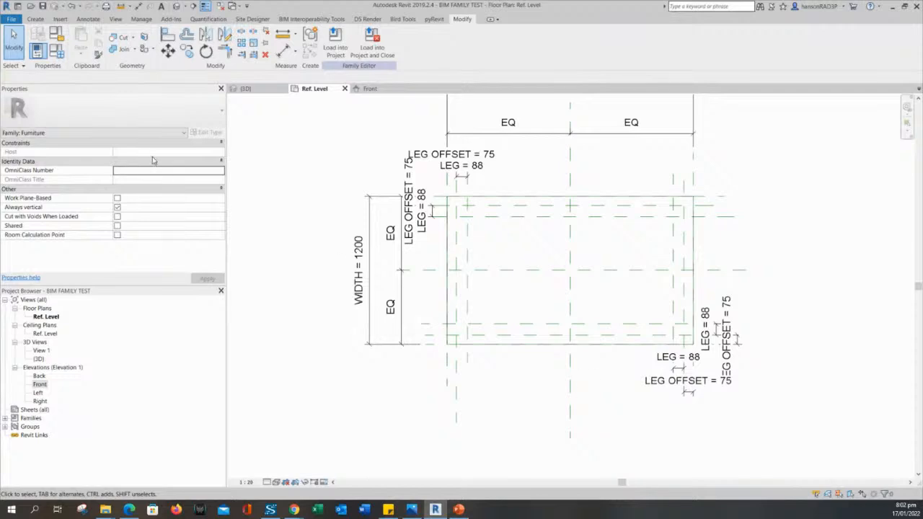
Open the family types and set the LEG parameter to 75, applying it to the reference planes.
scroll(622, 381, up, 2)
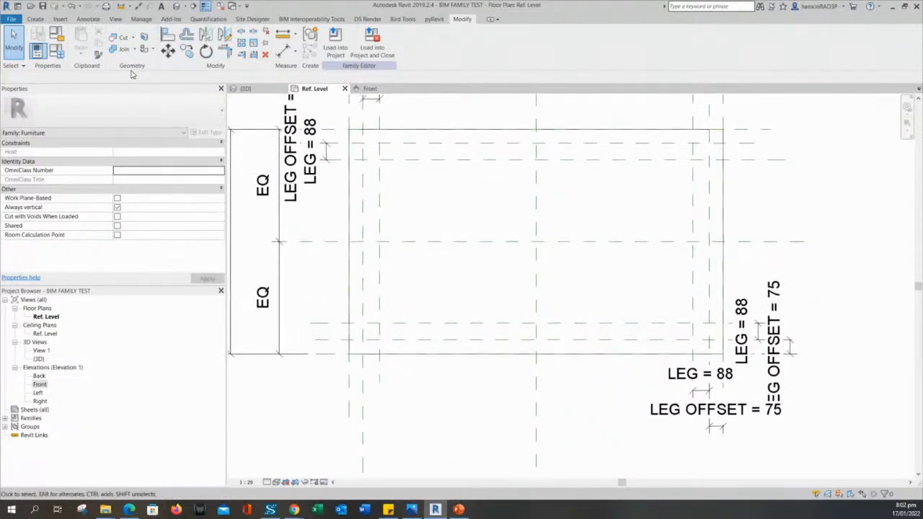
click(57, 52)
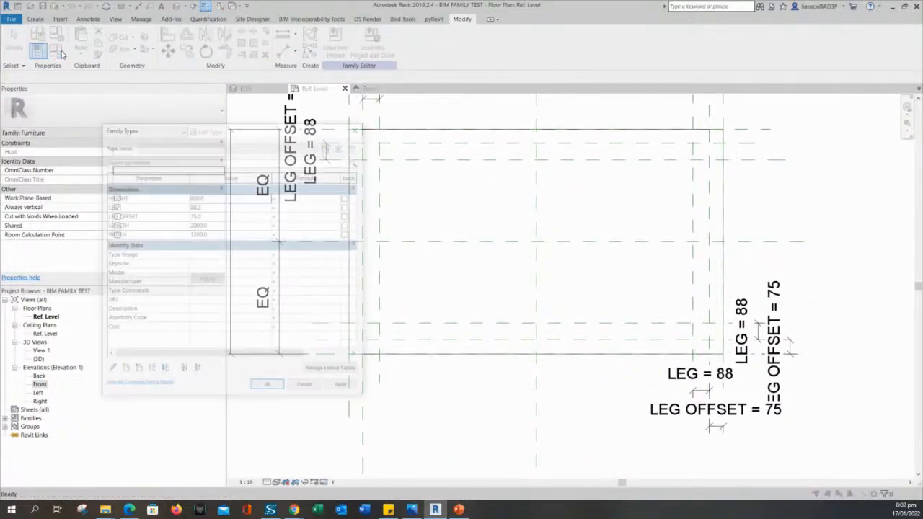
click(208, 206)
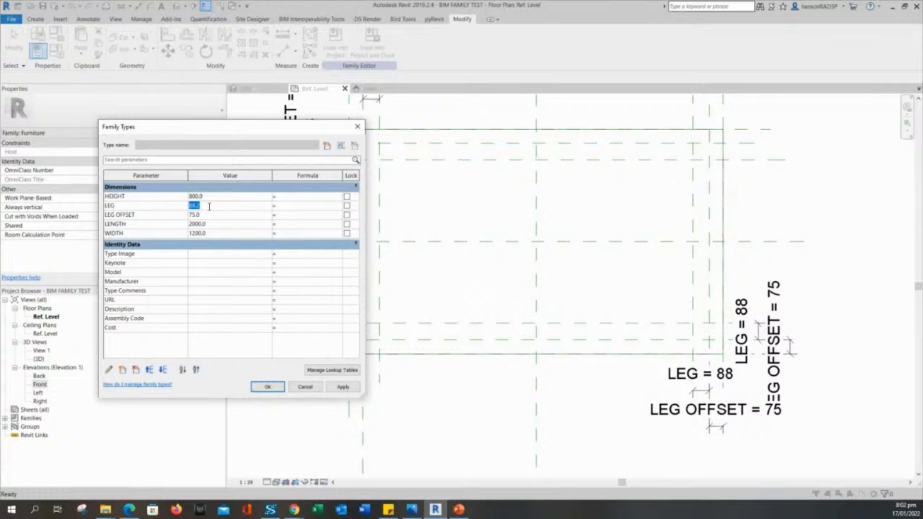
click(350, 388)
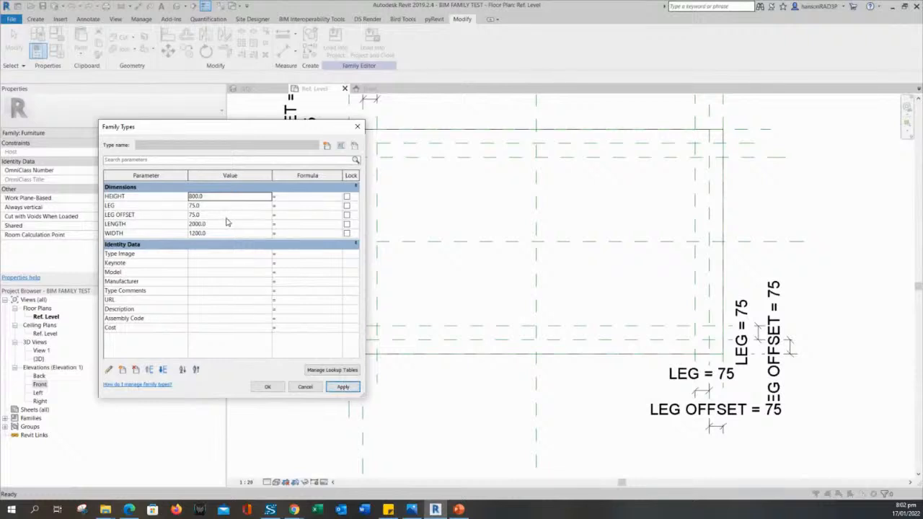
Test the leg-width planes by applying a LEG value of 50.
click(214, 206)
text(50)
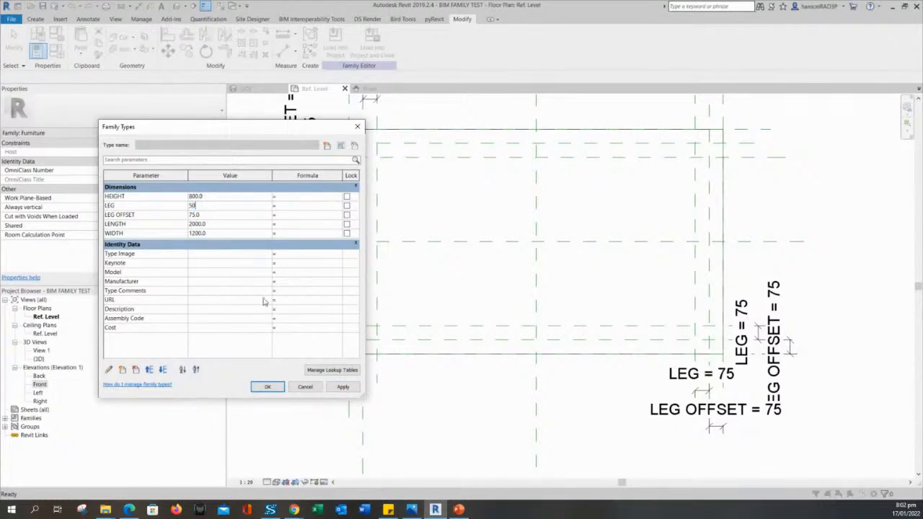
click(342, 387)
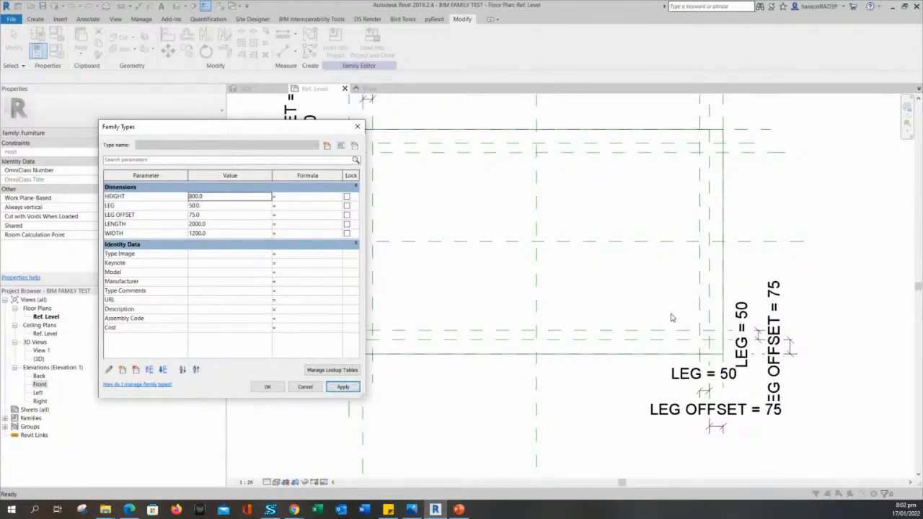
Set the LEG parameter back to 75, apply it and close the family types.
drag(321, 130, 260, 120)
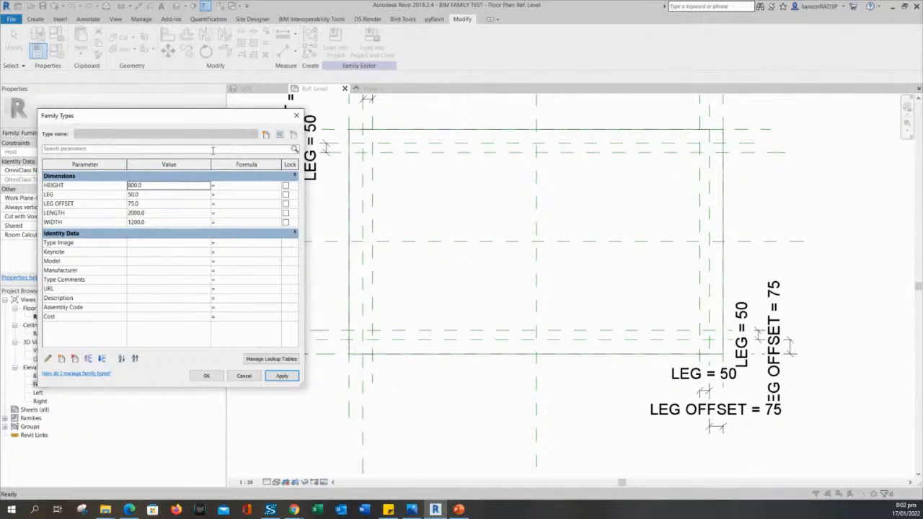
click(170, 195)
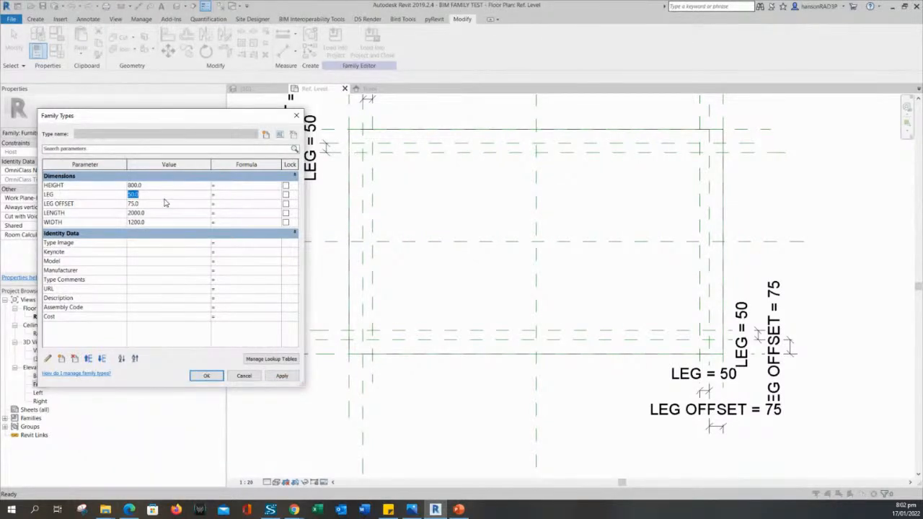
click(281, 376)
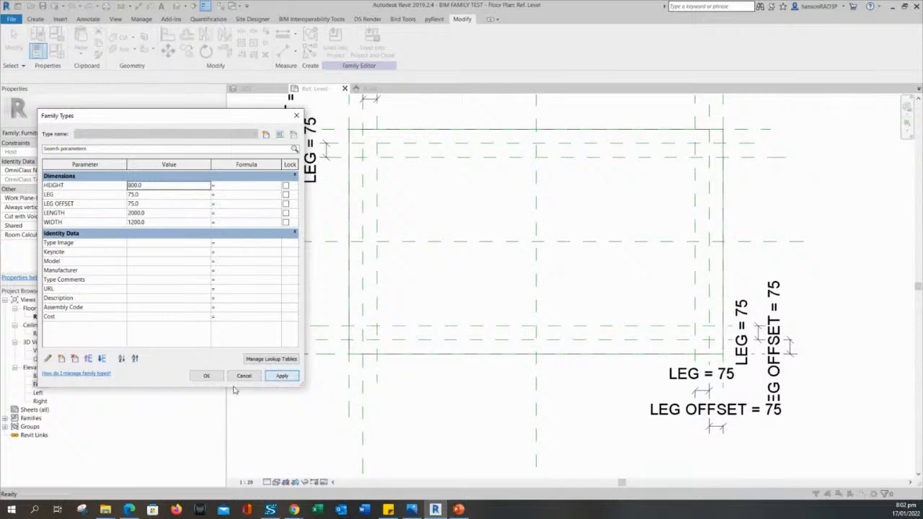
click(206, 376)
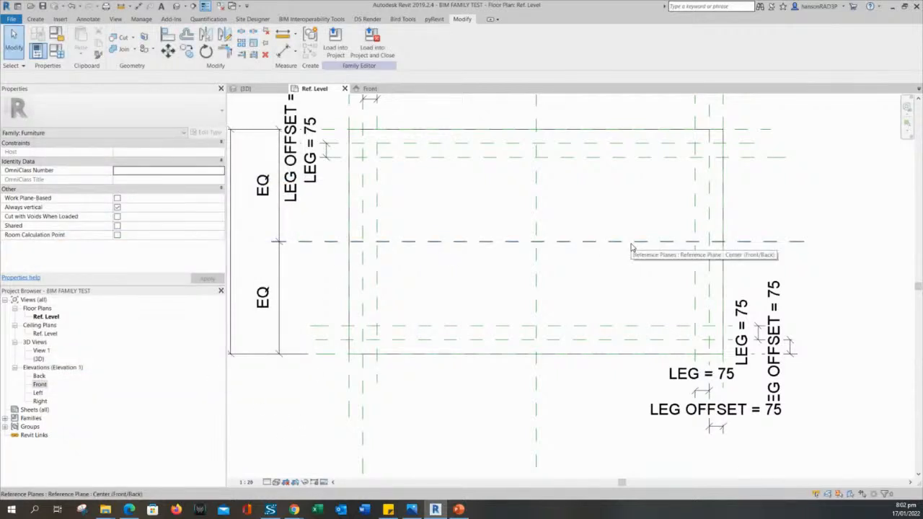
middle_drag(413, 192, 455, 201)
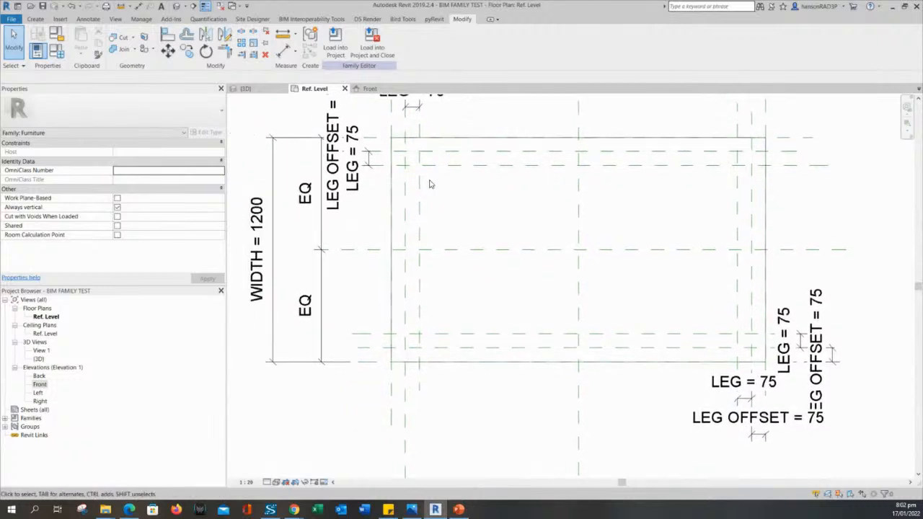
click(257, 249)
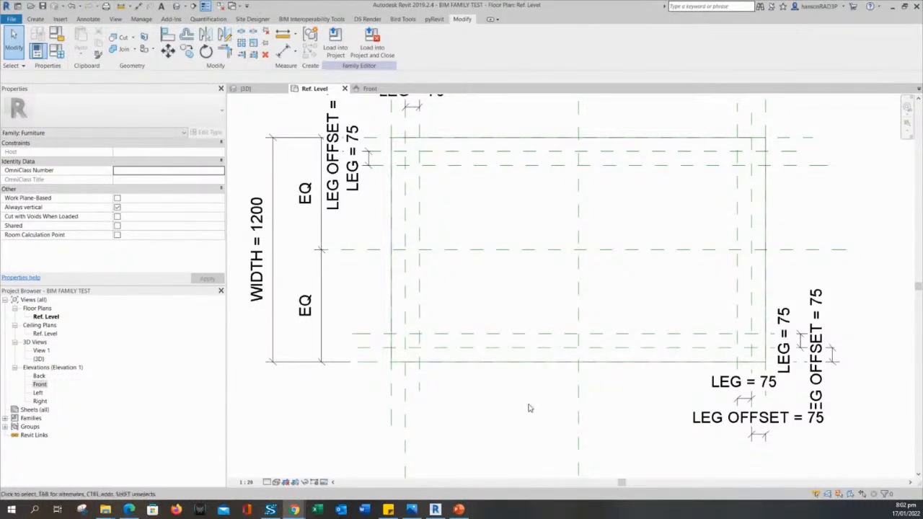
scroll(527, 406, down, 2)
middle_drag(500, 410, 487, 399)
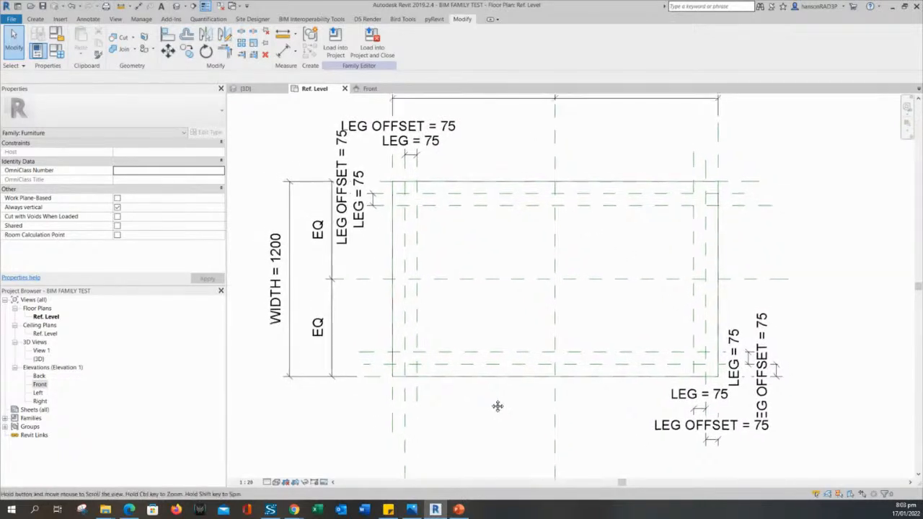
middle_drag(298, 134, 313, 154)
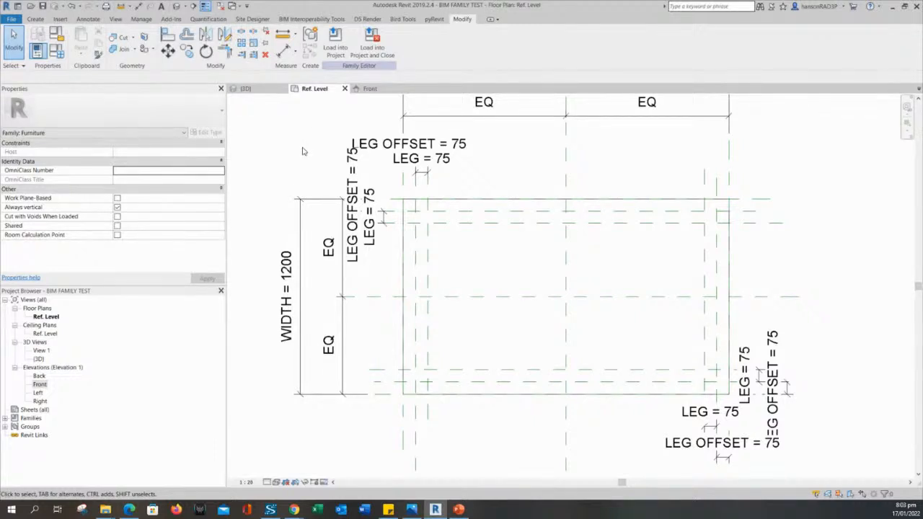
scroll(445, 249, up, 2)
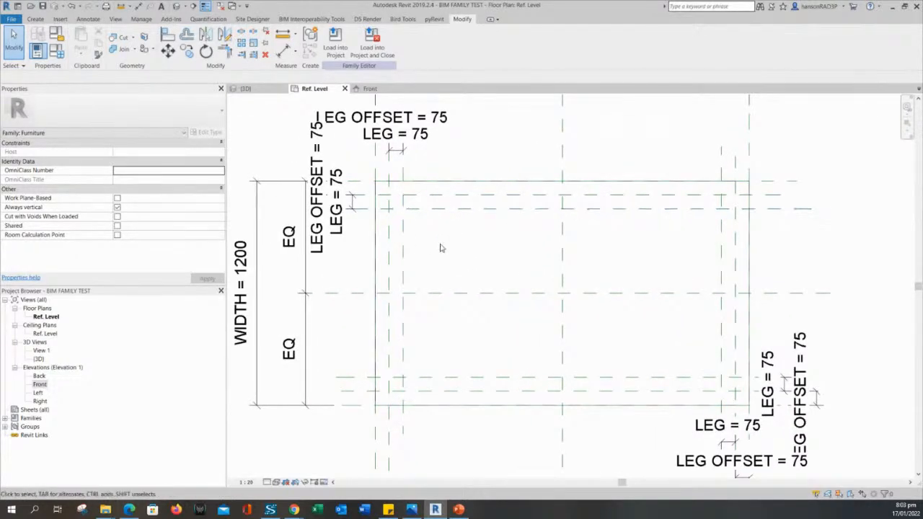
middle_drag(440, 246, 444, 243)
middle_drag(670, 353, 673, 353)
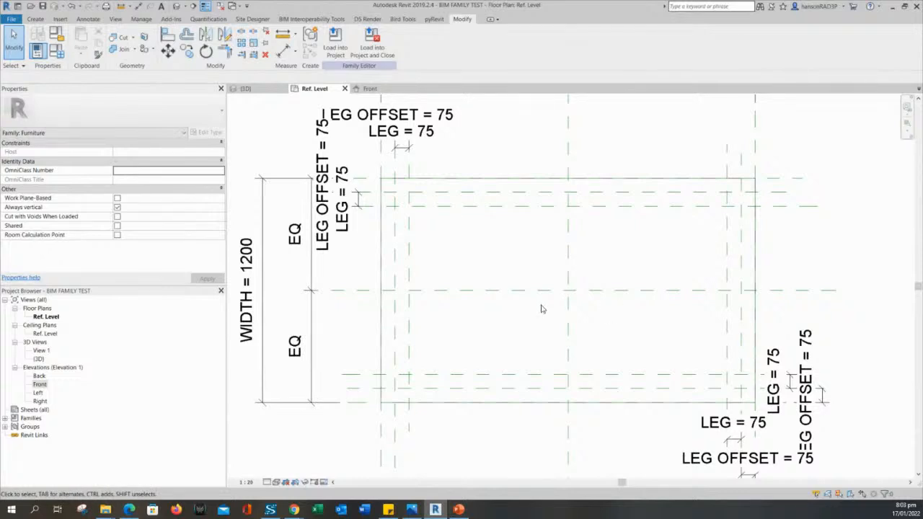
middle_drag(542, 308, 546, 310)
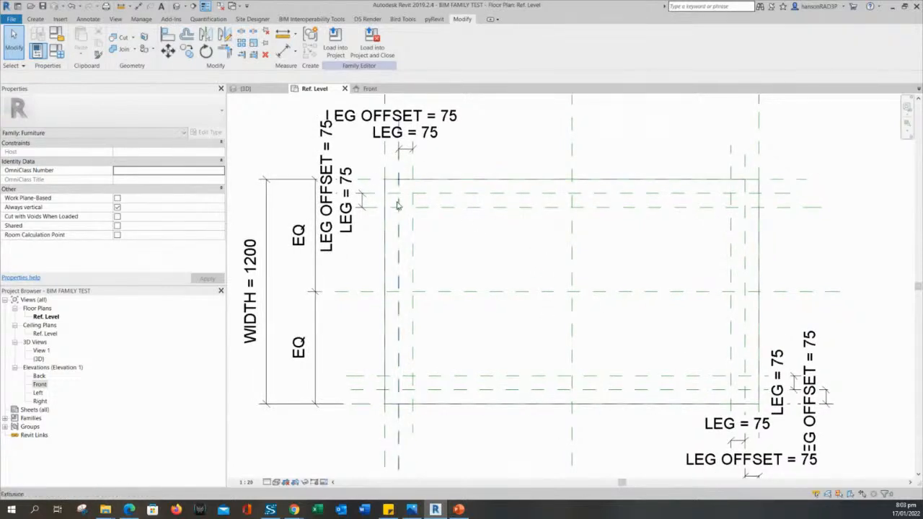
middle_drag(447, 224, 477, 216)
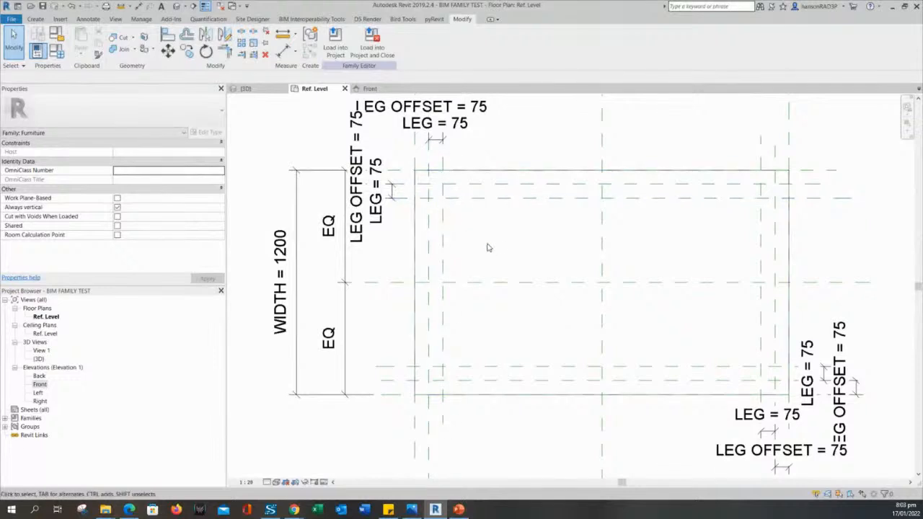
middle_drag(494, 252, 508, 222)
middle_drag(551, 320, 524, 330)
middle_drag(498, 215, 508, 241)
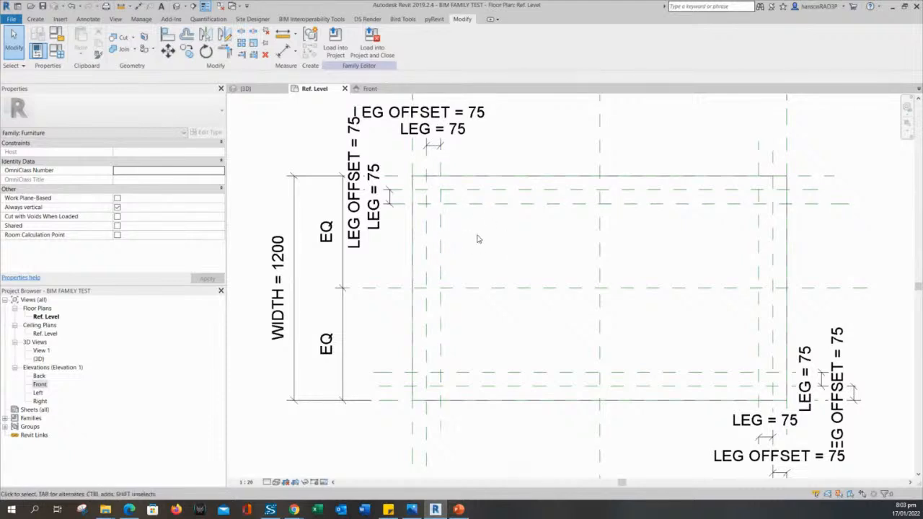
Start a new extrusion in the Ref. Level plan for the leg at the tabletop's upper-left corner.
click(35, 19)
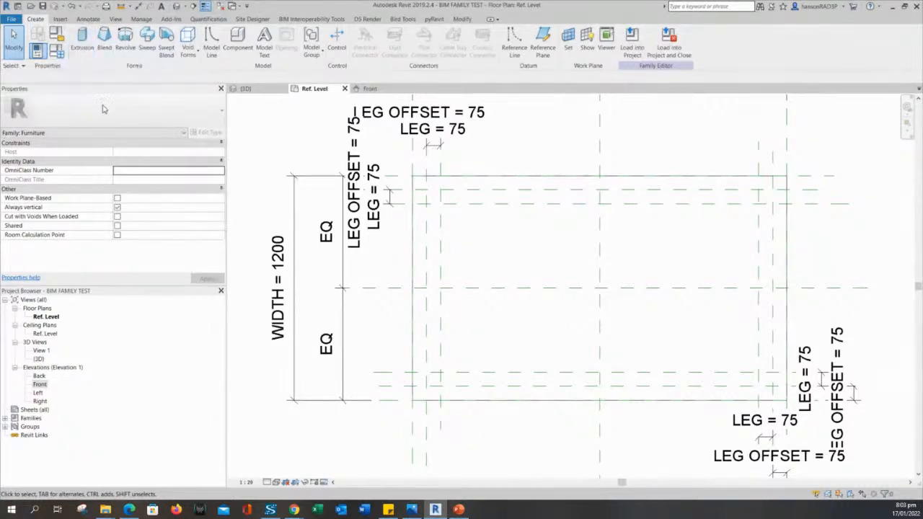
click(83, 38)
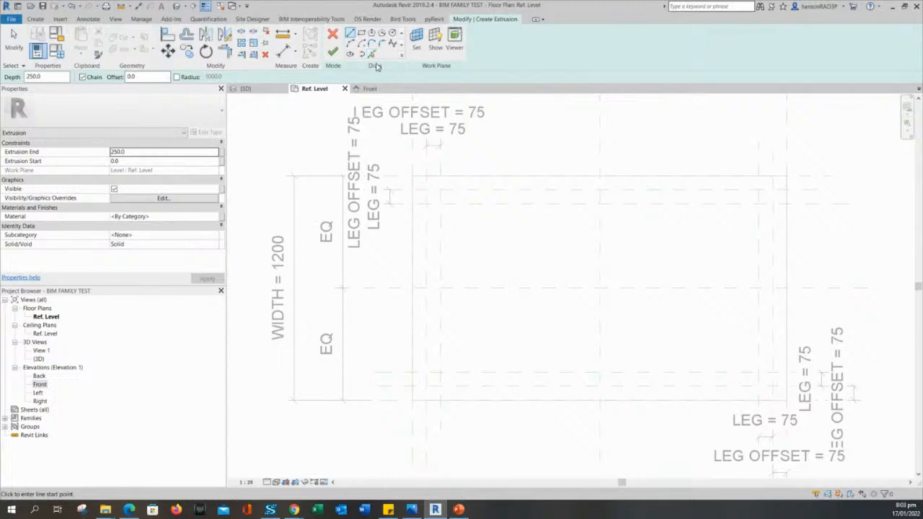
middle_drag(447, 221, 483, 265)
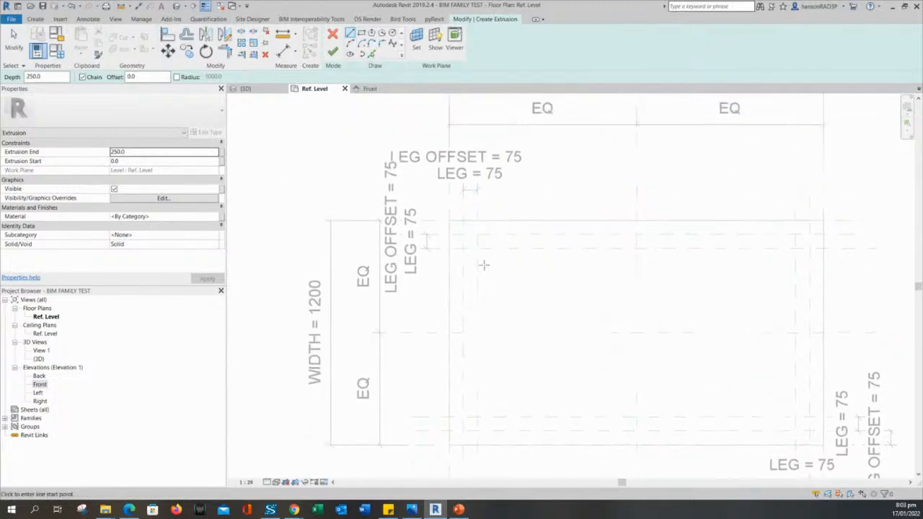
scroll(483, 265, up, 5)
middle_drag(537, 320, 595, 339)
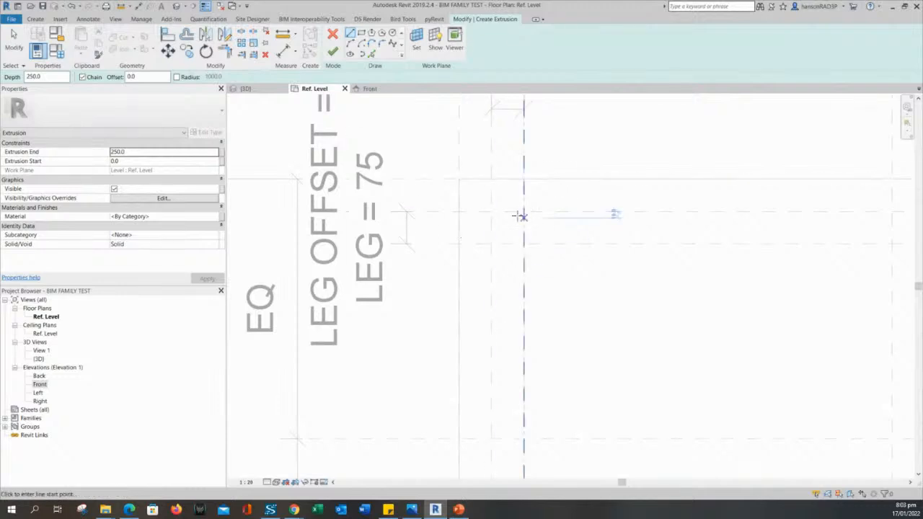
Sketch a 75 mm square rectangle snapped to the intersections of the leg reference planes at the tabletop's upper-left corner.
click(361, 34)
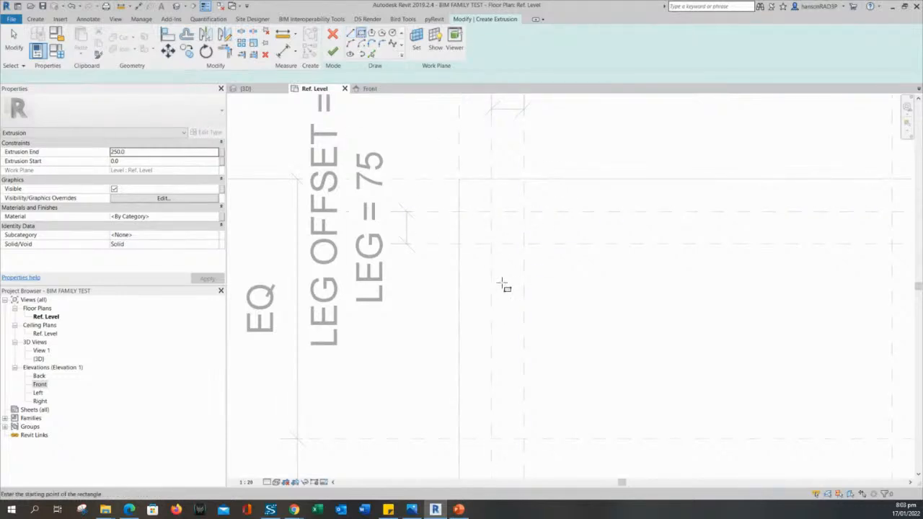
click(491, 245)
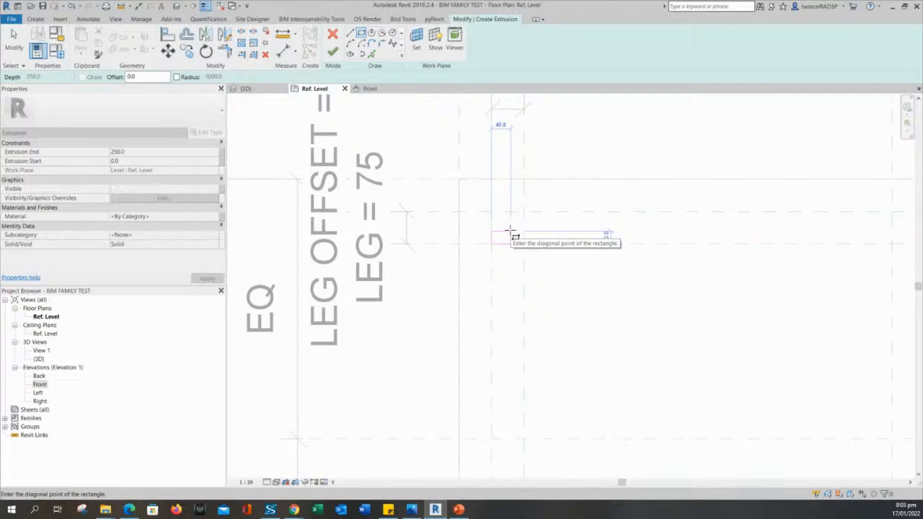
key(Escape)
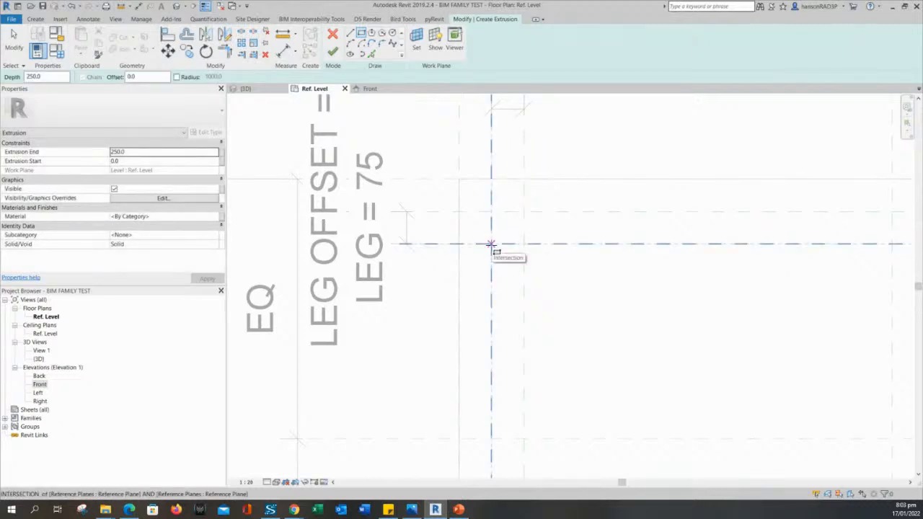
click(491, 244)
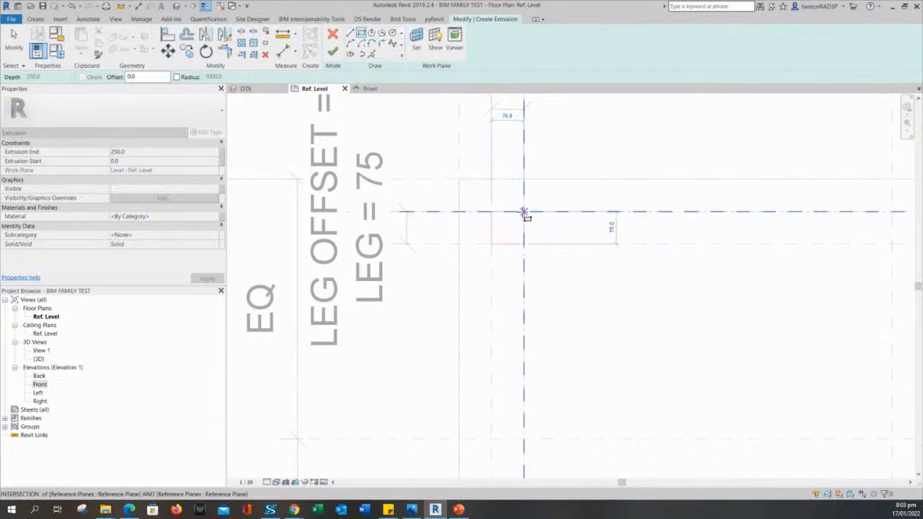
click(524, 214)
scroll(579, 312, down, 3)
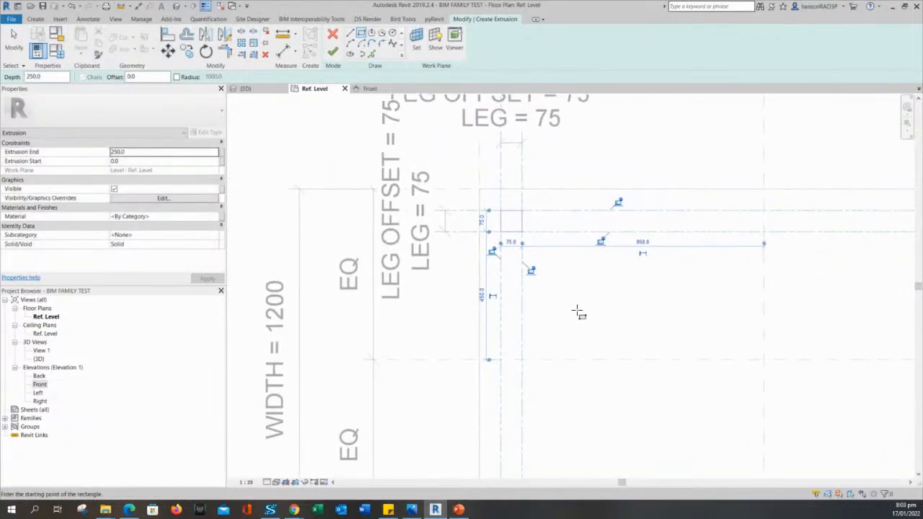
scroll(577, 310, down, 1)
middle_drag(577, 311, 527, 267)
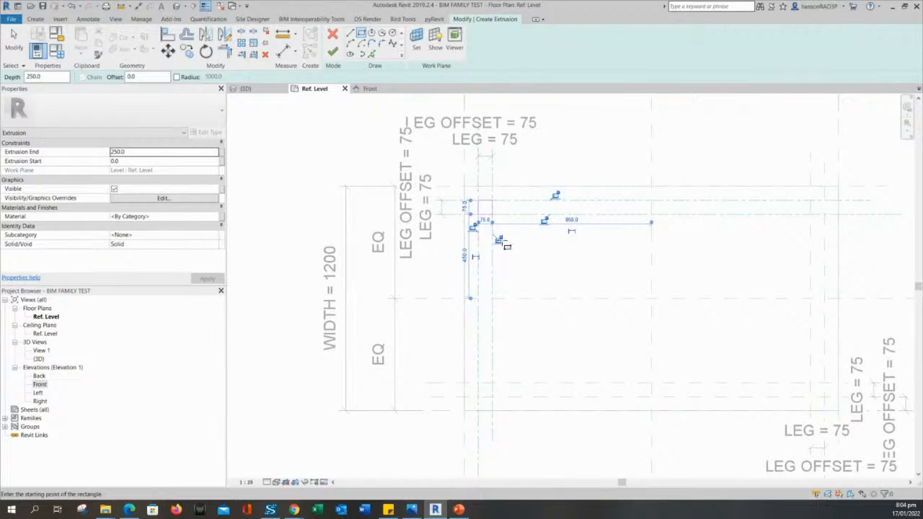
scroll(498, 243, up, 1)
scroll(696, 243, down, 1)
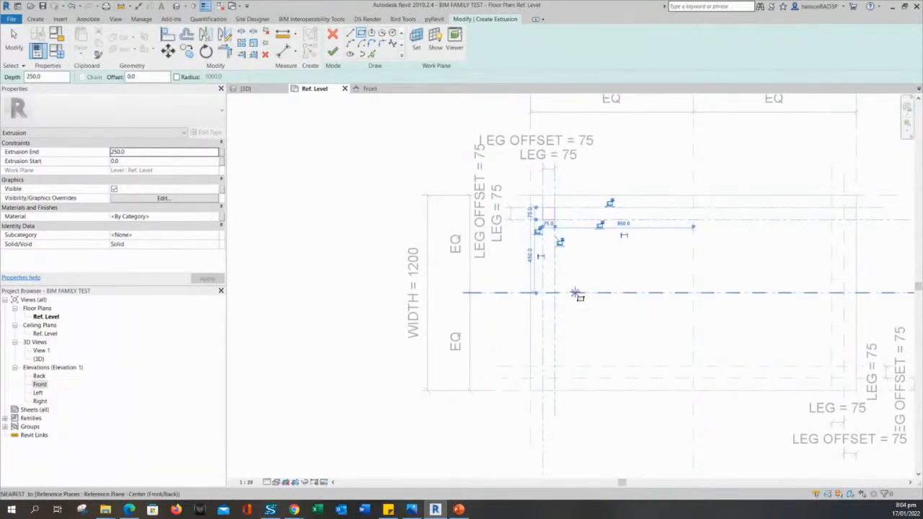
middle_drag(395, 117, 390, 135)
scroll(390, 137, up, 1)
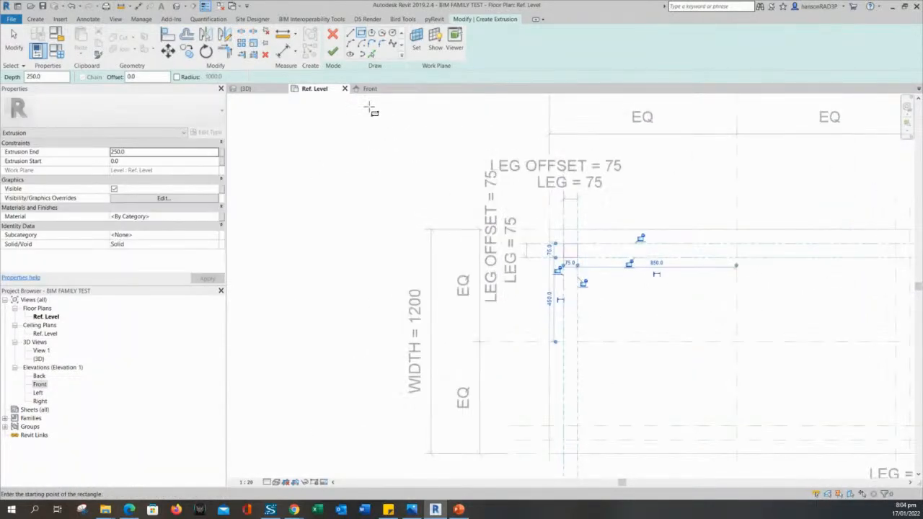
click(51, 76)
middle_drag(620, 305, 620, 314)
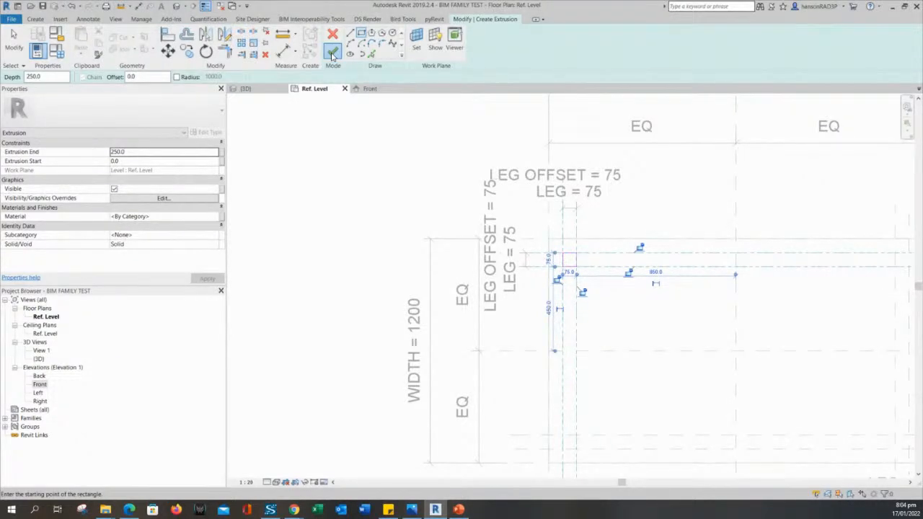
Delete the leg rectangle's four sketch lines while staying in the extrusion sketch.
scroll(595, 278, up, 3)
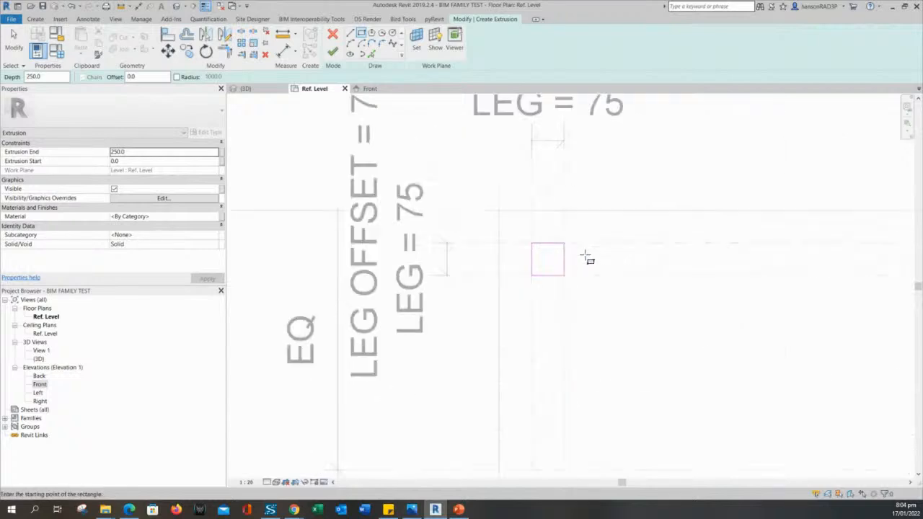
key(Escape)
drag(515, 231, 616, 325)
scroll(602, 315, up, 1)
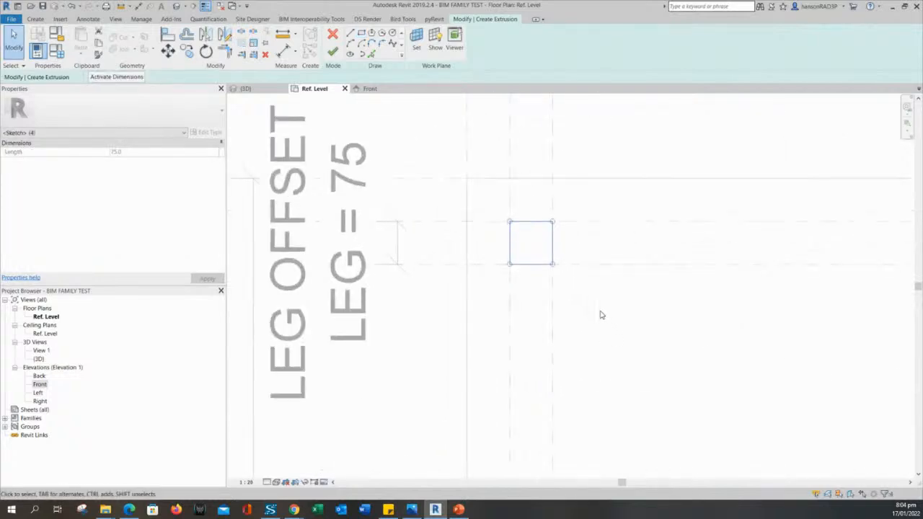
click(600, 313)
drag(491, 203, 645, 312)
key(Delete)
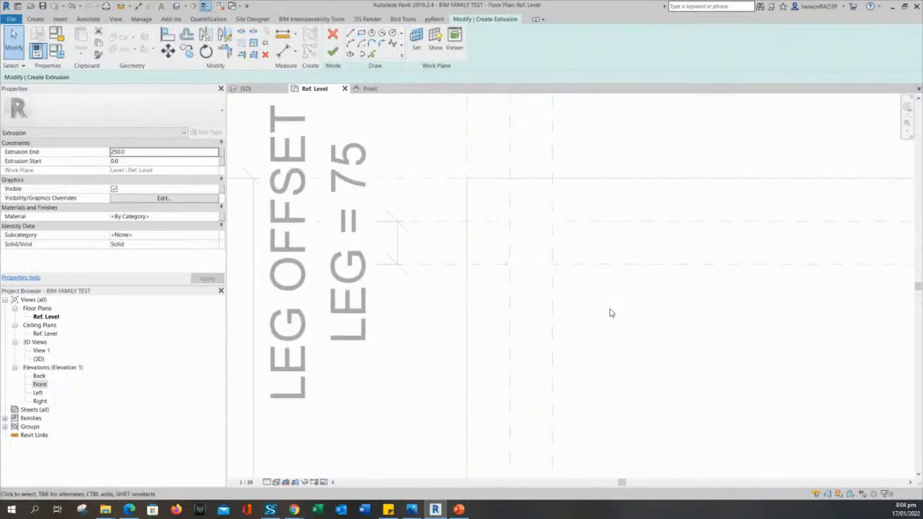
Redraw the 75 mm square leg rectangle between the intersections of the upper-left leg reference planes.
middle_drag(538, 256, 594, 277)
click(361, 34)
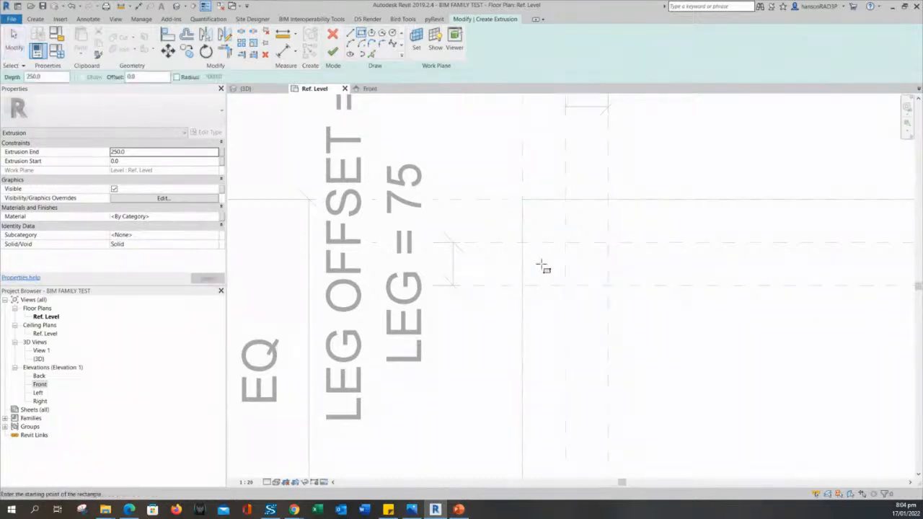
click(566, 286)
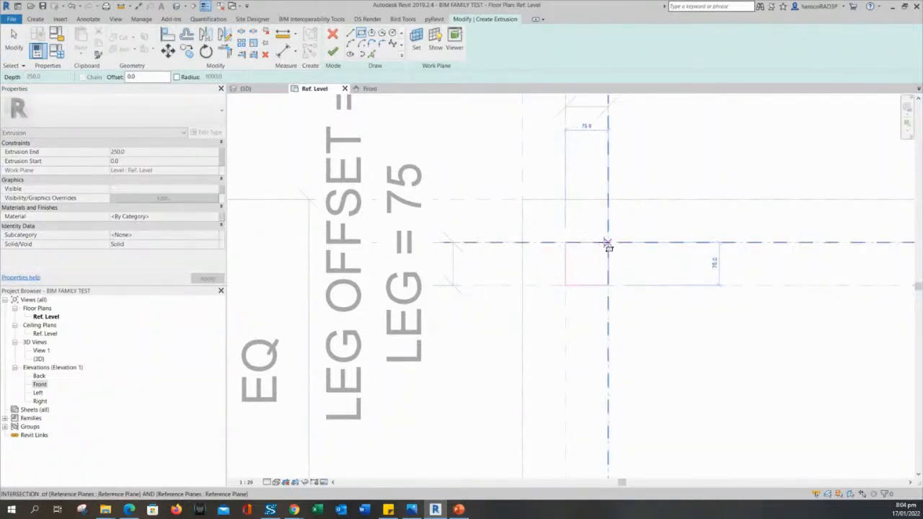
click(607, 243)
Lock all four sides of the leg rectangle to their reference planes and finish the extrusion with a depth of 250.
scroll(694, 218, up, 2)
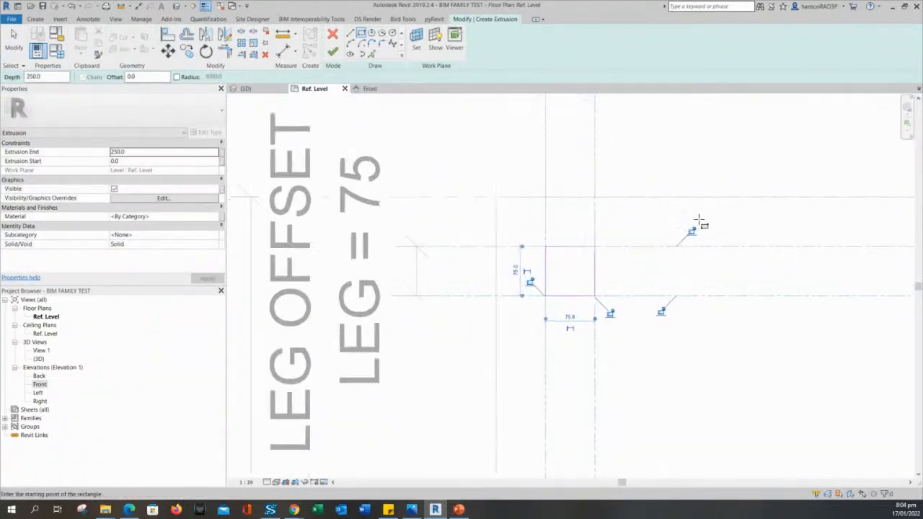
click(509, 273)
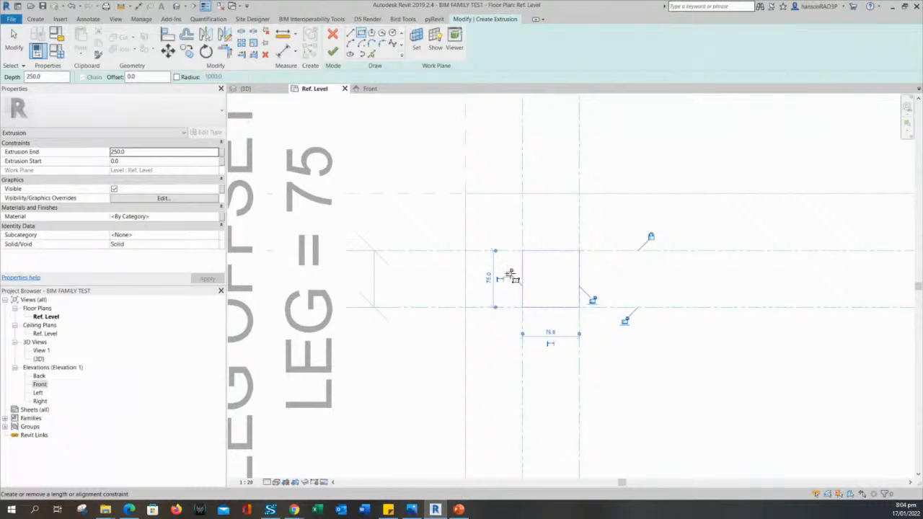
click(593, 300)
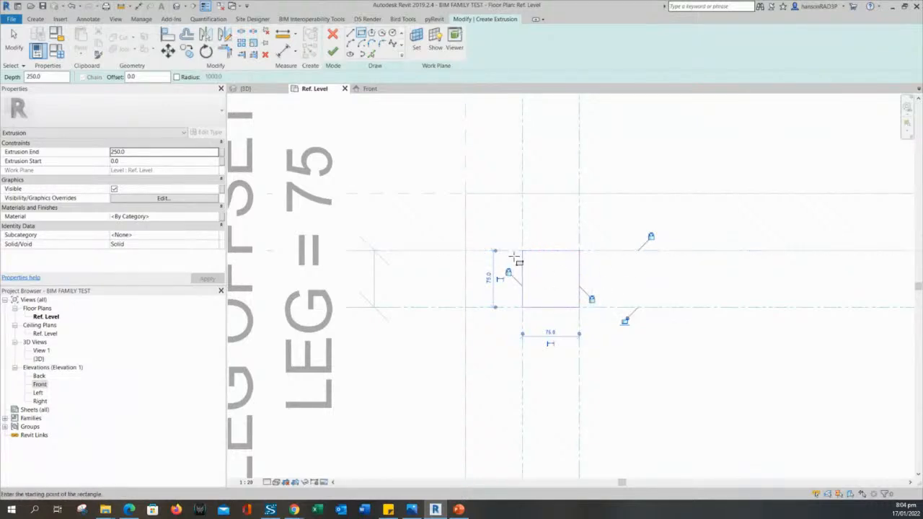
scroll(634, 324, down, 3)
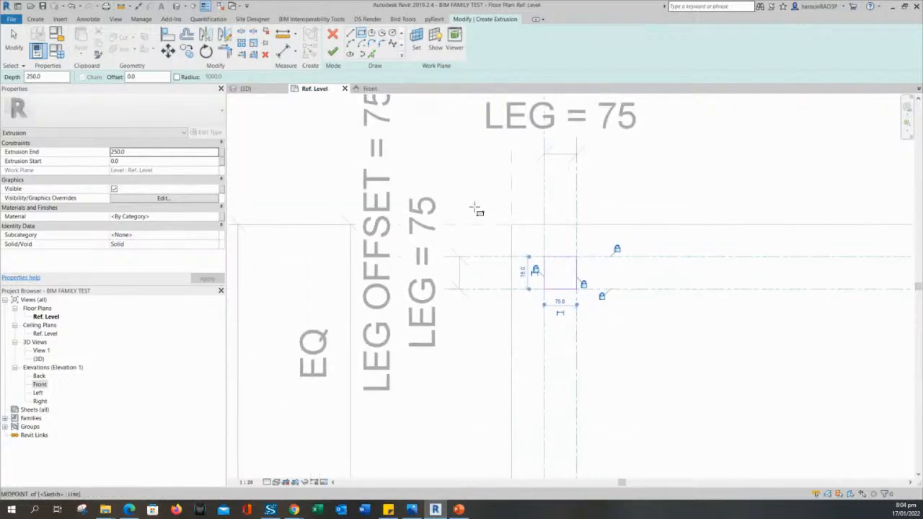
click(332, 55)
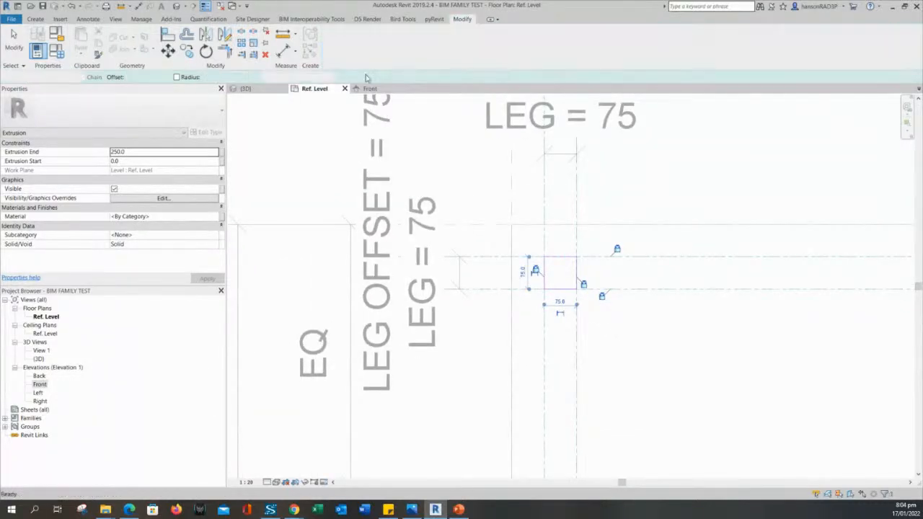
Select the new leg extrusion to check its placement between the reference planes, and clear the selection.
click(568, 275)
scroll(570, 278, down, 3)
middle_drag(599, 314, 568, 280)
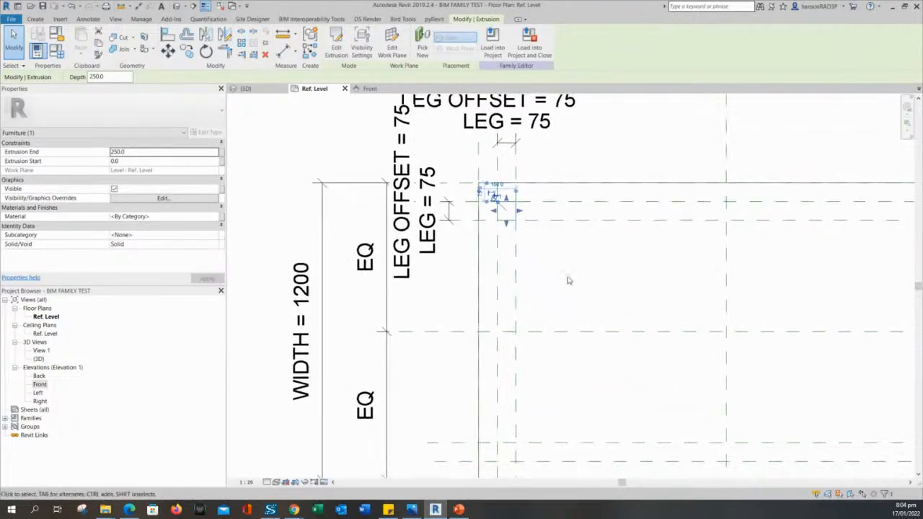
scroll(534, 271, down, 2)
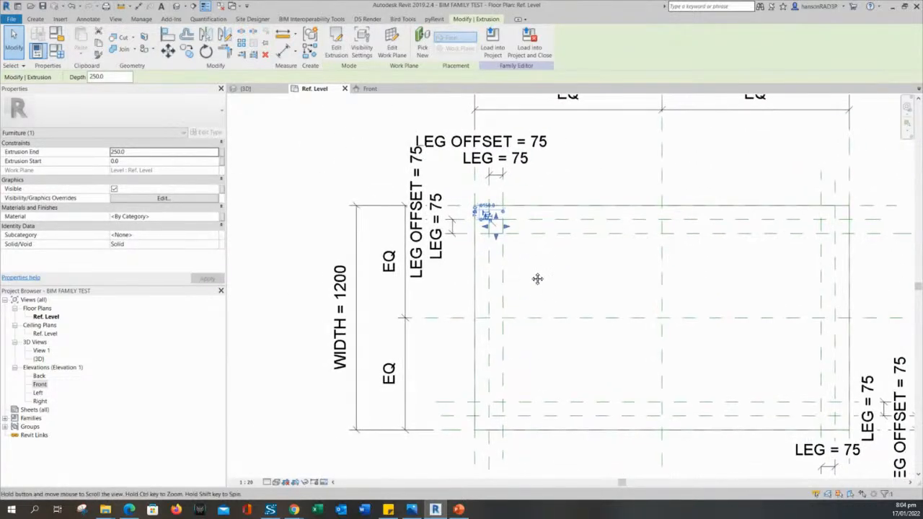
middle_drag(540, 284, 524, 284)
click(524, 285)
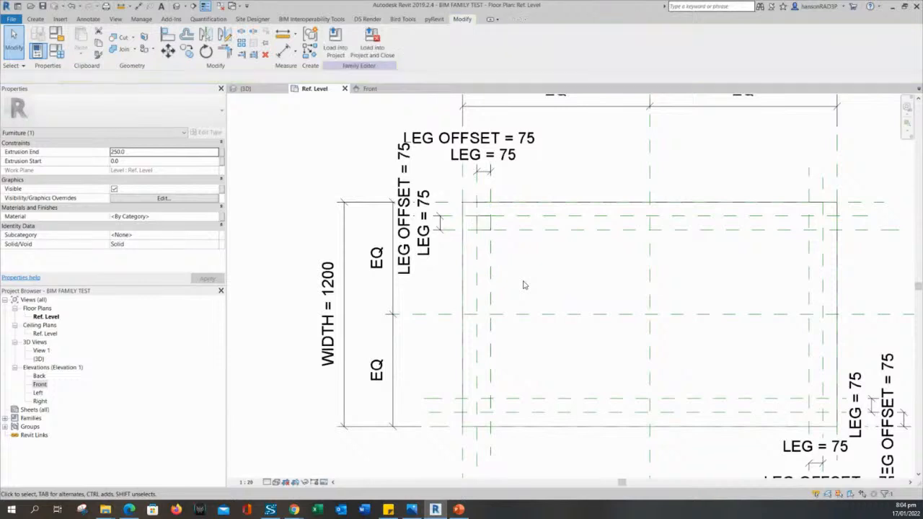
Open the upper-left leg extrusion's sketch for editing and delete its four rectangle lines.
scroll(508, 253, up, 2)
click(478, 196)
scroll(514, 274, up, 2)
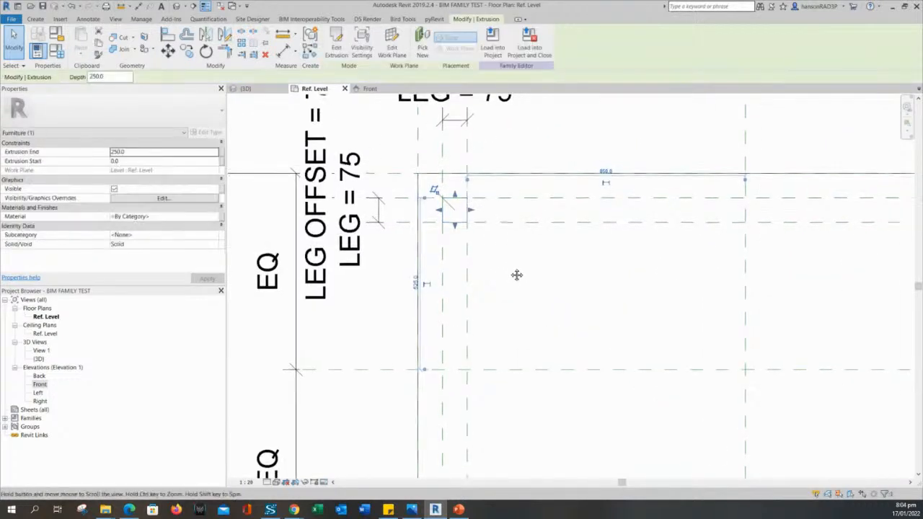
middle_drag(490, 258, 484, 262)
click(484, 262)
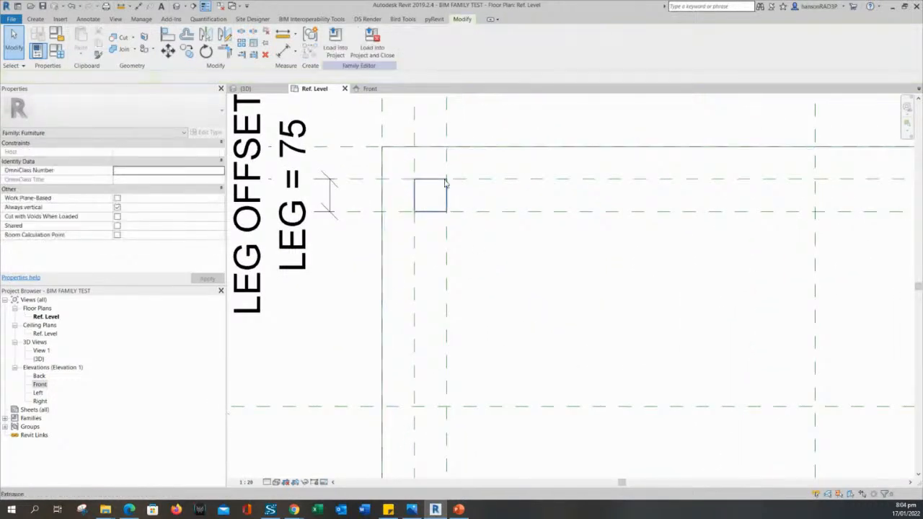
click(445, 183)
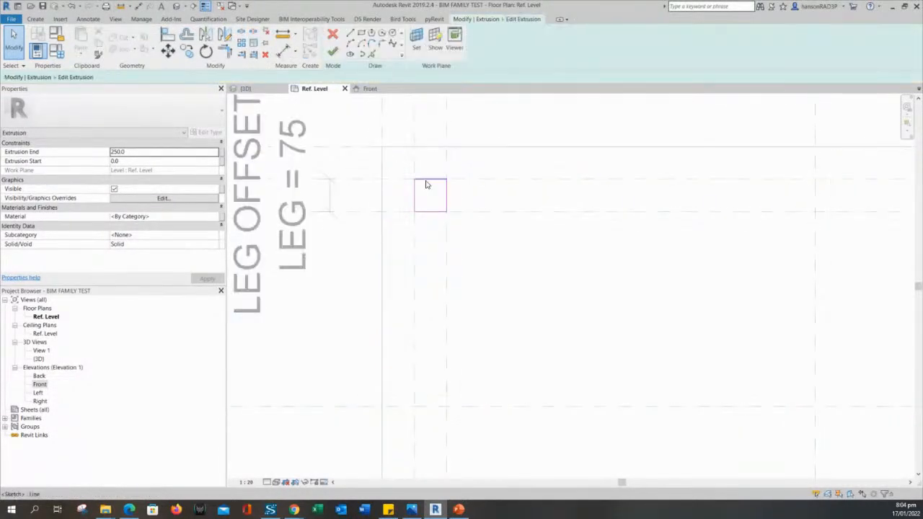
drag(400, 168, 501, 255)
scroll(500, 255, down, 2)
mouse_move(500, 255)
middle_down()
mouse_move(480, 267)
mouse_move(490, 290)
mouse_move(453, 268)
middle_up()
key(Escape)
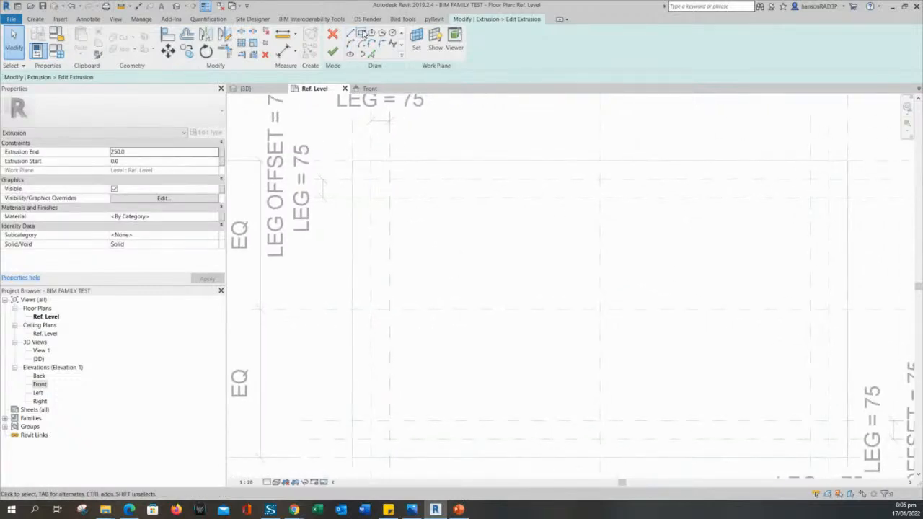
Draw 75 mm square leg rectangles between the reference plane intersections at the table's upper-left and lower-left corners.
key(l)
key(i)
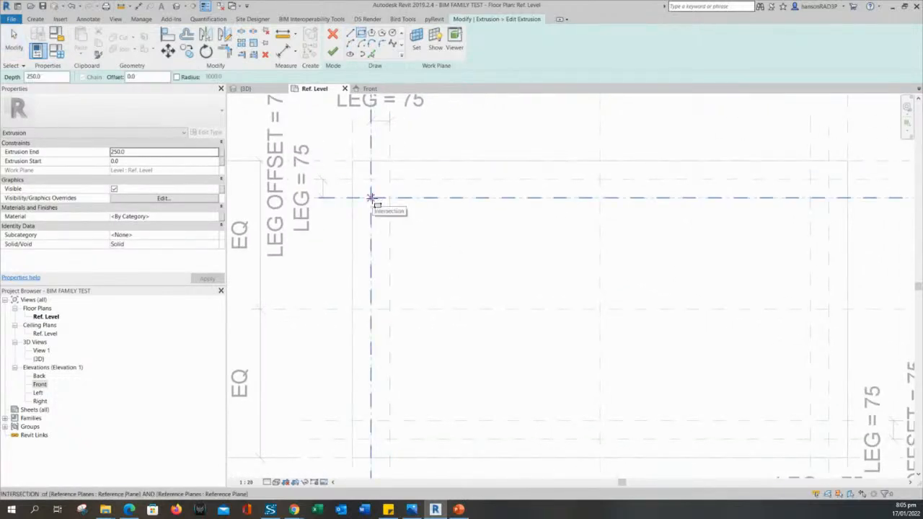
click(371, 197)
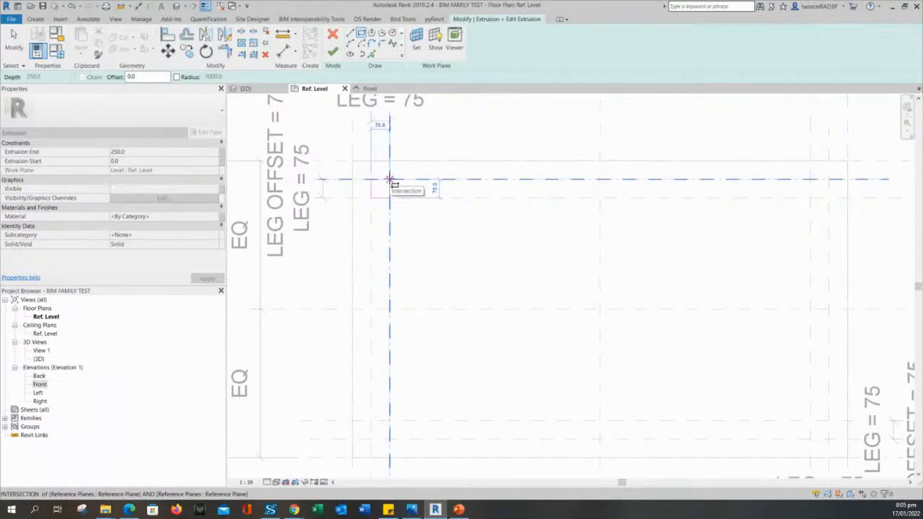
click(390, 179)
scroll(391, 181, down, 2)
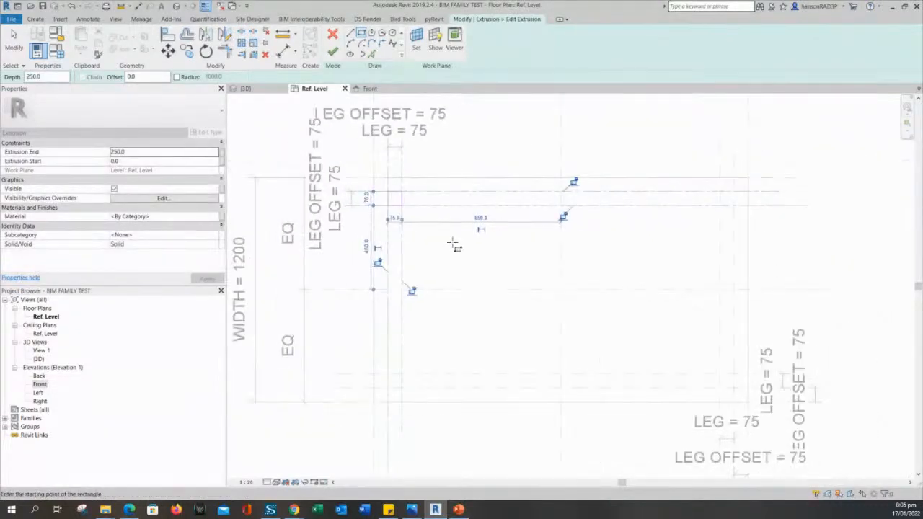
scroll(388, 389, up, 3)
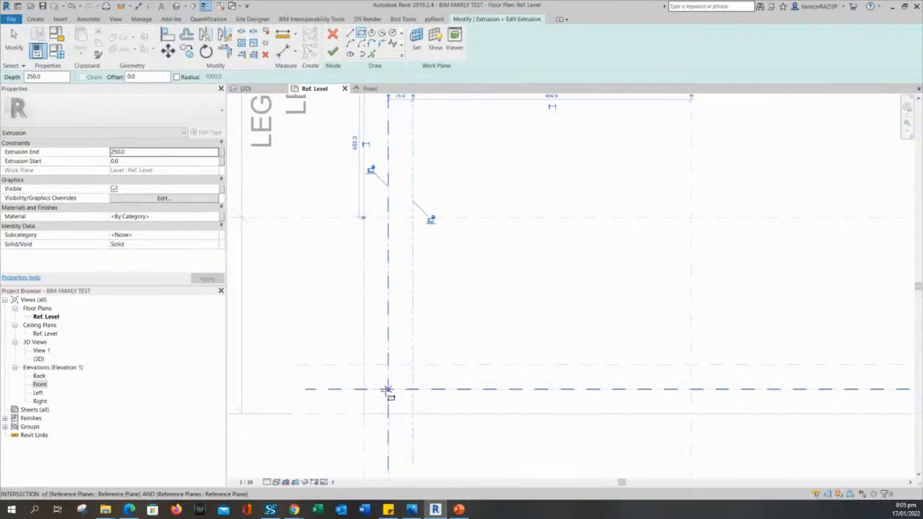
click(388, 389)
click(412, 365)
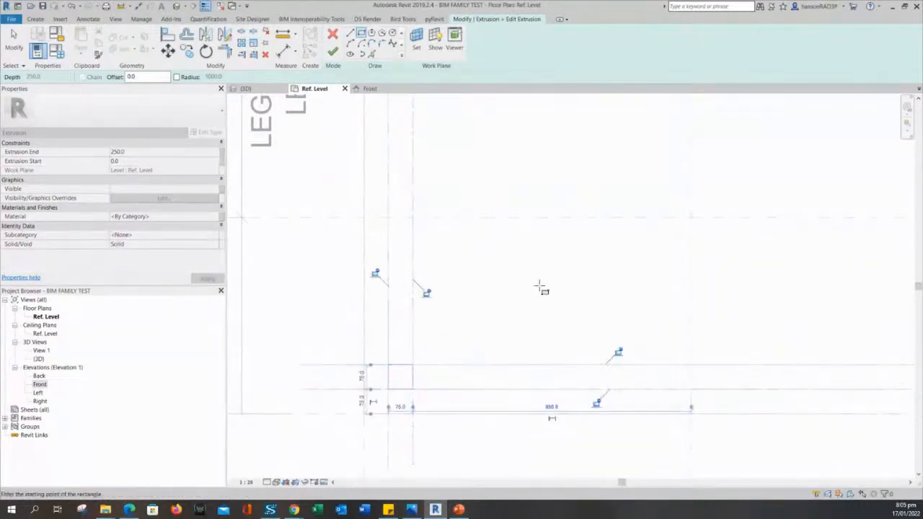
scroll(497, 306, down, 3)
scroll(497, 214, down, 2)
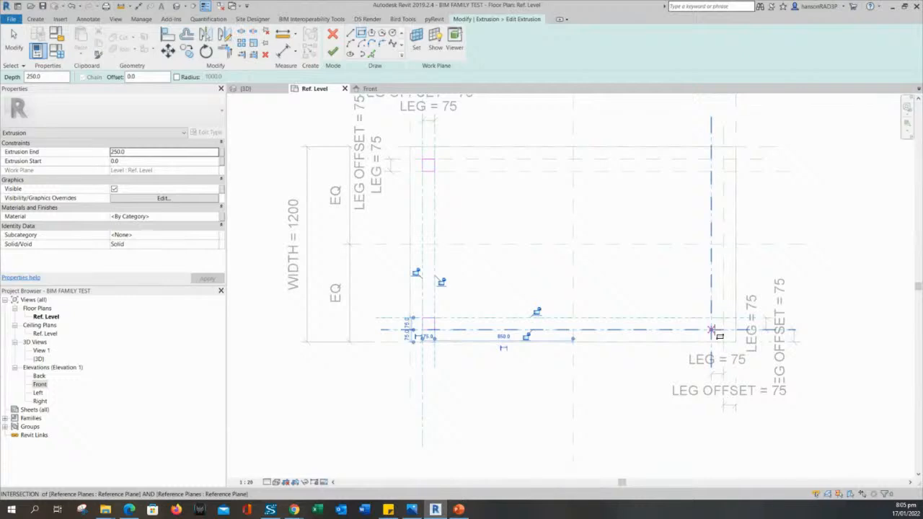
Draw 75 mm square leg rectangles at the lower-right and upper-right corners, locking the upper-right one's sides to the reference planes.
click(711, 330)
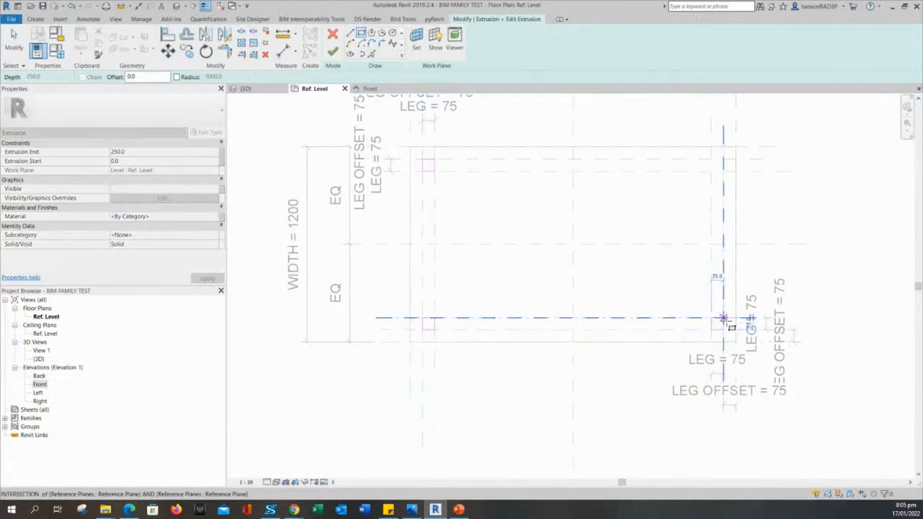
click(723, 318)
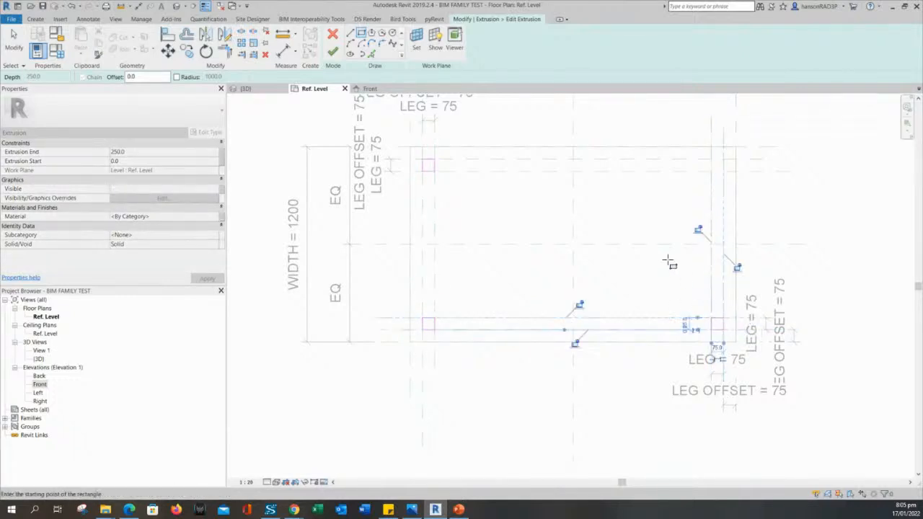
click(723, 159)
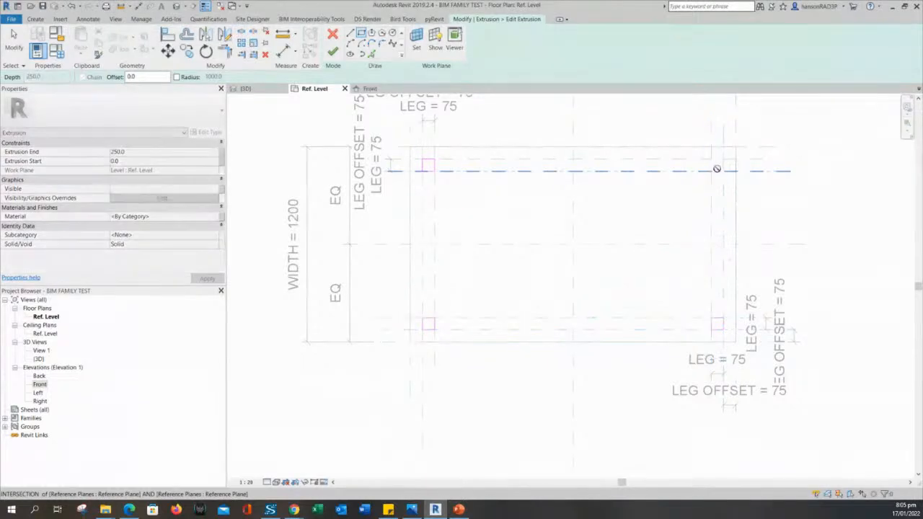
click(670, 320)
scroll(739, 218, up, 2)
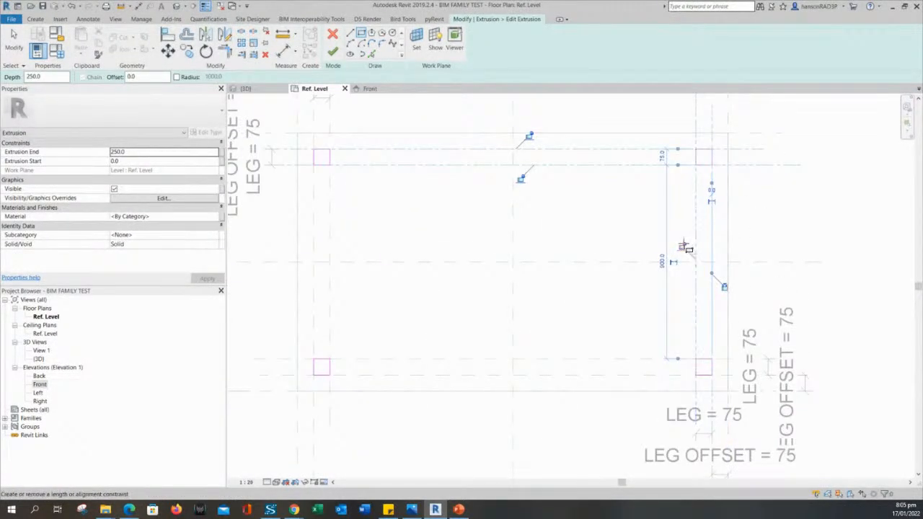
click(531, 134)
Leave the rectangle tool and examine the upper-left leg rectangle's sketch lines between the reference planes.
middle_drag(349, 191, 519, 227)
scroll(514, 221, up, 2)
key(Escape)
key(Escape)
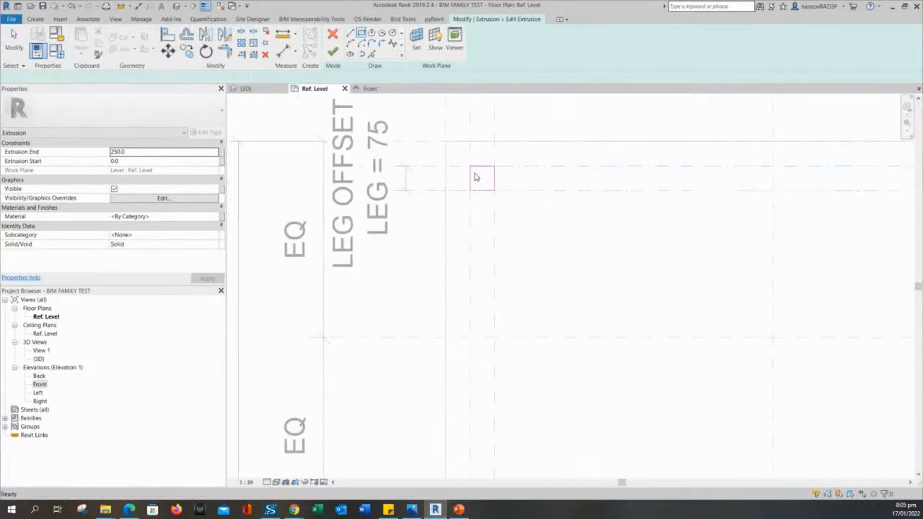
scroll(475, 175, up, 3)
drag(459, 153, 540, 189)
scroll(508, 184, down, 2)
click(576, 192)
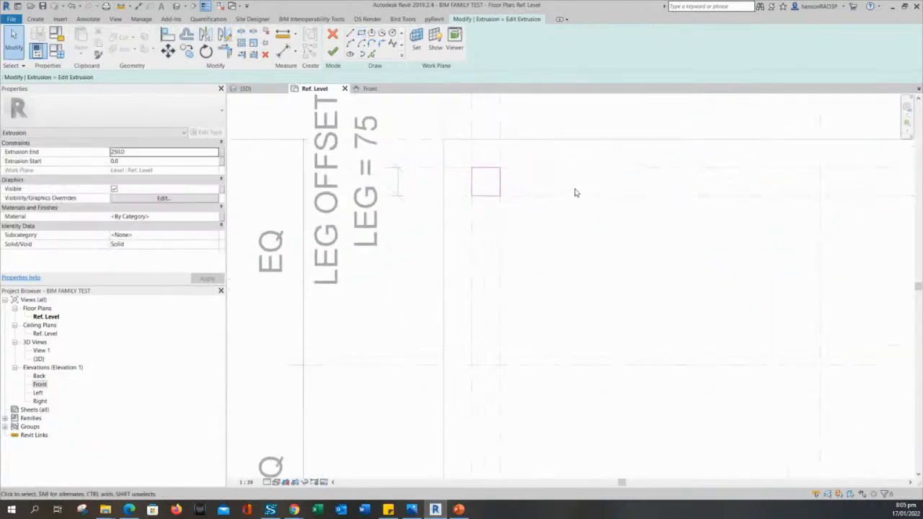
Try moving the upper edge of the upper-left leg rectangle about 20 mm down, off its reference plane.
scroll(457, 173, up, 3)
click(457, 157)
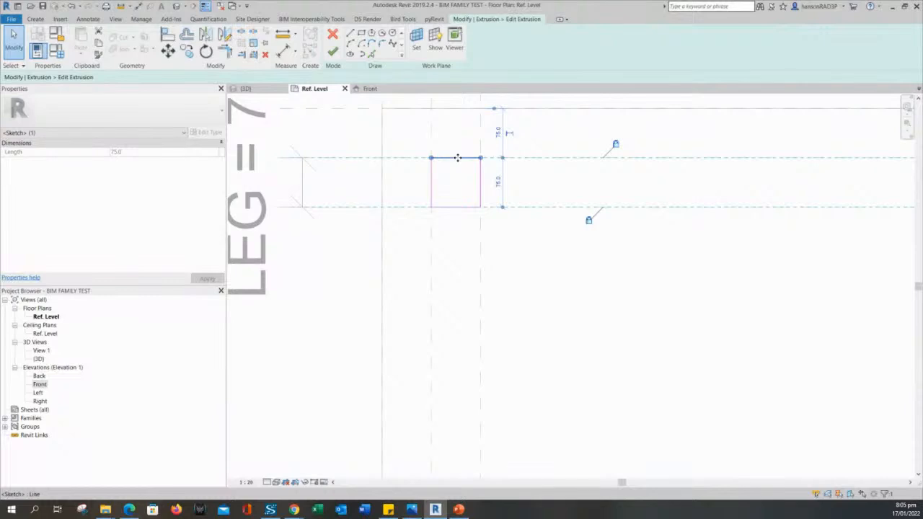
drag(457, 157, 459, 174)
scroll(482, 178, up, 3)
middle_drag(496, 175, 525, 221)
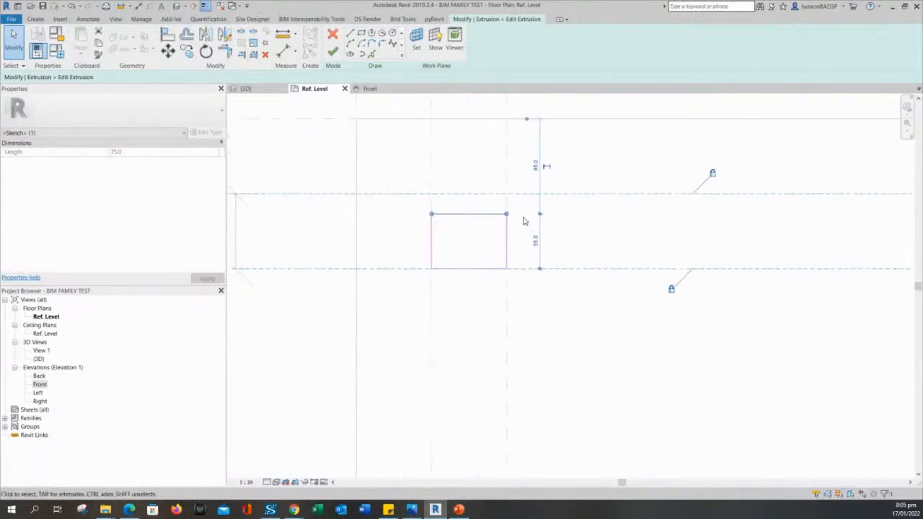
click(524, 221)
click(471, 216)
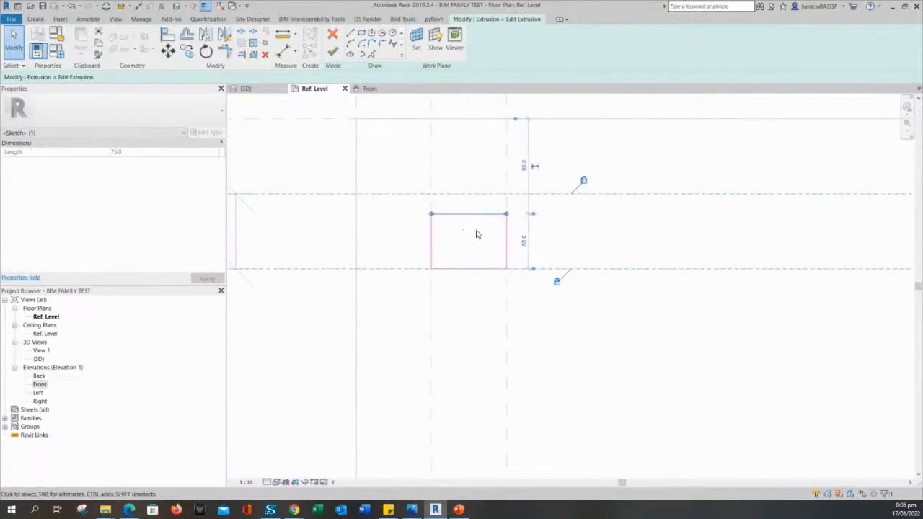
click(561, 252)
Examine the upper-right leg rectangle and compare the four leg rectangles against their reference planes.
scroll(561, 252, down, 3)
scroll(635, 285, down, 2)
middle_drag(688, 326, 475, 272)
scroll(490, 274, down, 2)
mouse_move(647, 301)
middle_down()
mouse_move(529, 307)
mouse_move(492, 298)
middle_up()
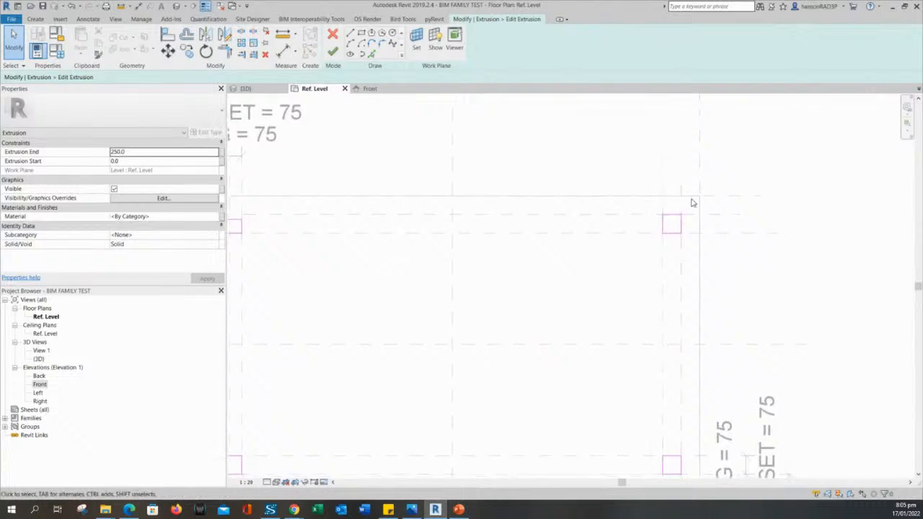
scroll(635, 271, down, 2)
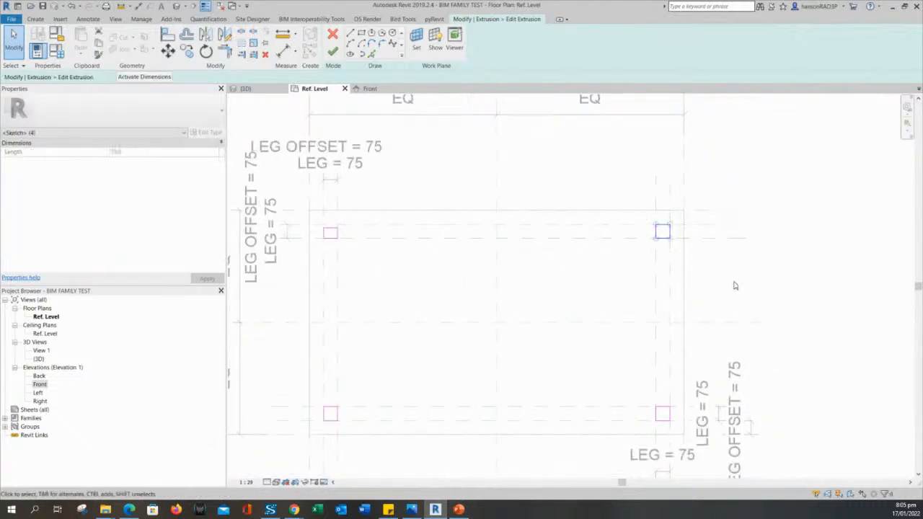
middle_drag(422, 295, 597, 293)
Move the upper edge of the upper-left leg rectangle back up onto its reference plane, 75 mm above the lower edge.
scroll(542, 238, up, 5)
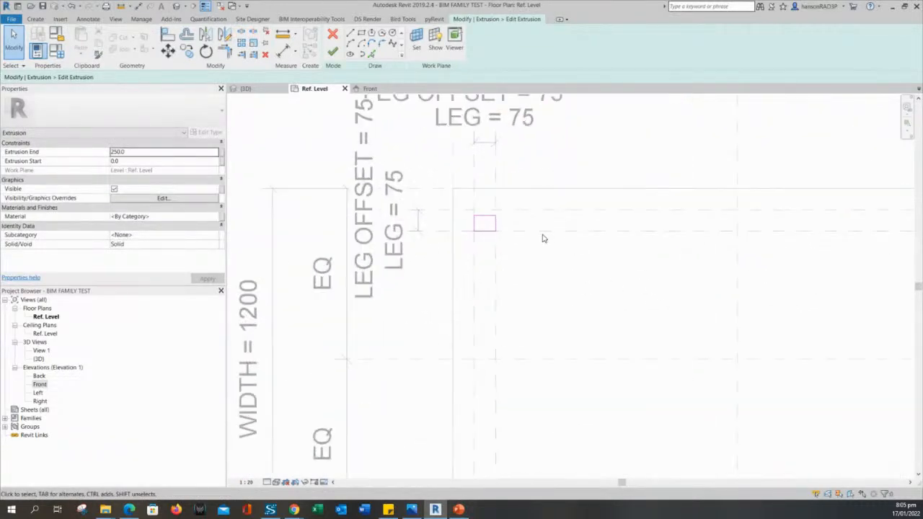
drag(399, 171, 509, 243)
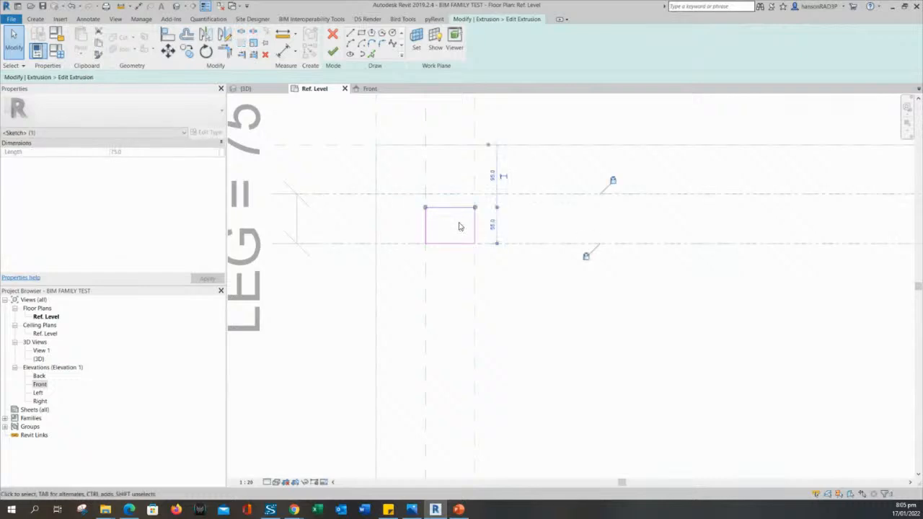
click(488, 247)
click(454, 209)
scroll(454, 209, up, 3)
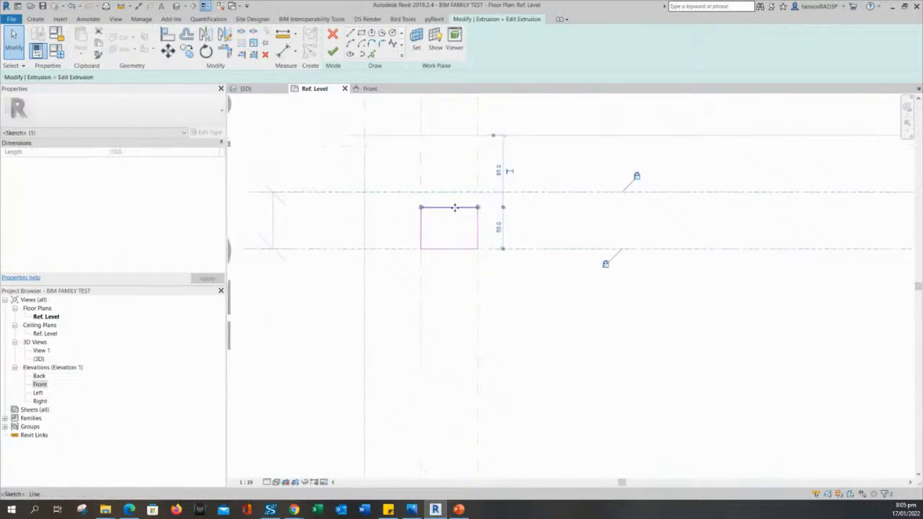
mouse_move(454, 208)
mouse_down()
mouse_move(453, 223)
mouse_move(452, 188)
mouse_up()
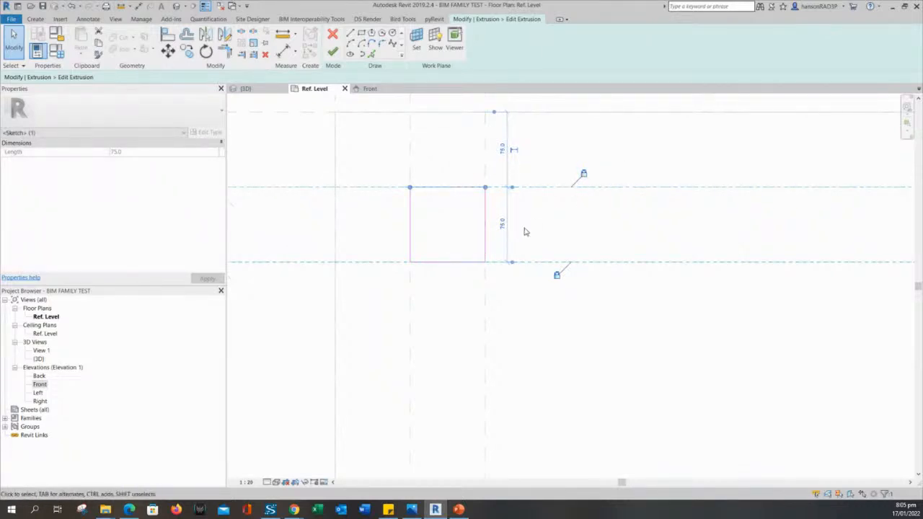
Lock the left and right sides of the upper-left leg rectangle to their vertical reference planes.
click(445, 216)
click(410, 216)
mouse_move(410, 216)
mouse_down()
mouse_move(432, 217)
mouse_move(410, 222)
mouse_up()
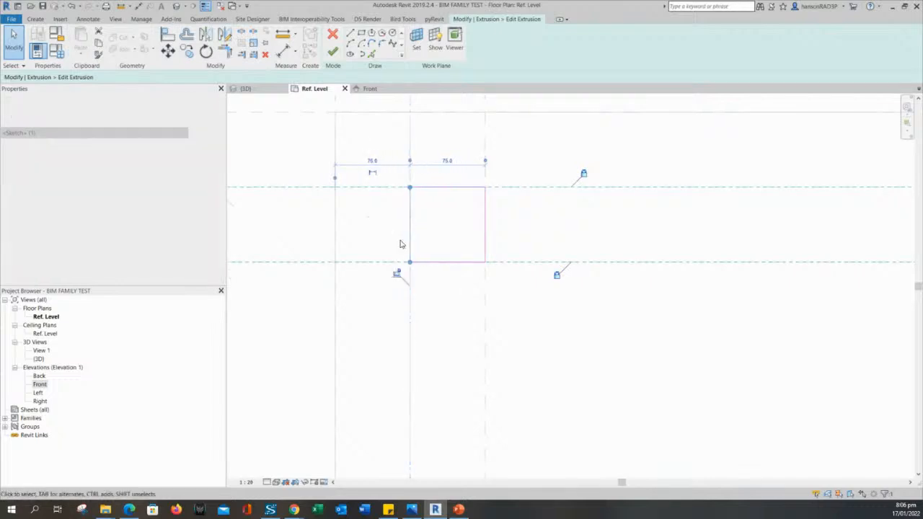
click(447, 262)
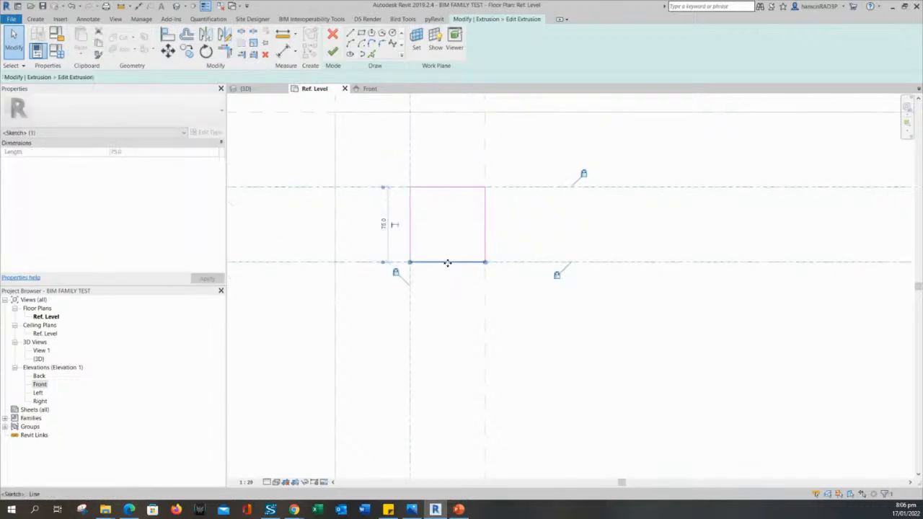
mouse_move(447, 263)
mouse_down()
mouse_move(447, 240)
mouse_move(453, 270)
mouse_move(448, 263)
mouse_up()
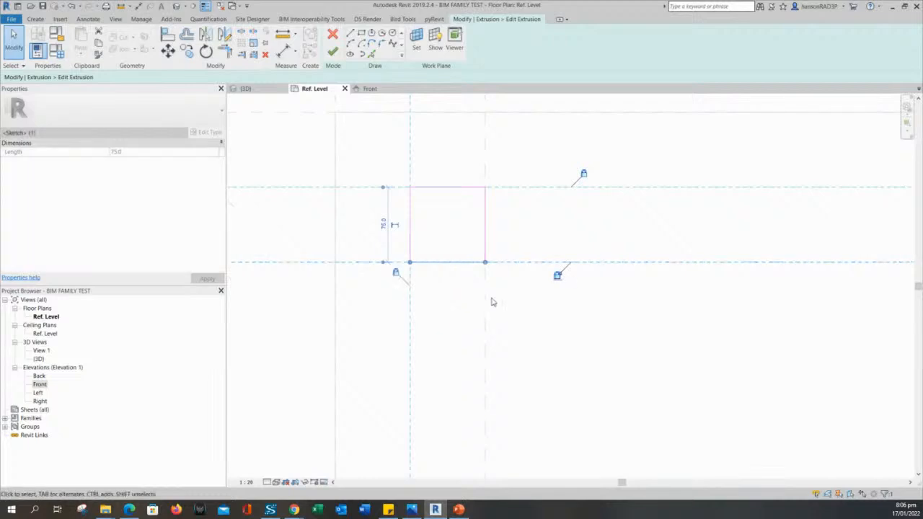
click(488, 223)
mouse_move(488, 222)
mouse_down()
mouse_move(466, 221)
mouse_move(488, 216)
mouse_up()
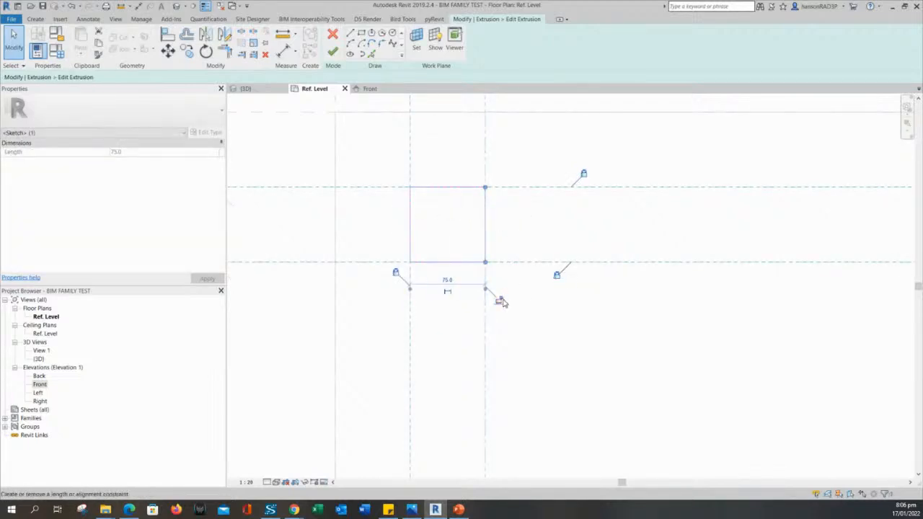
click(525, 323)
Align the upper and left edges of the lower-left leg rectangle to their reference planes and lock them.
scroll(558, 353, down, 3)
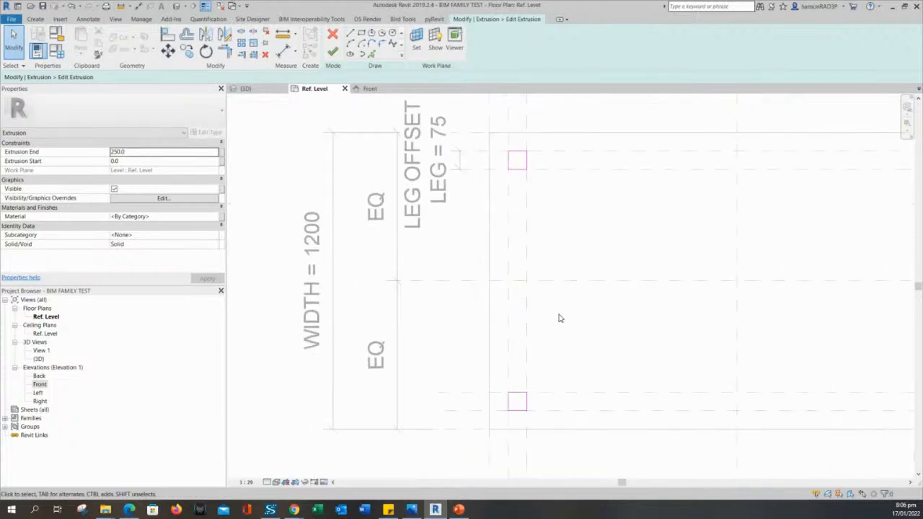
scroll(506, 261, up, 2)
click(486, 276)
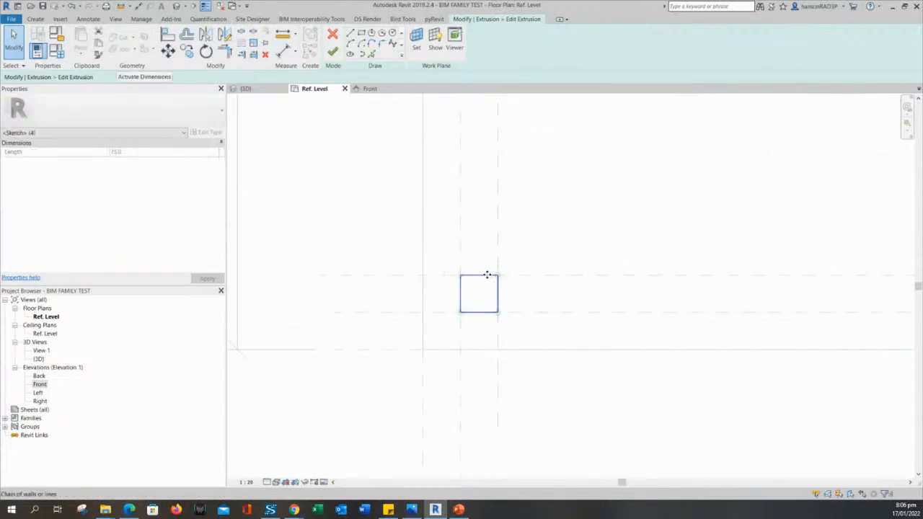
click(451, 268)
click(476, 281)
scroll(477, 285, up, 2)
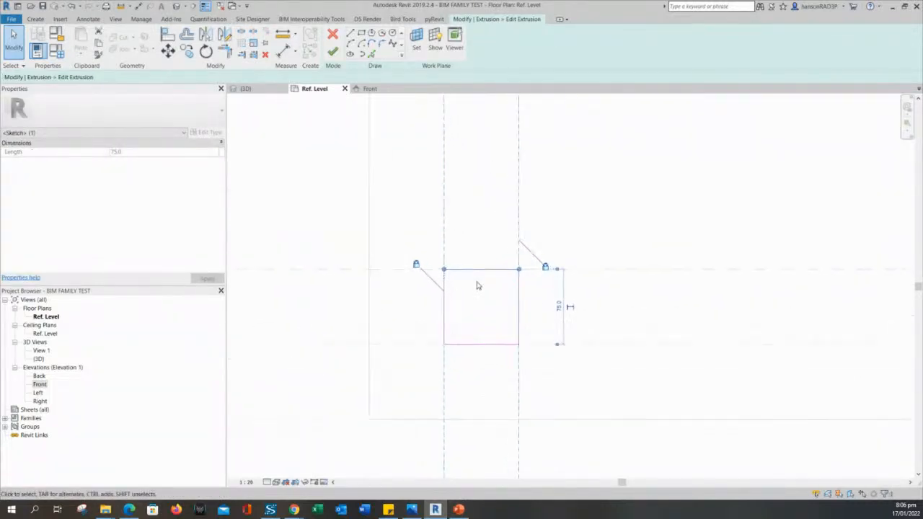
mouse_move(488, 271)
mouse_down()
mouse_move(490, 288)
mouse_move(490, 271)
mouse_up()
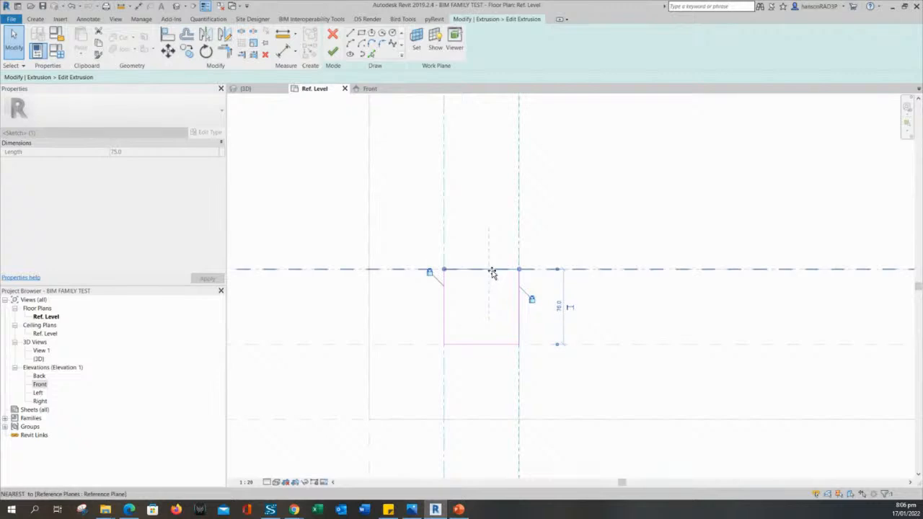
click(464, 303)
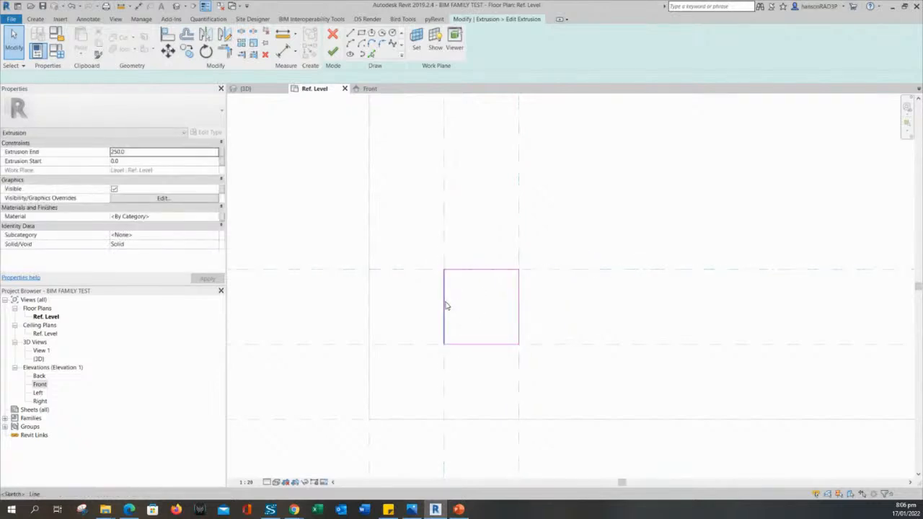
mouse_move(445, 305)
mouse_down()
mouse_move(472, 299)
mouse_move(447, 305)
mouse_move(429, 292)
mouse_up()
click(512, 326)
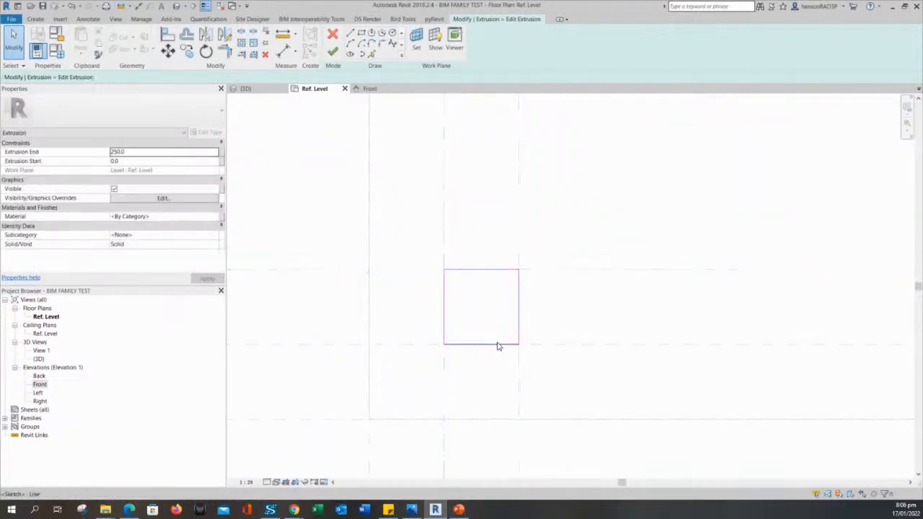
Align the lower and right edges of the lower-left leg rectangle to their reference planes and lock them.
scroll(495, 346, up, 2)
click(494, 346)
mouse_move(495, 346)
mouse_down()
mouse_move(490, 311)
mouse_move(498, 346)
mouse_up()
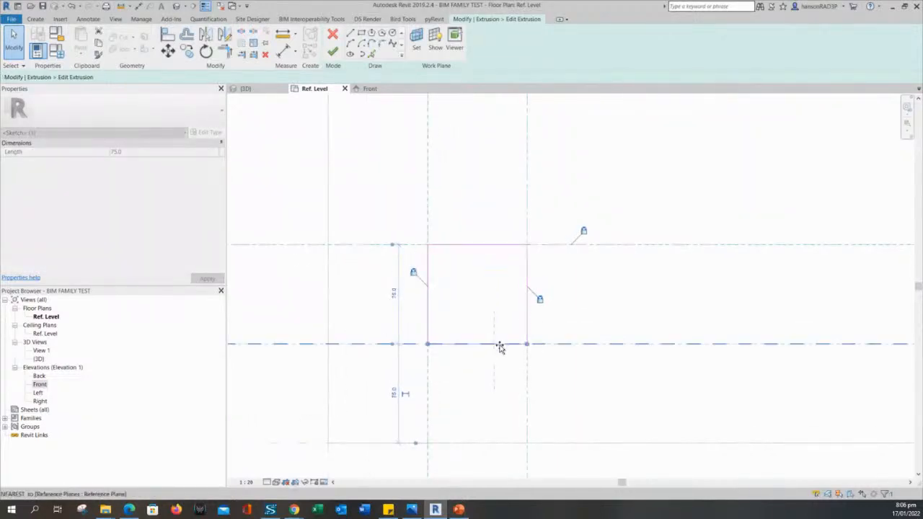
click(548, 339)
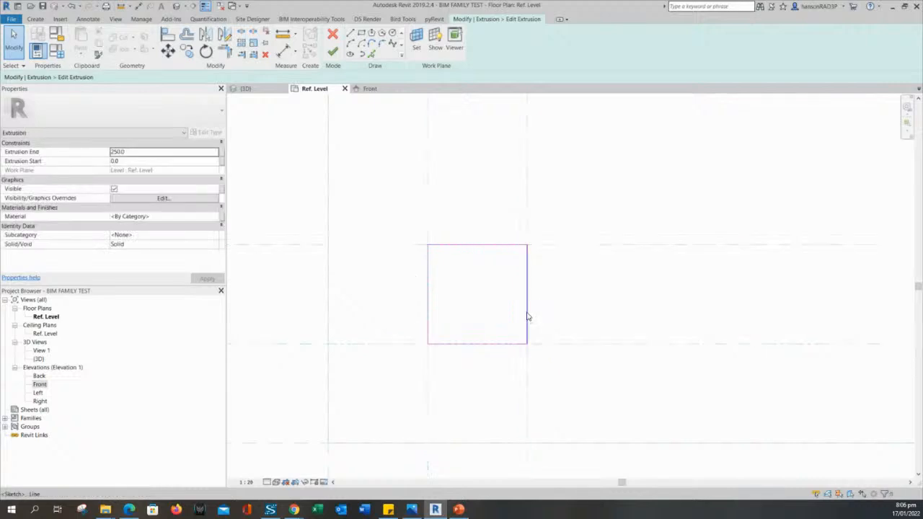
click(526, 281)
mouse_move(525, 278)
mouse_down()
mouse_move(507, 281)
mouse_move(527, 267)
mouse_up()
click(565, 311)
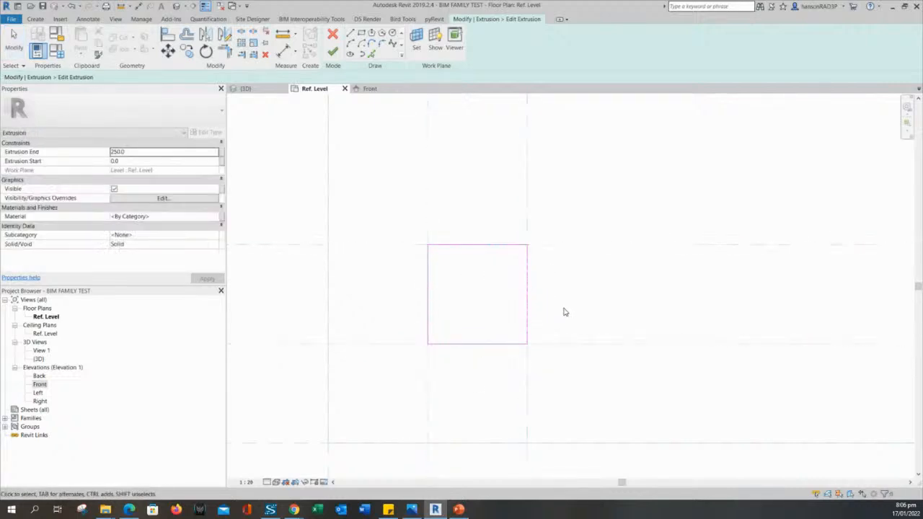
scroll(515, 313, down, 2)
scroll(474, 289, up, 2)
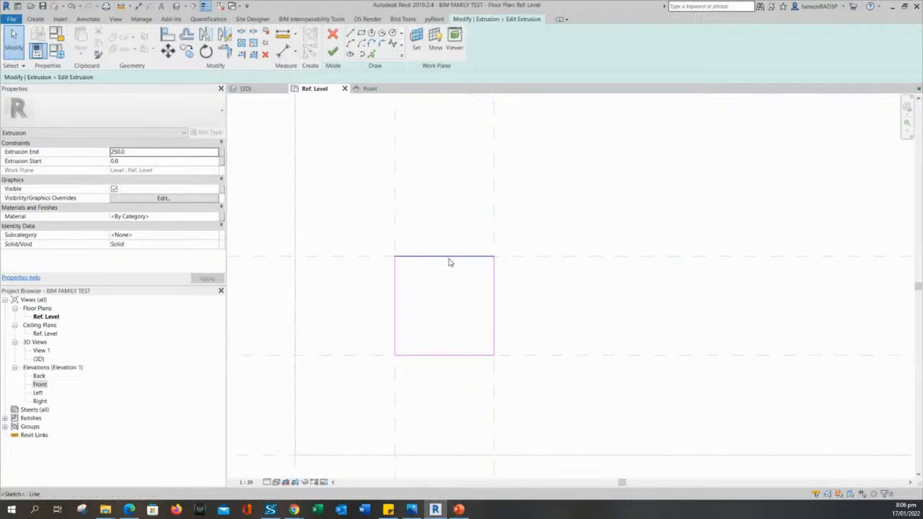
key(Tab)
click(449, 262)
click(559, 293)
Align the upper and left edges of the lower-right leg rectangle to their reference planes and lock them.
scroll(566, 295, down, 3)
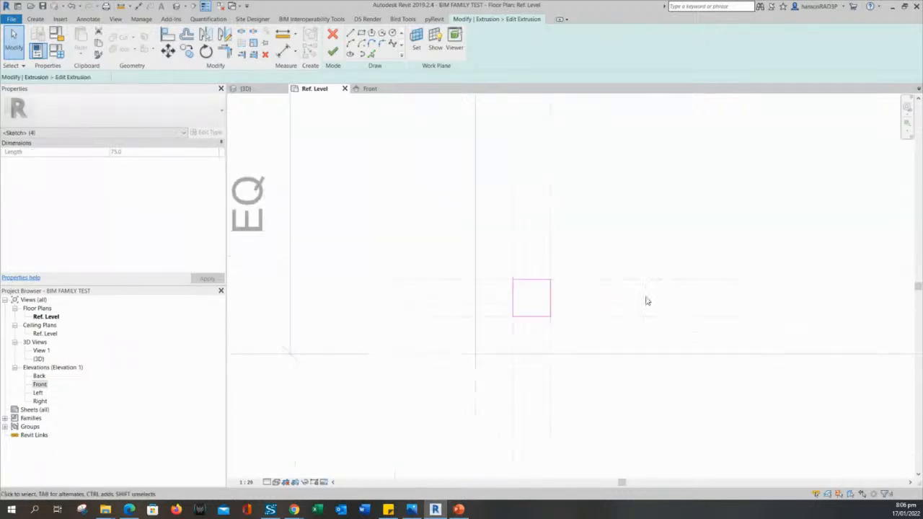
middle_drag(645, 307, 278, 310)
scroll(714, 274, down, 2)
middle_drag(714, 275, 598, 287)
scroll(694, 295, up, 3)
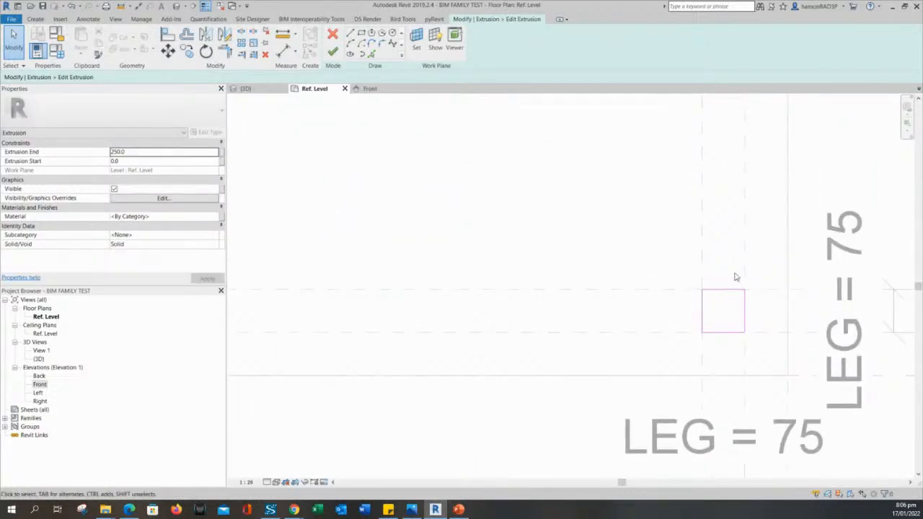
click(727, 290)
scroll(725, 295, up, 2)
mouse_move(719, 285)
mouse_down()
mouse_move(715, 262)
mouse_move(719, 301)
mouse_move(735, 298)
mouse_up()
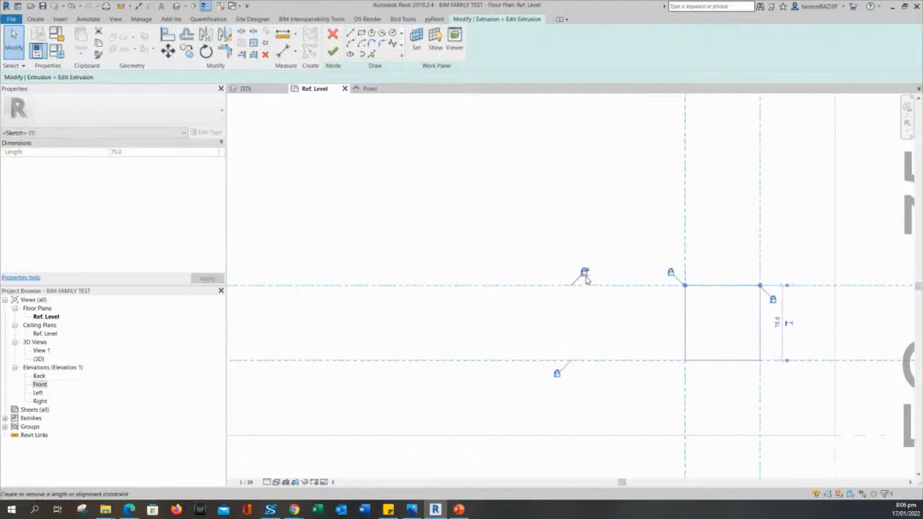
click(622, 301)
click(684, 312)
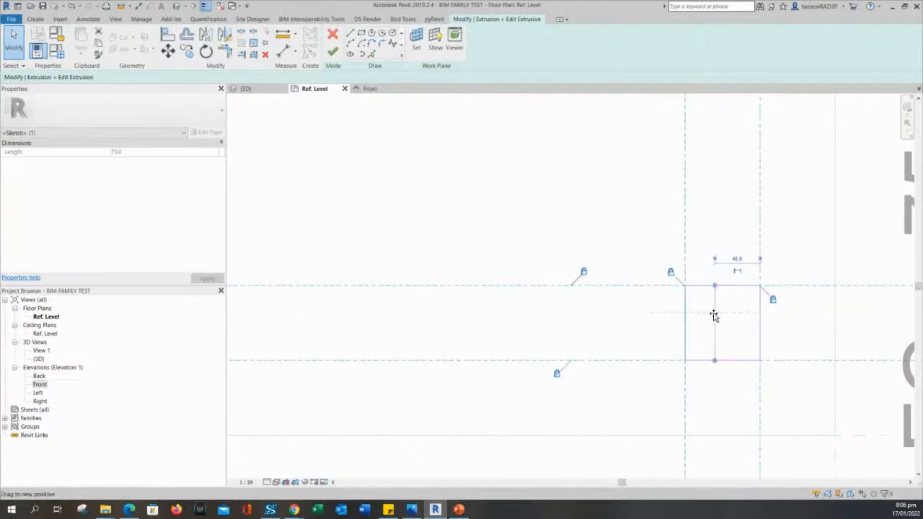
drag(713, 315, 686, 315)
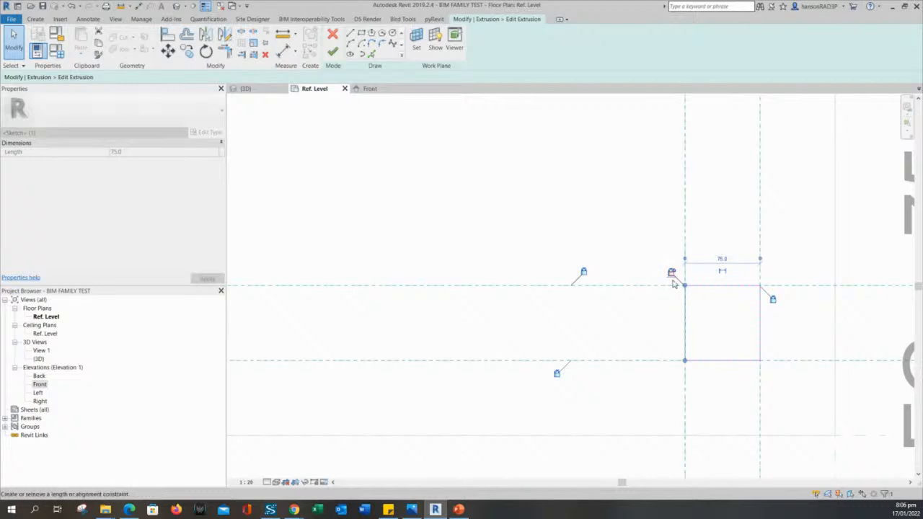
click(697, 317)
Align the lower and right edges of the lower-right leg rectangle to their reference planes and lock them.
click(721, 361)
mouse_move(719, 362)
mouse_down()
mouse_move(719, 344)
mouse_move(718, 382)
mouse_up()
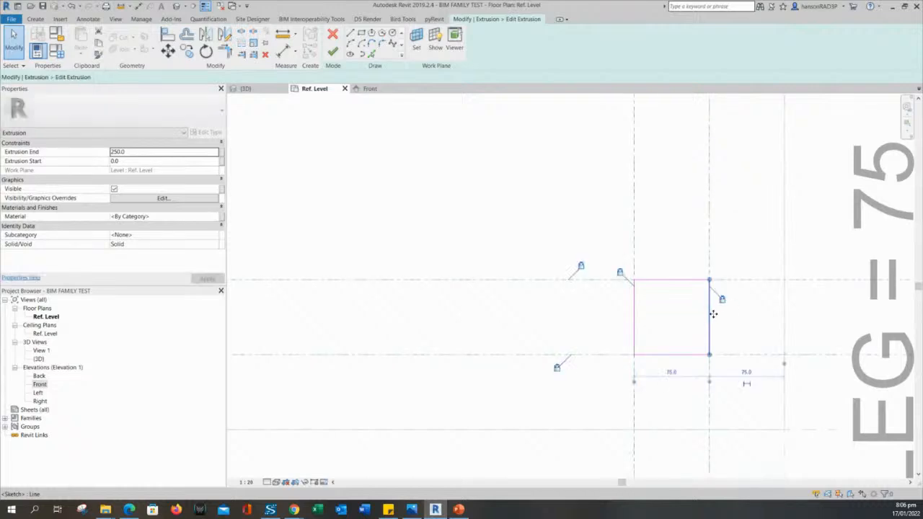
click(708, 315)
mouse_move(710, 315)
mouse_down()
mouse_move(701, 312)
mouse_move(710, 315)
mouse_up()
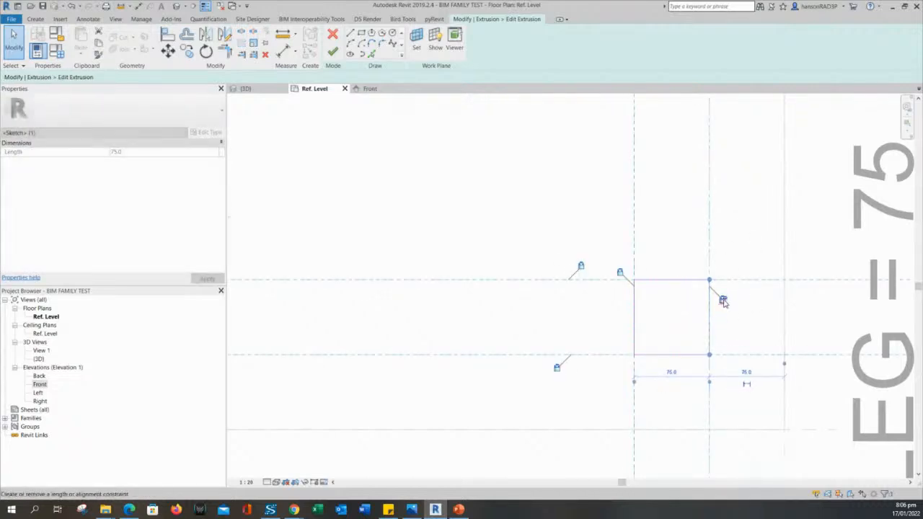
Align the left edge of the upper-right leg rectangle to its vertical reference plane and lock it.
scroll(723, 249, down, 2)
middle_drag(731, 213, 729, 415)
click(722, 361)
scroll(710, 296, down, 3)
middle_drag(707, 197, 703, 306)
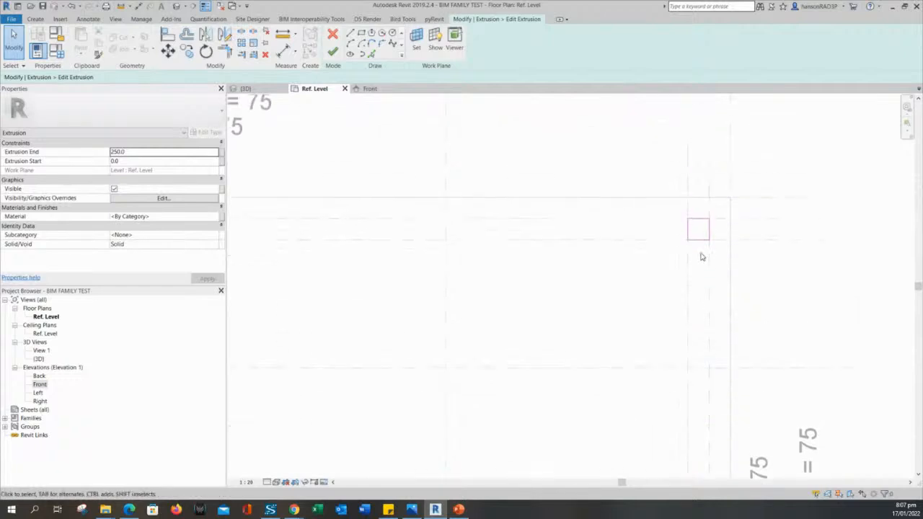
scroll(691, 237, up, 5)
click(677, 197)
mouse_move(677, 197)
mouse_down()
mouse_move(667, 198)
mouse_move(678, 199)
mouse_up()
scroll(649, 199, down, 5)
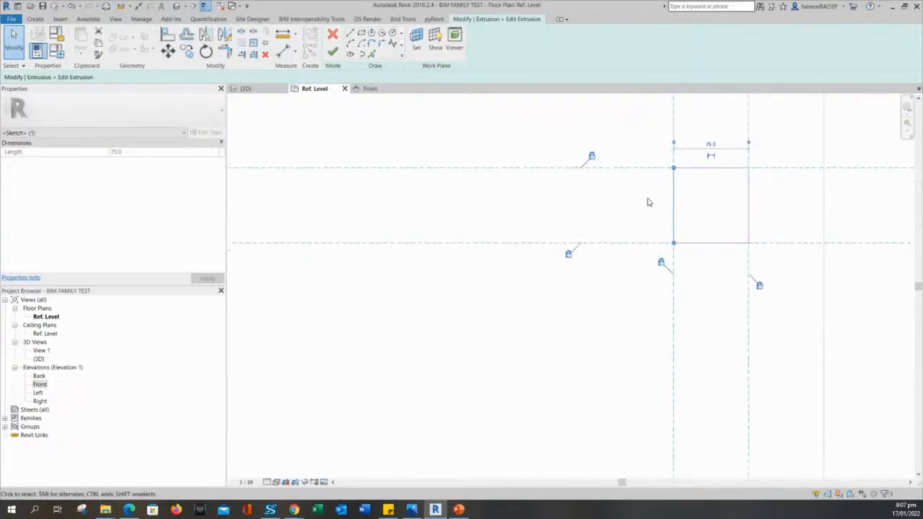
click(459, 350)
Finish editing the sketch of the four-leg extrusion.
scroll(591, 259, down, 4)
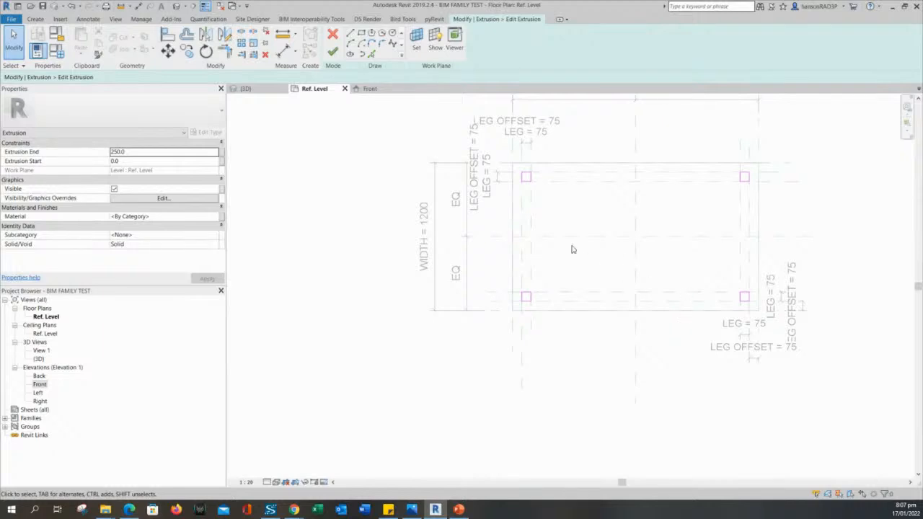
middle_drag(569, 219, 521, 258)
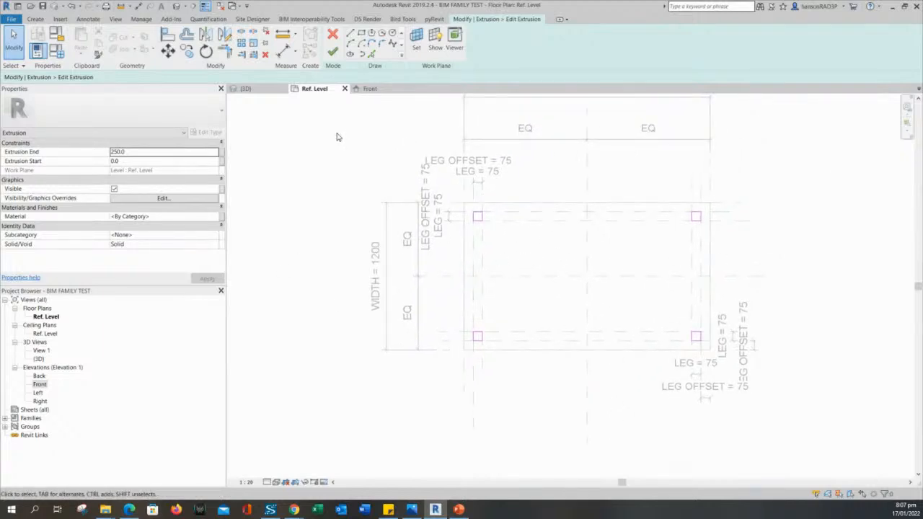
middle_drag(679, 201, 672, 204)
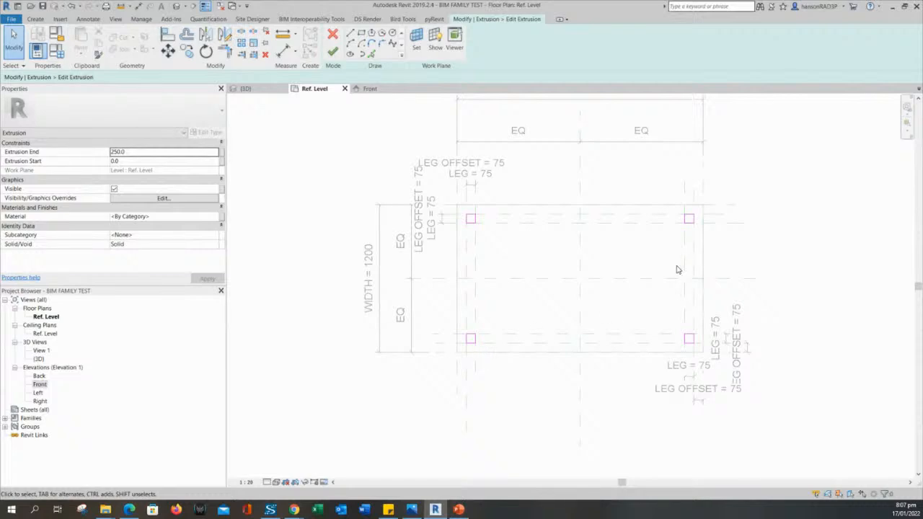
middle_drag(676, 269, 651, 302)
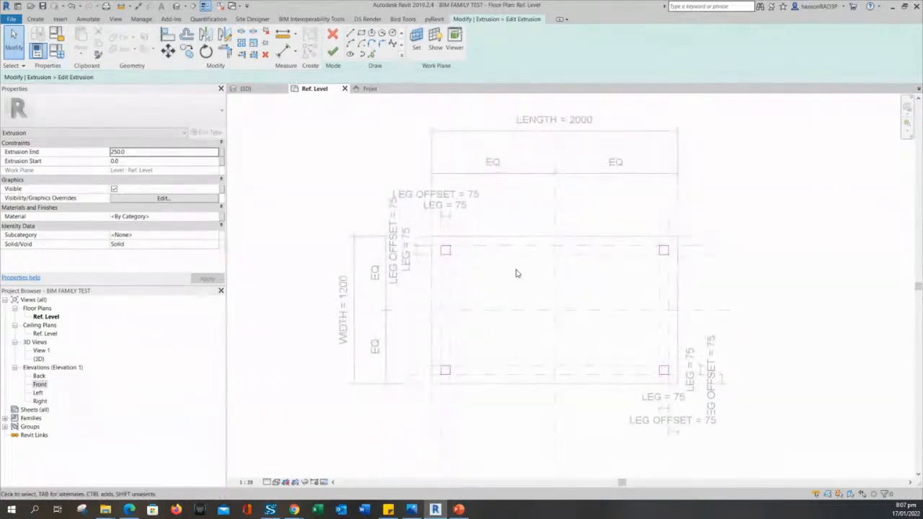
click(333, 53)
click(337, 181)
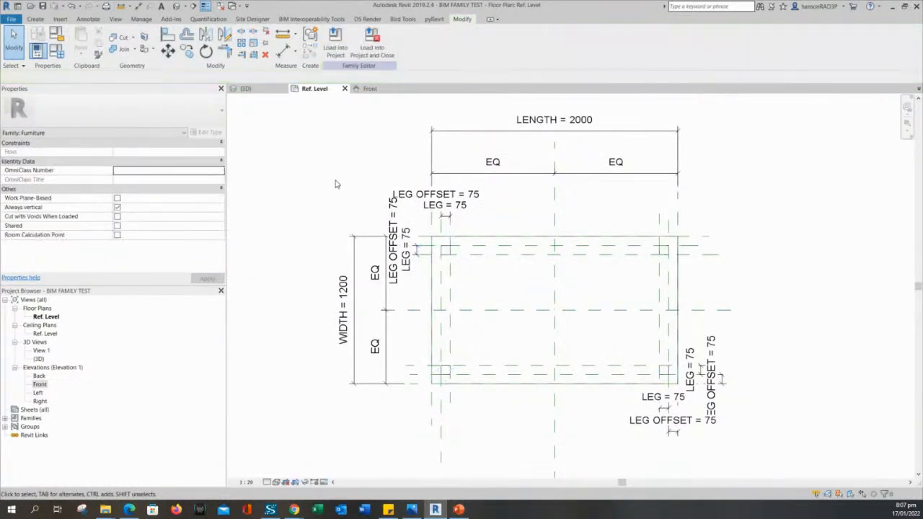
Examine the leg extrusion corners in plan against the reference planes and the LEG and LEG OFFSET dimensions.
middle_drag(336, 183, 379, 198)
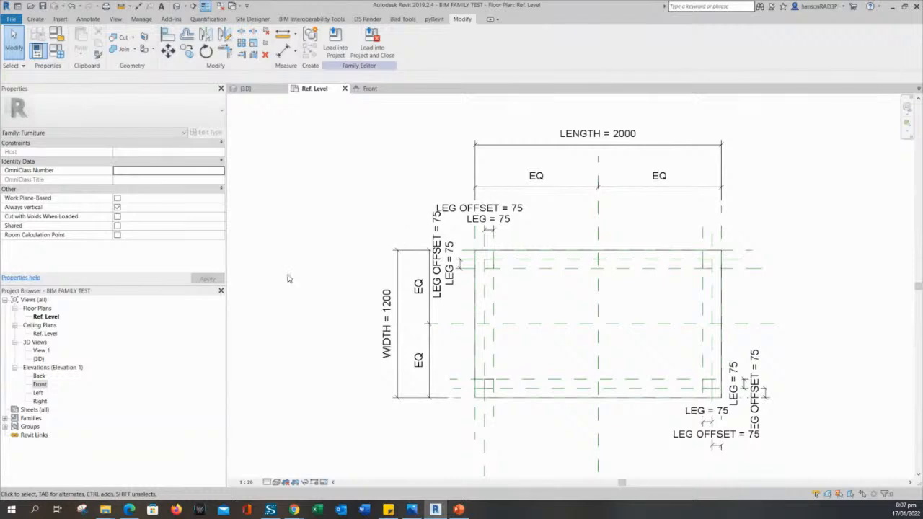
scroll(416, 279, up, 2)
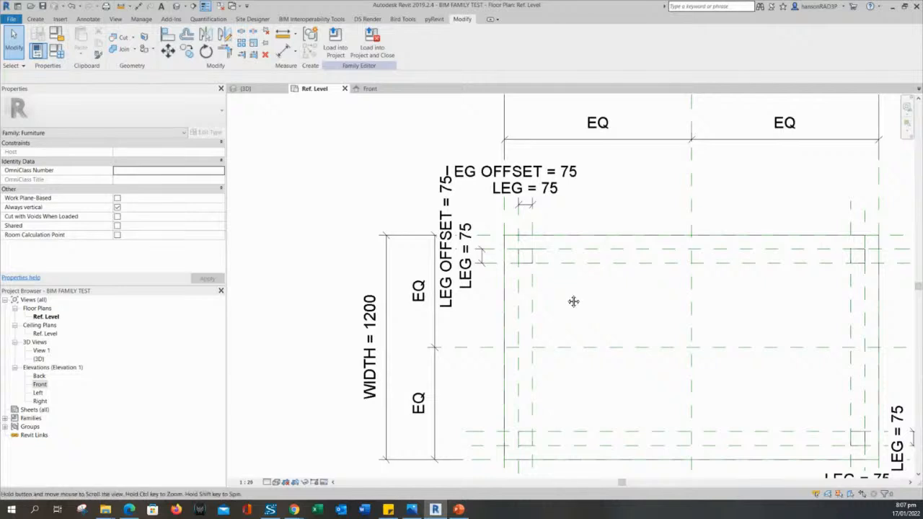
middle_drag(573, 301, 561, 309)
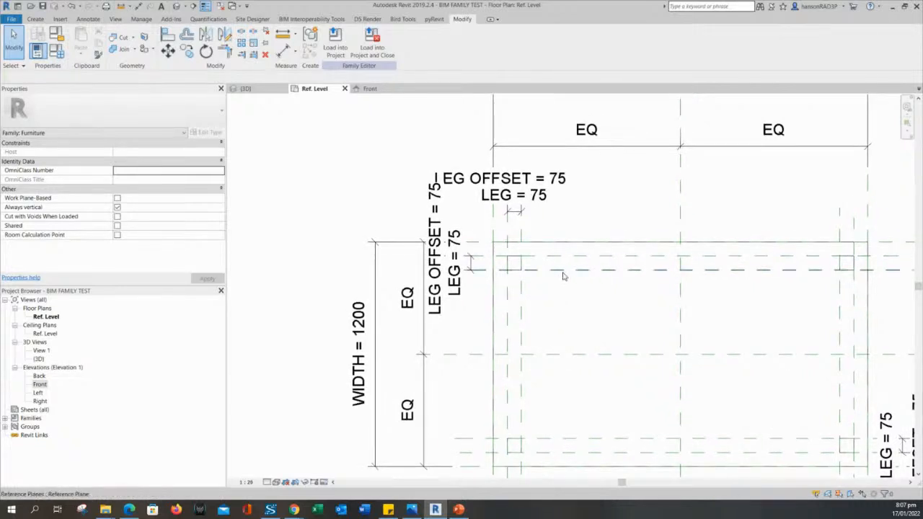
middle_drag(577, 360, 569, 280)
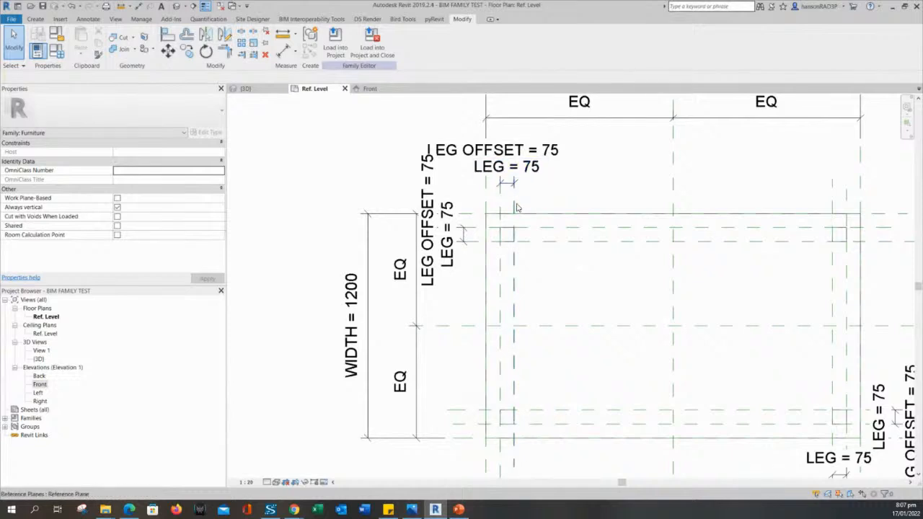
middle_drag(537, 303, 521, 301)
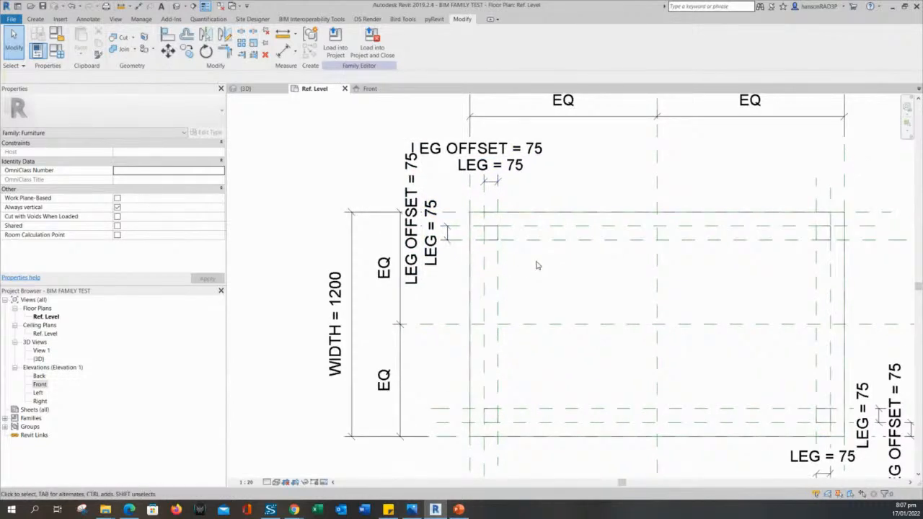
scroll(525, 271, down, 1)
middle_drag(543, 261, 500, 298)
scroll(497, 295, up, 2)
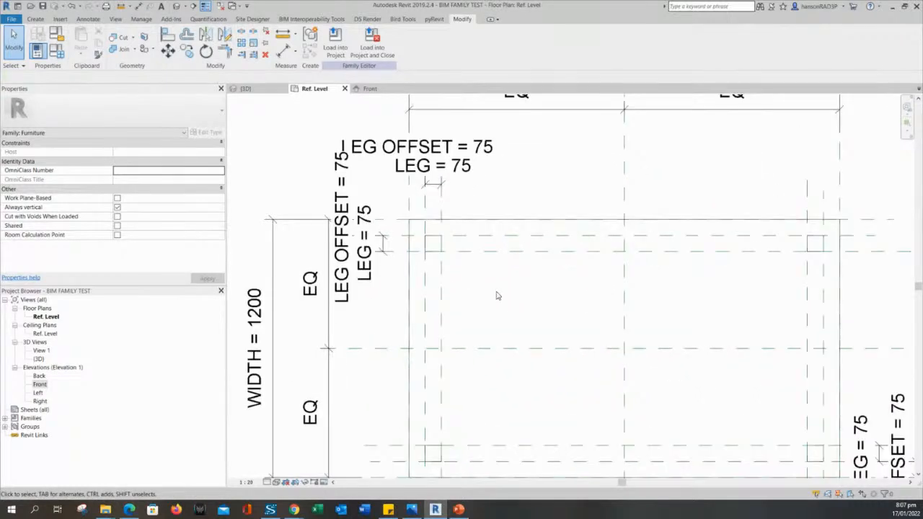
scroll(498, 295, down, 2)
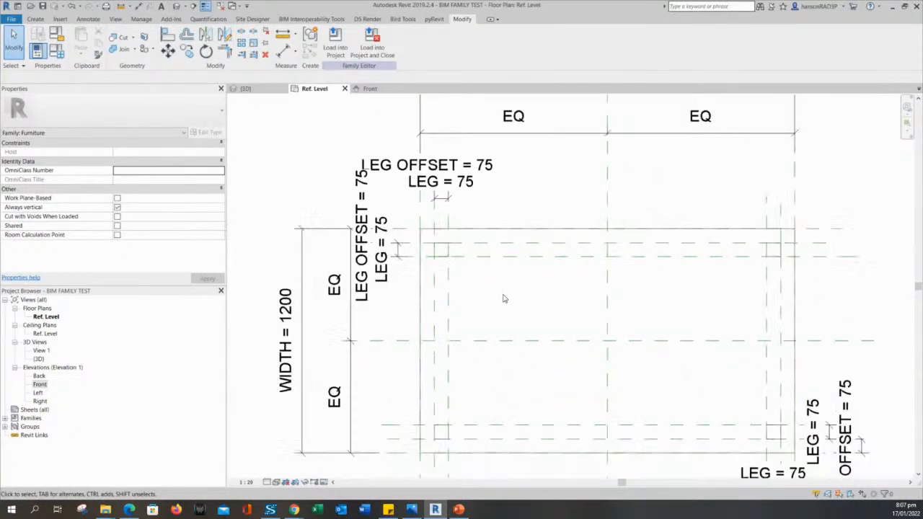
scroll(478, 299, down, 3)
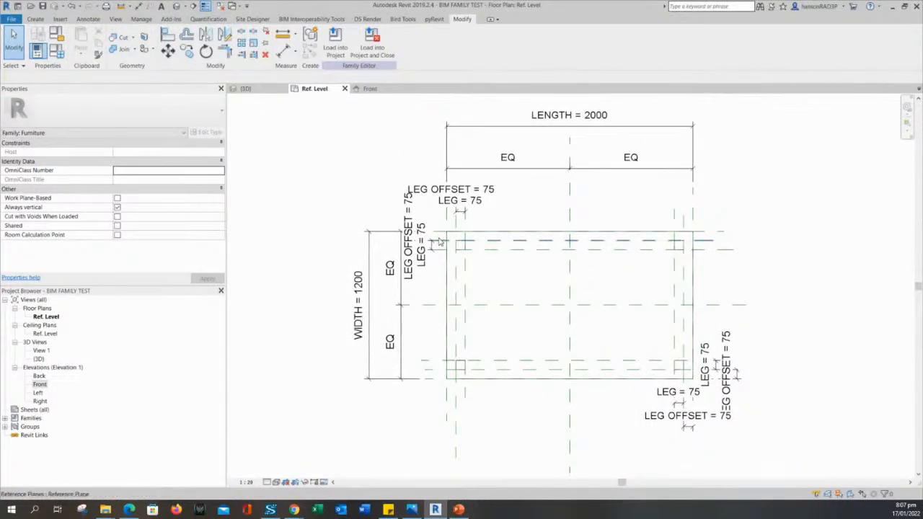
scroll(446, 244, up, 2)
click(470, 248)
click(546, 295)
scroll(521, 279, down, 3)
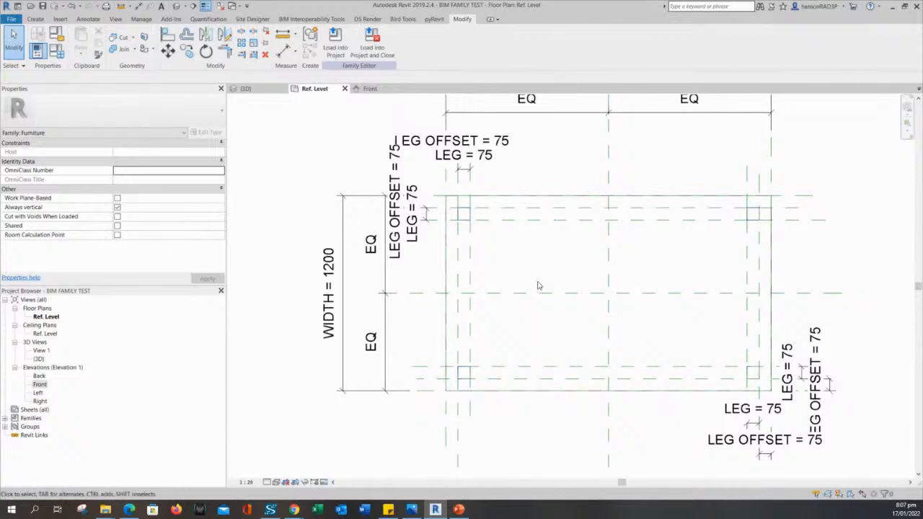
middle_drag(533, 271, 521, 272)
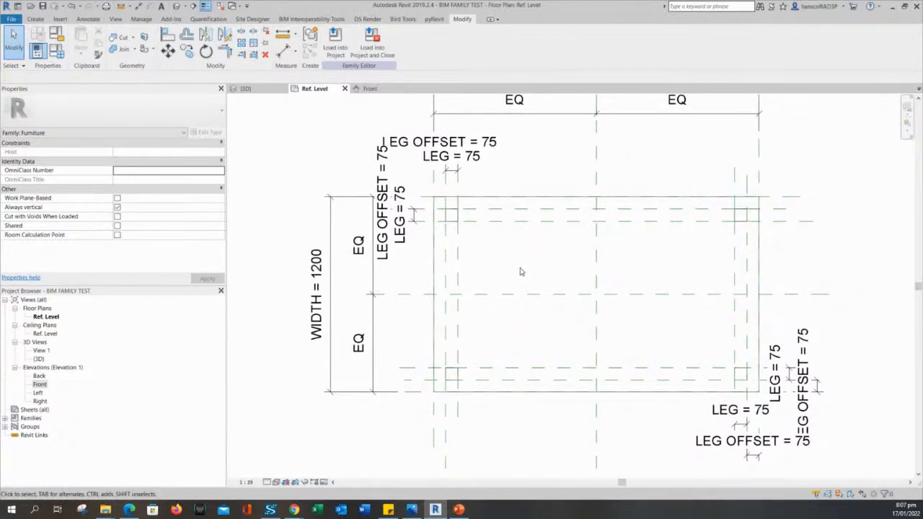
scroll(521, 272, down, 1)
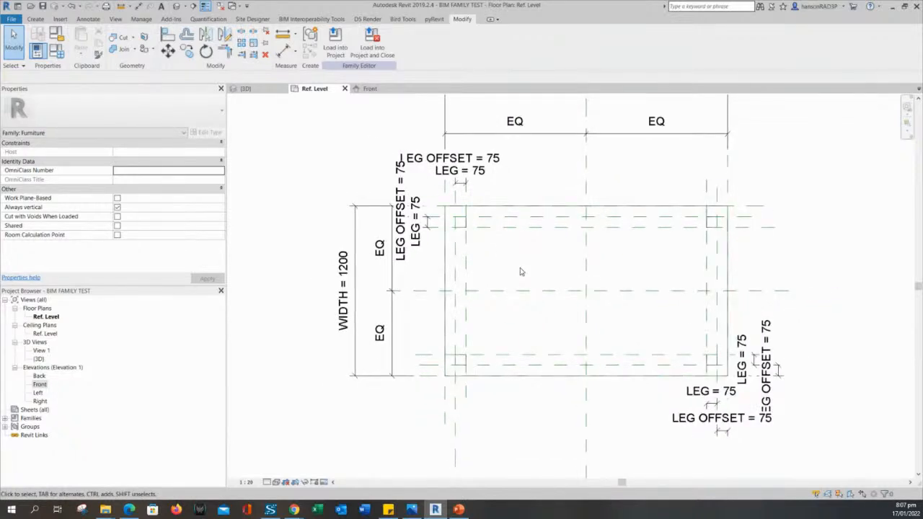
Inspect the four-leg extrusion at the tabletop corners, checking how it sits within the surrounding reference planes.
middle_drag(522, 271, 522, 302)
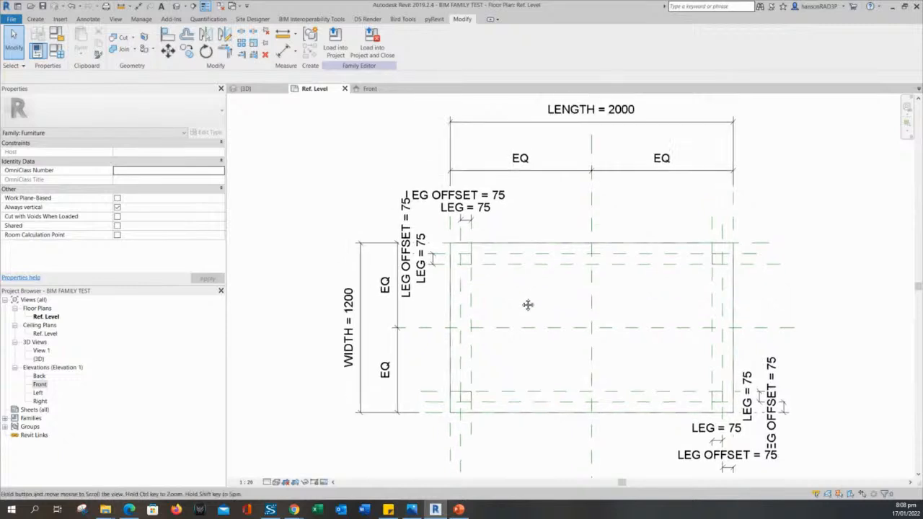
click(469, 254)
key(Escape)
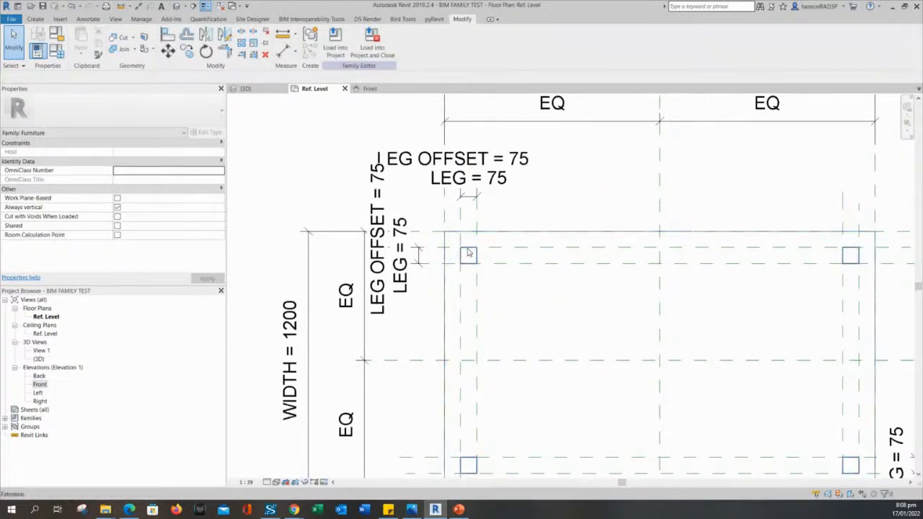
click(469, 254)
key(Escape)
click(470, 256)
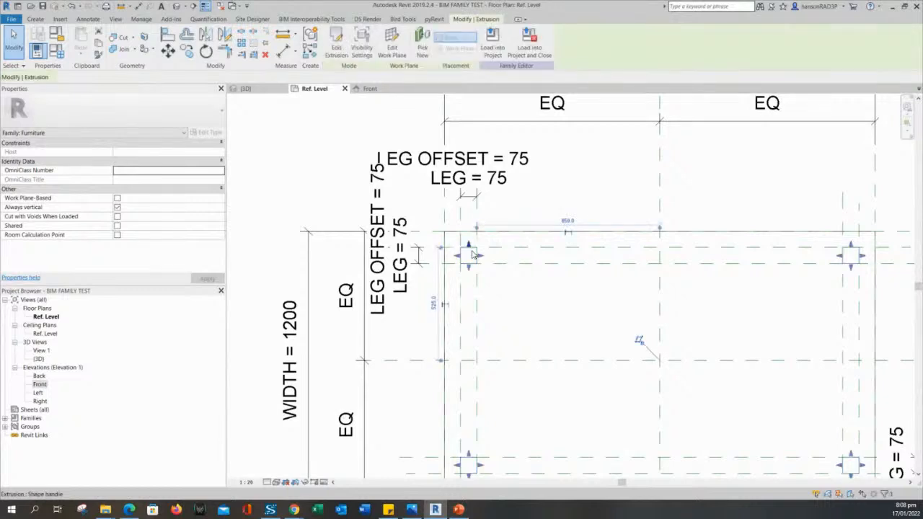
key(Escape)
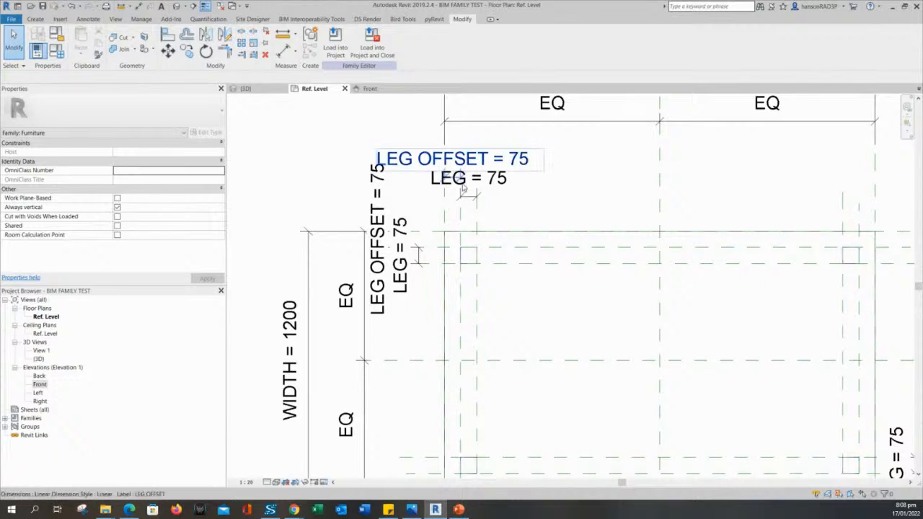
middle_drag(538, 318, 525, 262)
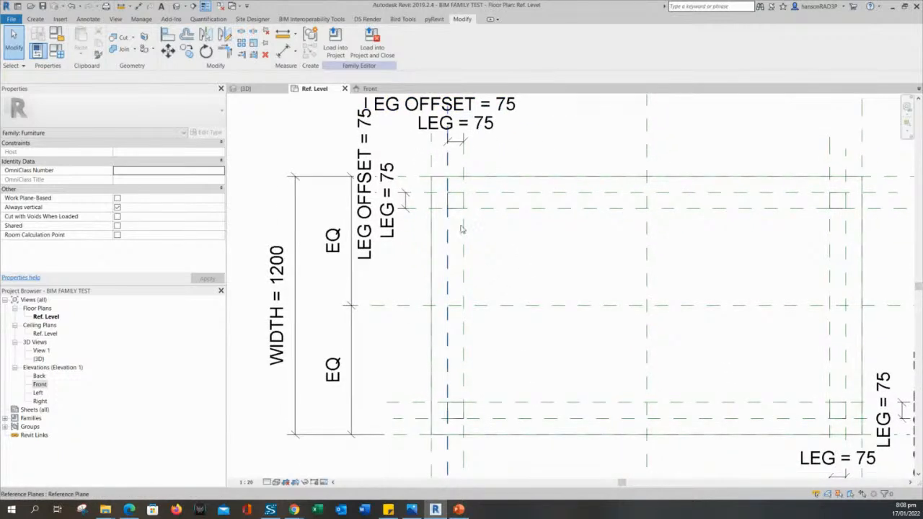
scroll(486, 244, down, 1)
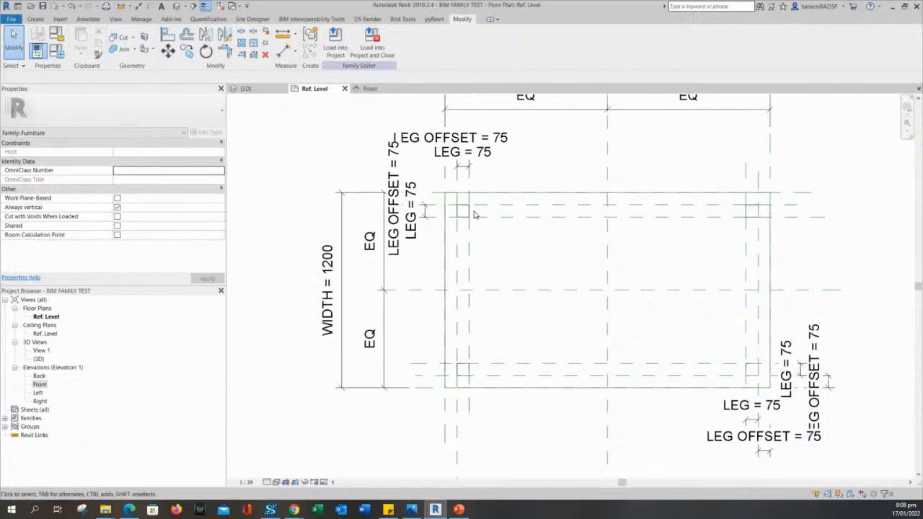
scroll(498, 238, up, 2)
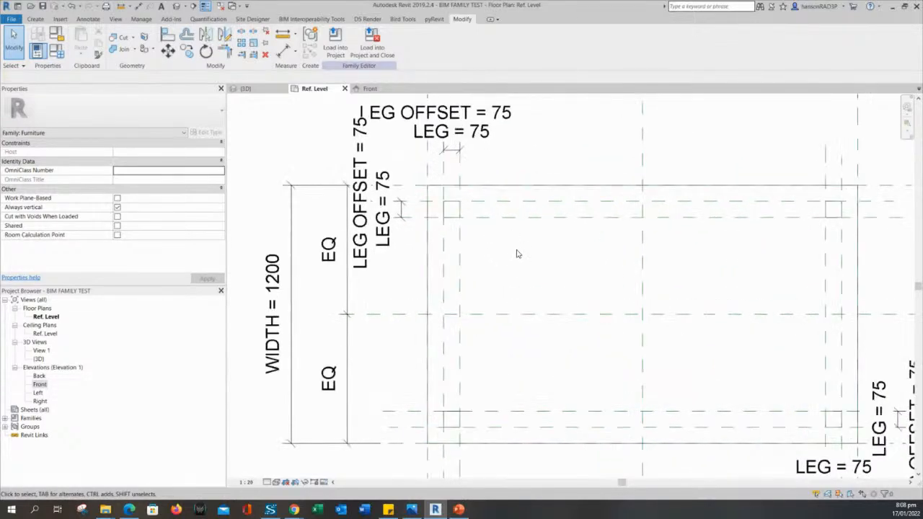
scroll(517, 254, down, 2)
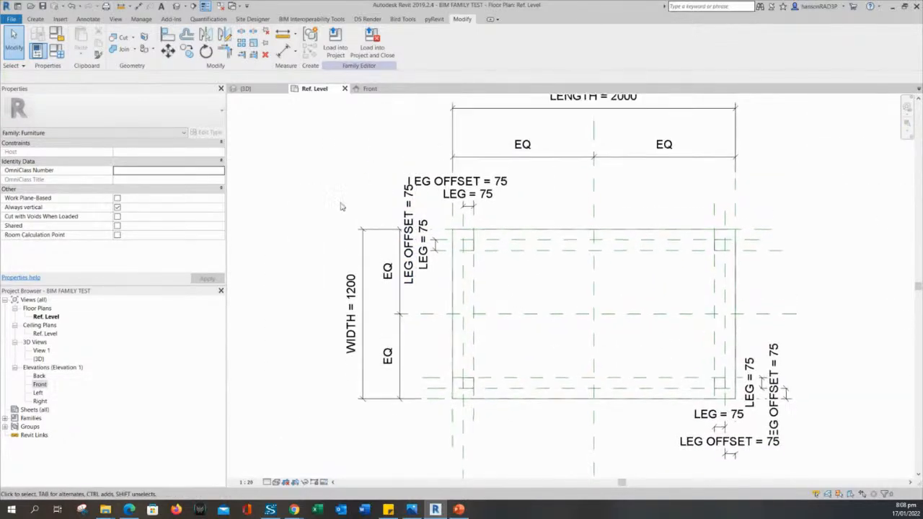
scroll(490, 234, up, 2)
scroll(281, 149, down, 1)
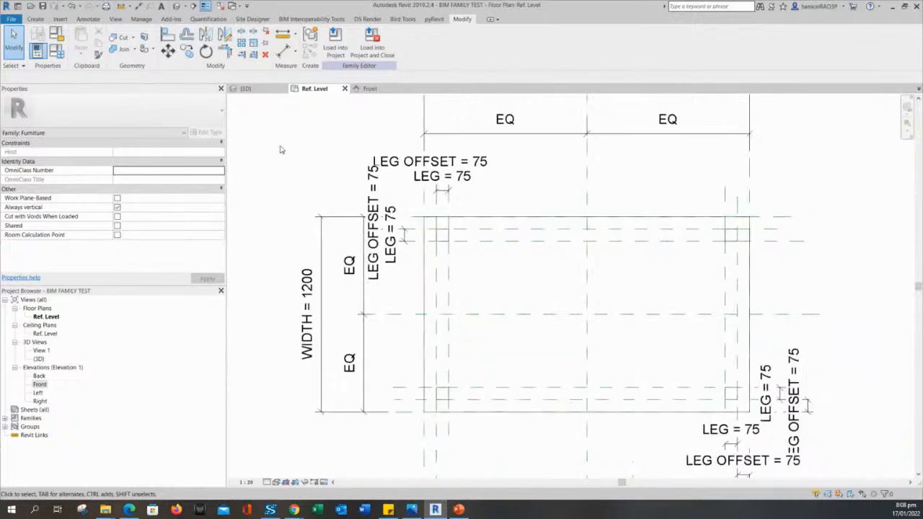
middle_drag(281, 149, 307, 180)
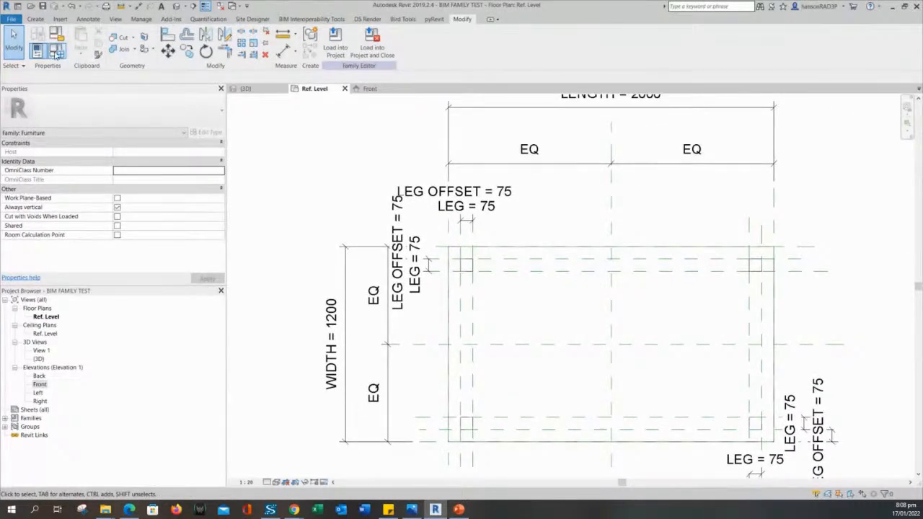
Set the WIDTH parameter to 600 in the family types and apply it to the table in plan.
click(57, 51)
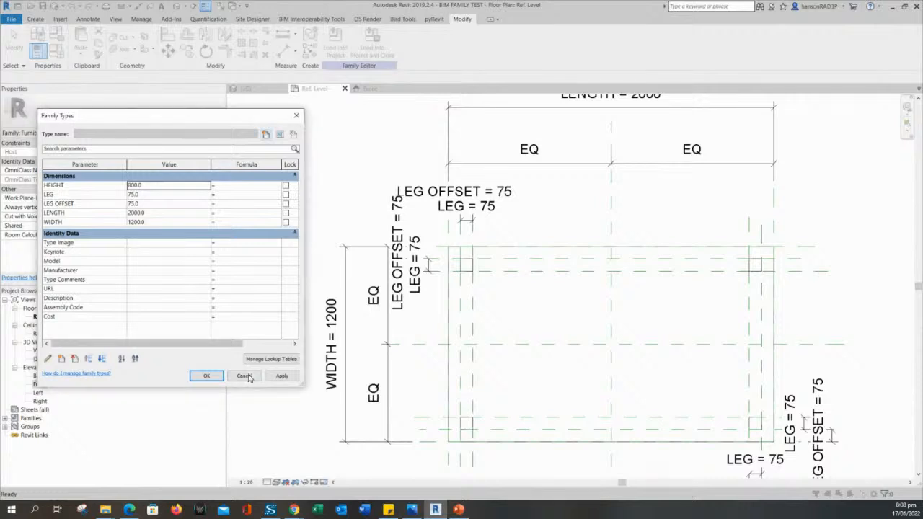
key(Return)
scroll(567, 322, down, 2)
middle_drag(567, 322, 654, 293)
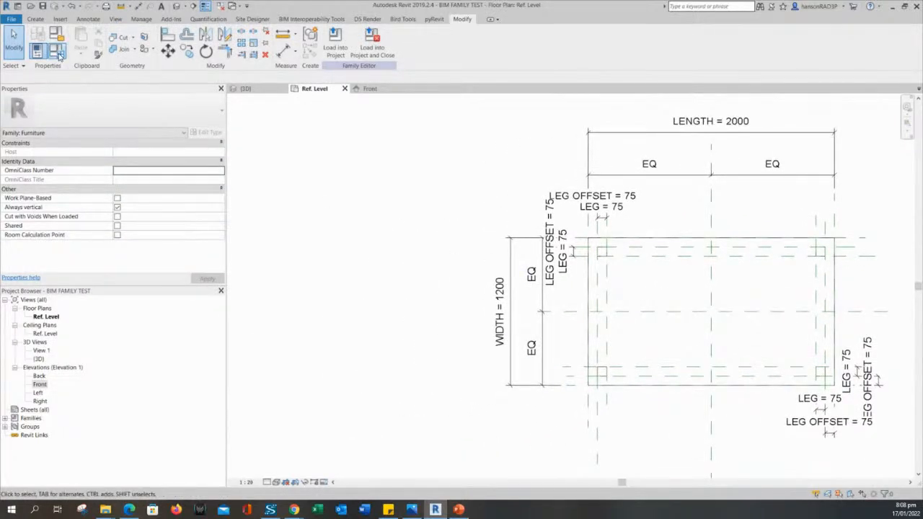
click(60, 55)
drag(173, 117, 192, 141)
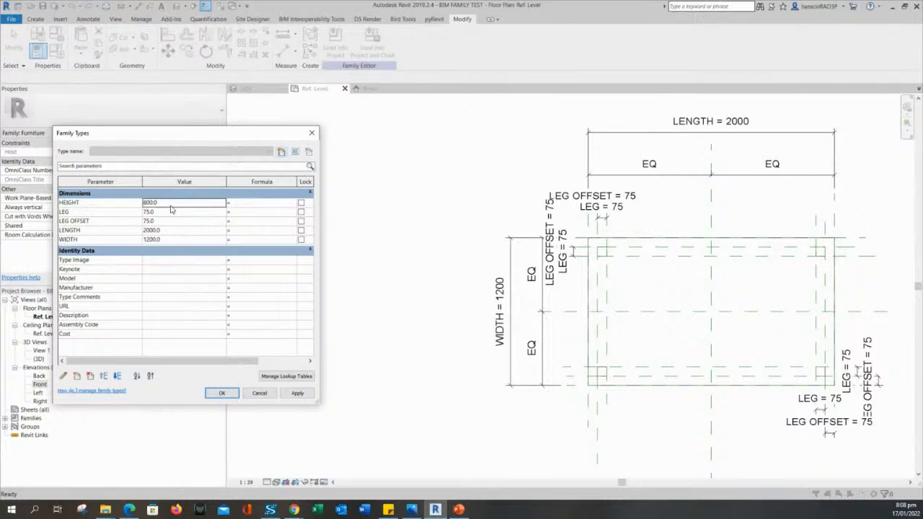
click(173, 239)
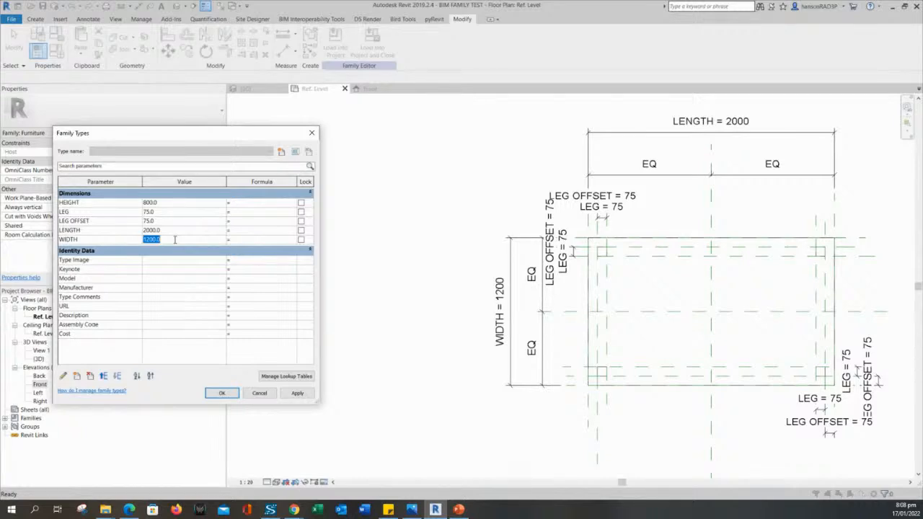
text(600)
click(297, 393)
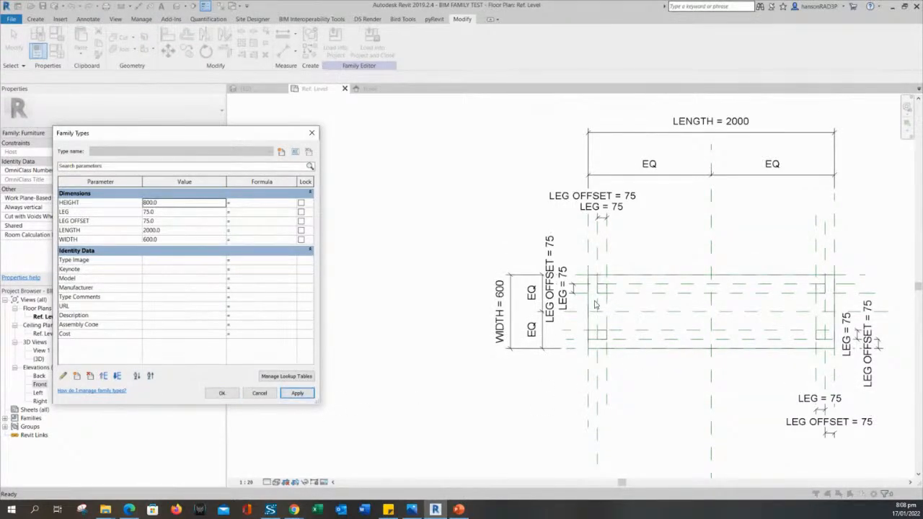
Set the table's LENGTH parameter to 500 and apply it to flex the tabletop and legs.
click(175, 231)
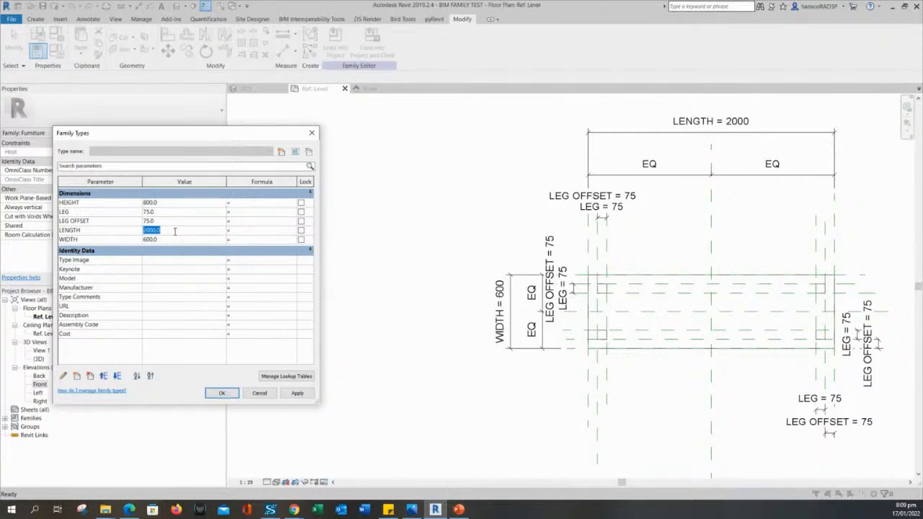
text(3)
click(297, 393)
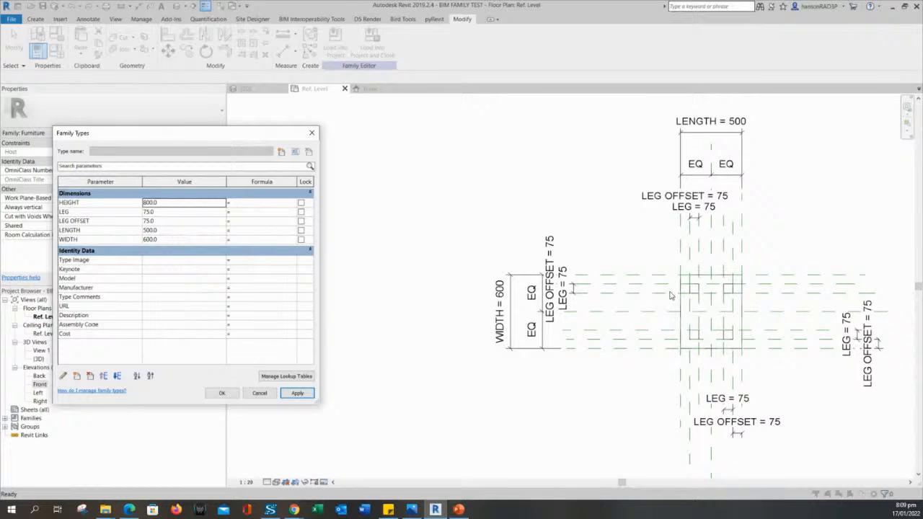
Open the LENGTH parameter's value for editing in the family types.
click(166, 230)
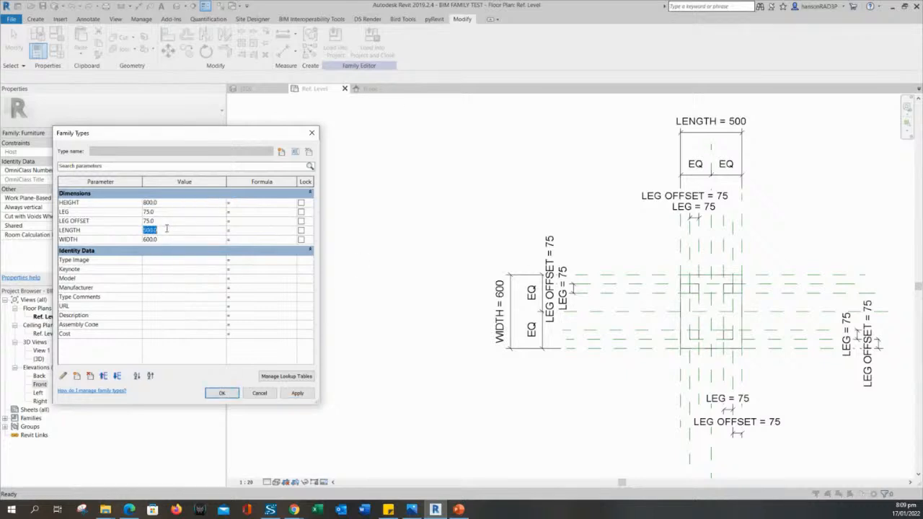
Set the family's LENGTH and WIDTH parameters to 1000 and apply them to the table model.
text(1000)
click(165, 239)
text(10)
click(297, 393)
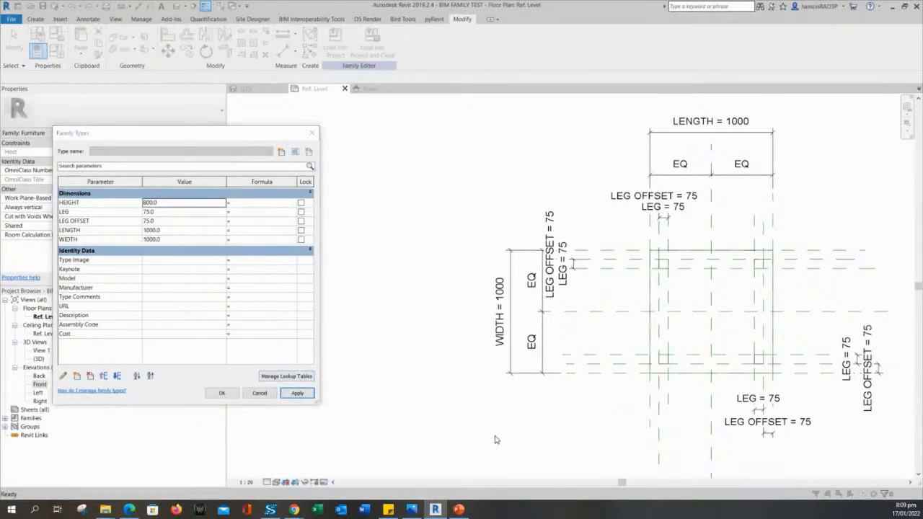
click(222, 393)
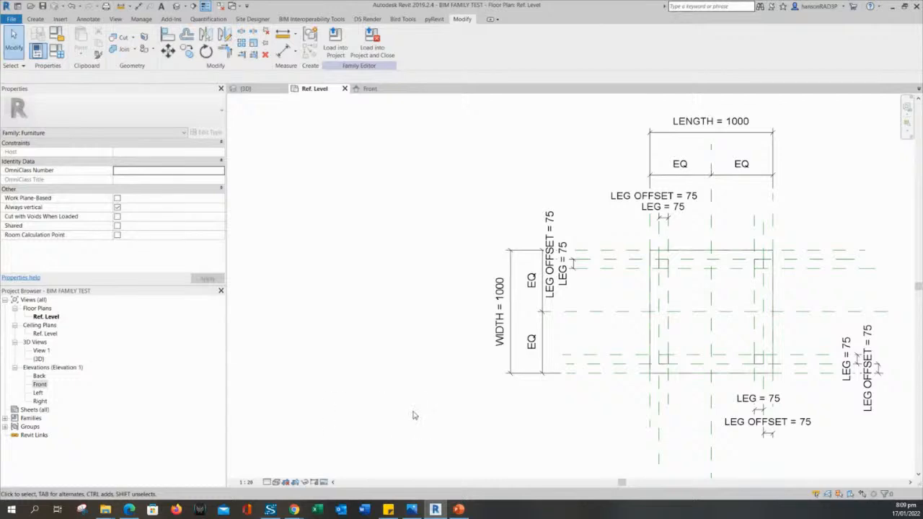
Open the Front elevation and frame the table's outline with its HEIGHT dimension and legs.
mouse_move(411, 411)
middle_down()
mouse_move(379, 366)
mouse_move(354, 371)
middle_up()
double_click(40, 385)
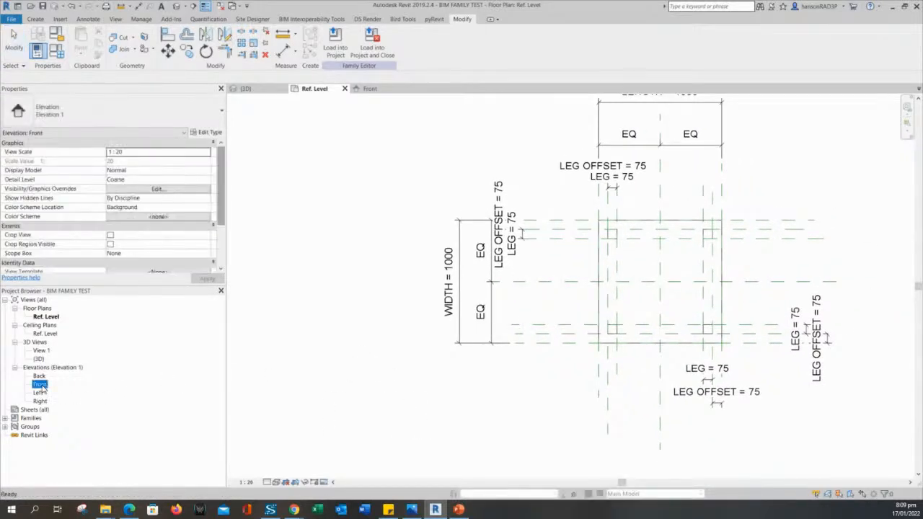
scroll(305, 376, up, 3)
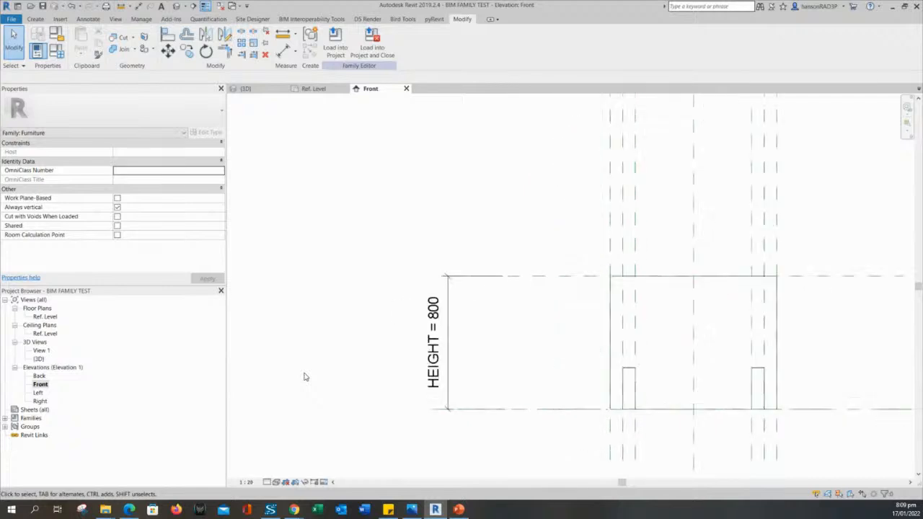
middle_drag(330, 390, 299, 368)
scroll(316, 359, down, 1)
scroll(451, 359, up, 1)
scroll(454, 347, up, 2)
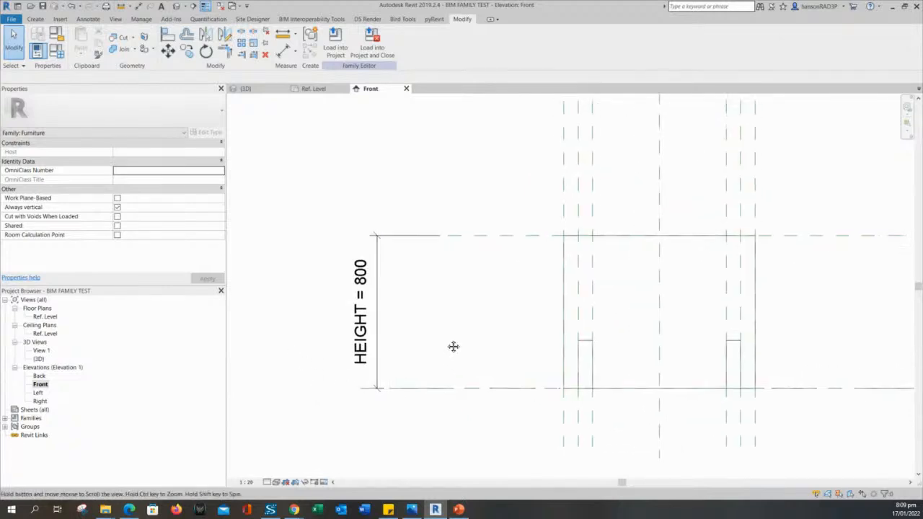
Examine how the leg extrusion's height relates to the tabletop extrusion and the reference planes in the front elevation.
click(569, 355)
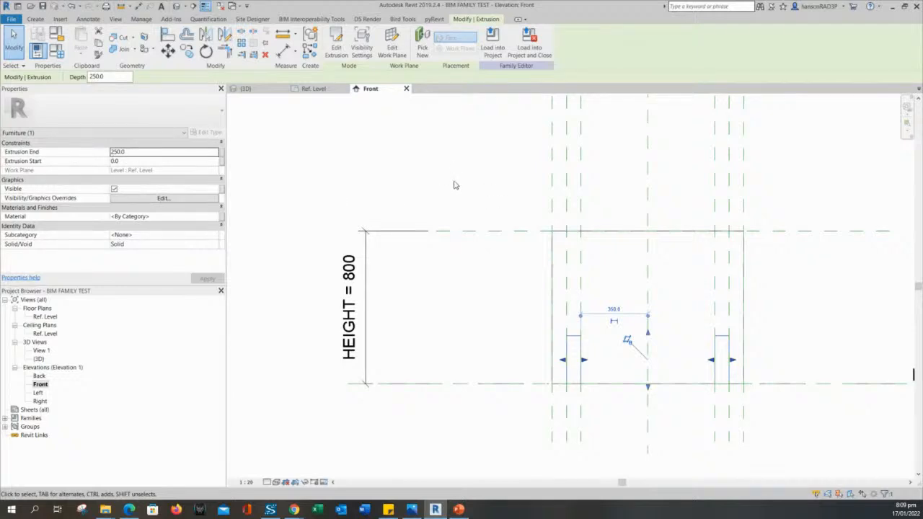
click(305, 191)
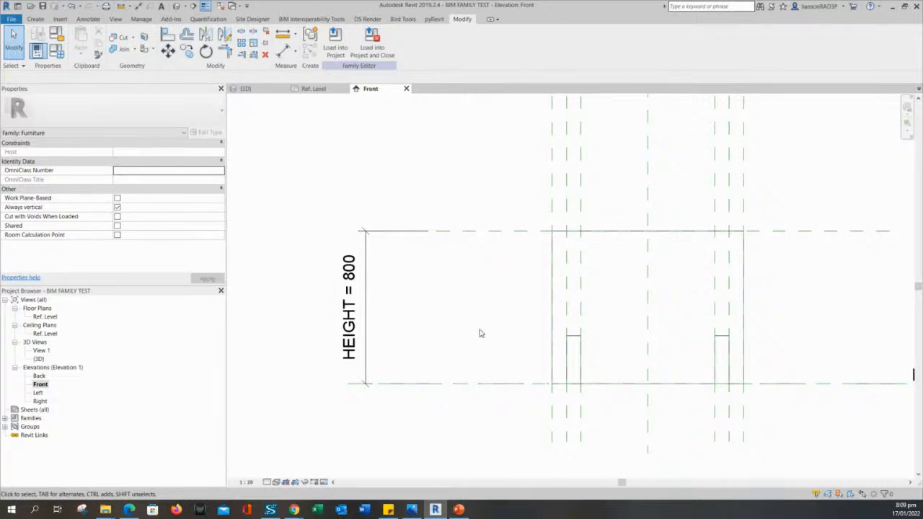
click(577, 339)
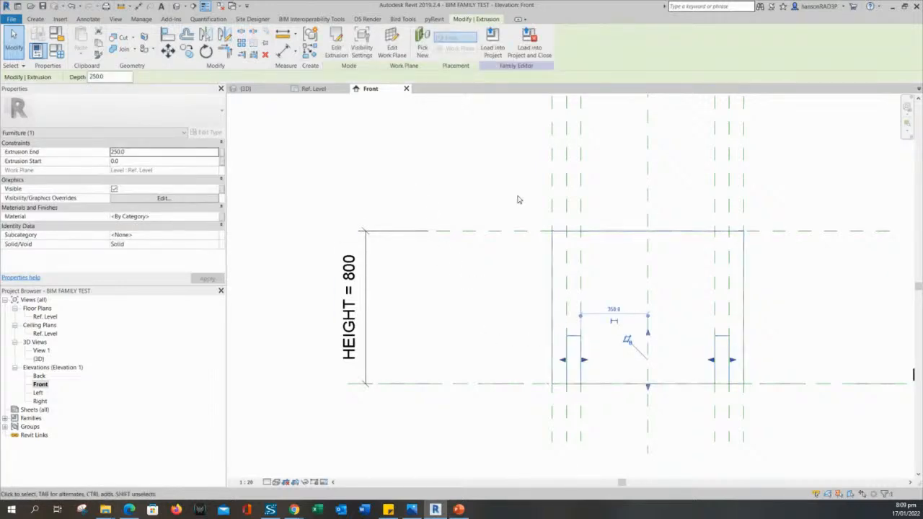
click(497, 183)
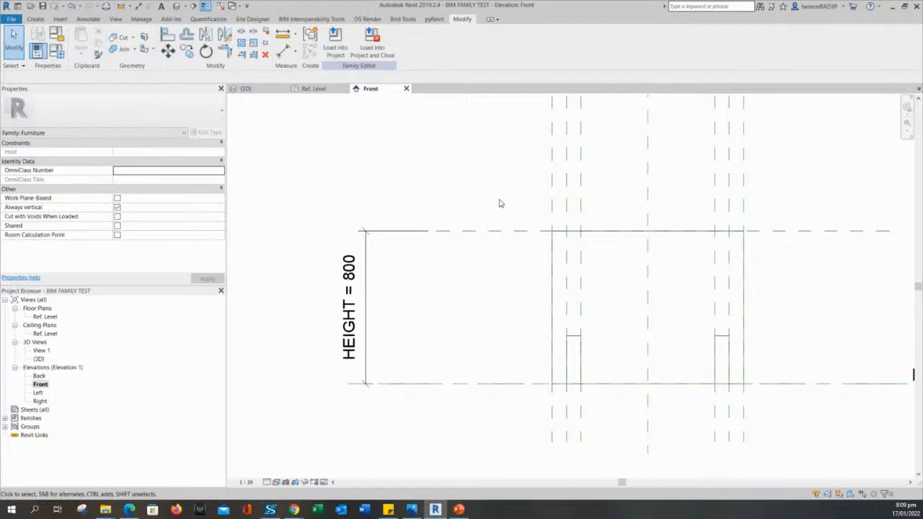
click(573, 337)
click(518, 293)
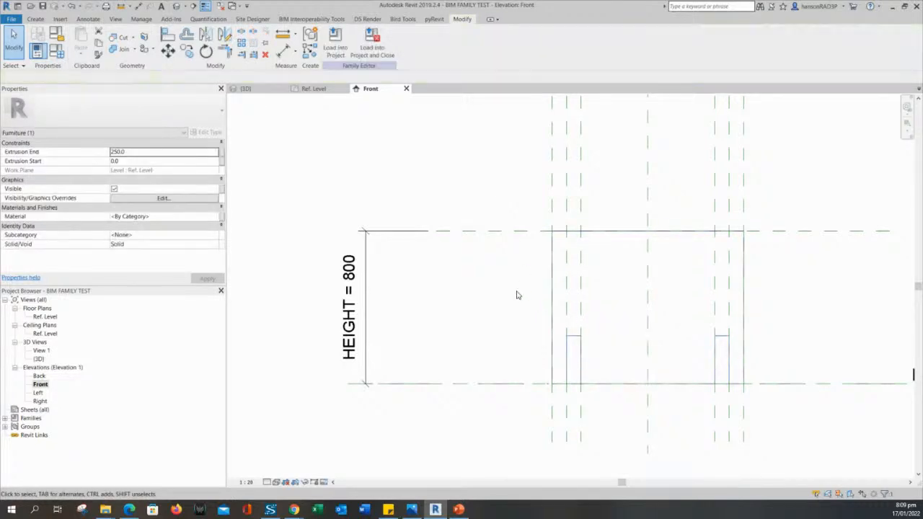
scroll(519, 260, down, 2)
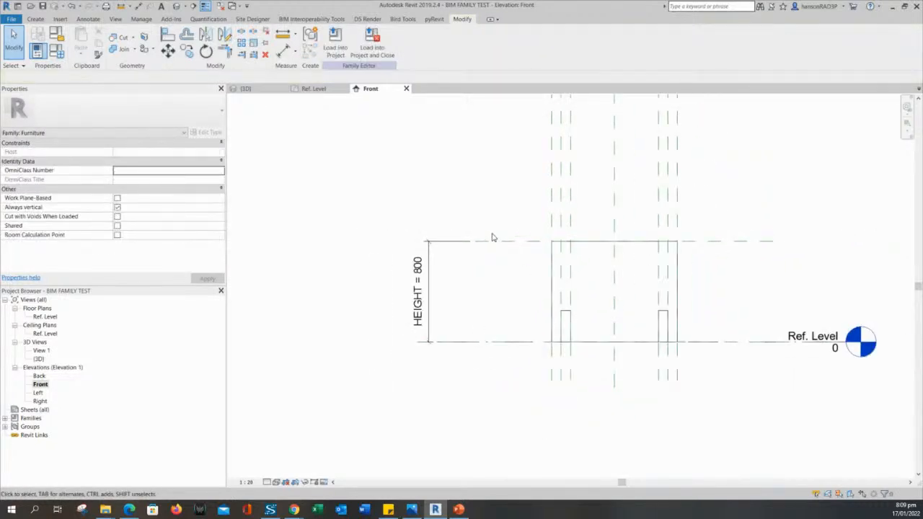
middle_drag(496, 219, 454, 220)
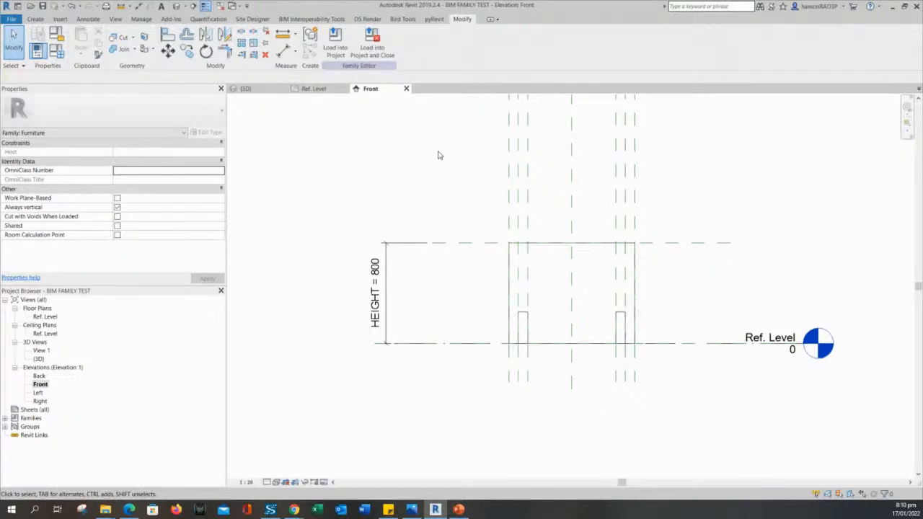
click(523, 321)
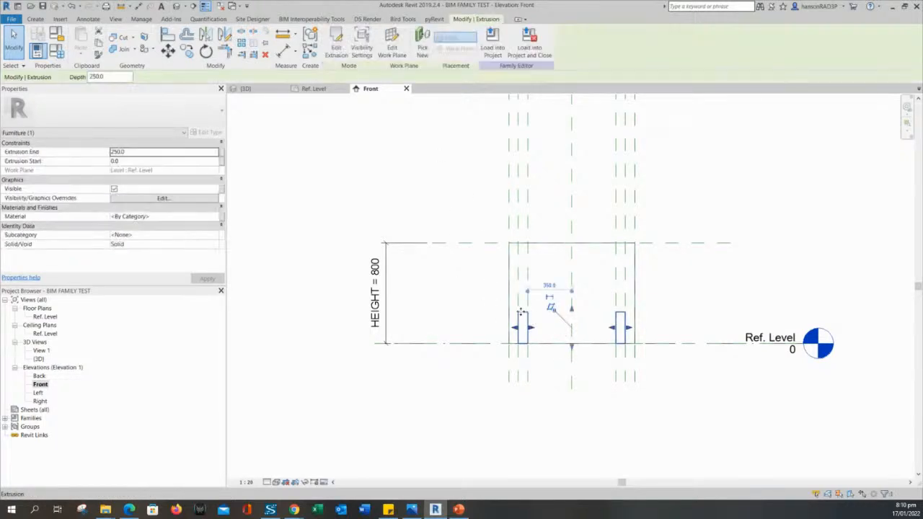
click(455, 291)
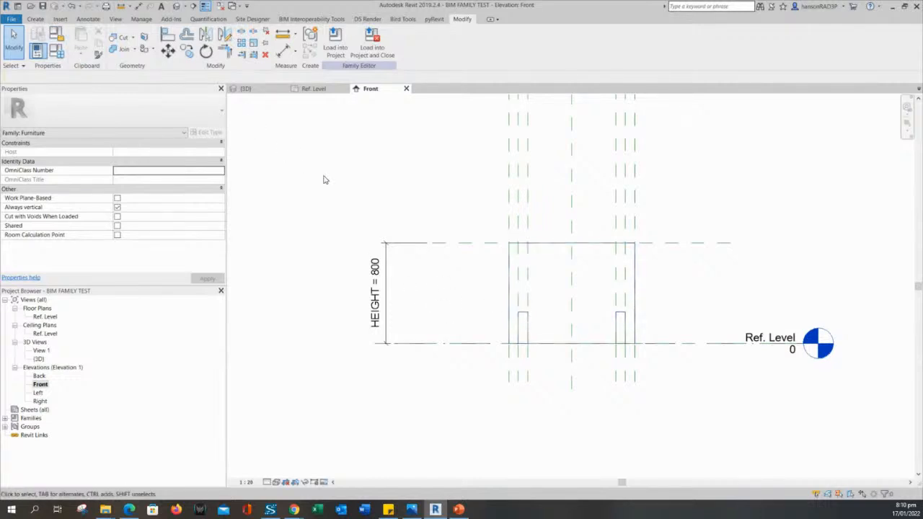
middle_drag(324, 179, 331, 198)
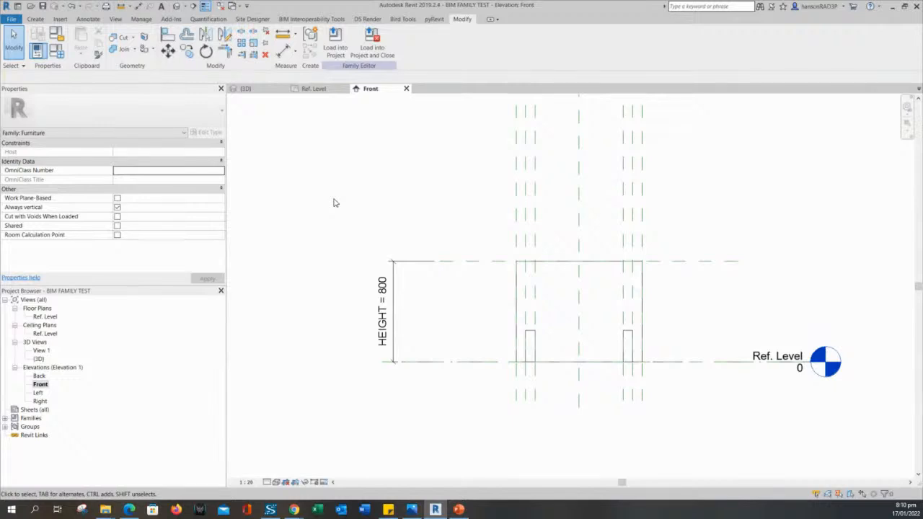
scroll(548, 335, up, 2)
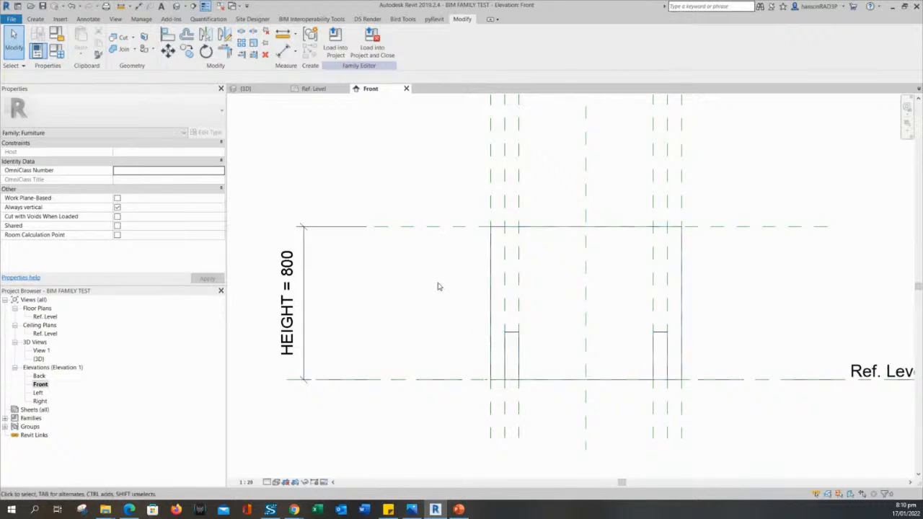
click(515, 339)
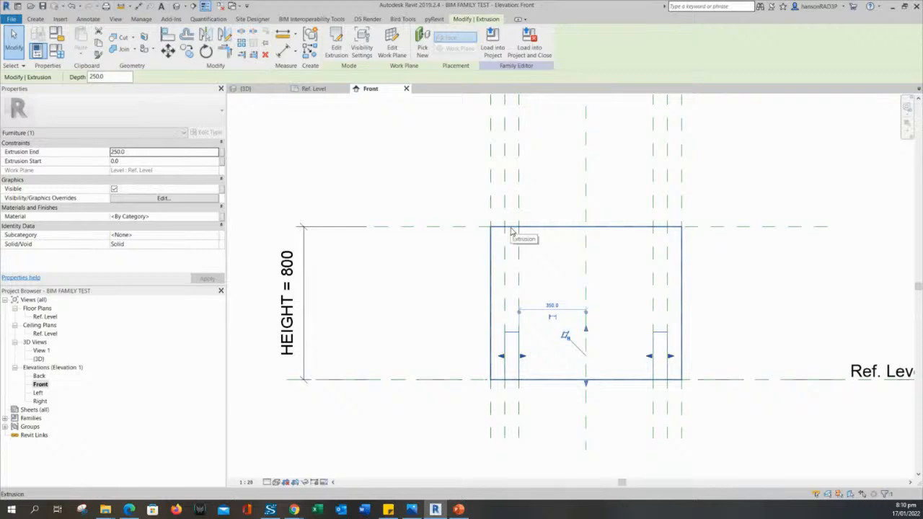
click(387, 292)
scroll(409, 315, down, 2)
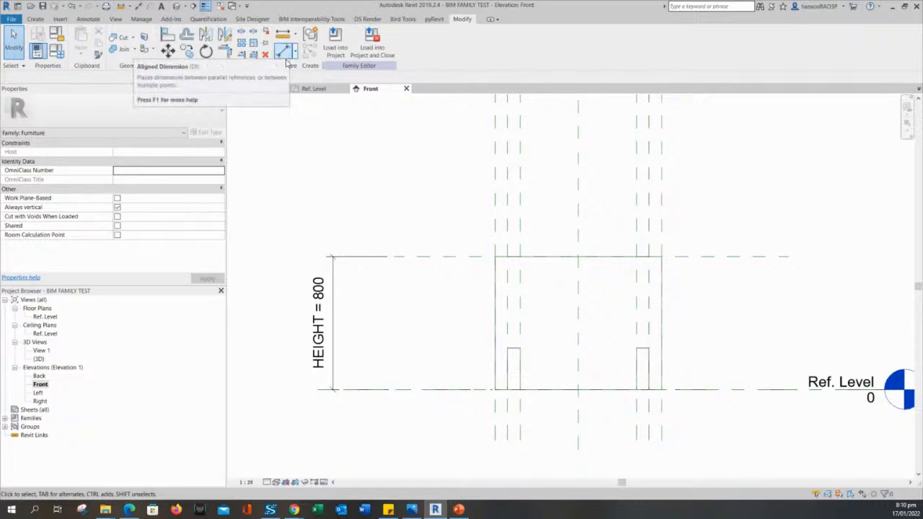
Draw a horizontal reference plane across the table, about 92 mm below the top reference plane.
click(35, 19)
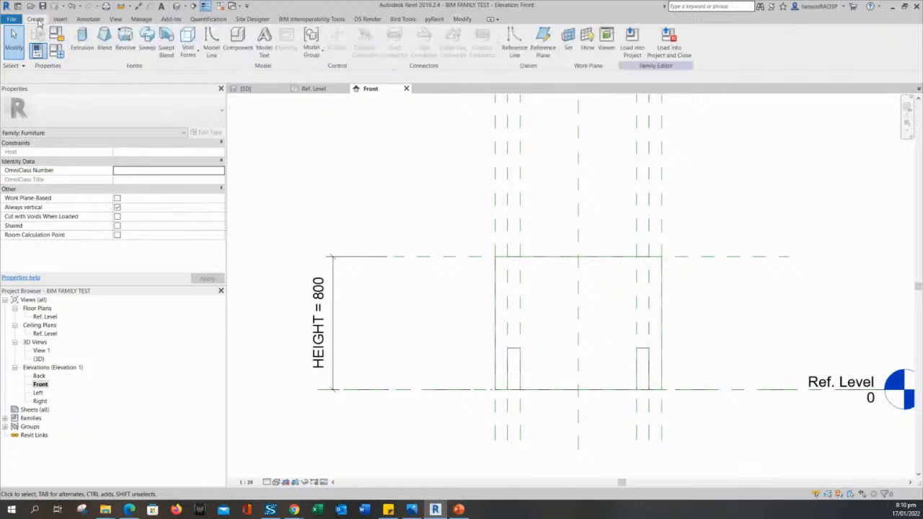
click(542, 40)
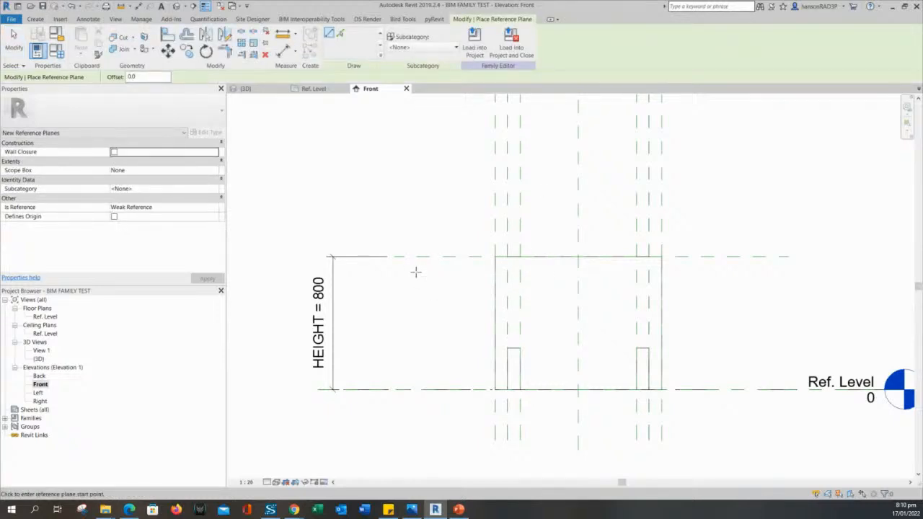
click(415, 272)
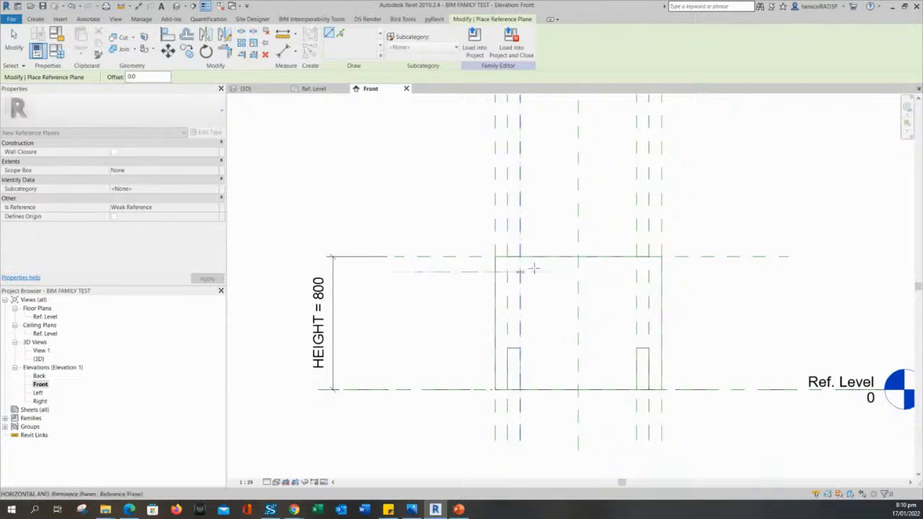
click(747, 271)
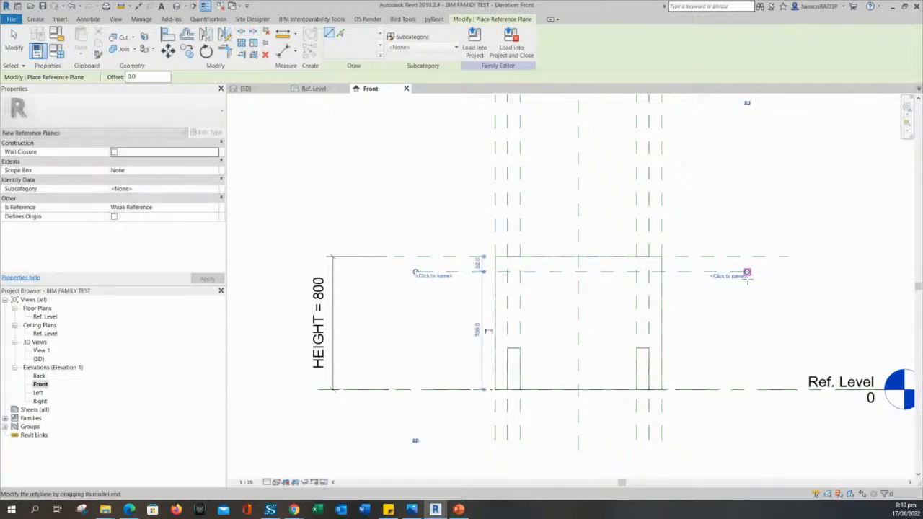
key(Escape)
key(Escape)
Add an aligned dimension between the table's top reference plane and the new reference plane just below it.
scroll(665, 292, up, 1)
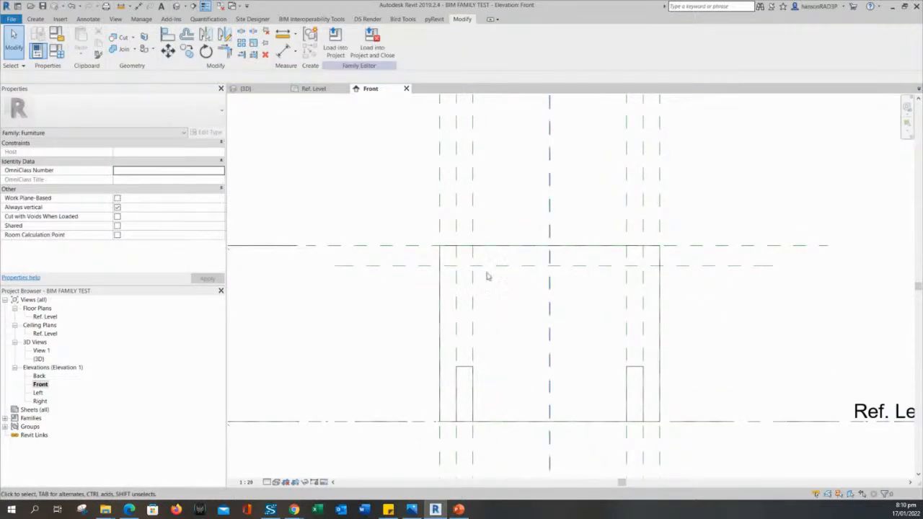
scroll(373, 305, up, 1)
middle_drag(414, 317, 428, 320)
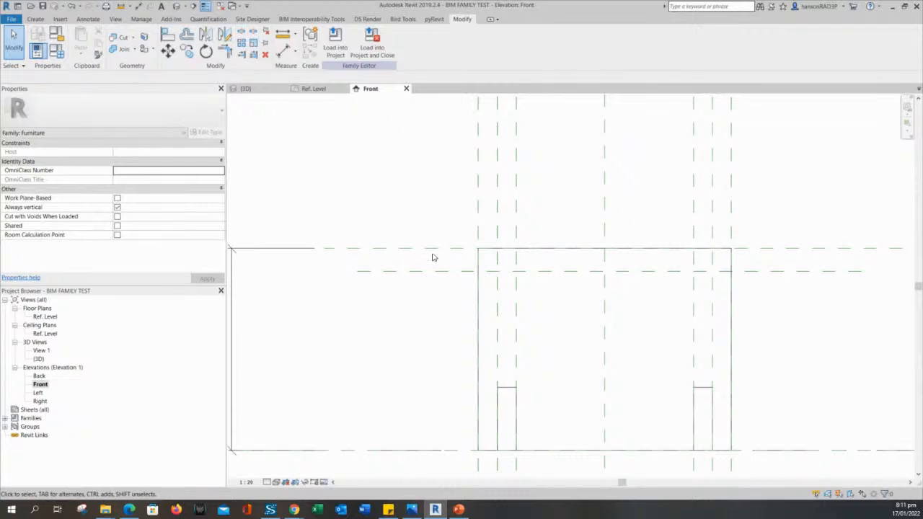
scroll(440, 296, down, 3)
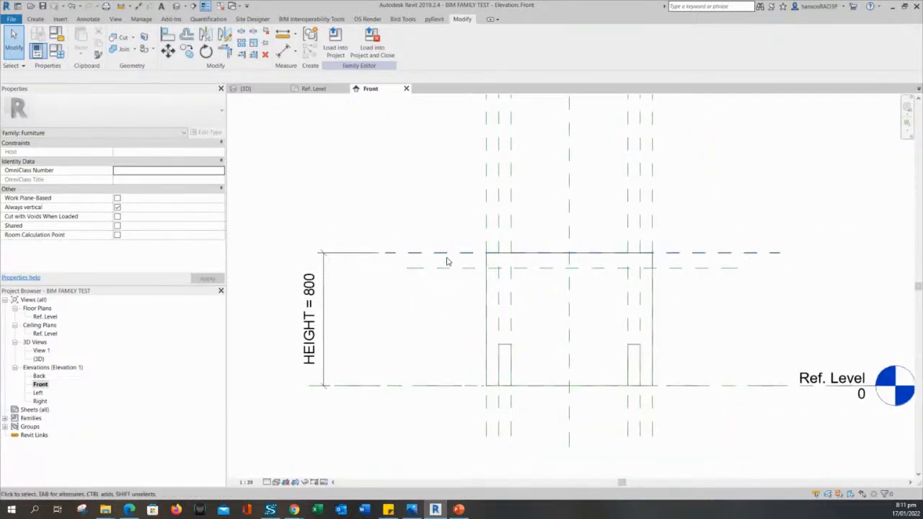
scroll(437, 305, up, 2)
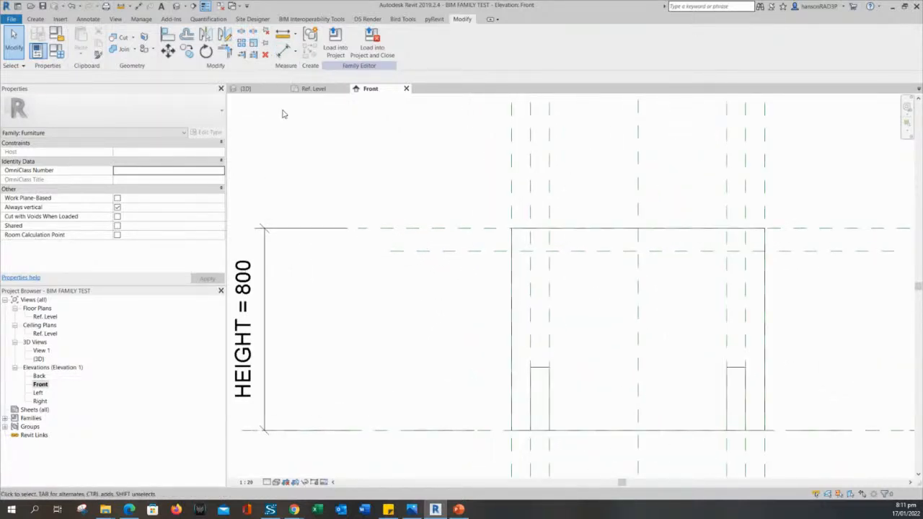
click(283, 50)
middle_drag(449, 223, 457, 221)
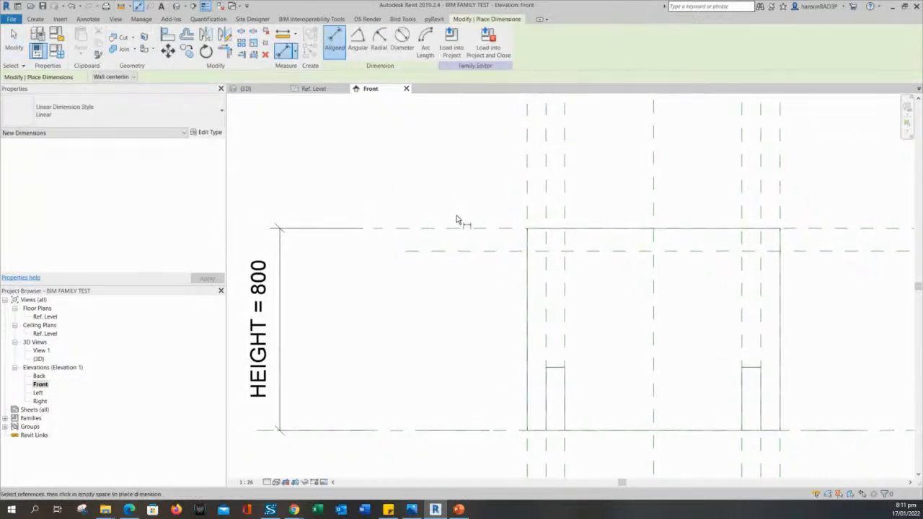
scroll(457, 221, up, 2)
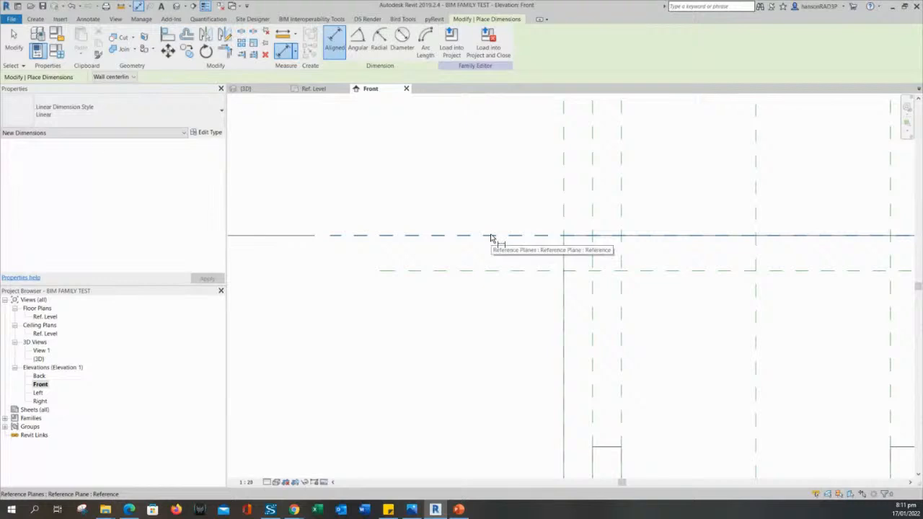
click(491, 237)
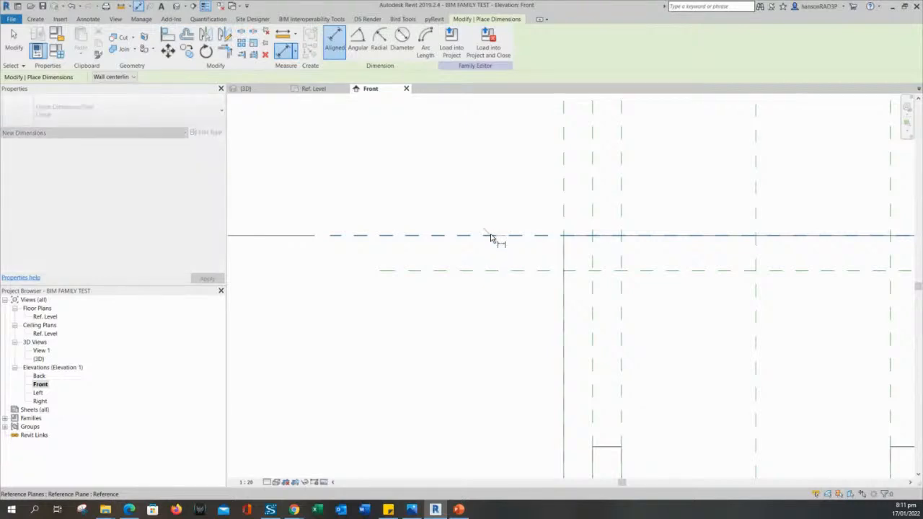
click(489, 271)
click(344, 336)
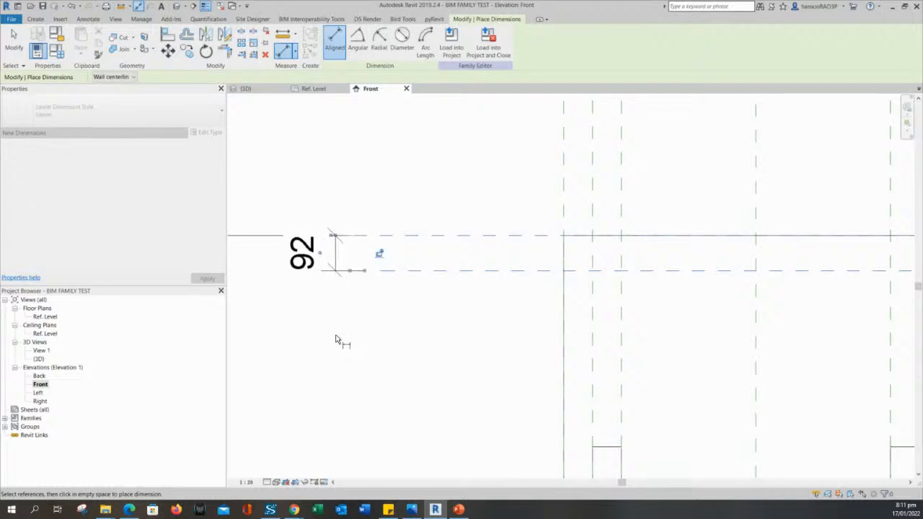
scroll(344, 340, down, 2)
middle_drag(344, 340, 380, 354)
key(Escape)
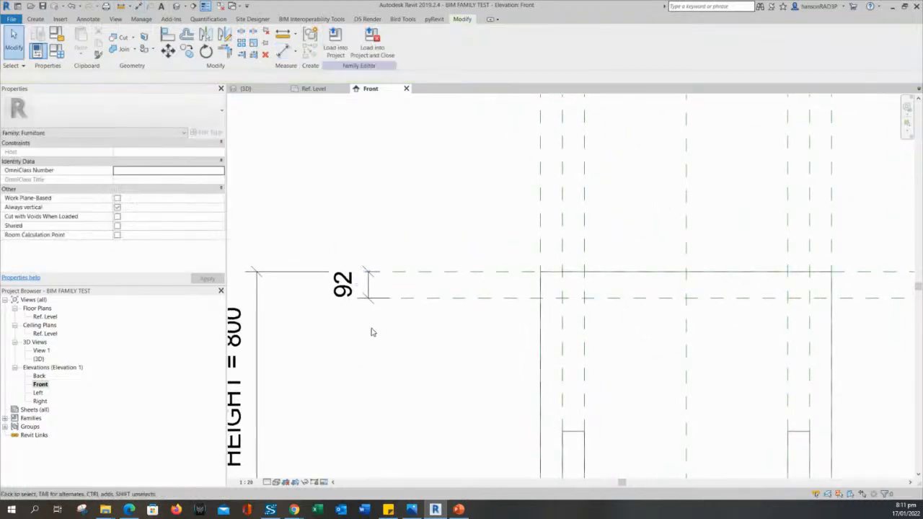
Label the 92 mm dimension with a new family type parameter named TABLE THK, grouped under Dimensions.
scroll(370, 330, up, 1)
click(367, 275)
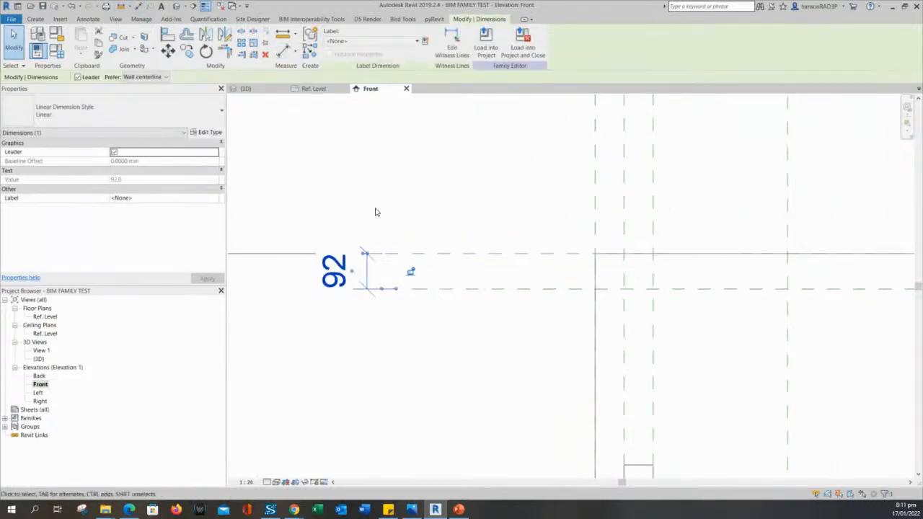
middle_drag(382, 197, 414, 207)
click(425, 41)
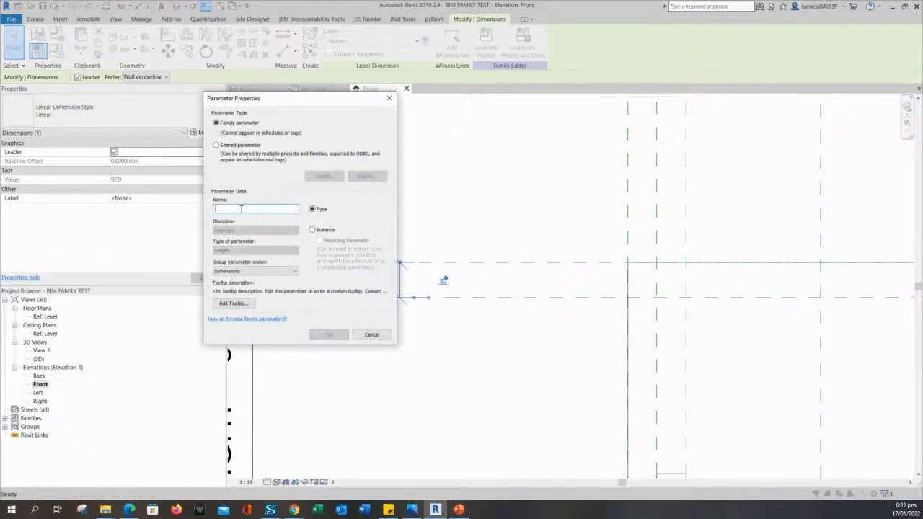
text(THICKNESS)
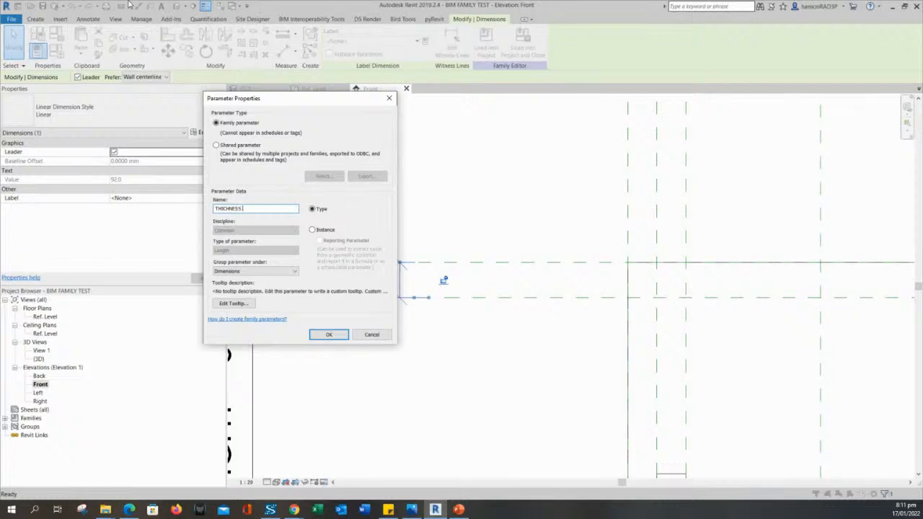
key(BackSpace)
key(BackSpace)
key(BackSpace)
key(BackSpace)
key(BackSpace)
key(BackSpace)
key(BackSpace)
key(BackSpace)
key(BackSpace)
text(THK)
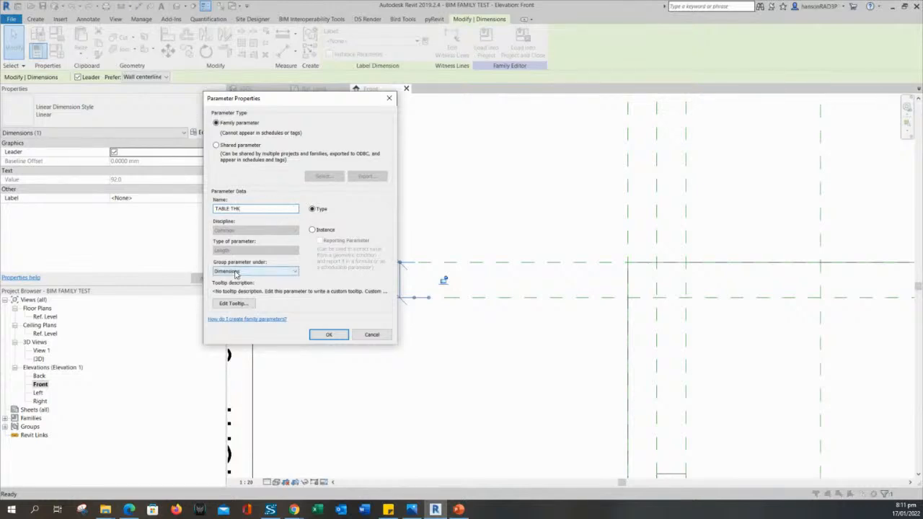
click(327, 334)
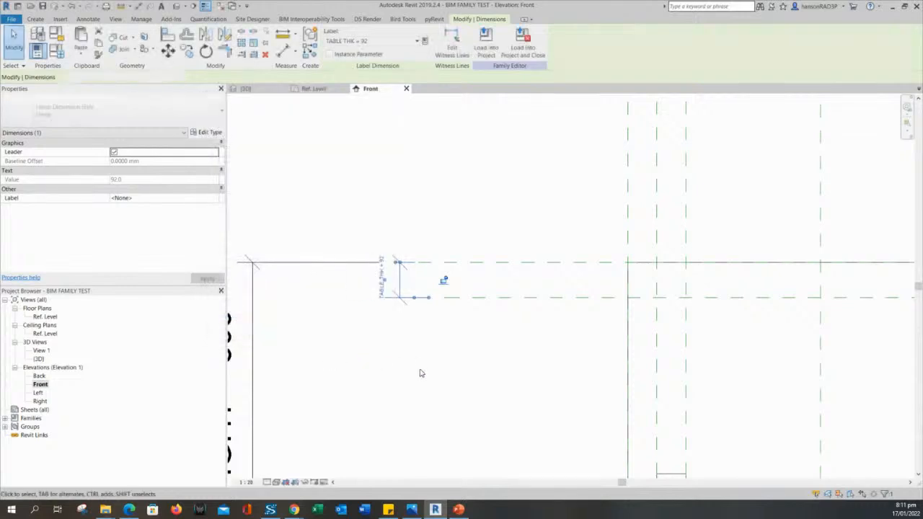
click(420, 373)
Stretch the top of the leg extrusion up to the lower TABLE THK reference plane, giving an extrusion end of 708 mm.
scroll(416, 373, up, 3)
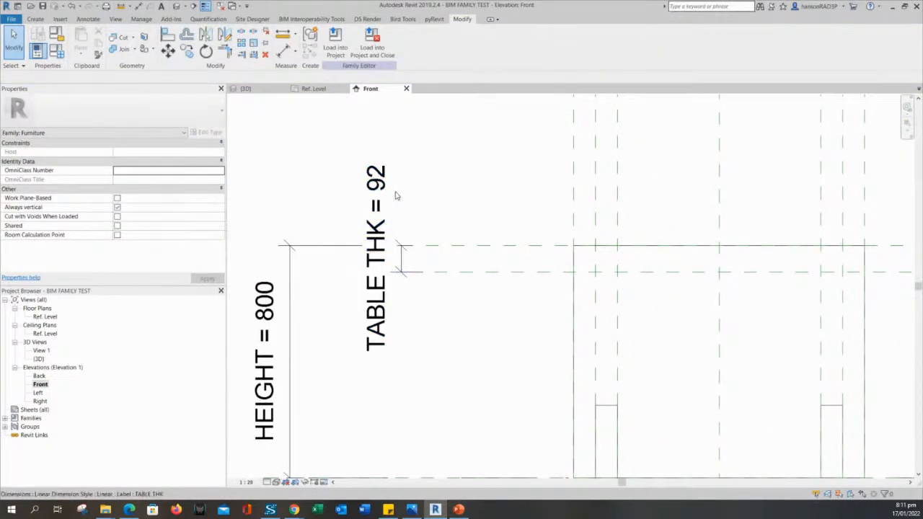
scroll(401, 199, down, 2)
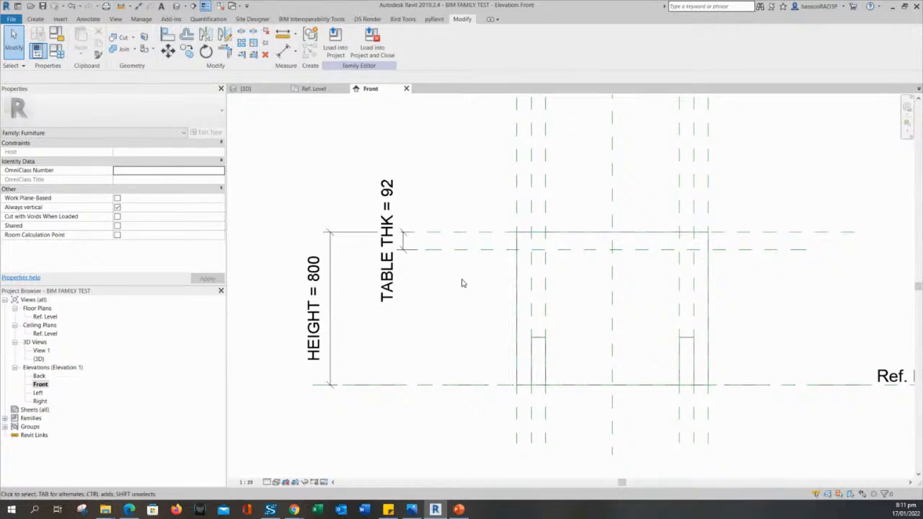
scroll(464, 282, up, 1)
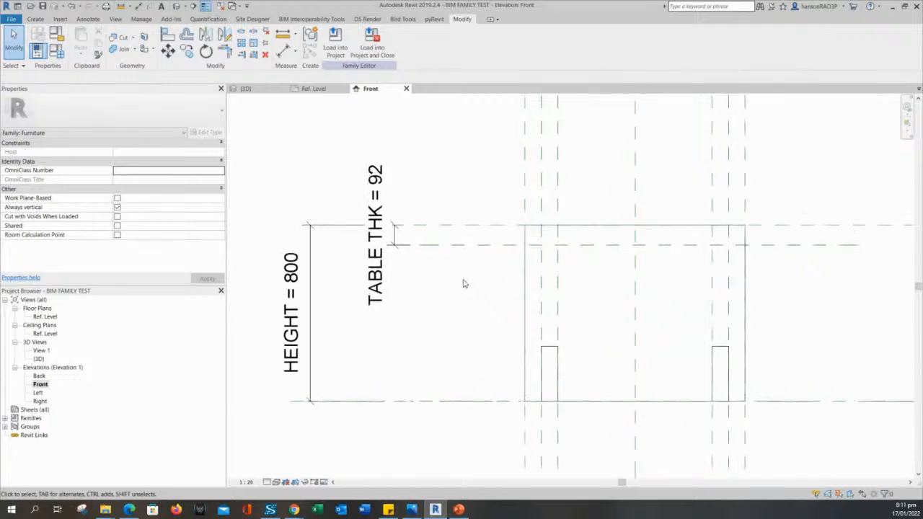
click(546, 352)
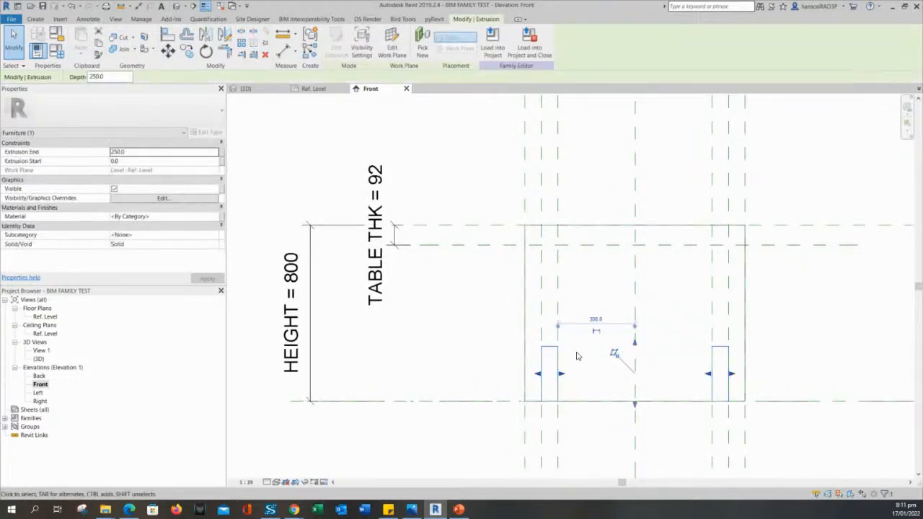
scroll(576, 354, up, 3)
middle_drag(614, 373, 614, 378)
scroll(613, 376, down, 1)
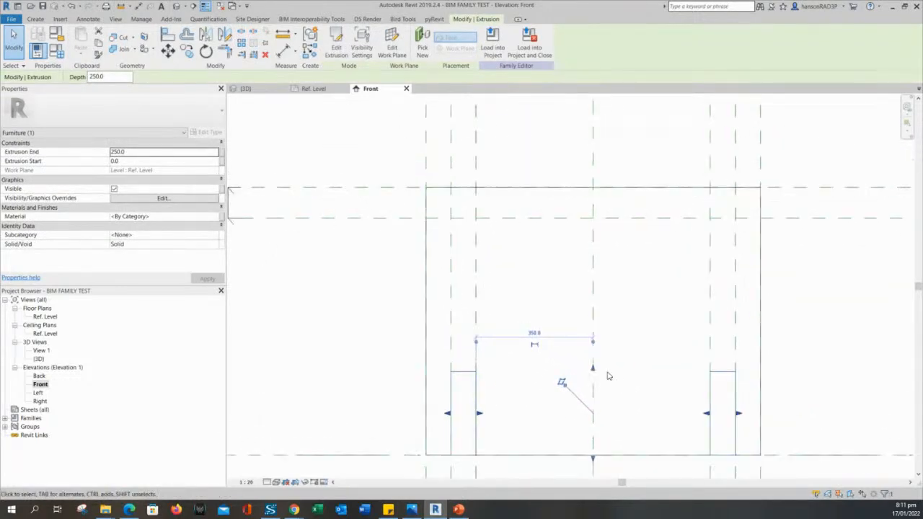
drag(592, 369, 561, 224)
middle_drag(566, 265, 643, 302)
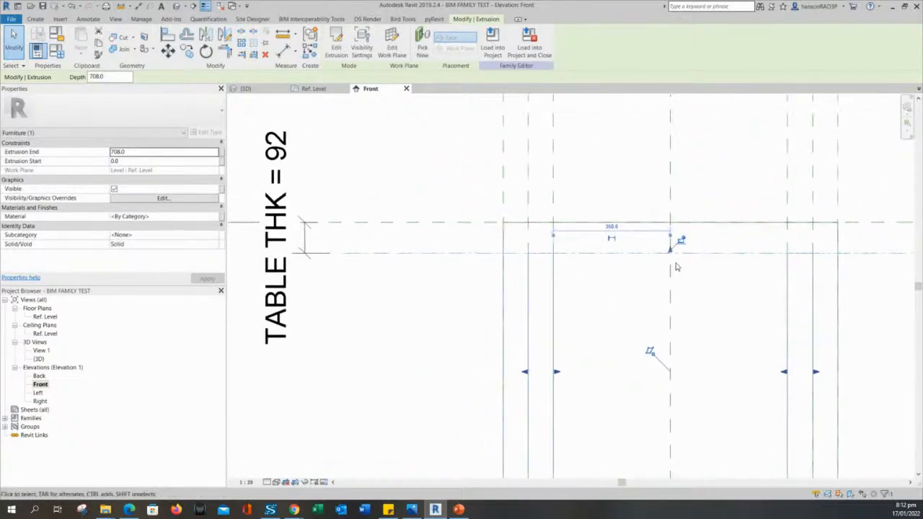
click(426, 328)
scroll(427, 330, down, 1)
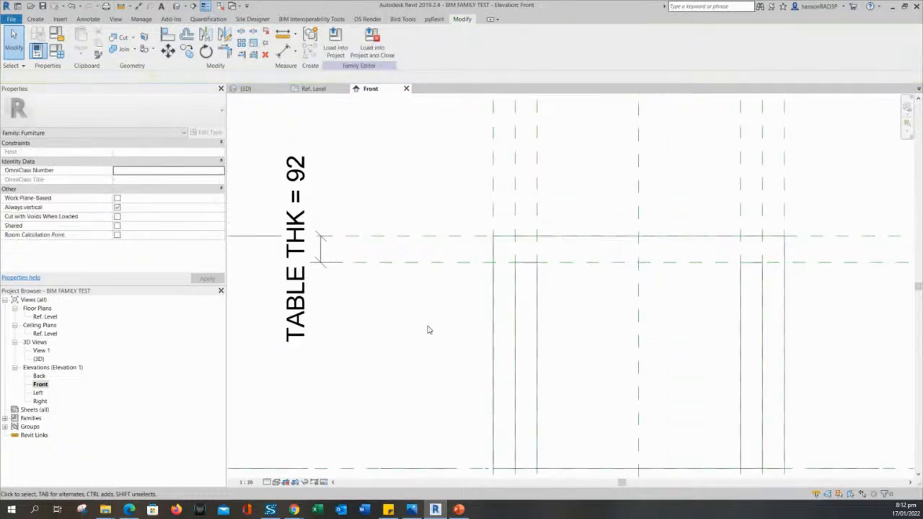
Raise the bottom of the tabletop extrusion from Ref. Level to the lower TABLE THK reference plane, making it 92 mm deep.
scroll(428, 330, down, 1)
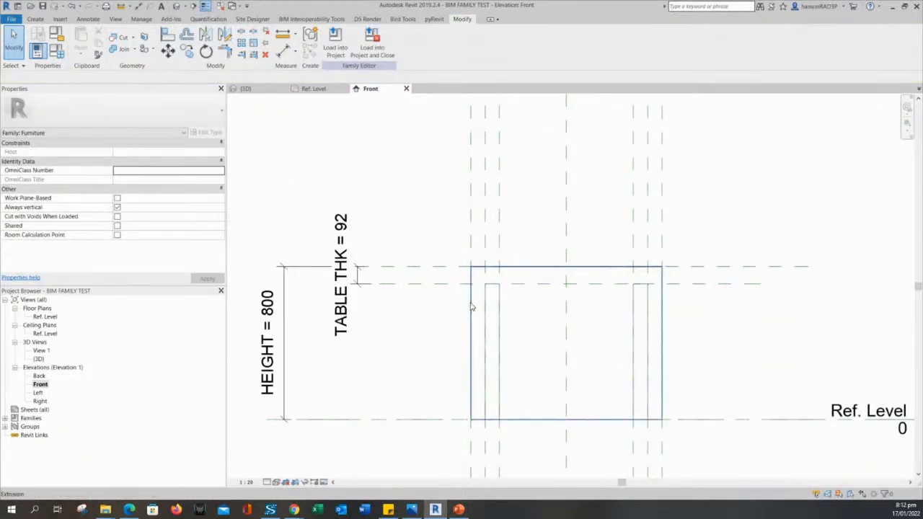
click(532, 274)
click(433, 344)
click(524, 270)
middle_drag(393, 377, 403, 329)
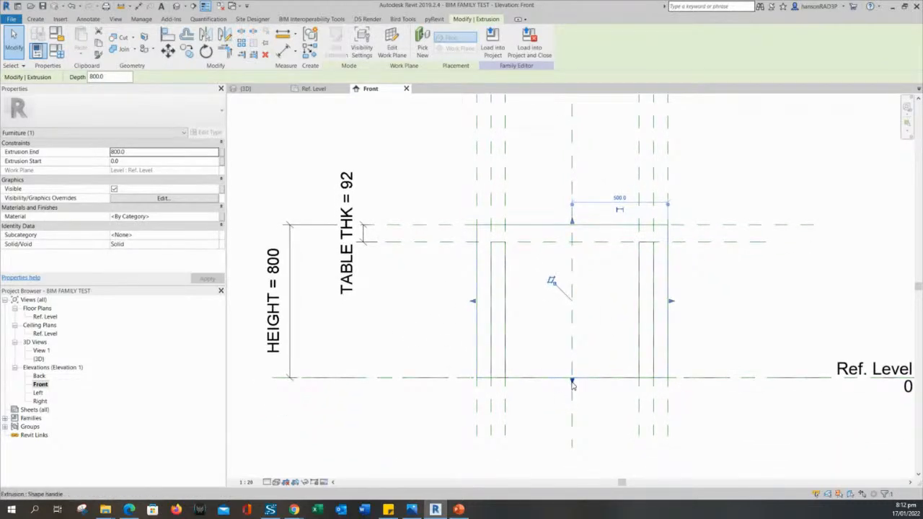
click(440, 281)
click(533, 230)
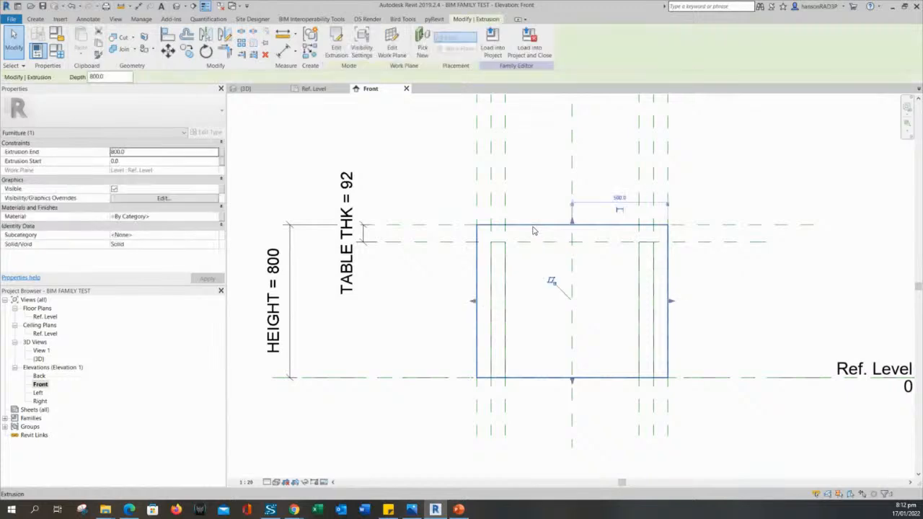
drag(561, 377, 543, 245)
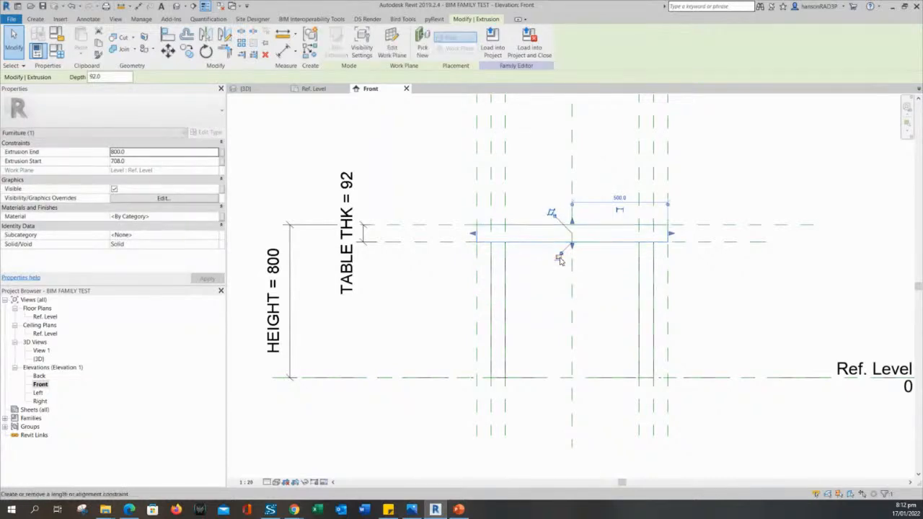
click(553, 301)
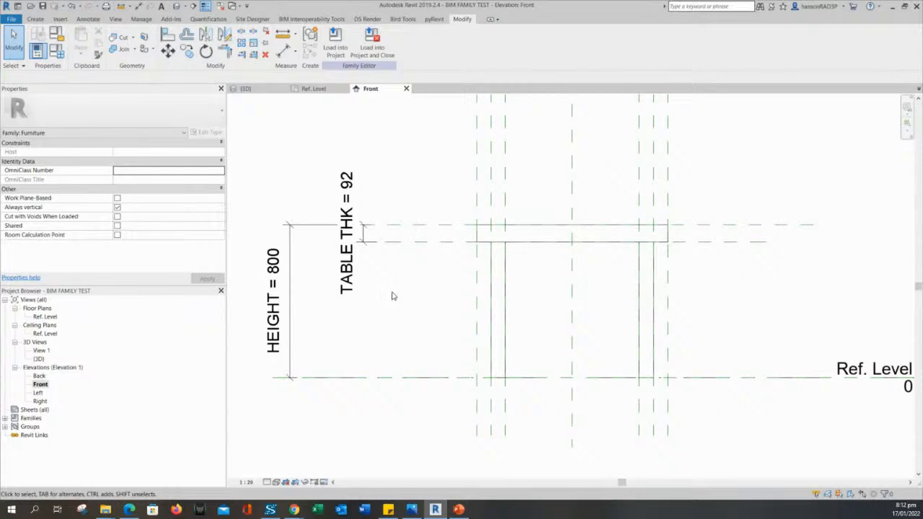
Open the 3D view and examine the tabletop and its four legs from a corner.
scroll(393, 296, down, 1)
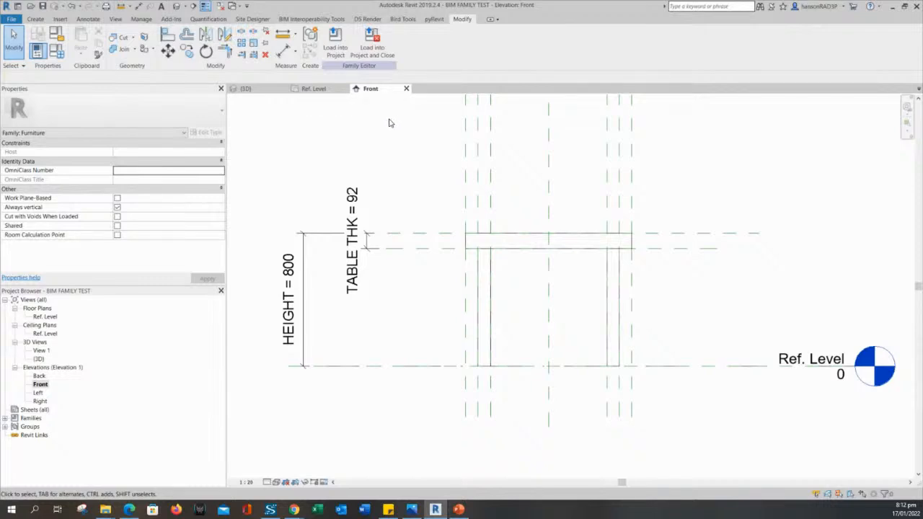
middle_drag(400, 158, 416, 181)
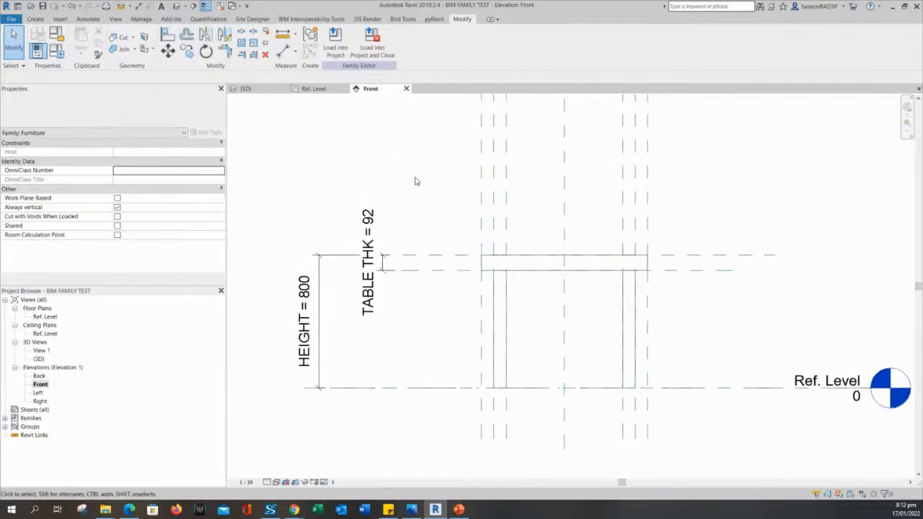
click(175, 7)
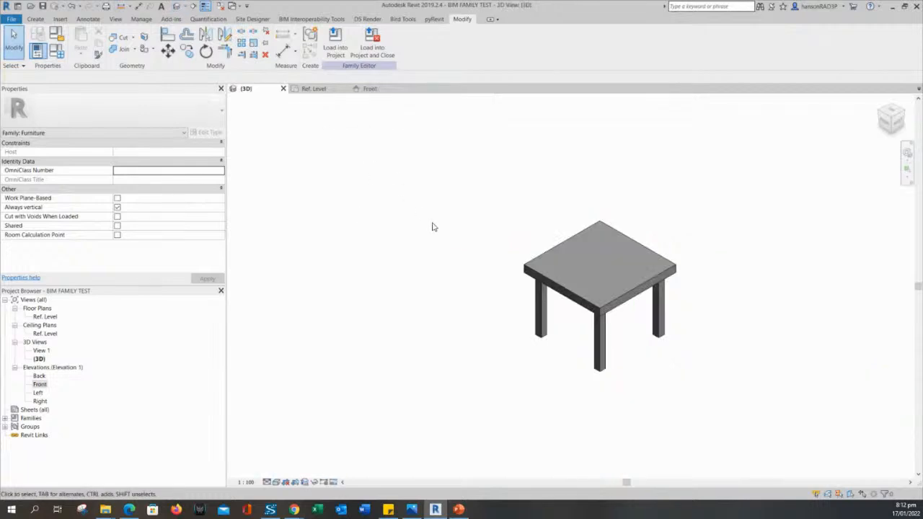
scroll(591, 305, up, 3)
shift+middle_drag(535, 320, 694, 298)
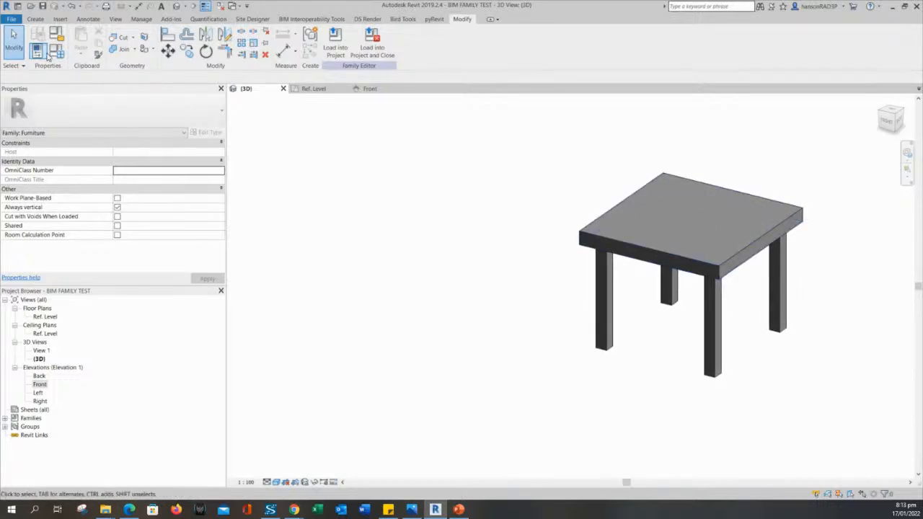
Test the HEIGHT parameter in Family Types by applying 2000 and 1500 mm to the table.
click(38, 51)
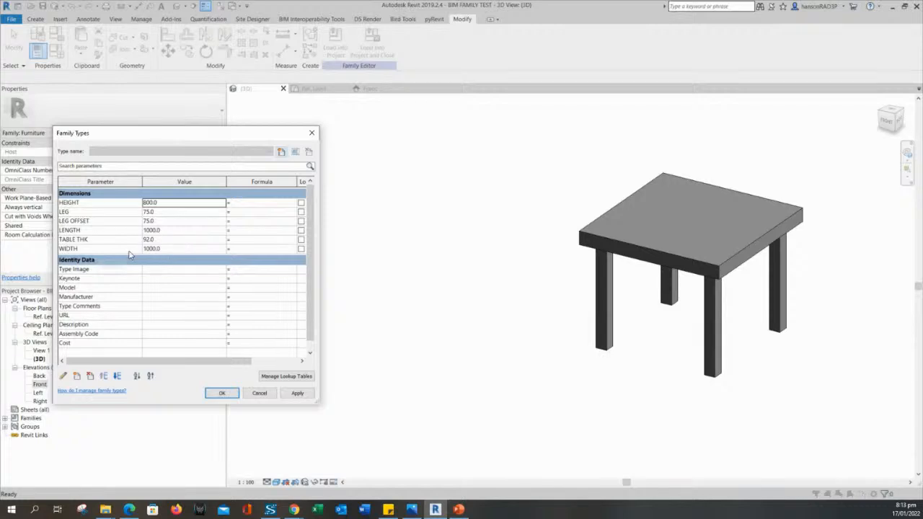
double_click(163, 203)
text(2000)
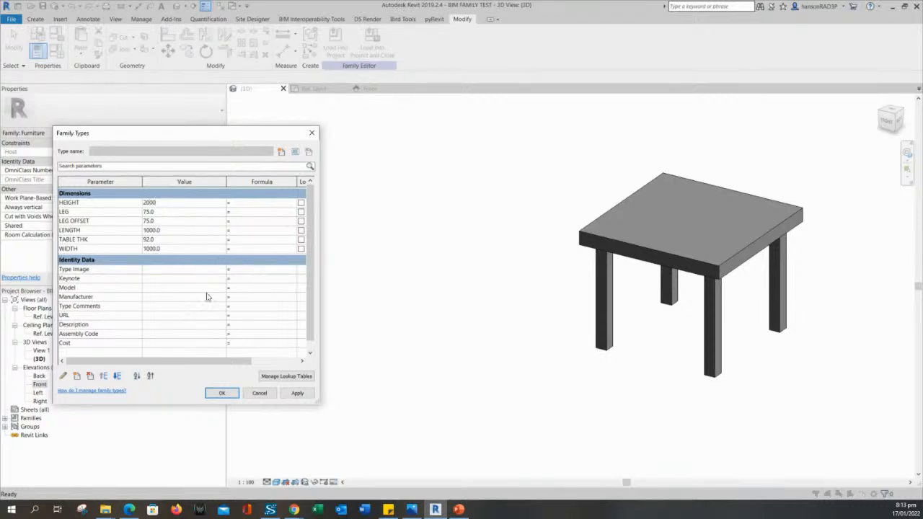
click(297, 394)
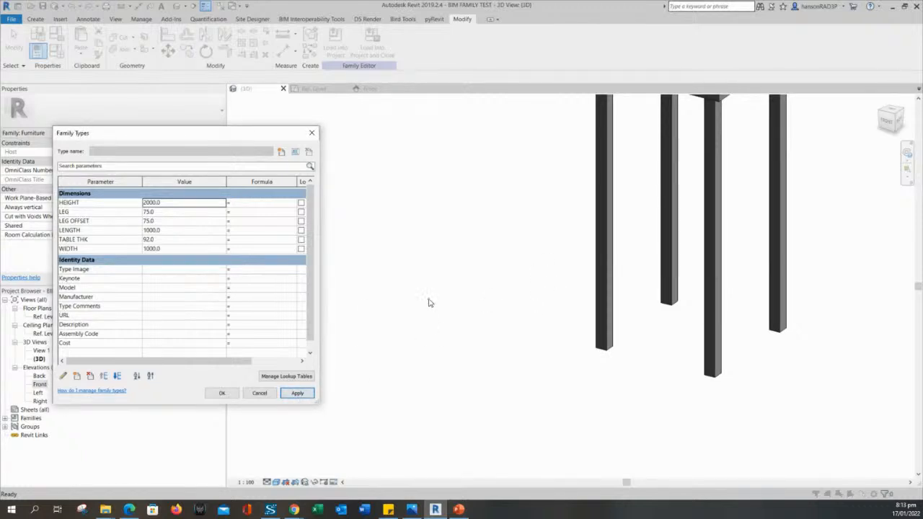
click(165, 202)
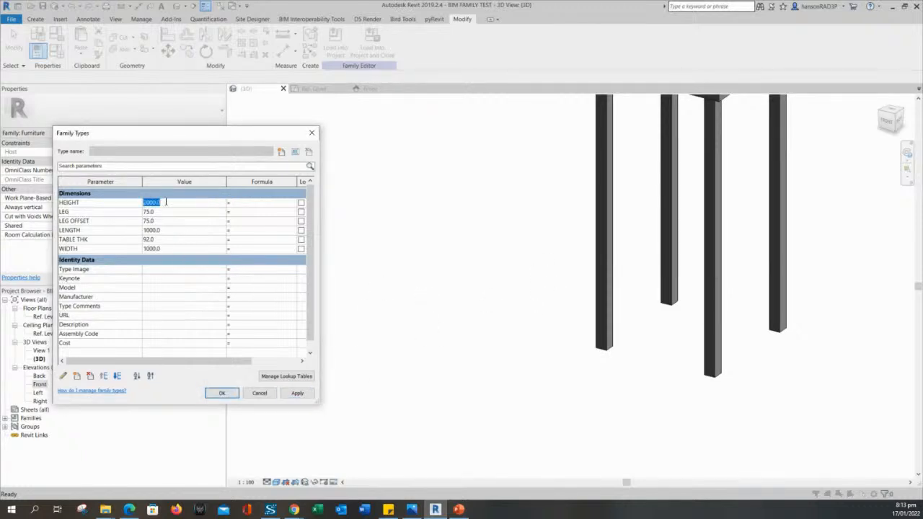
text(1500)
click(297, 393)
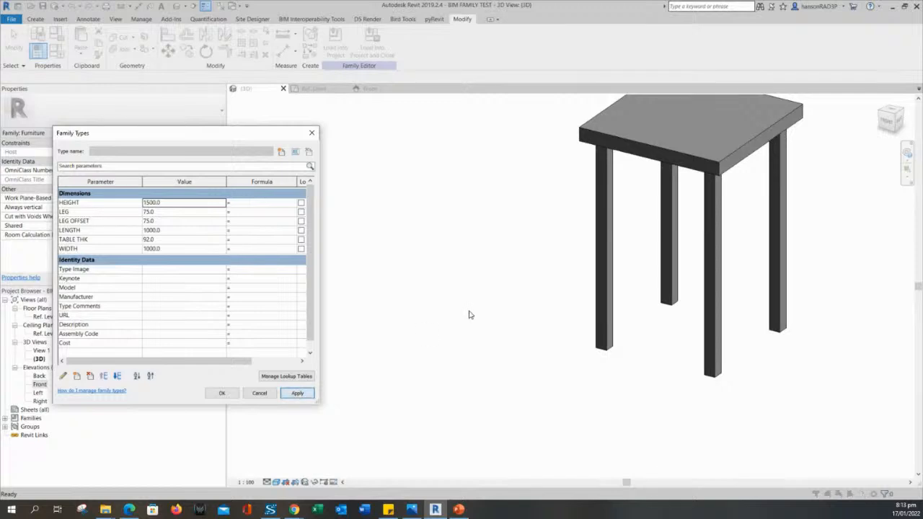
click(222, 393)
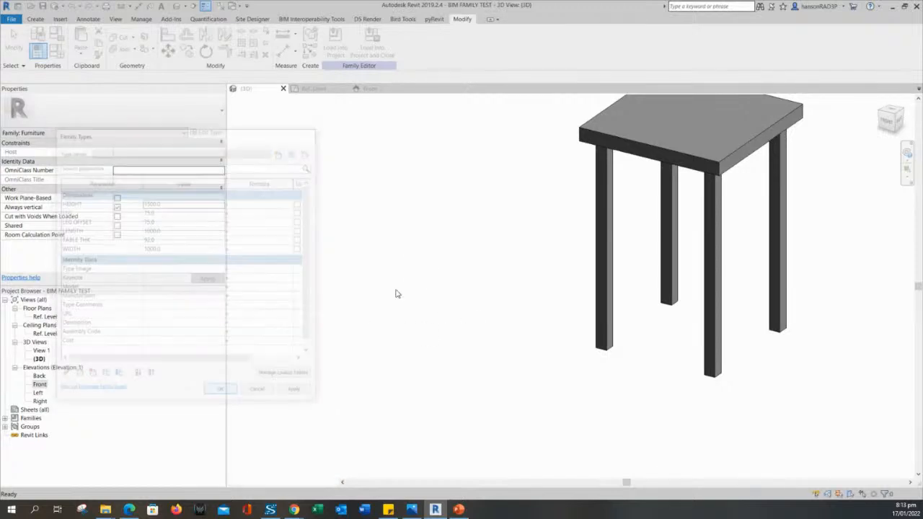
middle_drag(436, 307, 473, 340)
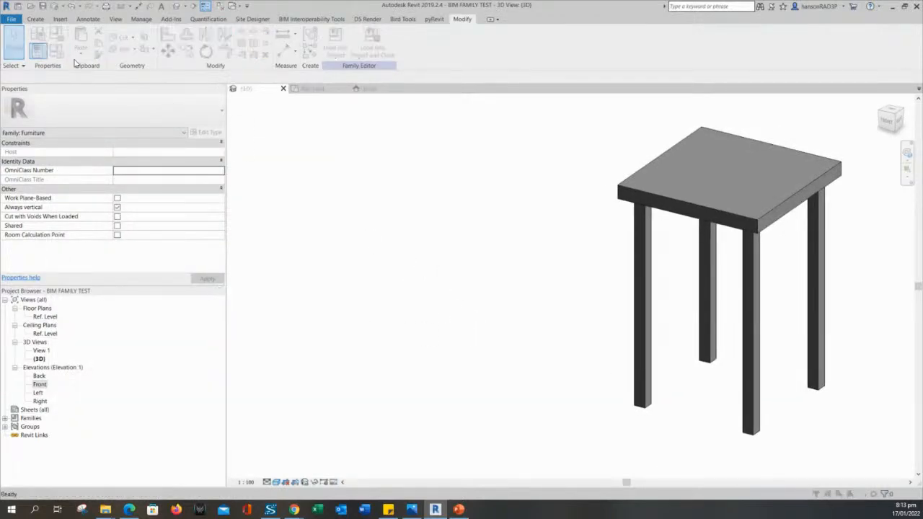
Set TABLE THK to 50 mm and LEG to 100 mm in Family Types, applying each value.
click(57, 50)
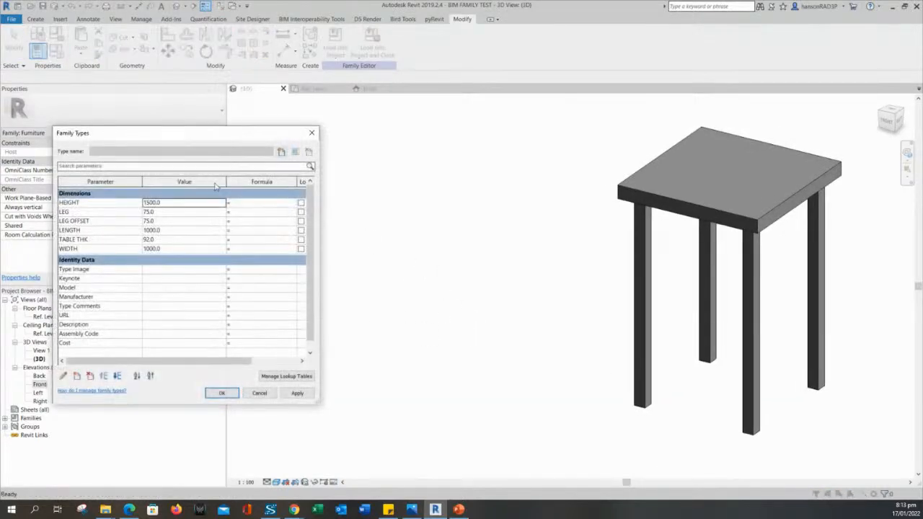
click(163, 239)
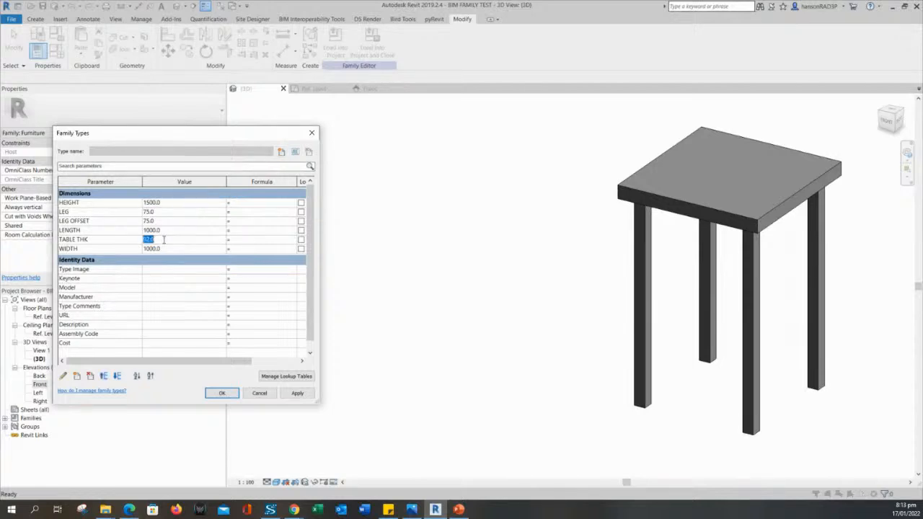
text(50)
click(295, 393)
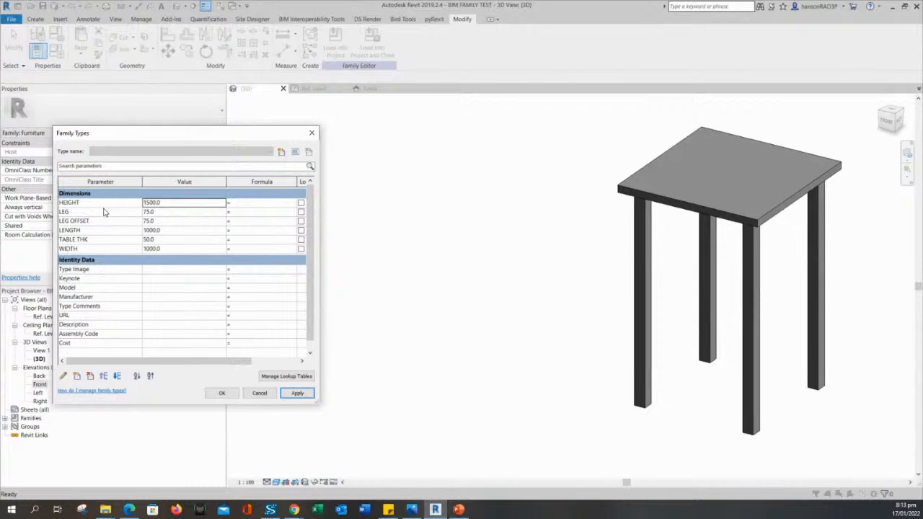
click(161, 212)
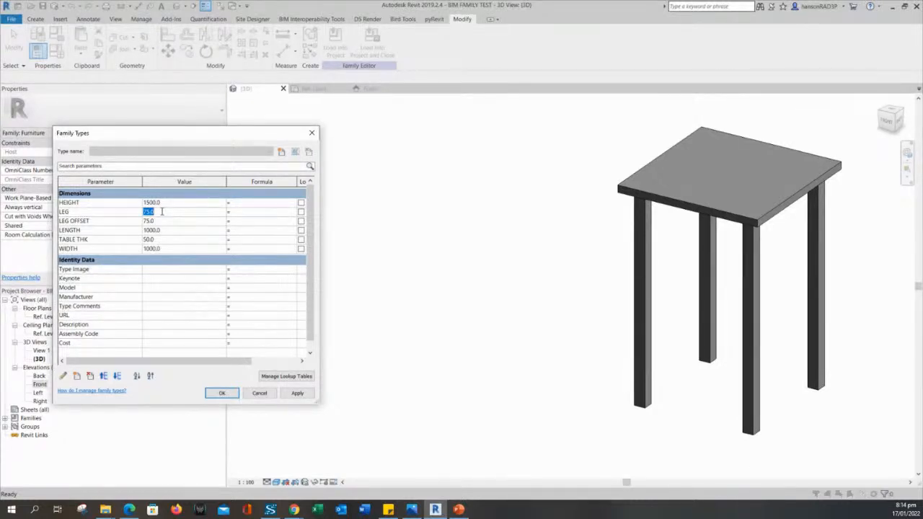
text(100)
click(298, 395)
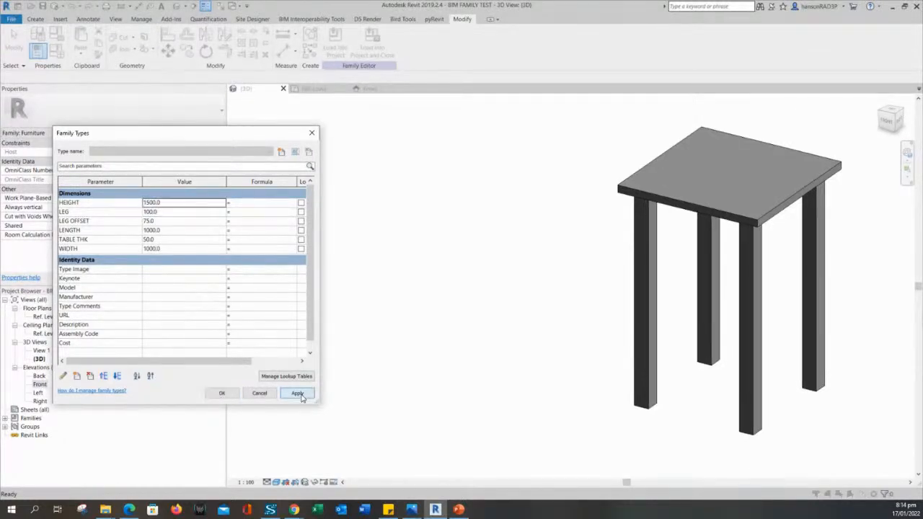
Set the table's HEIGHT to 900 mm and apply it to the model.
click(170, 203)
text(9)
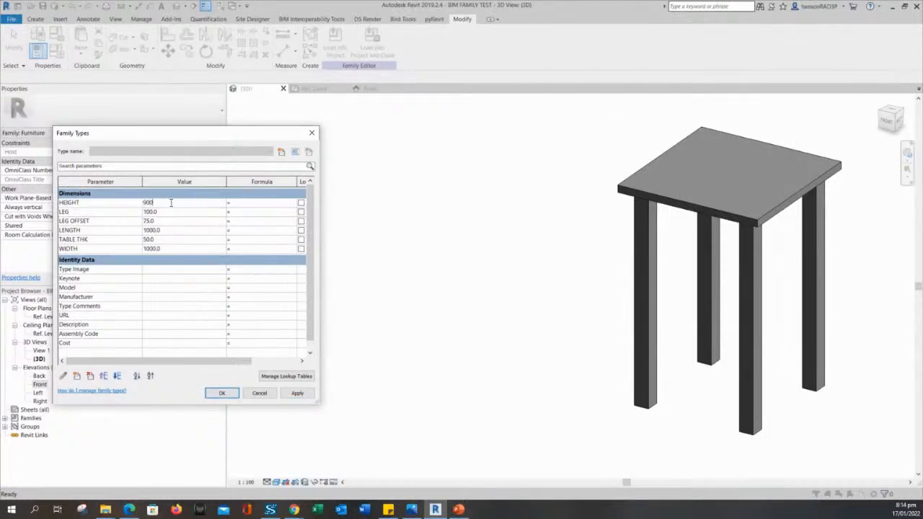
text(00)
click(298, 394)
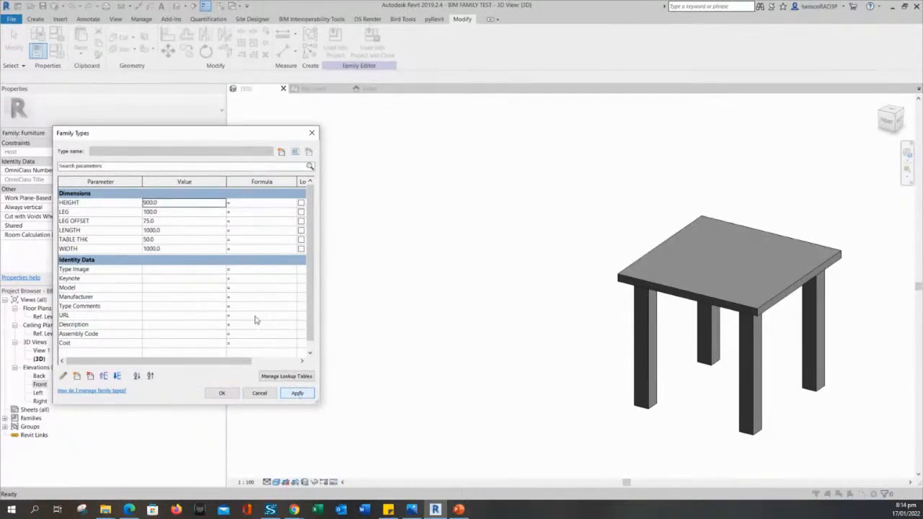
Set LEG to 50 mm in Family Types, apply it to the table, and accept the parameter values.
click(167, 211)
text(50)
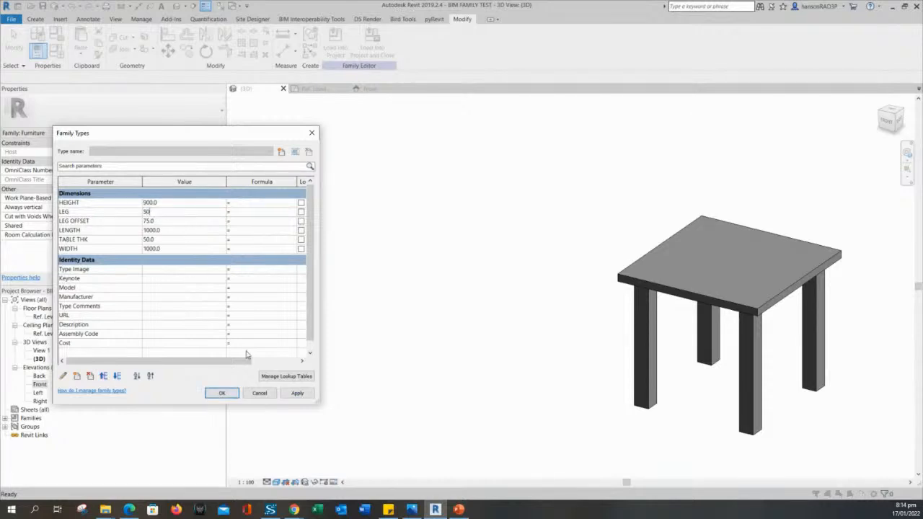
click(296, 395)
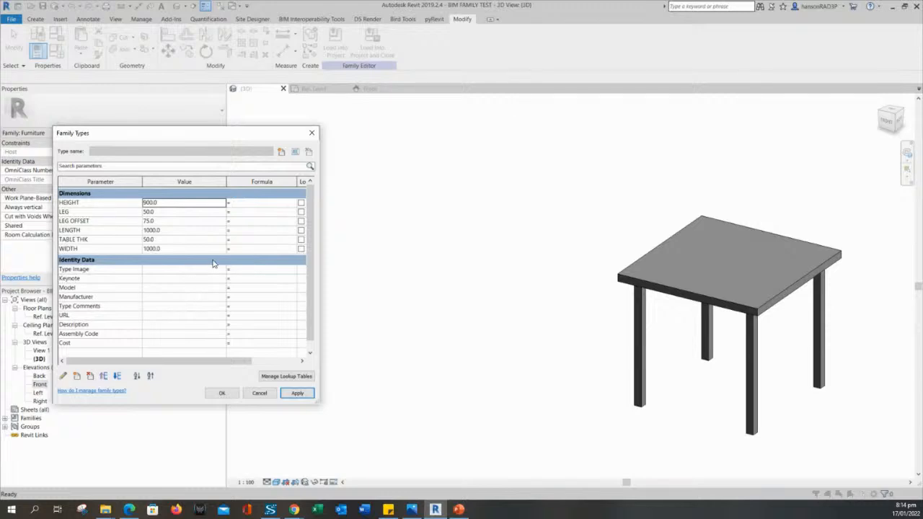
drag(213, 133, 235, 125)
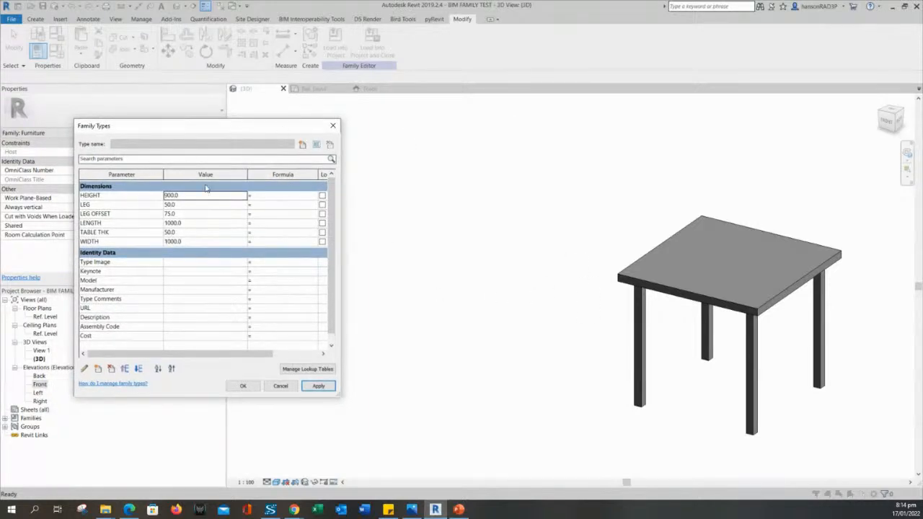
drag(200, 132, 228, 135)
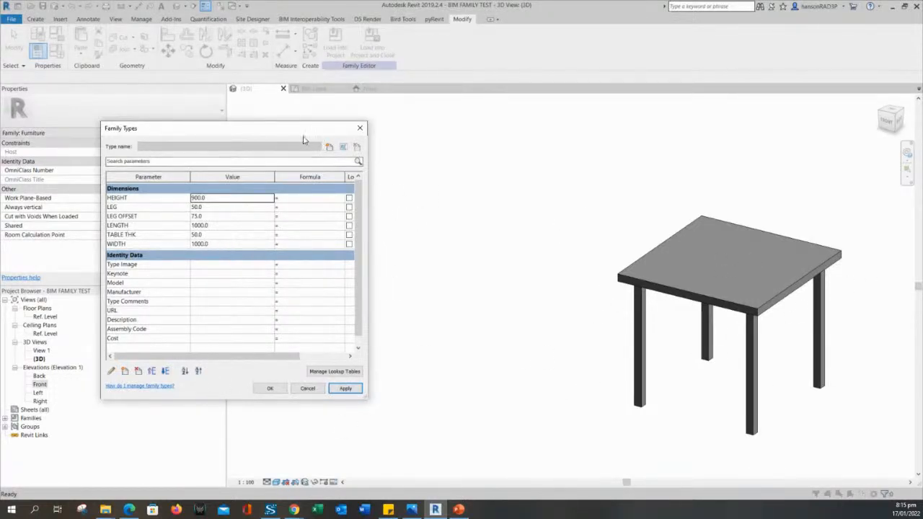
drag(301, 133, 281, 108)
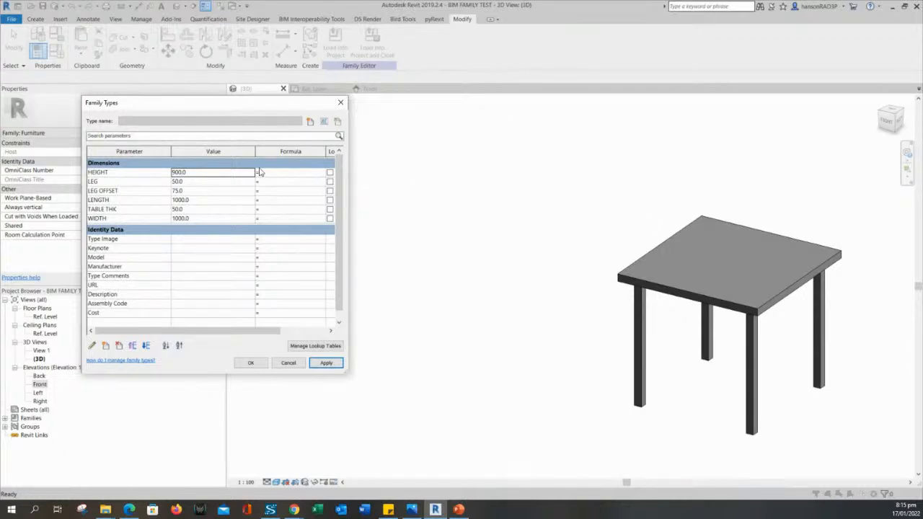
drag(200, 108, 284, 127)
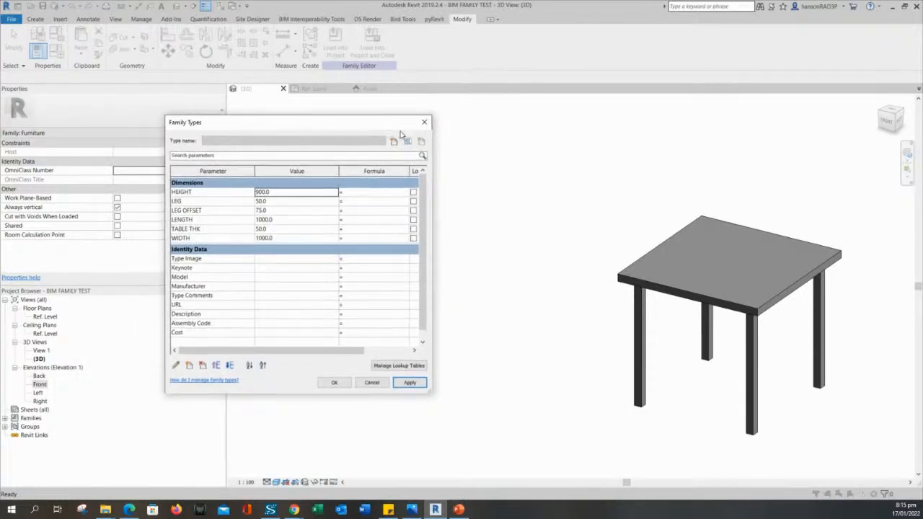
click(333, 383)
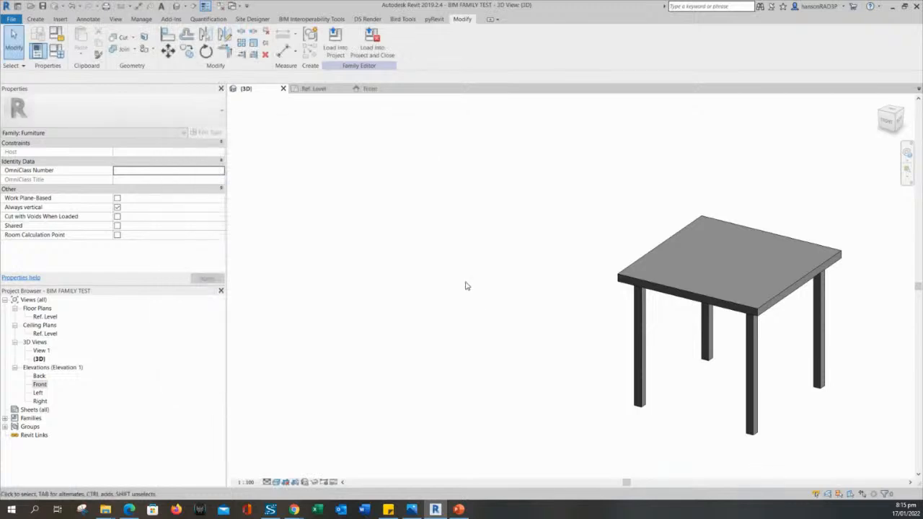
middle_drag(463, 224, 440, 216)
middle_drag(524, 278, 491, 264)
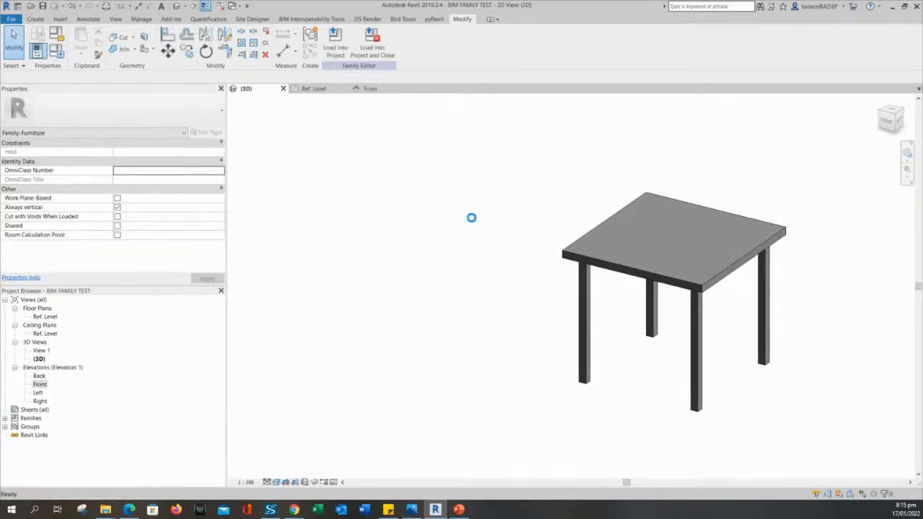
middle_drag(478, 223, 459, 224)
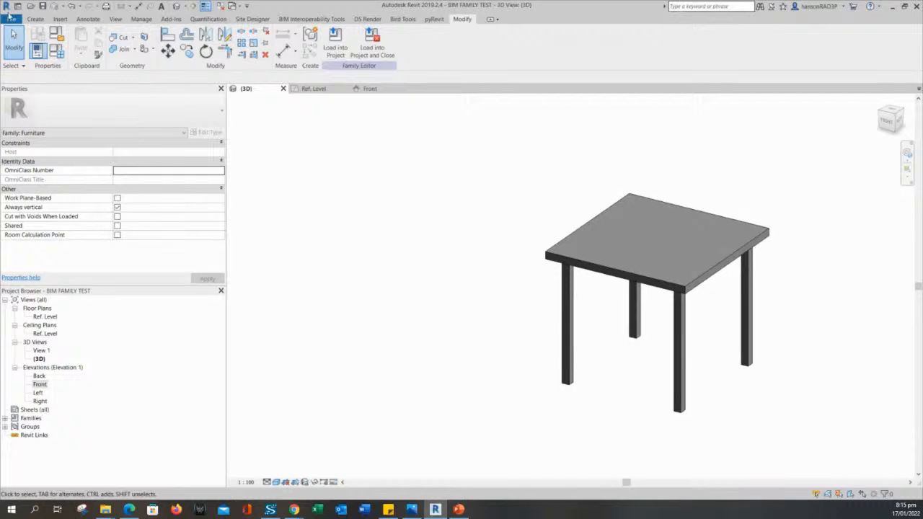
click(31, 6)
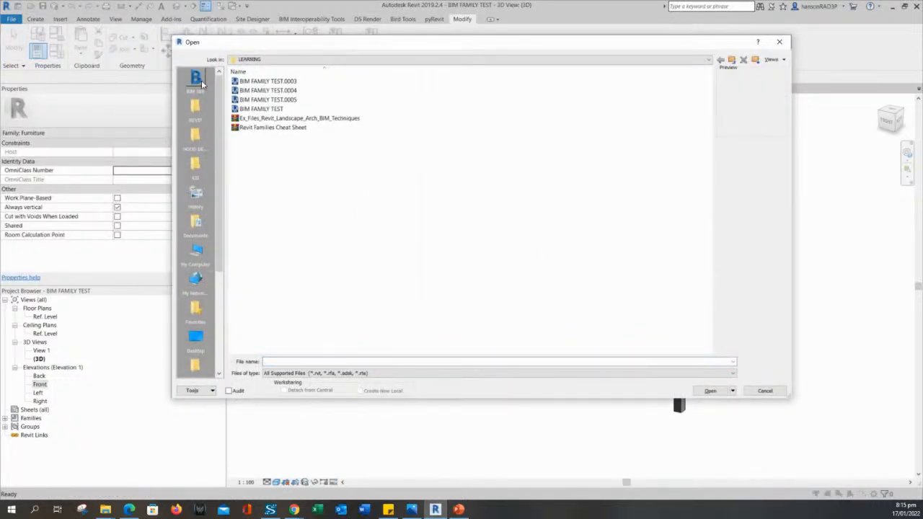
mouse_move(220, 179)
mouse_down()
mouse_move(224, 251)
mouse_move(222, 171)
mouse_up()
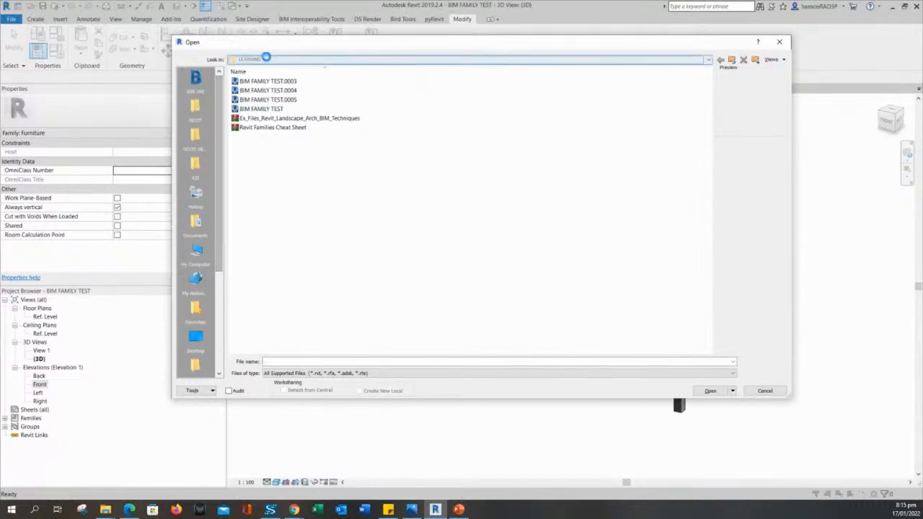
click(266, 60)
key(Escape)
key(Escape)
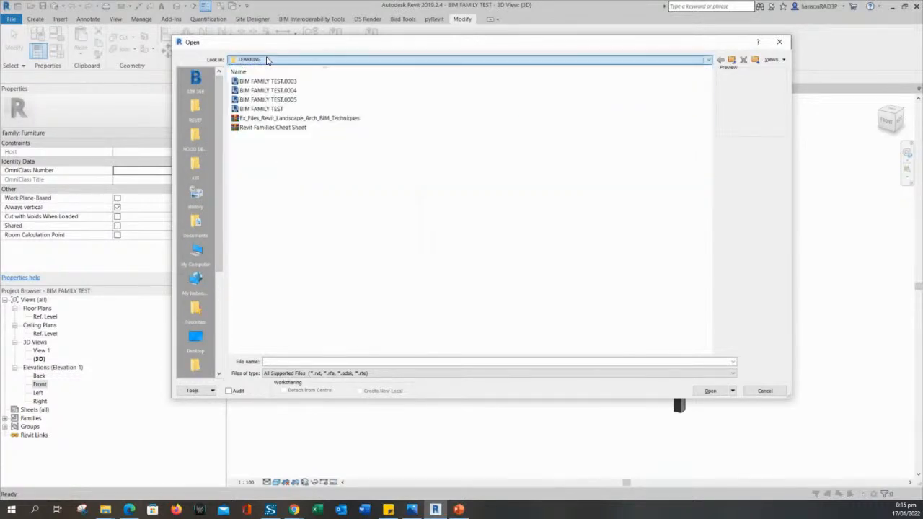
Open the recent Sample Architecture Project and show the Kitchen & Dining area on its Level 1 floor plan.
click(18, 6)
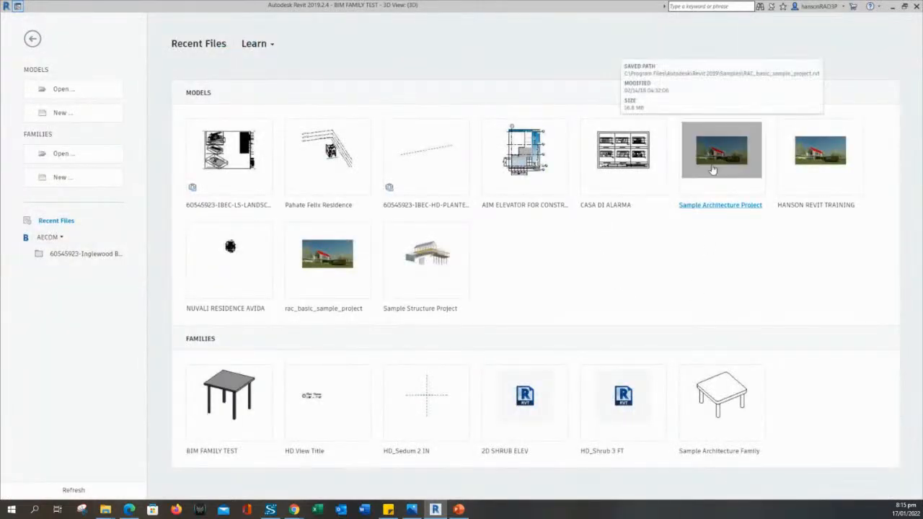
click(712, 169)
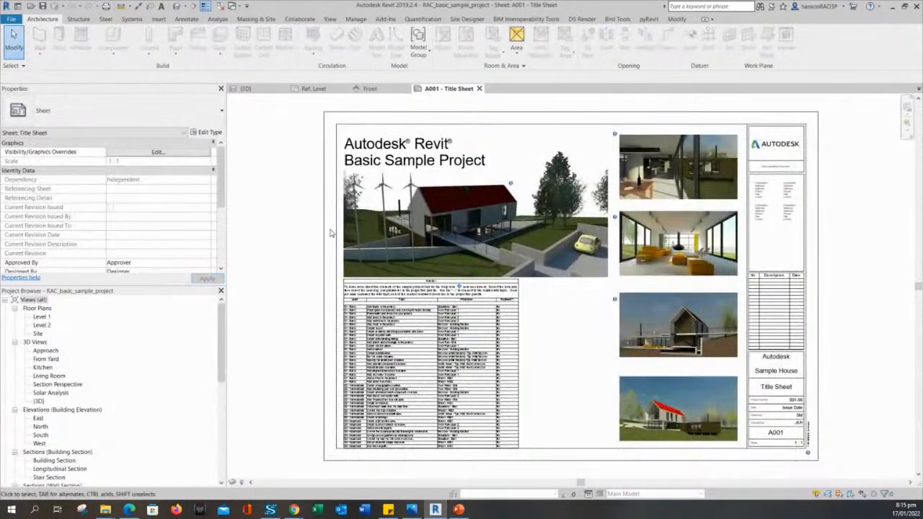
click(51, 318)
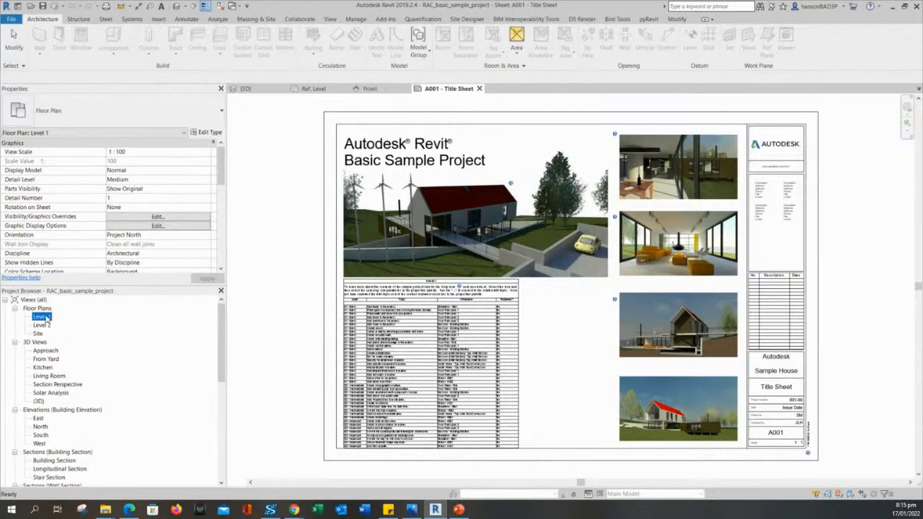
double_click(42, 317)
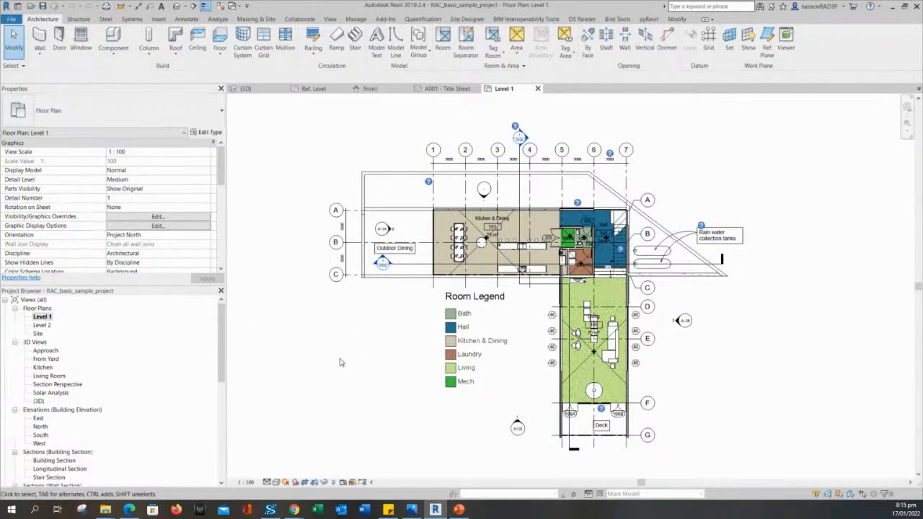
scroll(568, 226, up, 5)
scroll(439, 239, up, 2)
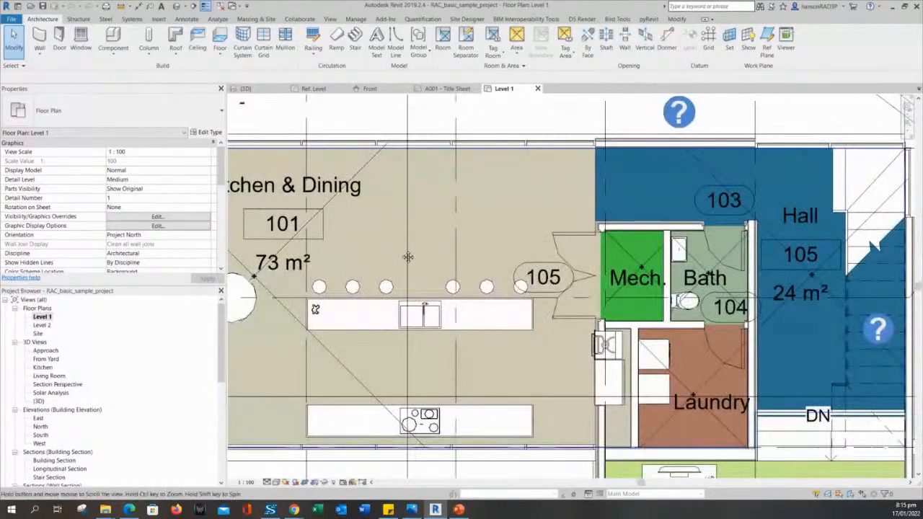
middle_drag(438, 239, 573, 278)
scroll(462, 246, down, 2)
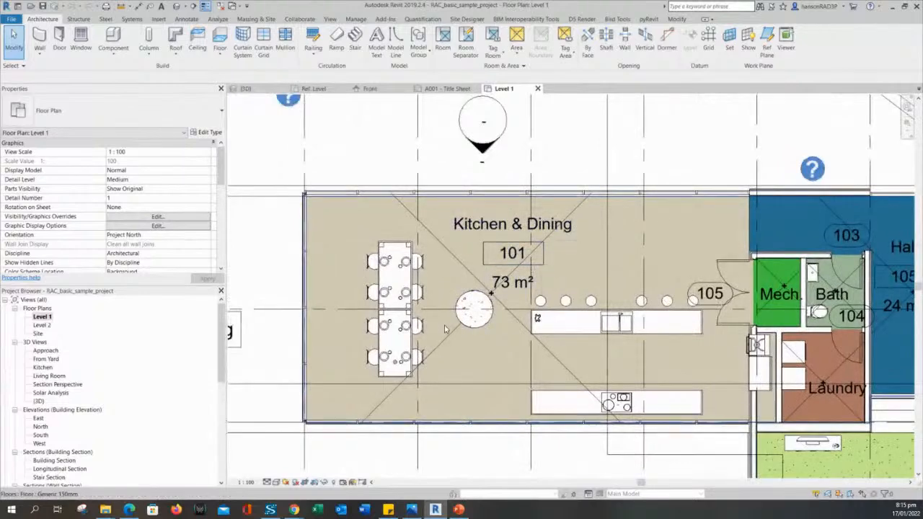
scroll(511, 386, up, 3)
scroll(698, 386, down, 1)
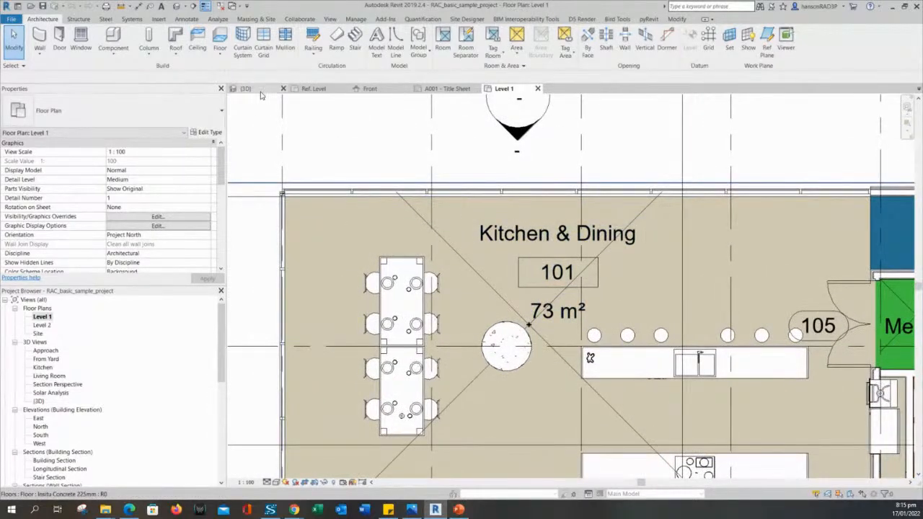
Return to the table family's Ref. Level plan and load the family into the sample project.
click(370, 89)
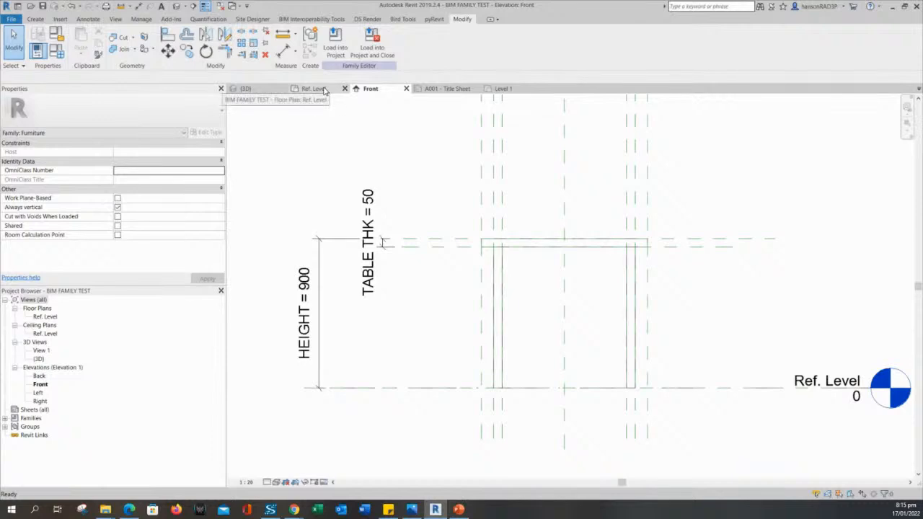
click(314, 88)
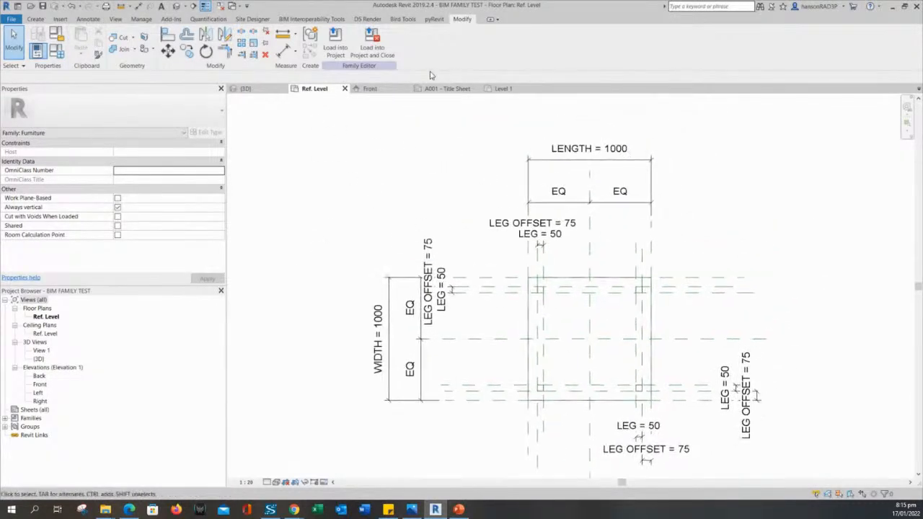
middle_drag(341, 235, 288, 202)
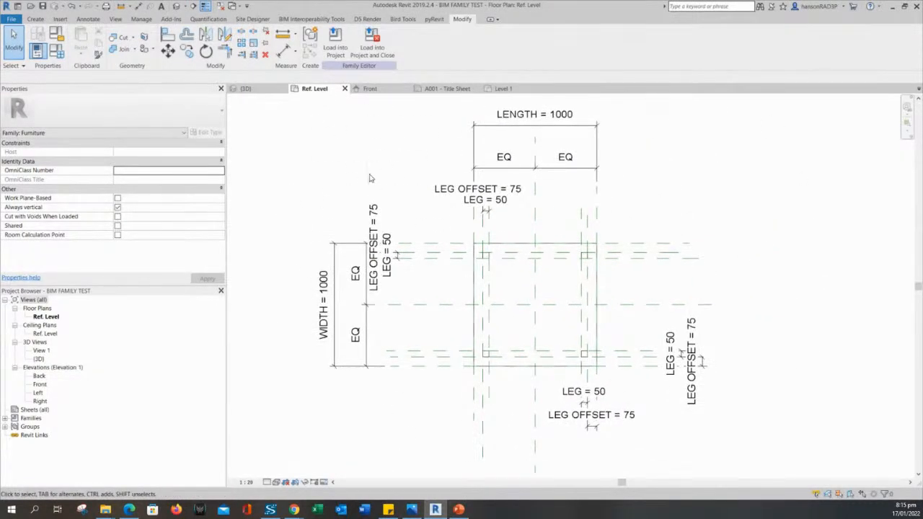
mouse_move(377, 179)
middle_down()
mouse_move(391, 123)
mouse_move(427, 187)
middle_up()
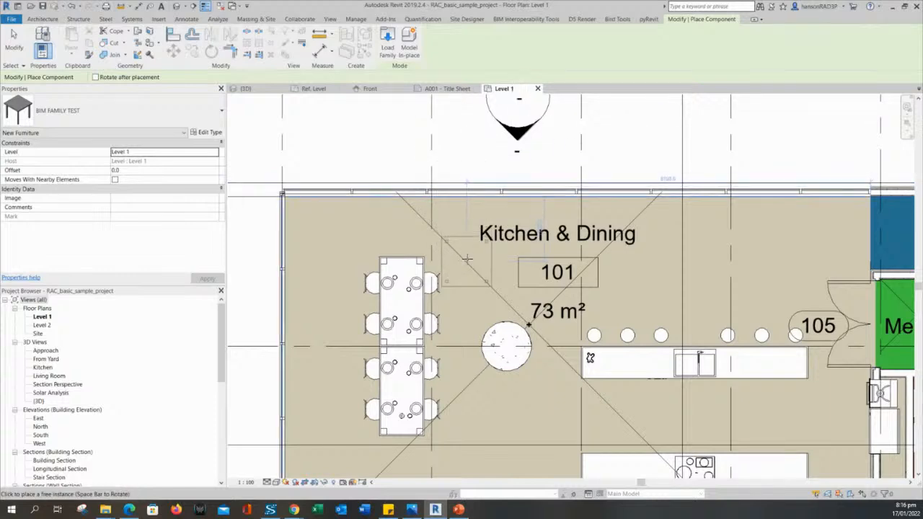
Place the BIM FAMILY TEST table on Level 1 in the Living room, near the outer wall by grid C, and end placement.
middle_drag(495, 297, 385, 176)
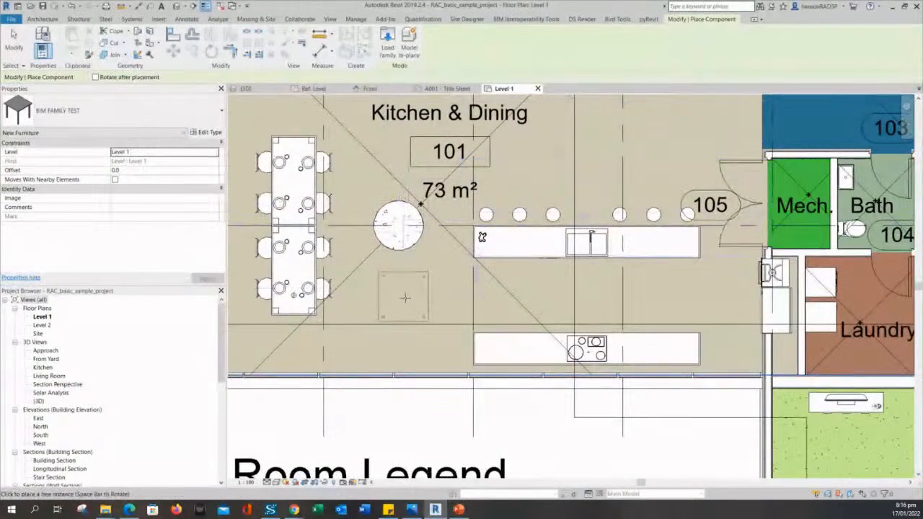
scroll(617, 234, up, 2)
scroll(652, 191, up, 2)
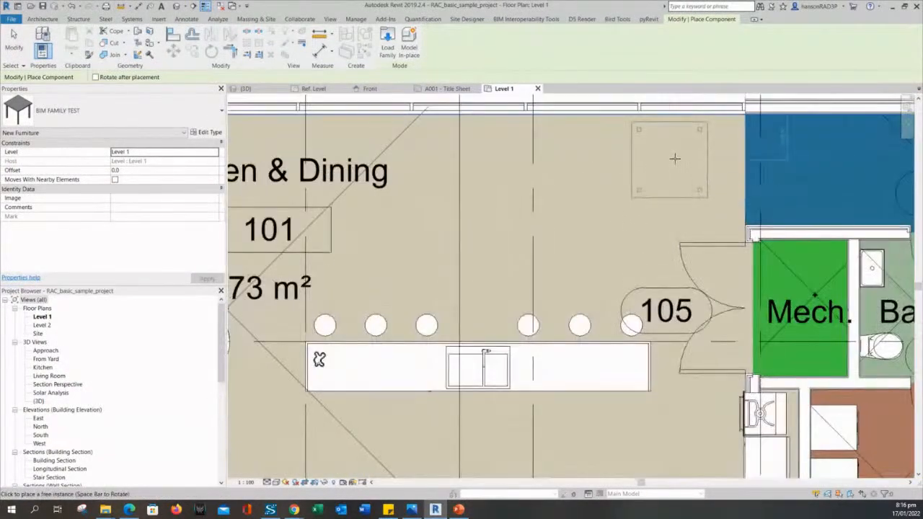
scroll(573, 177, down, 3)
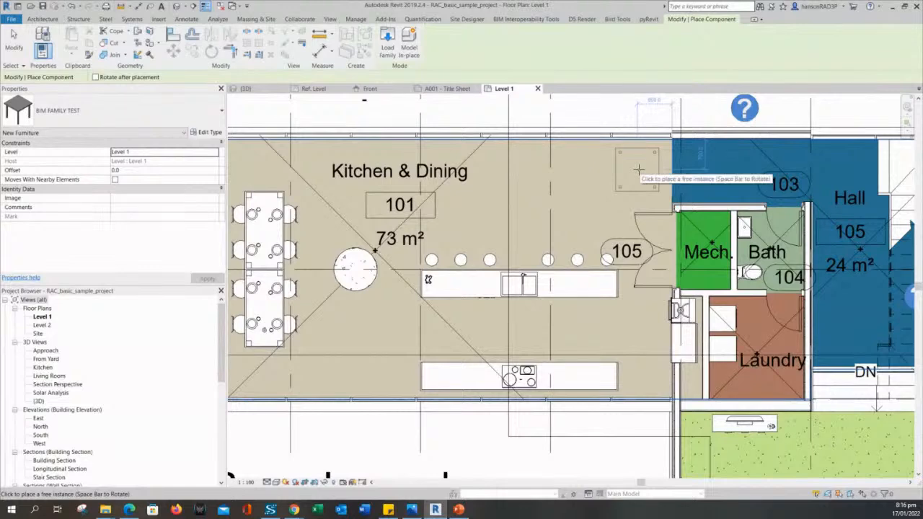
middle_drag(642, 180, 635, 182)
scroll(635, 177, up, 1)
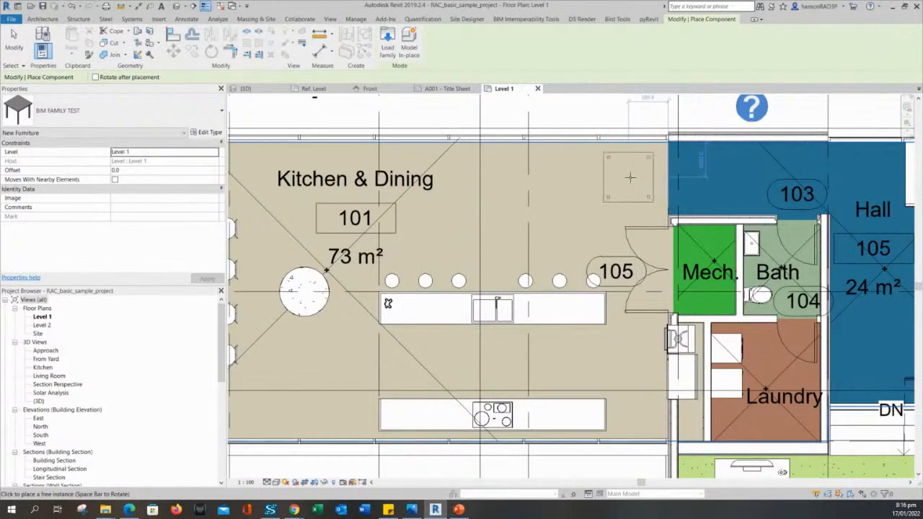
scroll(630, 206, down, 1)
middle_drag(633, 212, 688, 204)
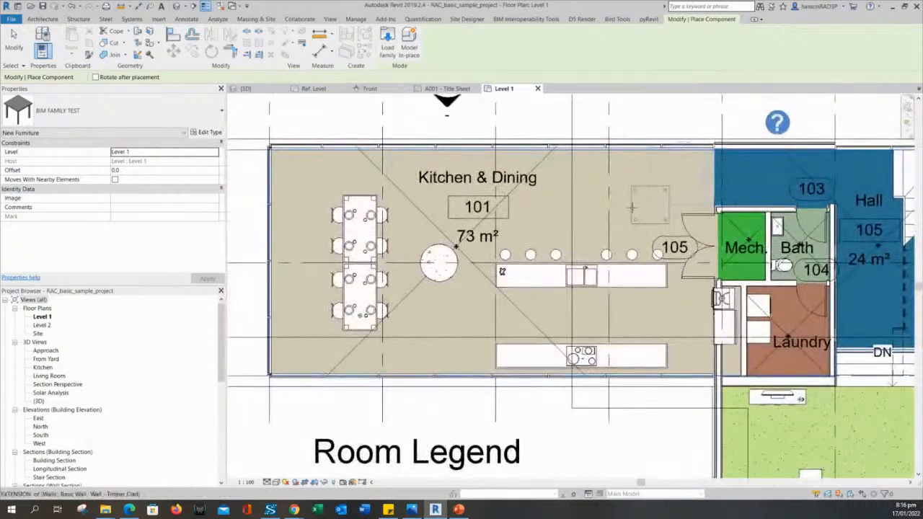
scroll(606, 223, up, 1)
scroll(503, 312, up, 2)
middle_drag(497, 294, 660, 372)
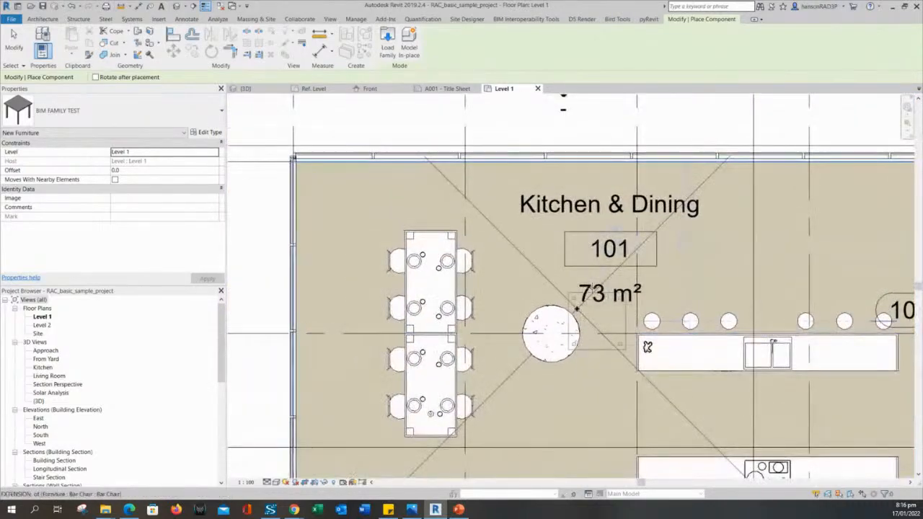
scroll(671, 266, down, 1)
middle_drag(671, 266, 349, 212)
scroll(722, 314, up, 3)
middle_drag(703, 462, 484, 235)
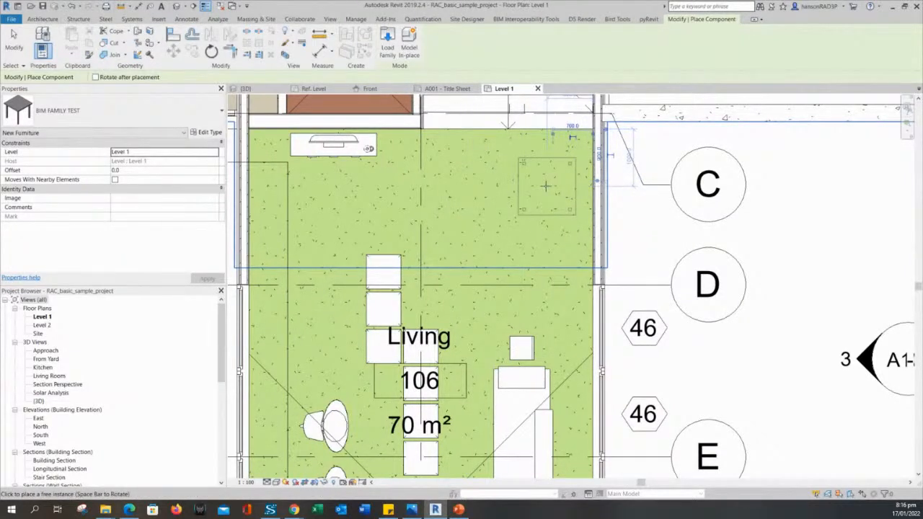
key(Escape)
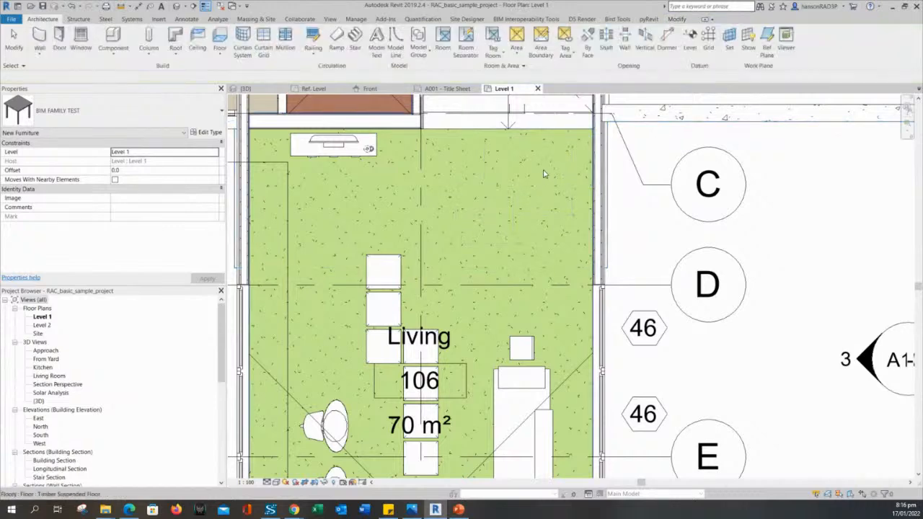
Try to select the placed table on the Living room floor near grid C.
middle_drag(551, 188, 575, 197)
click(567, 189)
key(Escape)
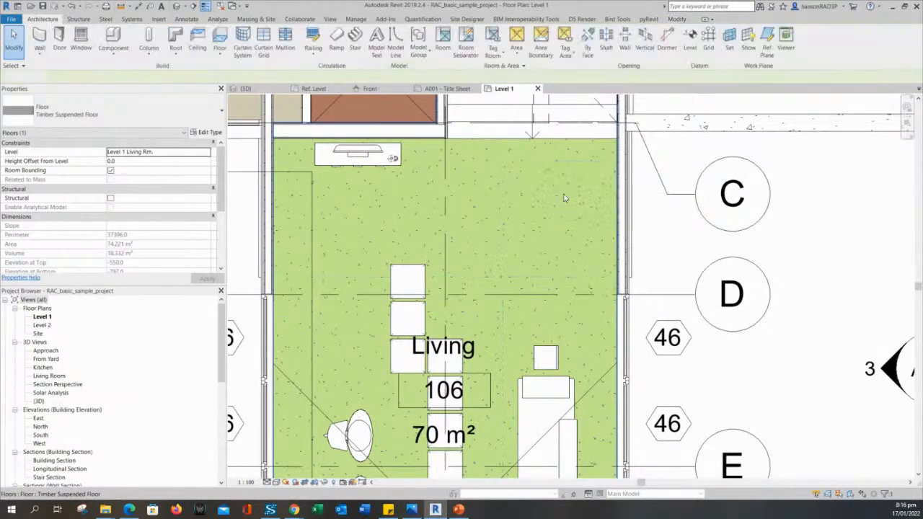
click(565, 185)
key(Escape)
click(564, 186)
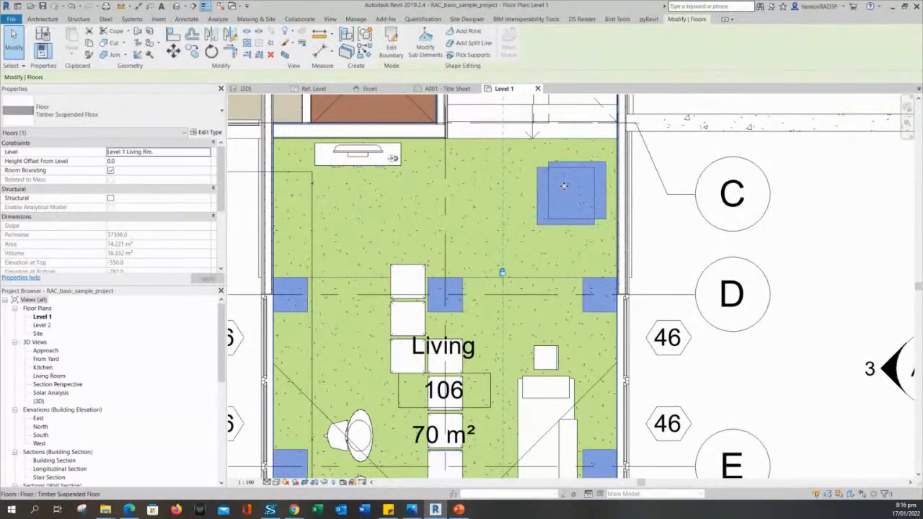
middle_drag(565, 186, 575, 151)
key(Escape)
click(574, 152)
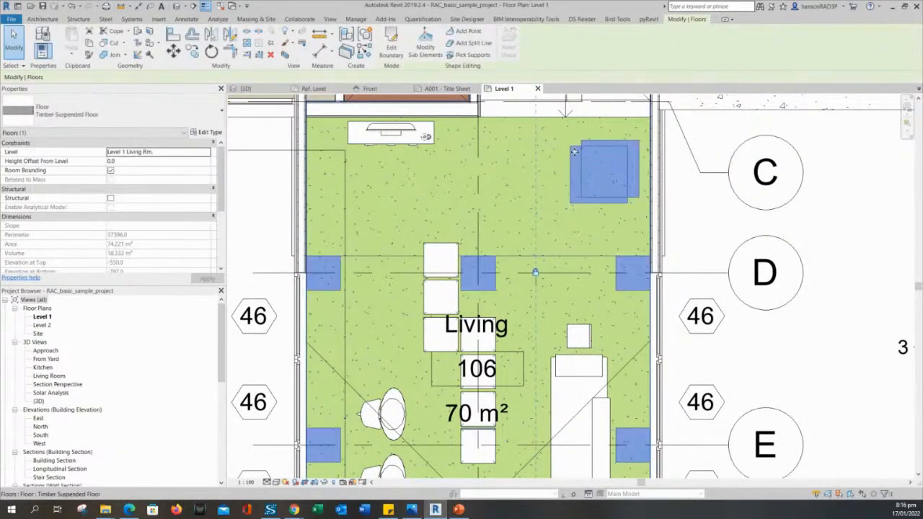
key(Escape)
middle_drag(577, 165, 607, 174)
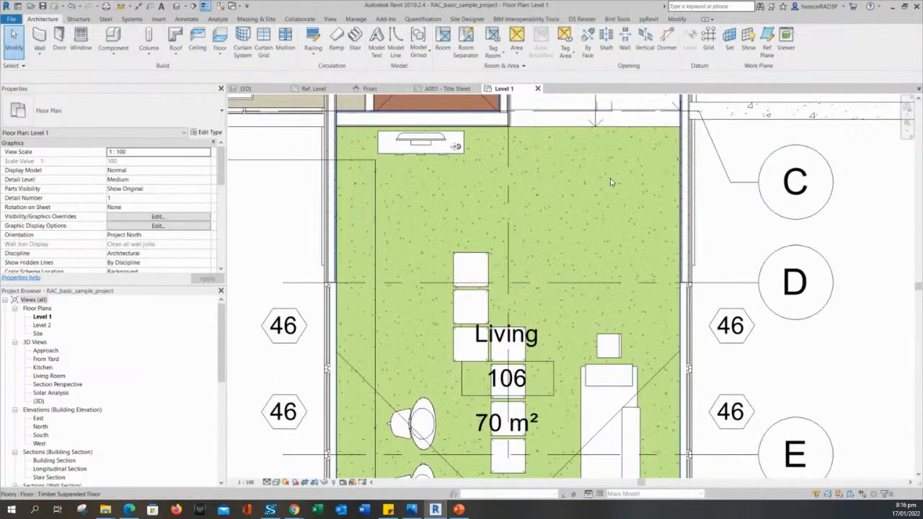
Place another BIM FAMILY TEST table in the Kitchen & Dining room, just above the bar chairs, and end placement.
click(610, 182)
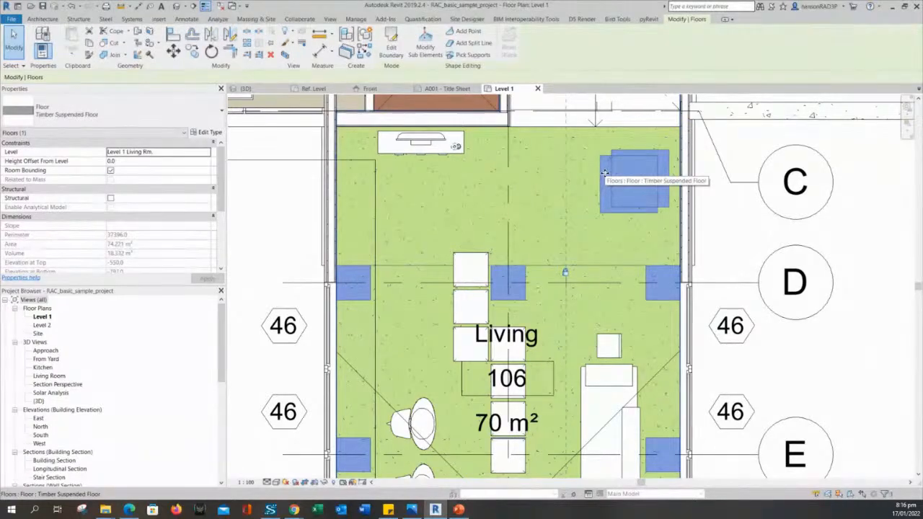
key(Escape)
scroll(681, 258, down, 4)
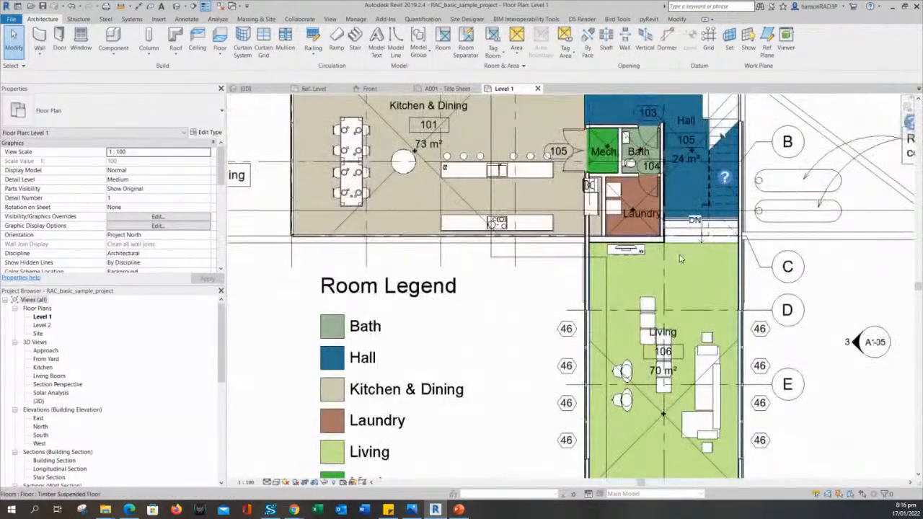
middle_drag(497, 203, 576, 284)
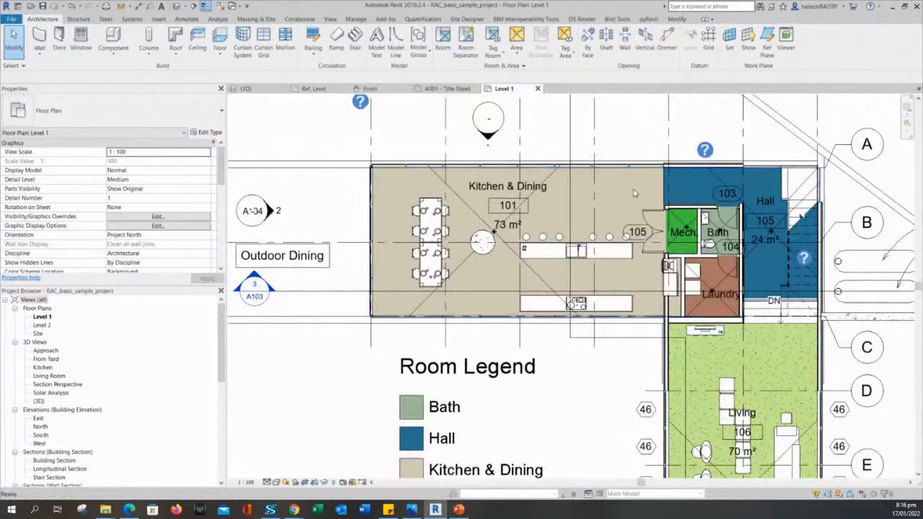
click(114, 40)
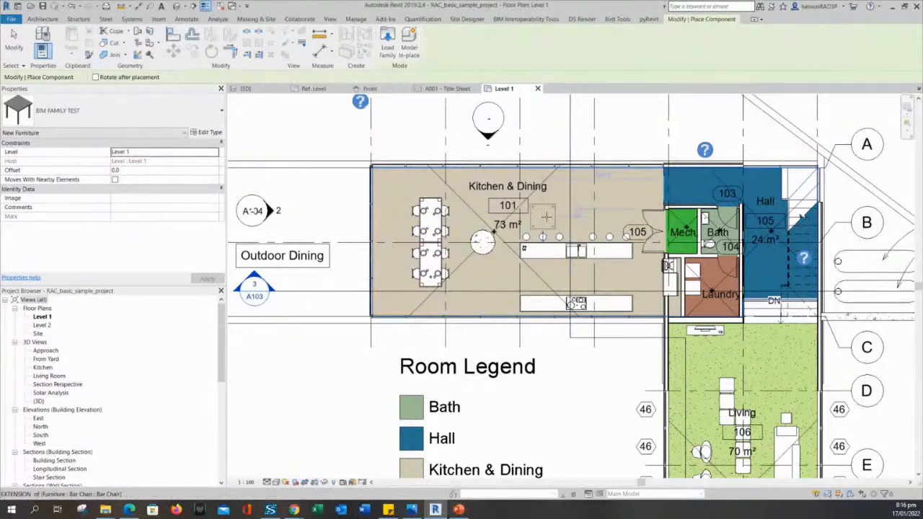
click(545, 215)
key(Escape)
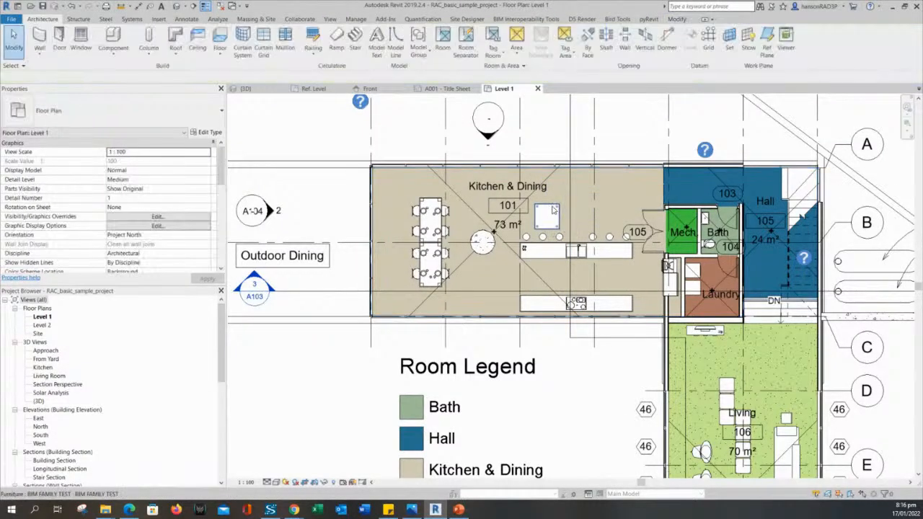
Move the new table into the Kitchen & Dining room's corner by the outer walls, clear of the dining table.
click(553, 210)
scroll(553, 209, up, 3)
drag(553, 210, 319, 155)
middle_drag(371, 194, 545, 259)
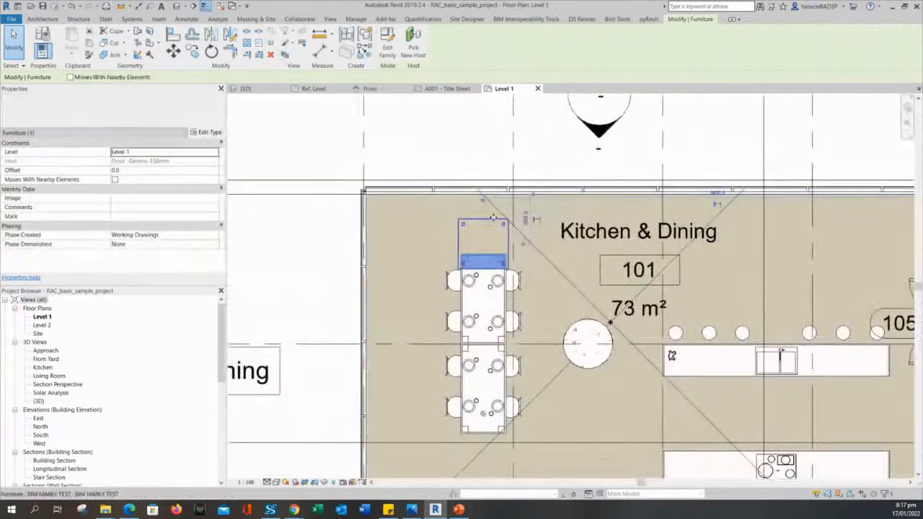
drag(493, 217, 416, 236)
scroll(417, 236, up, 2)
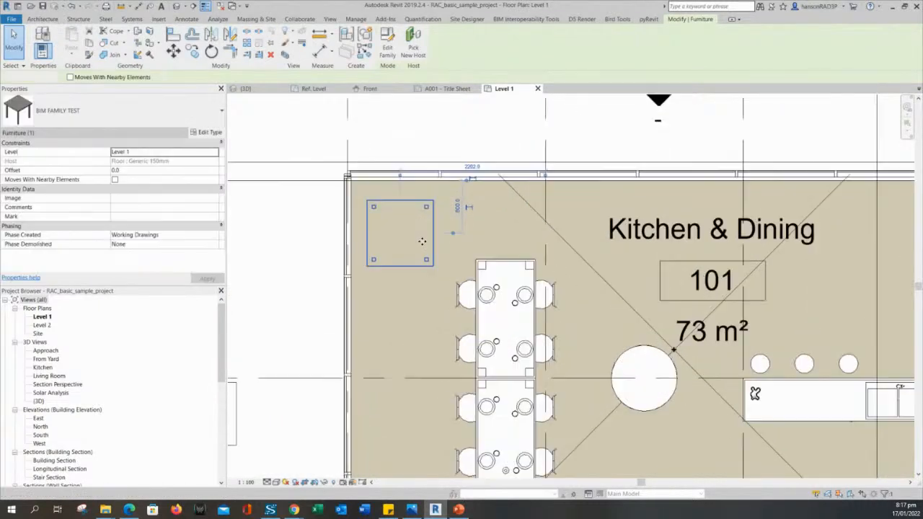
key(Escape)
Examine the table in the Kitchen & Dining corner and the types available for it, keeping BIM FAMILY TEST.
middle_drag(417, 268, 496, 288)
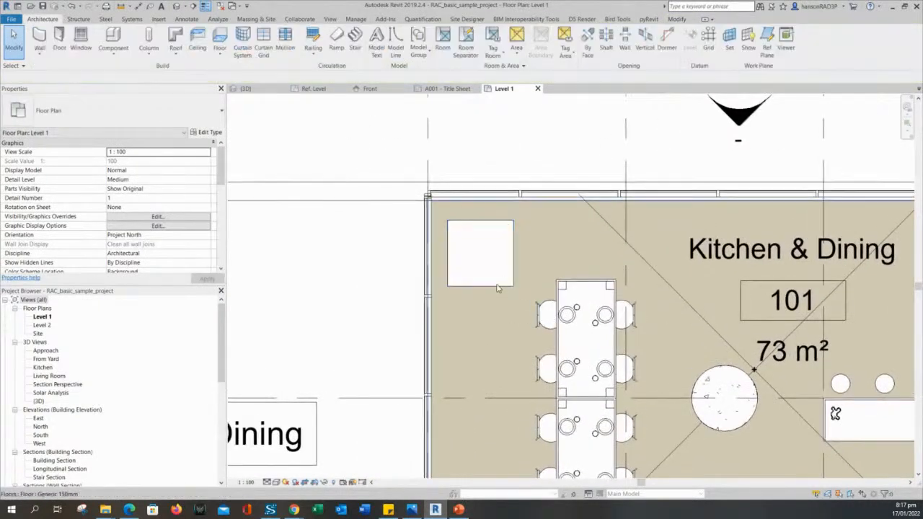
click(485, 262)
scroll(487, 285, up, 2)
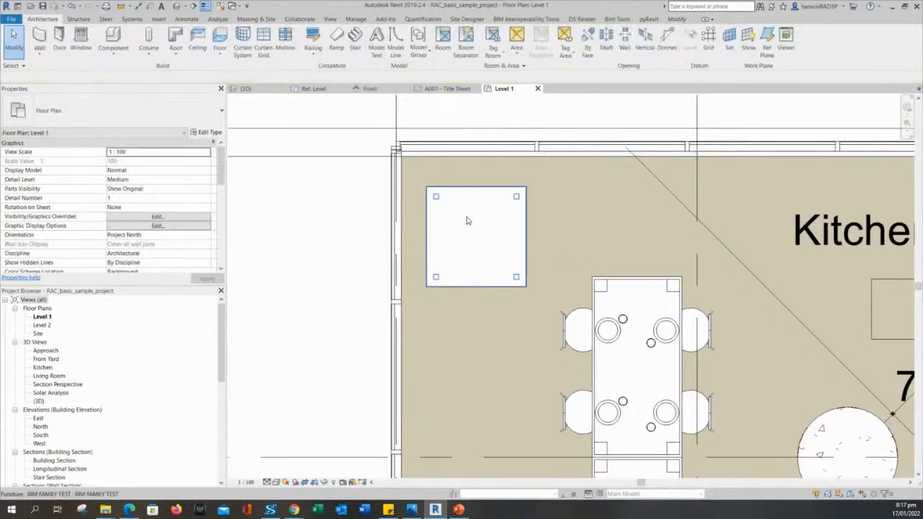
click(506, 194)
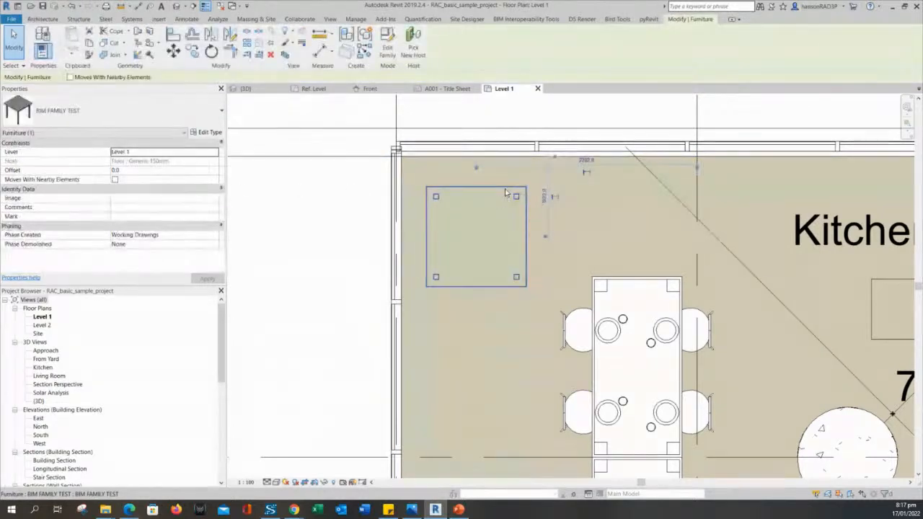
scroll(512, 236, down, 2)
key(Escape)
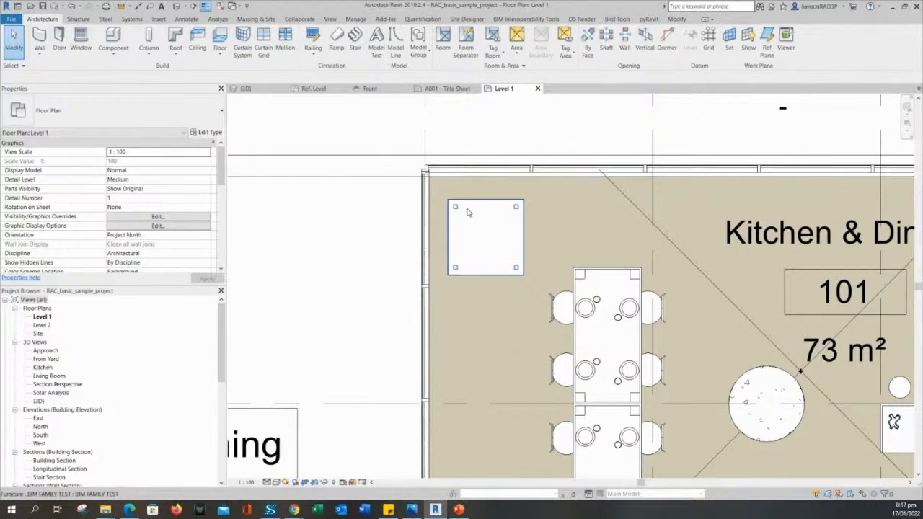
click(503, 228)
scroll(664, 273, down, 1)
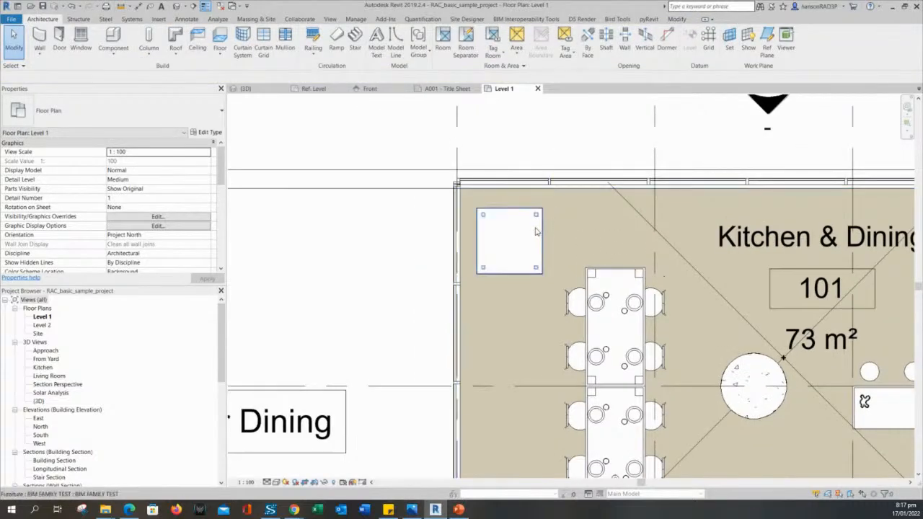
middle_drag(606, 247, 583, 240)
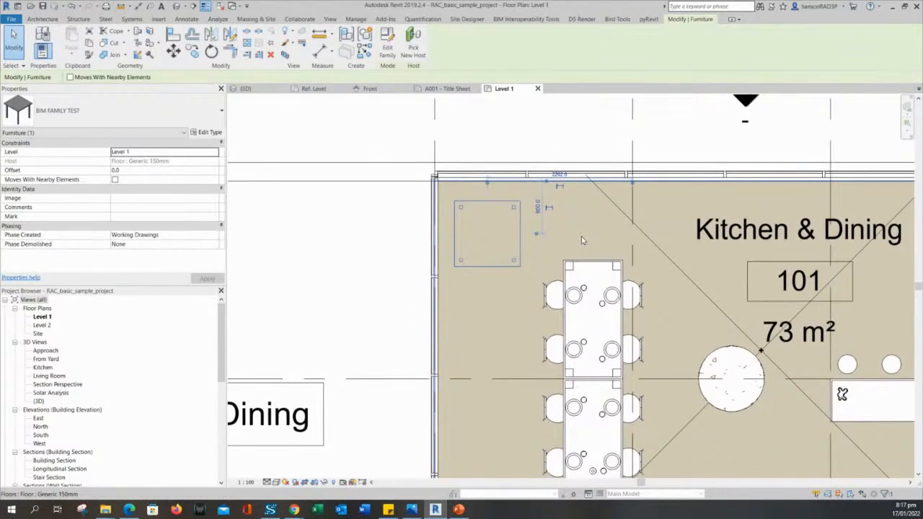
click(582, 239)
click(500, 209)
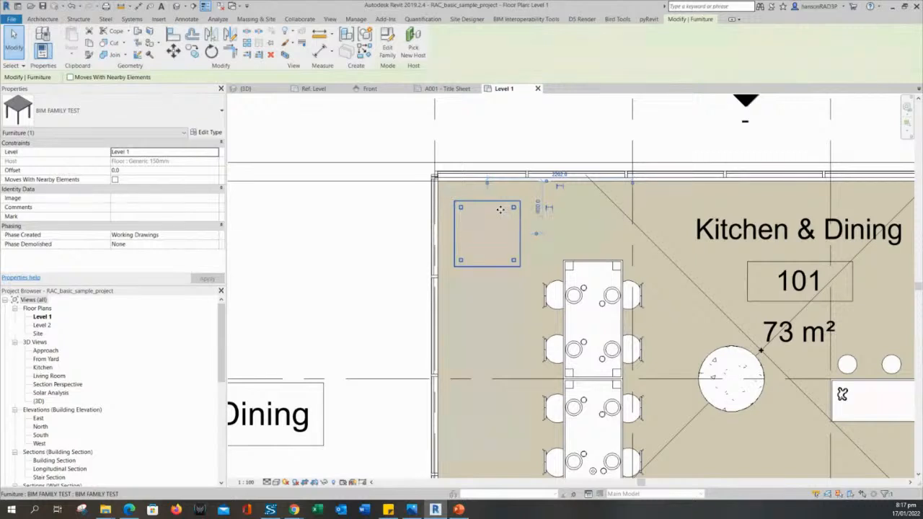
click(101, 116)
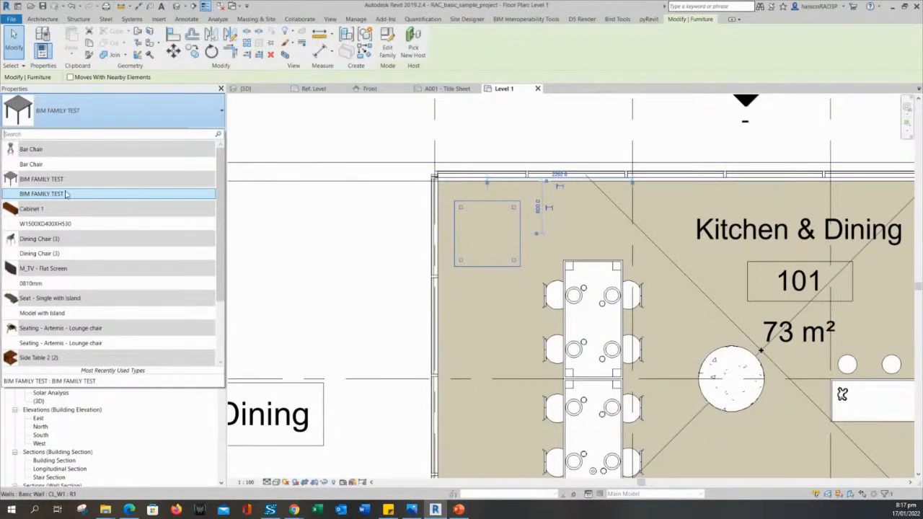
click(105, 191)
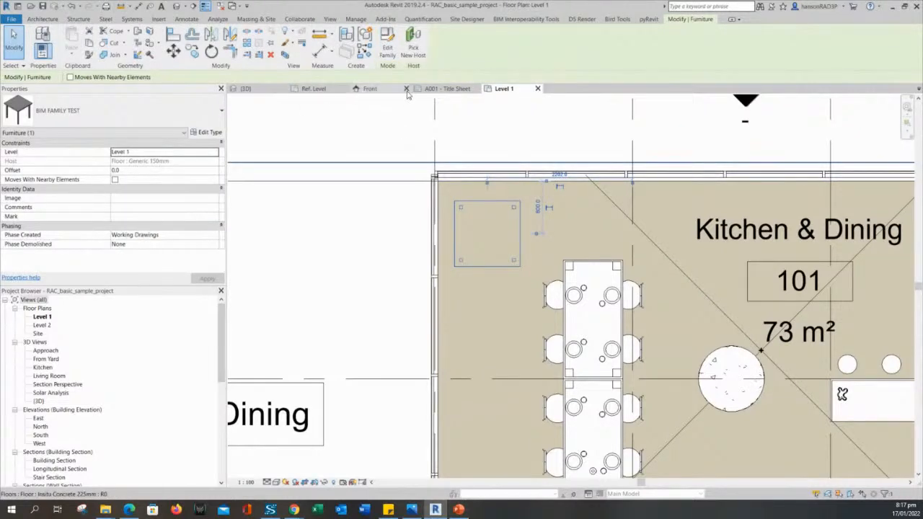
Open the selected table's family for editing and show its Ref. Level plan.
click(388, 42)
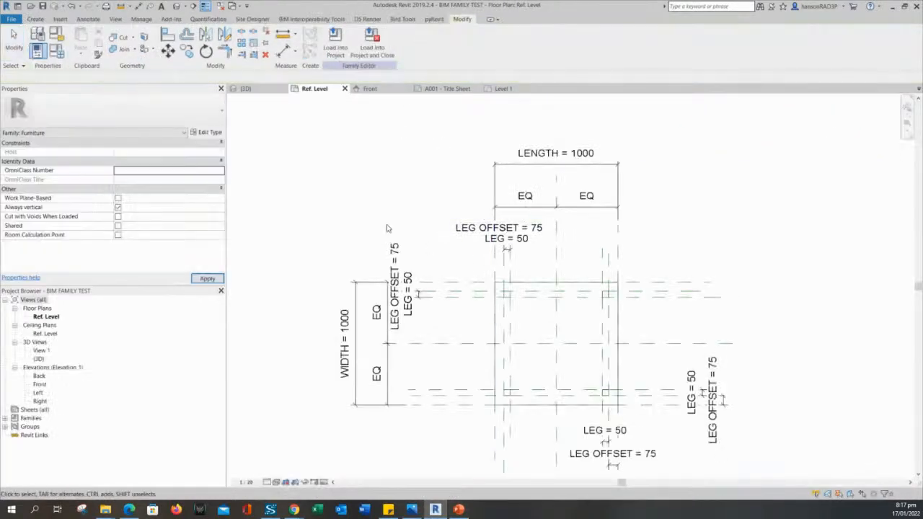
middle_drag(421, 249, 422, 200)
scroll(517, 261, up, 3)
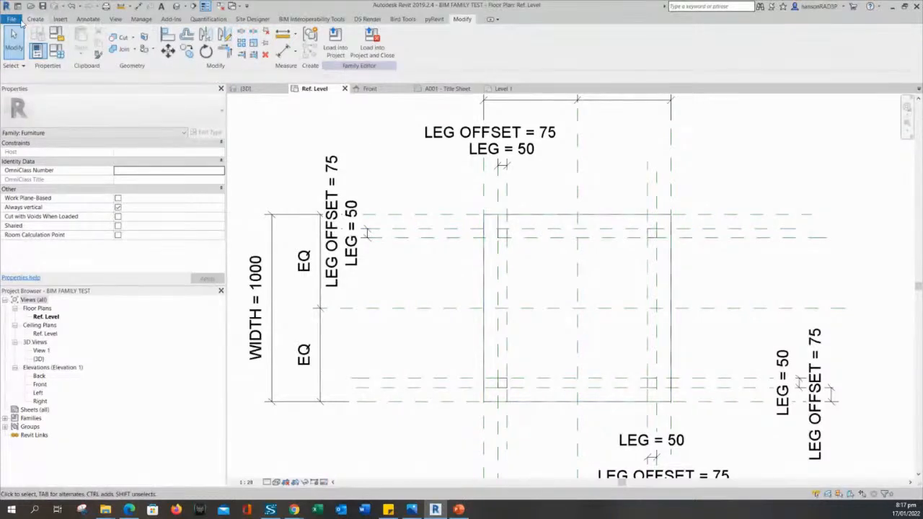
Start saving a copy of the family in the LEARNING folder under the file name TABLE.
click(12, 22)
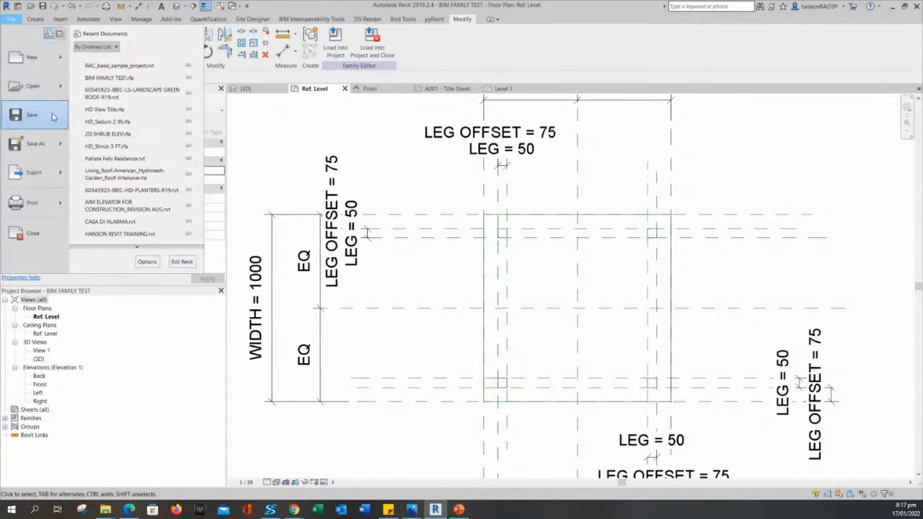
mouse_move(50, 146)
click(128, 135)
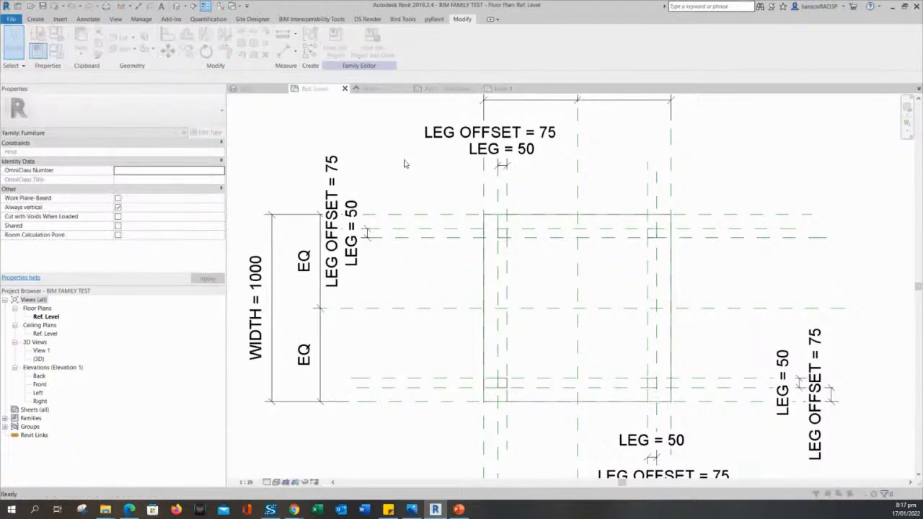
drag(343, 357, 329, 357)
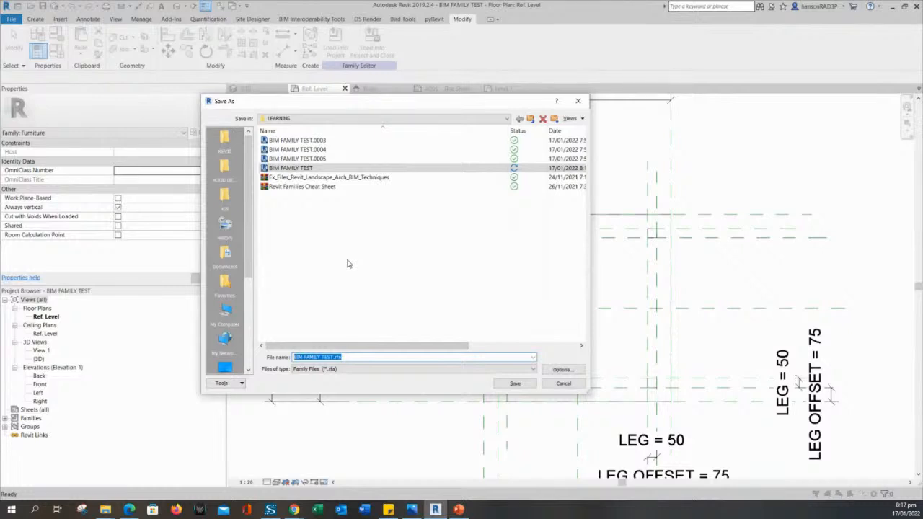
text(TABLE)
Review the file save options for the family, including the Maximum setting, and accept them.
click(574, 371)
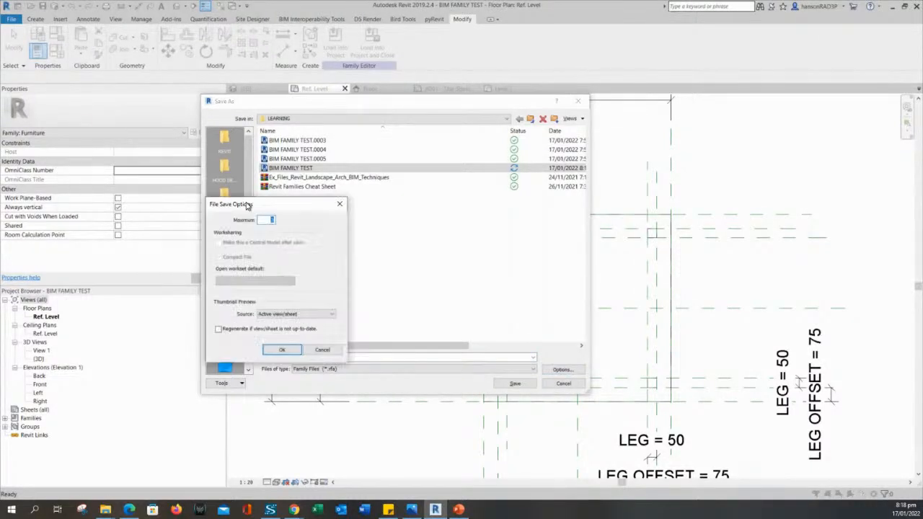
drag(254, 202, 448, 215)
click(519, 354)
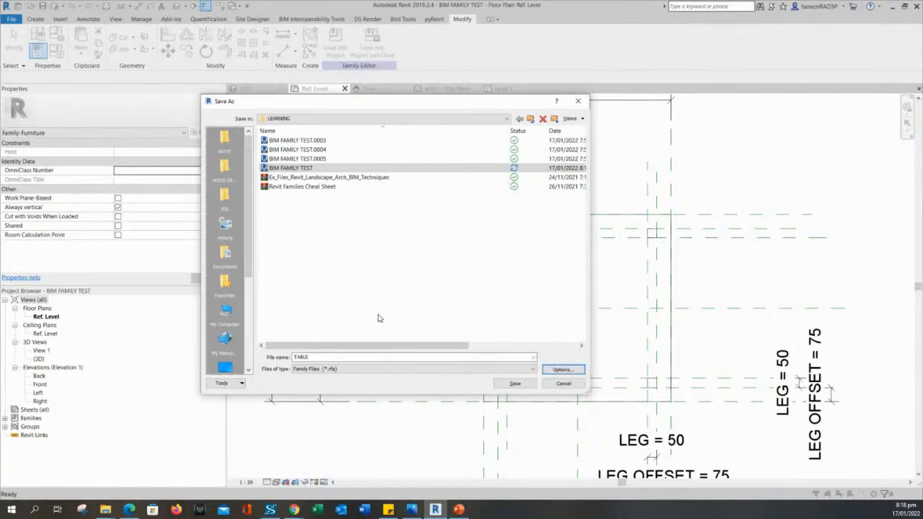
double_click(368, 358)
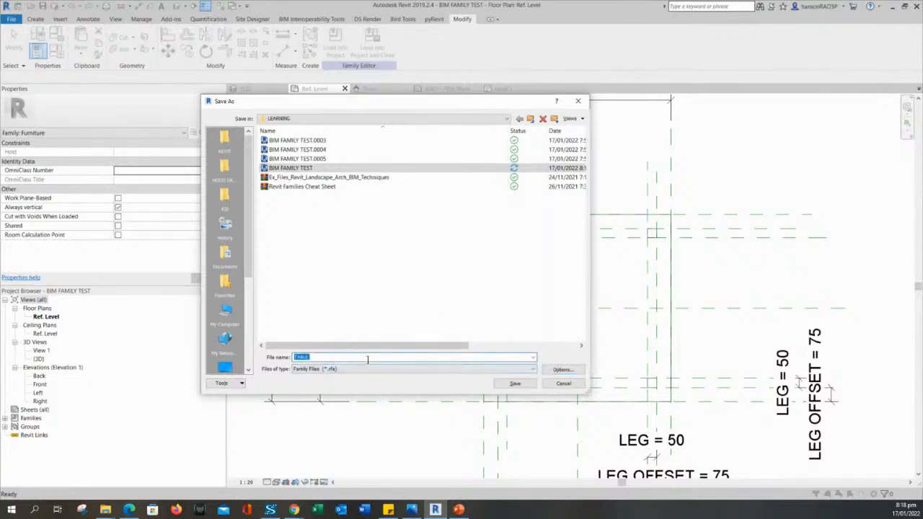
click(564, 370)
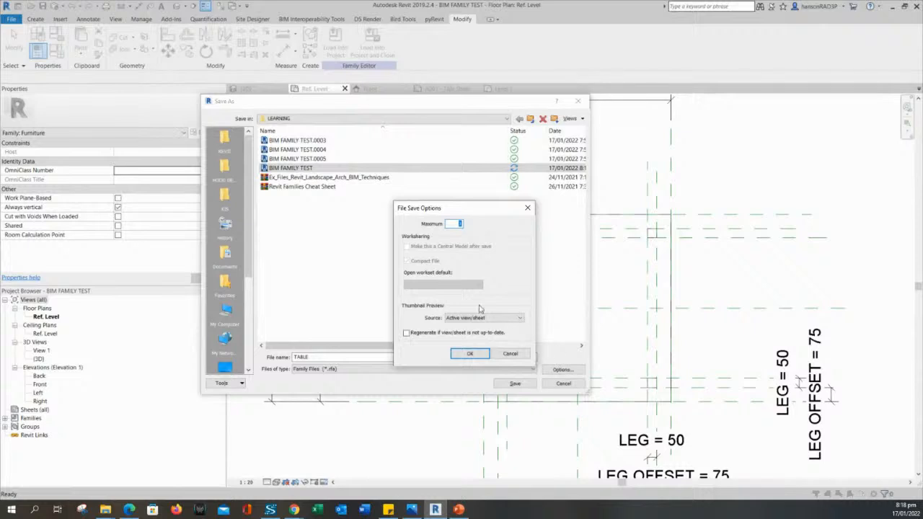
drag(443, 211, 448, 211)
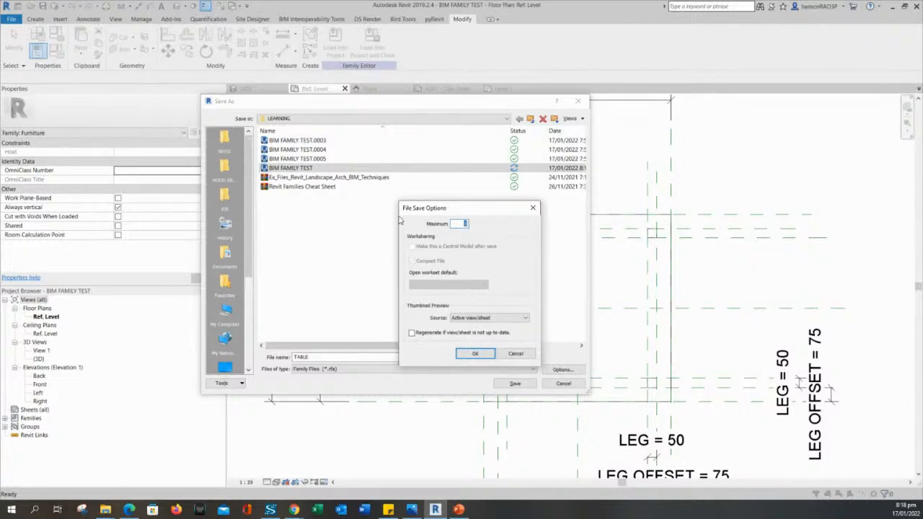
click(459, 224)
drag(457, 209, 466, 211)
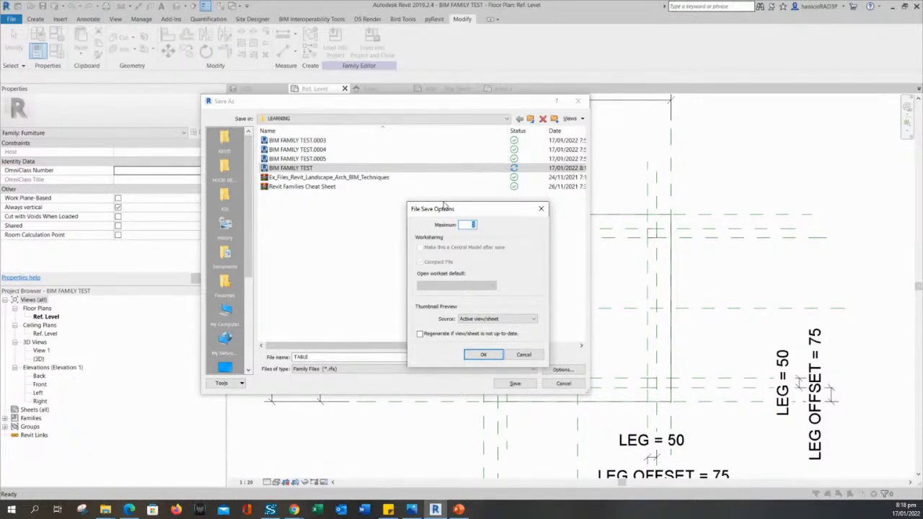
drag(445, 207, 432, 207)
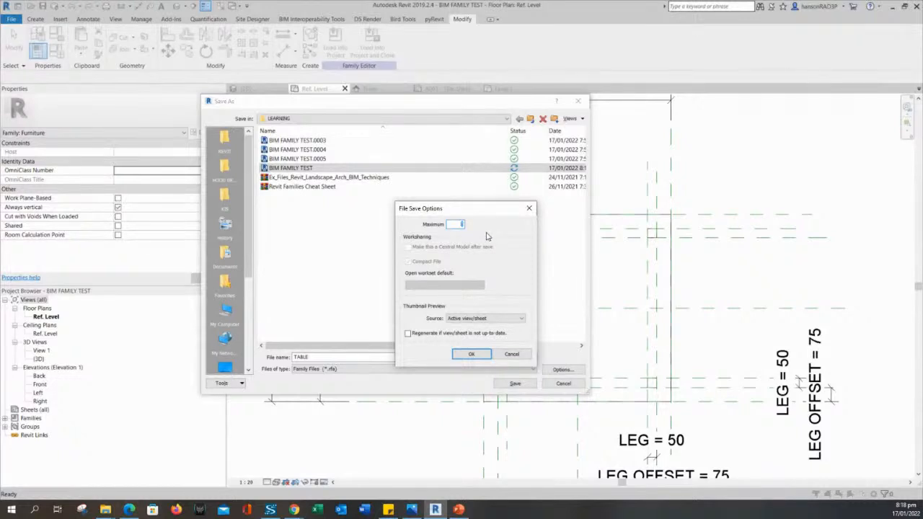
drag(472, 214, 443, 214)
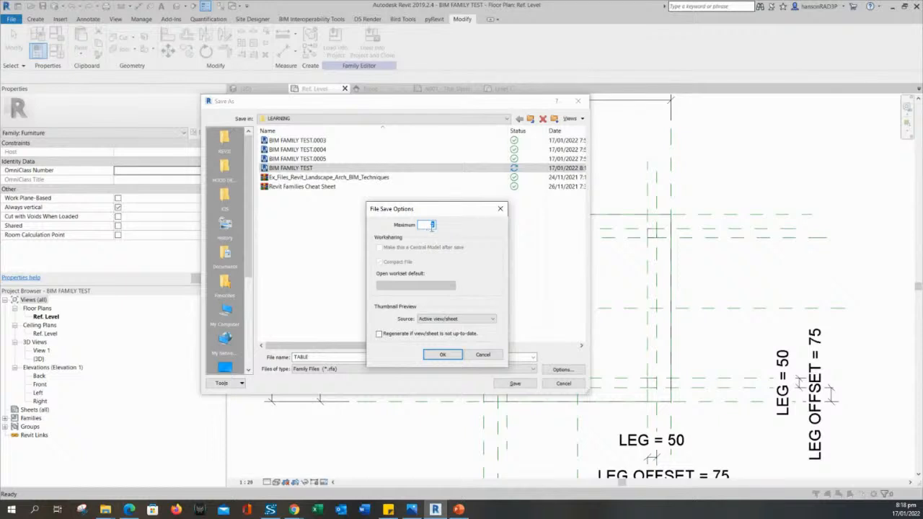
click(443, 354)
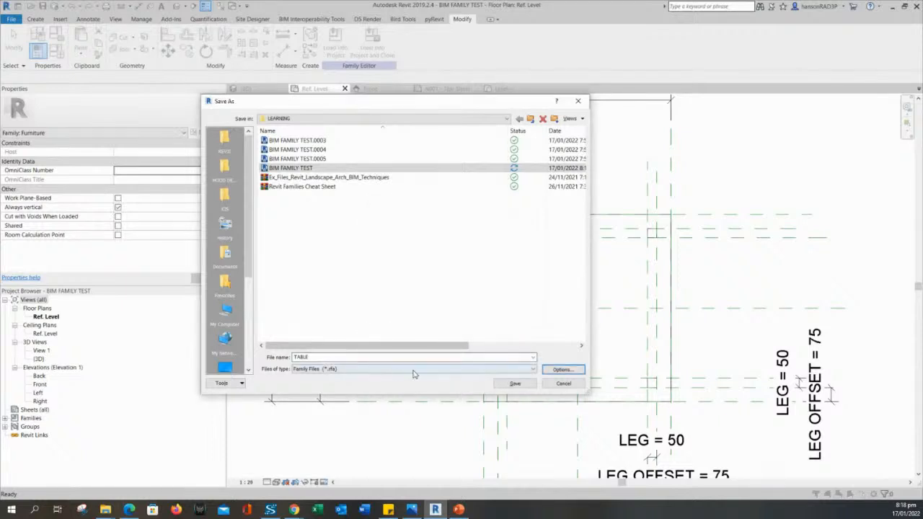
Save the family as TABLE and leave nothing selected in its Ref. Level plan.
click(513, 389)
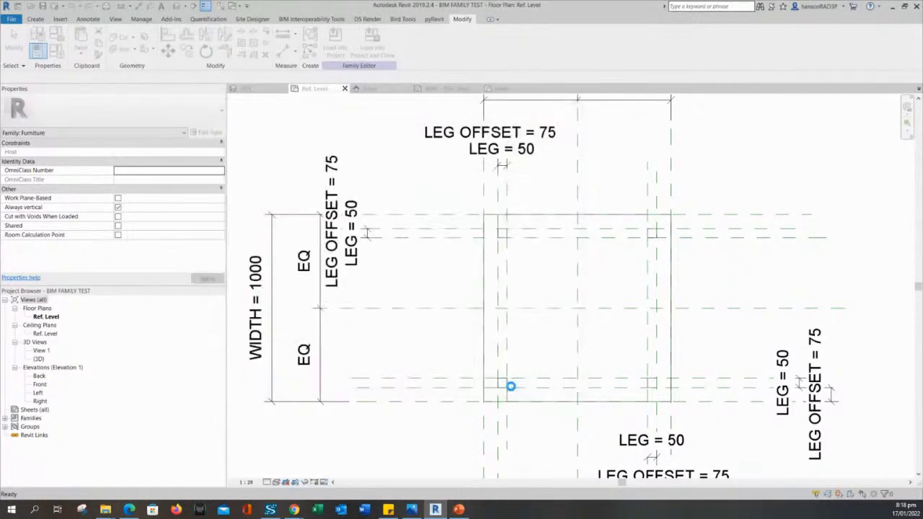
click(489, 152)
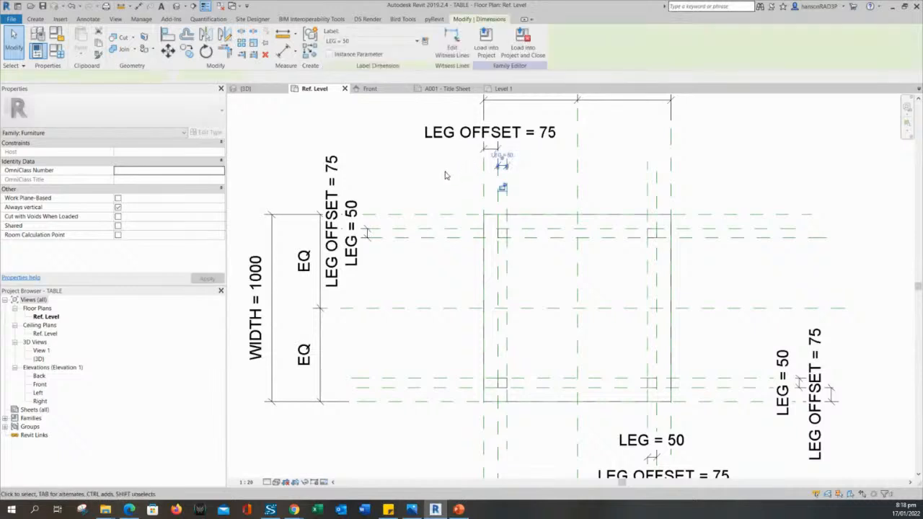
click(421, 171)
middle_drag(420, 175, 467, 189)
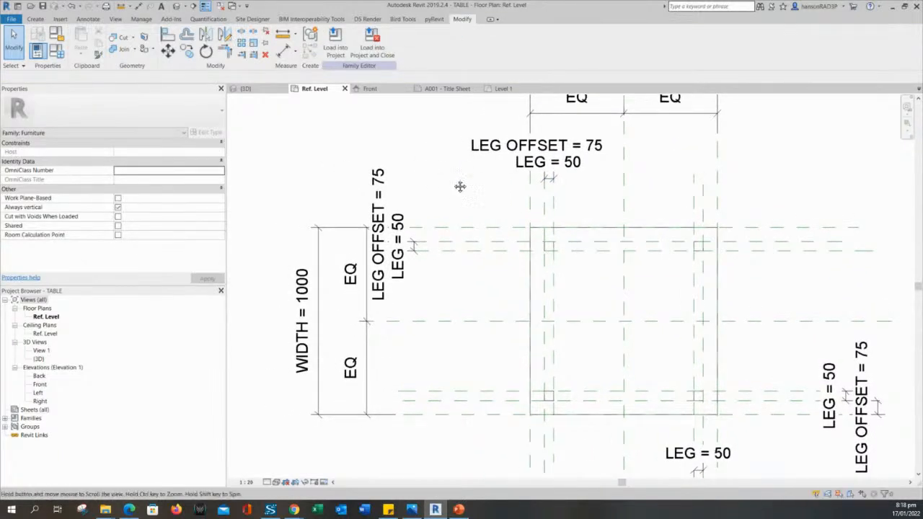
middle_drag(461, 185, 473, 210)
scroll(457, 208, down, 2)
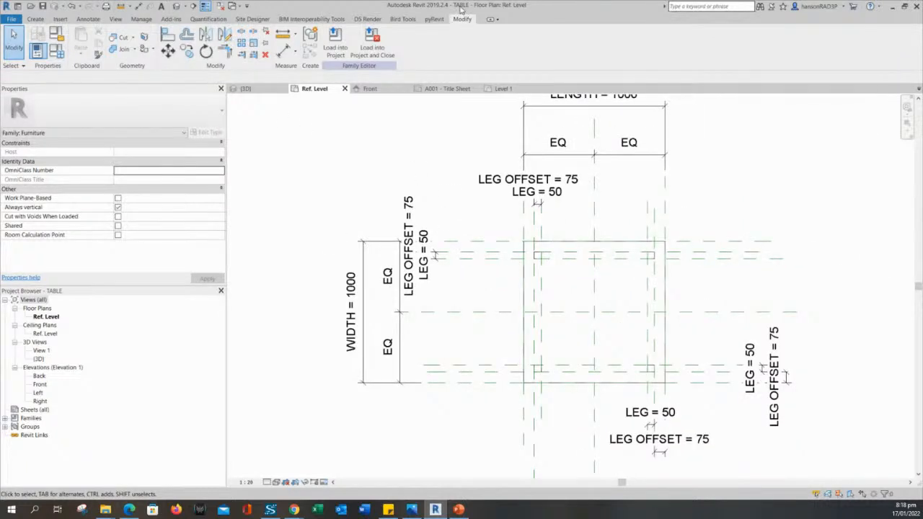
middle_drag(445, 198, 453, 192)
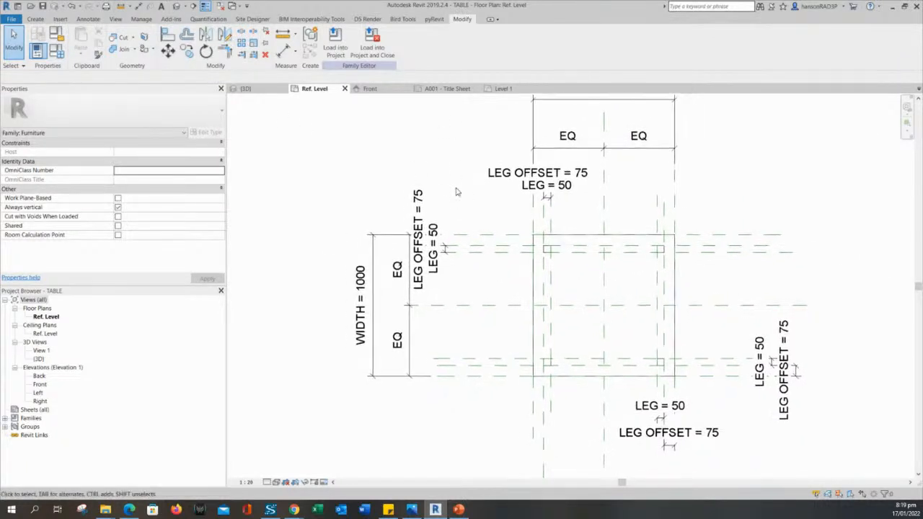
Create a new family type named COFFEE TABLE.
click(57, 52)
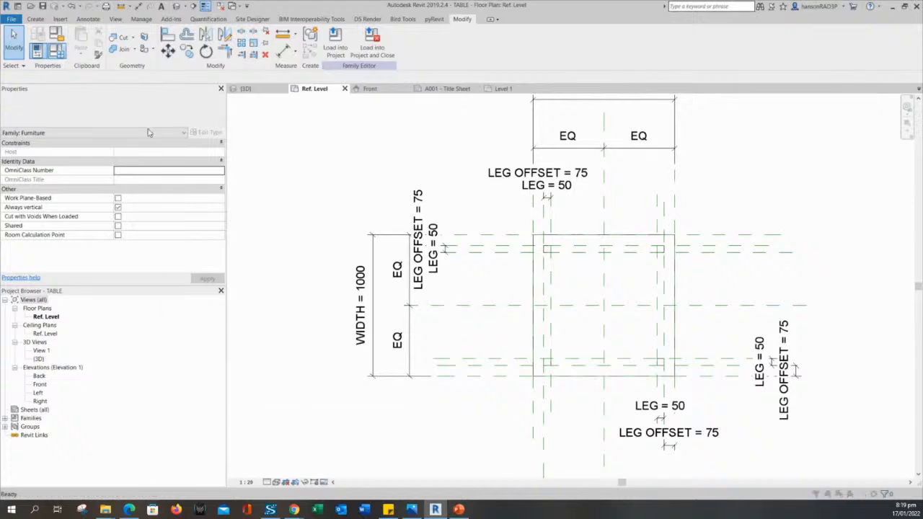
drag(371, 120, 242, 113)
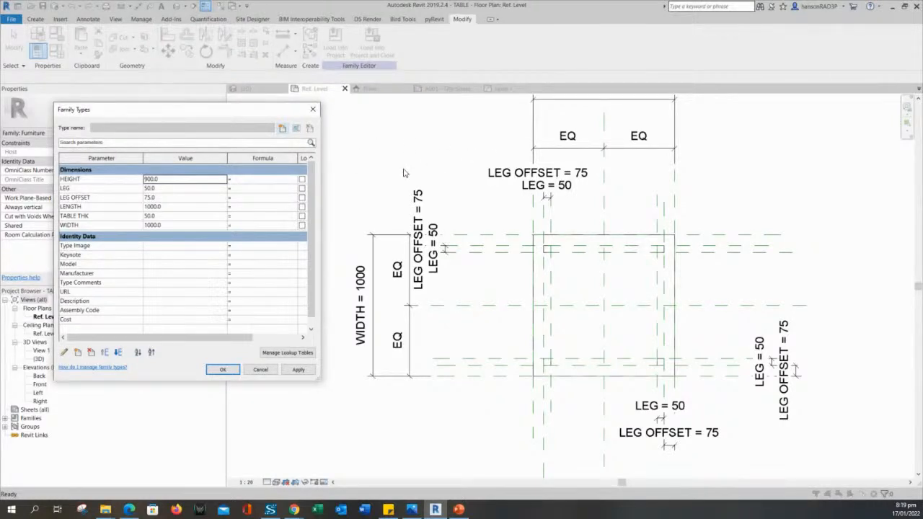
click(282, 128)
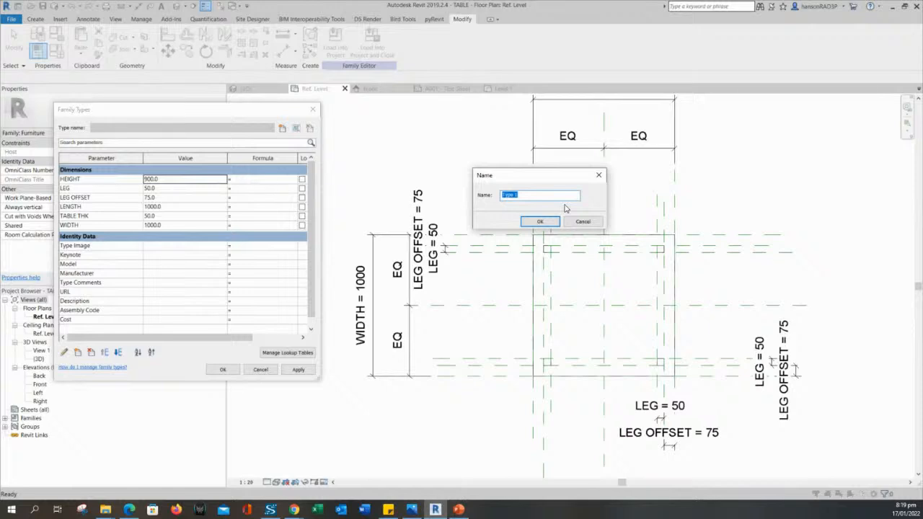
text(COFFEE TABLE)
key(Return)
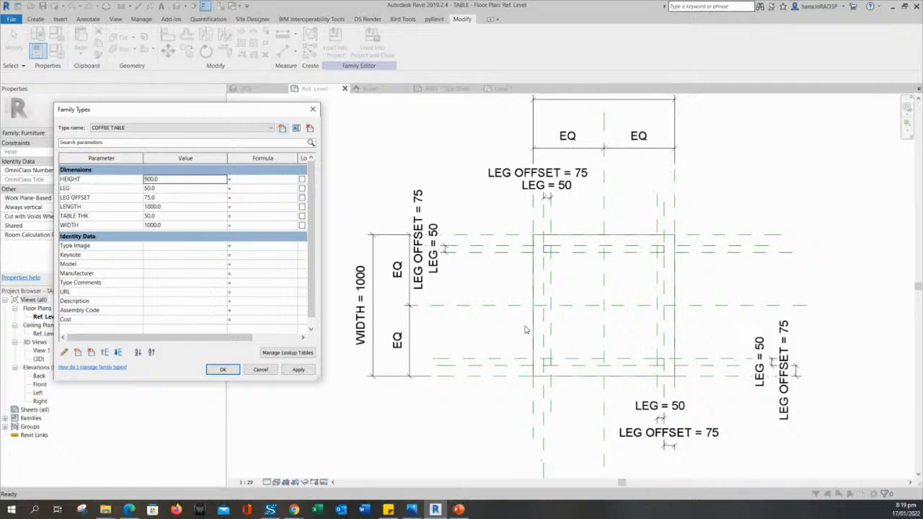
Set the COFFEE TABLE type's HEIGHT to 400 and WIDTH to 400, and apply the values.
click(165, 182)
text(400)
click(161, 189)
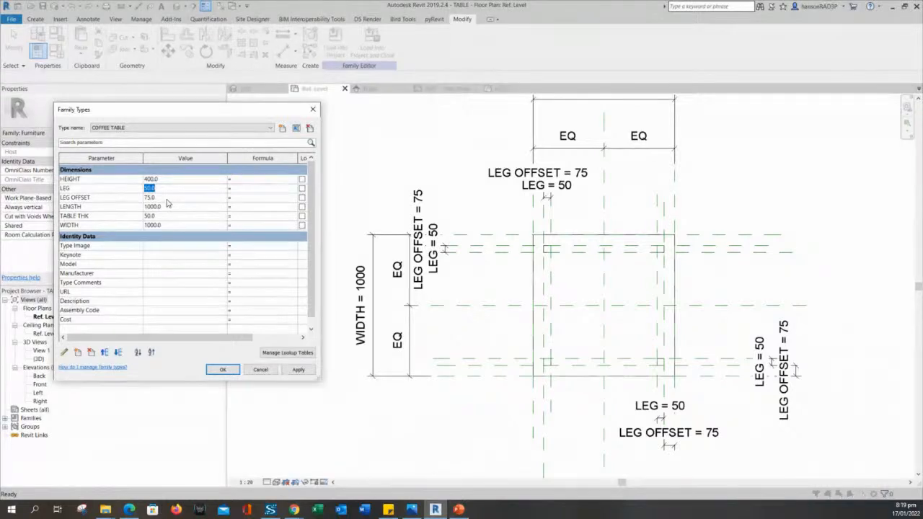
click(168, 206)
click(167, 226)
text(400)
click(299, 370)
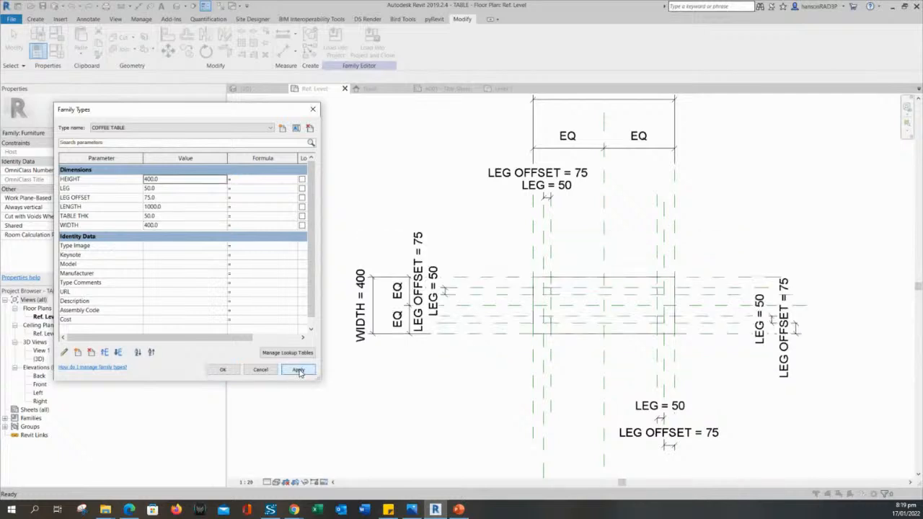
Set the COFFEE TABLE type's LEG OFFSET to 50 and accept the family type changes.
click(167, 215)
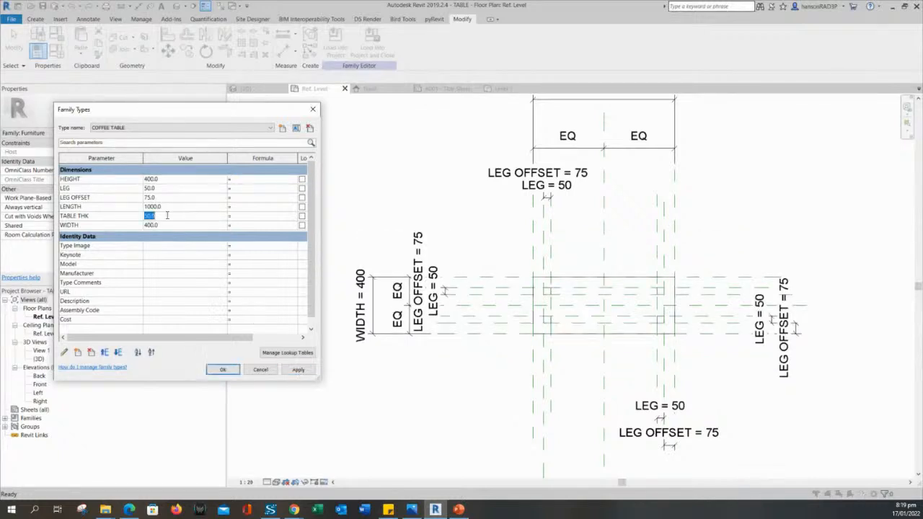
click(159, 188)
click(159, 197)
click(151, 197)
text(50)
click(303, 372)
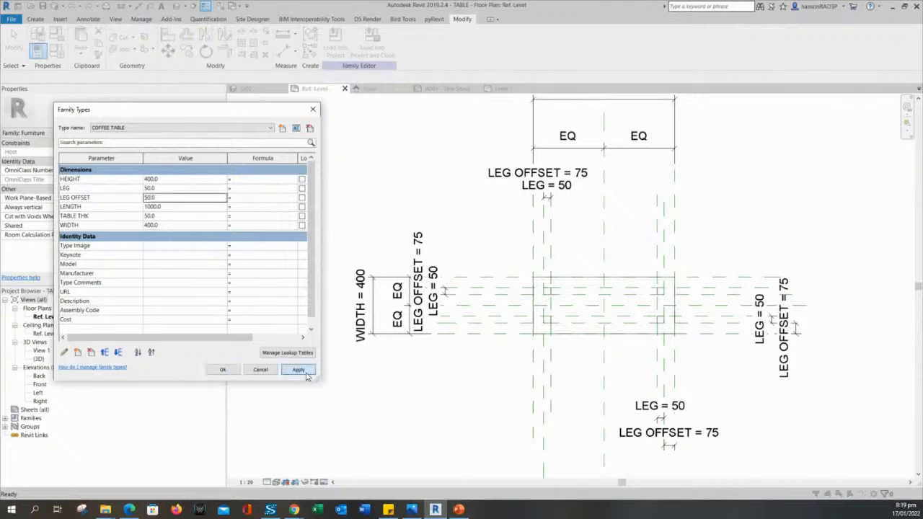
click(223, 369)
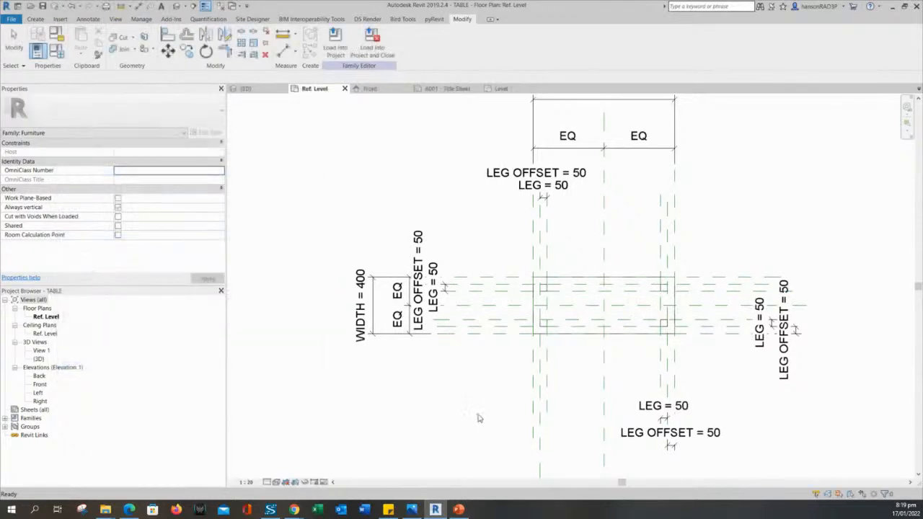
Show the table in 3D and set the COFFEE TABLE type's TABLE THK to 20, accepting the change.
click(176, 6)
mouse_move(603, 361)
shift+middle_down()
mouse_move(593, 362)
mouse_move(632, 344)
mouse_move(616, 349)
shift+middle_up()
scroll(614, 325, up, 2)
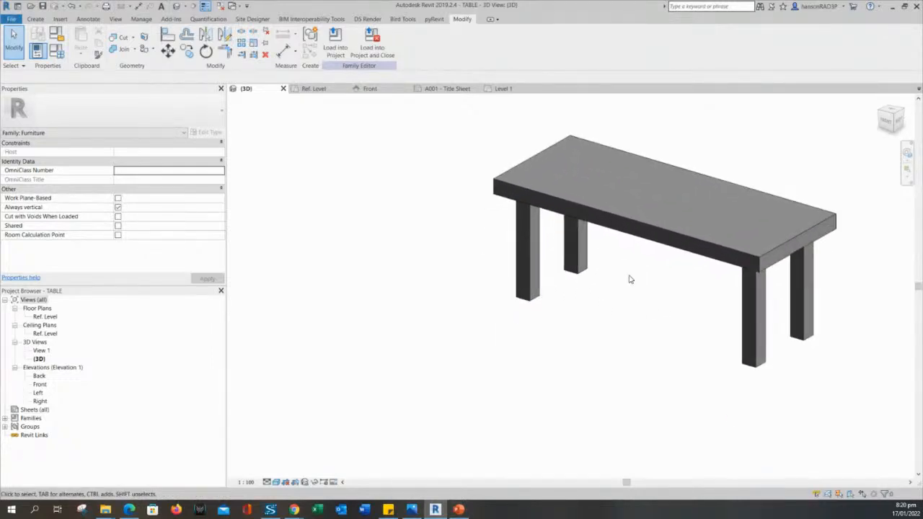
click(637, 221)
click(412, 223)
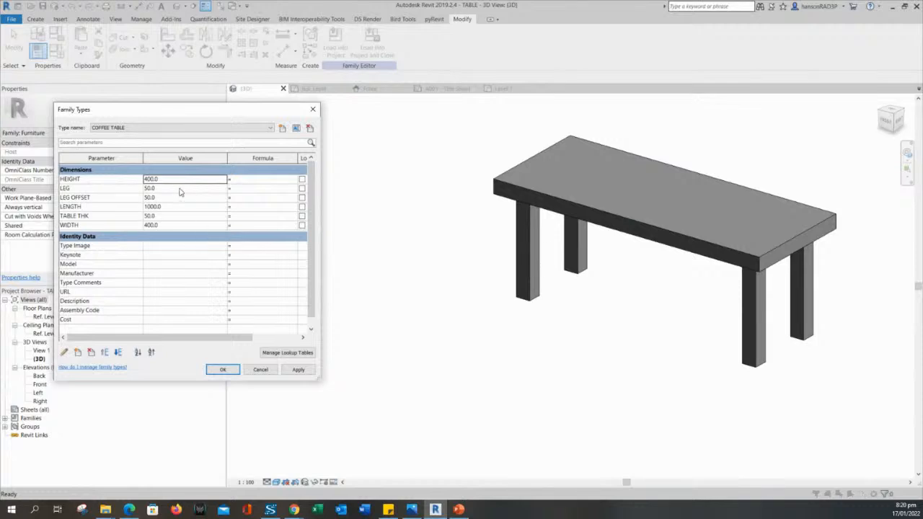
click(164, 217)
text(20)
click(298, 371)
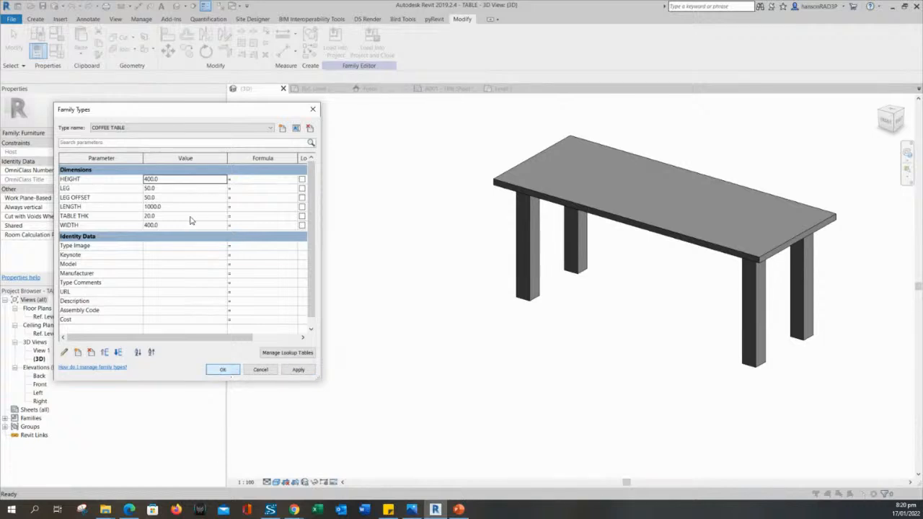
double_click(164, 180)
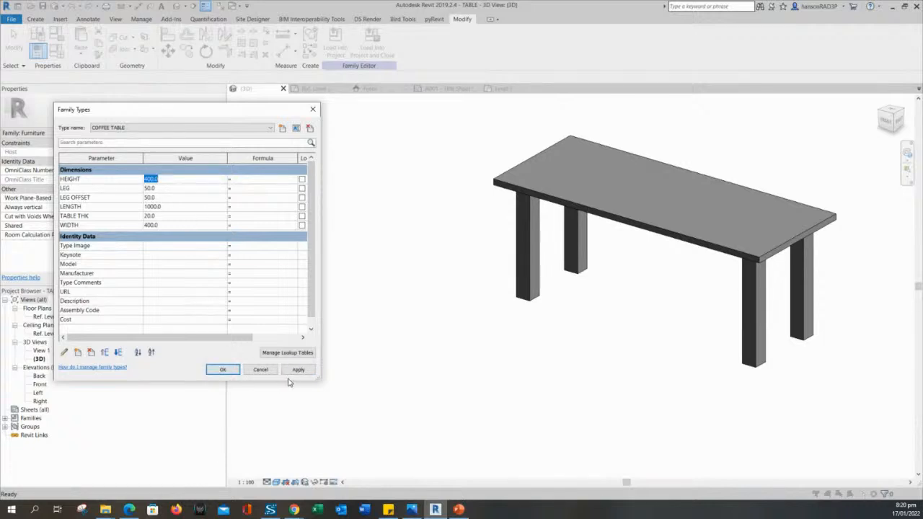
click(174, 180)
click(229, 372)
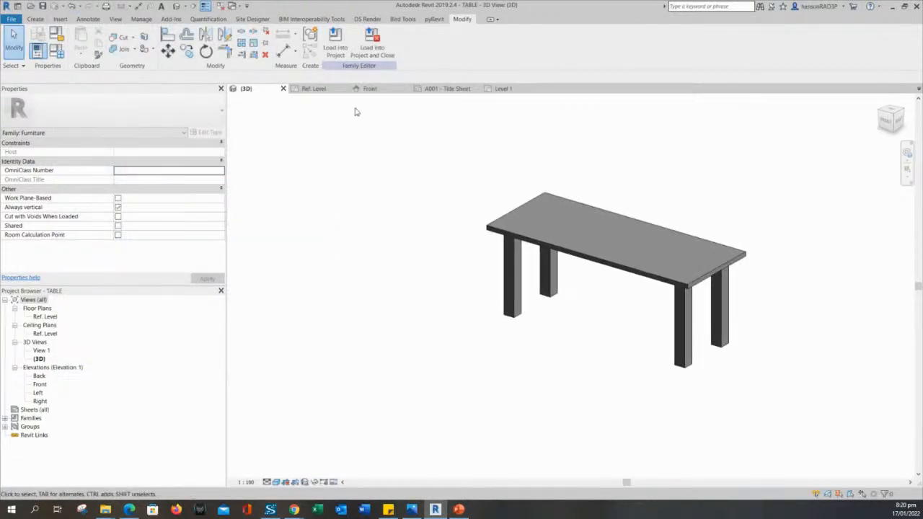
Save the TABLE family and load it into the sample architecture project.
click(42, 6)
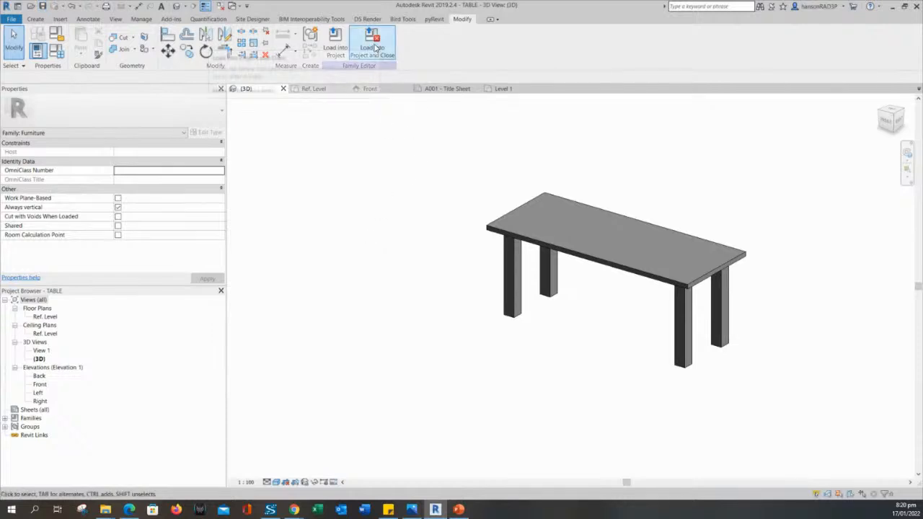
click(336, 45)
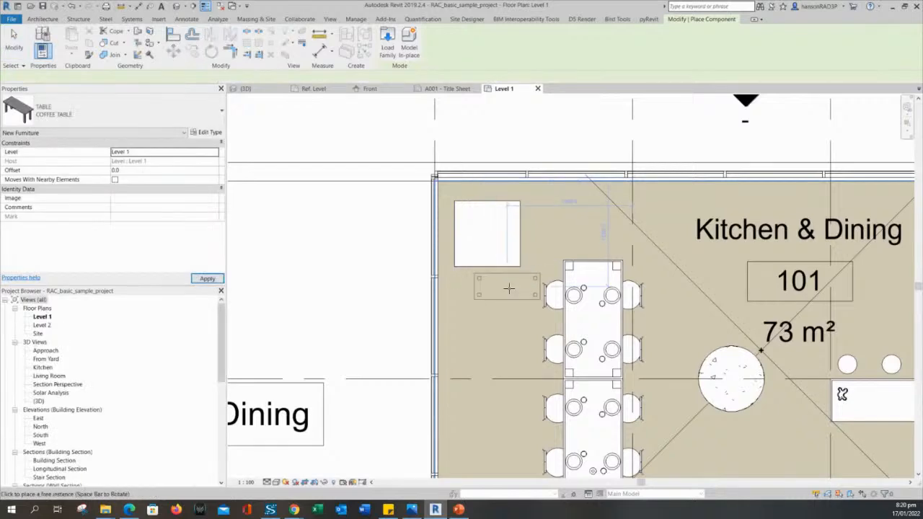
Place one COFFEE TABLE, rotated to stand lengthwise up the plan, in the Kitchen & Dining room above the bar stools.
scroll(492, 348, down, 1)
middle_drag(492, 348, 317, 206)
scroll(692, 252, down, 1)
middle_drag(628, 241, 438, 197)
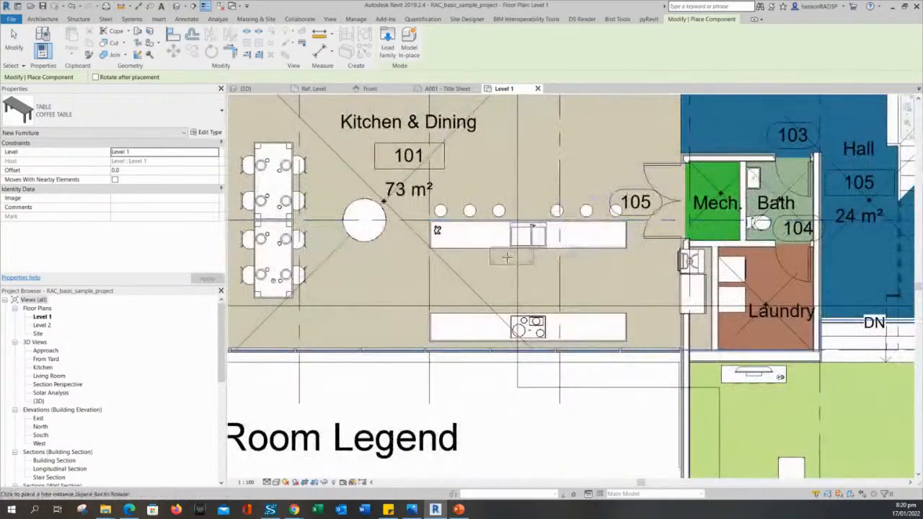
scroll(507, 258, up, 3)
middle_drag(474, 332, 412, 432)
key(space)
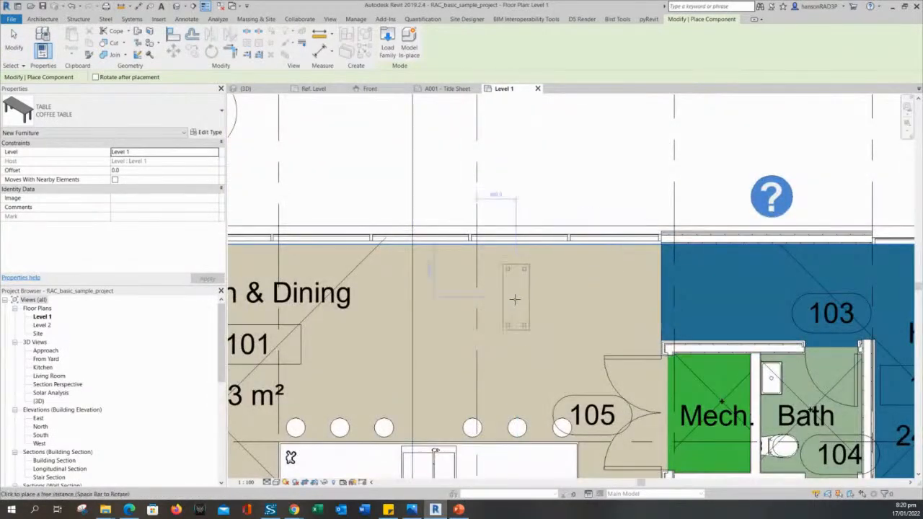
click(514, 299)
key(Escape)
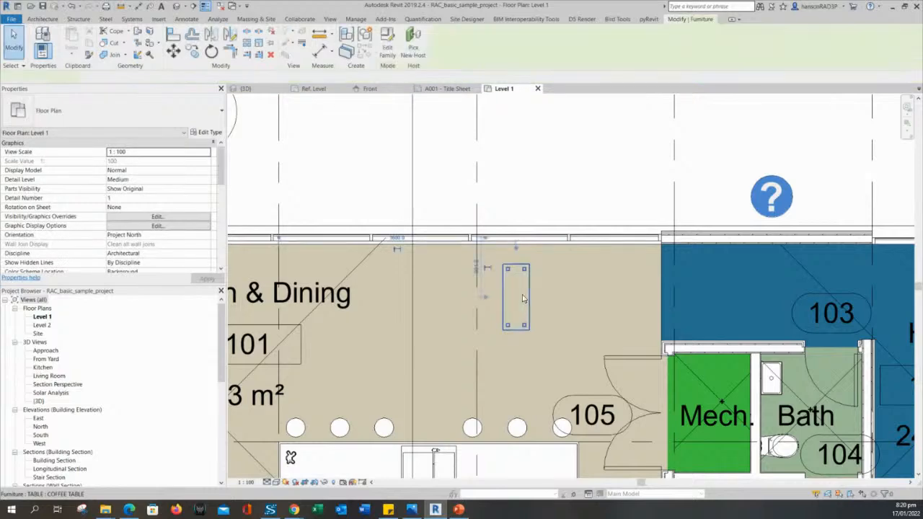
Examine which types of the TABLE family are available for the placed coffee table, and leave nothing selected.
click(529, 302)
key(Escape)
click(530, 304)
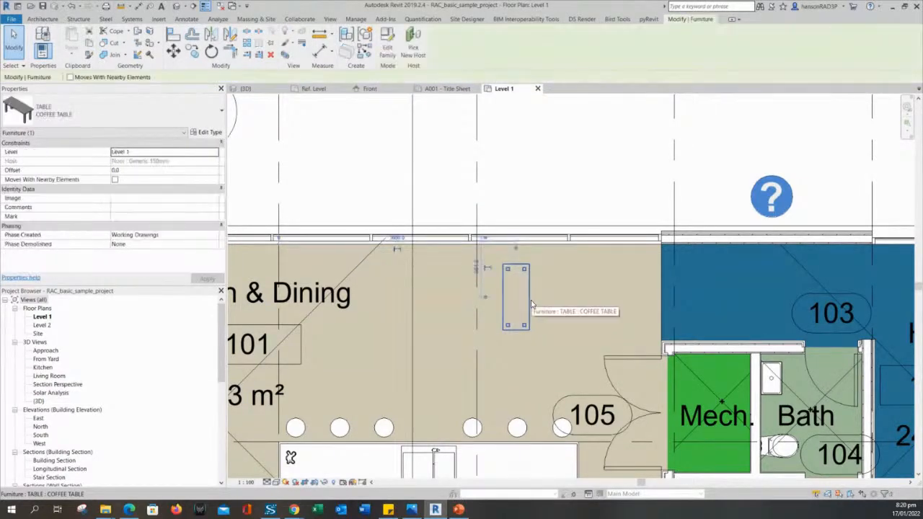
click(164, 120)
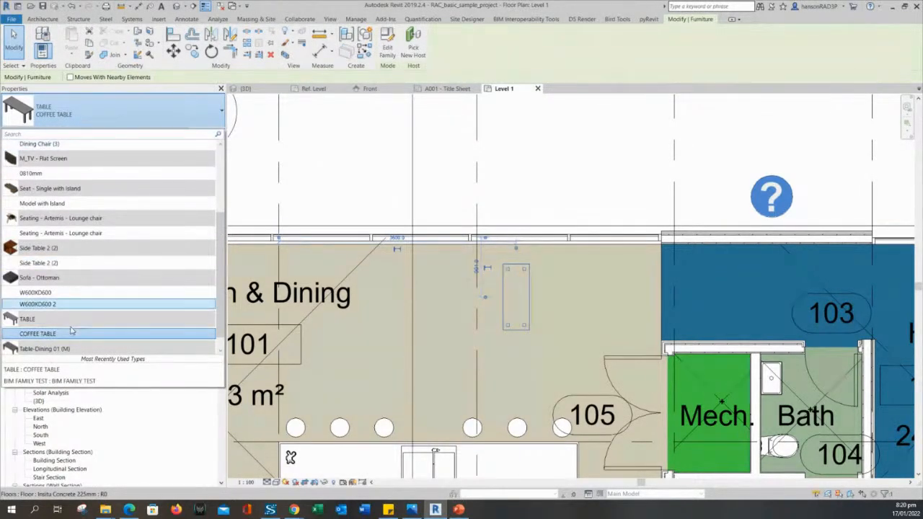
mouse_move(65, 336)
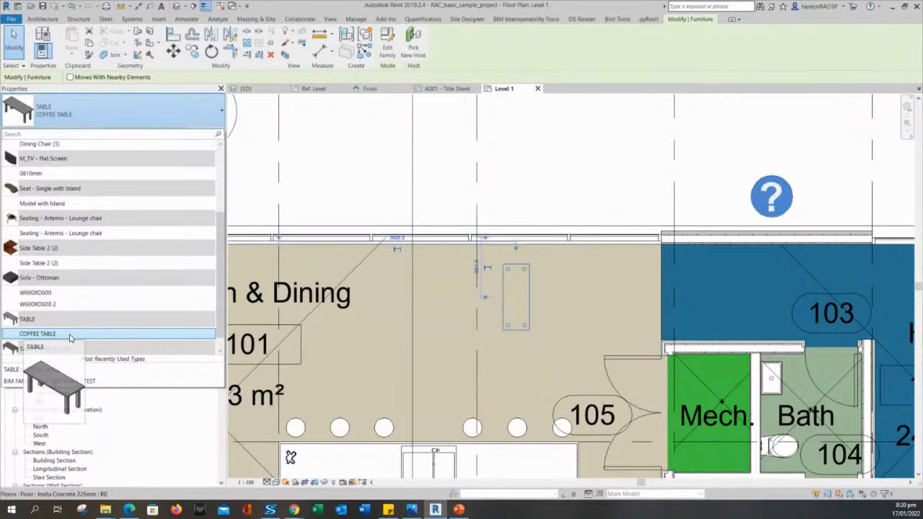
click(558, 177)
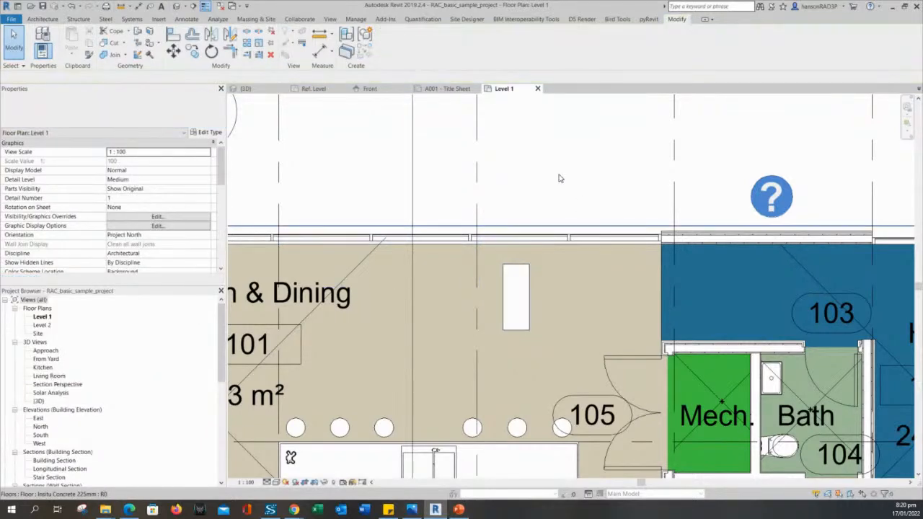
right_click(529, 280)
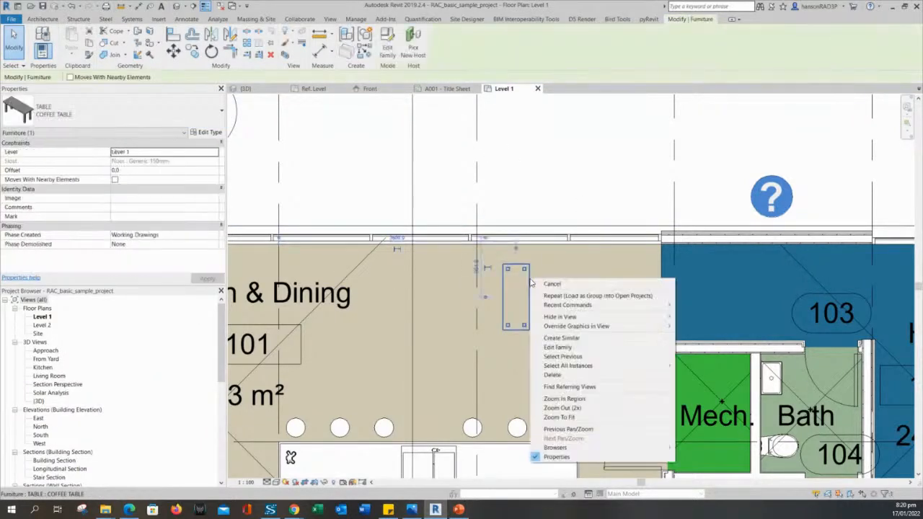
click(564, 340)
click(563, 340)
key(Escape)
key(Escape)
click(566, 334)
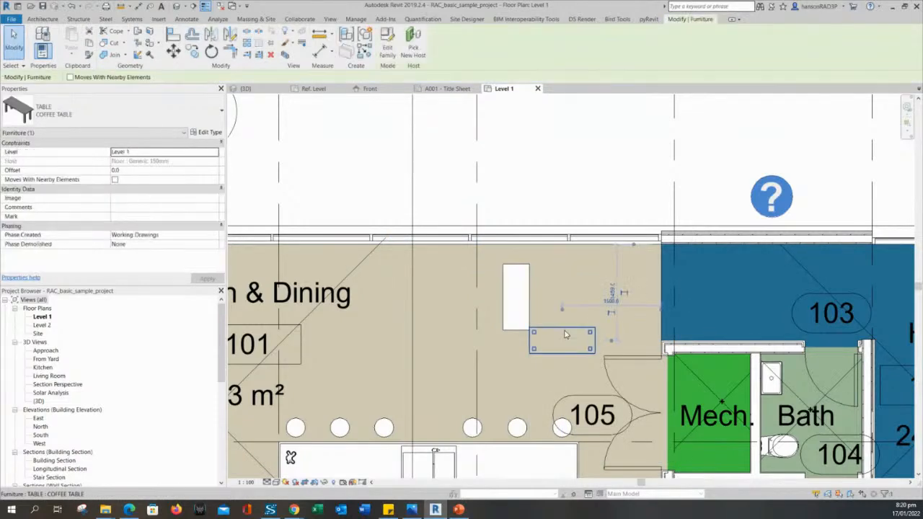
key(Delete)
Open the placed coffee table's family for editing and show it in 3D.
click(516, 295)
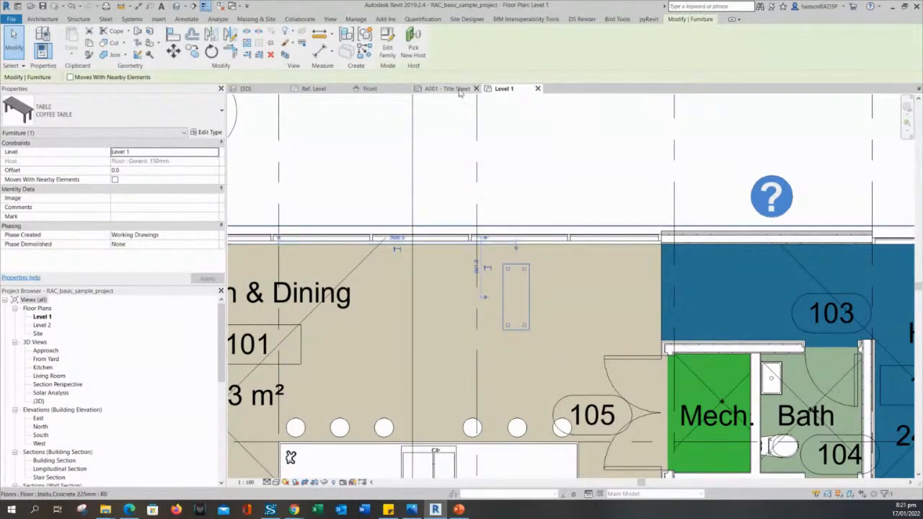
click(387, 45)
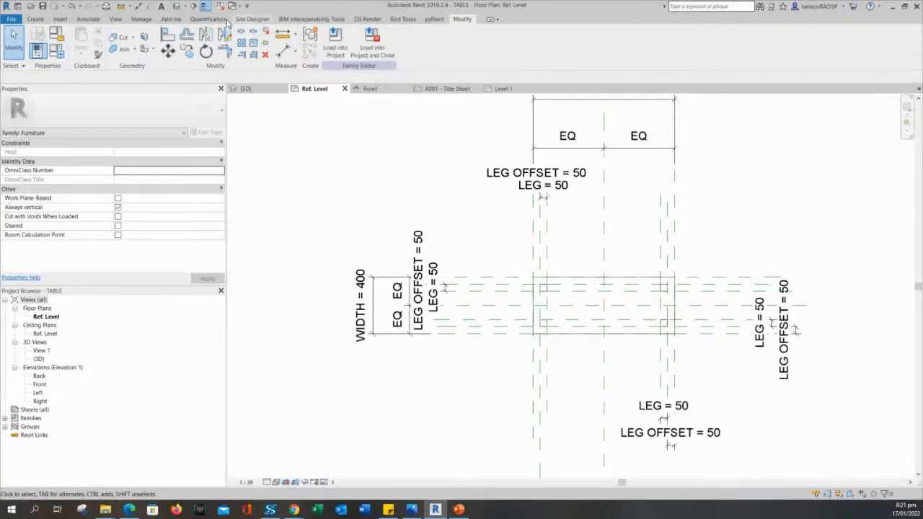
click(177, 6)
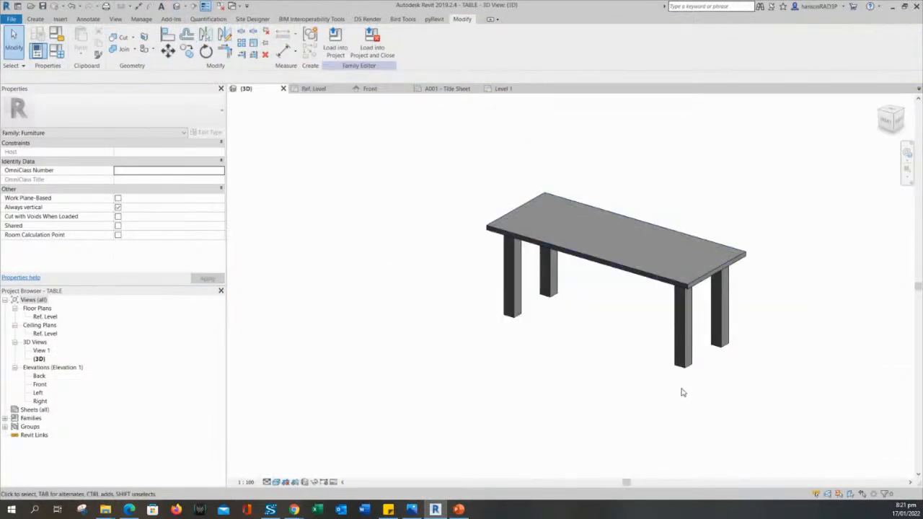
shift+middle_drag(682, 392, 541, 342)
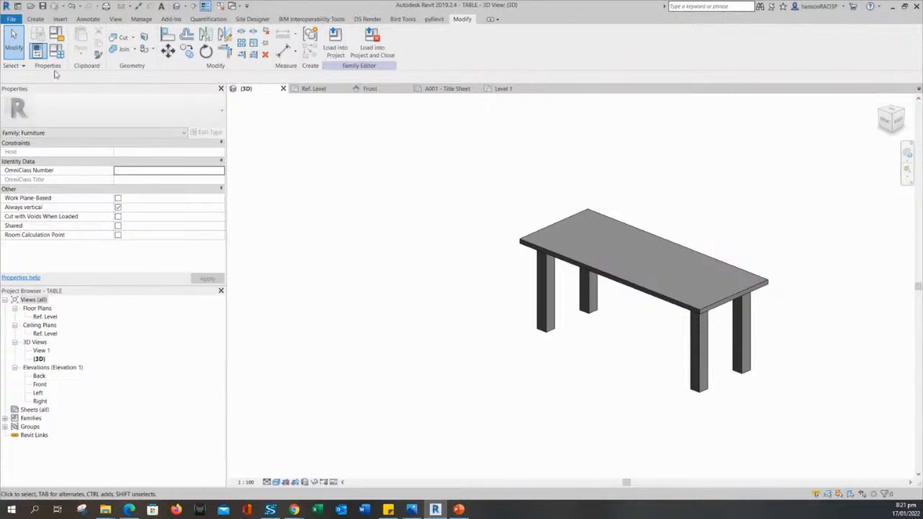
Create another family type named DINING TABLE.
click(56, 49)
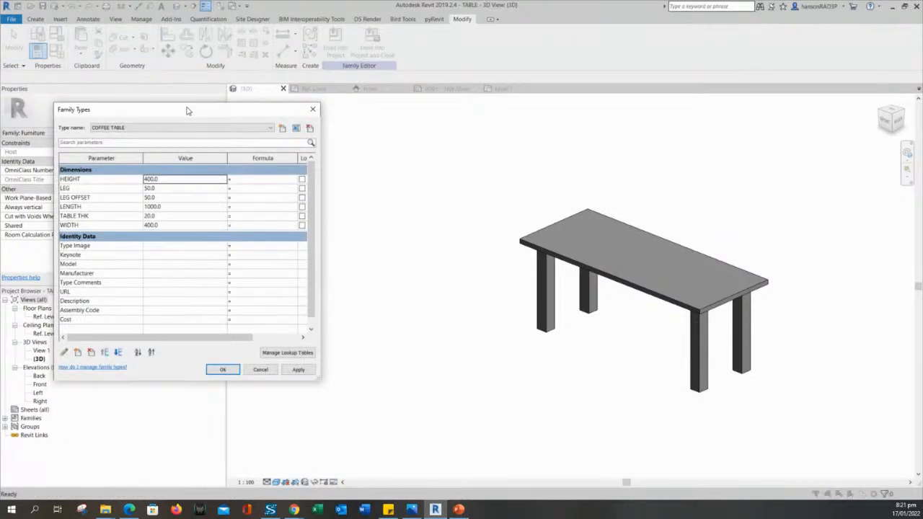
drag(187, 110, 168, 106)
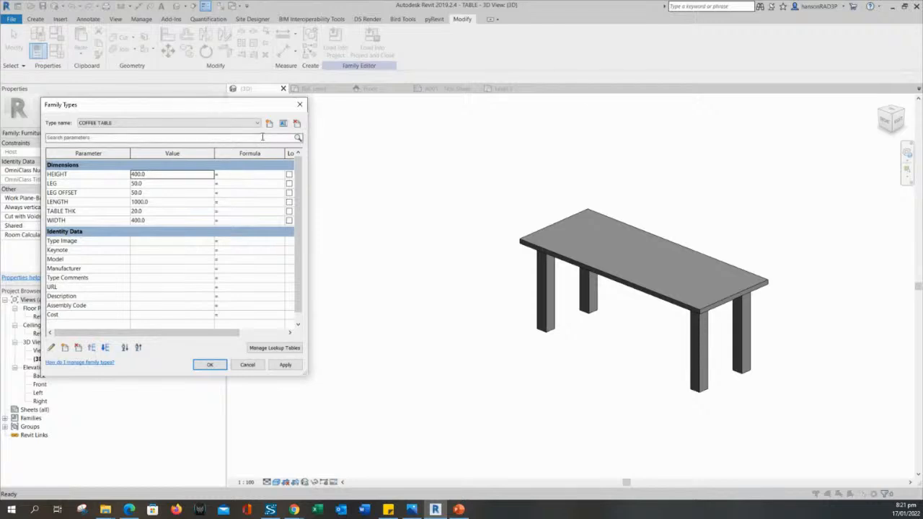
click(269, 126)
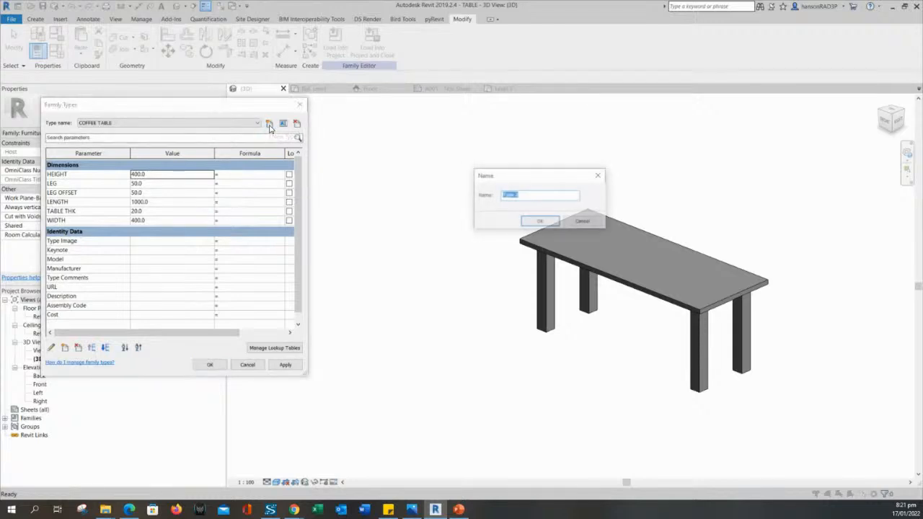
drag(537, 184, 480, 177)
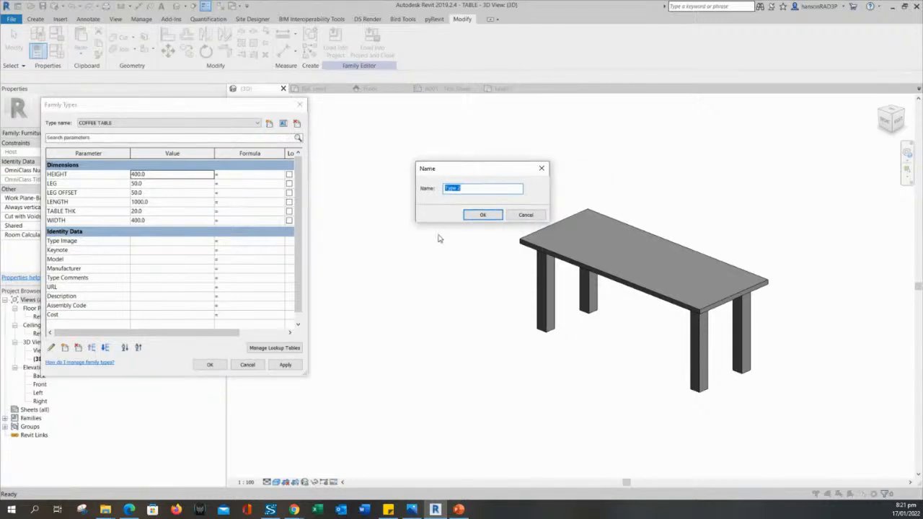
text(TA)
key(BackSpace)
text(DIN)
key(Return)
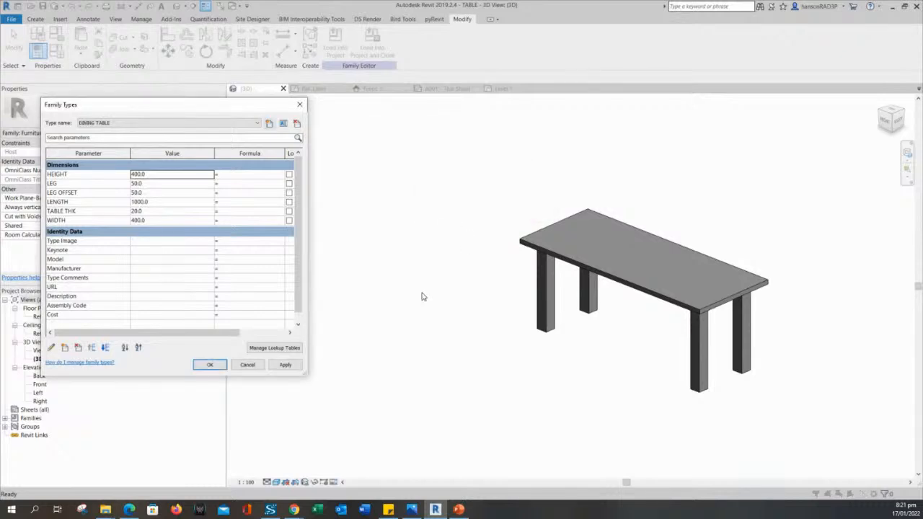
Set the DINING TABLE type's HEIGHT to 800 and WIDTH to 900, applying the changes to the model.
drag(149, 175, 124, 179)
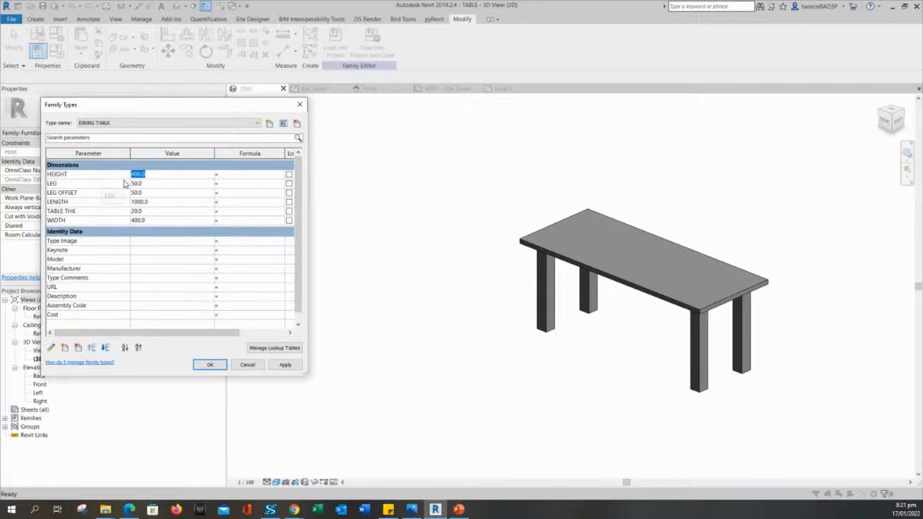
text(800)
click(154, 184)
click(285, 365)
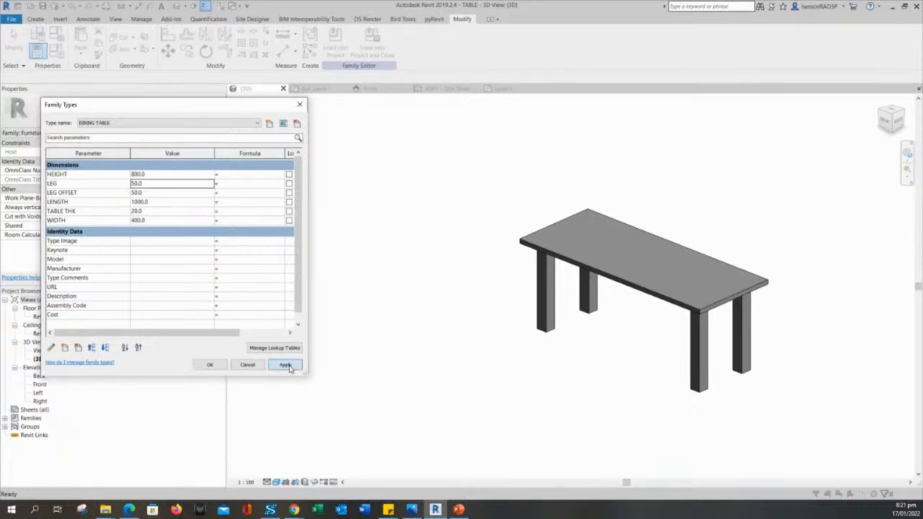
click(151, 184)
click(151, 210)
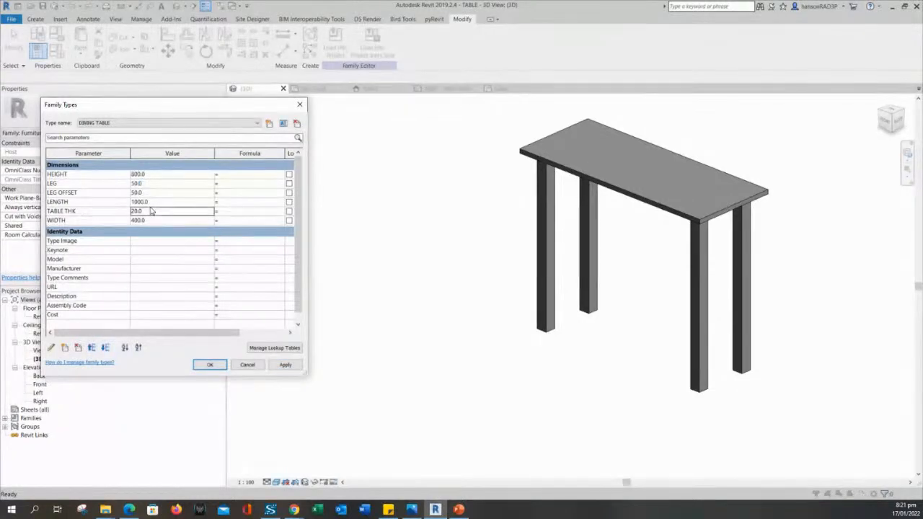
double_click(152, 210)
click(154, 220)
text(900)
click(284, 365)
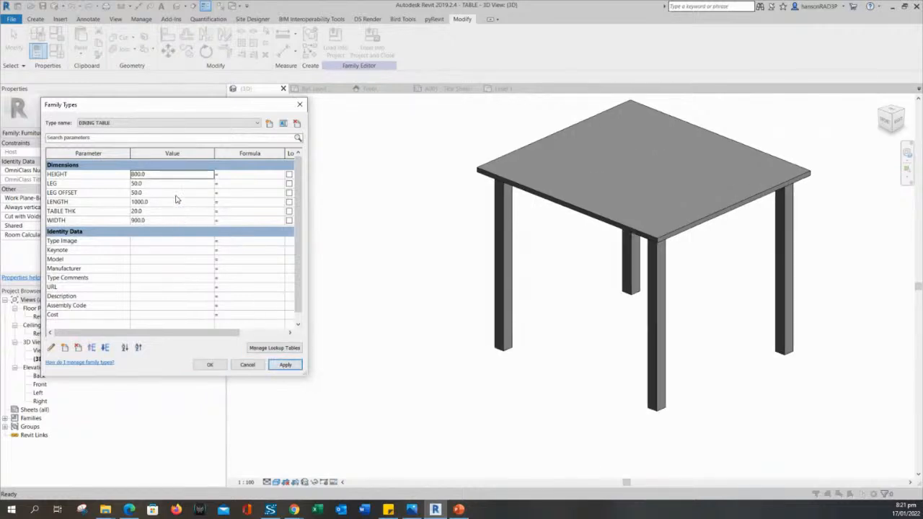
Set the DINING TABLE type's LENGTH to 2000 and TABLE THK to 50, and accept the family types.
click(157, 202)
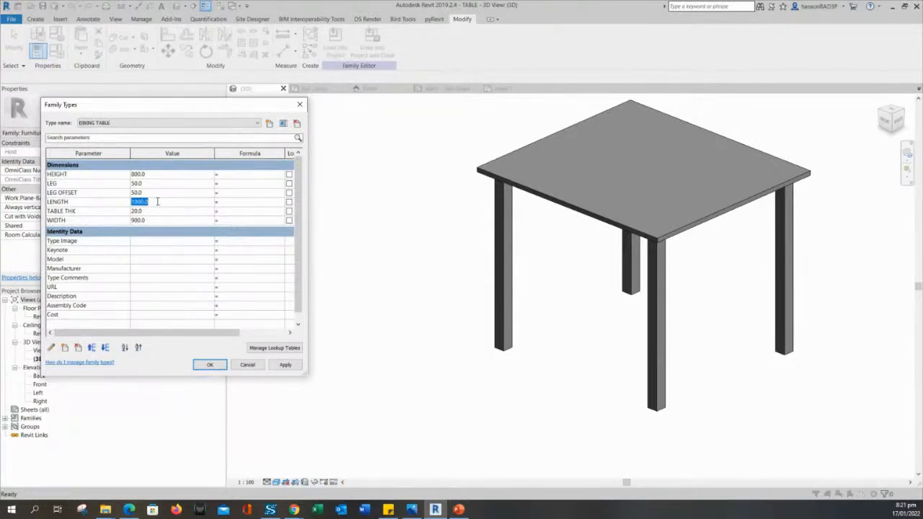
text(2)
click(285, 365)
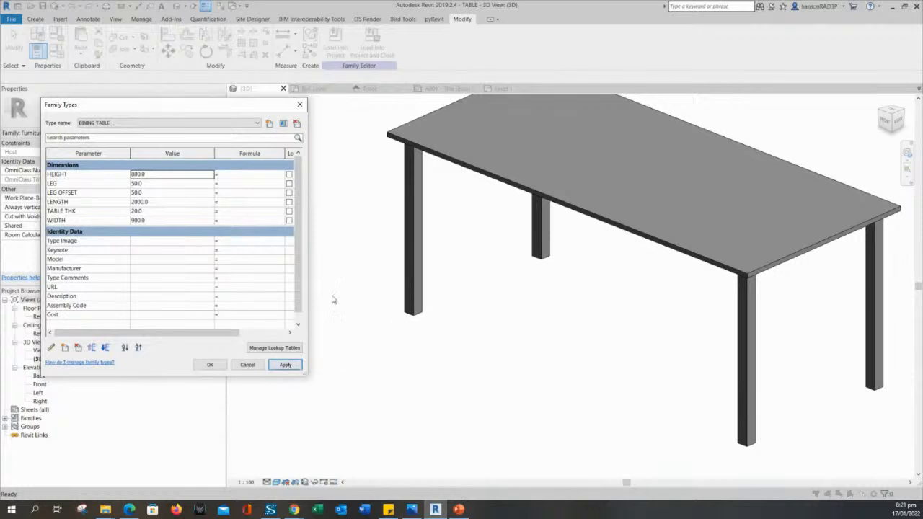
click(145, 212)
drag(146, 212, 114, 211)
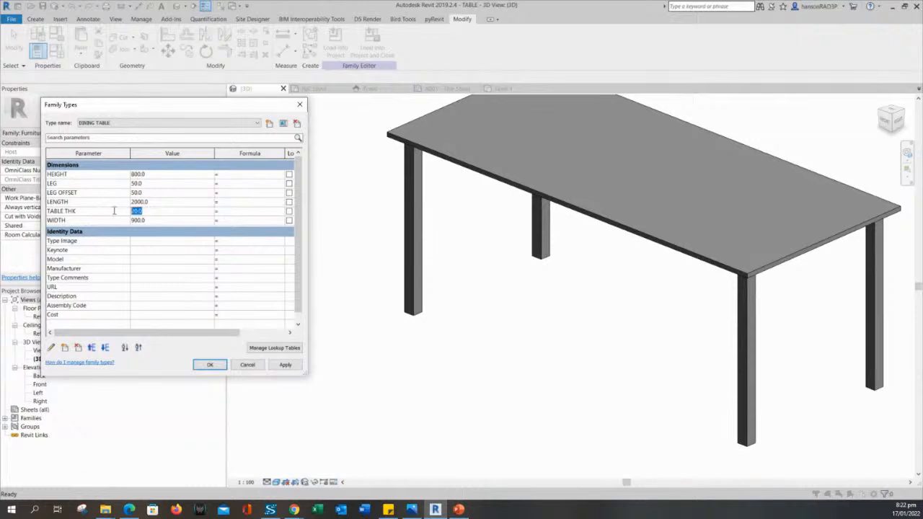
text(50)
click(279, 369)
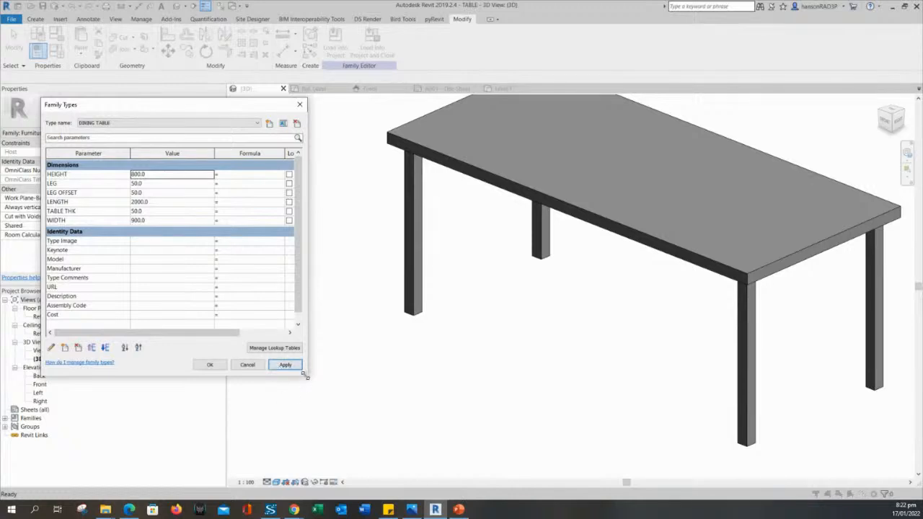
mouse_move(305, 374)
mouse_down()
mouse_move(362, 399)
mouse_move(294, 386)
mouse_up()
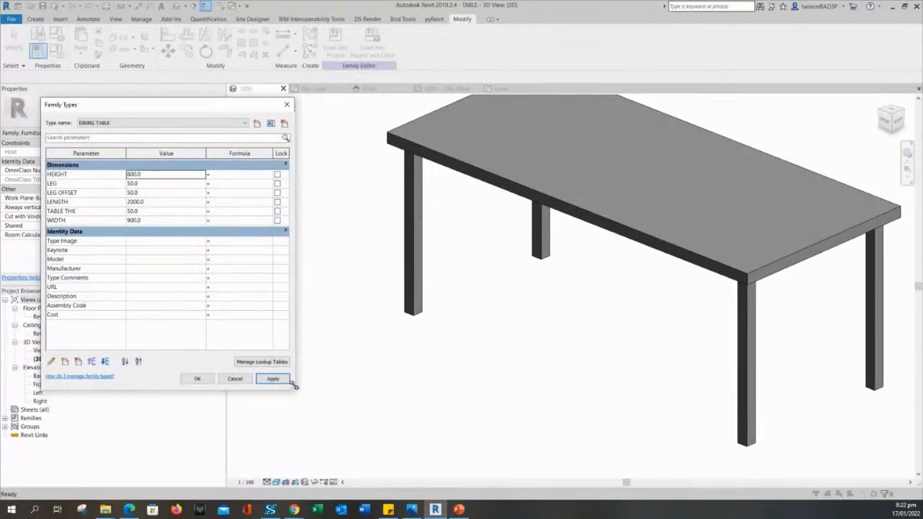
click(198, 379)
Load the updated TABLE family into the sample project, overwriting the existing version and its parameter values.
scroll(476, 344, down, 2)
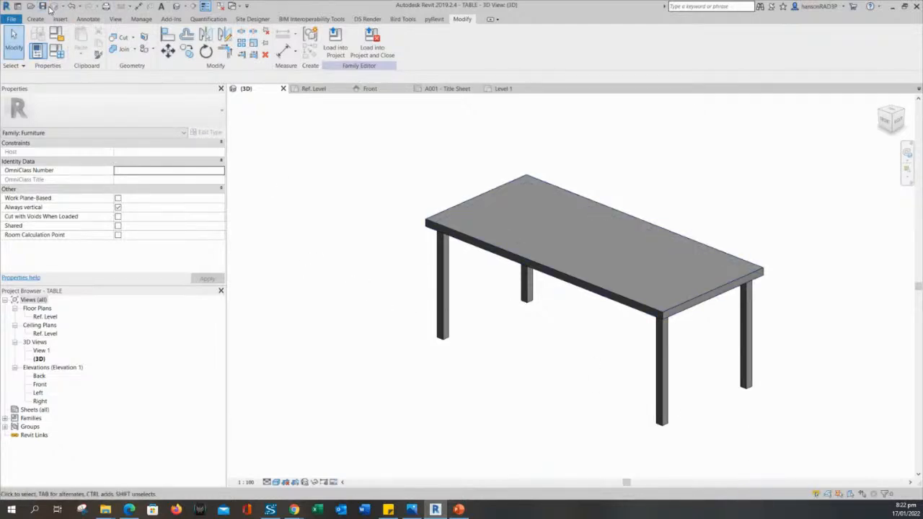
click(505, 222)
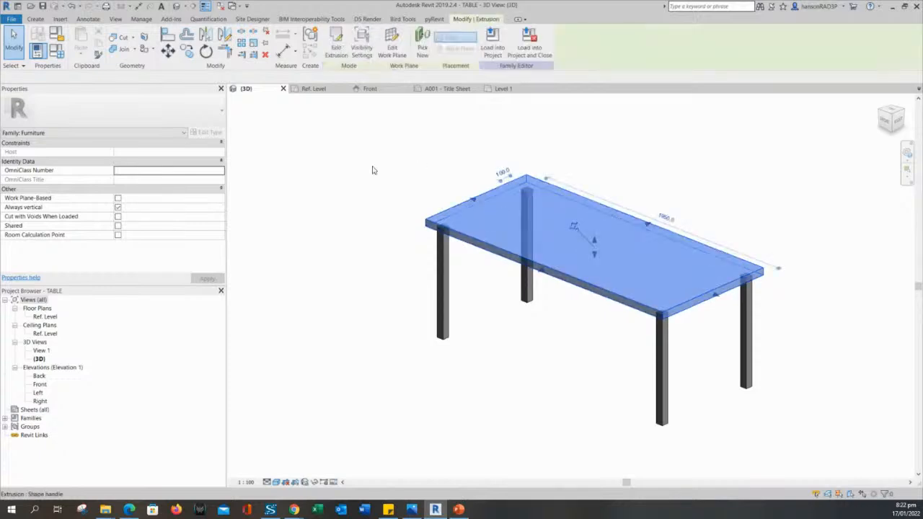
click(368, 169)
click(368, 48)
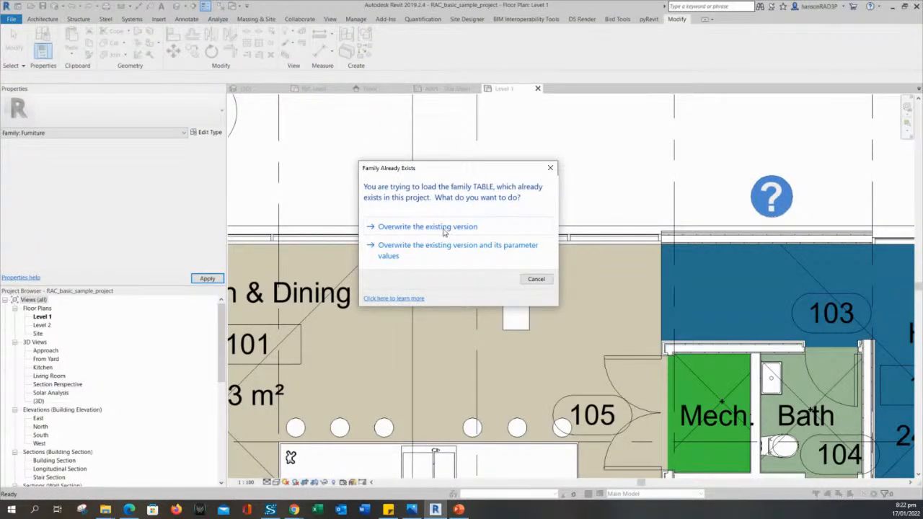
click(398, 252)
middle_drag(299, 201, 347, 162)
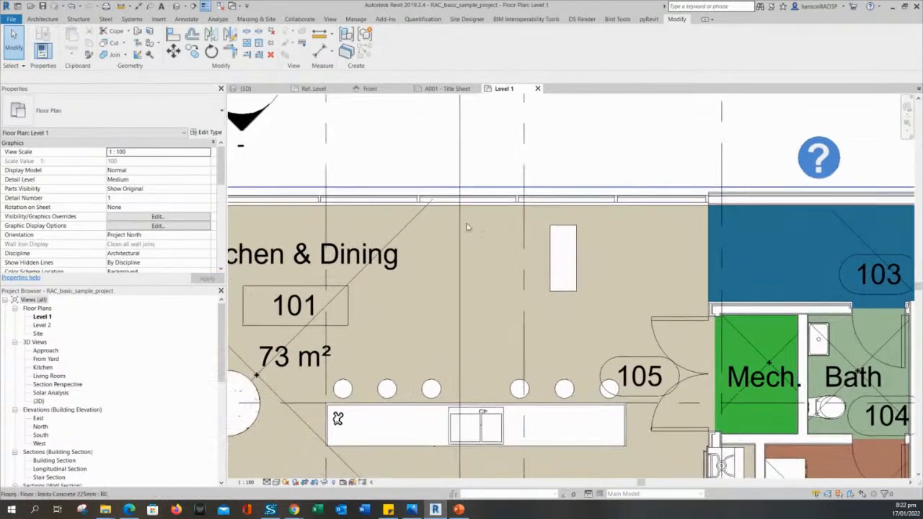
Select the coffee table in the Level 1 plan and check which TABLE types it can be switched to.
click(557, 280)
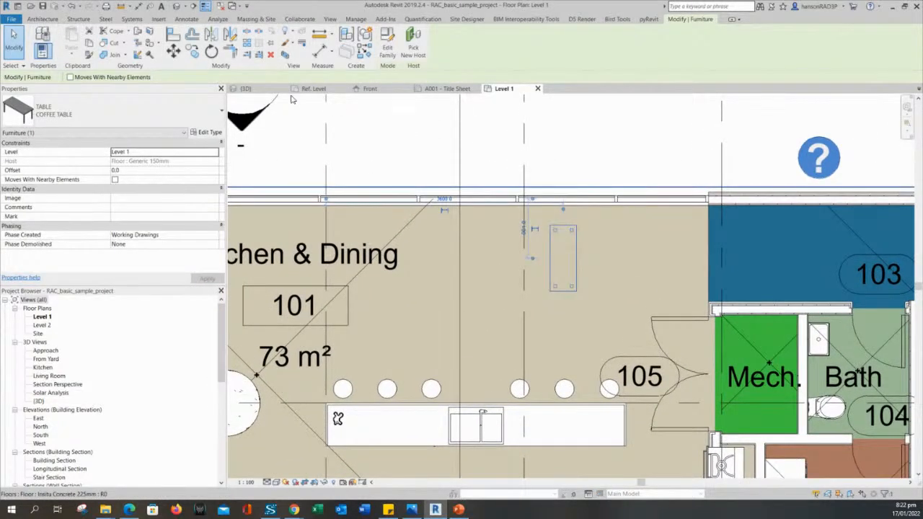
click(383, 143)
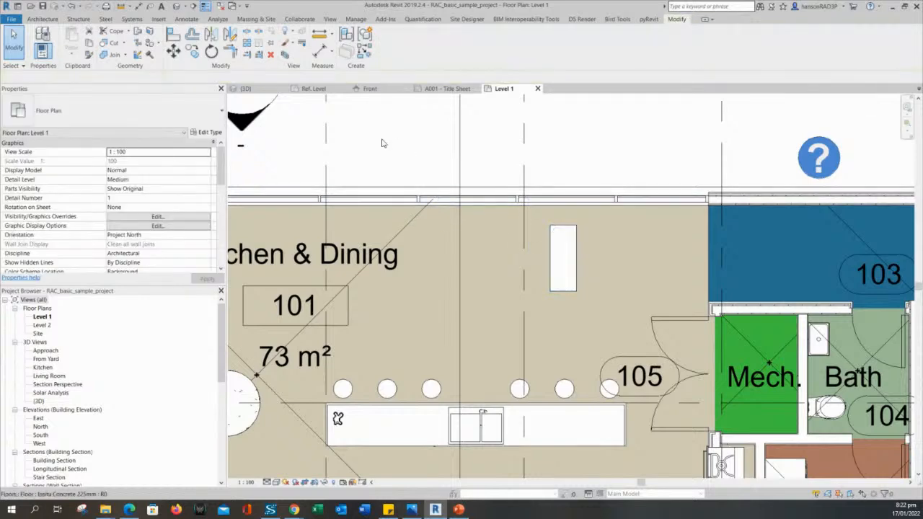
click(556, 290)
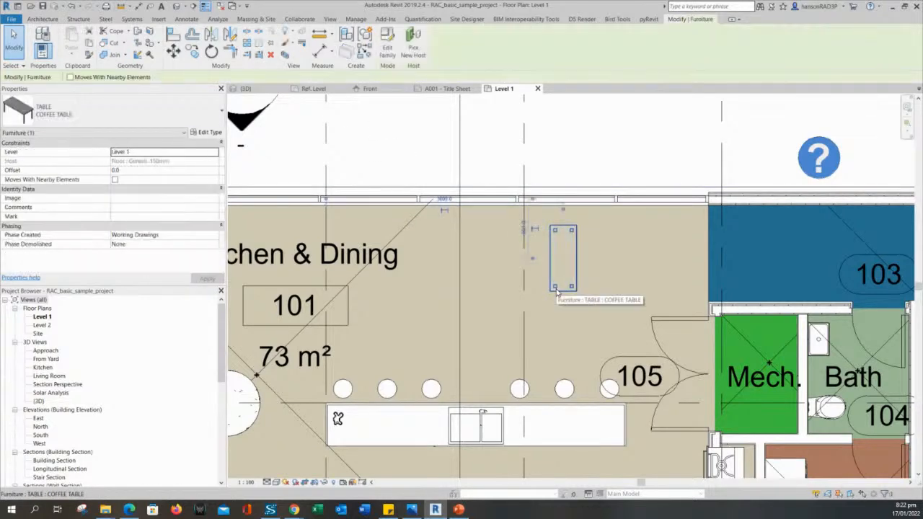
click(64, 123)
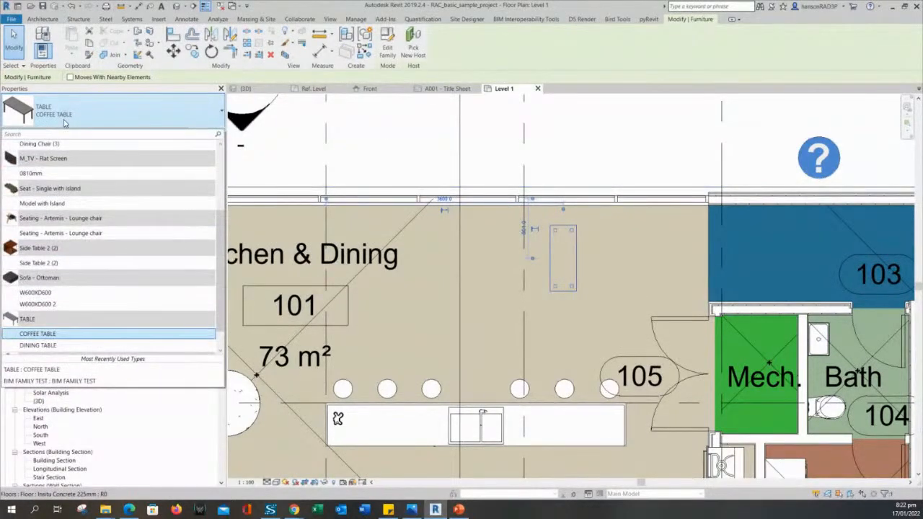
scroll(79, 274, down, 1)
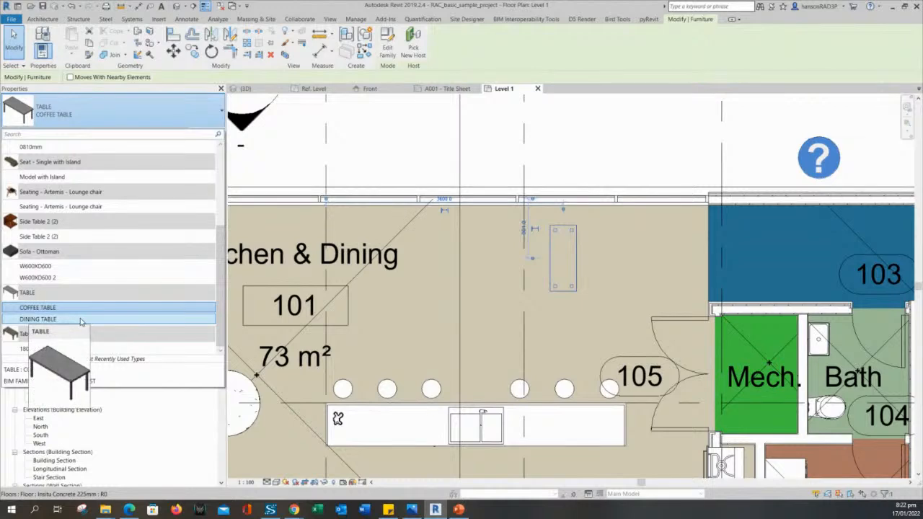
key(Escape)
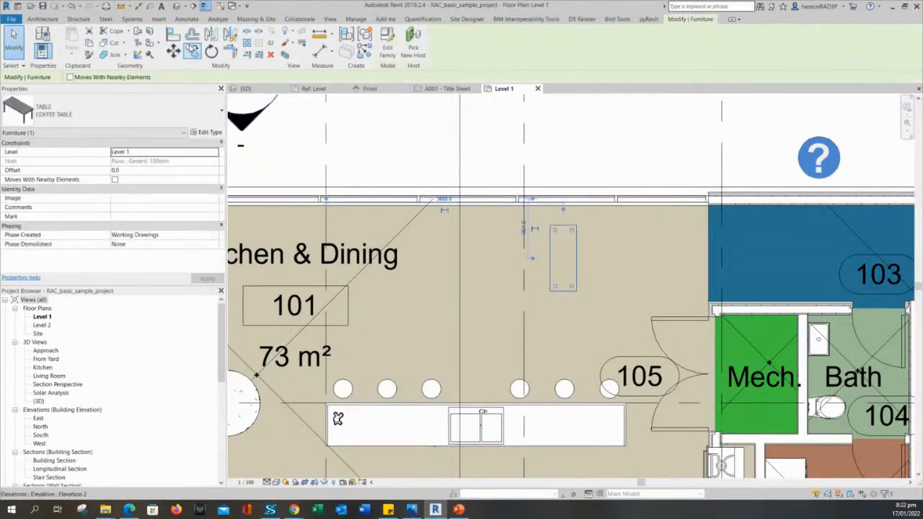
Copy the coffee table a short distance toward the blue room and change the copy's type to DINING TABLE.
click(191, 49)
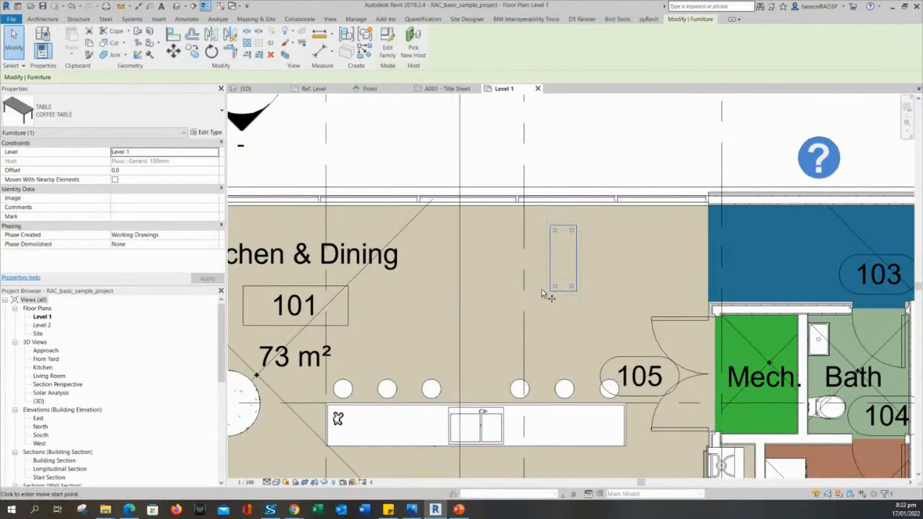
click(603, 251)
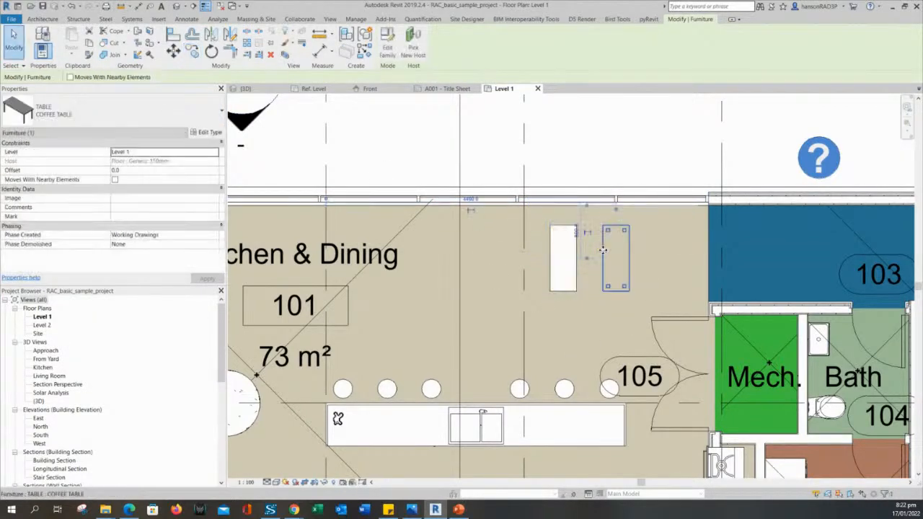
click(121, 101)
key(Escape)
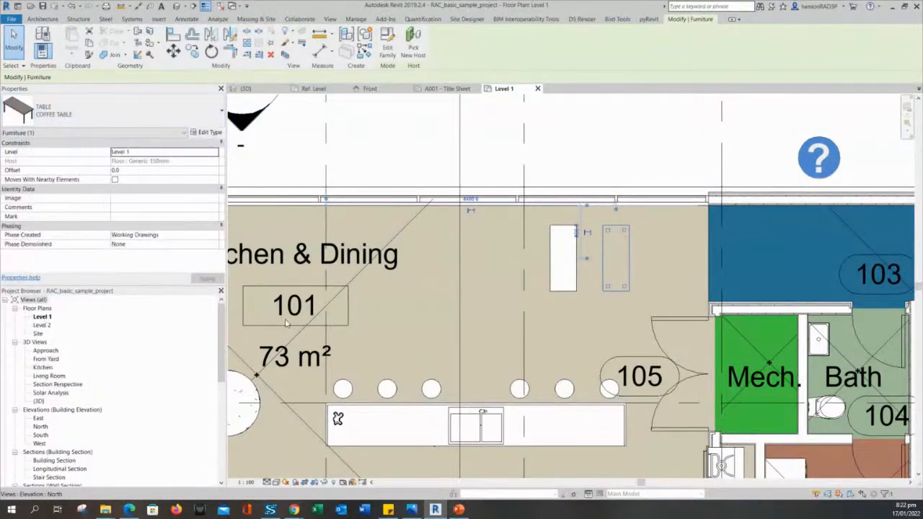
Move the dining table beside the Kitchen & Dining room tag and rotate it to lie crosswise, parallel to the counter.
drag(587, 264, 437, 274)
key(space)
middle_drag(455, 255, 520, 188)
key(Escape)
click(508, 215)
key(Escape)
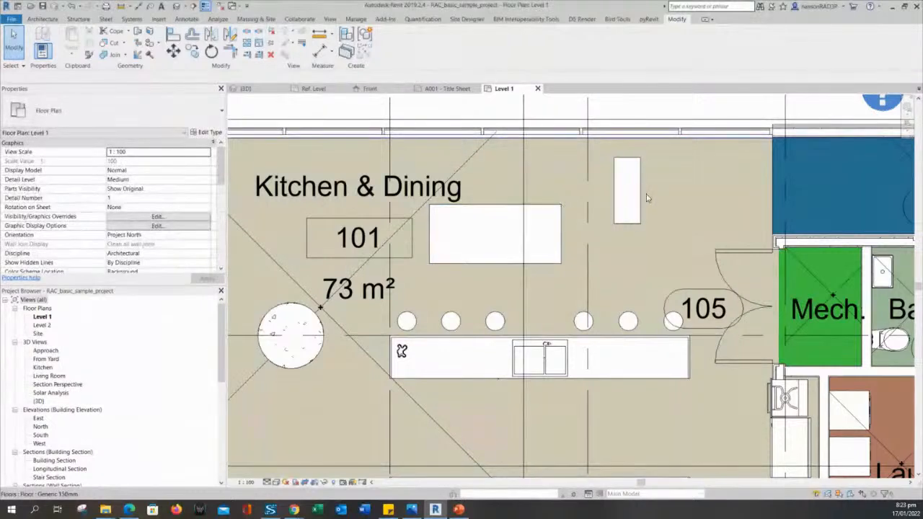
Compare the family types and properties of the placed coffee table and dining table.
click(631, 196)
click(553, 212)
key(Escape)
click(621, 200)
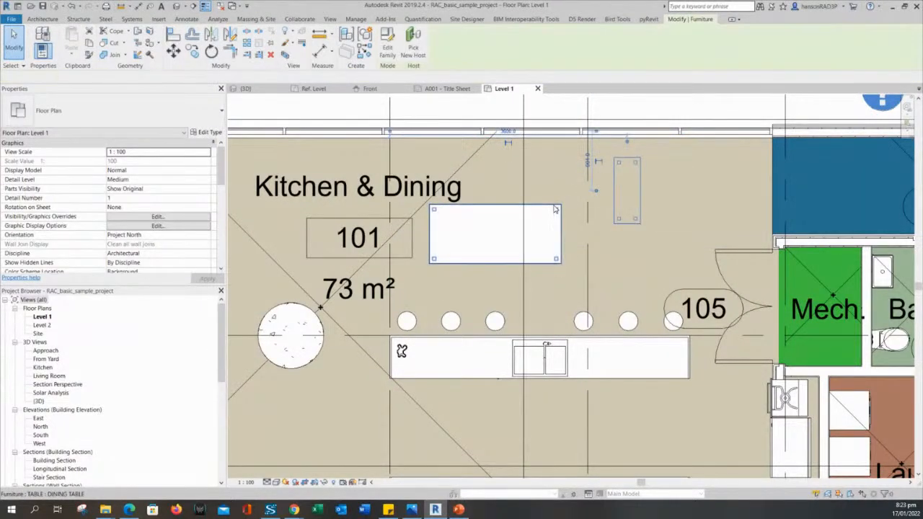
click(555, 209)
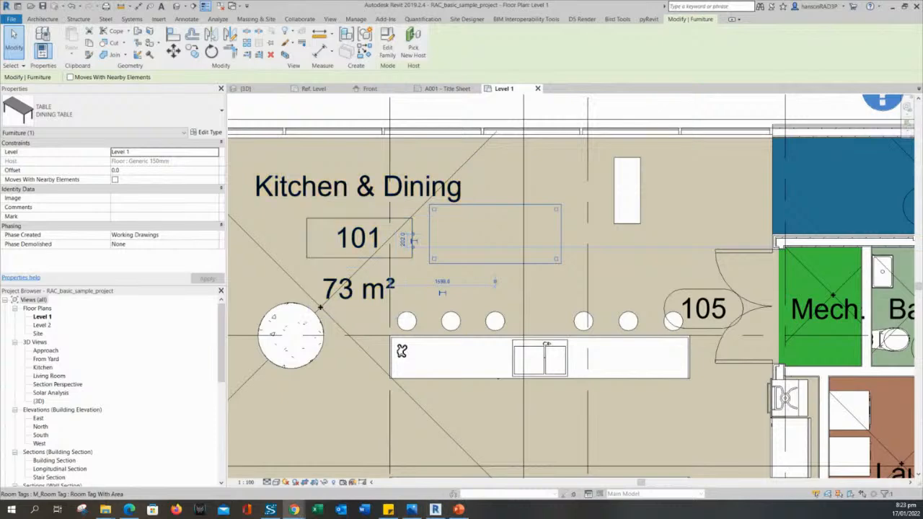
key(Escape)
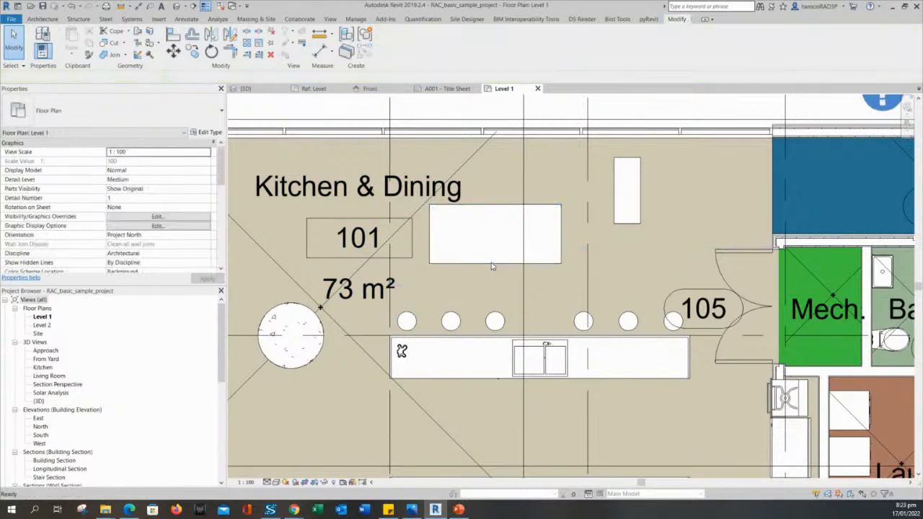
click(628, 213)
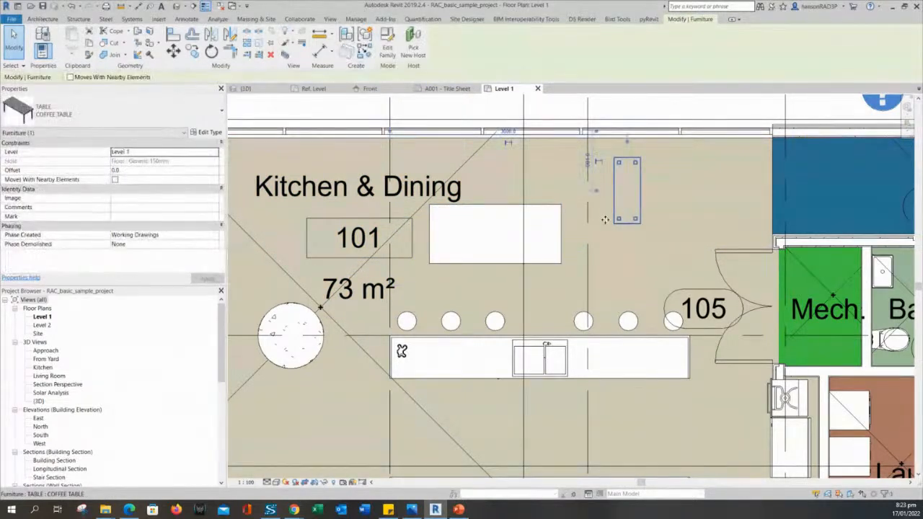
click(606, 220)
click(538, 213)
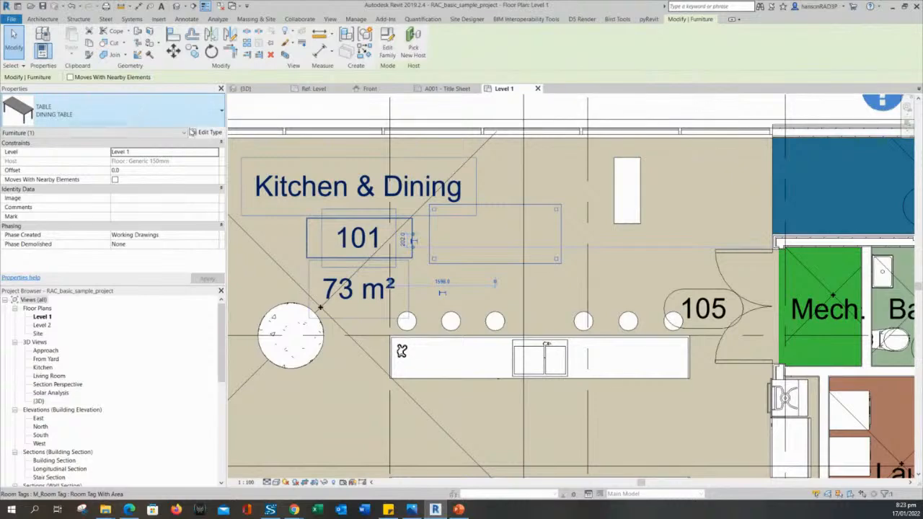
click(665, 199)
click(642, 193)
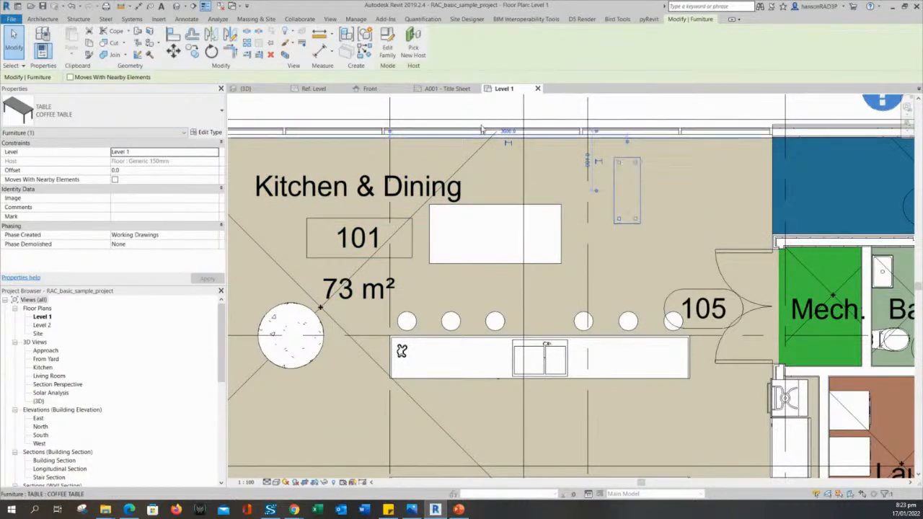
Examine the placed dining table's type properties without changing them, and leave nothing selected.
click(526, 219)
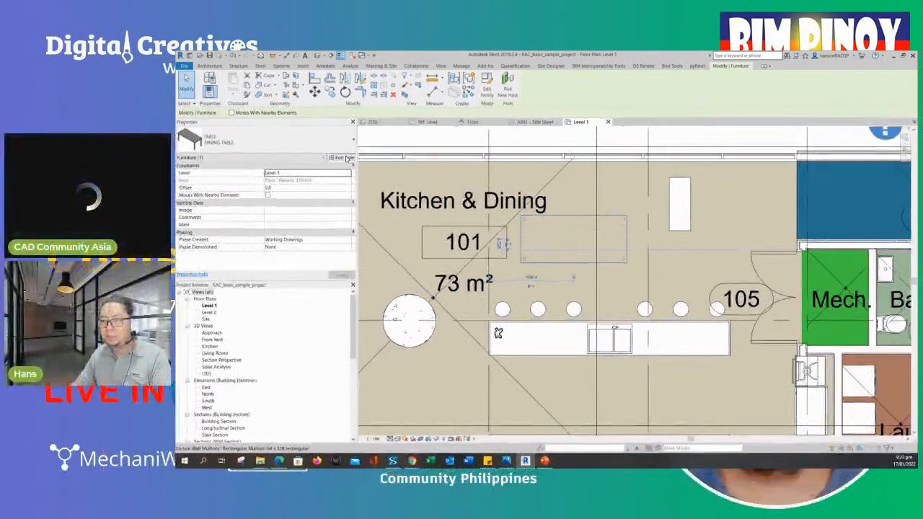
click(217, 134)
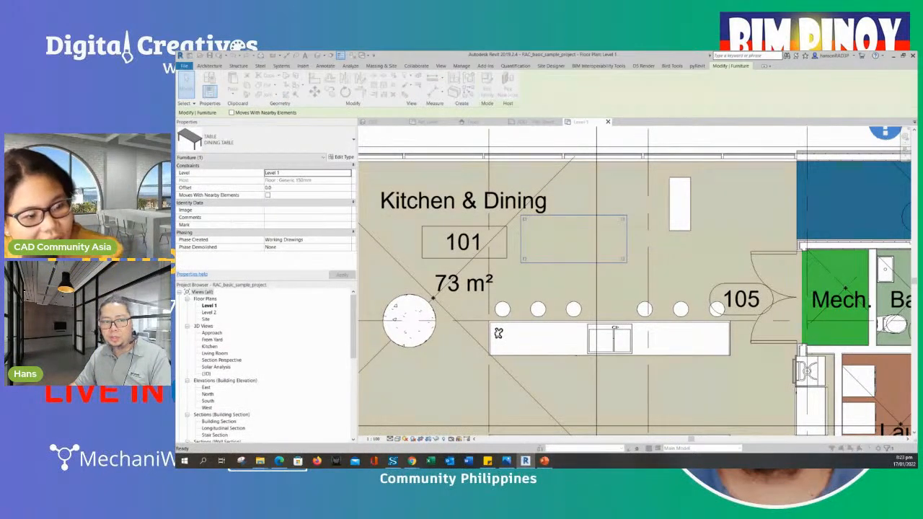
drag(300, 91, 303, 93)
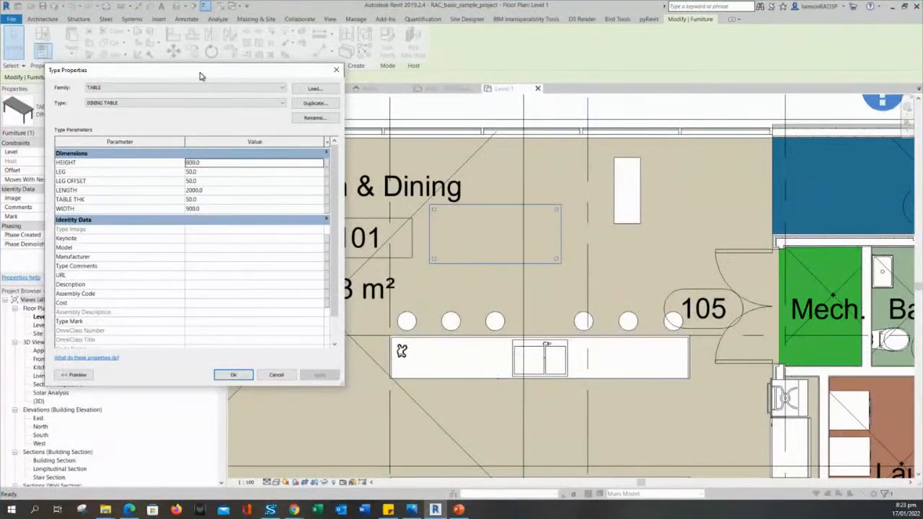
drag(200, 73, 200, 71)
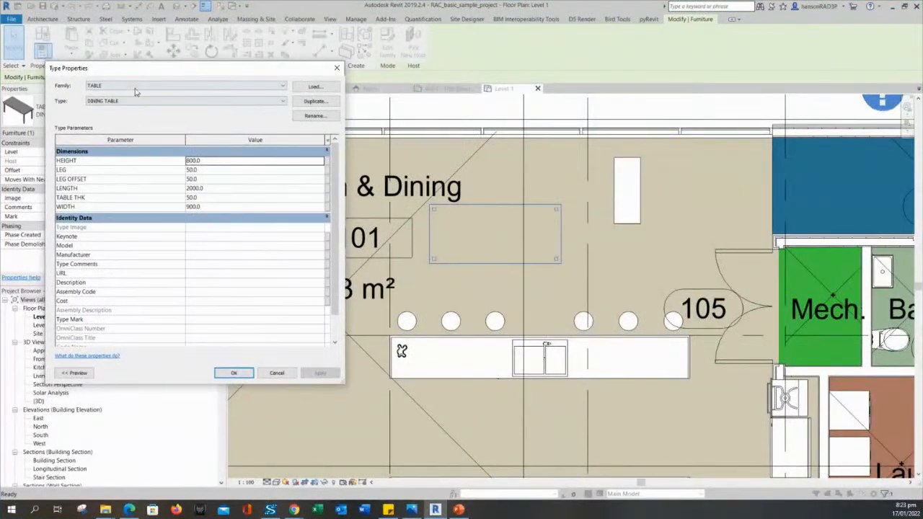
click(336, 68)
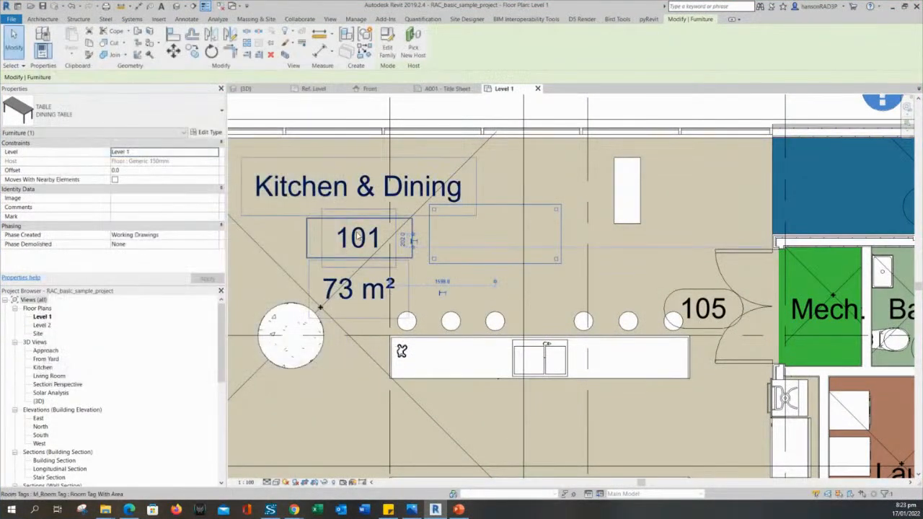
click(641, 218)
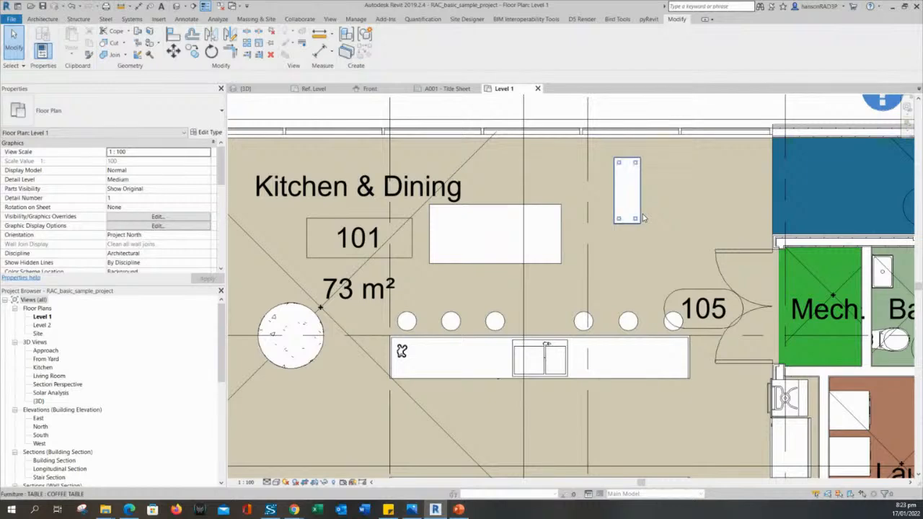
Examine the dimension parameters in the placed coffee table's type properties, from HEIGHT through WIDTH.
middle_drag(612, 195, 625, 217)
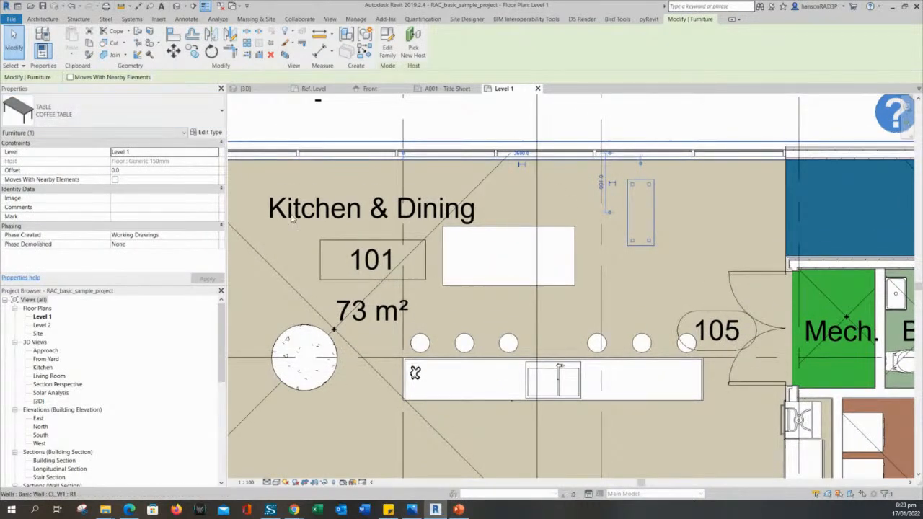
click(132, 122)
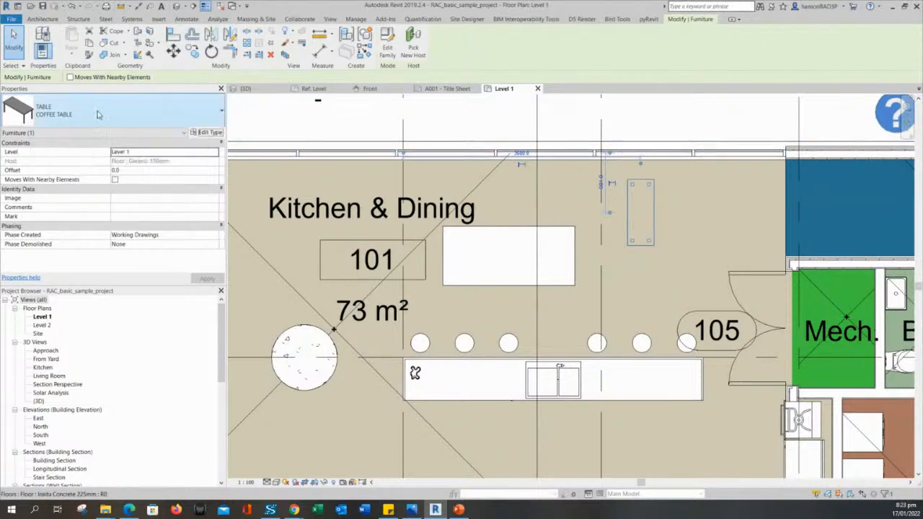
click(206, 135)
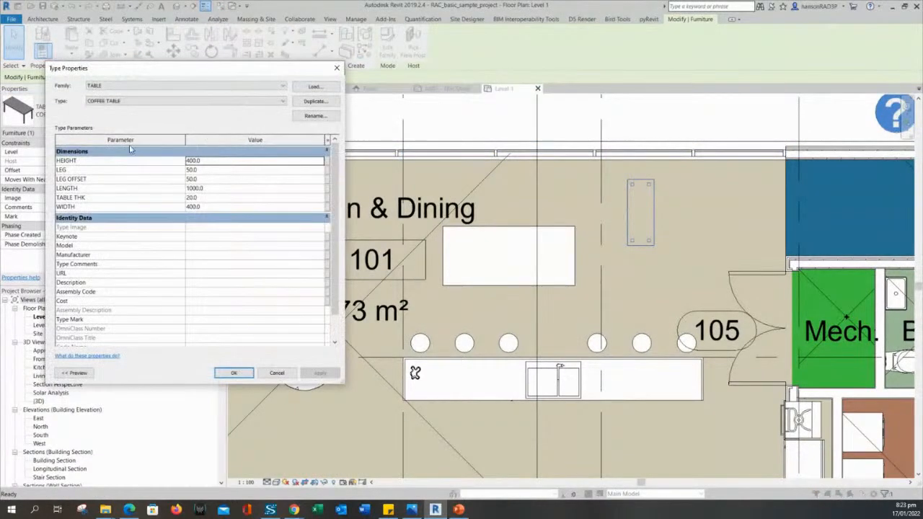
click(219, 164)
click(208, 170)
click(209, 179)
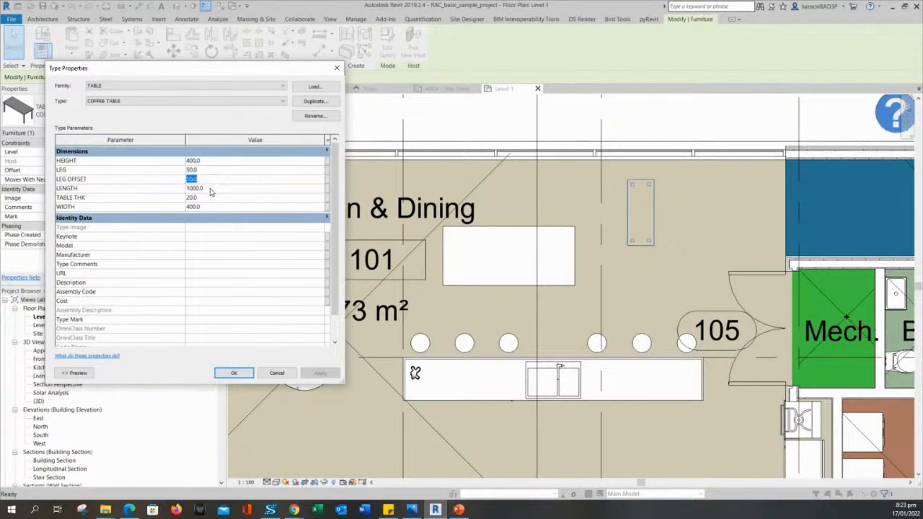
click(210, 188)
click(211, 199)
click(214, 205)
click(215, 197)
click(214, 169)
click(215, 161)
drag(203, 74, 244, 80)
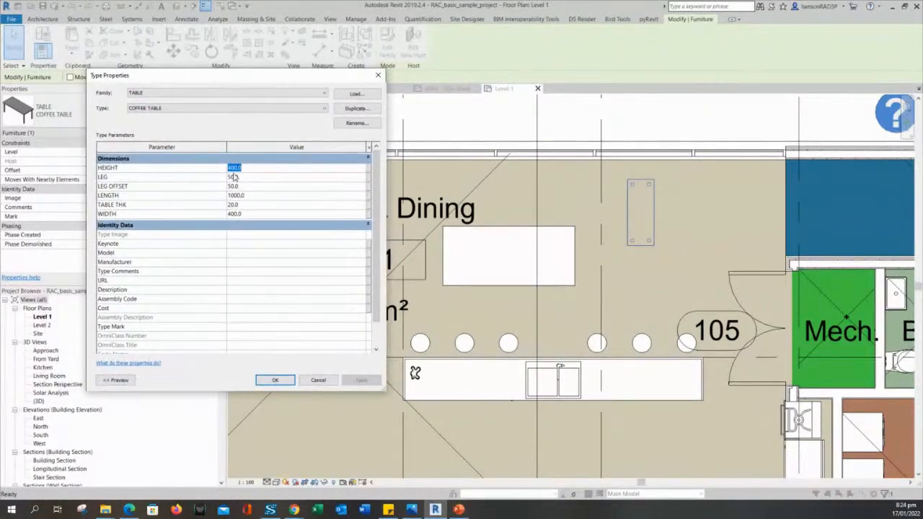
click(168, 109)
click(167, 109)
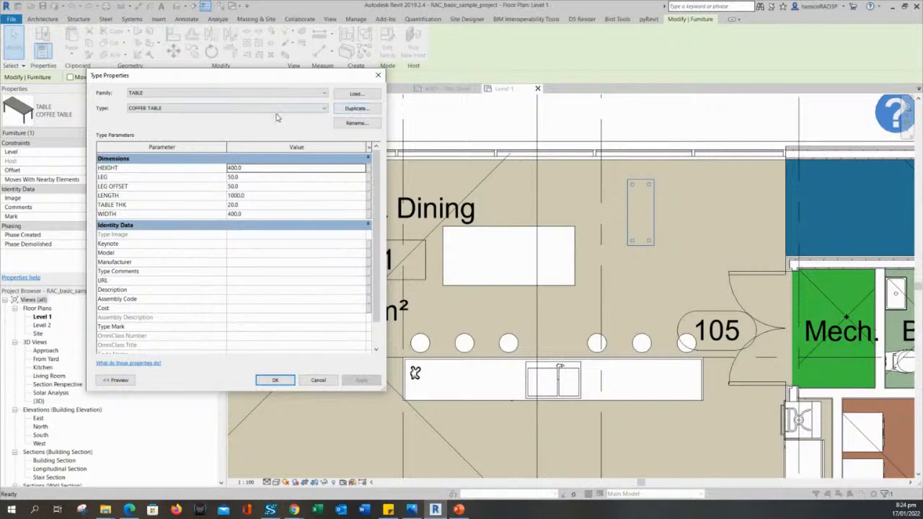
Duplicate the COFFEE TABLE type as COFFEE TABLE 2.
click(361, 110)
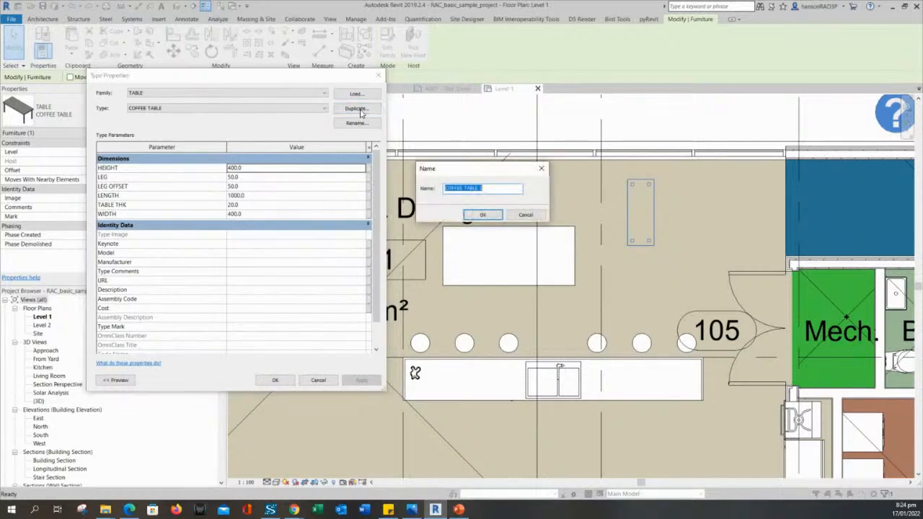
click(488, 189)
drag(492, 167, 486, 168)
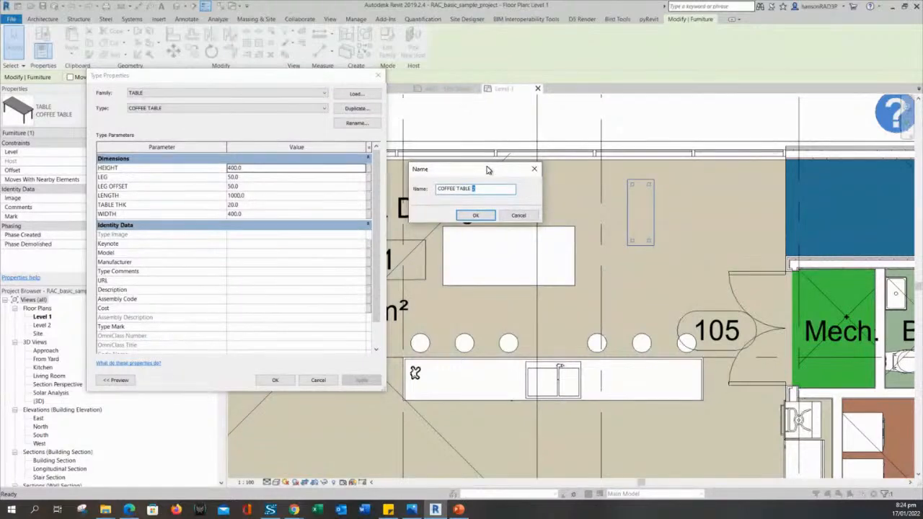
click(483, 214)
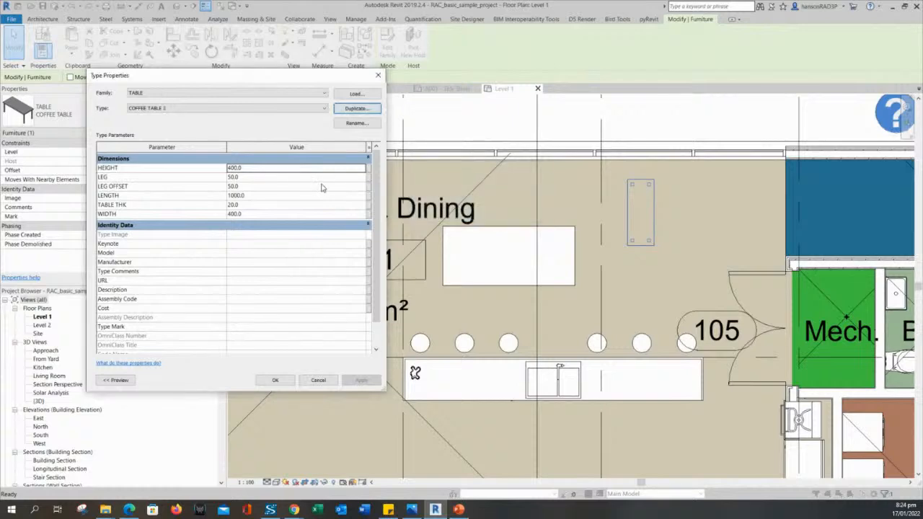
Set the LENGTH of the COFFEE TABLE 2 type to 800 and apply the type to the selected table.
click(254, 168)
click(249, 195)
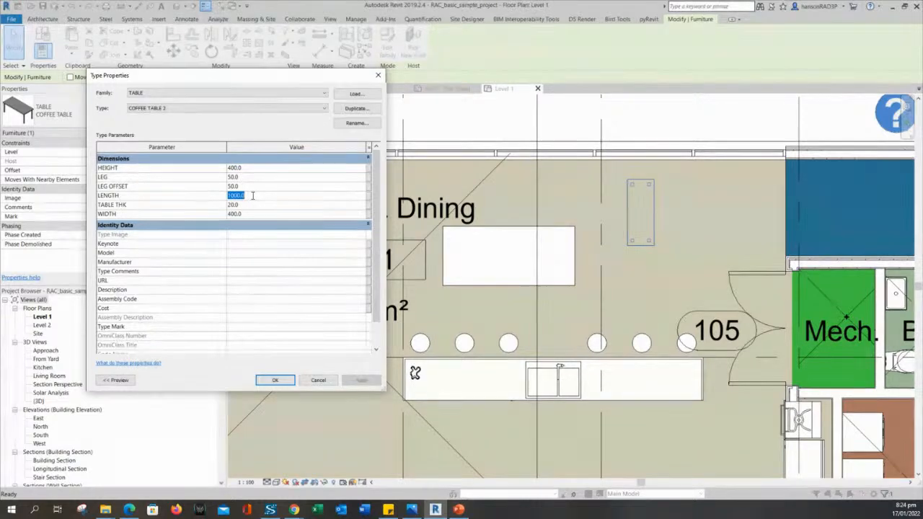
text(800)
click(144, 109)
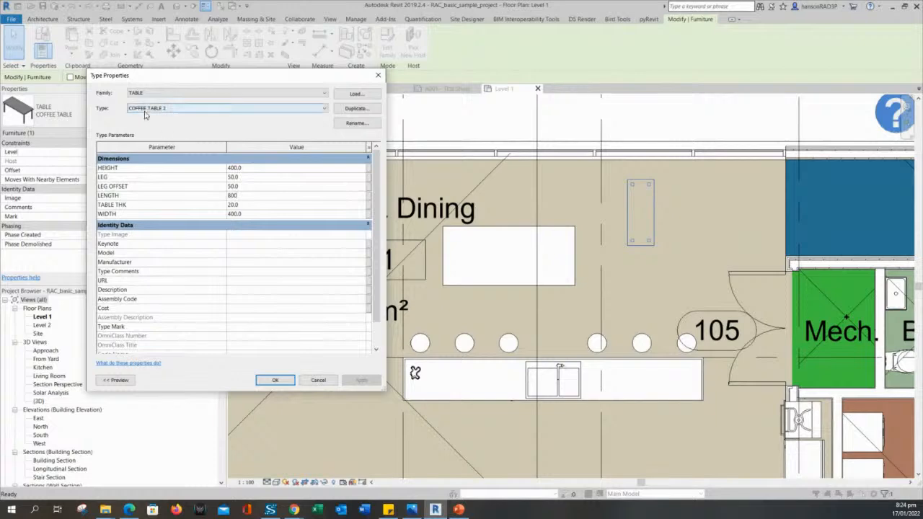
click(287, 380)
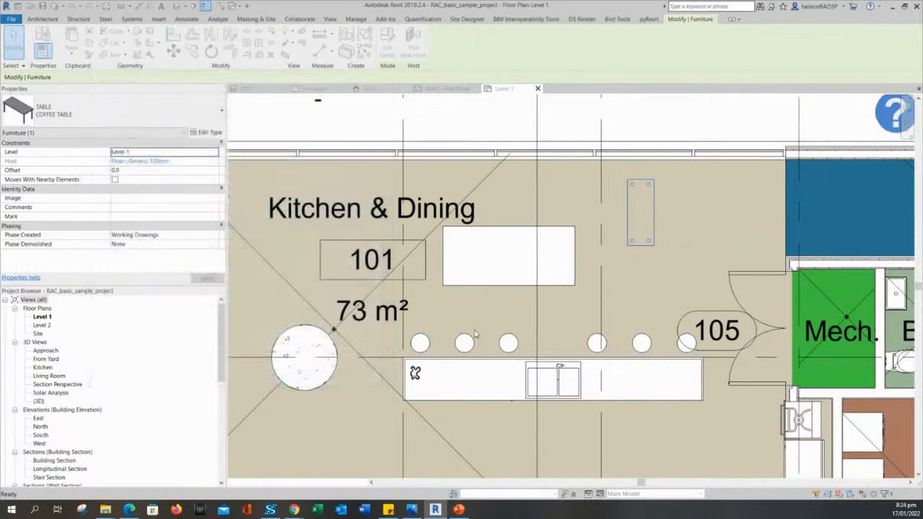
Switch the small table back to the COFFEE TABLE type, and review the types available for the dining table.
click(148, 119)
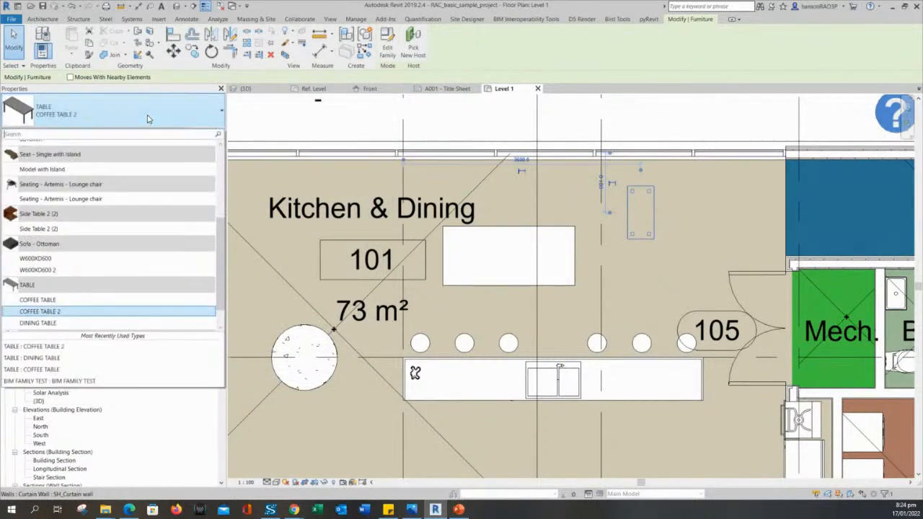
click(94, 301)
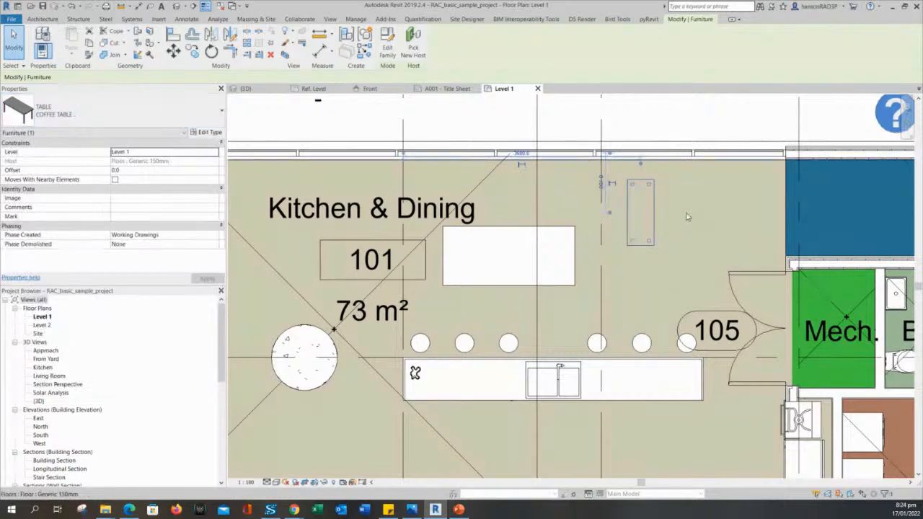
click(518, 233)
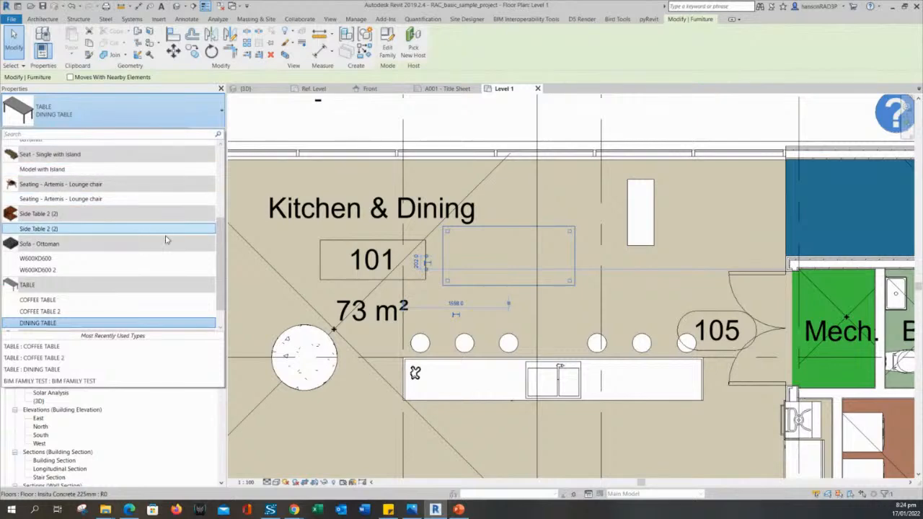
drag(220, 270, 219, 286)
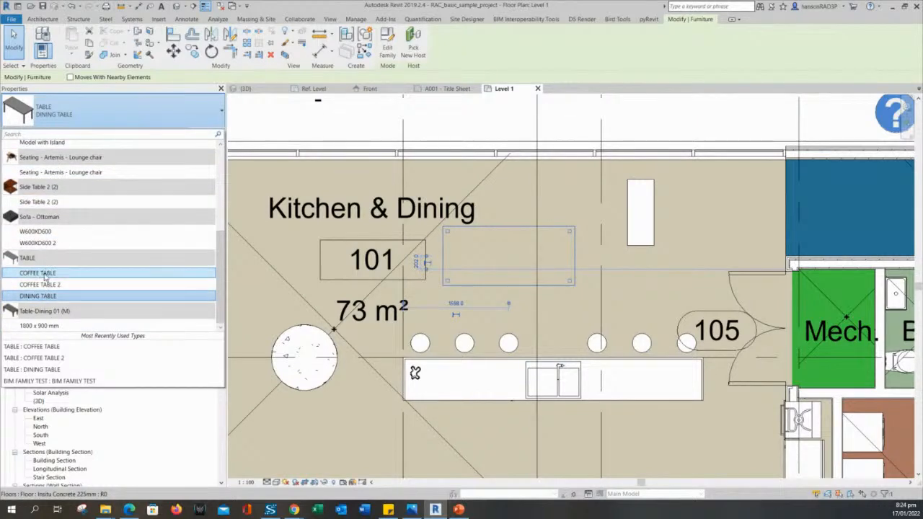
click(484, 119)
click(529, 230)
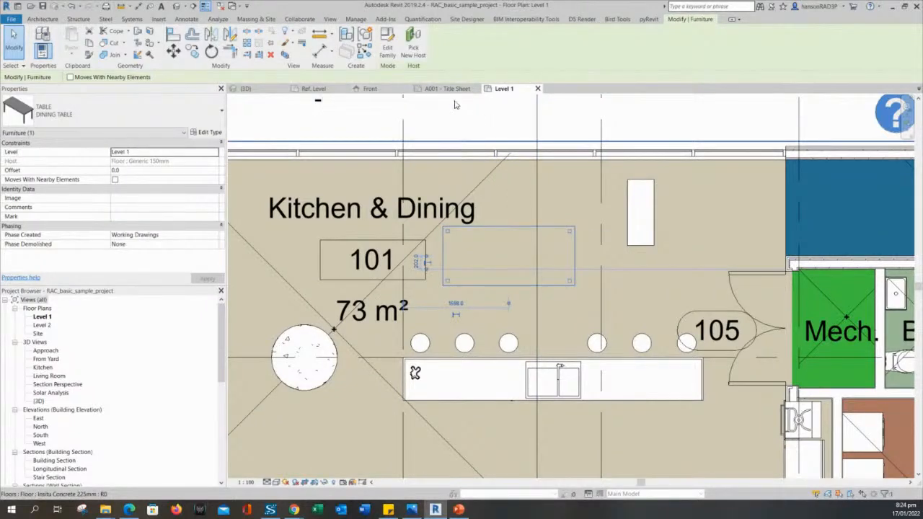
Open the dining table's family for editing and check its list of family types without changing anything.
click(387, 42)
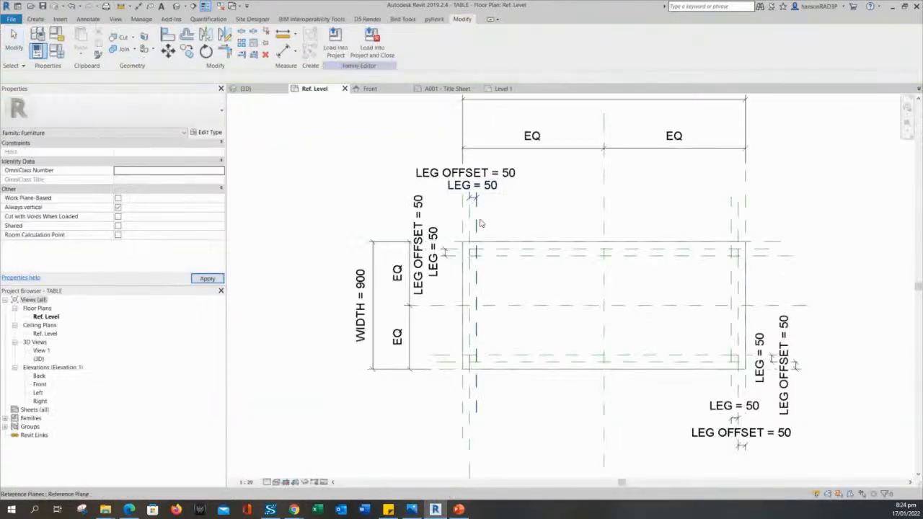
middle_drag(354, 207, 374, 194)
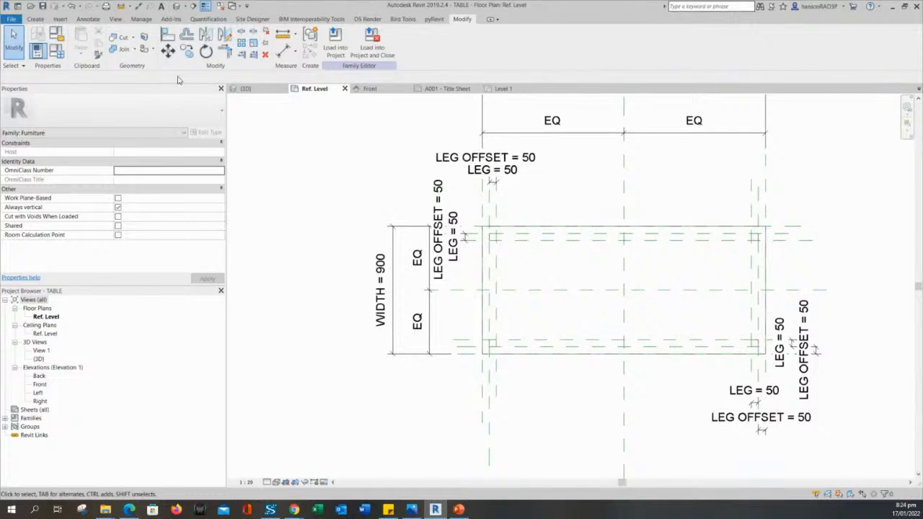
click(56, 51)
click(131, 124)
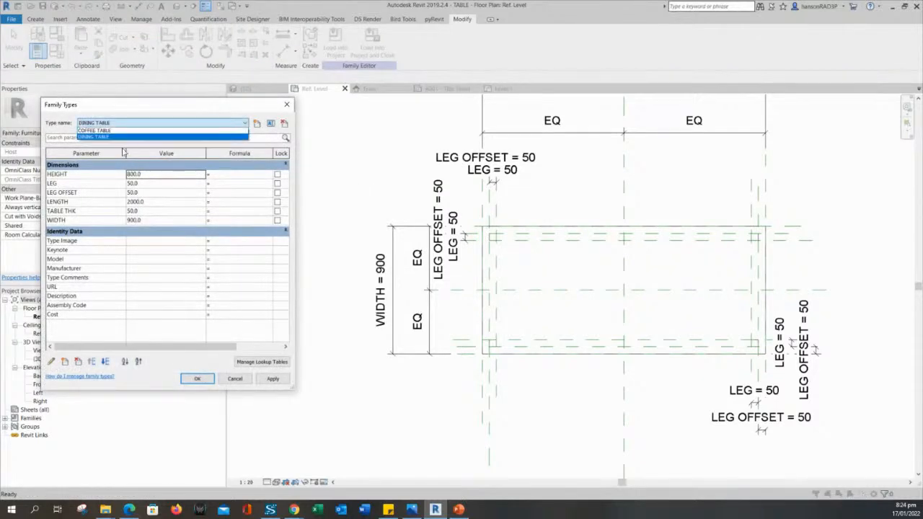
click(137, 113)
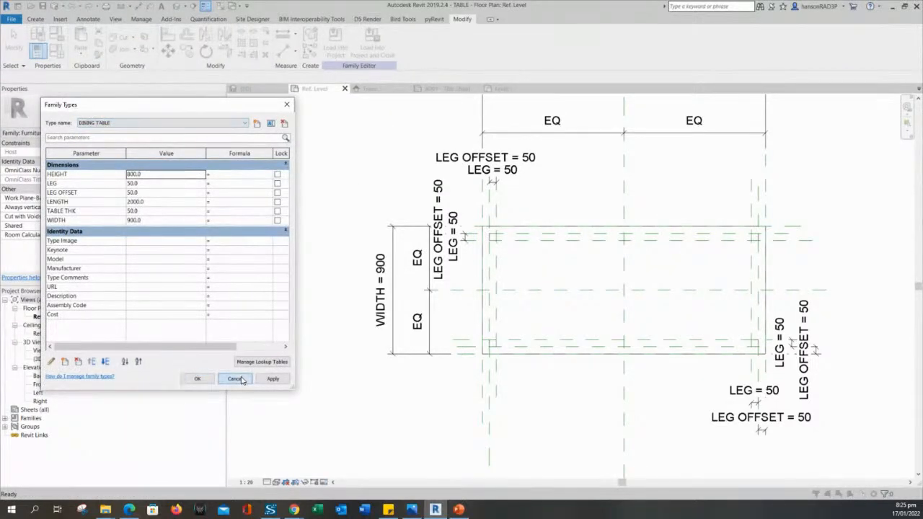
click(236, 378)
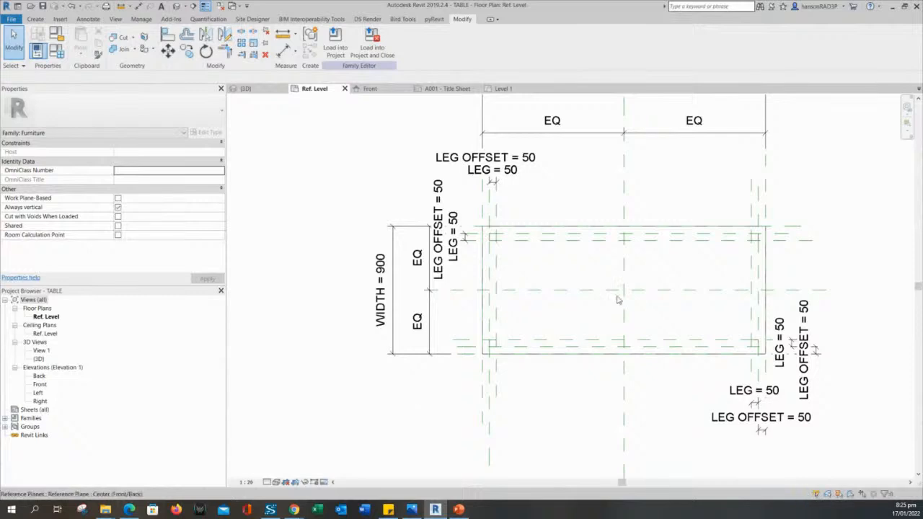
Examine the table family in the 3D view from several angles, checking the tabletop and all four legs.
scroll(568, 385, down, 2)
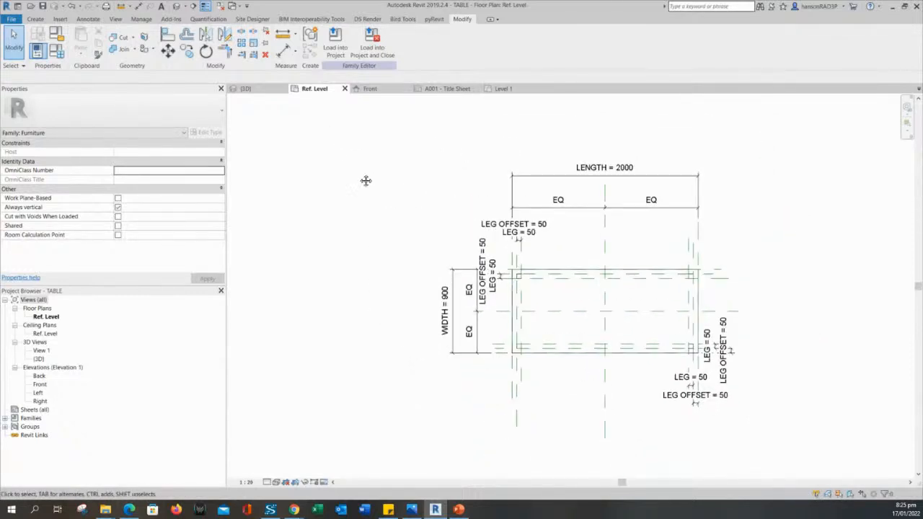
middle_drag(365, 180, 348, 175)
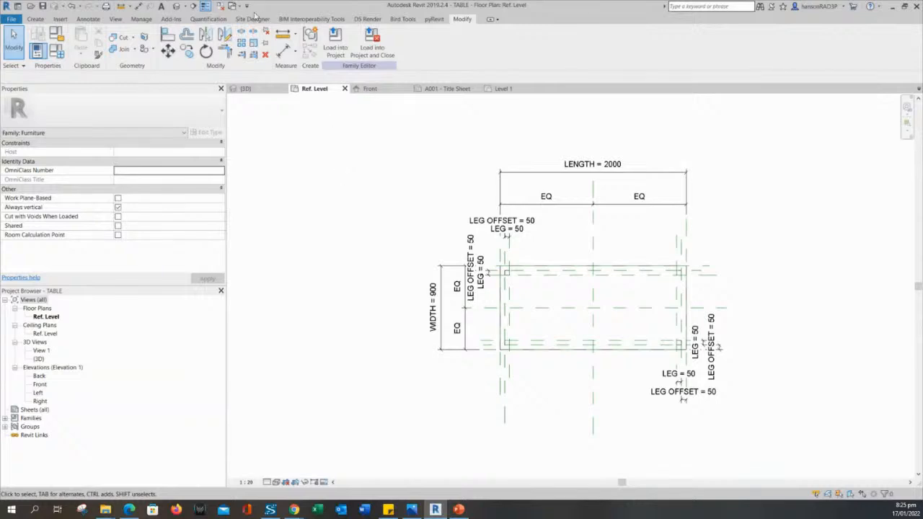
click(177, 6)
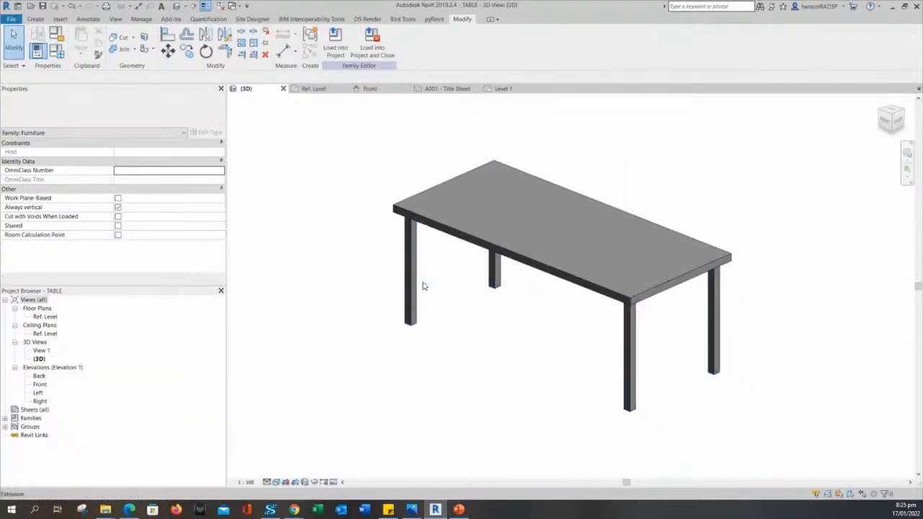
shift+middle_drag(474, 312, 466, 315)
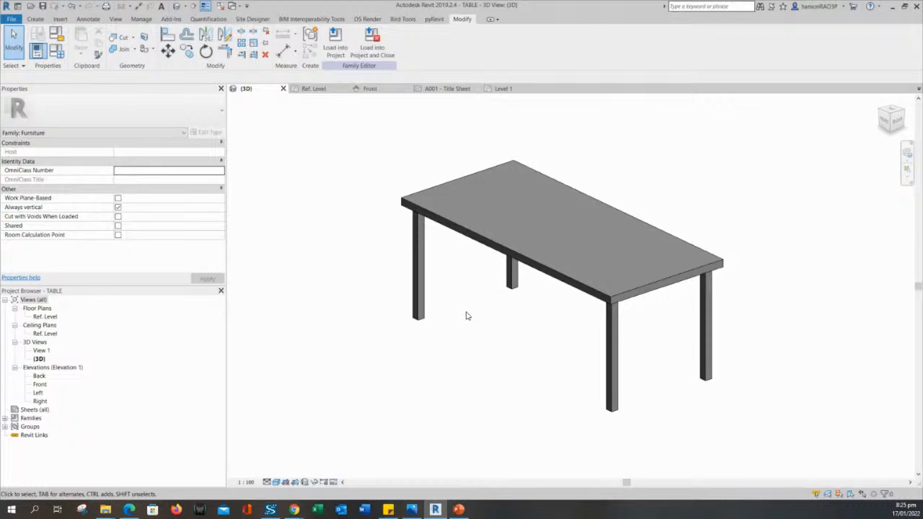
shift+middle_drag(466, 315, 483, 338)
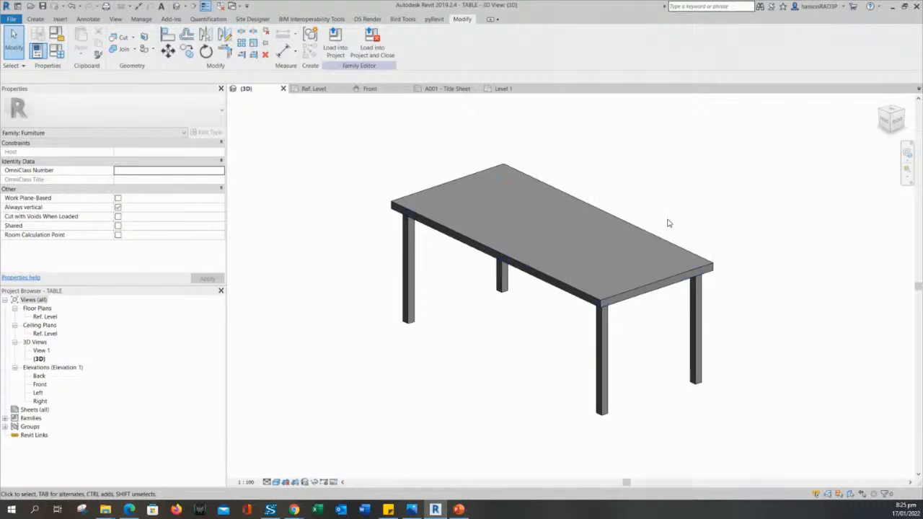
scroll(667, 291, up, 2)
scroll(667, 290, up, 1)
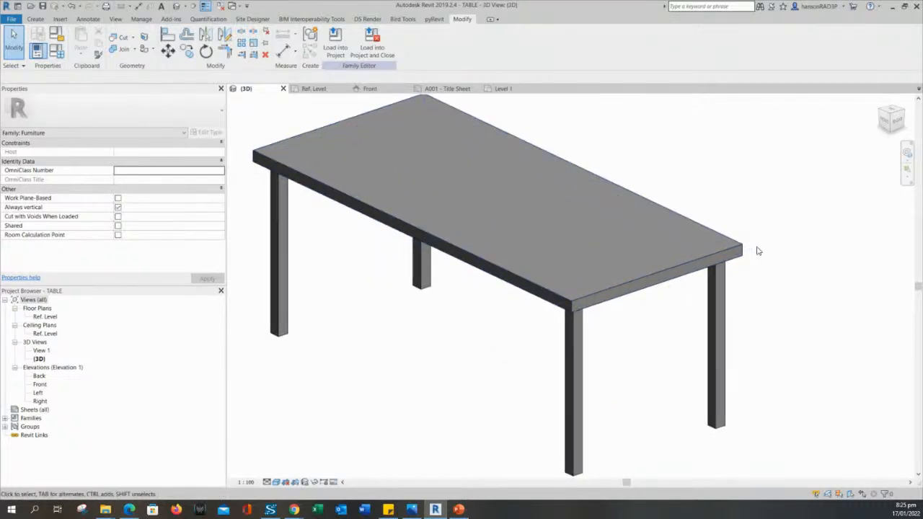
shift+middle_drag(789, 281, 587, 264)
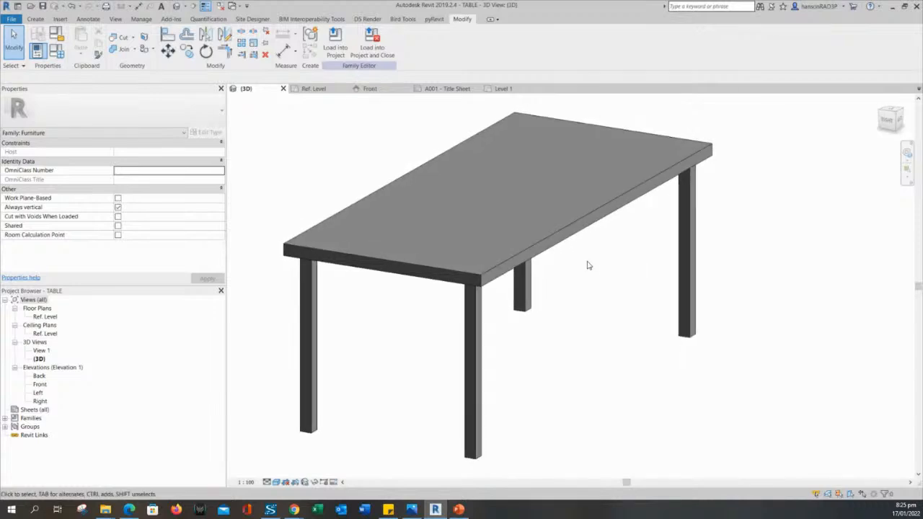
middle_drag(577, 309, 628, 325)
scroll(587, 310, down, 1)
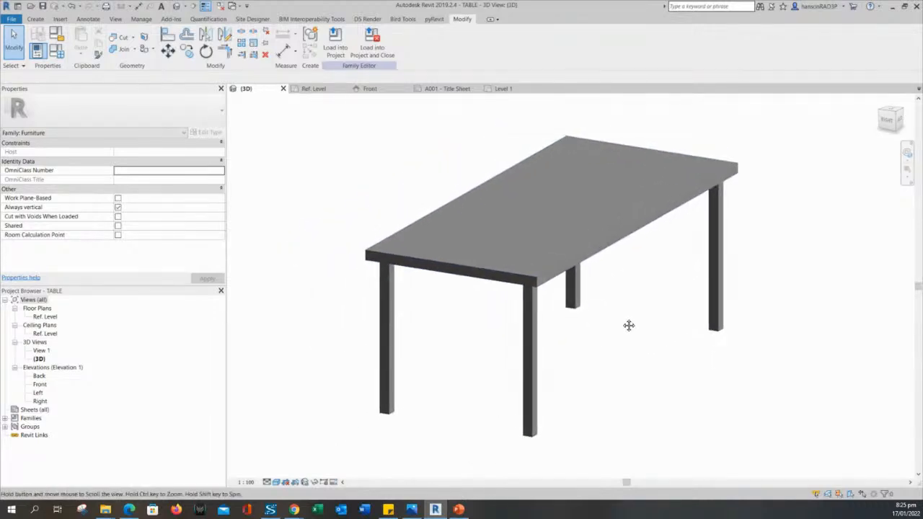
Bring up the family's form creation tools and return to the Ref. Level floor plan, framing the table.
click(35, 18)
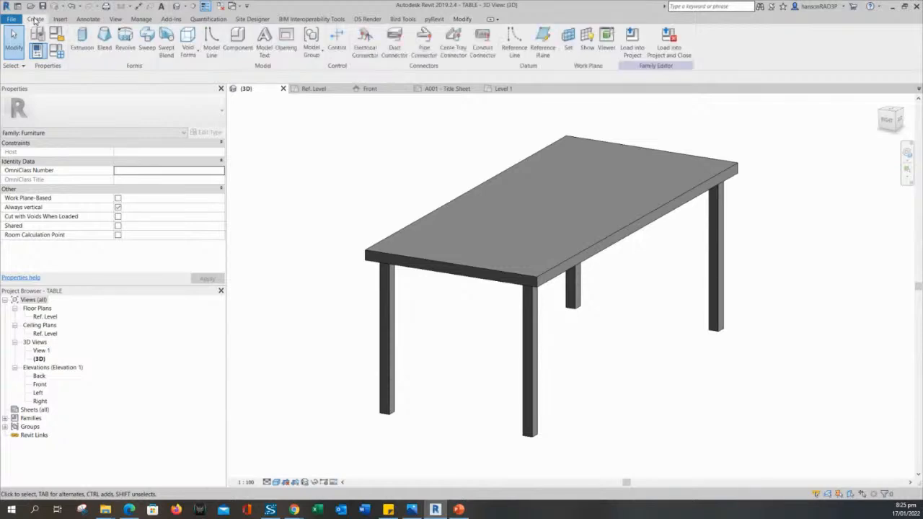
middle_drag(283, 186, 319, 198)
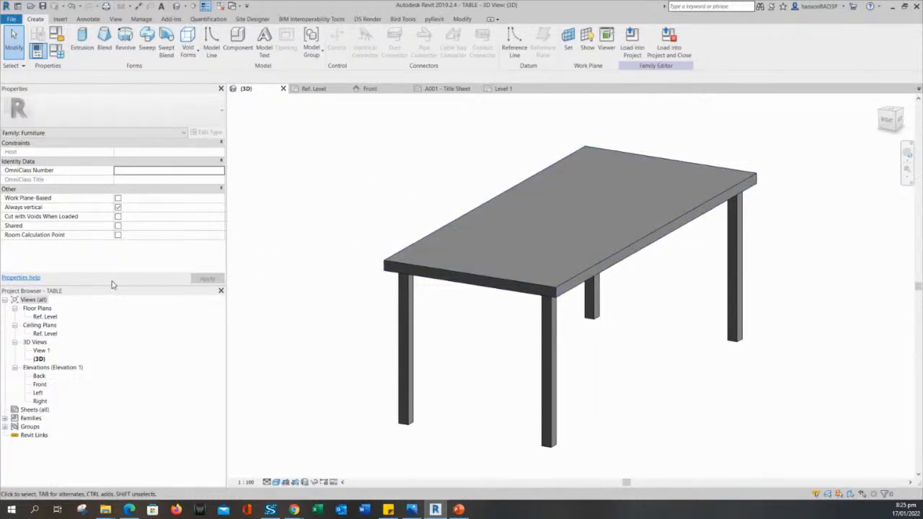
double_click(46, 316)
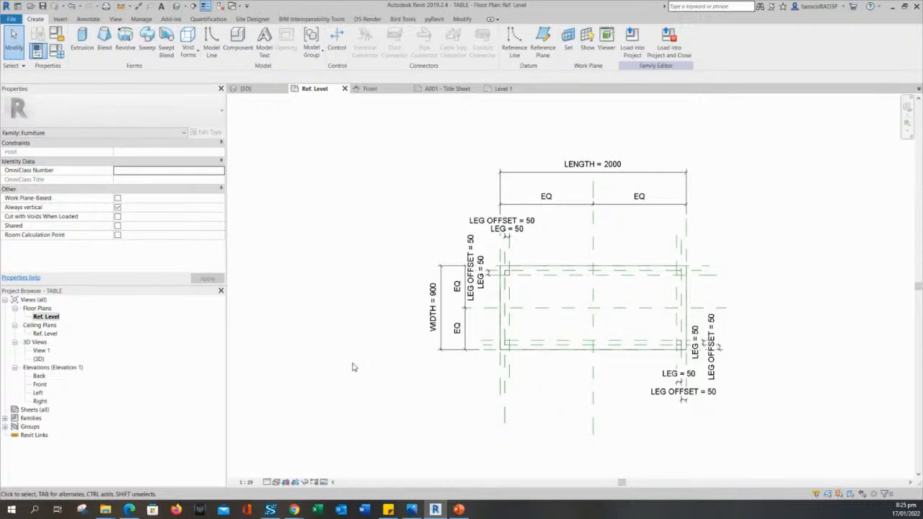
scroll(429, 377, up, 3)
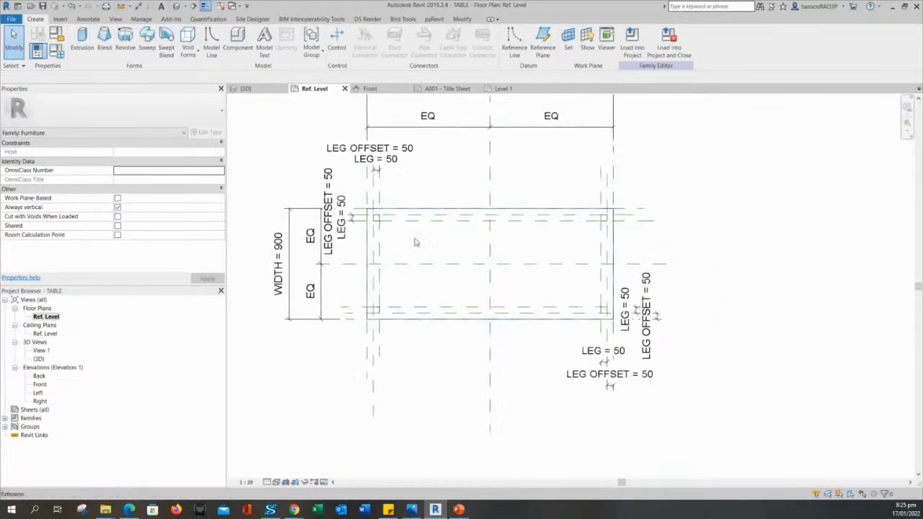
middle_drag(415, 242, 437, 251)
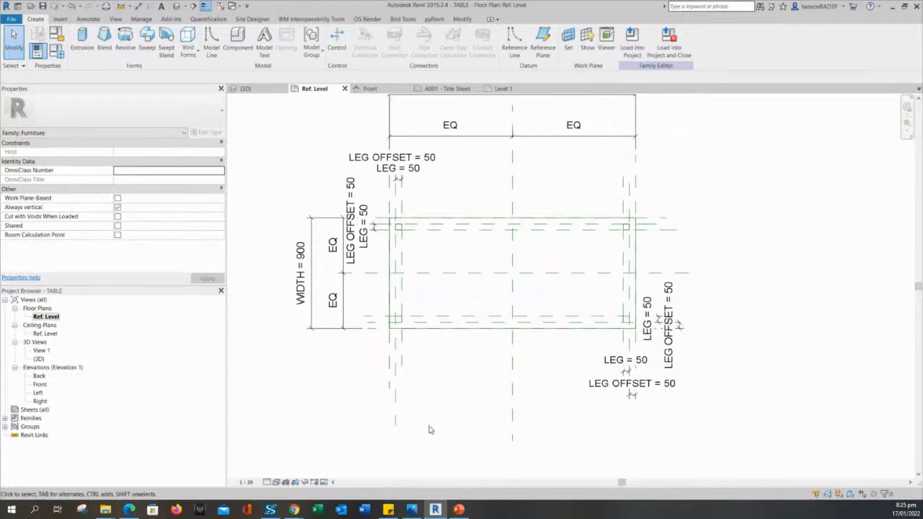
Set the visual style of the Ref. Level floor plan to Hidden Line.
middle_drag(430, 429, 455, 417)
click(275, 482)
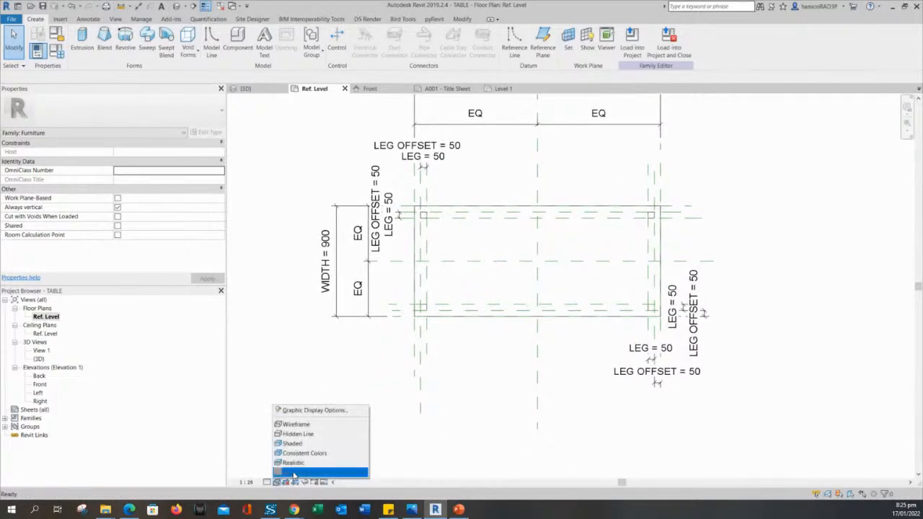
click(300, 435)
middle_drag(324, 399, 365, 419)
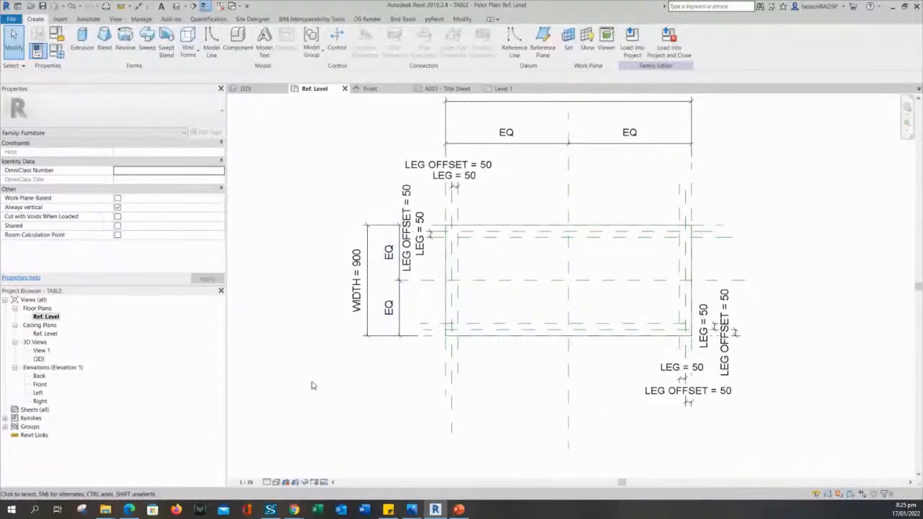
middle_drag(312, 386, 330, 405)
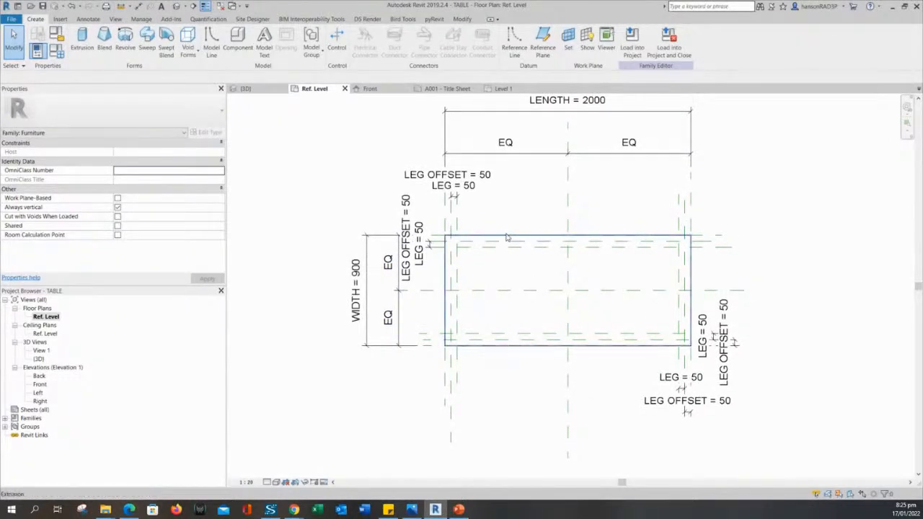
middle_drag(529, 222, 530, 227)
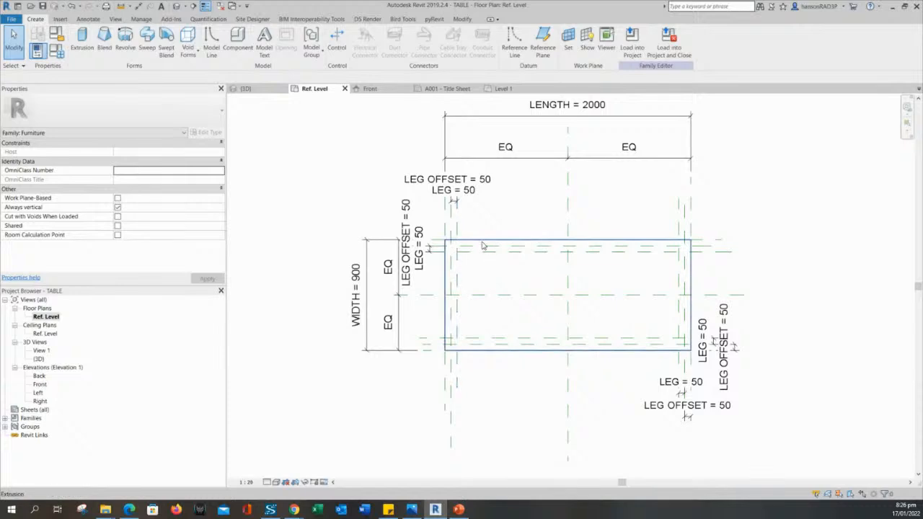
middle_drag(522, 201, 527, 219)
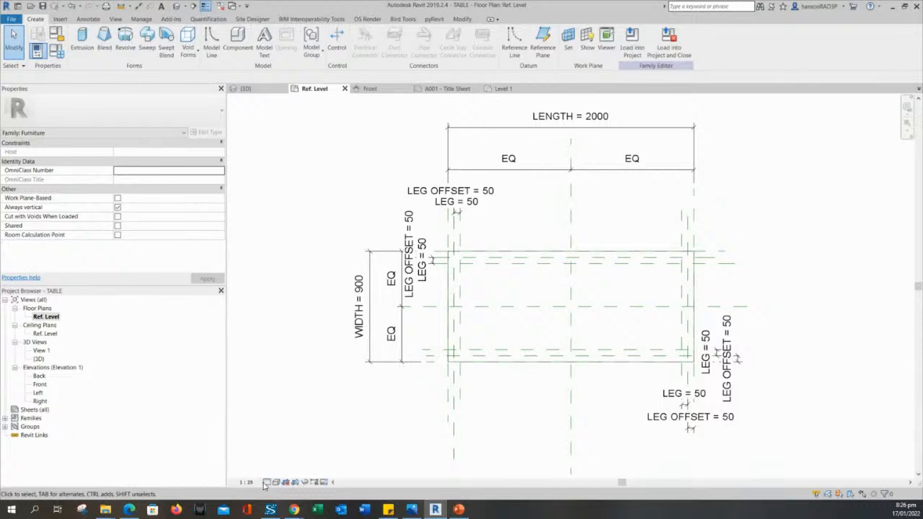
middle_drag(362, 437, 367, 437)
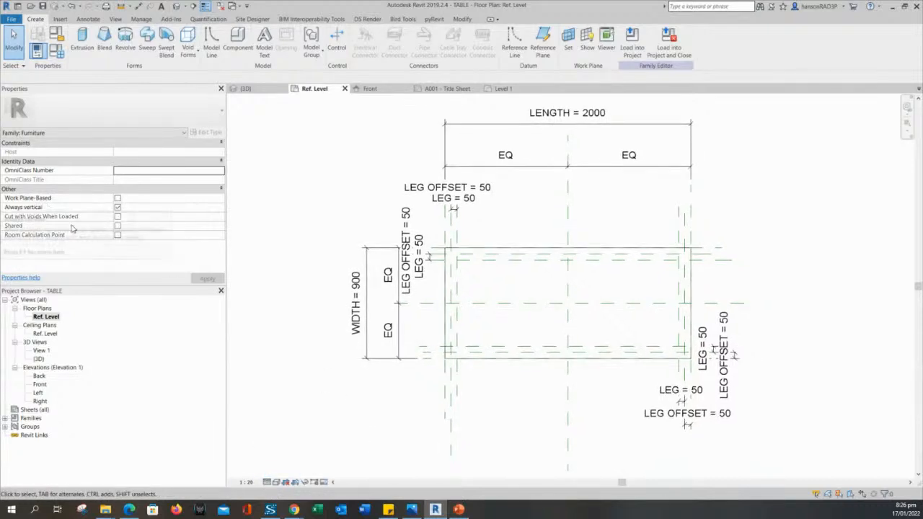
Examine the Ref. Level plan's view properties, the tabletop outline and the reference planes around the leg corners.
click(46, 317)
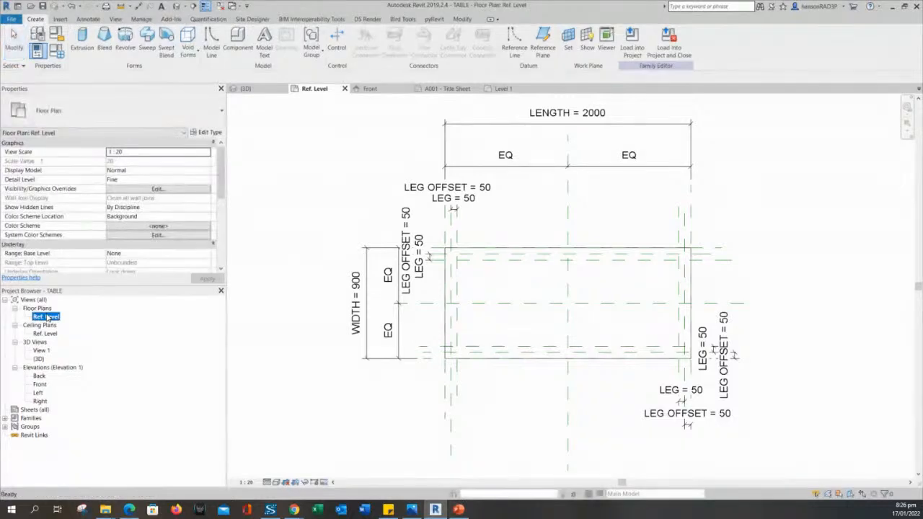
middle_drag(300, 373, 295, 361)
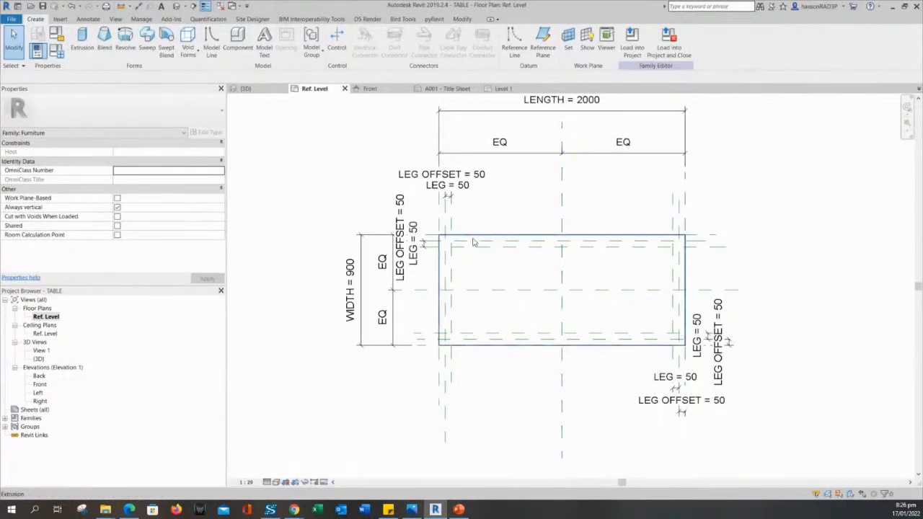
scroll(473, 242, up, 2)
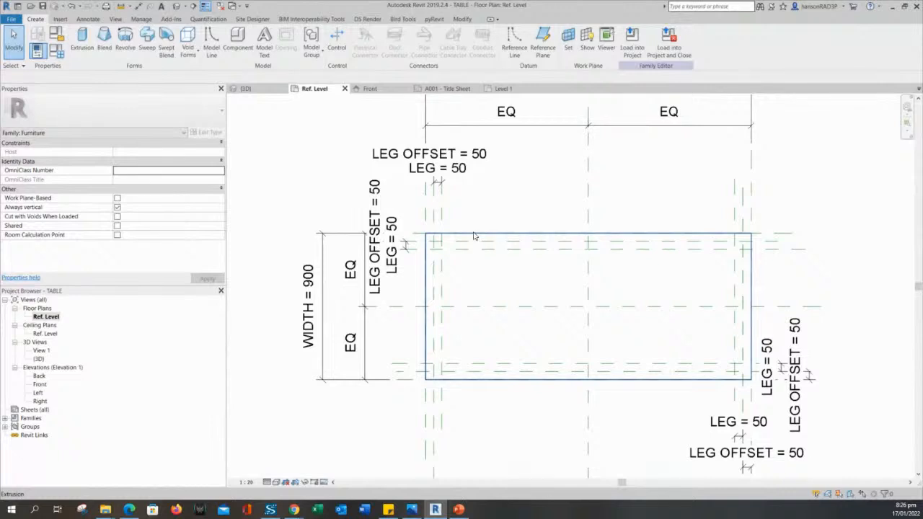
click(446, 247)
click(529, 439)
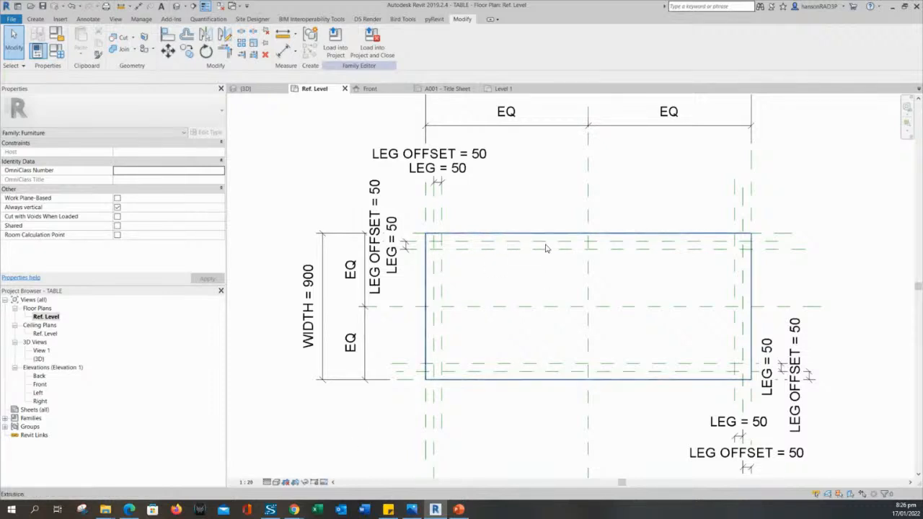
scroll(433, 250, up, 2)
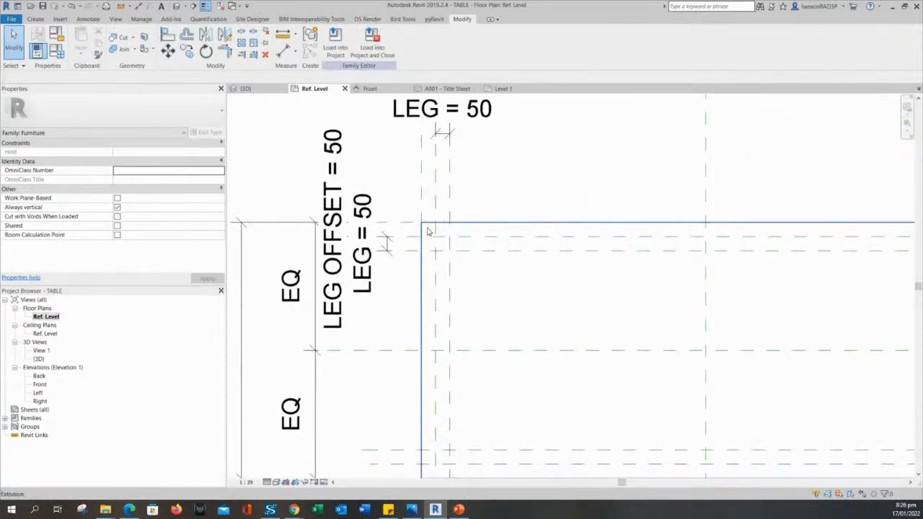
drag(428, 229, 452, 259)
key(ctrl+z)
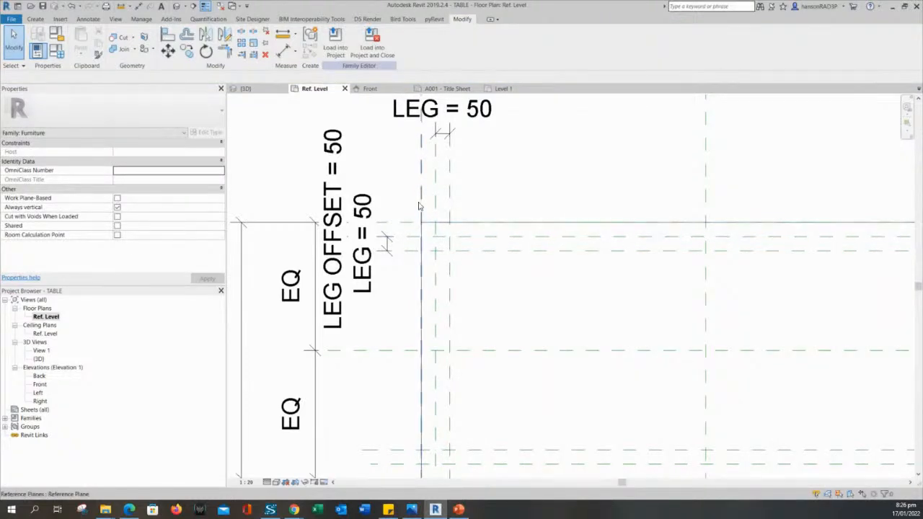
scroll(425, 210, up, 1)
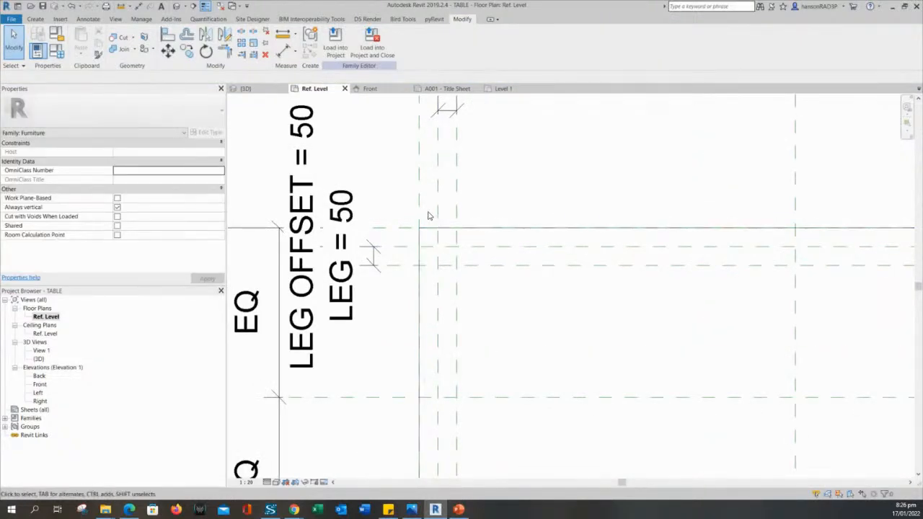
scroll(532, 304, down, 1)
middle_drag(532, 326, 506, 263)
scroll(505, 264, down, 1)
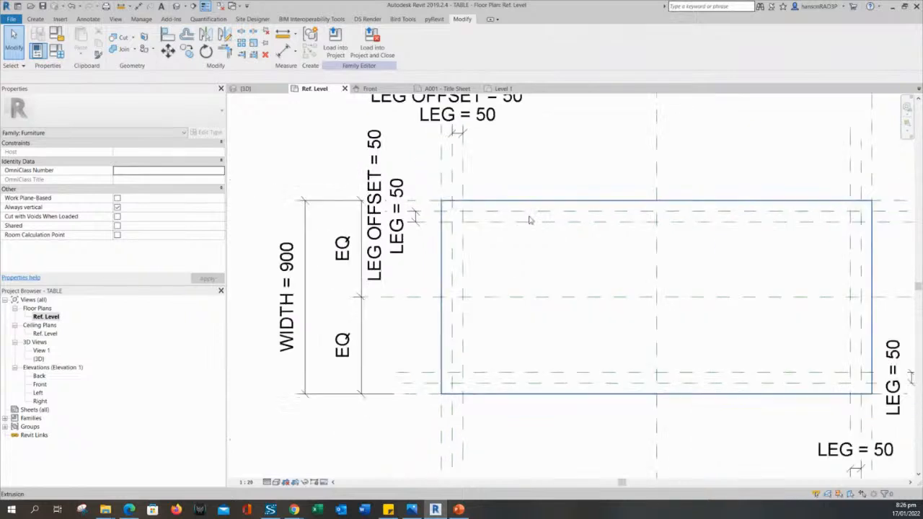
middle_drag(546, 173, 554, 221)
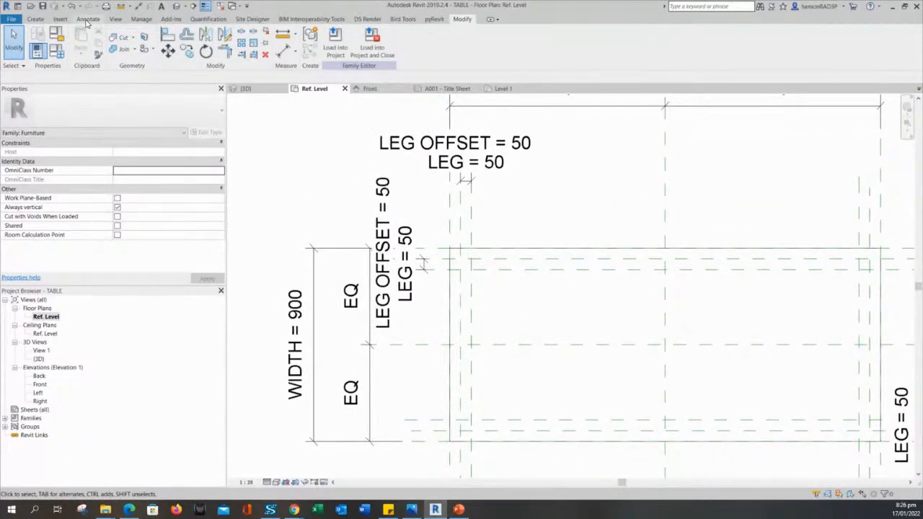
Bring up the family's annotation tools and inspect the tabletop and upper leg corner in the Ref. Level plan.
click(87, 20)
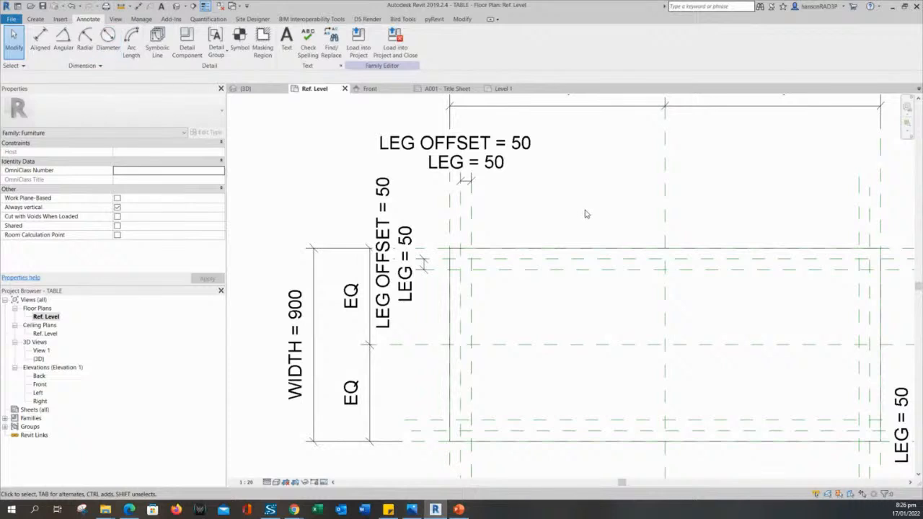
middle_drag(581, 211, 555, 193)
scroll(555, 193, down, 1)
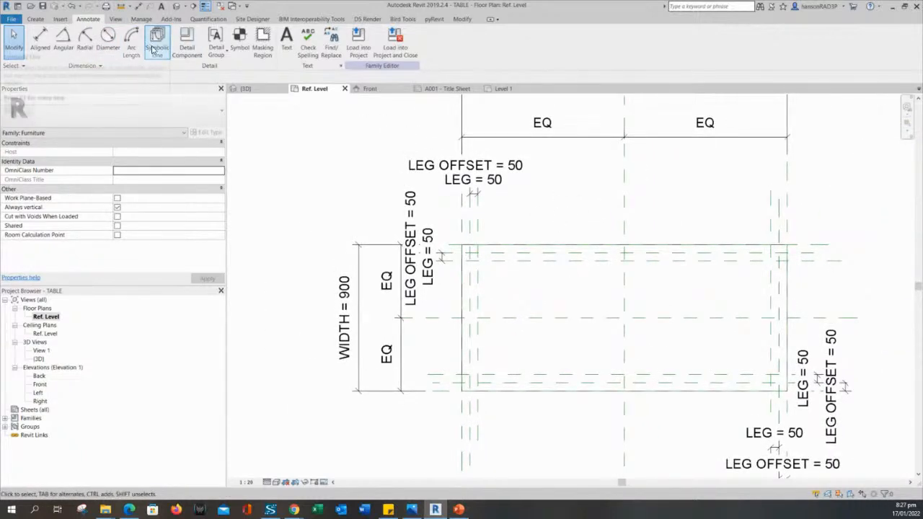
scroll(321, 232, down, 1)
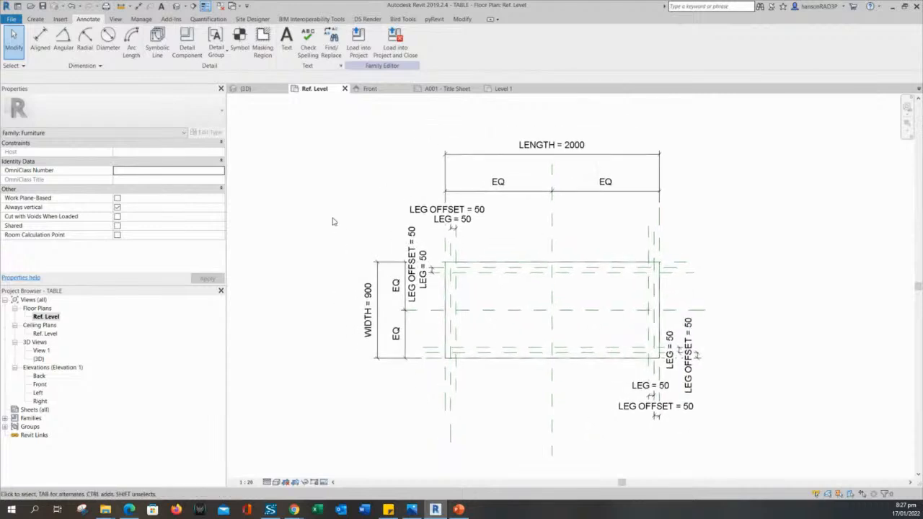
middle_drag(359, 219, 377, 215)
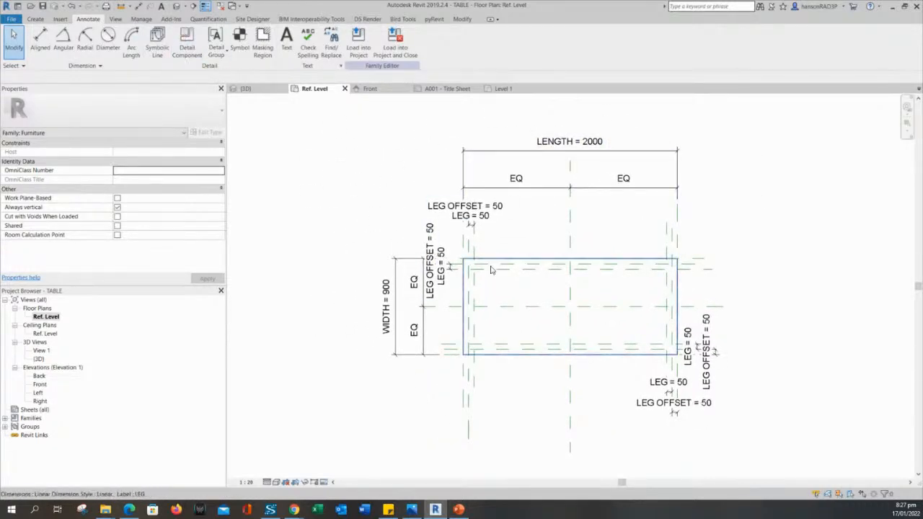
scroll(483, 269, up, 4)
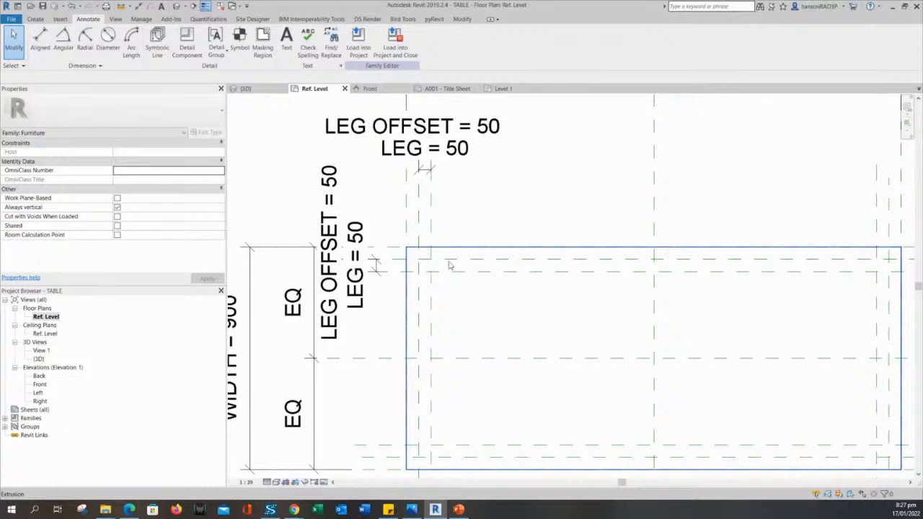
scroll(448, 266, down, 3)
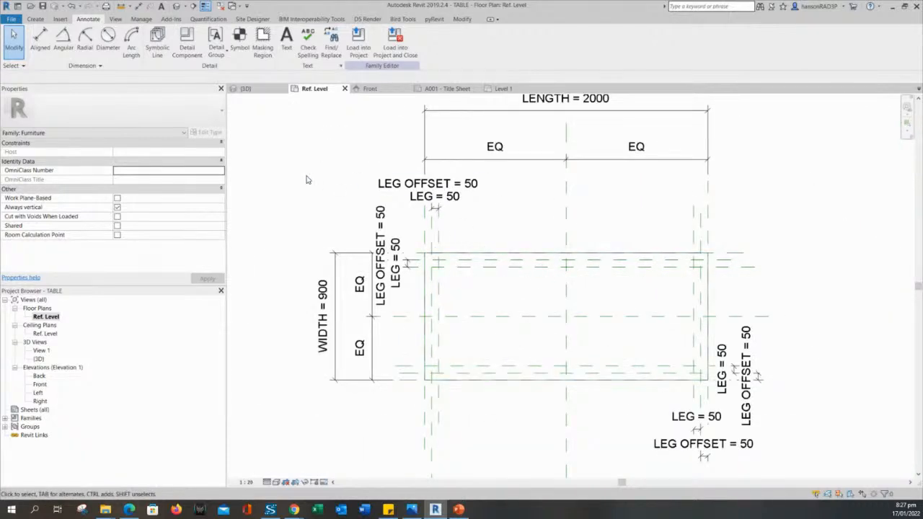
mouse_move(313, 184)
middle_down()
mouse_move(335, 204)
mouse_move(319, 197)
middle_up()
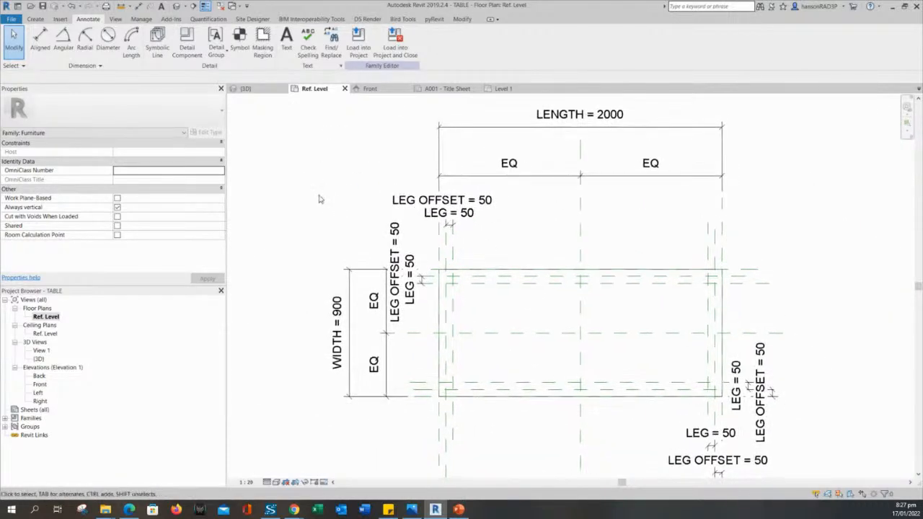
Compare the table's plan display with Preview Visibility on and off, leaving it off.
click(325, 485)
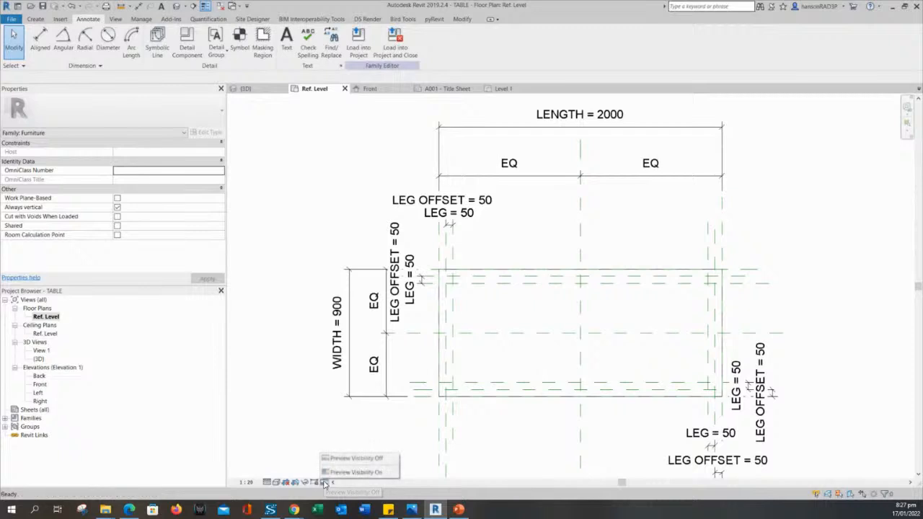
click(348, 468)
middle_drag(354, 448, 437, 370)
scroll(344, 420, down, 1)
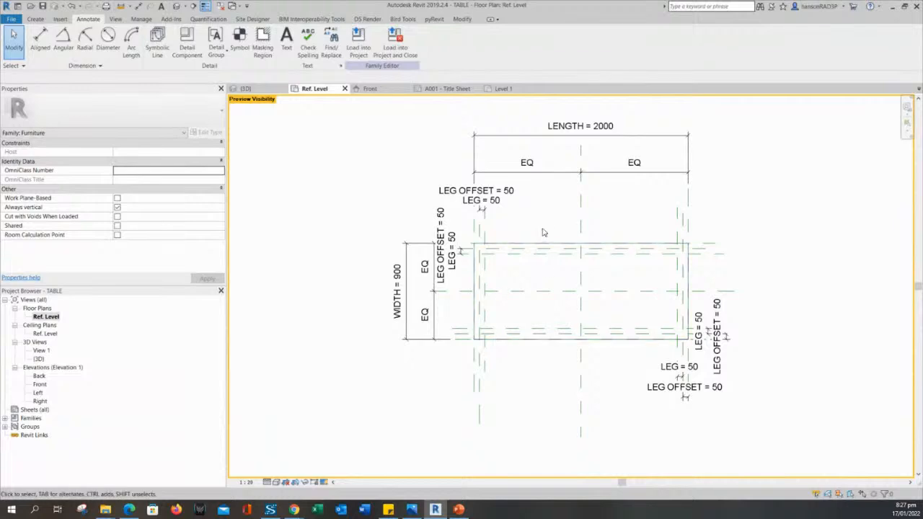
scroll(541, 232, up, 1)
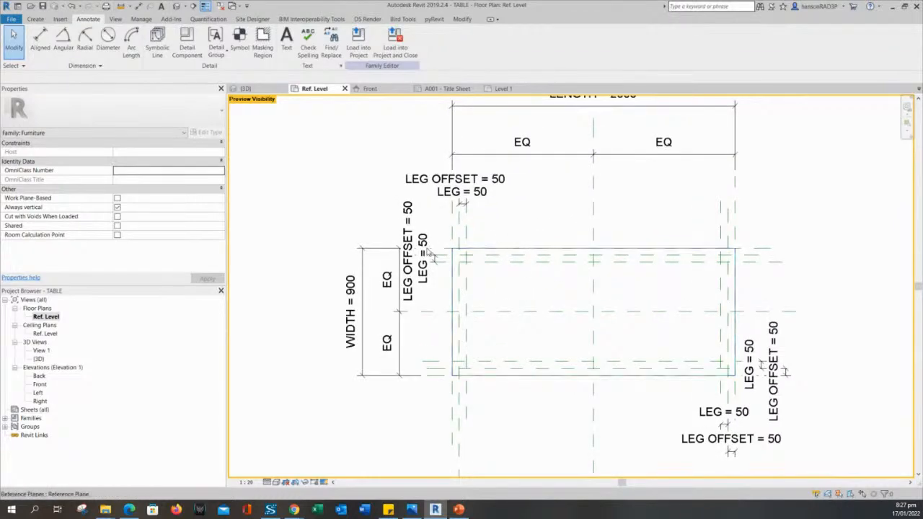
middle_drag(532, 300, 534, 269)
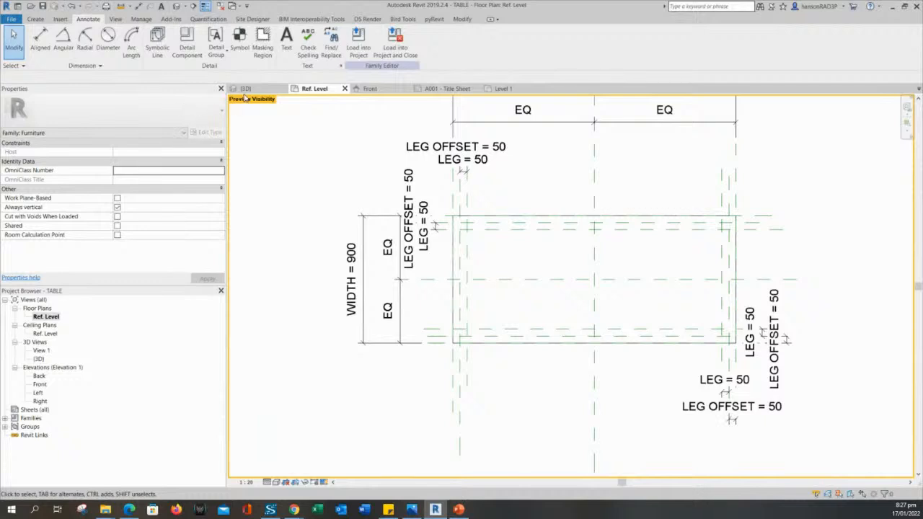
click(322, 482)
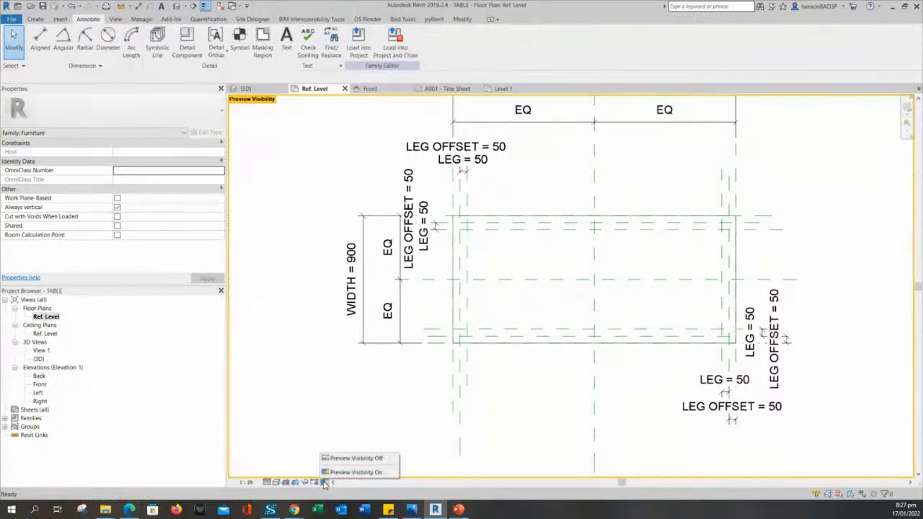
click(337, 460)
click(322, 482)
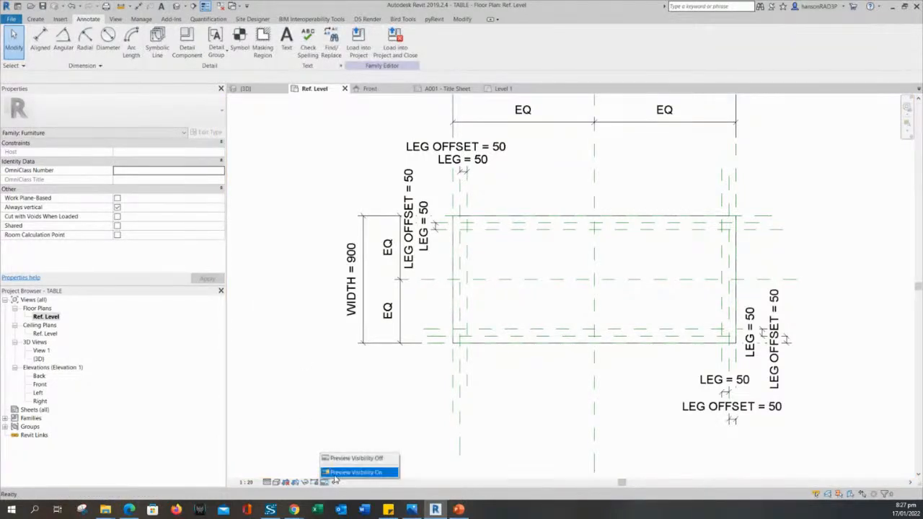
click(346, 469)
middle_drag(491, 364, 496, 370)
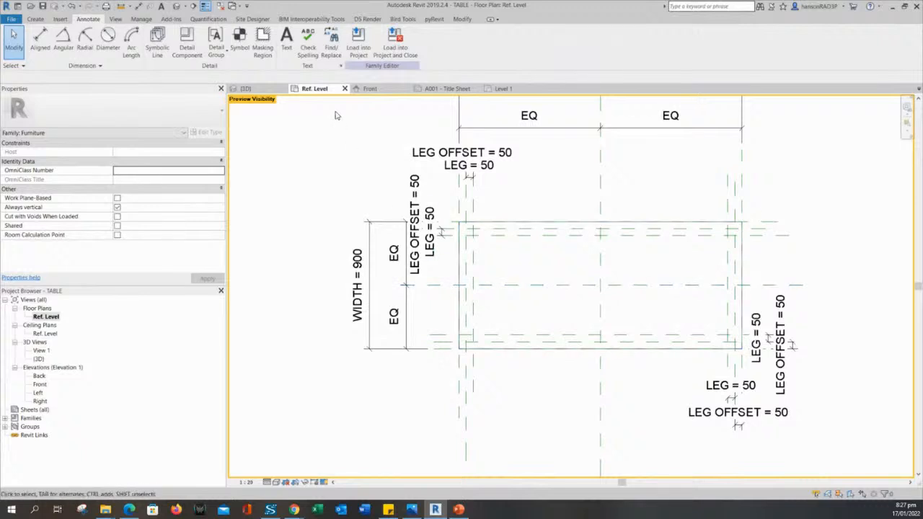
click(324, 482)
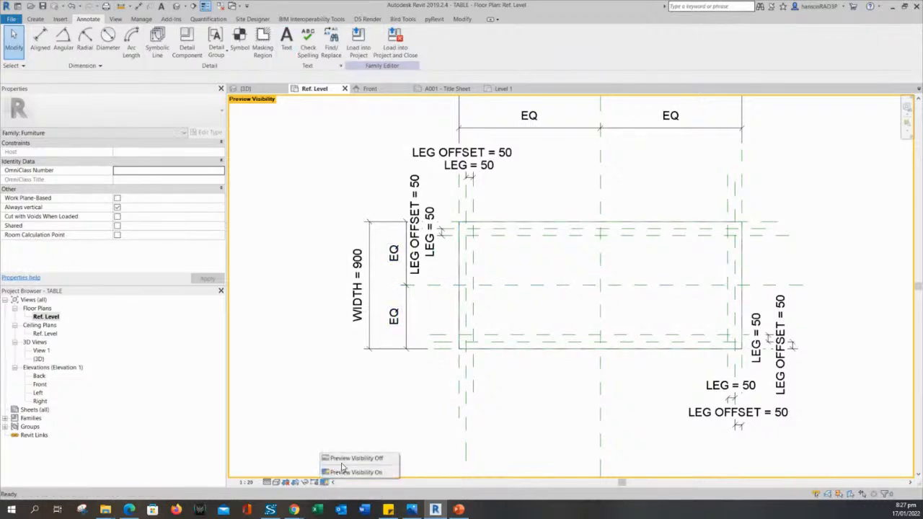
click(344, 461)
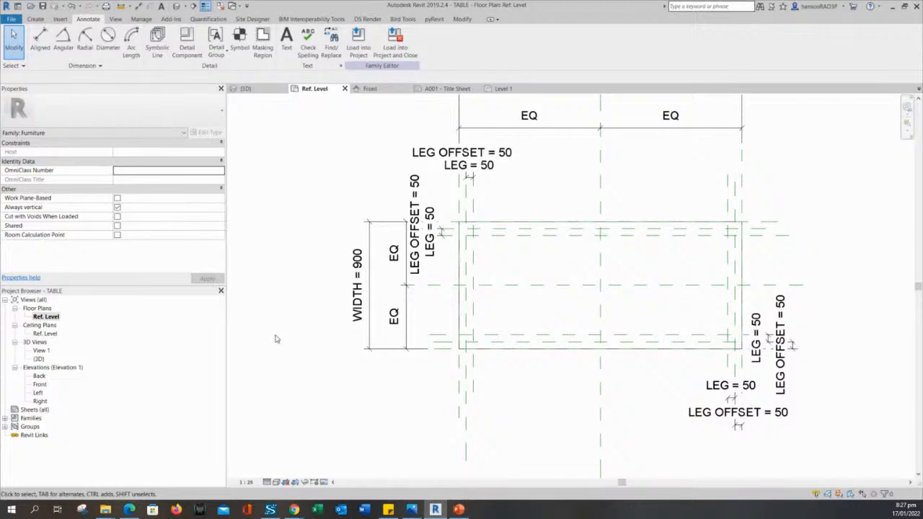
Draw a symbolic-line rectangle over the upper-left leg on the Furniture subcategory and lock its sides to the leg's reference planes.
click(157, 40)
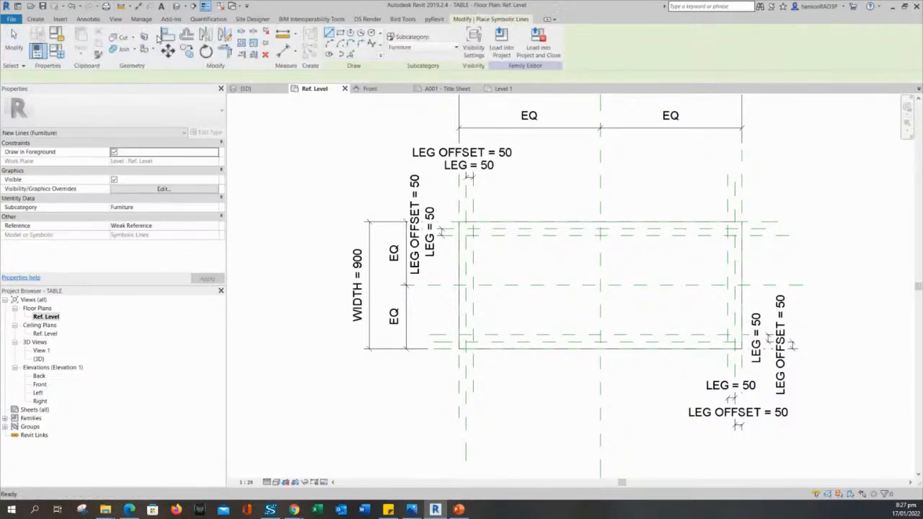
click(88, 19)
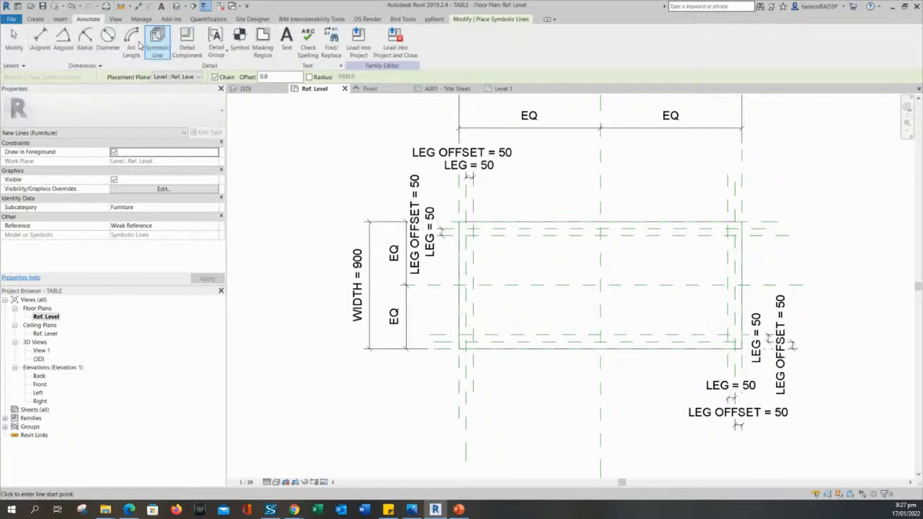
click(161, 42)
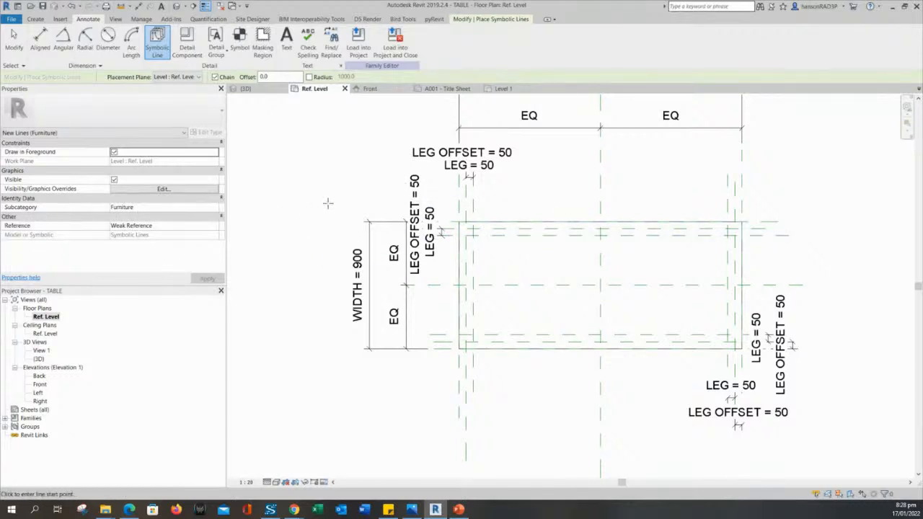
middle_drag(329, 203, 315, 212)
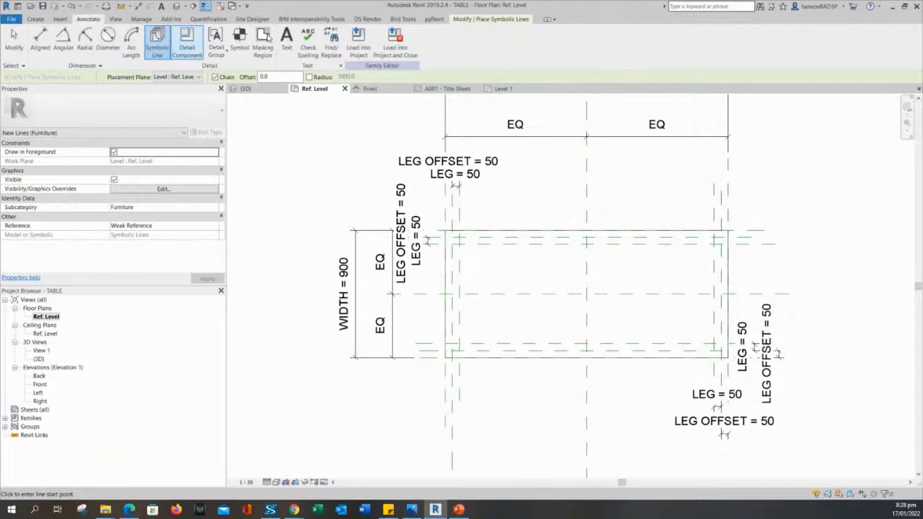
click(508, 20)
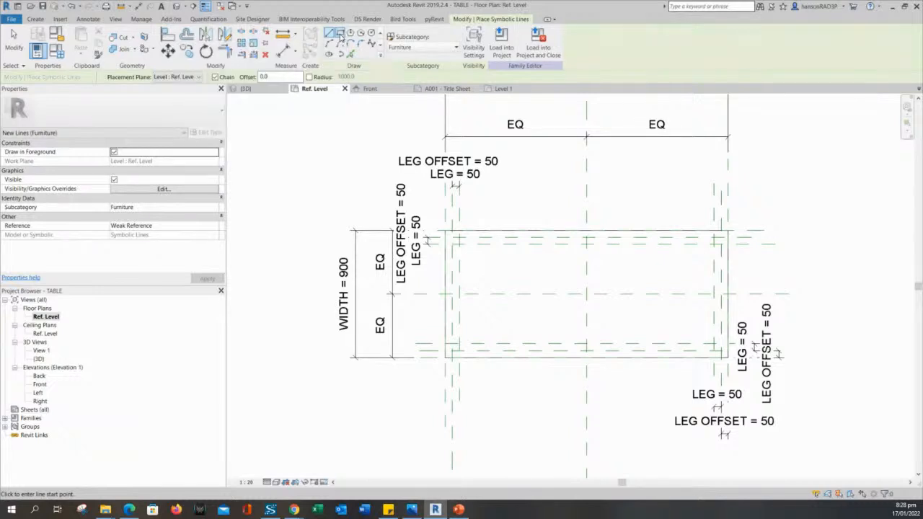
click(341, 34)
scroll(455, 248, up, 4)
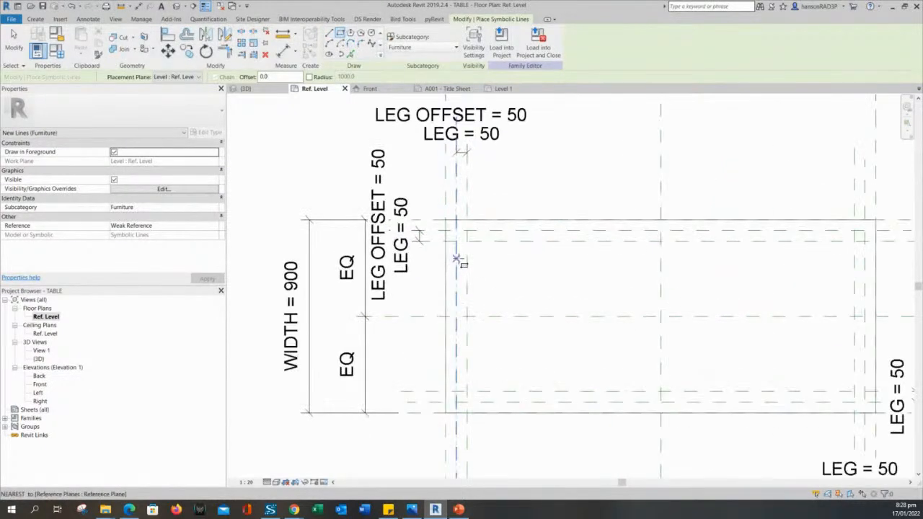
scroll(457, 231, up, 2)
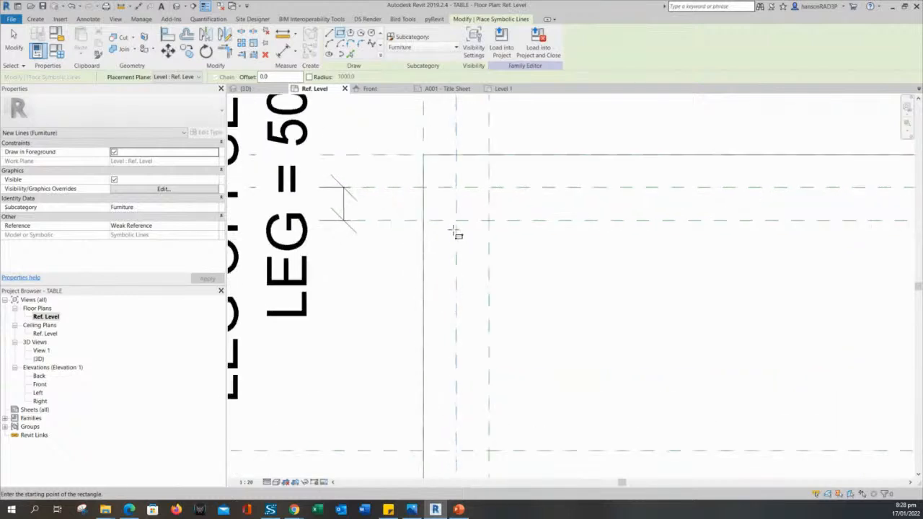
click(456, 220)
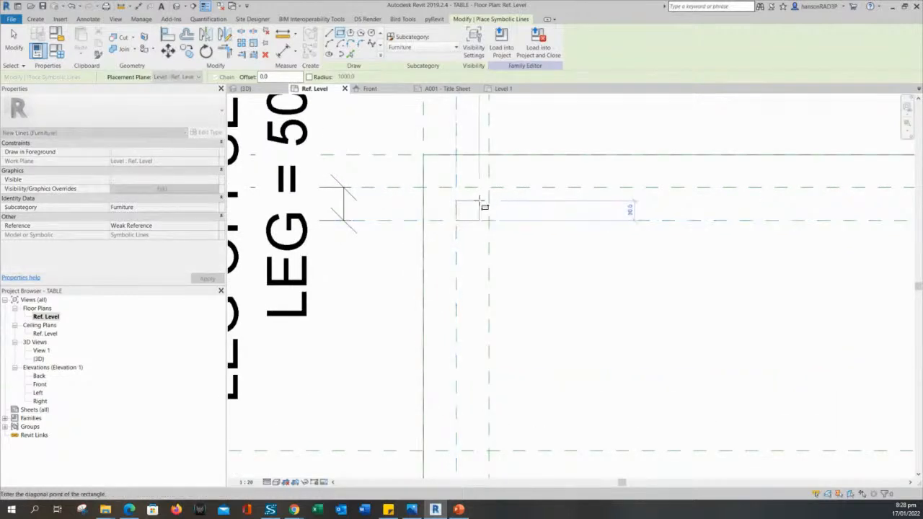
click(490, 189)
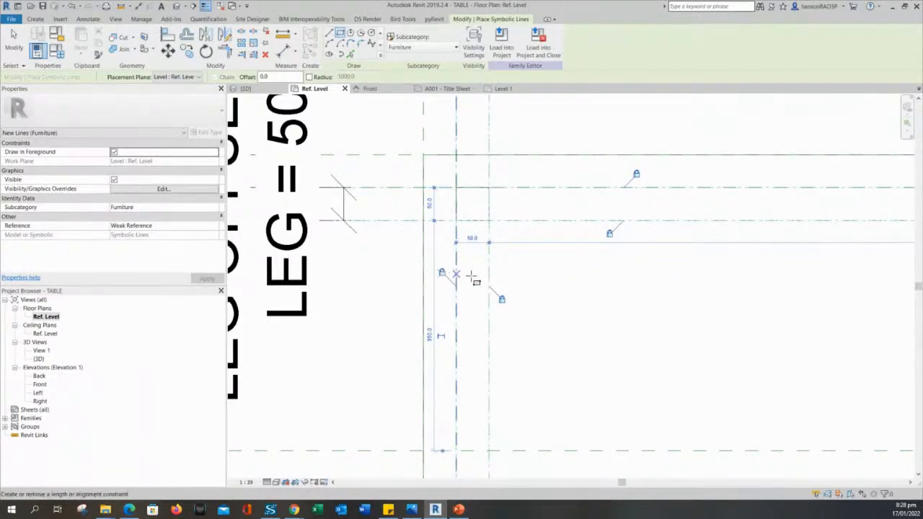
Draw a symbolic-line rectangle over the lower-left leg between its reference planes and lock the sides to them.
scroll(585, 299, up, 3)
middle_drag(595, 315, 566, 320)
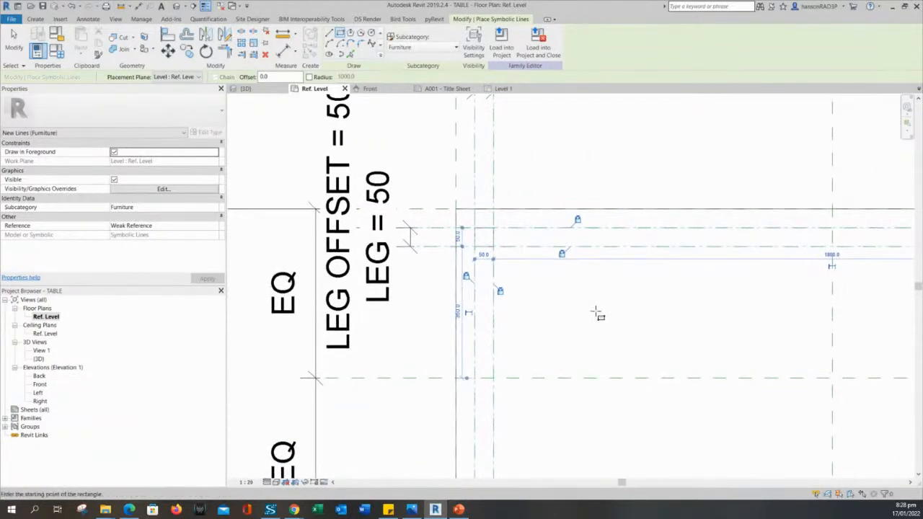
scroll(570, 312, down, 2)
scroll(504, 377, up, 5)
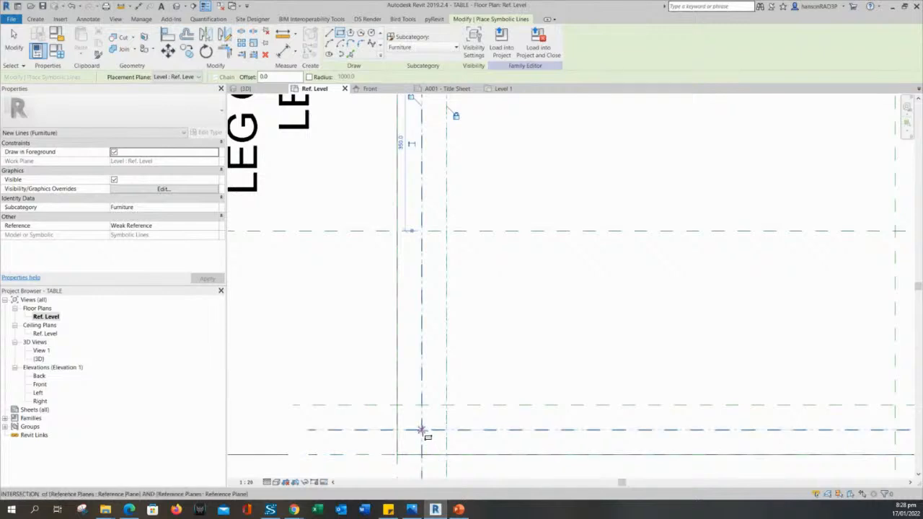
click(423, 430)
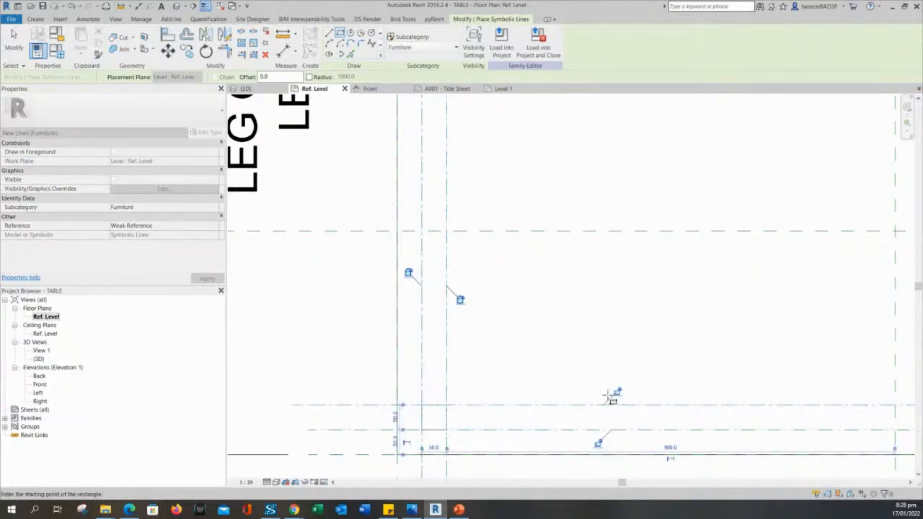
click(455, 406)
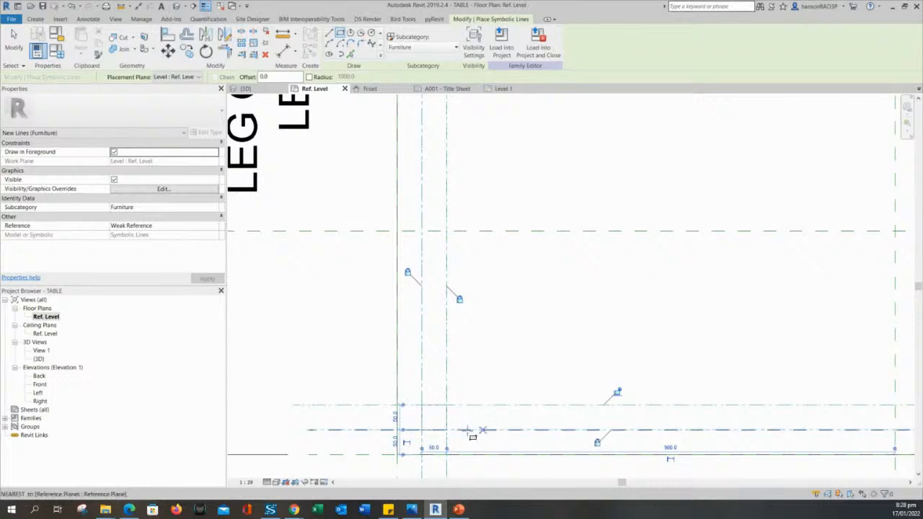
Draw a symbolic-line rectangle over the lower-right leg and lock all four sides to the reference planes.
scroll(524, 389, down, 1)
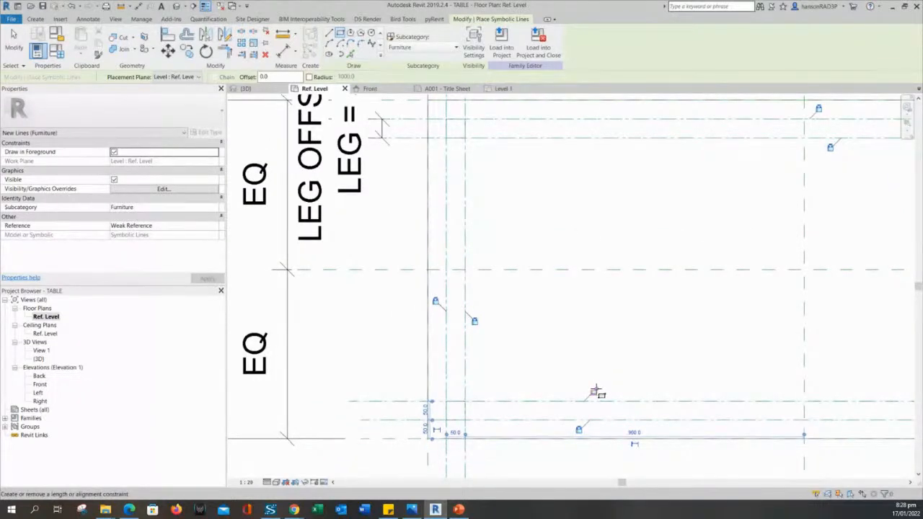
scroll(244, 346, down, 2)
scroll(504, 372, up, 3)
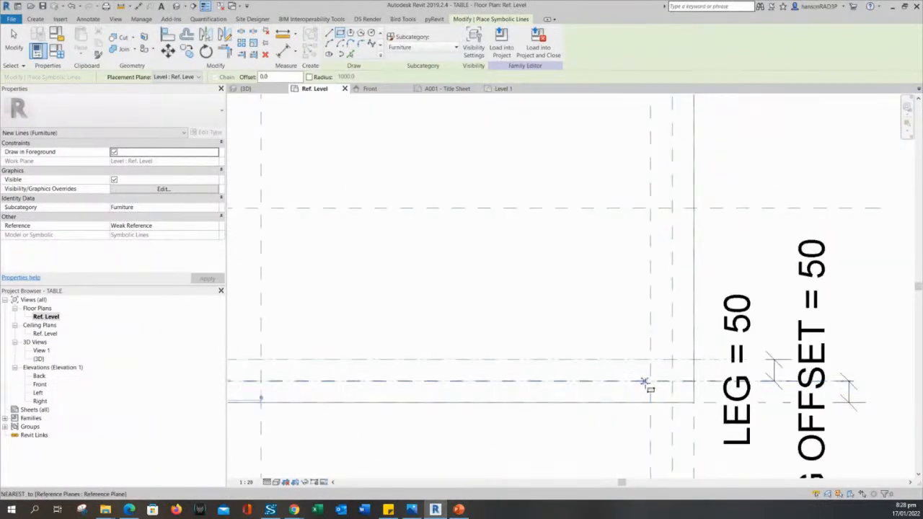
click(650, 381)
click(672, 361)
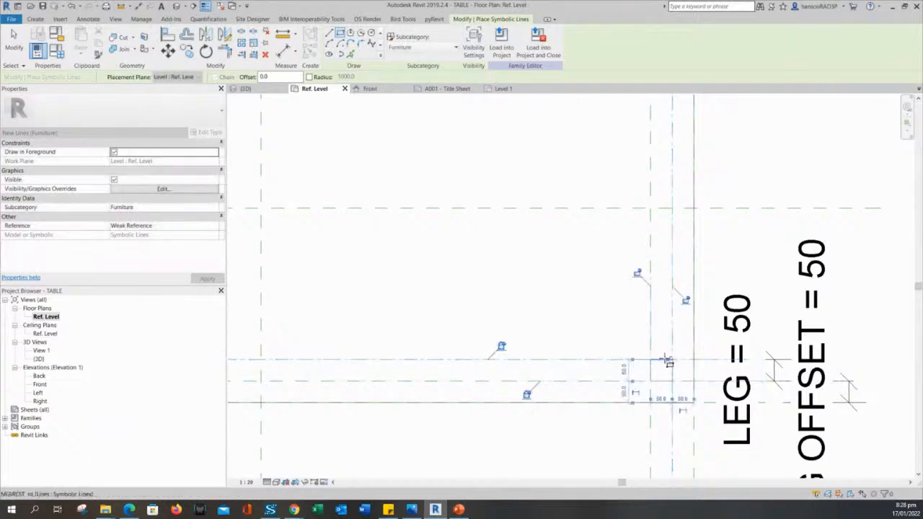
scroll(691, 302, up, 3)
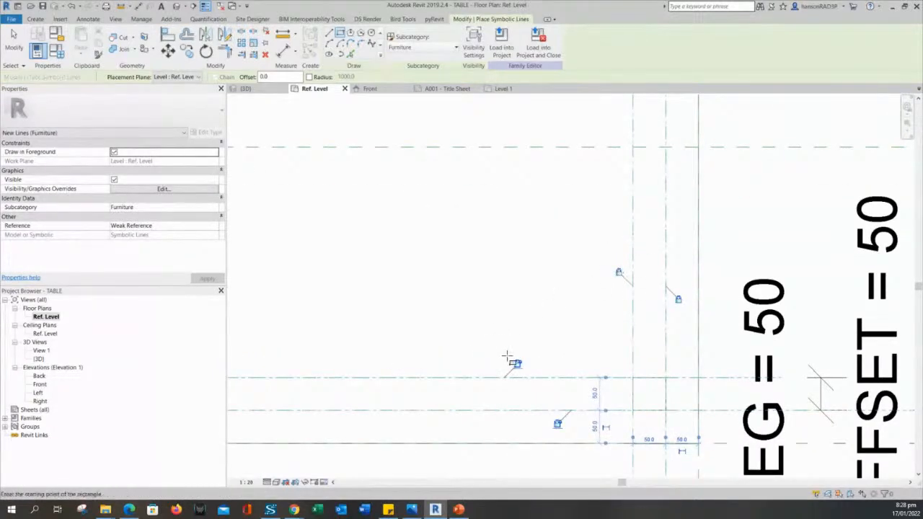
click(558, 425)
Draw a symbolic-line rectangle over the upper-right leg, lock it to the reference planes, and finish placing symbolic lines.
scroll(571, 278, down, 2)
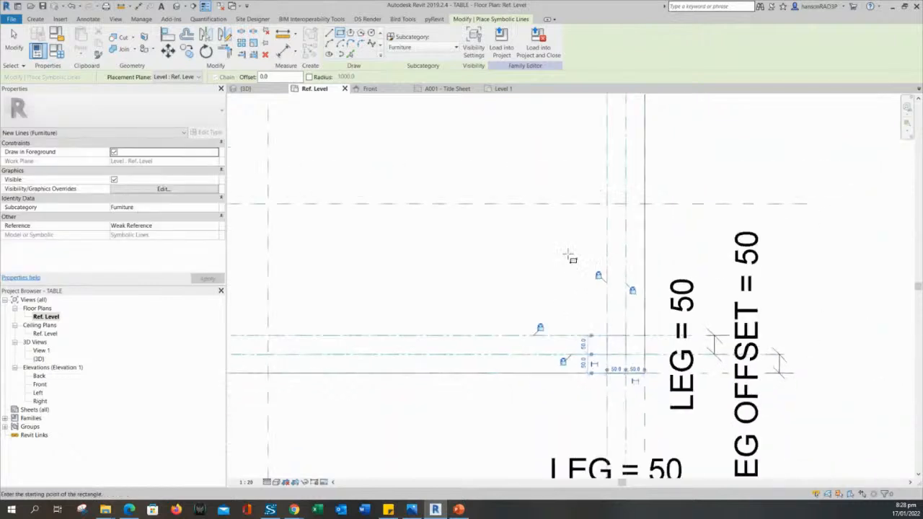
middle_drag(559, 225, 559, 352)
scroll(639, 193, up, 2)
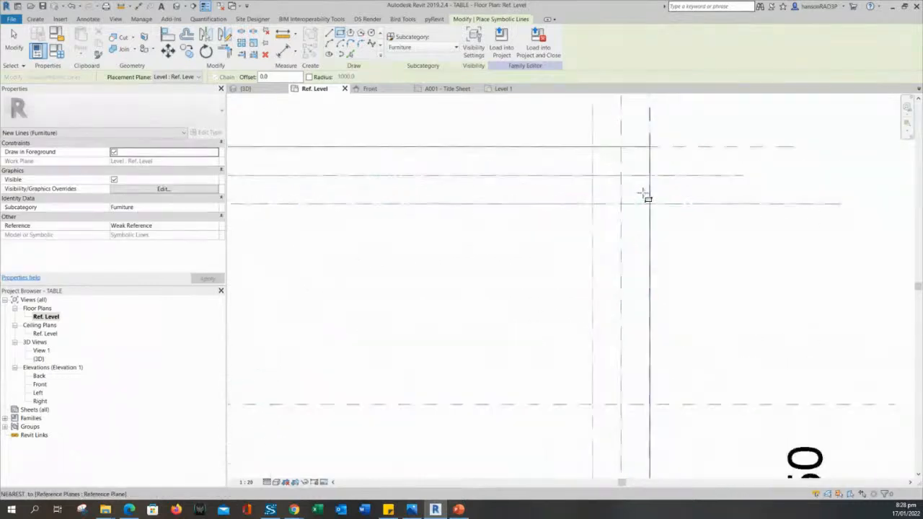
click(593, 204)
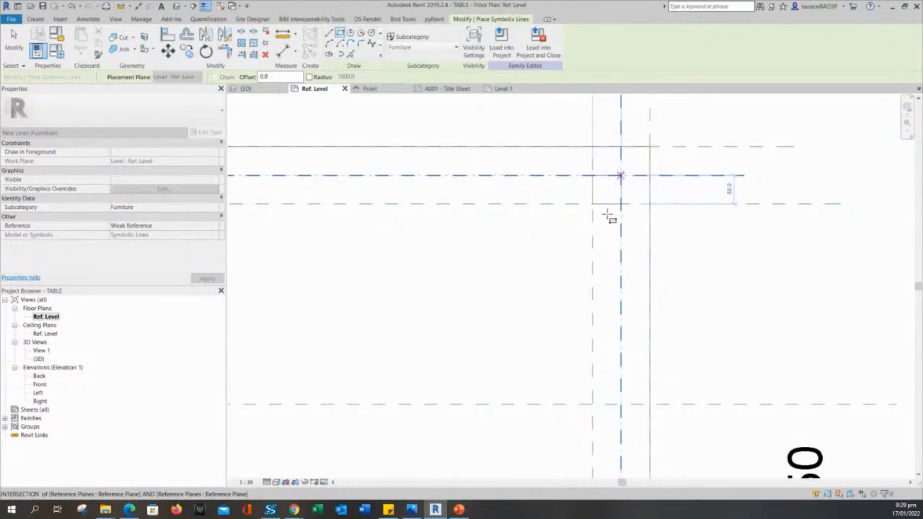
click(606, 214)
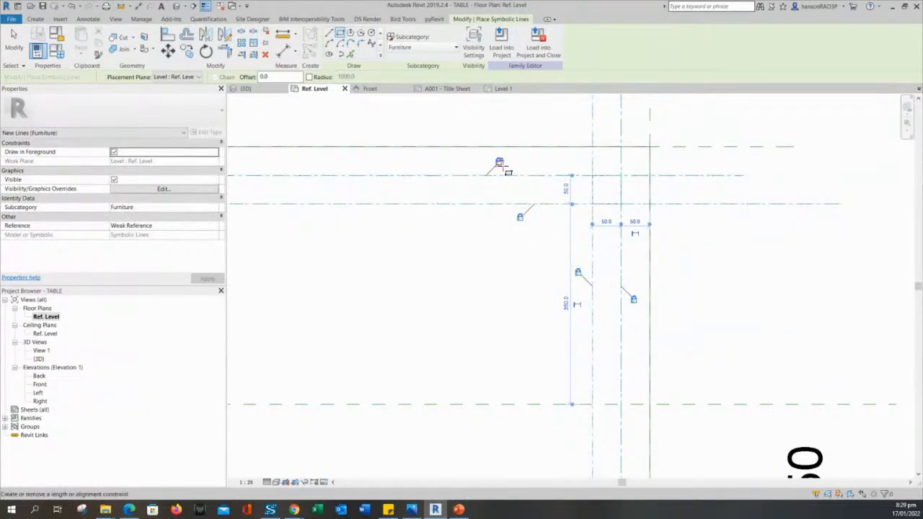
scroll(509, 282, down, 5)
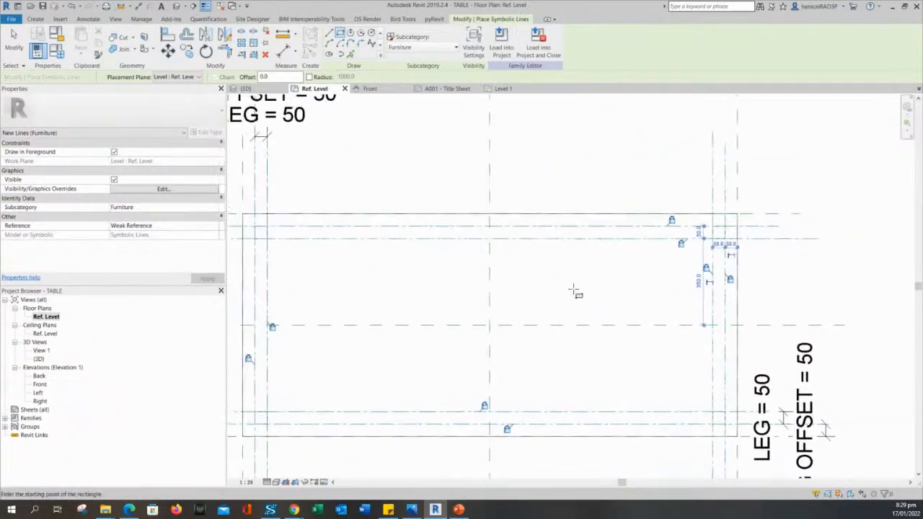
scroll(574, 289, down, 2)
key(Escape)
key(Escape)
Examine the four leg outlines in the plan and the properties of the upper-left leg's symbolic lines.
middle_drag(386, 297, 575, 292)
scroll(487, 295, down, 1)
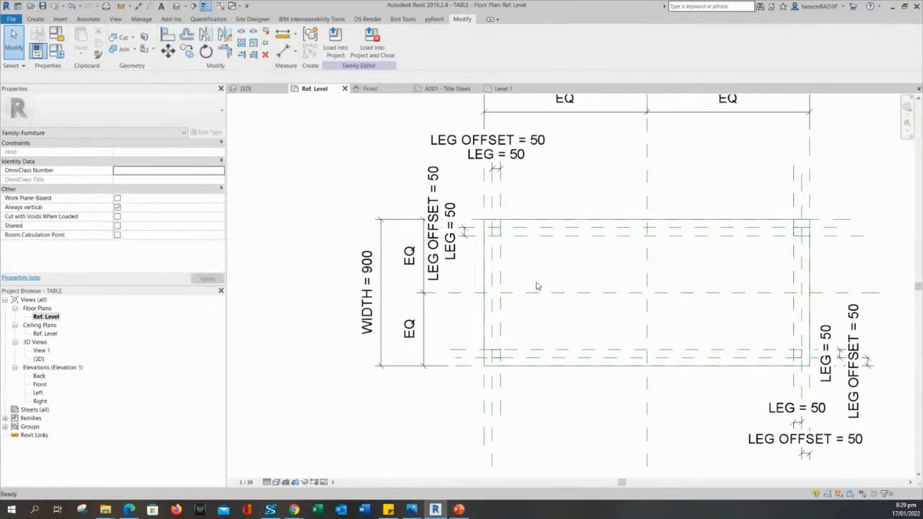
middle_drag(537, 250, 522, 272)
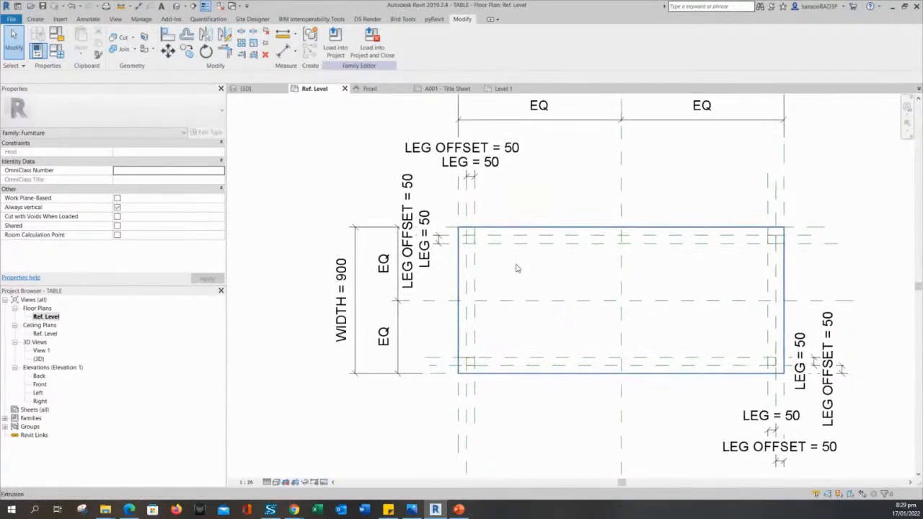
scroll(505, 285, down, 2)
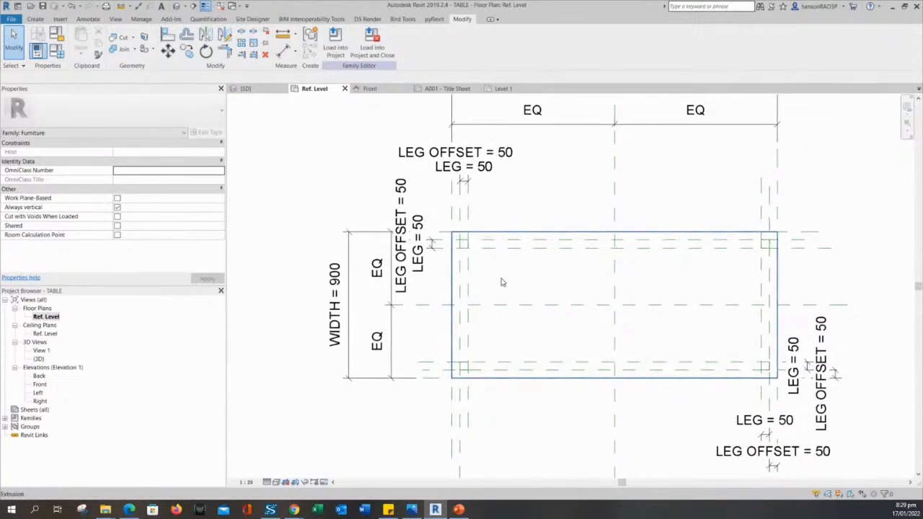
middle_drag(526, 289, 523, 292)
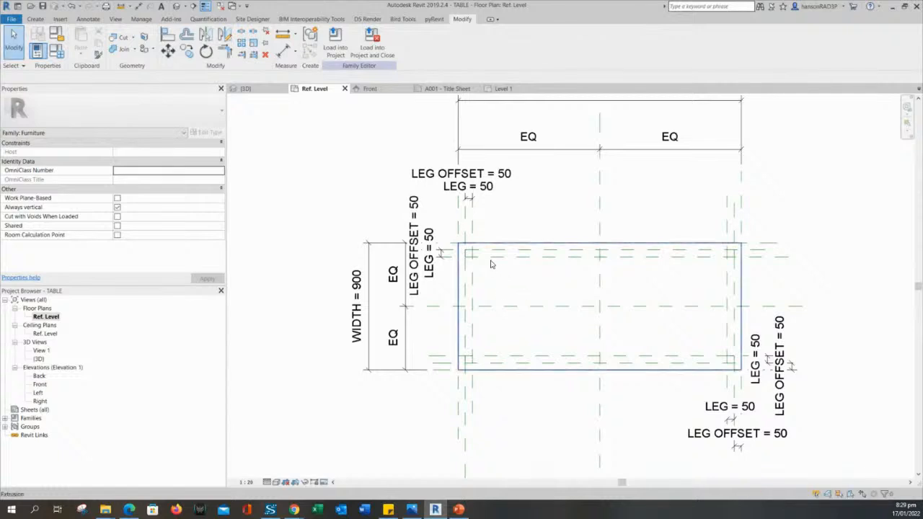
scroll(471, 258, up, 4)
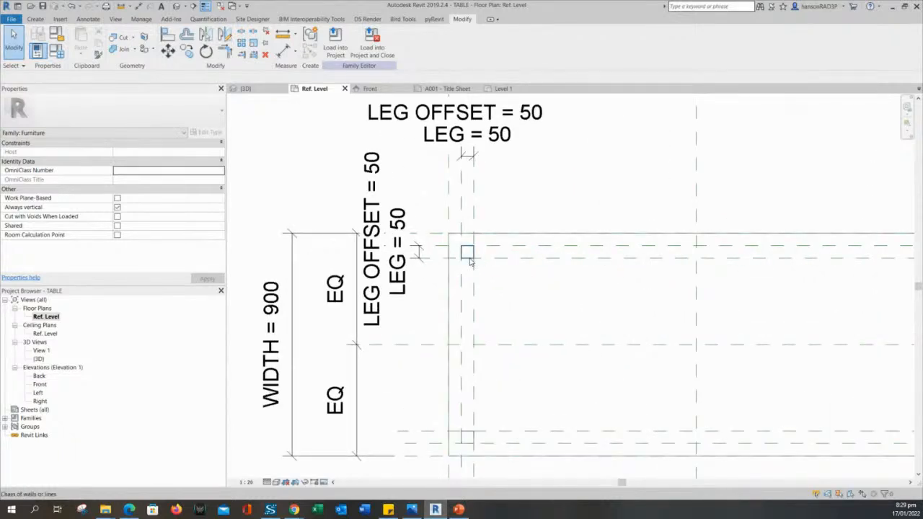
click(469, 259)
scroll(471, 275, up, 3)
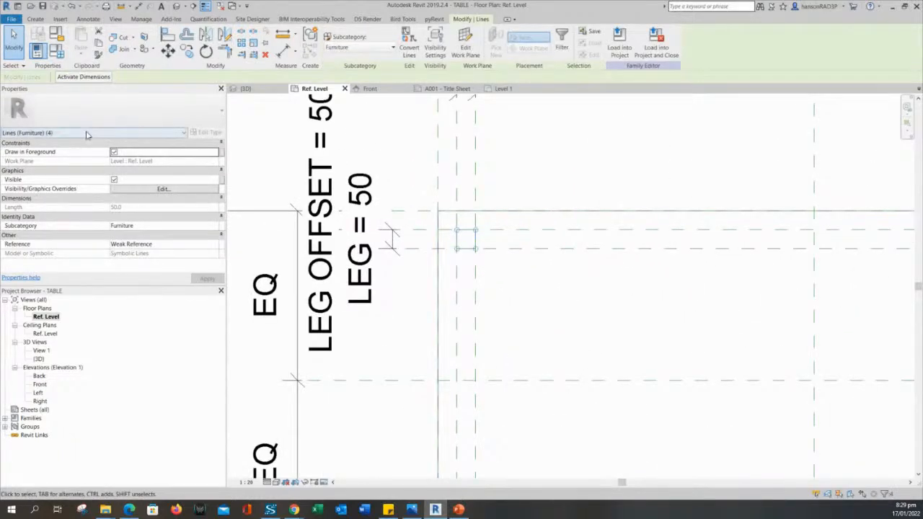
scroll(546, 320, down, 4)
key(Escape)
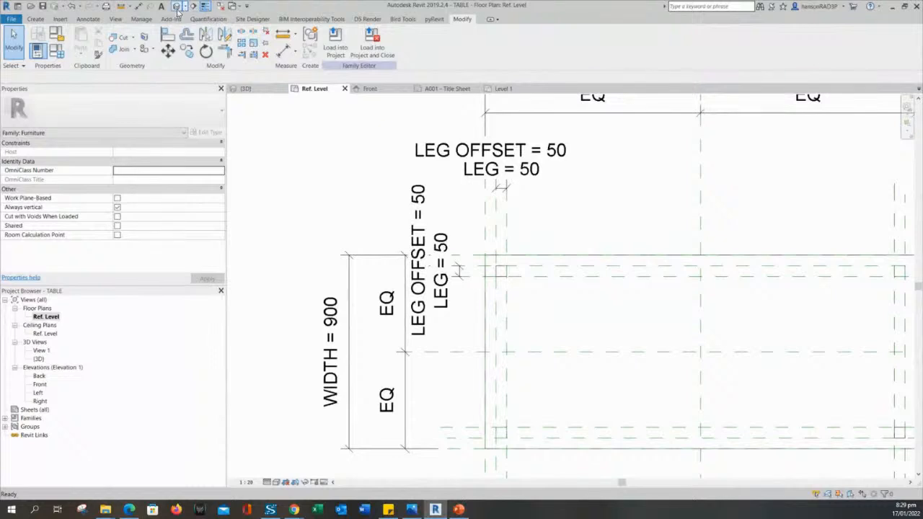
Check the table family in the 3D view for the symbolic lines and return to the Ref. Level plan.
click(176, 6)
shift+middle_drag(471, 305, 552, 365)
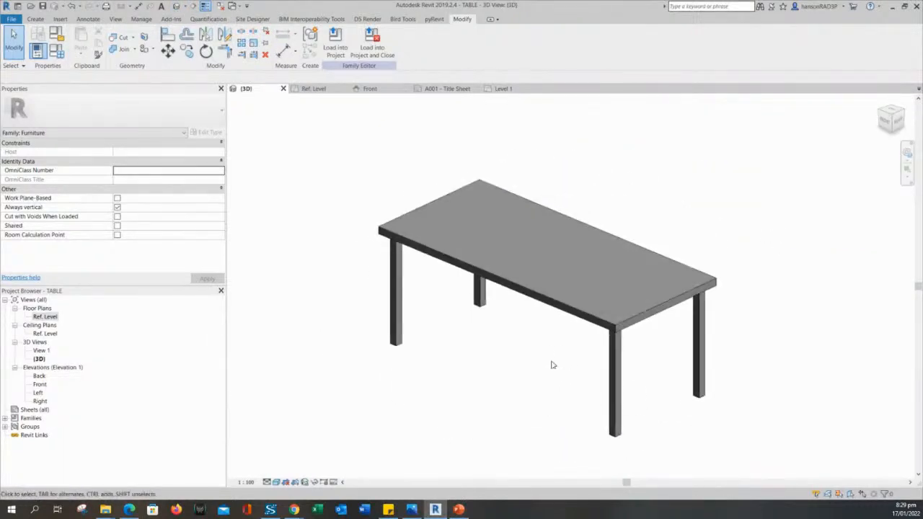
click(315, 88)
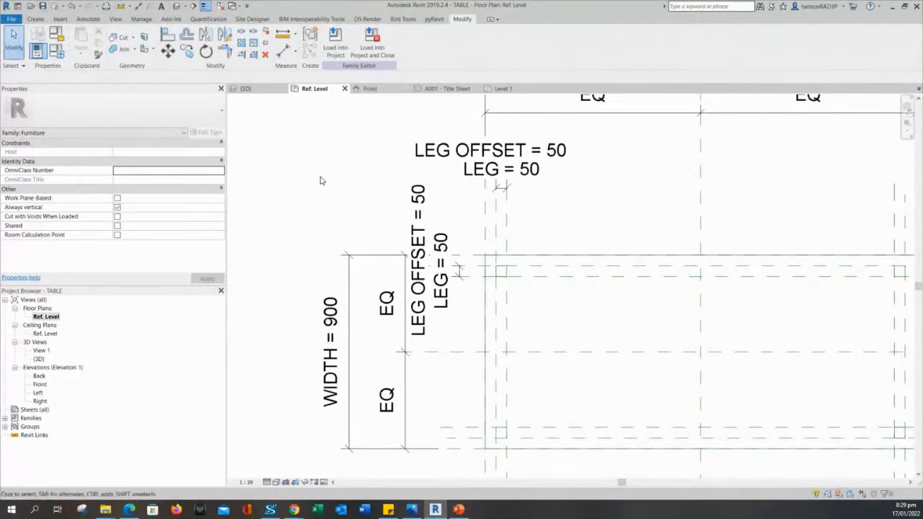
Load the TABLE family into the project, overwriting the existing version and its parameter values.
middle_drag(369, 215, 354, 211)
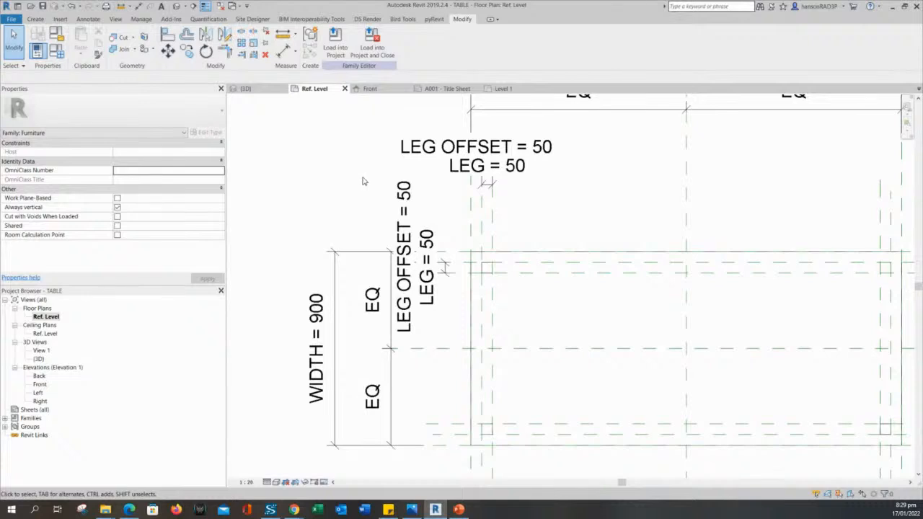
scroll(363, 181, down, 3)
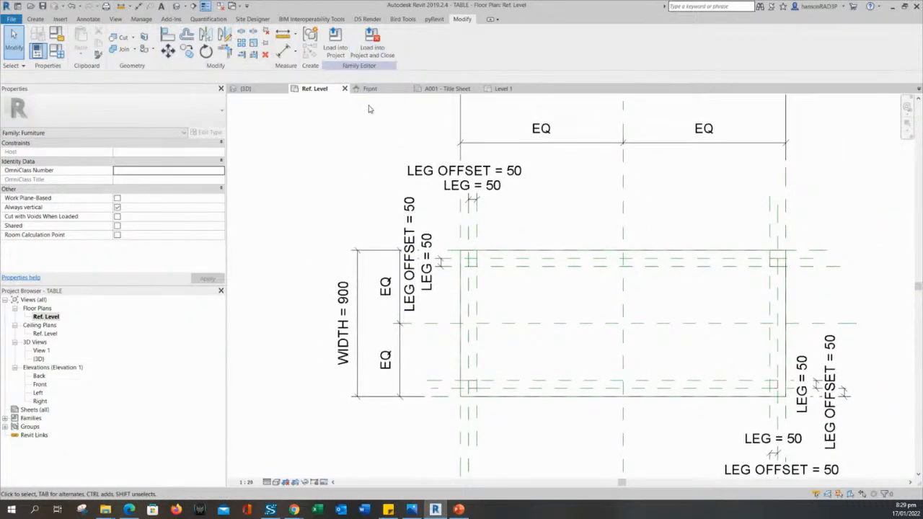
click(371, 50)
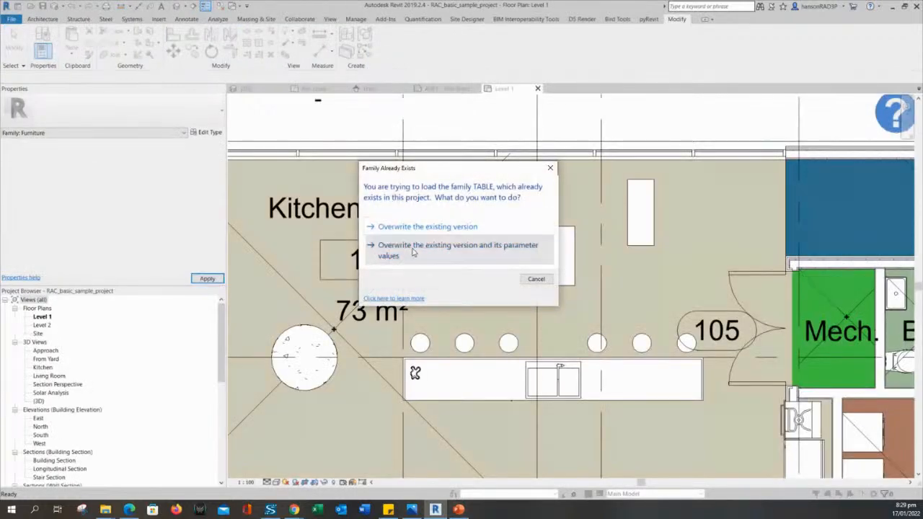
click(415, 248)
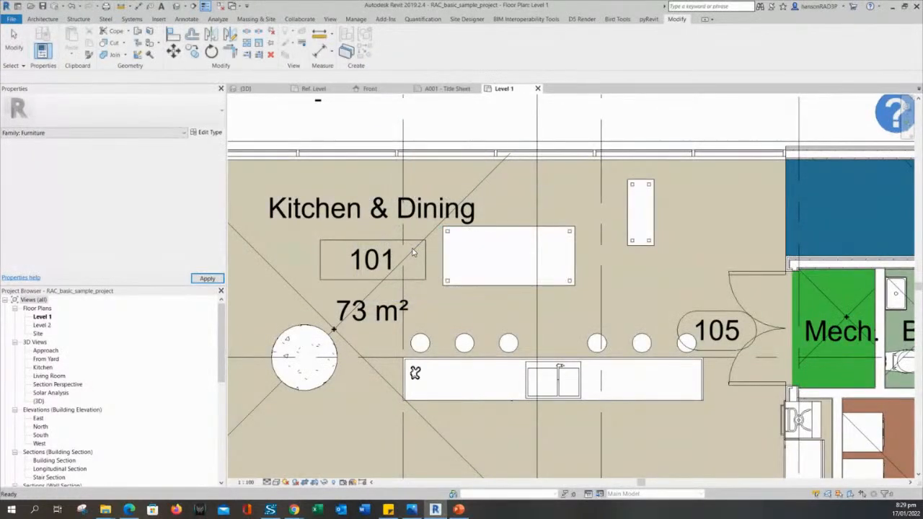
Examine the leg outlines on the coffee table and the dining table in the Level 1 floor plan.
scroll(634, 186, up, 5)
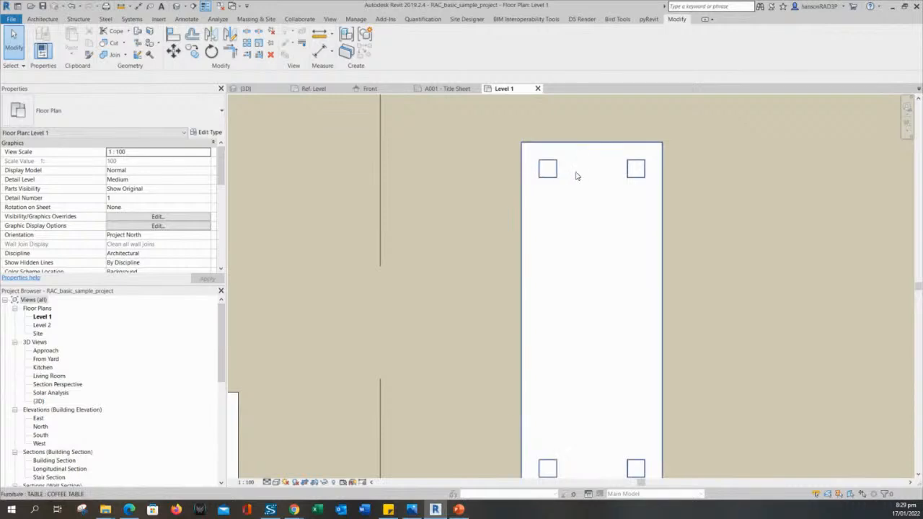
click(561, 170)
scroll(562, 177, down, 2)
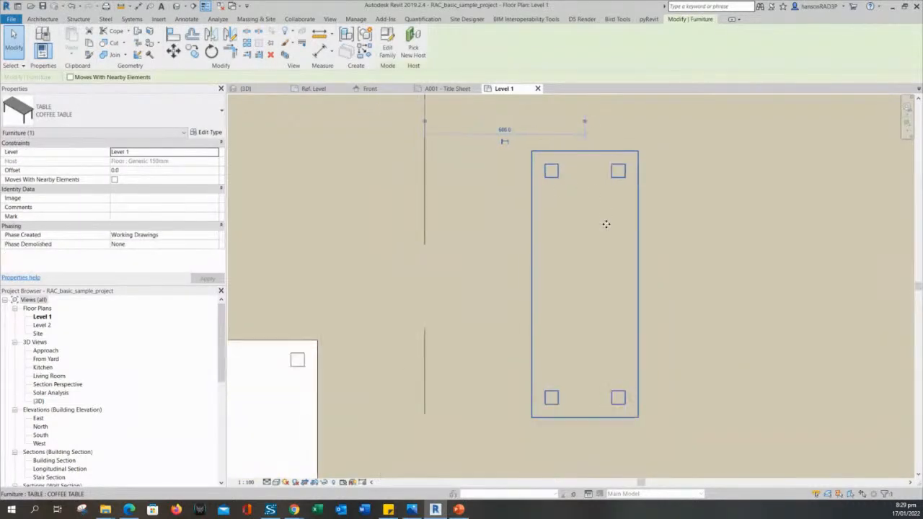
click(478, 173)
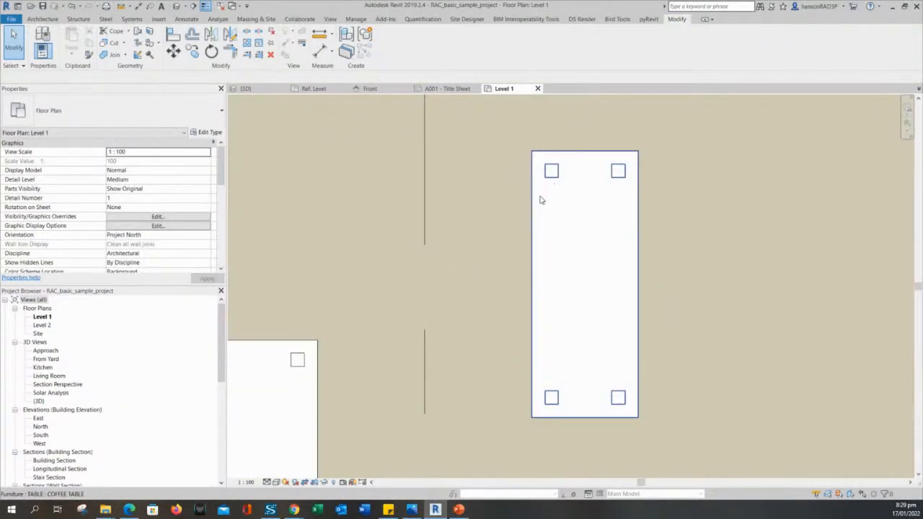
middle_drag(541, 200, 587, 167)
scroll(572, 169, down, 2)
click(393, 293)
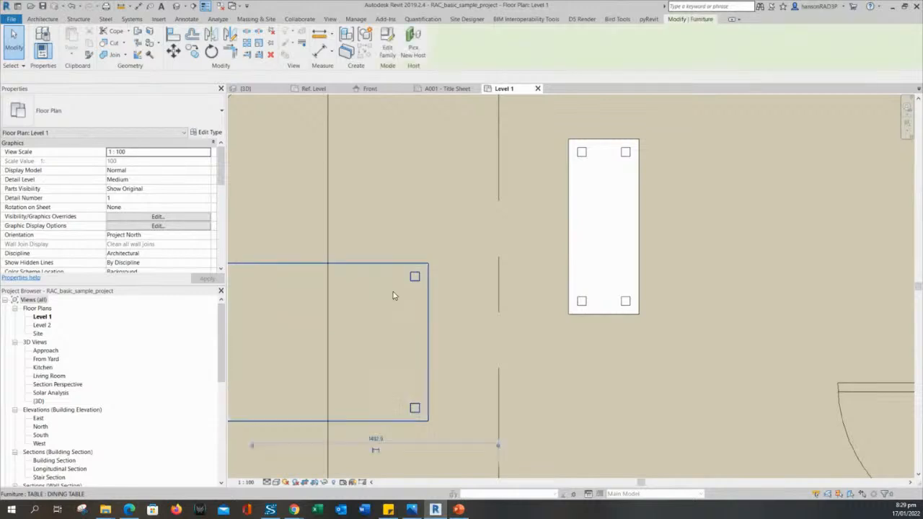
middle_drag(394, 292, 557, 209)
key(Escape)
scroll(549, 217, down, 2)
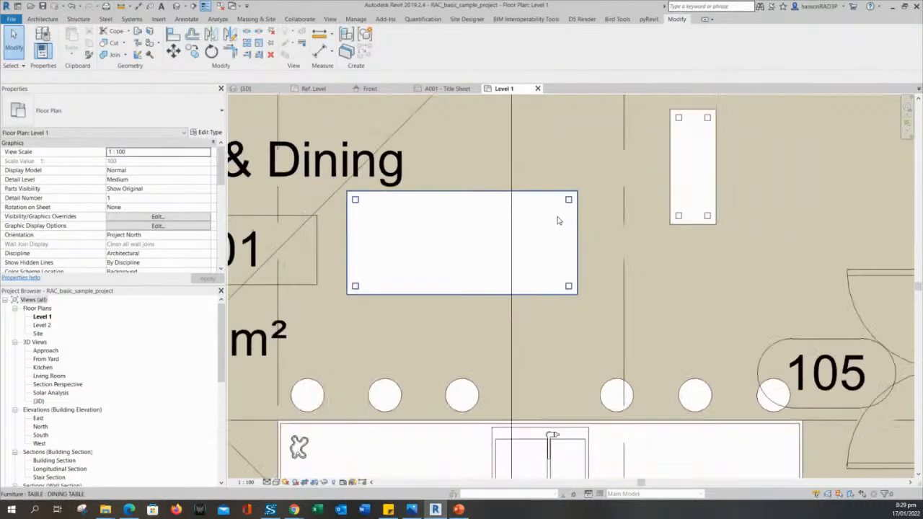
Change the placed coffee table's type to COFFEE TABLE 2.
click(713, 182)
click(112, 120)
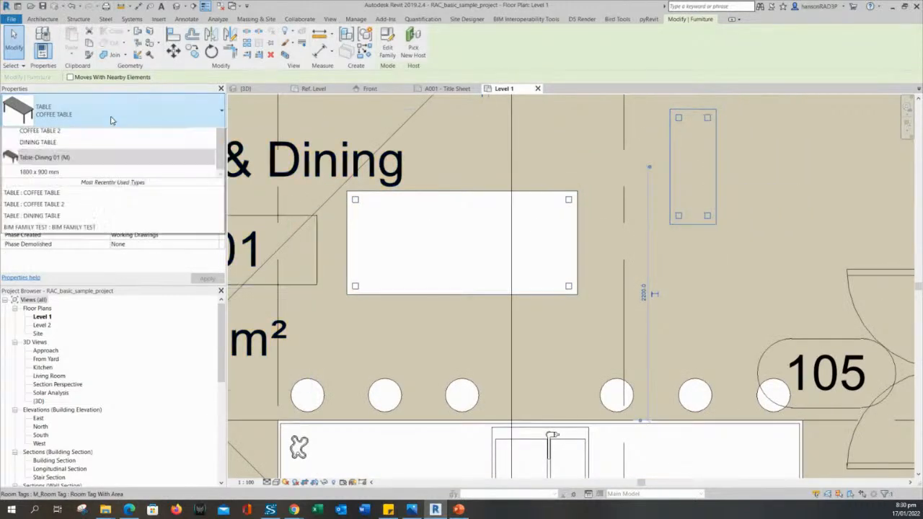
click(64, 288)
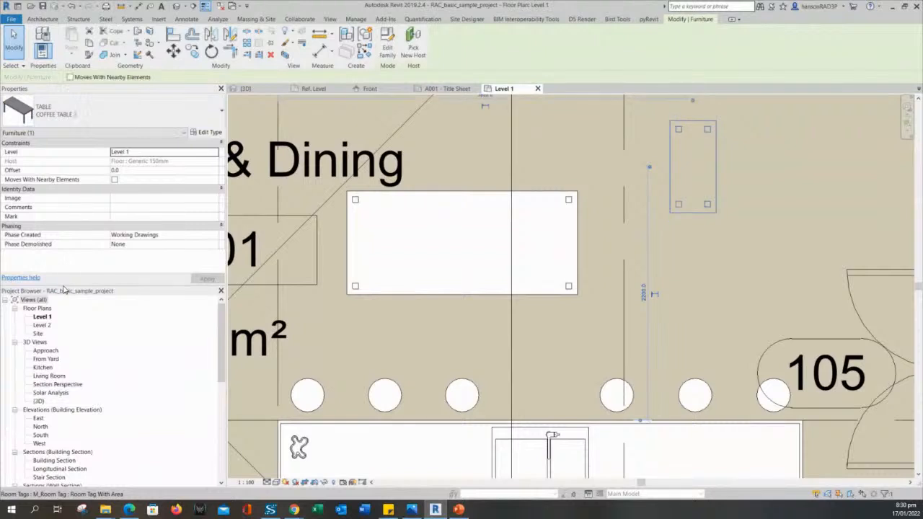
click(122, 120)
click(698, 238)
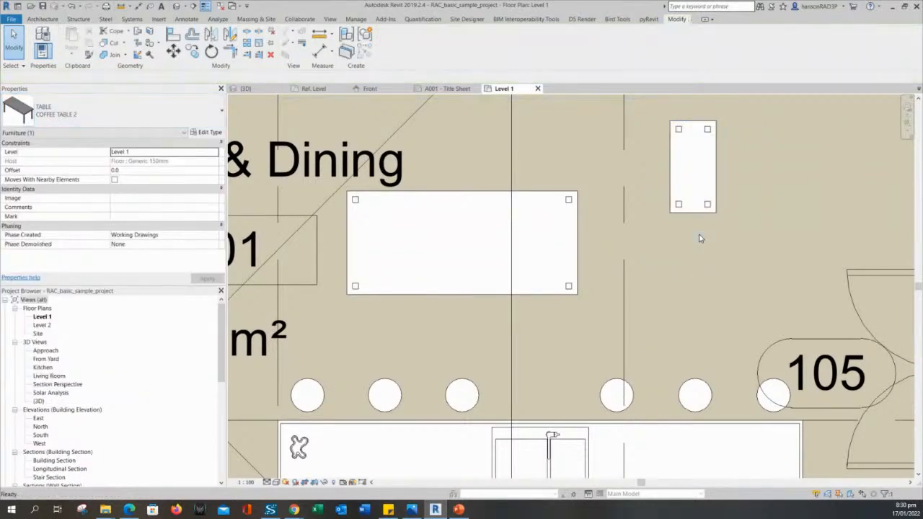
Inspect the leg outlines and the table top of the COFFEE TABLE 2 instance in the Level 1 plan.
click(700, 176)
middle_drag(700, 173, 676, 234)
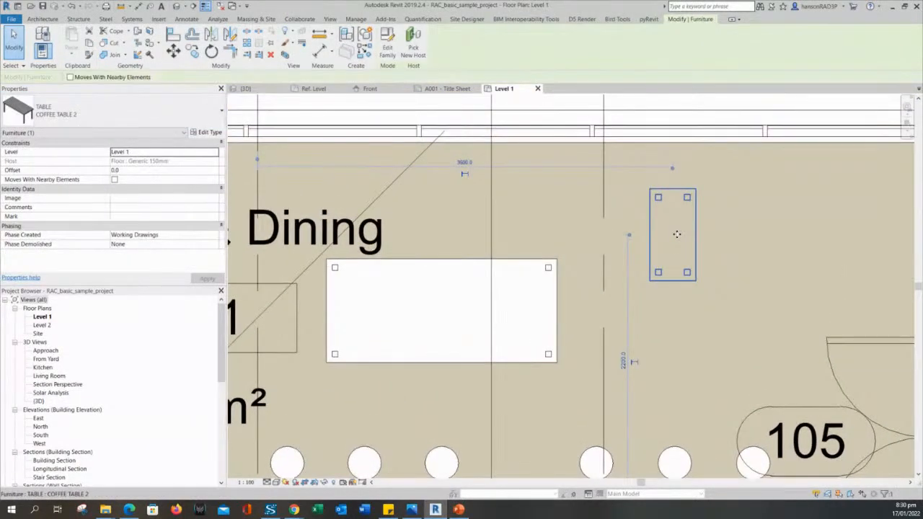
scroll(676, 235, up, 3)
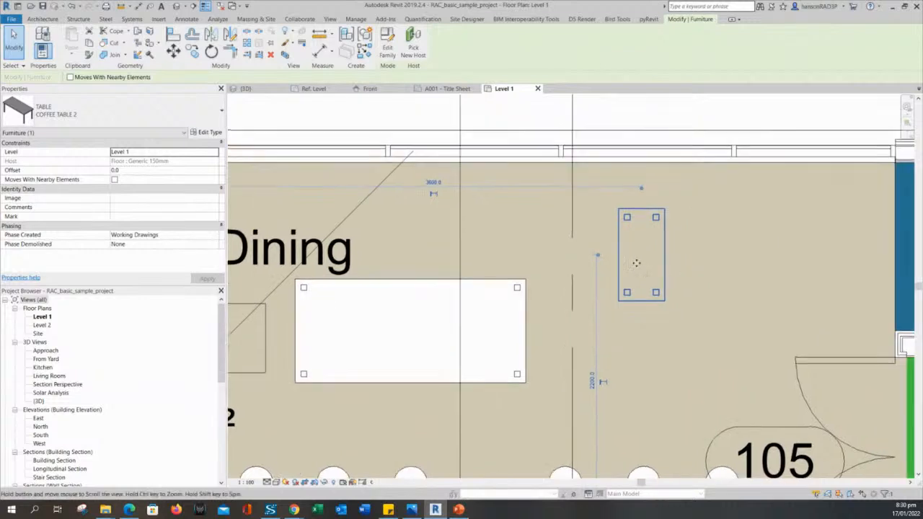
key(Escape)
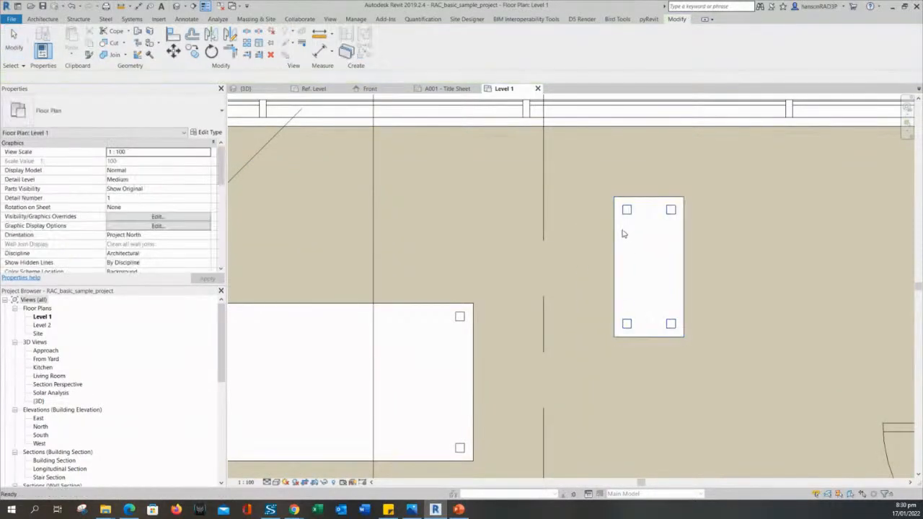
click(623, 231)
key(Escape)
key(Escape)
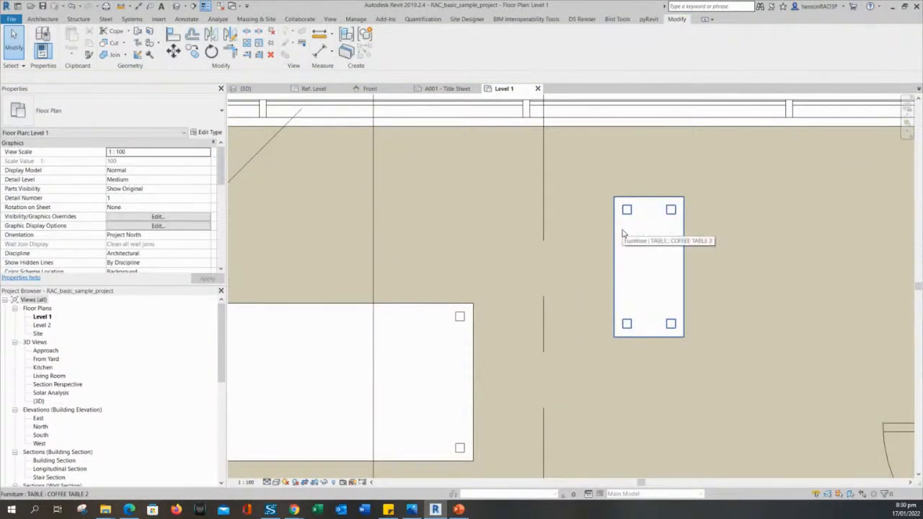
scroll(632, 247, up, 2)
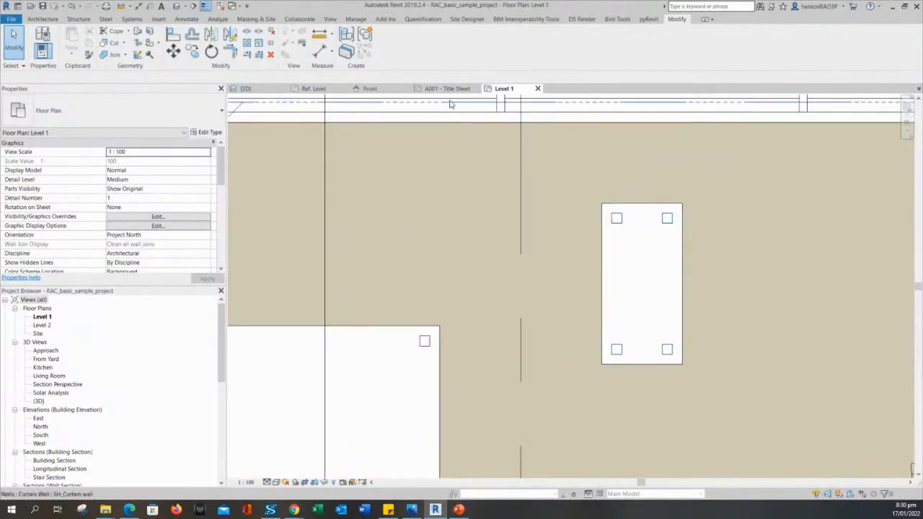
Open the placed coffee table's family for editing and inspect its legs and reference planes in the Ref. Level plan.
double_click(638, 221)
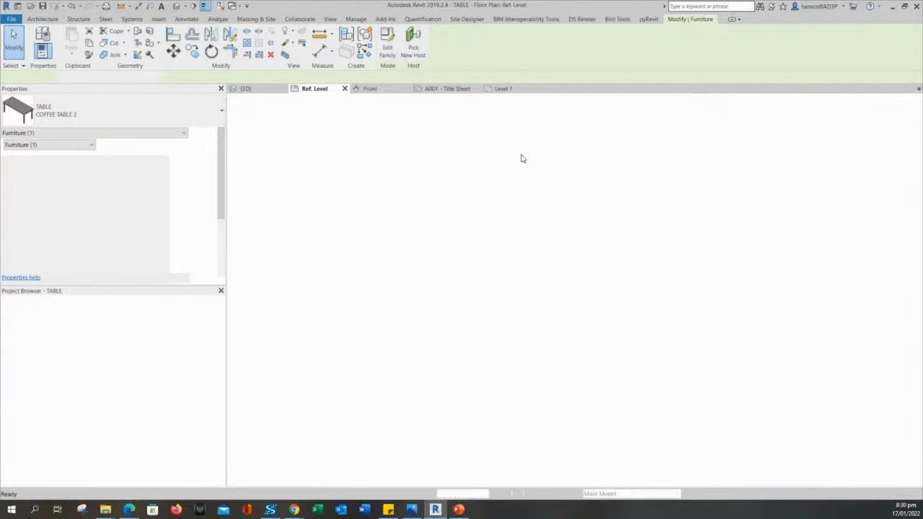
scroll(584, 297, up, 3)
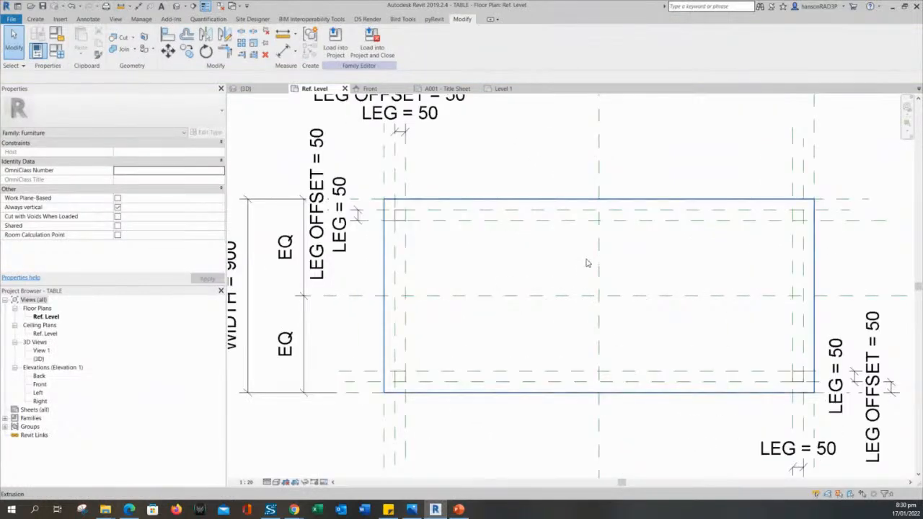
middle_drag(618, 281, 540, 238)
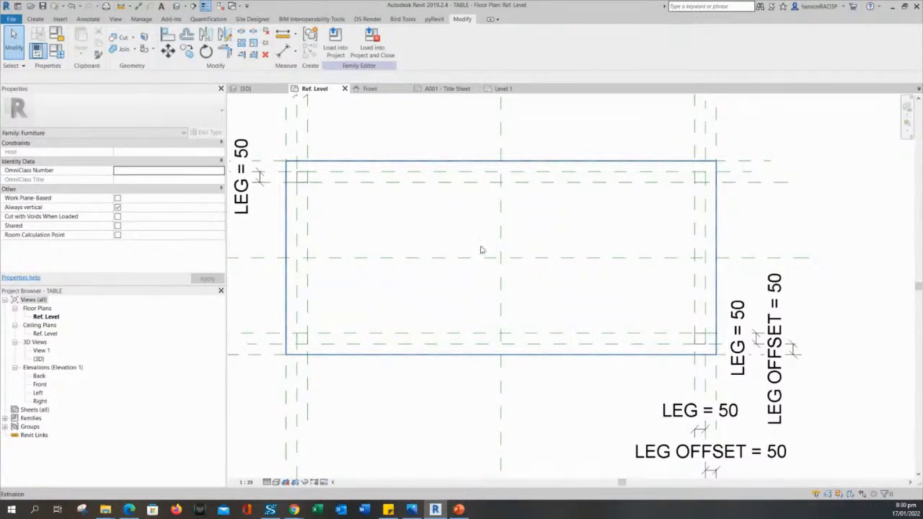
middle_drag(548, 246, 623, 213)
key(Escape)
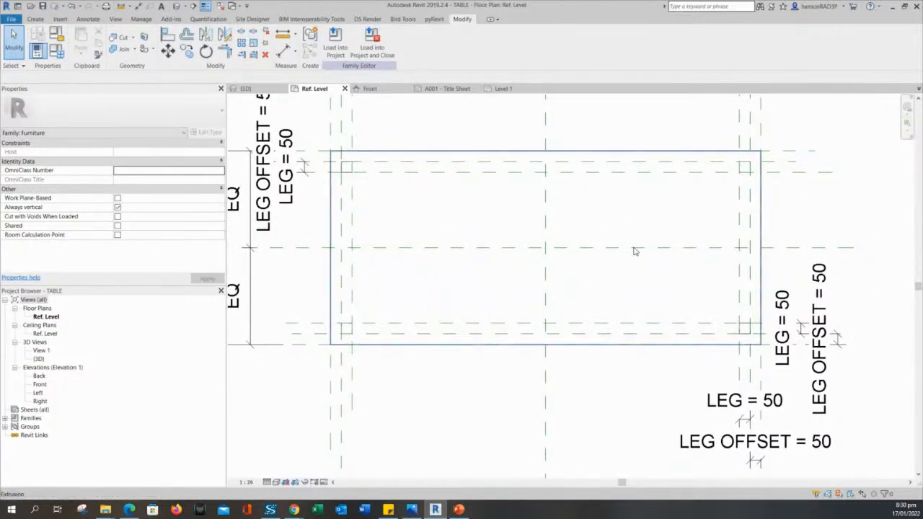
Examine the table's plan in the reference level view, checking the tabletop outline, legs and parameter dimensions.
middle_drag(472, 226, 477, 246)
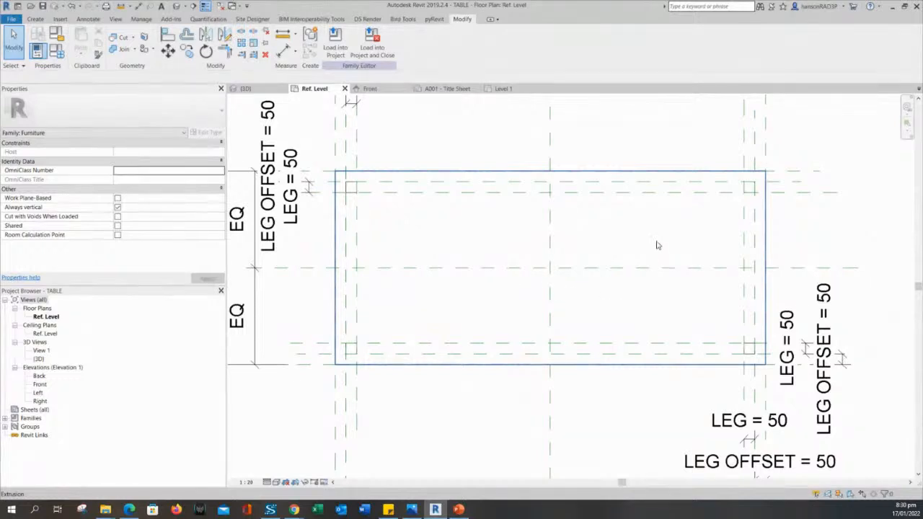
middle_drag(507, 235, 509, 242)
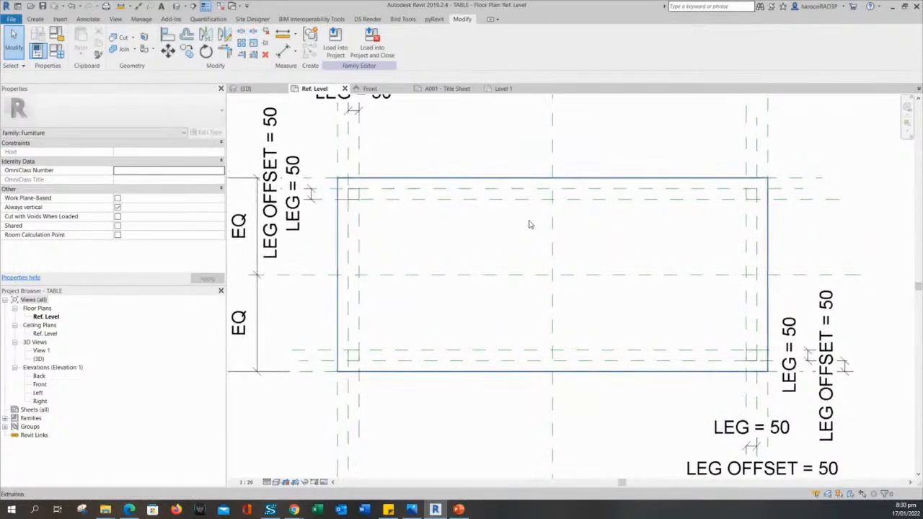
scroll(488, 257, down, 3)
scroll(433, 227, up, 2)
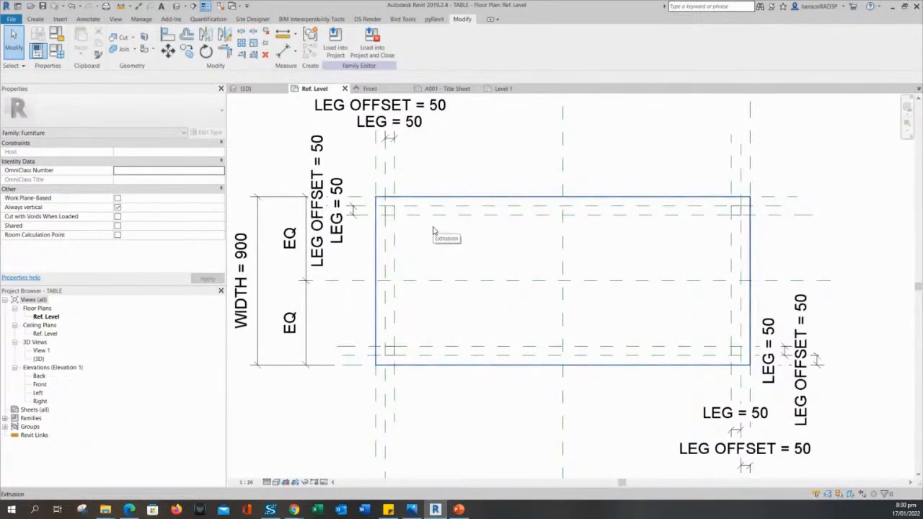
middle_drag(432, 231, 447, 266)
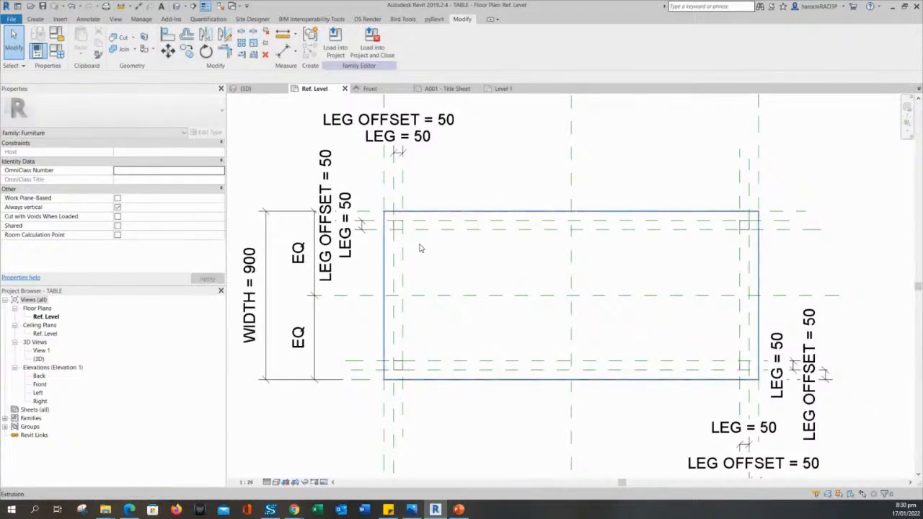
scroll(419, 245, up, 2)
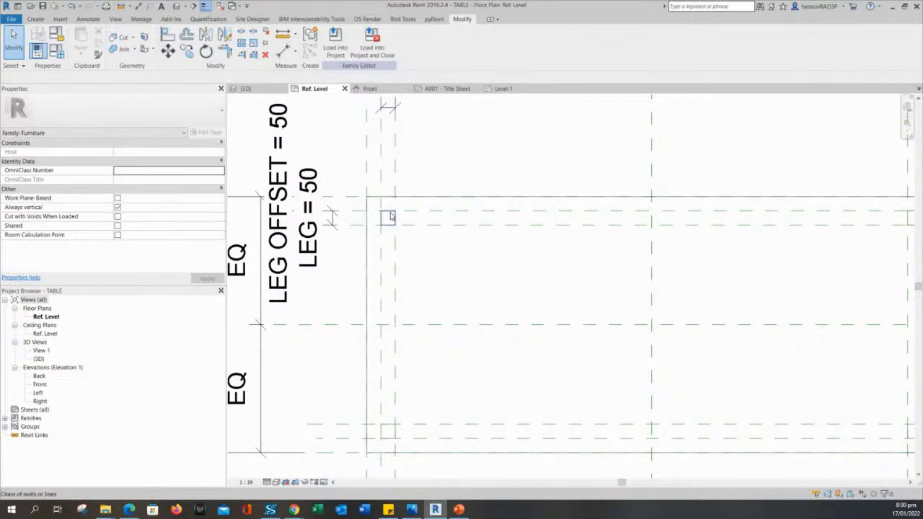
scroll(390, 216, down, 3)
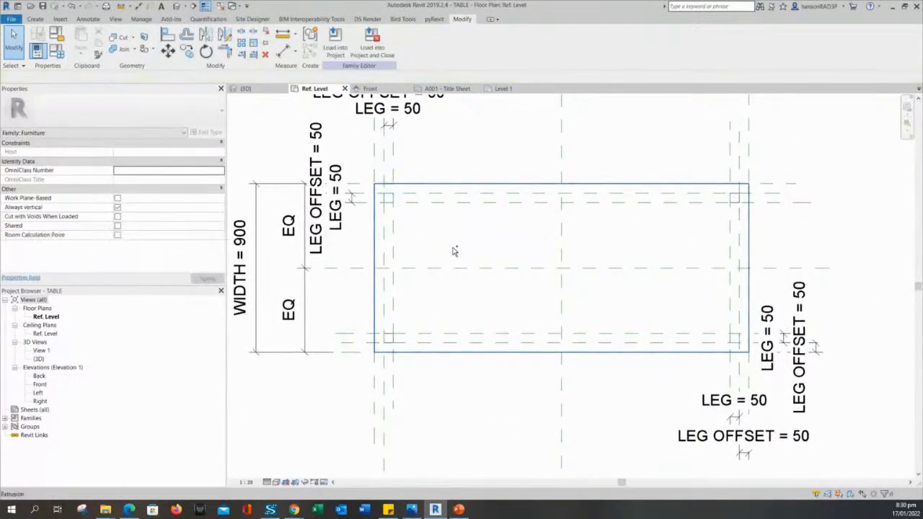
click(454, 236)
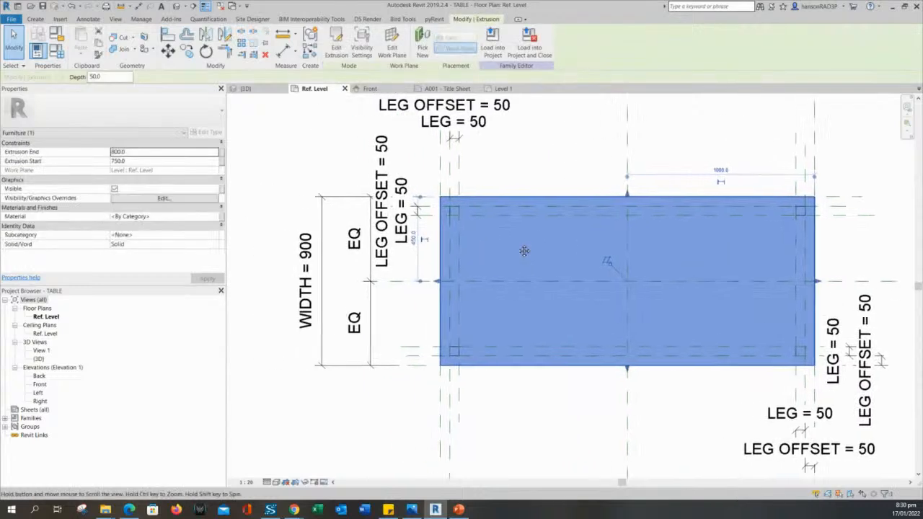
scroll(516, 244, down, 2)
key(Escape)
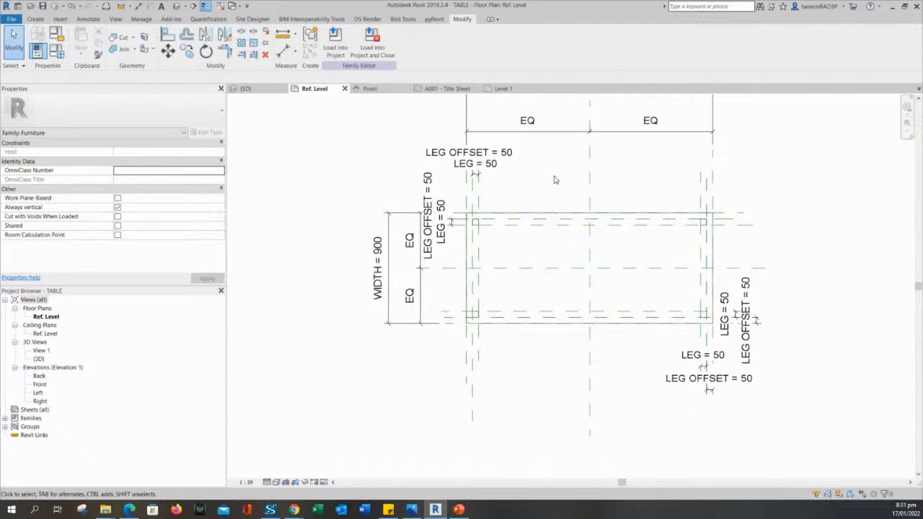
middle_drag(565, 212, 570, 237)
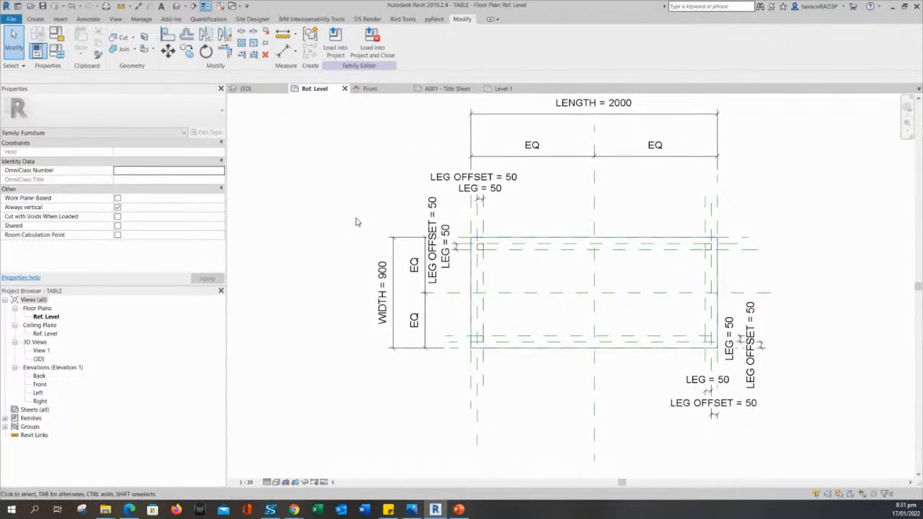
Open the default 3D view and inspect the tabletop and its four legs.
click(246, 88)
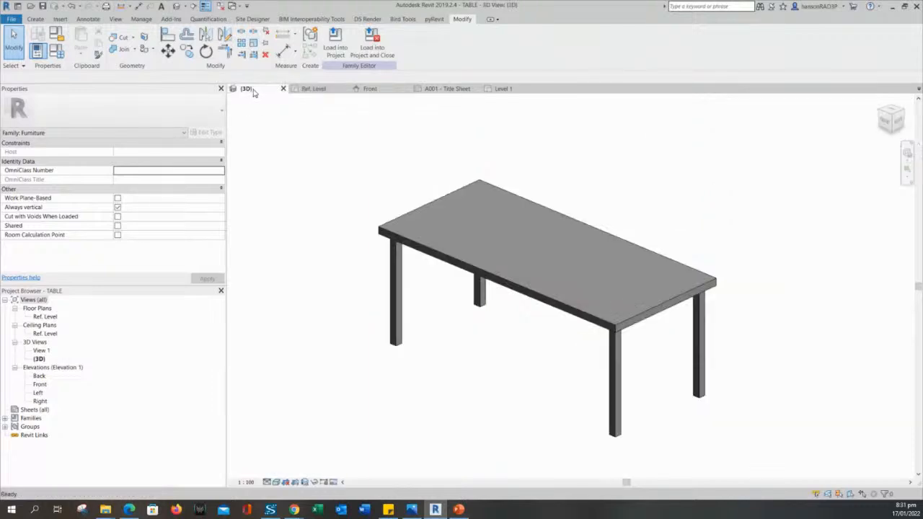
scroll(496, 269, up, 4)
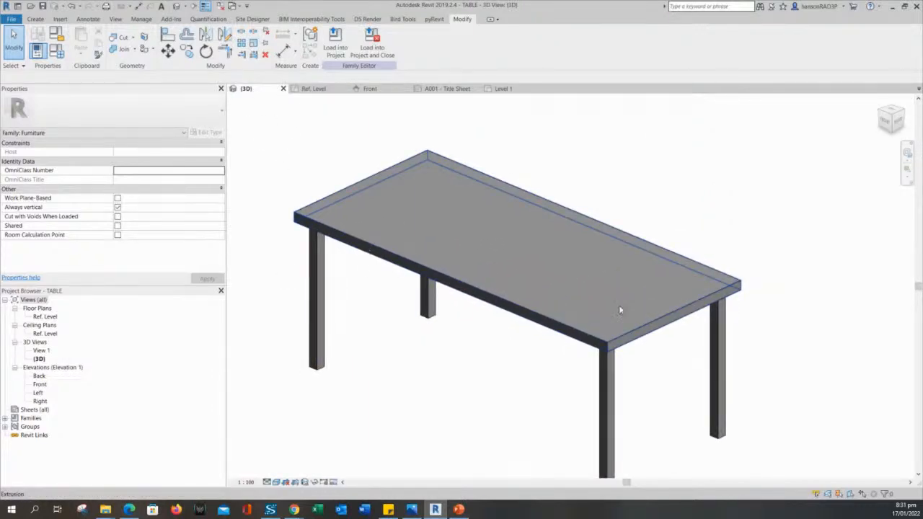
middle_drag(525, 326, 591, 313)
scroll(598, 314, down, 2)
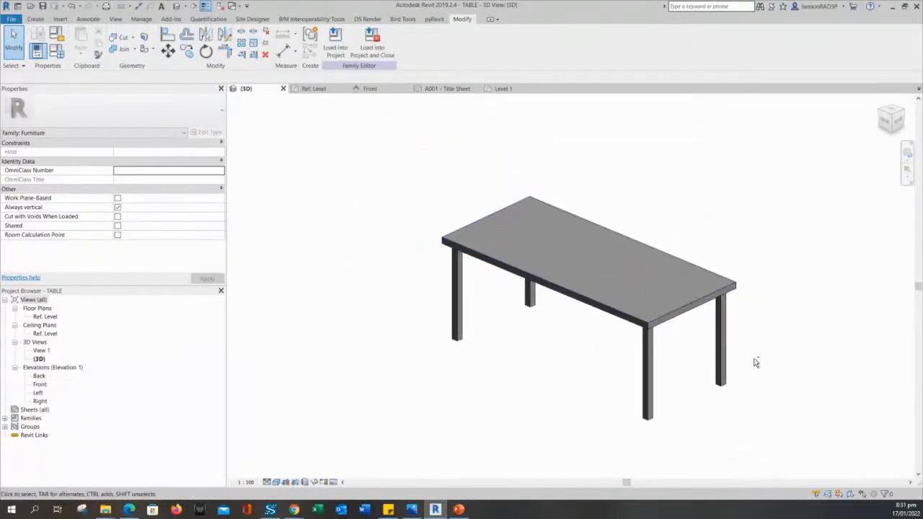
scroll(577, 339, up, 3)
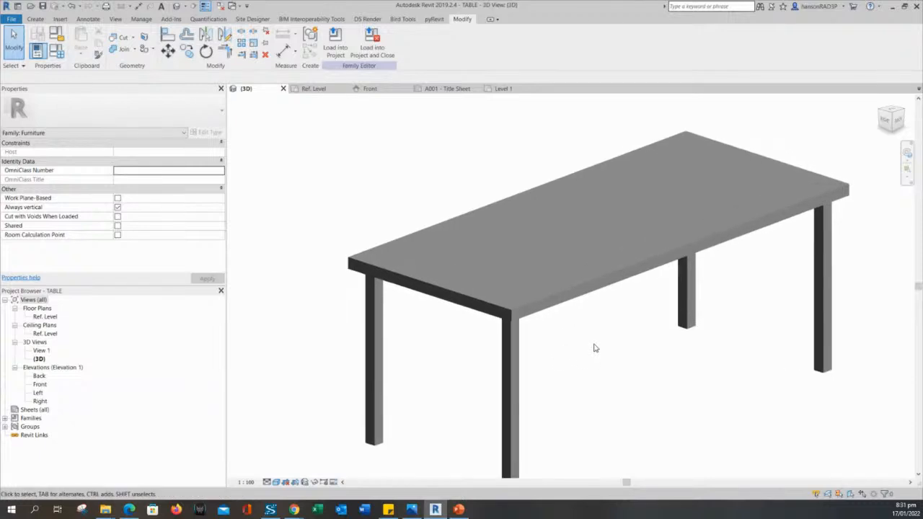
Start a Sweep and set its work plane by picking the upper face of the tabletop.
click(36, 19)
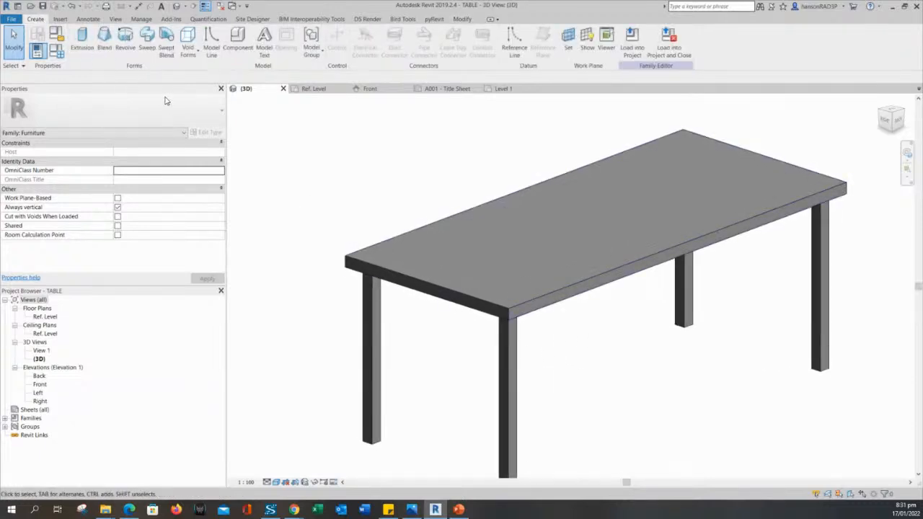
shift+middle_drag(327, 268, 332, 217)
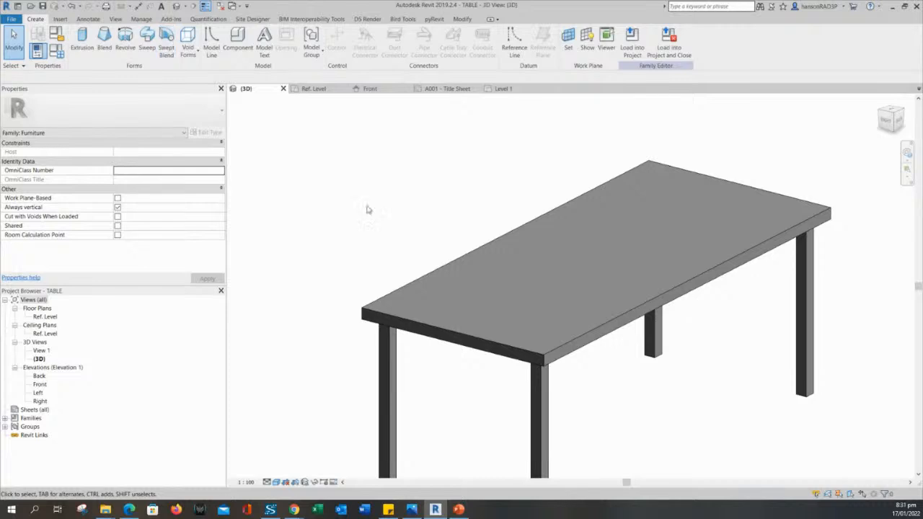
scroll(428, 227, down, 4)
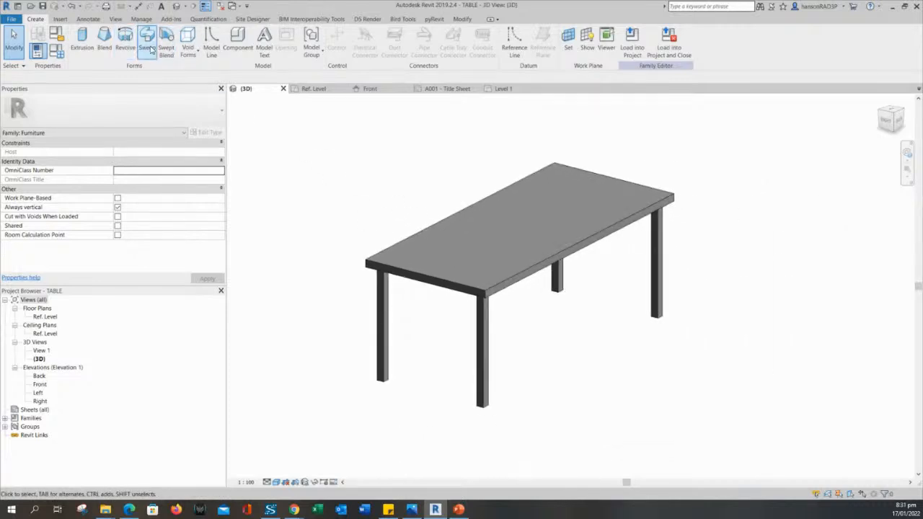
click(147, 40)
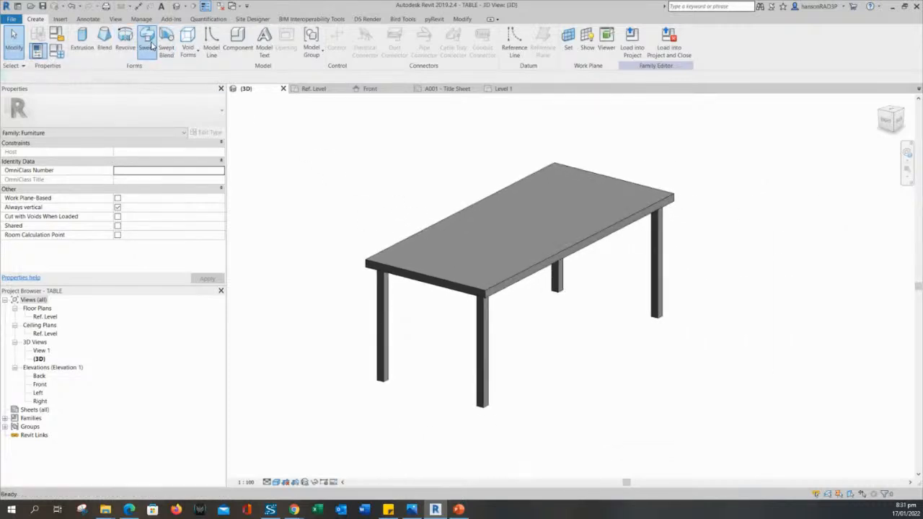
middle_drag(389, 142, 401, 171)
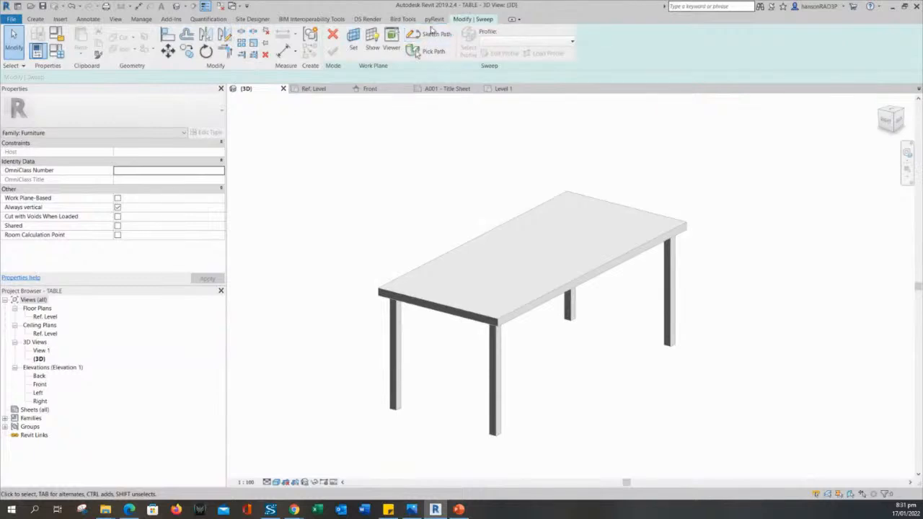
middle_drag(440, 115, 445, 147)
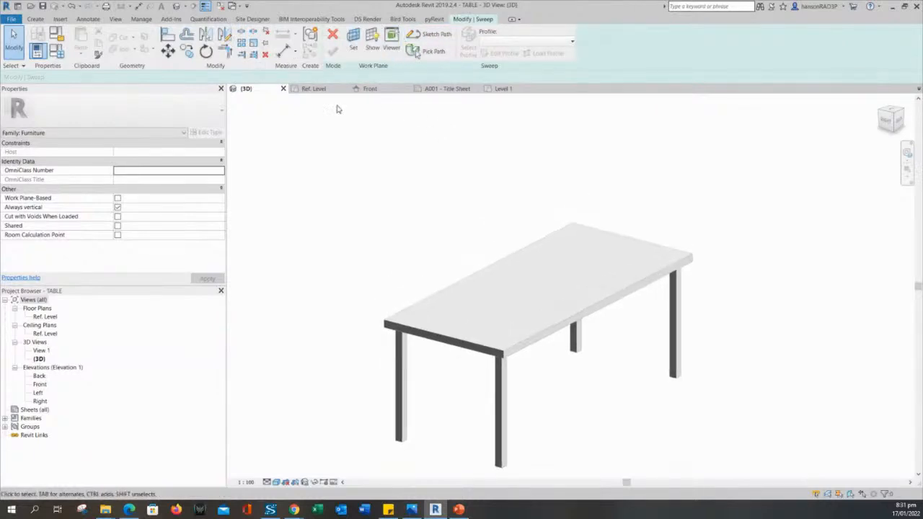
click(354, 40)
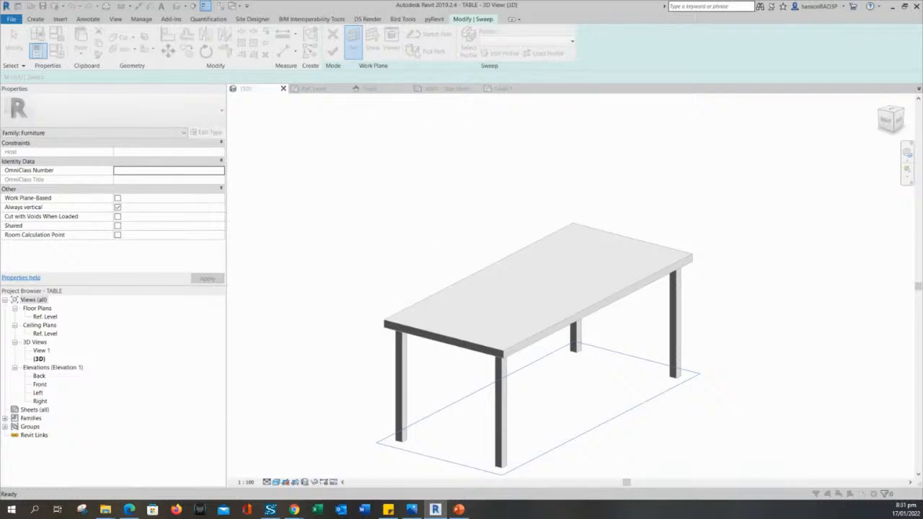
drag(247, 144, 342, 122)
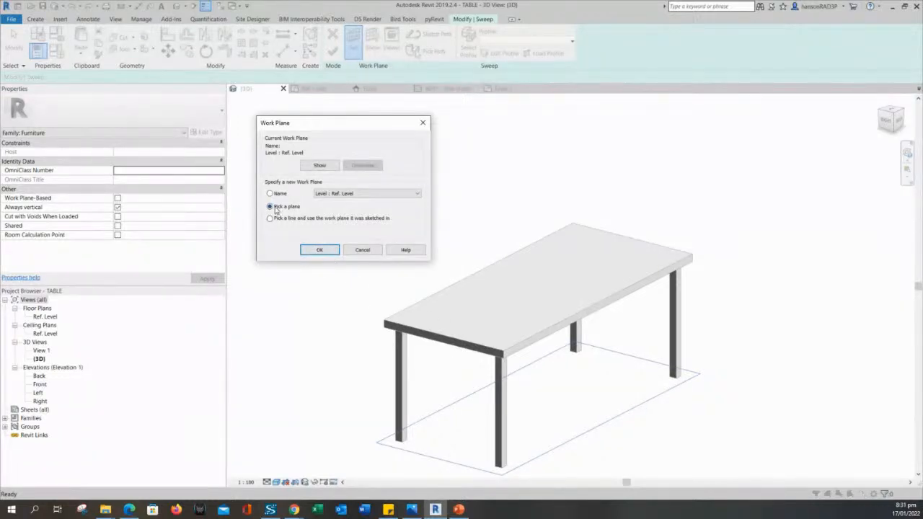
click(478, 321)
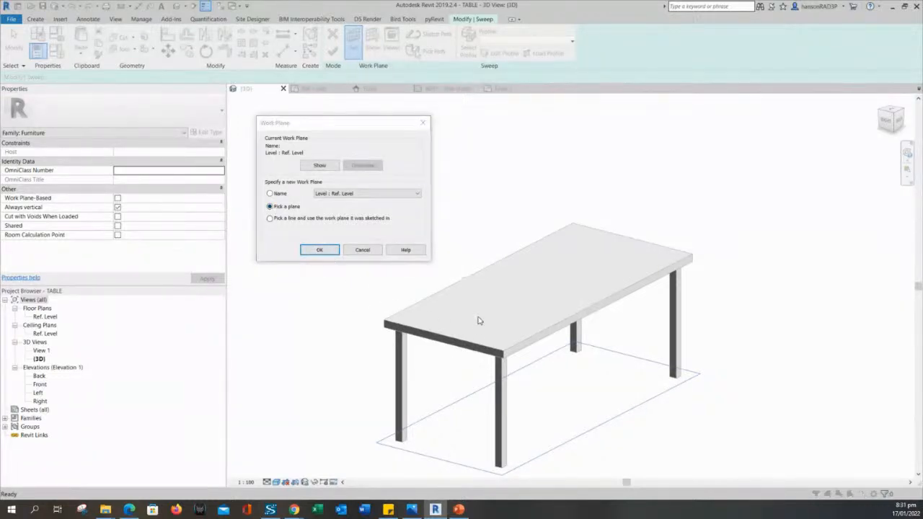
click(319, 250)
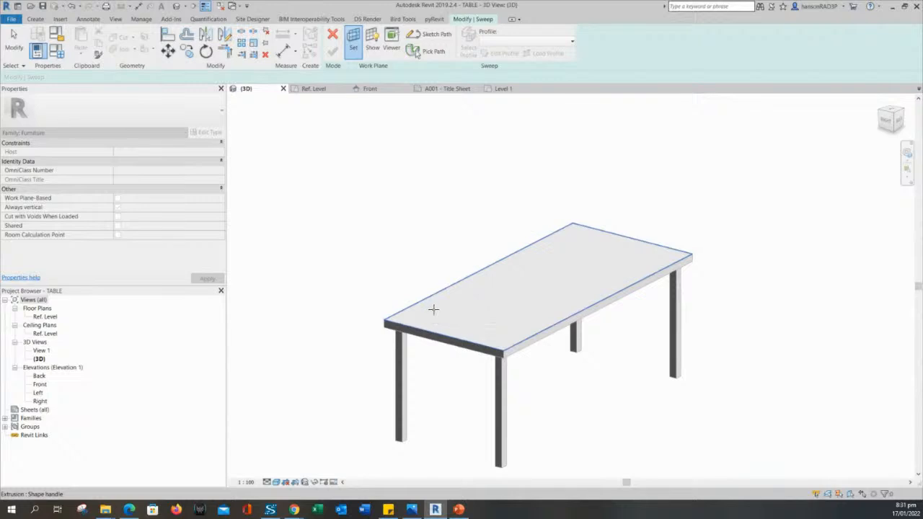
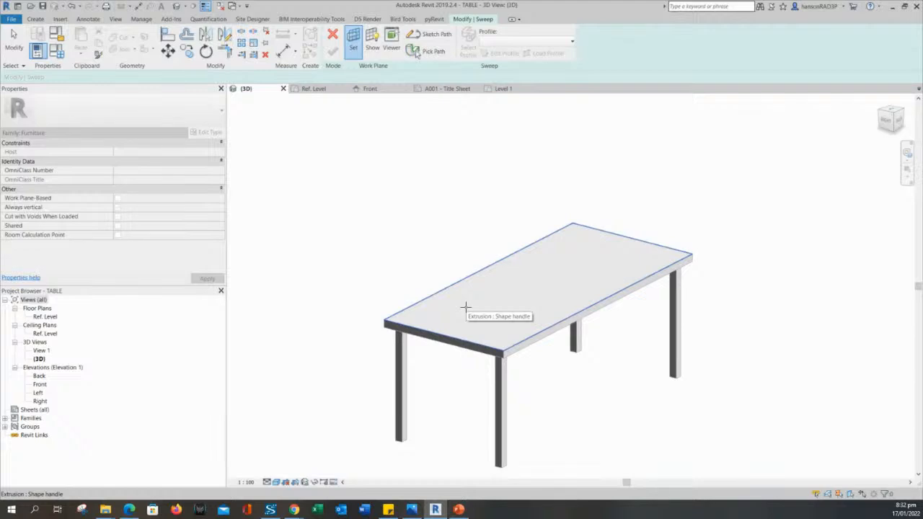
click(465, 308)
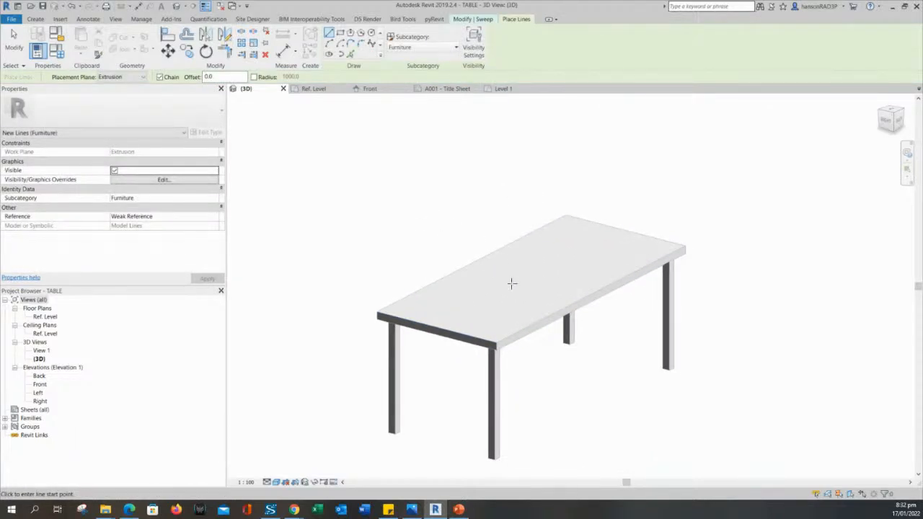
click(350, 56)
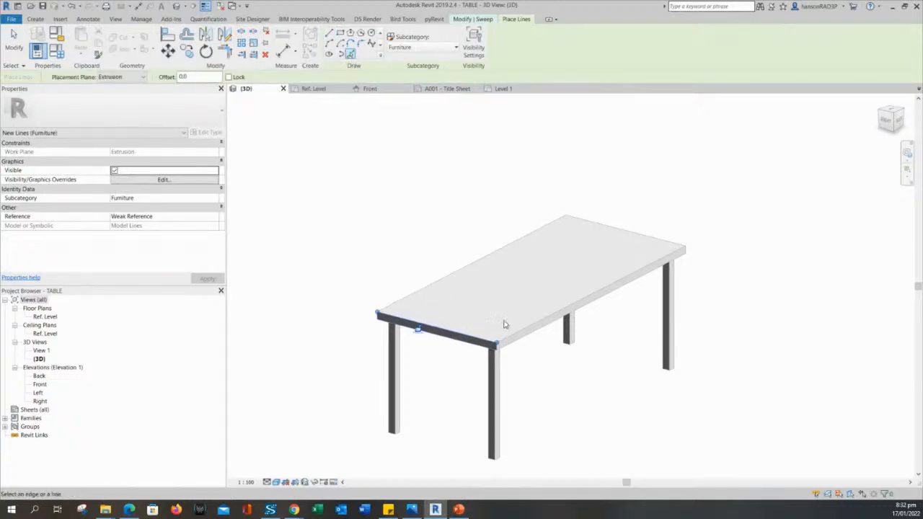
scroll(504, 324, up, 2)
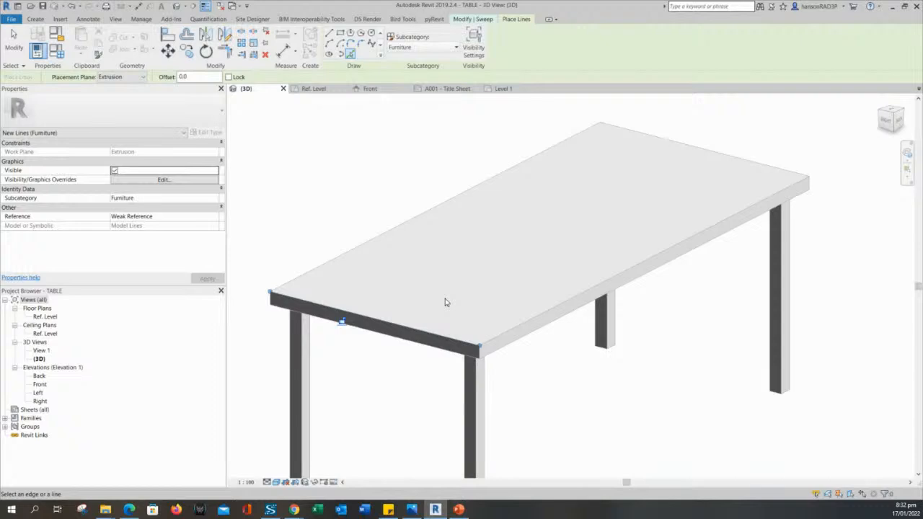
scroll(393, 261, down, 3)
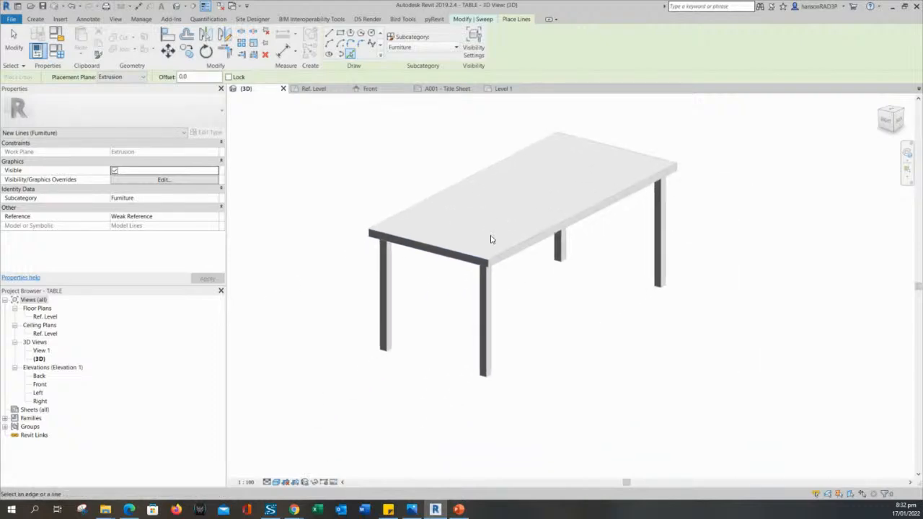
shift+middle_drag(492, 239, 484, 261)
scroll(483, 262, up, 1)
middle_drag(472, 157, 495, 221)
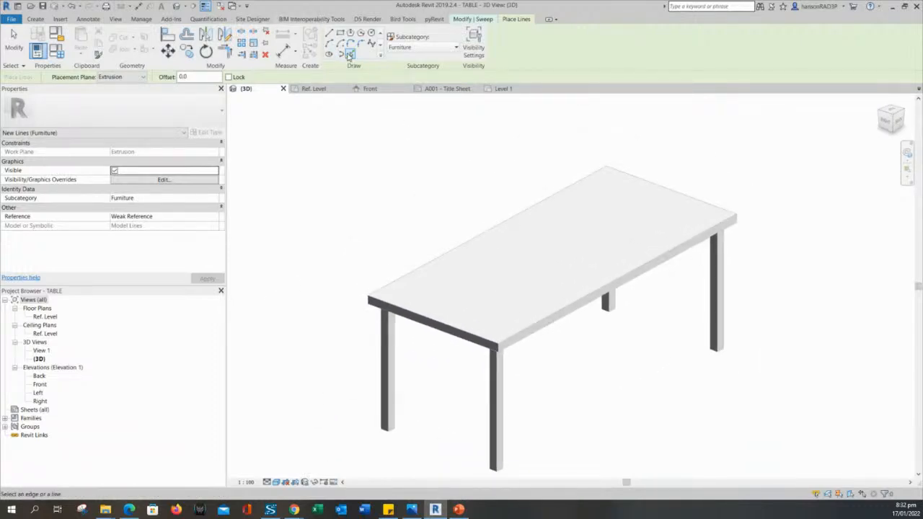
key(Escape)
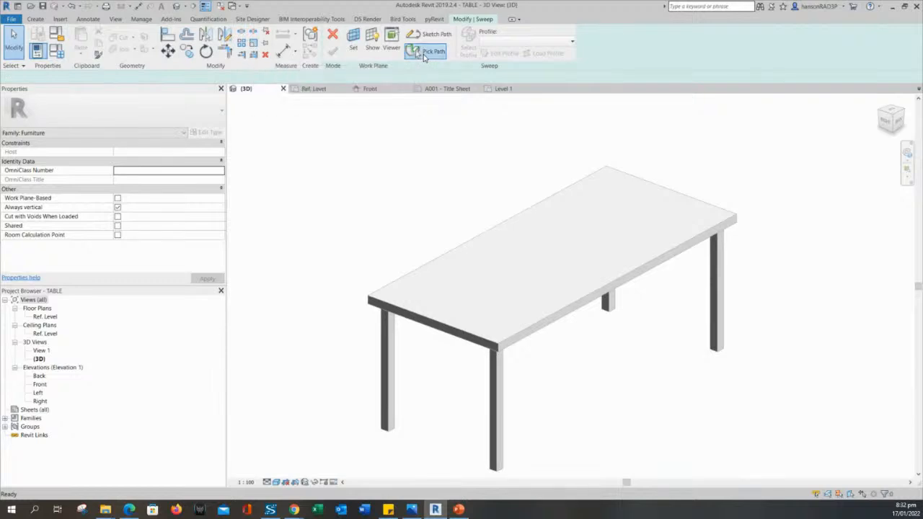
Define the sweep path with Pick Path along all four upper edges of the tabletop.
click(424, 56)
click(562, 308)
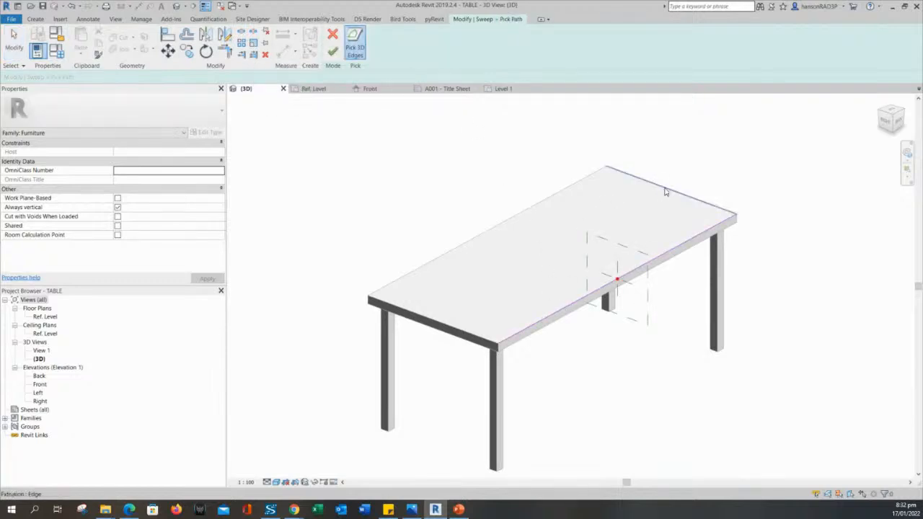
click(666, 191)
click(479, 236)
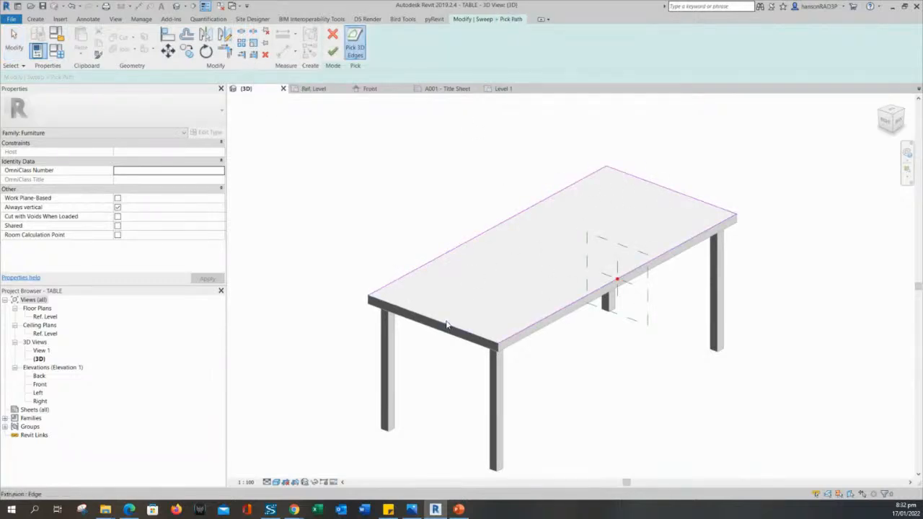
click(446, 323)
middle_drag(530, 349, 547, 334)
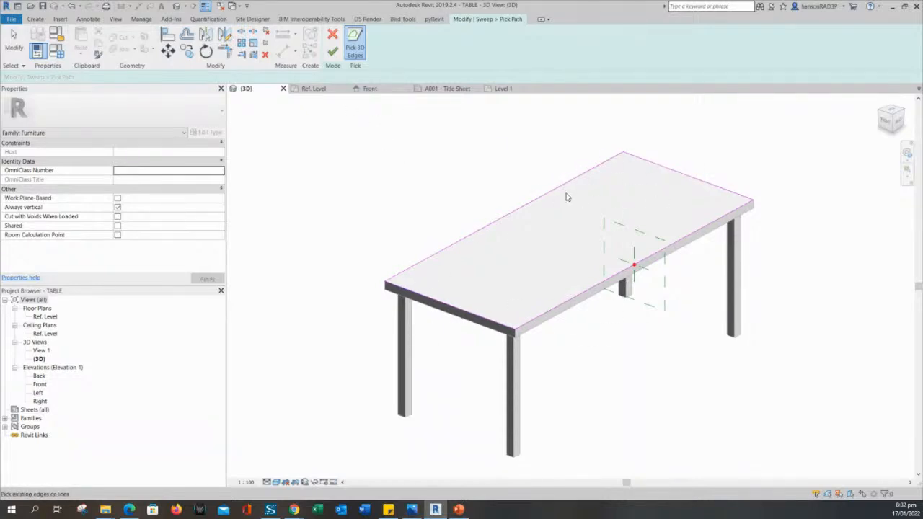
scroll(500, 268, down, 3)
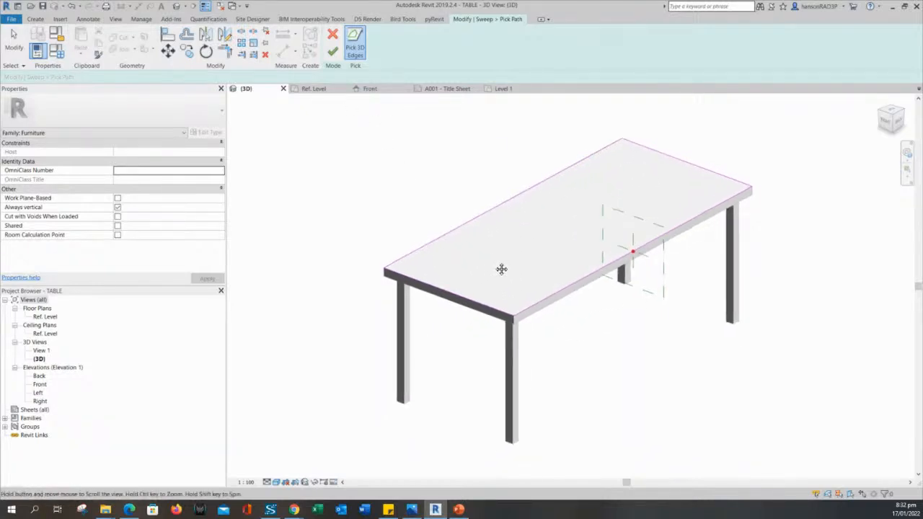
middle_drag(546, 239, 528, 259)
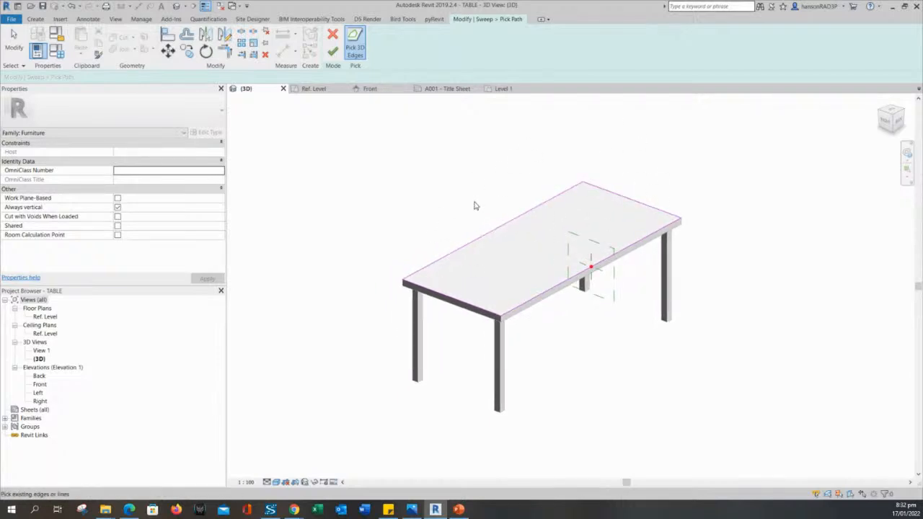
Finish the picked sweep path and start editing the sweep's profile by sketch.
middle_drag(584, 259, 604, 241)
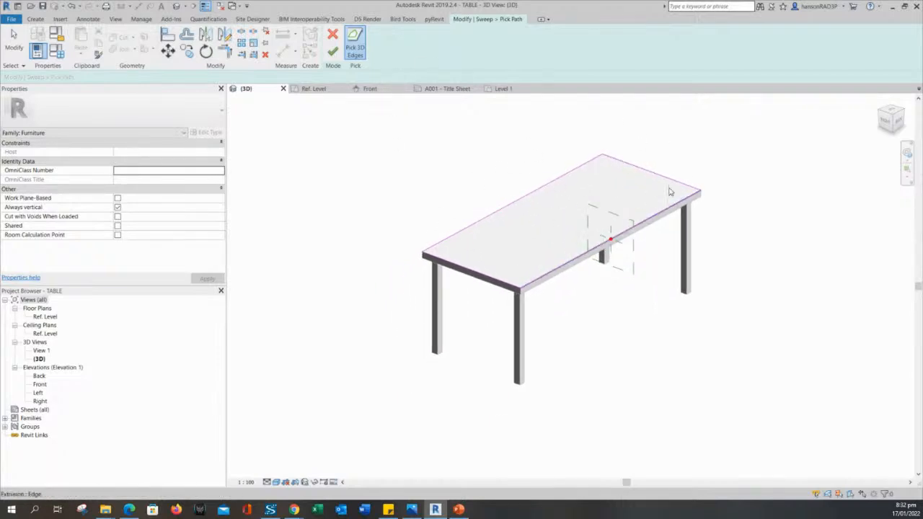
middle_drag(569, 195, 528, 195)
middle_drag(606, 166, 625, 149)
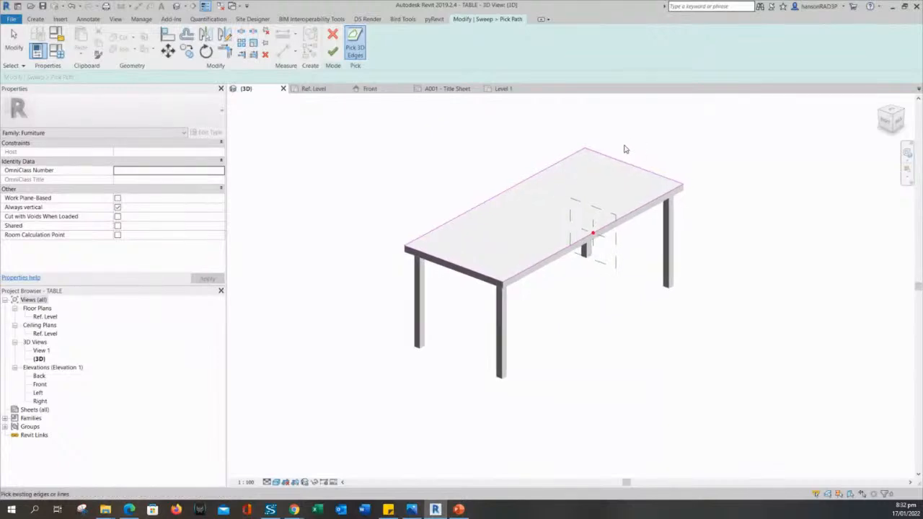
click(333, 51)
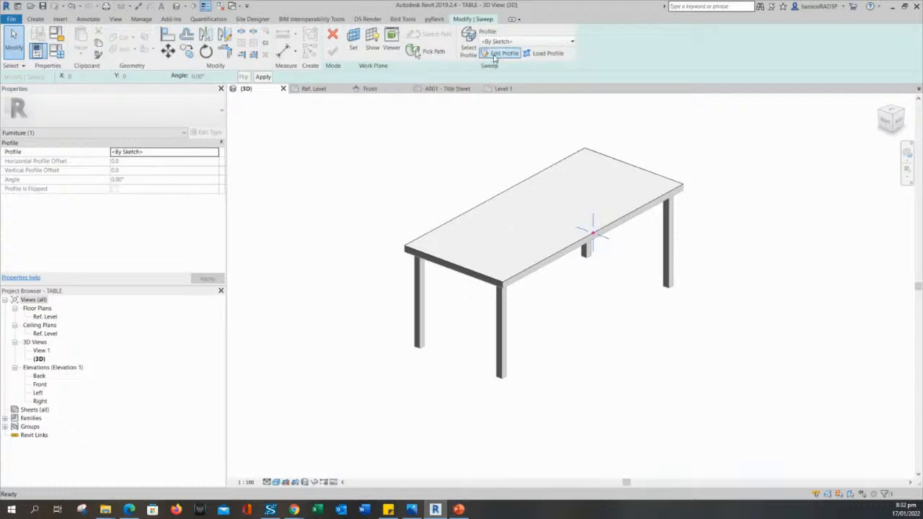
click(508, 44)
click(504, 53)
click(500, 55)
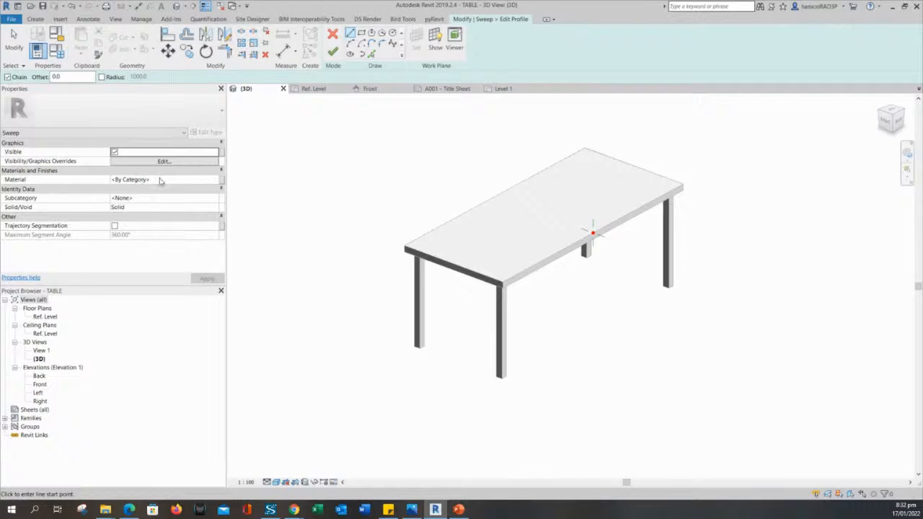
Open the Right elevation for the profile sketch, focusing on the profile origin at the tabletop's upper corner.
click(40, 387)
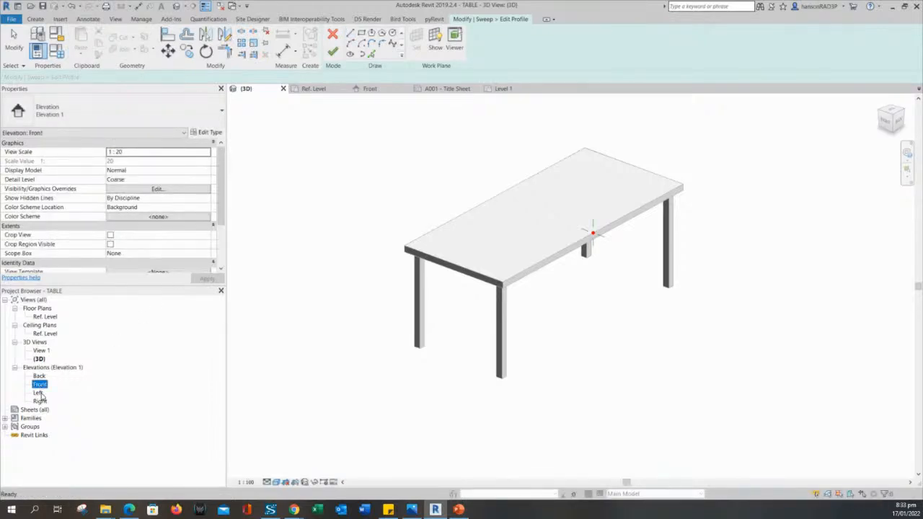
double_click(38, 393)
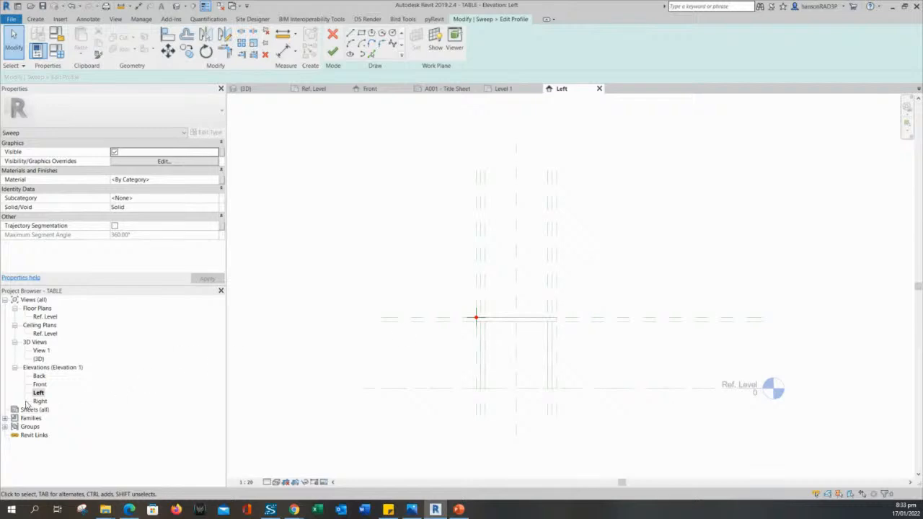
double_click(40, 402)
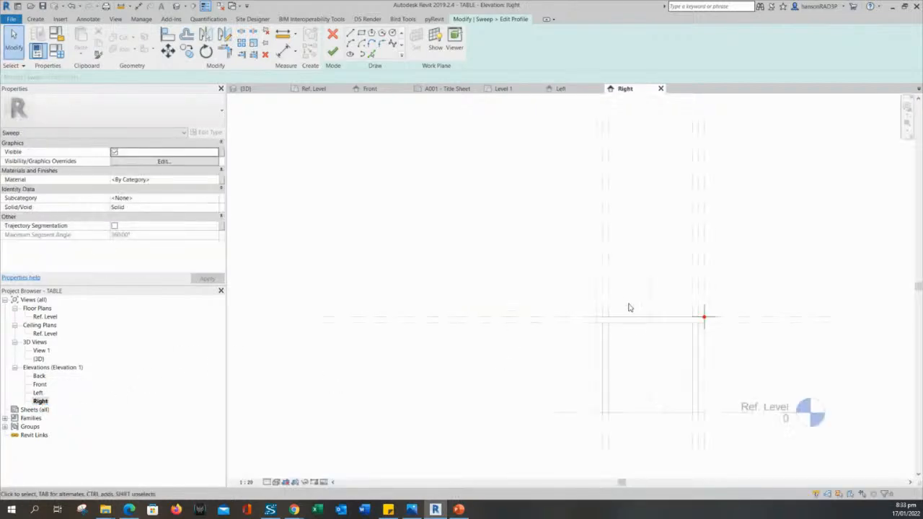
scroll(739, 318, up, 2)
scroll(684, 301, up, 4)
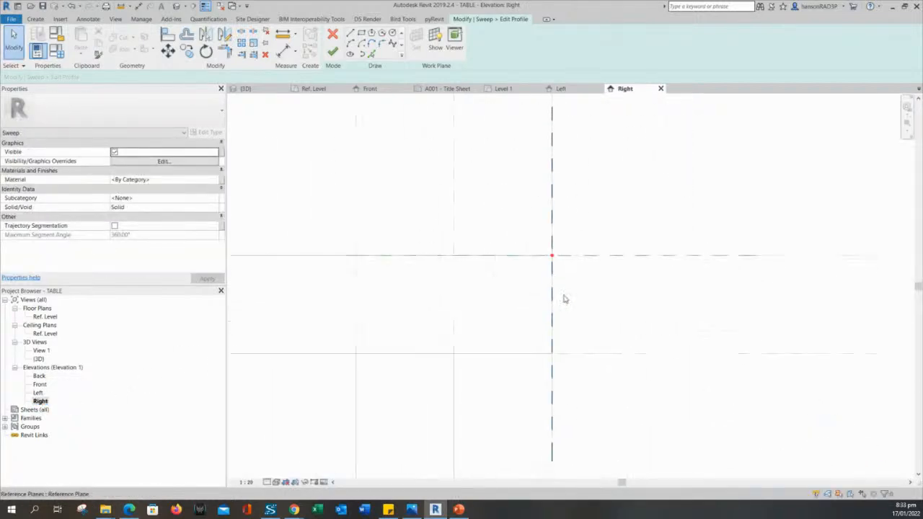
middle_drag(584, 311, 596, 237)
scroll(595, 237, down, 1)
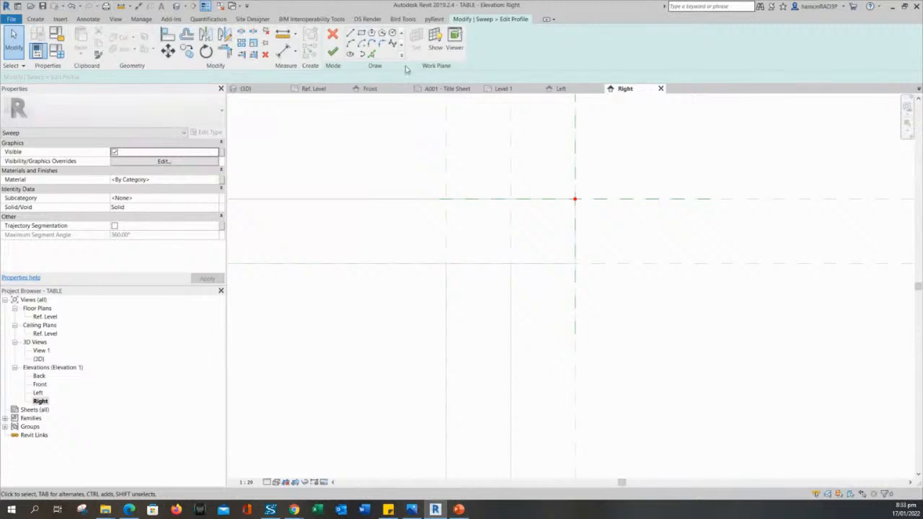
Sketch a narrow vertical rectangle from the profile origin, outside the tabletop edge and extending down below the tabletop's underside.
click(361, 34)
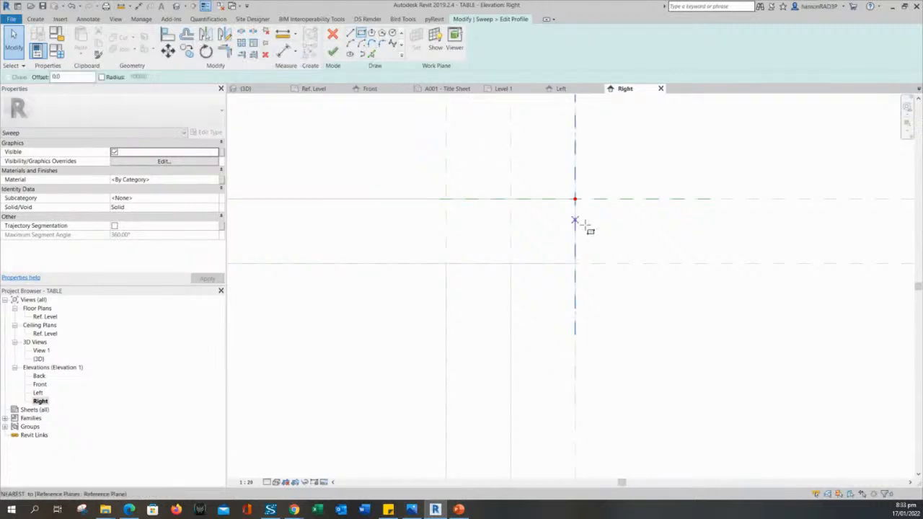
click(575, 199)
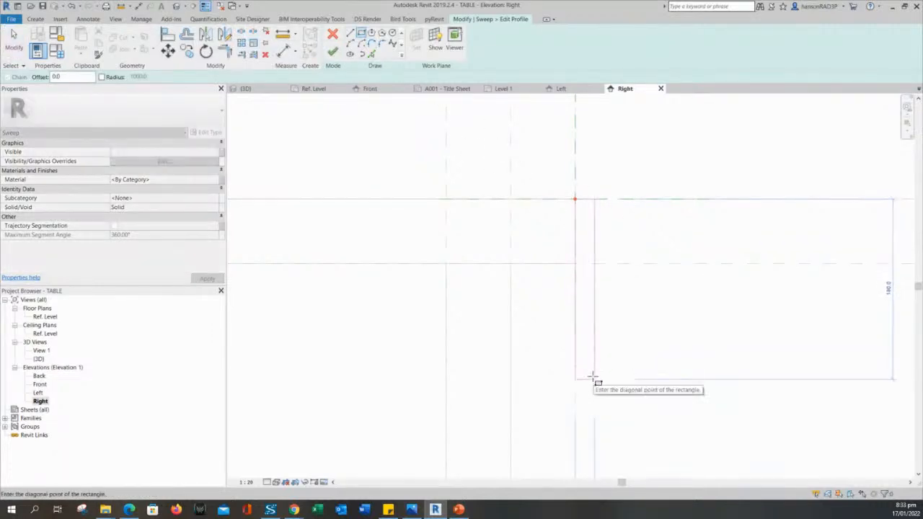
scroll(592, 378, down, 3)
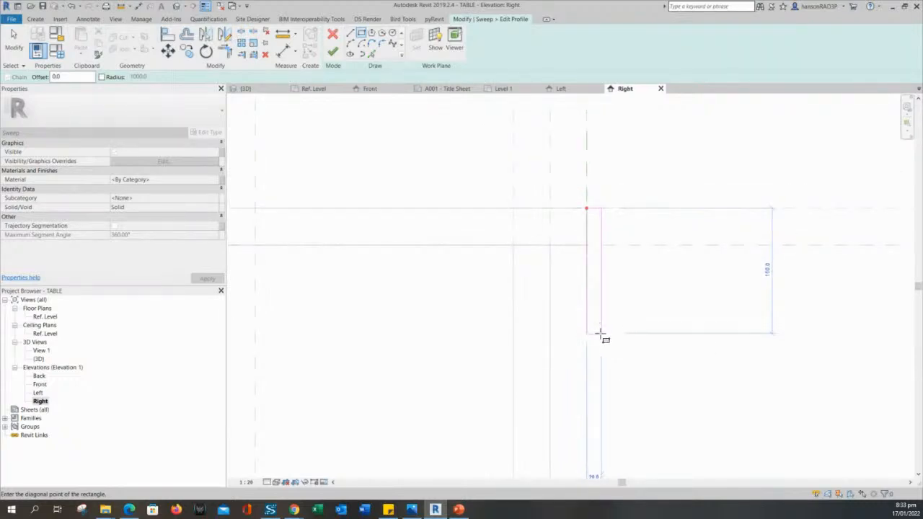
click(601, 337)
key(Escape)
scroll(636, 324, down, 1)
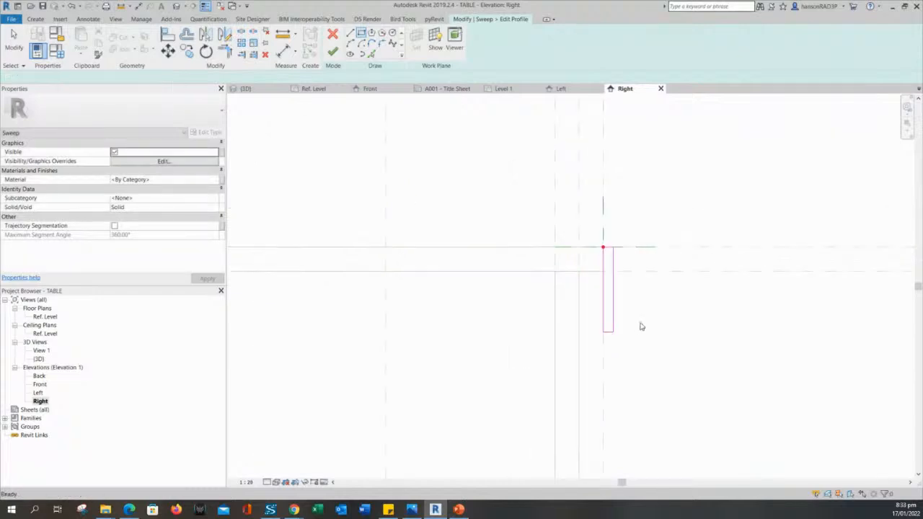
middle_drag(653, 334, 690, 273)
scroll(690, 280, down, 3)
middle_drag(697, 307, 698, 284)
scroll(690, 281, up, 2)
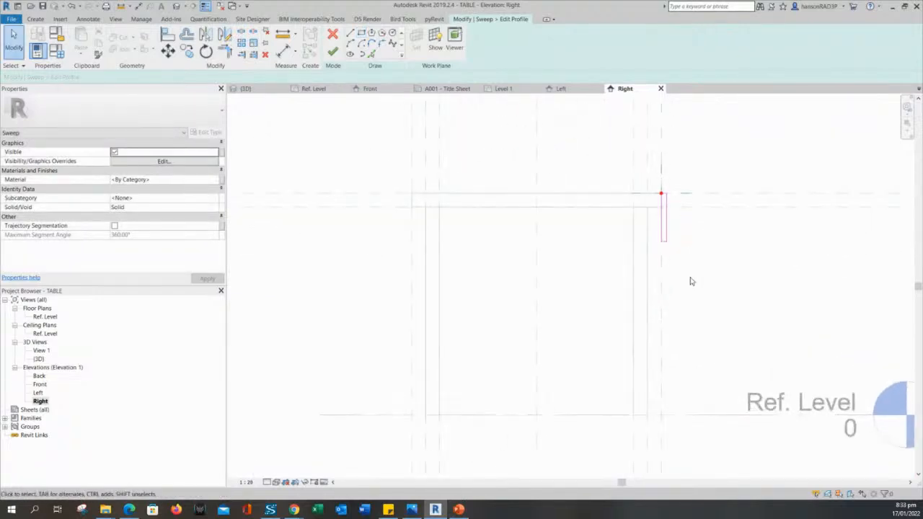
scroll(687, 253, up, 1)
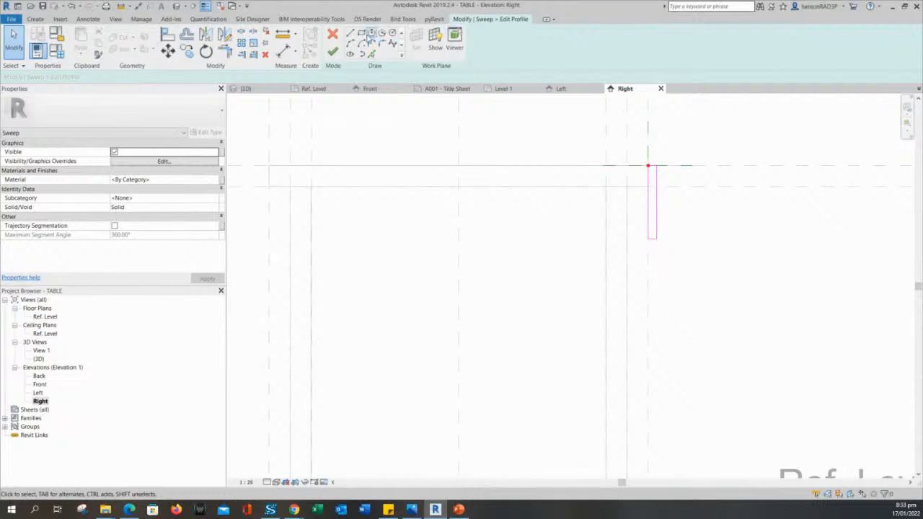
Try to extend the profile with a short horizontal line and a vertical line from the rectangle's lower inner corner.
click(350, 34)
scroll(613, 227, up, 1)
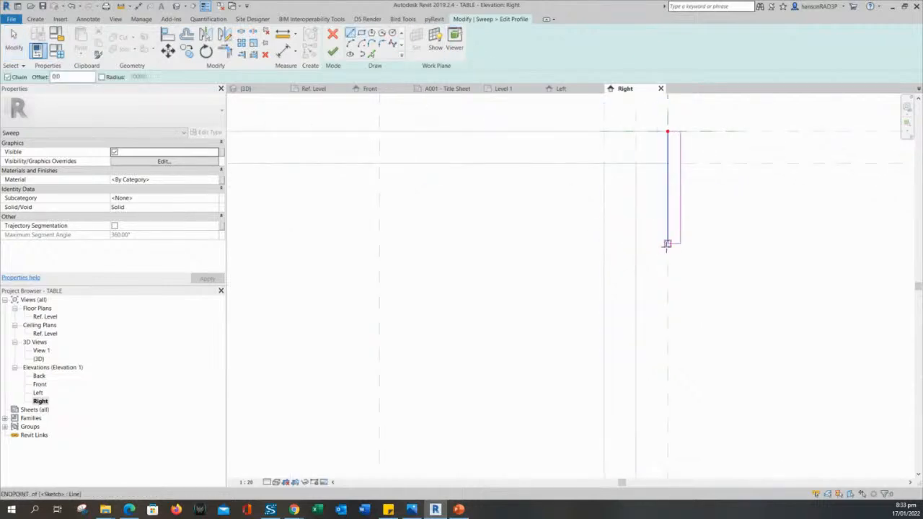
click(668, 244)
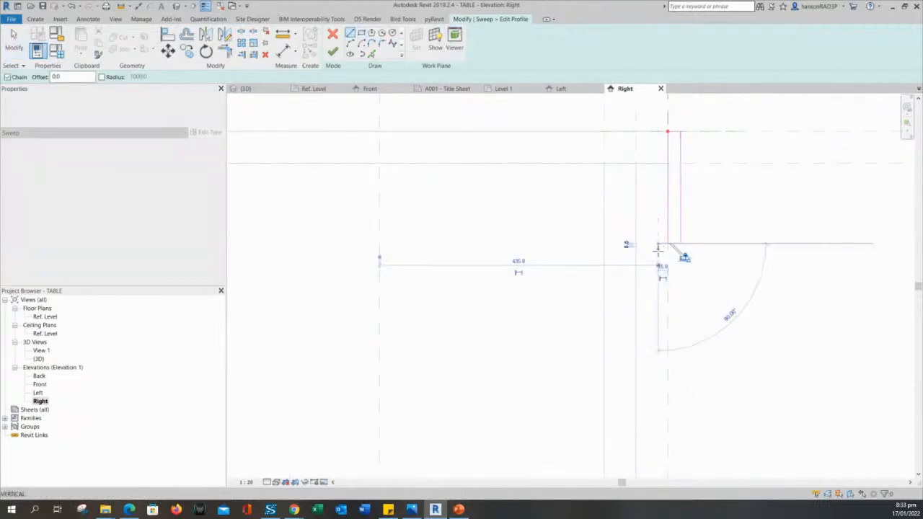
click(655, 276)
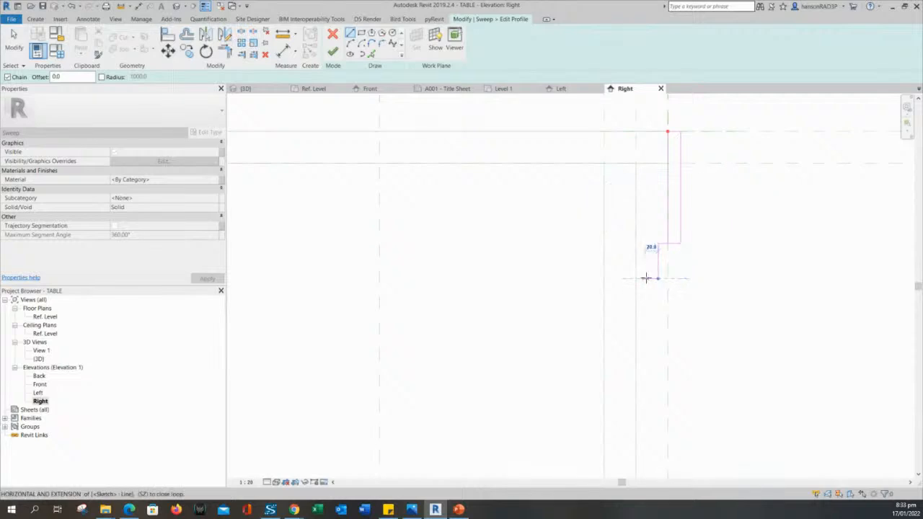
key(Escape)
key(Escape)
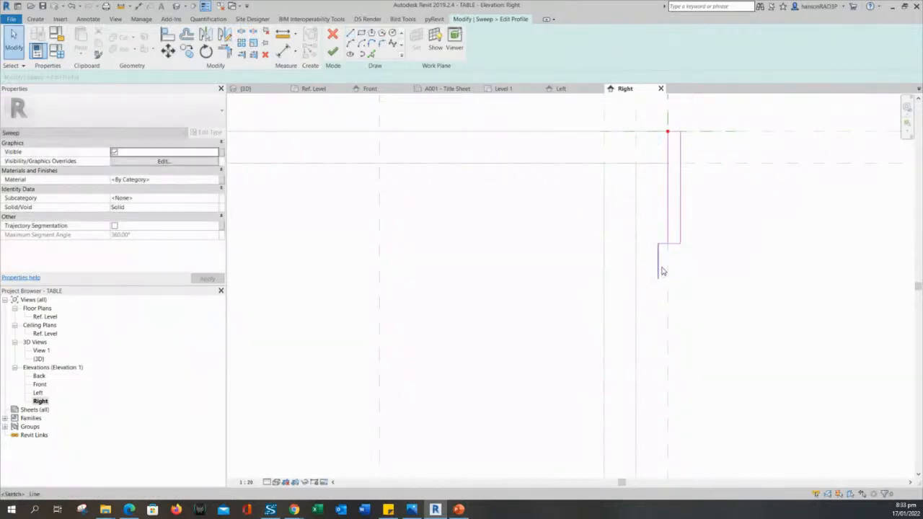
Delete the extra lines added at the rectangle's lower corner, keeping only the rectangular profile.
click(658, 264)
key(Delete)
scroll(663, 260, up, 2)
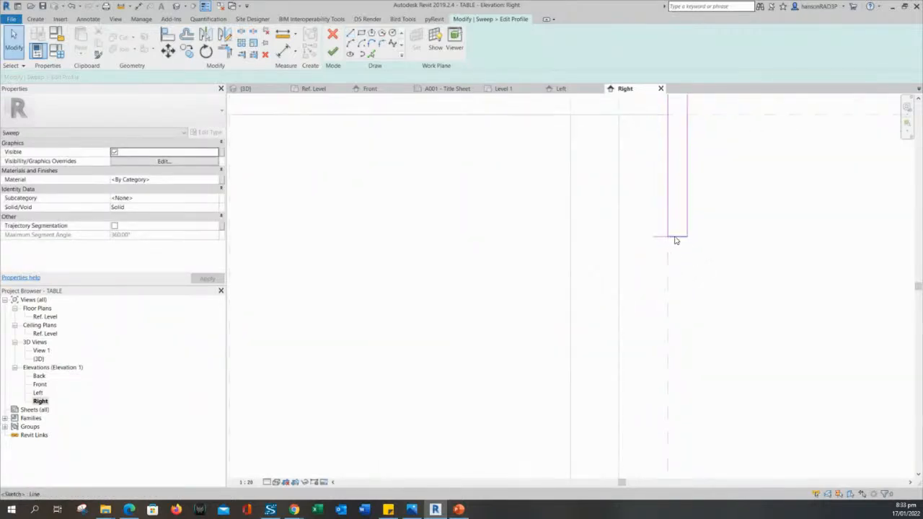
scroll(671, 241, down, 6)
scroll(705, 249, up, 4)
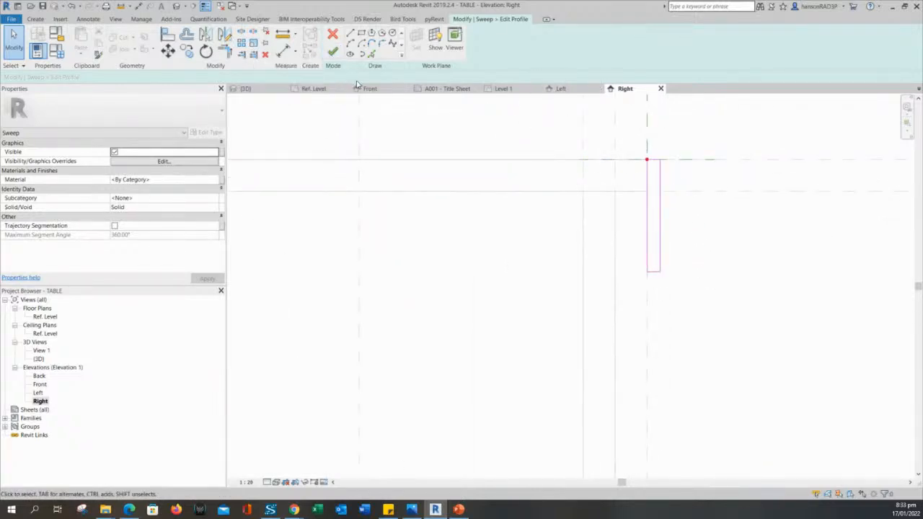
Return to the 3D view, finish the profile sketch and complete the sweep around the tabletop.
click(259, 90)
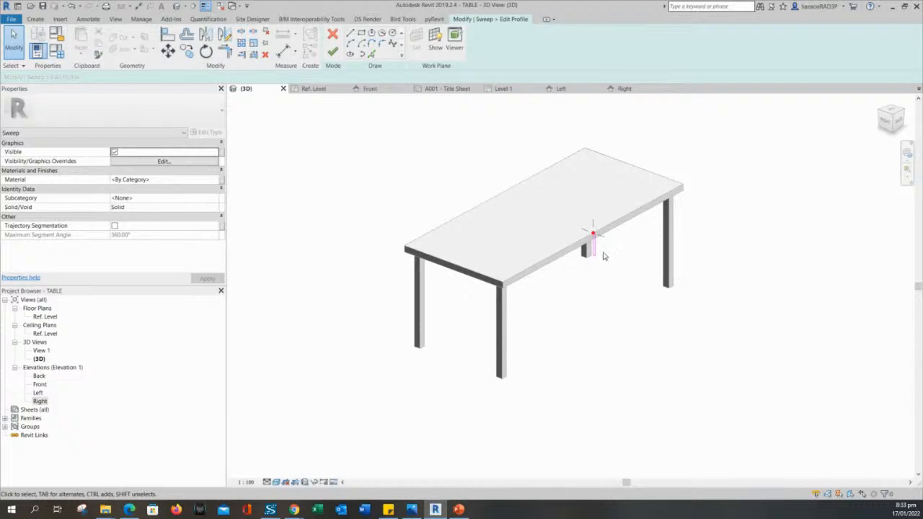
scroll(604, 257, up, 2)
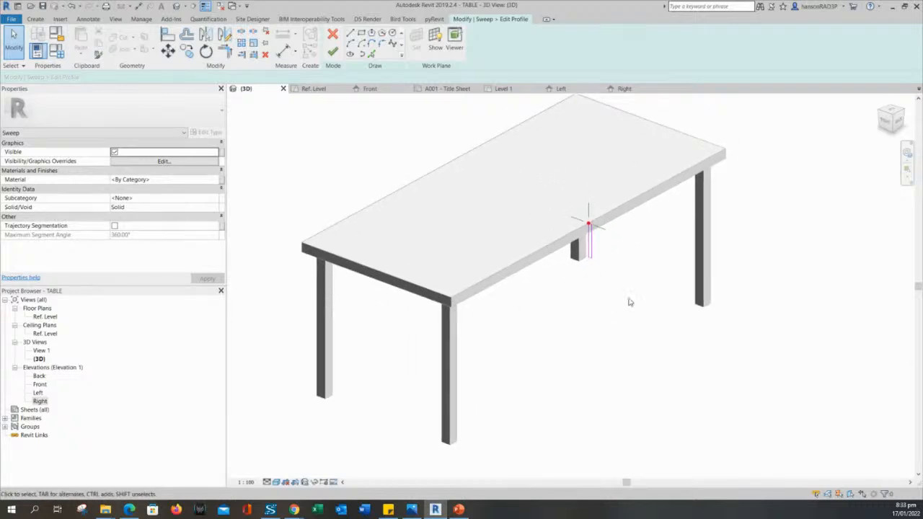
click(332, 52)
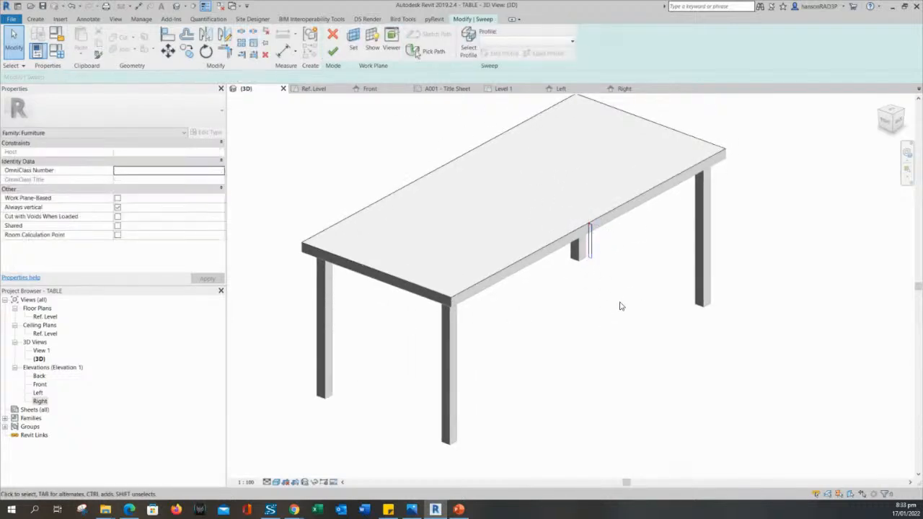
scroll(628, 310, down, 2)
click(332, 52)
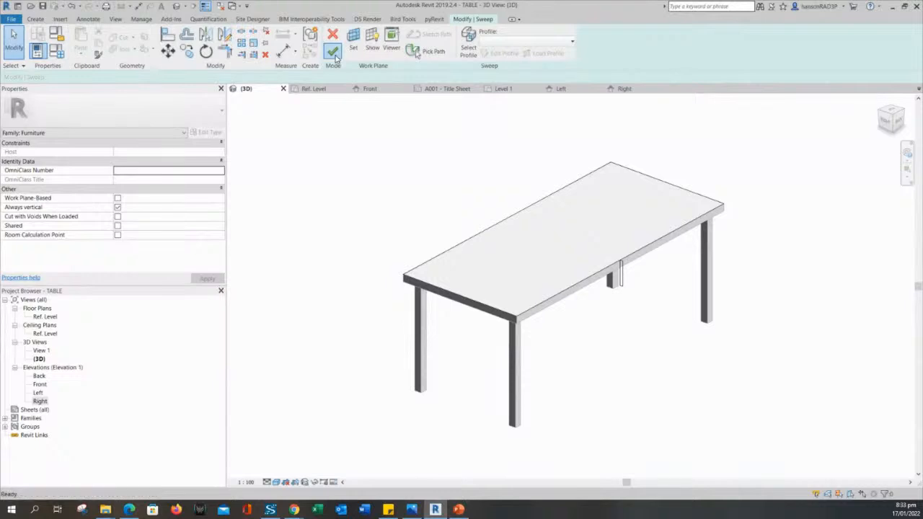
click(697, 341)
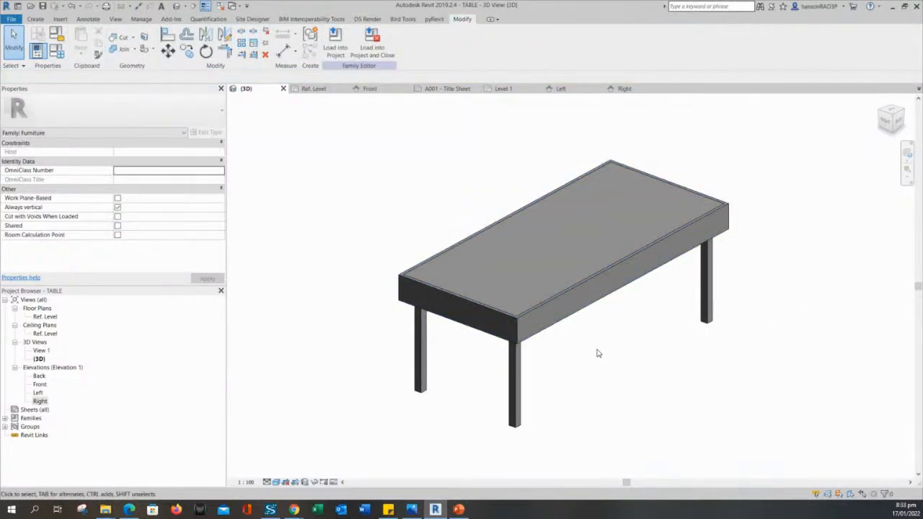
Inspect the finished sweep around the tabletop edges in the 3D view.
middle_drag(604, 355, 621, 349)
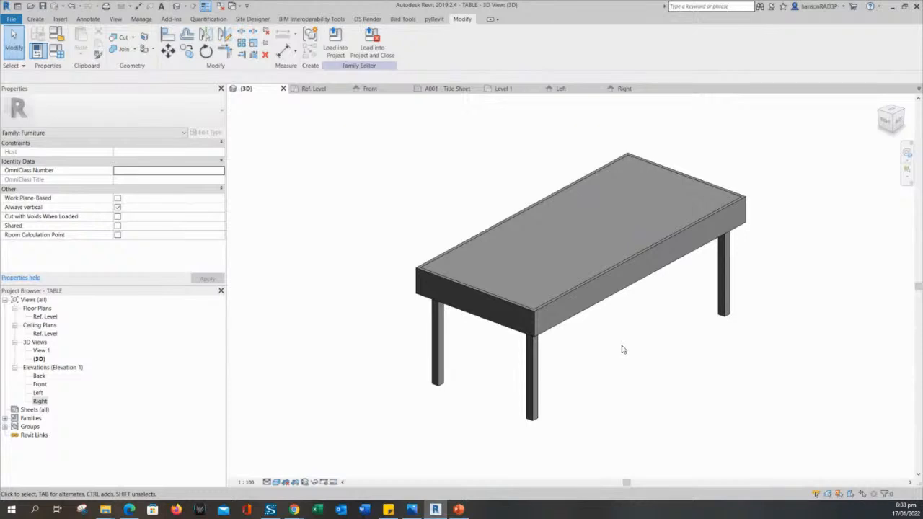
scroll(642, 340, up, 3)
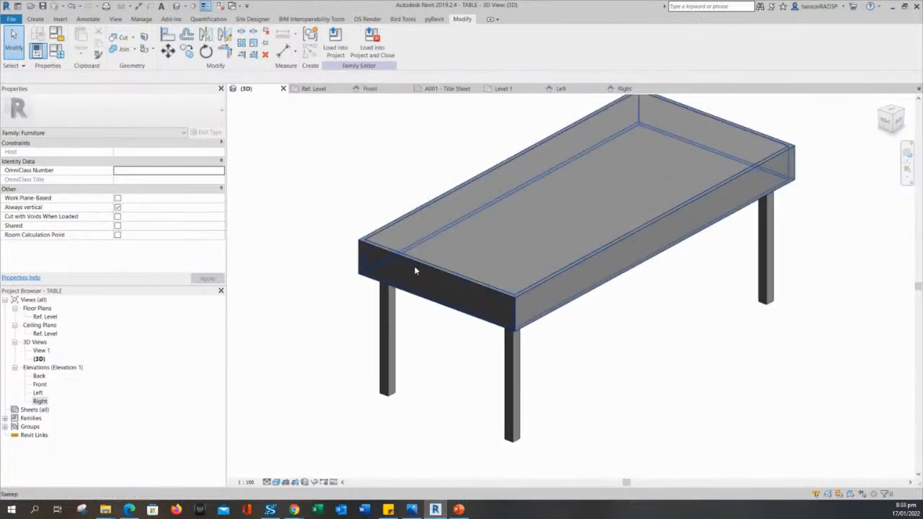
click(693, 247)
middle_drag(707, 328, 742, 342)
click(710, 316)
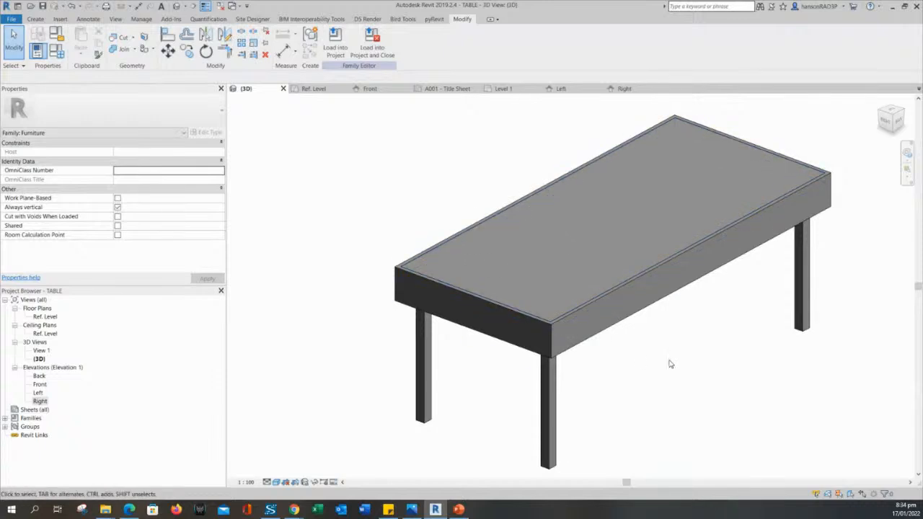
scroll(670, 364, down, 2)
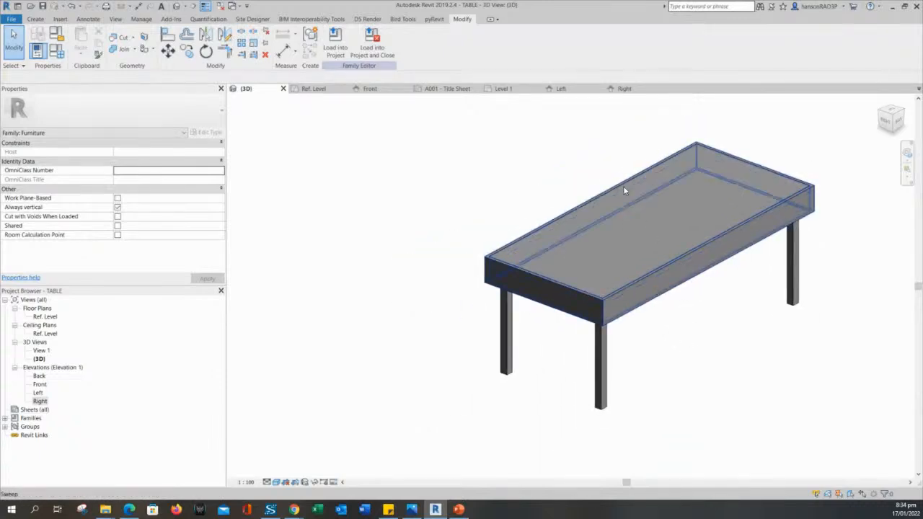
scroll(414, 199, down, 1)
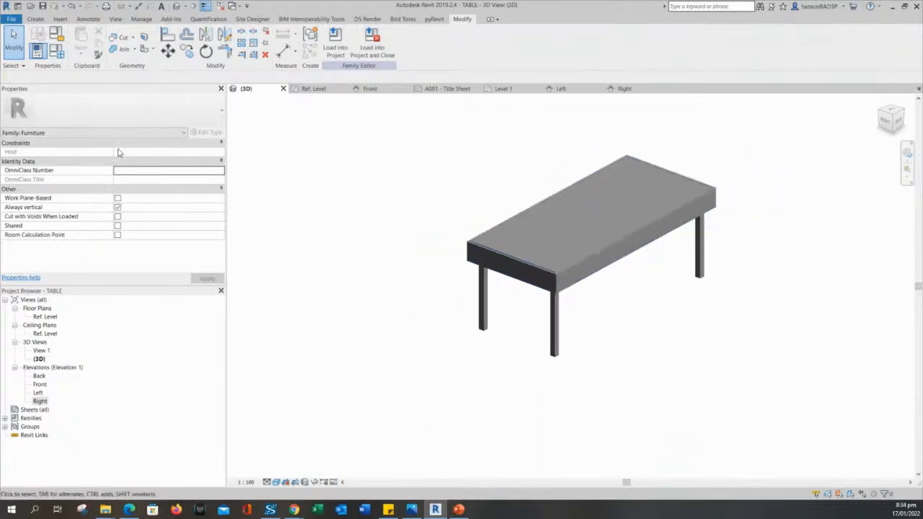
Set the WIDTH parameter of the DINING TABLE family type to 1200 and apply it to the model.
click(53, 55)
click(151, 174)
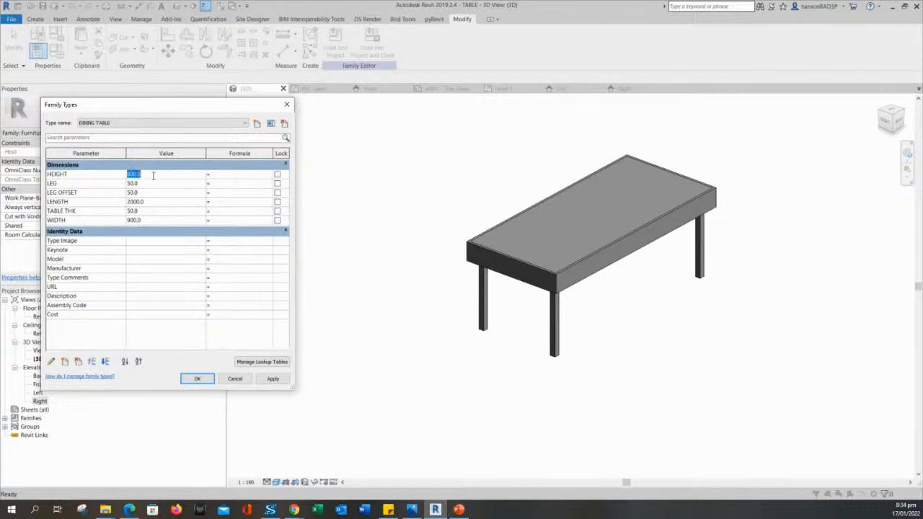
click(147, 185)
click(149, 174)
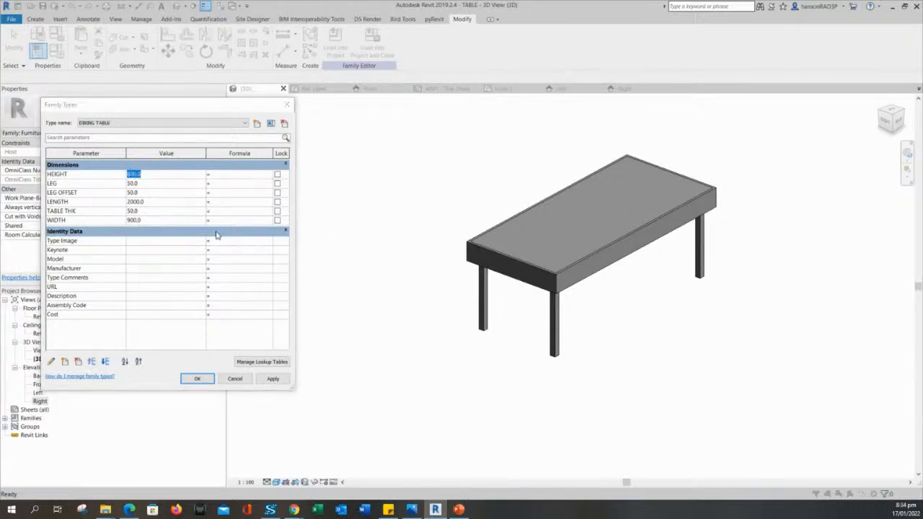
click(176, 220)
text(12)
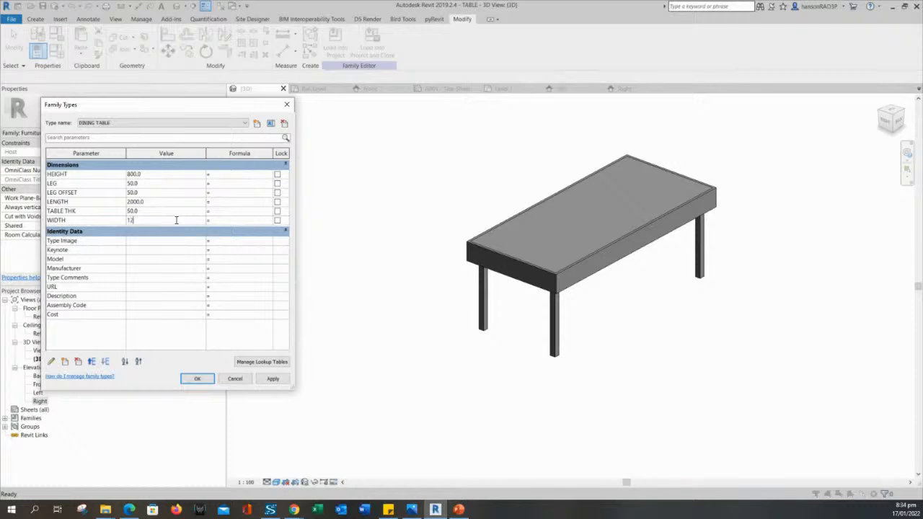
text(00)
click(272, 379)
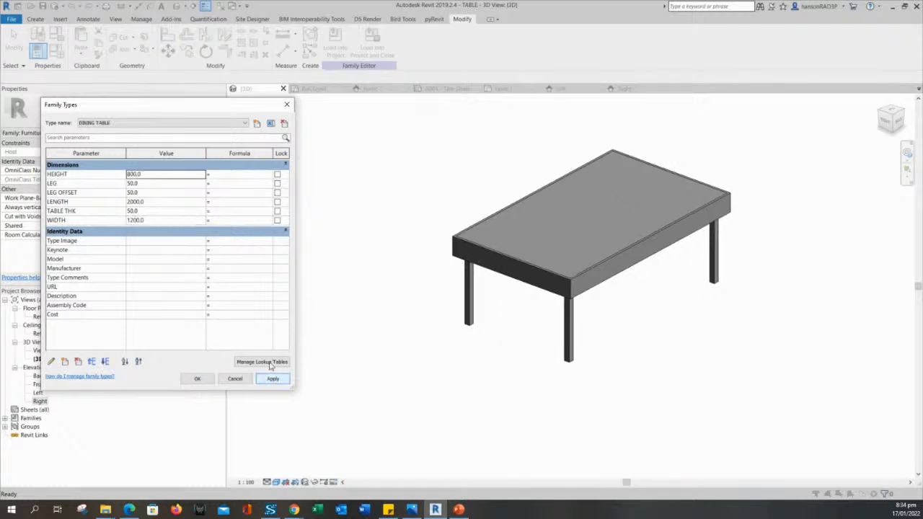
Set the LENGTH parameter of the DINING TABLE type to 3000, apply it to the model and close the family types.
click(152, 174)
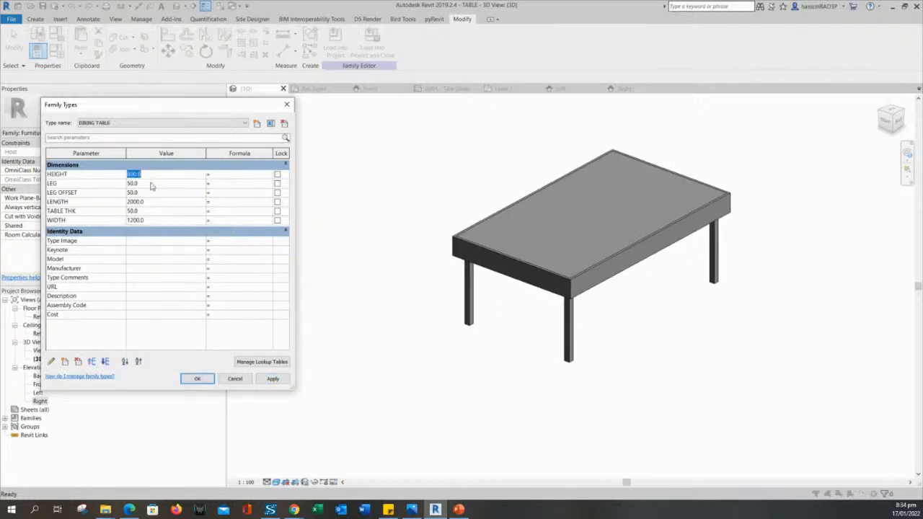
click(153, 201)
click(272, 379)
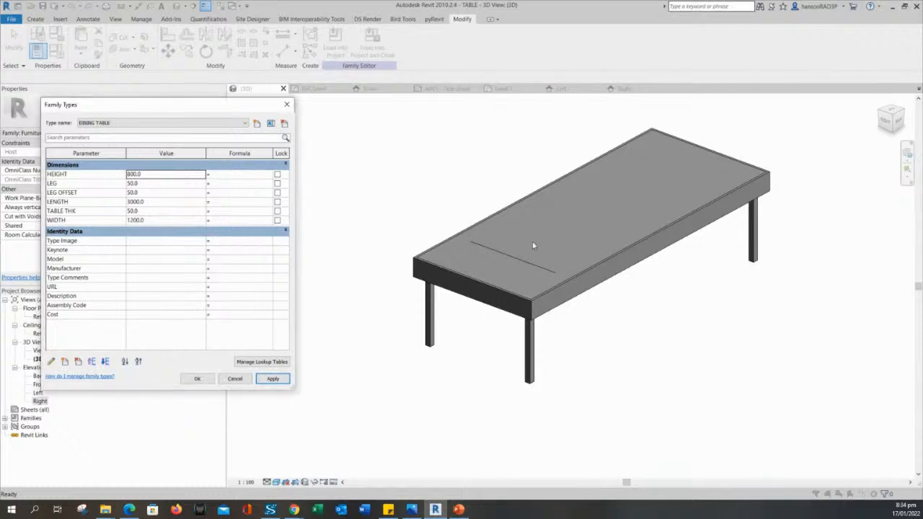
click(196, 379)
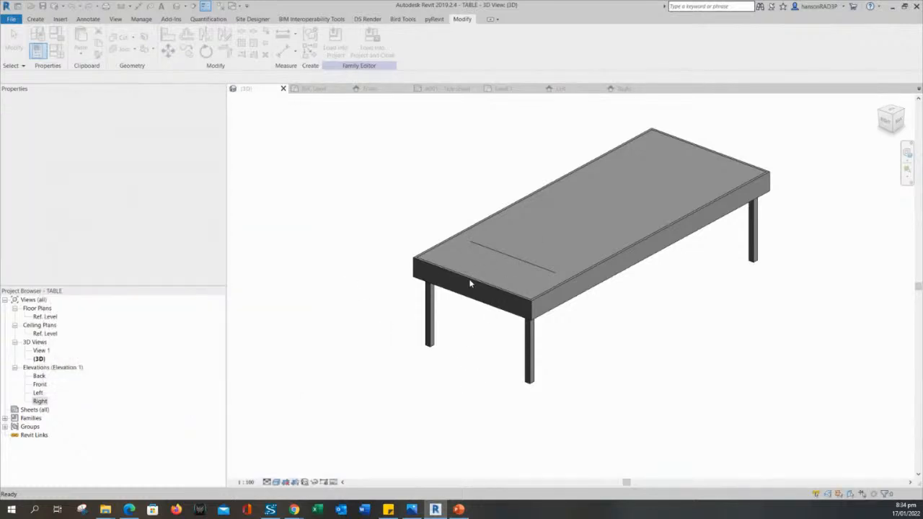
Examine the model line lying across the tabletop and the surrounding sweep edges in the 3D view.
click(512, 260)
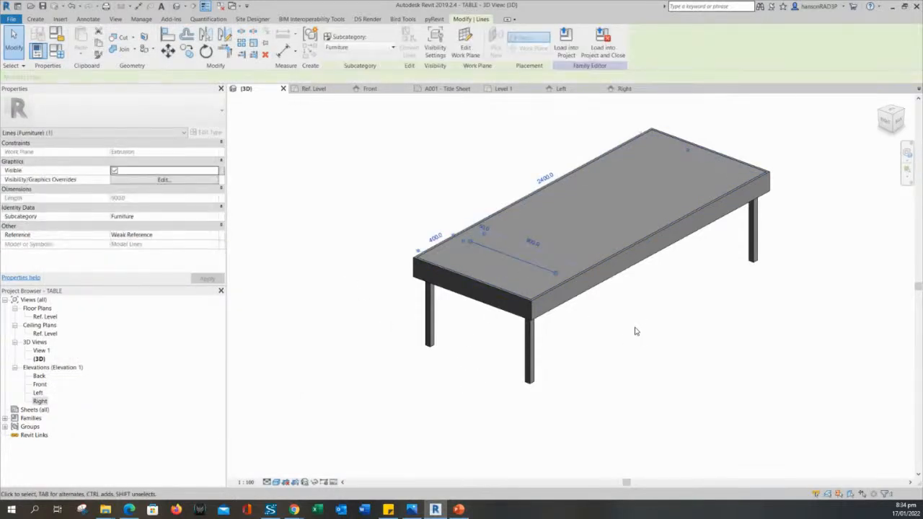
click(635, 331)
click(501, 252)
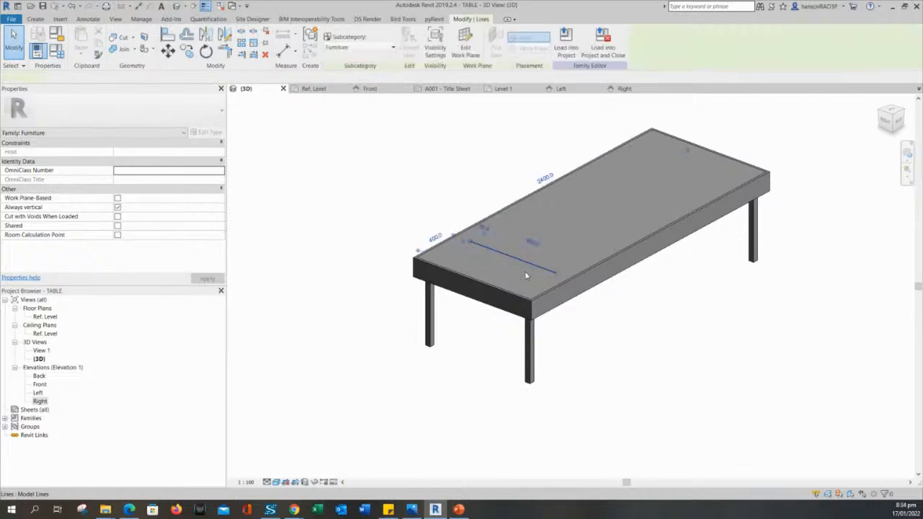
click(695, 372)
click(507, 255)
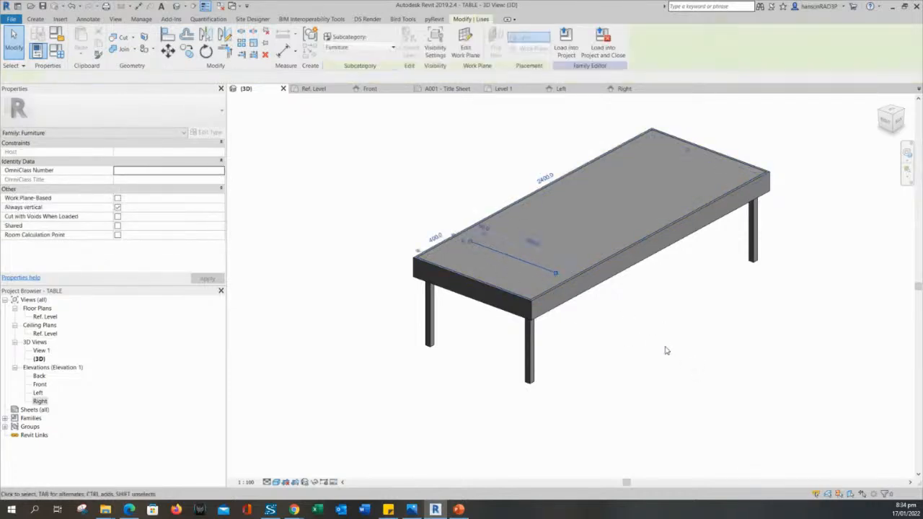
scroll(571, 319, up, 1)
scroll(571, 316, up, 3)
click(528, 222)
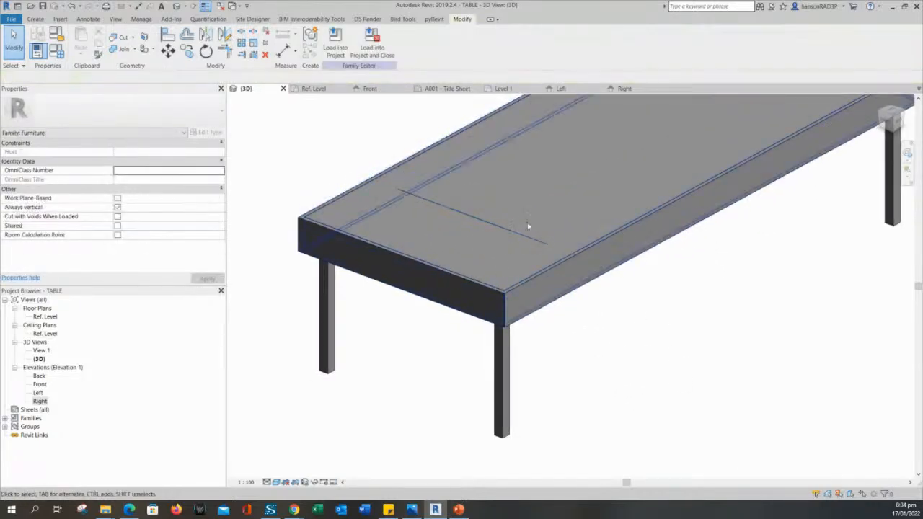
click(481, 224)
click(632, 320)
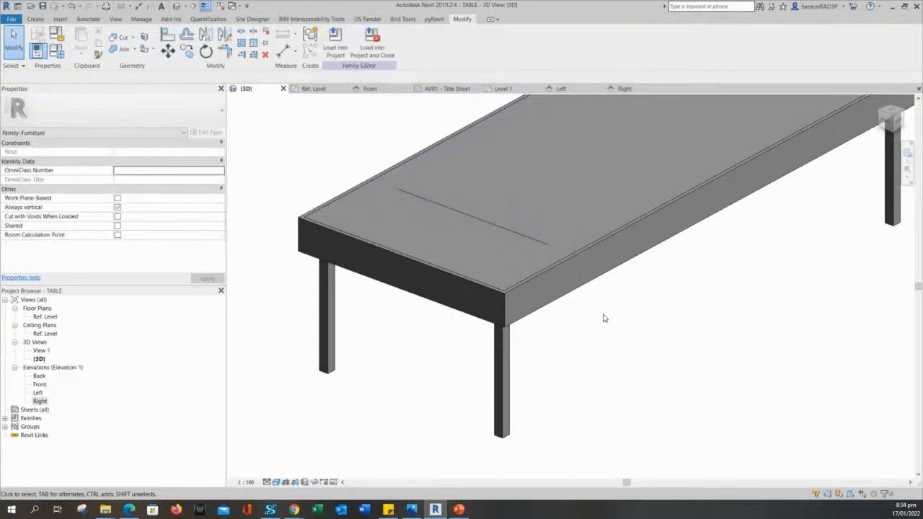
scroll(632, 319, down, 2)
middle_drag(632, 320, 652, 345)
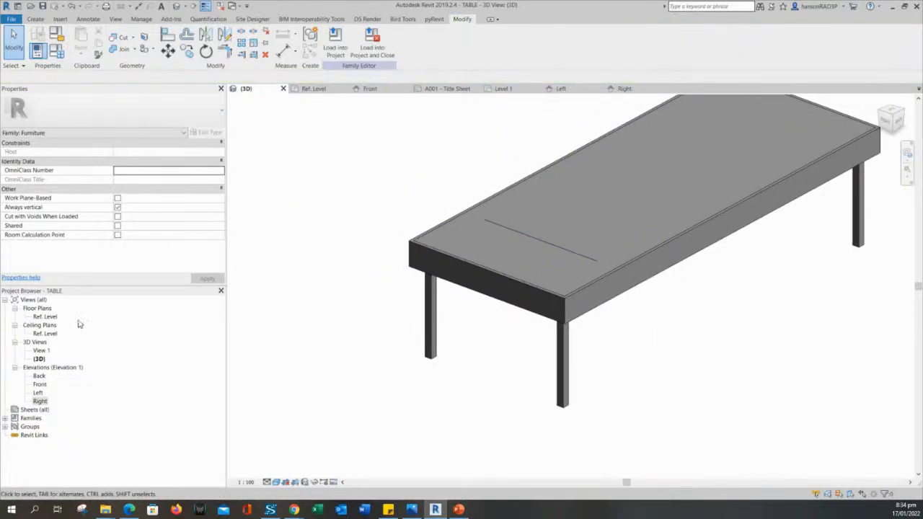
In the Ref. Level floor plan, move the WIDTH and vertical EQ dimensions outside the table outline.
double_click(46, 317)
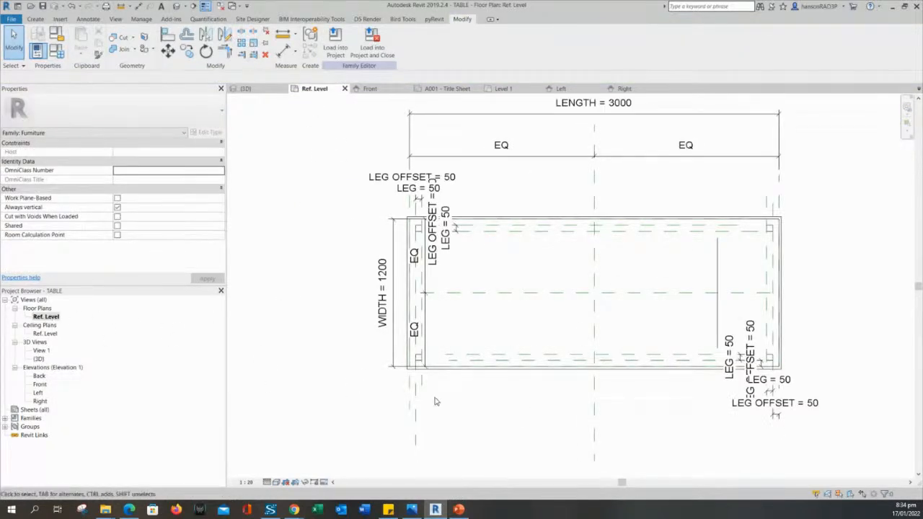
scroll(431, 315, up, 2)
scroll(428, 305, down, 2)
key(Escape)
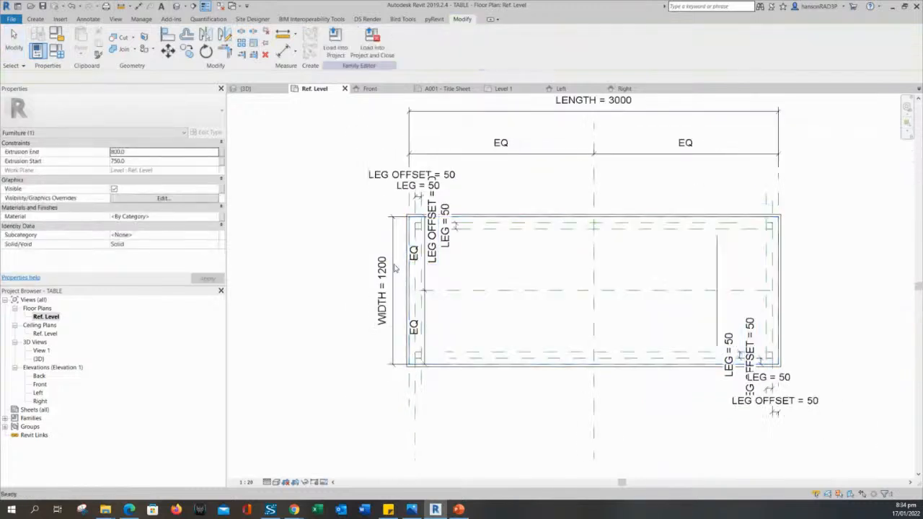
click(394, 257)
drag(391, 230, 288, 229)
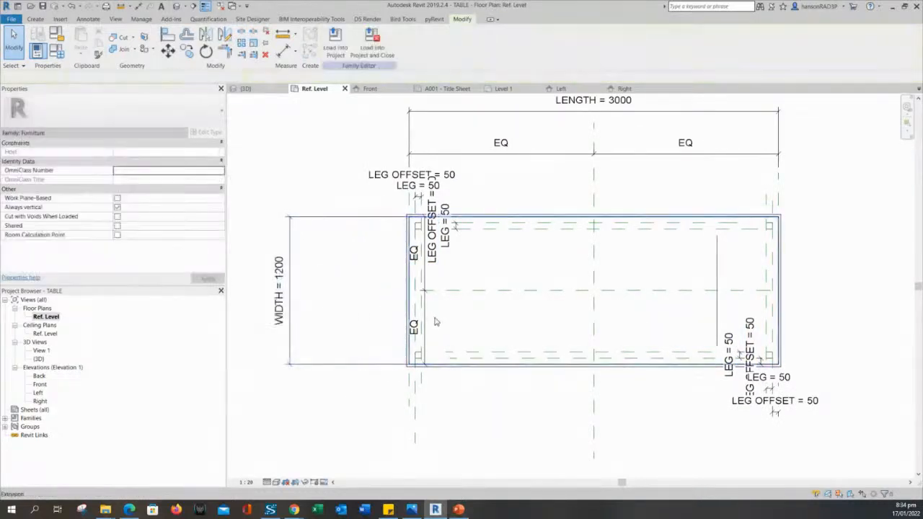
click(417, 292)
drag(417, 292, 274, 293)
key(Escape)
Delete the stray line crossing the tabletop near the table's short edge in the Ref. Level plan.
scroll(723, 346, up, 2)
scroll(753, 322, up, 1)
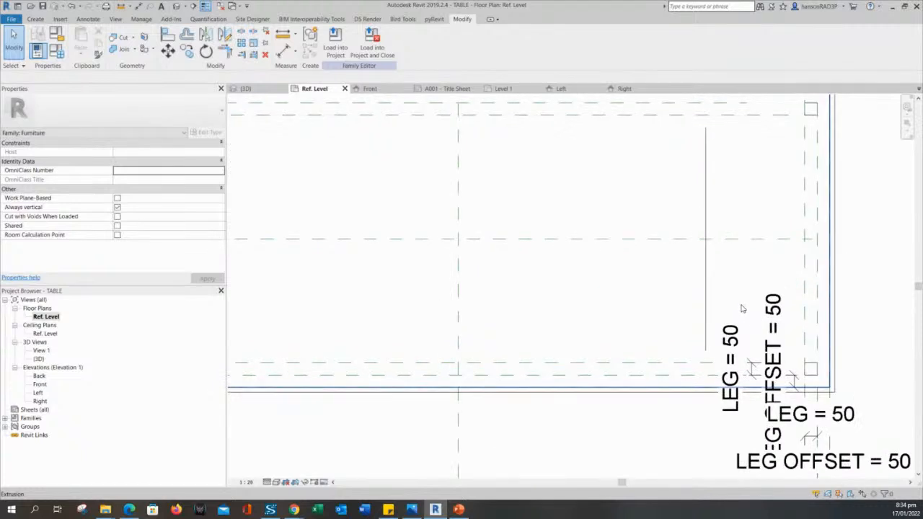
middle_drag(753, 322, 663, 332)
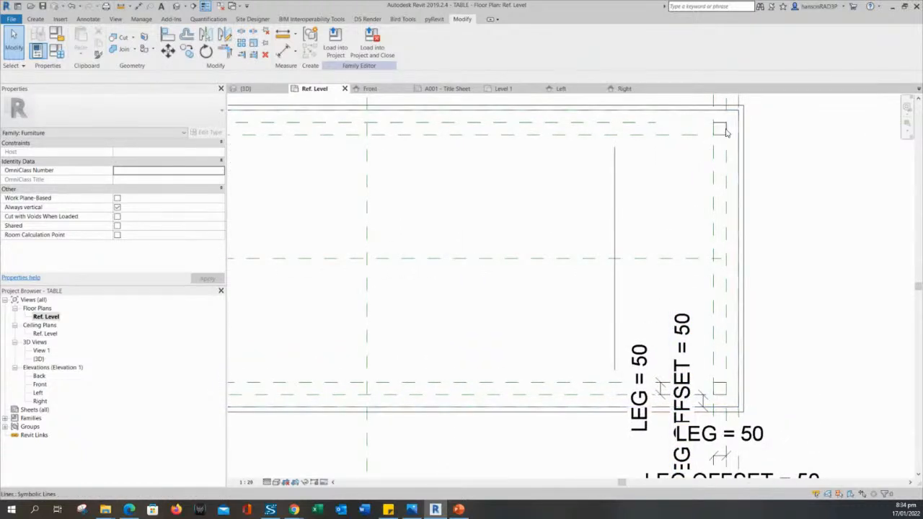
click(614, 190)
scroll(691, 418, up, 3)
key(Escape)
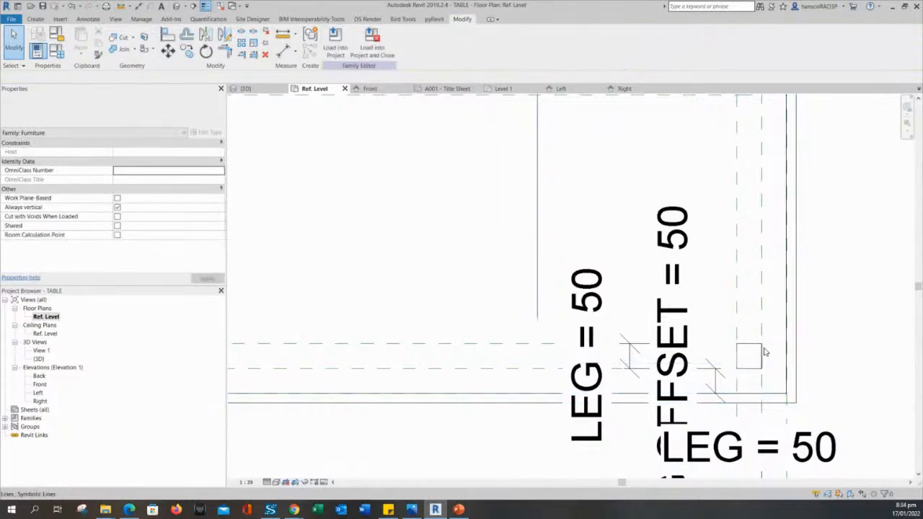
scroll(711, 334, down, 2)
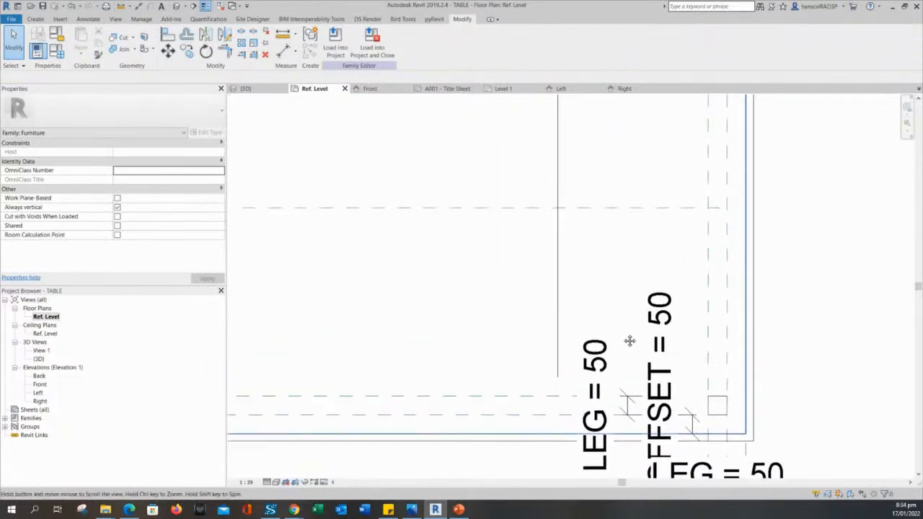
click(565, 281)
scroll(576, 292, down, 2)
key(Escape)
scroll(636, 204, up, 2)
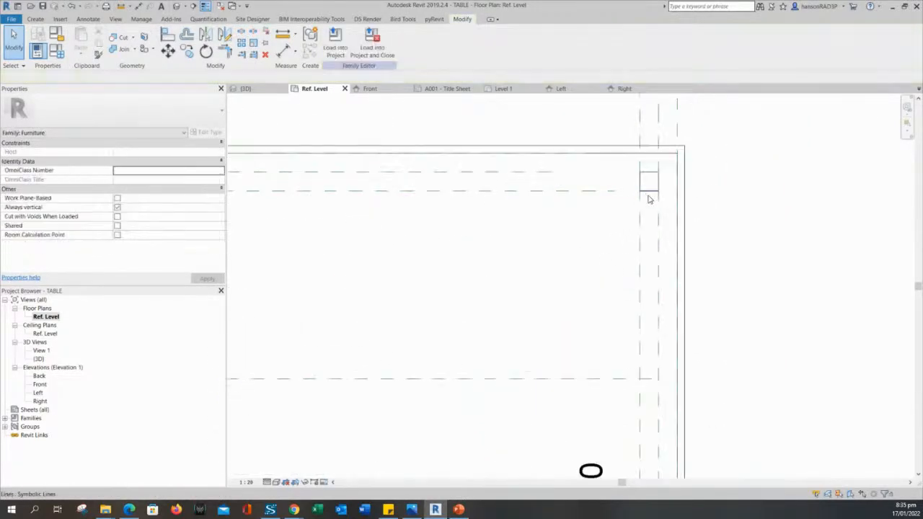
Check the symbolic line squares that mark the legs at the table's corners in the Ref. Level plan.
click(647, 193)
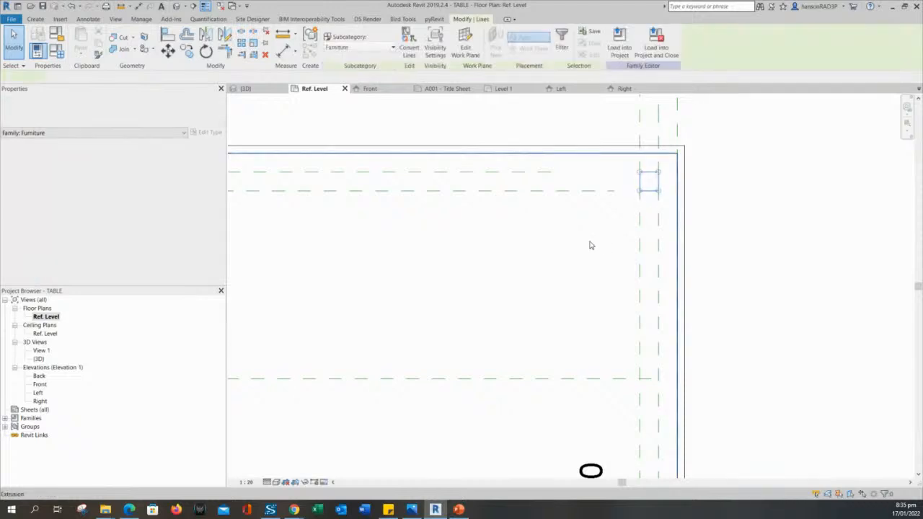
scroll(585, 192, up, 3)
key(Escape)
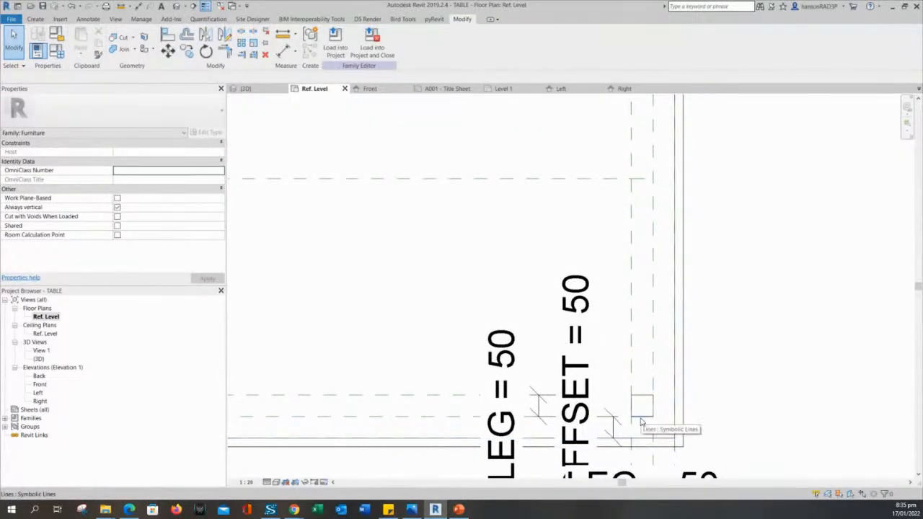
click(577, 376)
scroll(418, 359, down, 2)
scroll(762, 344, up, 2)
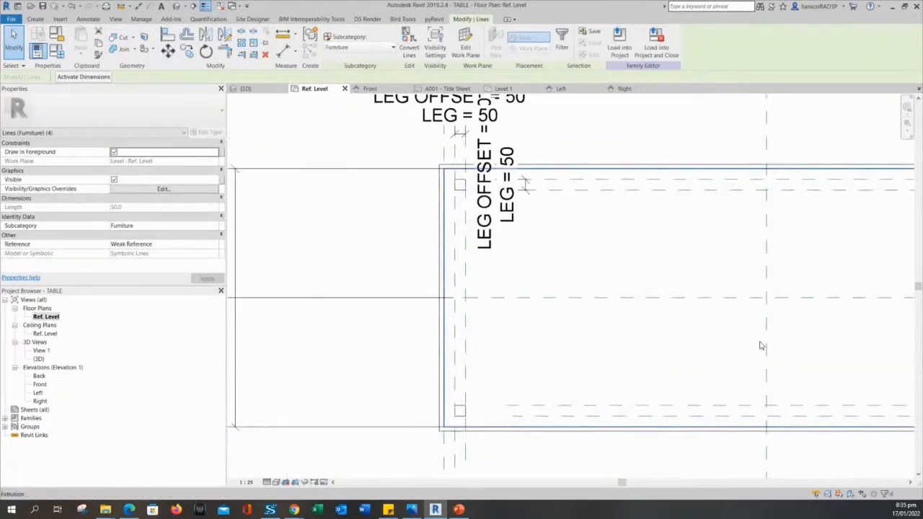
key(Escape)
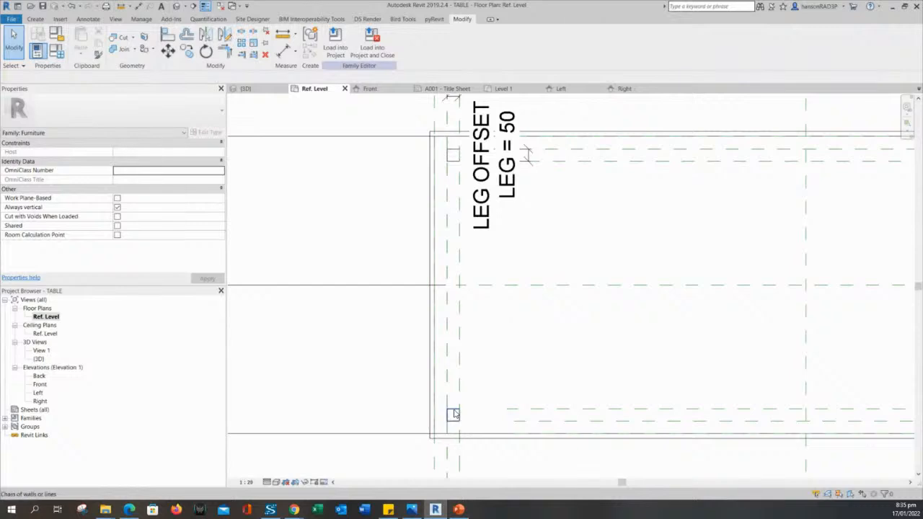
click(454, 414)
key(Escape)
click(459, 171)
scroll(459, 172, down, 2)
key(Escape)
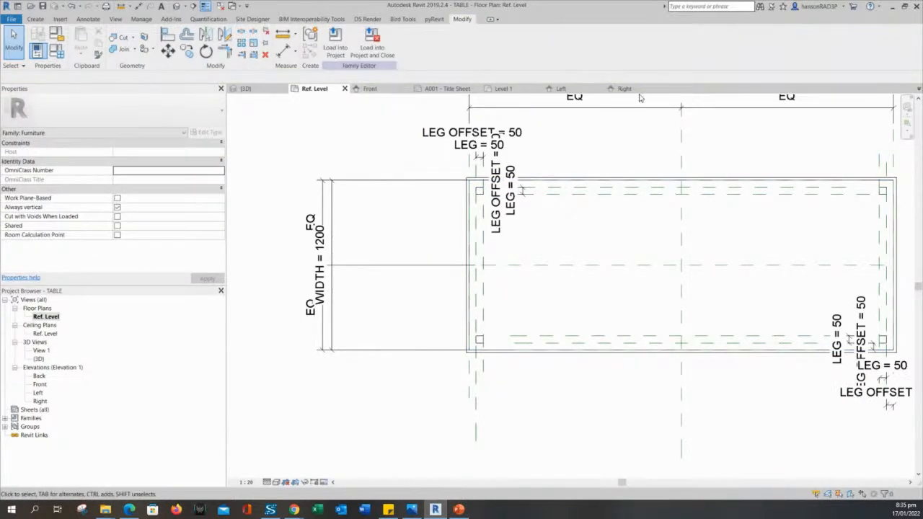
Inspect the table in the 3D view and the double outline of the sweep in the Ref. Level plan.
click(245, 89)
scroll(505, 289, down, 2)
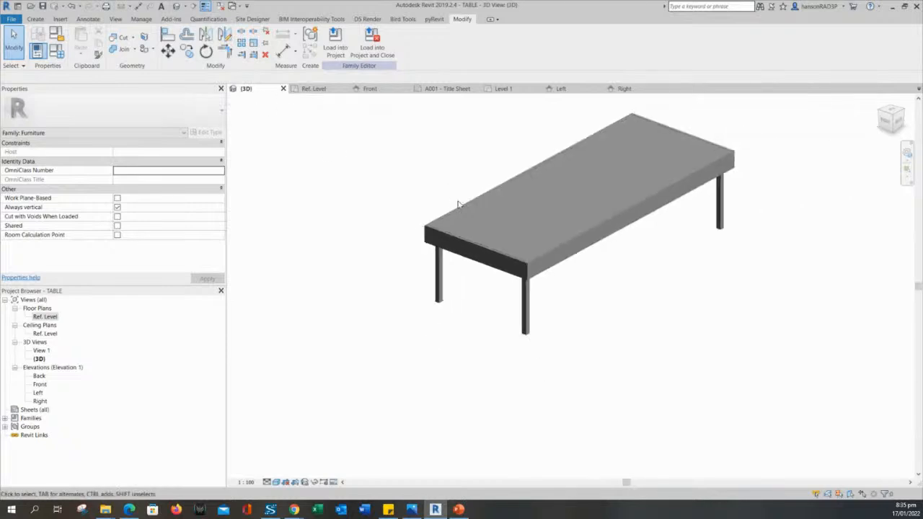
shift+middle_drag(504, 288, 397, 324)
scroll(552, 317, up, 5)
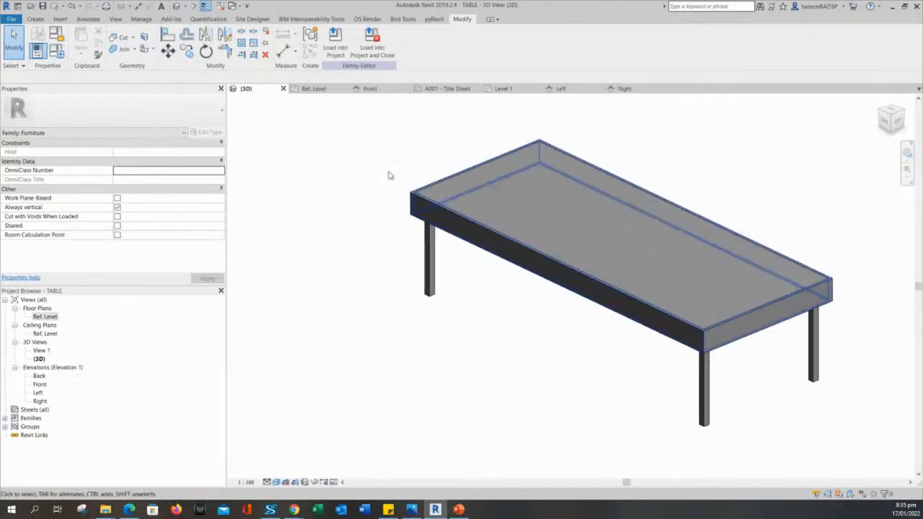
click(307, 89)
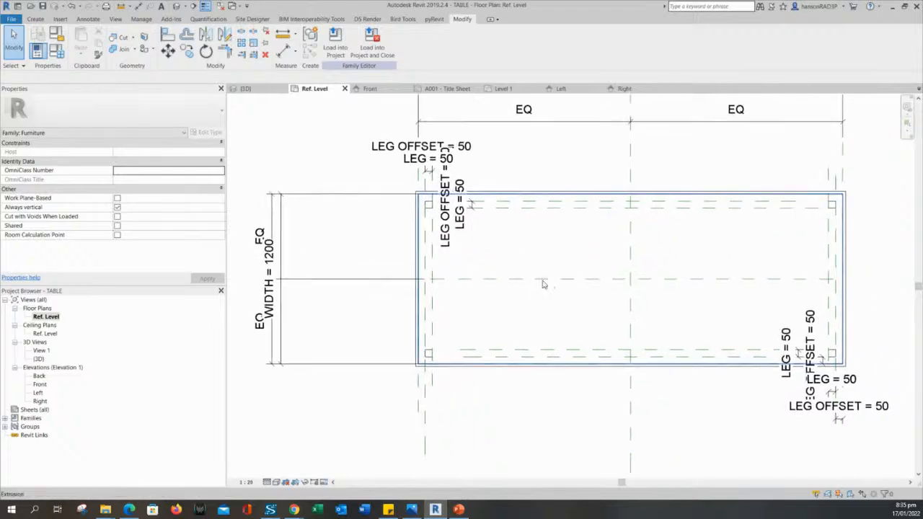
scroll(571, 190, up, 3)
scroll(443, 159, down, 3)
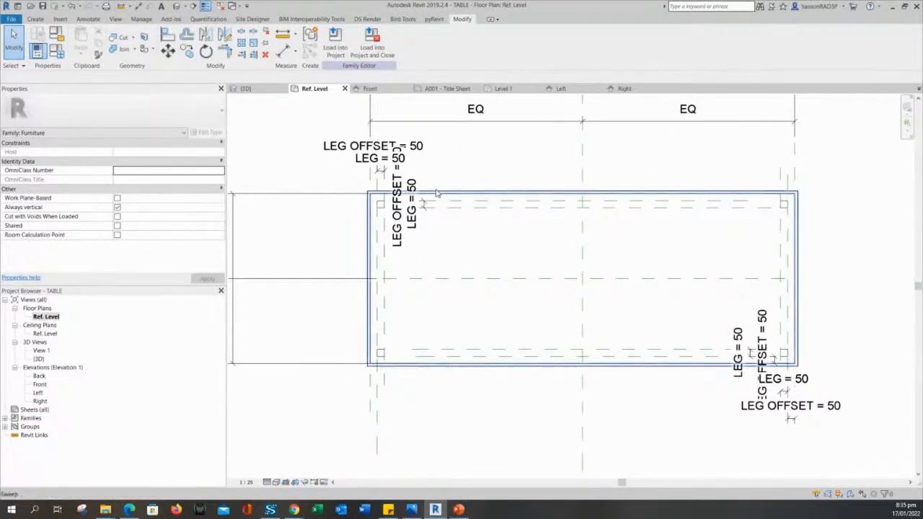
scroll(530, 171, up, 3)
scroll(424, 192, down, 3)
scroll(474, 187, up, 2)
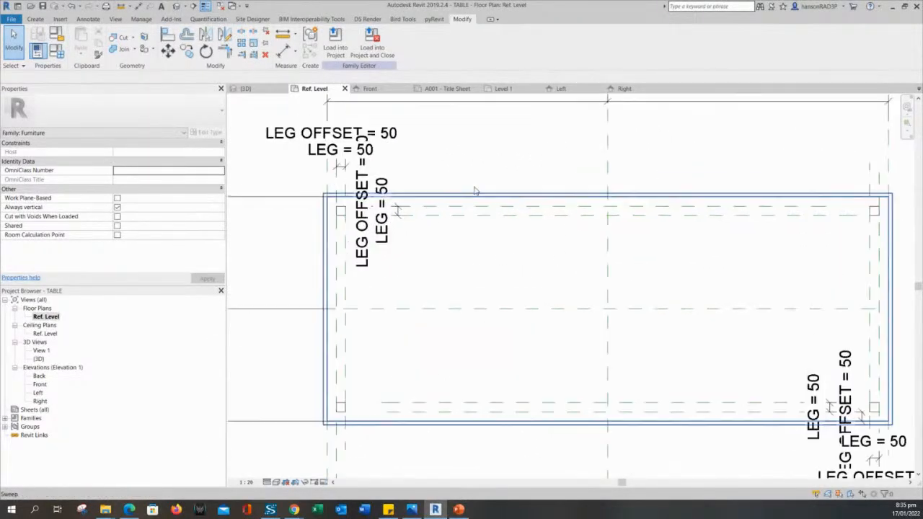
scroll(334, 226, up, 2)
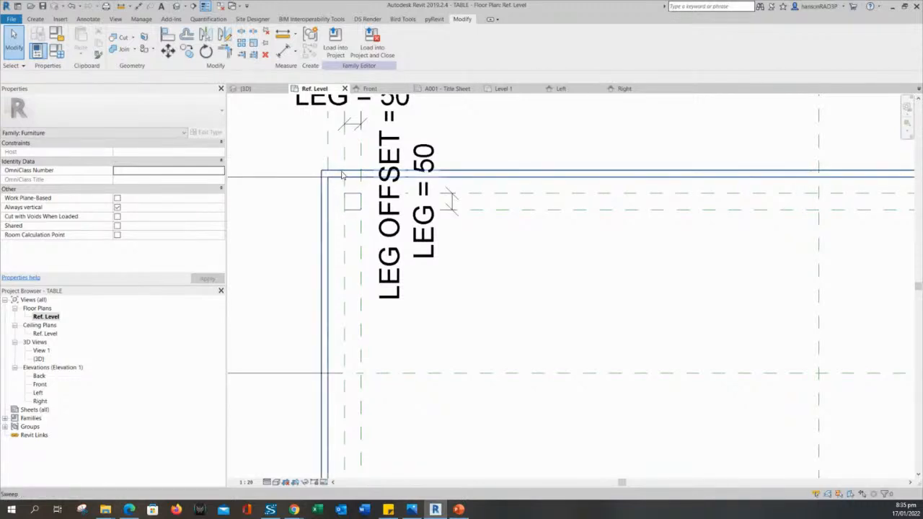
scroll(325, 211, down, 4)
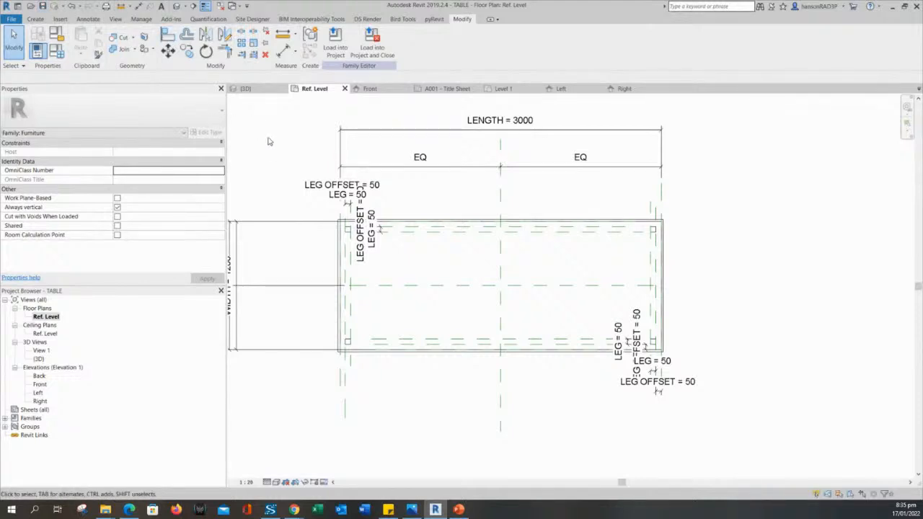
Load the TABLE family into the project, overwriting the existing version and its parameter values.
middle_drag(392, 140, 449, 173)
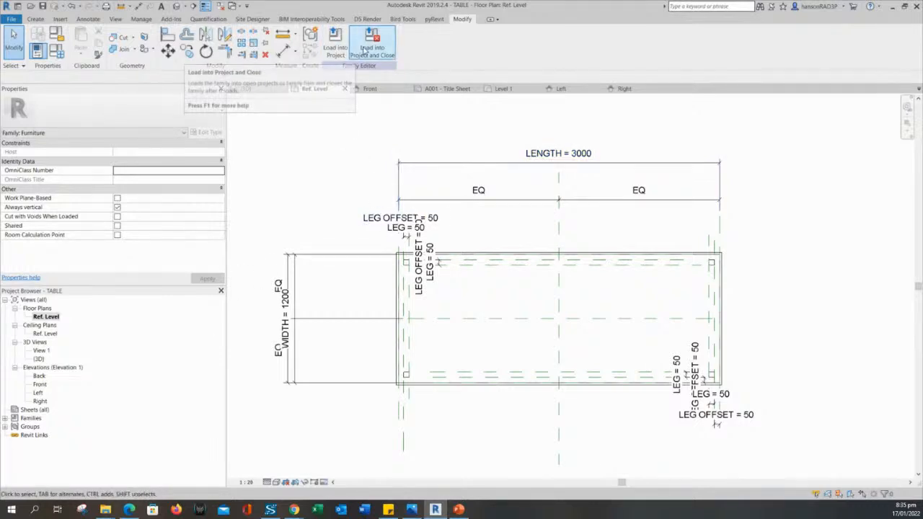
click(335, 44)
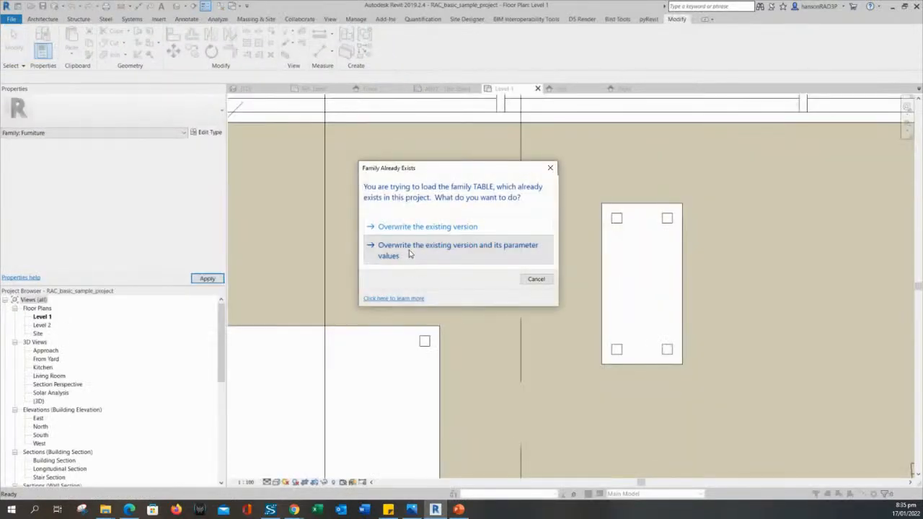
click(409, 253)
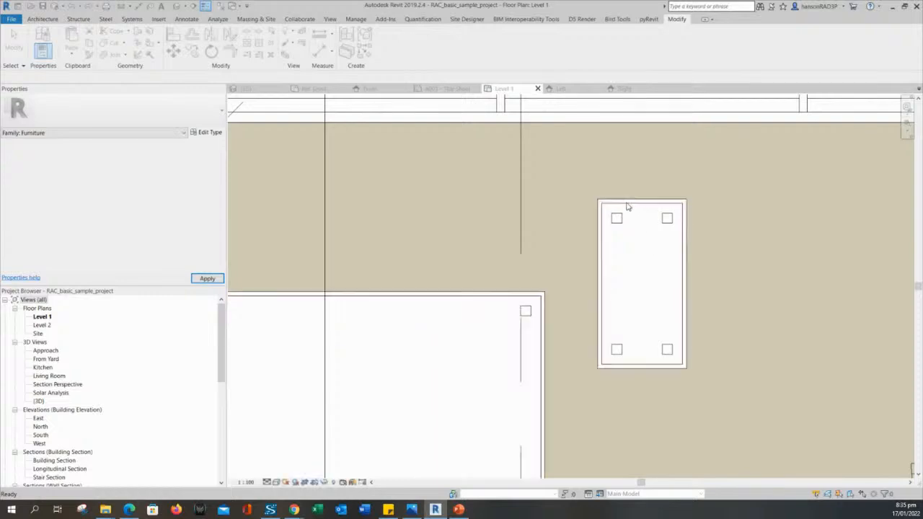
Examine the edges and leg squares of the reloaded tables in the project's Level 1 floor plan.
scroll(541, 310, up, 3)
middle_drag(548, 357, 573, 251)
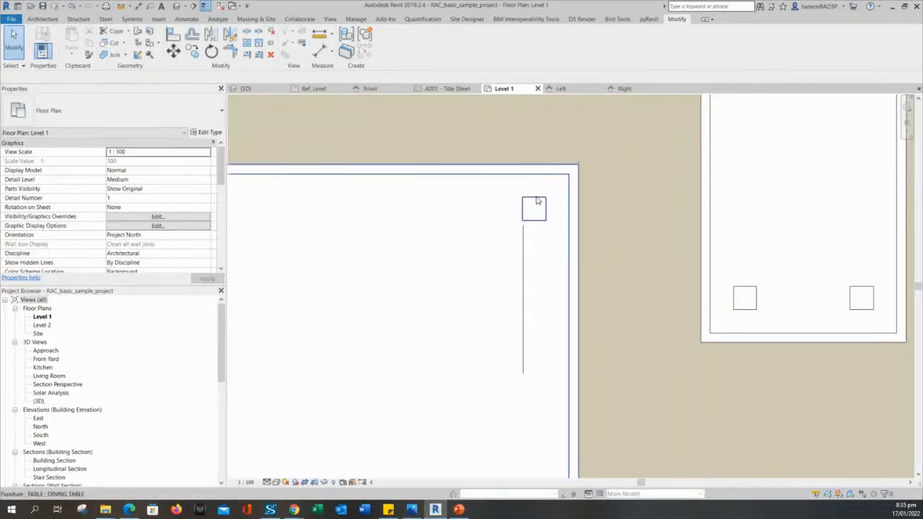
scroll(537, 201, down, 3)
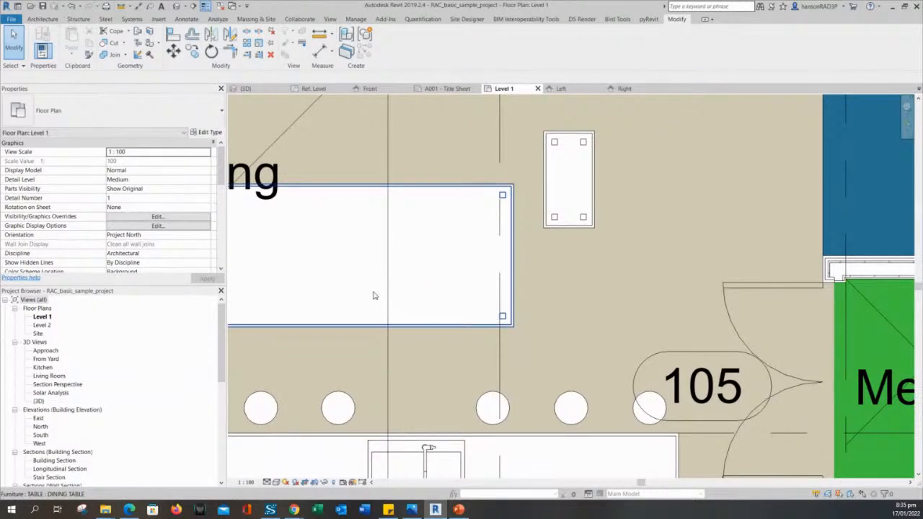
scroll(437, 189, up, 3)
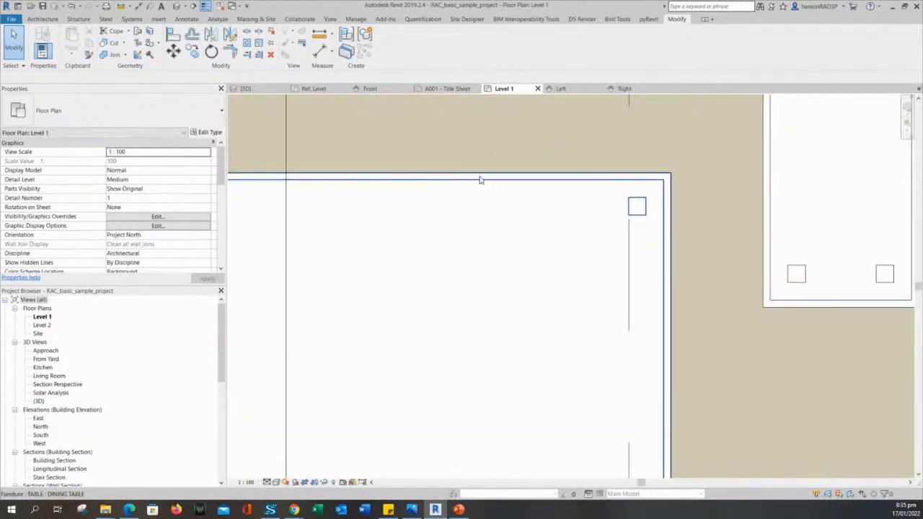
Compare how the dining table and the smaller coffee table display in the Kitchen & Dining room of the floor plan.
scroll(516, 193, down, 2)
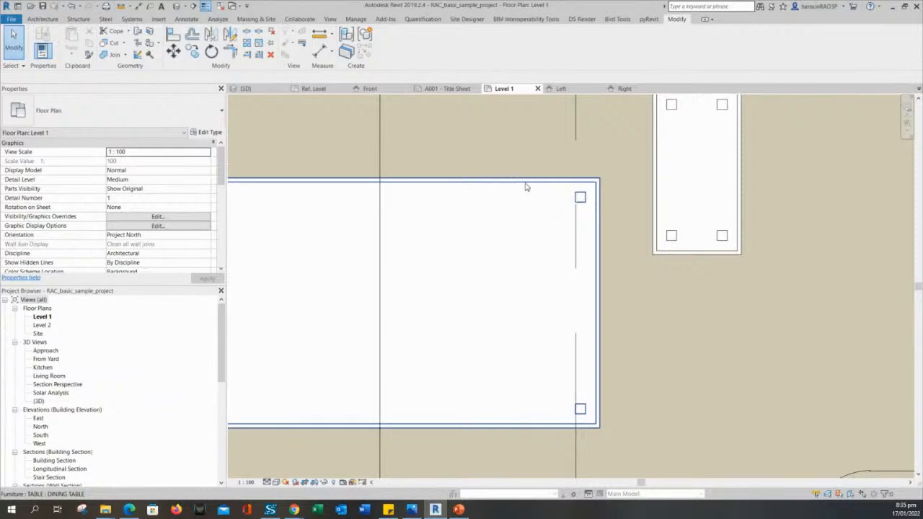
scroll(525, 187, down, 2)
scroll(563, 201, down, 2)
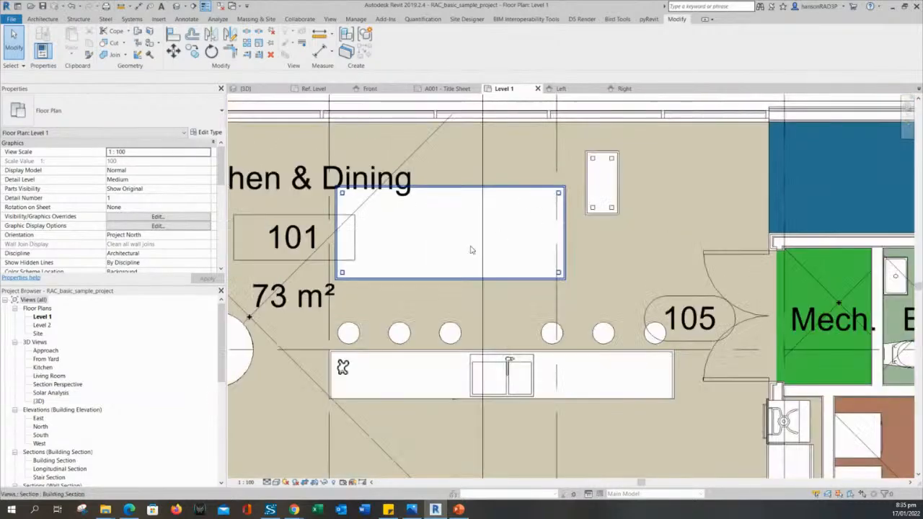
middle_drag(472, 249, 523, 282)
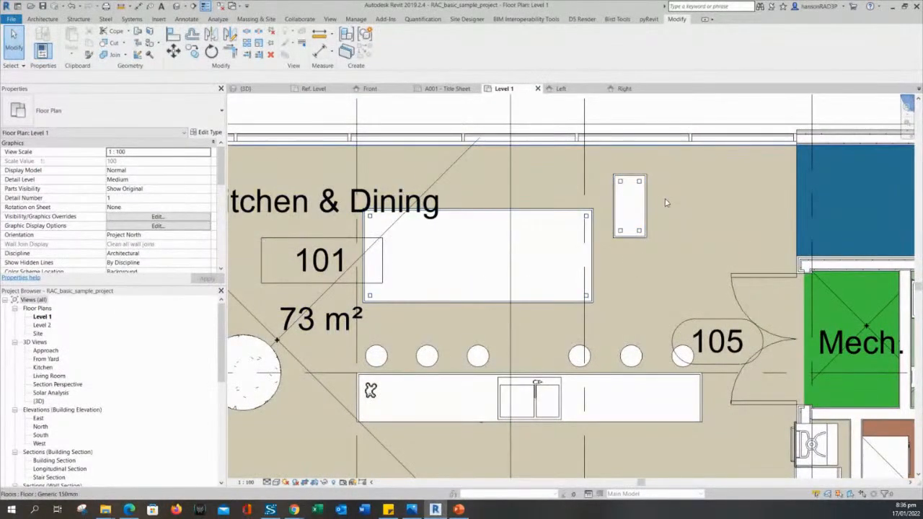
scroll(666, 202, up, 2)
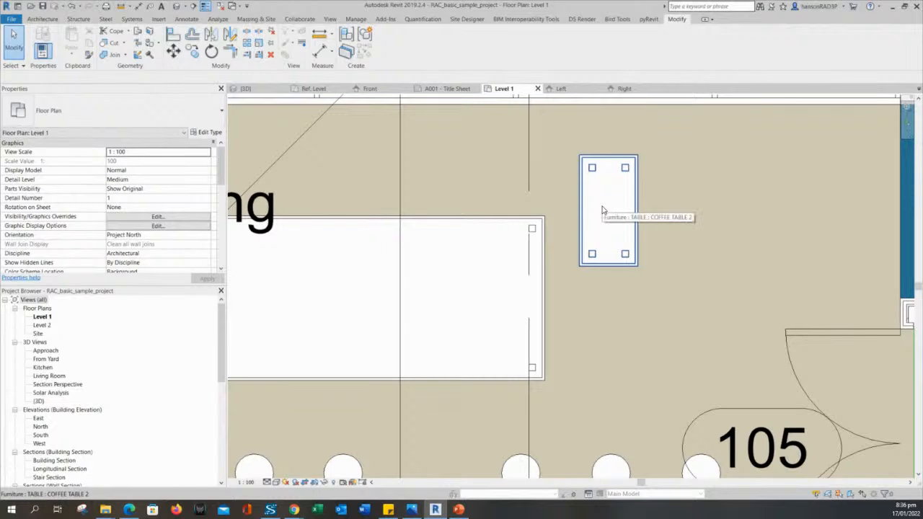
middle_drag(578, 233, 729, 249)
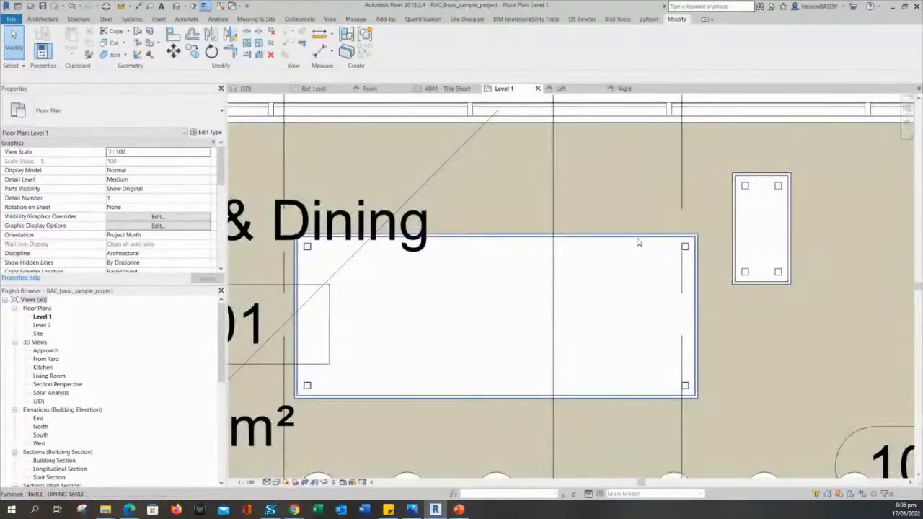
scroll(439, 260, up, 1)
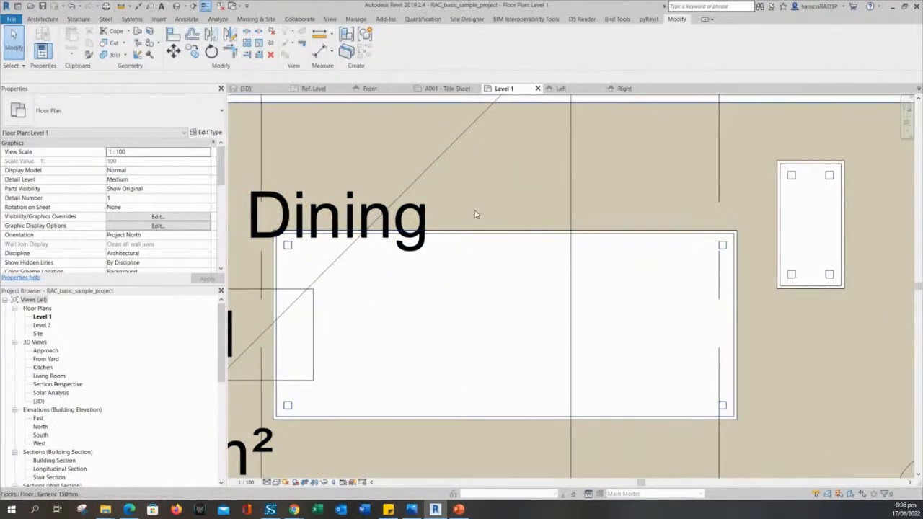
Open the family of the dining table placed in the Kitchen & Dining room for editing.
click(505, 257)
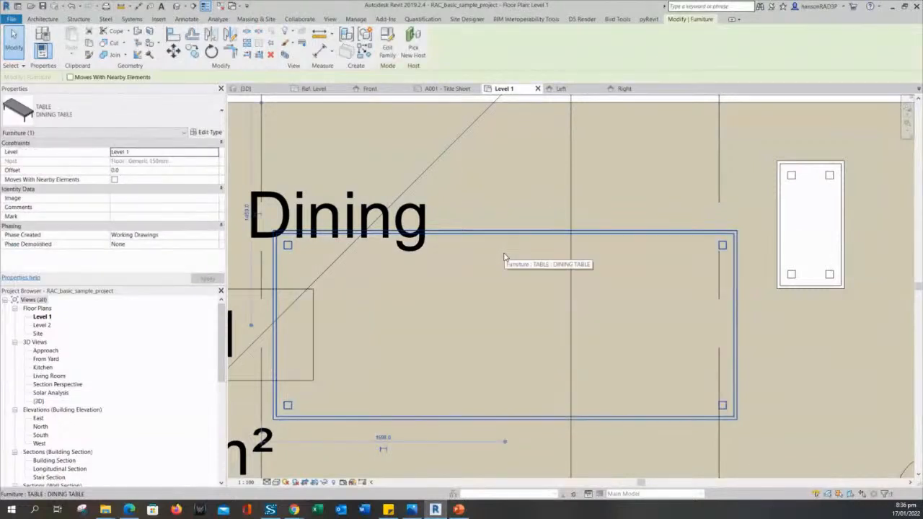
key(Escape)
click(510, 240)
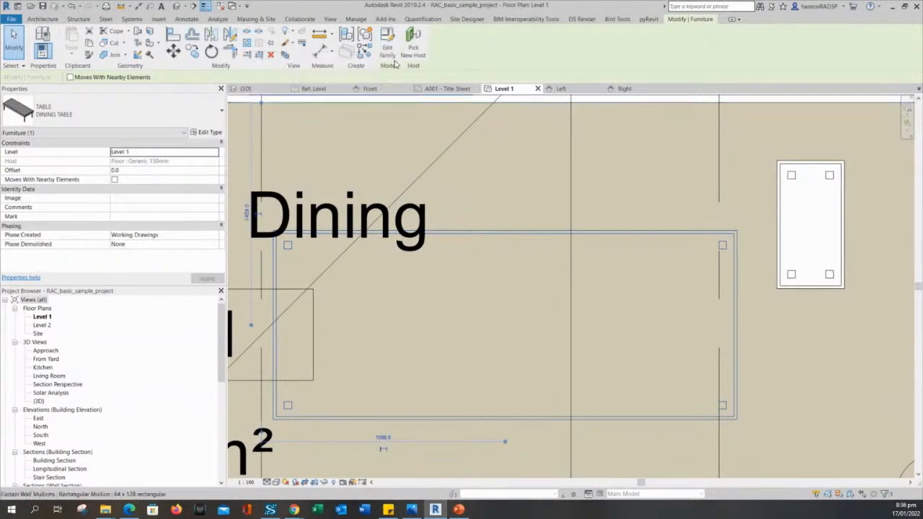
click(388, 48)
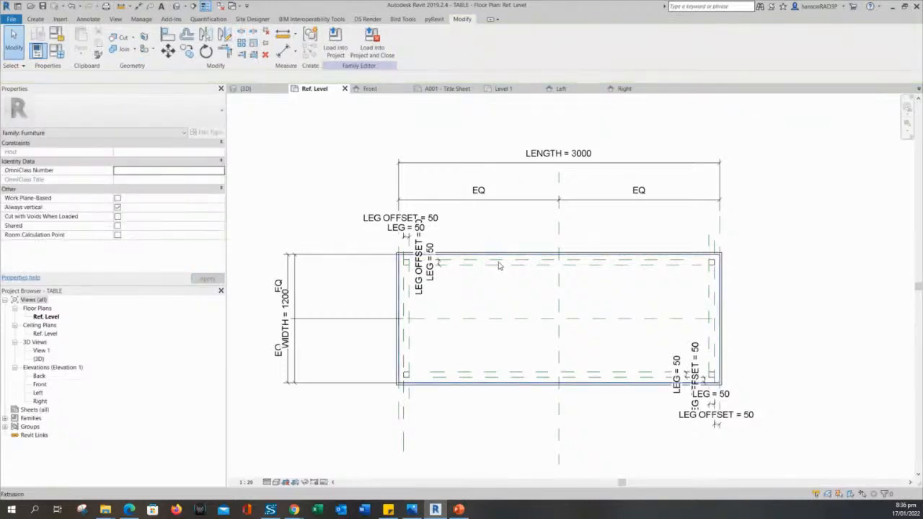
Delete the symbolic line square marking the leg at the table's upper-left corner in the Ref. Level plan.
middle_drag(471, 304, 473, 260)
scroll(397, 212, up, 4)
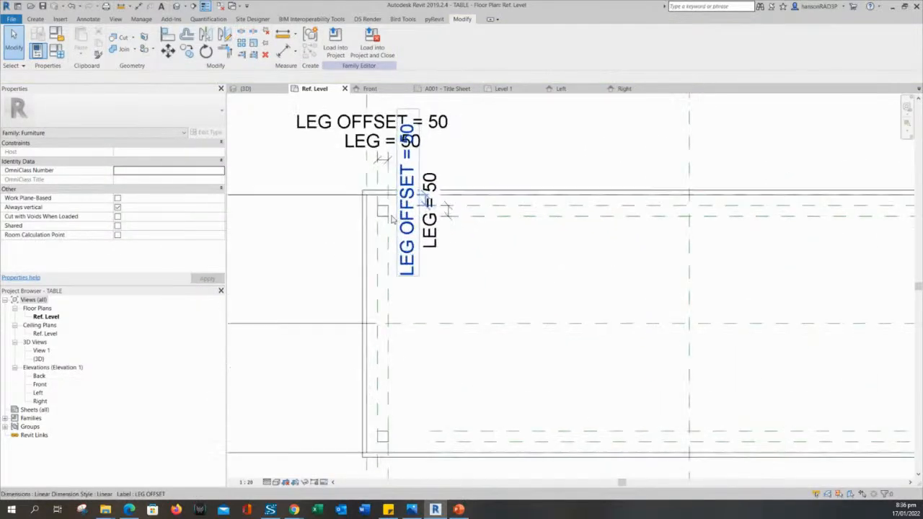
click(375, 203)
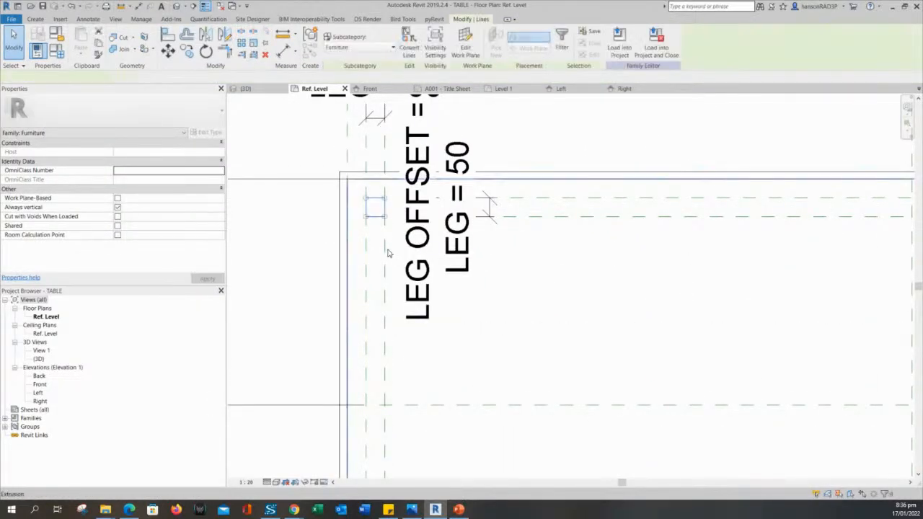
scroll(385, 252, down, 2)
scroll(490, 336, down, 1)
middle_drag(498, 339, 483, 333)
scroll(382, 234, up, 4)
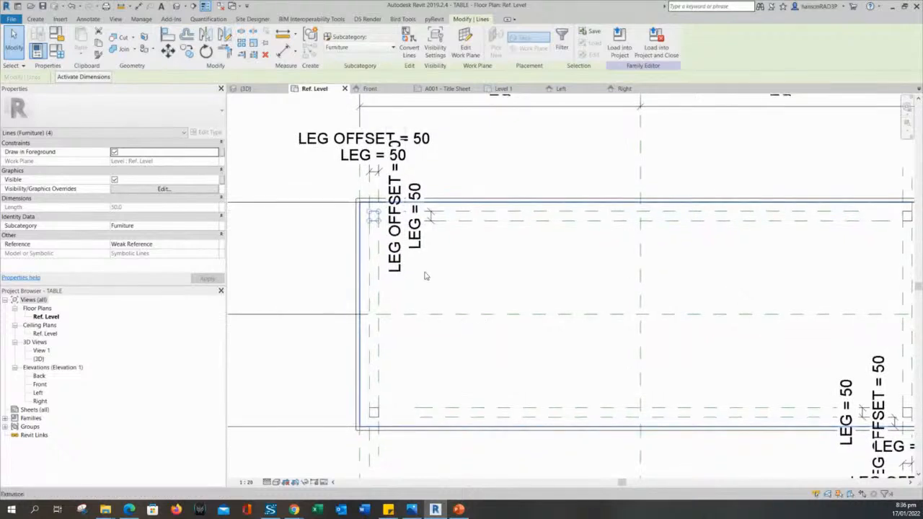
key(Escape)
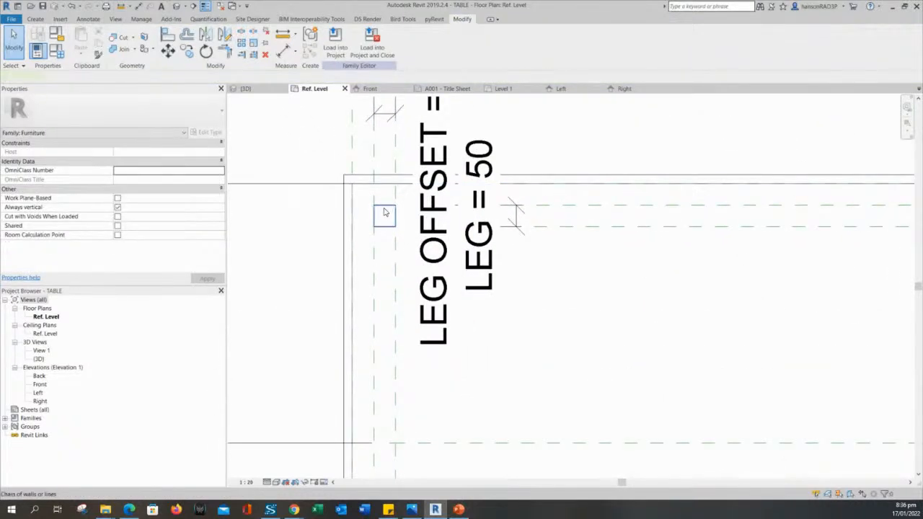
click(384, 212)
key(Delete)
Delete the symbolic line square marking the leg at the table's lower-left corner.
middle_drag(408, 371, 419, 270)
scroll(413, 382, down, 2)
scroll(416, 266, up, 2)
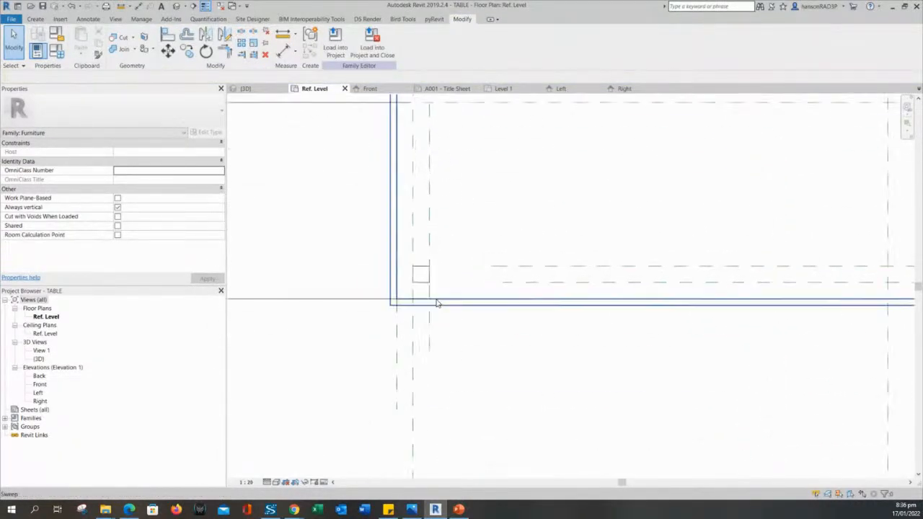
click(414, 264)
key(Delete)
Delete the two symbolic line squares marking the legs at the table's right-hand end.
scroll(610, 237, down, 2)
middle_drag(675, 285, 391, 285)
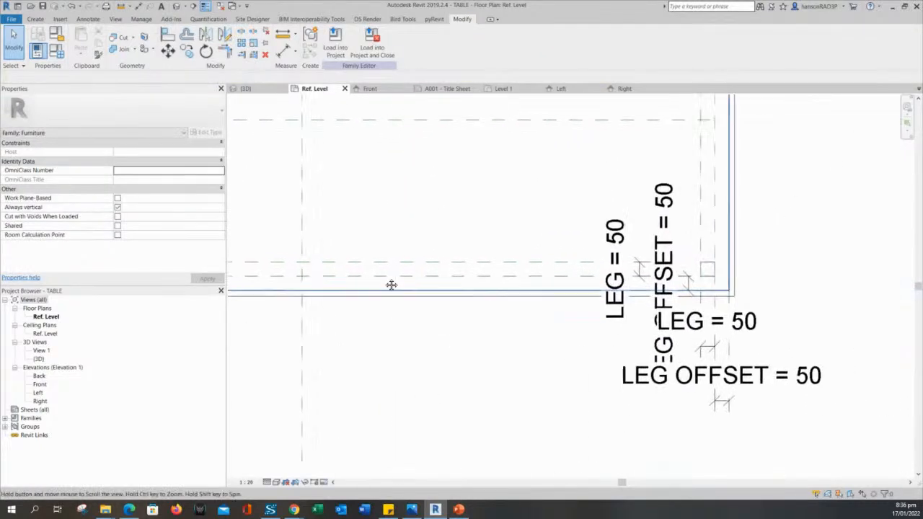
scroll(639, 264, up, 1)
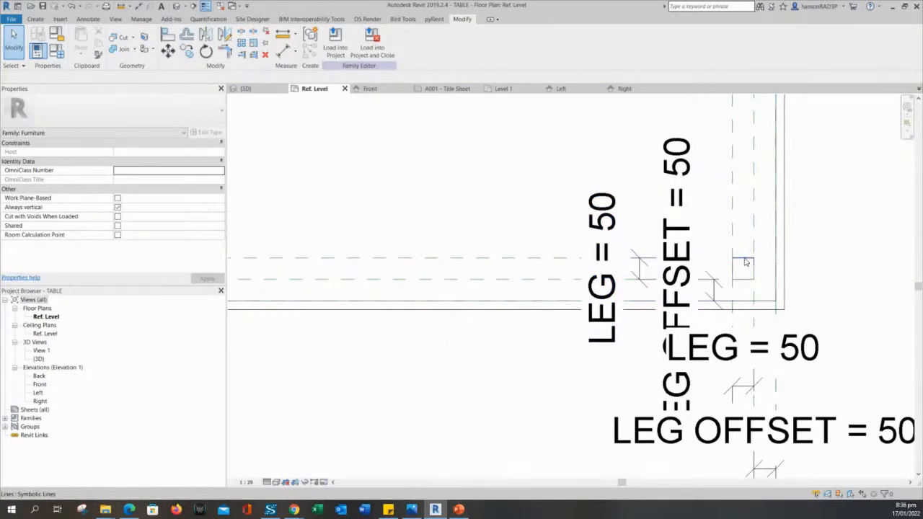
middle_drag(746, 263, 747, 189)
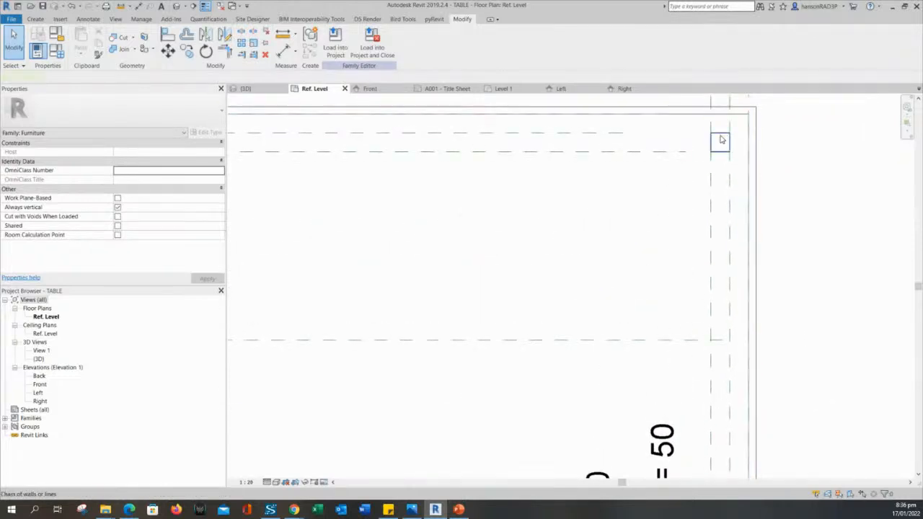
click(722, 140)
key(Delete)
scroll(659, 185, down, 2)
middle_drag(490, 253, 653, 317)
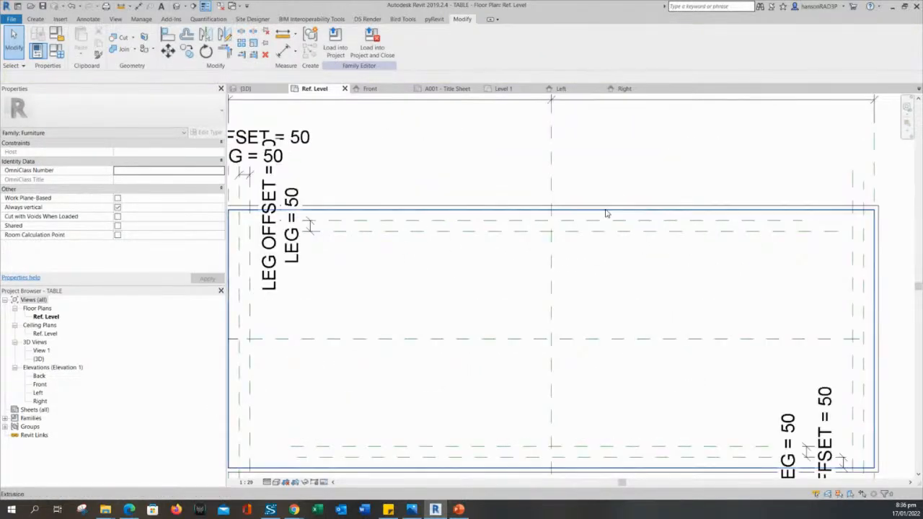
scroll(591, 210, down, 1)
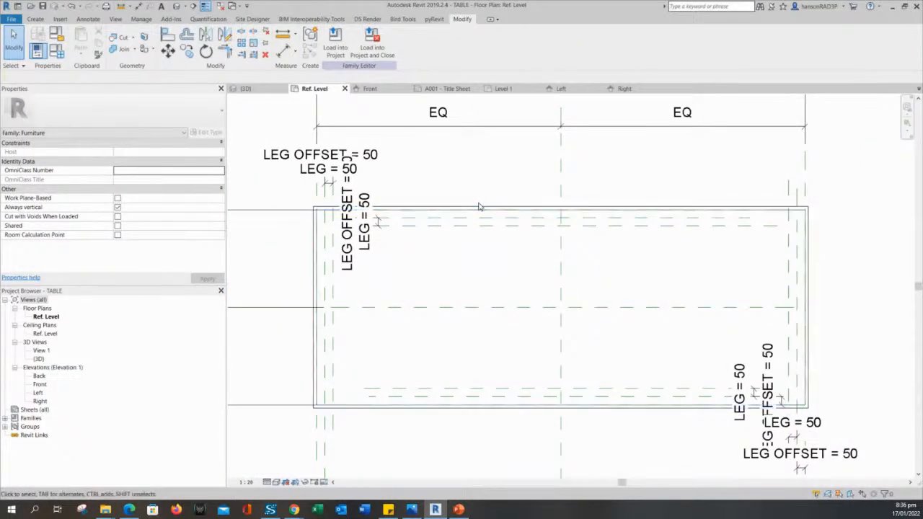
middle_drag(479, 207, 500, 218)
mouse_move(307, 191)
middle_down()
mouse_move(326, 198)
mouse_move(309, 210)
middle_up()
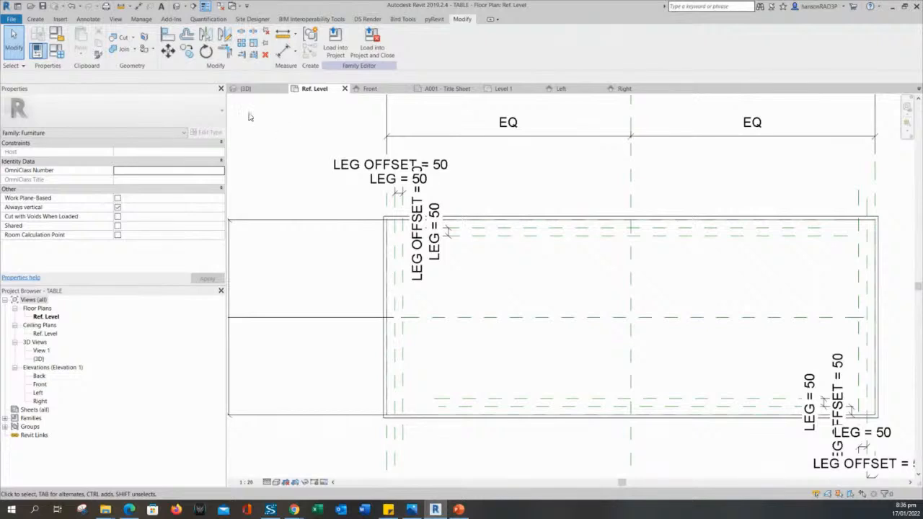
click(35, 19)
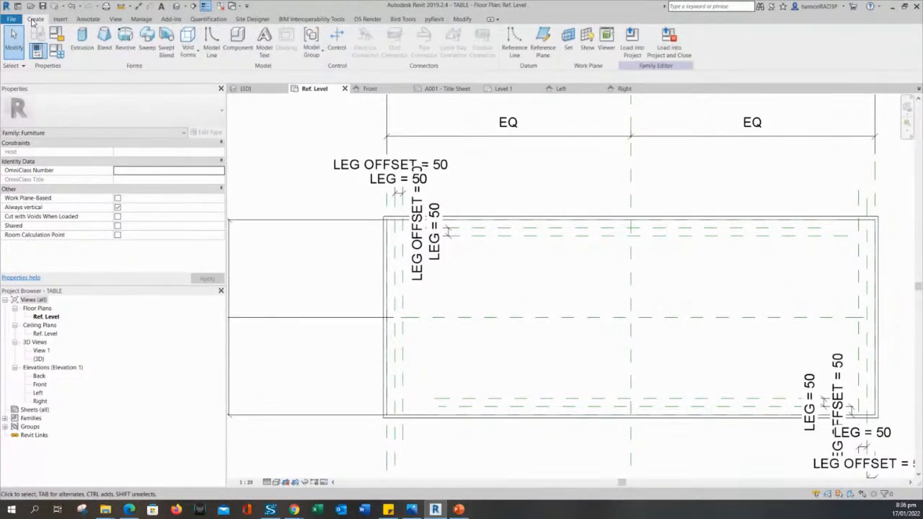
click(87, 18)
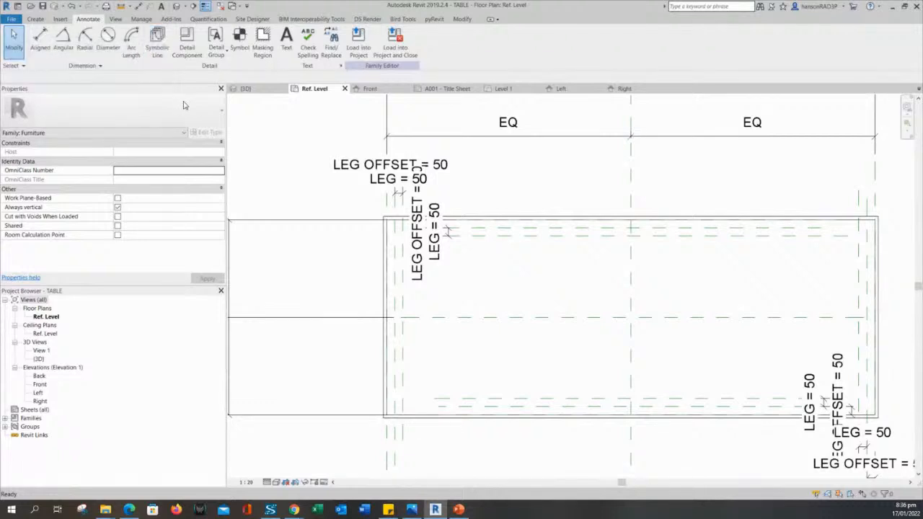
click(157, 37)
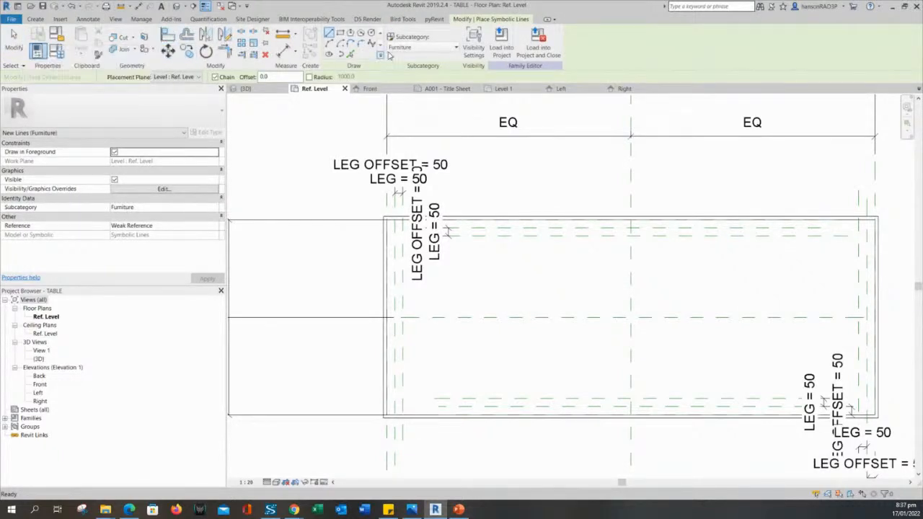
click(340, 34)
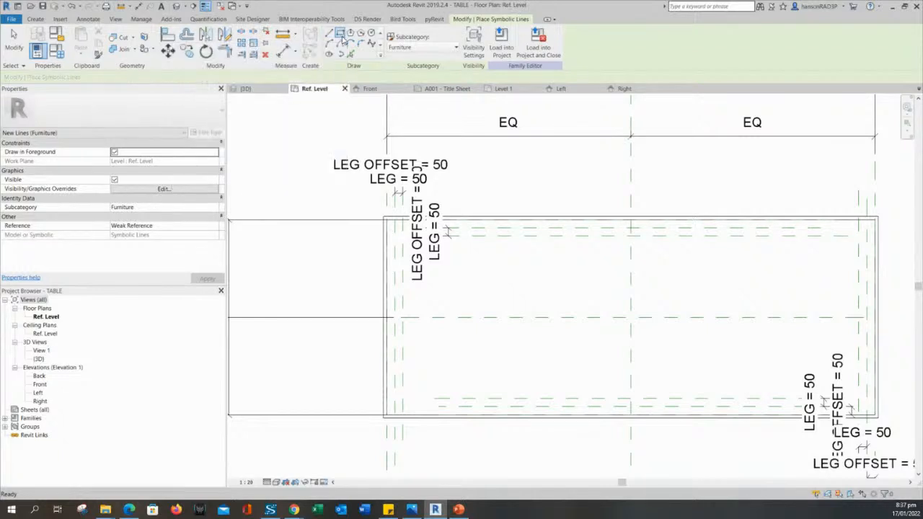
scroll(457, 367, down, 2)
scroll(385, 346, up, 5)
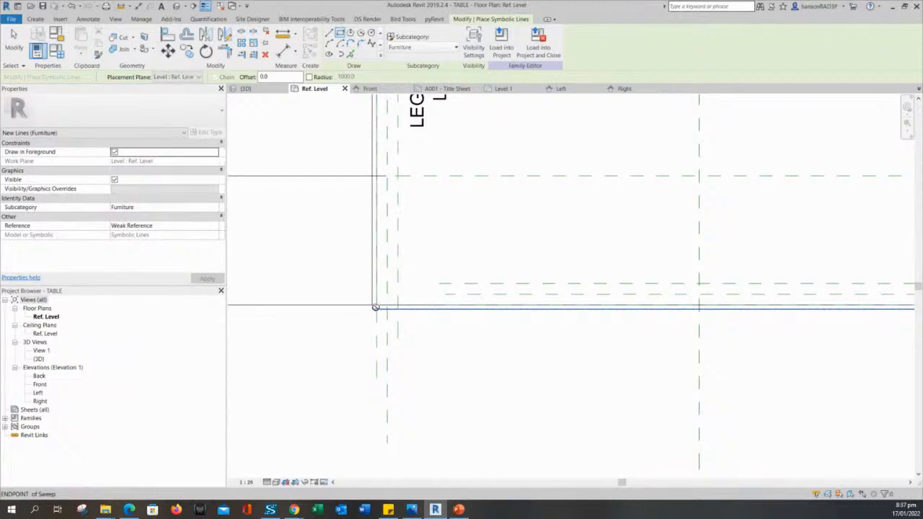
click(372, 309)
key(Escape)
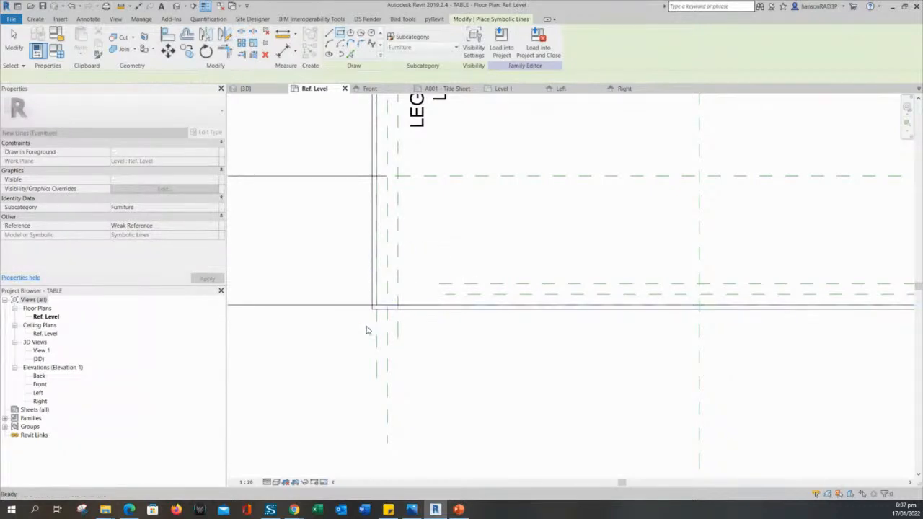
key(Escape)
Draw a symbolic line rectangle between opposite outer corners of the tabletop sweep, using the Furniture subcategory, and lock its right side to the sweep edge.
scroll(366, 313, up, 2)
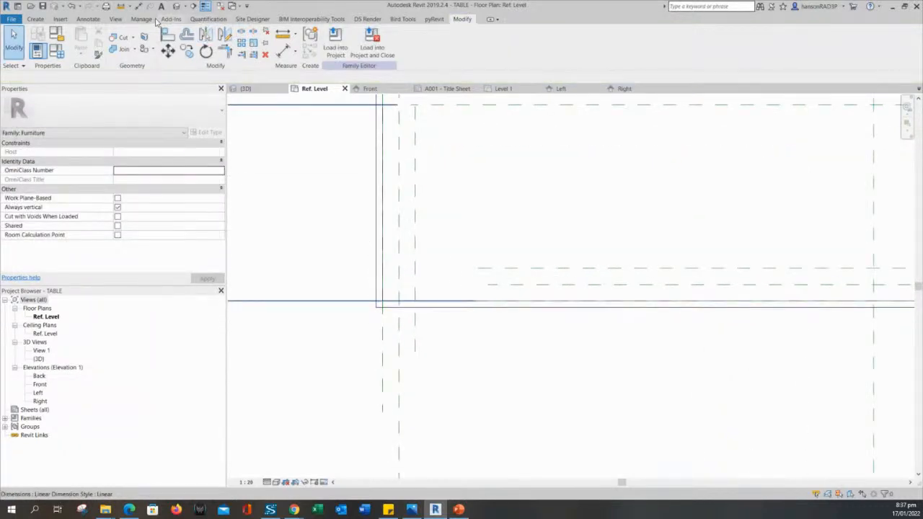
click(88, 20)
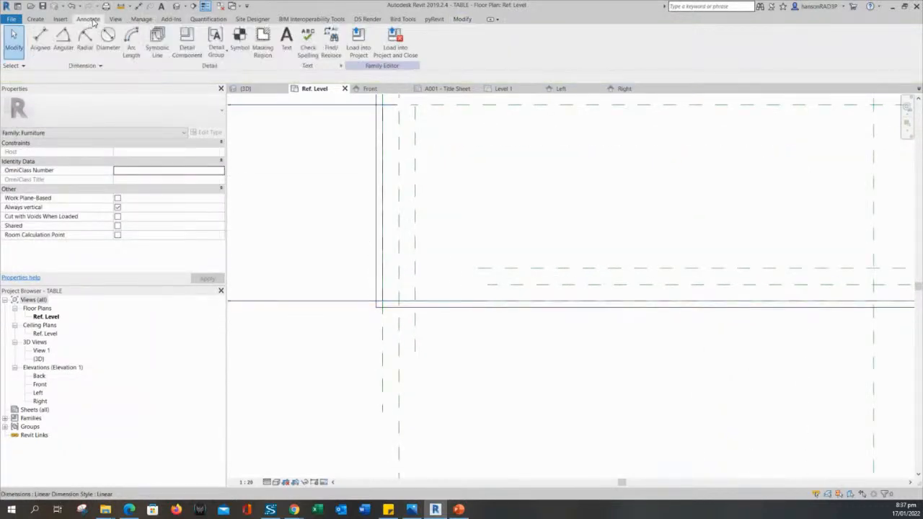
click(151, 42)
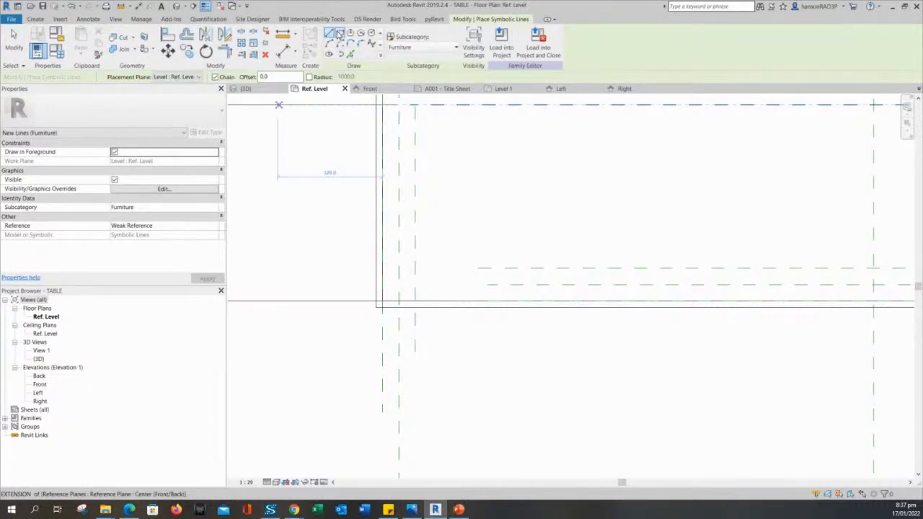
click(338, 34)
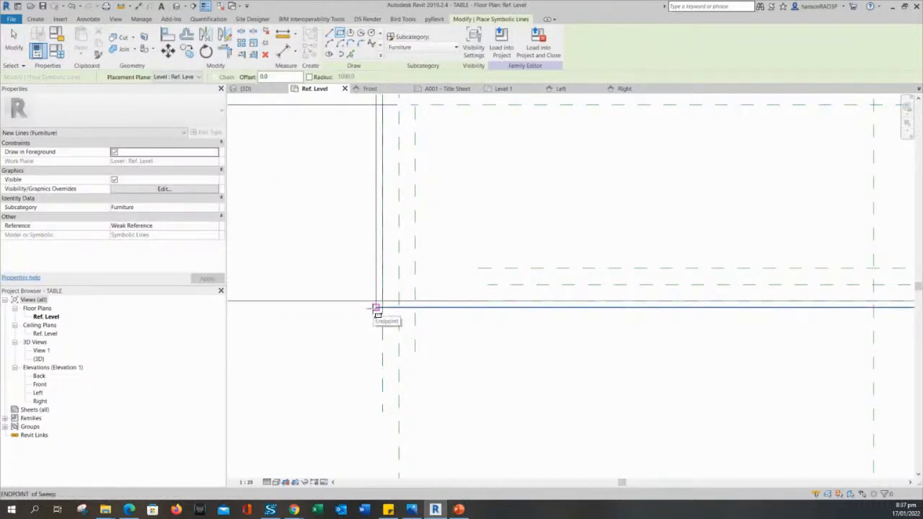
scroll(371, 311, up, 2)
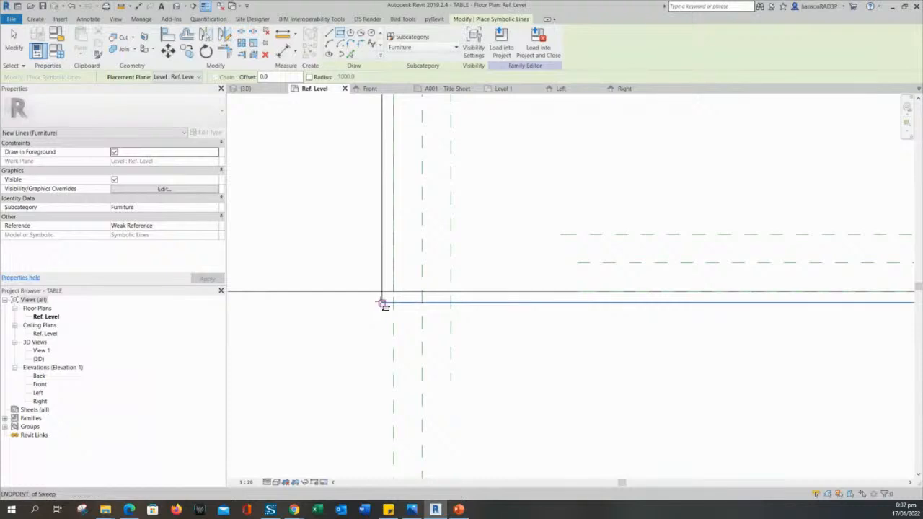
click(382, 302)
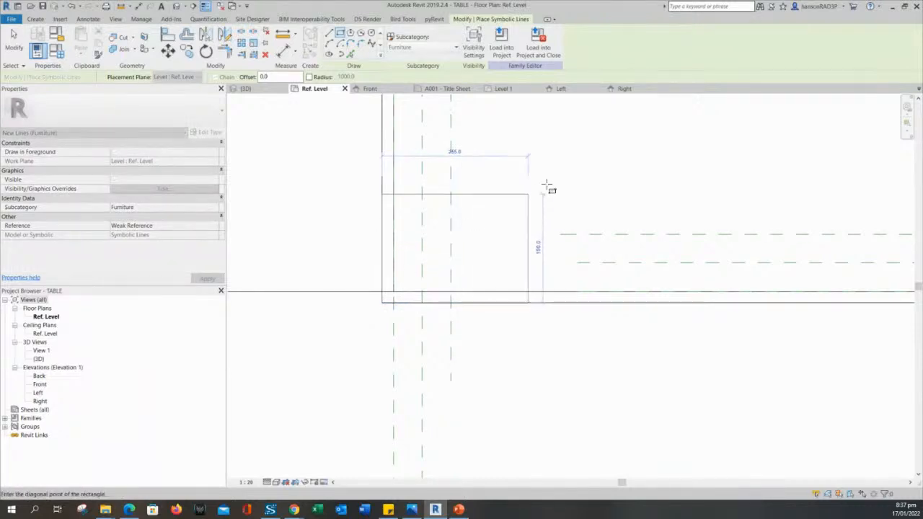
scroll(600, 166, down, 5)
middle_drag(689, 142, 438, 354)
scroll(776, 233, up, 4)
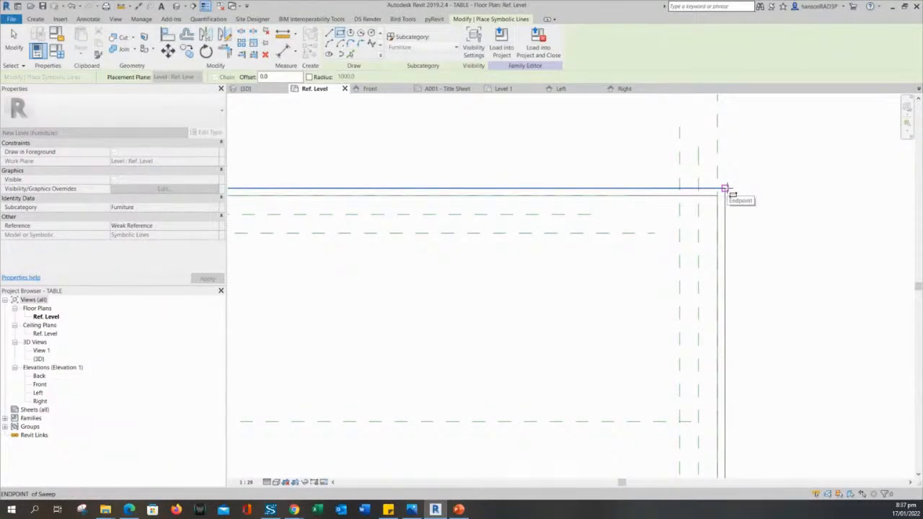
click(735, 190)
scroll(772, 208, down, 4)
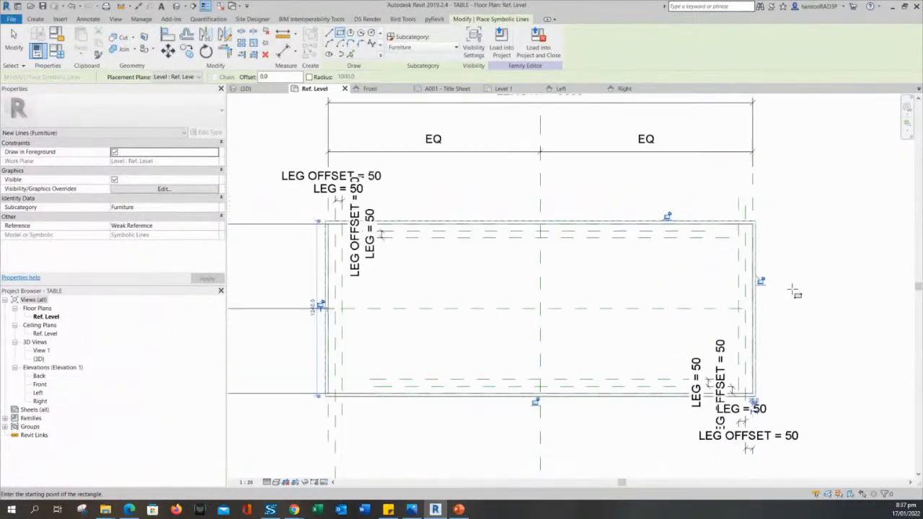
scroll(805, 276, up, 2)
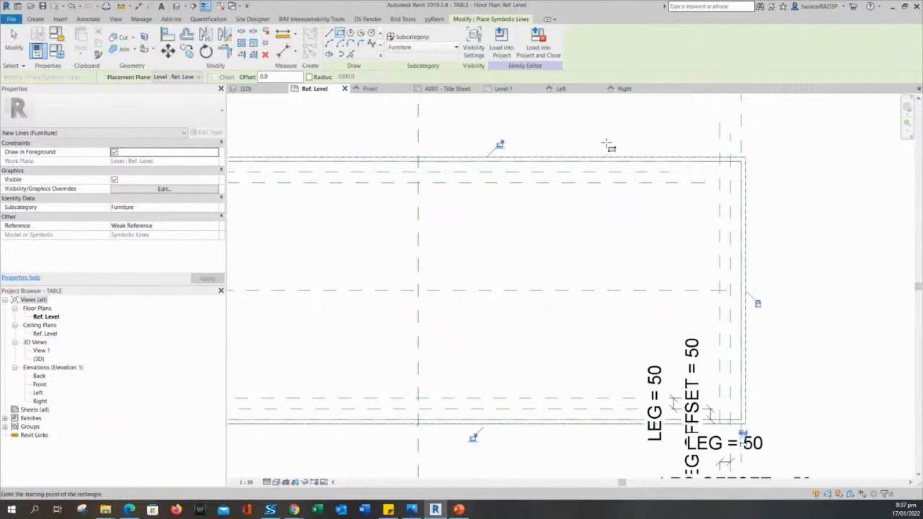
Lock the remaining sides of the symbolic line rectangle to the outer edges of the tabletop sweep.
middle_drag(520, 319, 591, 196)
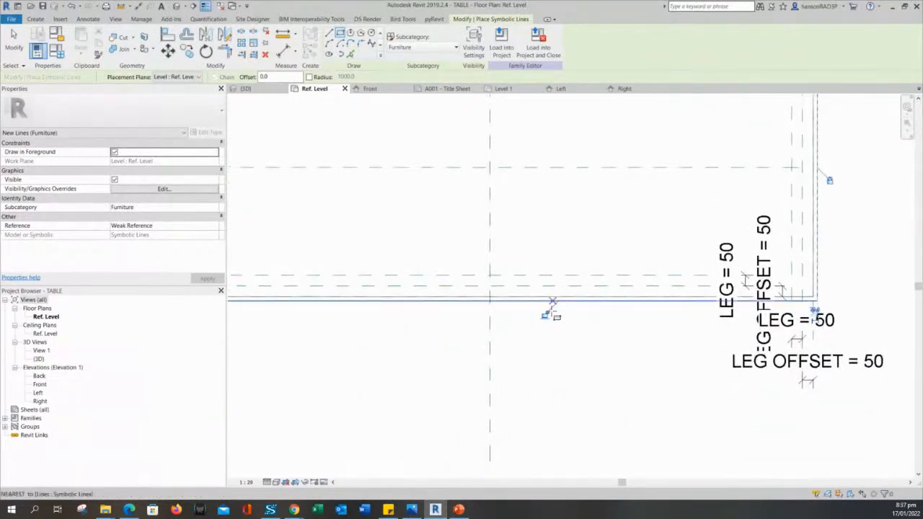
click(546, 316)
scroll(535, 358, down, 1)
middle_drag(535, 358, 887, 396)
scroll(549, 217, up, 5)
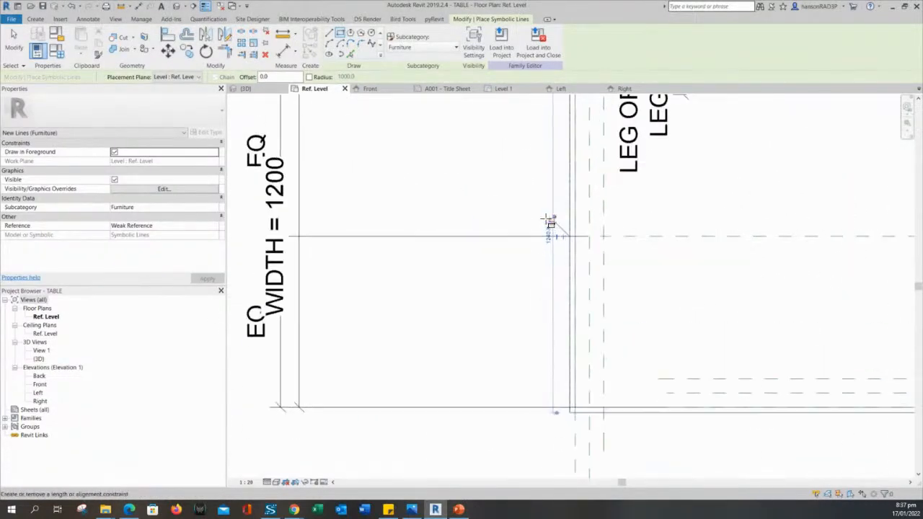
click(554, 222)
scroll(552, 237, down, 4)
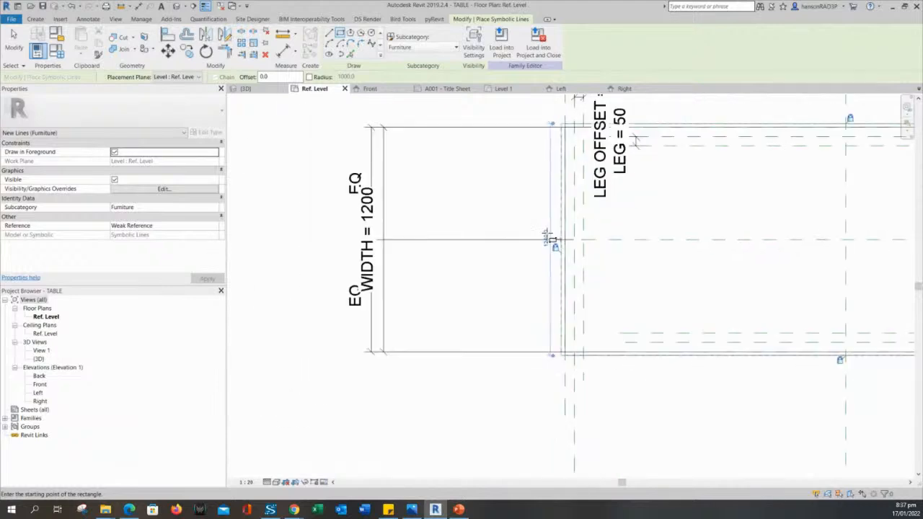
Examine how the locked outline follows the sweep edges around the table's lower-left corner, and end symbolic line placement.
scroll(621, 314, up, 2)
scroll(621, 315, up, 1)
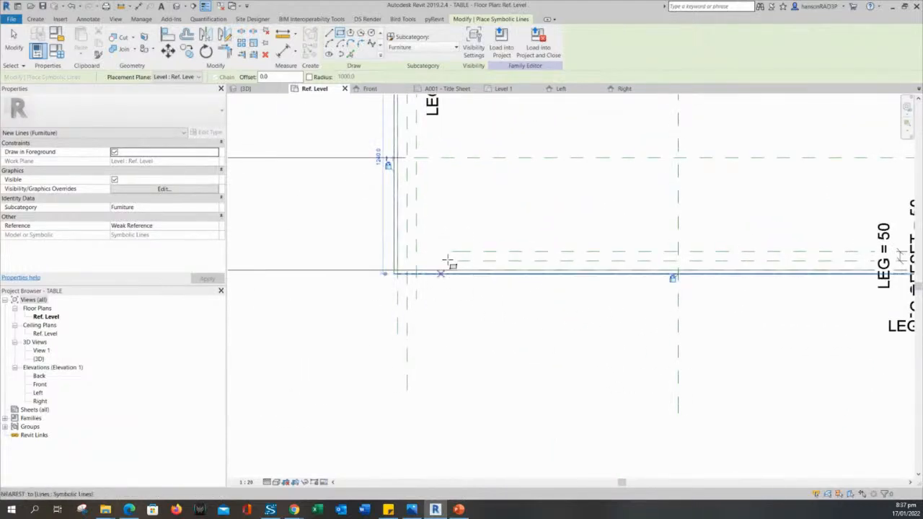
middle_drag(560, 200, 554, 269)
scroll(426, 408, up, 2)
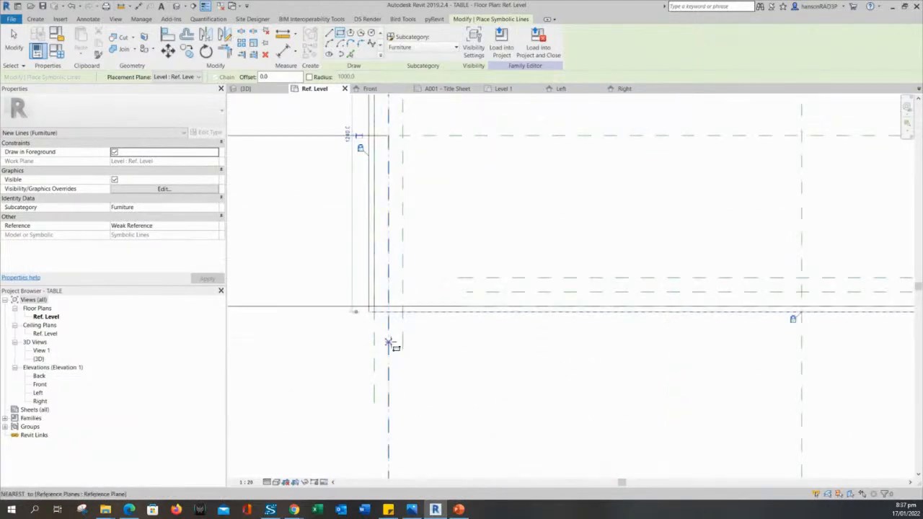
scroll(382, 363, down, 2)
scroll(305, 284, up, 3)
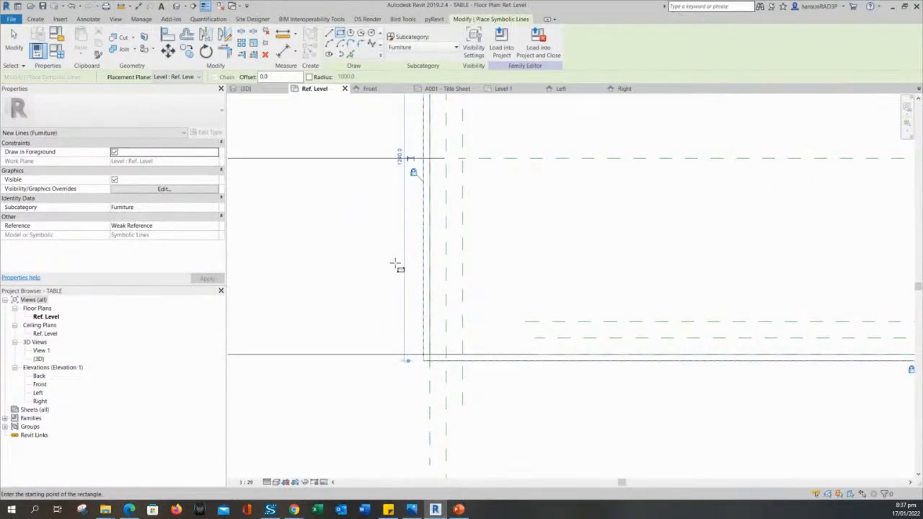
scroll(326, 282, down, 1)
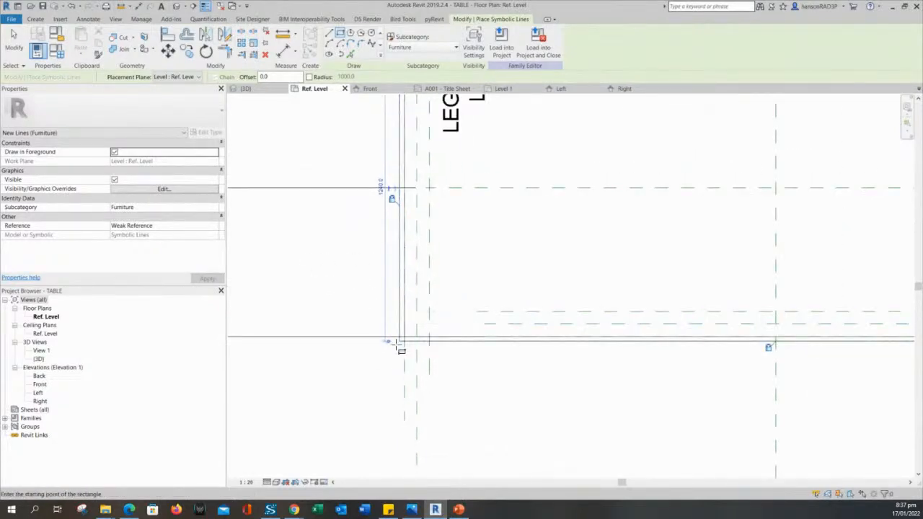
scroll(407, 317, up, 2)
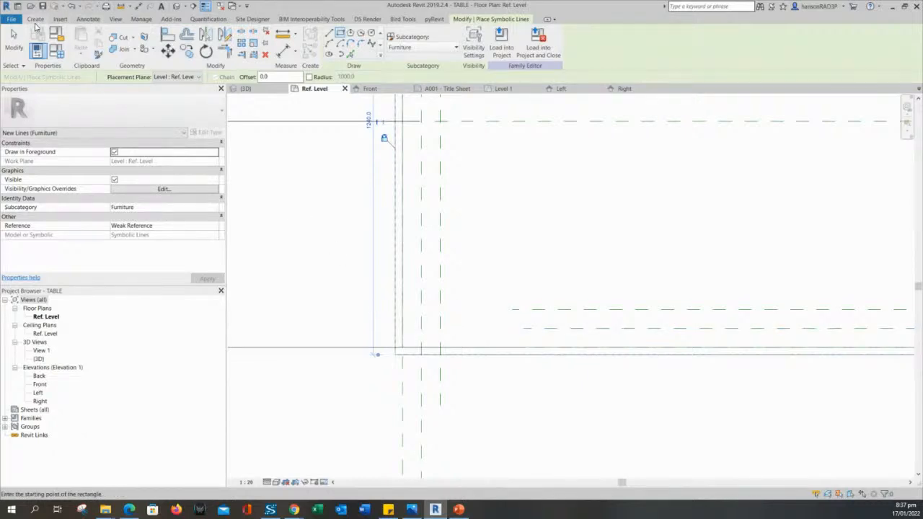
click(35, 22)
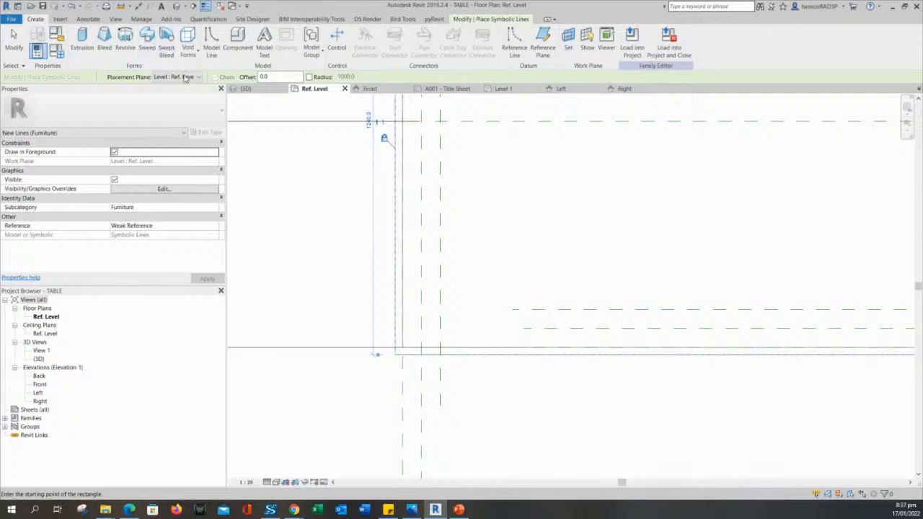
scroll(307, 238, down, 2)
middle_drag(321, 251, 332, 269)
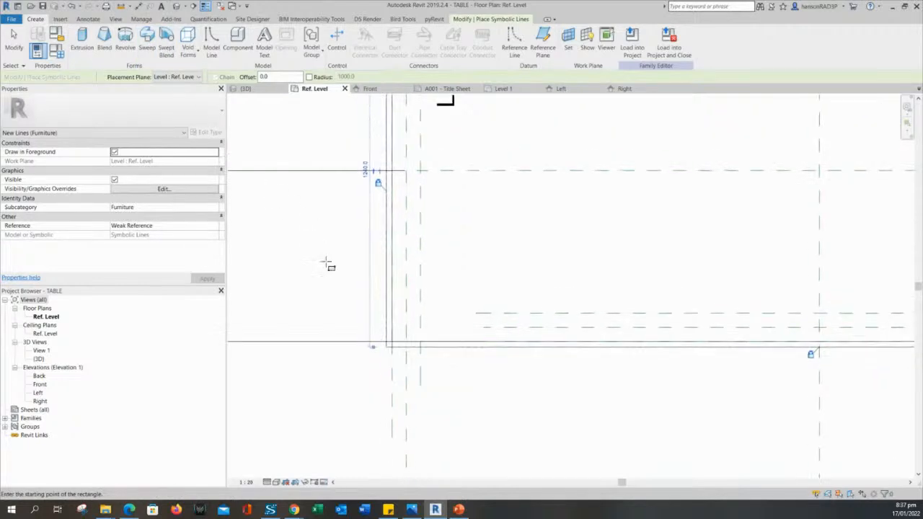
scroll(335, 266, down, 3)
middle_drag(572, 253, 560, 293)
scroll(495, 274, down, 1)
middle_drag(501, 287, 529, 308)
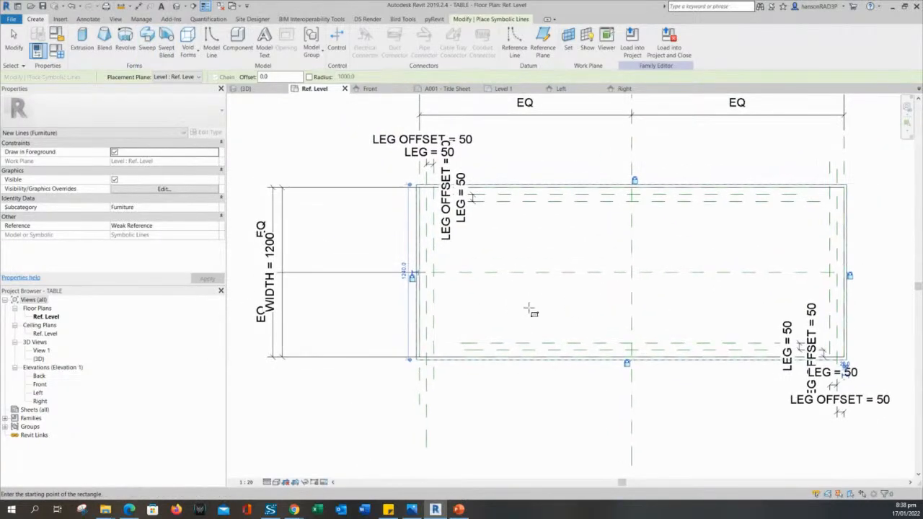
key(Escape)
key(Escape)
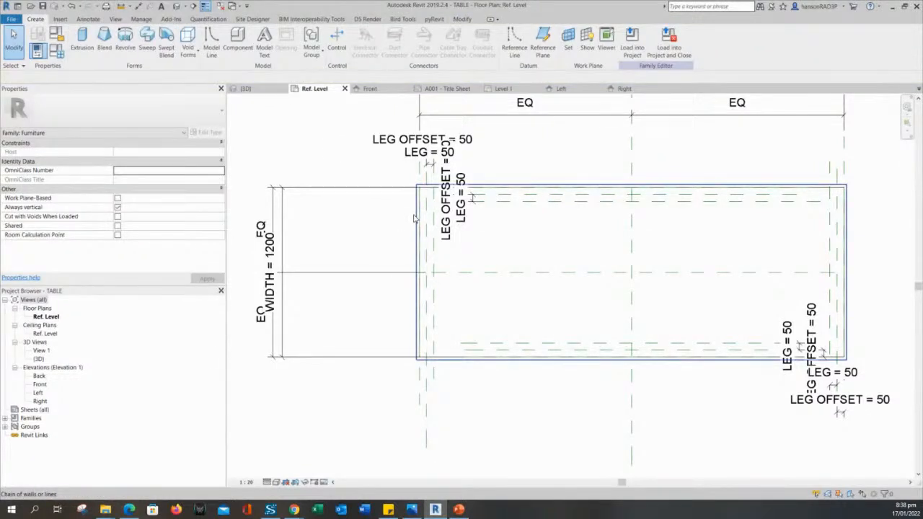
click(416, 220)
key(Escape)
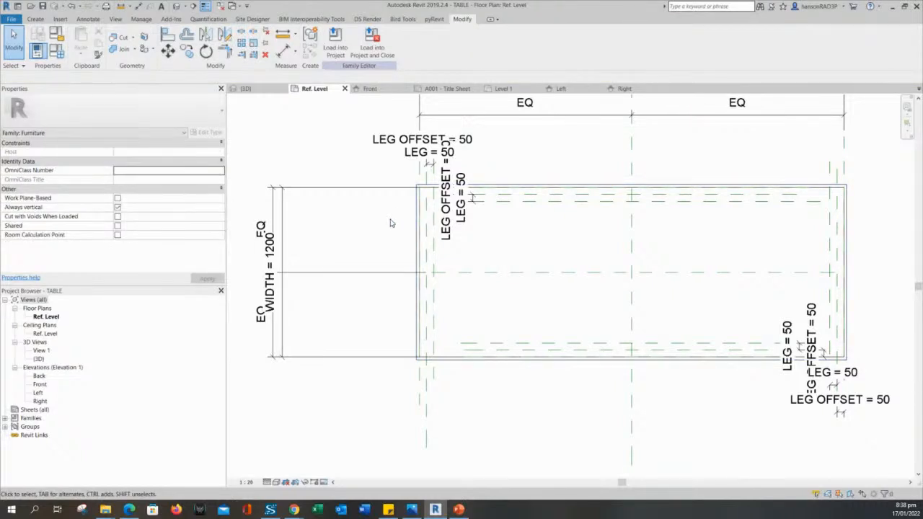
scroll(390, 243, down, 2)
scroll(394, 249, up, 2)
scroll(415, 277, down, 2)
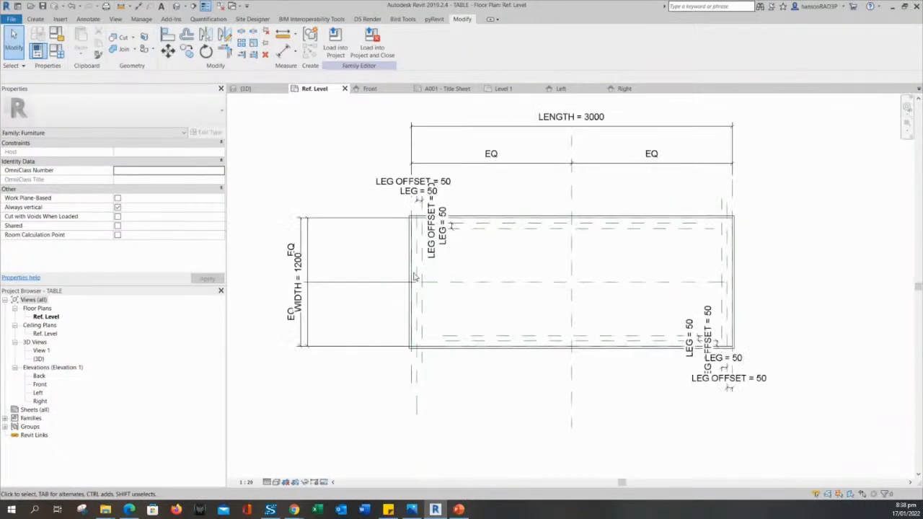
In the 3D view, turn off Plan/RCP display for all of the table's solid geometry, keeping Front/Back and Left/Right display on.
click(175, 8)
scroll(334, 305, down, 4)
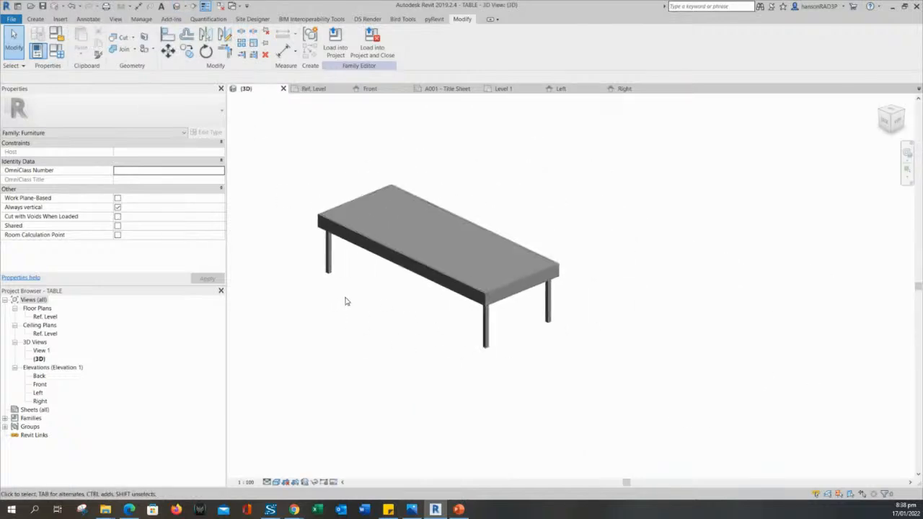
scroll(368, 229, up, 1)
drag(352, 198, 733, 465)
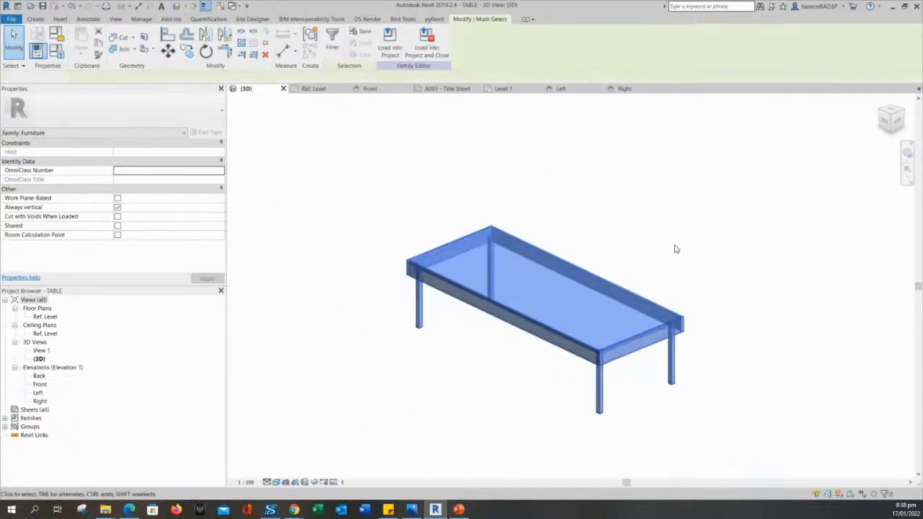
click(695, 217)
drag(712, 207, 374, 408)
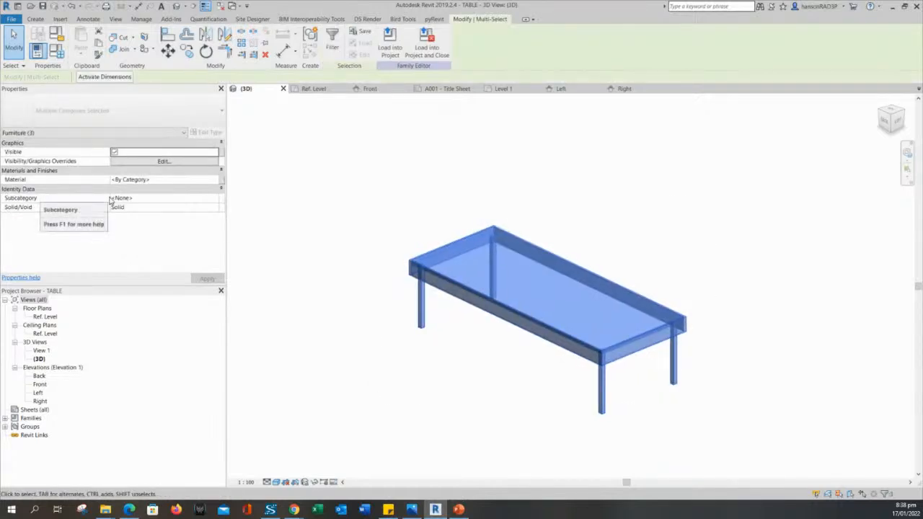
click(158, 162)
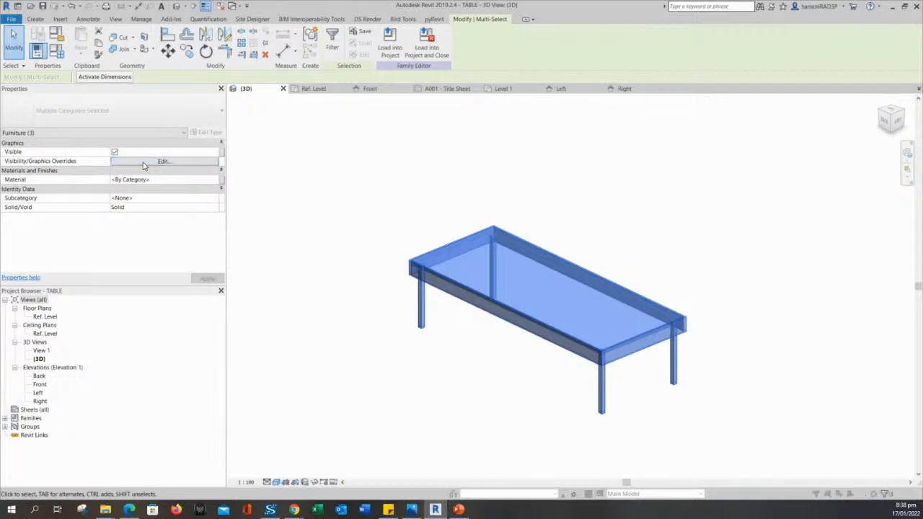
drag(484, 196, 418, 164)
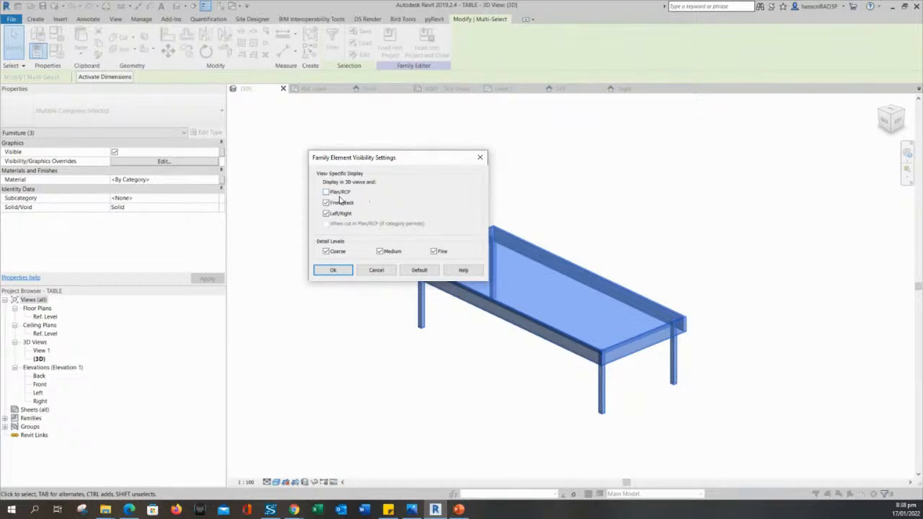
drag(406, 168, 358, 156)
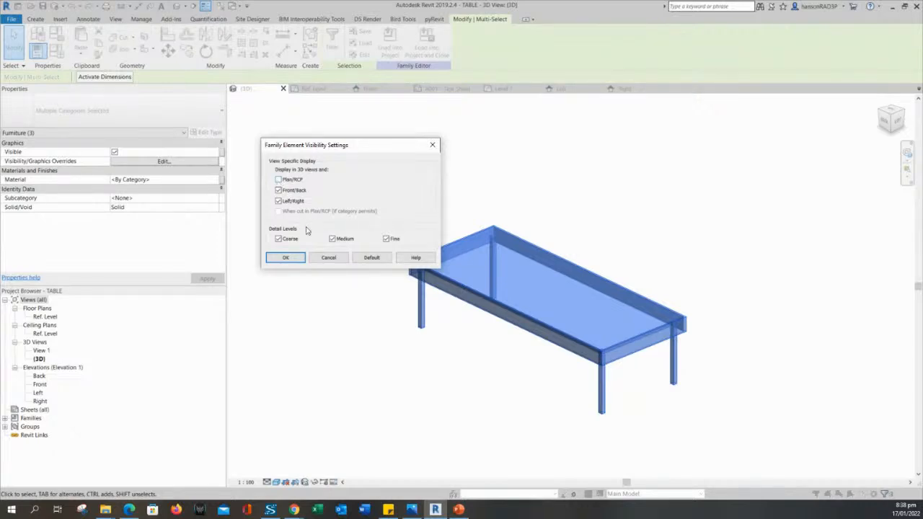
click(292, 258)
key(Escape)
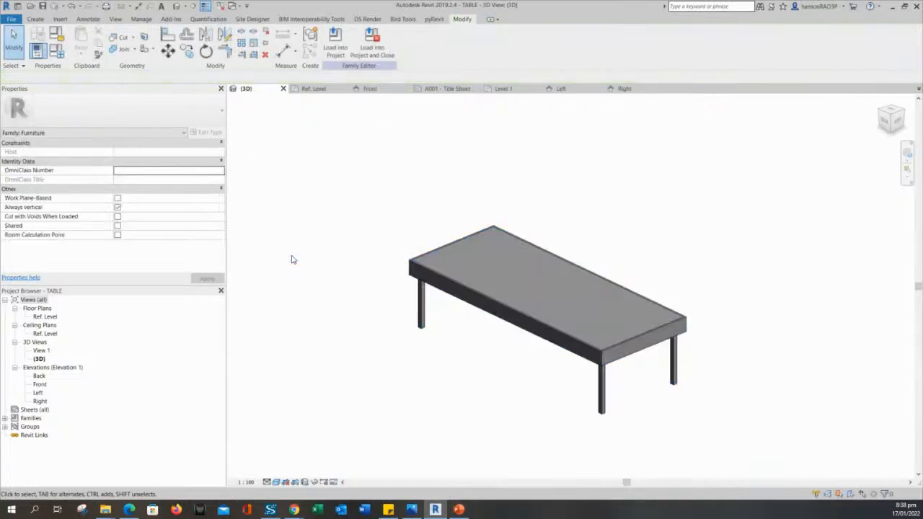
Review the detail-level visibility settings of the symbolic outline chain in the Ref. Level plan.
click(315, 88)
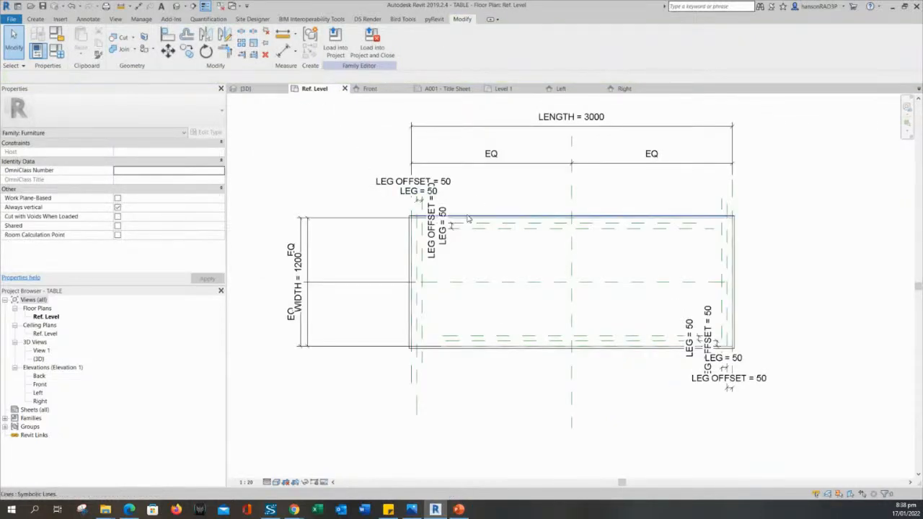
key(Tab)
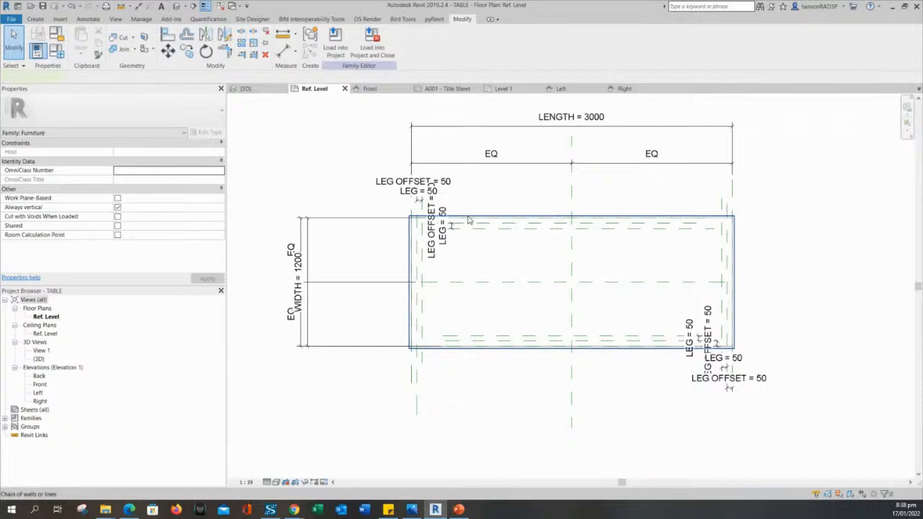
click(469, 220)
click(181, 189)
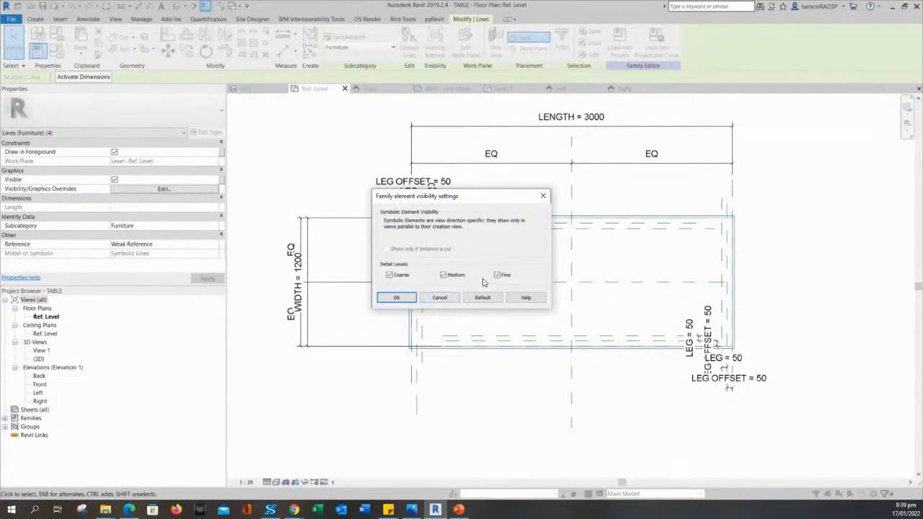
drag(449, 203, 363, 123)
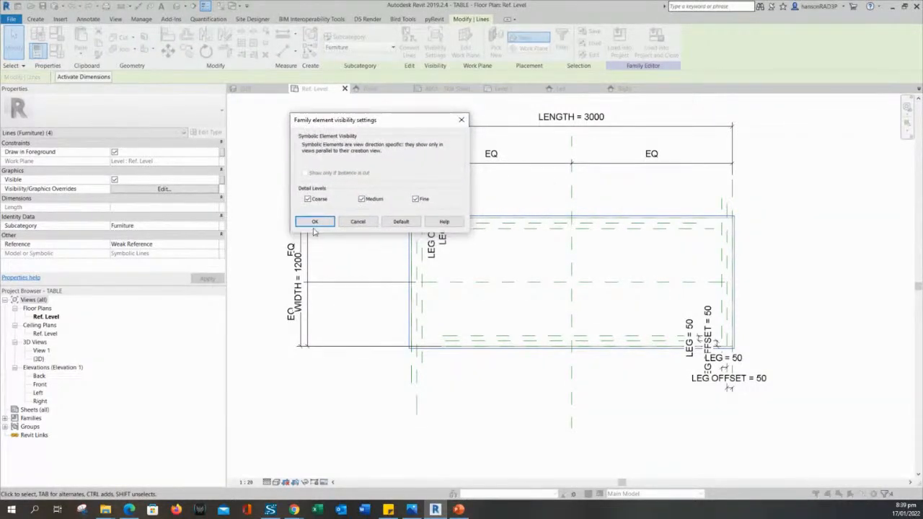
click(311, 218)
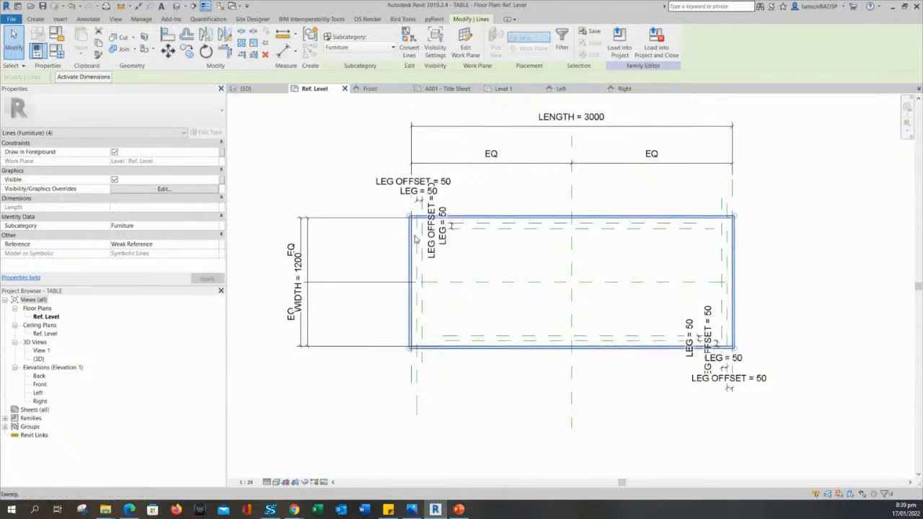
click(361, 198)
Turn on Preview Visibility in the Ref. Level plan and check how the table is displayed.
middle_drag(346, 399, 382, 426)
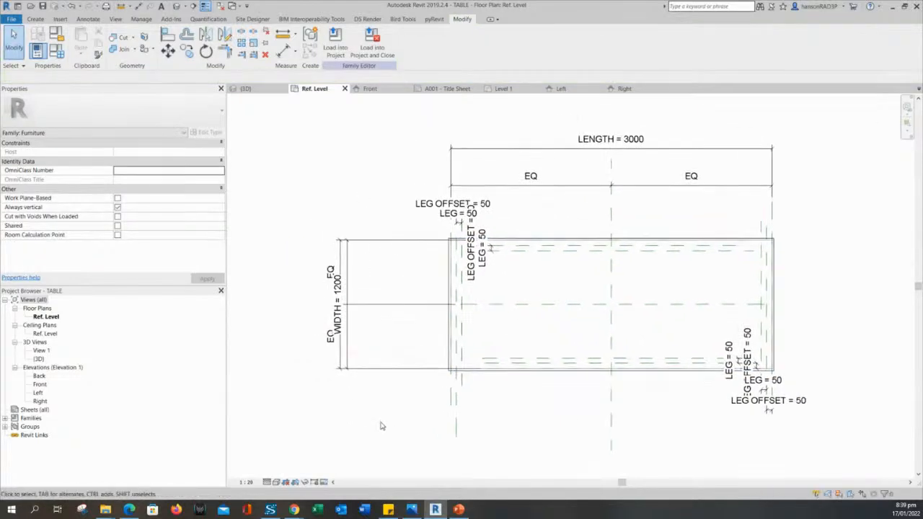
click(333, 480)
click(338, 472)
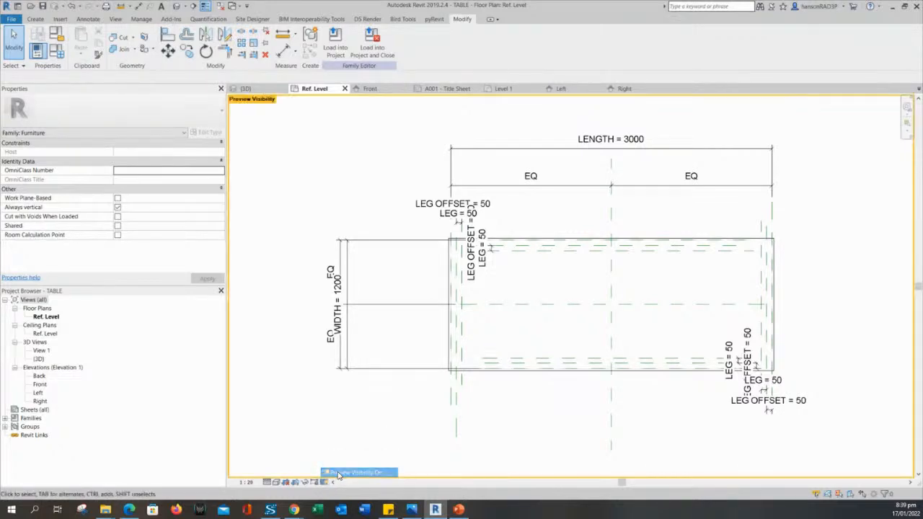
middle_drag(367, 443, 354, 424)
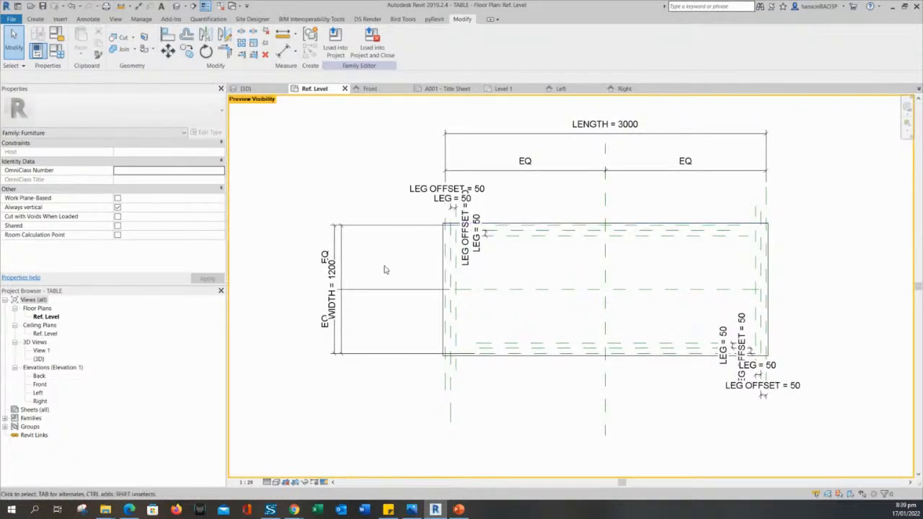
scroll(435, 380, up, 2)
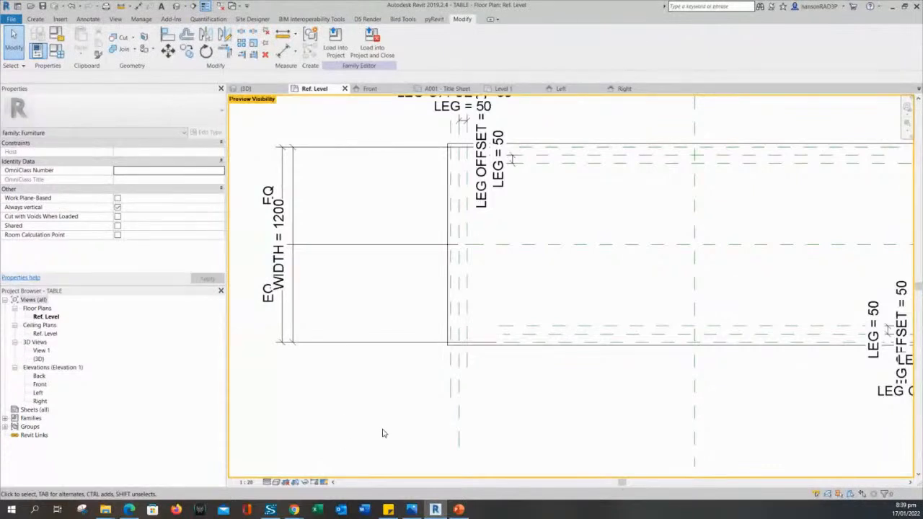
scroll(383, 432, down, 1)
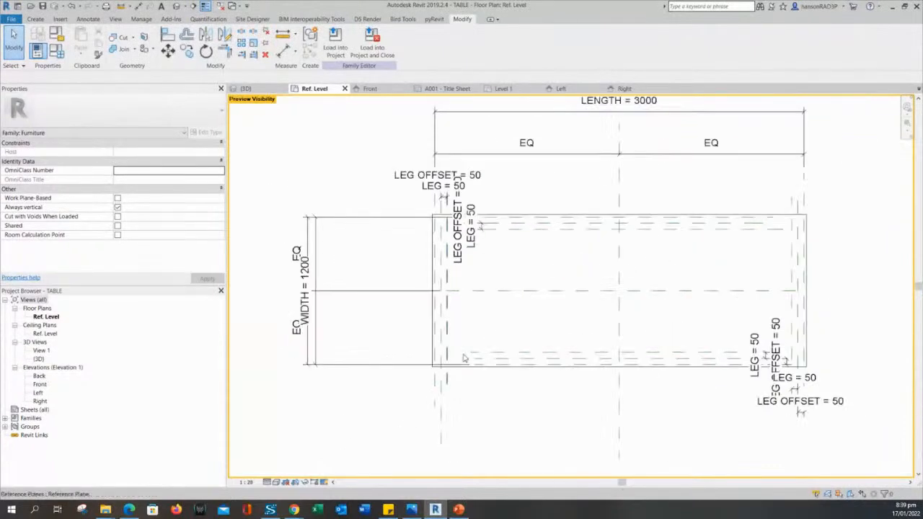
Inspect the symbolic line chain around the tabletop and its properties in the visibility preview.
key(Tab)
click(432, 335)
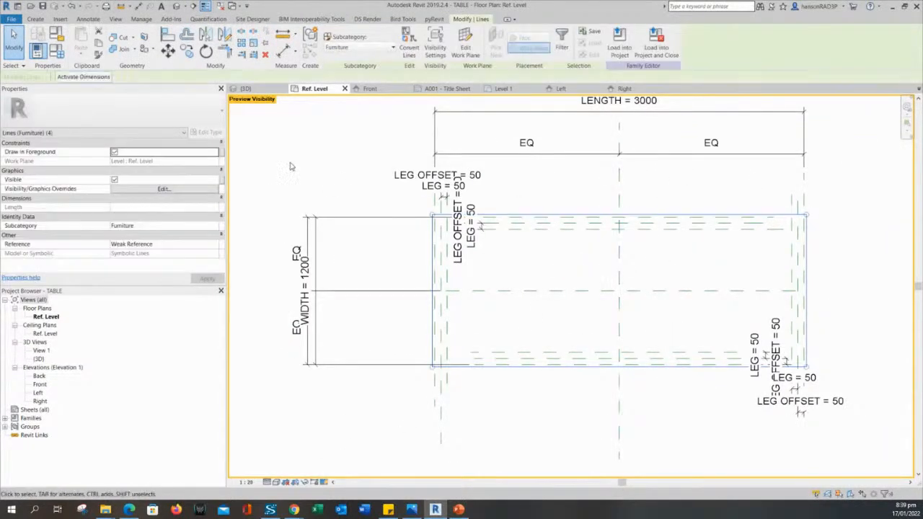
click(410, 256)
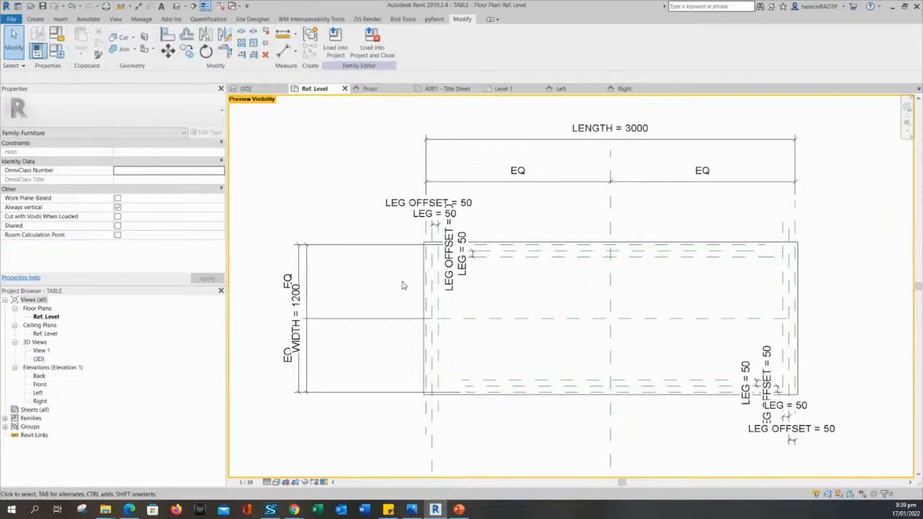
key(Tab)
click(424, 284)
key(Escape)
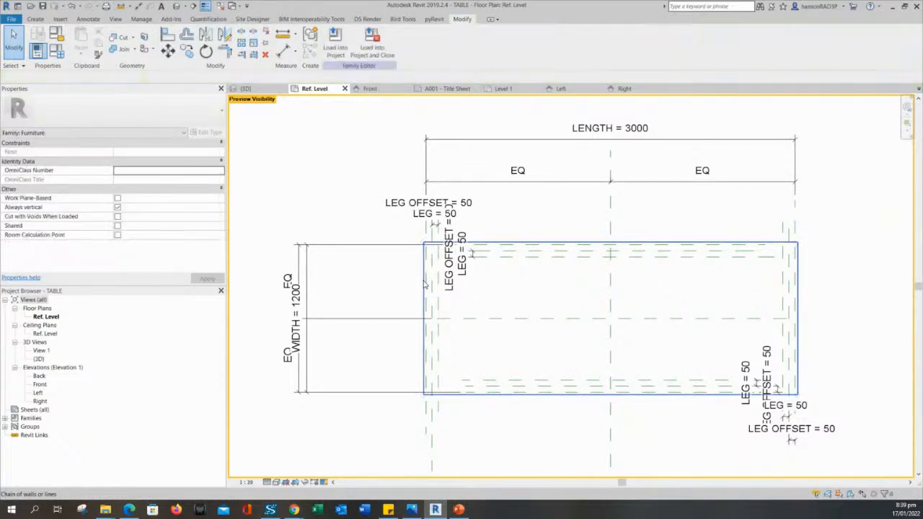
middle_drag(358, 207, 394, 188)
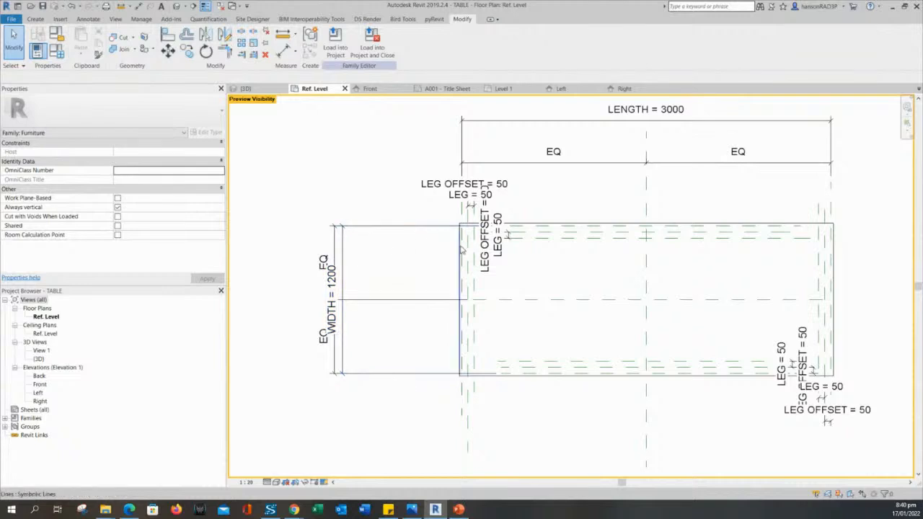
Turn off Preview Visibility in the Ref. Level plan.
scroll(462, 246, up, 2)
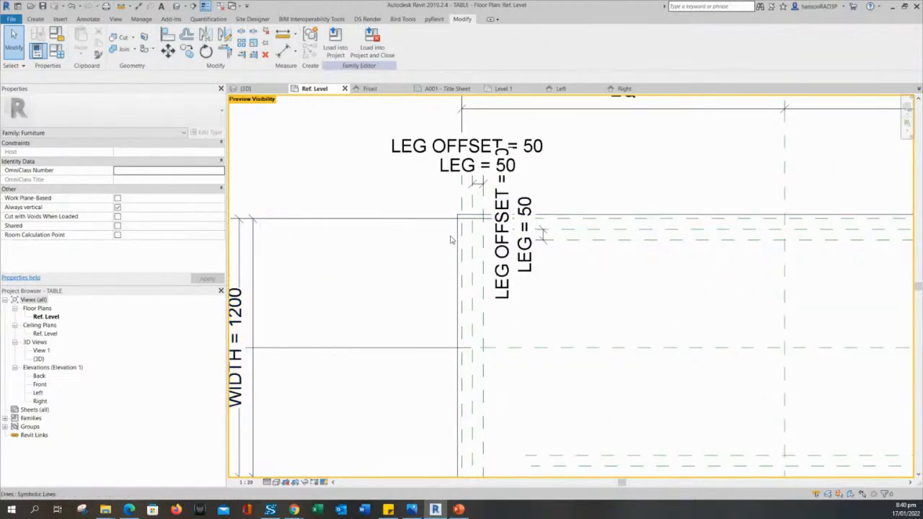
scroll(426, 274, down, 3)
scroll(434, 269, up, 1)
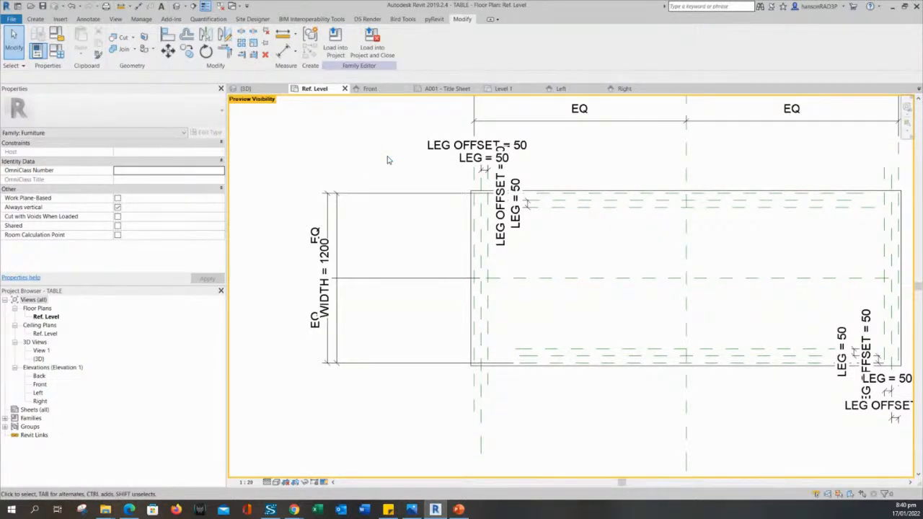
middle_drag(387, 160, 382, 185)
click(323, 482)
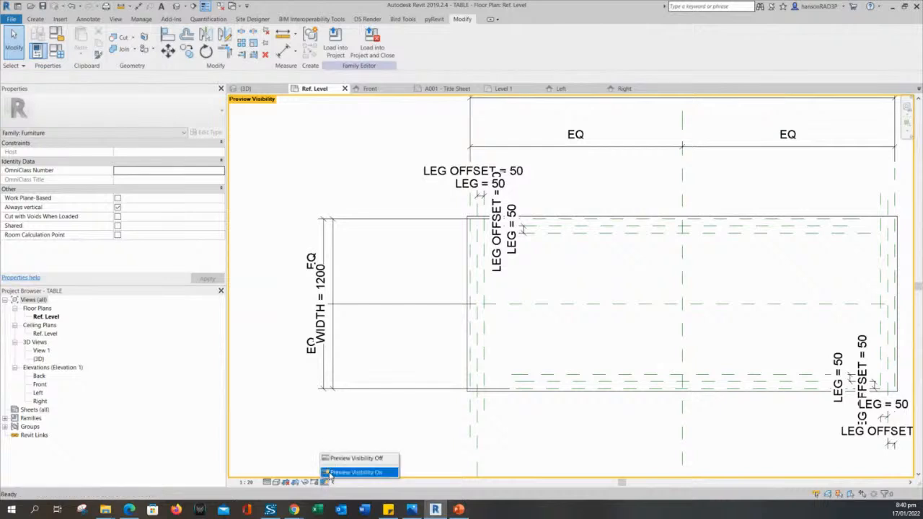
click(336, 460)
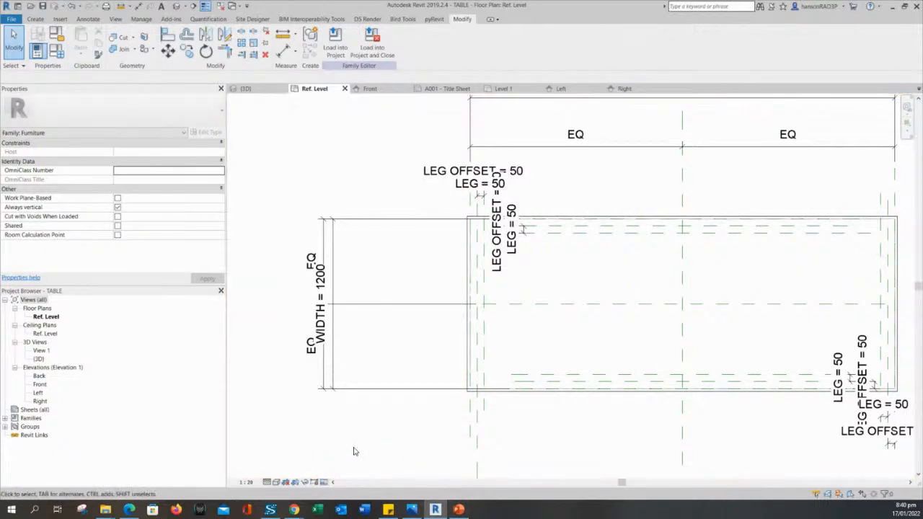
Load the TABLE family into the project, overwriting the existing version and its parameter values.
click(334, 42)
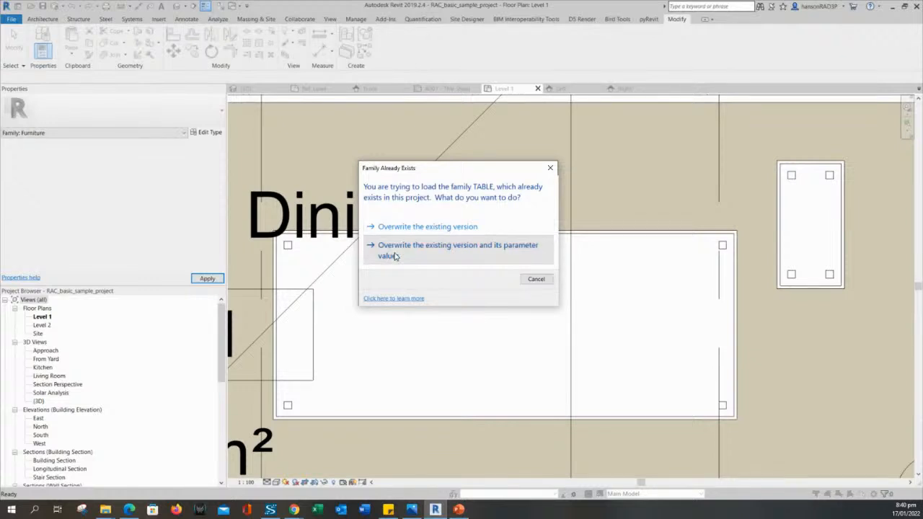
click(395, 254)
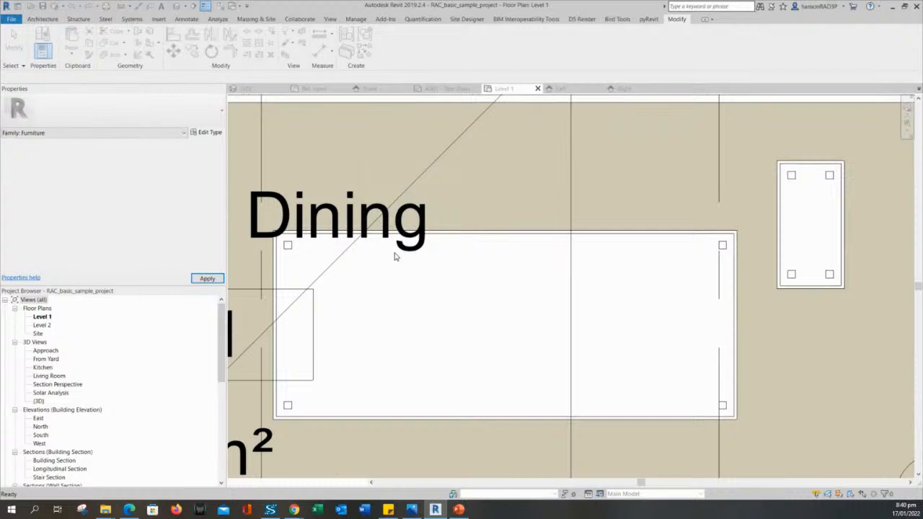
scroll(625, 308, down, 2)
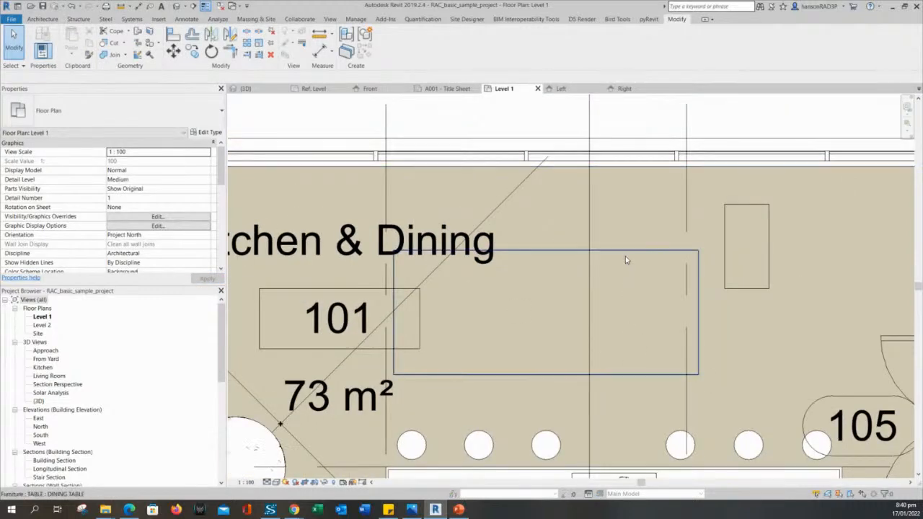
Inspect the reloaded dining table's outline in the Level 1 plan by selecting it along its edges and inside.
click(625, 256)
key(Escape)
click(649, 254)
key(Escape)
click(649, 255)
key(Escape)
click(650, 256)
scroll(645, 249, up, 2)
key(Escape)
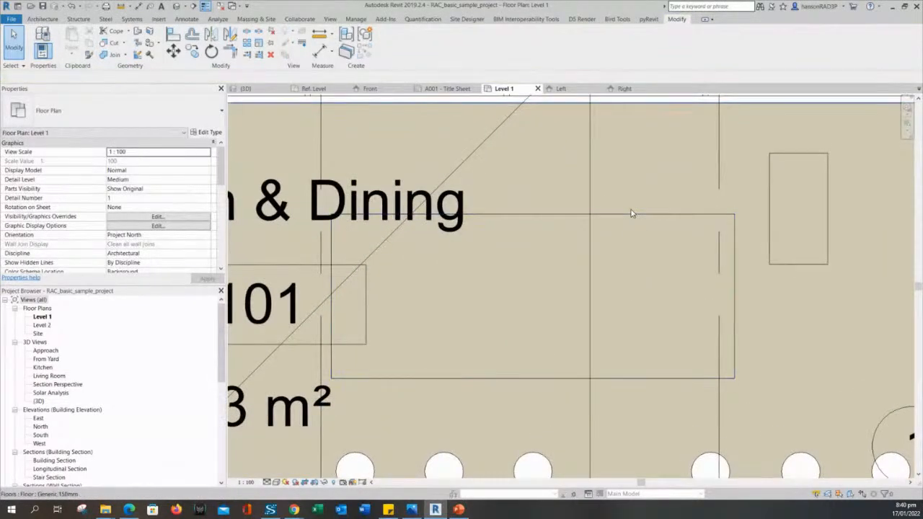
click(400, 268)
key(Escape)
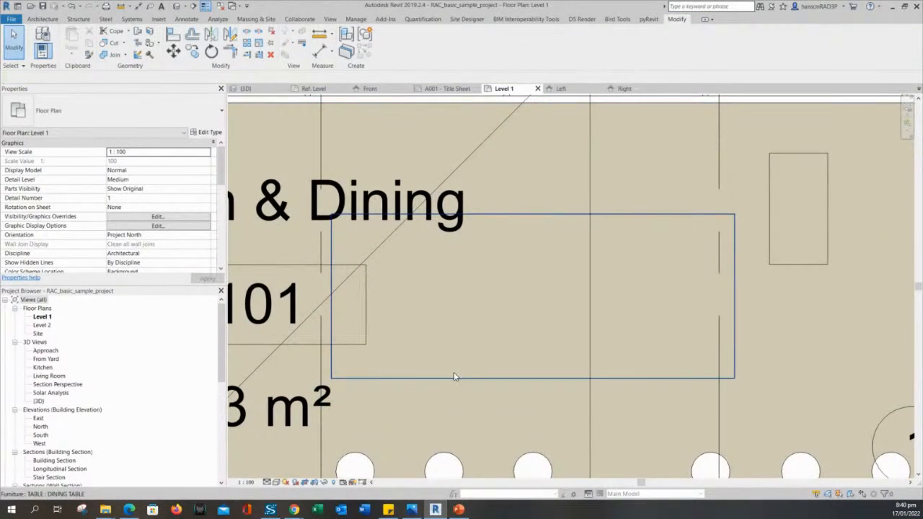
click(455, 376)
scroll(470, 349, down, 2)
key(Escape)
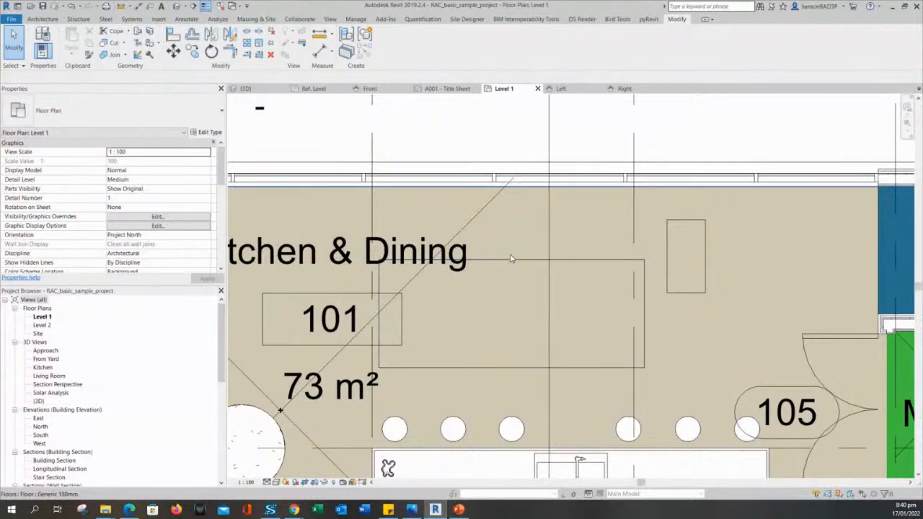
Compare the plan display of the reloaded dining table with the round column and the dining tables with chairs.
scroll(510, 258, down, 2)
middle_drag(315, 395, 398, 324)
click(397, 324)
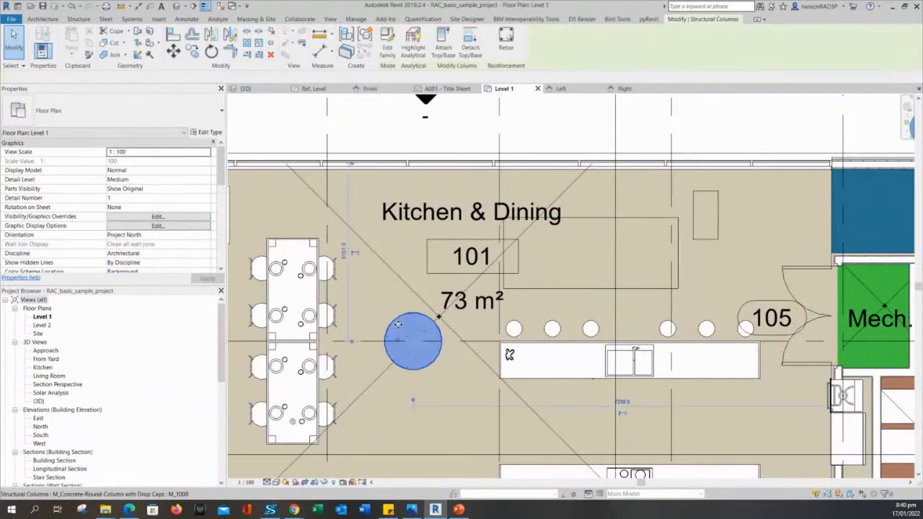
key(Escape)
click(301, 293)
key(Escape)
click(293, 363)
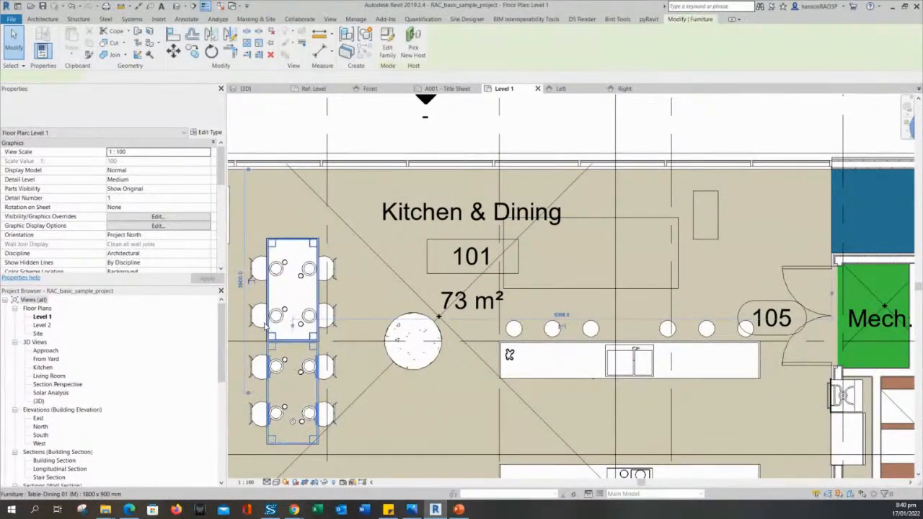
key(Escape)
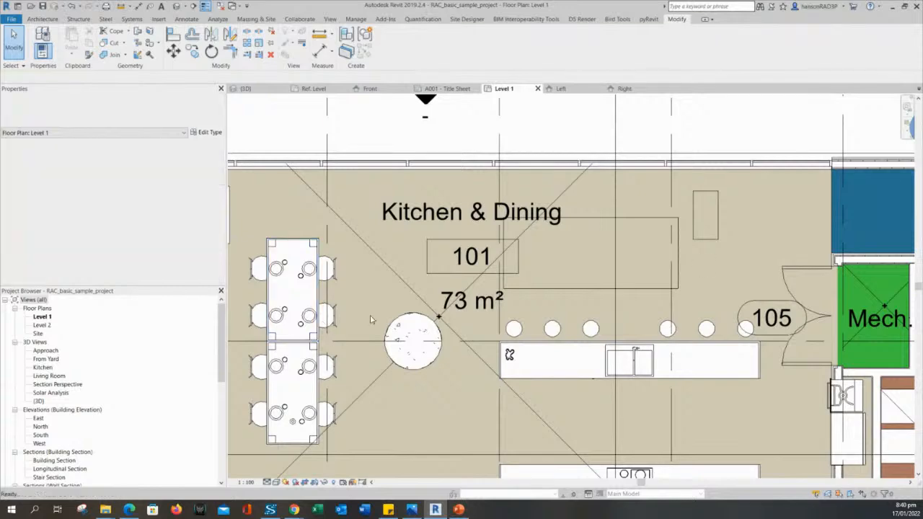
middle_drag(370, 319, 351, 303)
click(609, 207)
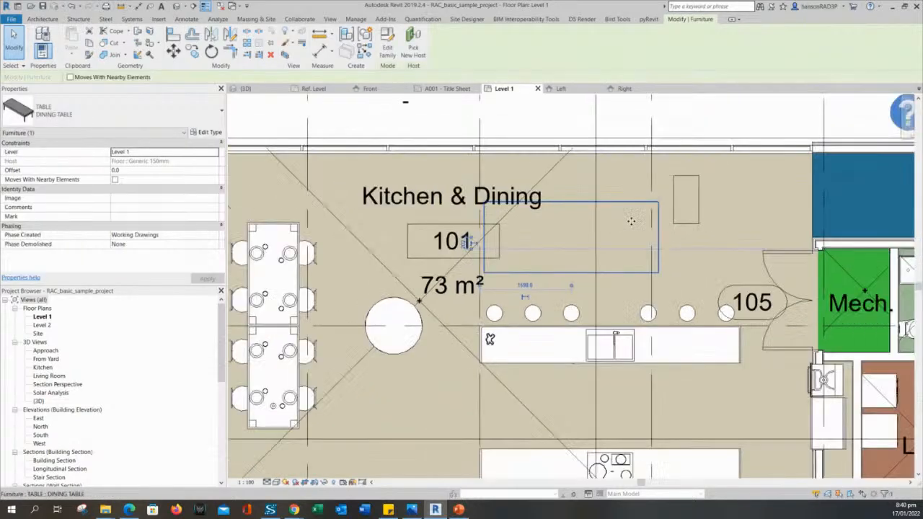
scroll(631, 221, down, 5)
scroll(510, 219, up, 3)
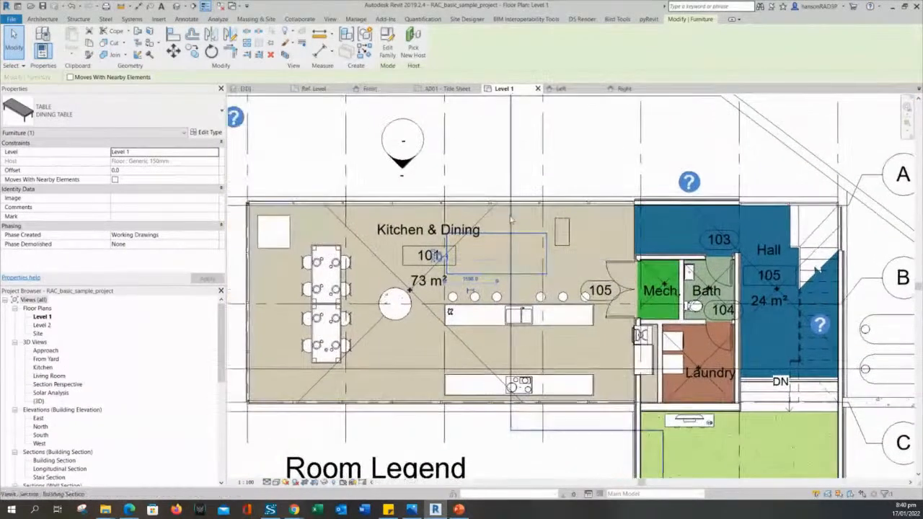
scroll(511, 220, up, 2)
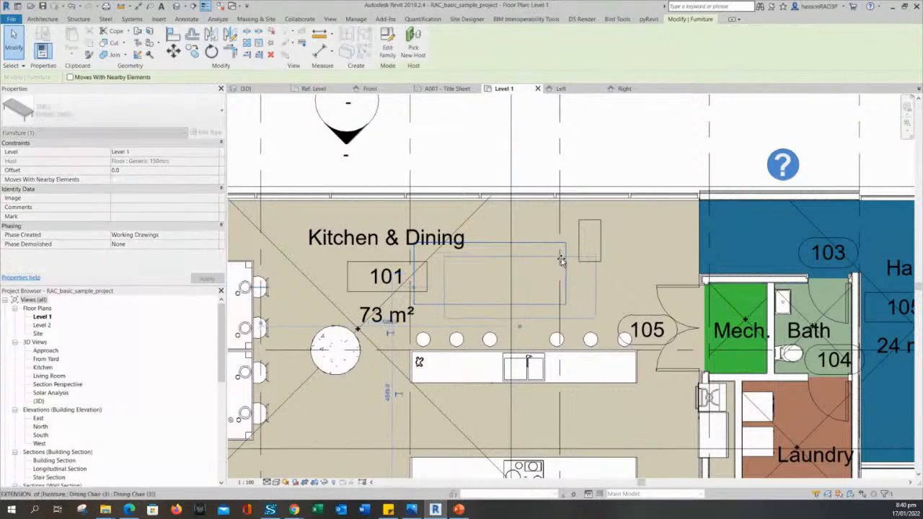
scroll(545, 267, up, 2)
Select the coffee table and the dining table and isolate them in 3D with a selection box.
click(592, 247)
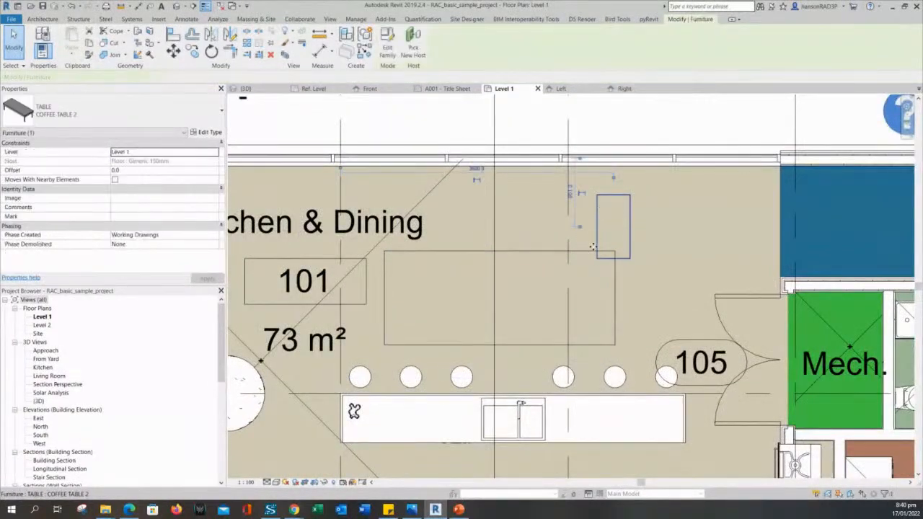
ctrl+click(582, 252)
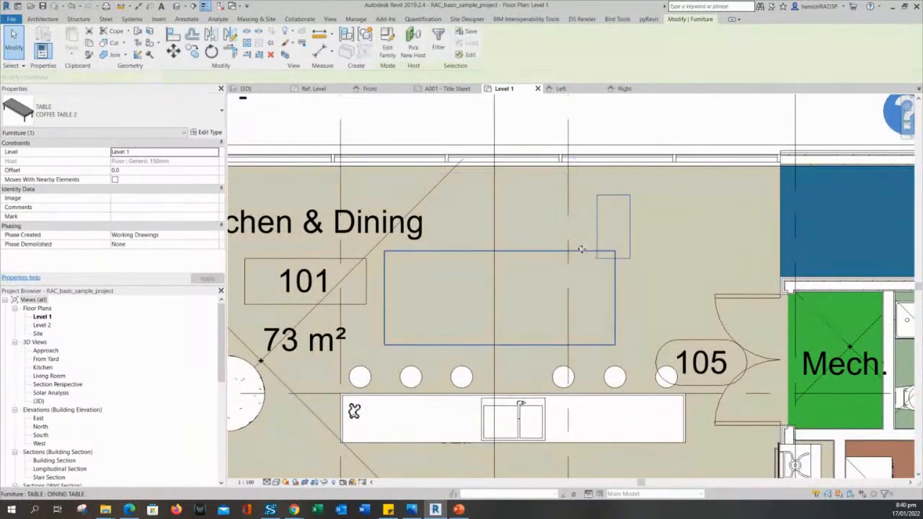
click(286, 57)
scroll(714, 362, up, 3)
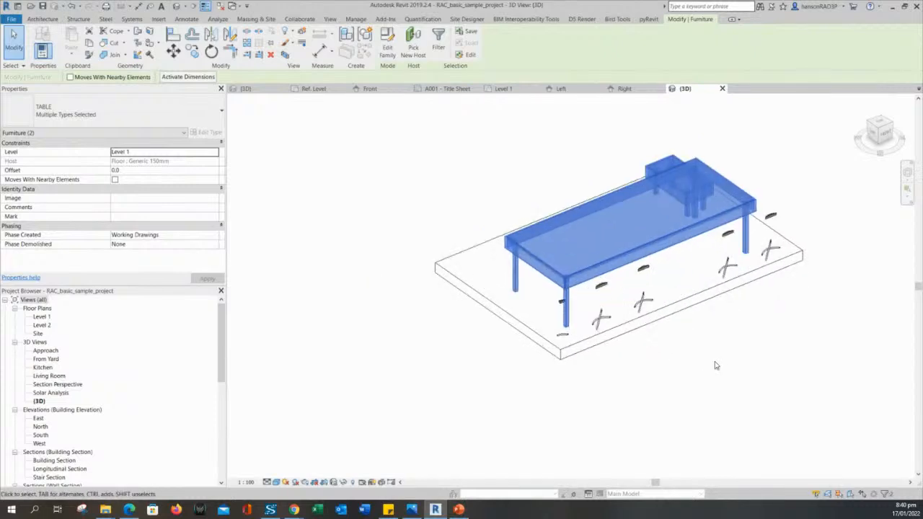
Examine the solid geometry of both tables from another angle in the 3D view.
scroll(714, 362, down, 1)
click(712, 362)
scroll(635, 326, down, 2)
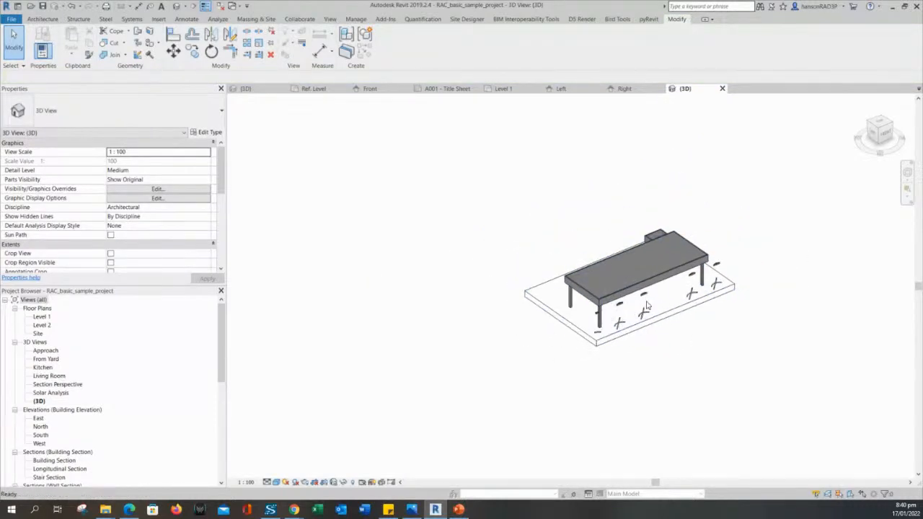
scroll(613, 288, up, 3)
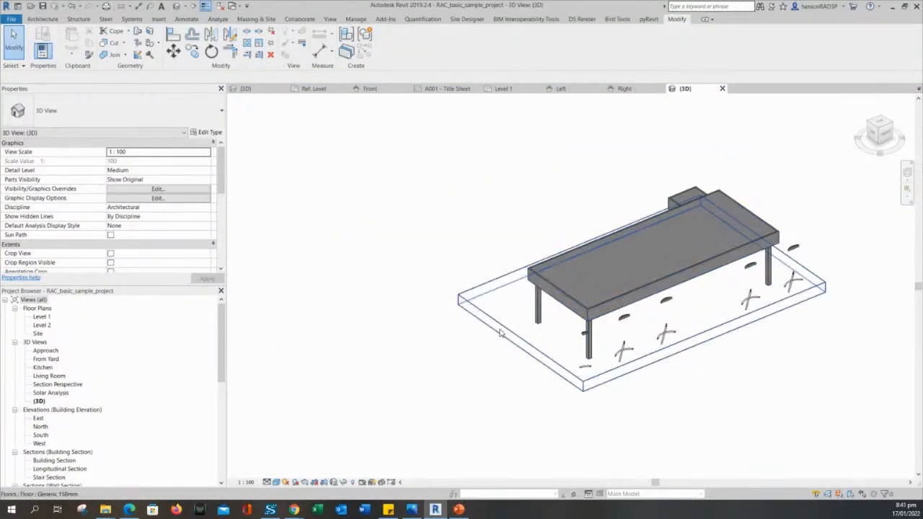
shift+middle_drag(500, 334, 705, 313)
scroll(414, 412, up, 2)
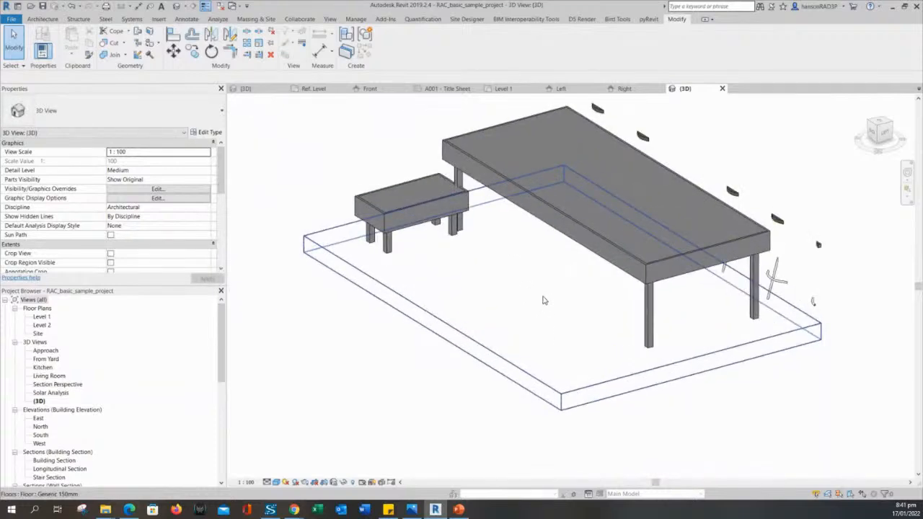
click(569, 226)
click(391, 127)
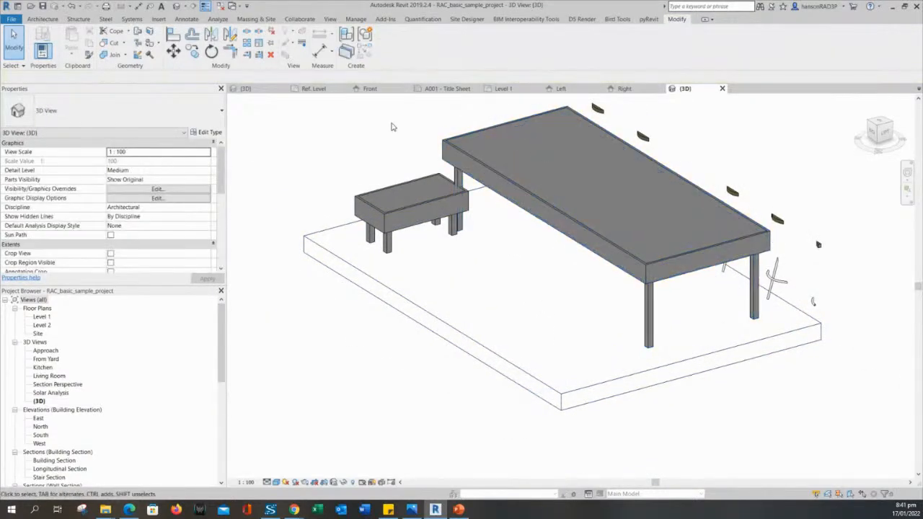
Close the A001 title sheet view, return to the Level 1 plan and test selecting the dining table by outline and interior.
click(475, 88)
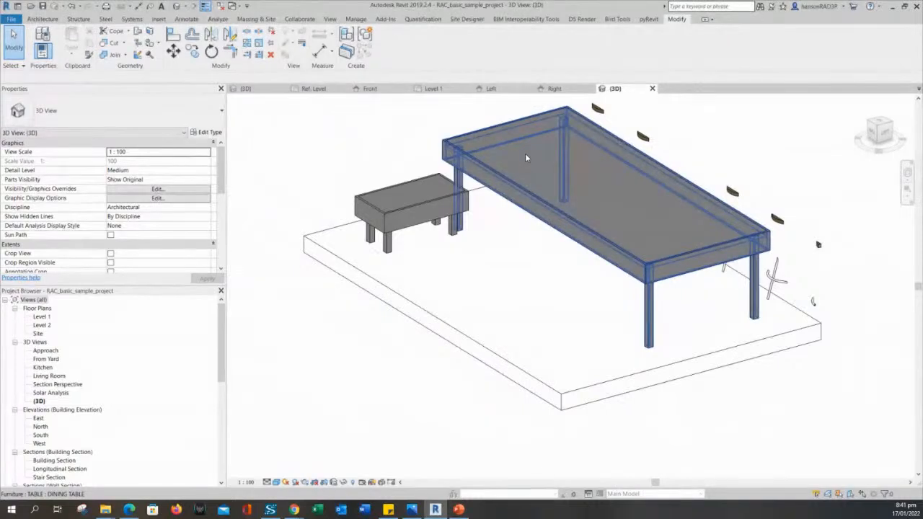
double_click(41, 317)
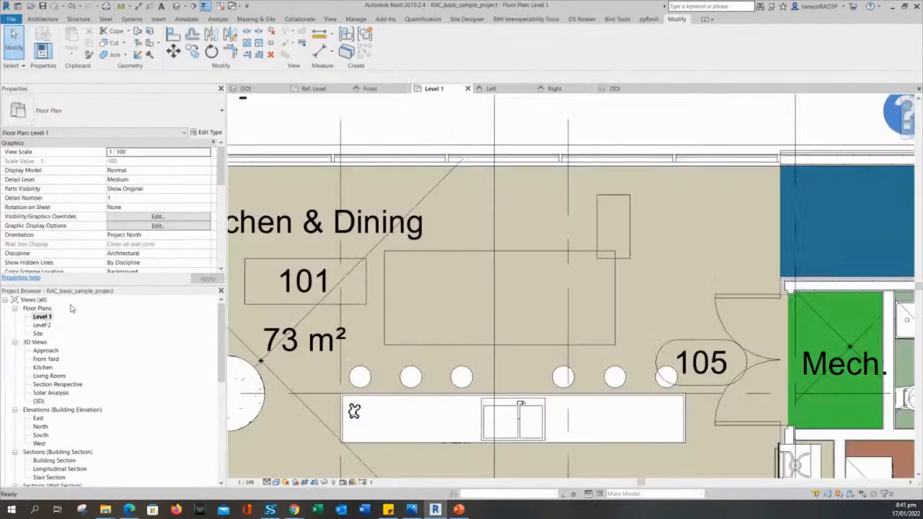
click(523, 257)
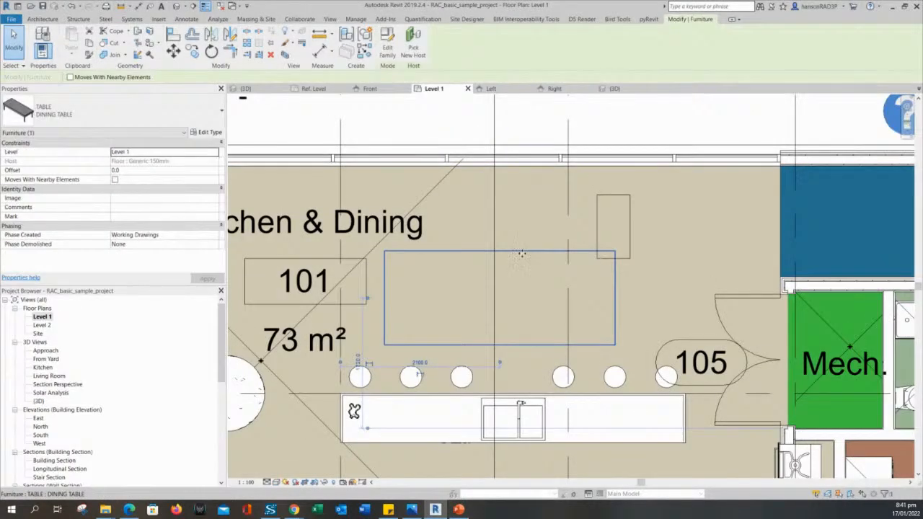
middle_drag(531, 256, 630, 266)
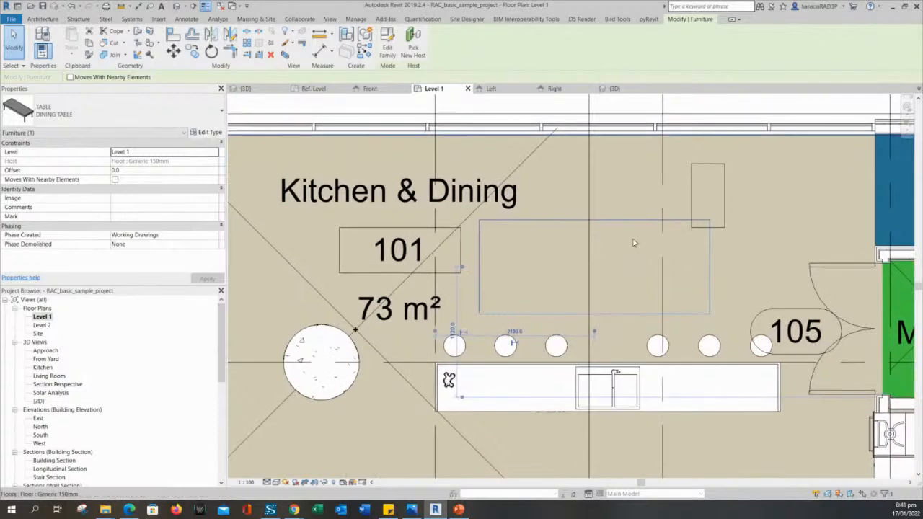
click(633, 239)
click(623, 221)
click(630, 240)
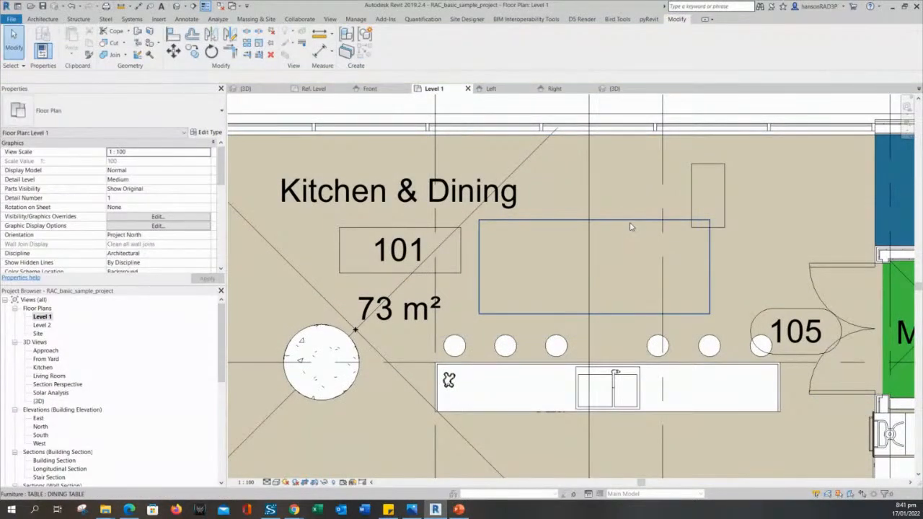
click(631, 222)
click(637, 240)
middle_drag(638, 240, 639, 247)
Open the dining table's family for editing and examine the outline in the Ref. Level plan.
click(635, 229)
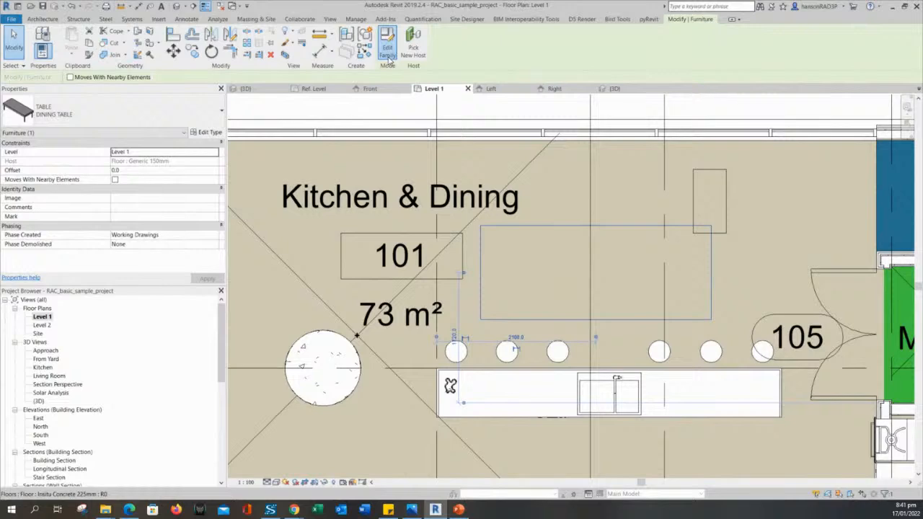
click(388, 52)
scroll(540, 277, up, 2)
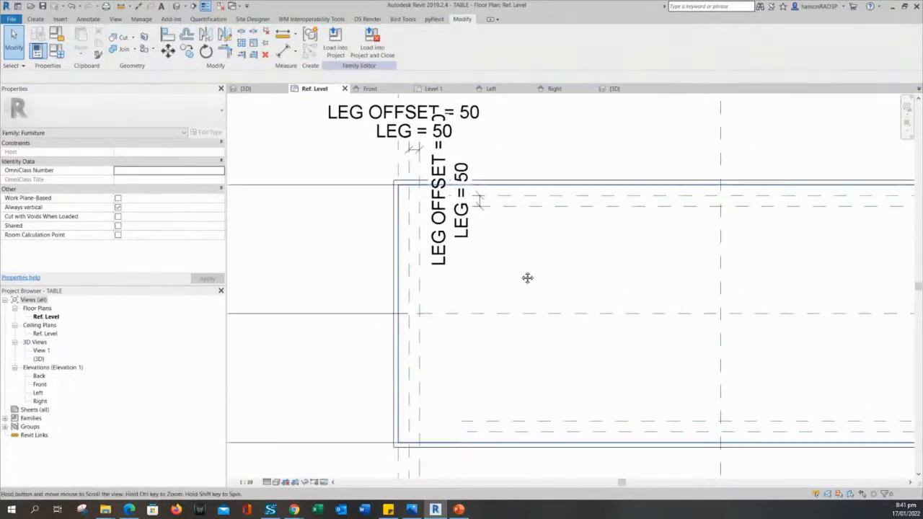
middle_drag(527, 278, 516, 270)
click(264, 250)
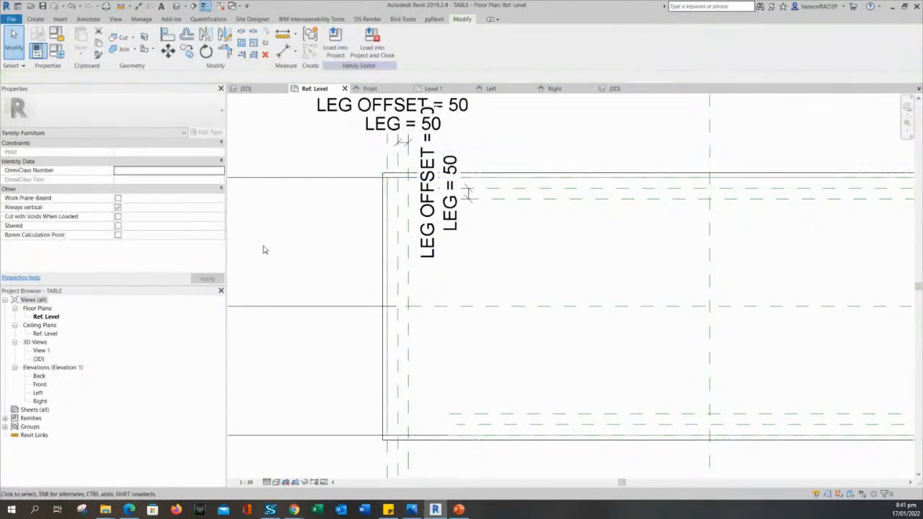
scroll(310, 246, down, 1)
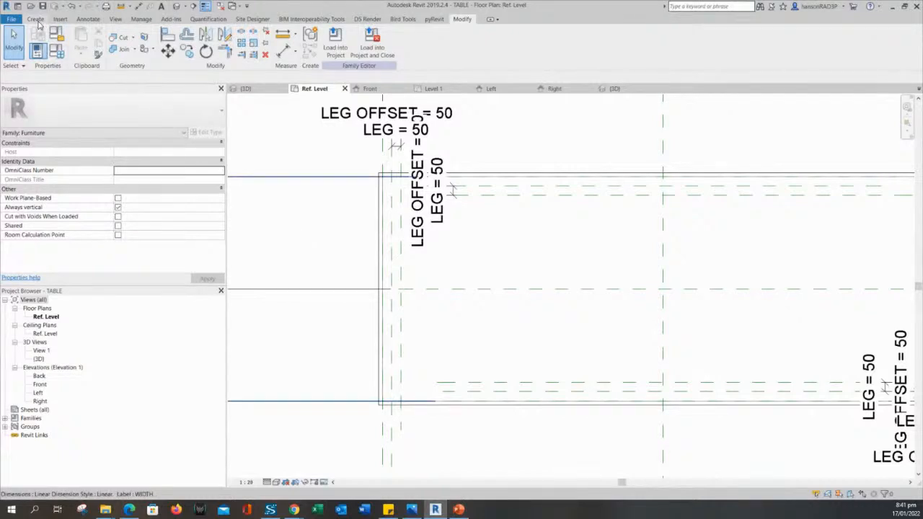
Start a masking region in the Ref. Level plan and pick the table's four outer edges as its boundary.
click(89, 19)
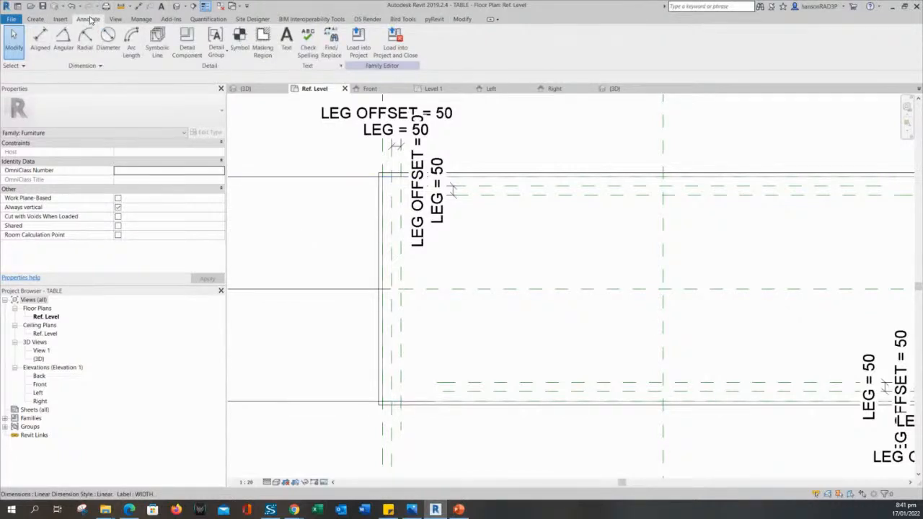
middle_drag(333, 252, 332, 260)
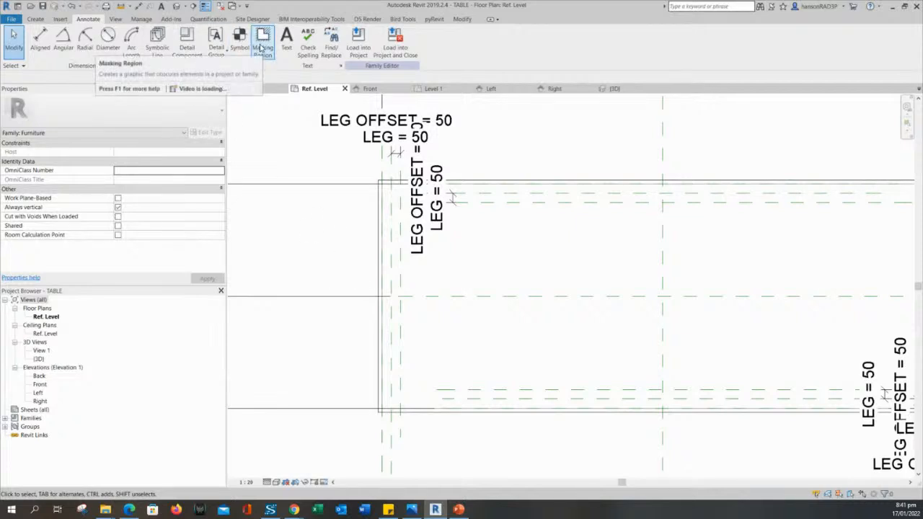
click(261, 45)
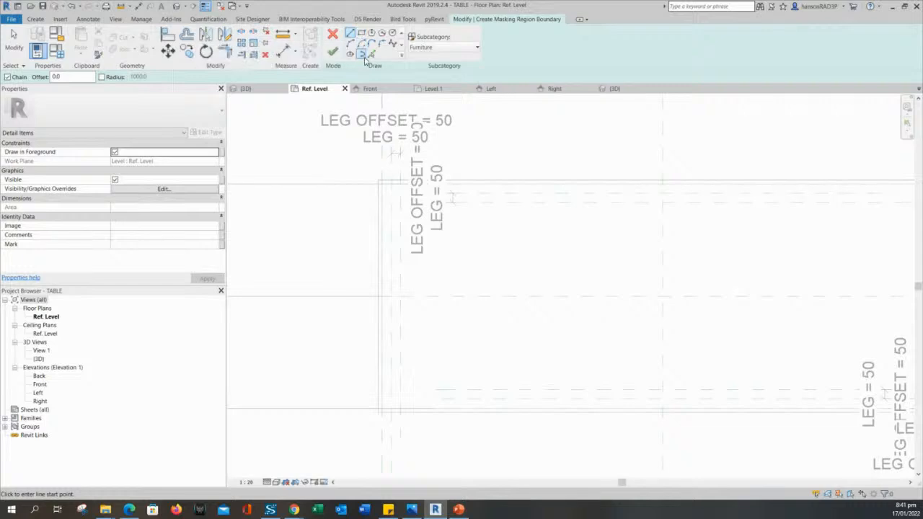
click(372, 55)
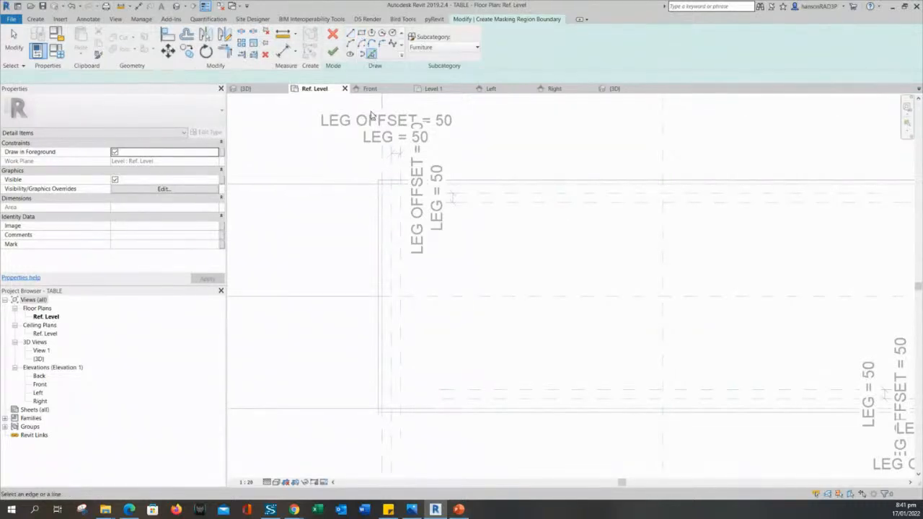
click(385, 183)
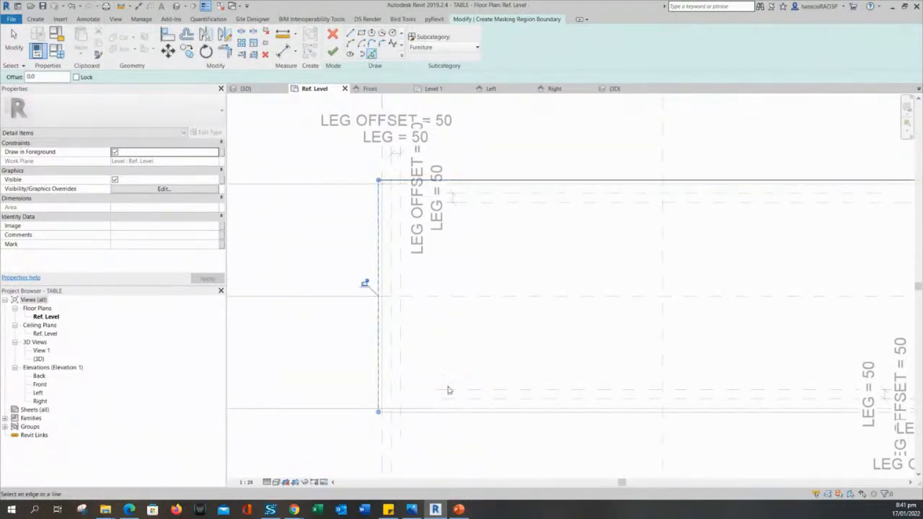
click(485, 415)
scroll(594, 323, down, 3)
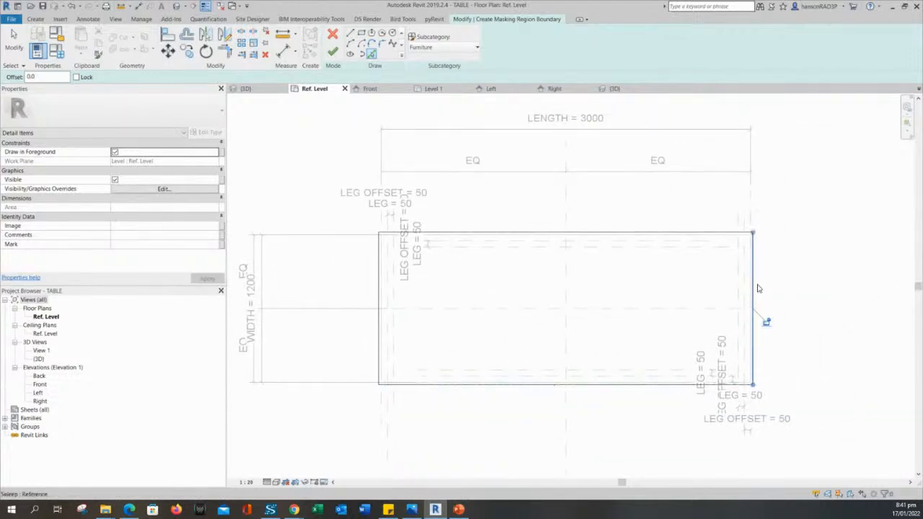
Lock the masking region's boundary lines to the table's edges on all four sides.
key(Escape)
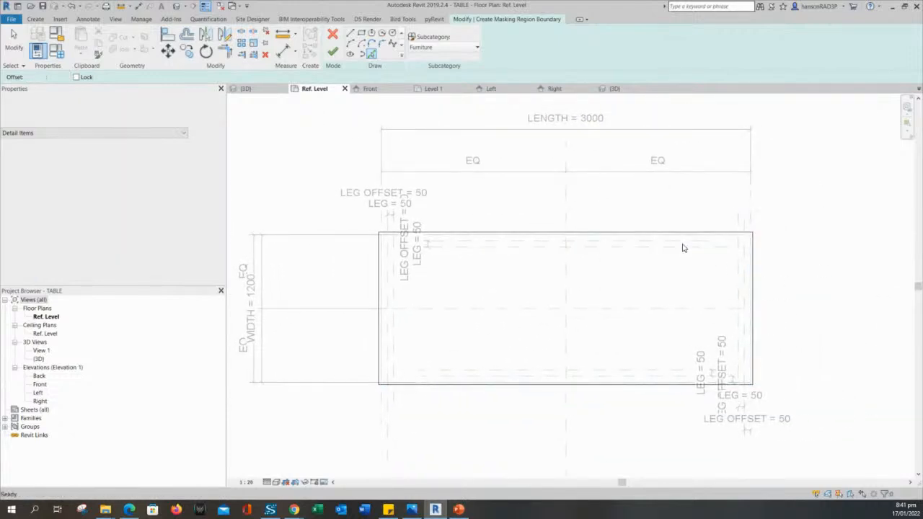
click(651, 233)
mouse_move(651, 233)
mouse_down()
mouse_move(654, 258)
mouse_move(650, 232)
mouse_up()
key(Escape)
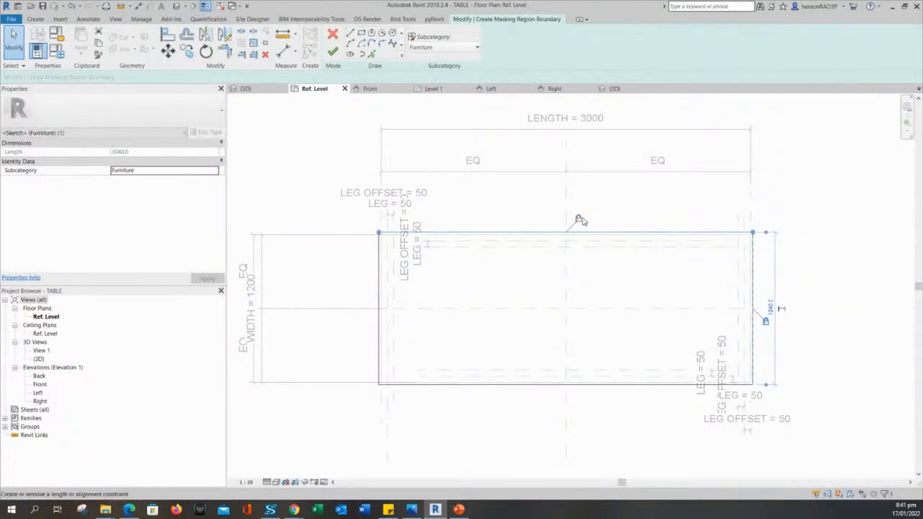
click(379, 274)
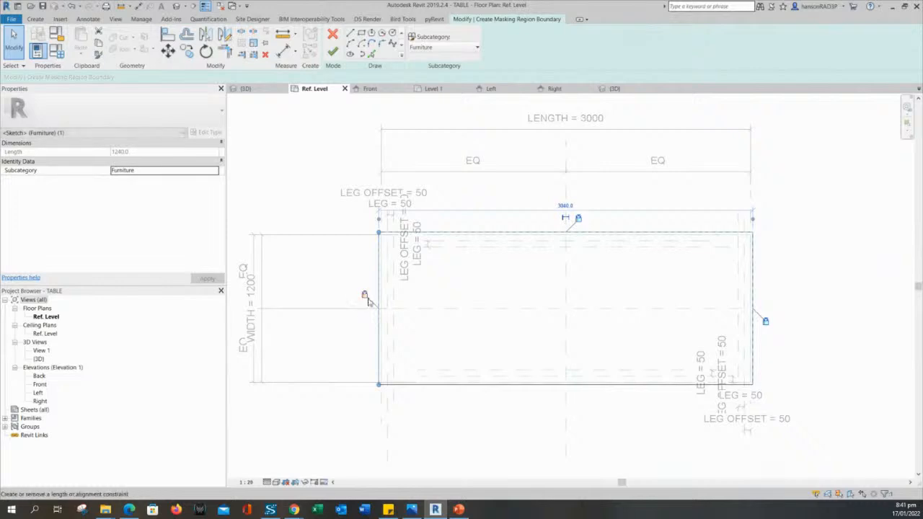
key(Escape)
click(474, 389)
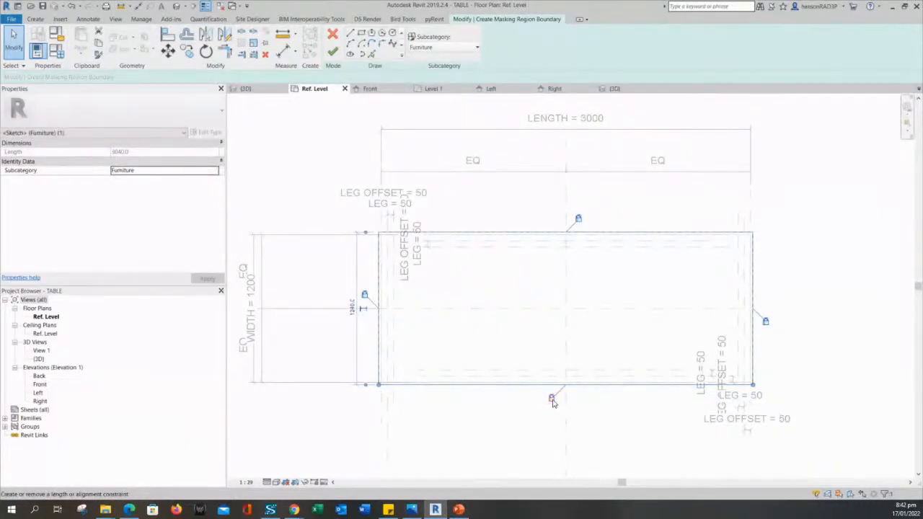
key(Escape)
middle_drag(524, 418, 529, 401)
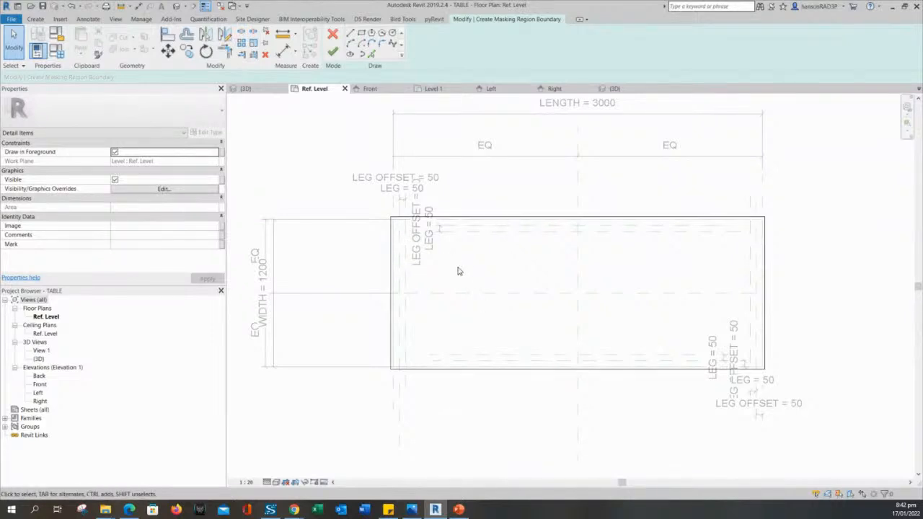
Finish the masking region and test selecting it over the table.
click(333, 54)
click(319, 189)
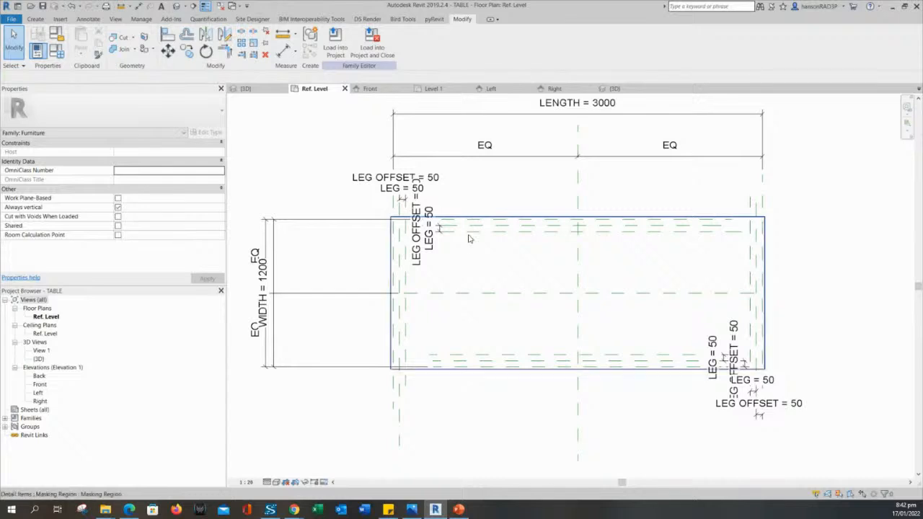
click(471, 232)
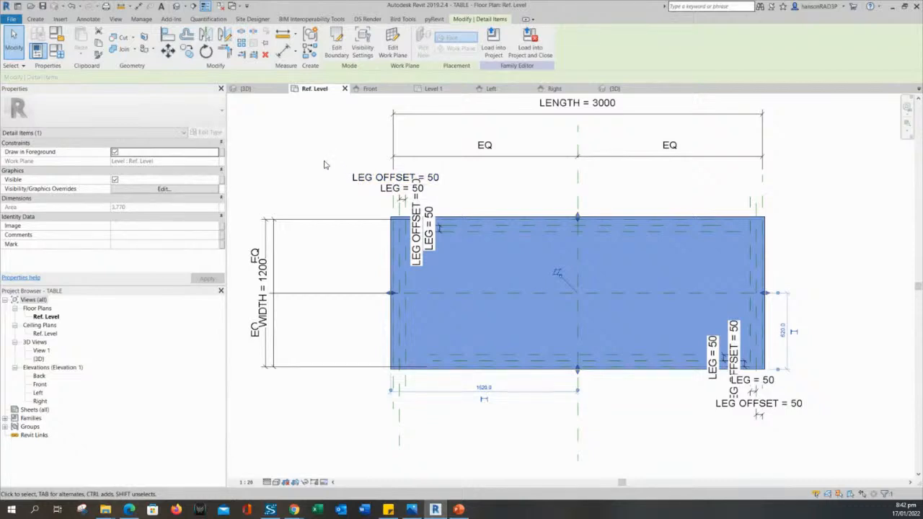
click(290, 139)
click(511, 250)
click(307, 177)
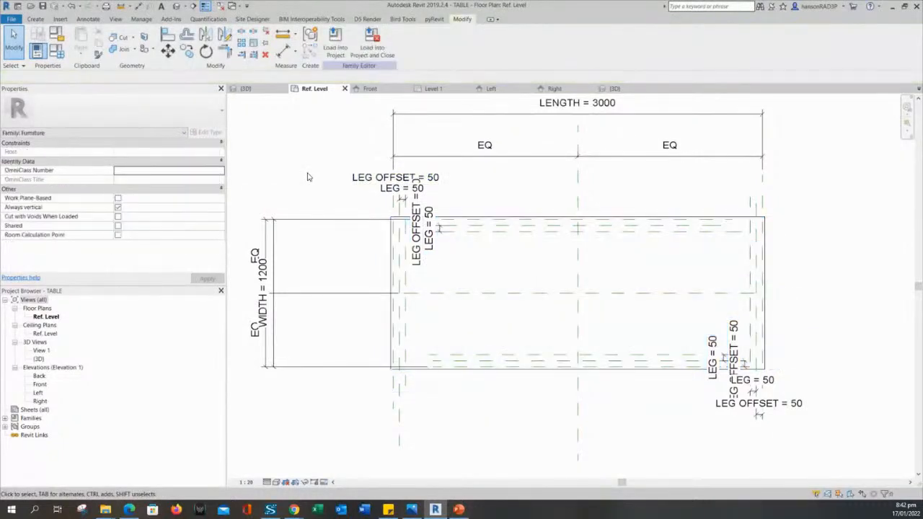
Load the TABLE family into the project, overwriting the existing version and its parameter values.
click(45, 9)
click(328, 48)
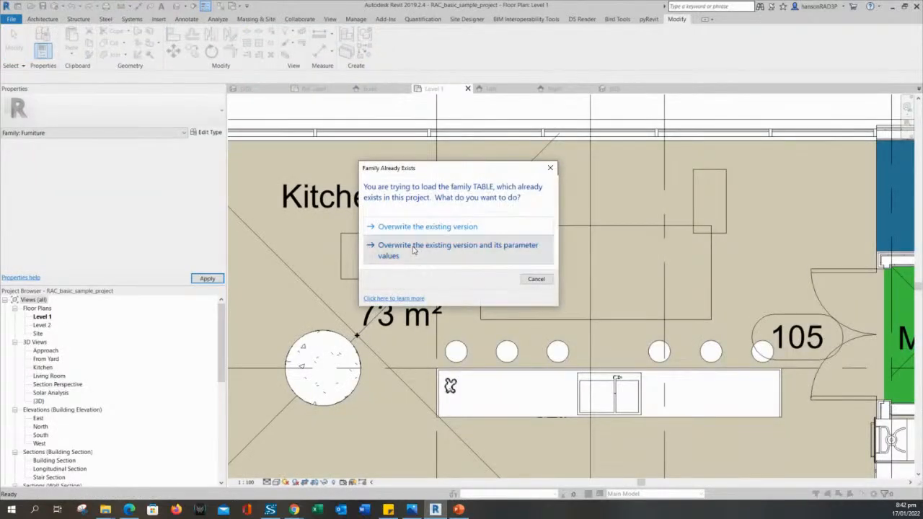
click(413, 249)
Move the dining table and the coffee table around the Kitchen & Dining area to test the masking over the floor and stools.
click(567, 235)
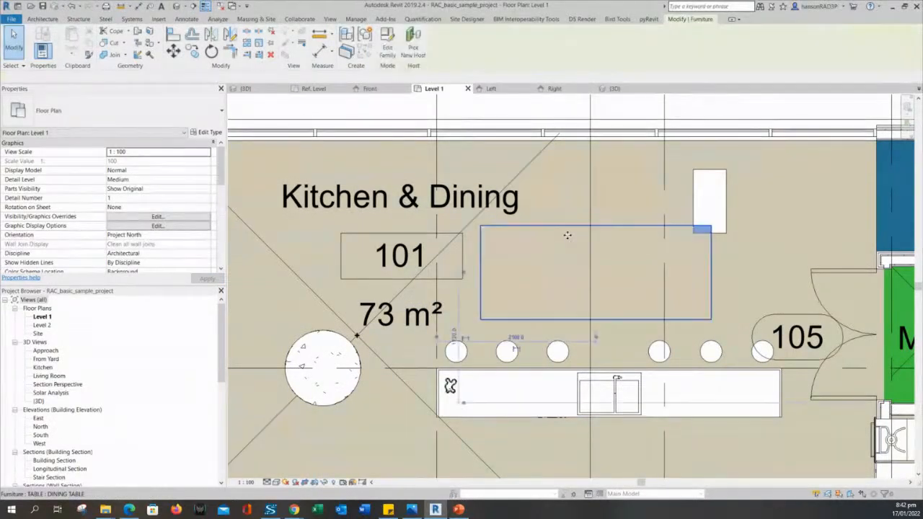
click(718, 172)
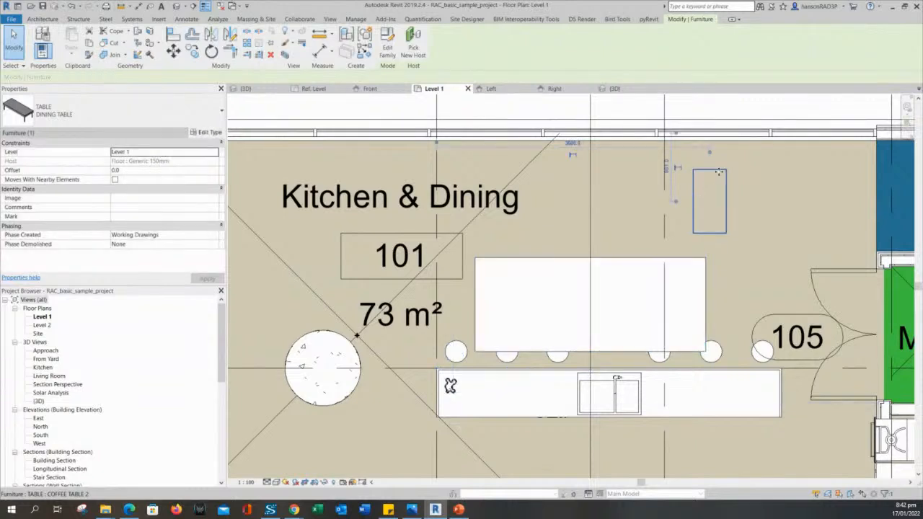
click(689, 258)
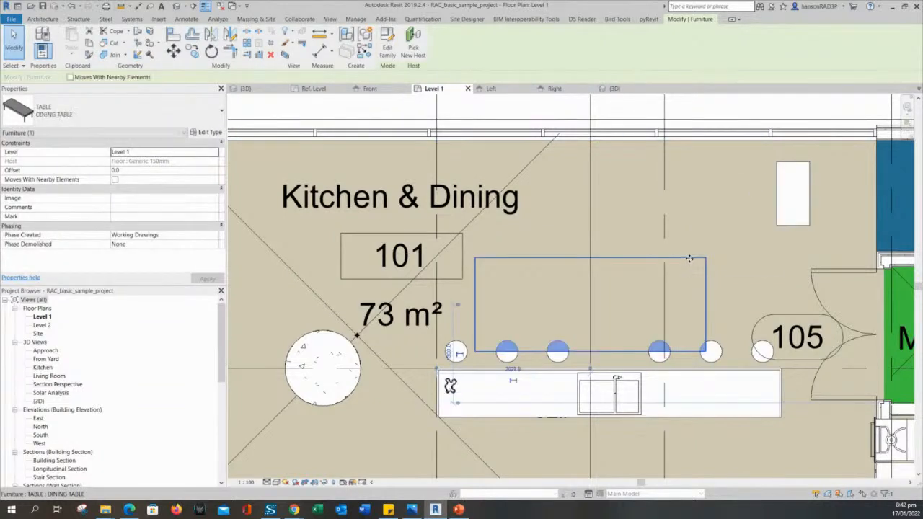
click(722, 213)
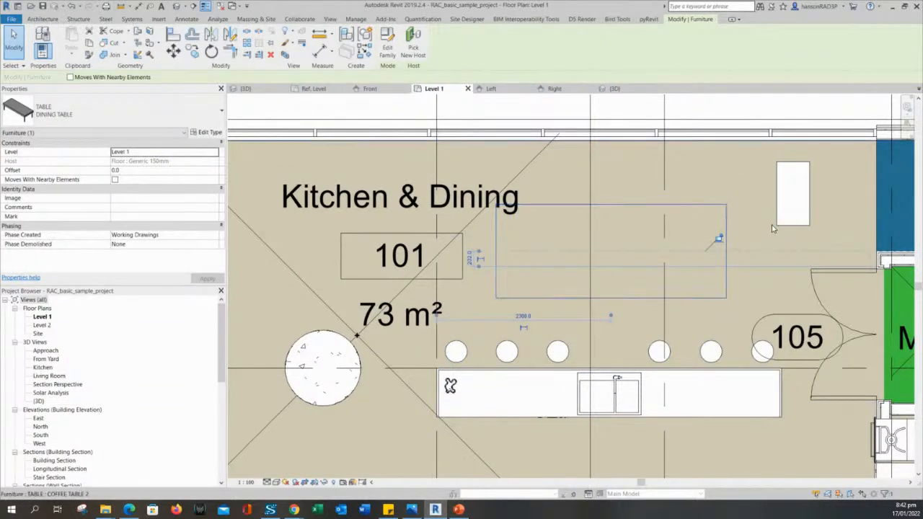
click(779, 201)
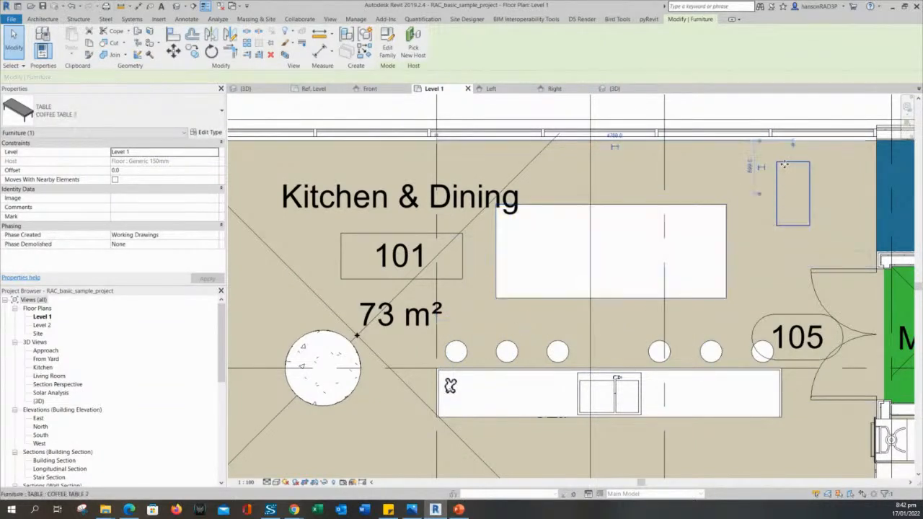
drag(754, 207, 739, 234)
Select both tables in the plan and isolate them in 3D with a selection box.
ctrl+click(714, 209)
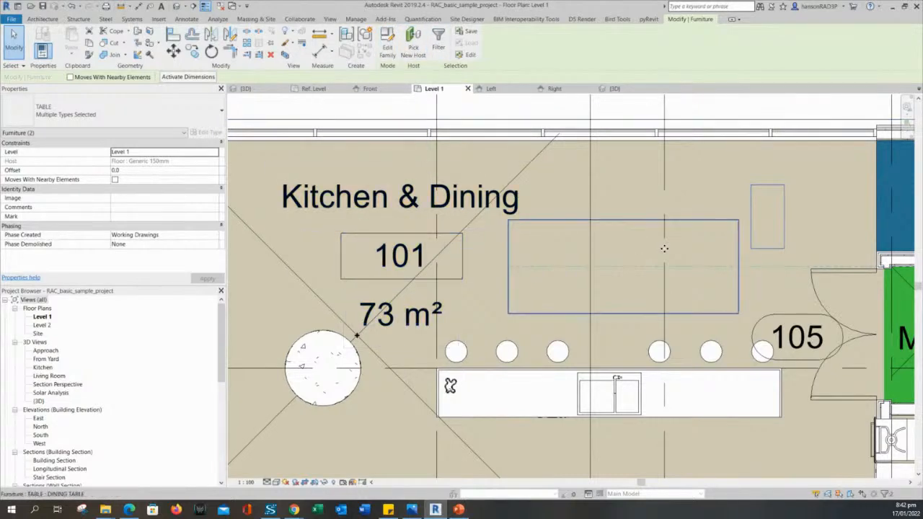
key(Escape)
key(ctrl+Left)
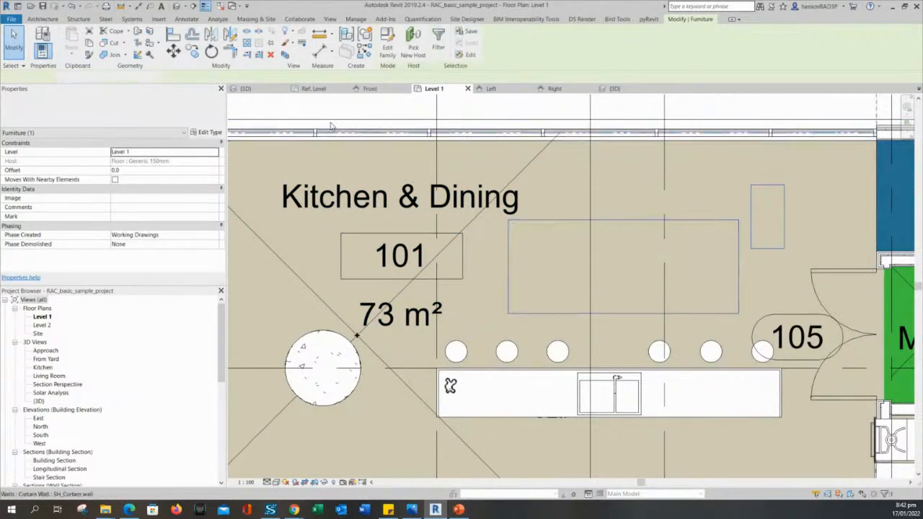
click(285, 56)
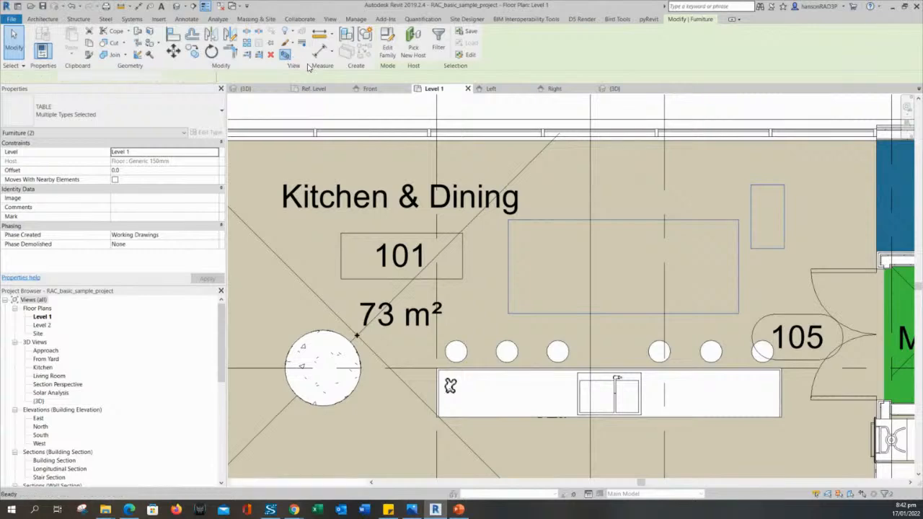
key(Escape)
shift+middle_drag(391, 324, 426, 336)
Shift the dining table slightly along the floor in the 3D view and deselect it.
click(442, 263)
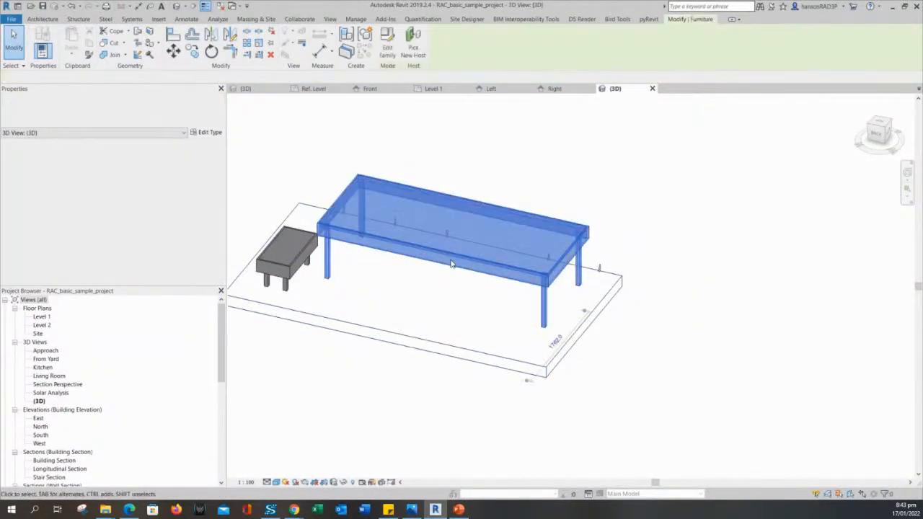
key(Escape)
click(458, 263)
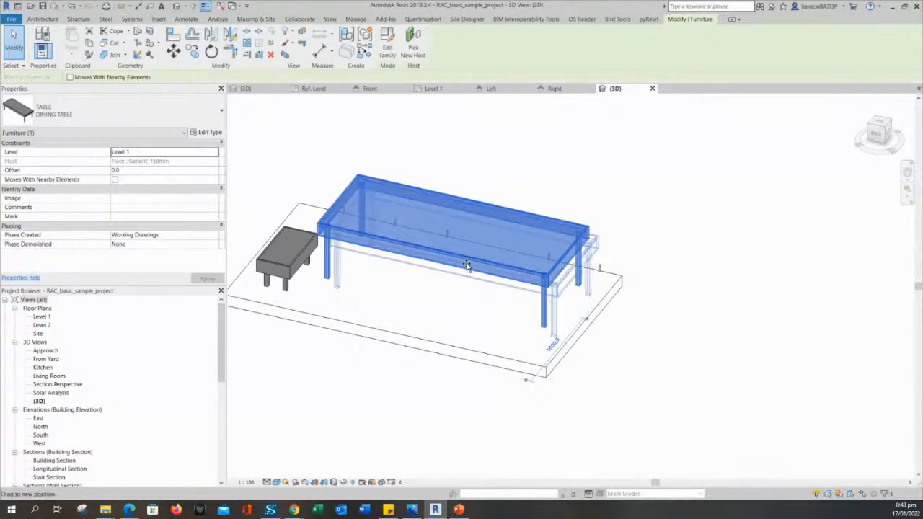
key(Right)
shift+middle_drag(437, 289, 547, 312)
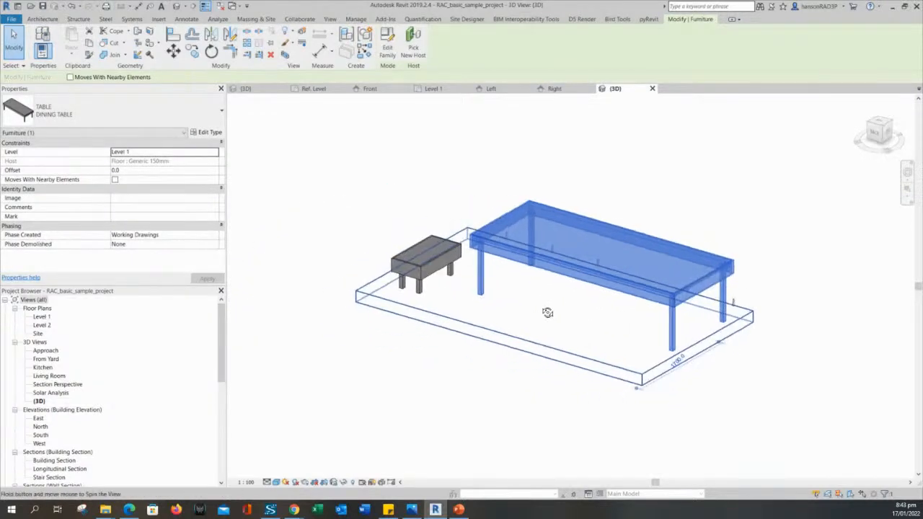
key(Escape)
key(ctrl+shift+s)
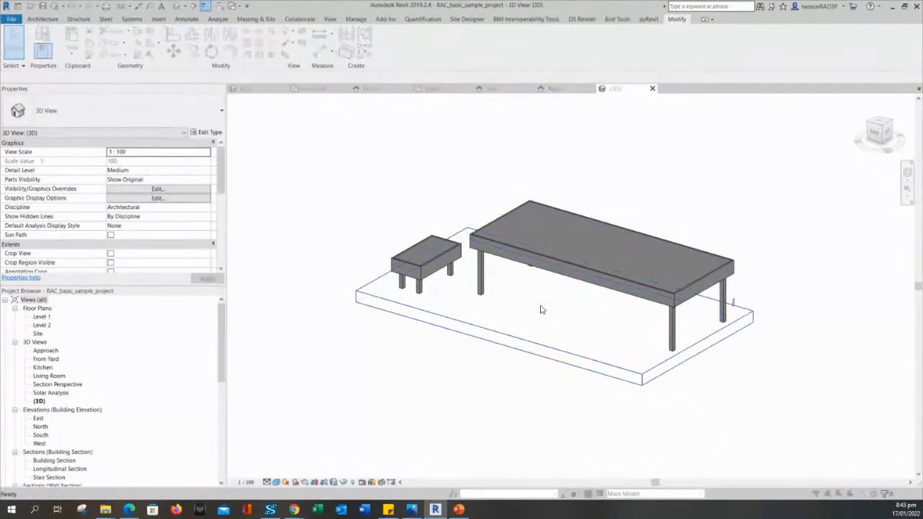
click(565, 384)
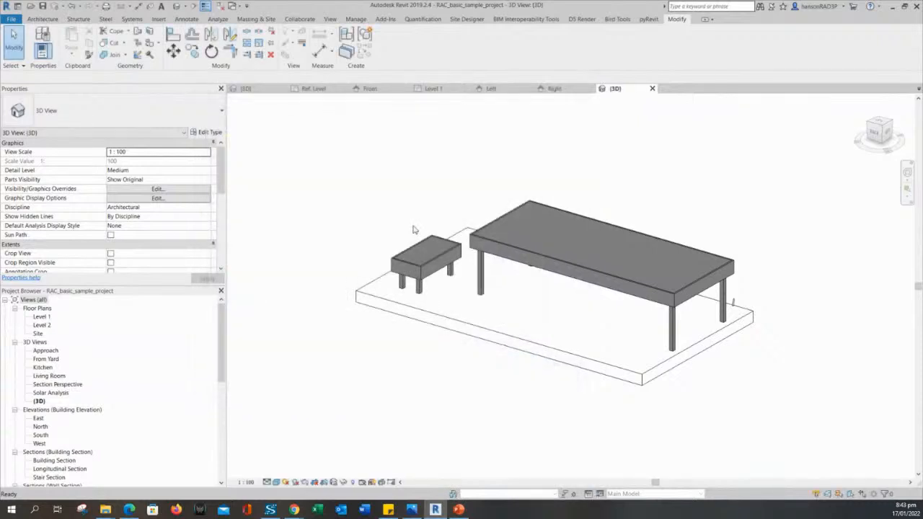
Examine the coffee table's and dining table's solid geometry in the 3D view by selecting each one.
click(409, 258)
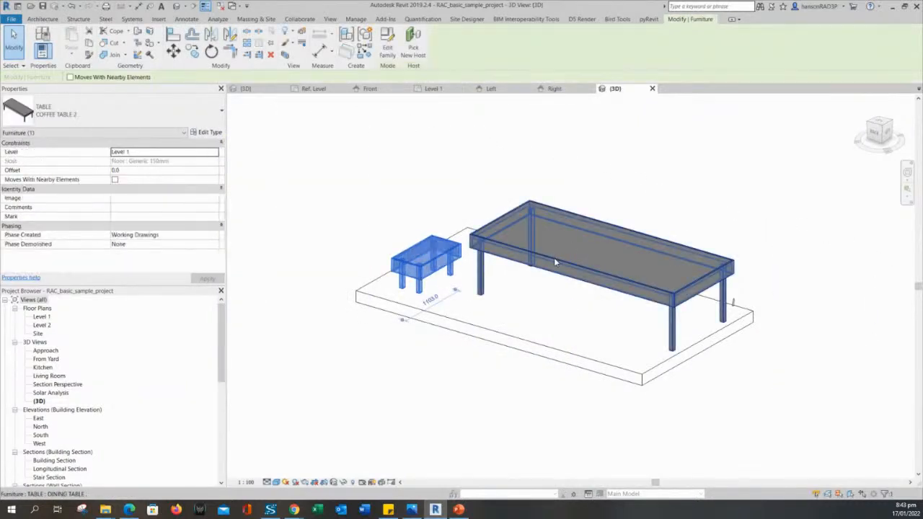
click(554, 257)
key(Escape)
scroll(572, 300, up, 2)
scroll(572, 299, up, 1)
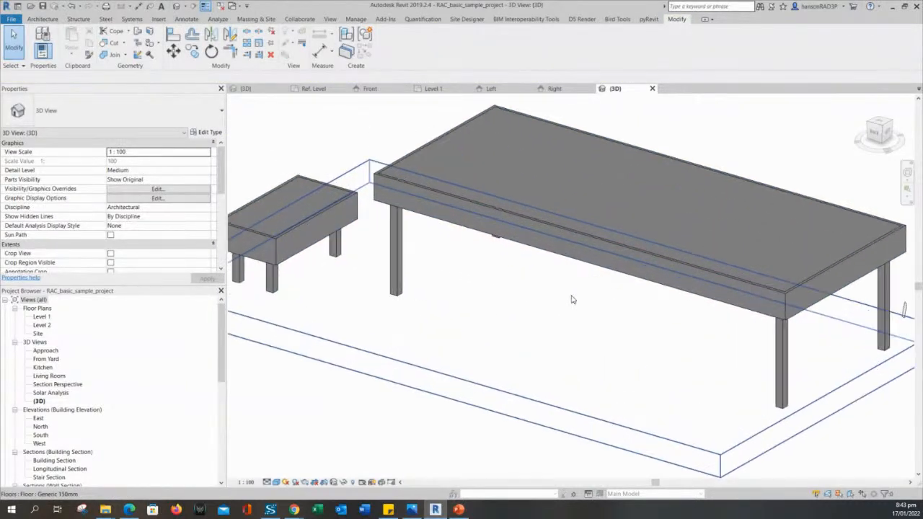
scroll(571, 299, down, 3)
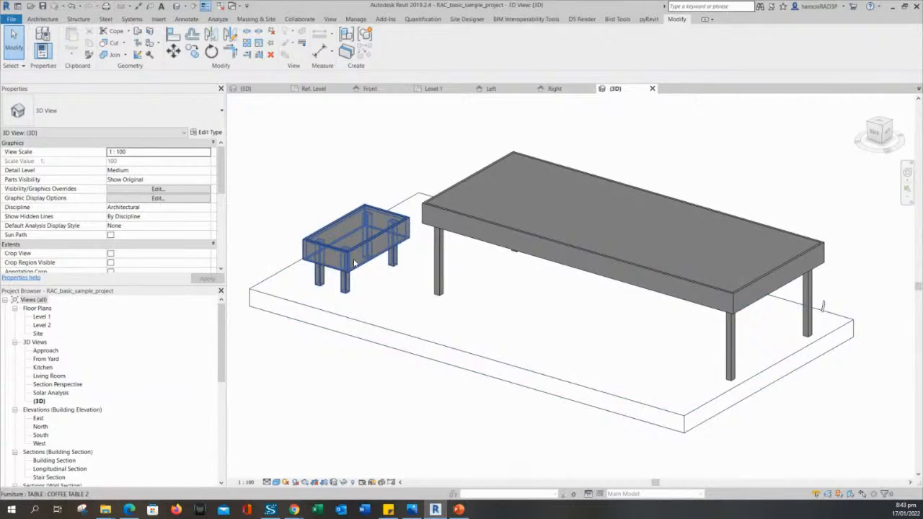
click(352, 264)
key(Escape)
Return to the Level 1 plan and inspect the masked tables in the Kitchen & Dining area.
double_click(41, 316)
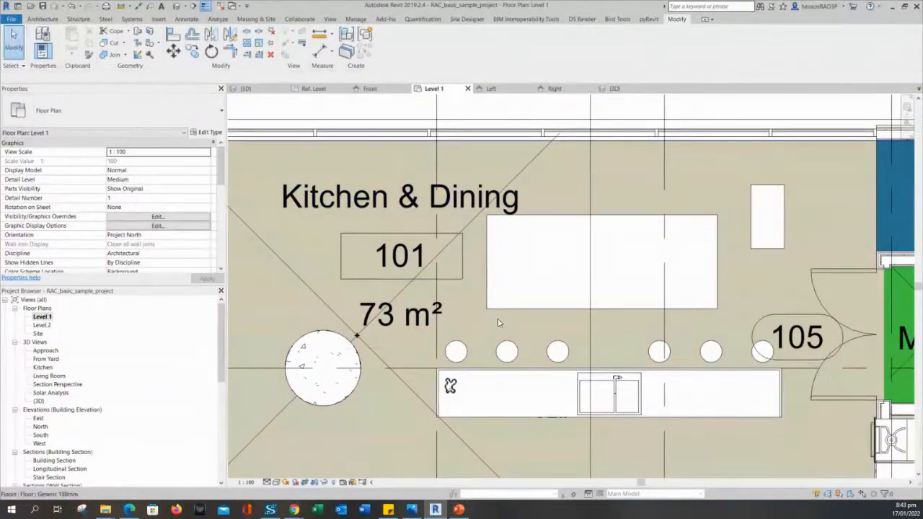
click(503, 285)
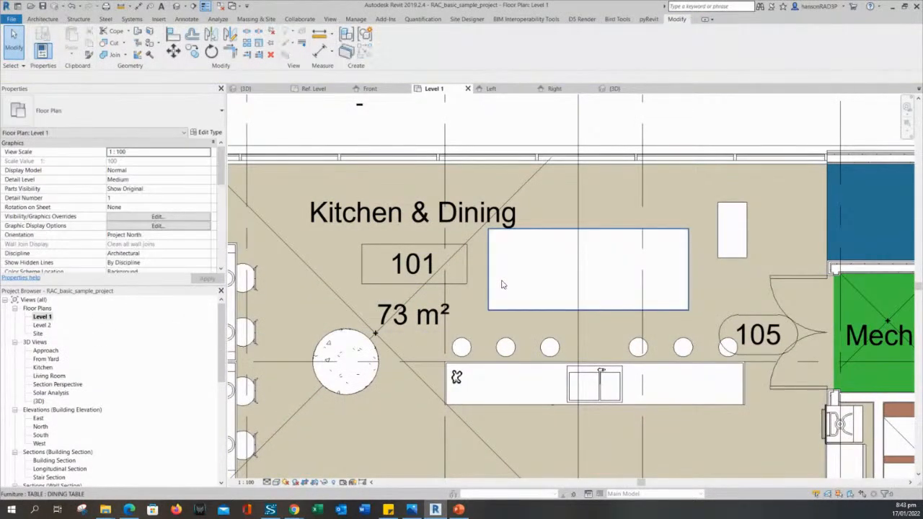
key(Escape)
key(ctrl+s)
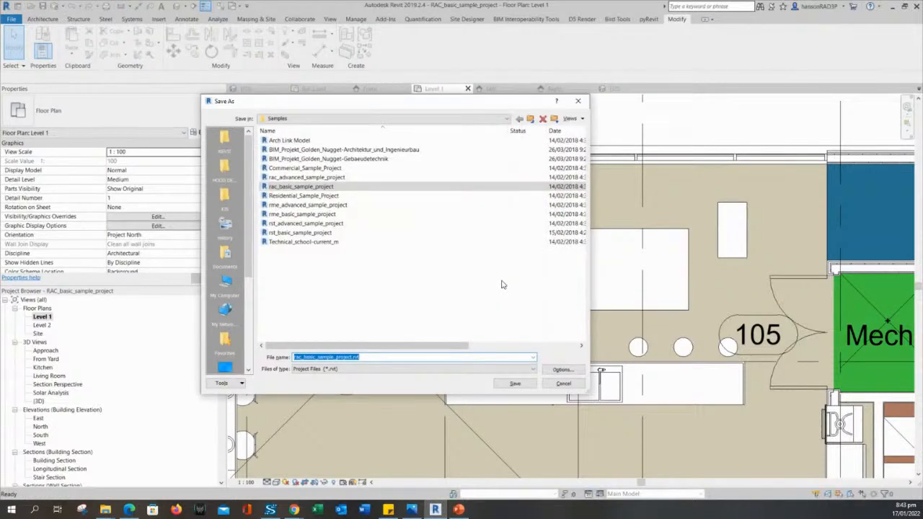
key(Escape)
Select the dining table in the Kitchen & Dining plan and open its family for editing.
click(505, 242)
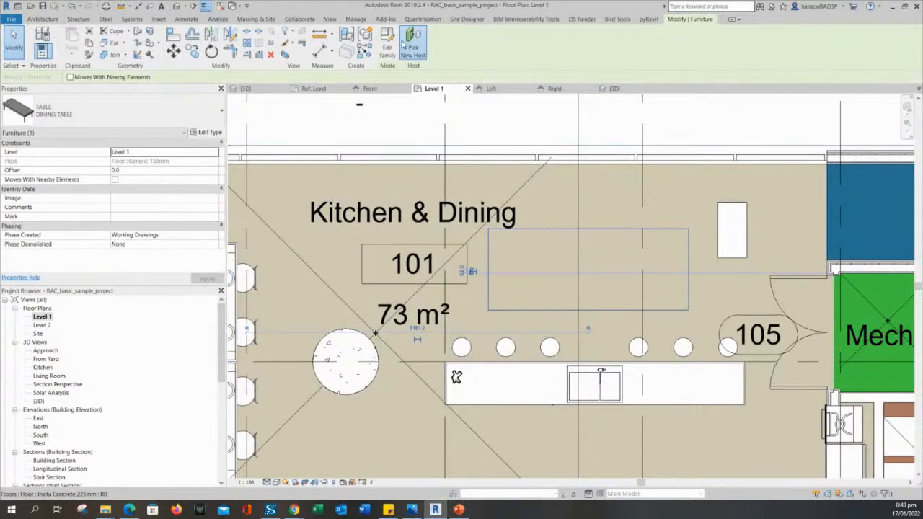
click(387, 49)
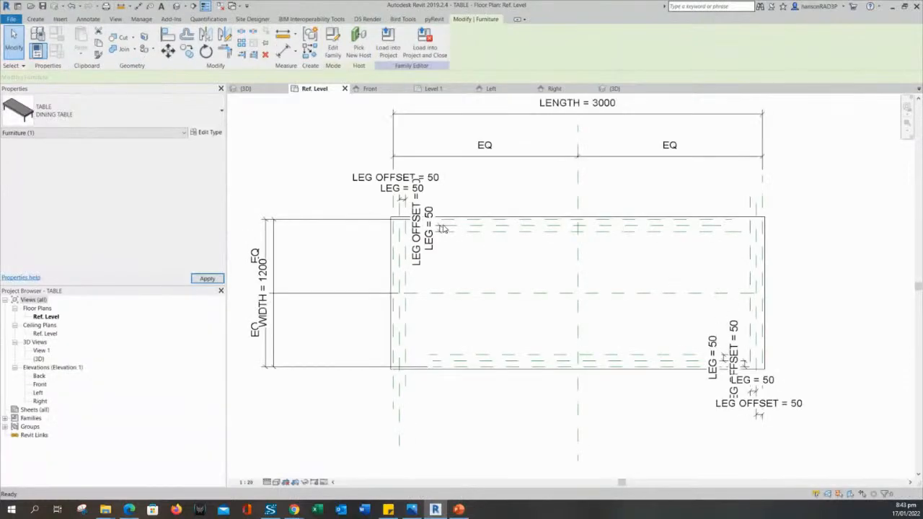
middle_drag(482, 282, 499, 287)
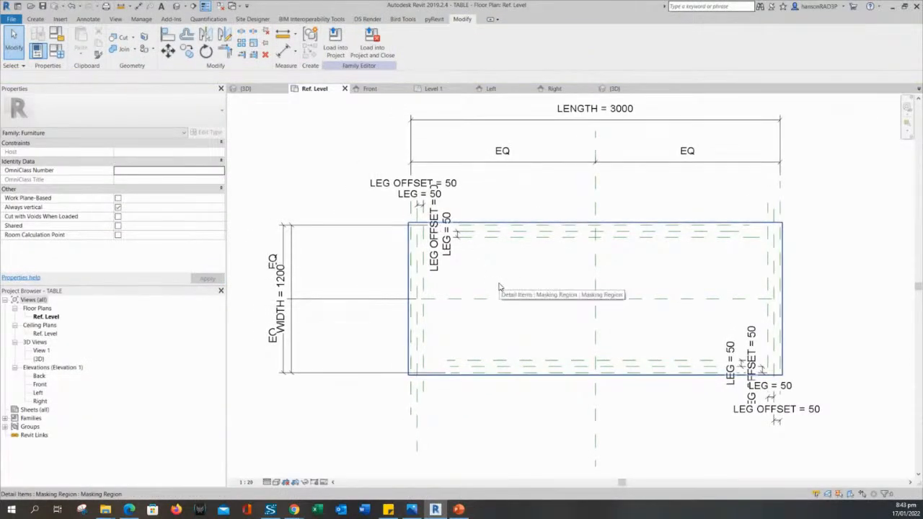
Examine the symbolic outline and the masking region in the family's Ref. Level plan by selecting them in turn.
scroll(498, 242, up, 2)
click(500, 224)
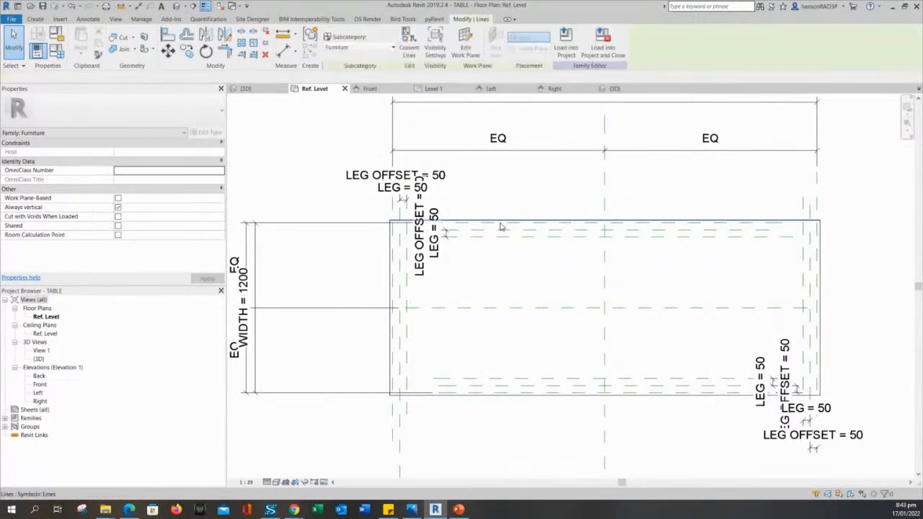
key(Escape)
middle_drag(513, 272, 515, 278)
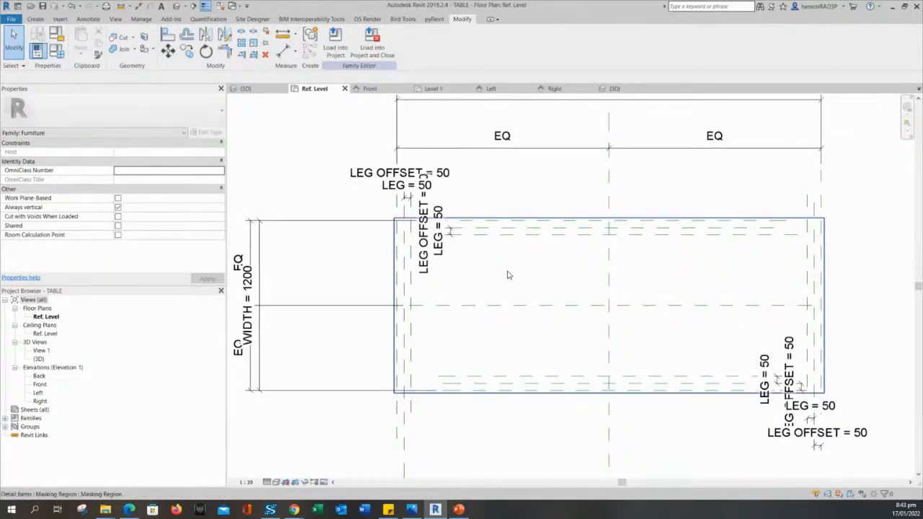
scroll(507, 275, down, 2)
middle_drag(510, 277, 587, 176)
click(601, 211)
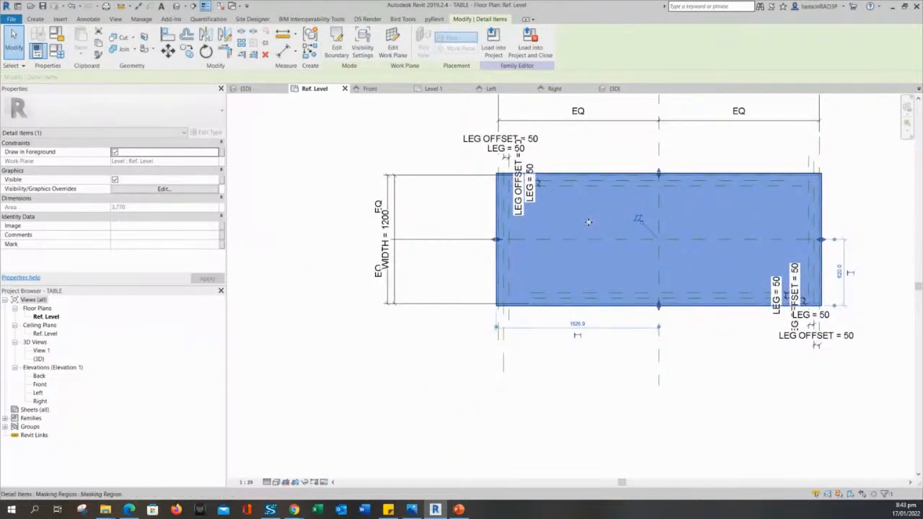
key(Escape)
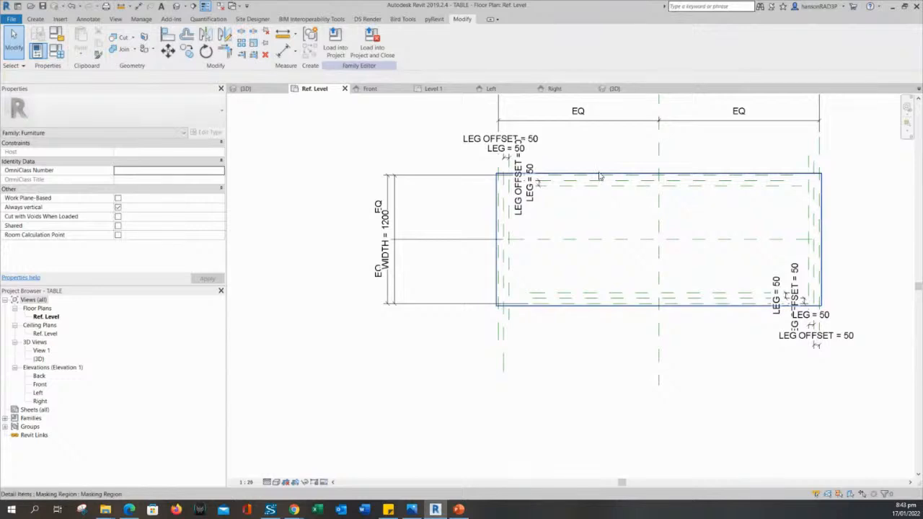
click(598, 176)
key(Escape)
click(598, 176)
middle_drag(629, 213, 551, 218)
key(Escape)
click(579, 191)
key(Escape)
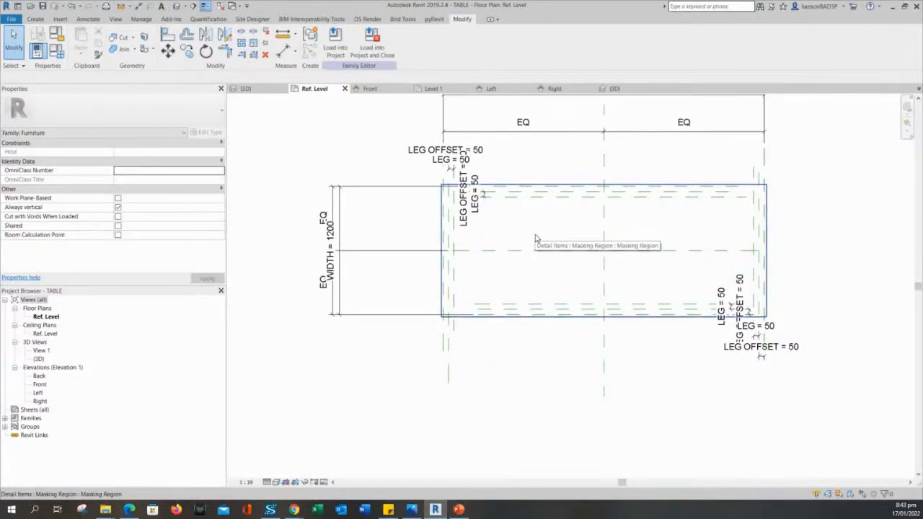
middle_drag(541, 243, 534, 256)
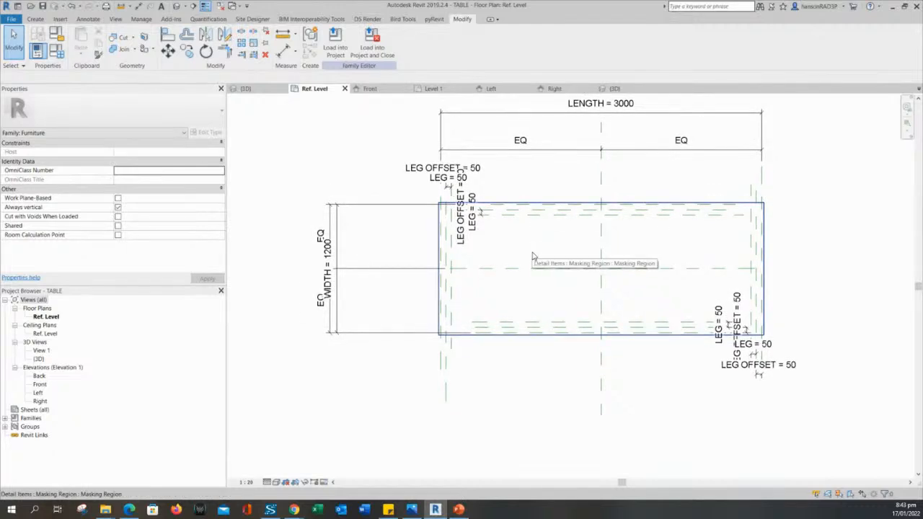
middle_drag(533, 255, 522, 266)
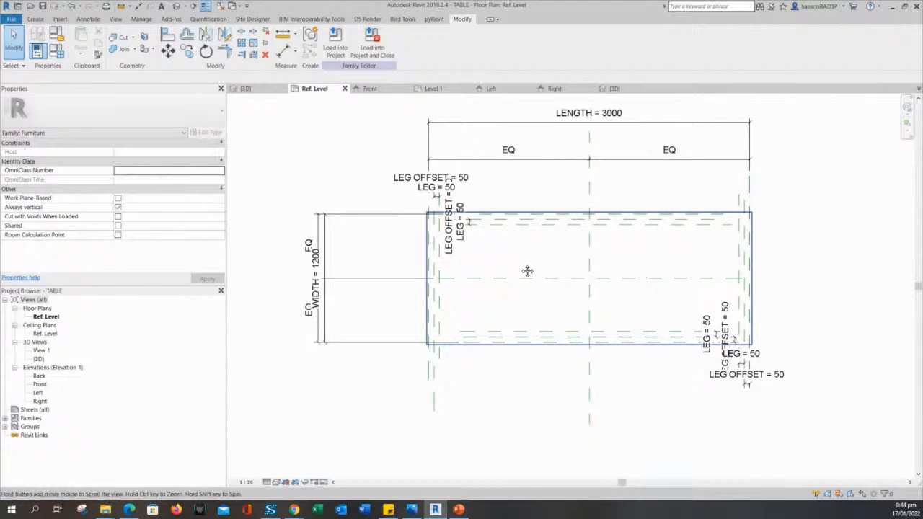
middle_drag(527, 270, 544, 263)
middle_drag(368, 185, 421, 203)
scroll(352, 154, down, 1)
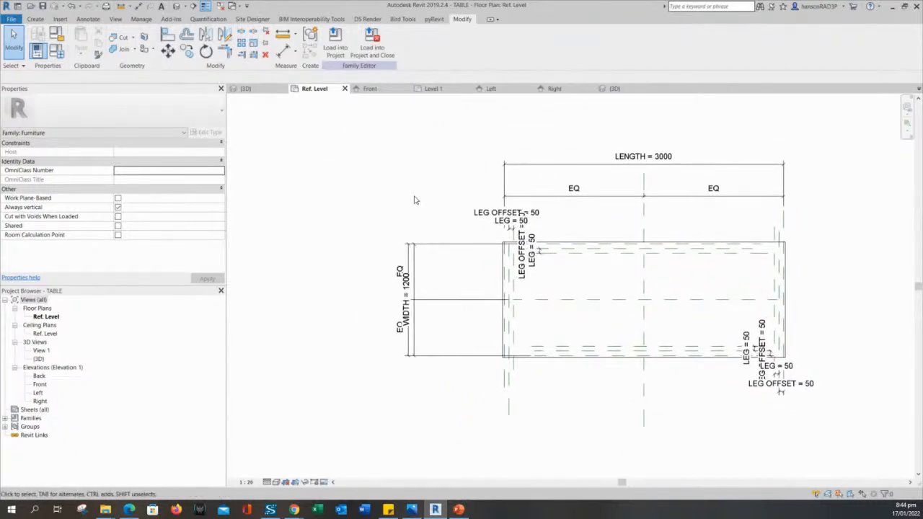
Switch to the family's 3D view and apply the COFFEE TABLE family type.
click(261, 93)
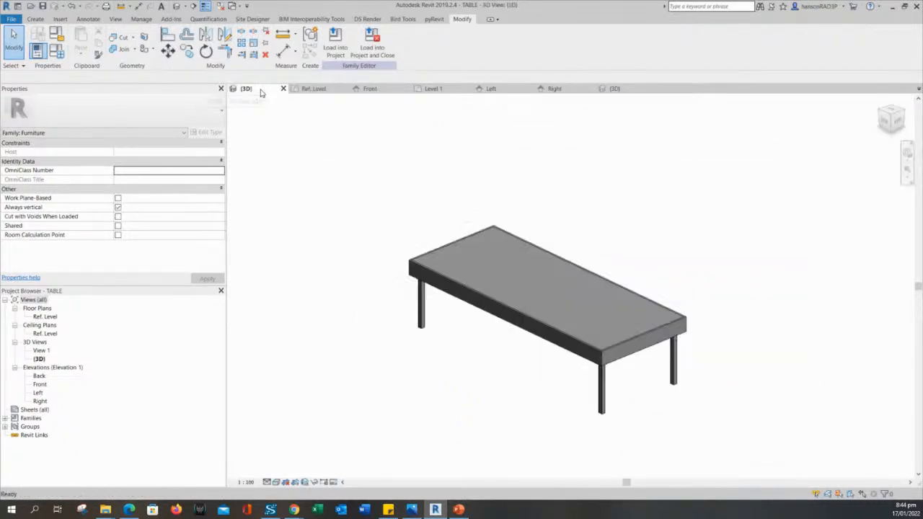
middle_drag(424, 325, 502, 249)
scroll(542, 272, down, 2)
shift+middle_drag(583, 316, 732, 318)
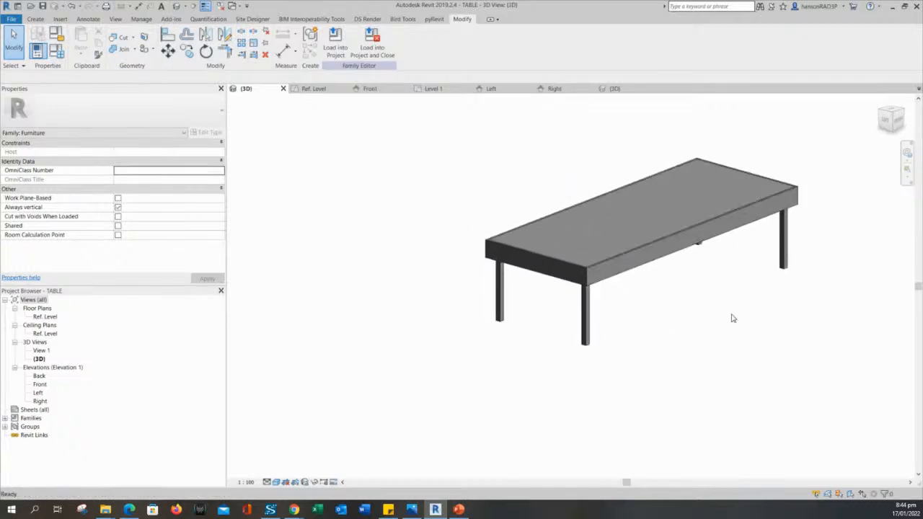
shift+middle_drag(676, 323, 880, 328)
middle_drag(595, 291, 598, 310)
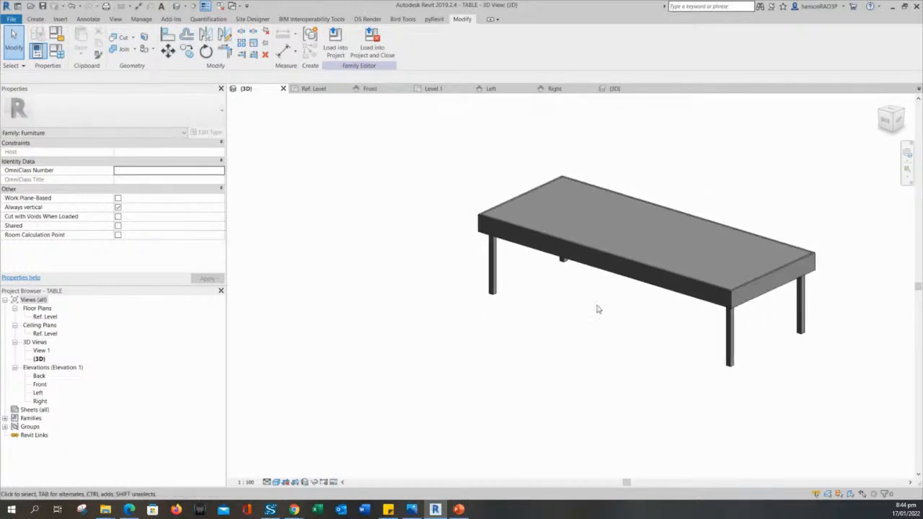
scroll(598, 310, up, 2)
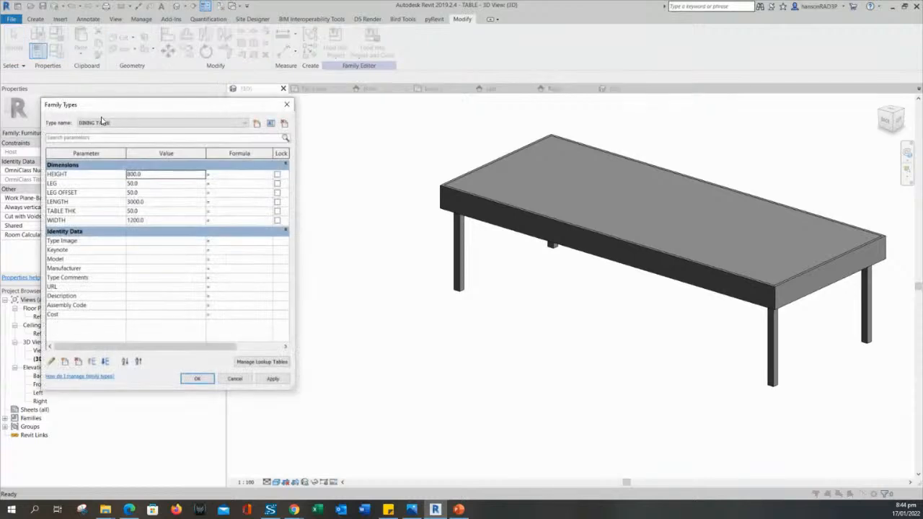
click(116, 125)
click(114, 130)
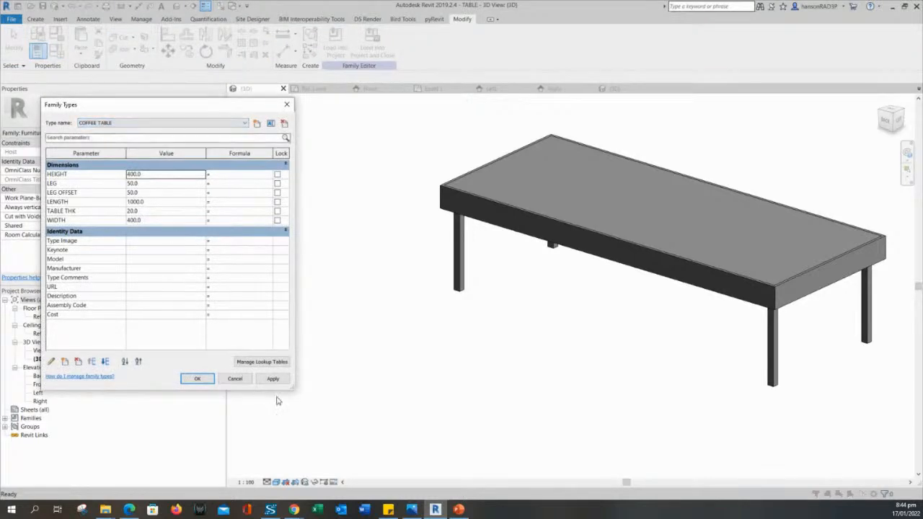
click(278, 381)
click(200, 383)
scroll(715, 365, up, 4)
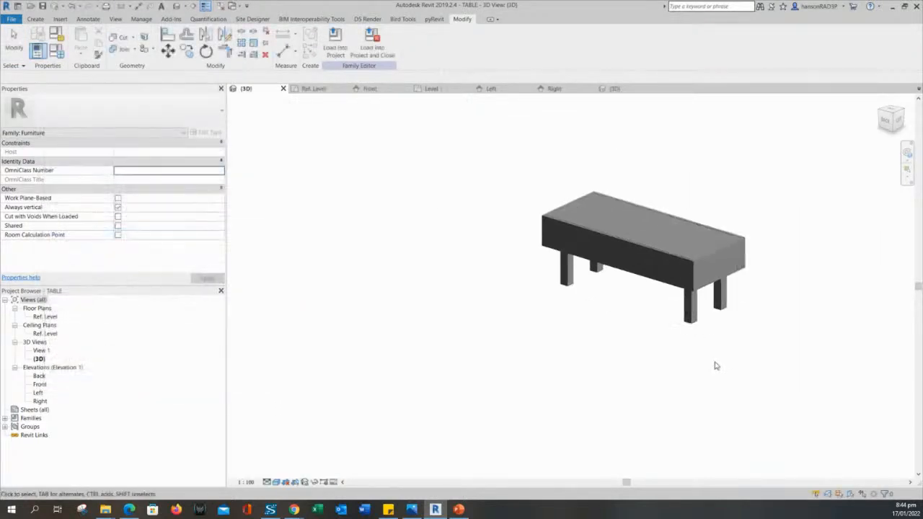
Examine the coffee table's tabletop and surrounding frame as separate solids in the 3D view.
shift+middle_drag(558, 289, 480, 320)
click(594, 171)
key(Escape)
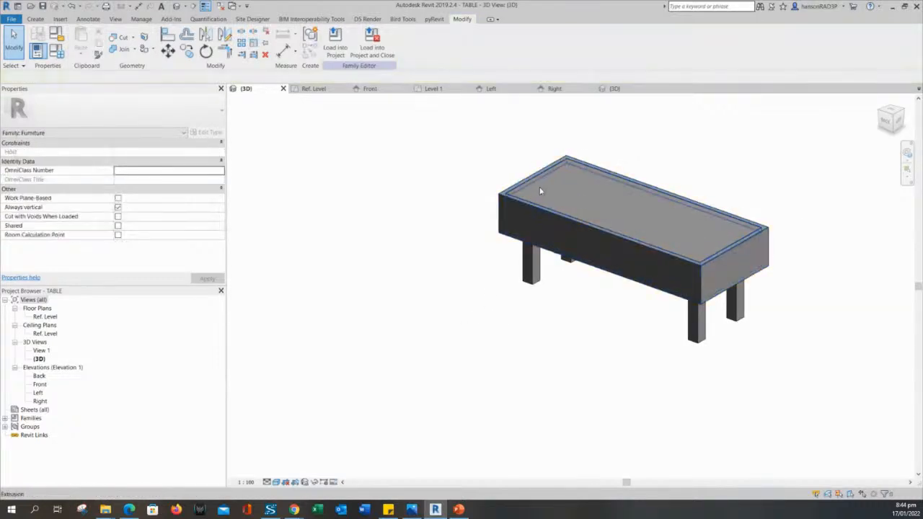
click(540, 187)
click(425, 205)
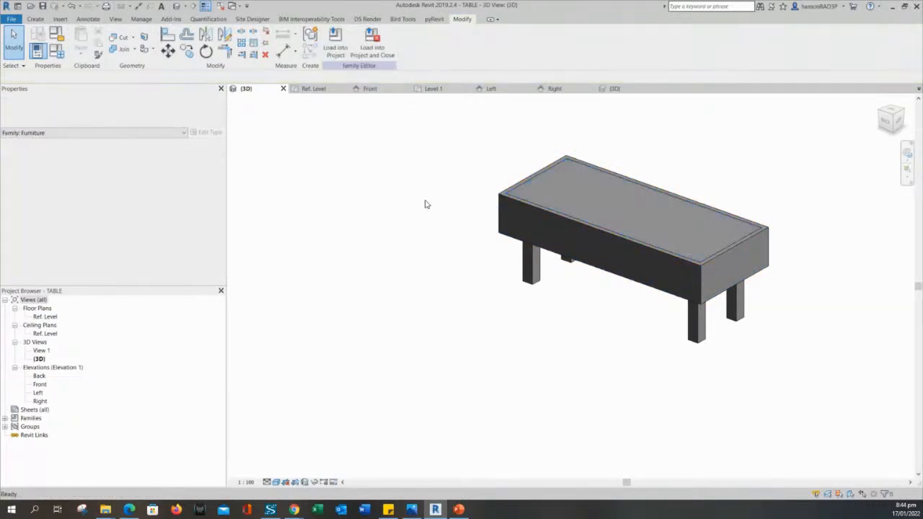
scroll(601, 302, up, 2)
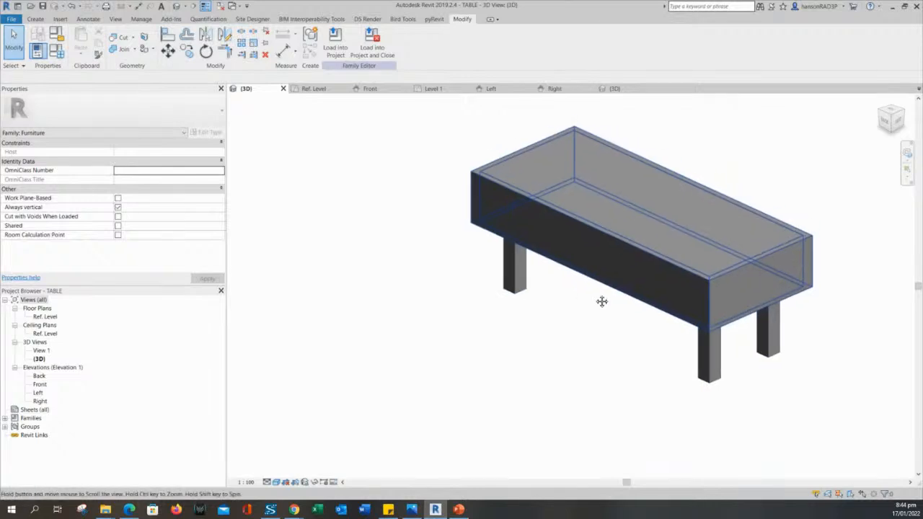
middle_drag(368, 266, 362, 274)
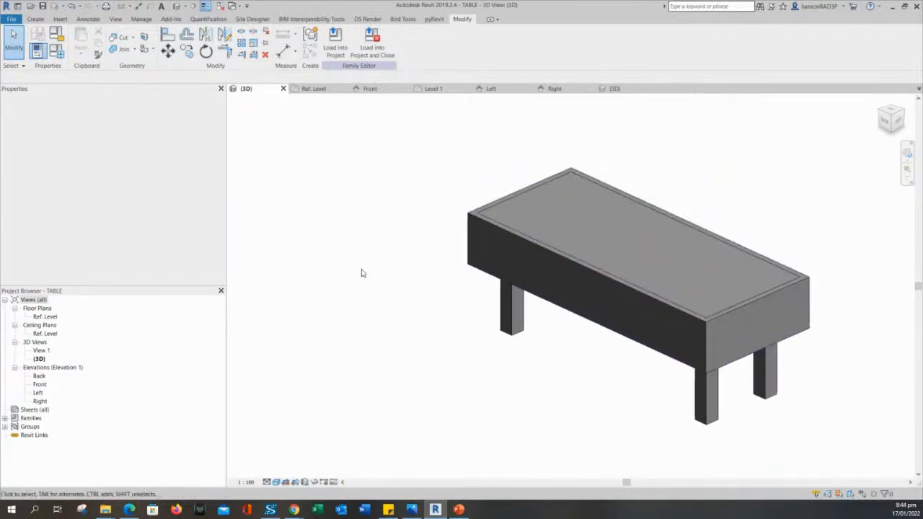
Open the material selection for the tabletop extrusion and create a new material.
click(522, 216)
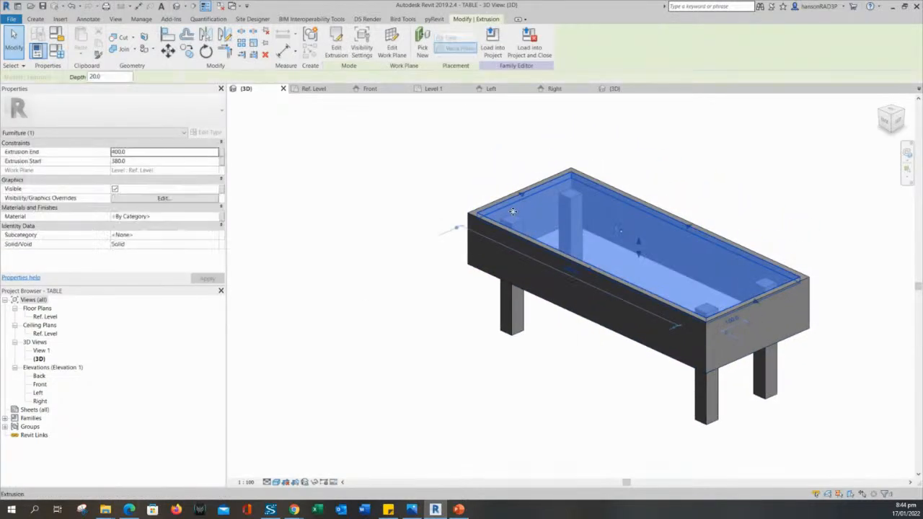
click(176, 216)
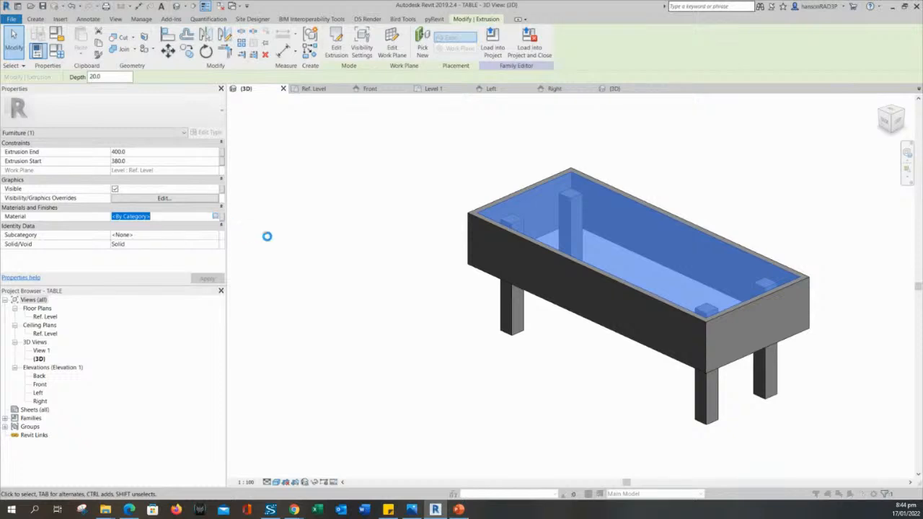
mouse_move(298, 67)
mouse_down()
mouse_move(282, 82)
mouse_move(253, 75)
mouse_move(279, 68)
mouse_up()
click(123, 359)
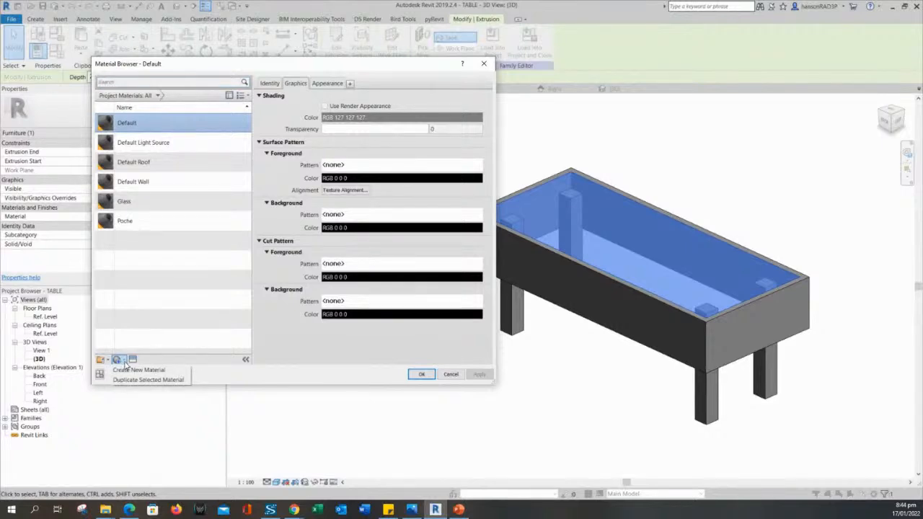
click(132, 370)
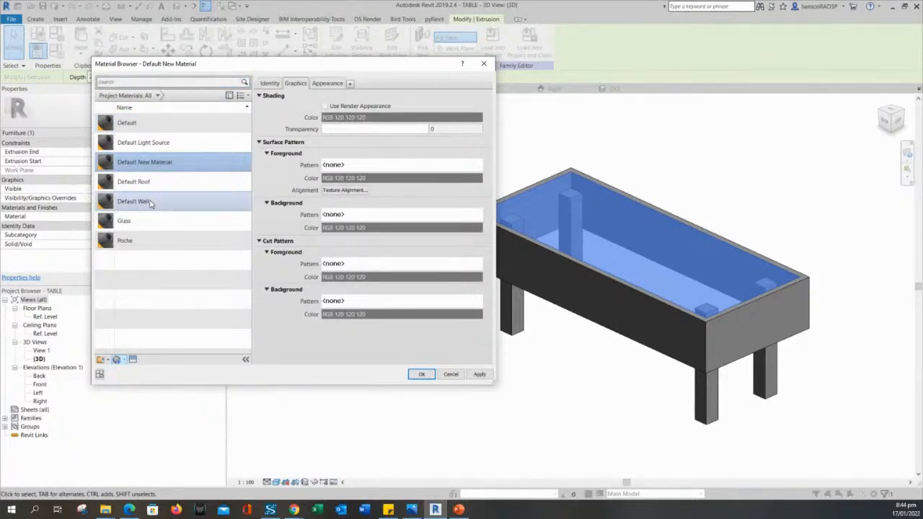
Assign the existing Glass material to the tabletop extrusion.
click(137, 224)
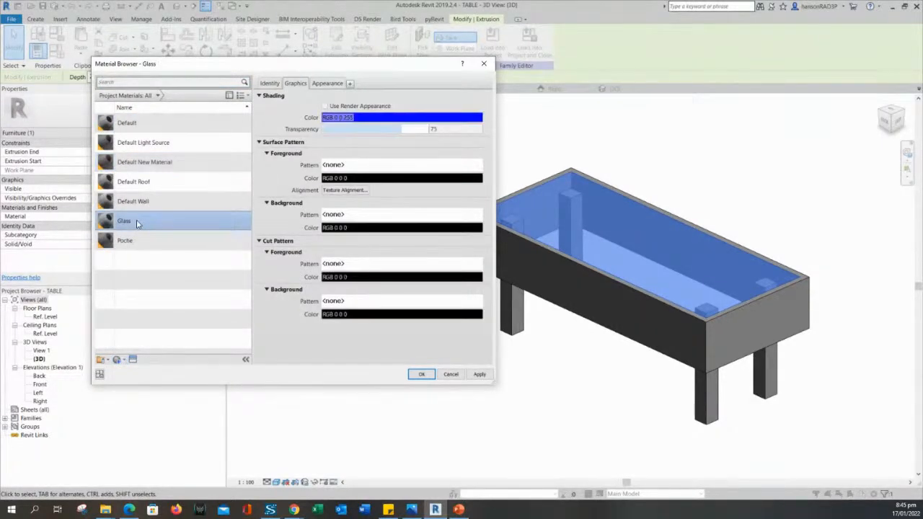
click(479, 374)
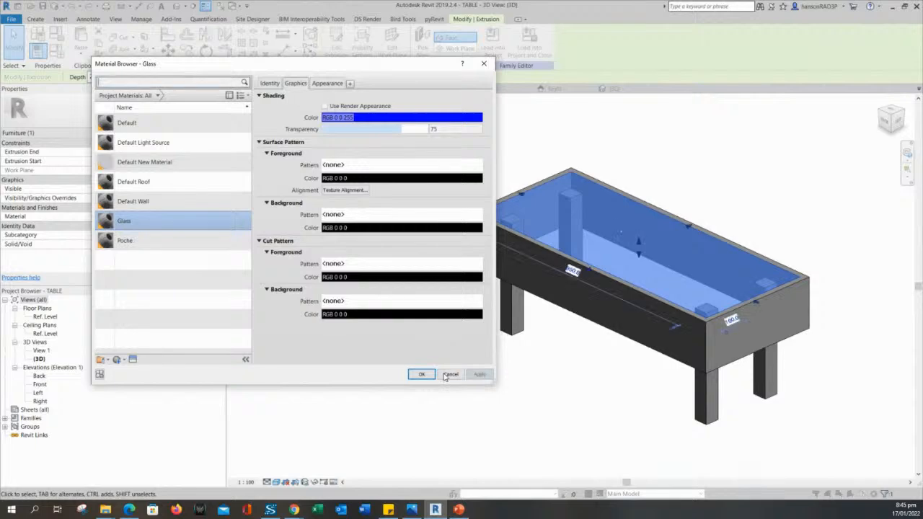
click(422, 375)
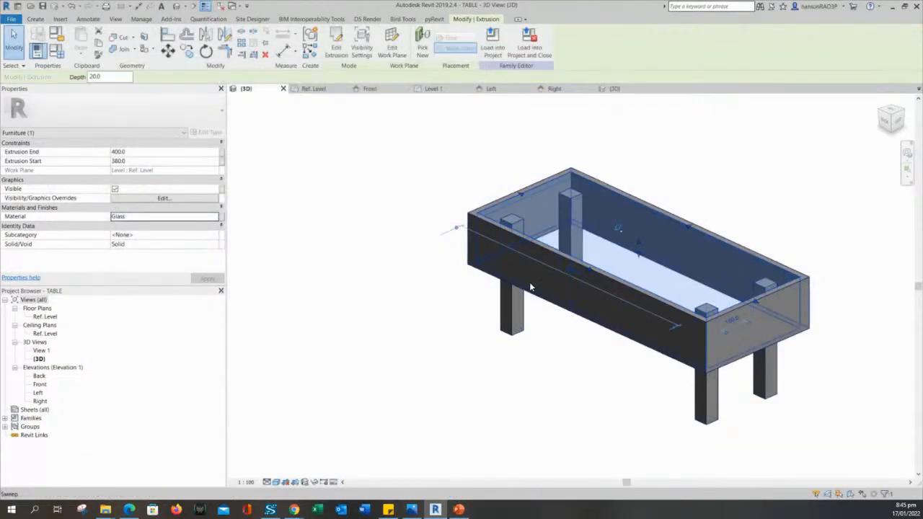
click(529, 287)
ctrl+click(514, 319)
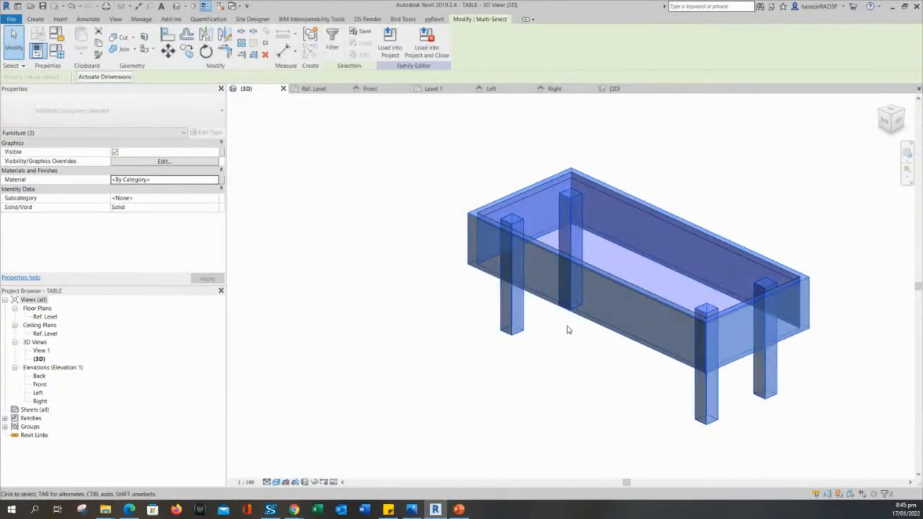
click(587, 356)
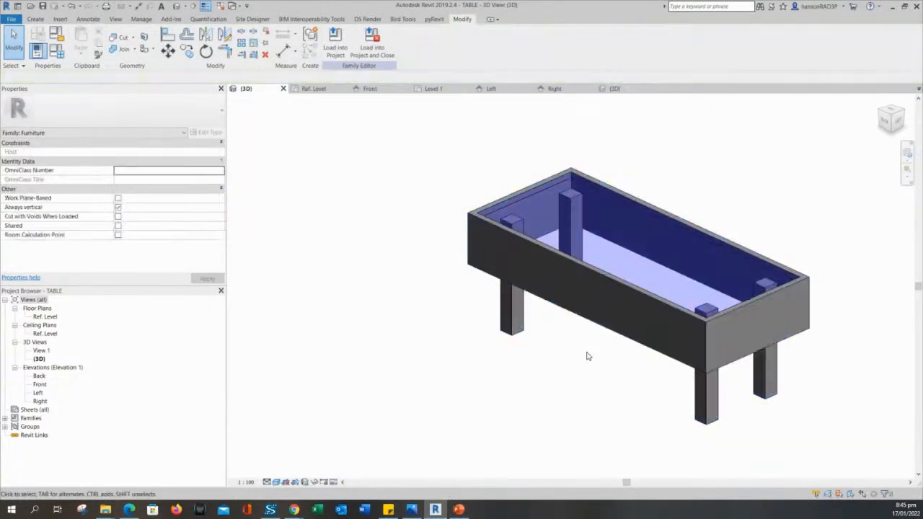
Open the material selection for the frame sweep and create a new material named COFFEE TABLE WOOD.
click(557, 303)
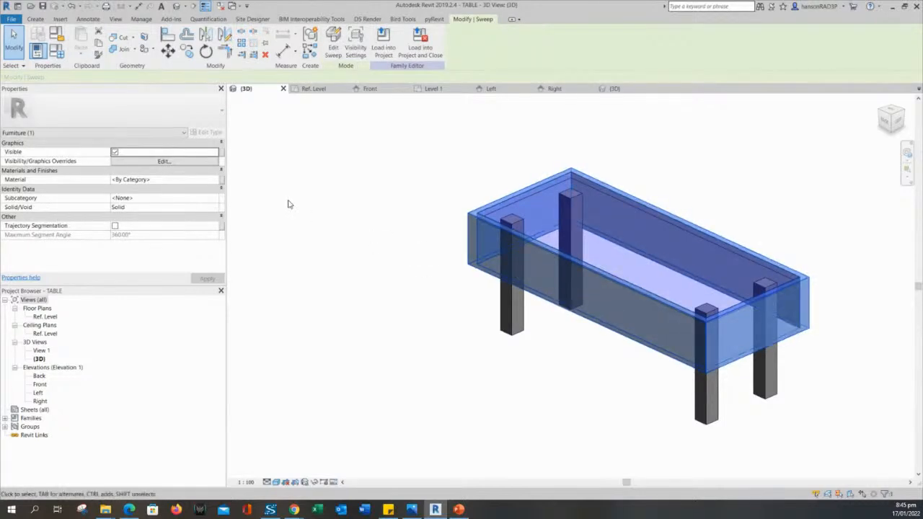
click(206, 180)
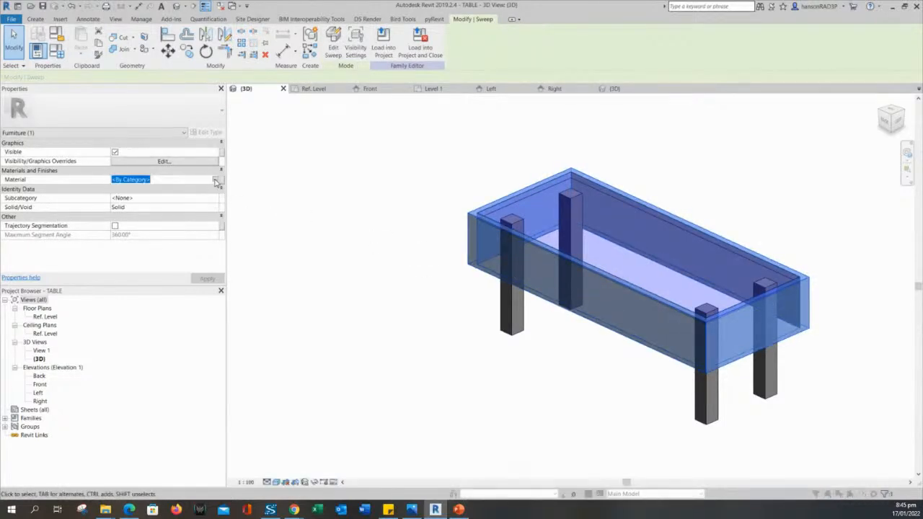
click(215, 180)
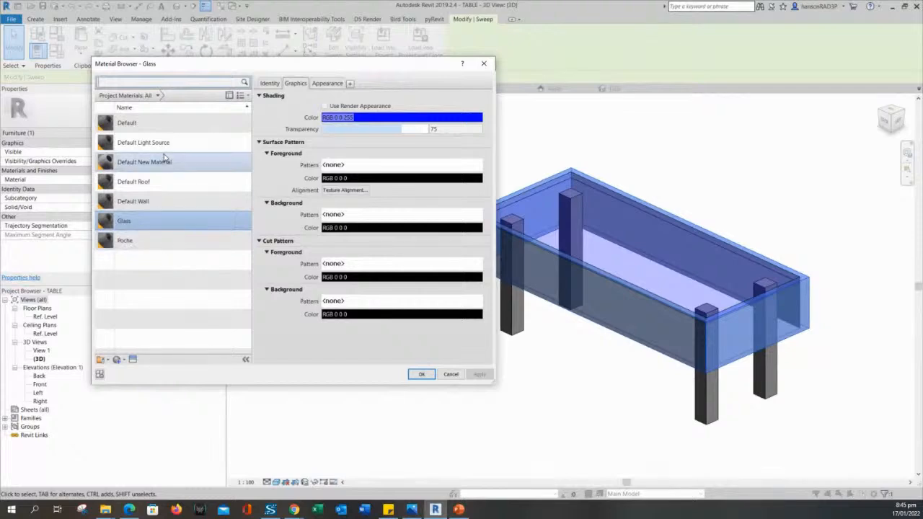
click(120, 359)
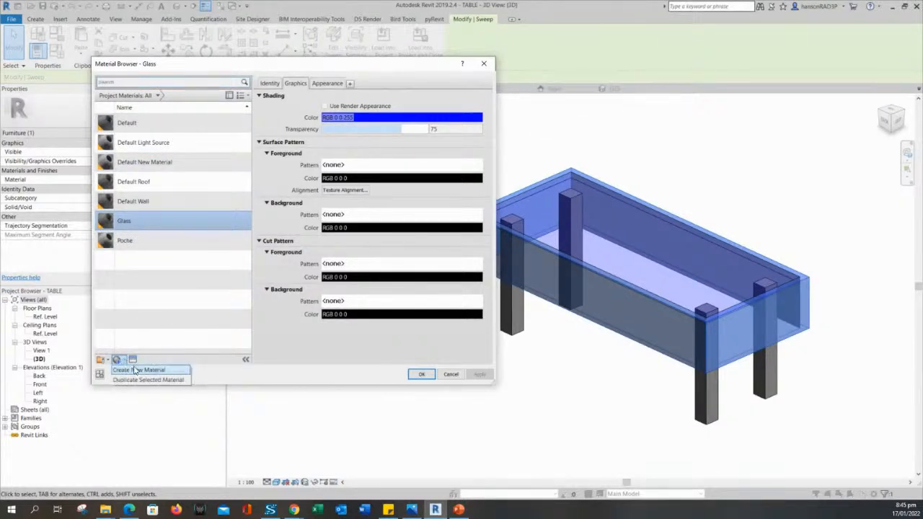
click(136, 370)
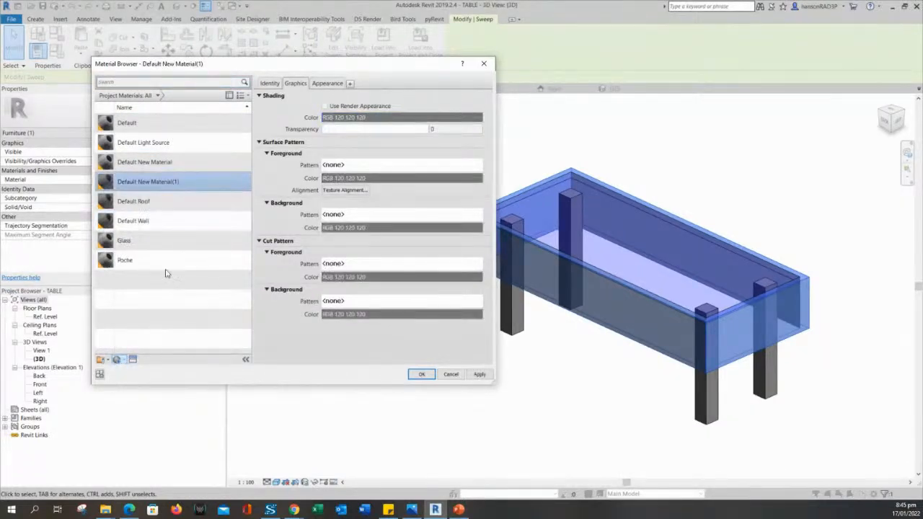
right_click(166, 183)
click(181, 207)
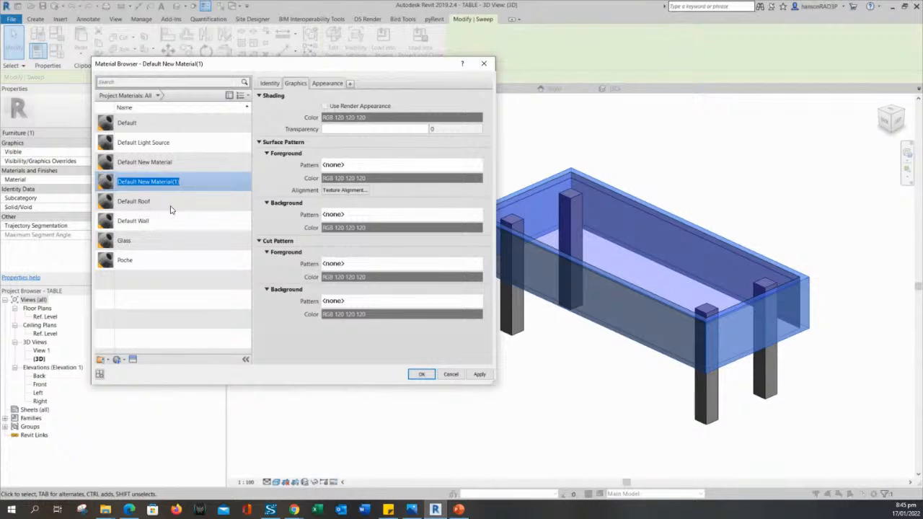
text(WOOD)
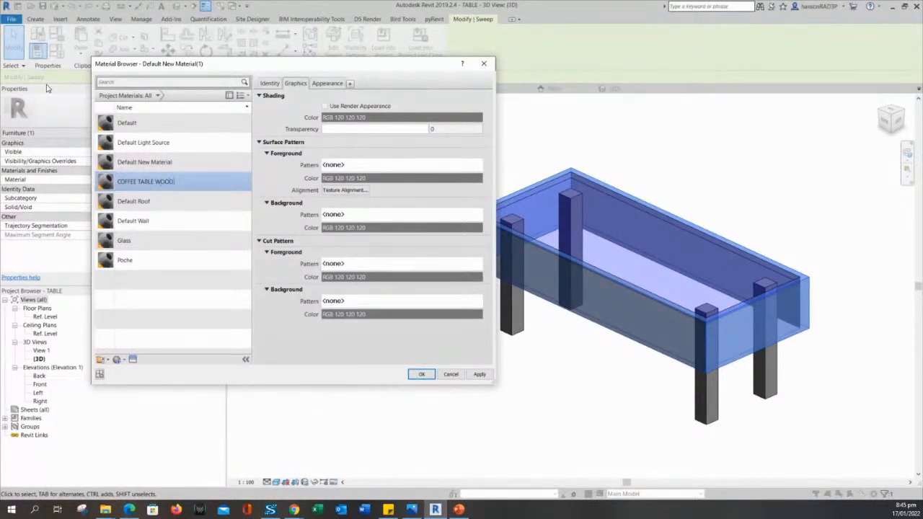
key(Return)
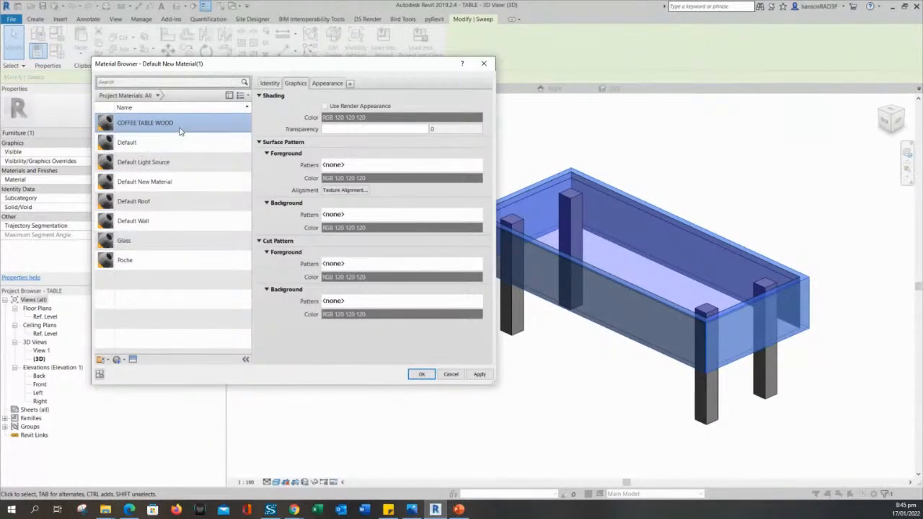
Set the COFFEE TABLE WOOD material's class to Wood, make its shading use the render appearance, and open its appearance settings.
click(271, 84)
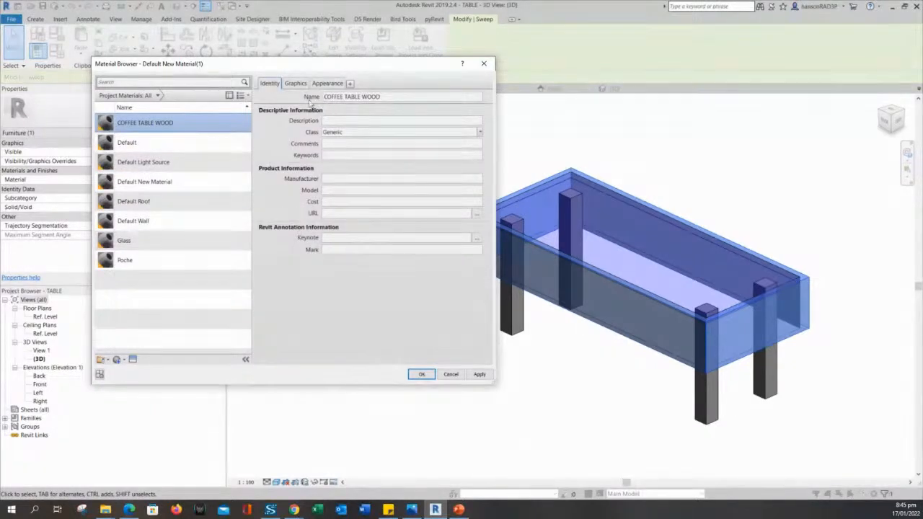
click(479, 132)
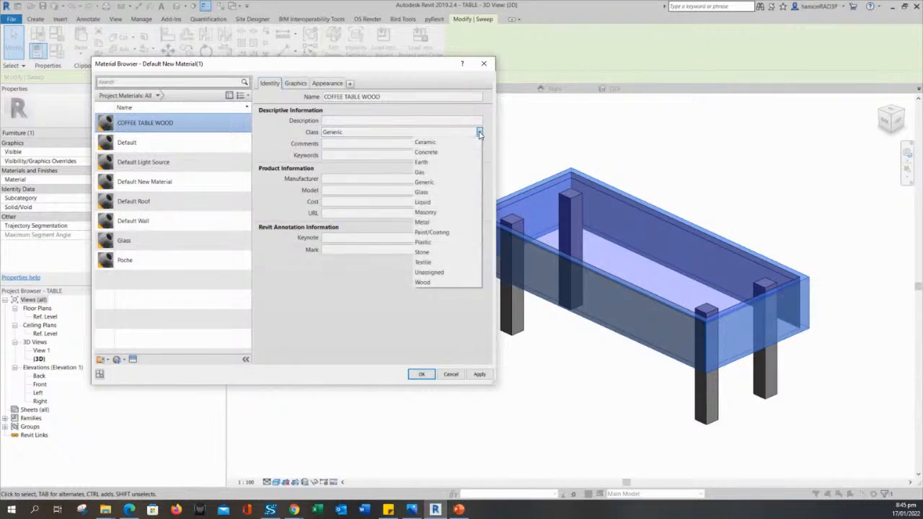
click(443, 281)
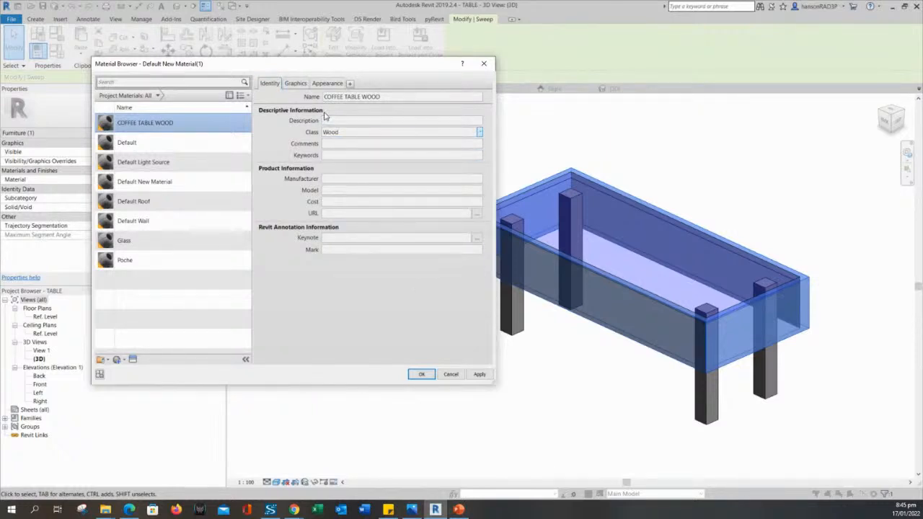
click(297, 84)
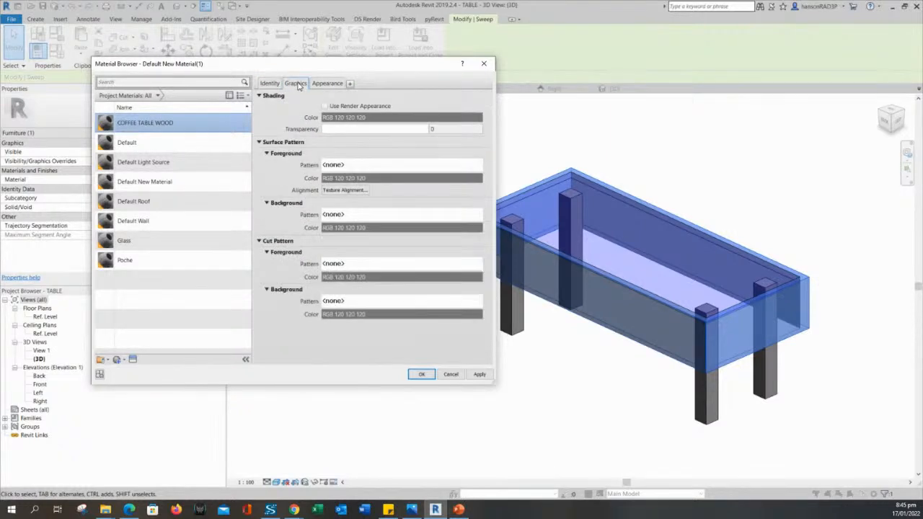
click(325, 106)
click(325, 84)
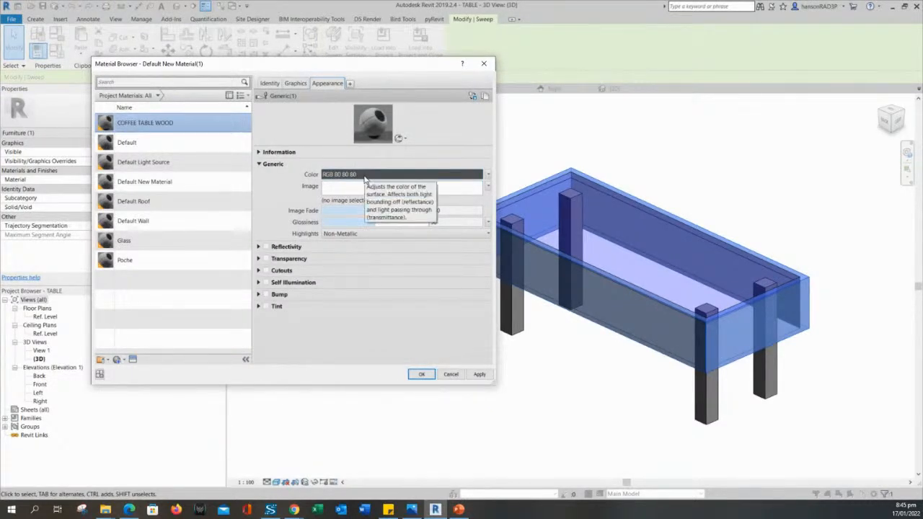
click(364, 175)
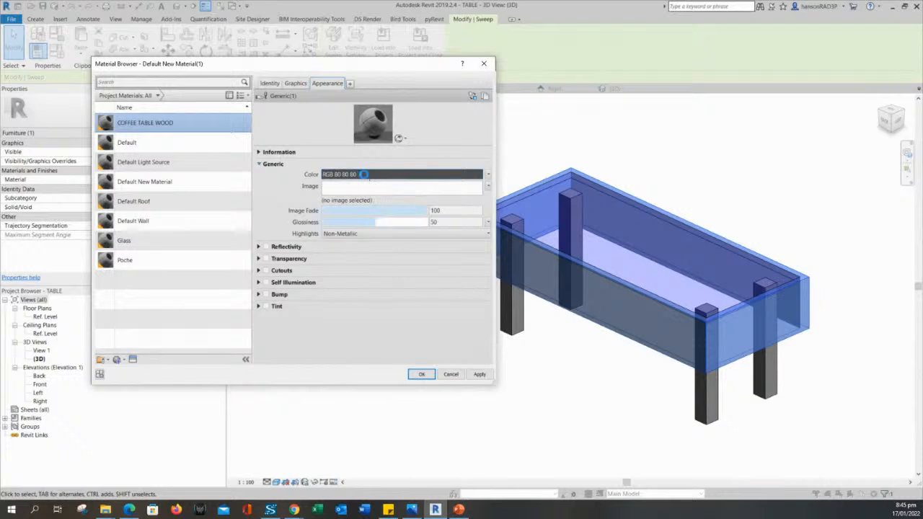
click(372, 305)
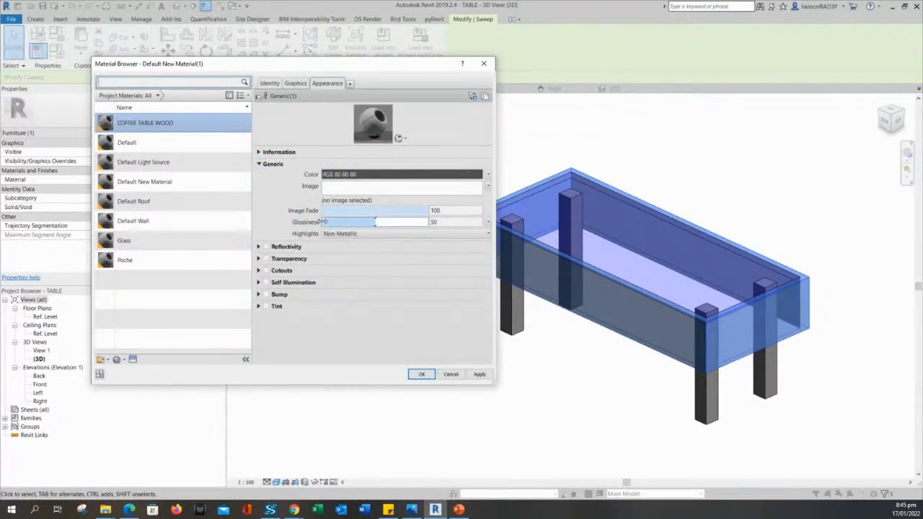
click(352, 202)
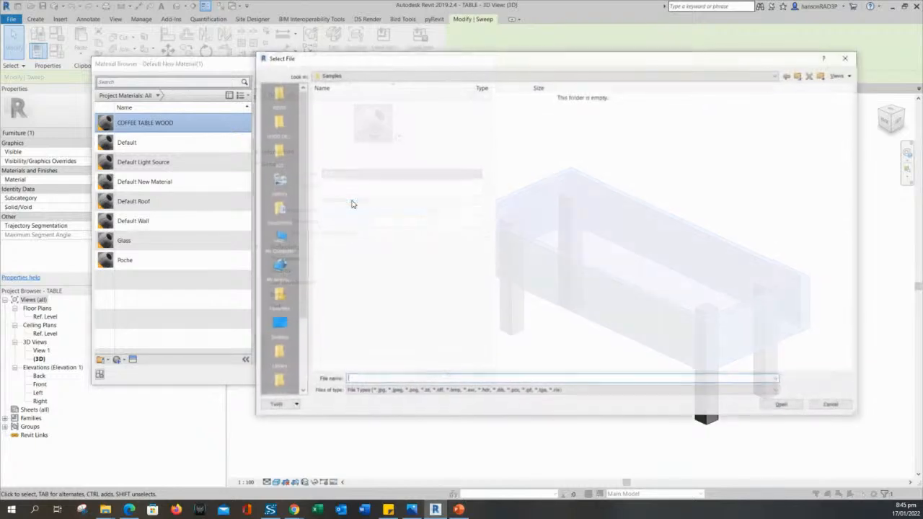
key(Escape)
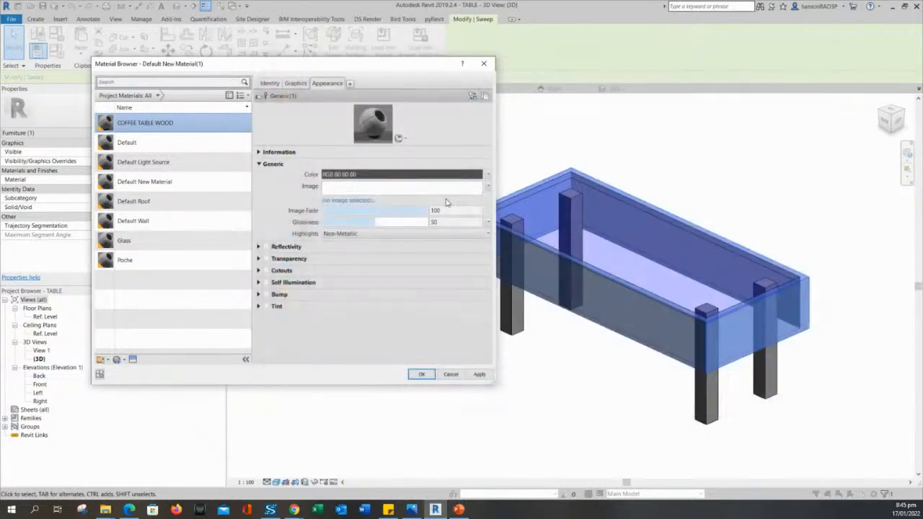
click(354, 201)
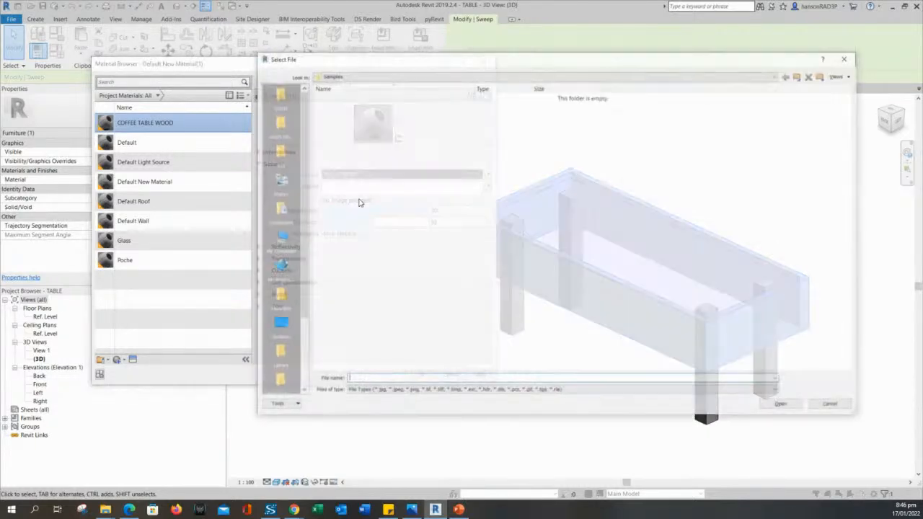
key(Escape)
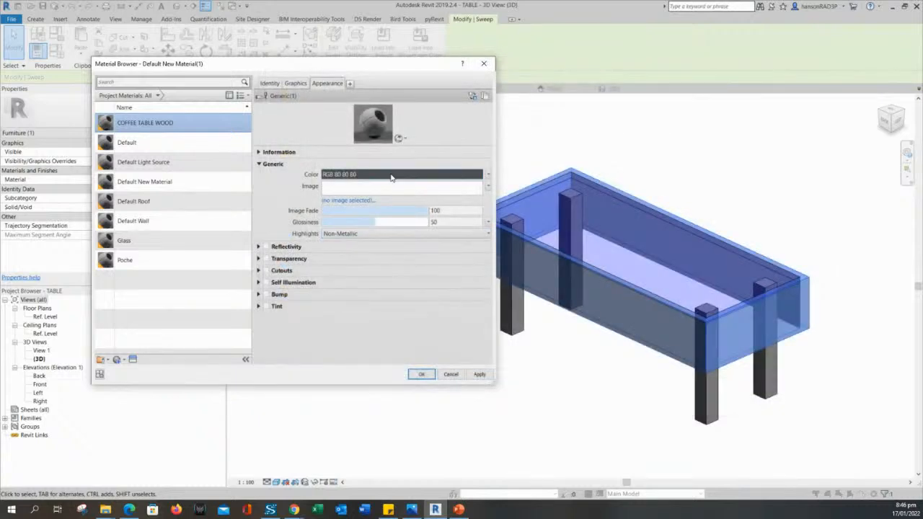
Set the COFFEE TABLE WOOD appearance colour to brown RGB 142-71-0 and assign the material to the frame sweep.
click(387, 174)
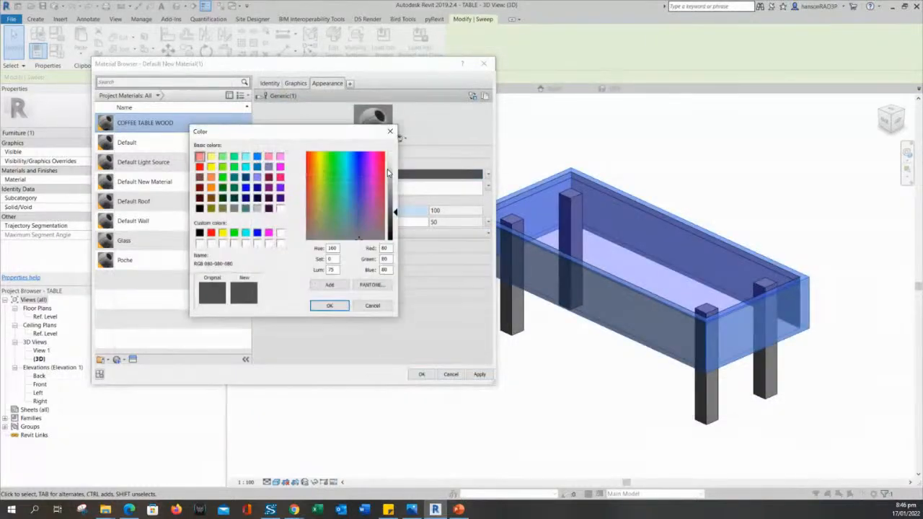
click(211, 188)
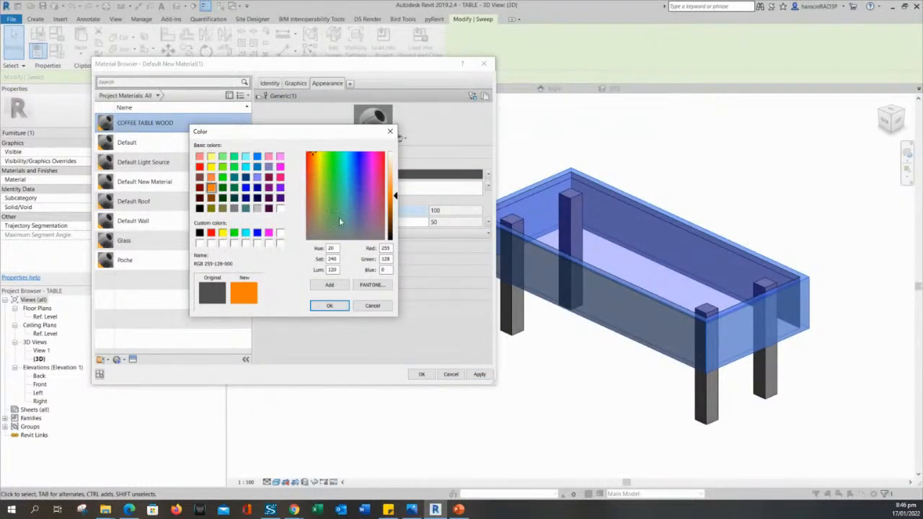
drag(394, 195, 394, 217)
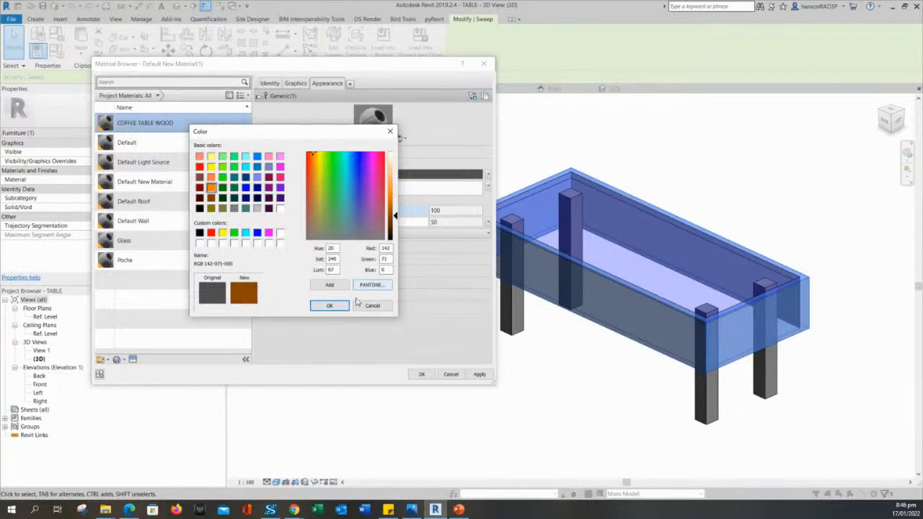
click(328, 306)
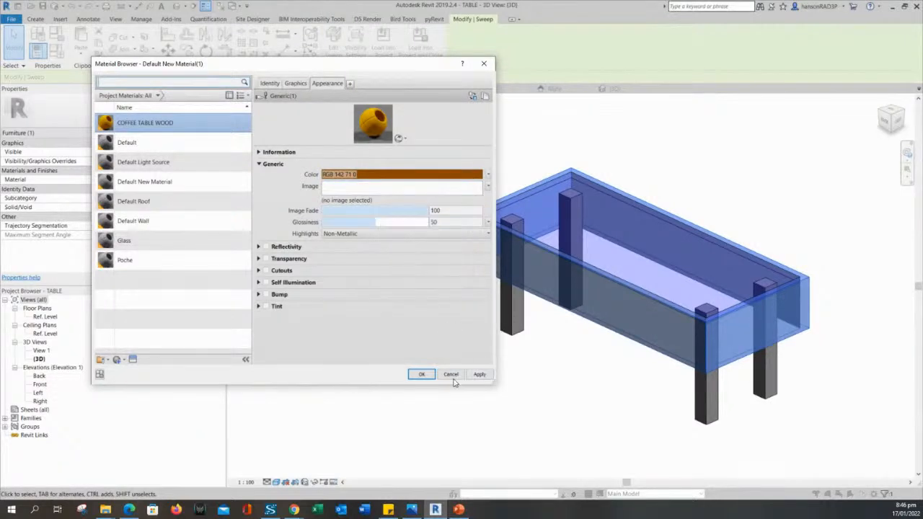
click(477, 375)
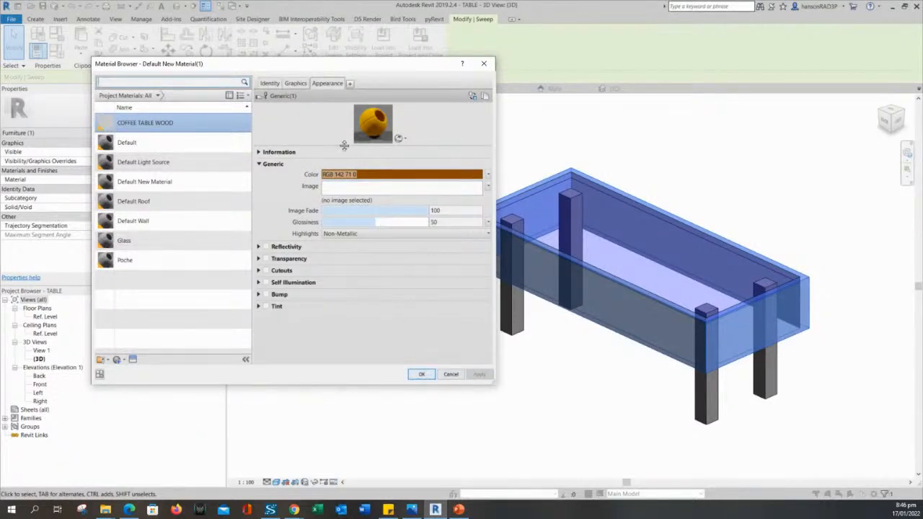
click(422, 374)
click(482, 384)
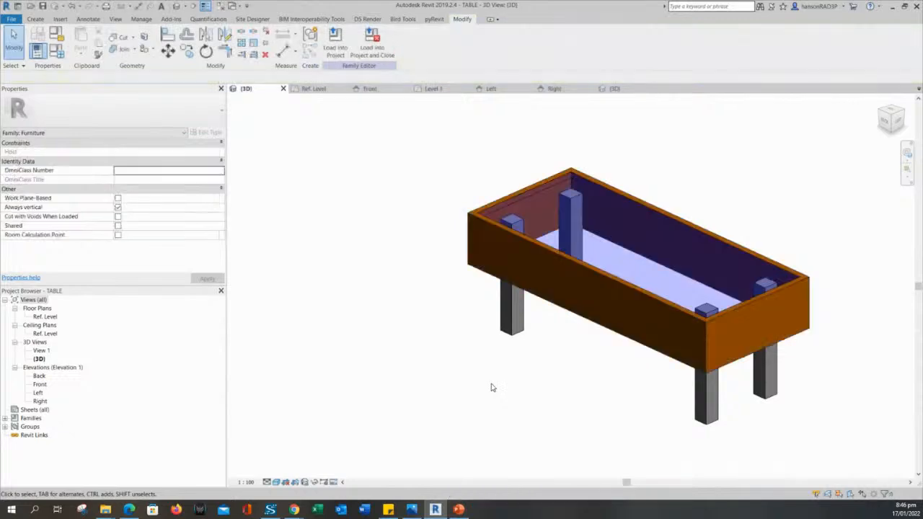
Open the material selection for the table legs extrusion and create a new material named STEEL.
scroll(533, 382, down, 3)
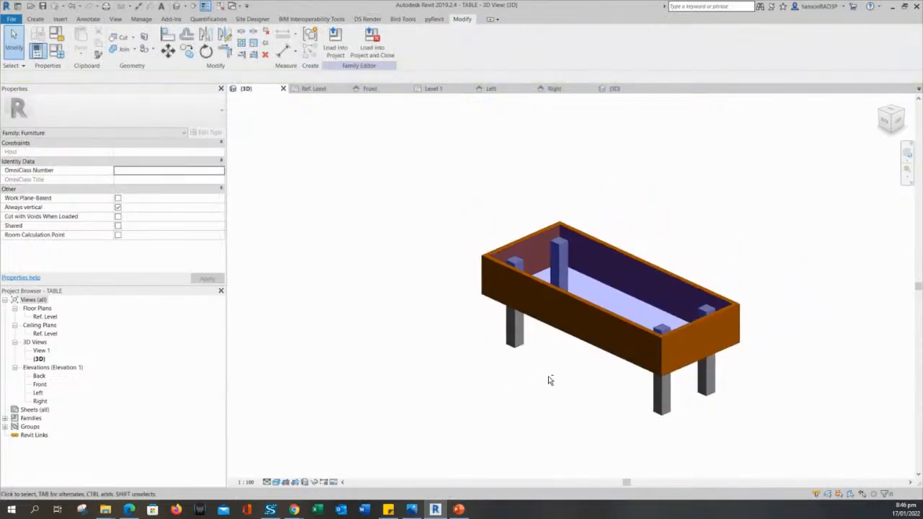
click(665, 393)
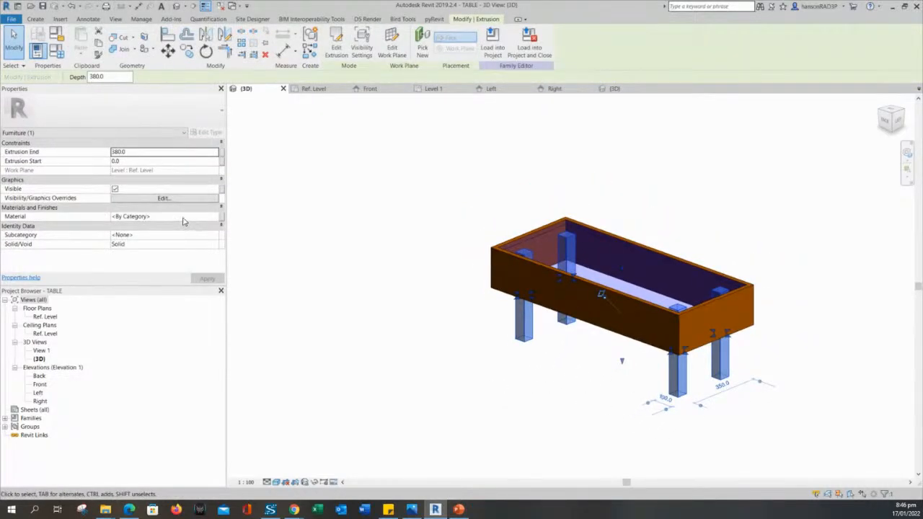
click(204, 216)
click(215, 217)
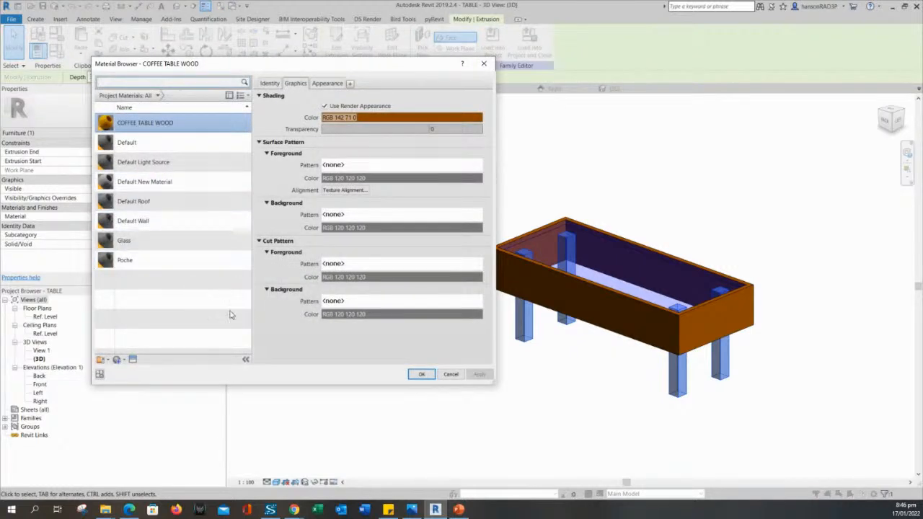
click(120, 360)
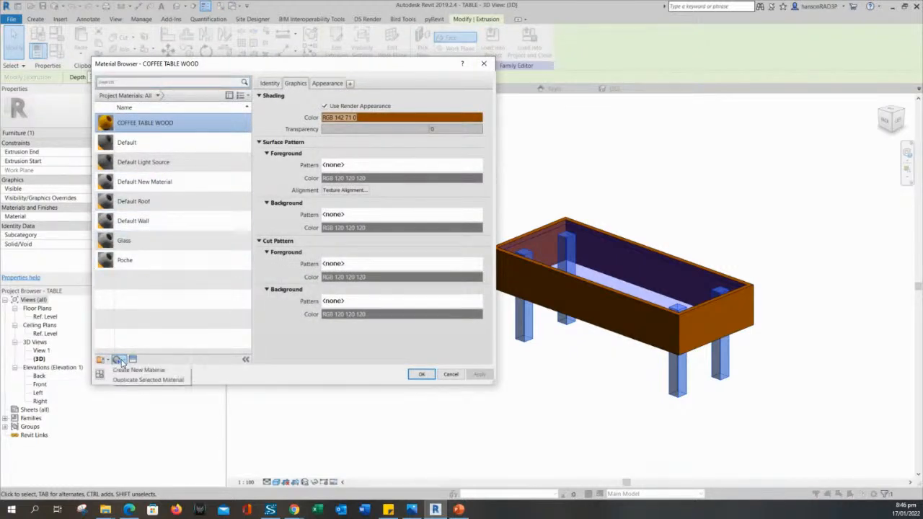
click(139, 369)
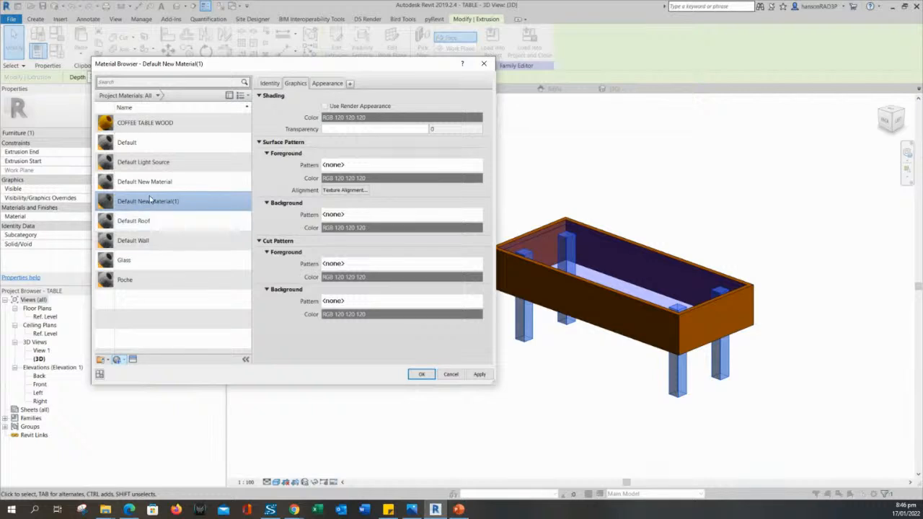
right_click(150, 201)
click(163, 216)
text(S)
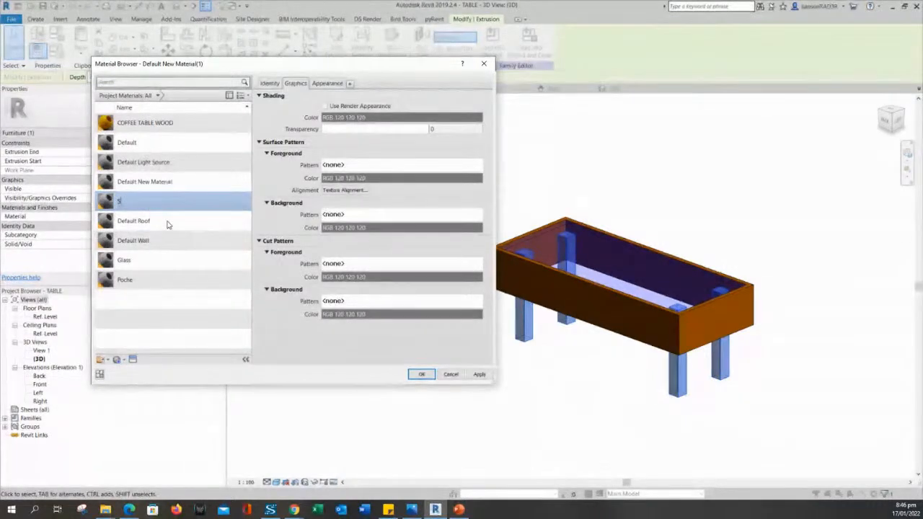
text(TEEL)
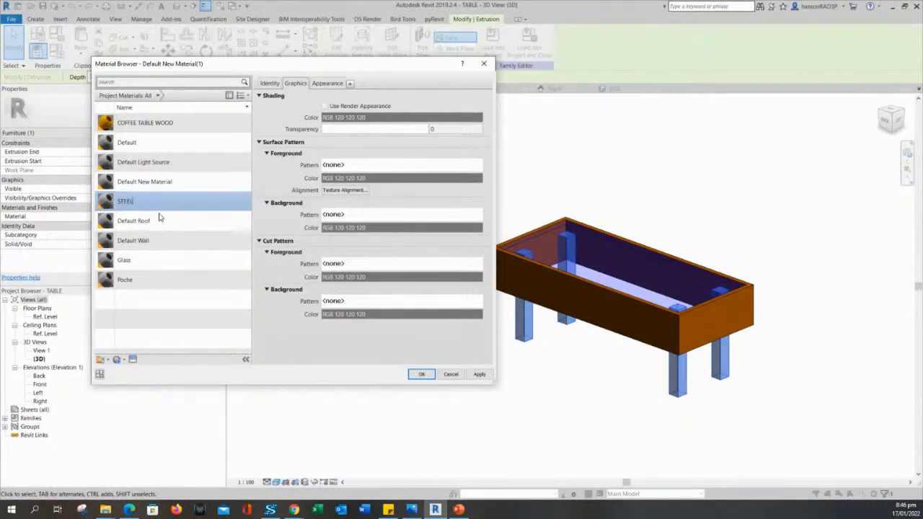
key(Return)
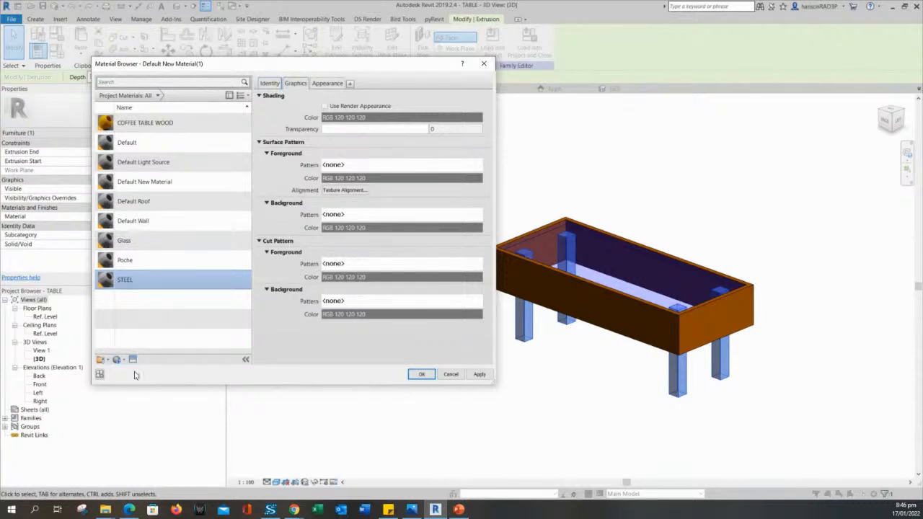
Search the appearance asset library for STEEL and replace the STEEL material's appearance with the Semi-Polished metal asset.
click(271, 84)
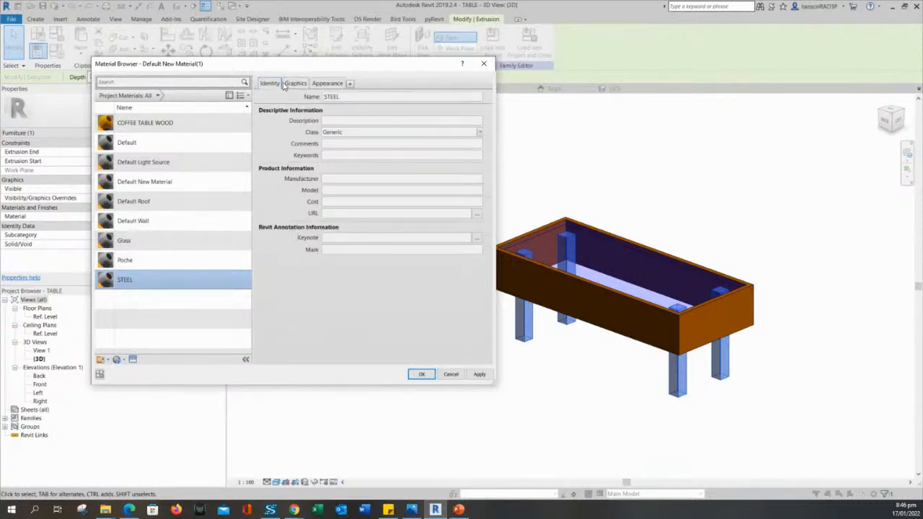
click(293, 83)
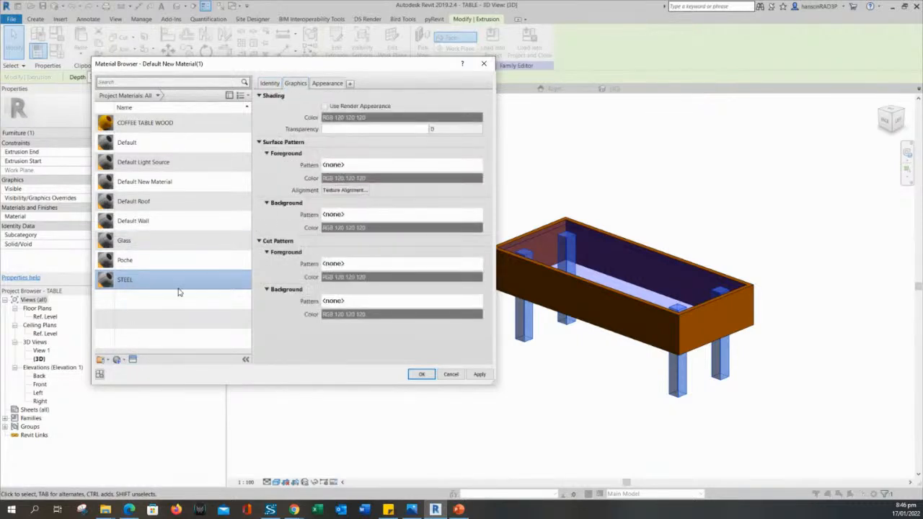
click(132, 360)
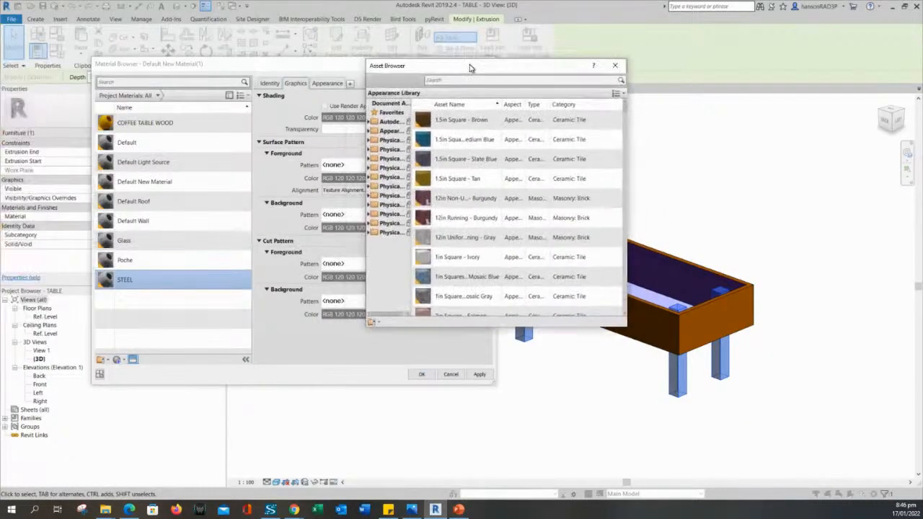
drag(469, 64, 423, 70)
click(404, 82)
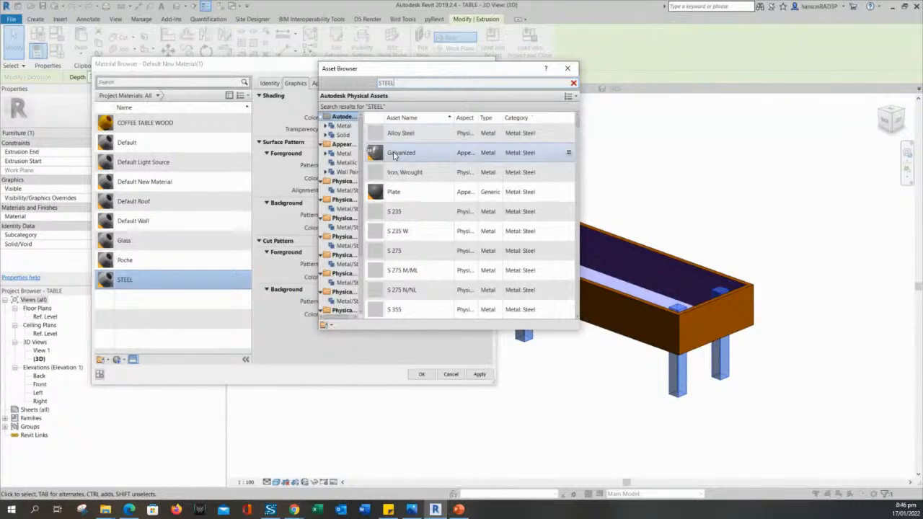
scroll(412, 210, down, 5)
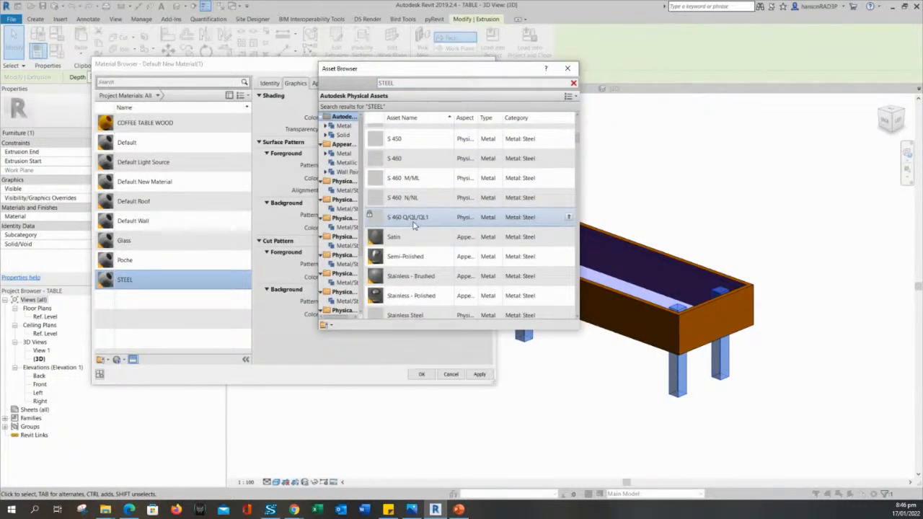
scroll(414, 225, down, 1)
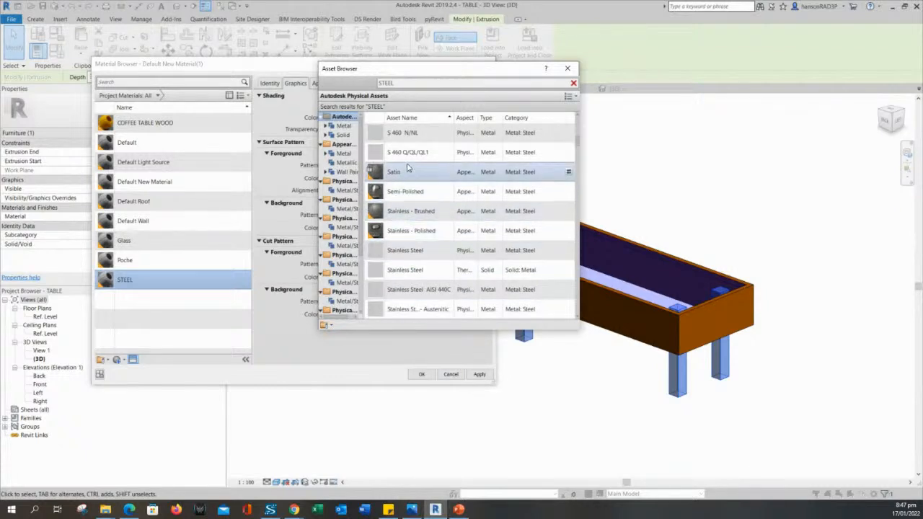
double_click(424, 191)
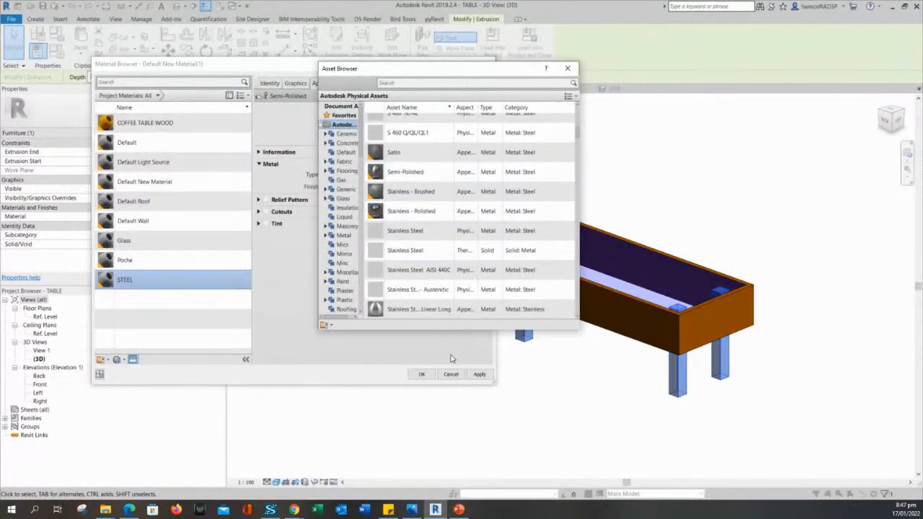
click(567, 67)
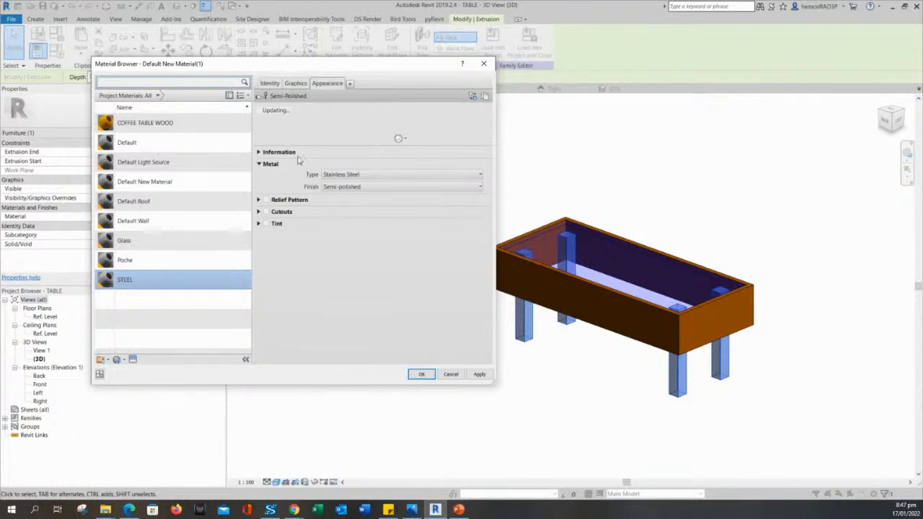
Apply the STEEL material to the table legs extrusion and clear the selection.
click(481, 375)
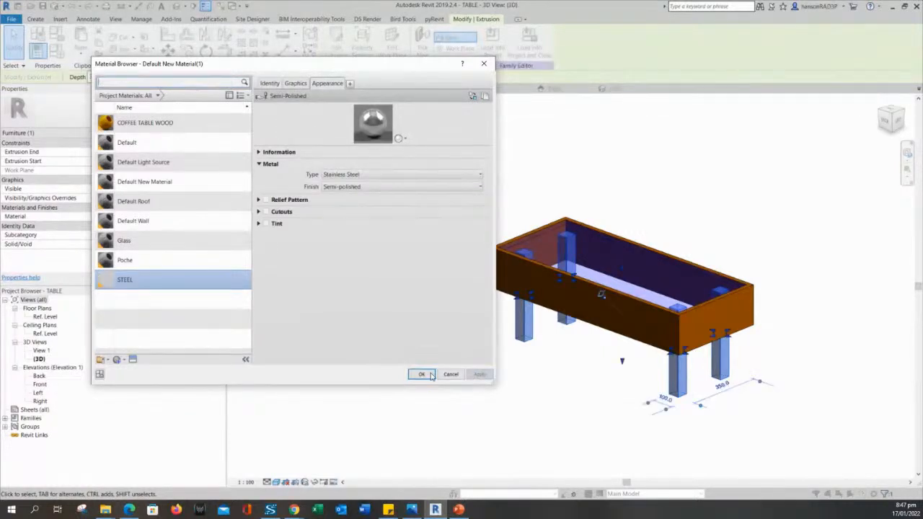
click(419, 375)
click(522, 406)
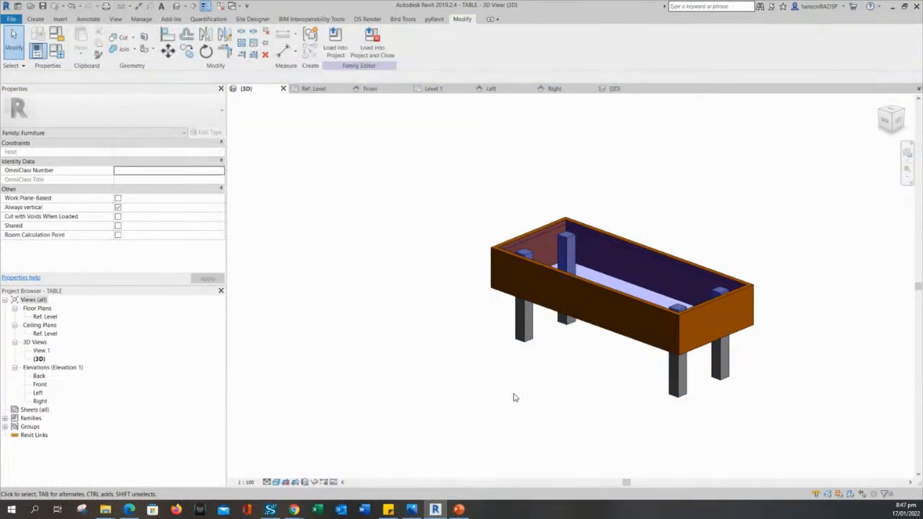
Load the TABLE family into the RAC_basic_sample_project project, overwriting the existing version and its parameter values.
scroll(550, 384, down, 1)
shift+middle_drag(550, 385, 577, 413)
scroll(535, 398, up, 1)
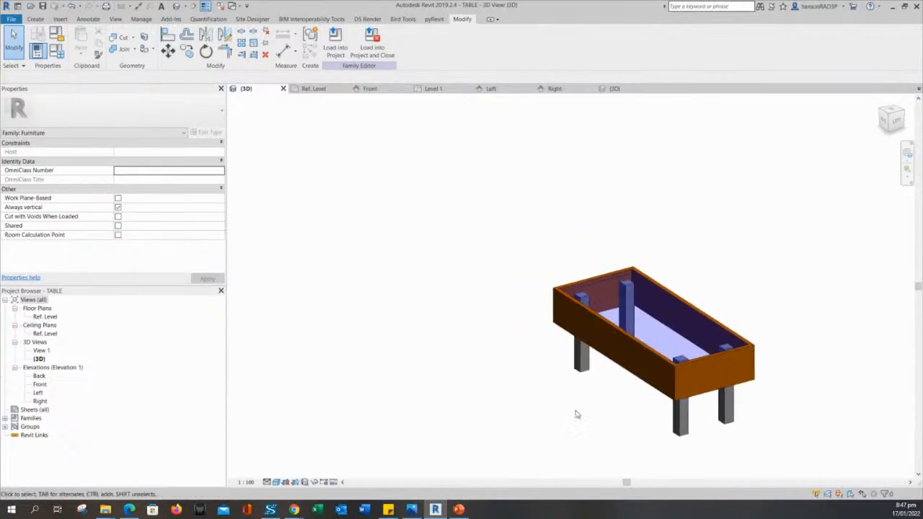
middle_drag(532, 383, 516, 357)
scroll(500, 332, up, 1)
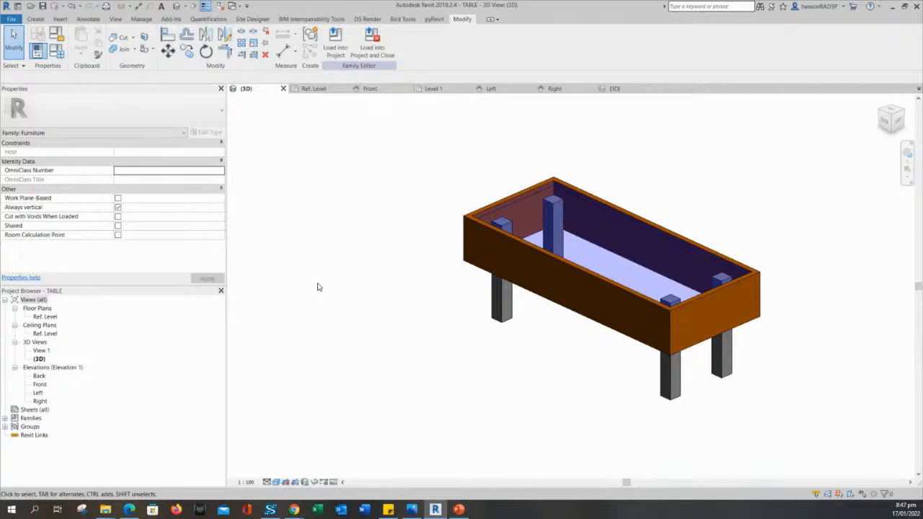
middle_drag(319, 286, 376, 324)
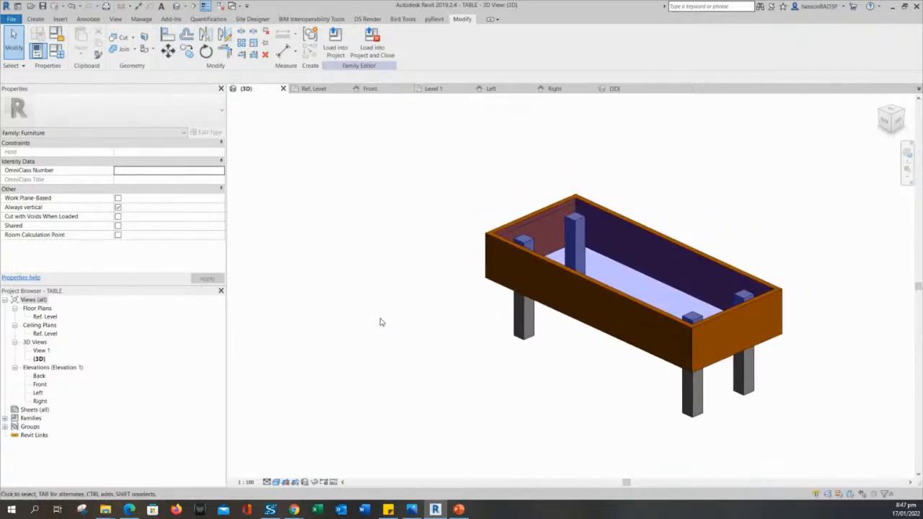
click(334, 45)
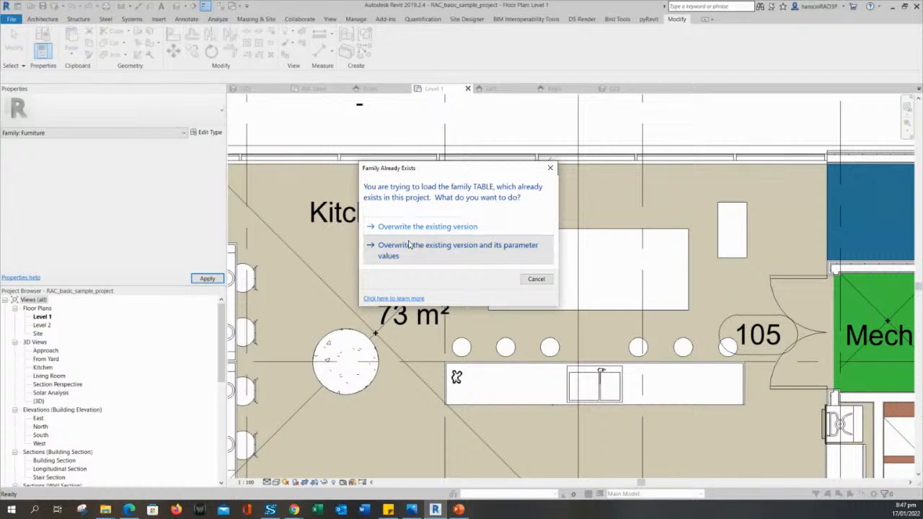
click(408, 245)
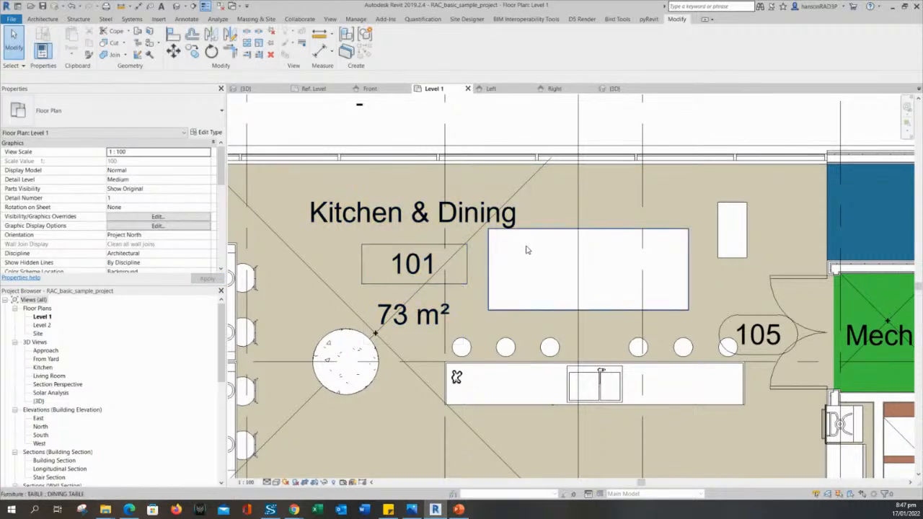
Isolate the COFFEE TABLE 2 and DINING TABLE instances from the Level 1 plan in a 3D selection box.
click(730, 232)
ctrl+click(649, 245)
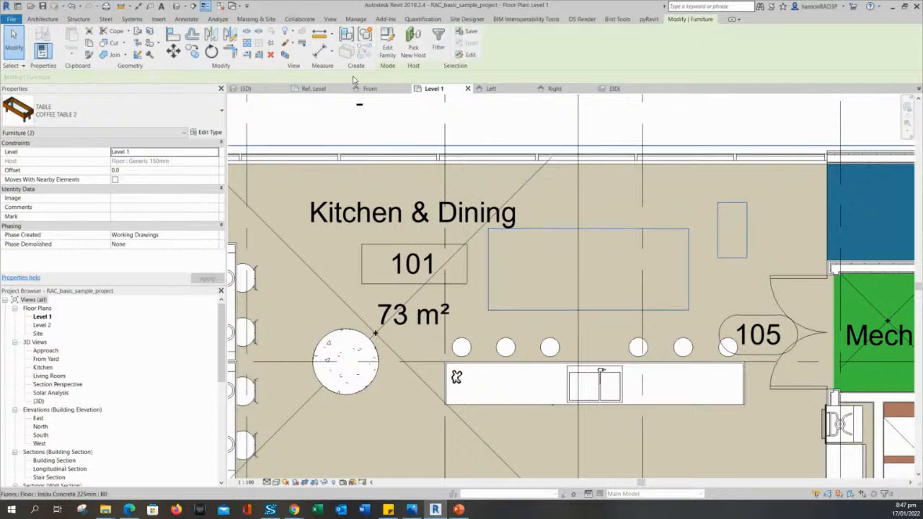
click(285, 56)
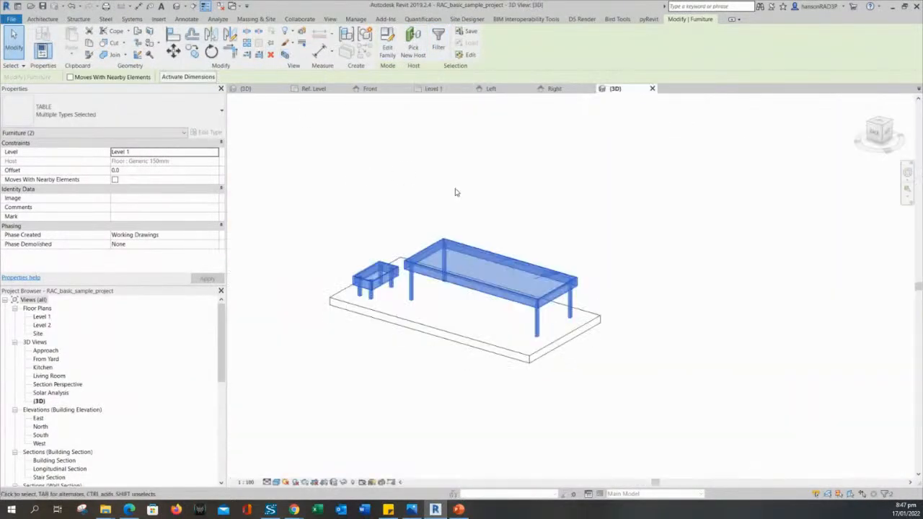
click(436, 393)
scroll(448, 308, up, 2)
shift+middle_drag(496, 318, 521, 329)
scroll(427, 294, up, 2)
Open the type properties of the COFFEE TABLE 2 instance and examine its list of type parameters.
click(462, 289)
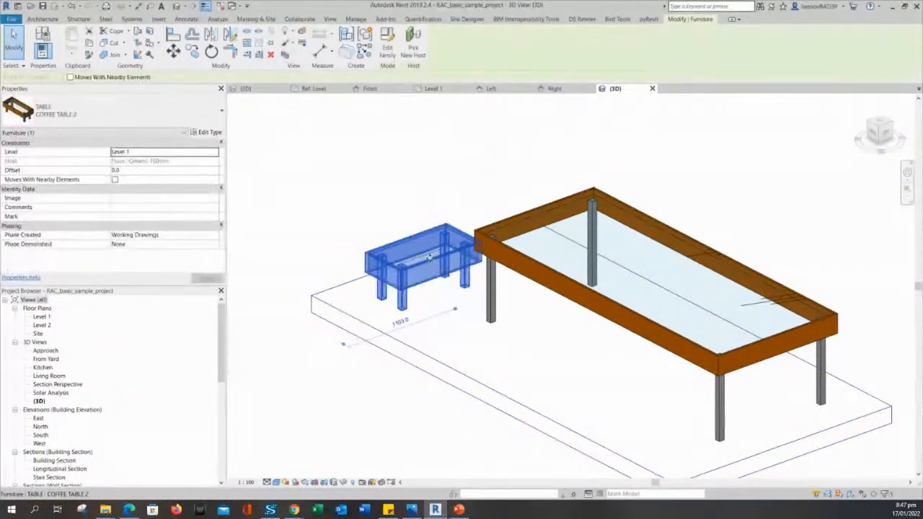
click(209, 133)
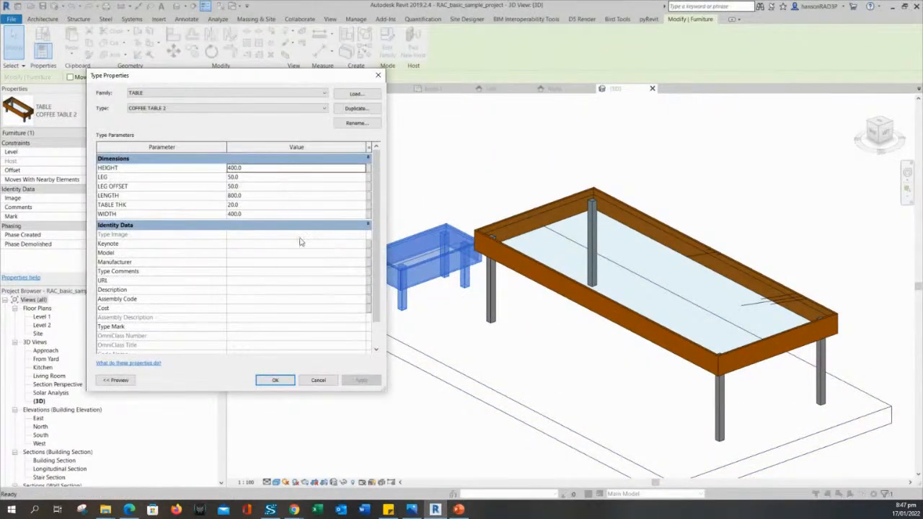
drag(378, 229, 380, 317)
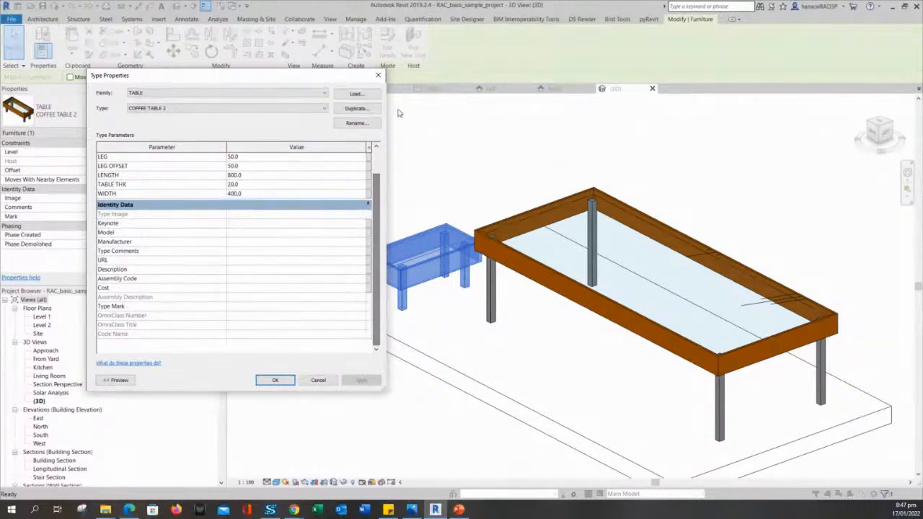
Close the coffee table's type properties and examine the types assigned to the two placed tables.
key(Escape)
key(Escape)
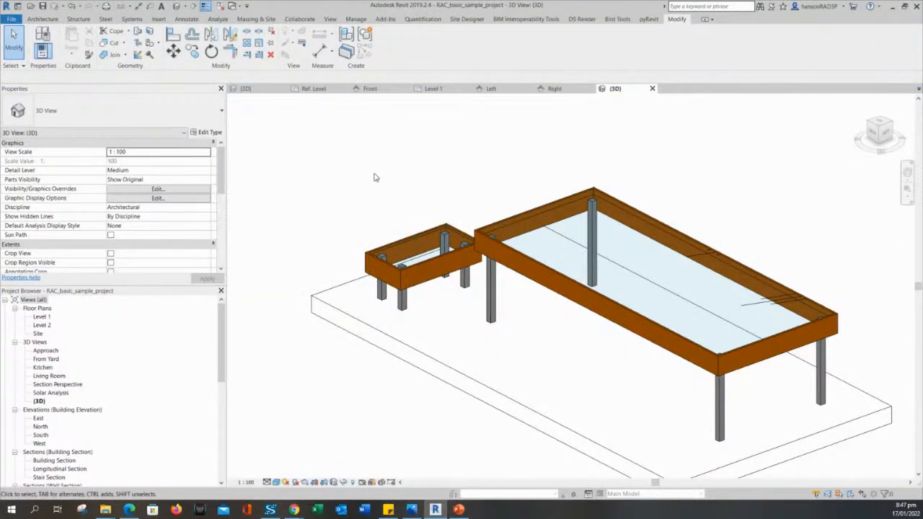
scroll(374, 178, up, 5)
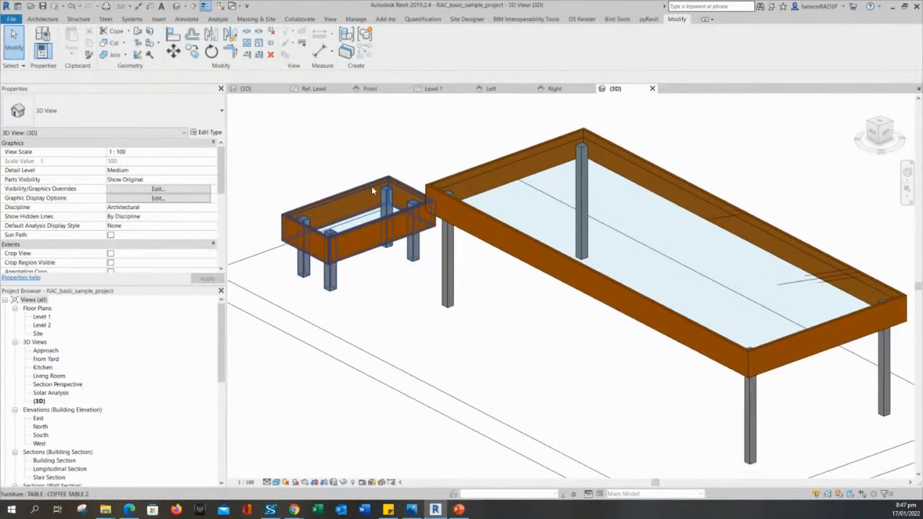
scroll(371, 186, down, 1)
middle_drag(372, 158, 396, 178)
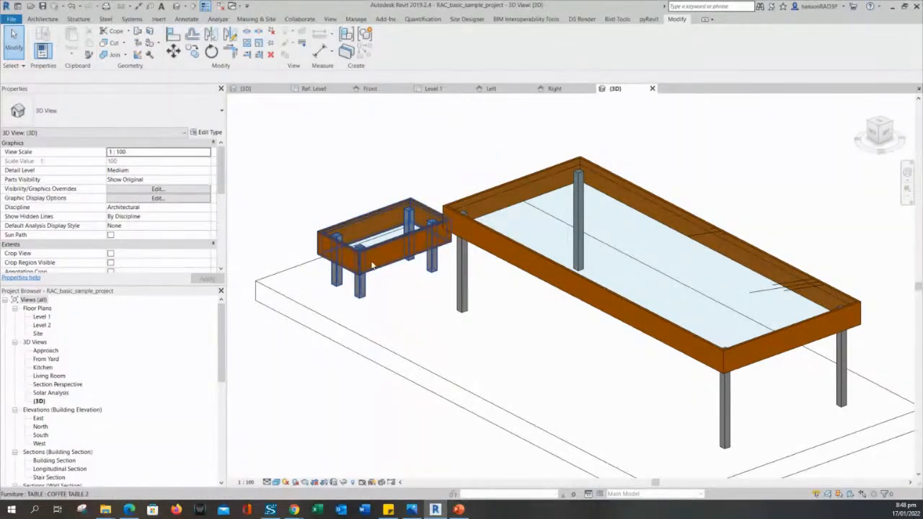
click(387, 244)
click(472, 229)
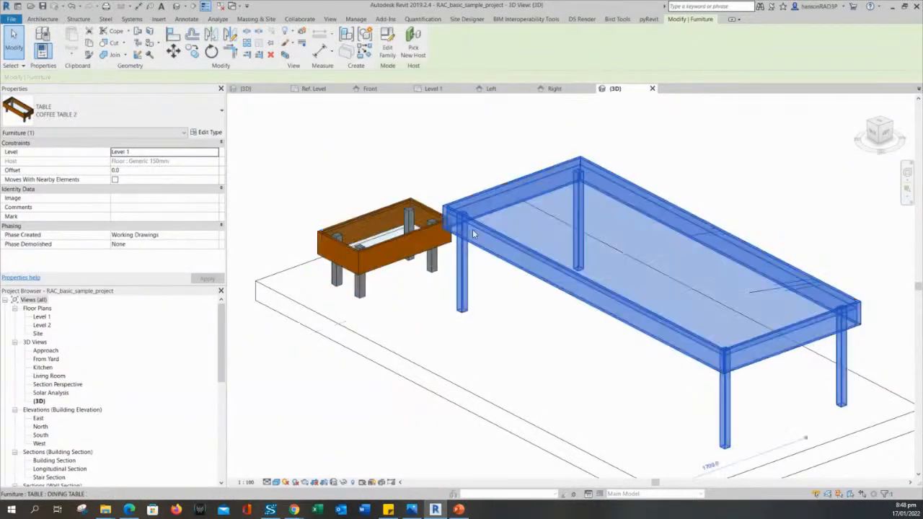
click(393, 243)
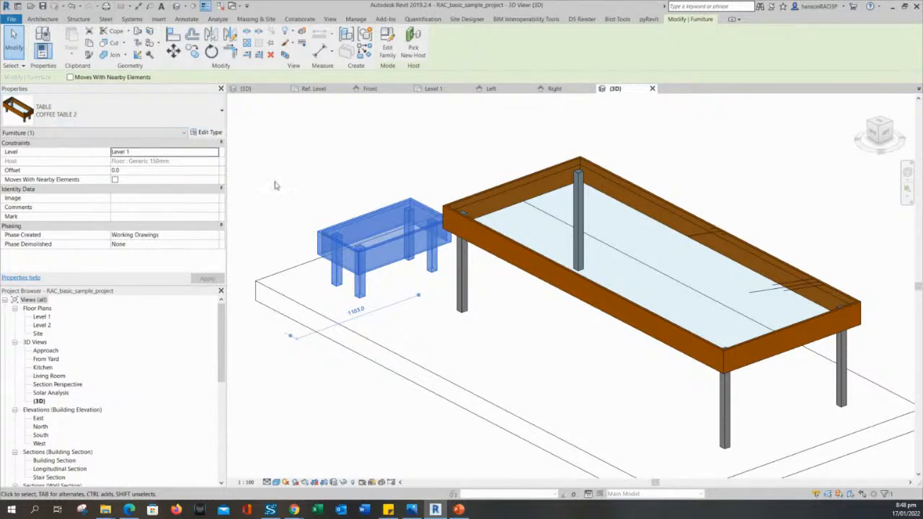
middle_drag(356, 163, 352, 173)
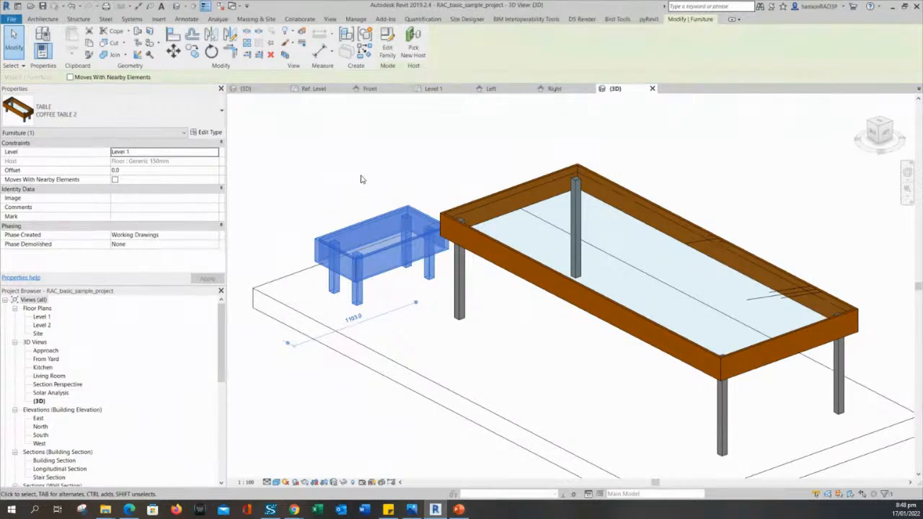
click(359, 209)
click(360, 231)
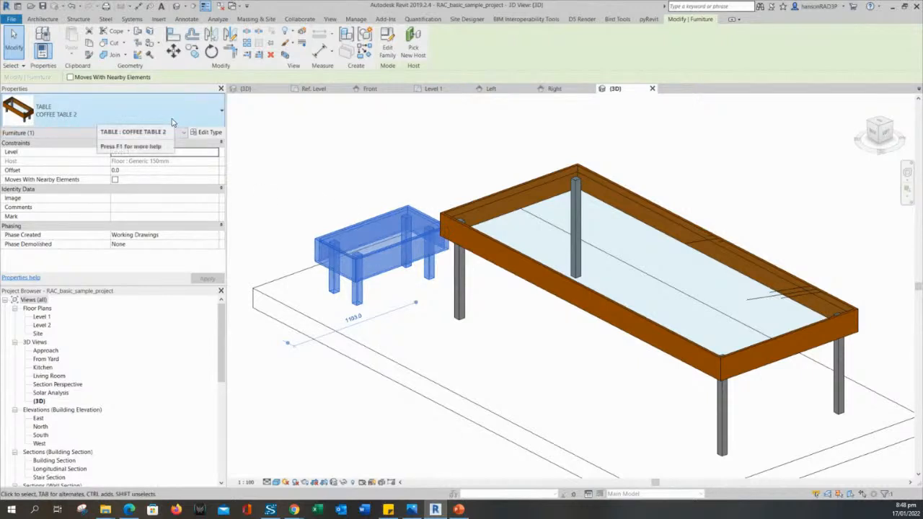
middle_drag(395, 163, 404, 175)
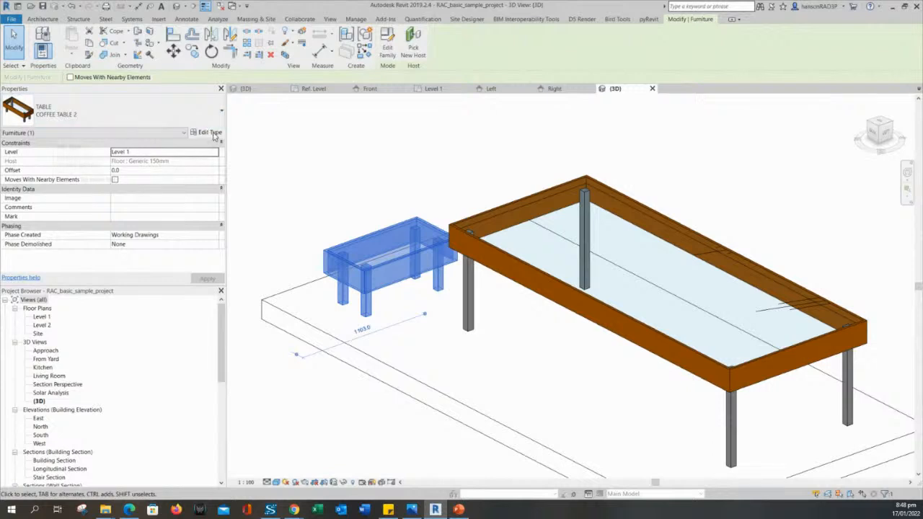
key(Escape)
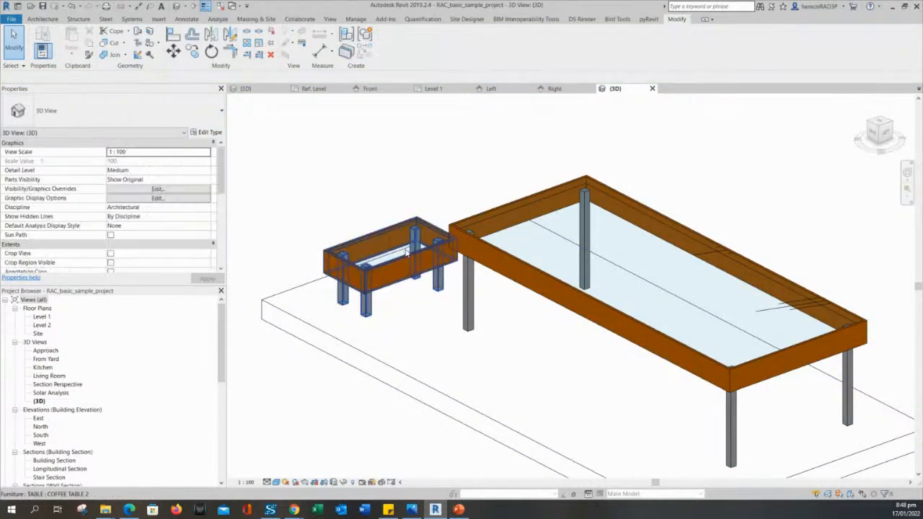
click(408, 254)
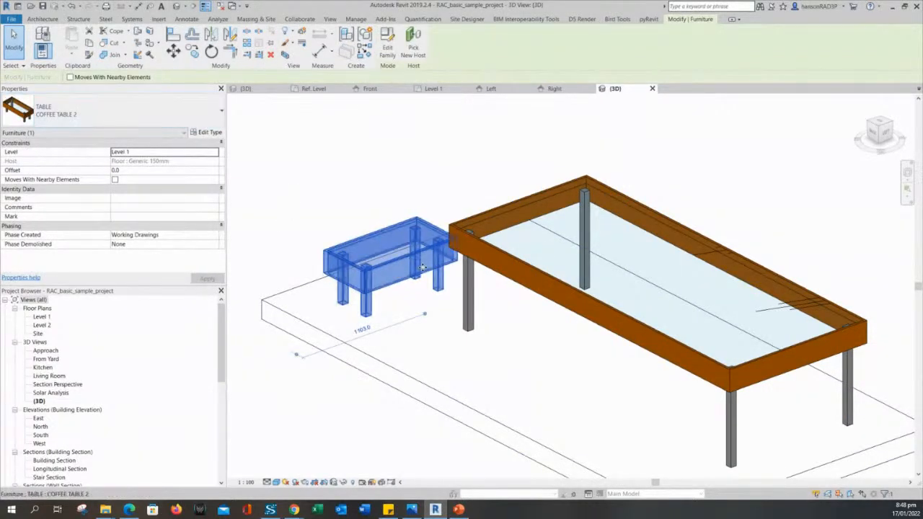
key(Escape)
click(484, 249)
click(427, 257)
click(475, 235)
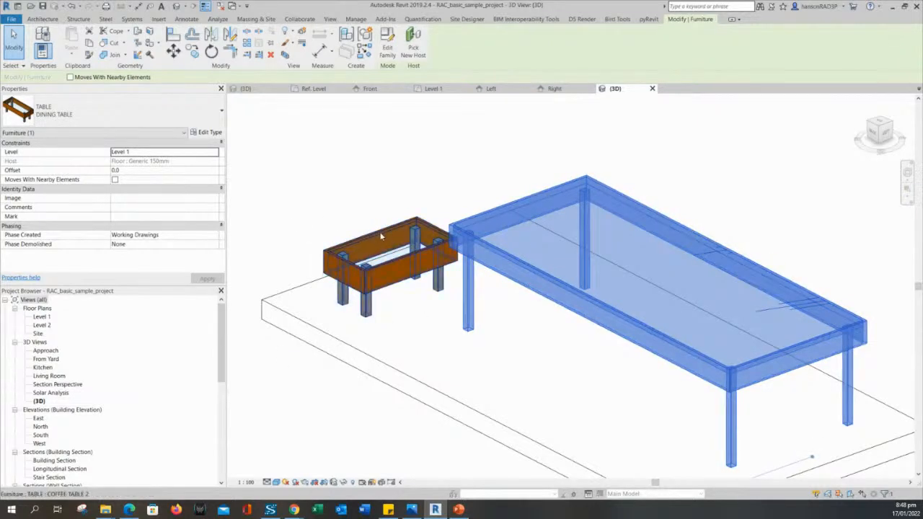
key(Escape)
click(478, 237)
key(Escape)
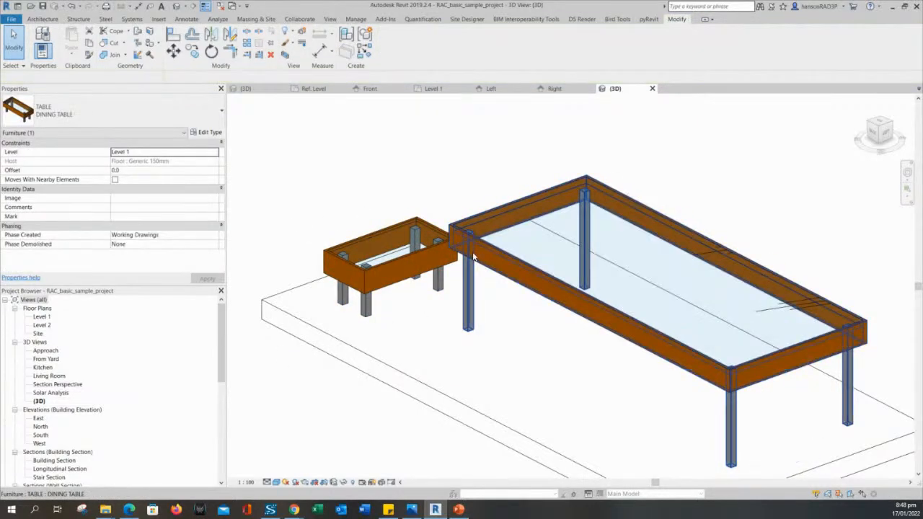
click(481, 247)
key(Escape)
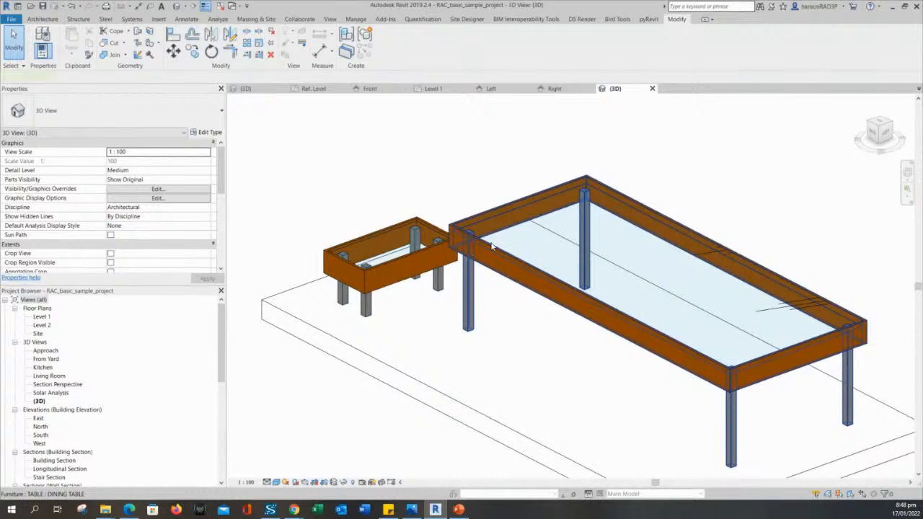
click(482, 248)
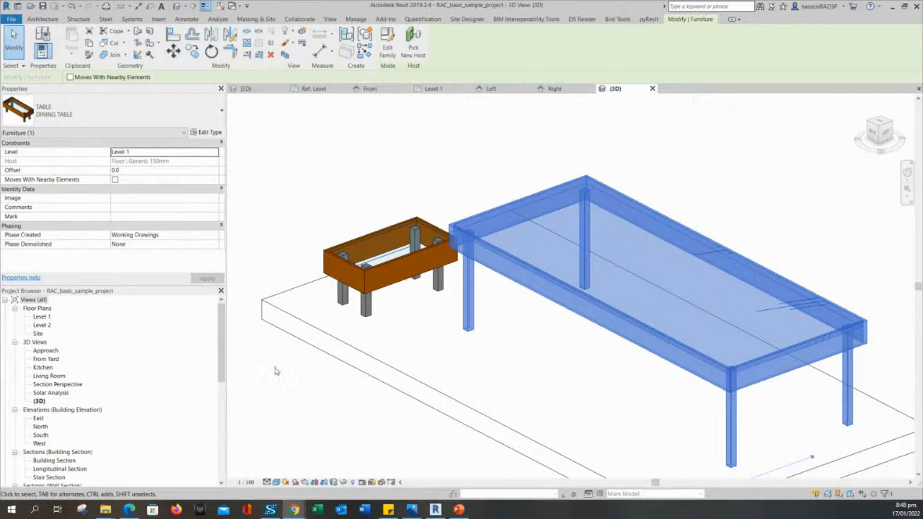
key(Escape)
click(508, 260)
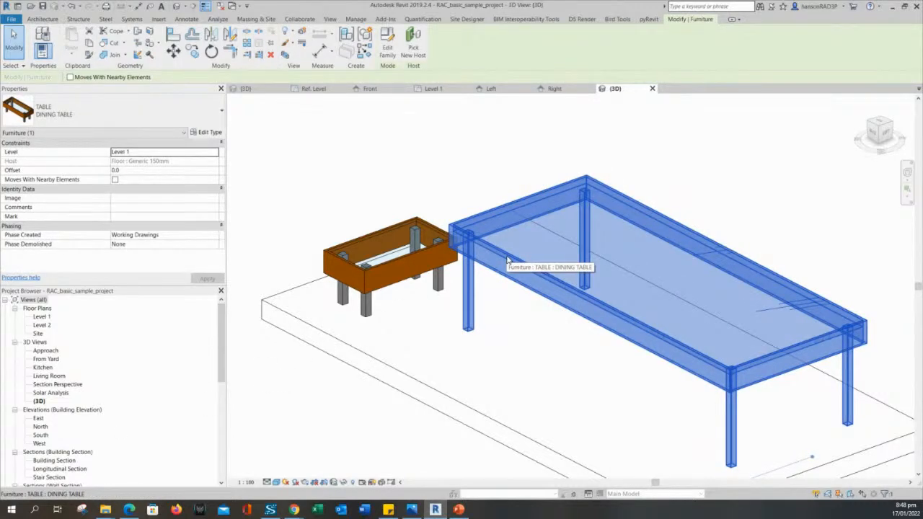
key(Escape)
Open the coffee table's family for editing and show it in the 3D view.
click(430, 256)
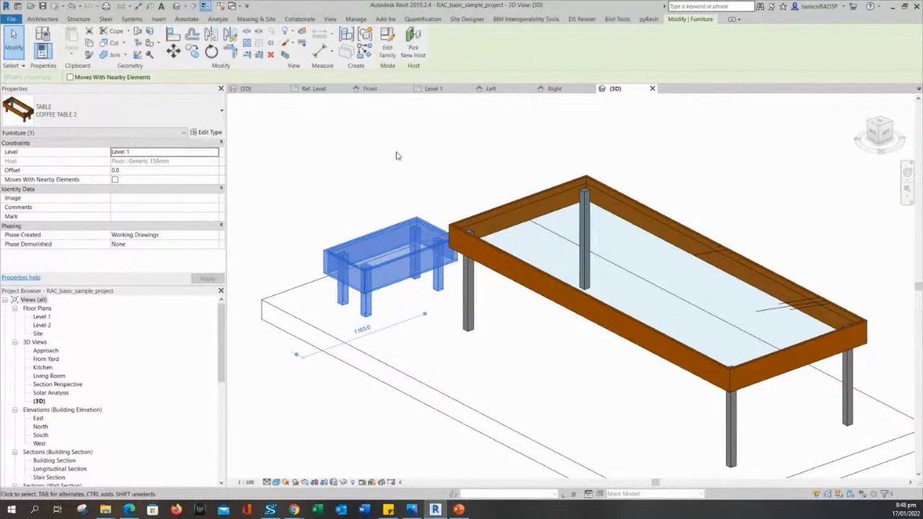
click(387, 45)
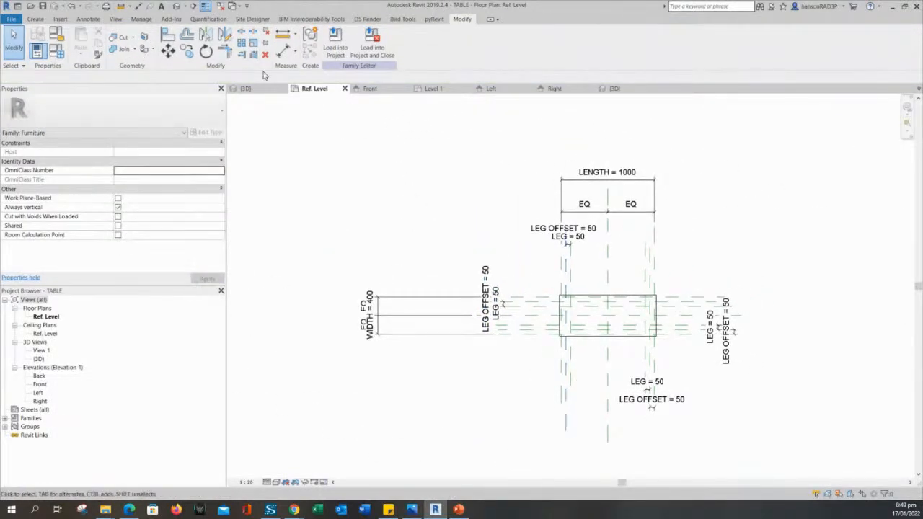
click(178, 6)
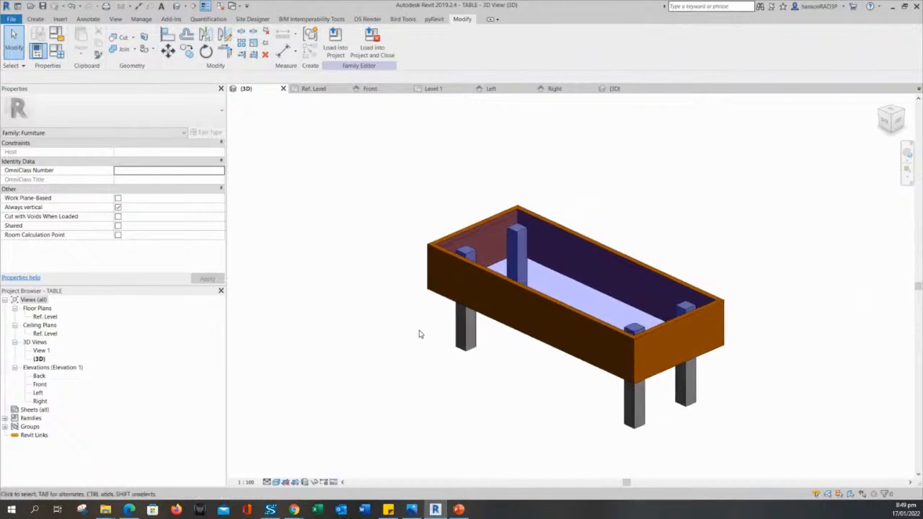
Examine the table family's wooden frame sweep and legs from several angles in 3D.
click(510, 308)
click(524, 358)
middle_drag(525, 358, 562, 366)
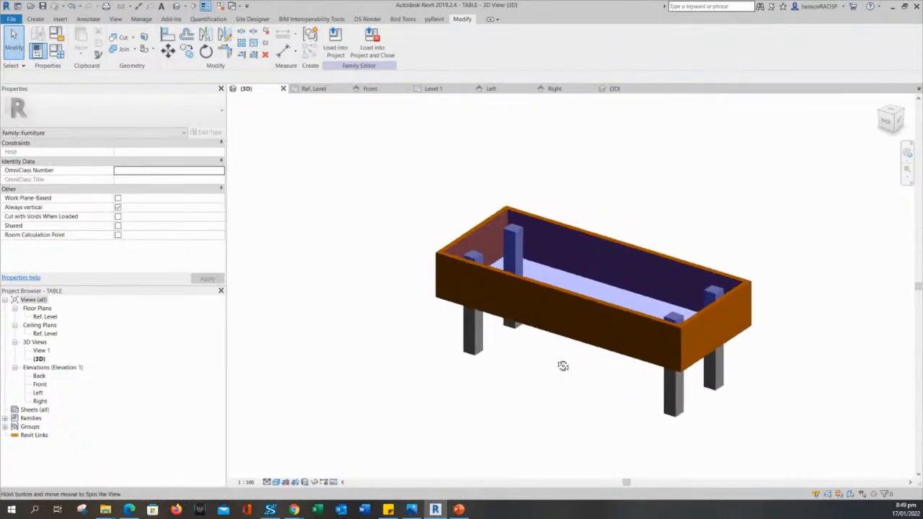
scroll(549, 361, up, 1)
scroll(547, 362, up, 2)
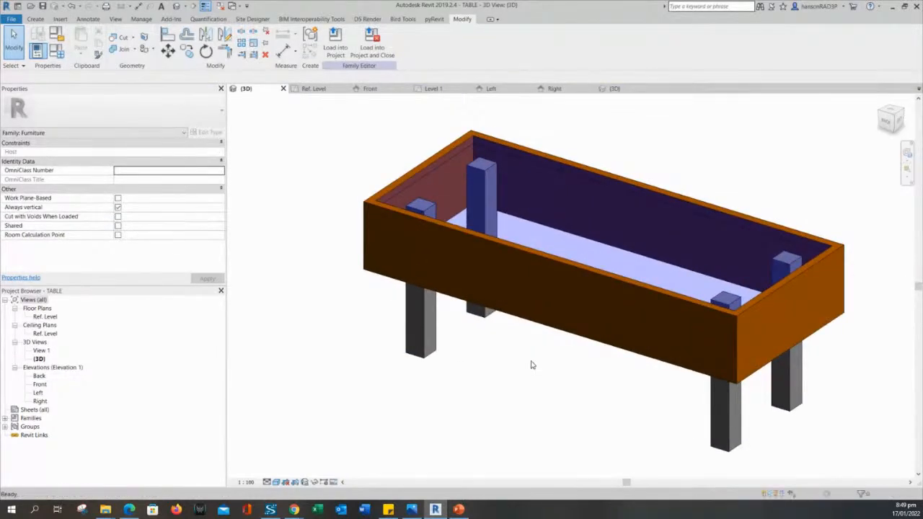
scroll(545, 343, down, 2)
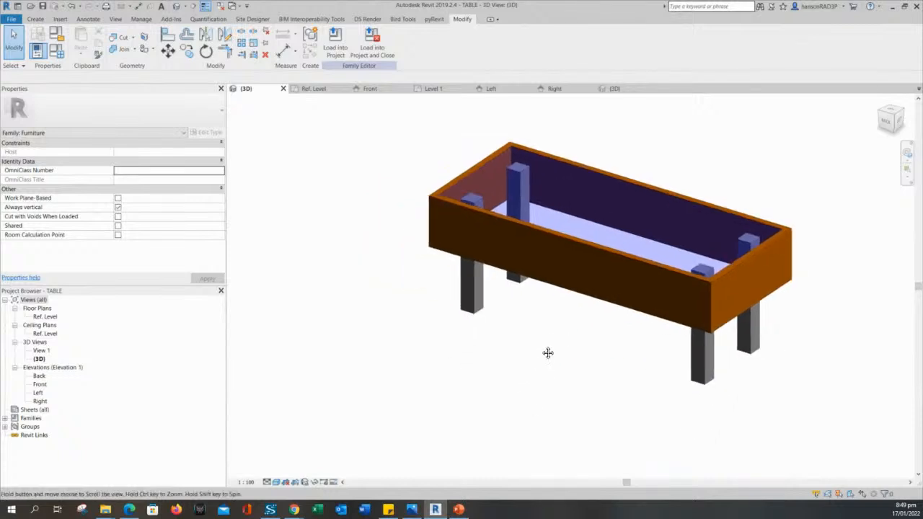
click(548, 271)
click(525, 327)
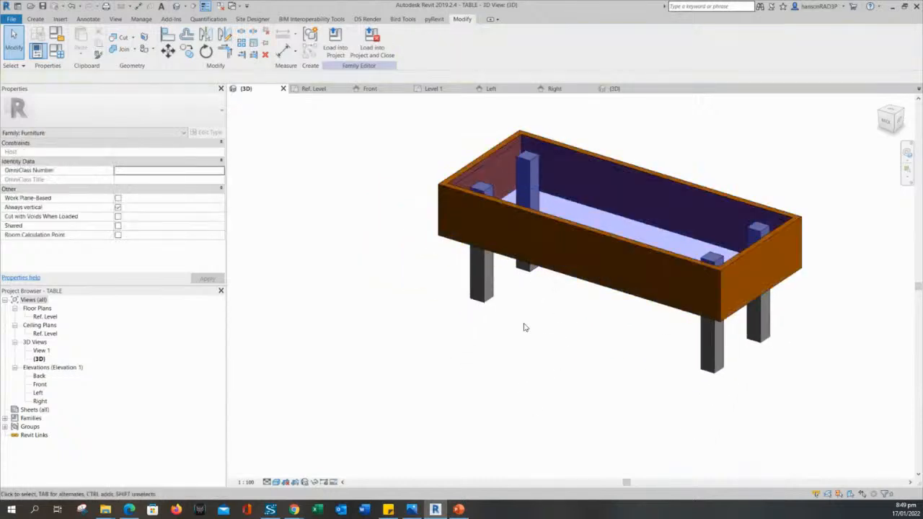
click(485, 295)
click(646, 365)
click(624, 282)
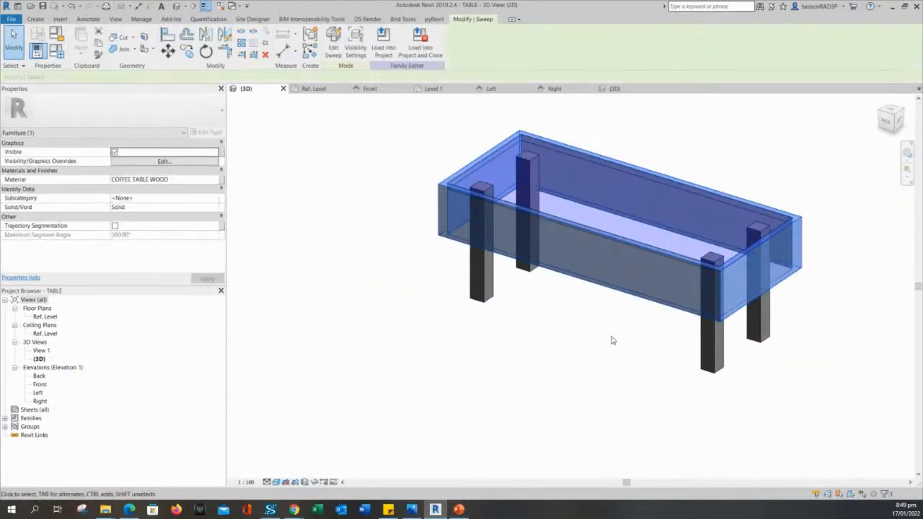
click(290, 262)
click(475, 235)
click(392, 278)
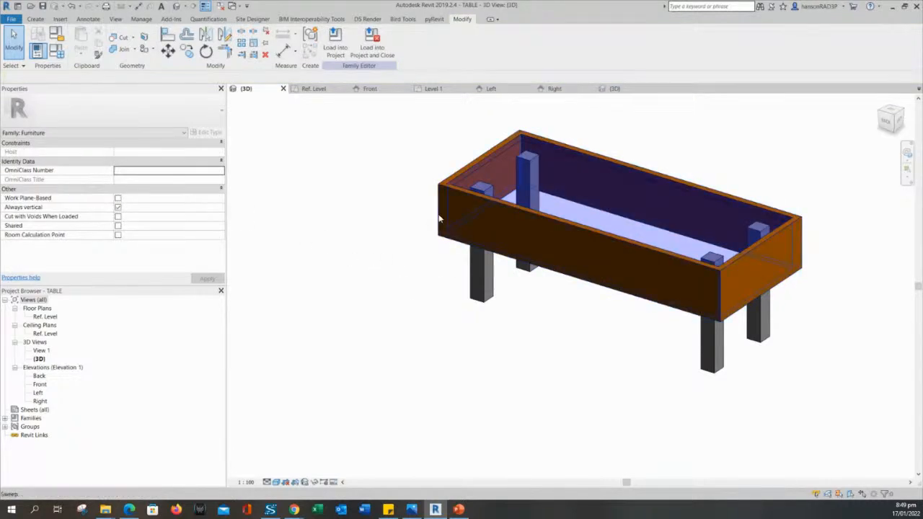
click(583, 157)
key(Escape)
shift+middle_drag(552, 233, 537, 387)
scroll(538, 387, down, 2)
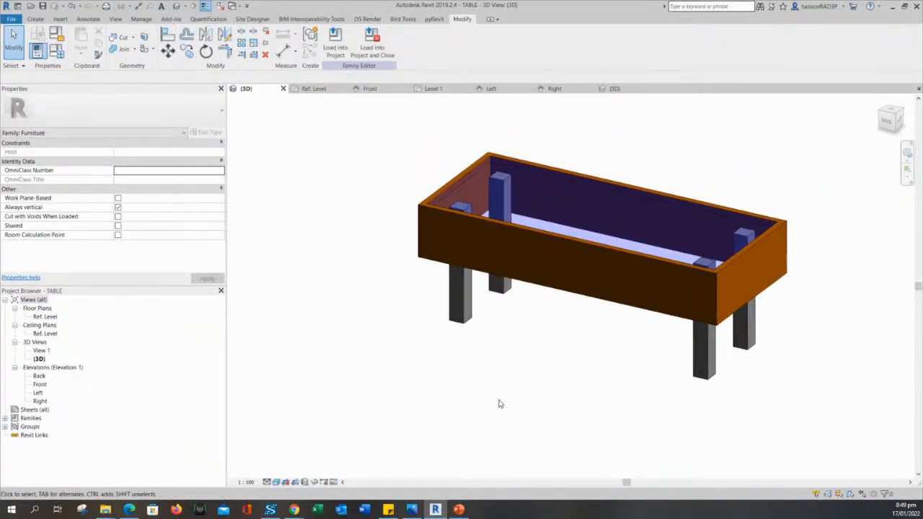
Select the table legs extrusion and check the family parameters available for its visibility and material.
click(460, 310)
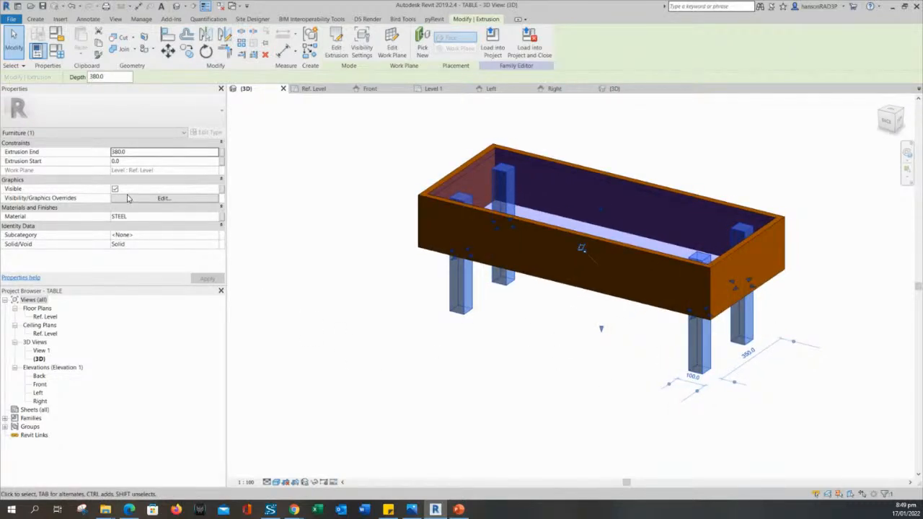
key(Return)
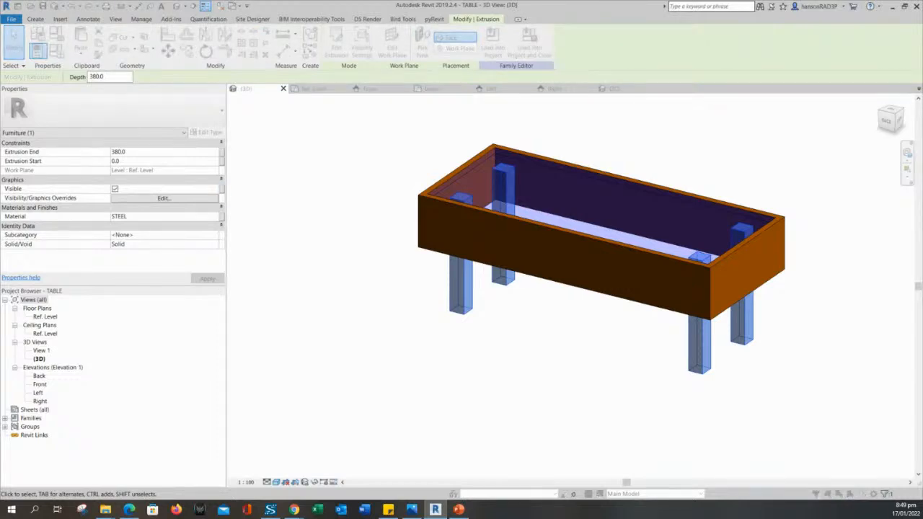
drag(0, 72, 362, 133)
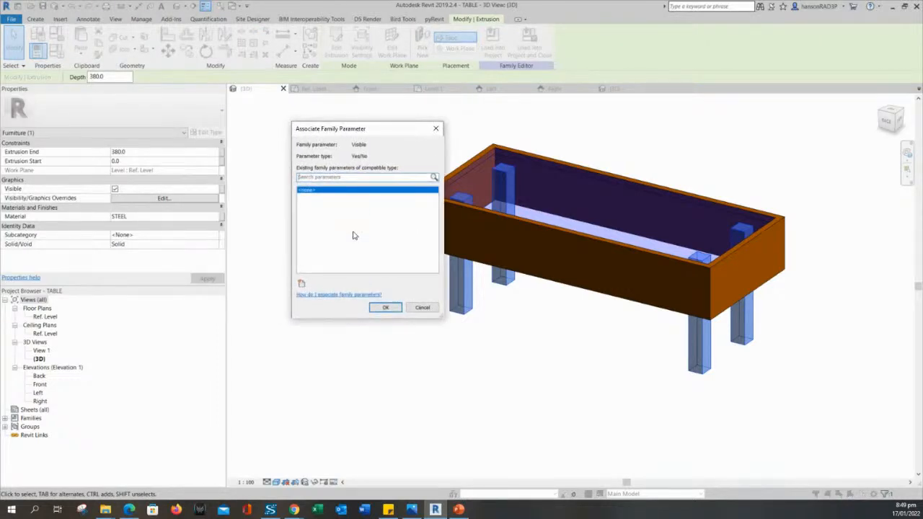
key(Escape)
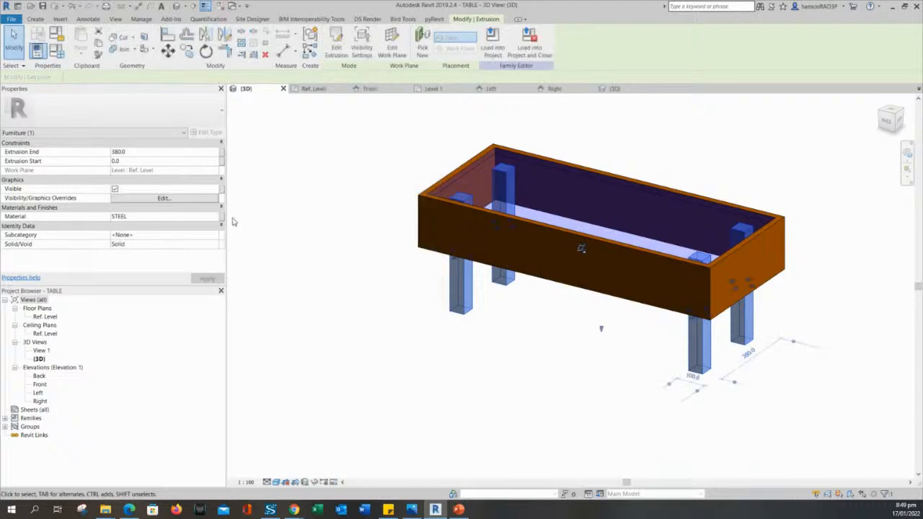
click(222, 218)
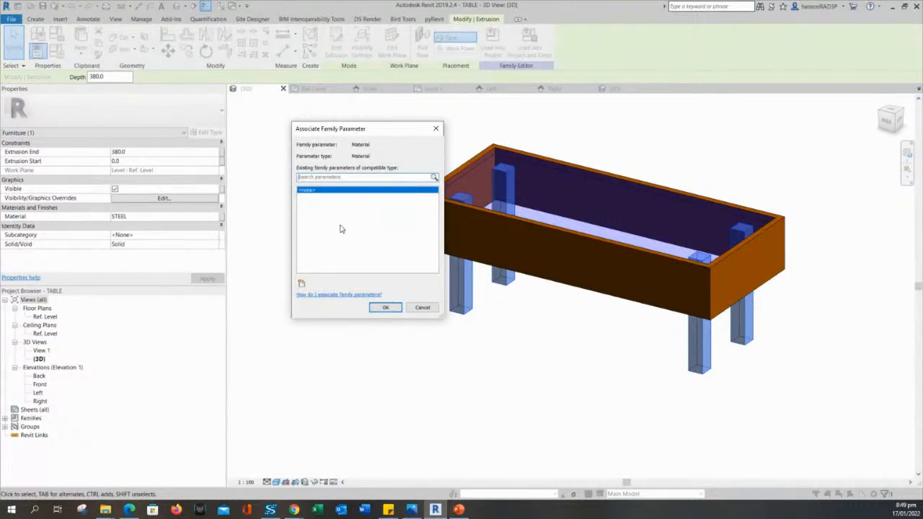
key(Escape)
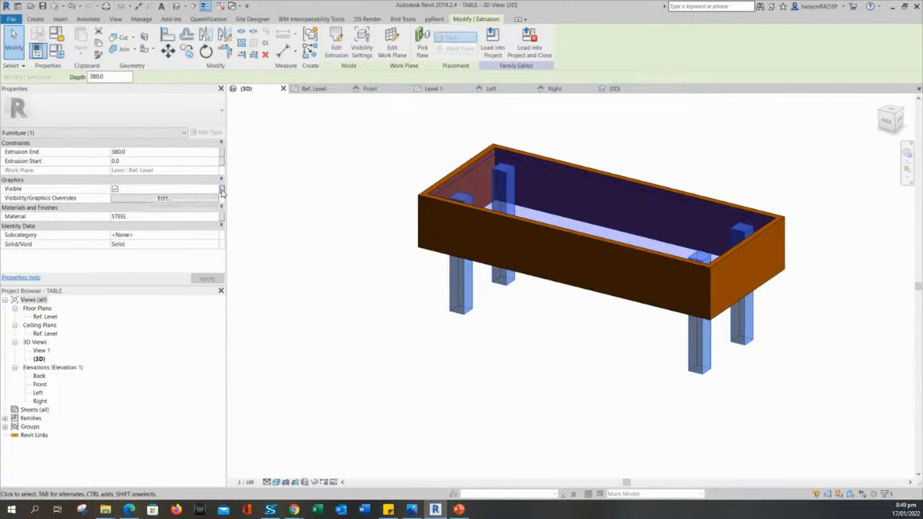
Link the legs extrusion's visibility to a new TABLE LEGS type parameter grouped under Materials and Finishes.
click(222, 191)
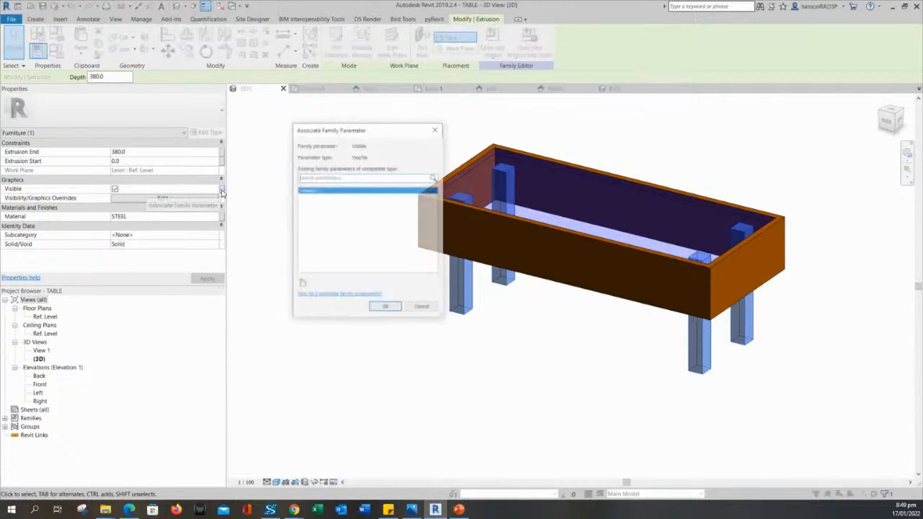
click(302, 285)
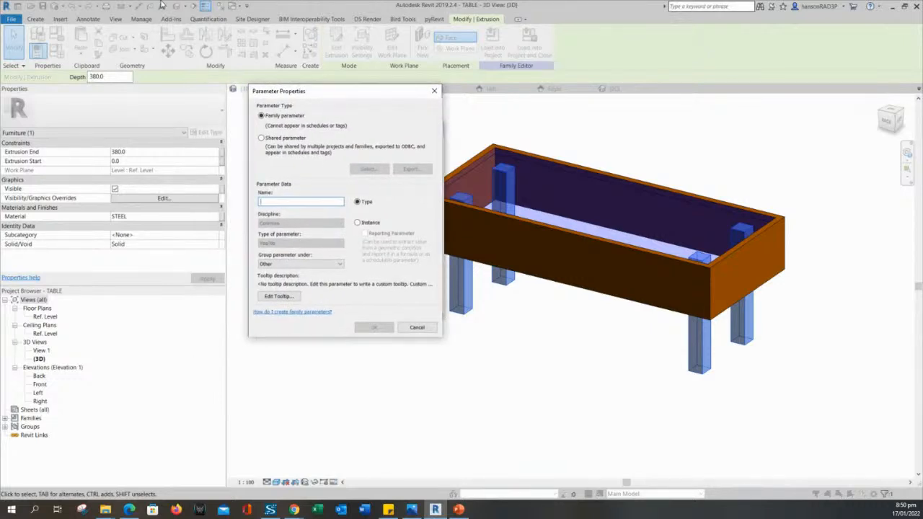
text(TABLE LEGS)
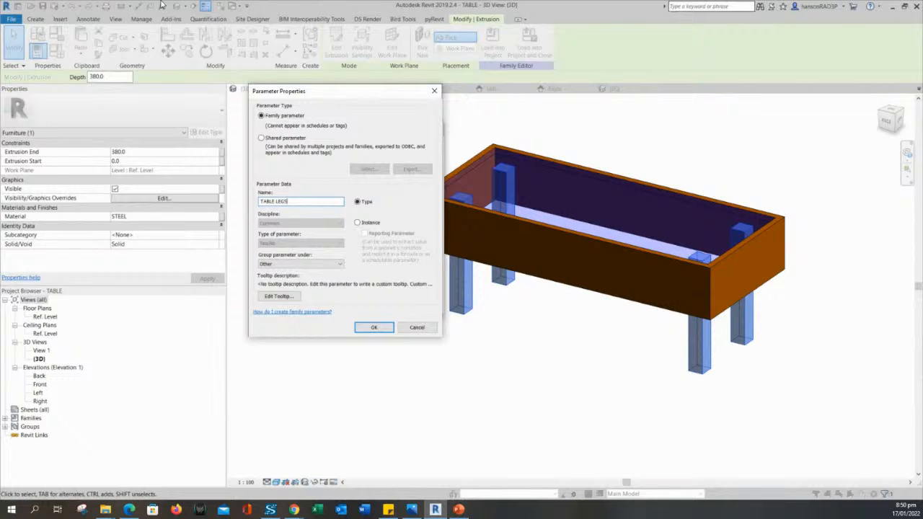
click(319, 265)
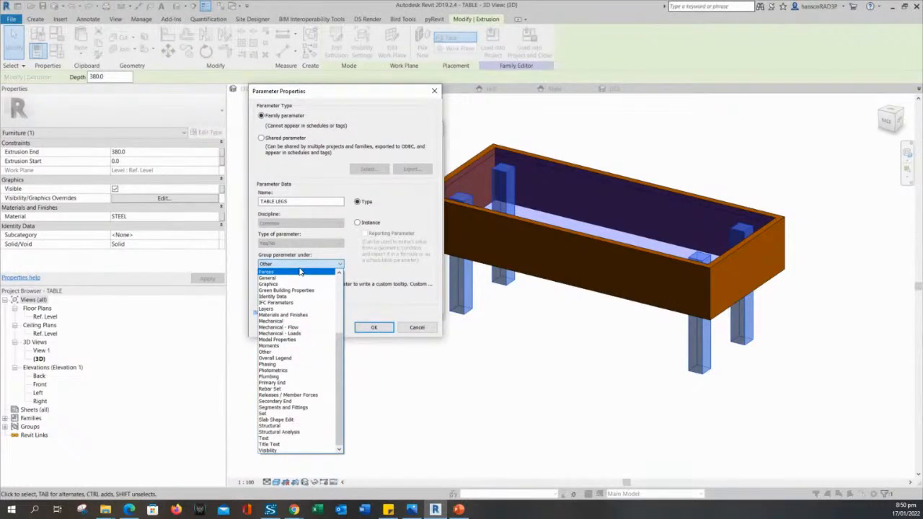
click(297, 315)
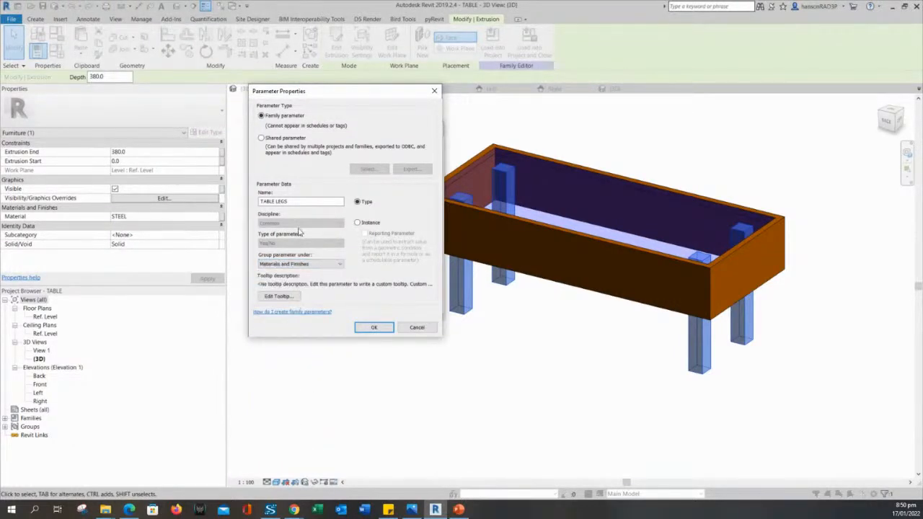
click(296, 201)
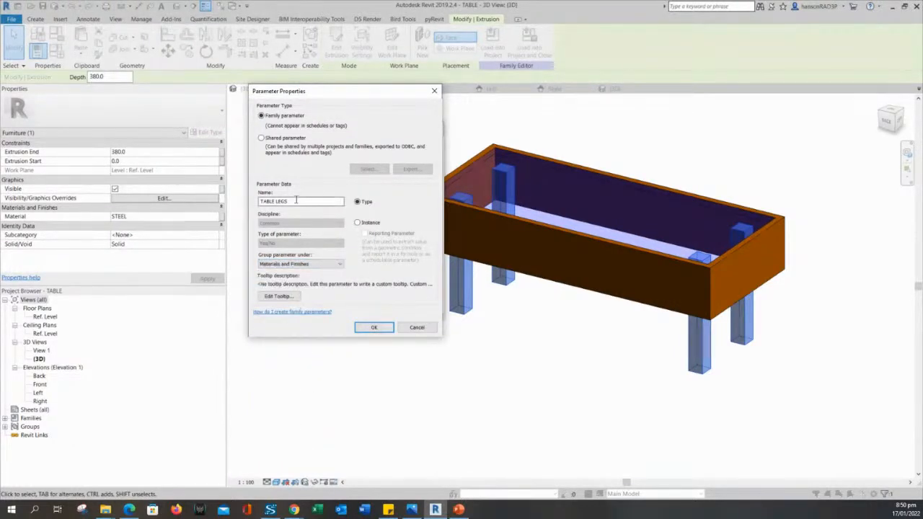
click(372, 329)
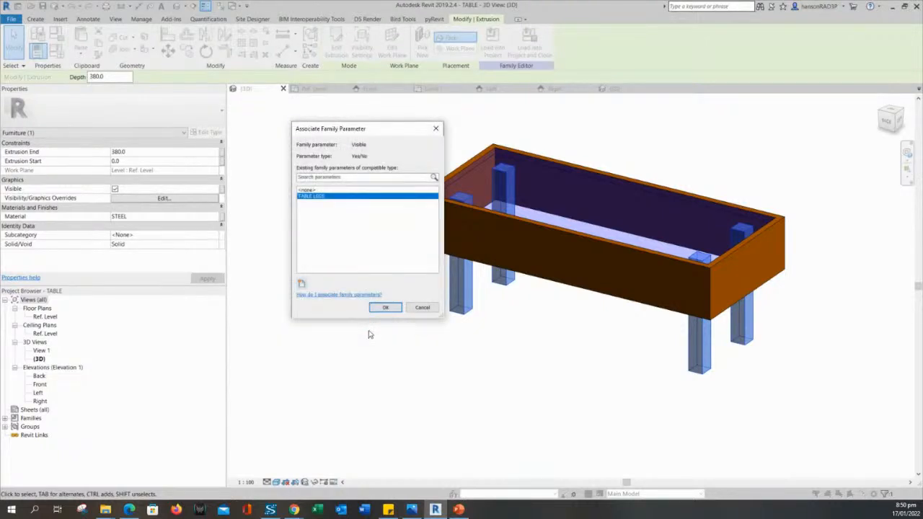
click(385, 307)
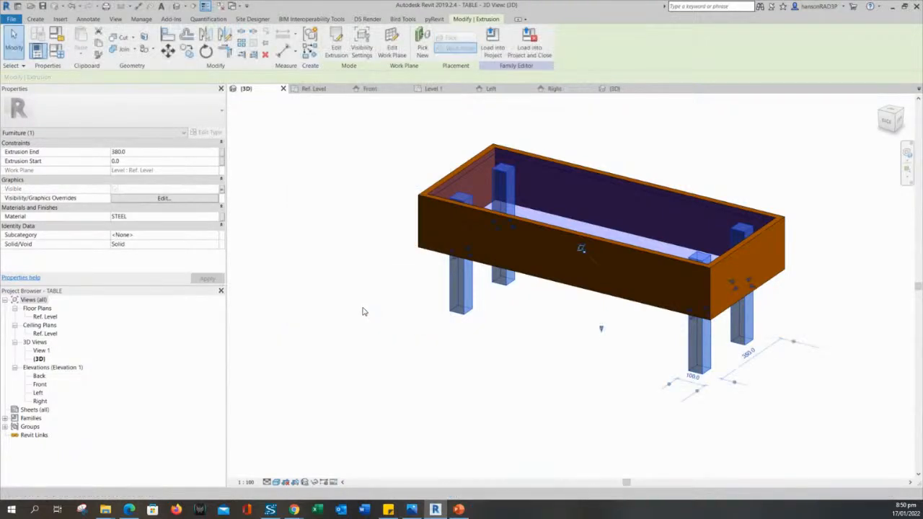
click(362, 311)
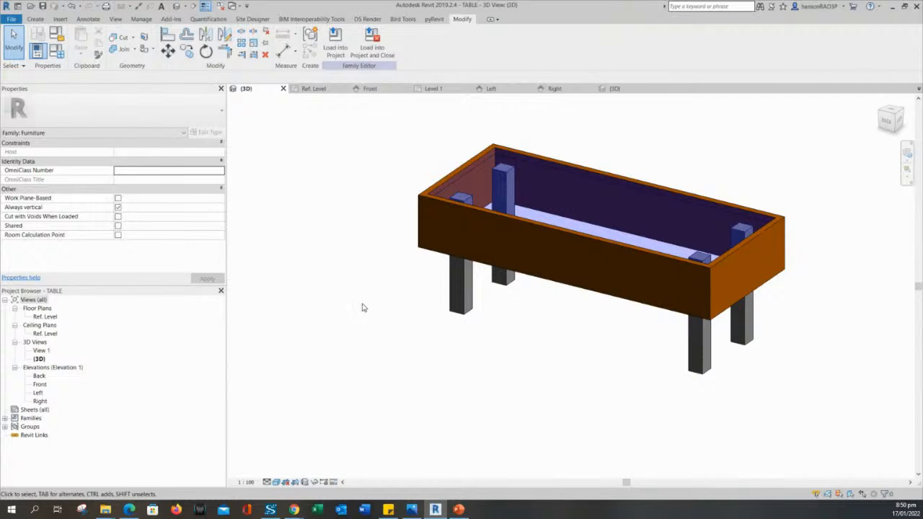
Link the glass top extrusion's visibility to a new TABLE TOP type parameter grouped under Materials and Finishes.
click(423, 235)
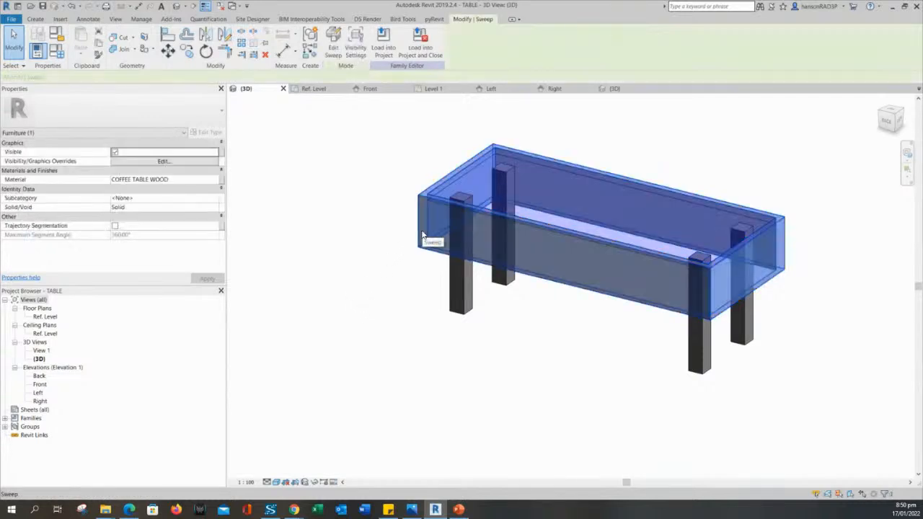
click(656, 144)
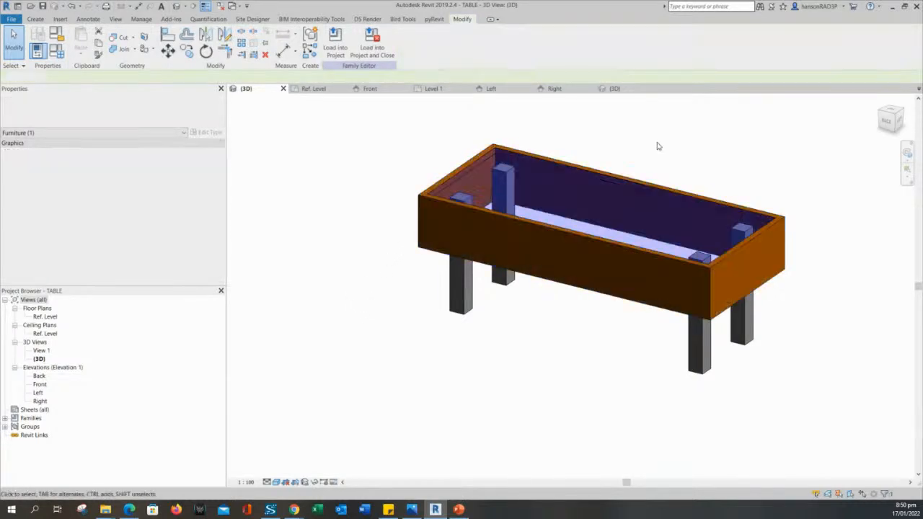
click(618, 194)
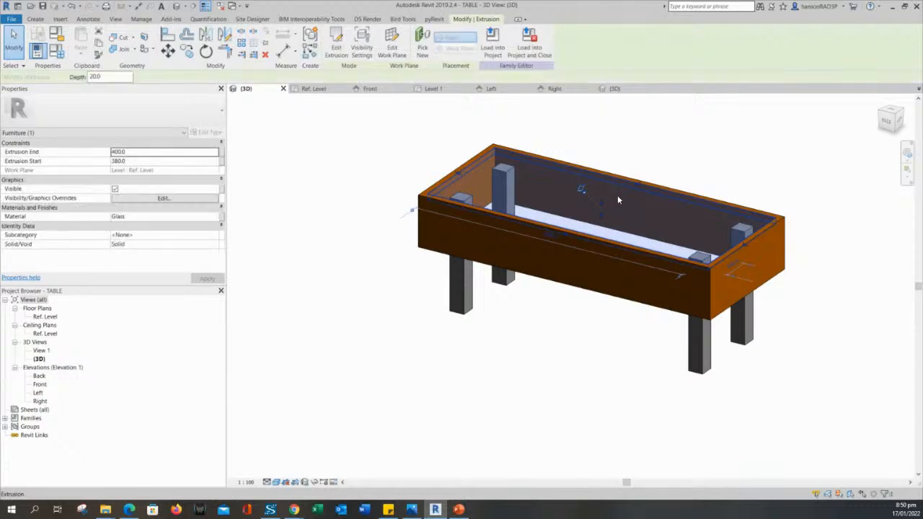
click(222, 192)
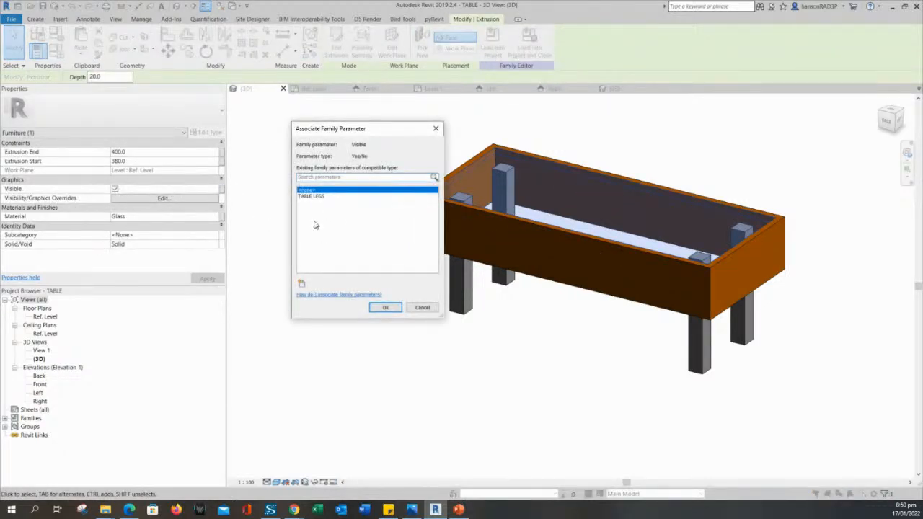
click(301, 282)
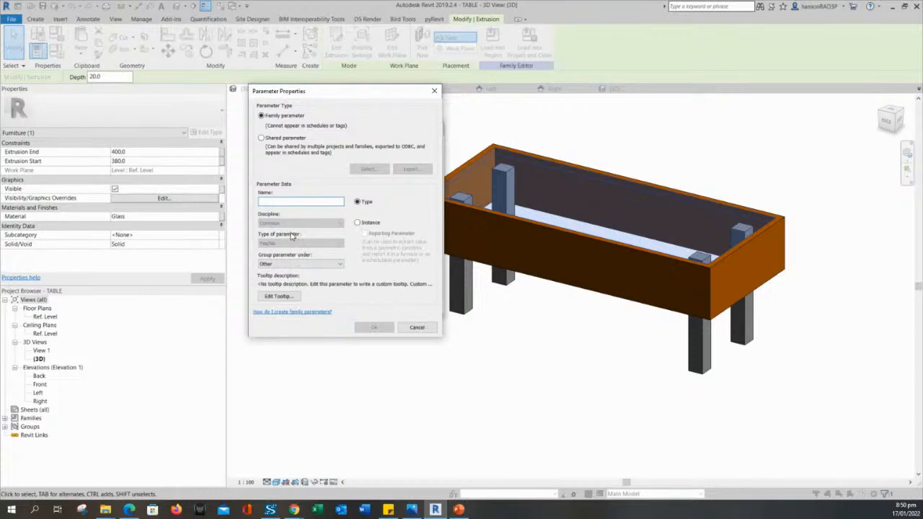
text(TABLE TOP)
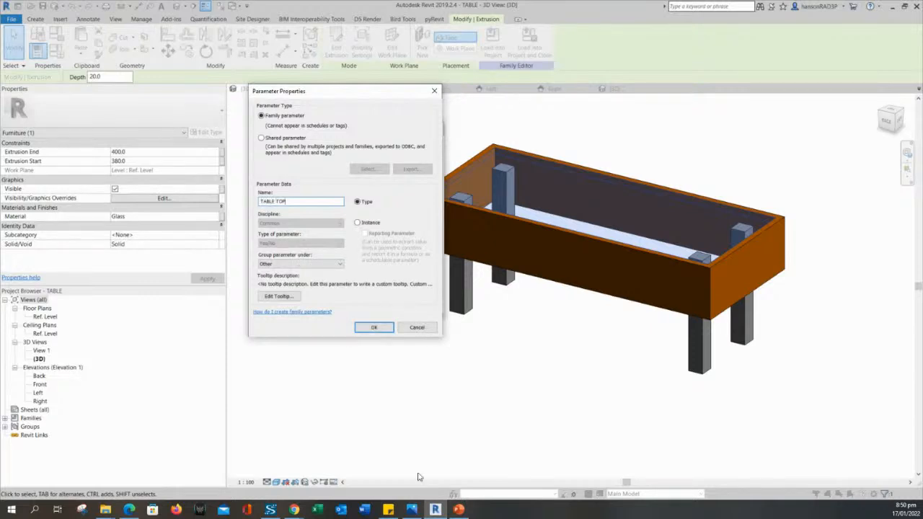
click(317, 265)
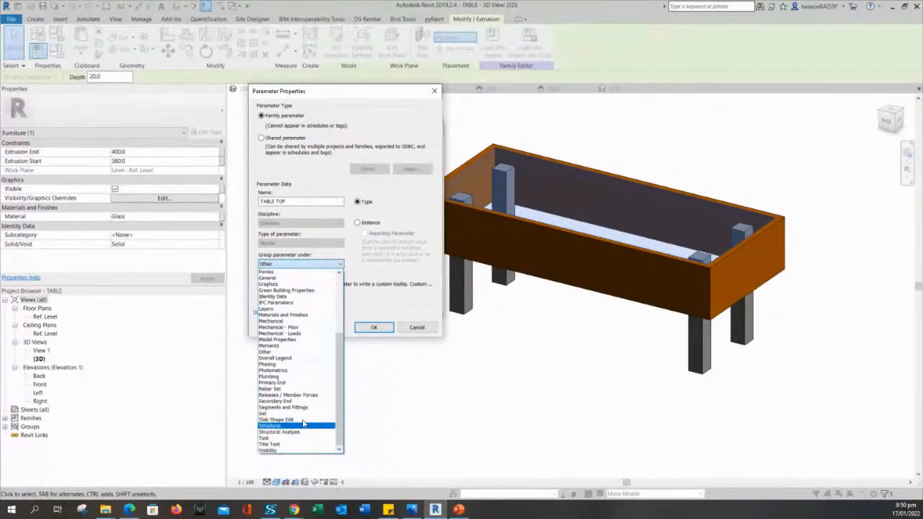
click(301, 316)
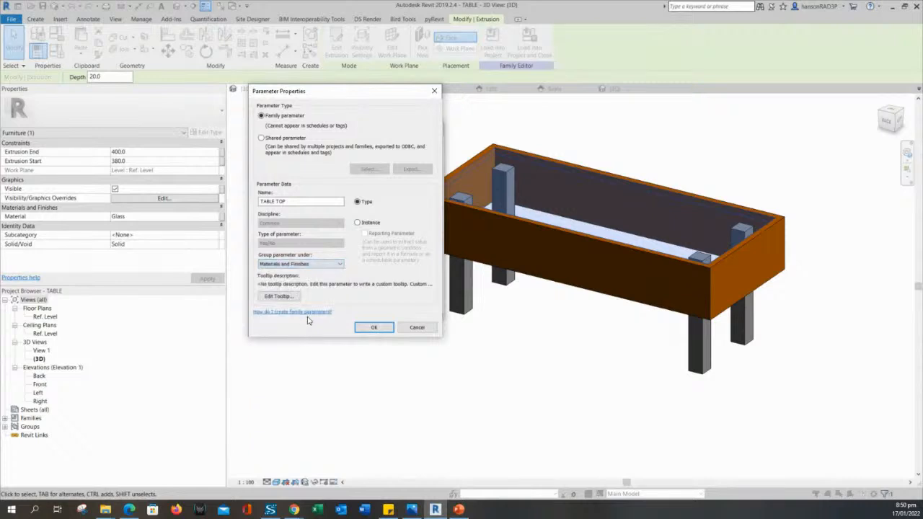
click(374, 328)
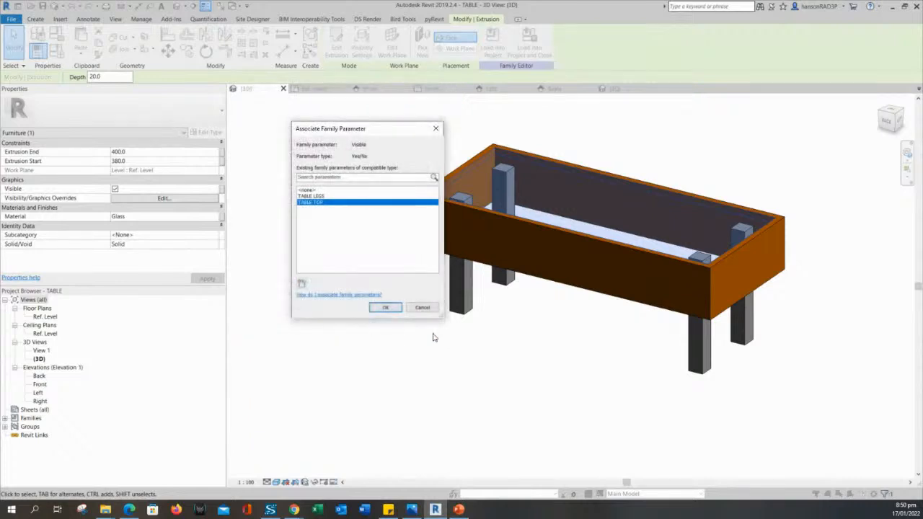
click(384, 308)
click(575, 155)
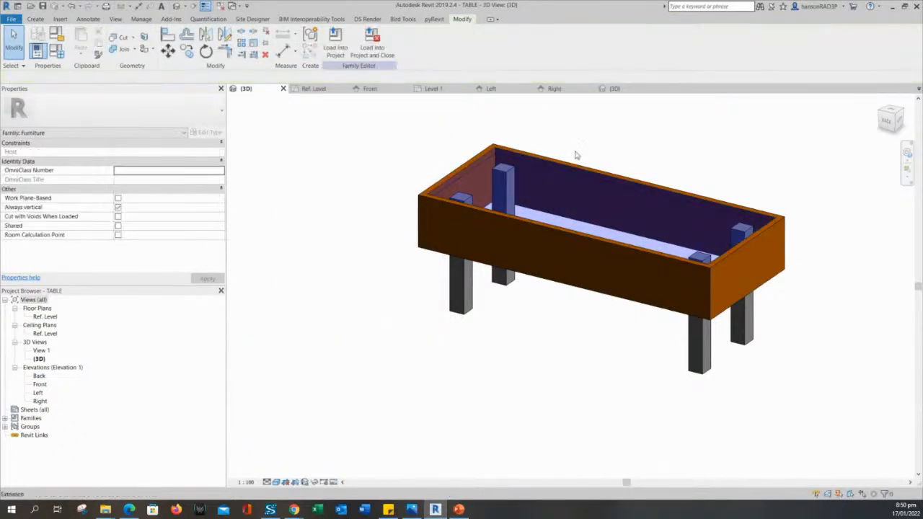
Link the wooden frame sweep's visibility to a new TABLE SIDE type parameter grouped under Materials and Finishes.
click(527, 231)
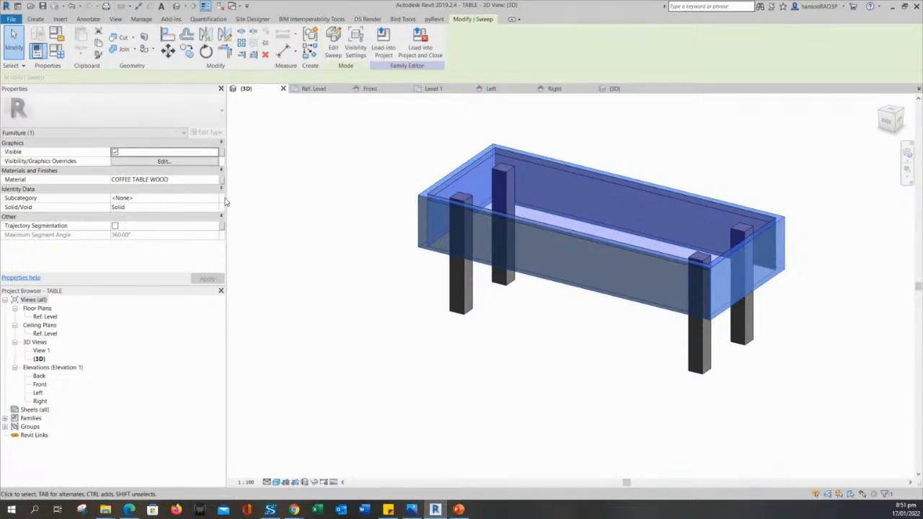
click(221, 152)
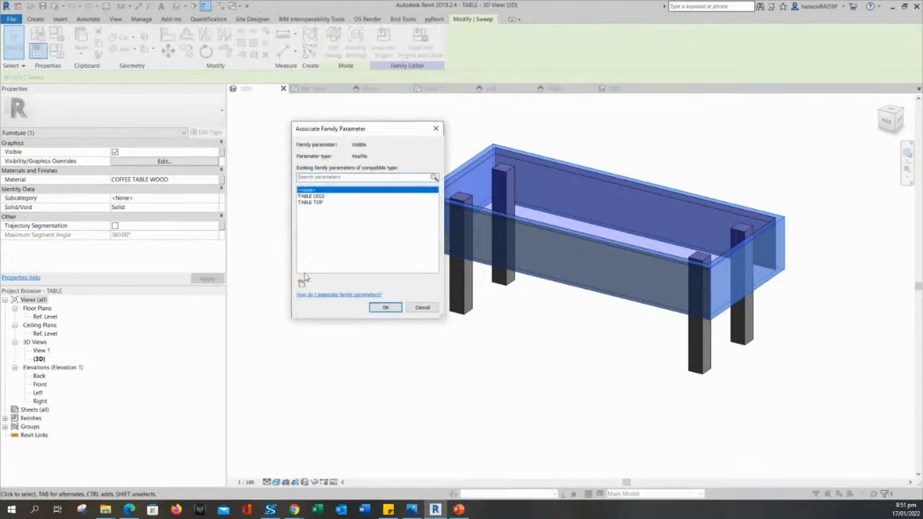
click(301, 282)
text(Ta)
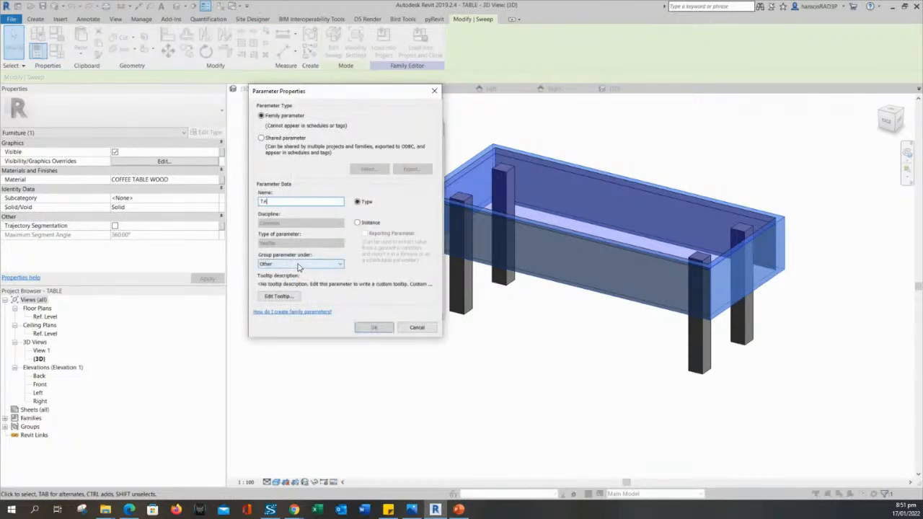
text(BLE SIDE)
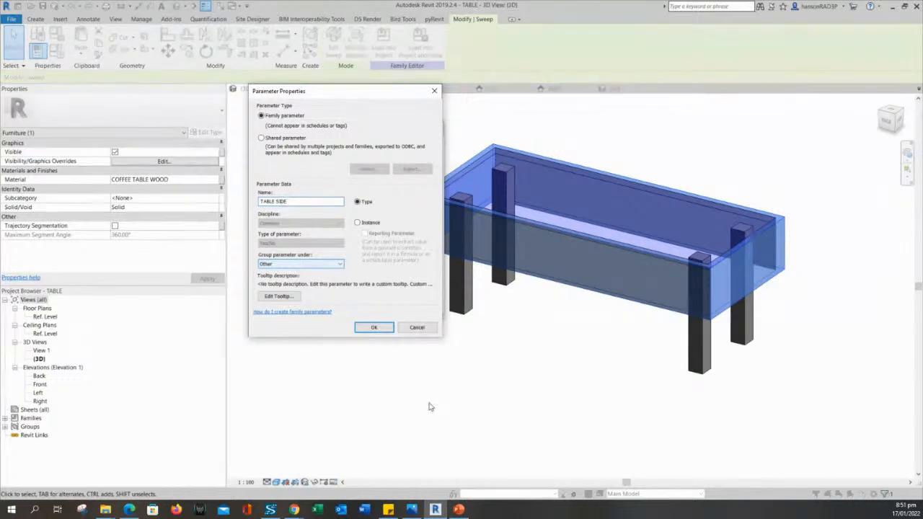
click(332, 264)
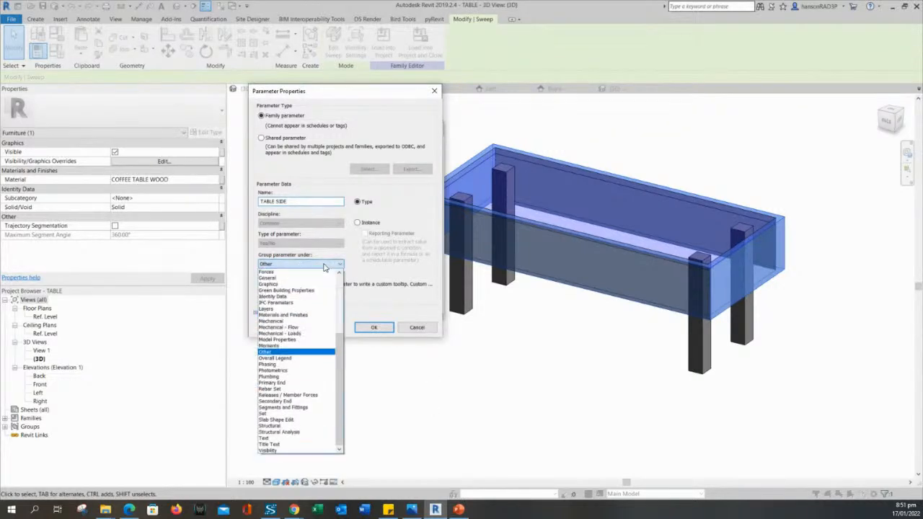
click(288, 315)
click(371, 328)
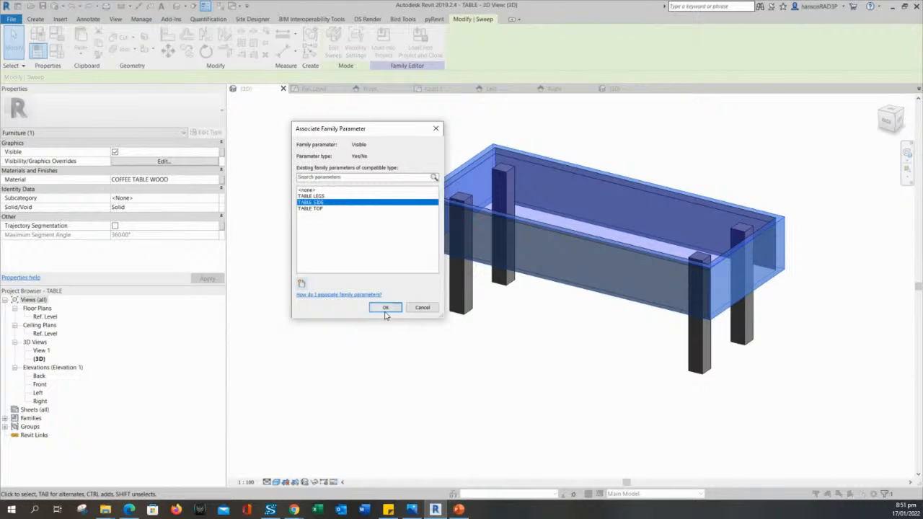
click(385, 307)
click(419, 341)
Examine the table model in 3D and inspect the legs extrusion's visibility and material properties.
shift+middle_drag(419, 341, 507, 364)
scroll(507, 342, up, 2)
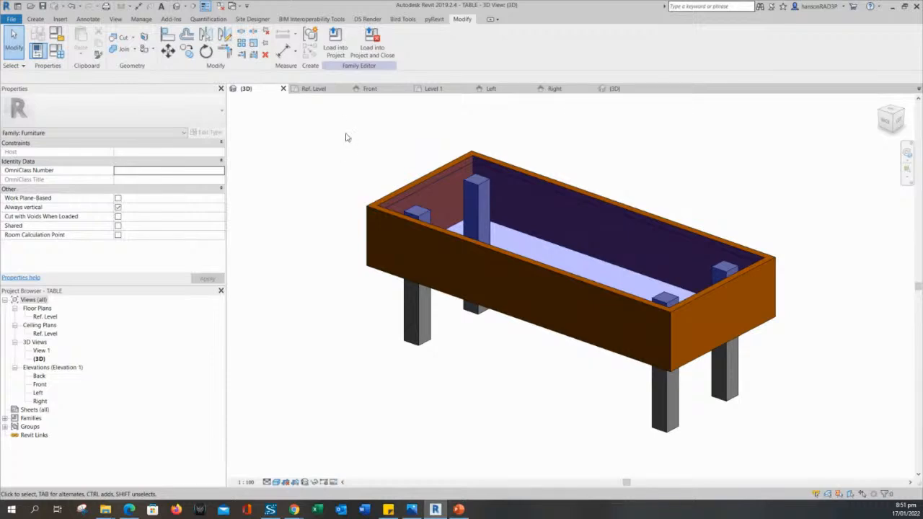
shift+middle_drag(360, 307, 429, 407)
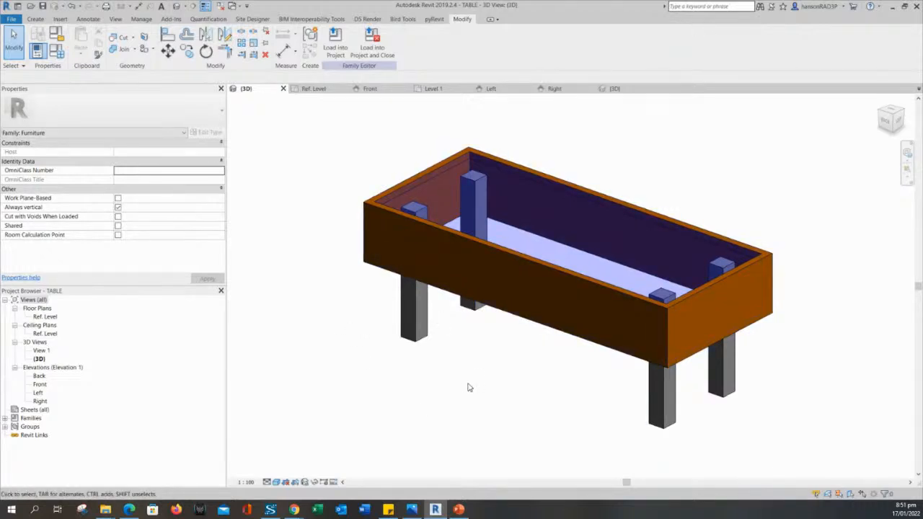
shift+middle_drag(475, 384, 483, 365)
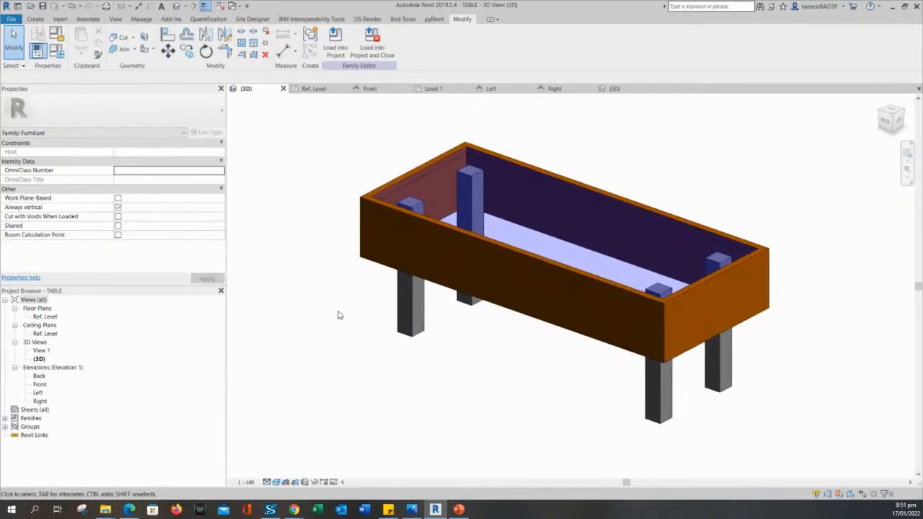
middle_drag(287, 292, 298, 291)
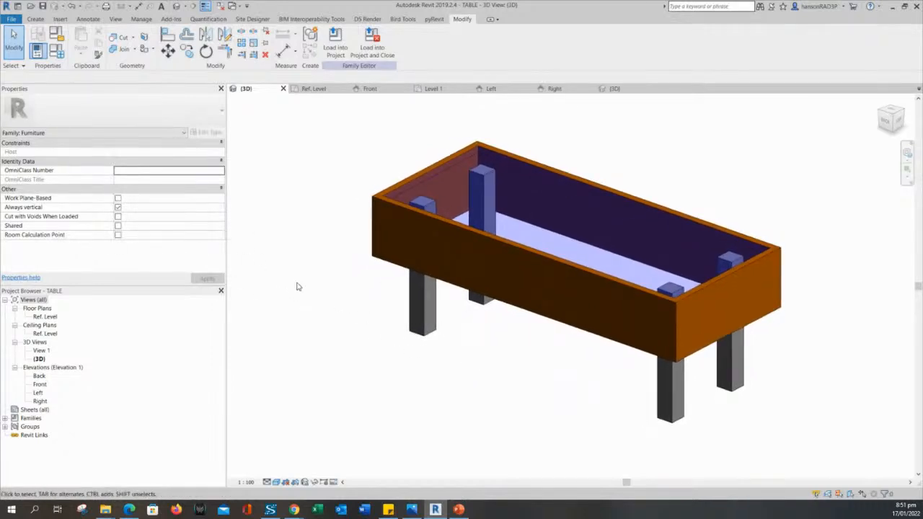
click(372, 244)
click(344, 272)
click(412, 309)
middle_drag(351, 303, 356, 300)
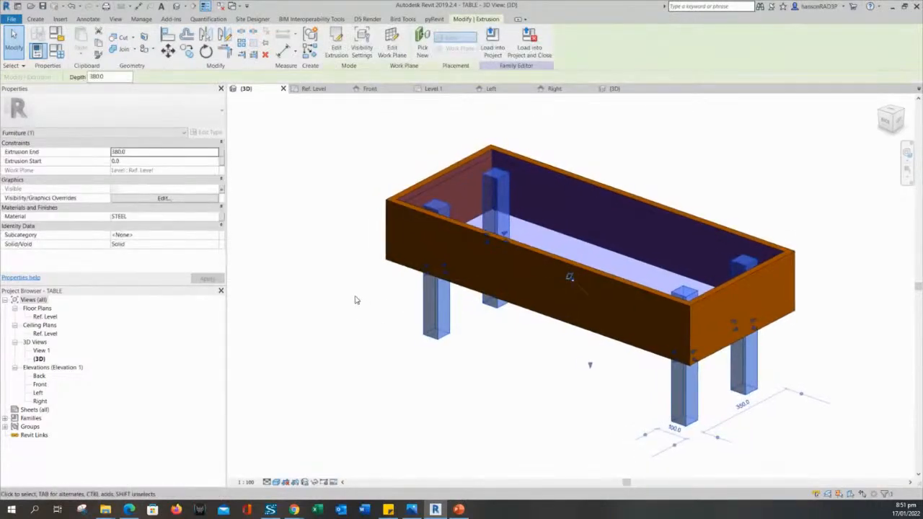
click(355, 300)
Review the COFFEE TABLE type's parameters for the legs, side and top visibility in the family types.
click(60, 56)
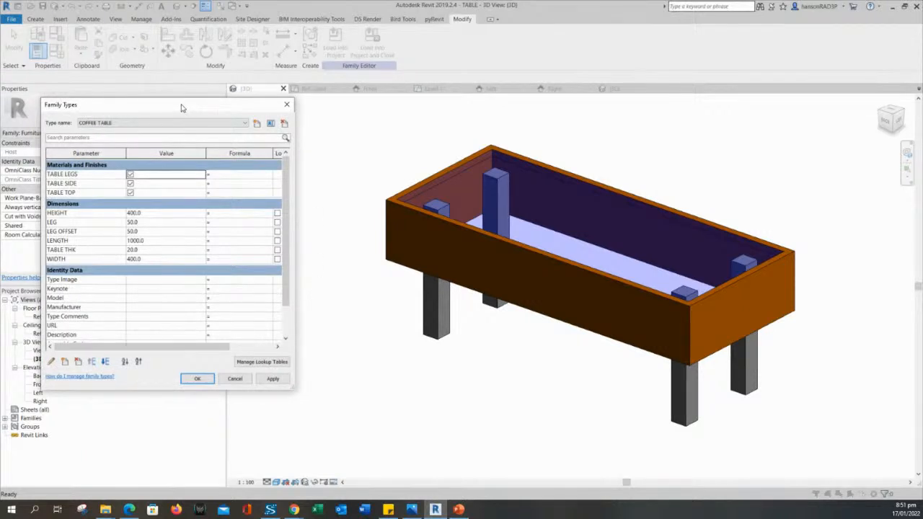
drag(182, 107, 180, 95)
click(230, 163)
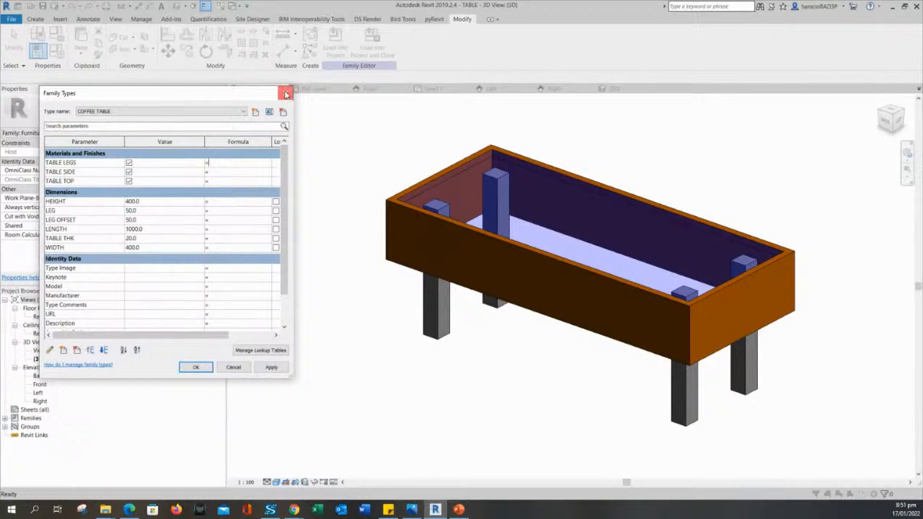
click(286, 95)
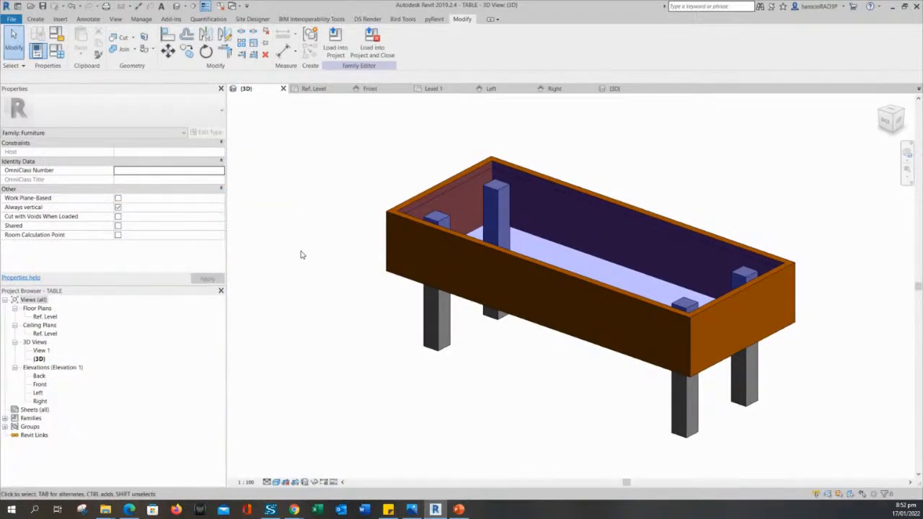
Inspect the table legs extrusion's material property in the 3D view.
middle_drag(306, 265, 322, 283)
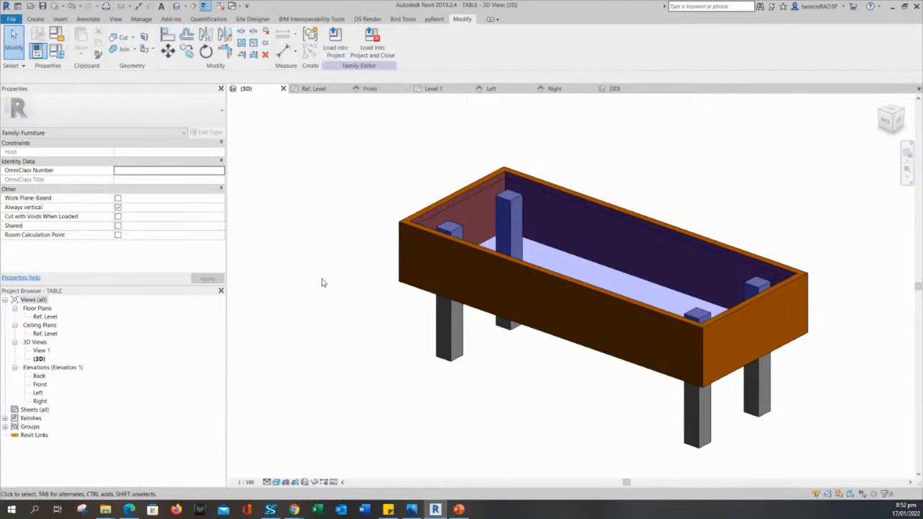
click(451, 339)
middle_drag(366, 322, 367, 313)
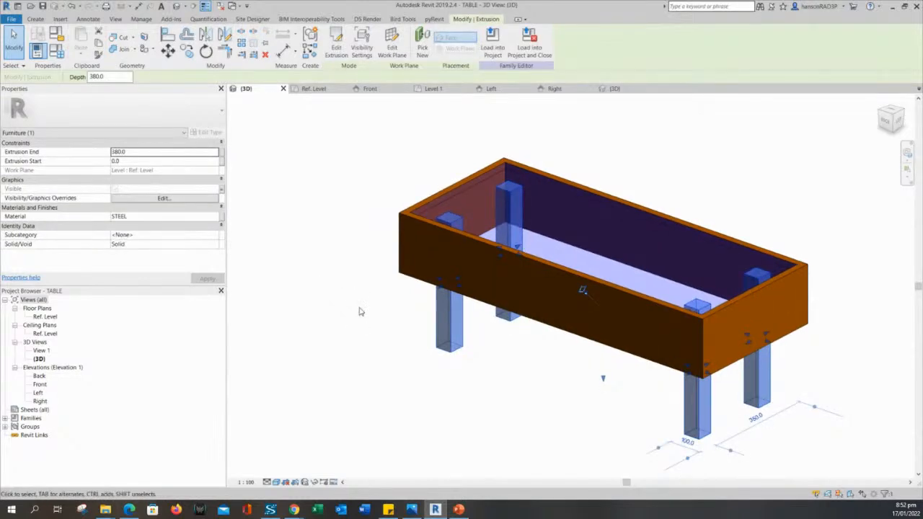
click(218, 219)
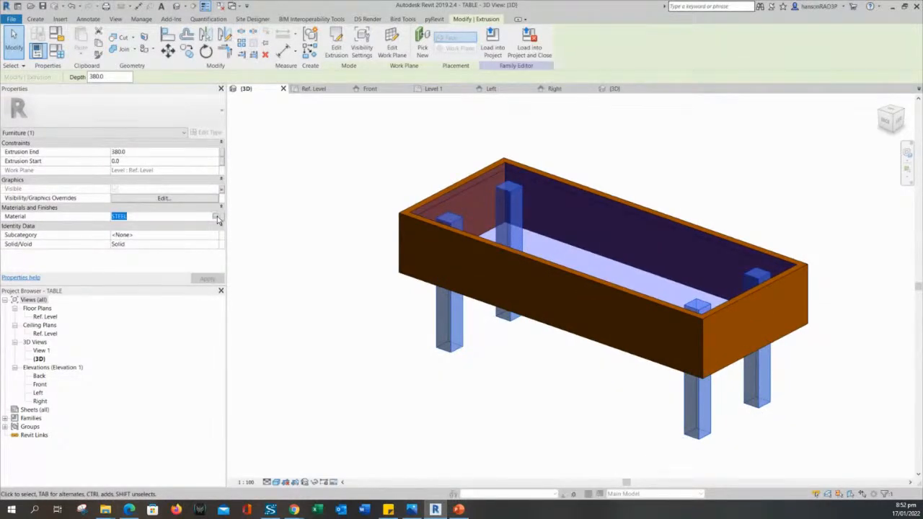
click(311, 251)
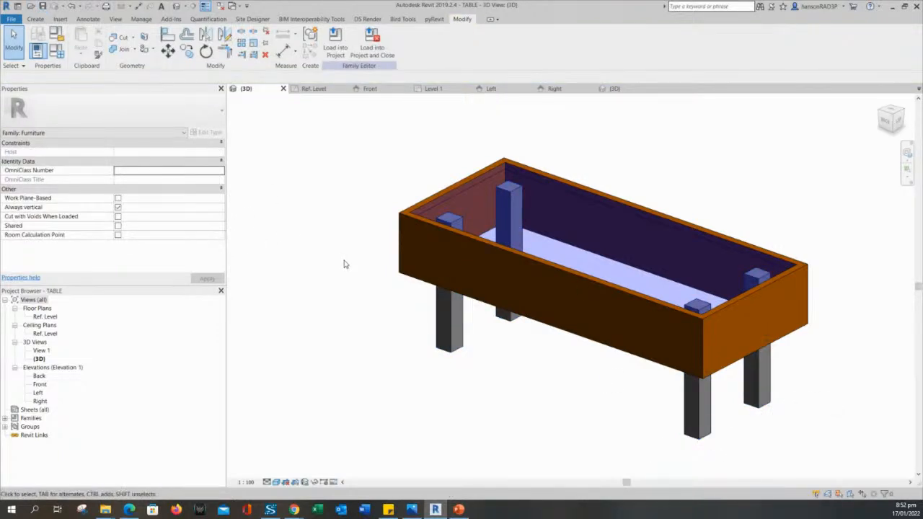
middle_drag(344, 264, 343, 276)
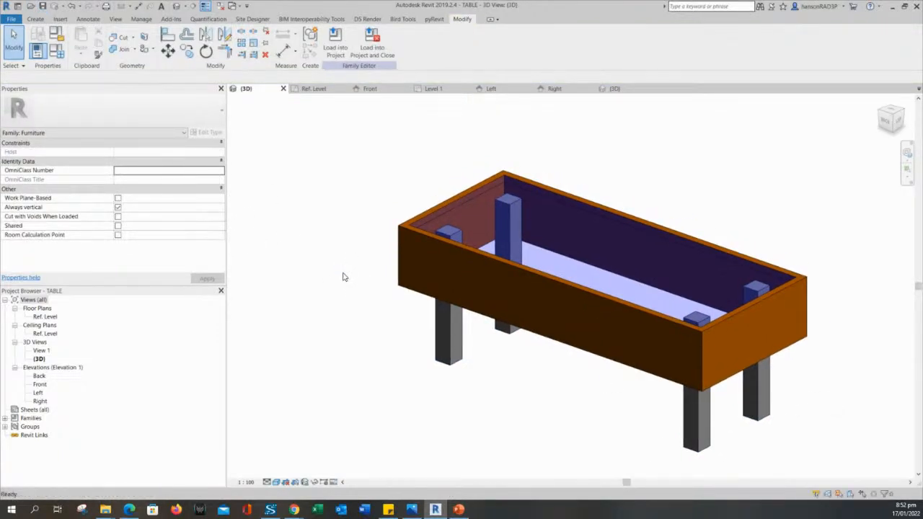
Load the family into the project, overwriting the existing version and its parameter values, and review the COFFEE TABLE 2 type parameters.
click(334, 41)
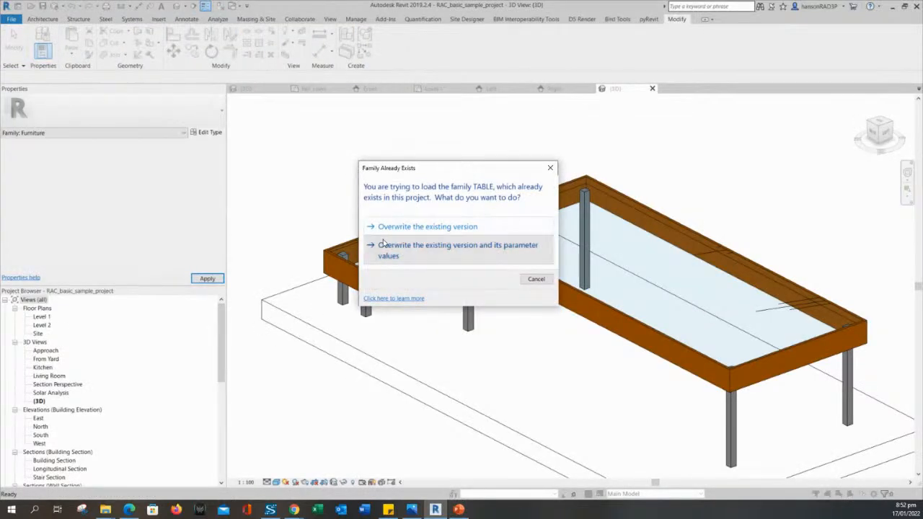
click(382, 245)
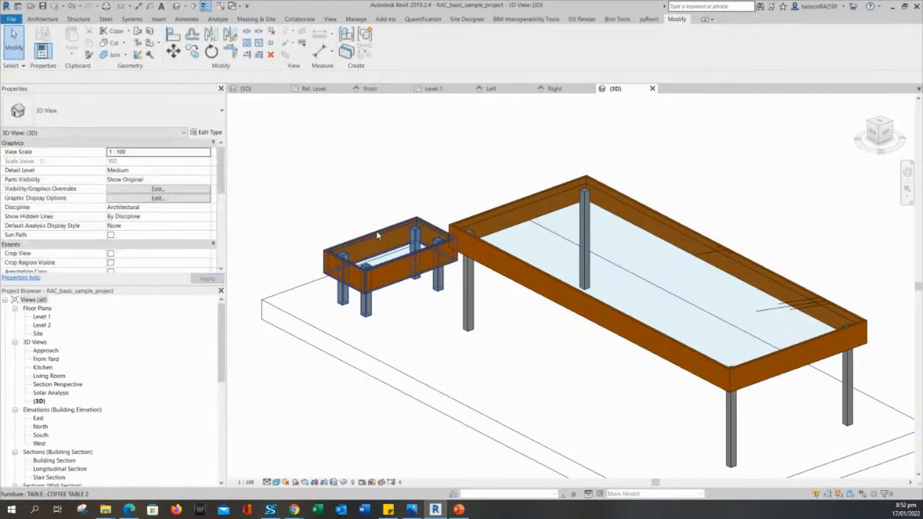
click(205, 134)
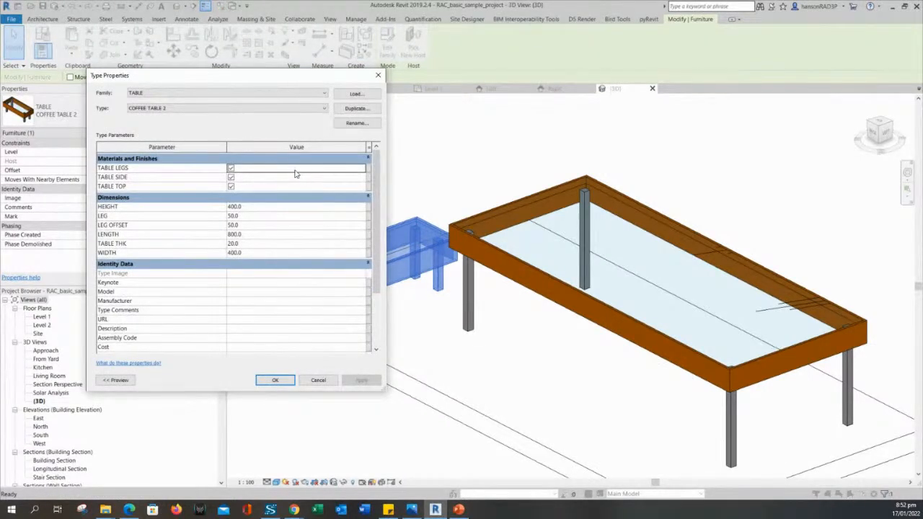
click(378, 75)
click(373, 201)
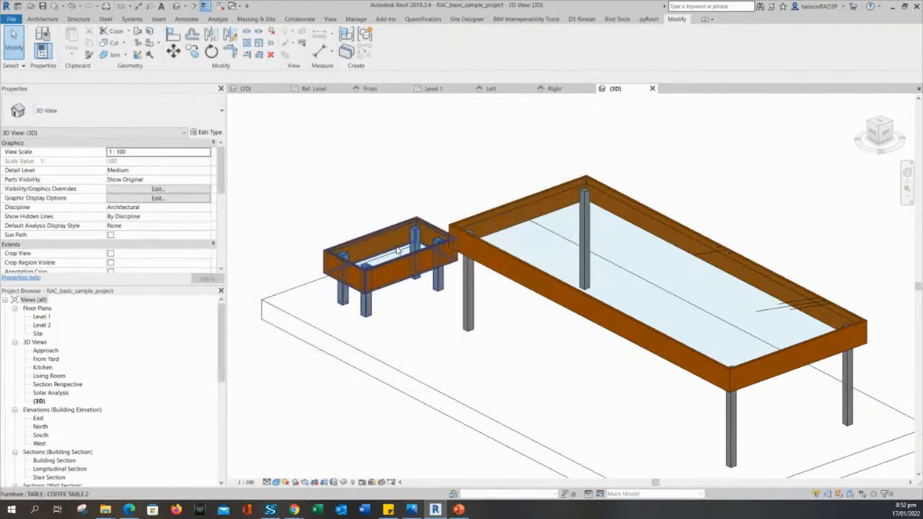
Open the small coffee table's family for editing from the project and show it in the 3D view.
click(397, 248)
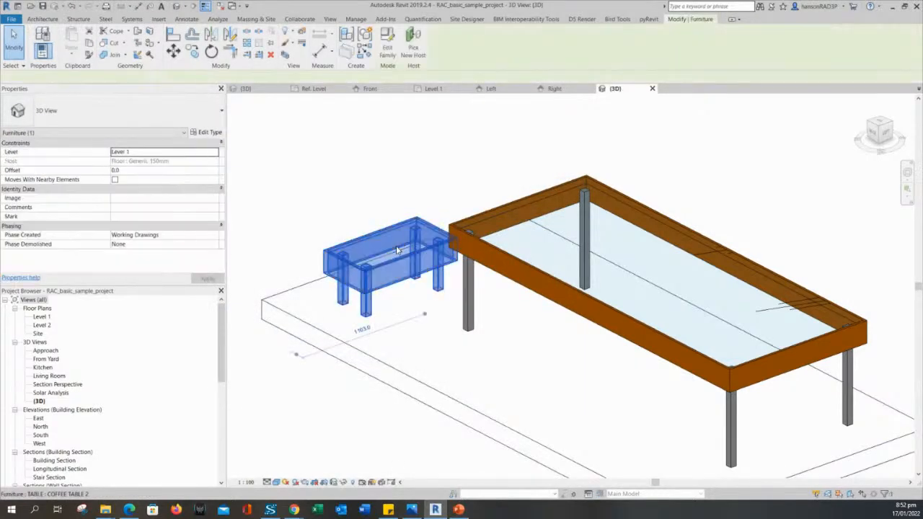
click(387, 45)
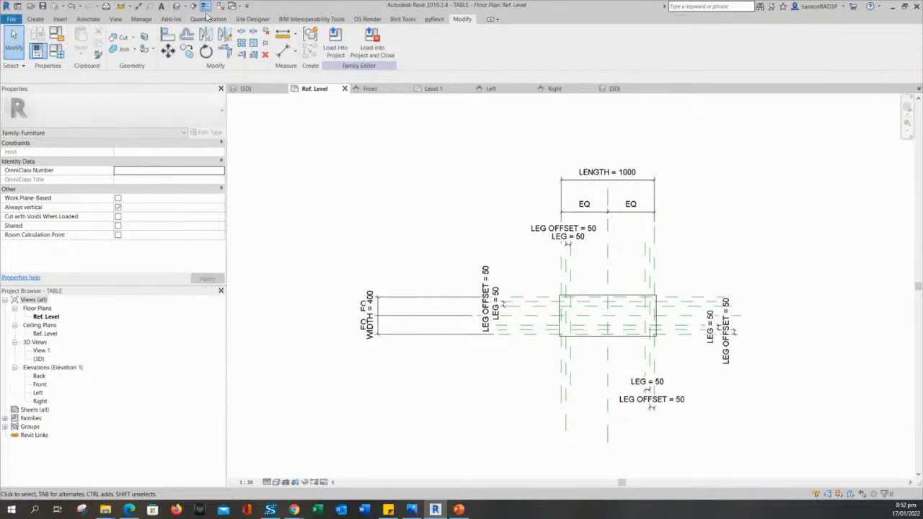
click(176, 5)
mouse_move(476, 352)
shift+middle_down()
mouse_move(484, 329)
mouse_move(454, 325)
shift+middle_up()
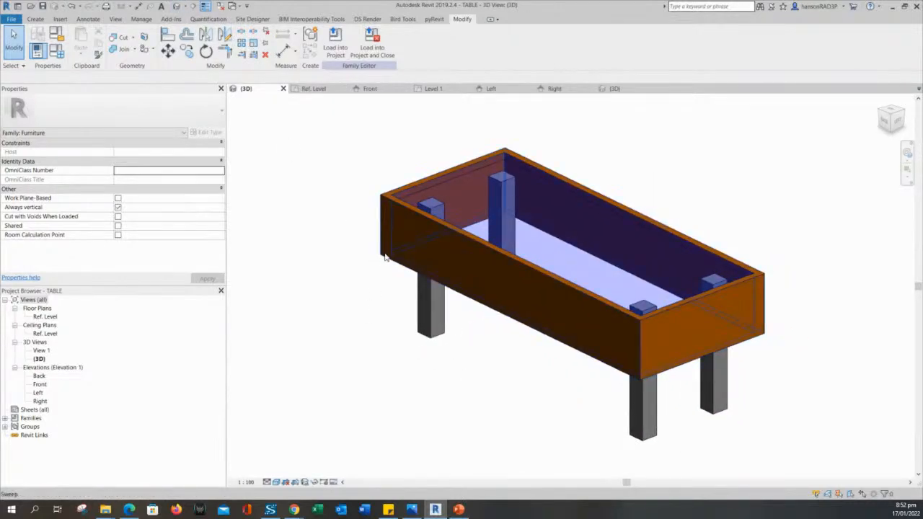
Try to link the legs extrusion's material to a new type parameter named LEG under Materials and Finishes.
click(433, 310)
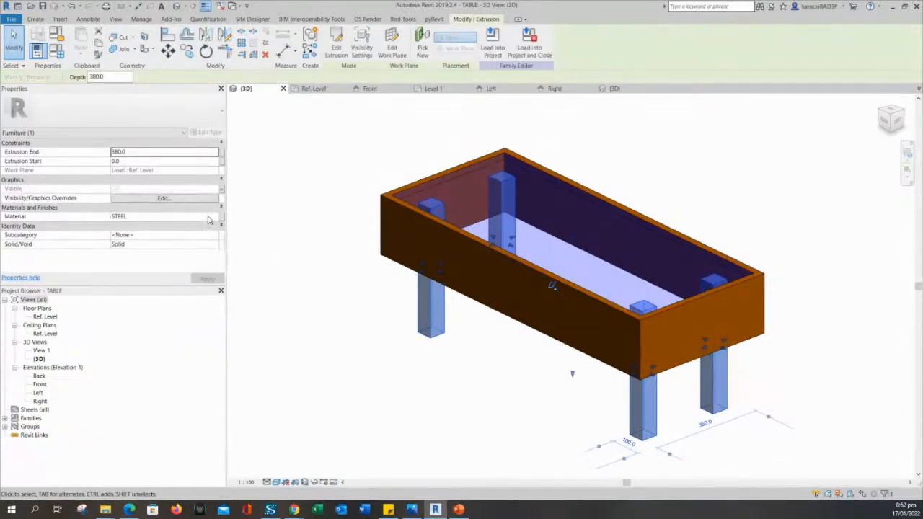
click(220, 218)
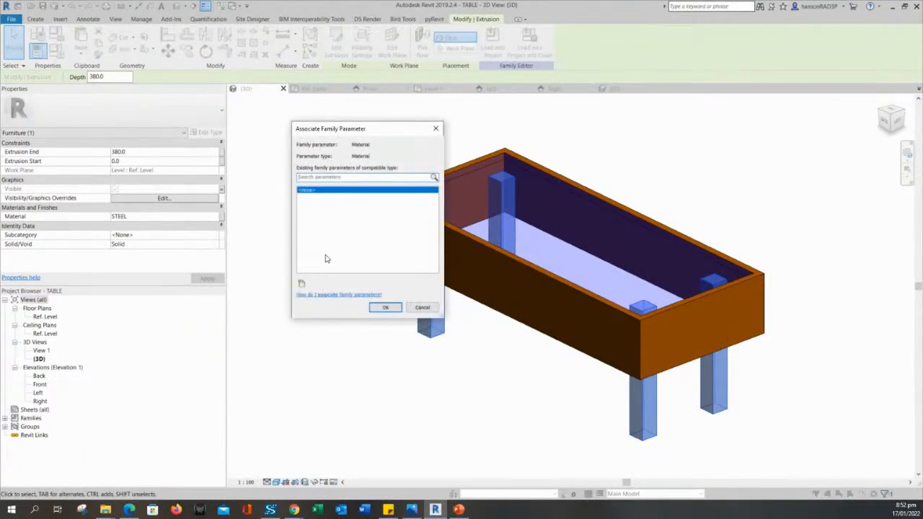
click(302, 284)
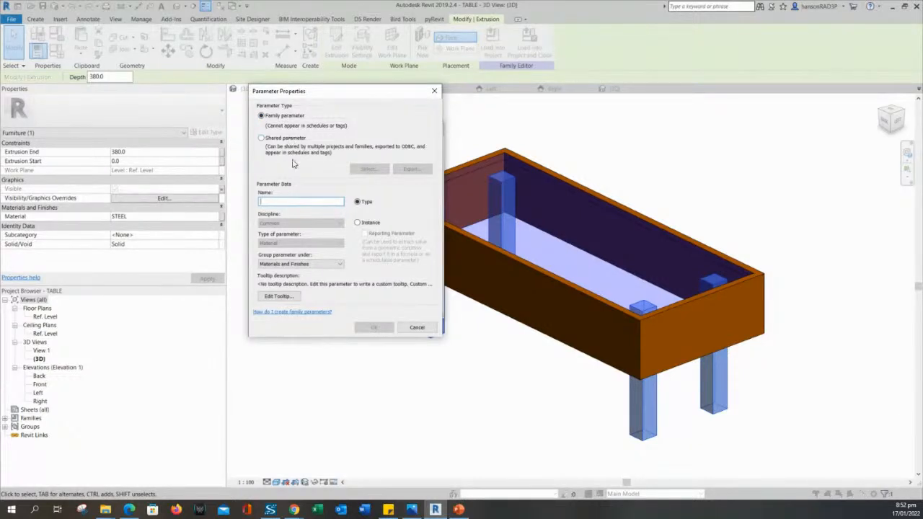
text(Leg)
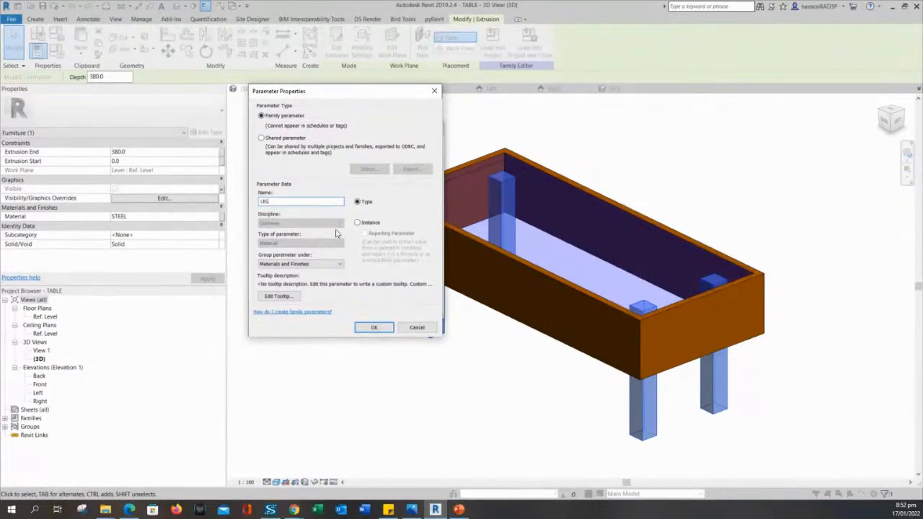
click(374, 328)
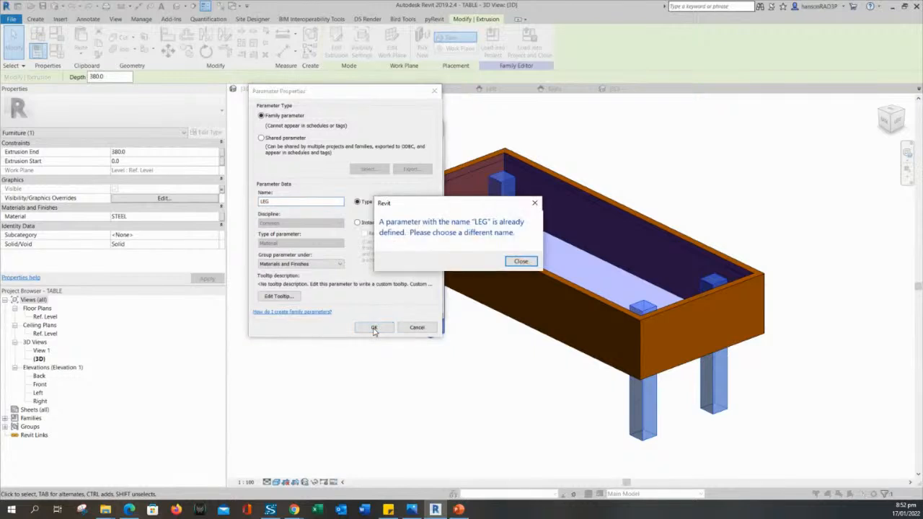
click(519, 261)
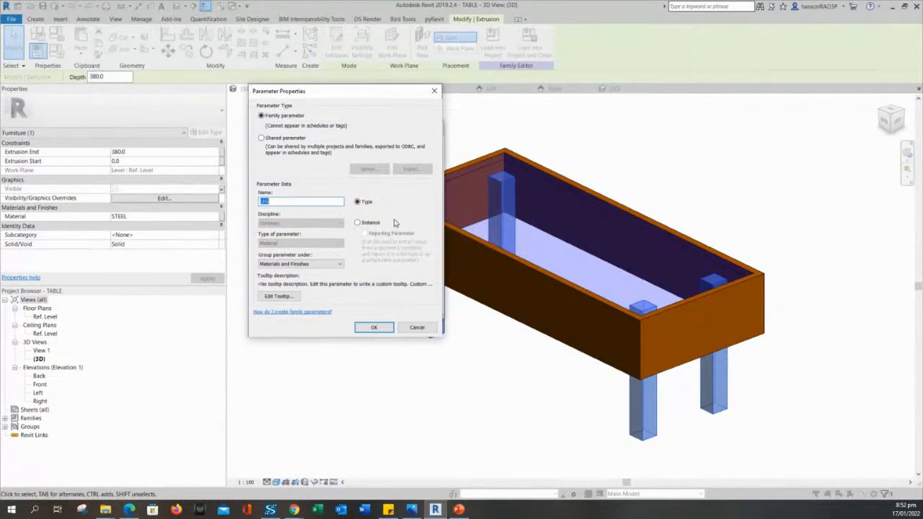
key(Escape)
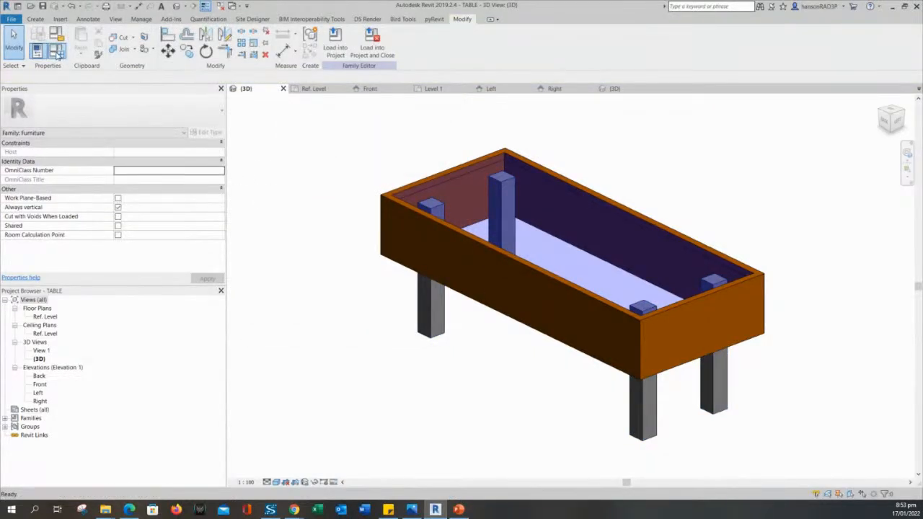
Examine the TABLE LEGS parameter's properties and available parameter groups in the family types.
click(57, 49)
click(64, 163)
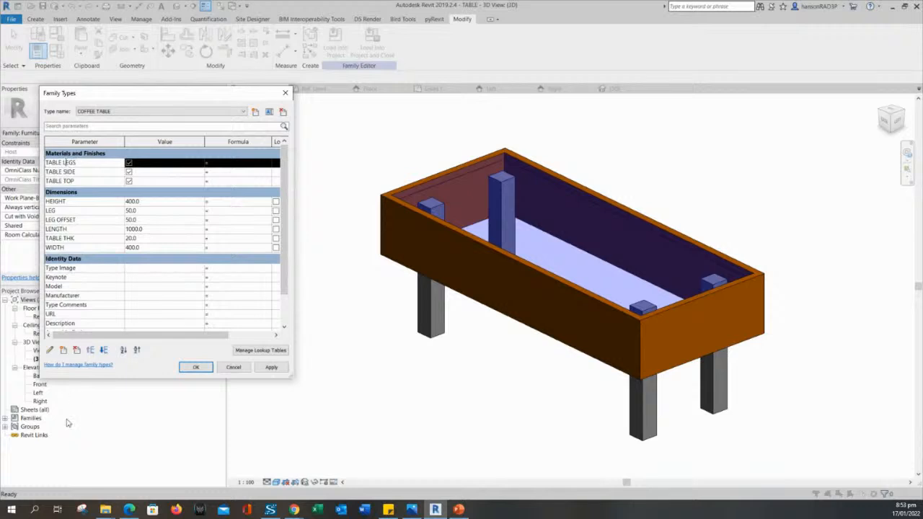
click(49, 350)
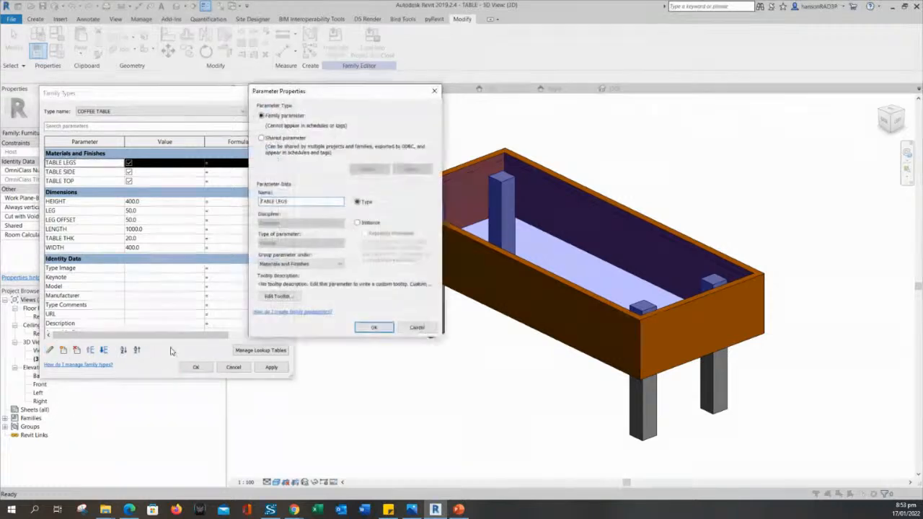
click(323, 265)
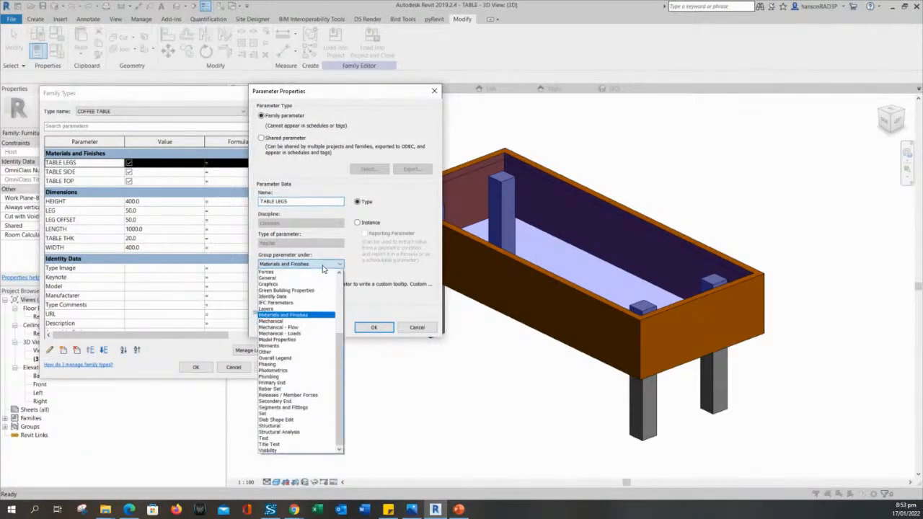
click(323, 266)
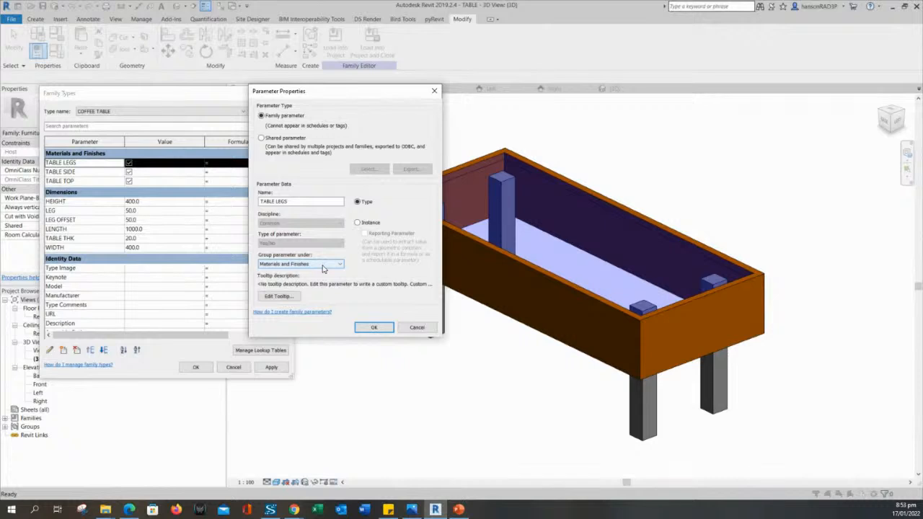
click(373, 327)
click(195, 367)
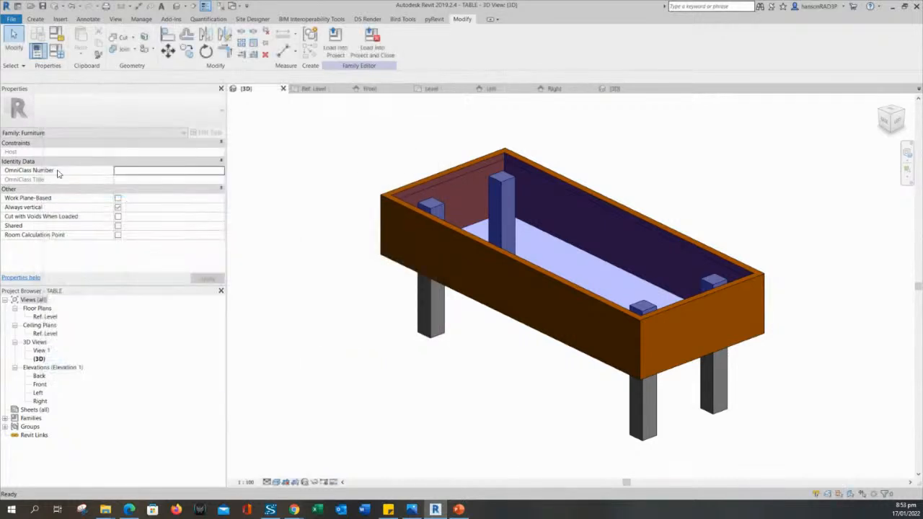
Delete the TABLE LEGS, TABLE SIDE and TABLE TOP parameters from the family types.
click(52, 58)
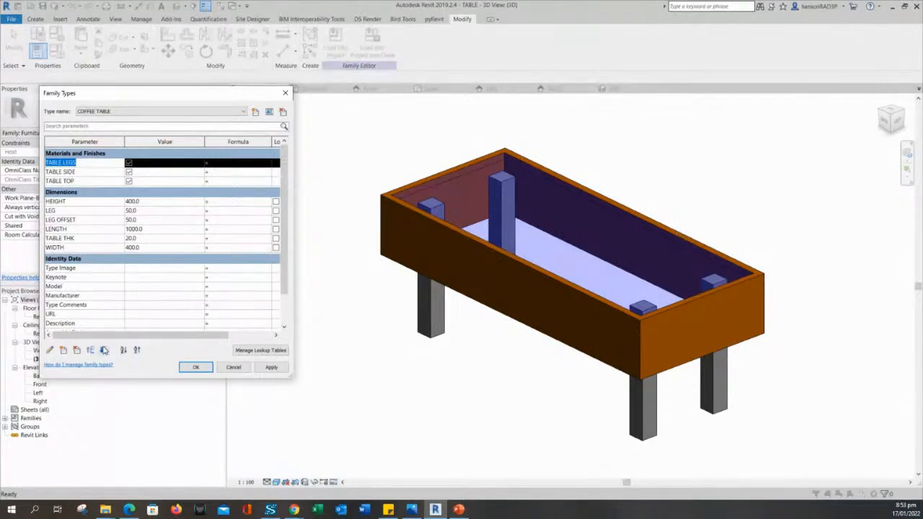
click(76, 350)
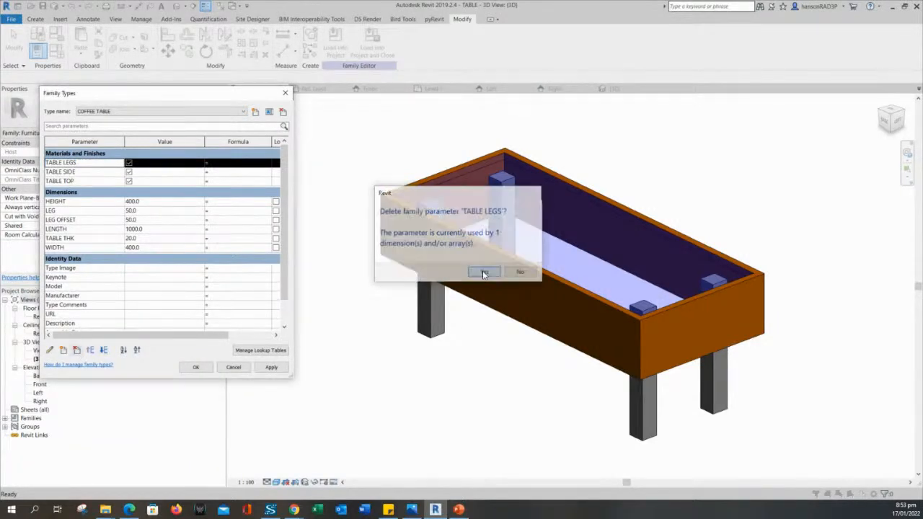
click(485, 274)
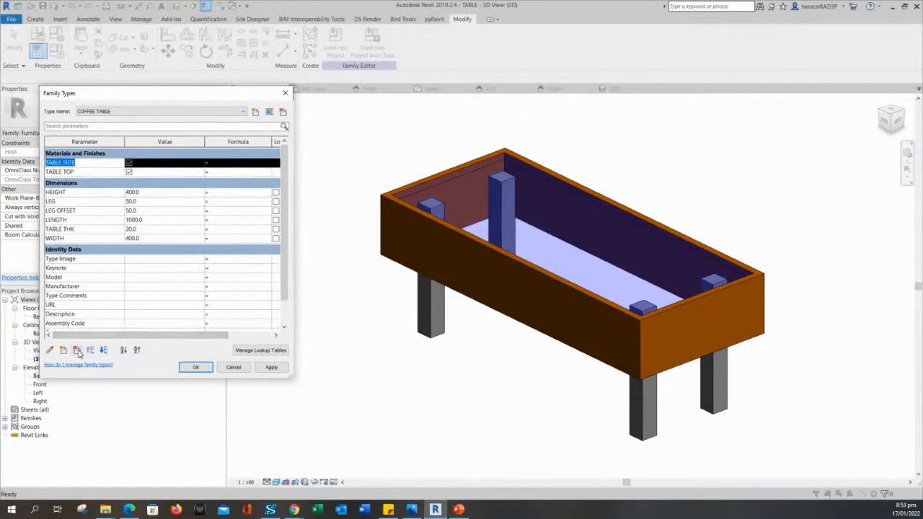
click(77, 350)
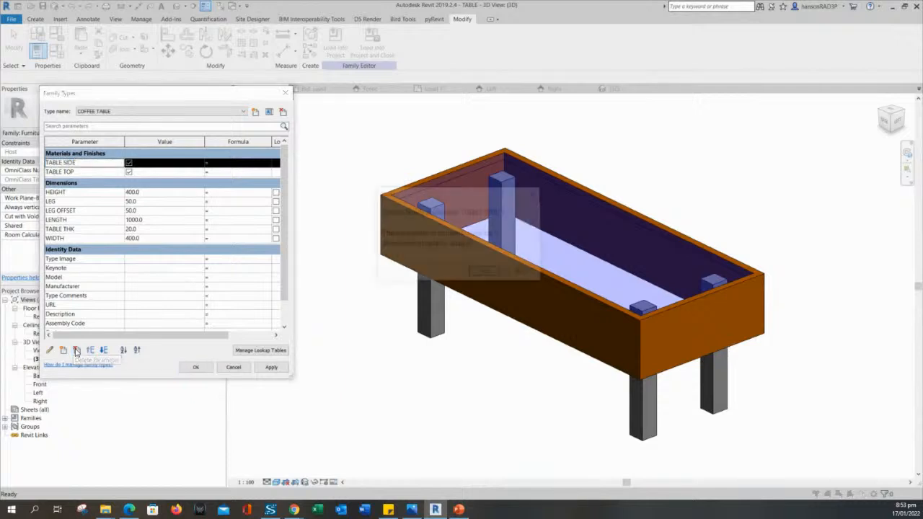
click(486, 275)
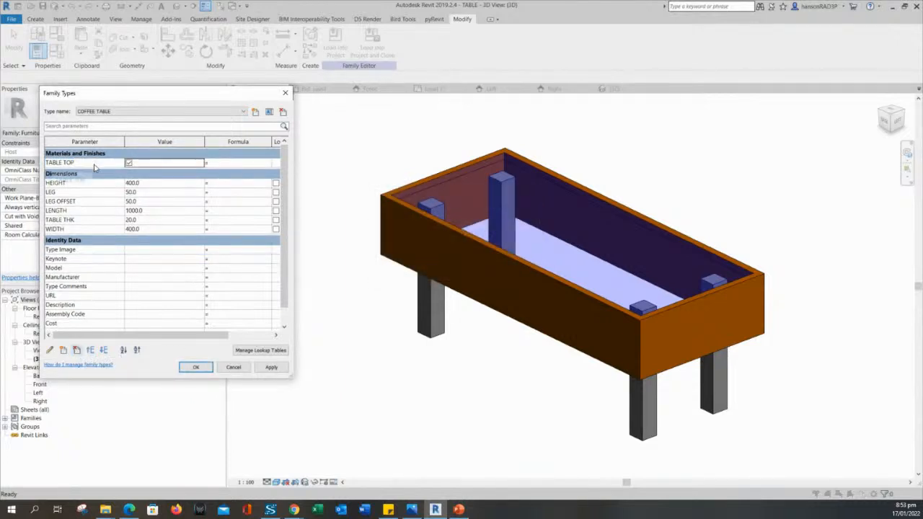
click(96, 163)
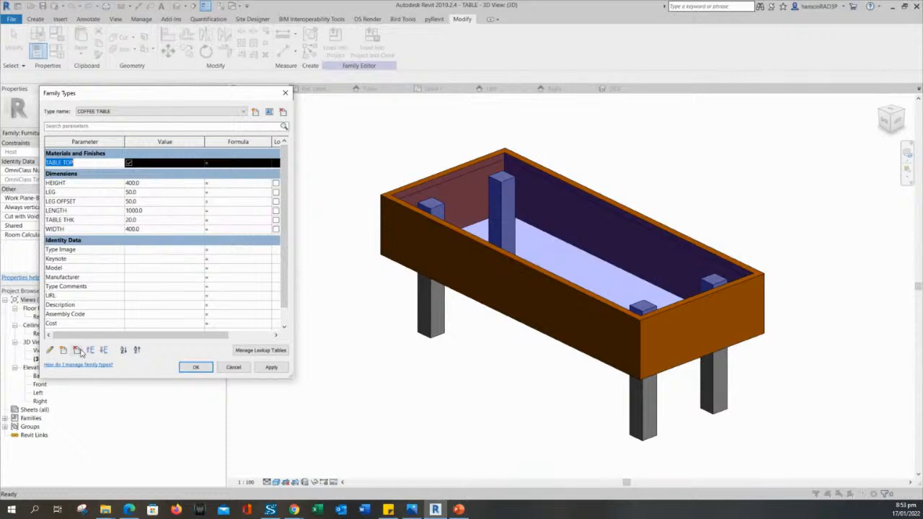
click(76, 350)
click(485, 273)
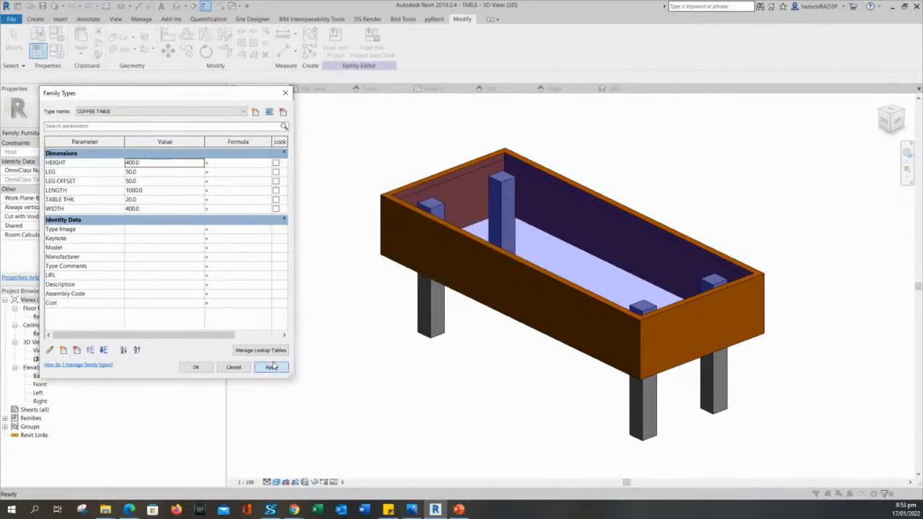
click(193, 368)
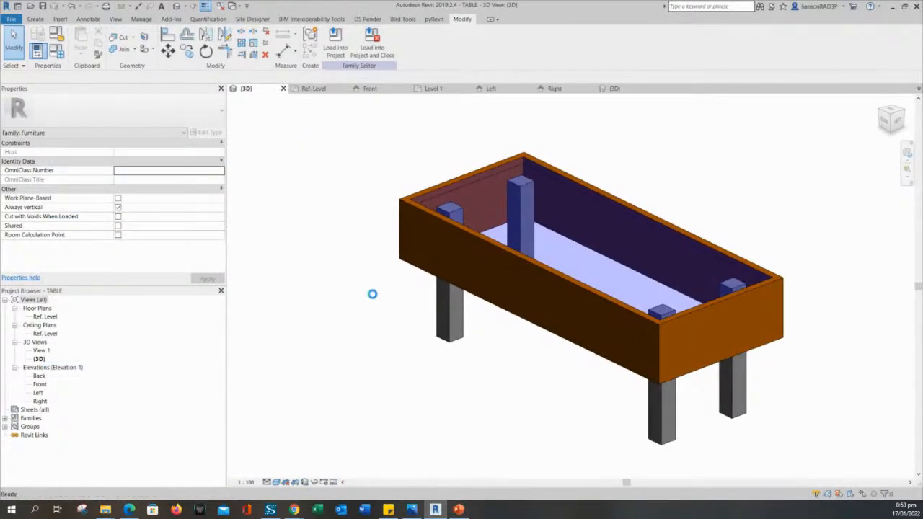
middle_drag(375, 295, 367, 274)
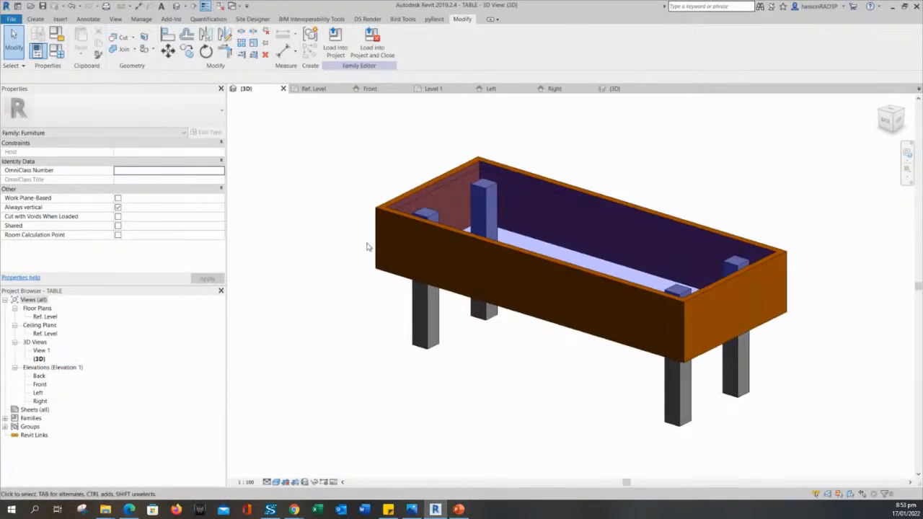
click(381, 239)
shift+middle_drag(380, 239, 338, 210)
click(342, 206)
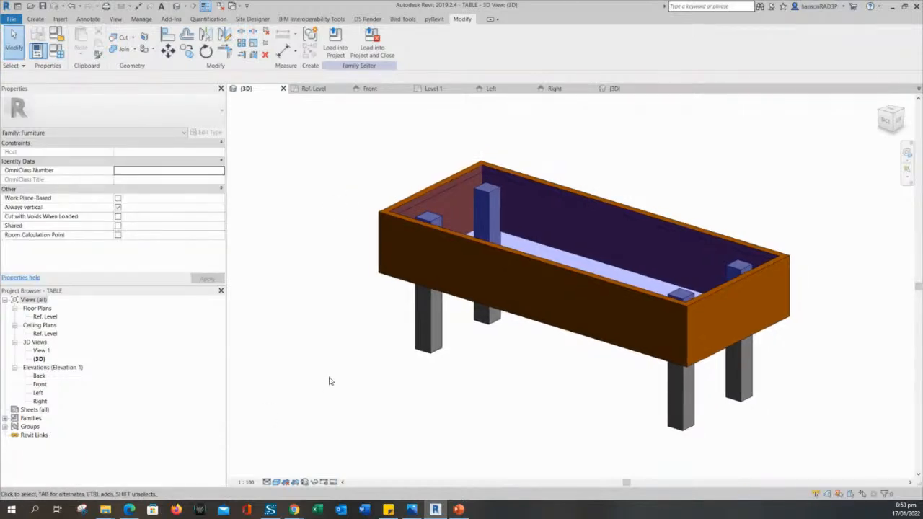
shift+middle_drag(329, 380, 394, 361)
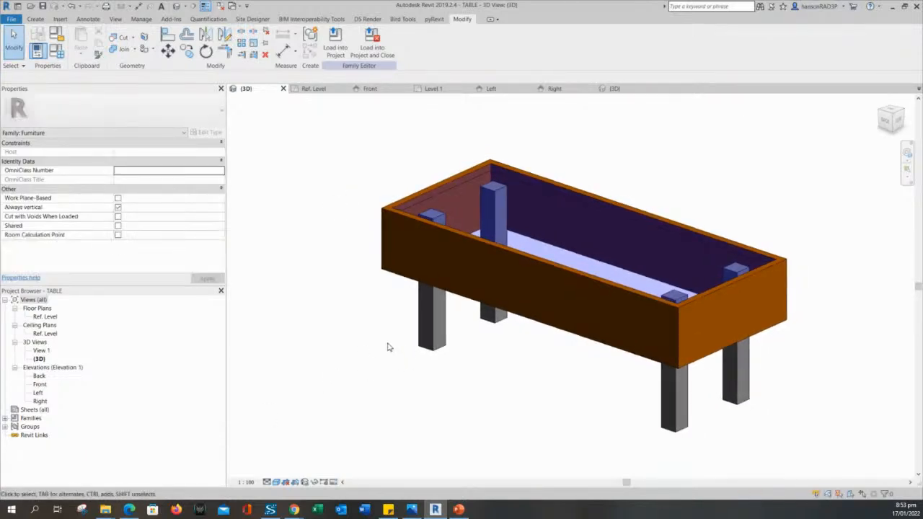
Examine the table model in 3D and check which parameters remain in its family types.
click(380, 238)
click(354, 264)
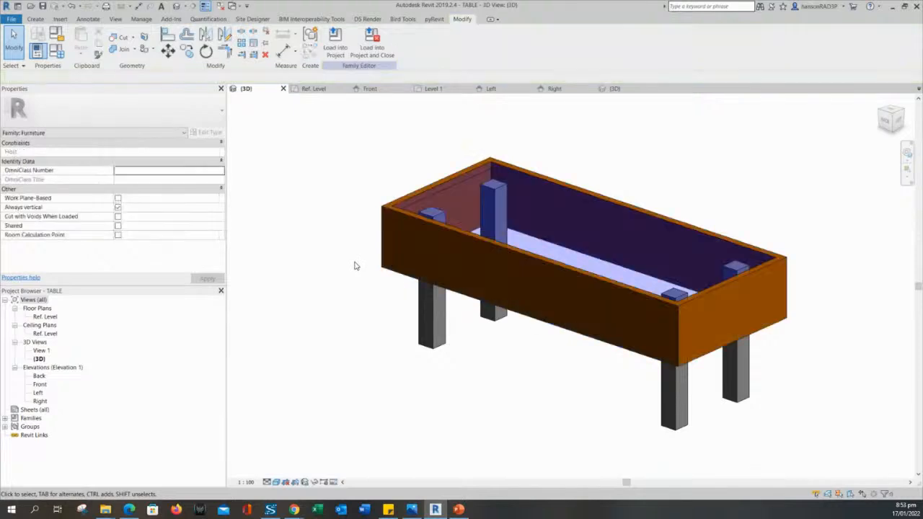
shift+middle_drag(354, 264, 347, 268)
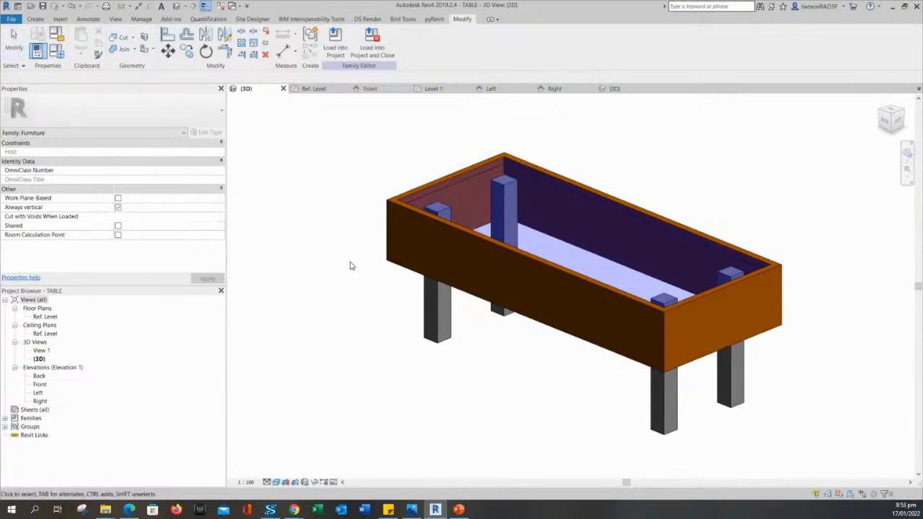
click(384, 244)
shift+middle_drag(387, 243, 354, 266)
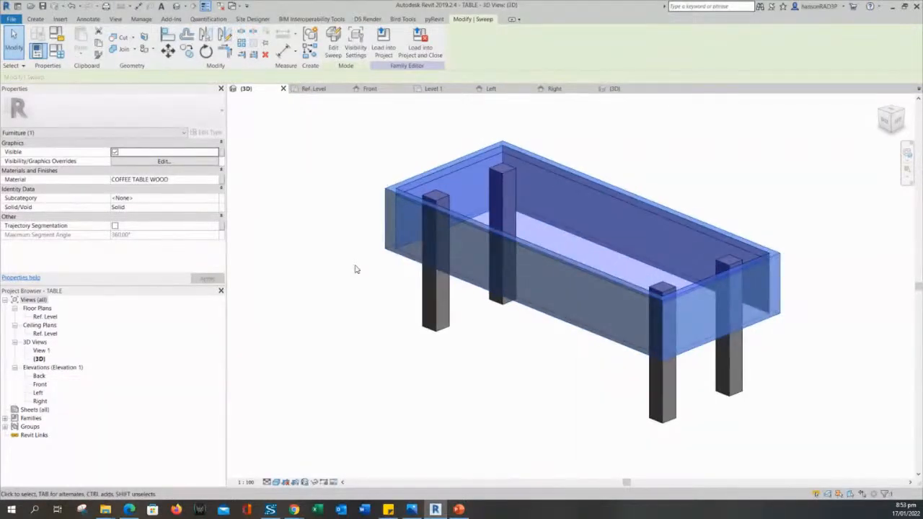
click(355, 269)
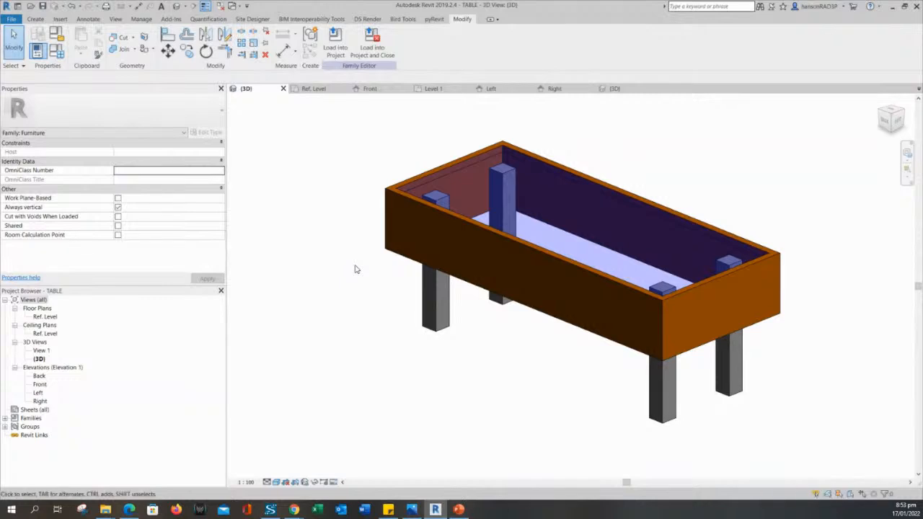
click(56, 50)
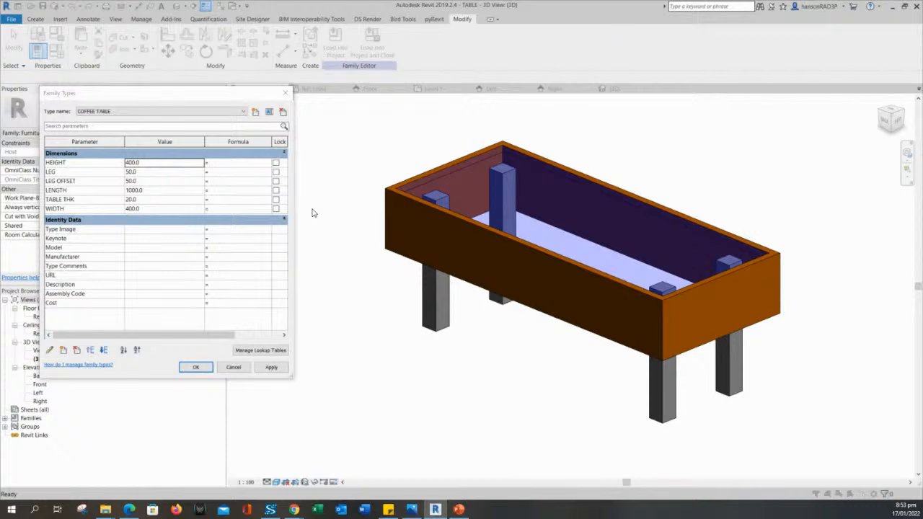
click(285, 93)
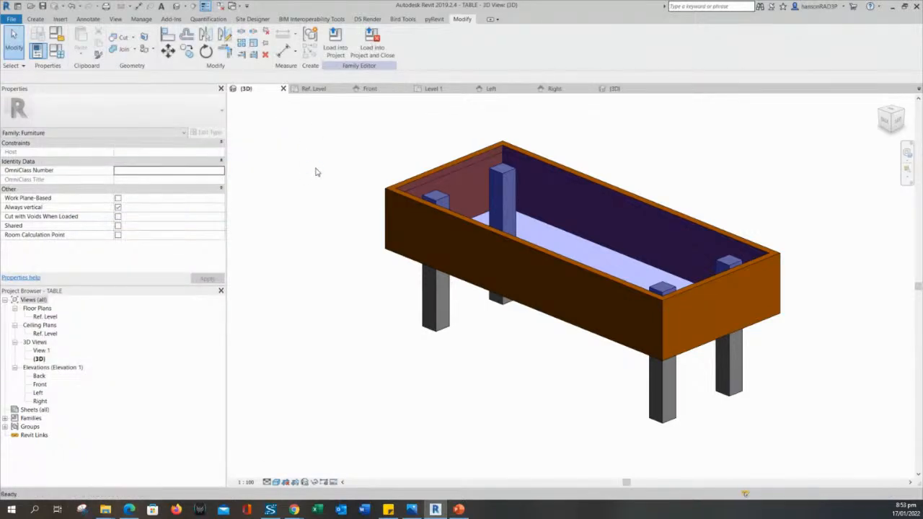
middle_drag(306, 222, 308, 242)
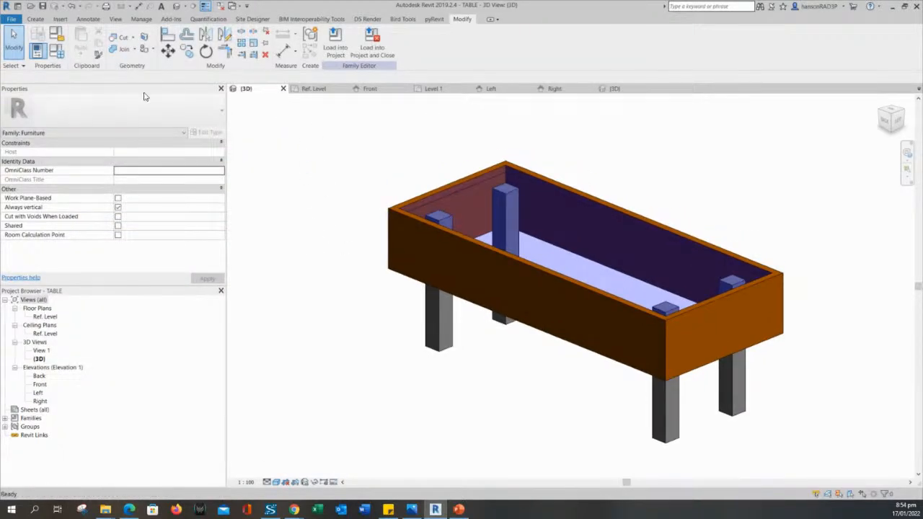
Link the side sweep's material to a new type parameter named LEGS under Materials and Finishes.
click(398, 258)
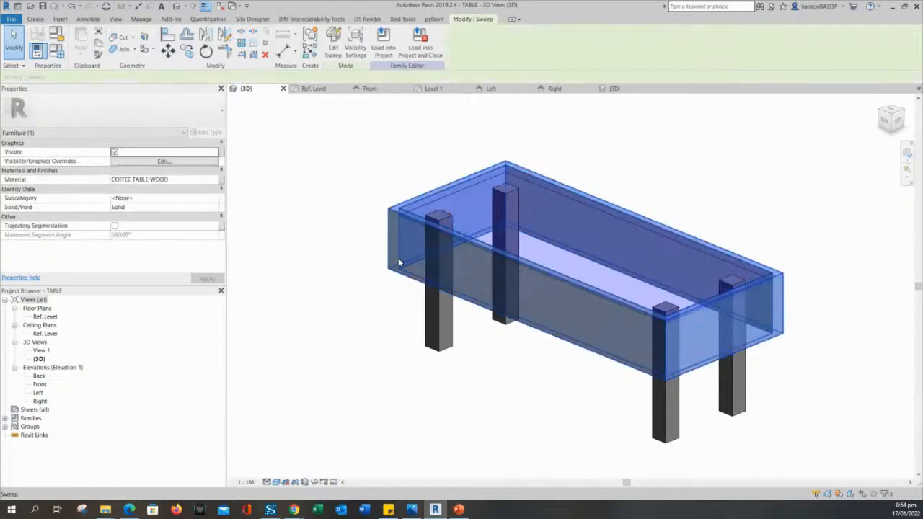
click(221, 179)
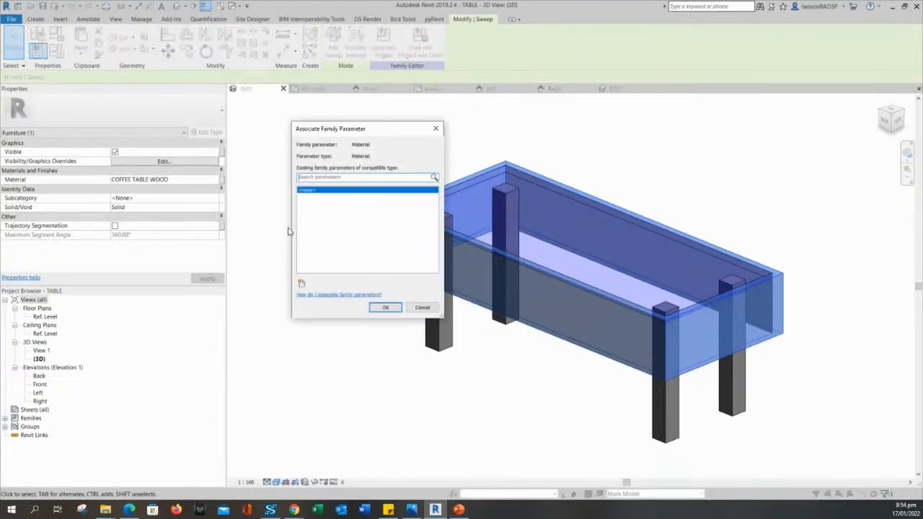
click(301, 284)
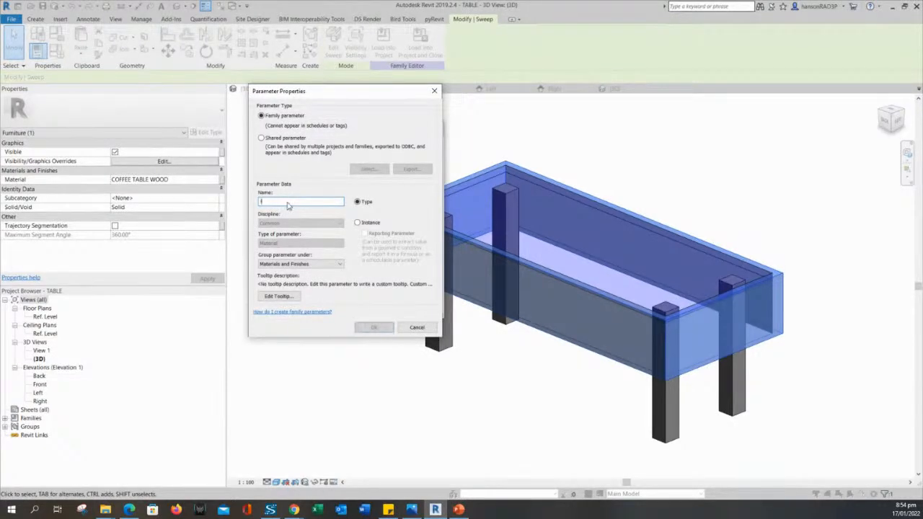
text(w)
key(BackSpace)
text(LEGS)
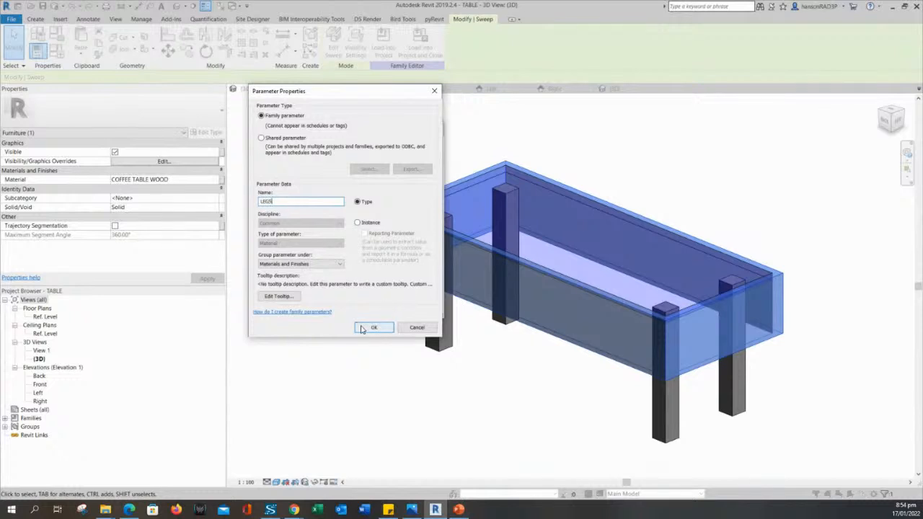
click(364, 328)
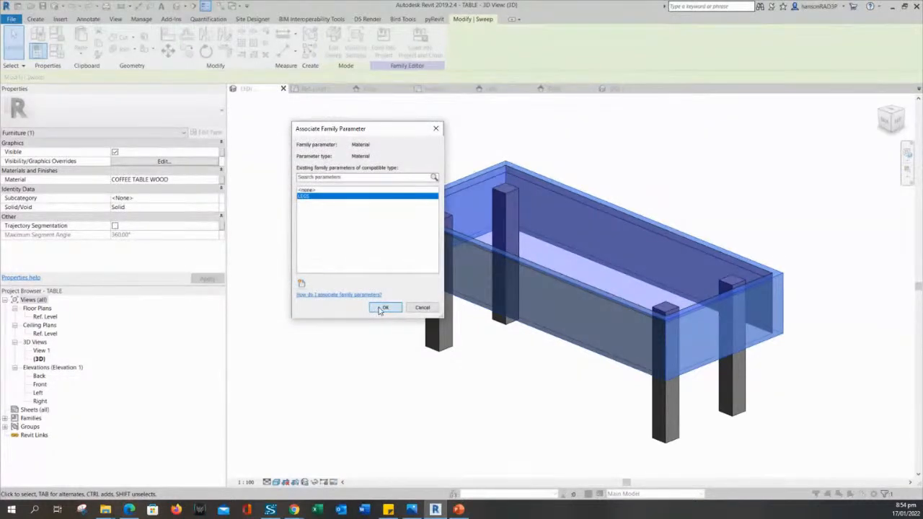
click(383, 308)
click(384, 337)
click(406, 268)
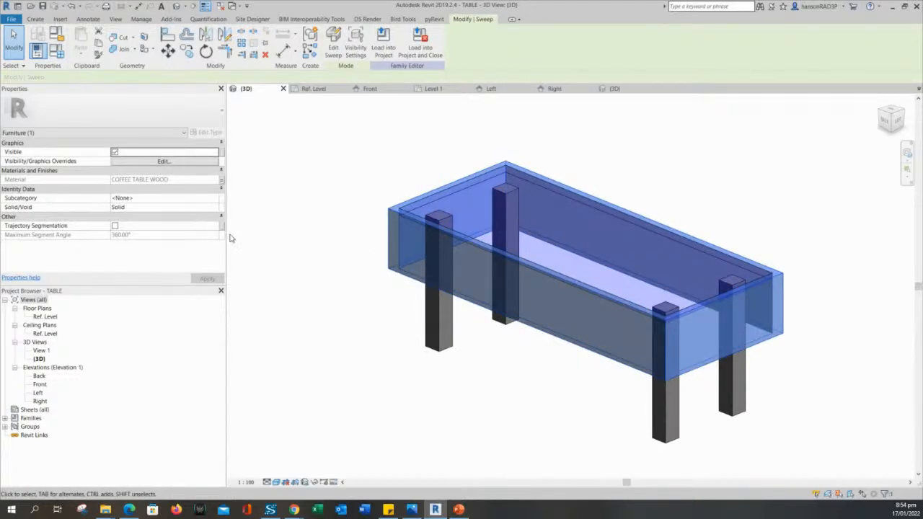
click(313, 226)
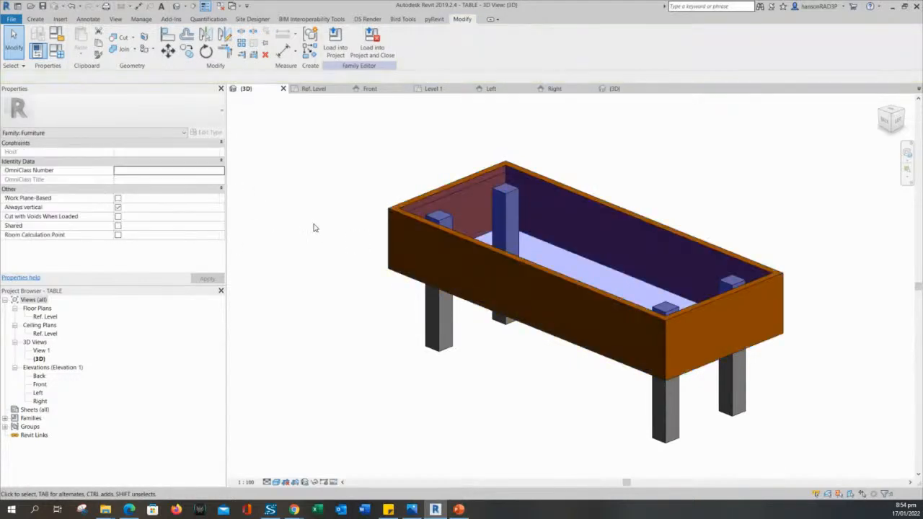
Relink the side sweep's material to a new type parameter named SIDE TABLE under Materials and Finishes.
click(385, 247)
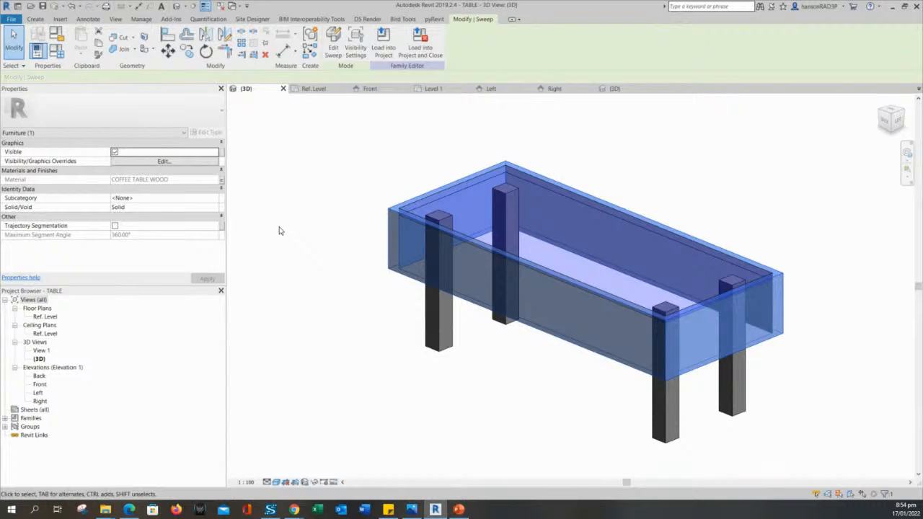
click(223, 182)
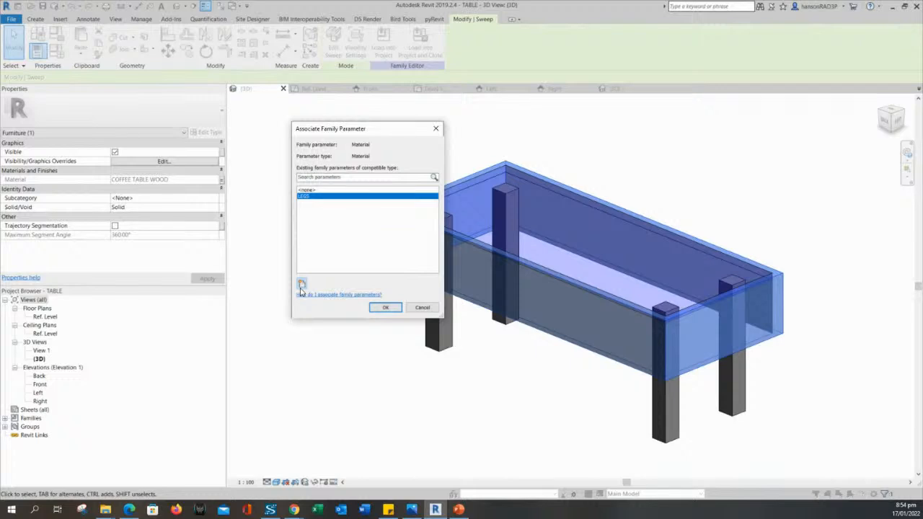
click(301, 285)
text(S)
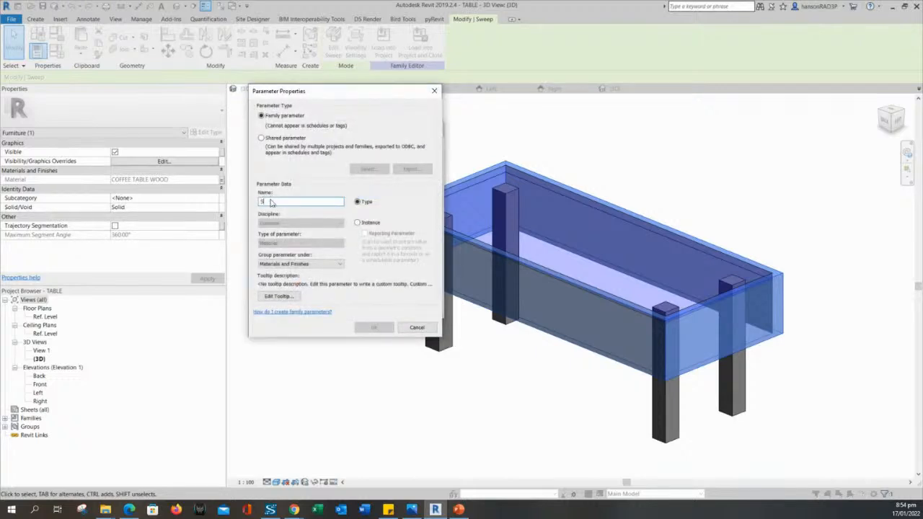
text(t)
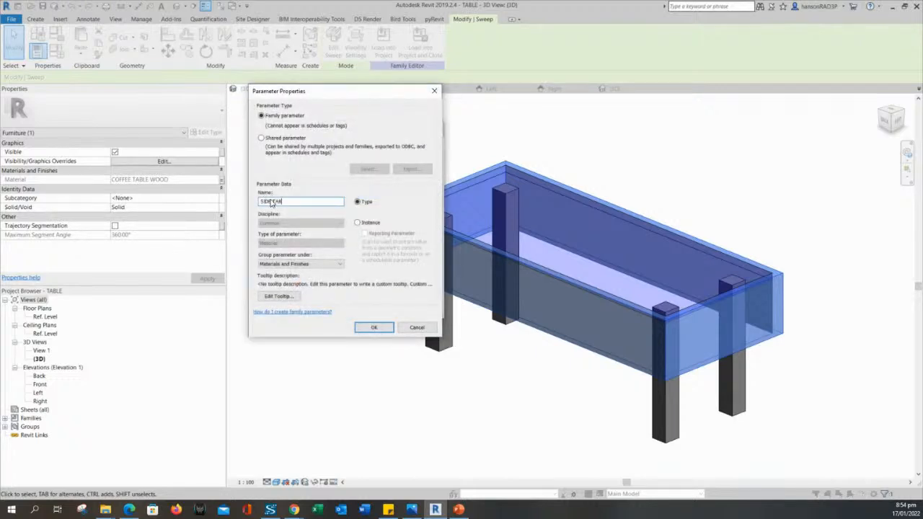
click(372, 331)
click(385, 308)
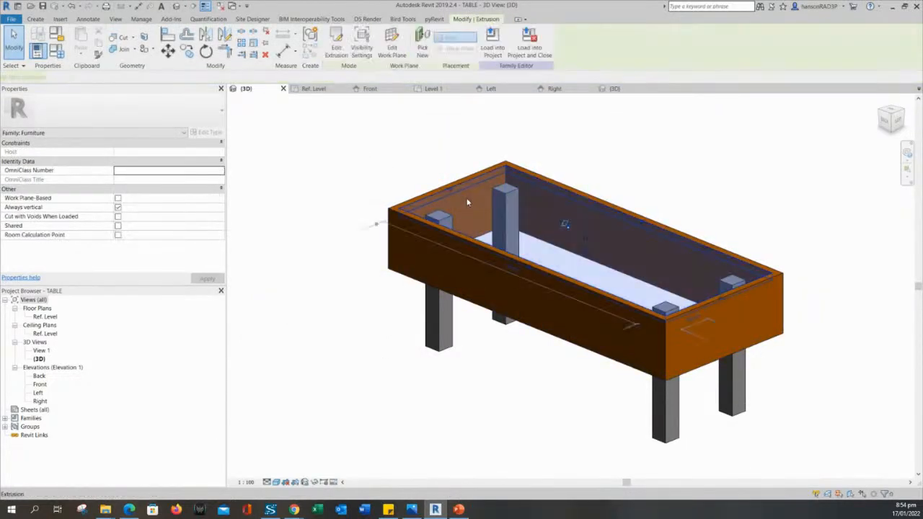
Link the glass top extrusion's material to a new type parameter named TABLE TOP under Materials and Finishes.
click(467, 203)
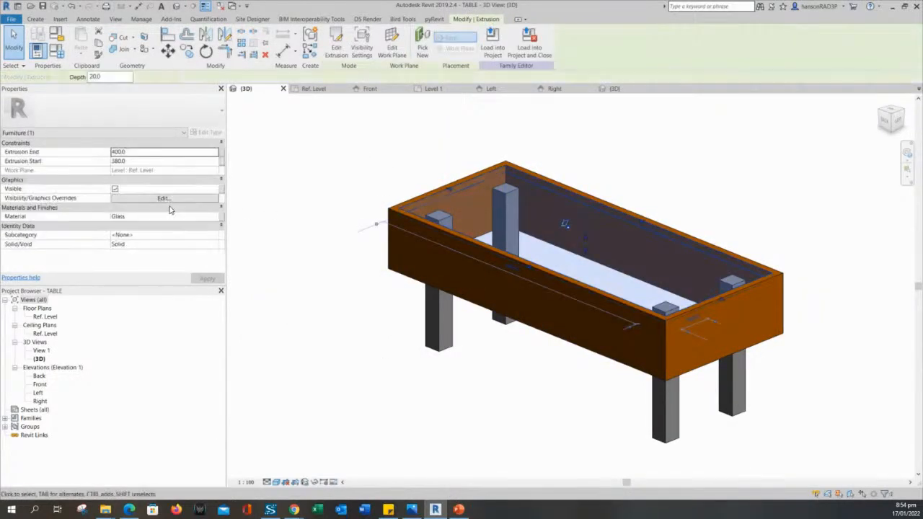
click(222, 216)
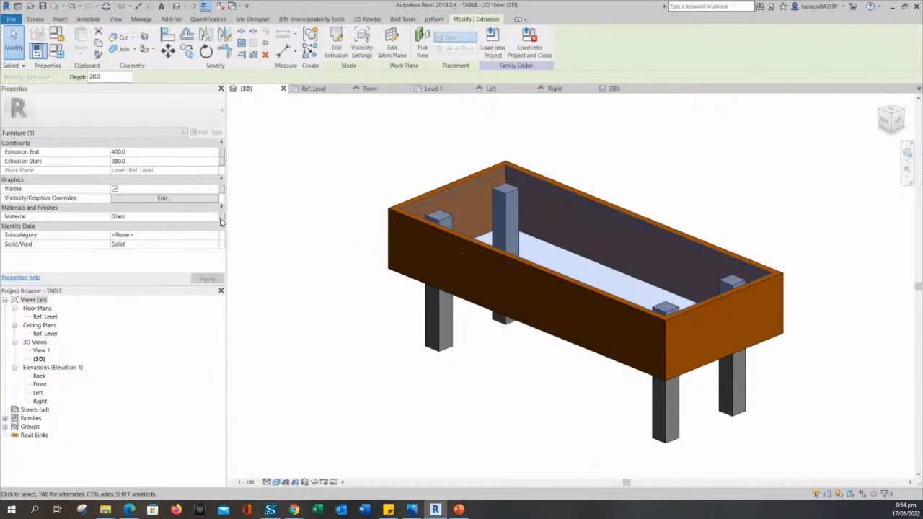
click(302, 285)
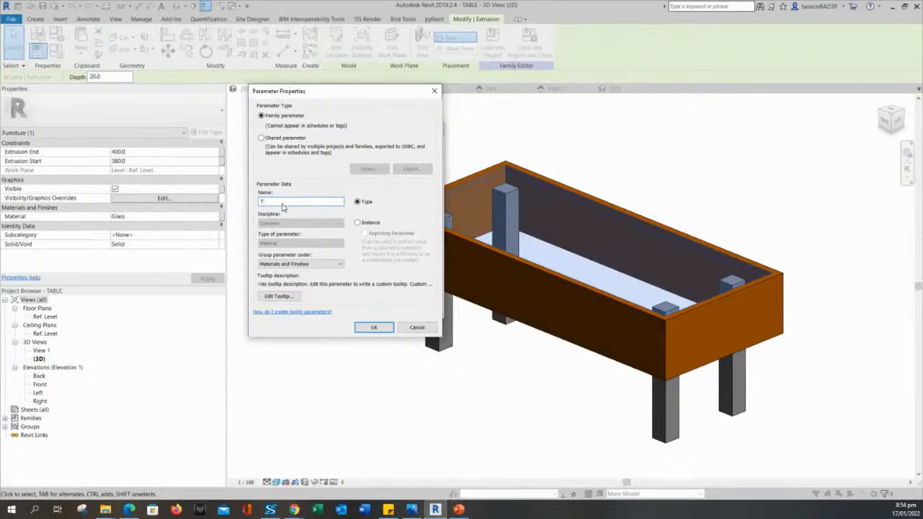
text(TABLE TOP)
click(381, 328)
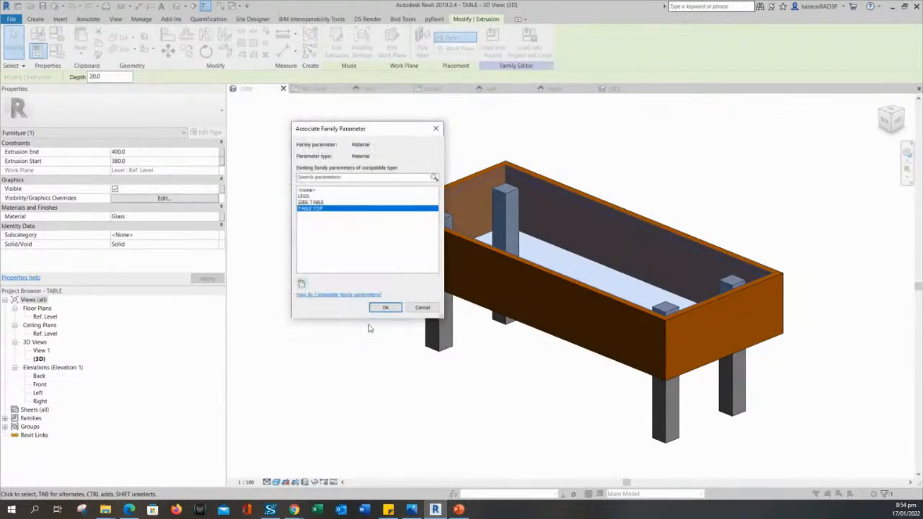
click(380, 308)
click(344, 324)
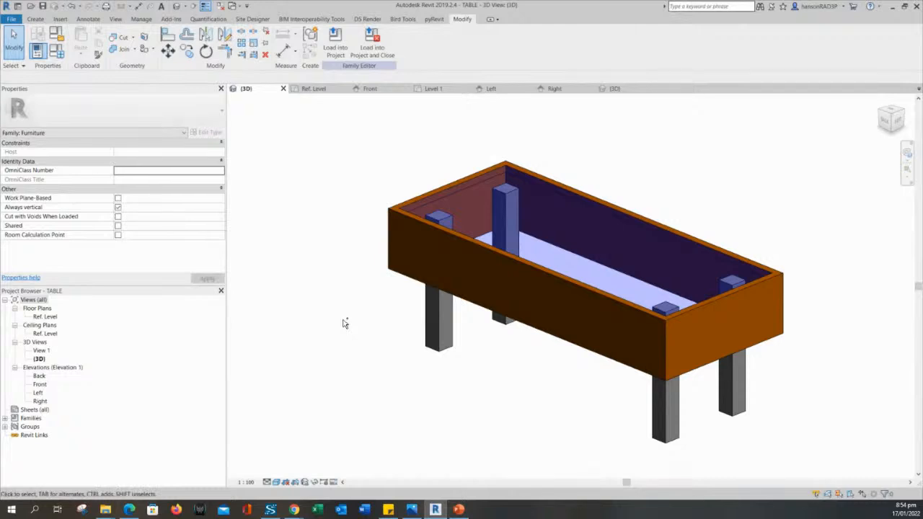
Examine the Materials and Finishes parameters in the COFFEE TABLE family type, including the LEGS material.
click(58, 51)
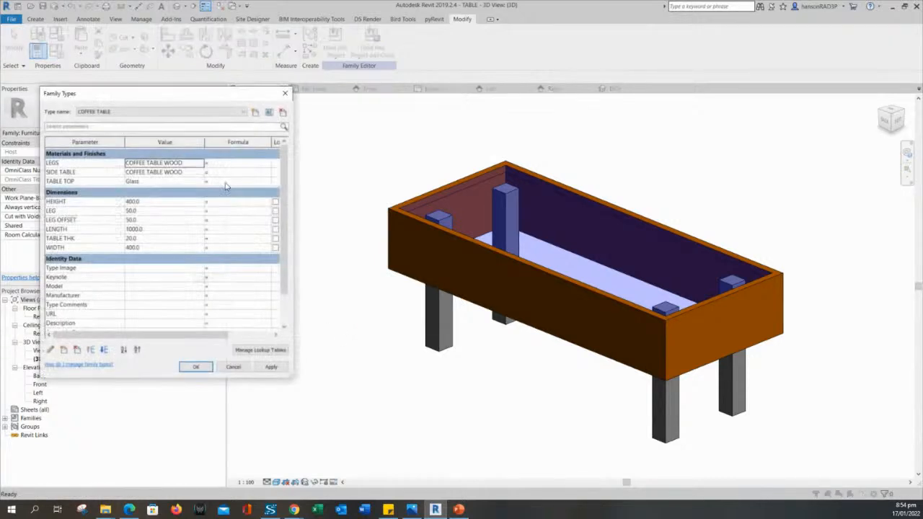
click(166, 153)
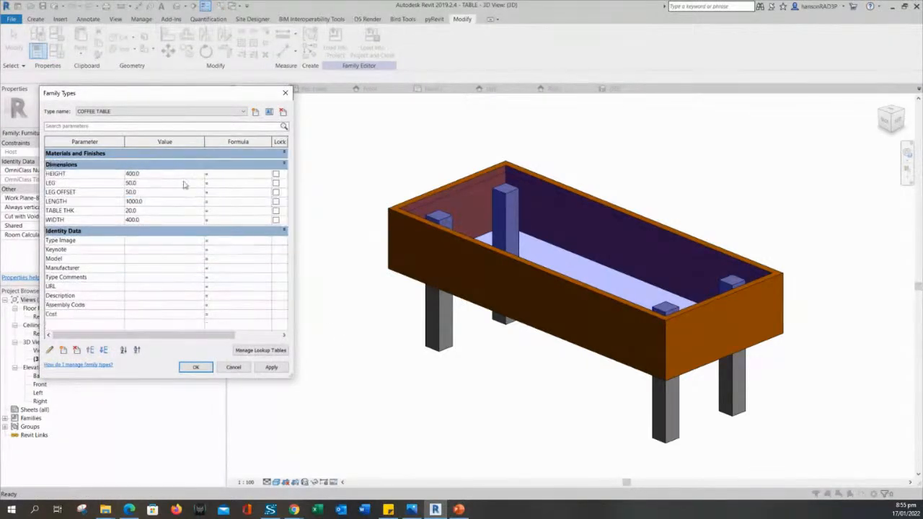
click(285, 154)
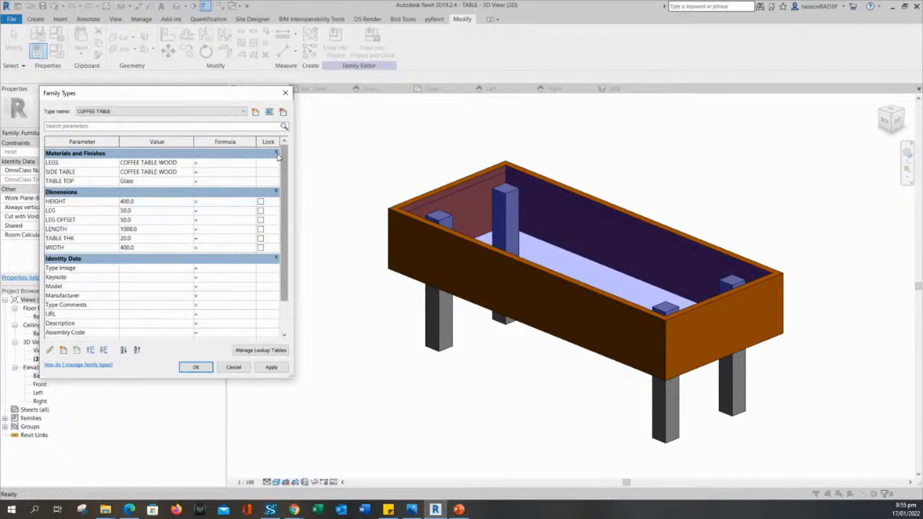
click(189, 163)
click(191, 163)
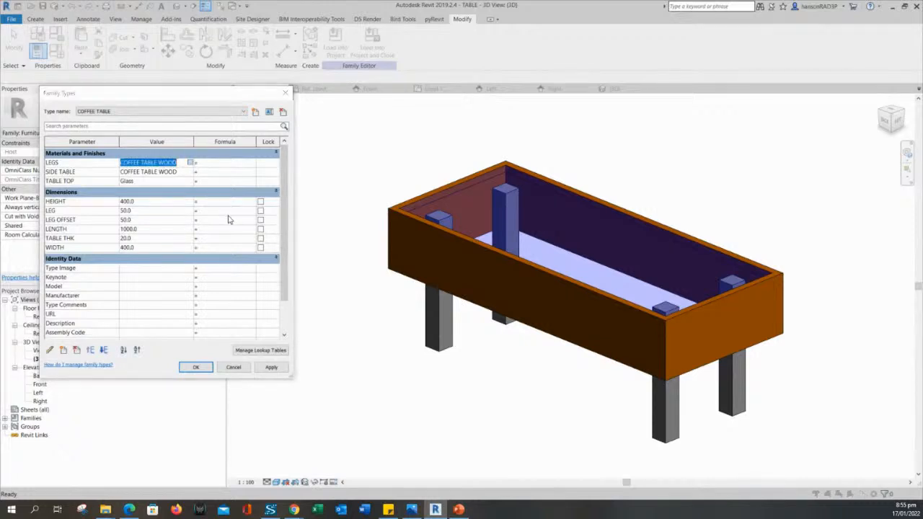
click(420, 373)
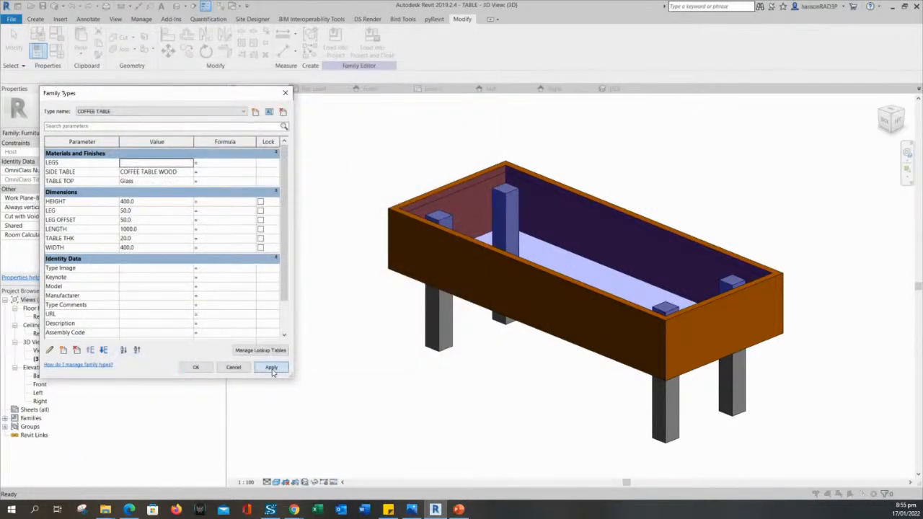
click(272, 369)
key(Escape)
key(Escape)
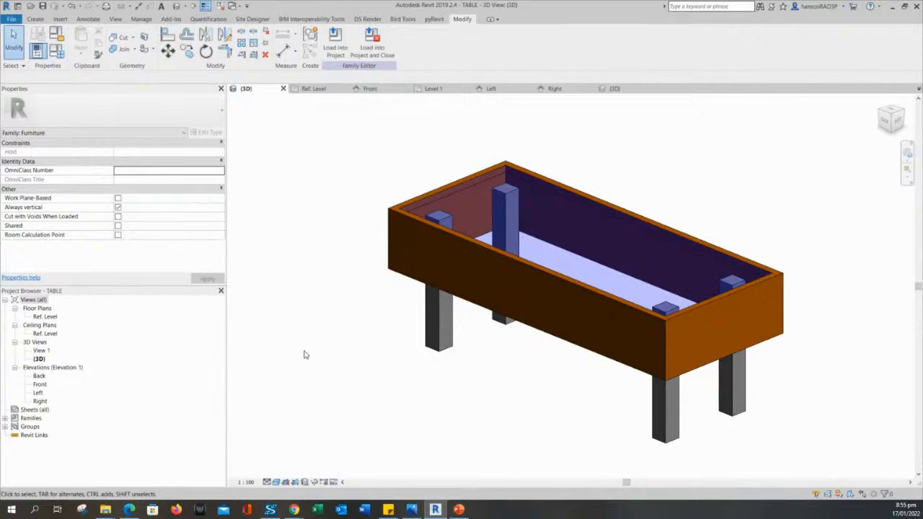
Load the table family into the project, overwriting the existing version and its parameter values.
click(335, 47)
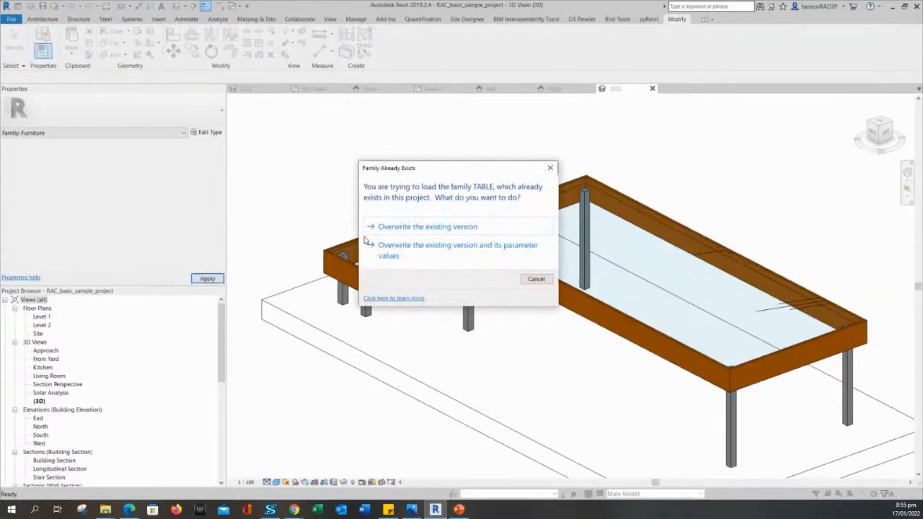
click(405, 258)
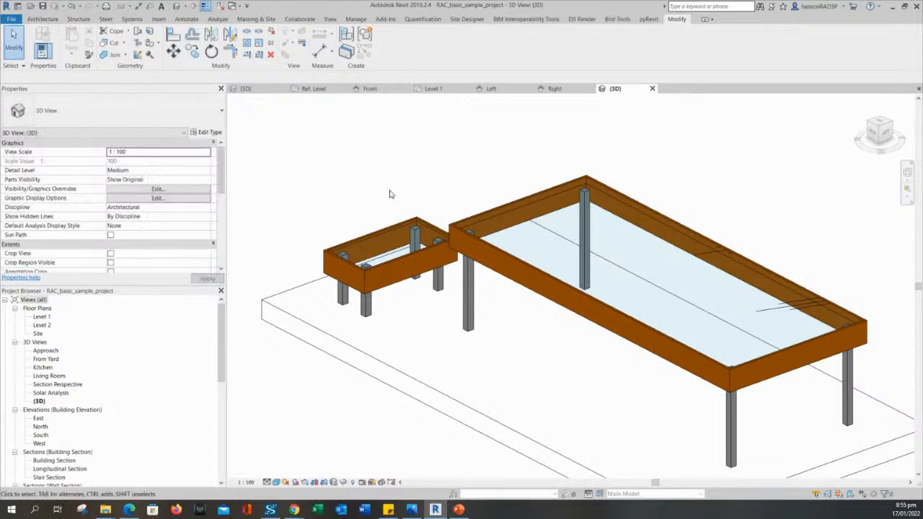
Set the LEGS material of the small table's COFFEE TABLE 2 type to Chair wood.
middle_drag(373, 190, 354, 169)
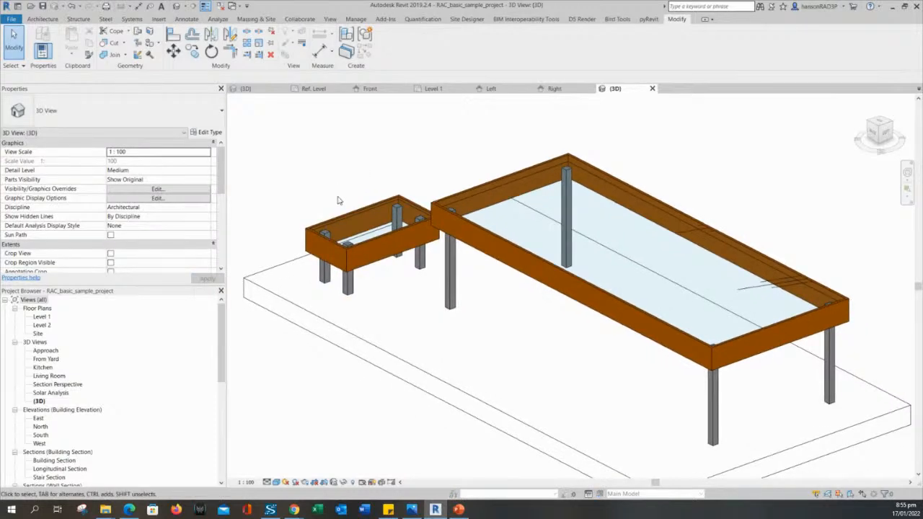
click(349, 220)
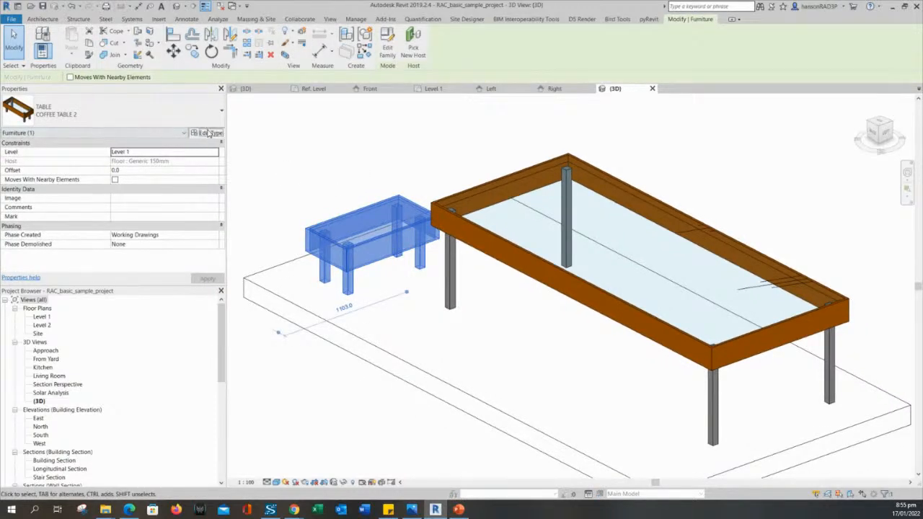
click(209, 134)
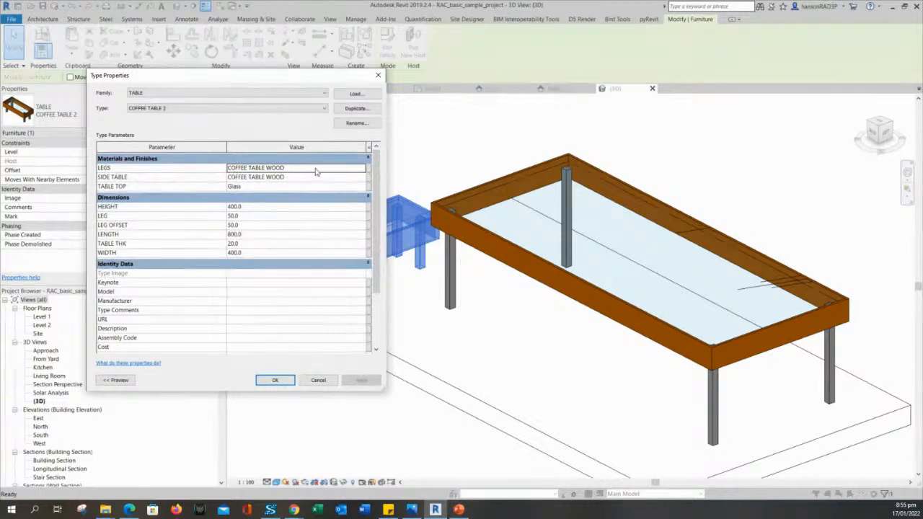
click(347, 168)
drag(276, 83, 703, 73)
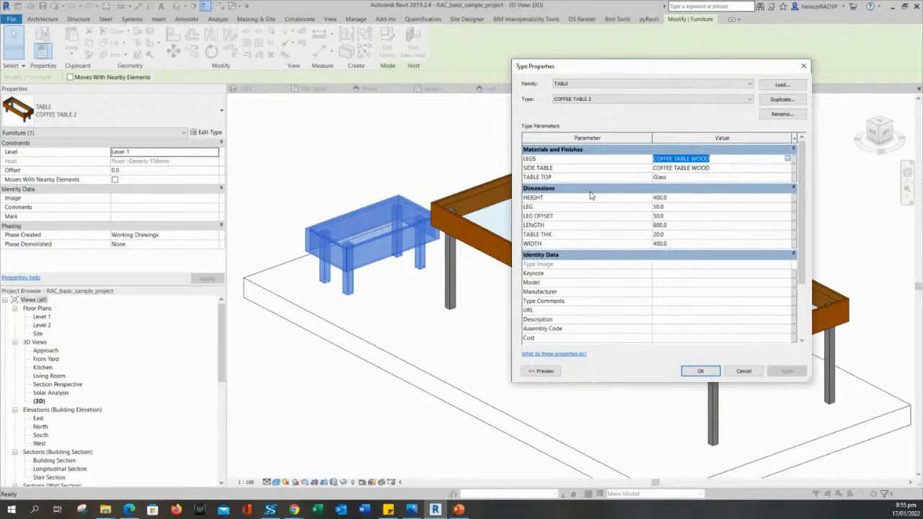
click(786, 159)
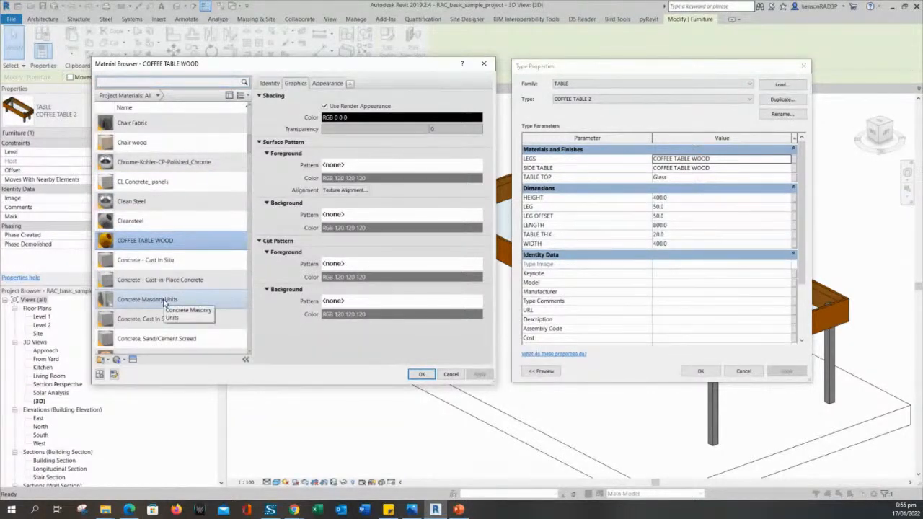
click(154, 143)
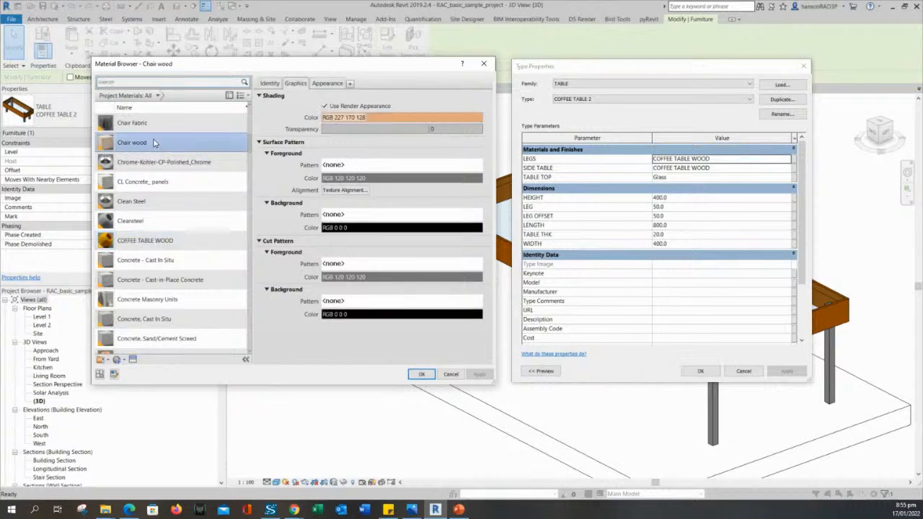
click(422, 374)
Set the SIDE TABLE material of the COFFEE TABLE 2 type to Chair wood and apply the type changes.
click(731, 170)
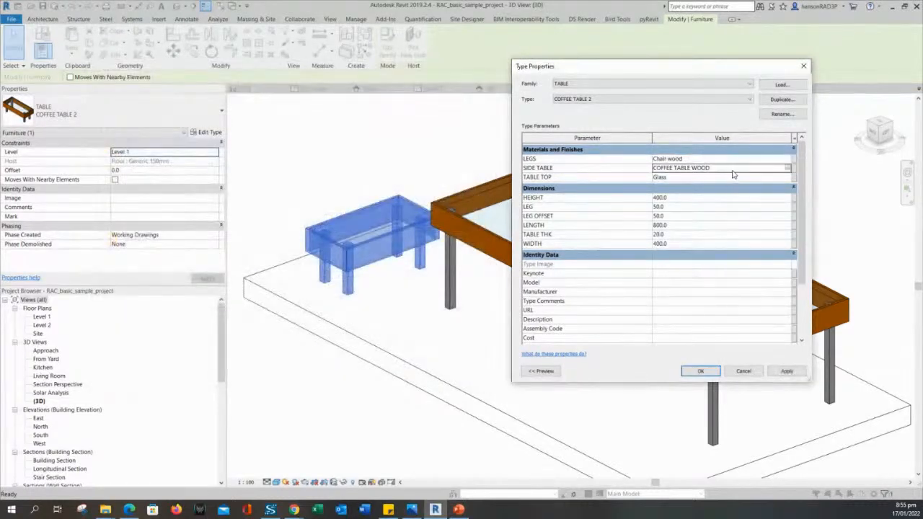
click(786, 171)
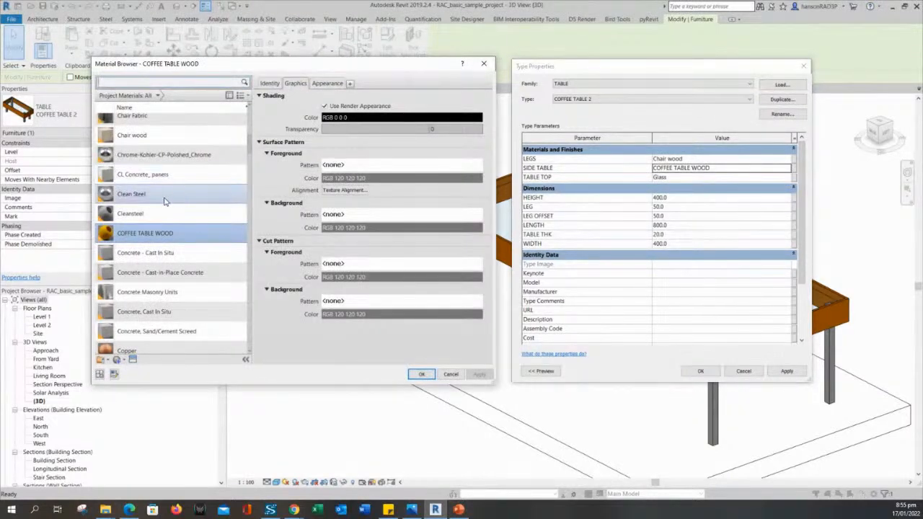
click(145, 137)
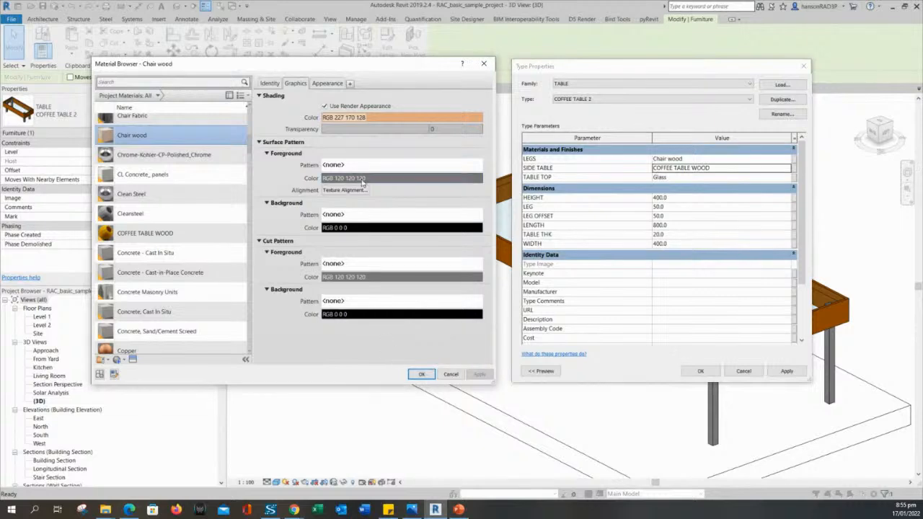
click(422, 374)
click(718, 178)
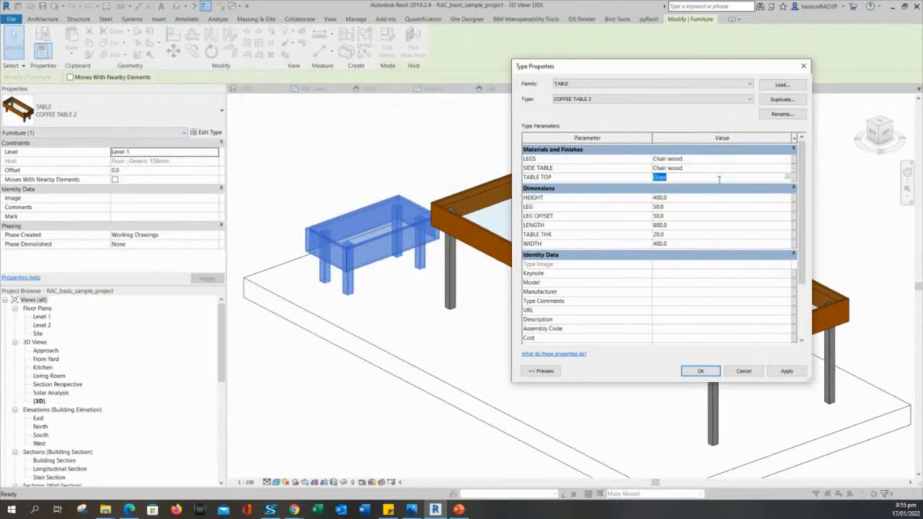
click(787, 370)
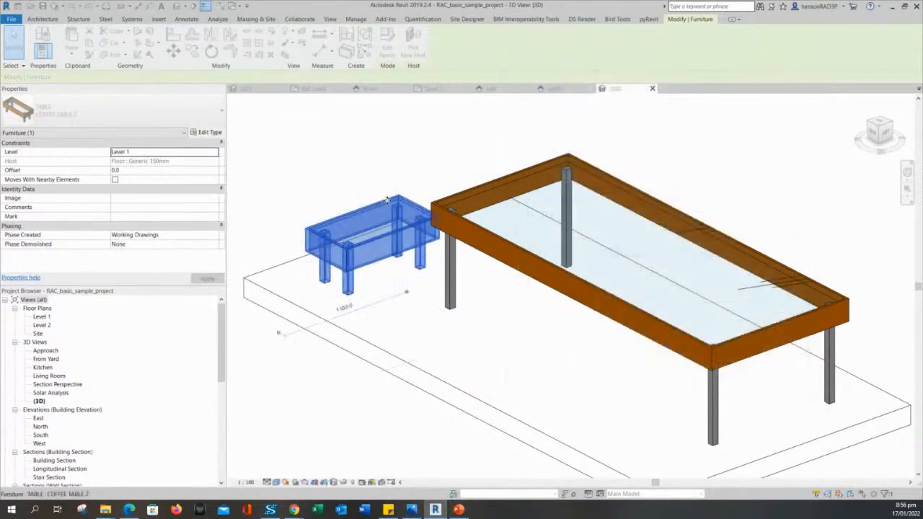
click(700, 371)
click(389, 181)
click(411, 177)
Examine the sides and legs of the small COFFEE TABLE 2 table from several angles in the 3D view.
middle_drag(403, 171, 447, 164)
scroll(527, 321, up, 3)
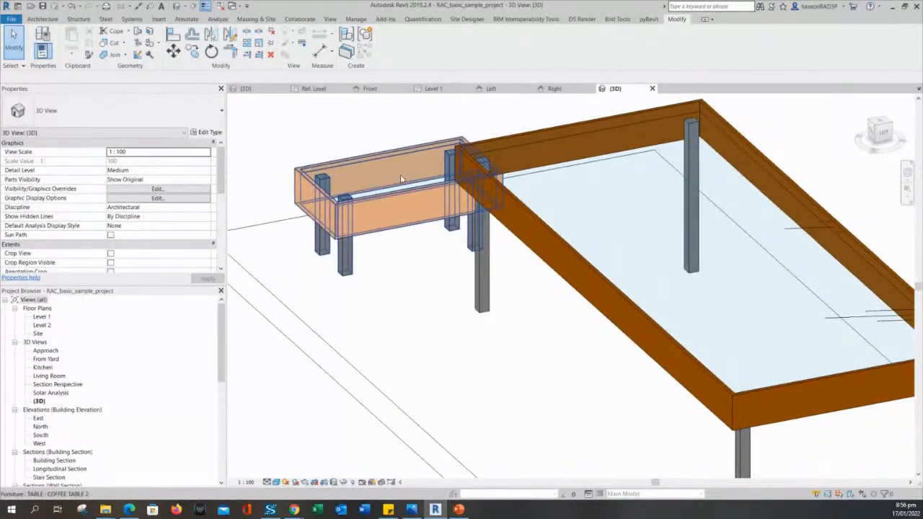
shift+middle_drag(462, 271, 507, 263)
key(ctrl+s)
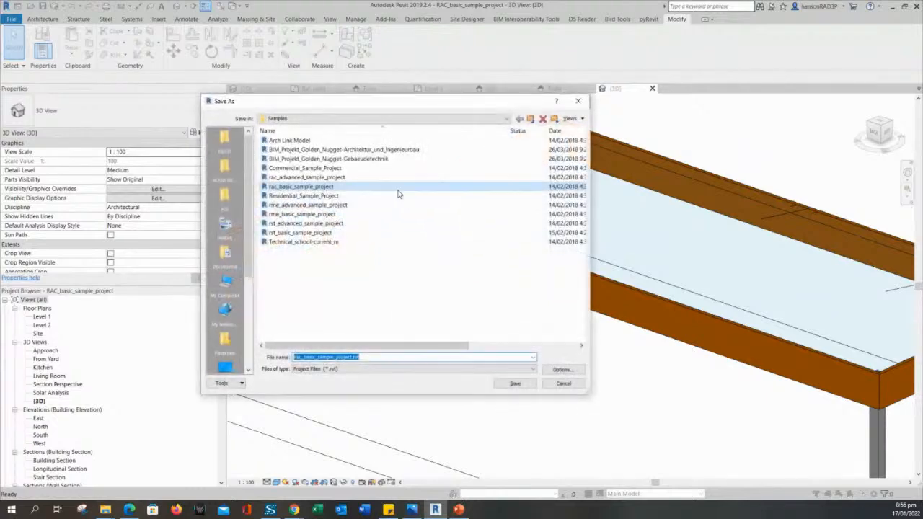
key(Escape)
shift+middle_drag(418, 247, 447, 216)
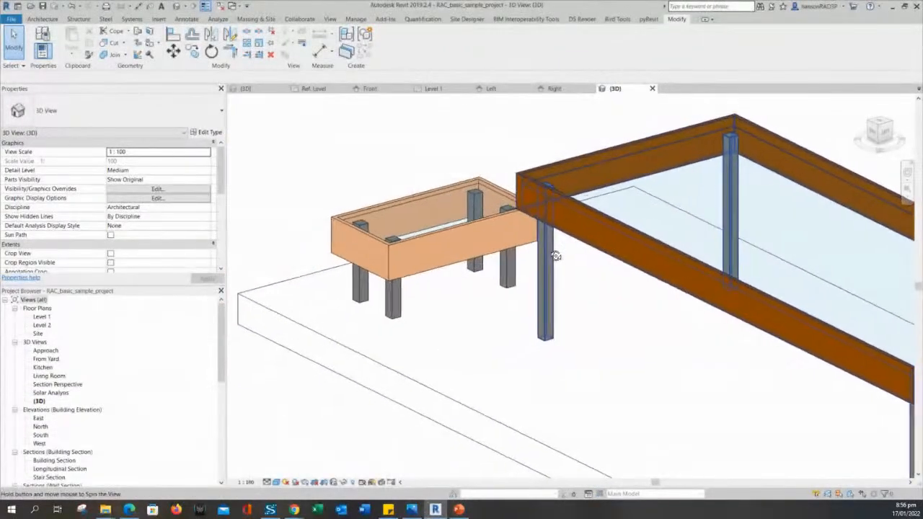
scroll(453, 212, up, 2)
click(438, 196)
key(Escape)
click(437, 197)
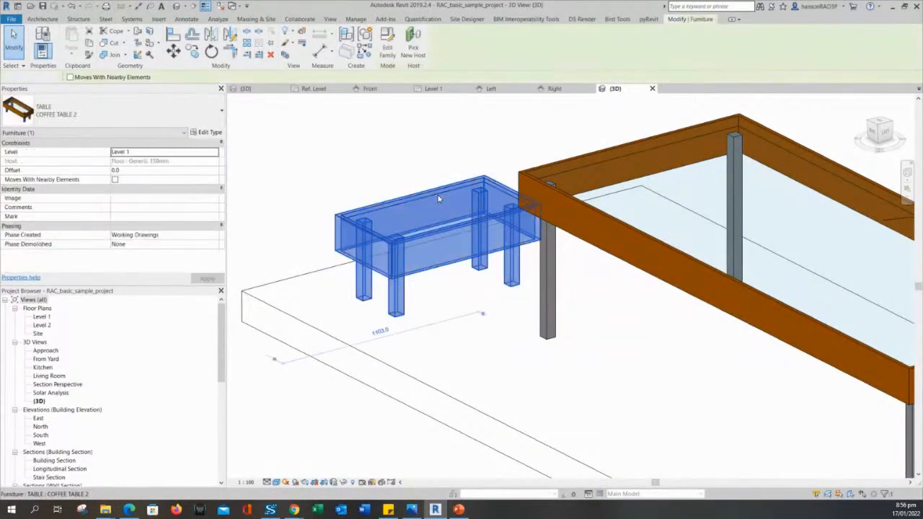
key(Escape)
click(438, 196)
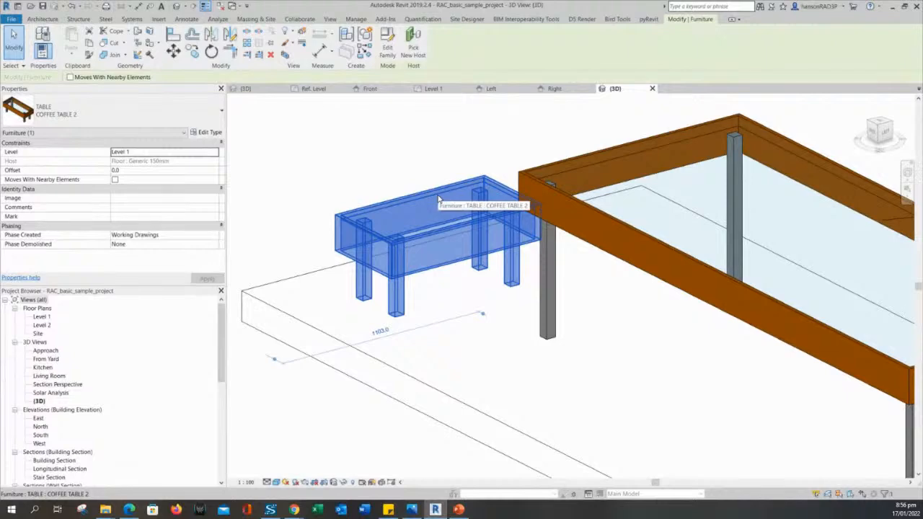
key(Escape)
click(438, 196)
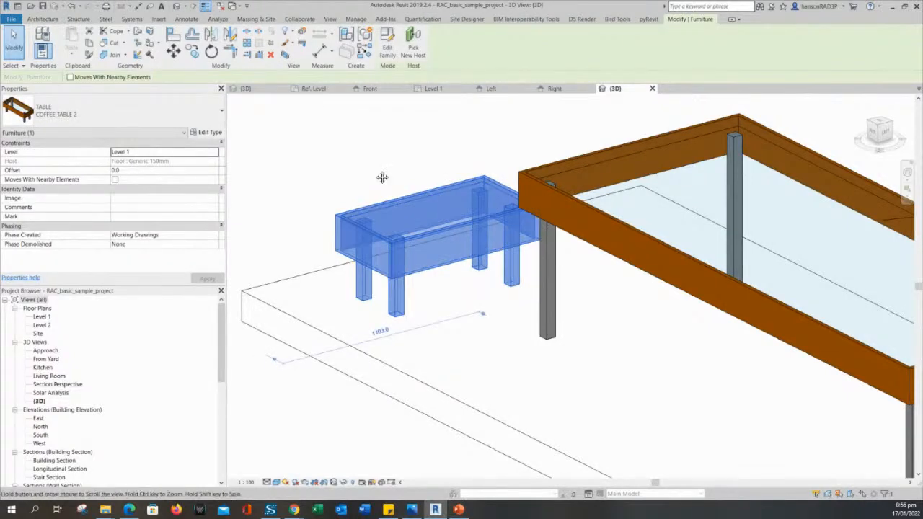
key(Escape)
middle_drag(381, 177, 312, 153)
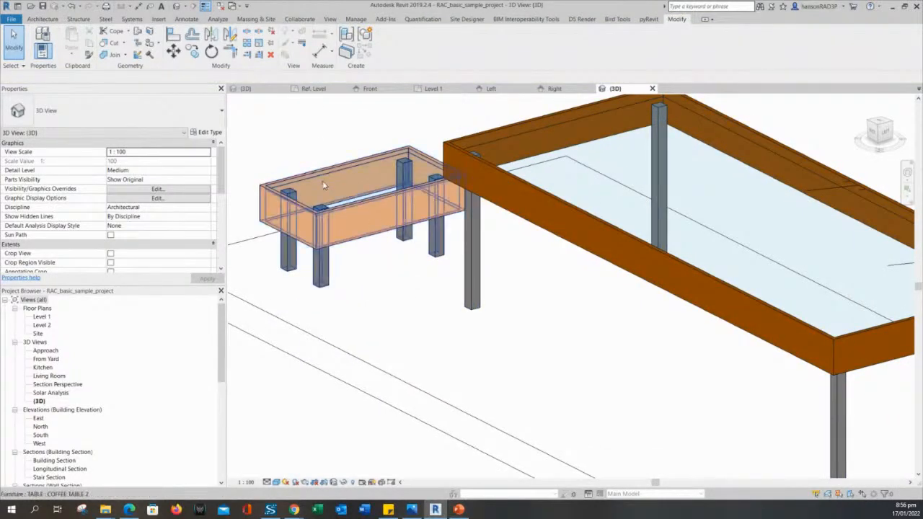
Try the COFFEE TABLE and COFFEE TABLE 2 types on the large dining table.
click(556, 199)
scroll(577, 234, down, 1)
click(128, 122)
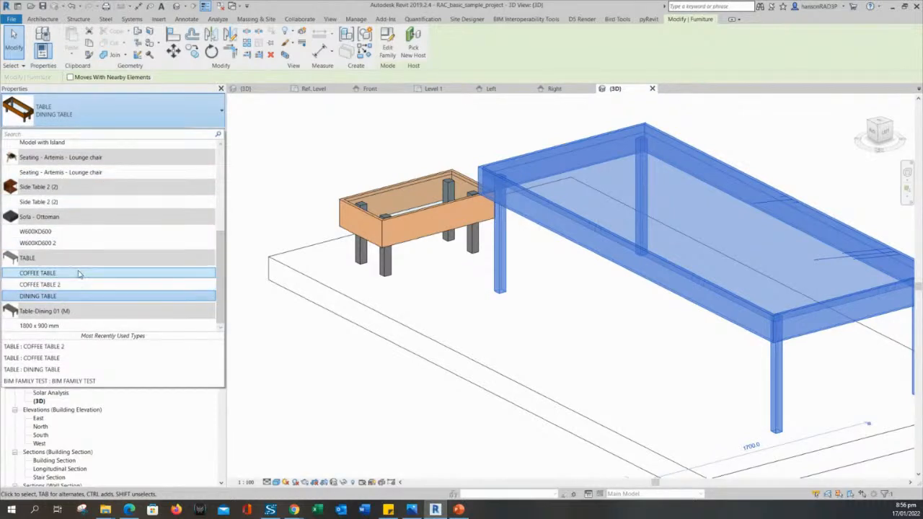
click(79, 273)
key(Escape)
click(695, 299)
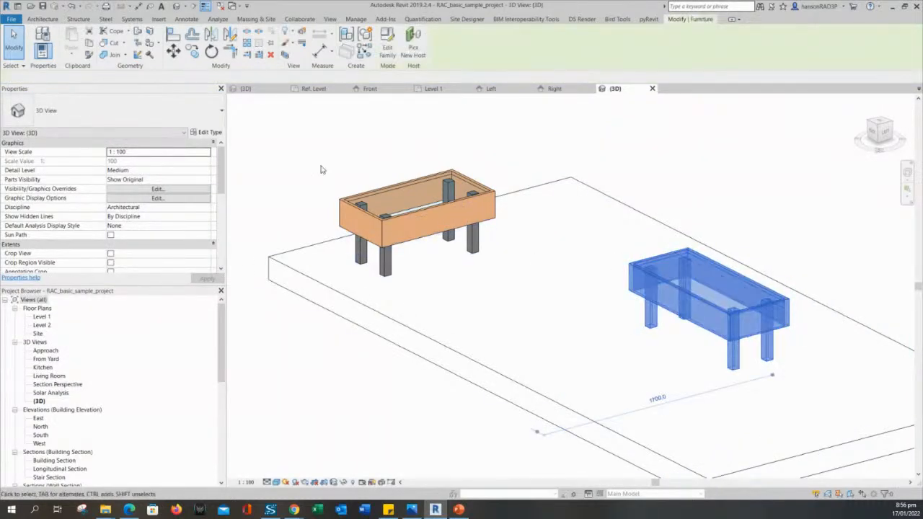
click(115, 114)
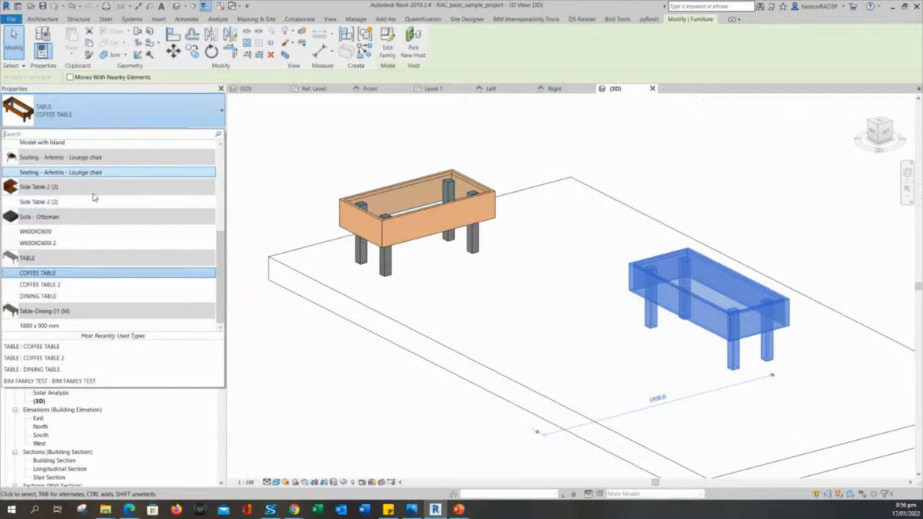
click(80, 285)
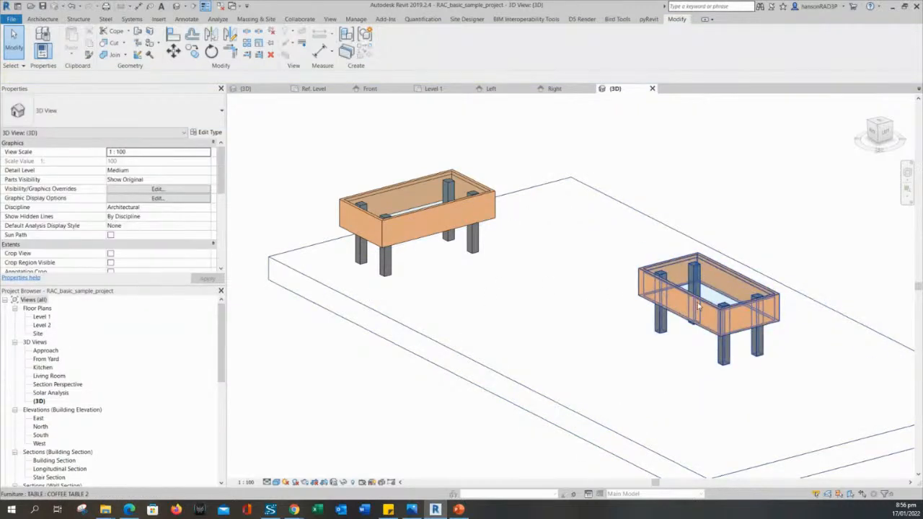
Switch the table swapped from the dining table back to the DINING TABLE type.
click(662, 296)
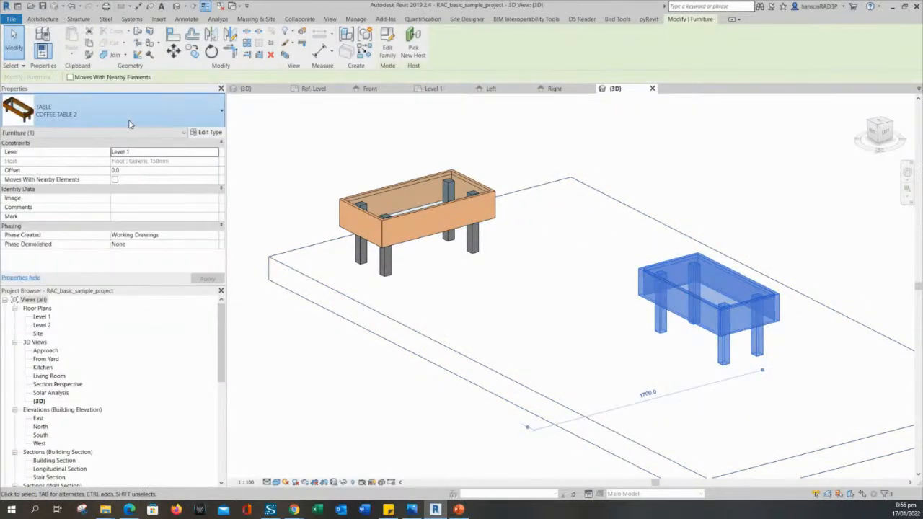
click(130, 124)
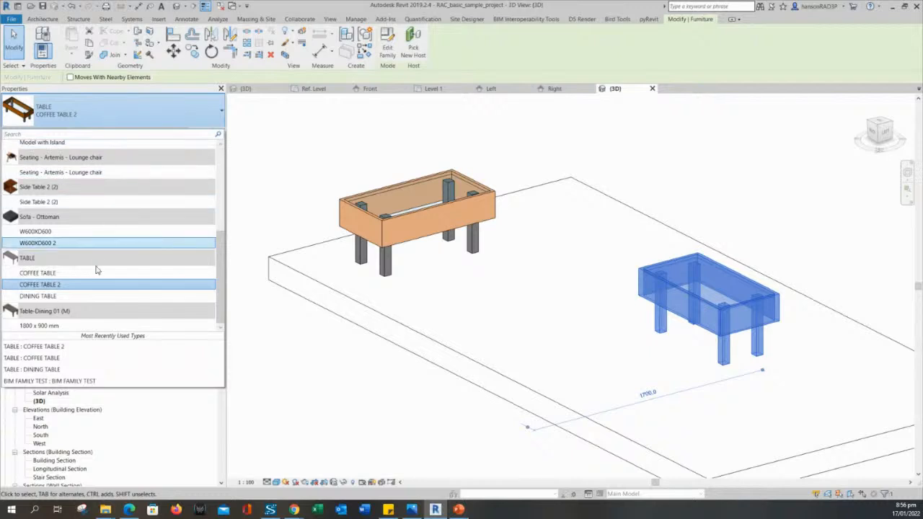
click(85, 295)
click(628, 251)
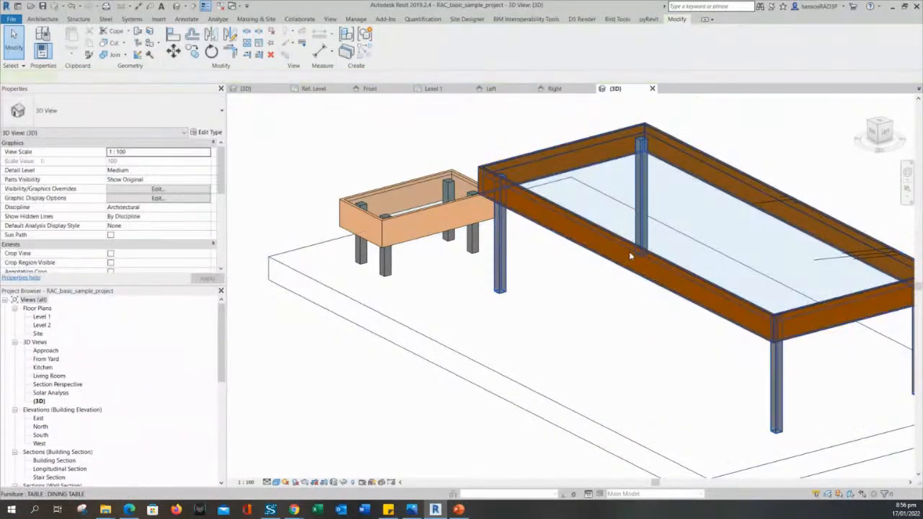
Review the material parameters of the large table's DINING TABLE type without changing them.
click(629, 251)
click(209, 133)
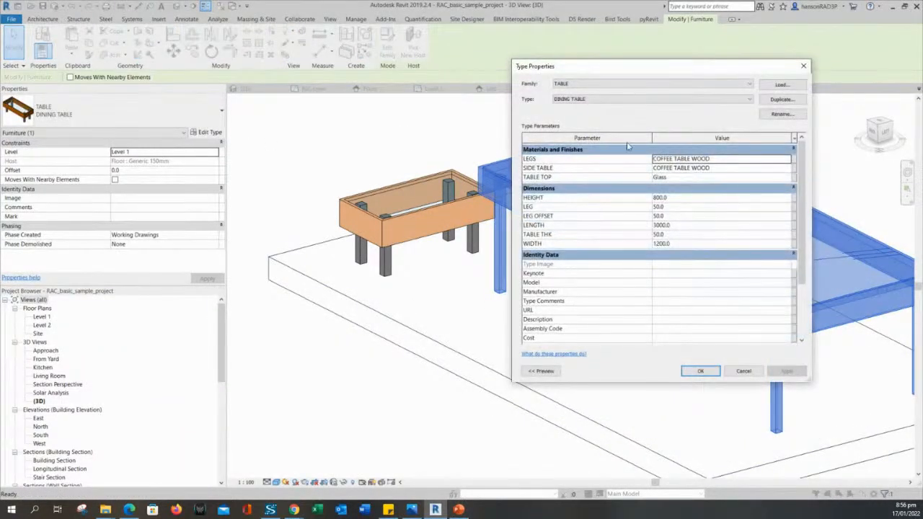
click(743, 158)
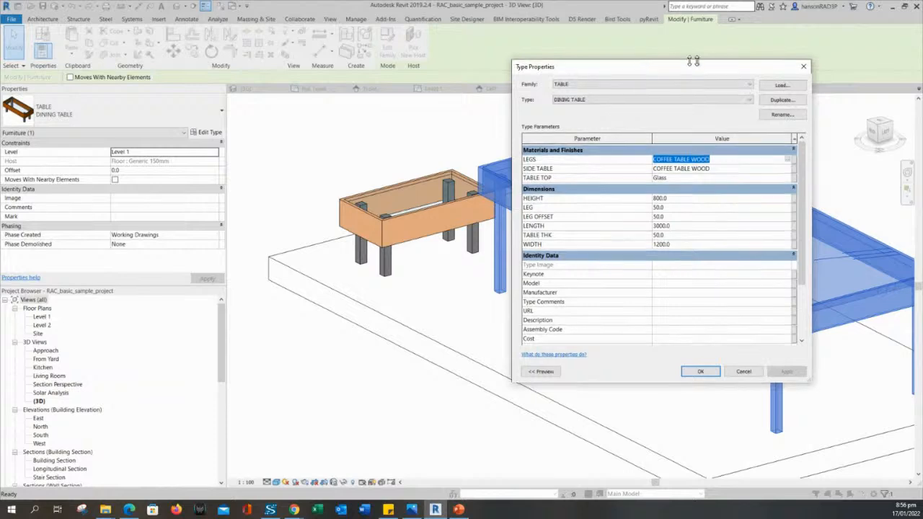
drag(653, 70, 228, 15)
click(316, 316)
click(315, 332)
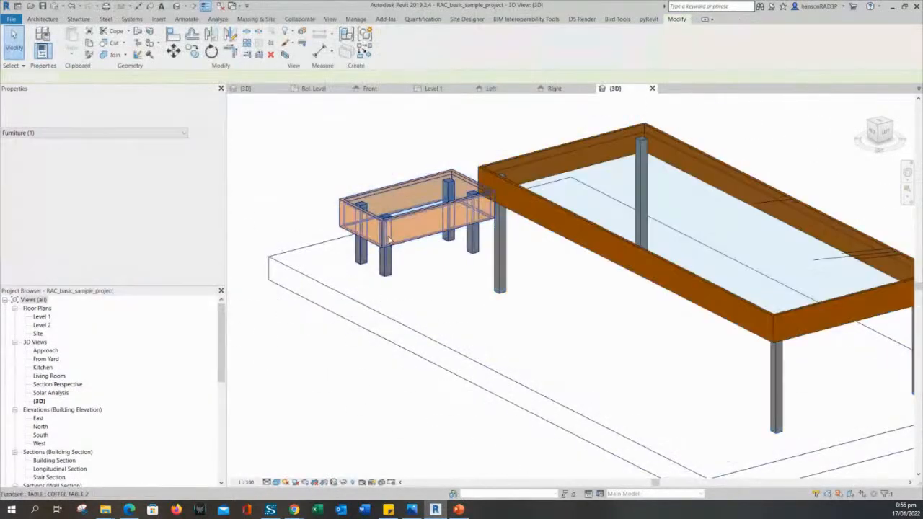
Open the TABLE family for editing from the small COFFEE TABLE 2 table.
click(393, 210)
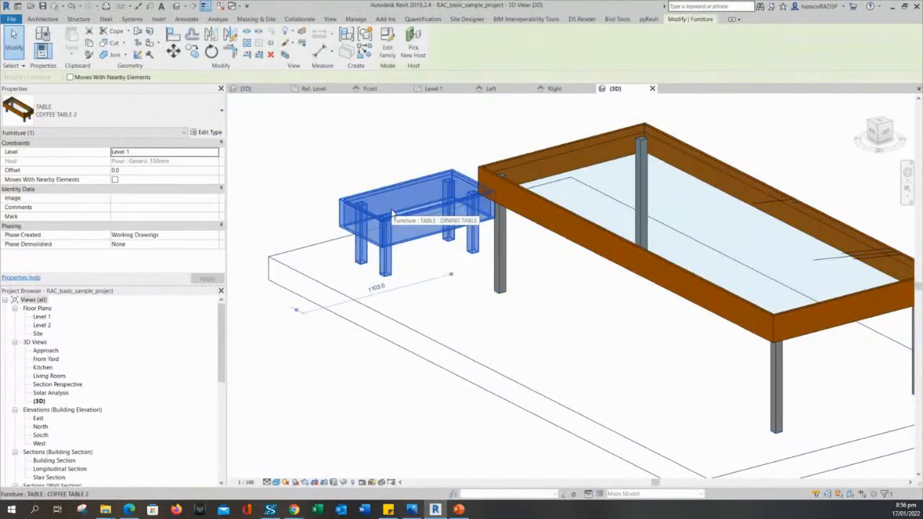
click(387, 44)
scroll(526, 346, up, 5)
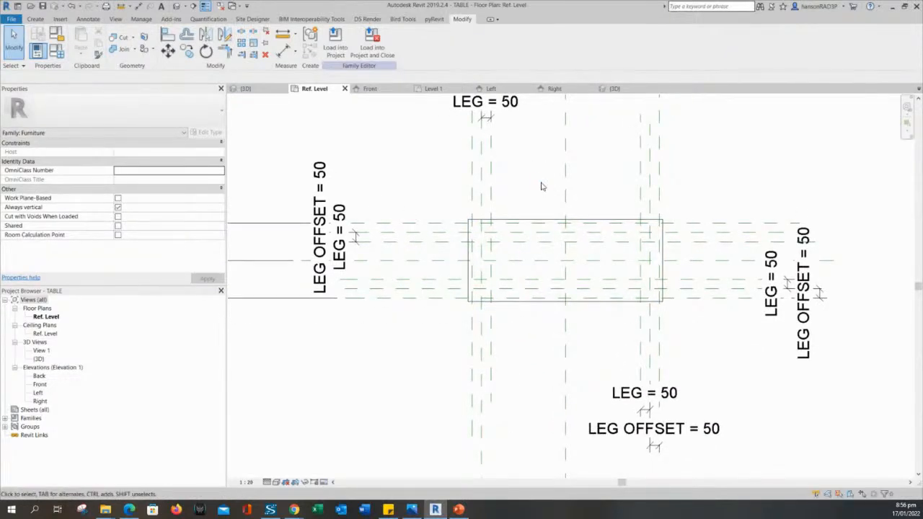
middle_drag(541, 186, 550, 202)
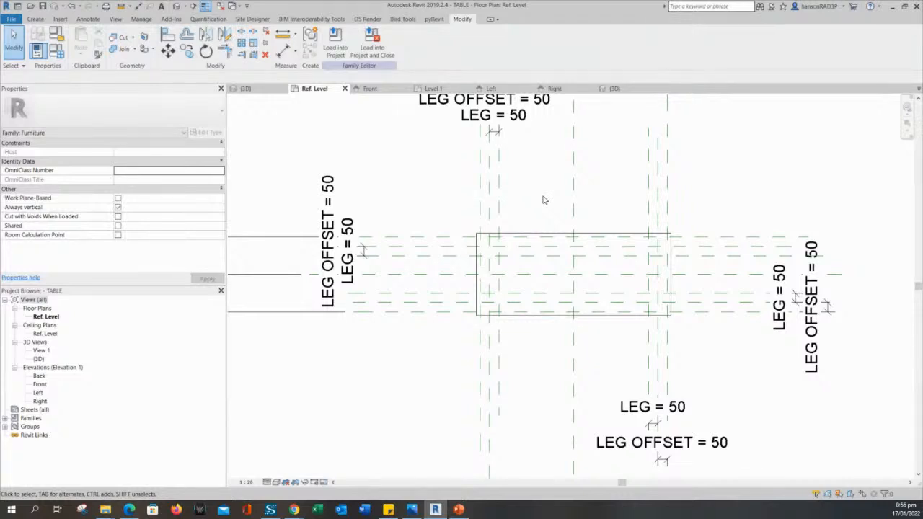
middle_drag(545, 200, 493, 200)
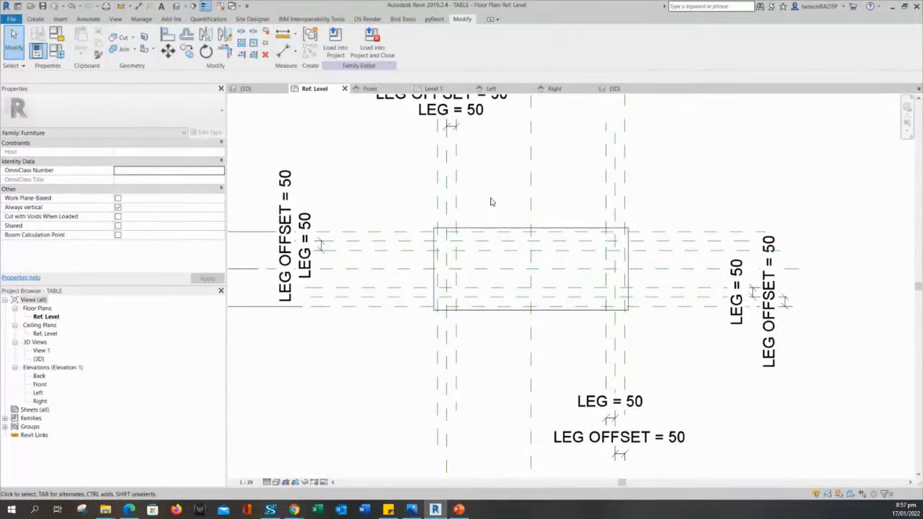
middle_drag(490, 202, 501, 208)
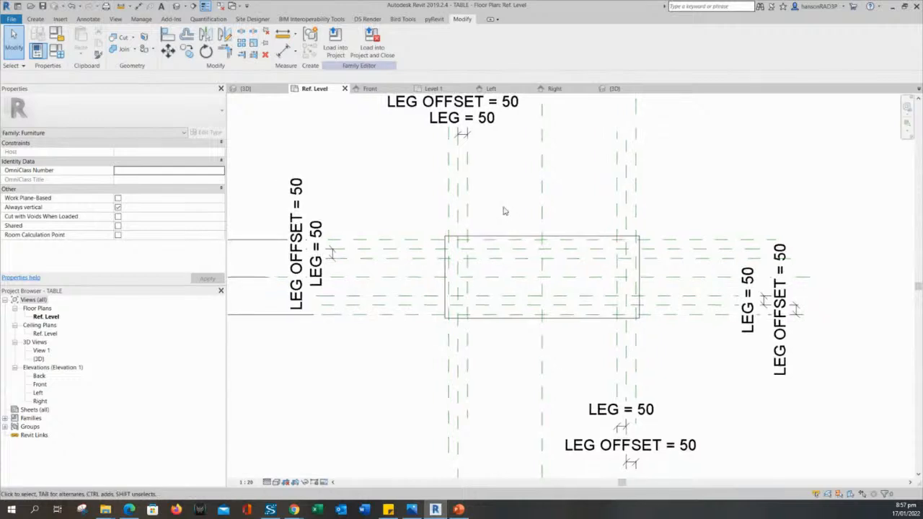
scroll(497, 211, up, 2)
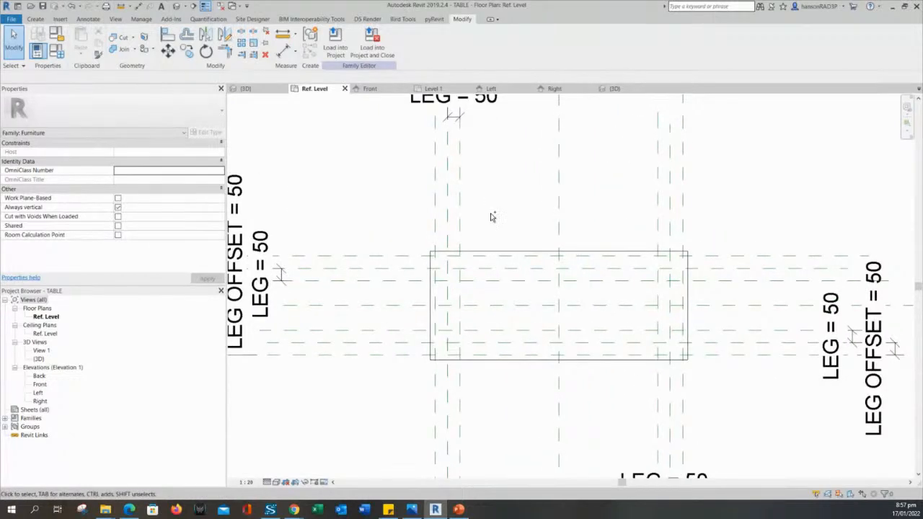
scroll(490, 210, down, 2)
mouse_move(483, 207)
middle_down()
mouse_move(478, 228)
mouse_move(471, 205)
mouse_move(488, 212)
middle_up()
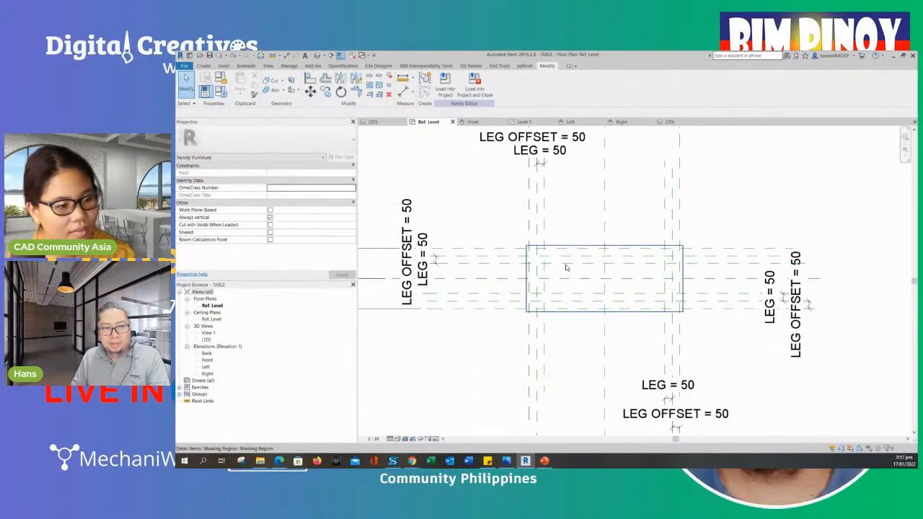
middle_drag(567, 235, 574, 237)
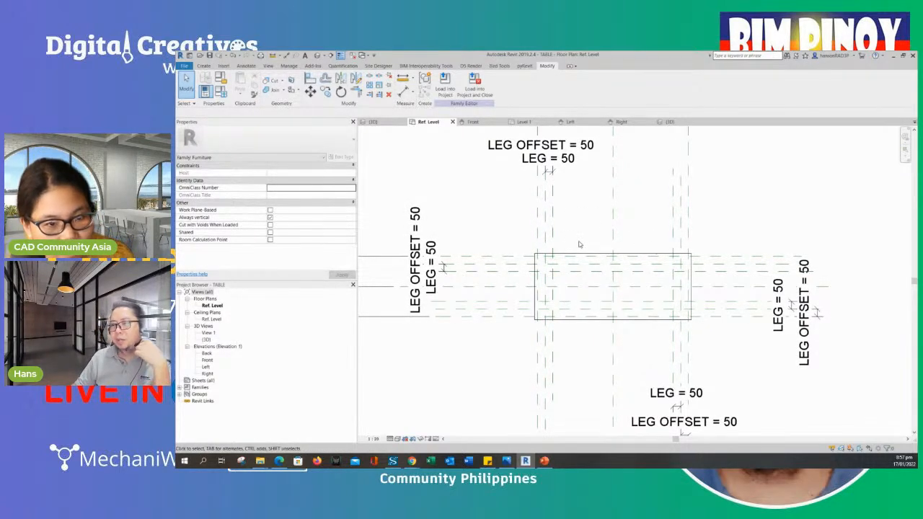
middle_drag(579, 243, 607, 241)
middle_drag(641, 274, 636, 251)
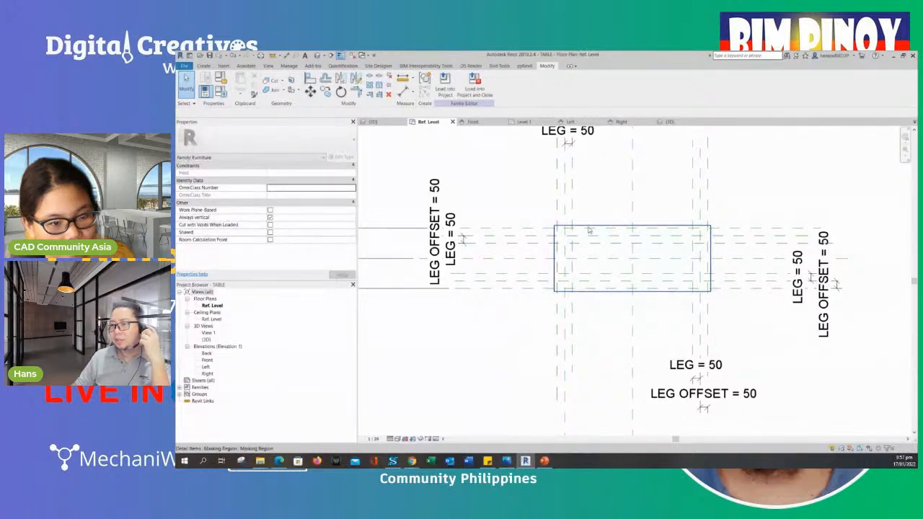
middle_drag(593, 214, 622, 210)
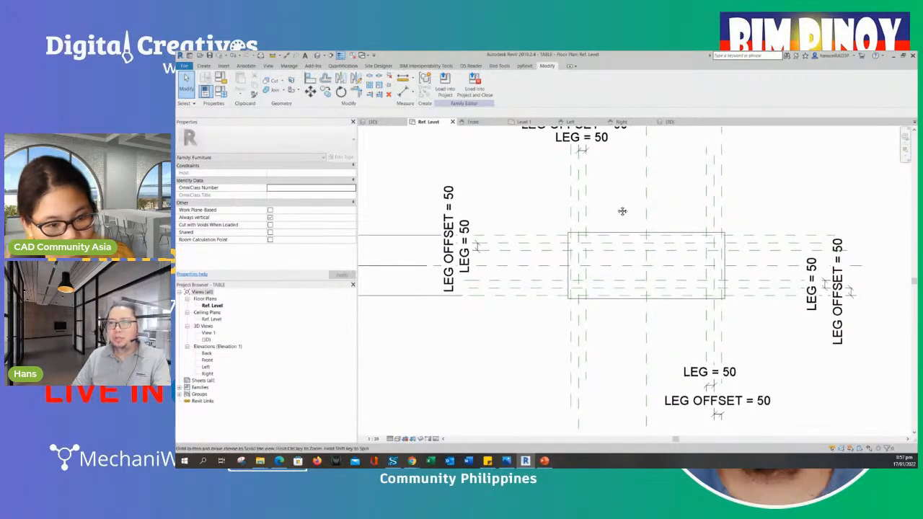
click(220, 92)
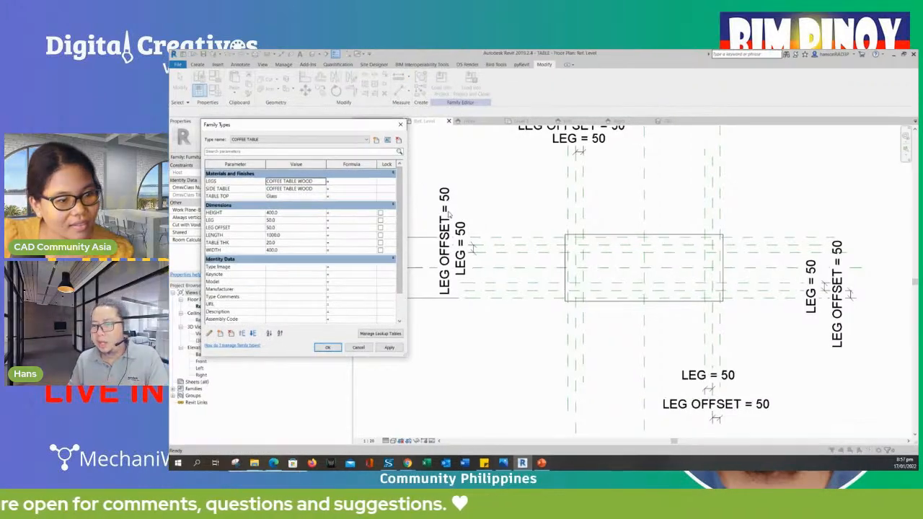
key(Escape)
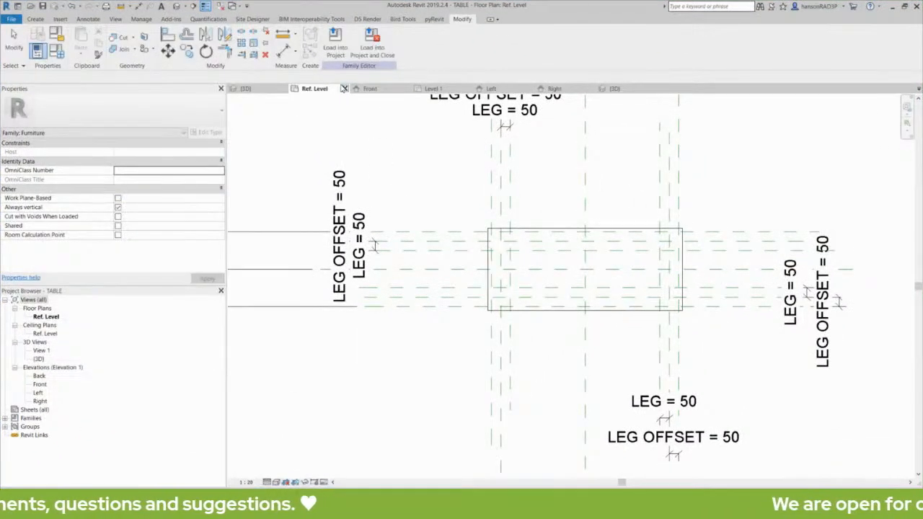
Display the table in 3D and open its Family Types dialog, enlarged enough to read all parameter and formula columns beside the model.
click(178, 7)
middle_drag(478, 310, 536, 273)
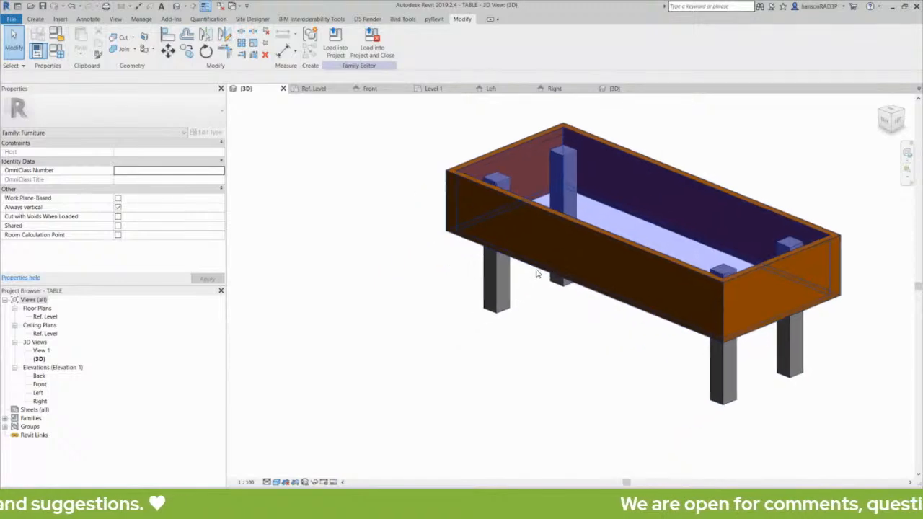
scroll(550, 289, down, 3)
shift+middle_drag(573, 313, 547, 313)
scroll(288, 129, up, 1)
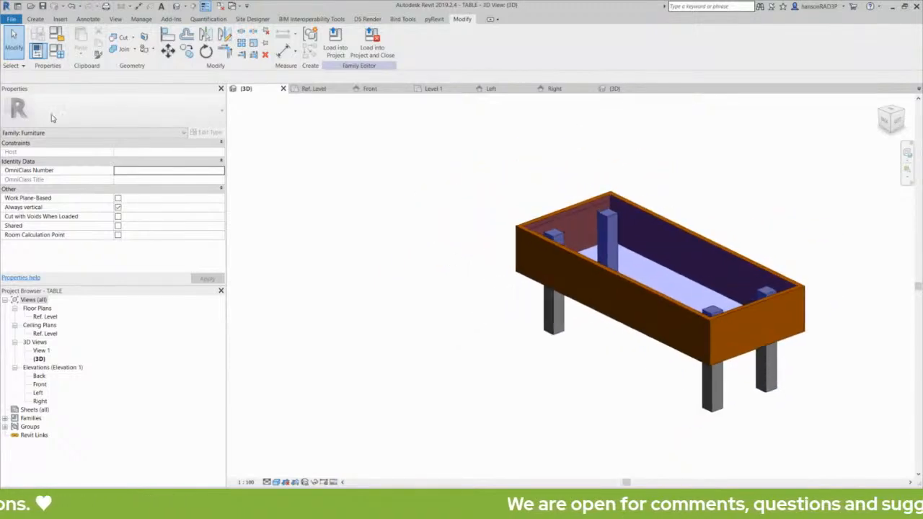
click(59, 54)
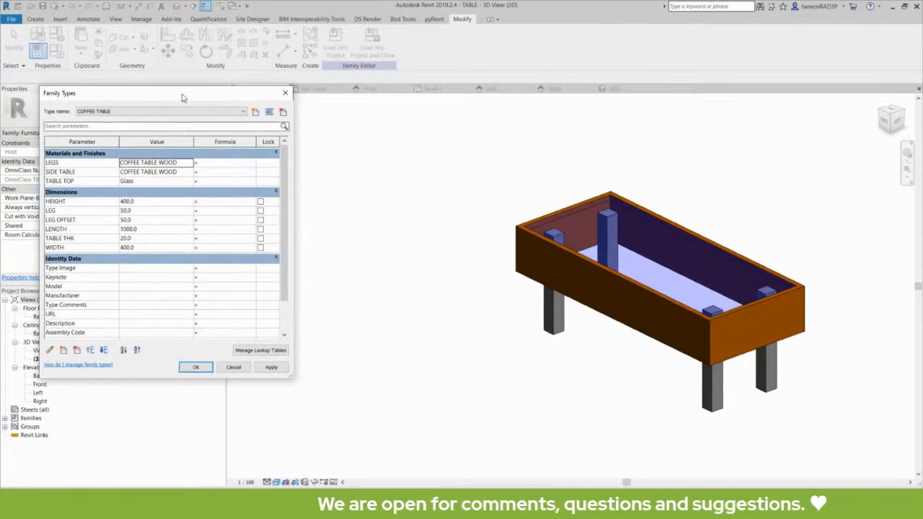
drag(183, 97, 246, 90)
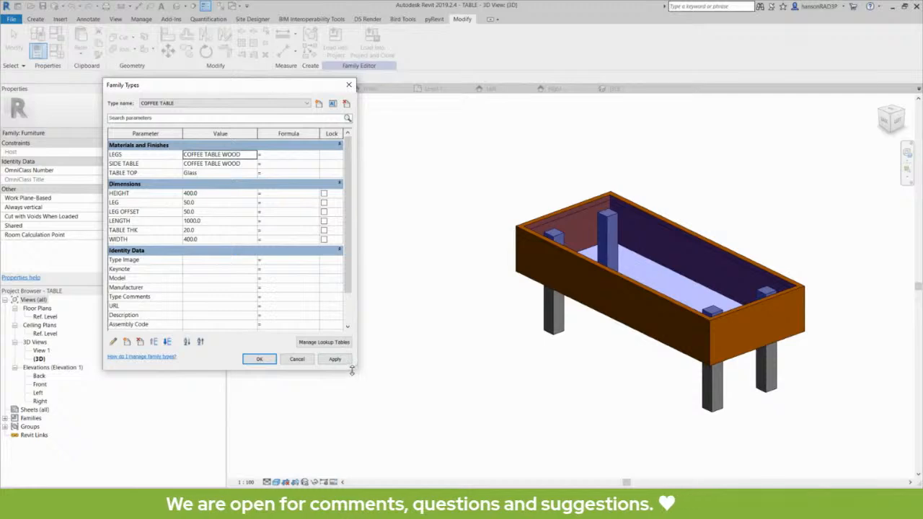
drag(352, 369, 409, 392)
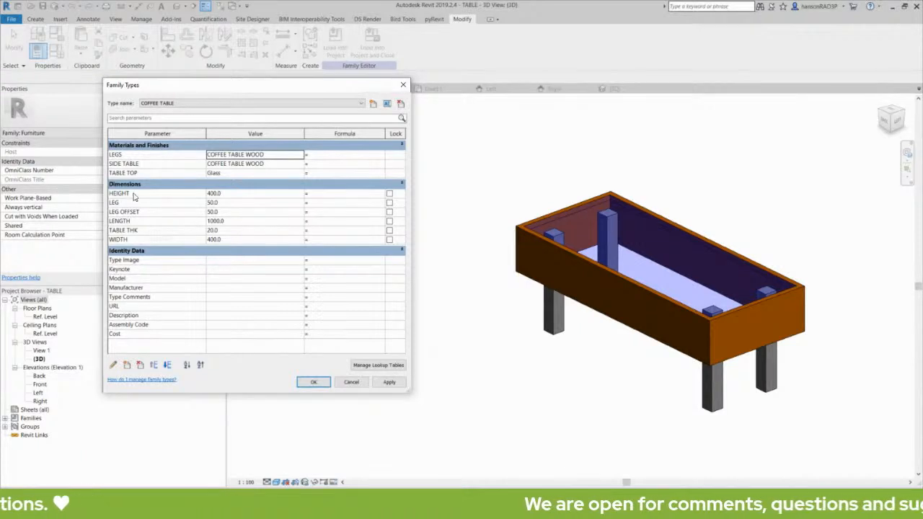
Drive the COFFEE TABLE's WIDTH parameter with the formula LENGTH / 3 and apply it to the model.
click(145, 241)
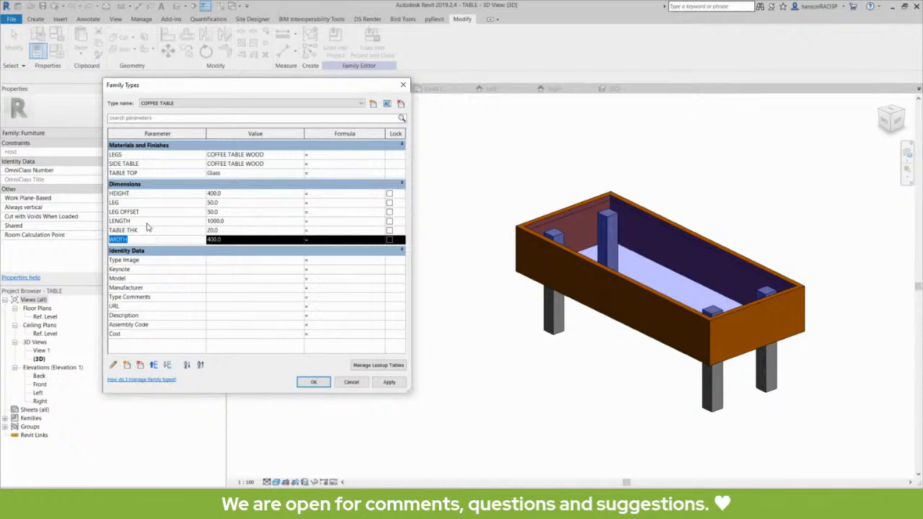
click(147, 221)
click(320, 222)
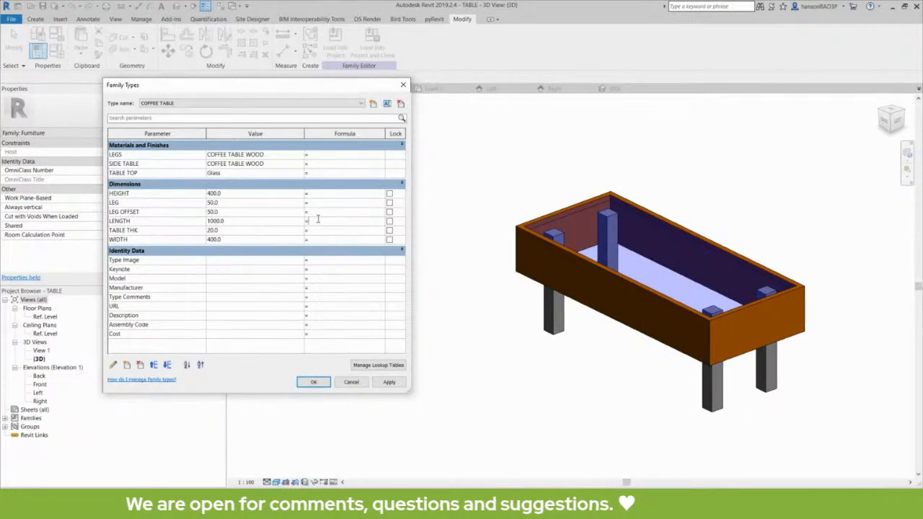
click(318, 221)
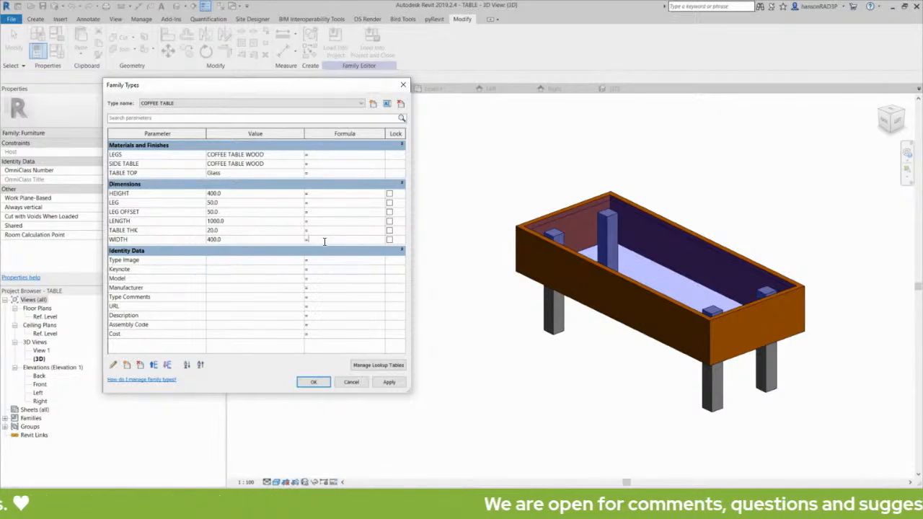
click(168, 222)
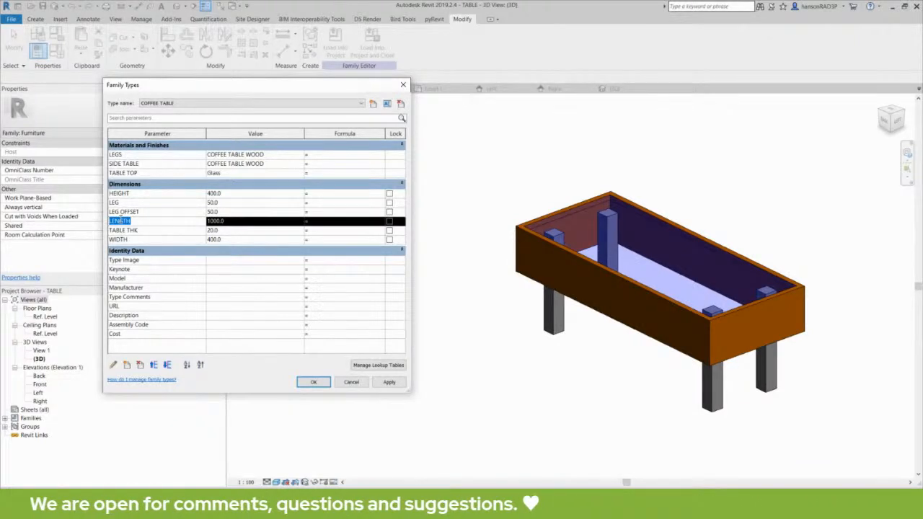
click(336, 239)
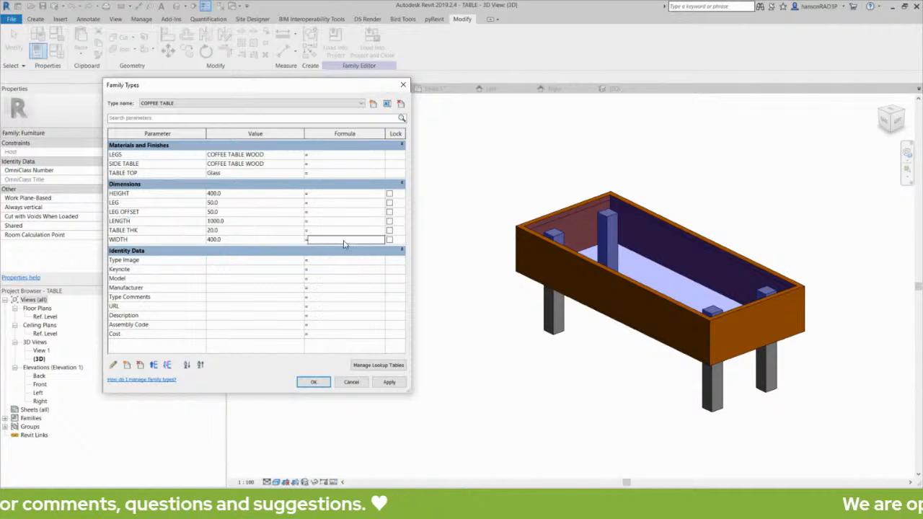
text(LENGTH )
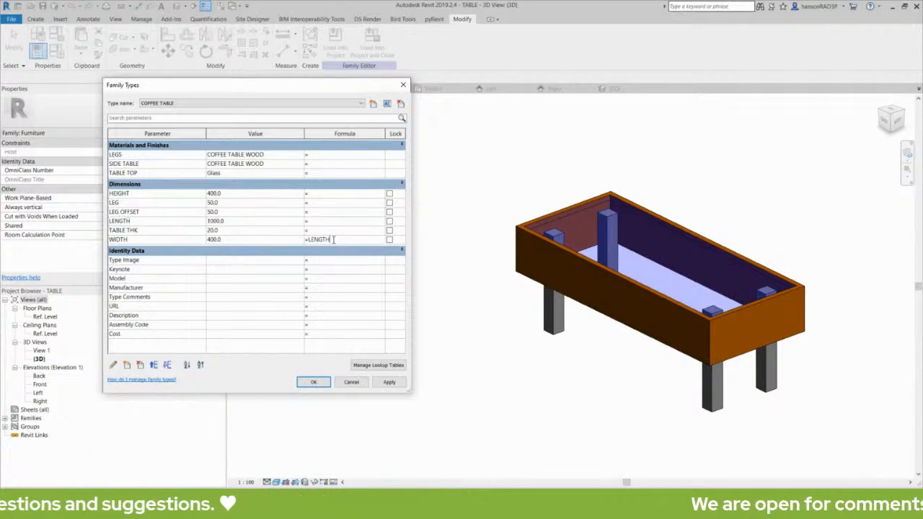
text(/ 3)
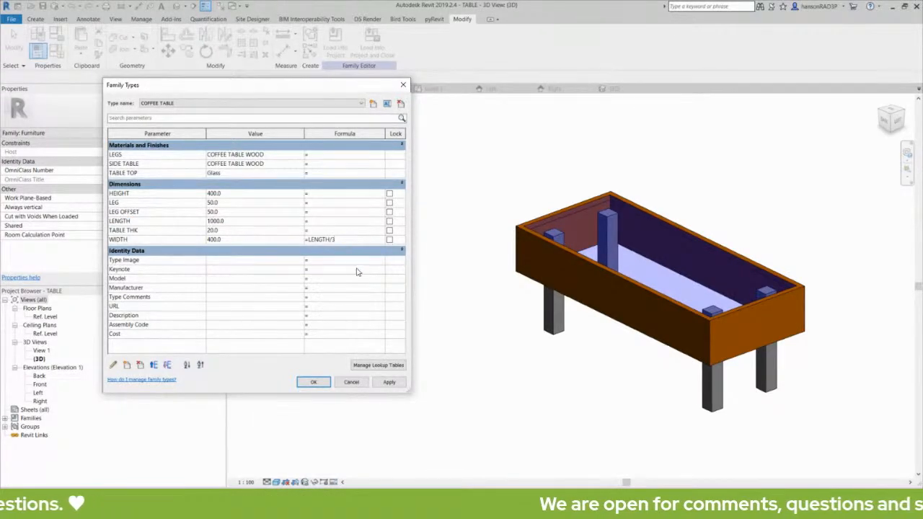
click(390, 382)
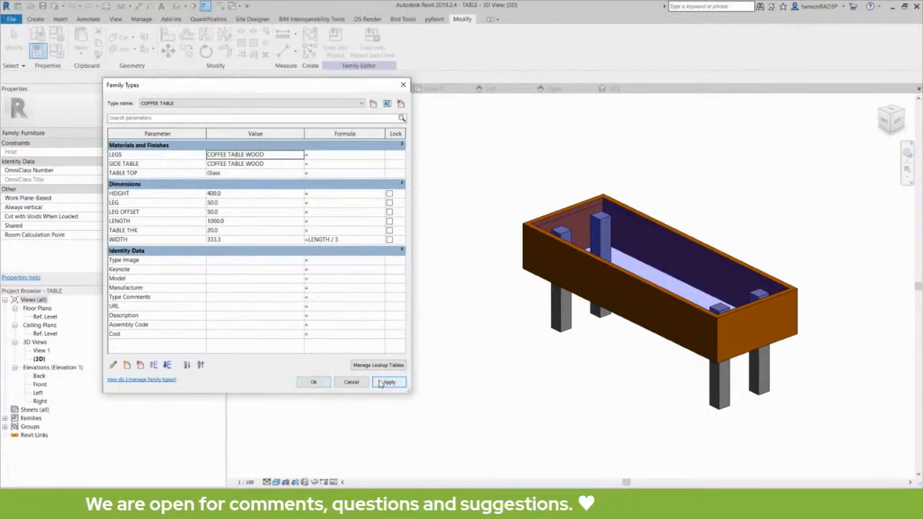
Enter the formula 3000 mm for the LENGTH parameter, apply it and accept the family type changes.
click(322, 221)
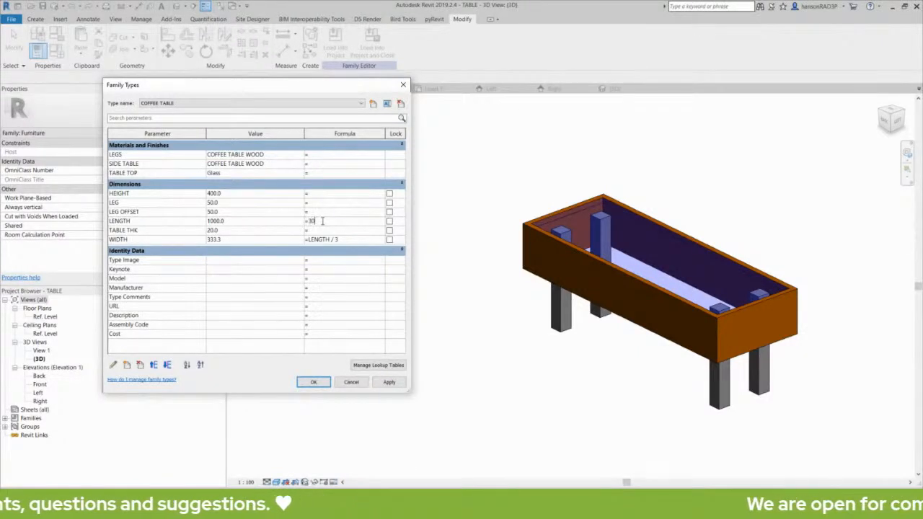
click(389, 382)
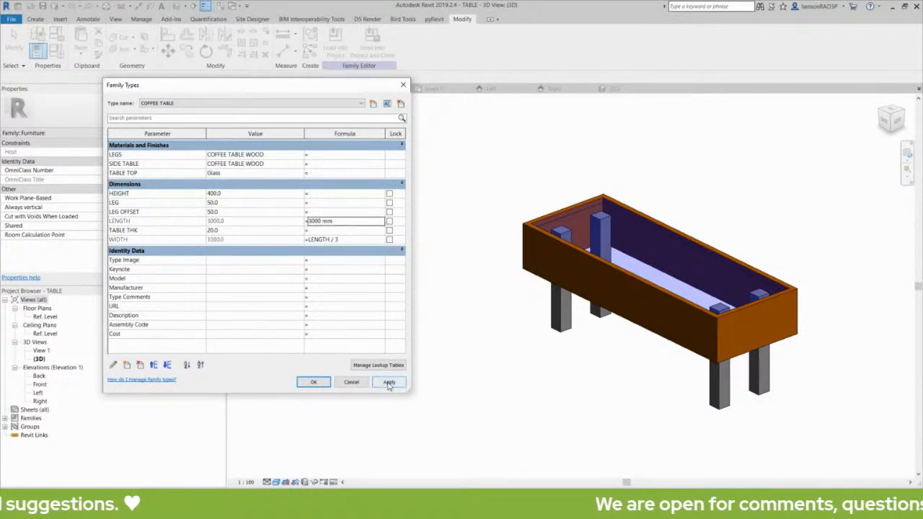
click(337, 222)
drag(338, 221, 309, 221)
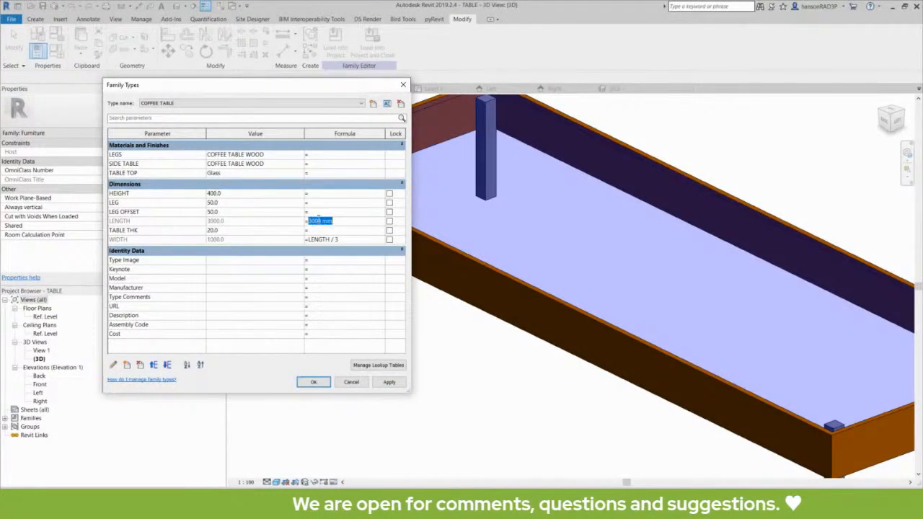
click(349, 221)
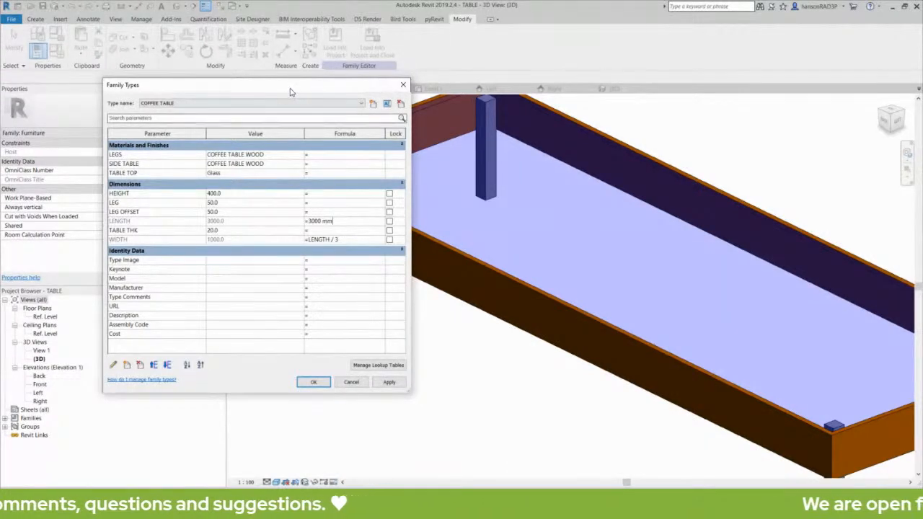
drag(290, 86, 260, 78)
drag(375, 384, 351, 374)
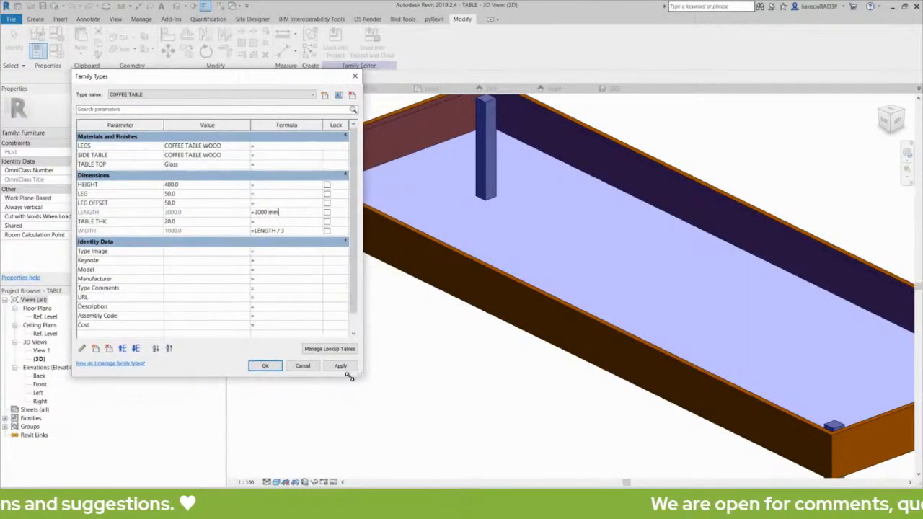
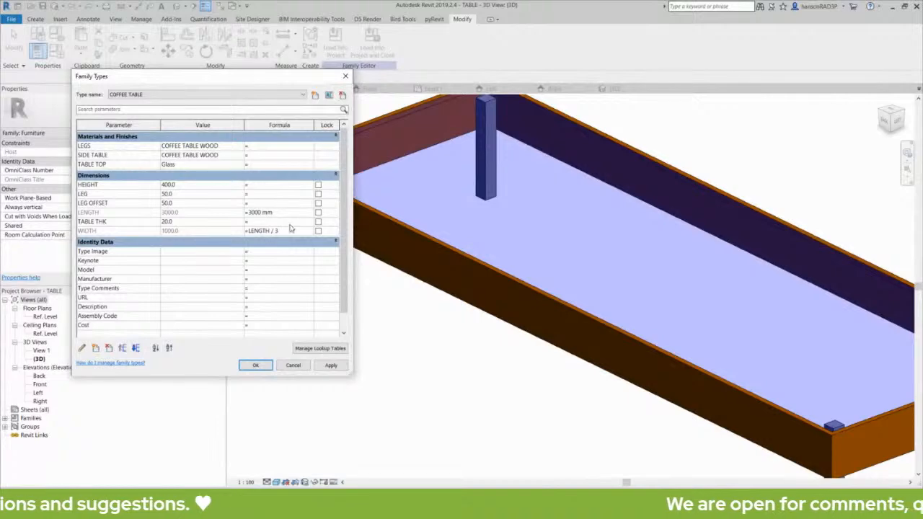
click(329, 367)
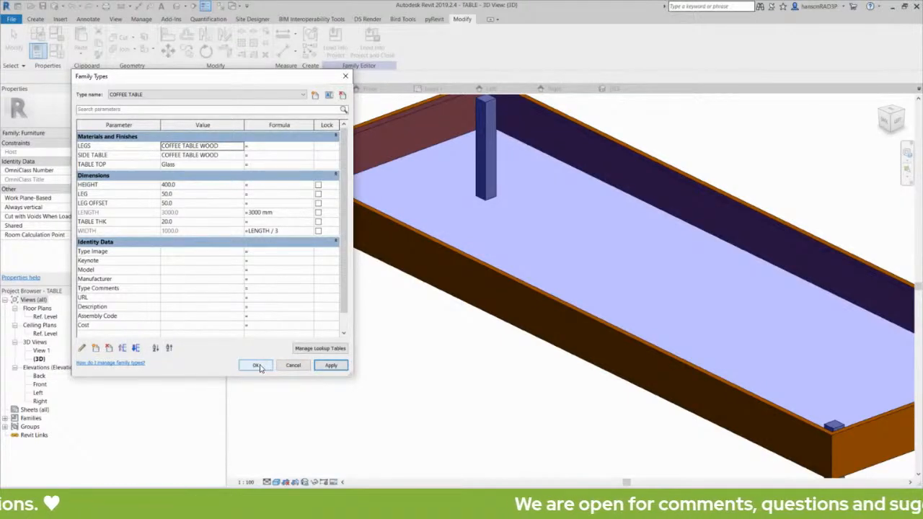
click(258, 365)
Check the whole resized table in 3D, then change the WIDTH formula in the family types to LENGTH / 2 and apply it.
scroll(379, 310, down, 5)
click(402, 268)
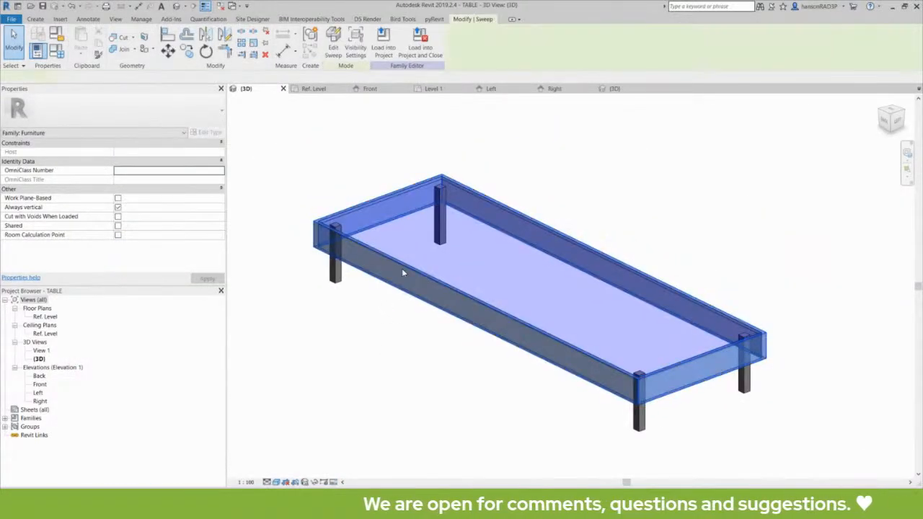
click(234, 189)
click(372, 256)
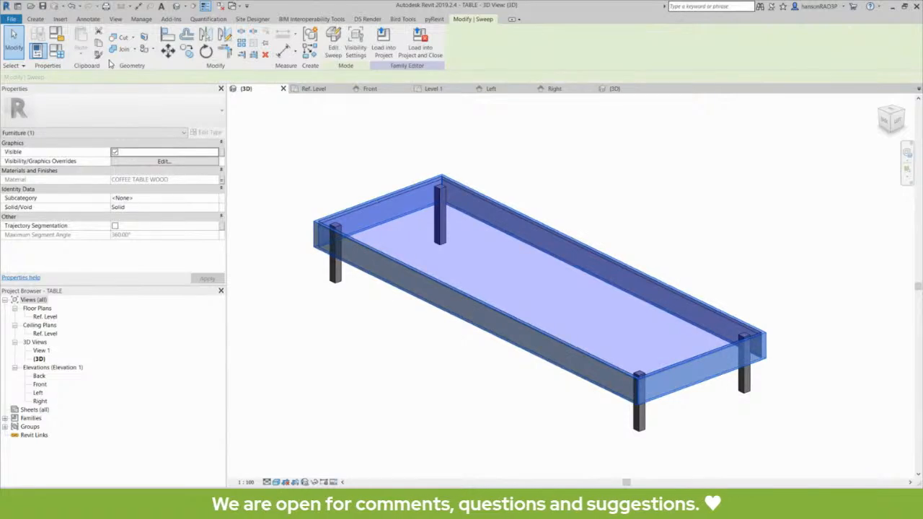
click(56, 51)
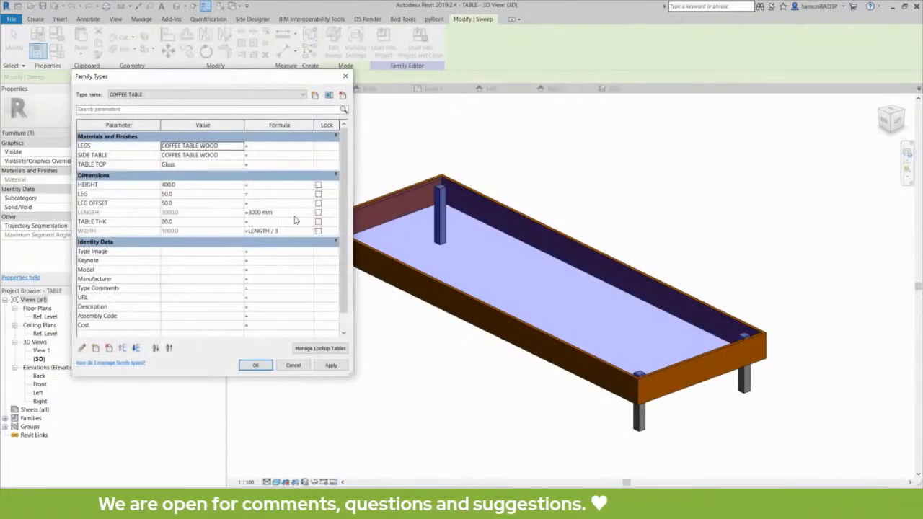
click(263, 186)
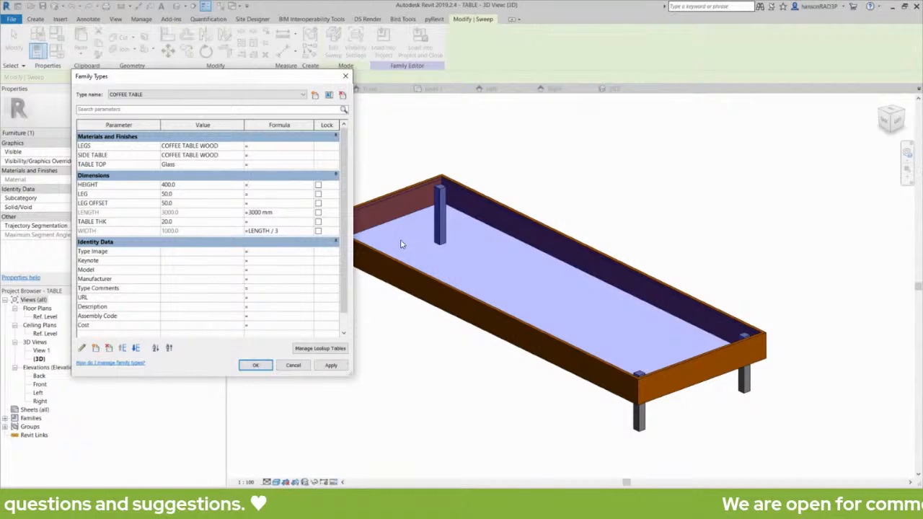
click(277, 232)
mouse_move(285, 229)
mouse_down()
mouse_move(226, 221)
mouse_move(276, 225)
mouse_up()
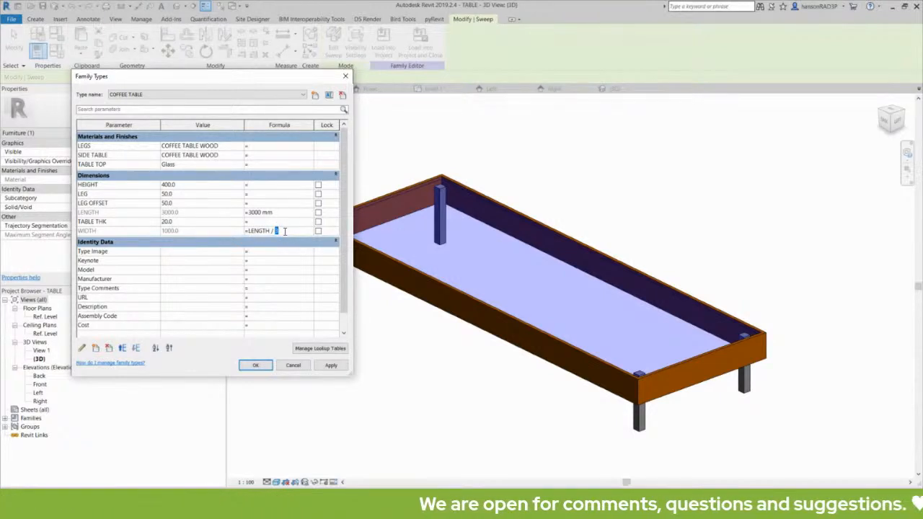
text(2)
click(331, 366)
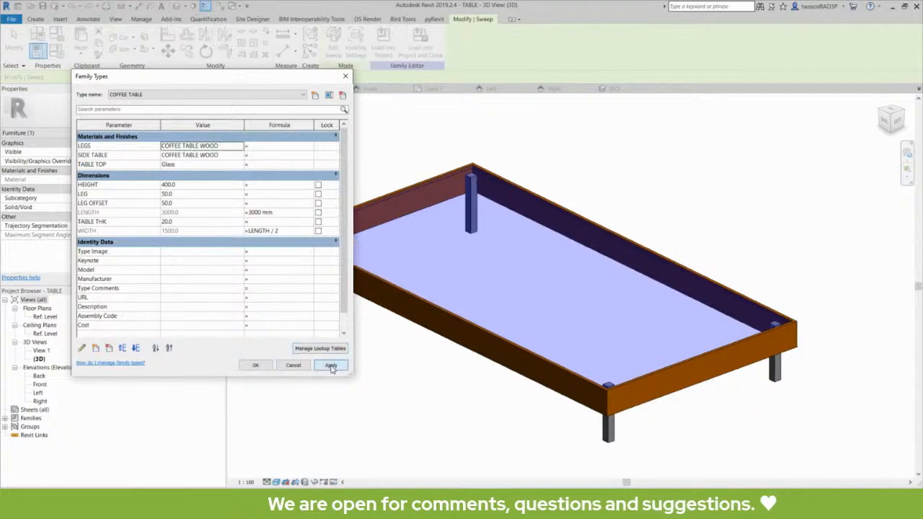
Try clearing the COFFEE TABLE's WIDTH formula and setting the LENGTH formula to 0, cancelling the family type changes.
drag(280, 231, 248, 234)
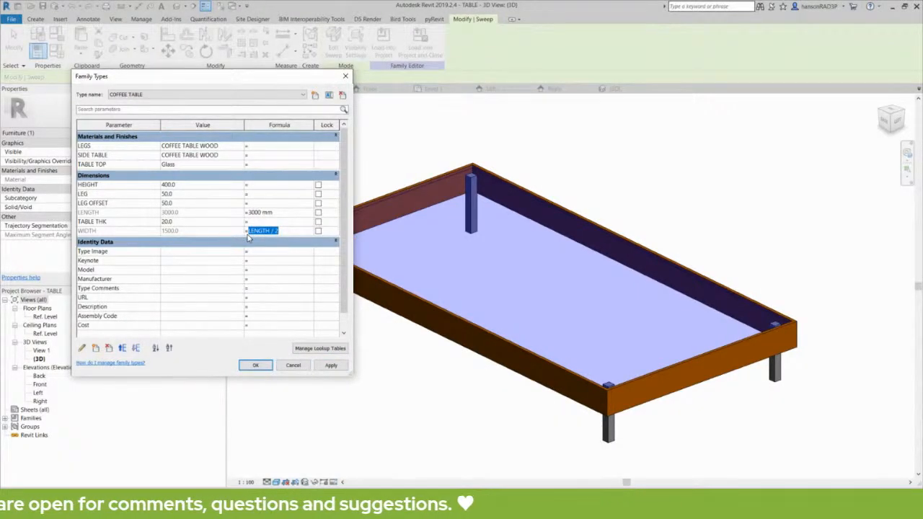
key(Delete)
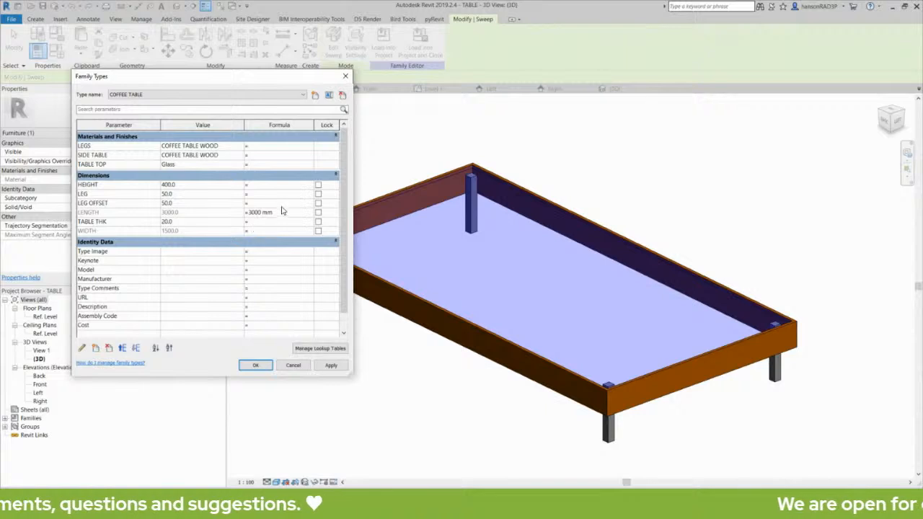
click(281, 213)
drag(282, 214, 219, 207)
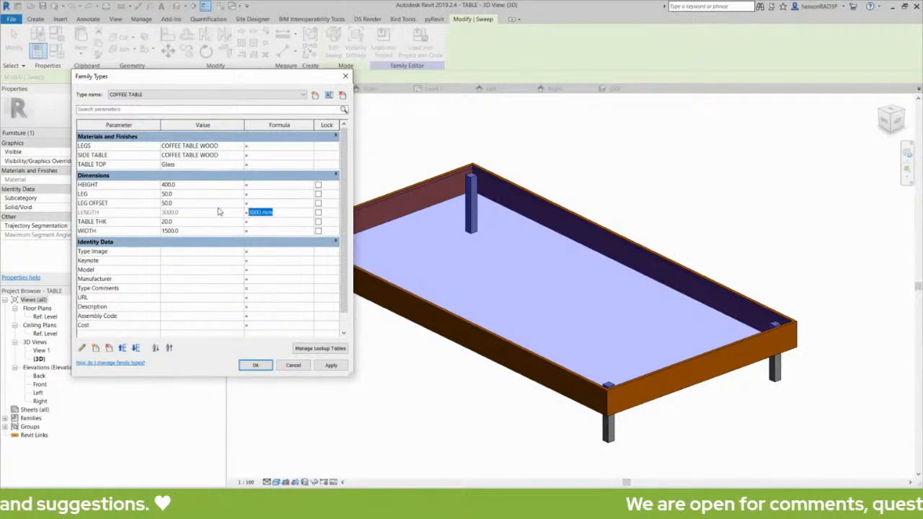
text(0)
key(Return)
click(330, 366)
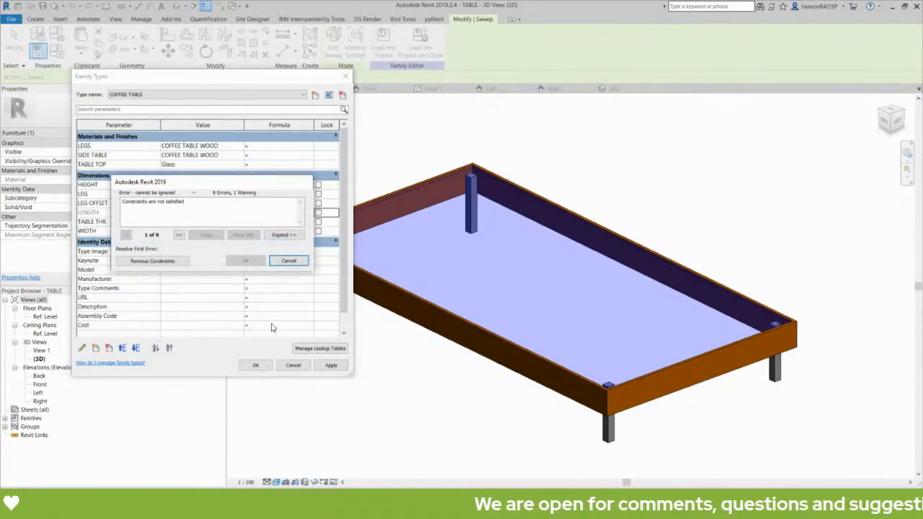
click(284, 262)
click(293, 365)
click(354, 346)
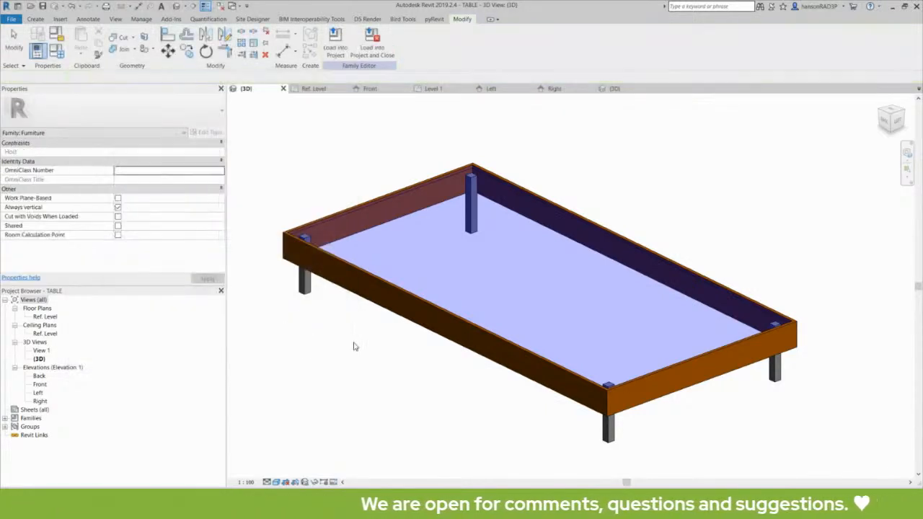
click(365, 290)
click(313, 331)
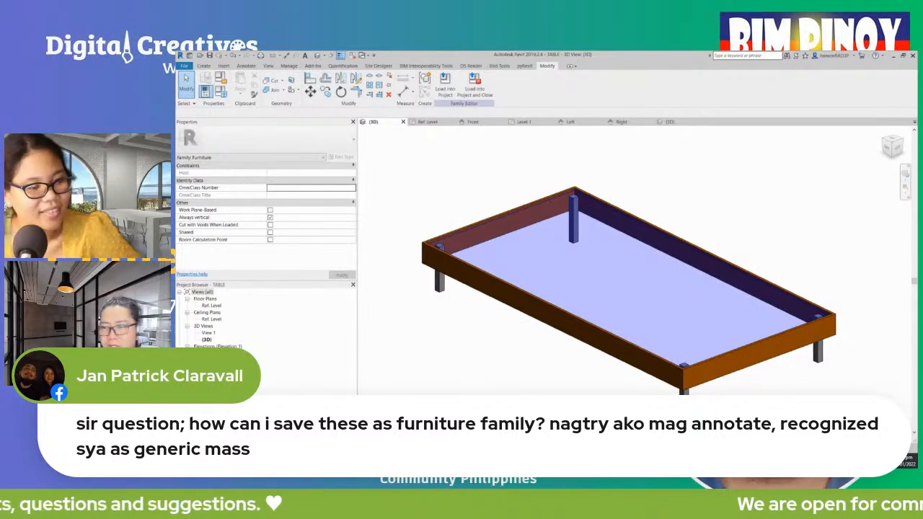
scroll(496, 344, down, 2)
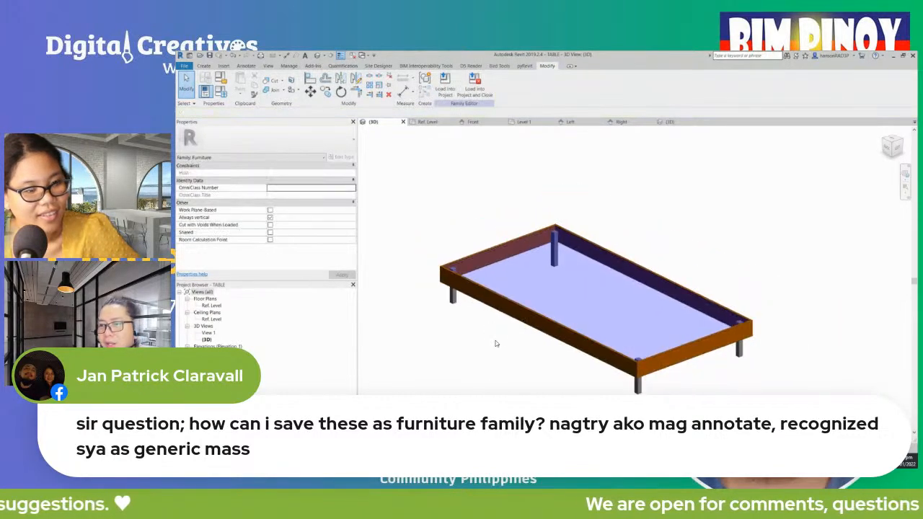
middle_drag(502, 364, 527, 354)
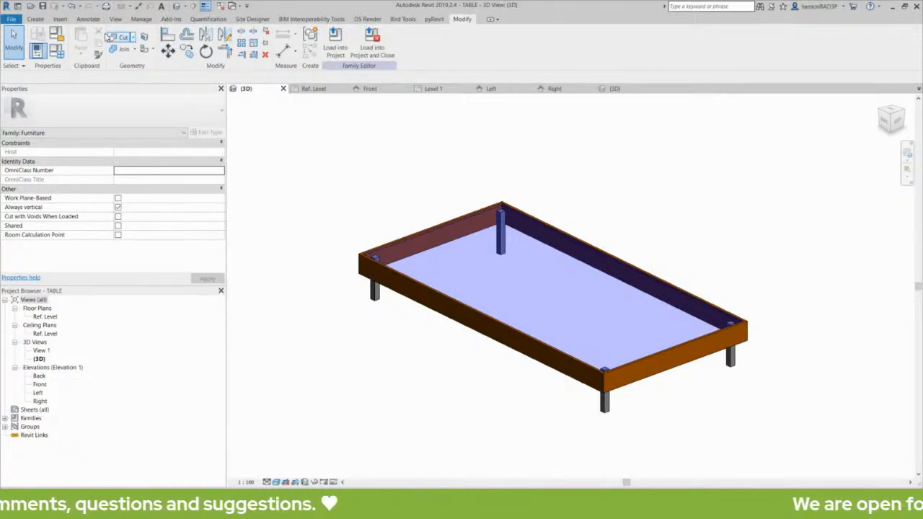
Undo the formula-driven size changes to the table and check its side frame in the 3D view.
click(70, 6)
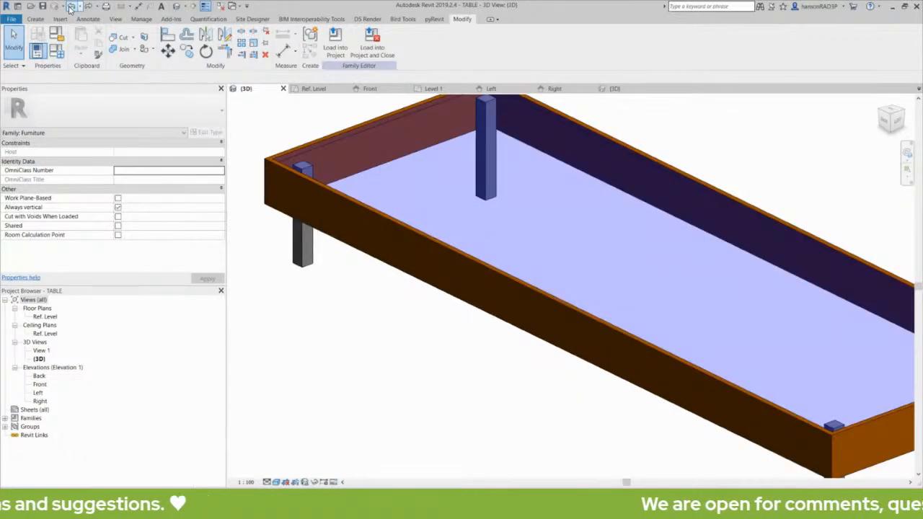
click(70, 7)
middle_drag(359, 299, 299, 306)
middle_drag(481, 339, 476, 341)
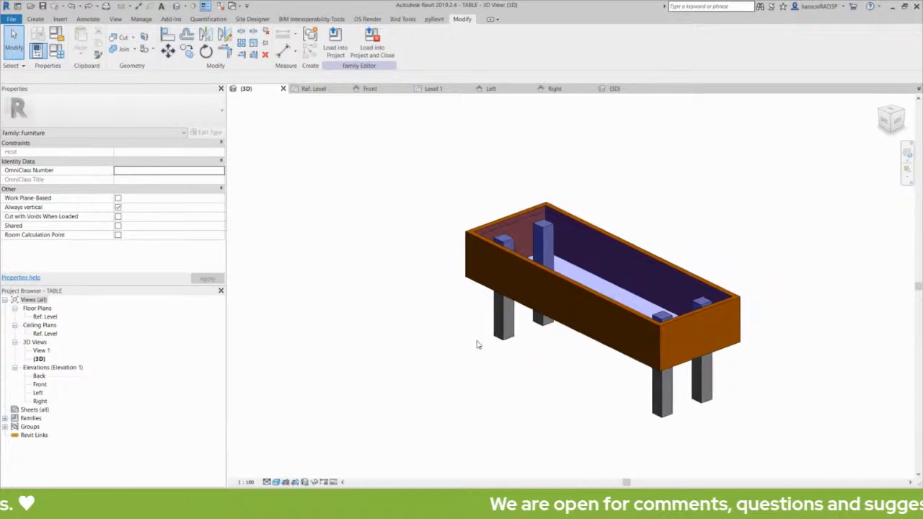
click(555, 281)
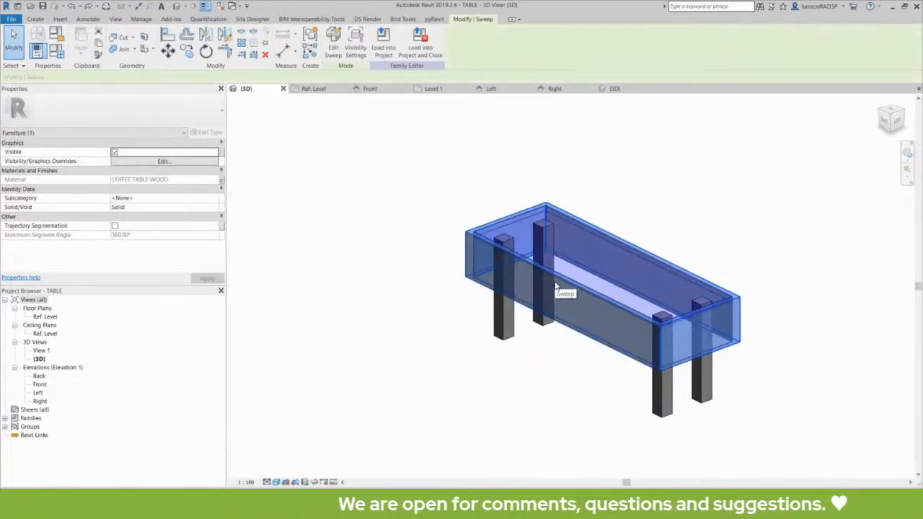
click(335, 210)
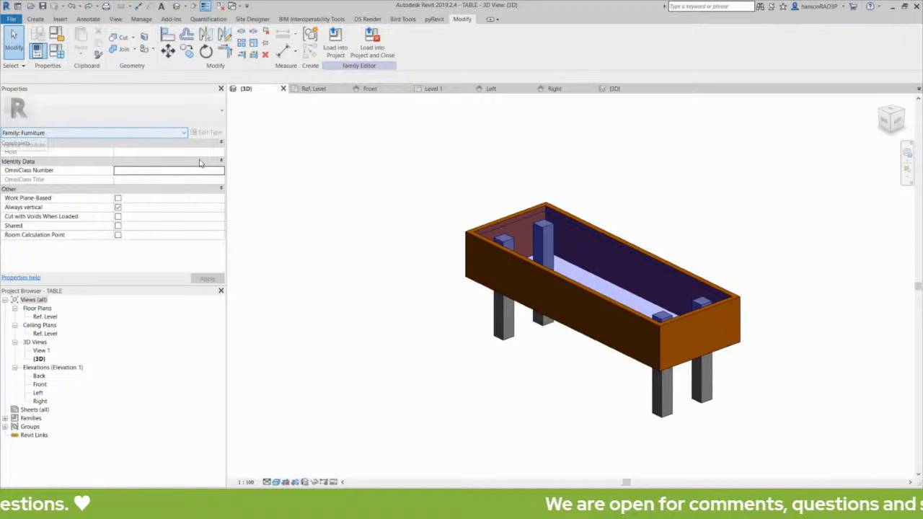
Load the TABLE family into the RAC_basic_sample_project and check the placed small coffee table there.
click(336, 37)
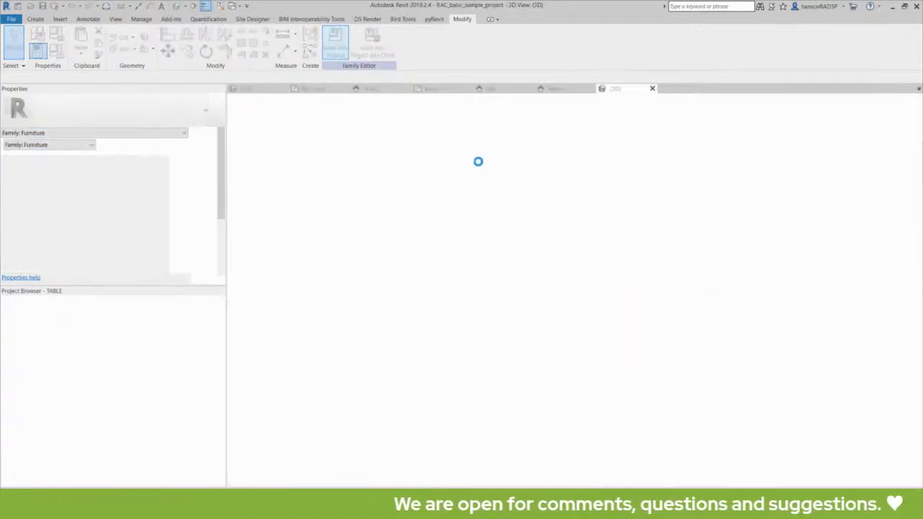
click(419, 245)
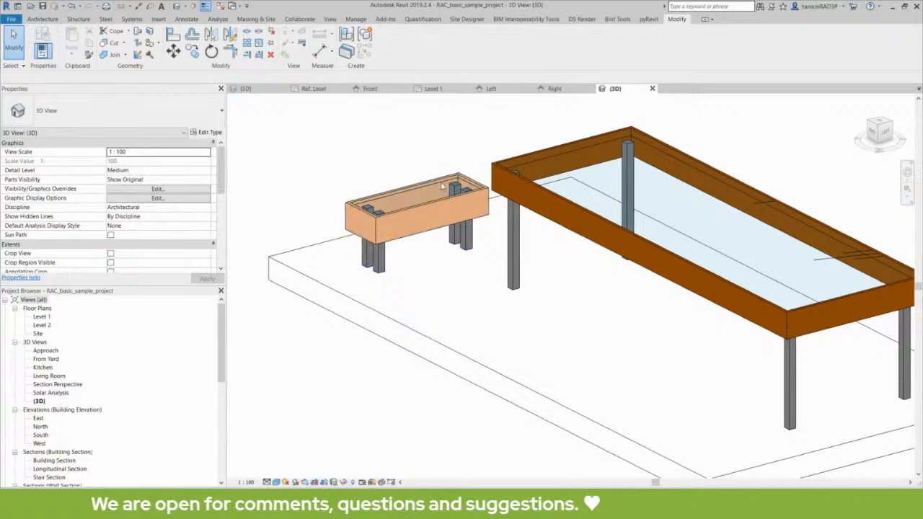
click(405, 213)
click(324, 124)
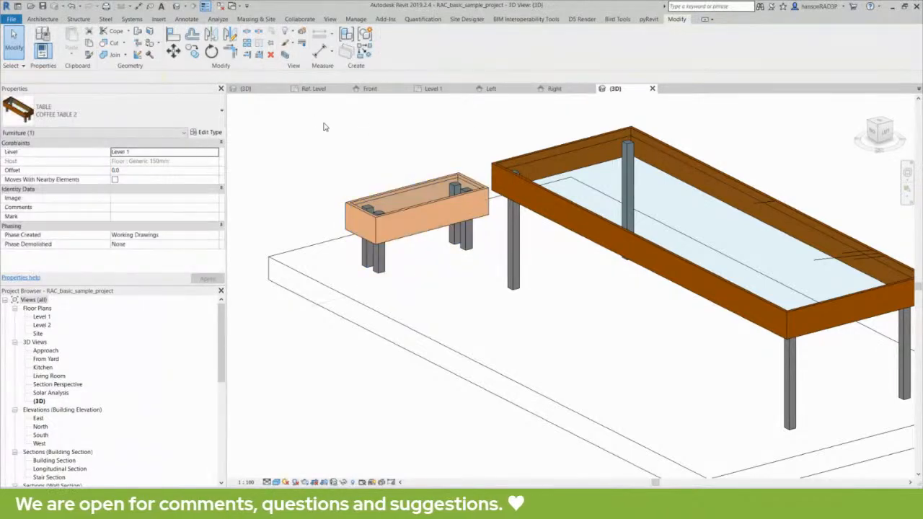
Open the project's Level 1 floor plan and locate the large rectangular table in the Kitchen & Dining room.
click(43, 317)
double_click(43, 317)
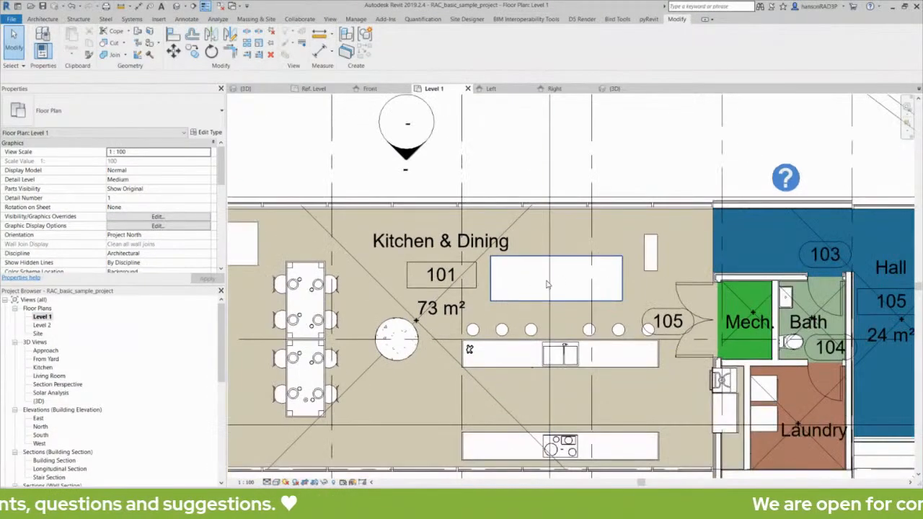
click(608, 265)
middle_drag(613, 258, 593, 247)
key(Escape)
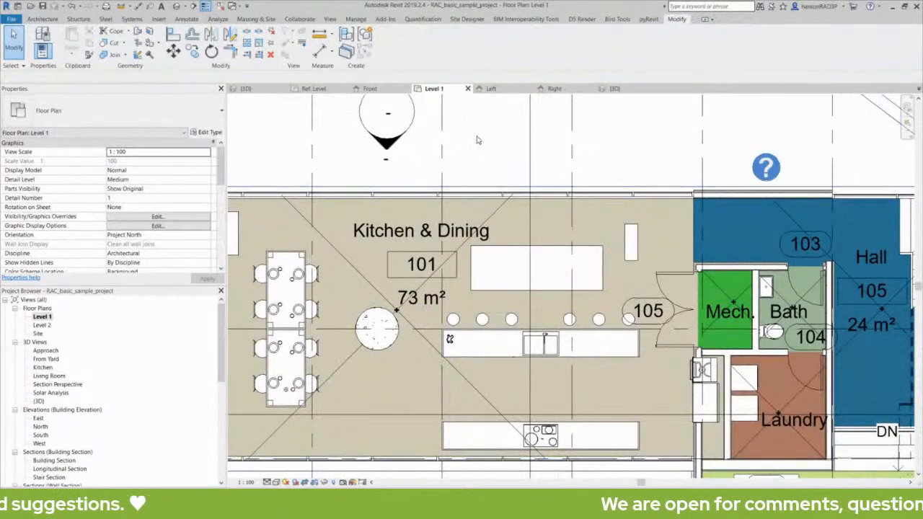
click(590, 245)
key(Escape)
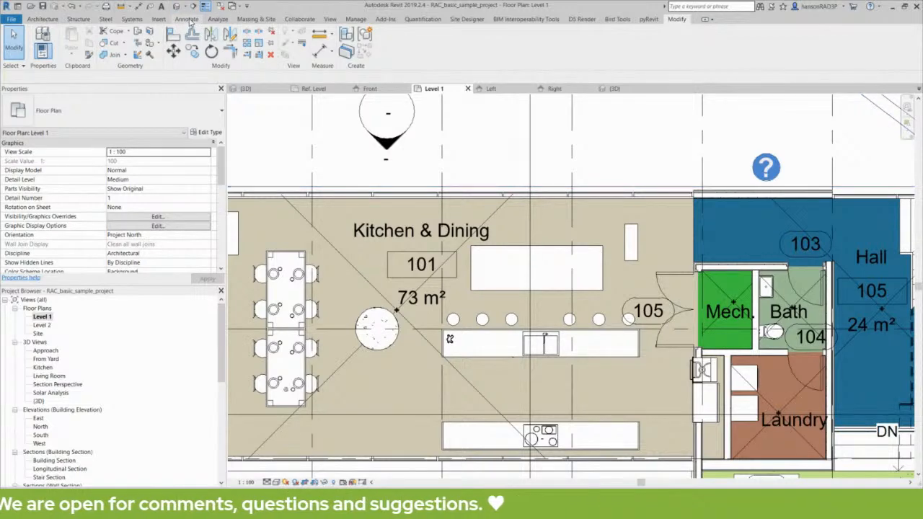
Start tagging the large table in Kitchen & Dining, dismissing the save reminder and agreeing to load a furniture tag.
click(186, 19)
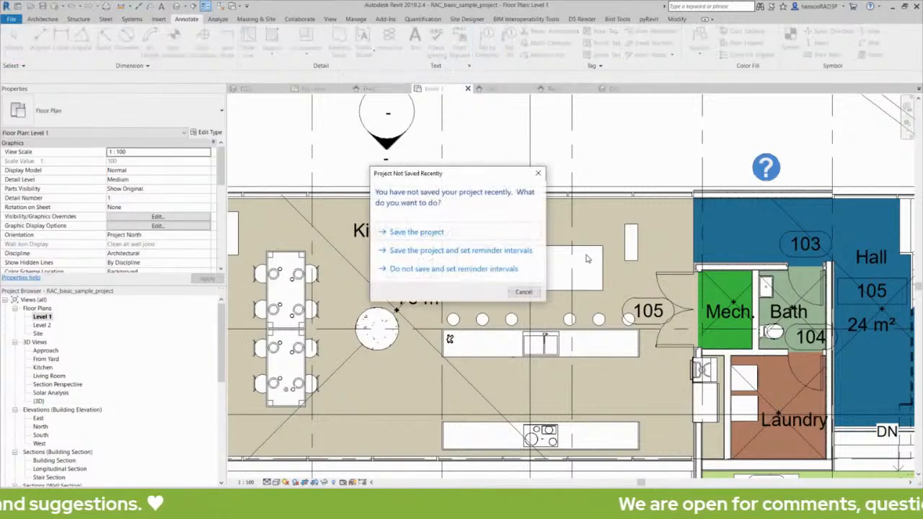
click(472, 267)
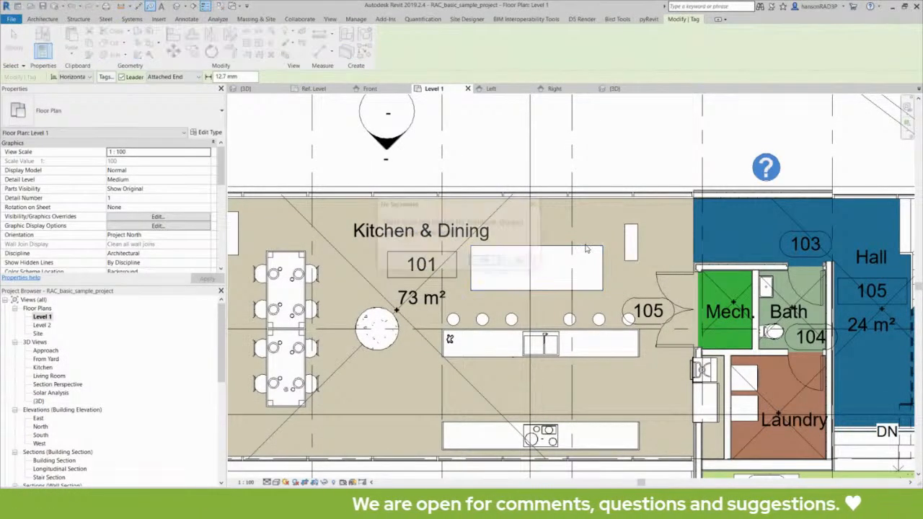
click(586, 251)
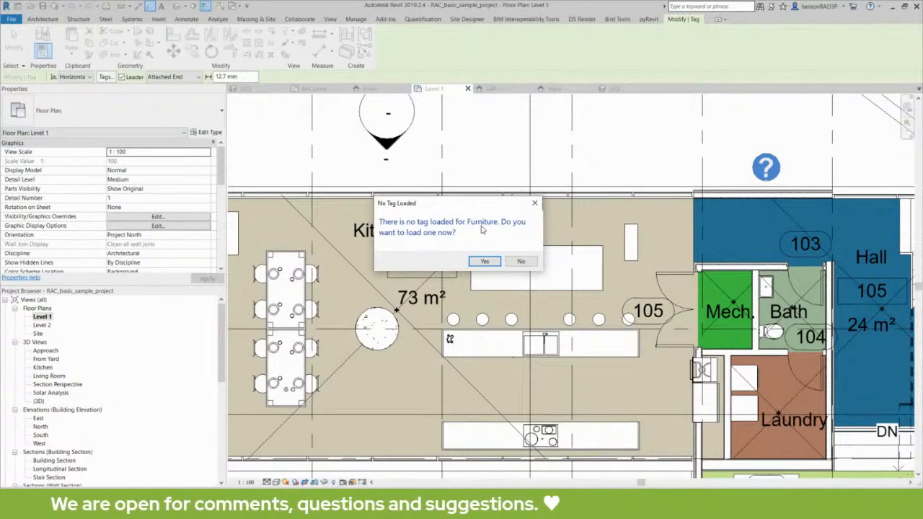
click(485, 261)
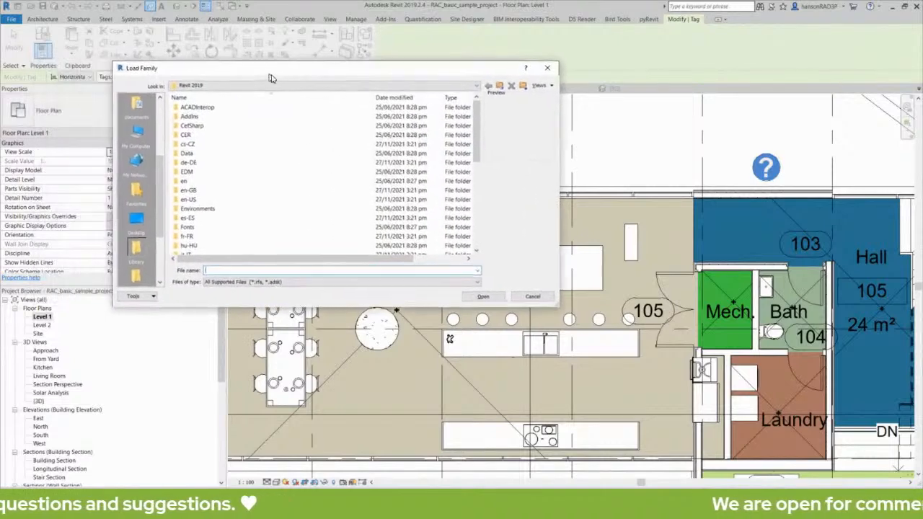
Browse the REVIT folder to Revit Libraries, REVIT LIBRARIES COLLECTION, Metric Library and its Annotations folder.
drag(164, 171, 165, 110)
click(140, 114)
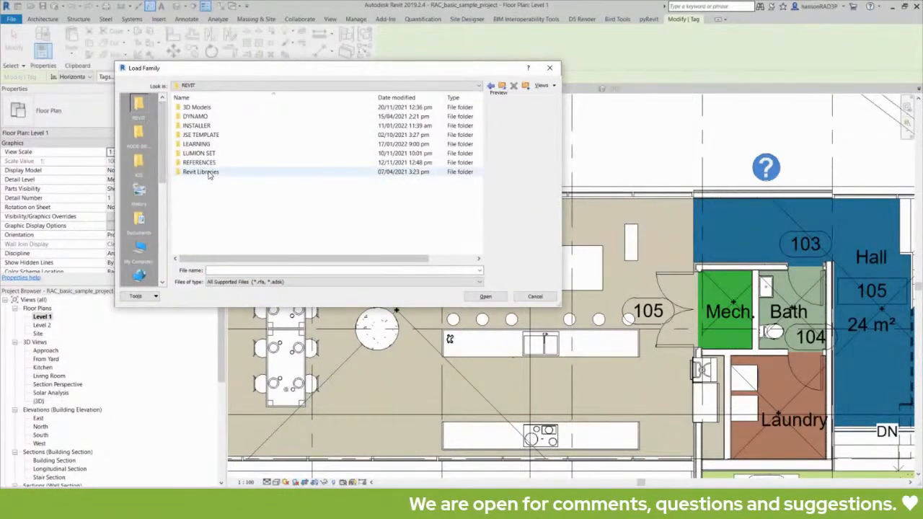
double_click(200, 173)
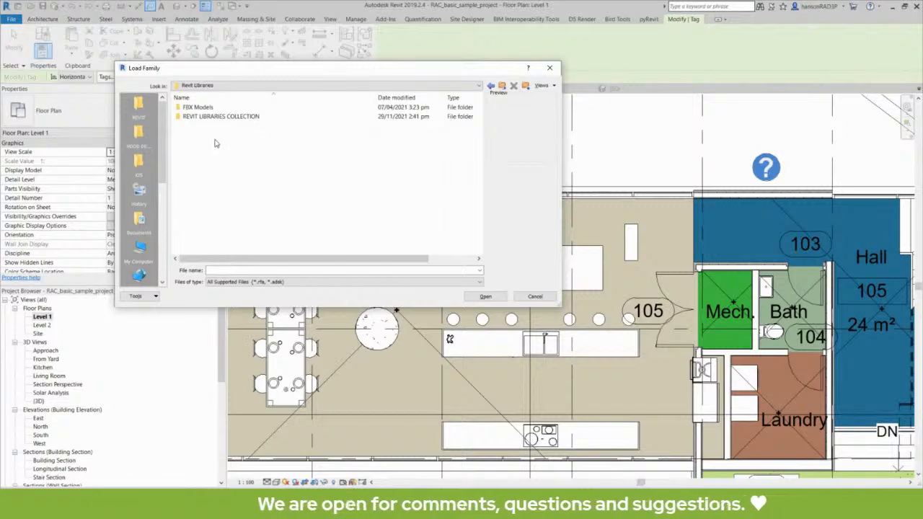
double_click(216, 116)
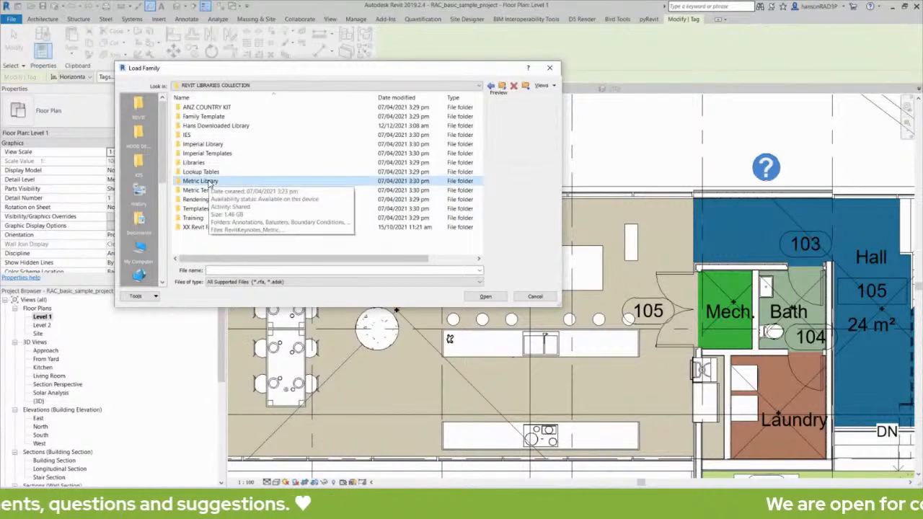
double_click(209, 182)
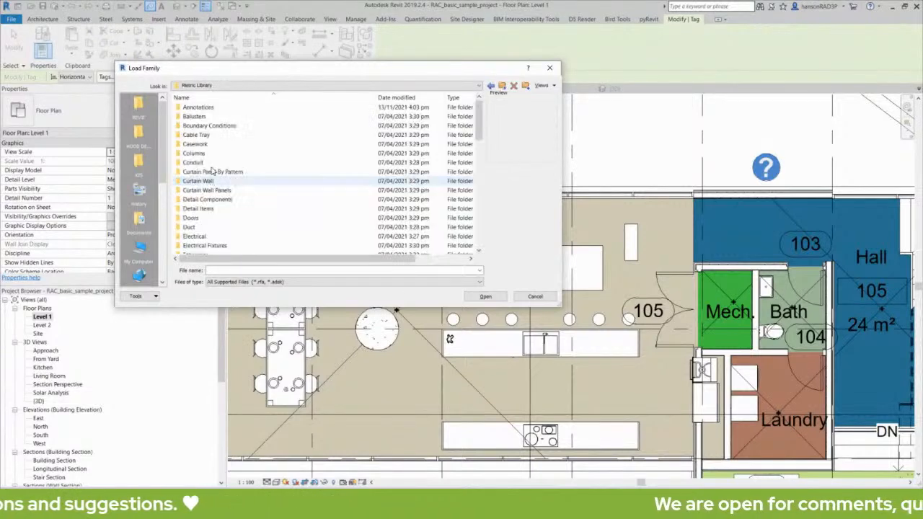
double_click(202, 108)
Find and load the M_Furniture Tag family from the Architectural subfolder of the annotation library.
scroll(244, 195, down, 5)
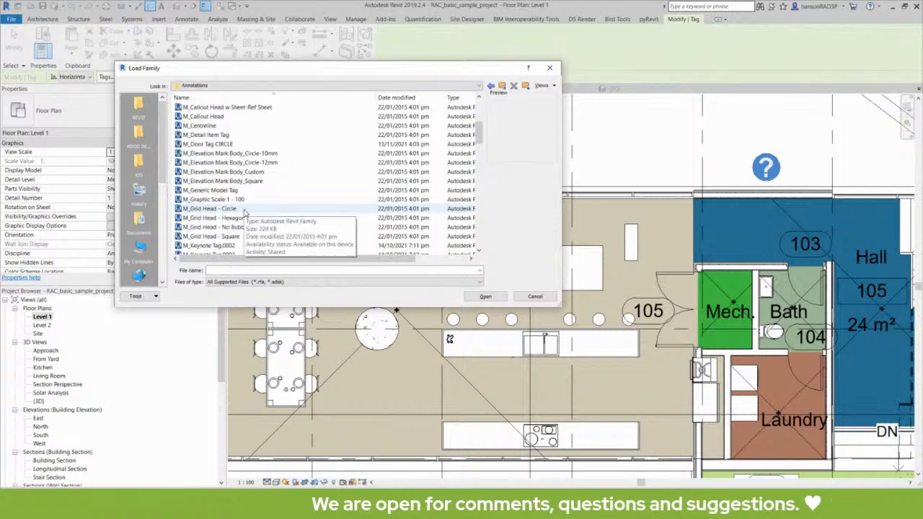
scroll(209, 237, down, 1)
scroll(208, 241, down, 5)
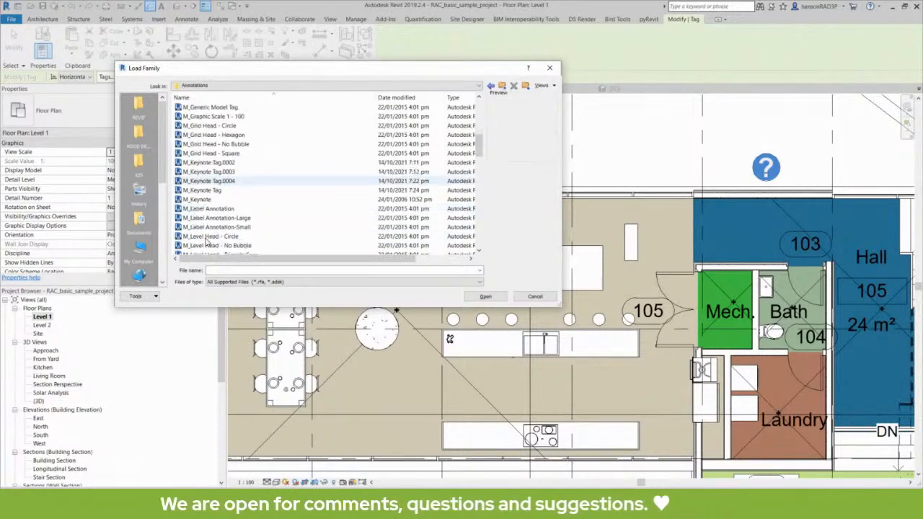
scroll(209, 244, up, 10)
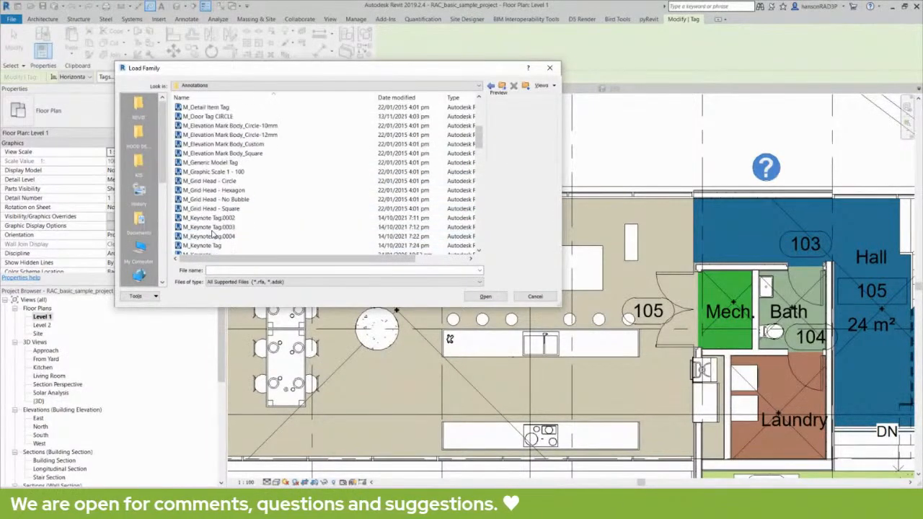
double_click(208, 109)
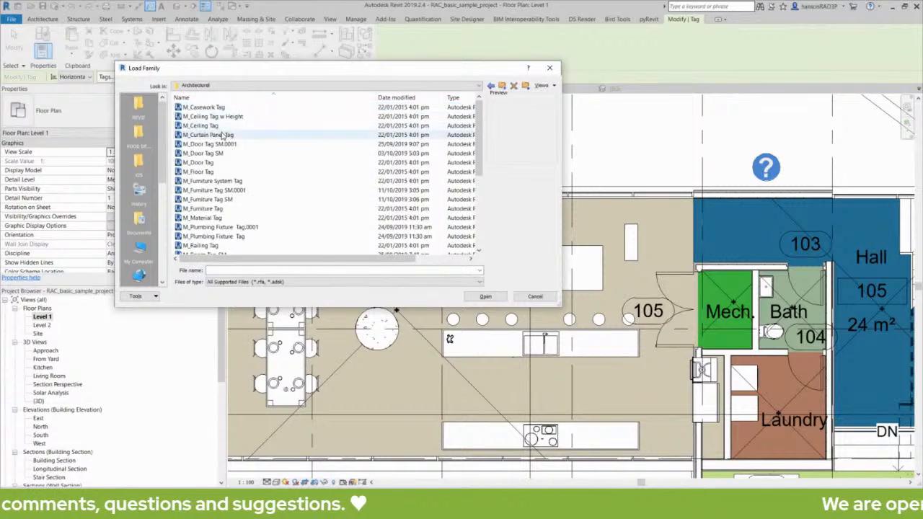
click(212, 210)
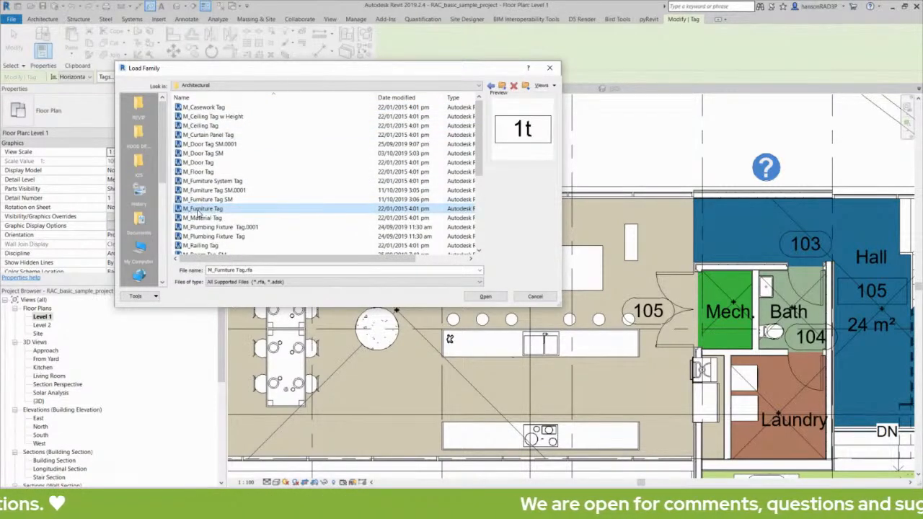
click(485, 296)
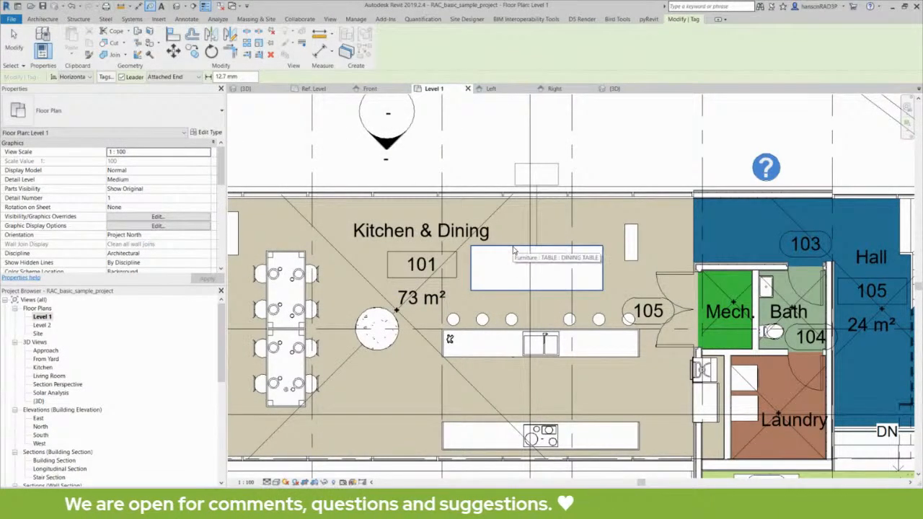
Set the furniture tag's value for the large Kitchen & Dining table to F01, agreeing to change the type parameter.
scroll(539, 198, up, 2)
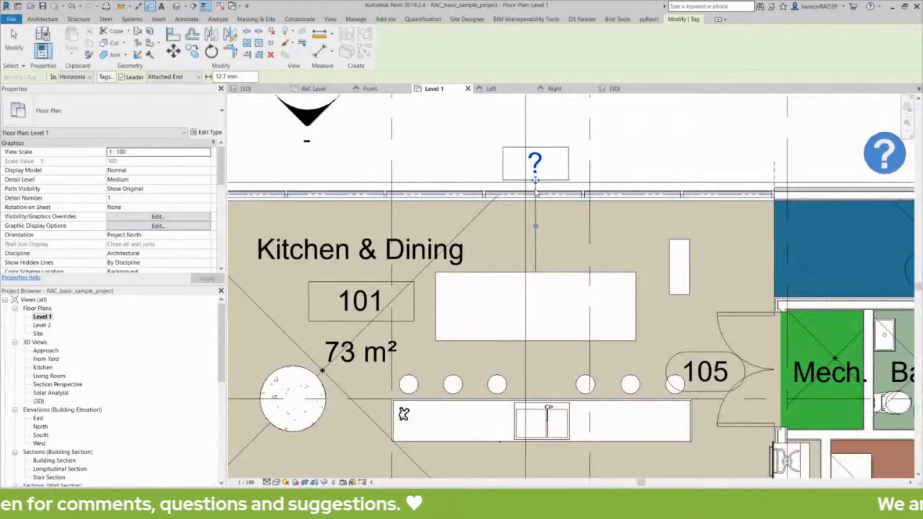
click(540, 165)
click(544, 161)
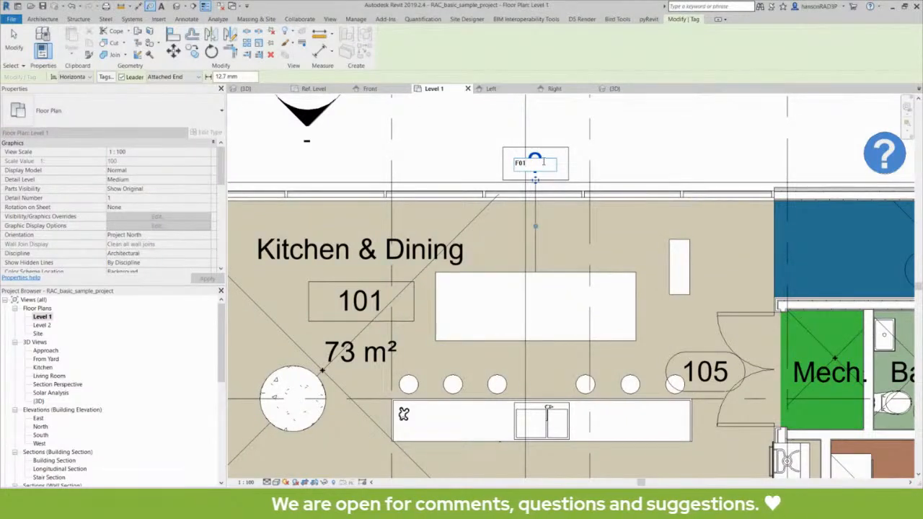
key(Return)
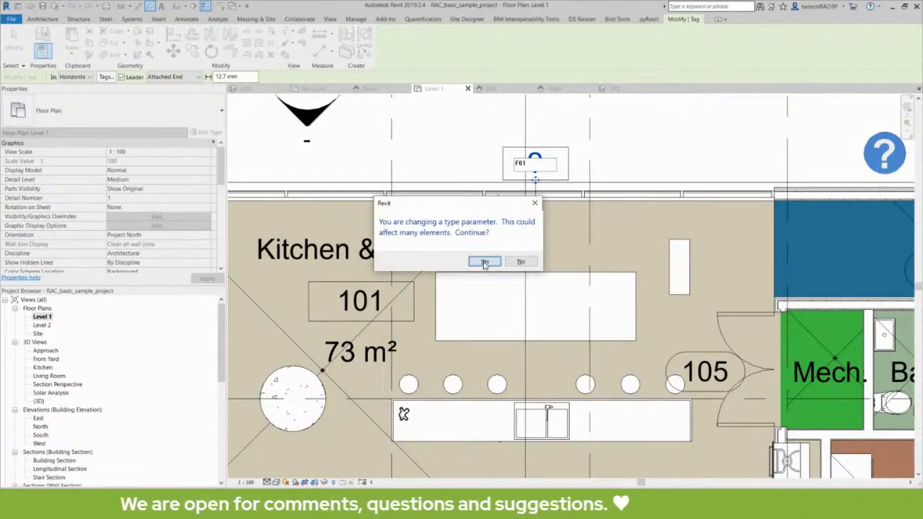
click(485, 262)
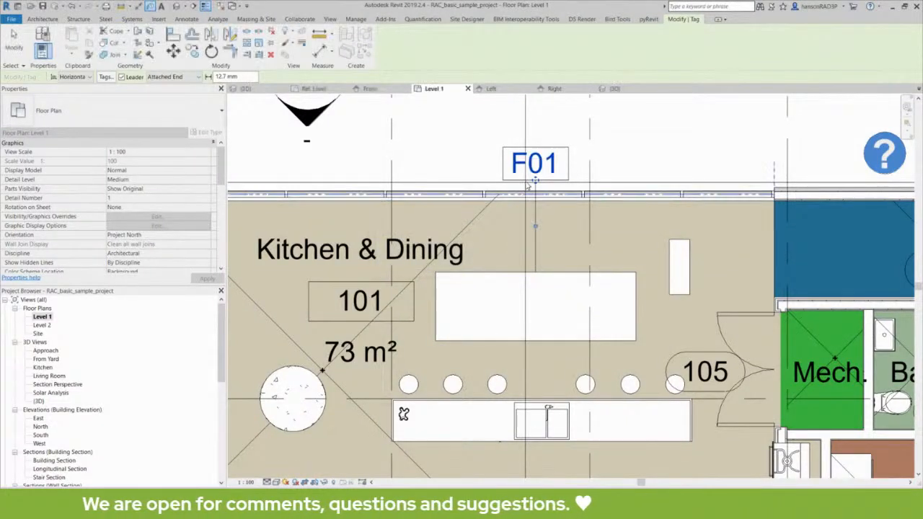
Select the large table in Kitchen & Dining and check its family, type and category in its properties.
click(563, 280)
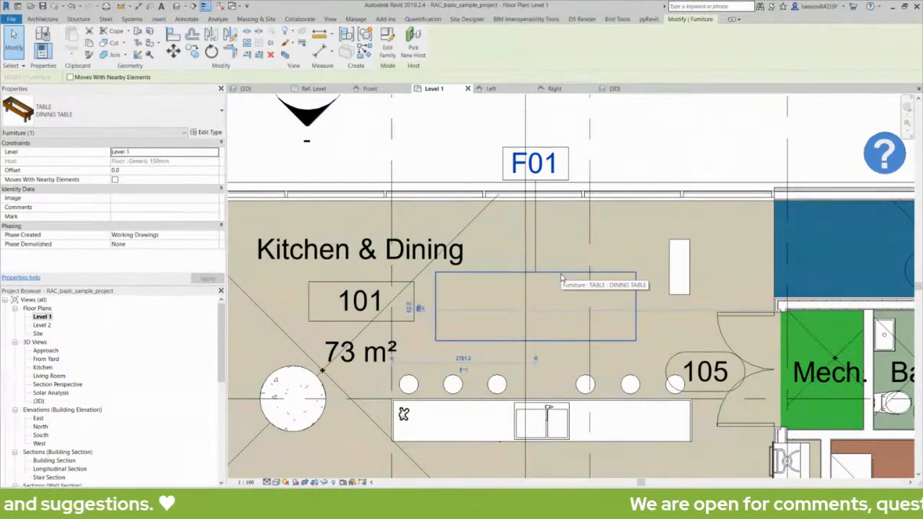
key(Escape)
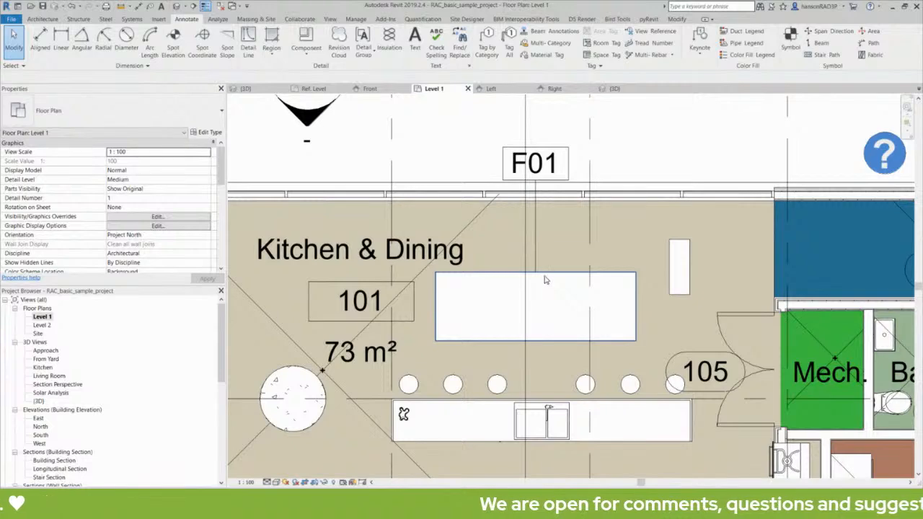
click(545, 276)
key(Escape)
click(553, 276)
key(Escape)
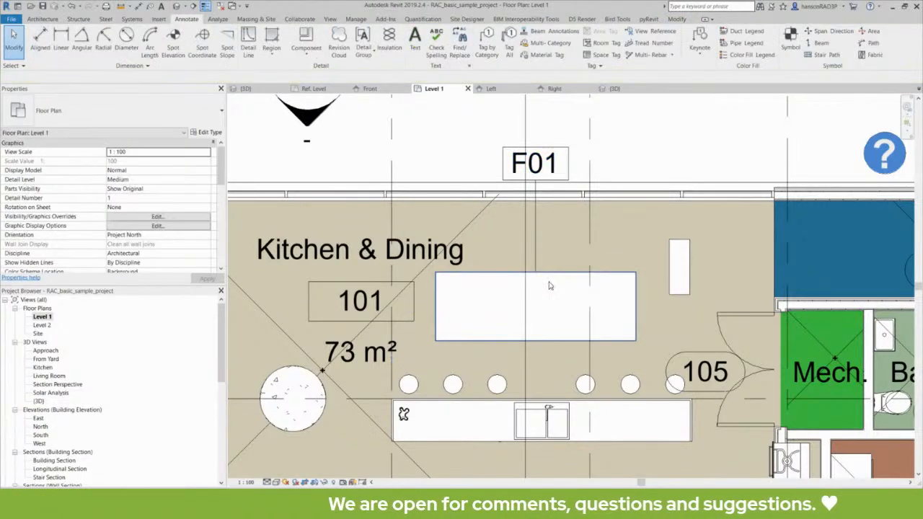
middle_drag(549, 286, 635, 215)
click(639, 216)
key(Escape)
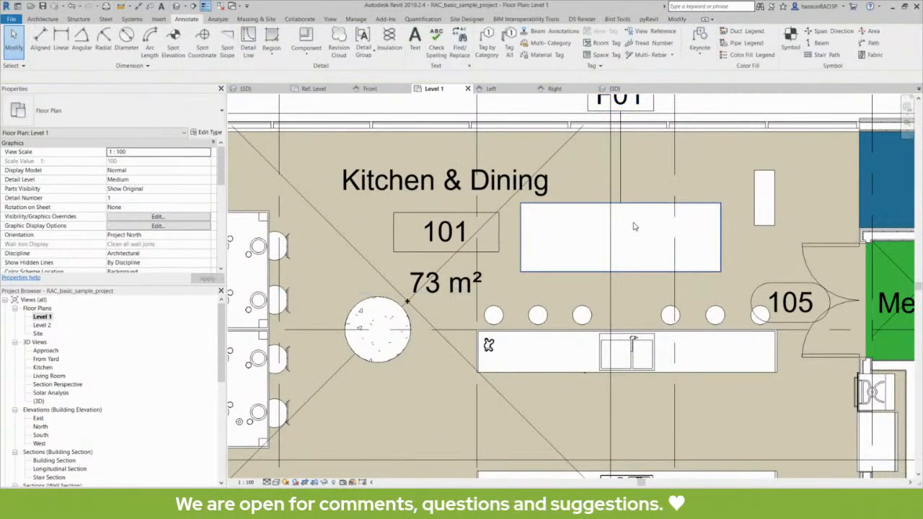
click(641, 211)
key(Escape)
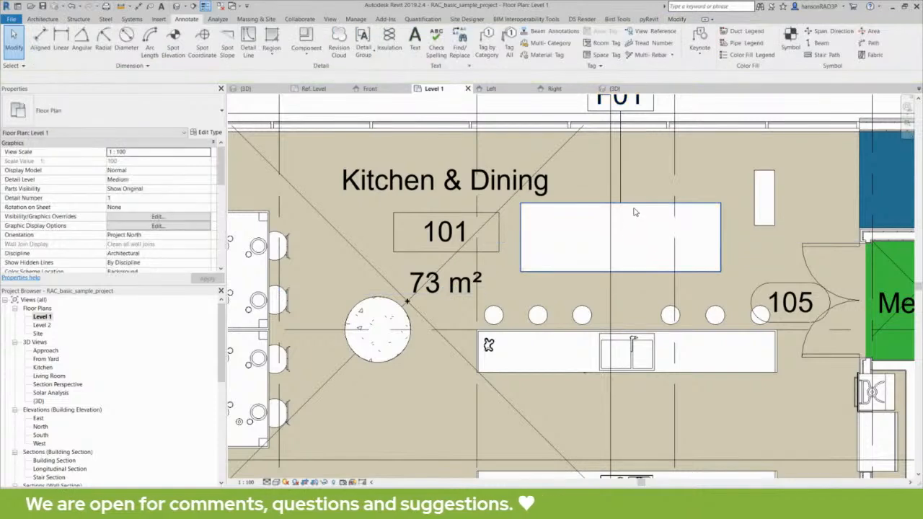
click(635, 212)
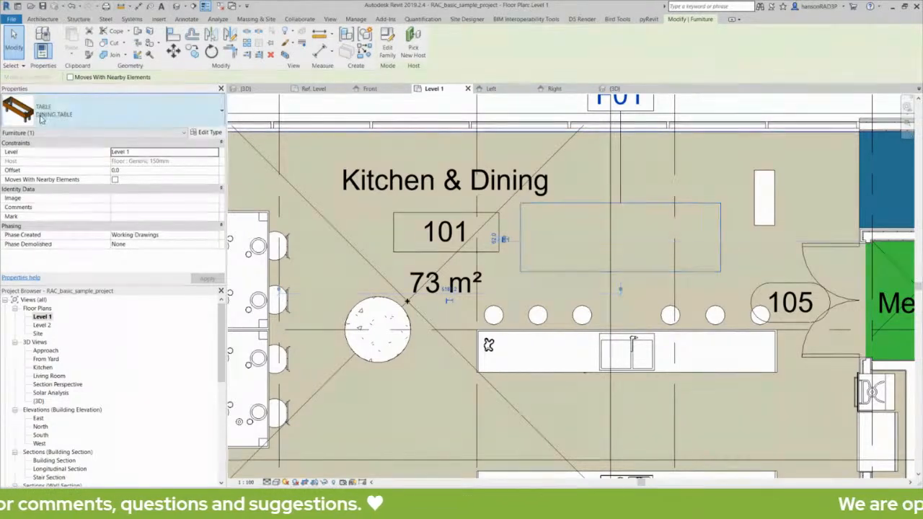
key(Escape)
click(640, 207)
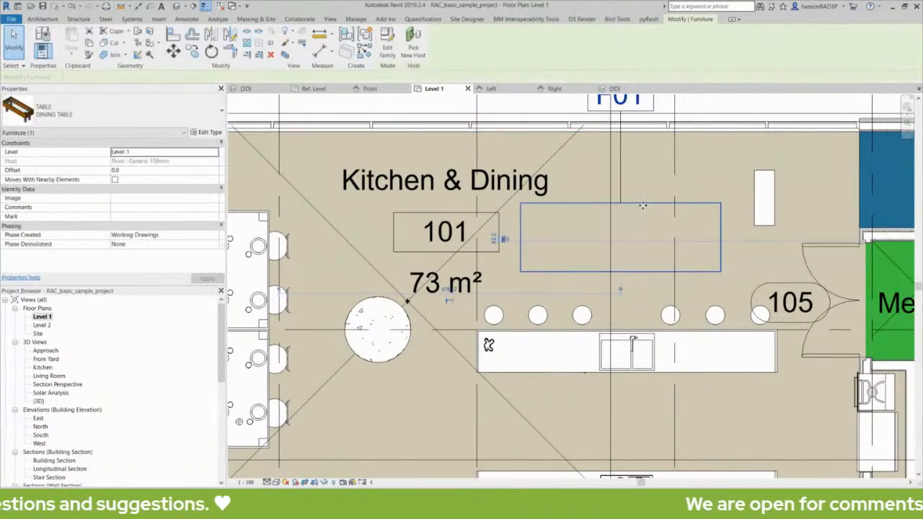
key(Escape)
click(649, 207)
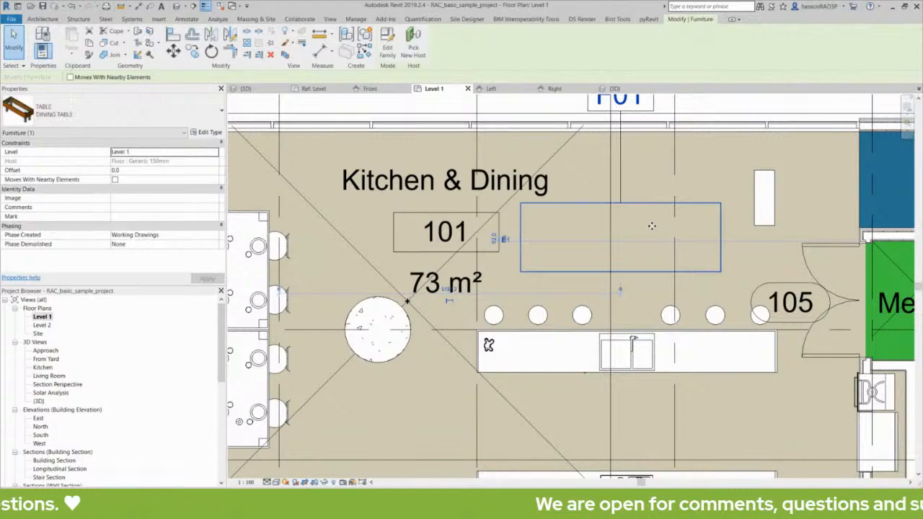
click(16, 133)
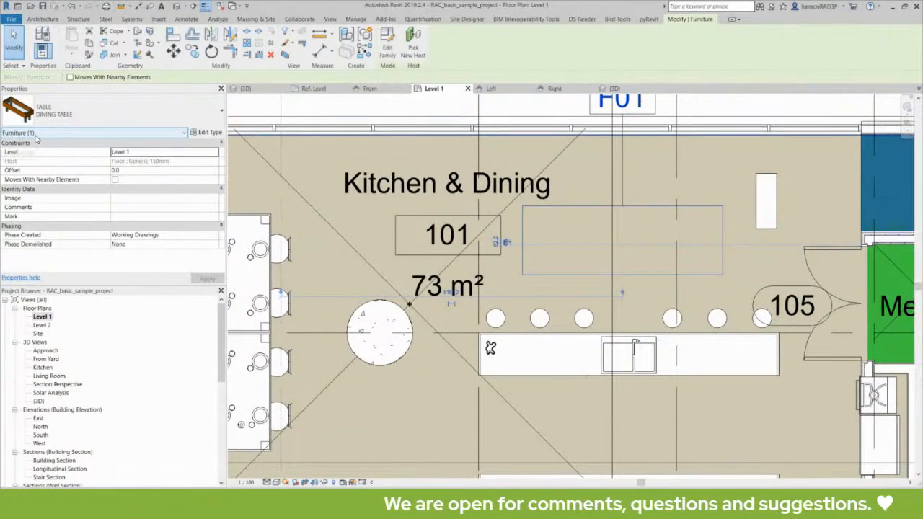
key(Escape)
key(Escape)
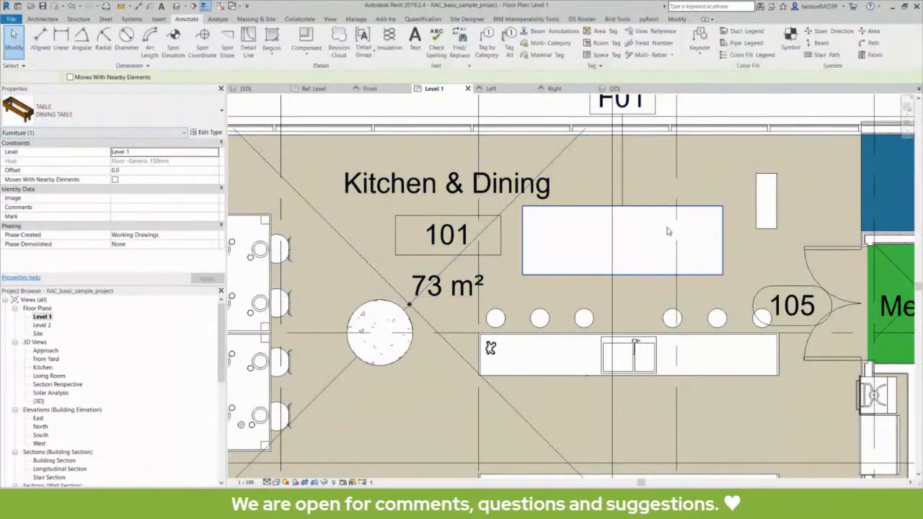
click(646, 214)
key(Escape)
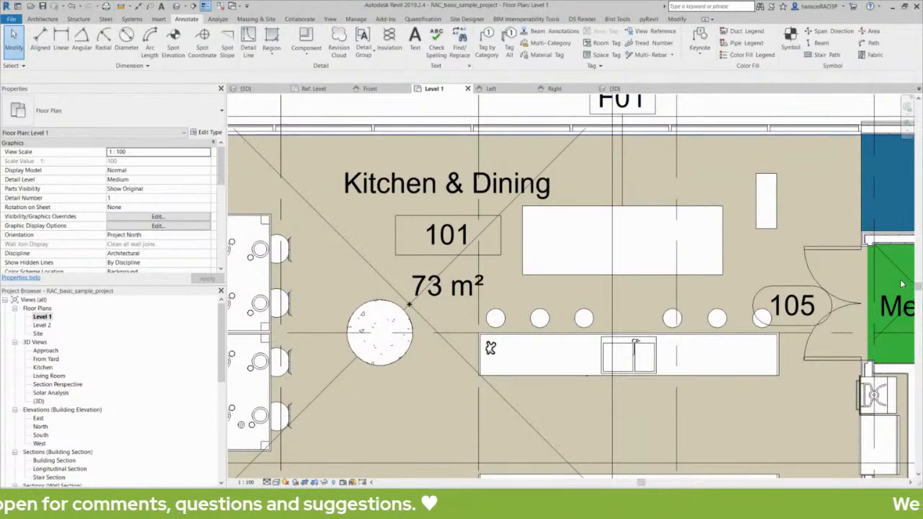
click(649, 208)
middle_drag(648, 209, 645, 233)
key(Escape)
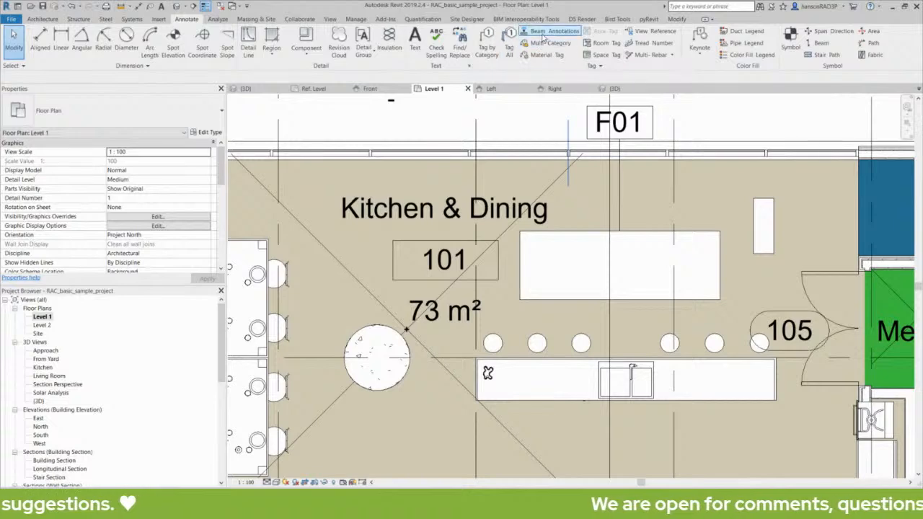
click(644, 238)
key(Escape)
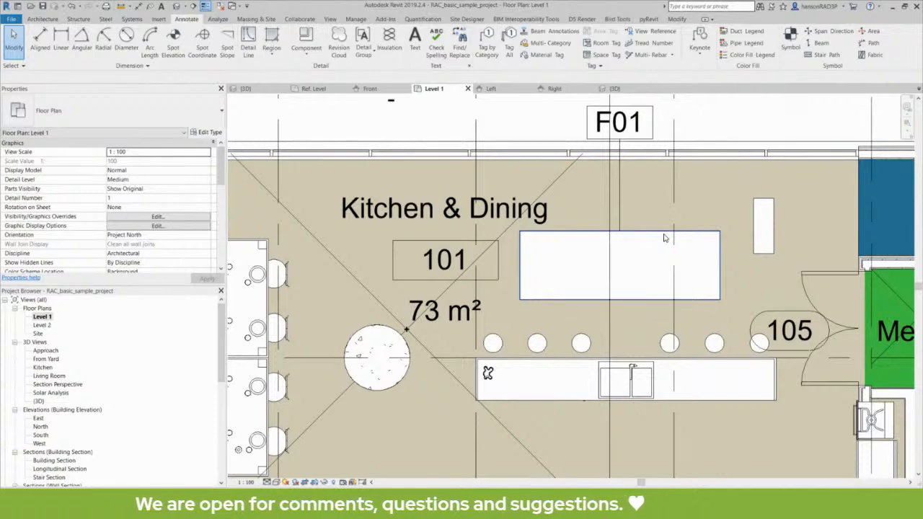
click(647, 238)
key(Escape)
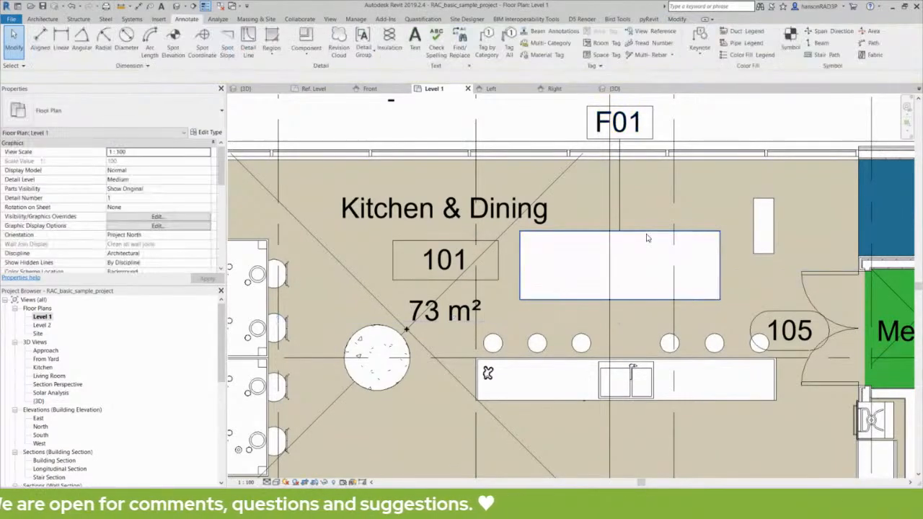
click(646, 238)
key(Escape)
click(647, 238)
click(646, 239)
key(Escape)
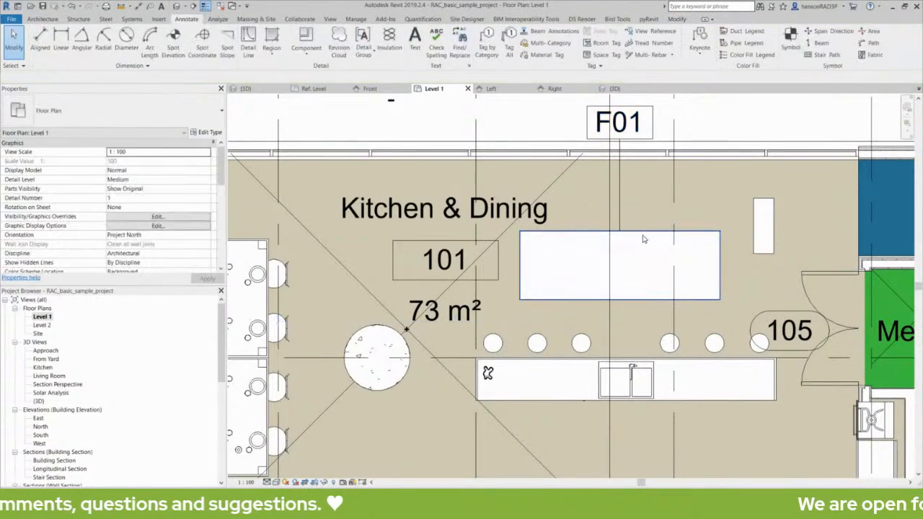
Compare the large table's category with the properties of its attached F01 furniture tag.
click(643, 235)
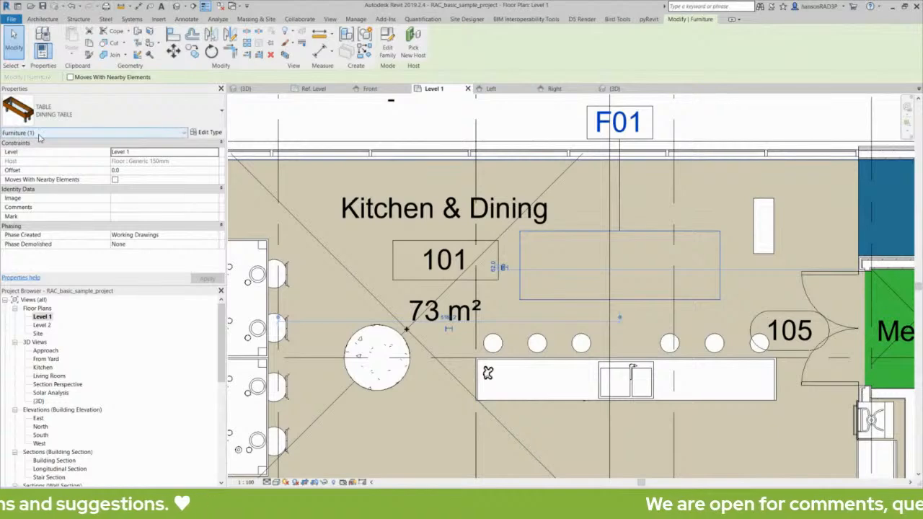
key(Escape)
click(645, 121)
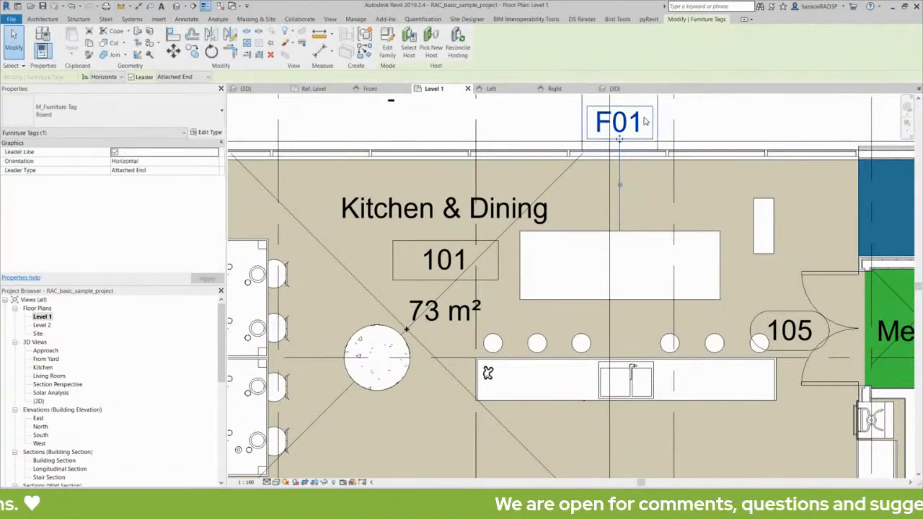
middle_drag(661, 233, 823, 219)
key(Escape)
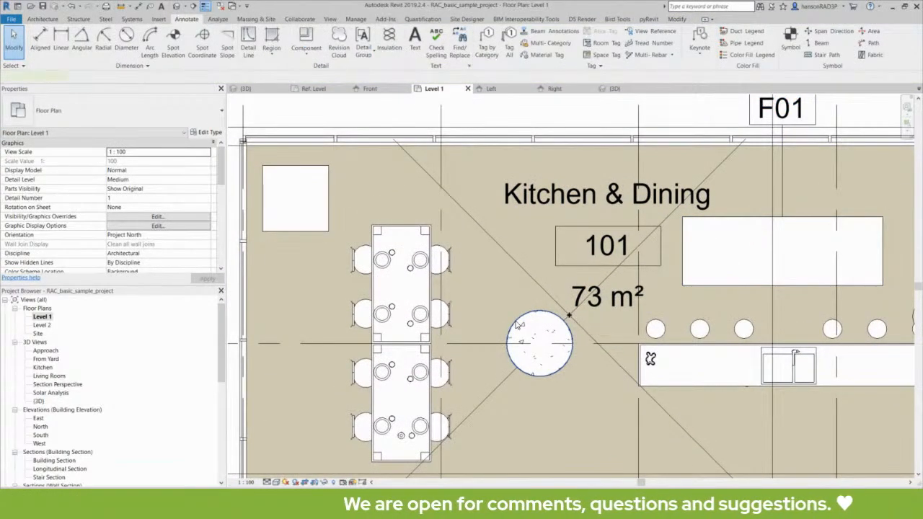
Check the round concrete column's category and try tagging it by category, declining to load a structural column tag.
click(518, 324)
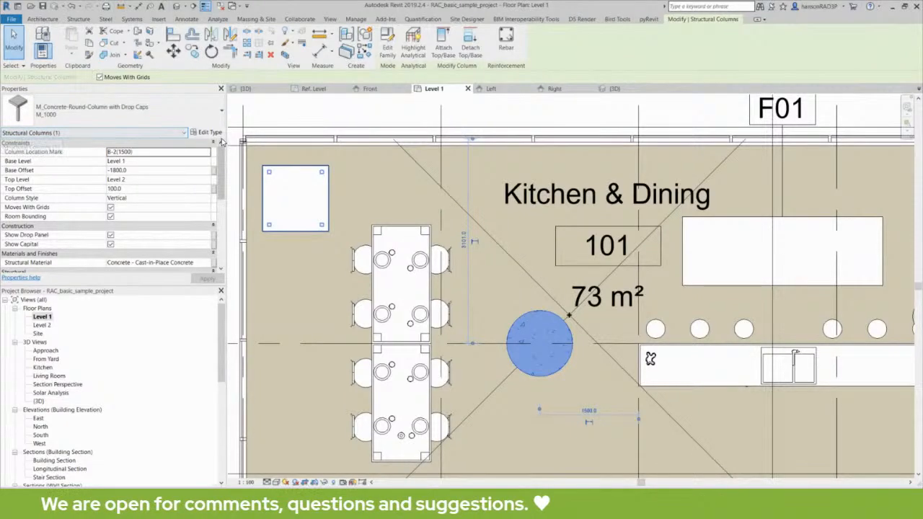
key(Escape)
click(488, 49)
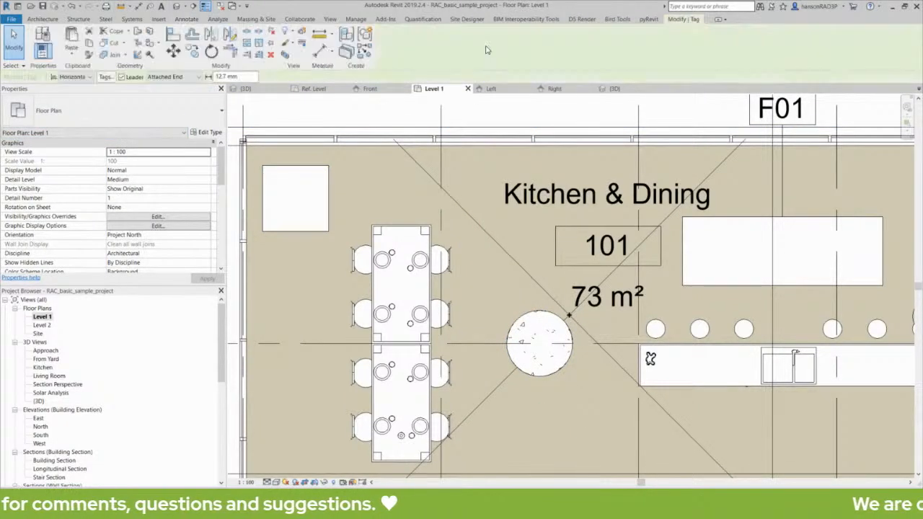
click(527, 306)
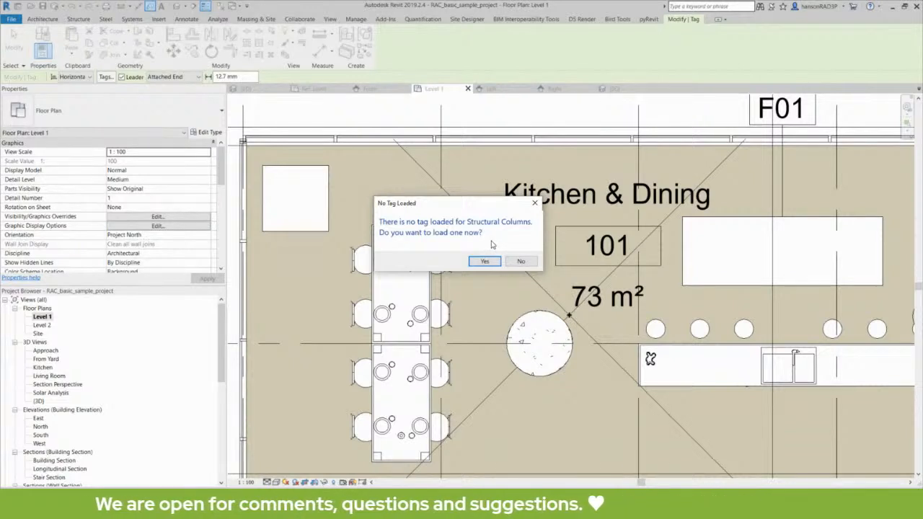
click(521, 261)
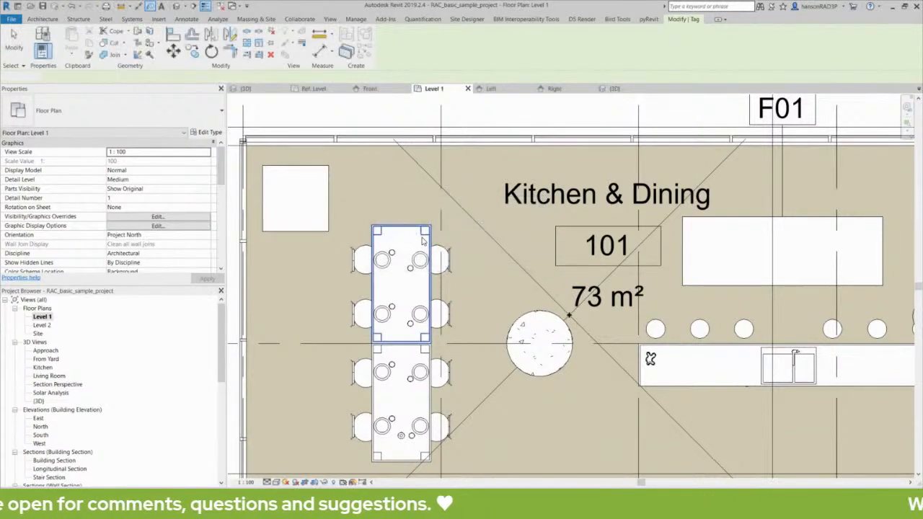
Inspect the category of the upper existing dining table and one of its dining chairs.
click(402, 237)
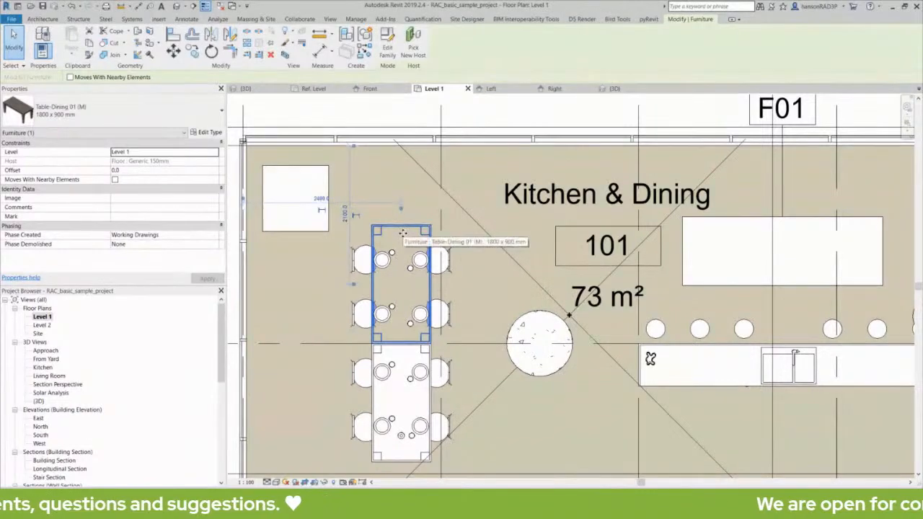
key(Escape)
click(393, 232)
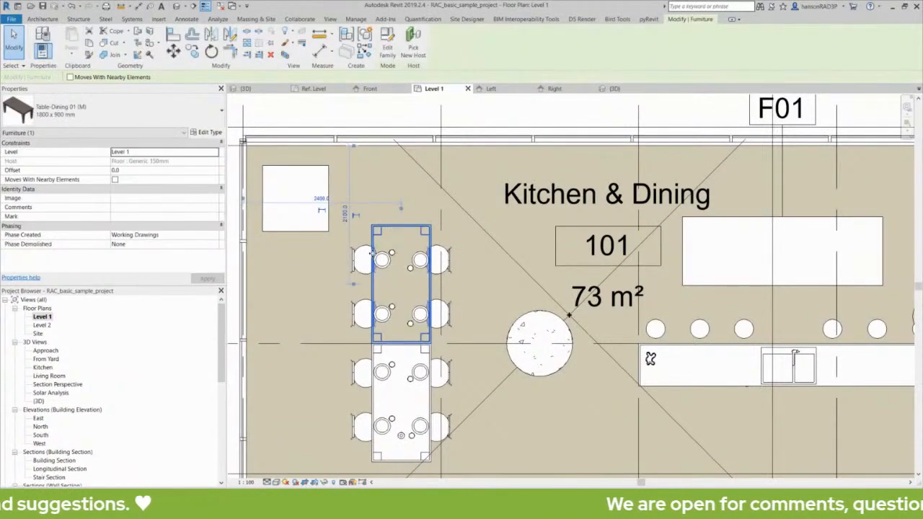
key(Escape)
click(364, 258)
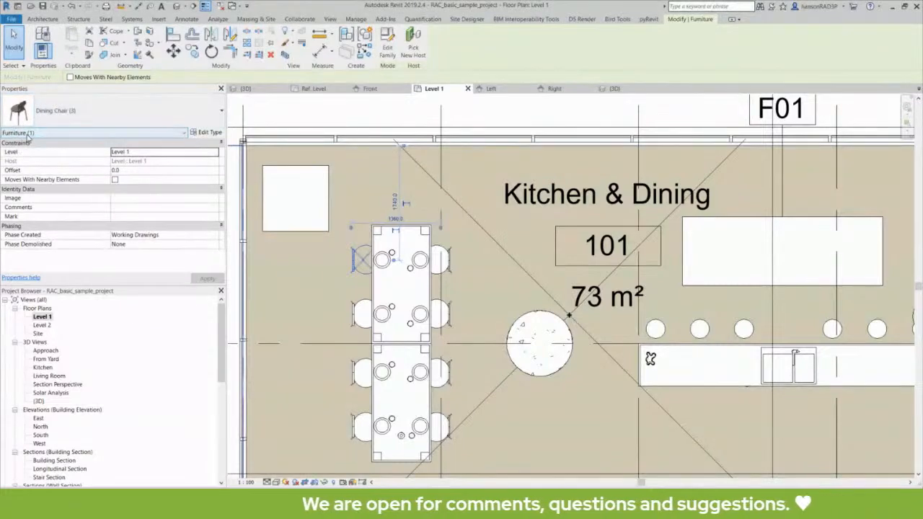
click(492, 254)
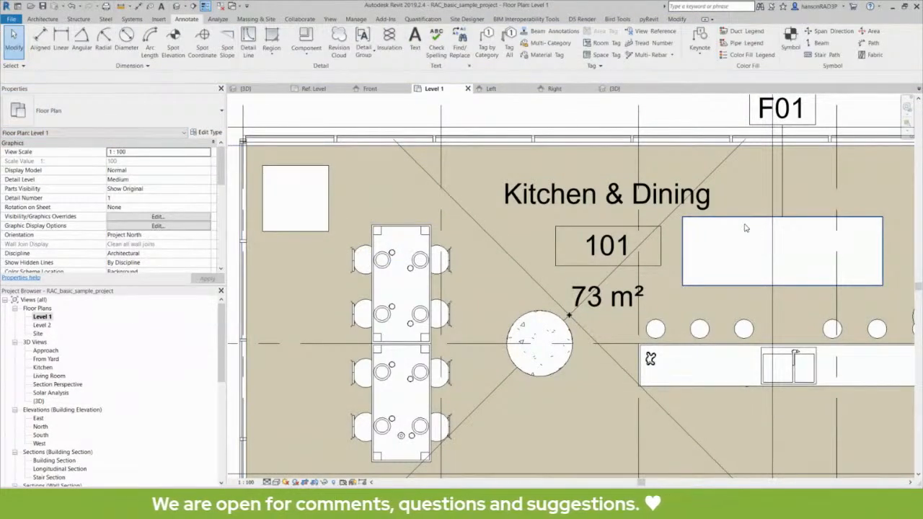
Inspect one of the round stools and the kitchen counter with the sink by selecting each in turn.
middle_drag(730, 242, 691, 231)
scroll(691, 231, down, 2)
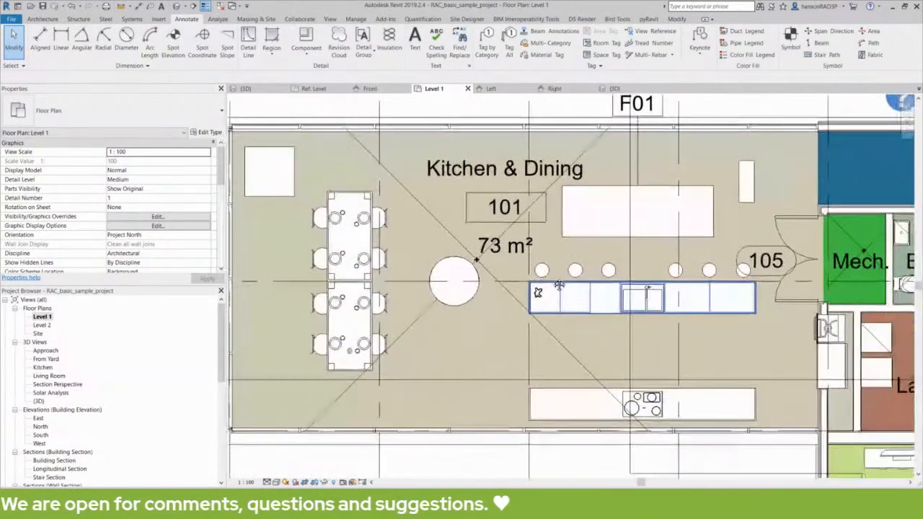
click(575, 272)
key(Escape)
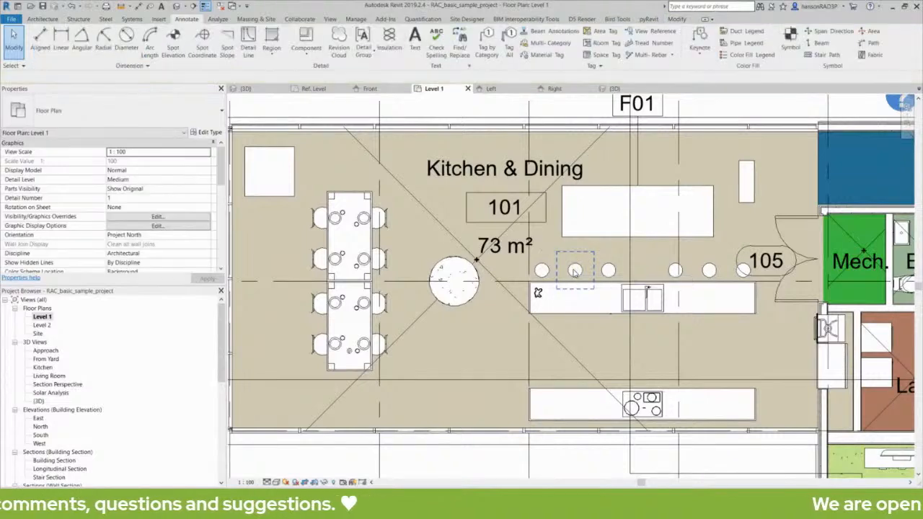
click(574, 272)
key(Escape)
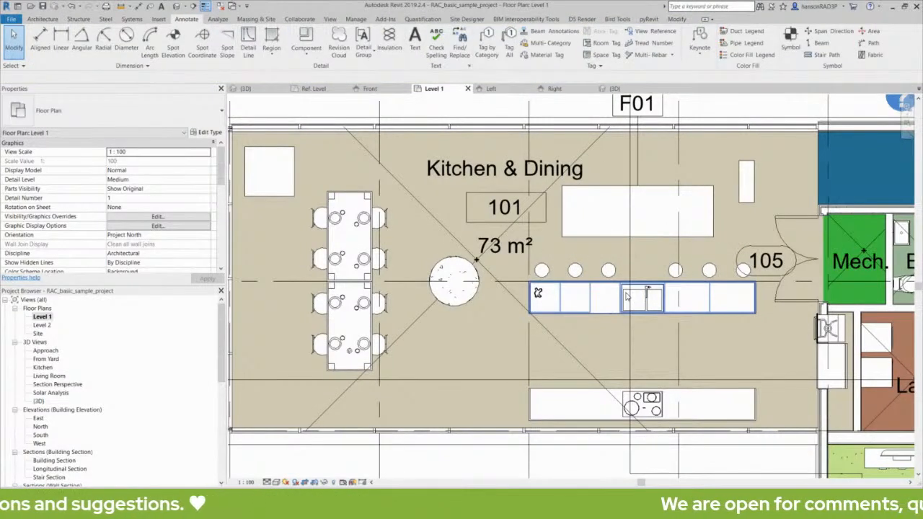
click(627, 296)
key(Escape)
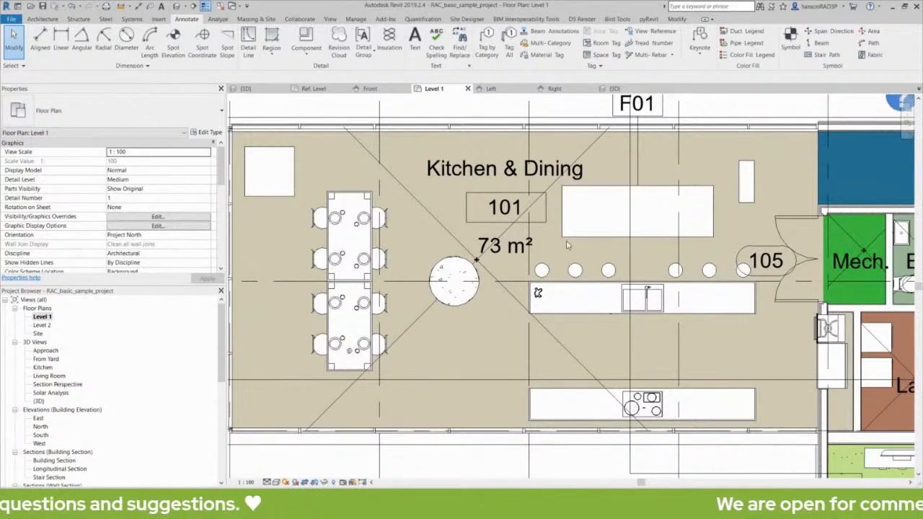
Open the family of the F01-tagged table for editing from the Level 1 floor plan.
click(614, 190)
double_click(615, 191)
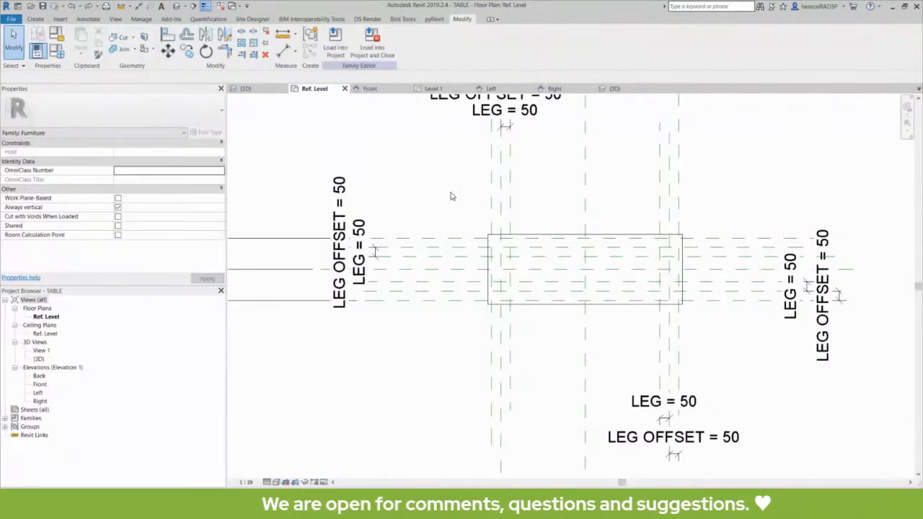
Check the table family's category in Family Category and Parameters, keeping Furniture selected.
middle_drag(451, 195, 466, 220)
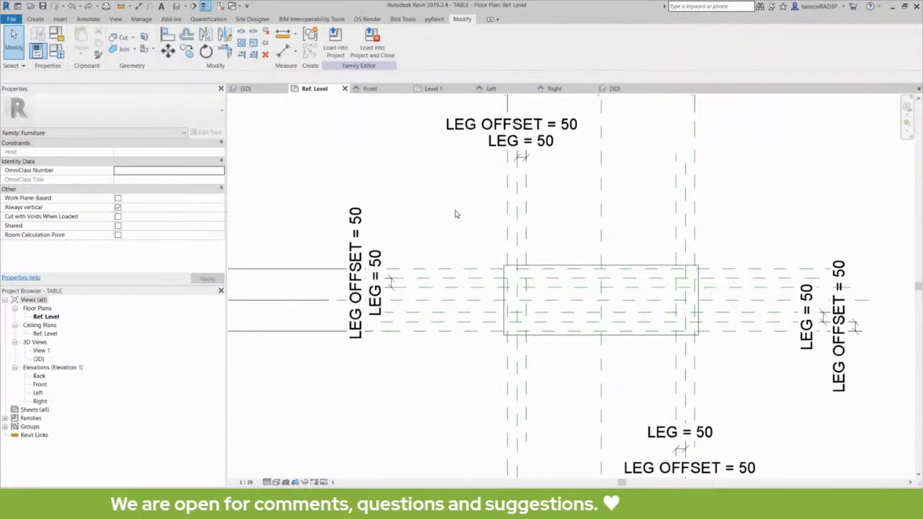
middle_drag(401, 207, 436, 223)
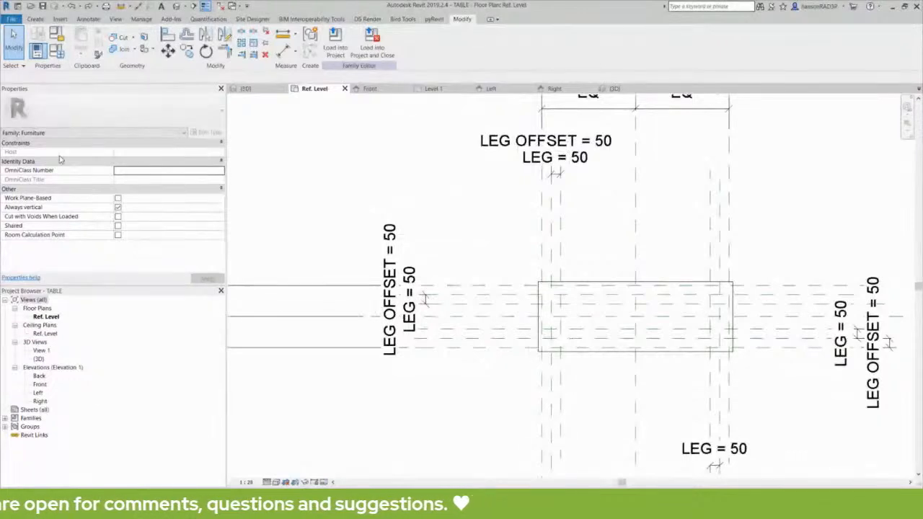
click(58, 37)
drag(452, 116, 465, 114)
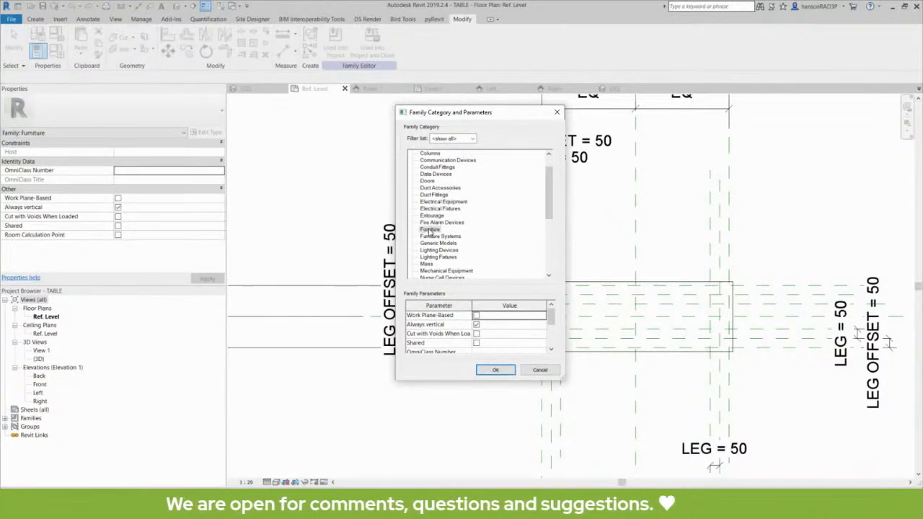
scroll(552, 191, down, 2)
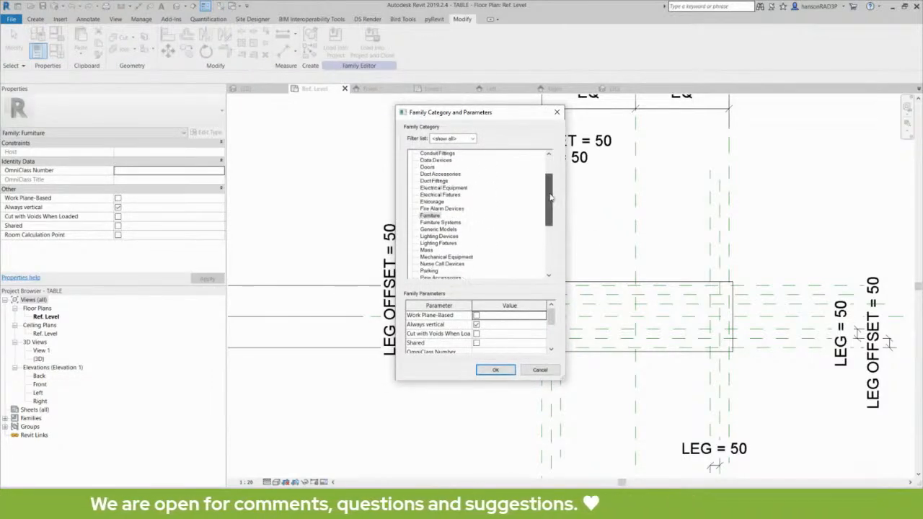
click(431, 216)
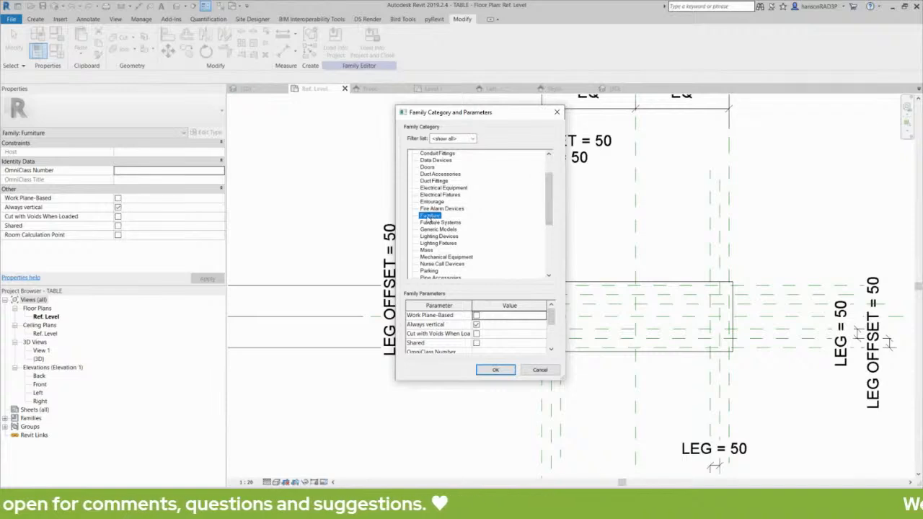
click(496, 370)
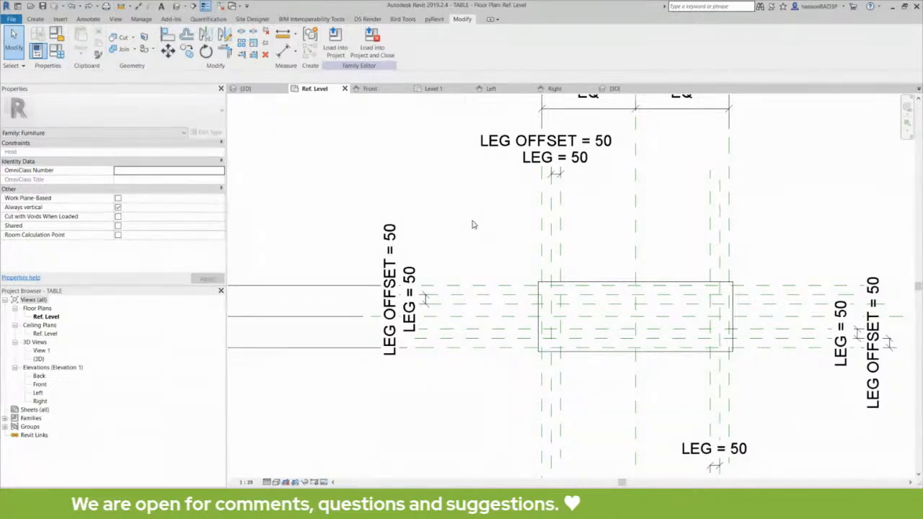
Inspect the properties of the rectangular detail region over the tabletop in the Ref. Level plan.
middle_drag(476, 223, 485, 228)
click(612, 288)
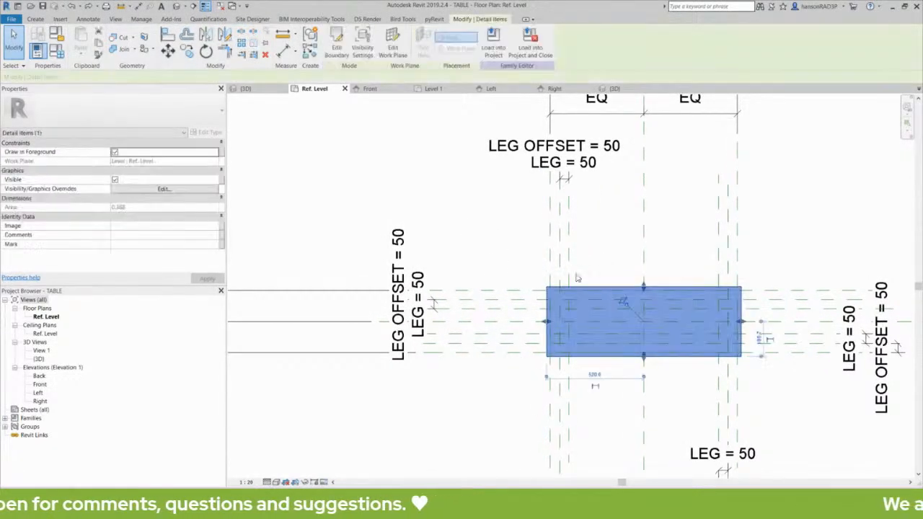
click(494, 238)
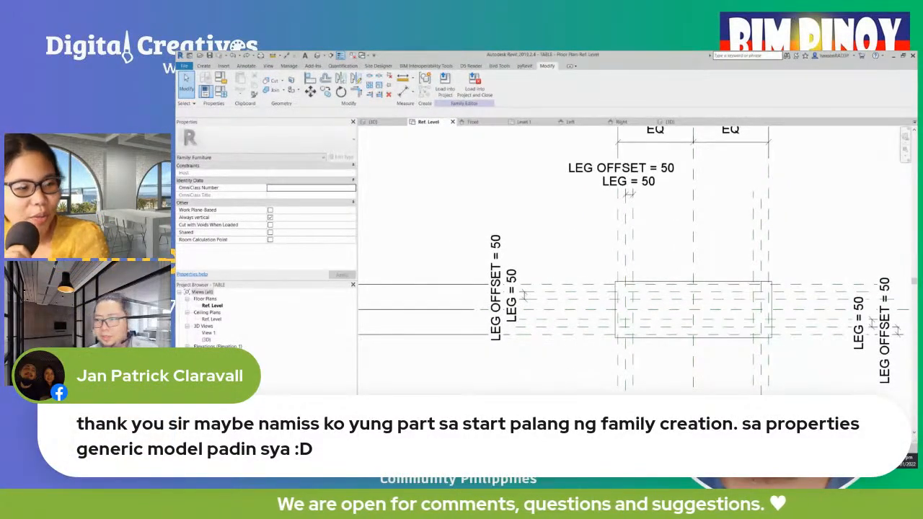
scroll(581, 369, down, 2)
middle_drag(574, 368, 580, 360)
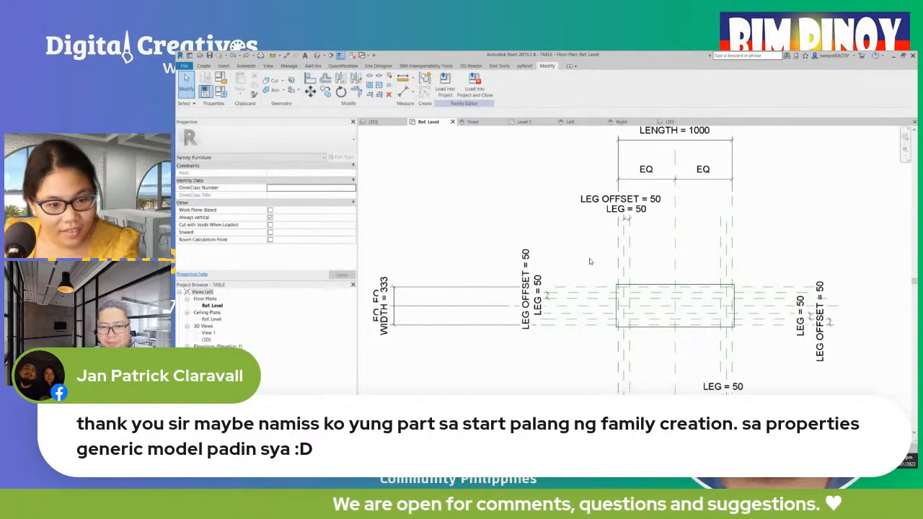
middle_drag(589, 258, 592, 263)
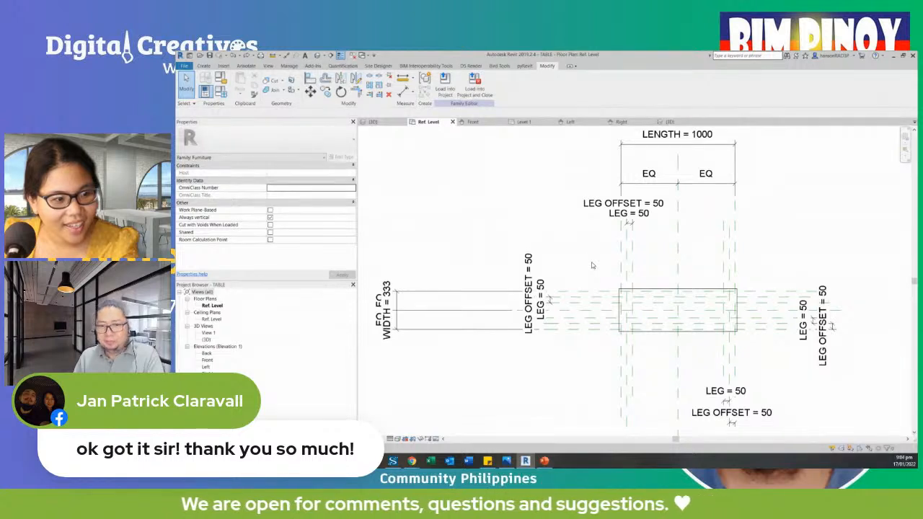
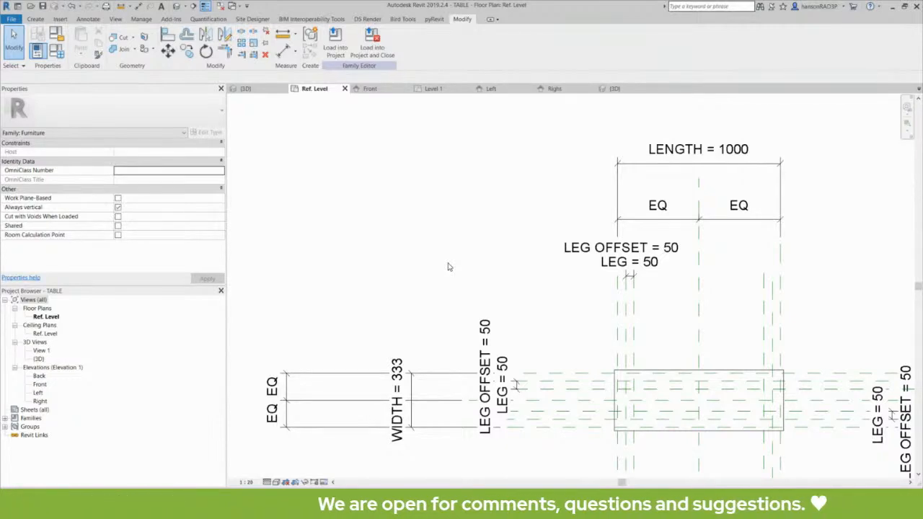
middle_drag(448, 267, 437, 258)
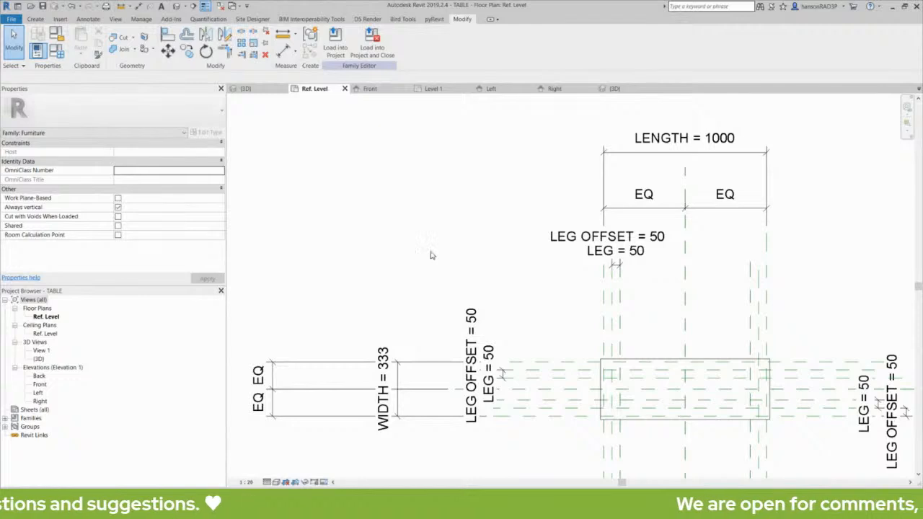
scroll(432, 248, down, 3)
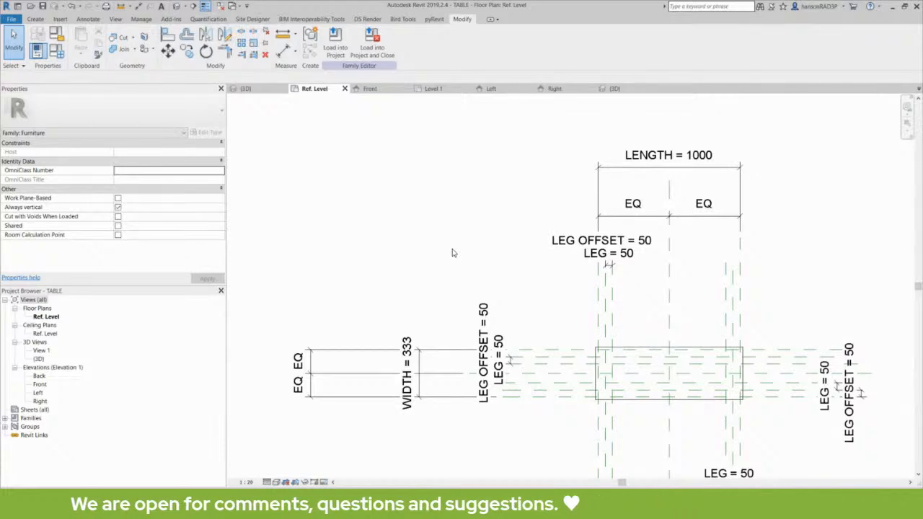
middle_drag(453, 252, 485, 265)
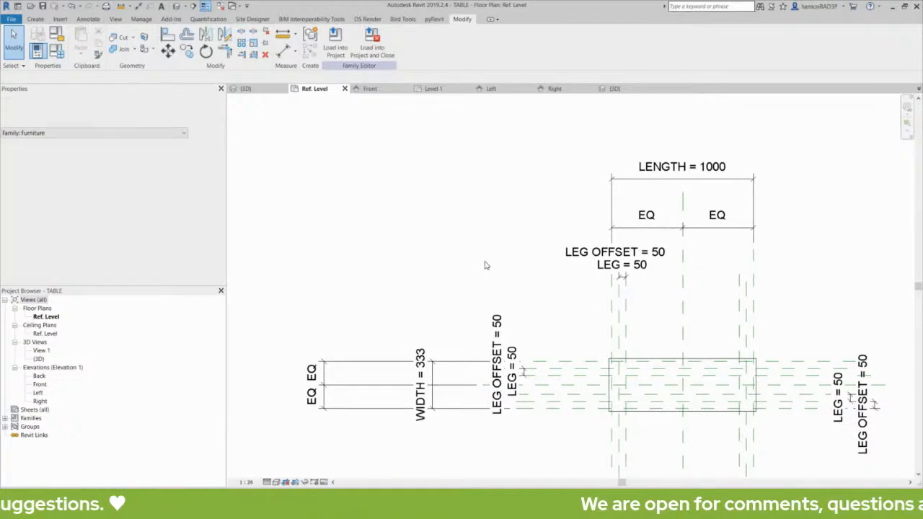
mouse_move(485, 269)
middle_down()
mouse_move(475, 273)
mouse_move(467, 239)
middle_up()
middle_drag(537, 278, 521, 273)
scroll(534, 239, up, 1)
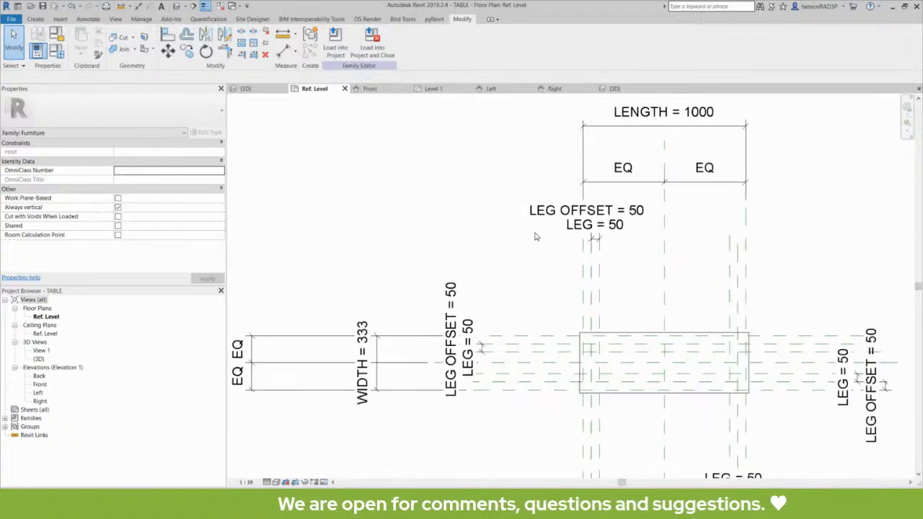
middle_drag(535, 236, 540, 247)
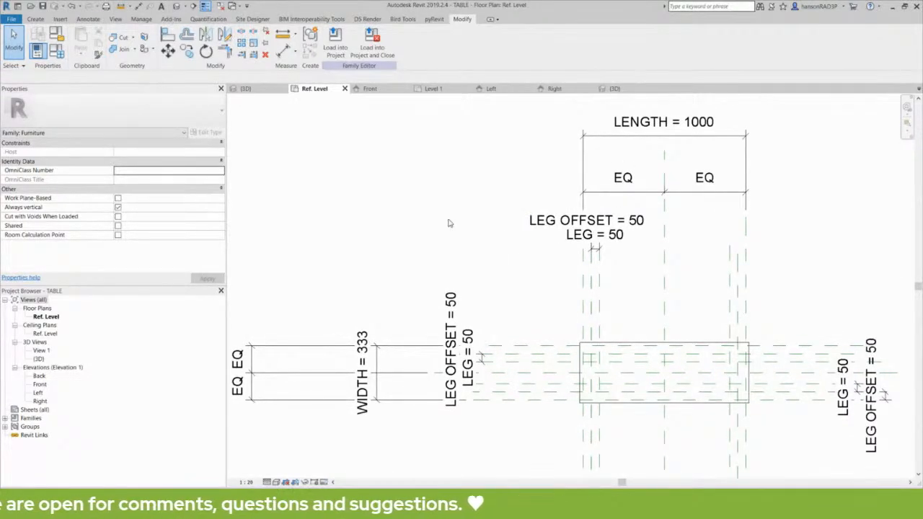
Review the family's Project Units for the Common discipline without changing any format.
key(u)
key(n)
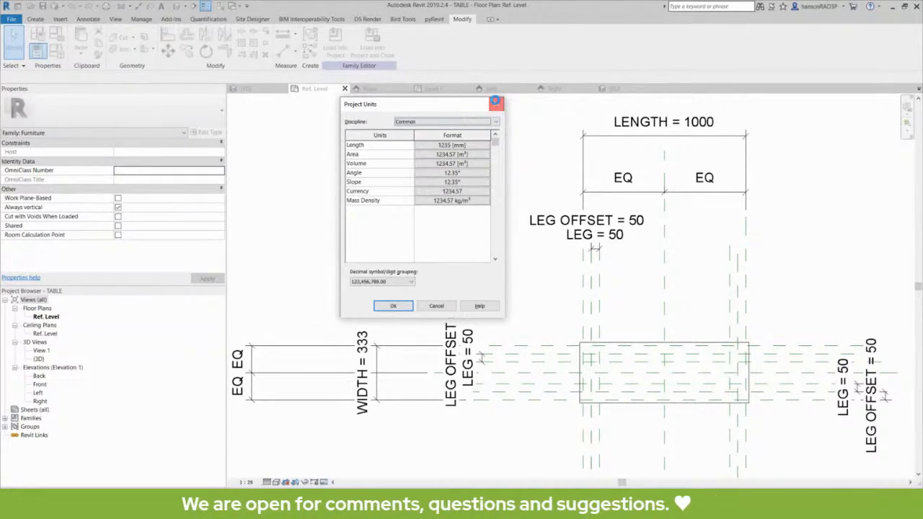
drag(438, 102, 410, 114)
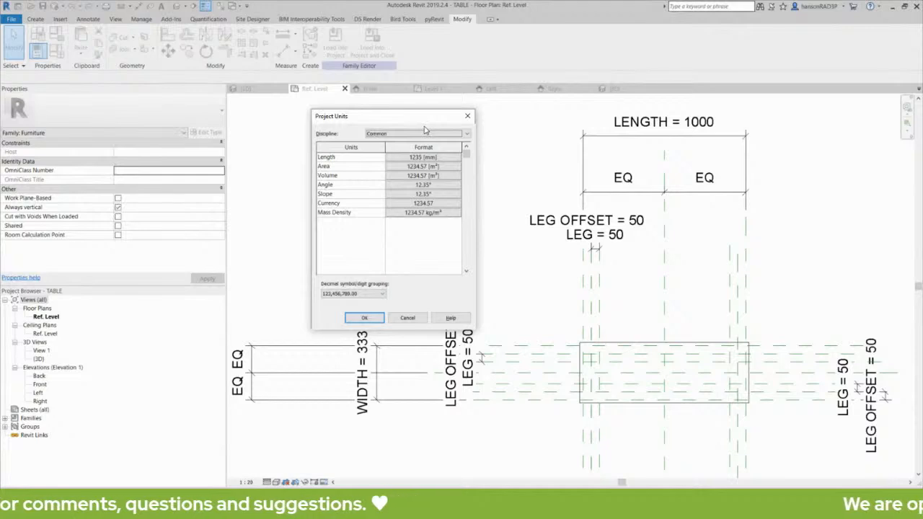
click(467, 117)
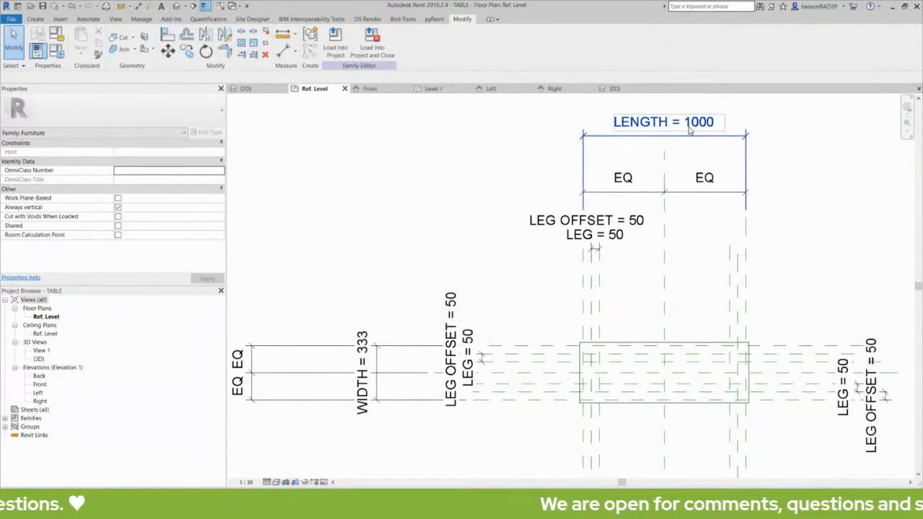
Inspect the LENGTH dimension above the tabletop and its text at several zoom levels by selecting it repeatedly.
middle_drag(629, 132, 590, 148)
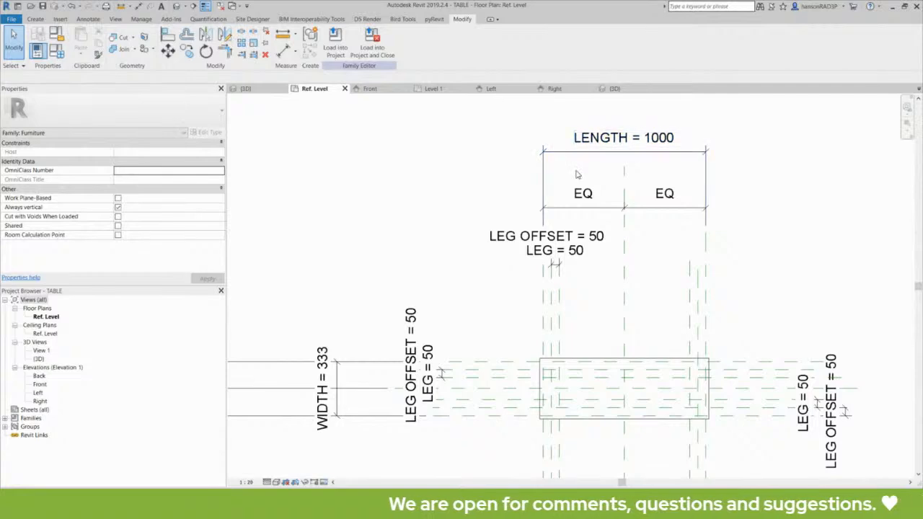
click(579, 153)
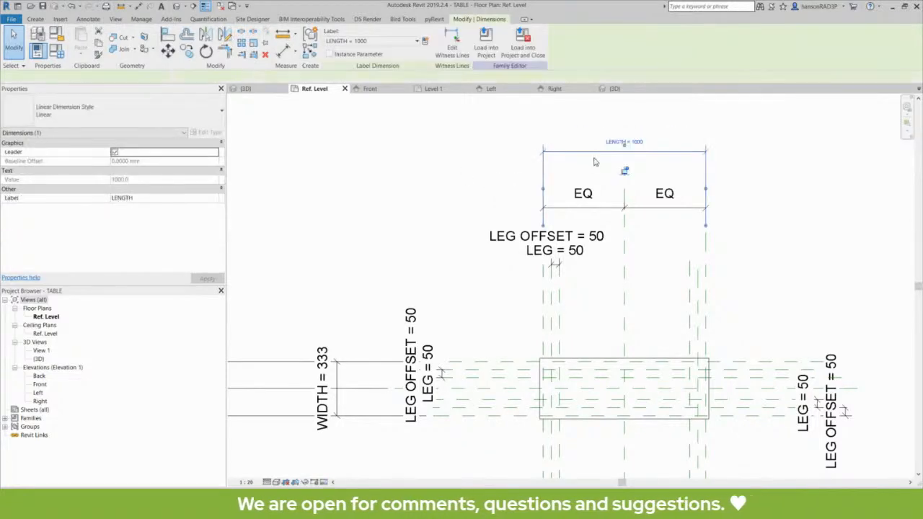
key(Escape)
click(592, 157)
scroll(617, 165, up, 2)
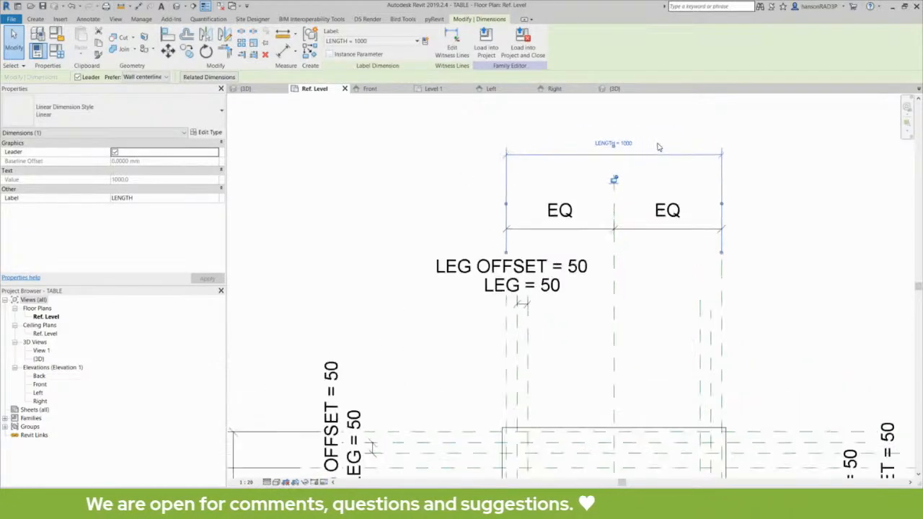
key(Escape)
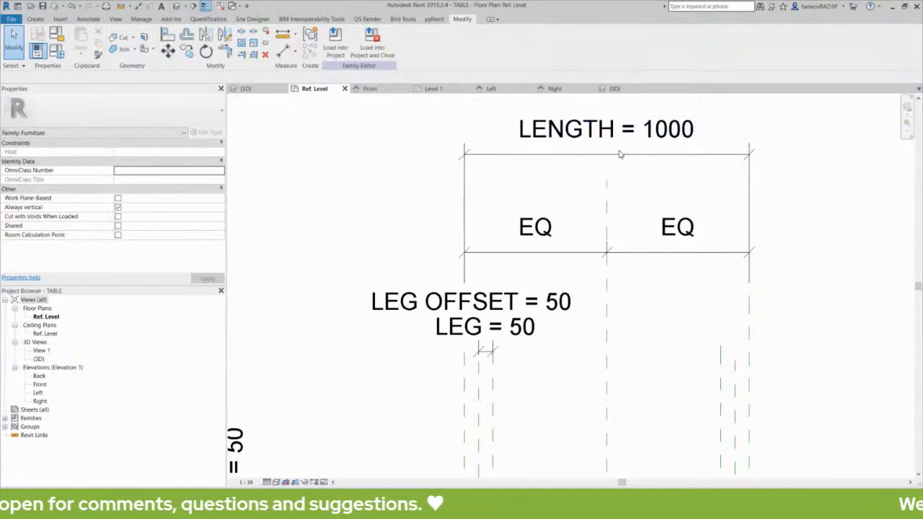
click(620, 155)
key(Escape)
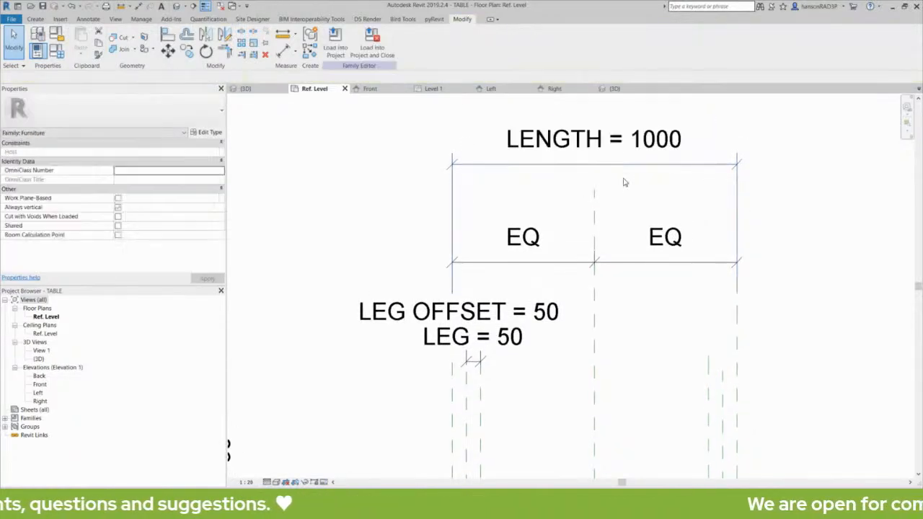
scroll(624, 173, up, 1)
click(625, 166)
key(Escape)
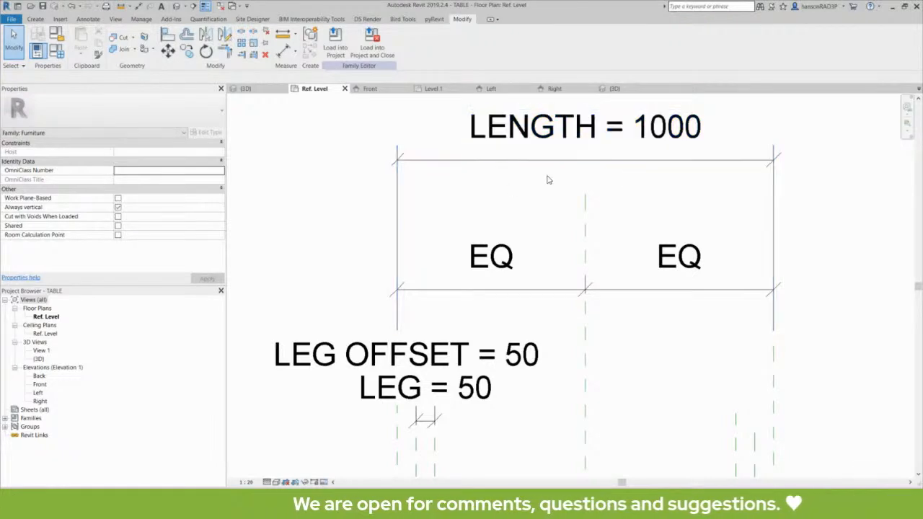
click(610, 194)
scroll(610, 194, down, 1)
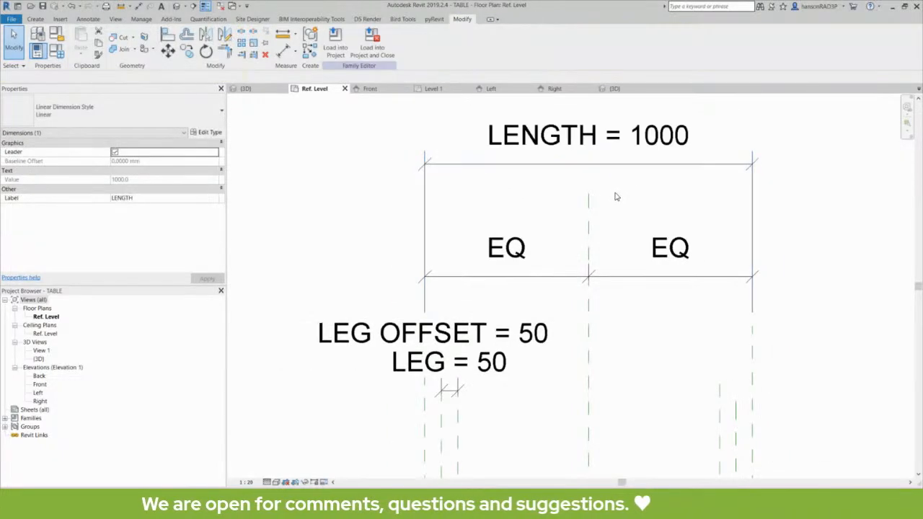
key(Escape)
Browse the table family's loaded families and list its annotation symbols.
middle_drag(357, 243, 433, 210)
scroll(412, 267, down, 2)
middle_drag(412, 268, 485, 290)
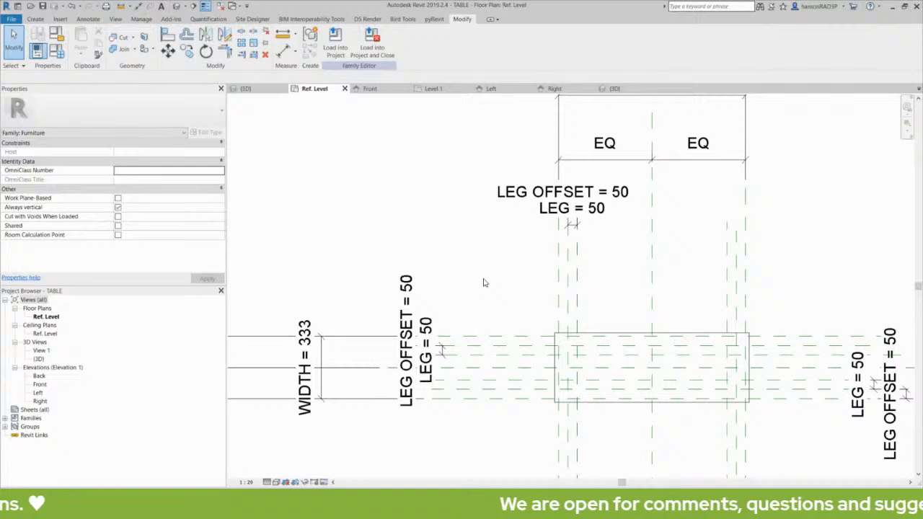
middle_drag(384, 224, 404, 239)
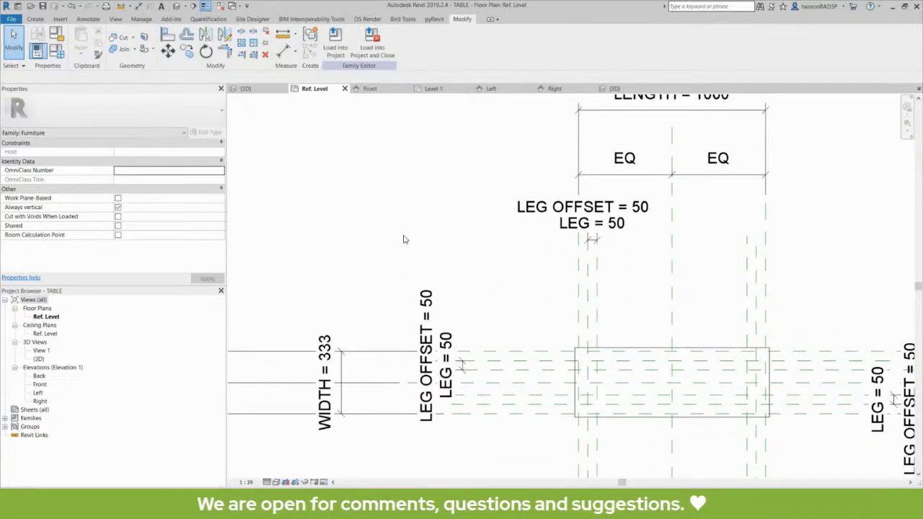
click(33, 418)
click(5, 418)
click(32, 427)
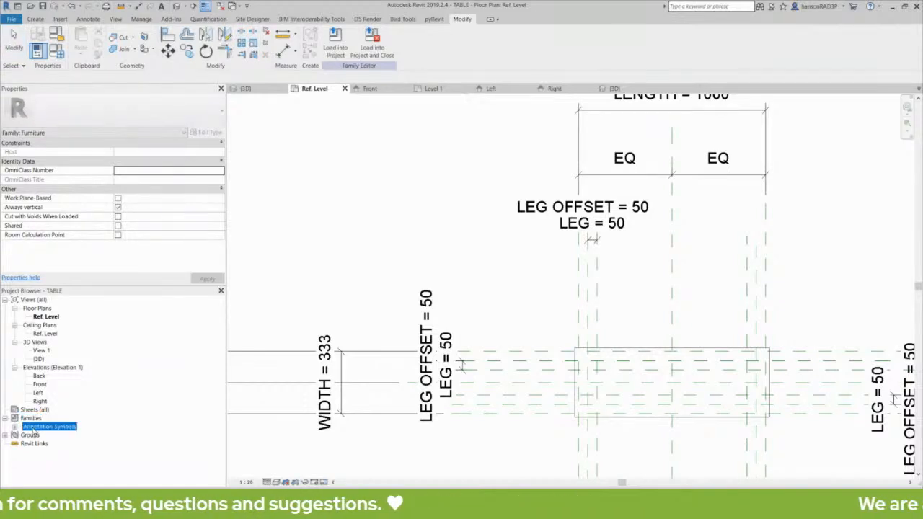
click(15, 427)
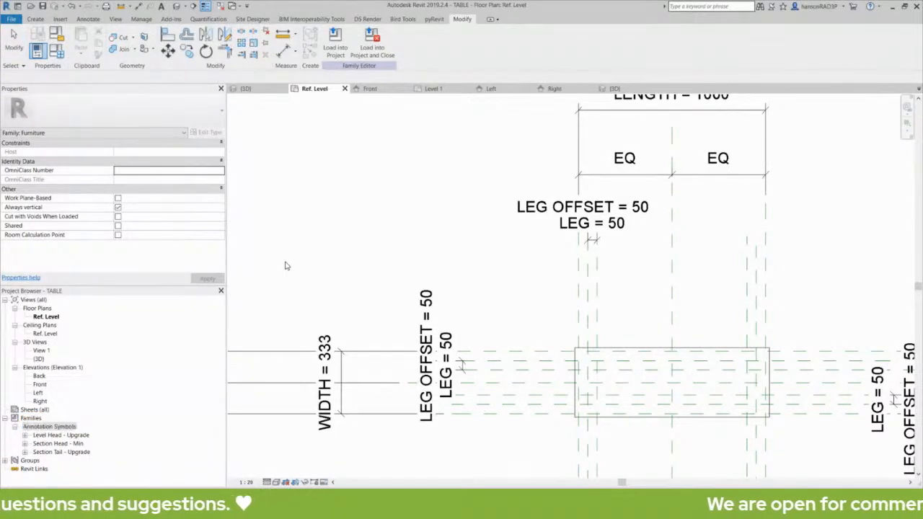
middle_drag(310, 255, 325, 262)
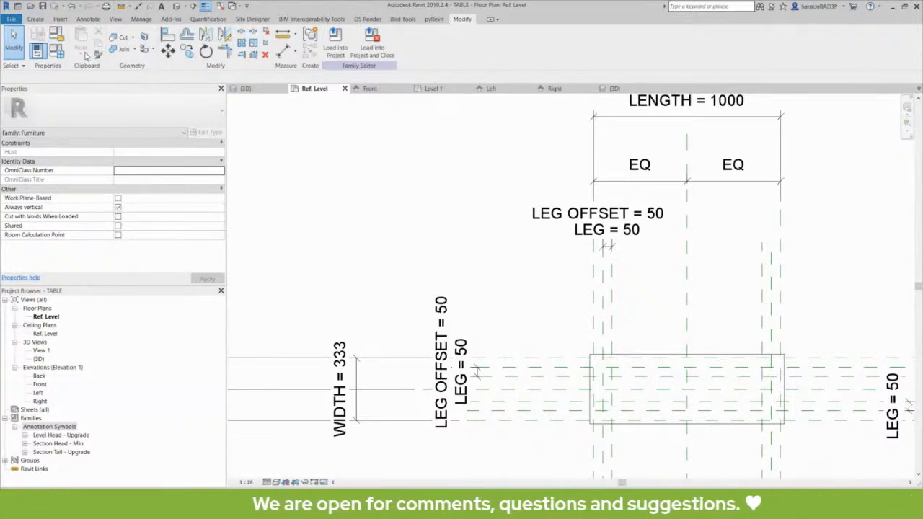
Start a new family and browse through Revit Libraries to the REVIT LIBRARIES COLLECTION folder for its template.
click(35, 19)
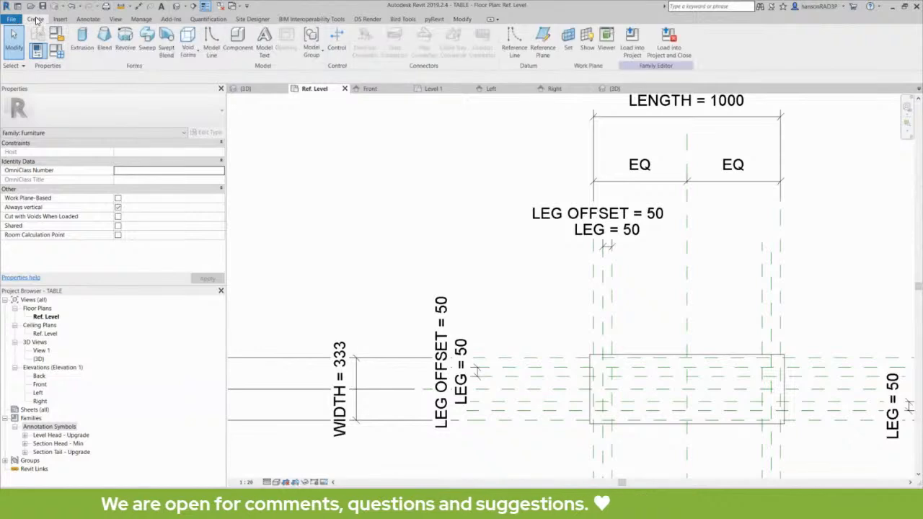
click(14, 20)
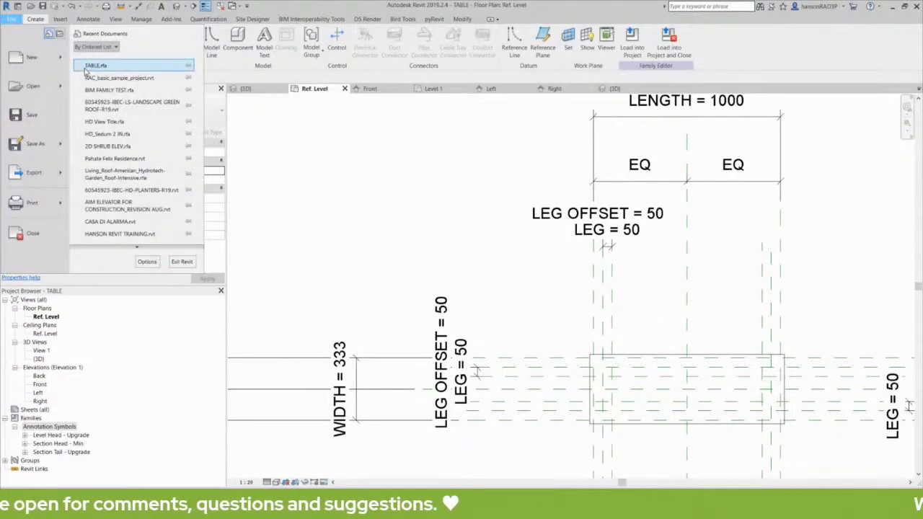
mouse_move(61, 61)
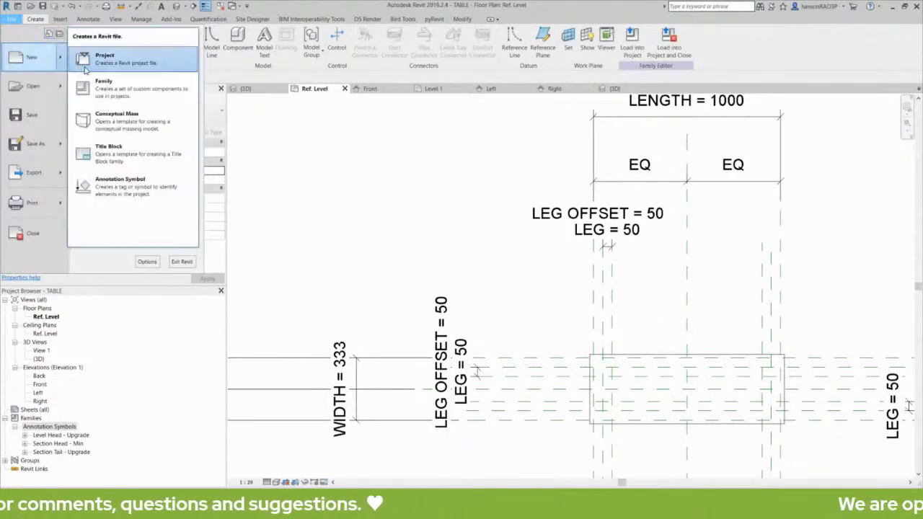
click(124, 88)
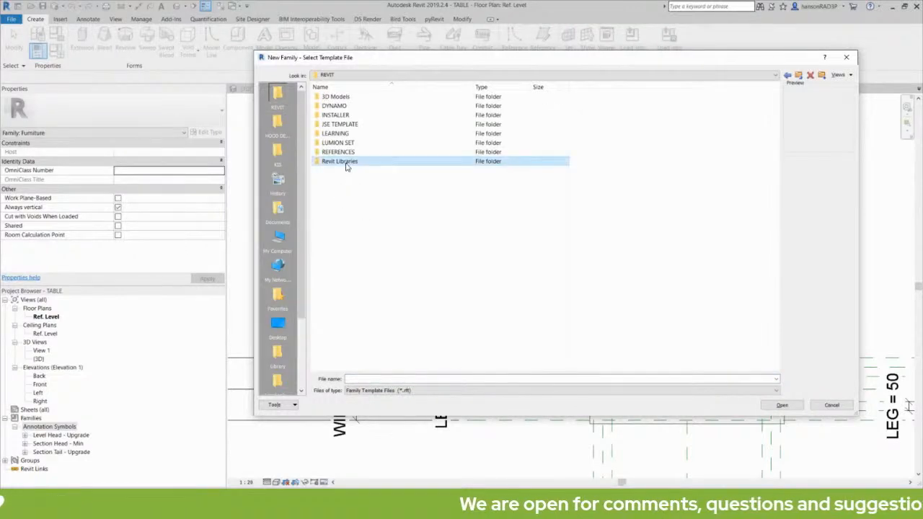
double_click(347, 166)
double_click(359, 106)
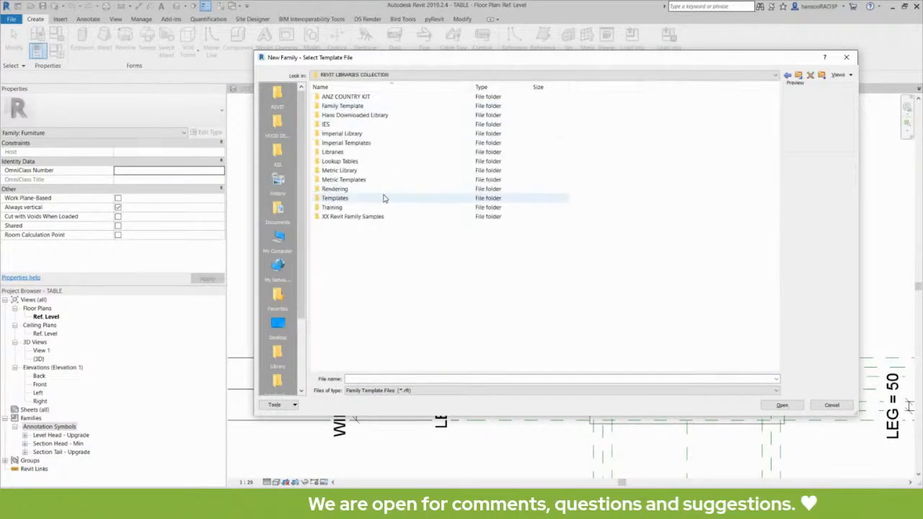
Point out the Imperial Templates and Metric Templates folders, and open Imperial Templates.
click(347, 143)
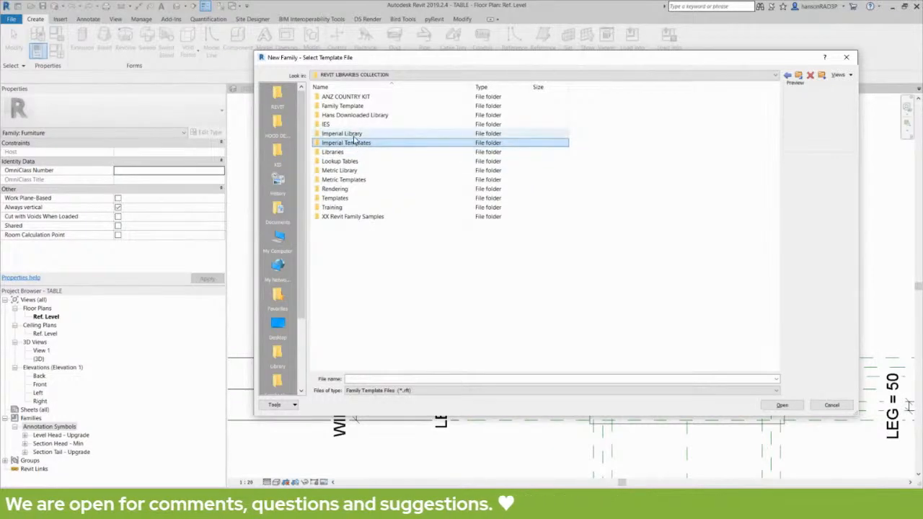
click(349, 179)
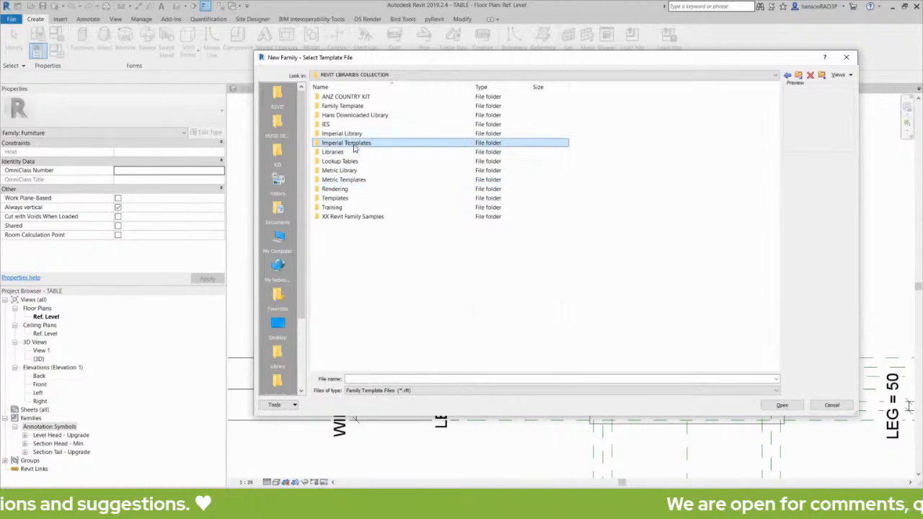
click(364, 143)
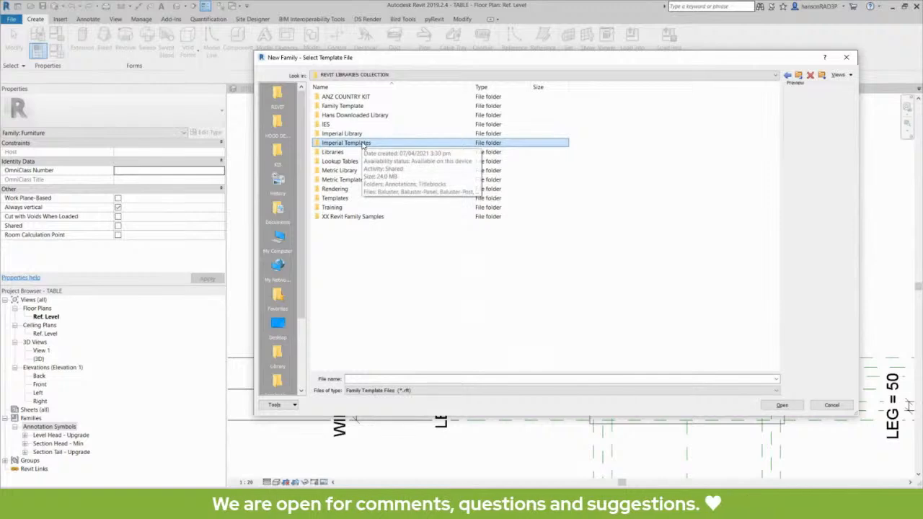
click(354, 181)
click(352, 145)
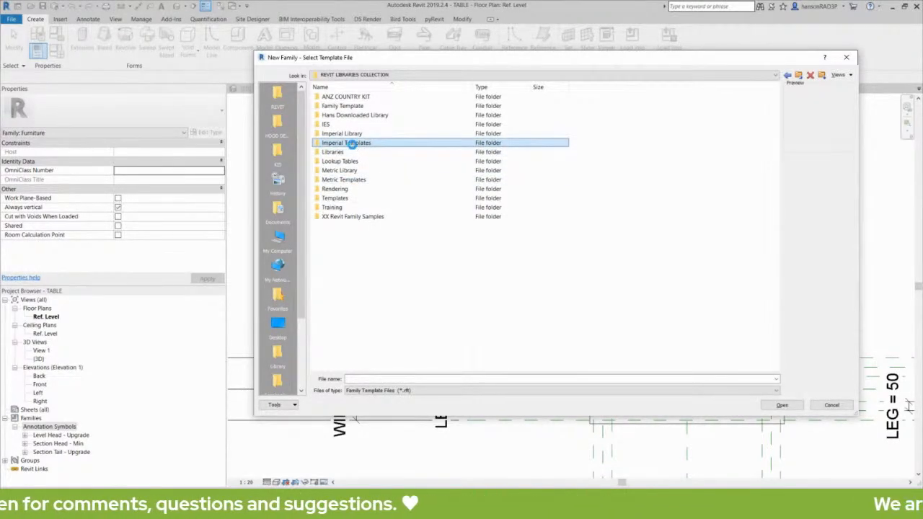
double_click(351, 143)
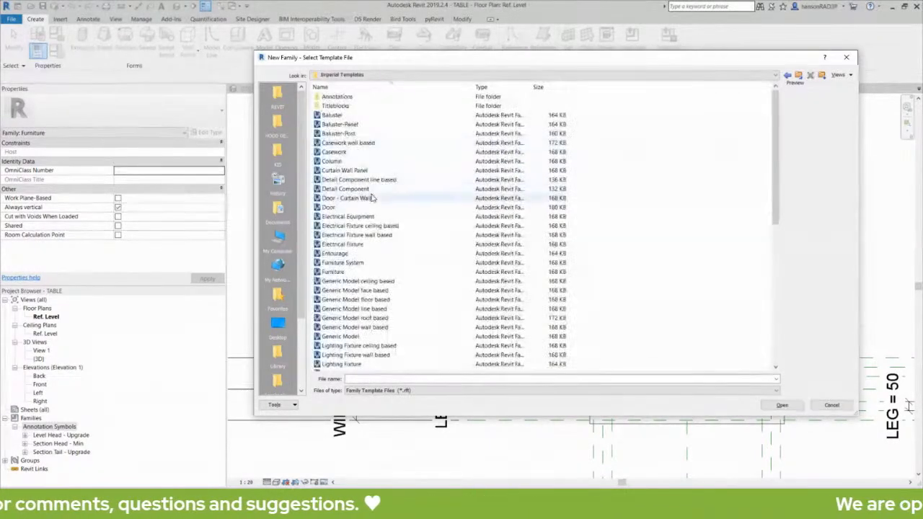
Create the new family from the imperial Generic Model.rft template.
click(357, 282)
scroll(359, 285, down, 2)
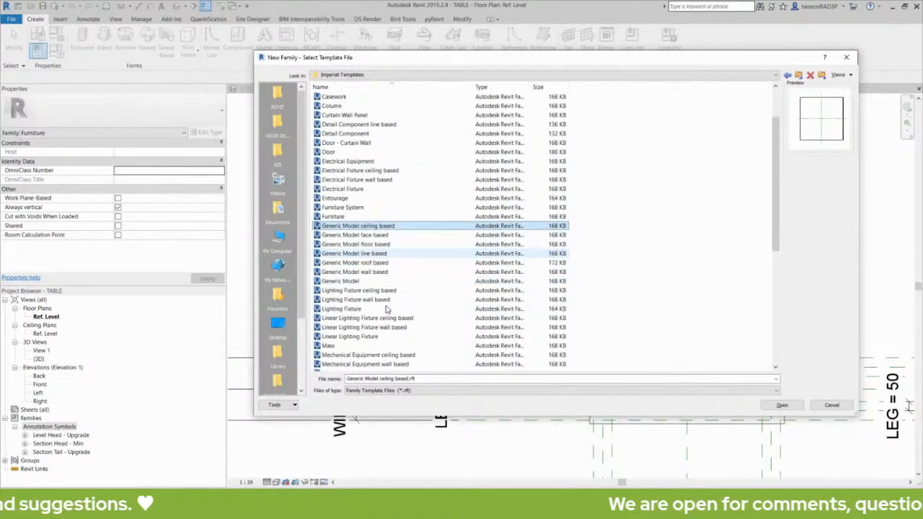
click(349, 282)
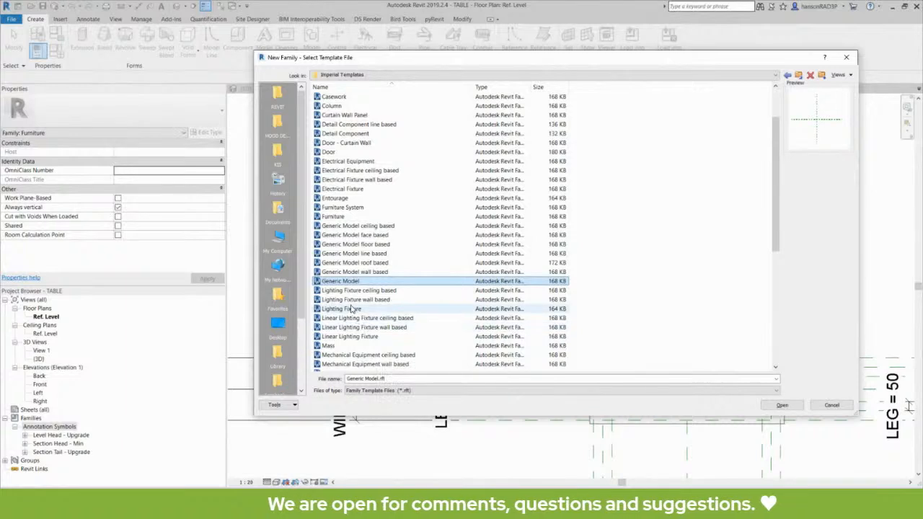
click(782, 404)
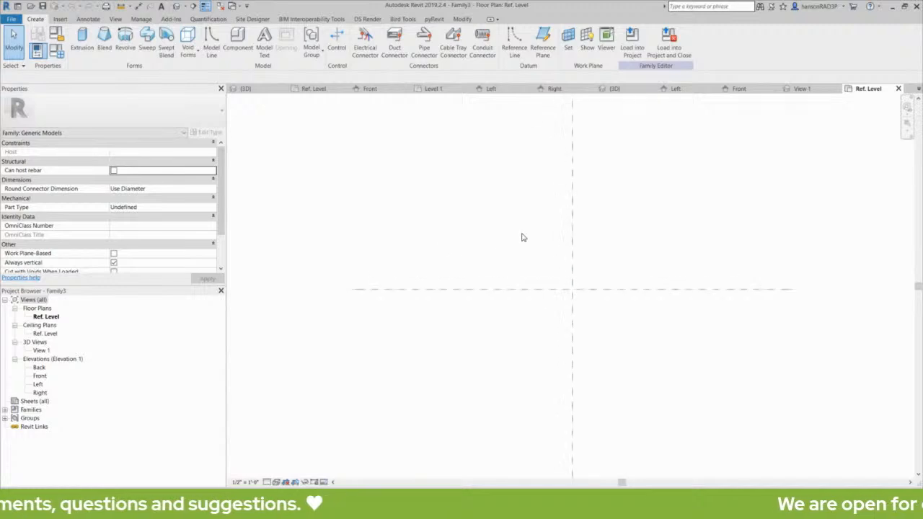
Extrude a rectangle about 1'-8" by 1'-6", sketched around the intersection of the reference planes, to a depth of 1'-0".
middle_drag(524, 237, 492, 262)
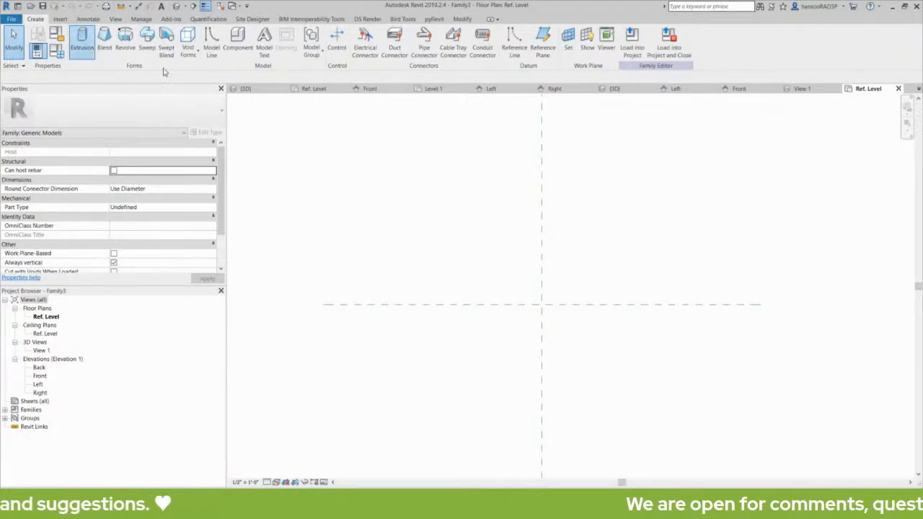
click(511, 339)
click(583, 274)
scroll(566, 298, up, 2)
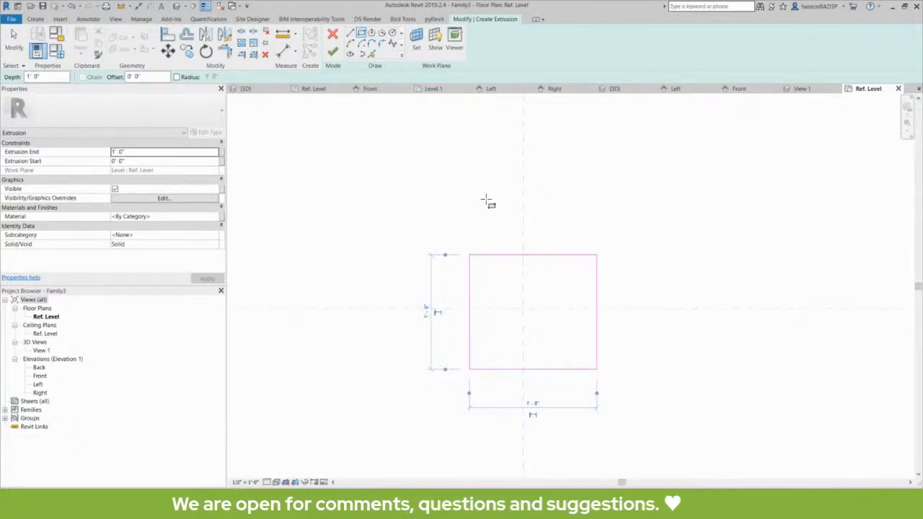
click(333, 51)
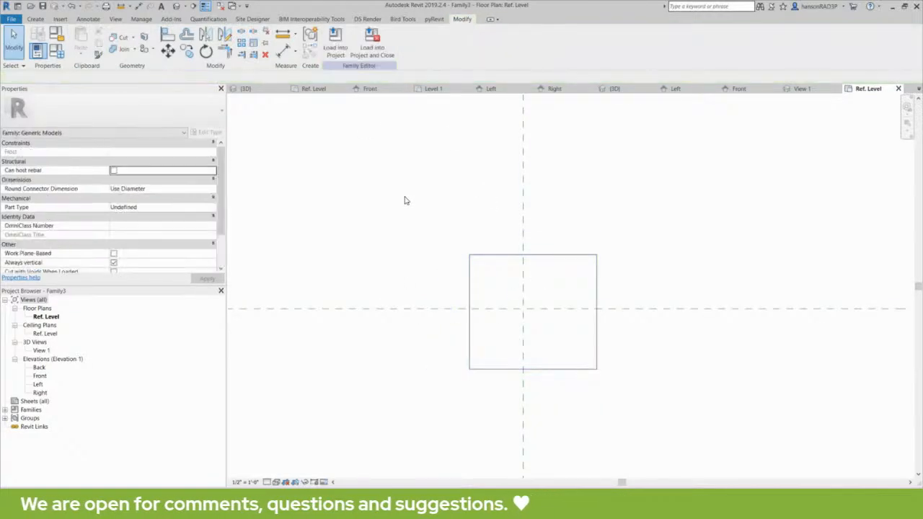
Review the new family's Project Units for the Common discipline without changing any format.
key(u)
key(n)
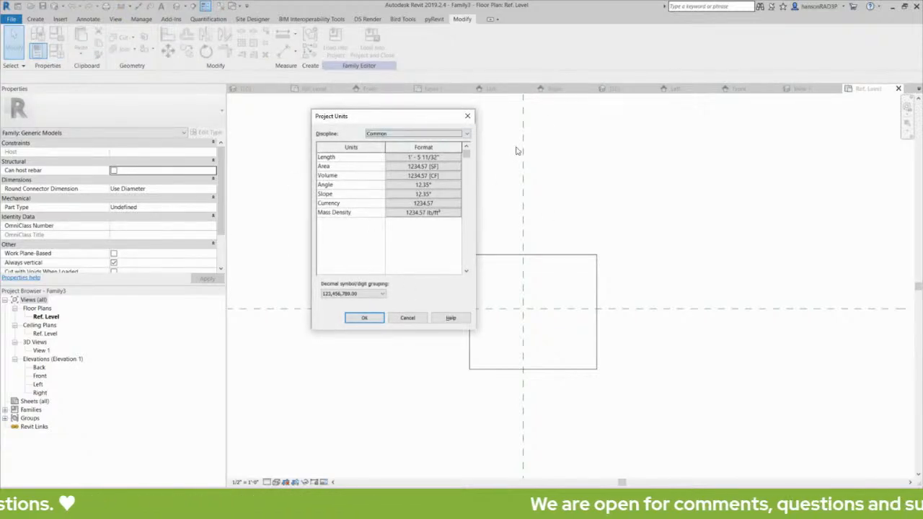
click(468, 117)
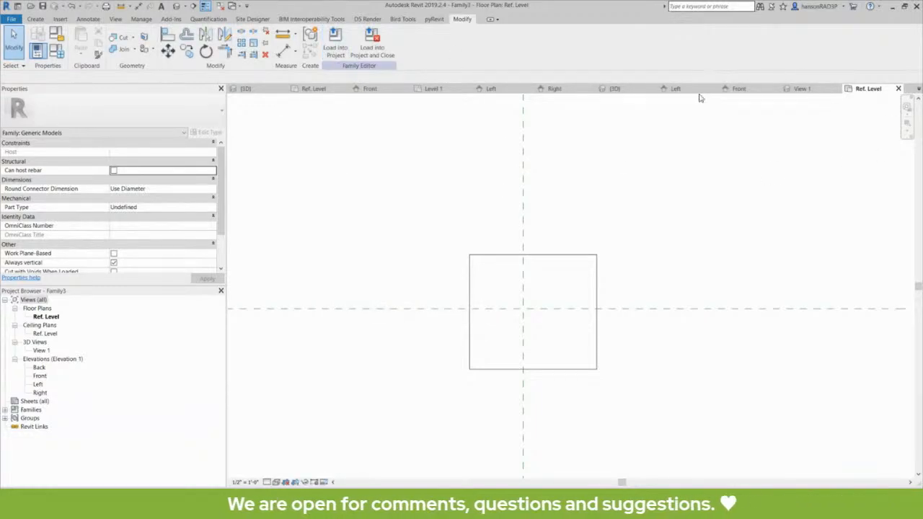
Close all open views of the new generic model family and discard it without saving.
click(898, 88)
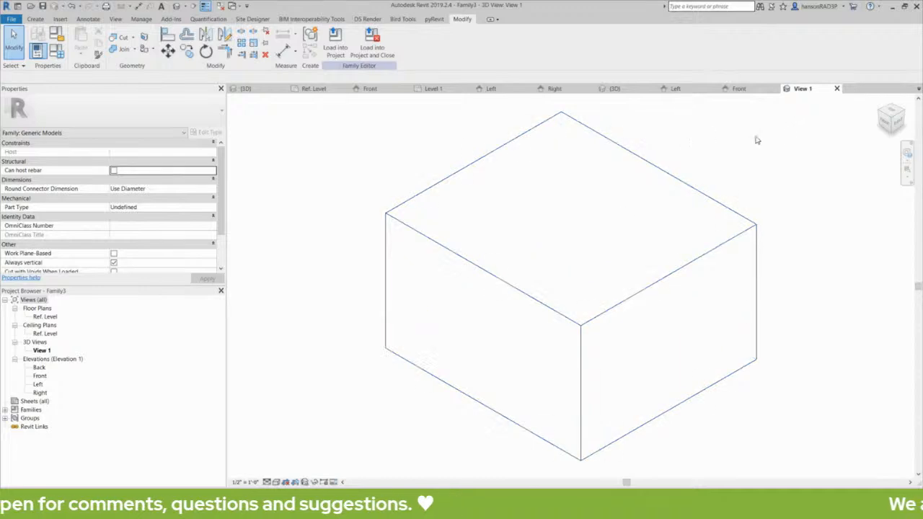
click(836, 89)
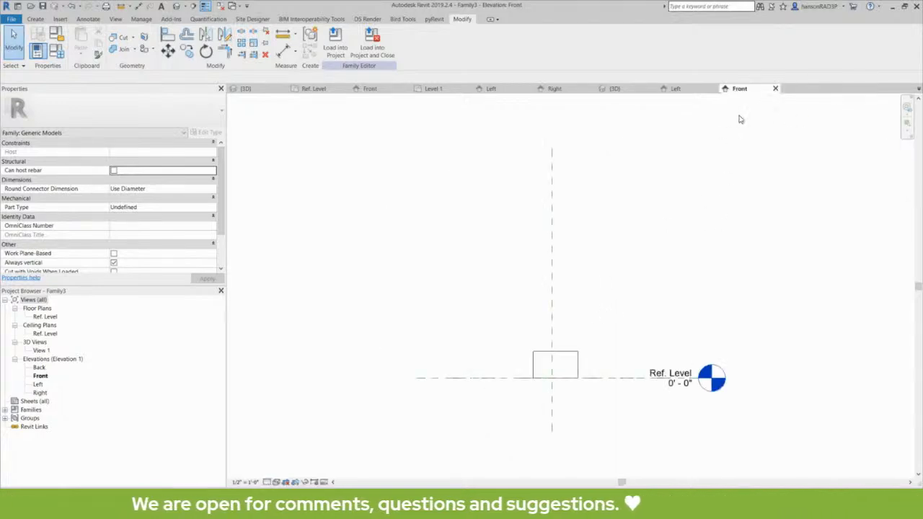
click(775, 88)
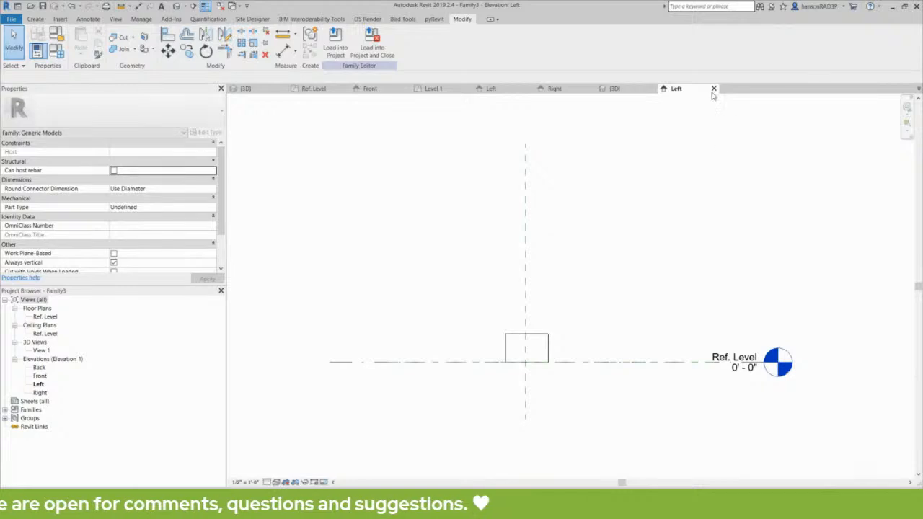
click(714, 89)
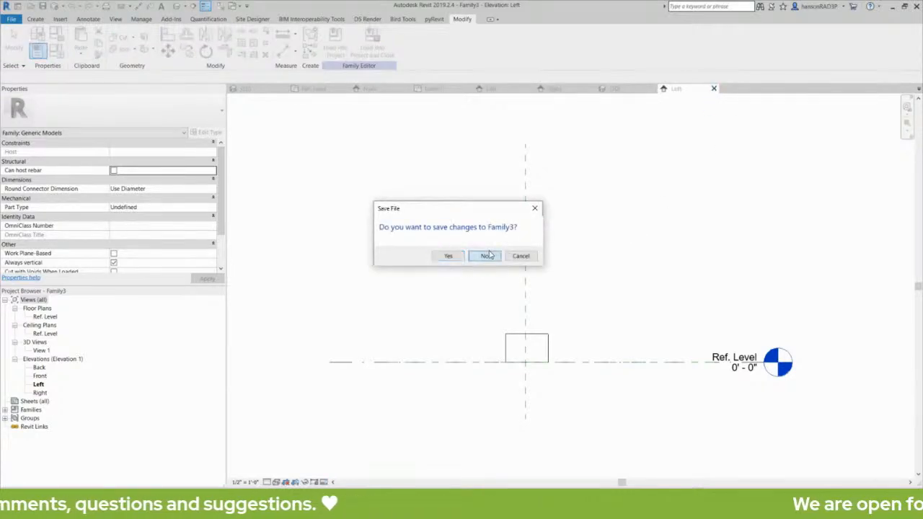
click(487, 255)
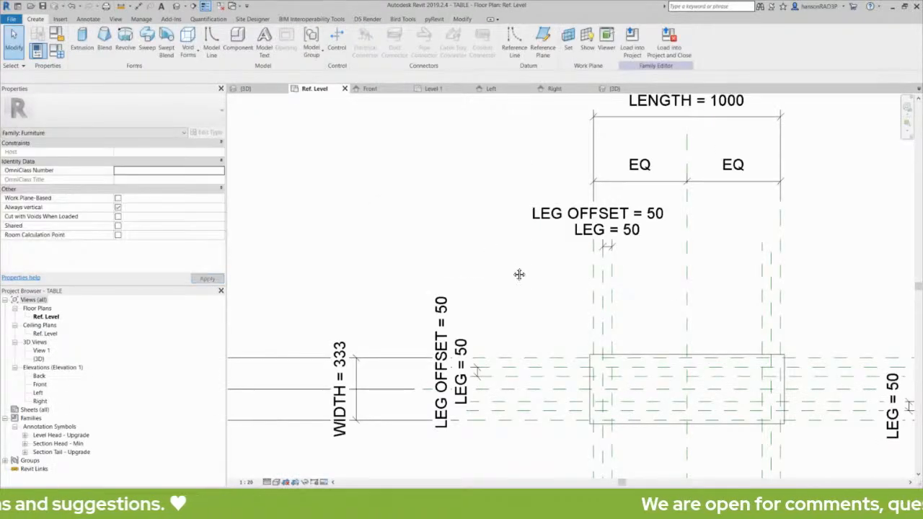
middle_drag(519, 274, 480, 309)
scroll(508, 290, down, 2)
scroll(491, 302, up, 2)
scroll(477, 311, down, 1)
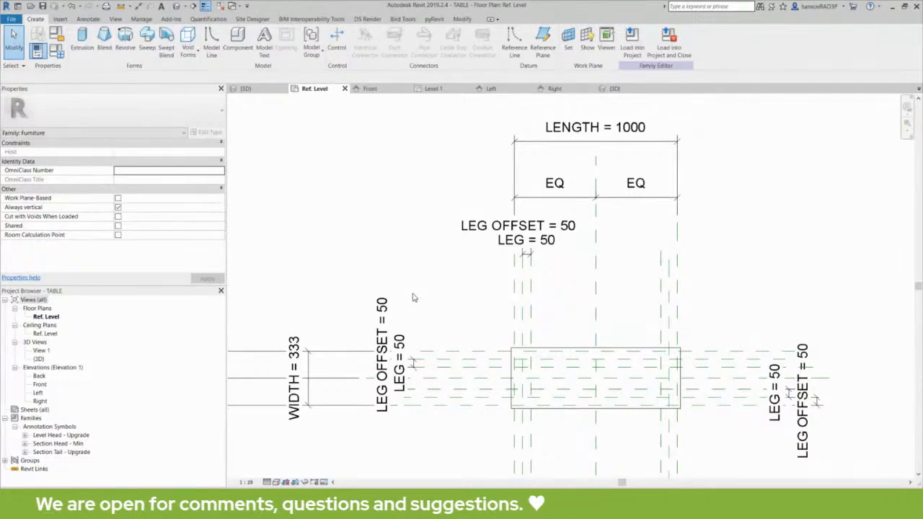
middle_drag(405, 274, 437, 257)
scroll(436, 285, down, 1)
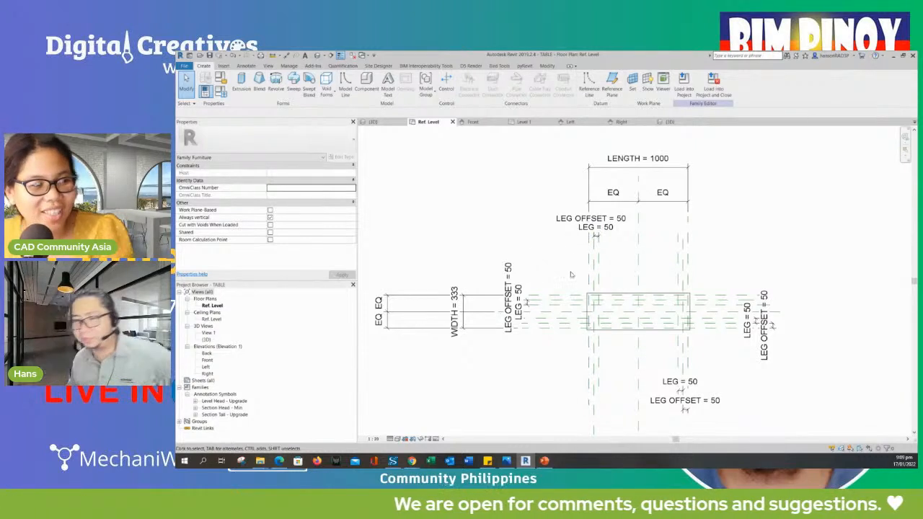
Switch to PowerPoint to show the "Steps in Creating Families" slide, and select the address of the speaker's LinkedIn profile in the browser.
click(544, 460)
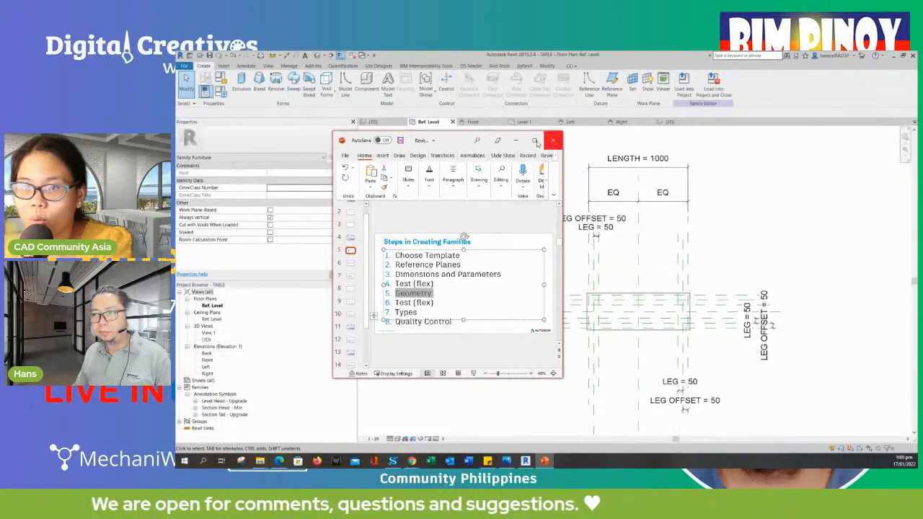
drag(429, 162, 176, 201)
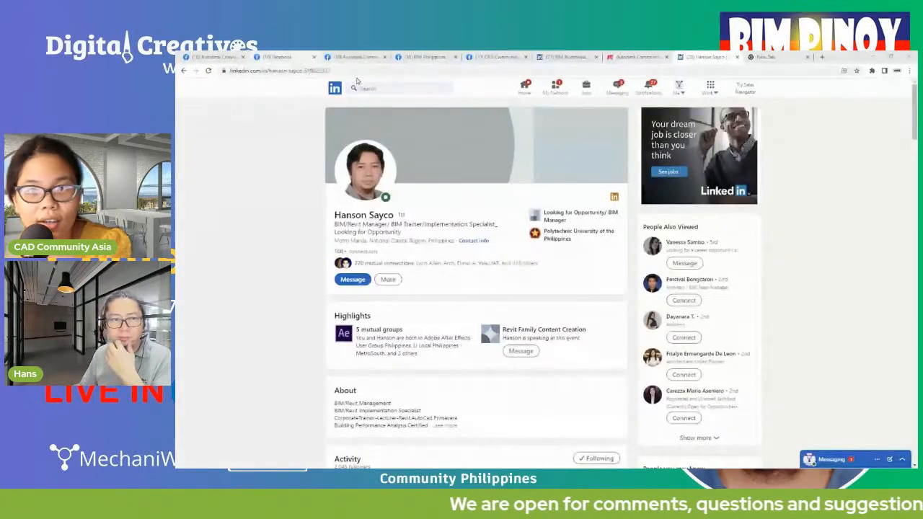
click(361, 71)
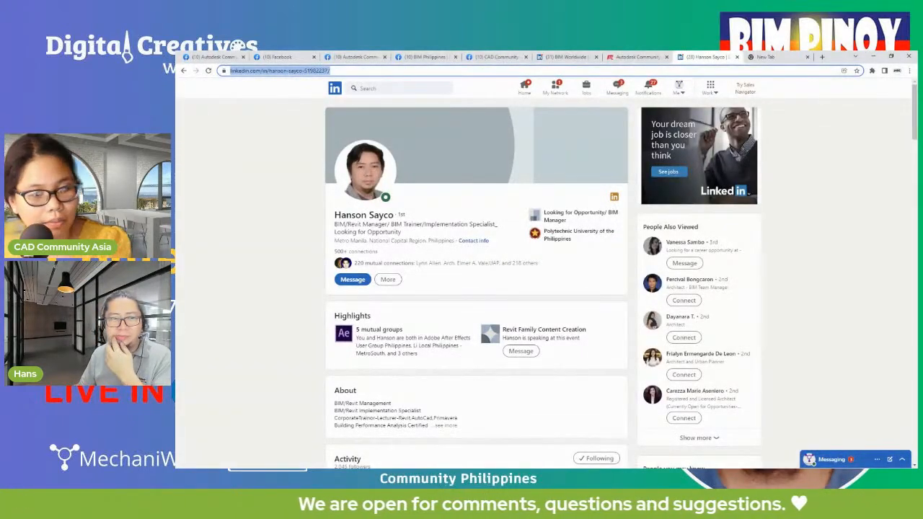